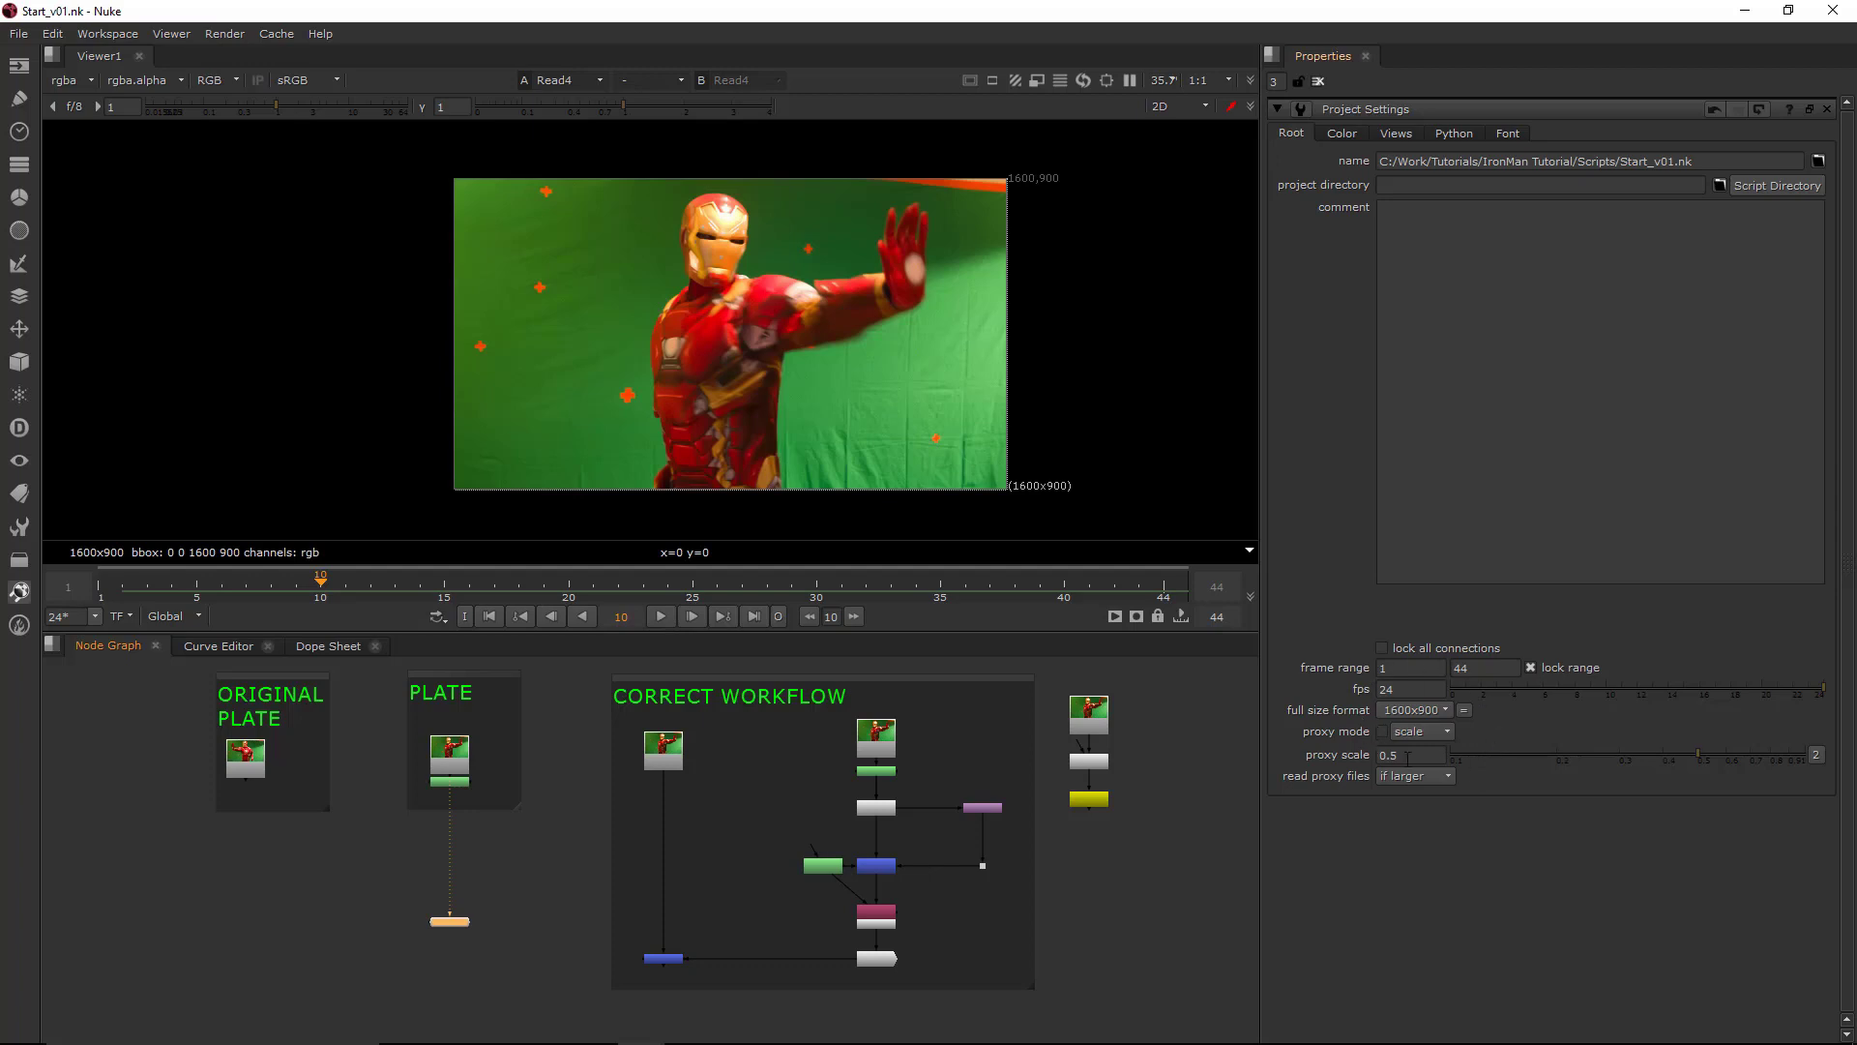
- Play through the green-screen plate in the viewer and return to frame 1
left_click(662, 617)
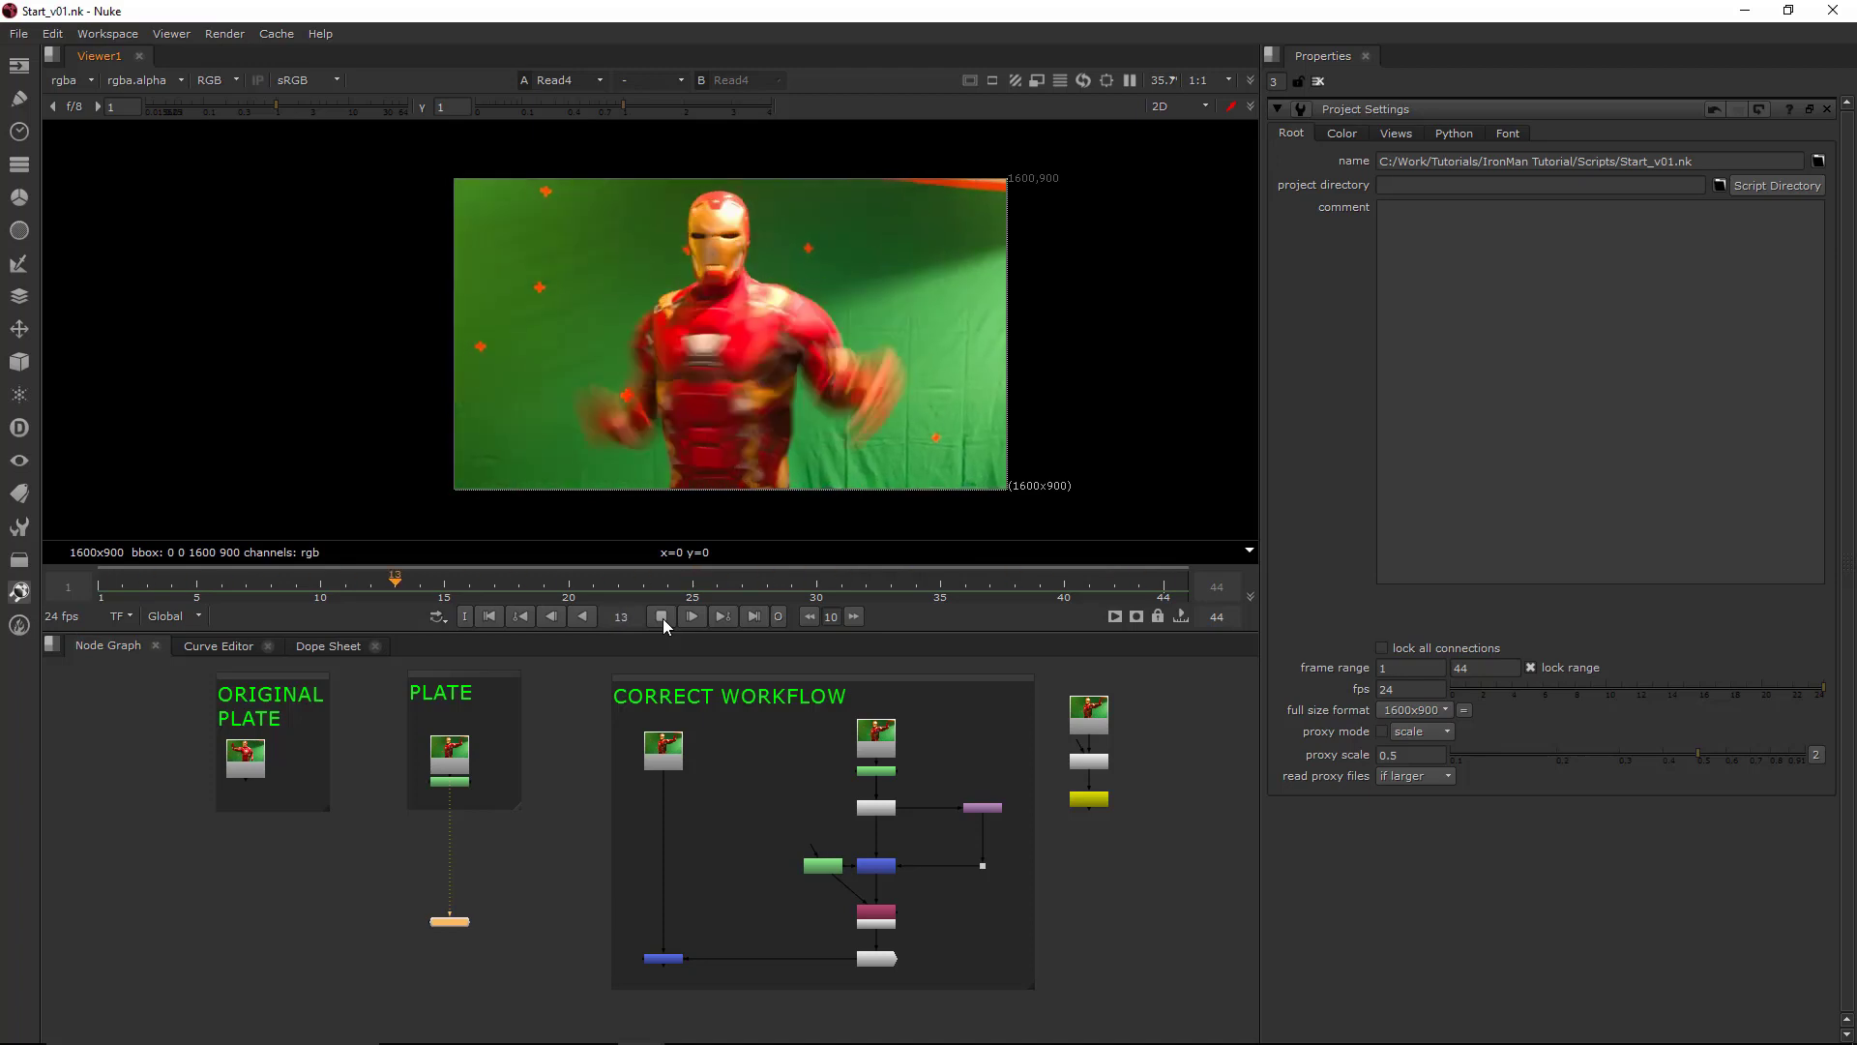
left_click(662, 616)
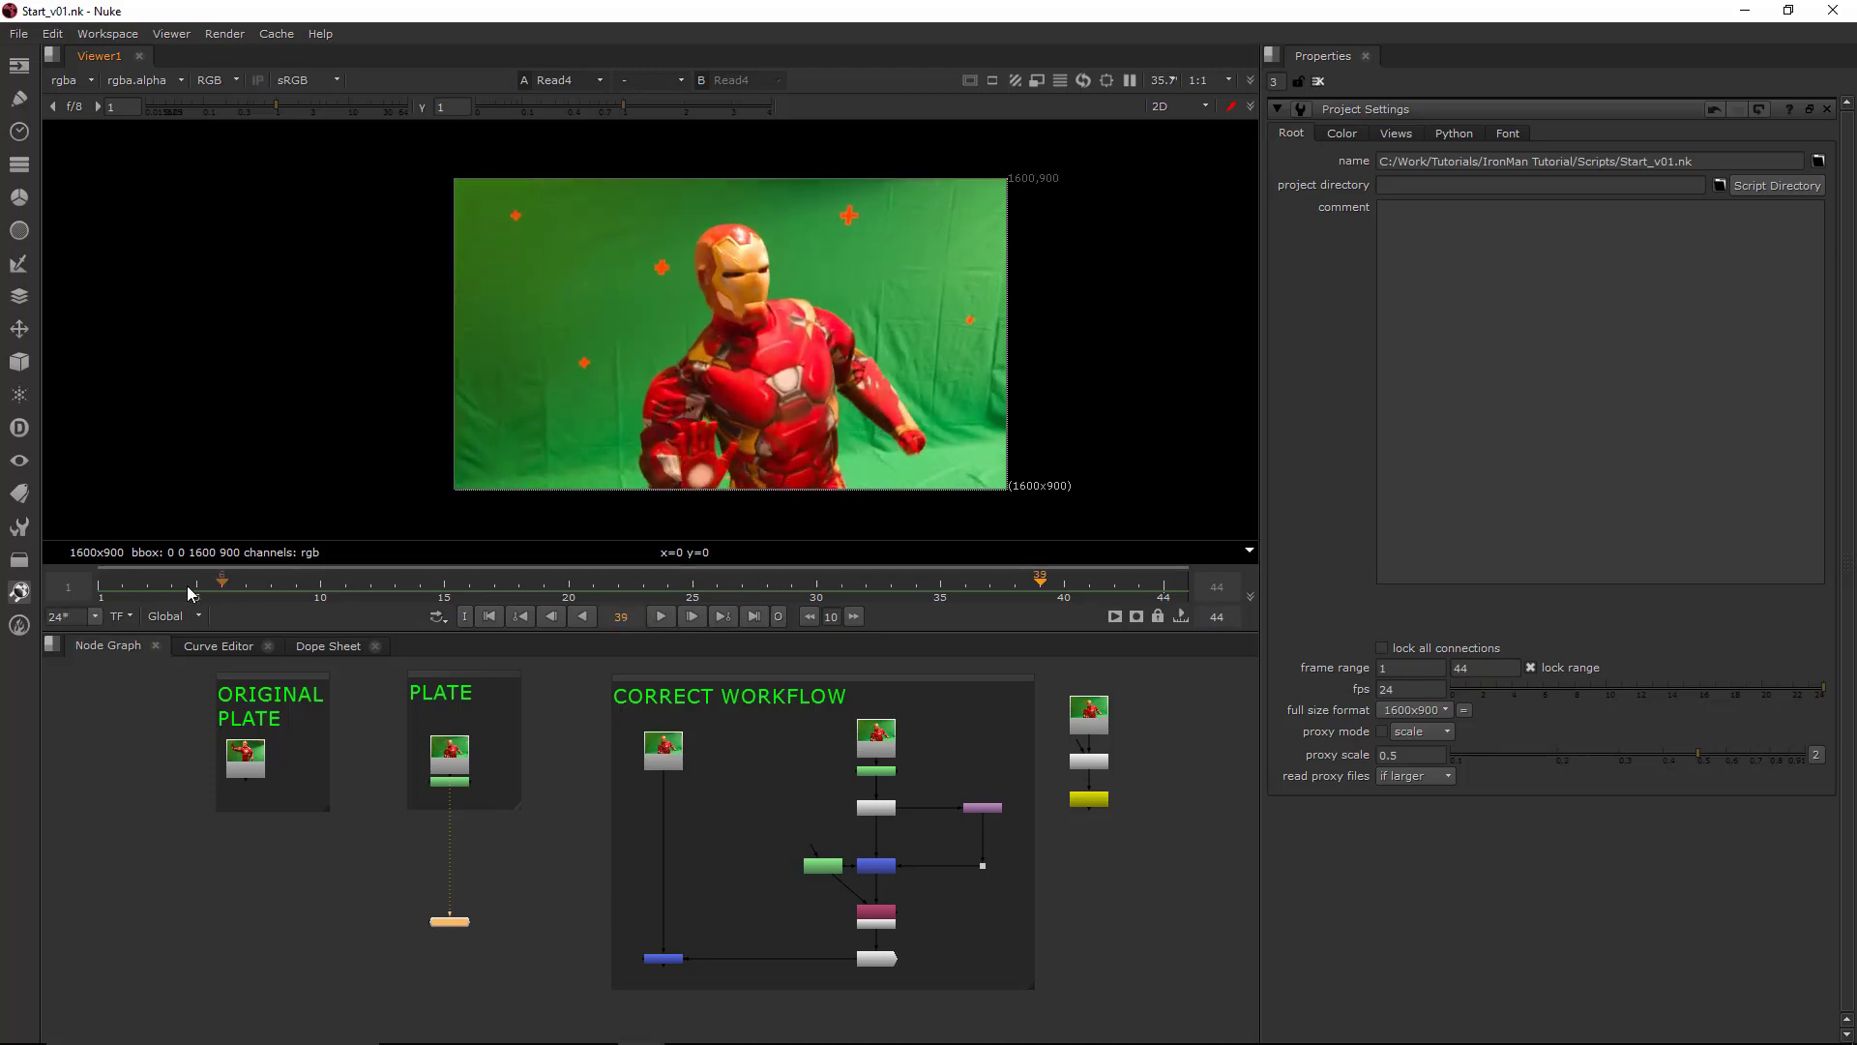
left_click(102, 599)
- View the paint annotations over the plate, then show the plate without them
left_click(464, 780)
key("1")
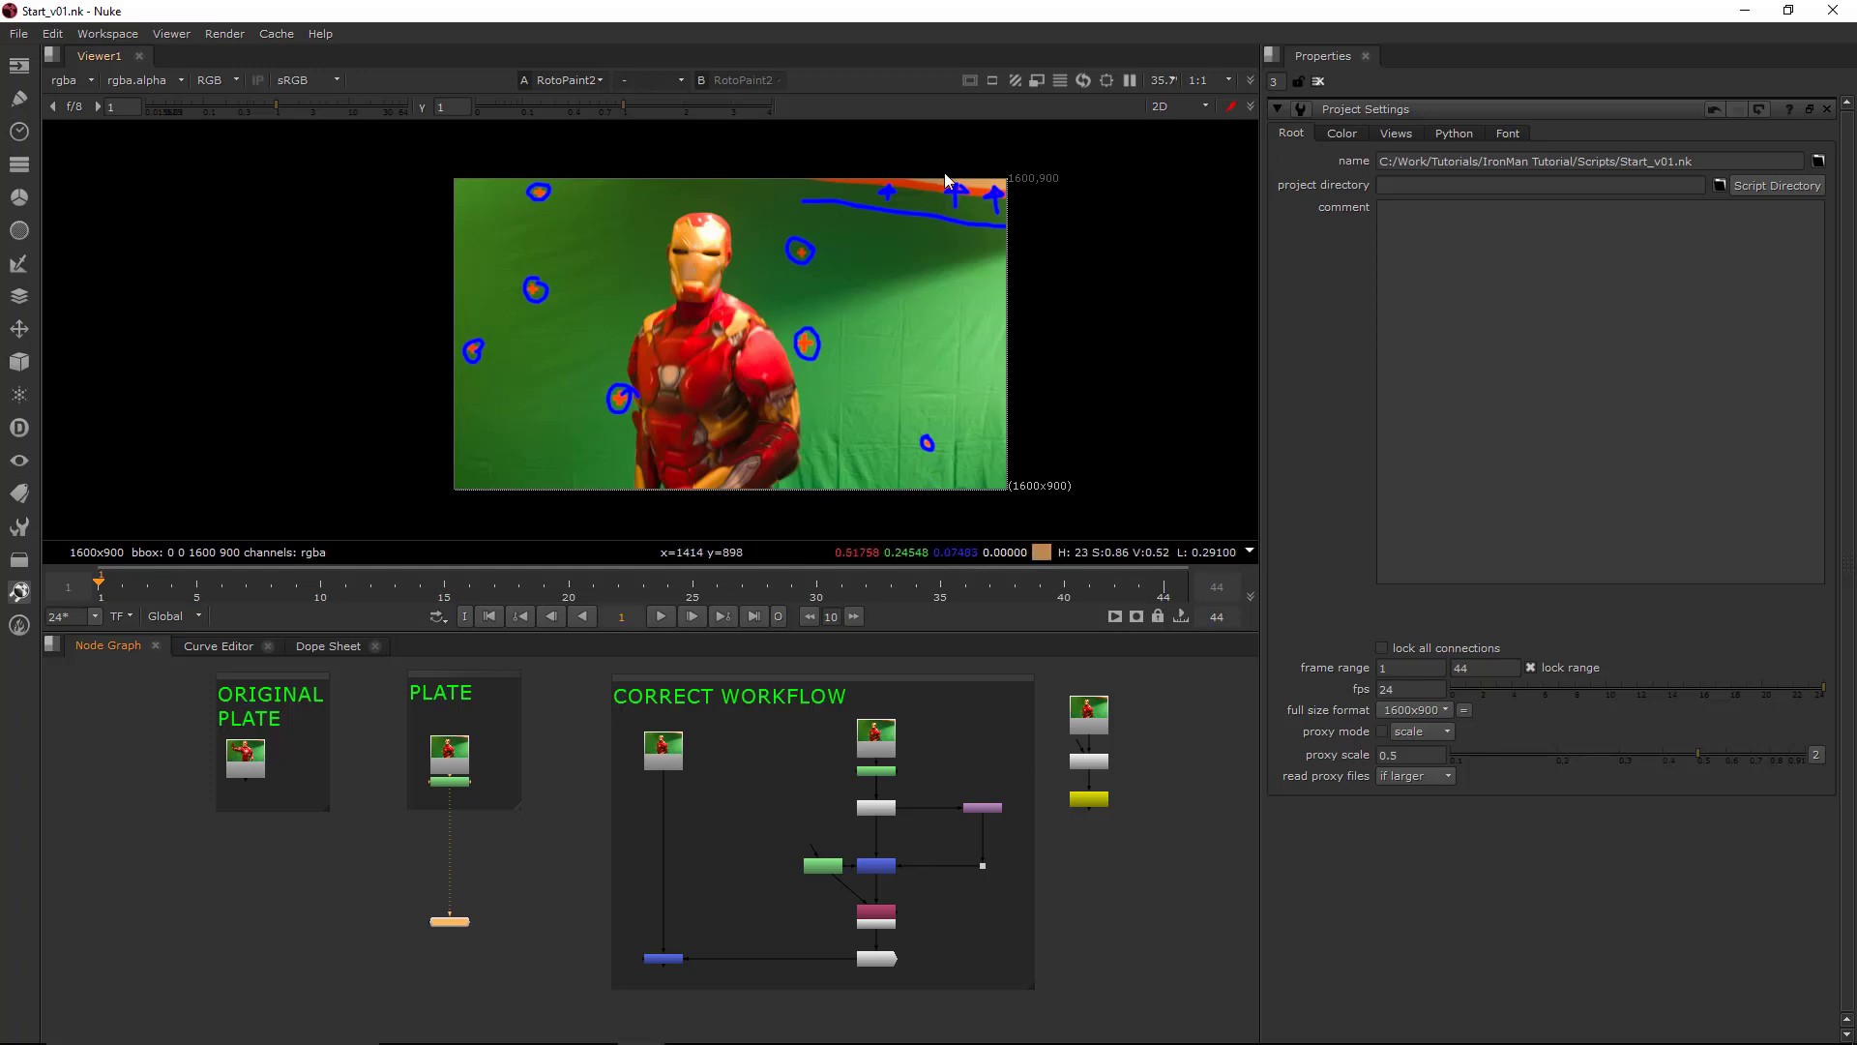
left_click(452, 759)
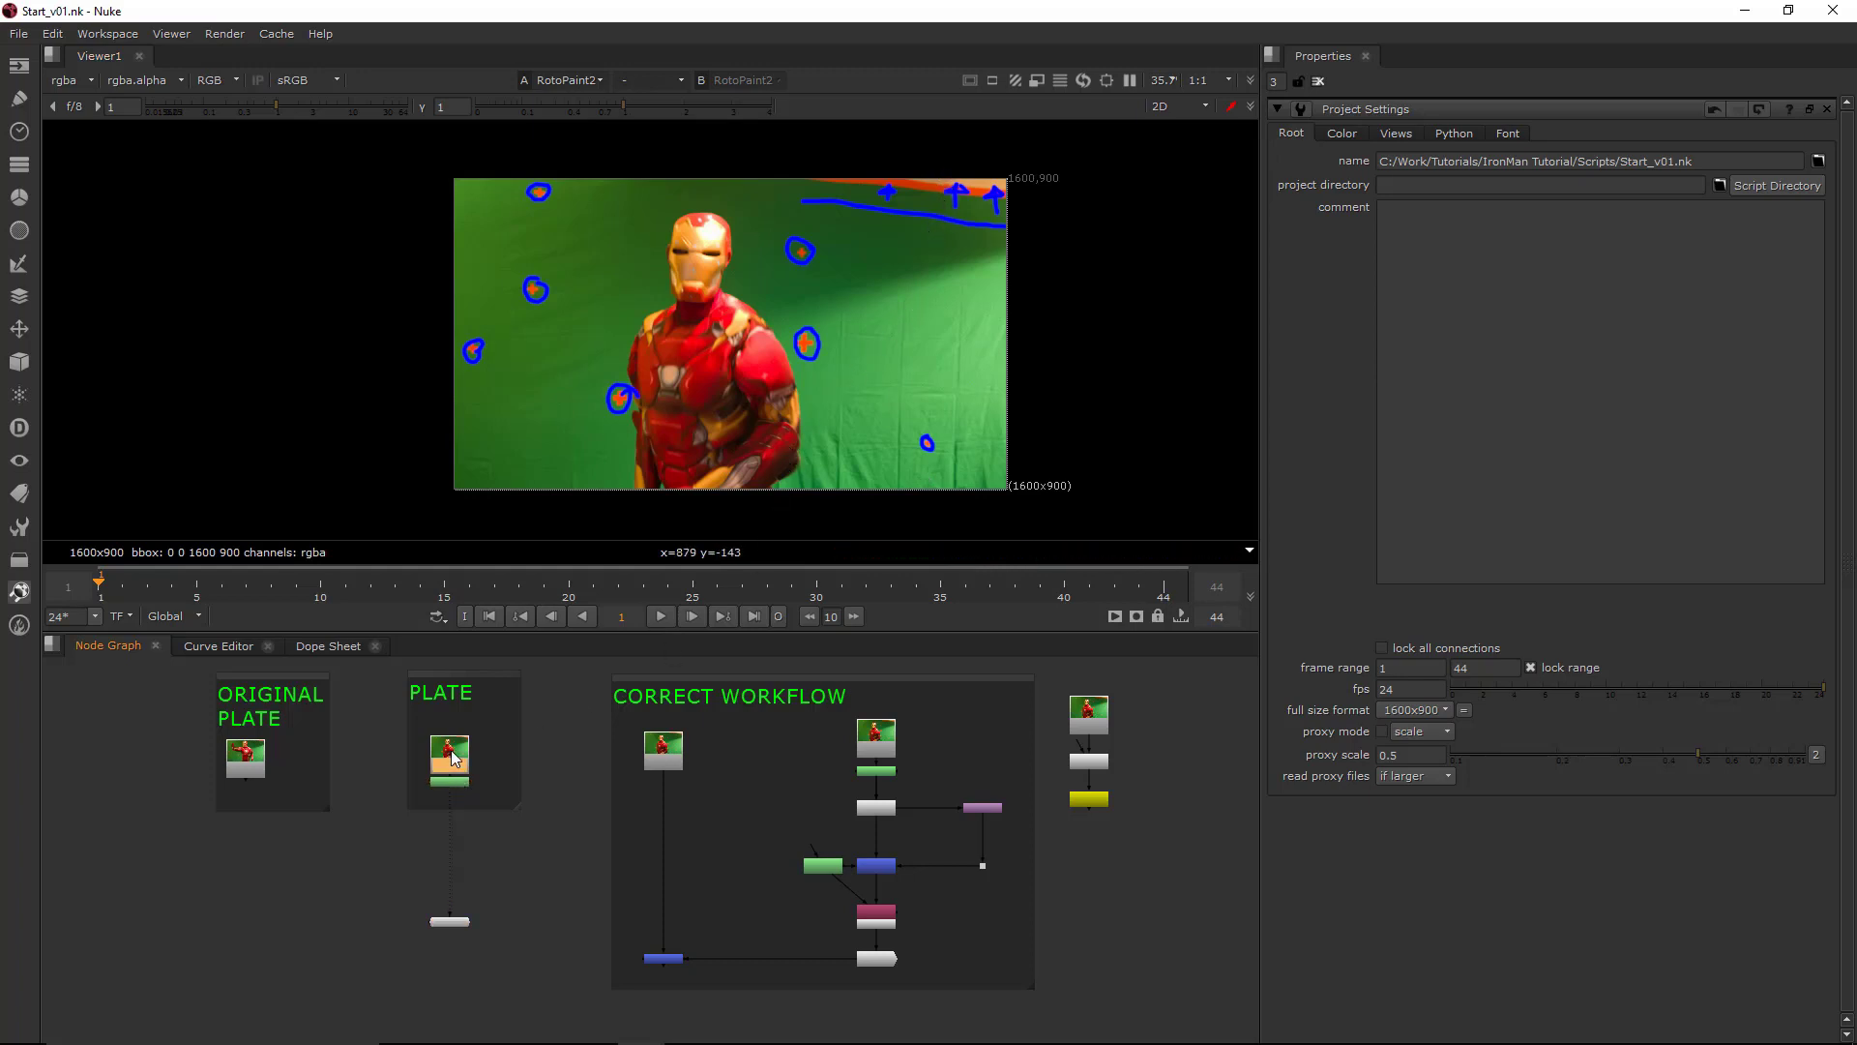
key("1")
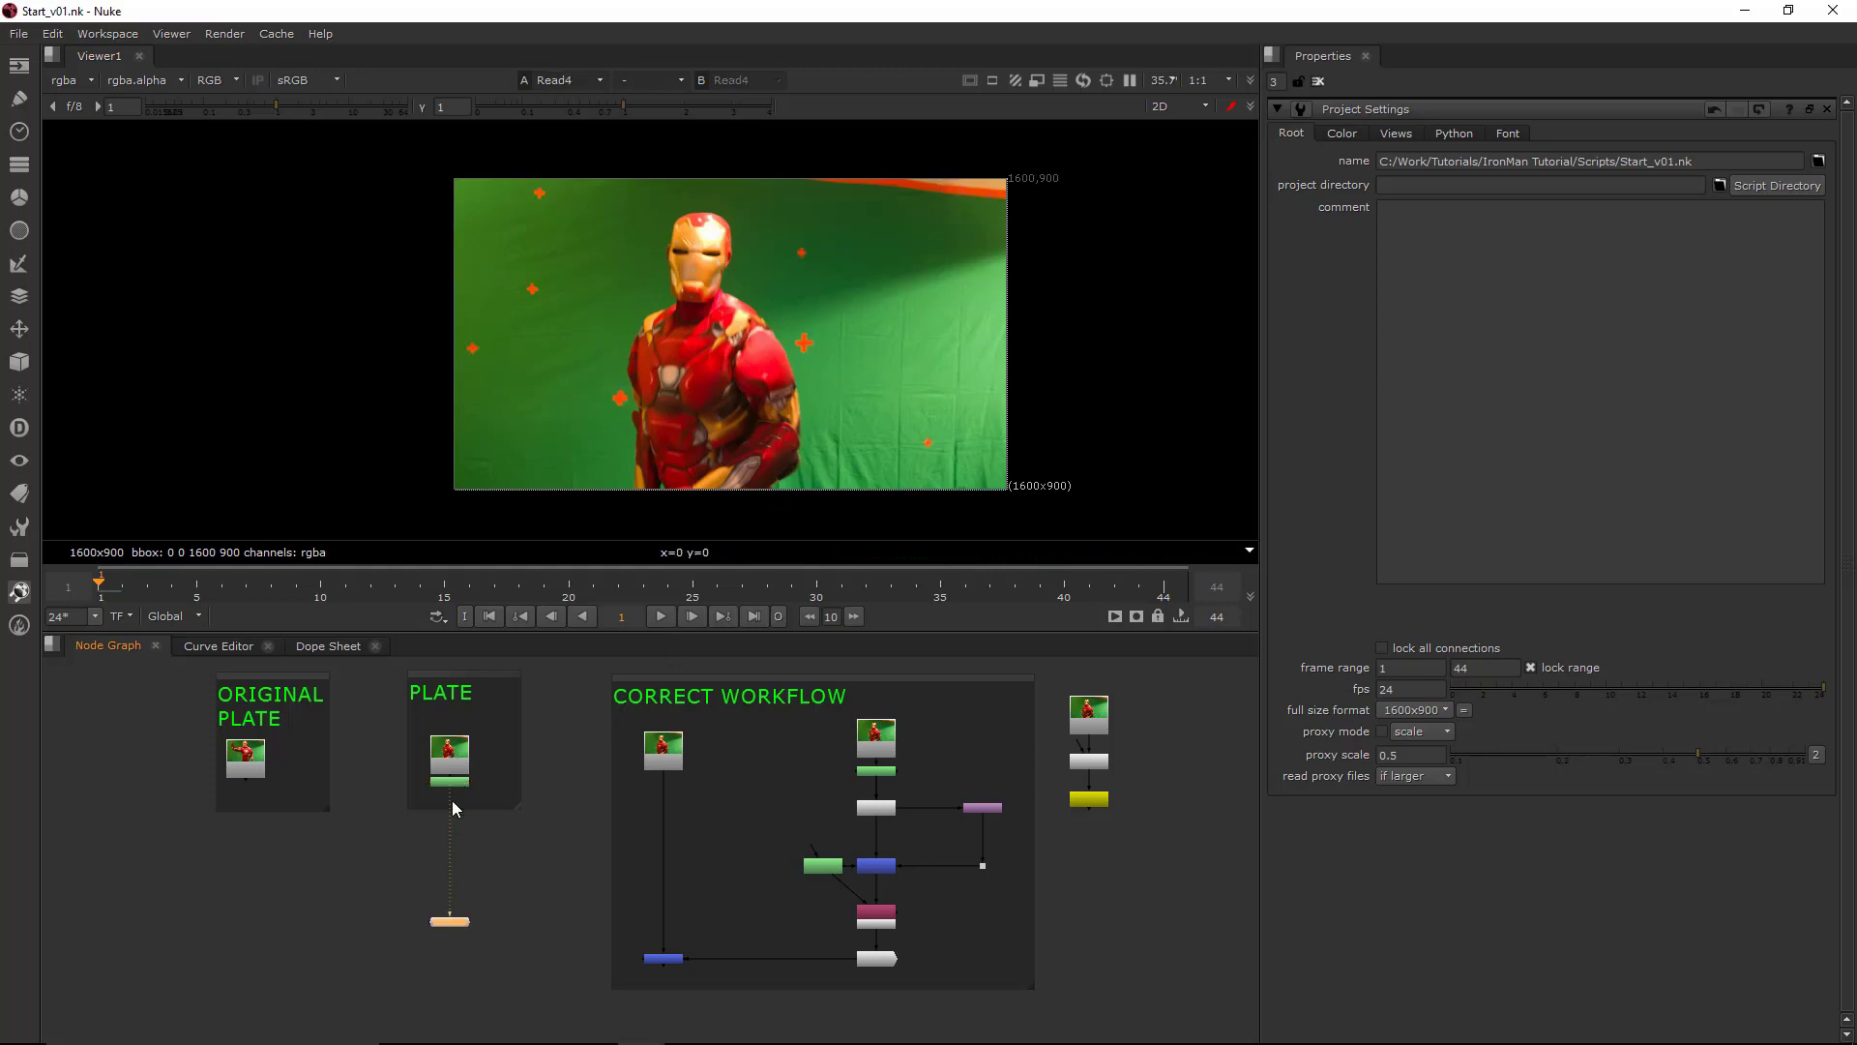
- Replay the plate without annotations to review the markers and actor's movement, then go back to frame 1
left_click(661, 617)
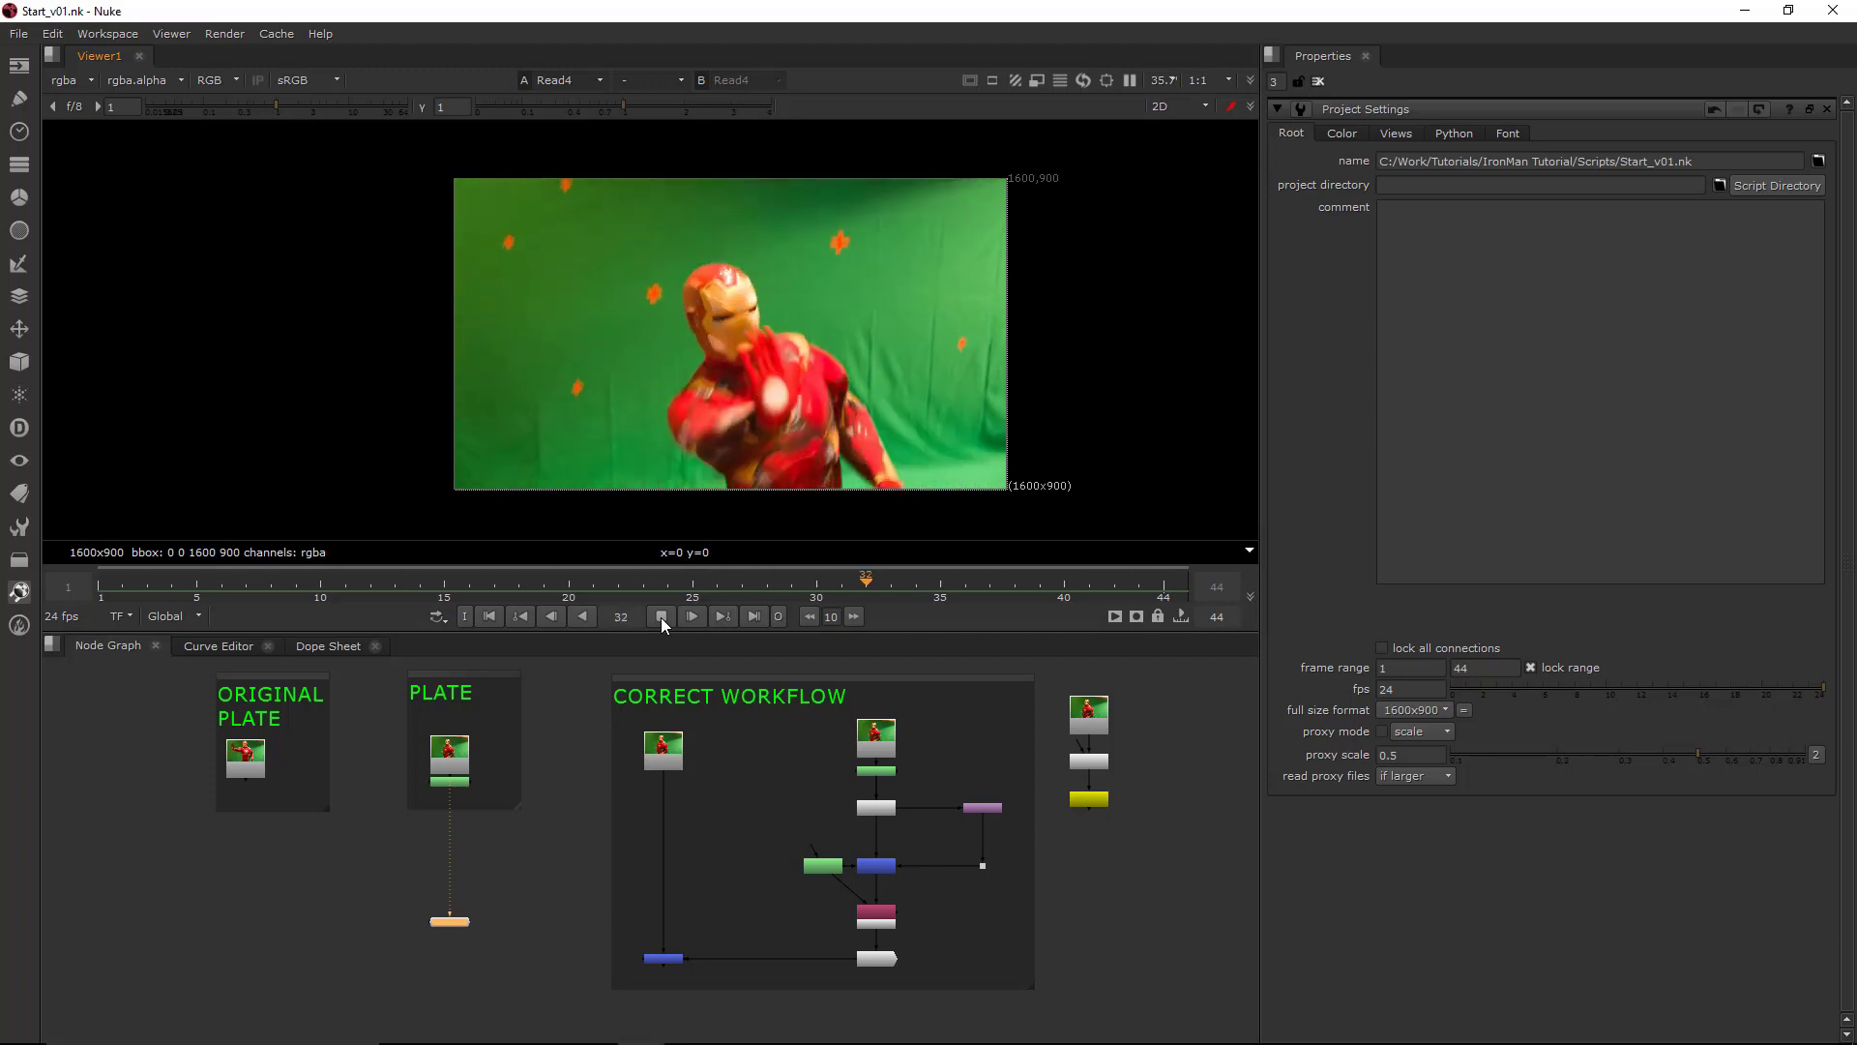
left_click(661, 617)
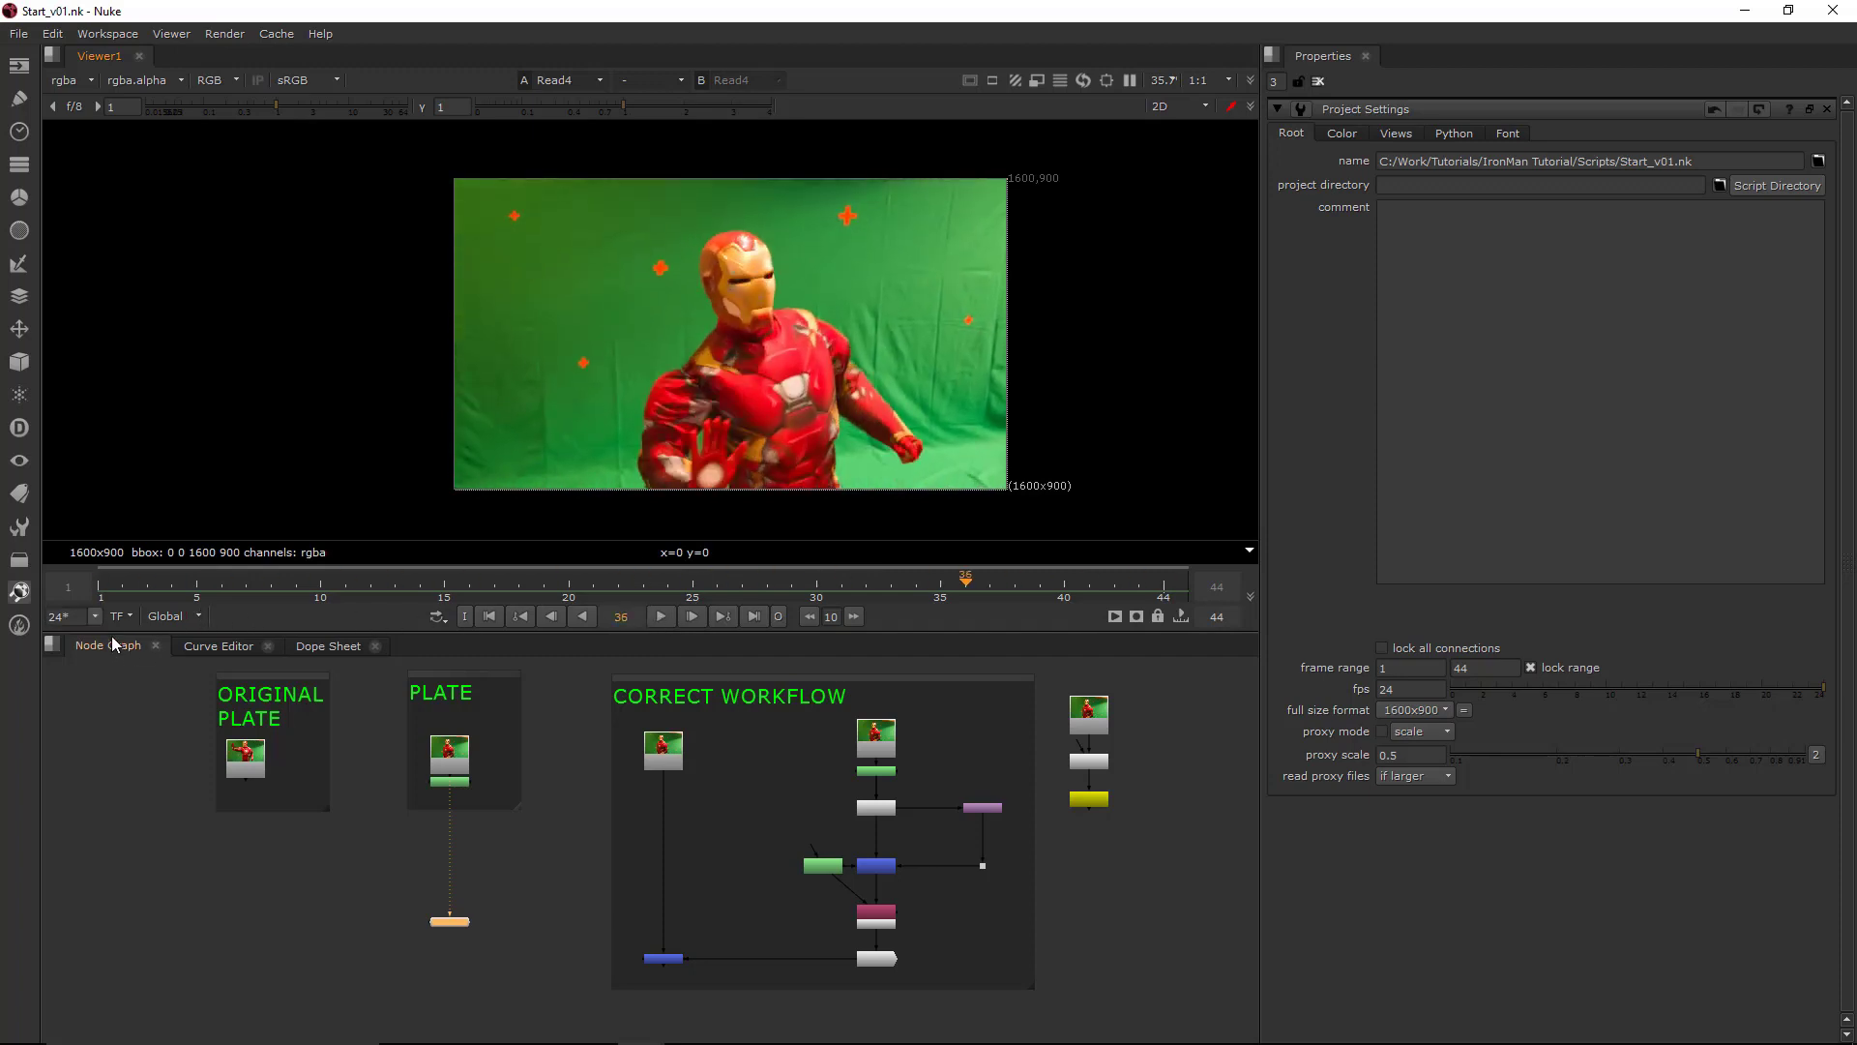
left_click(98, 585)
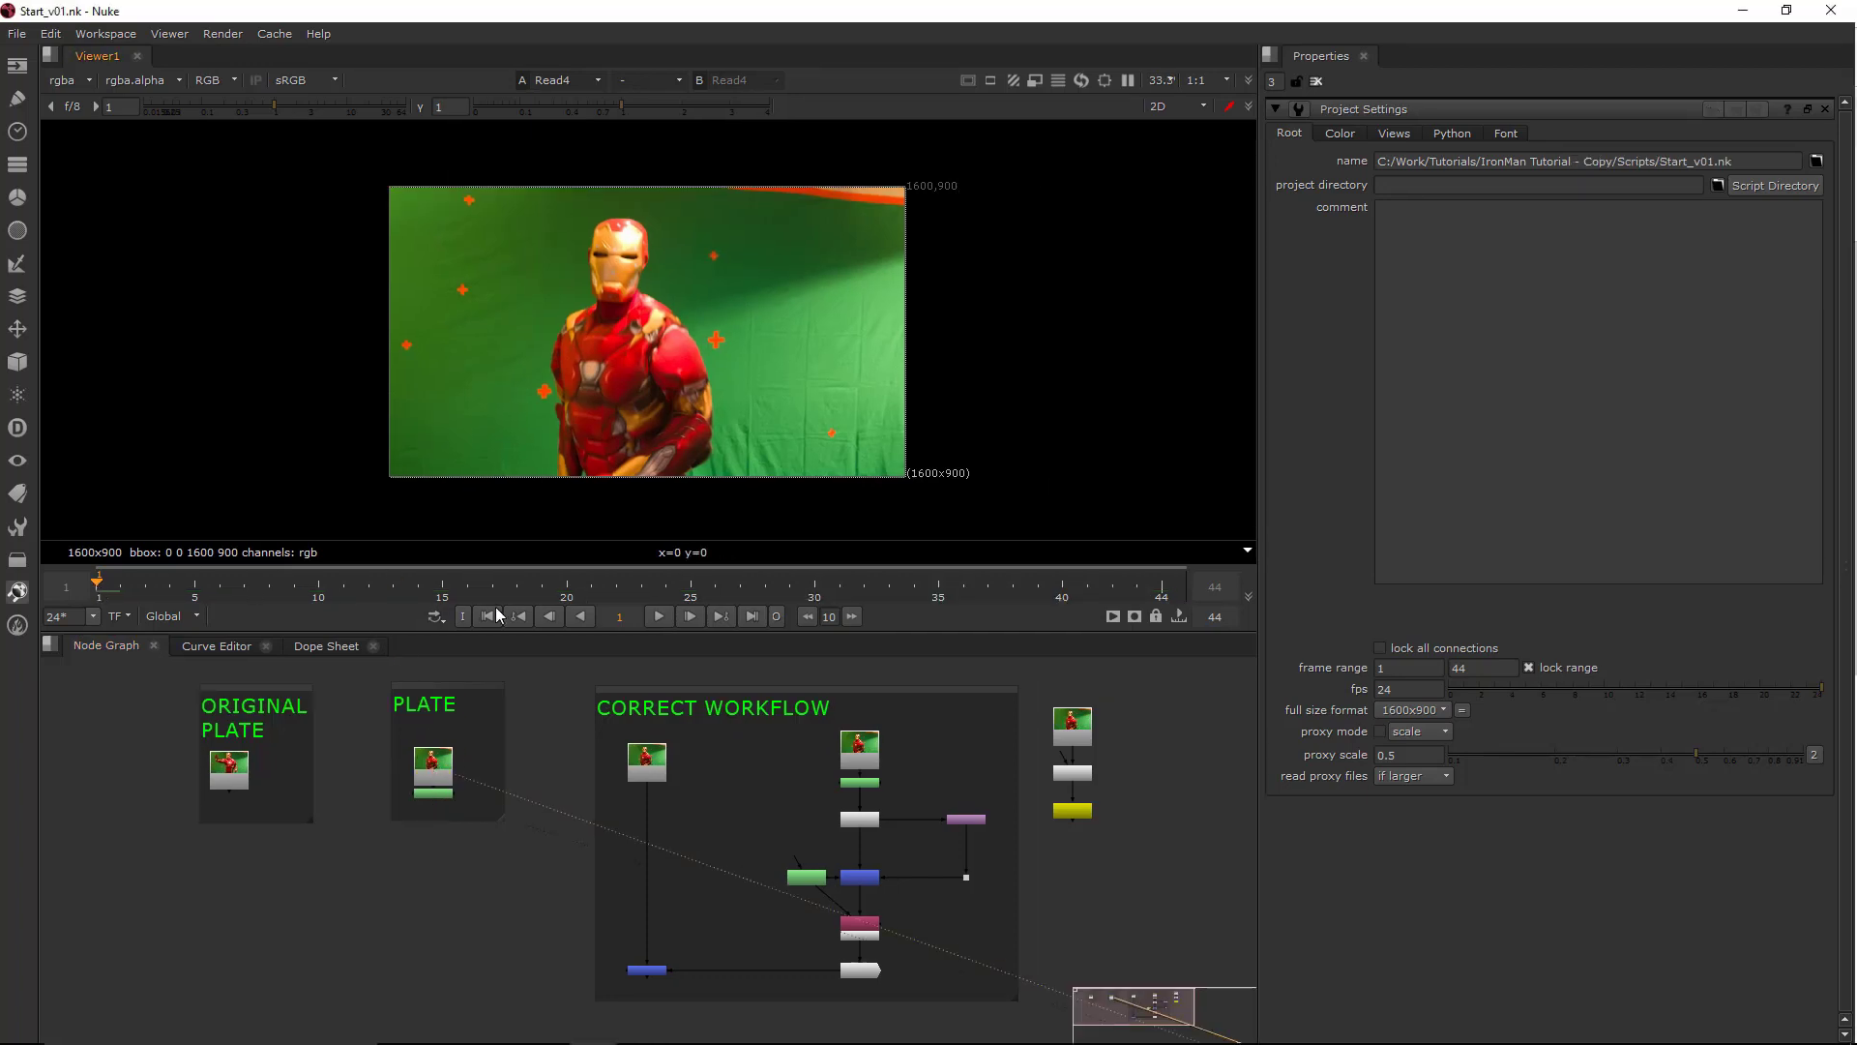
- Play the plate and scrub to frame 13, where the hands are motion-blurred
left_click(659, 616)
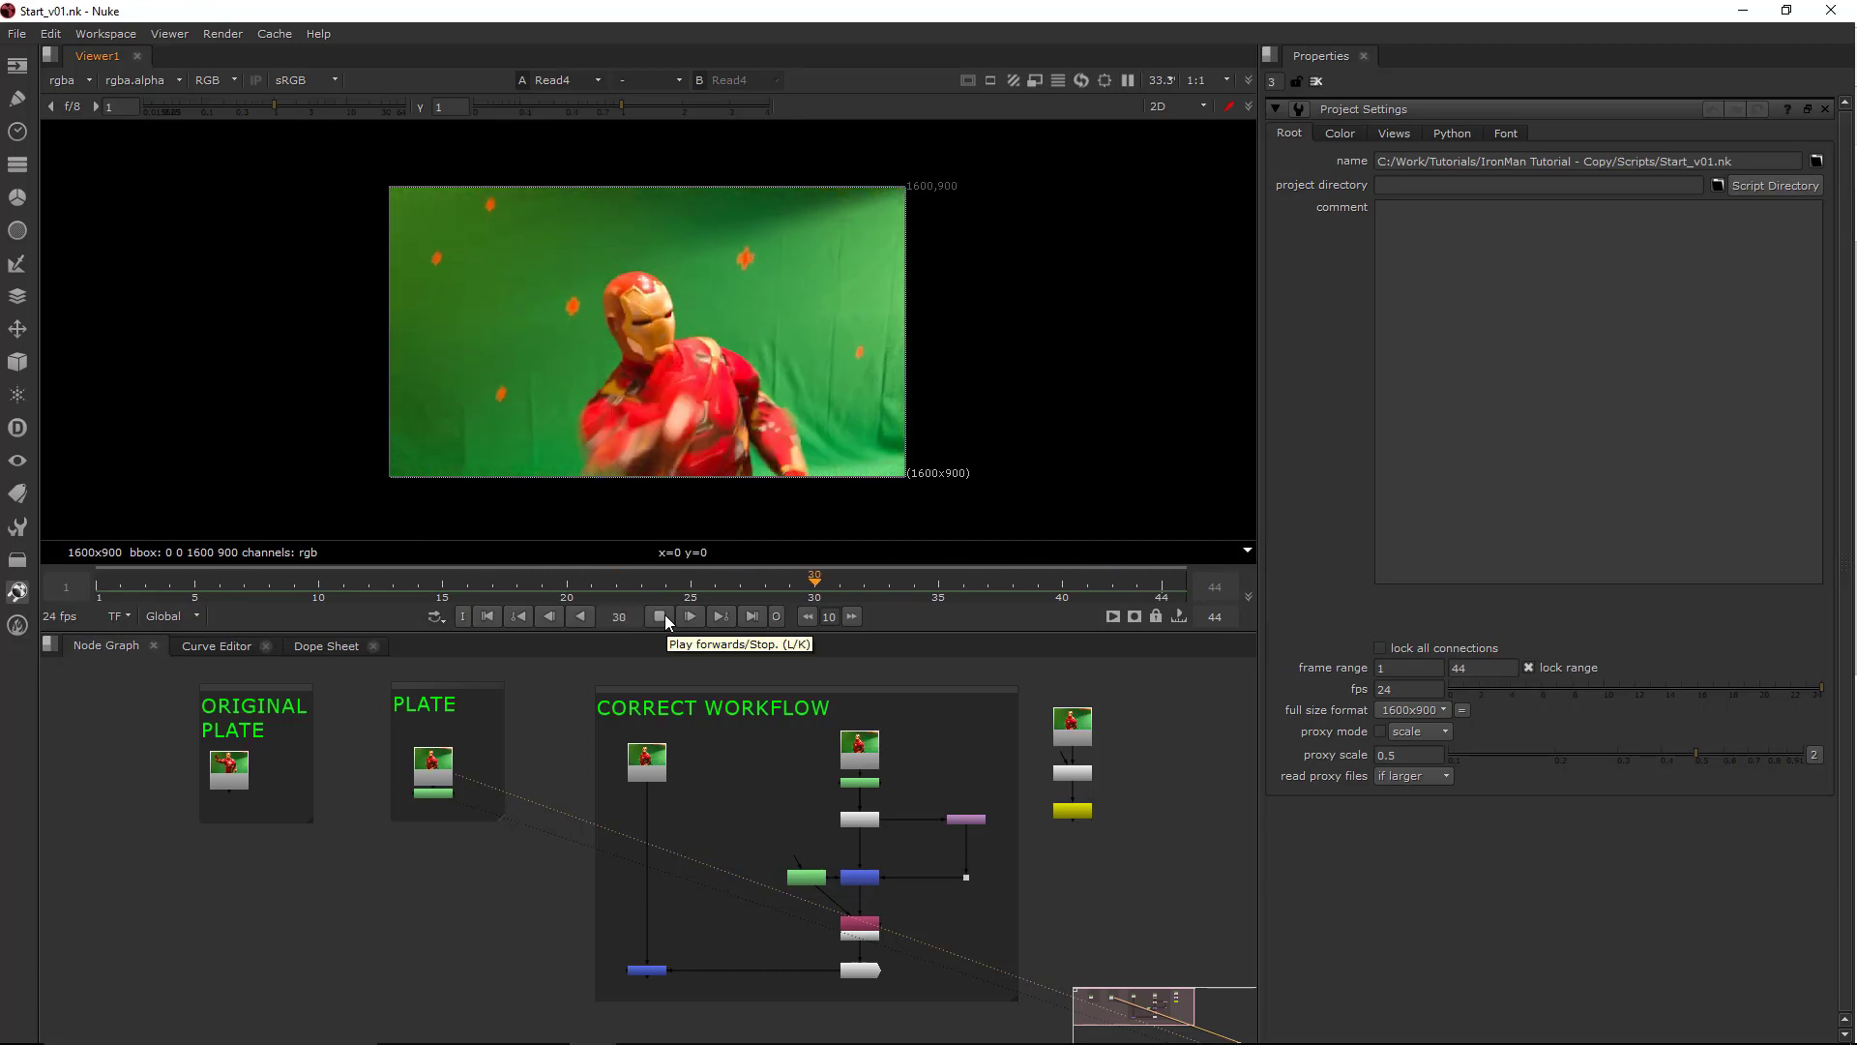
left_click(660, 616)
left_click_drag(185, 585, 387, 583)
- Examine the motion-blurred hands and the nearby orange tracking marker close up on frame 13
scroll(524, 382, "up", 4)
scroll(646, 424, "down", 2)
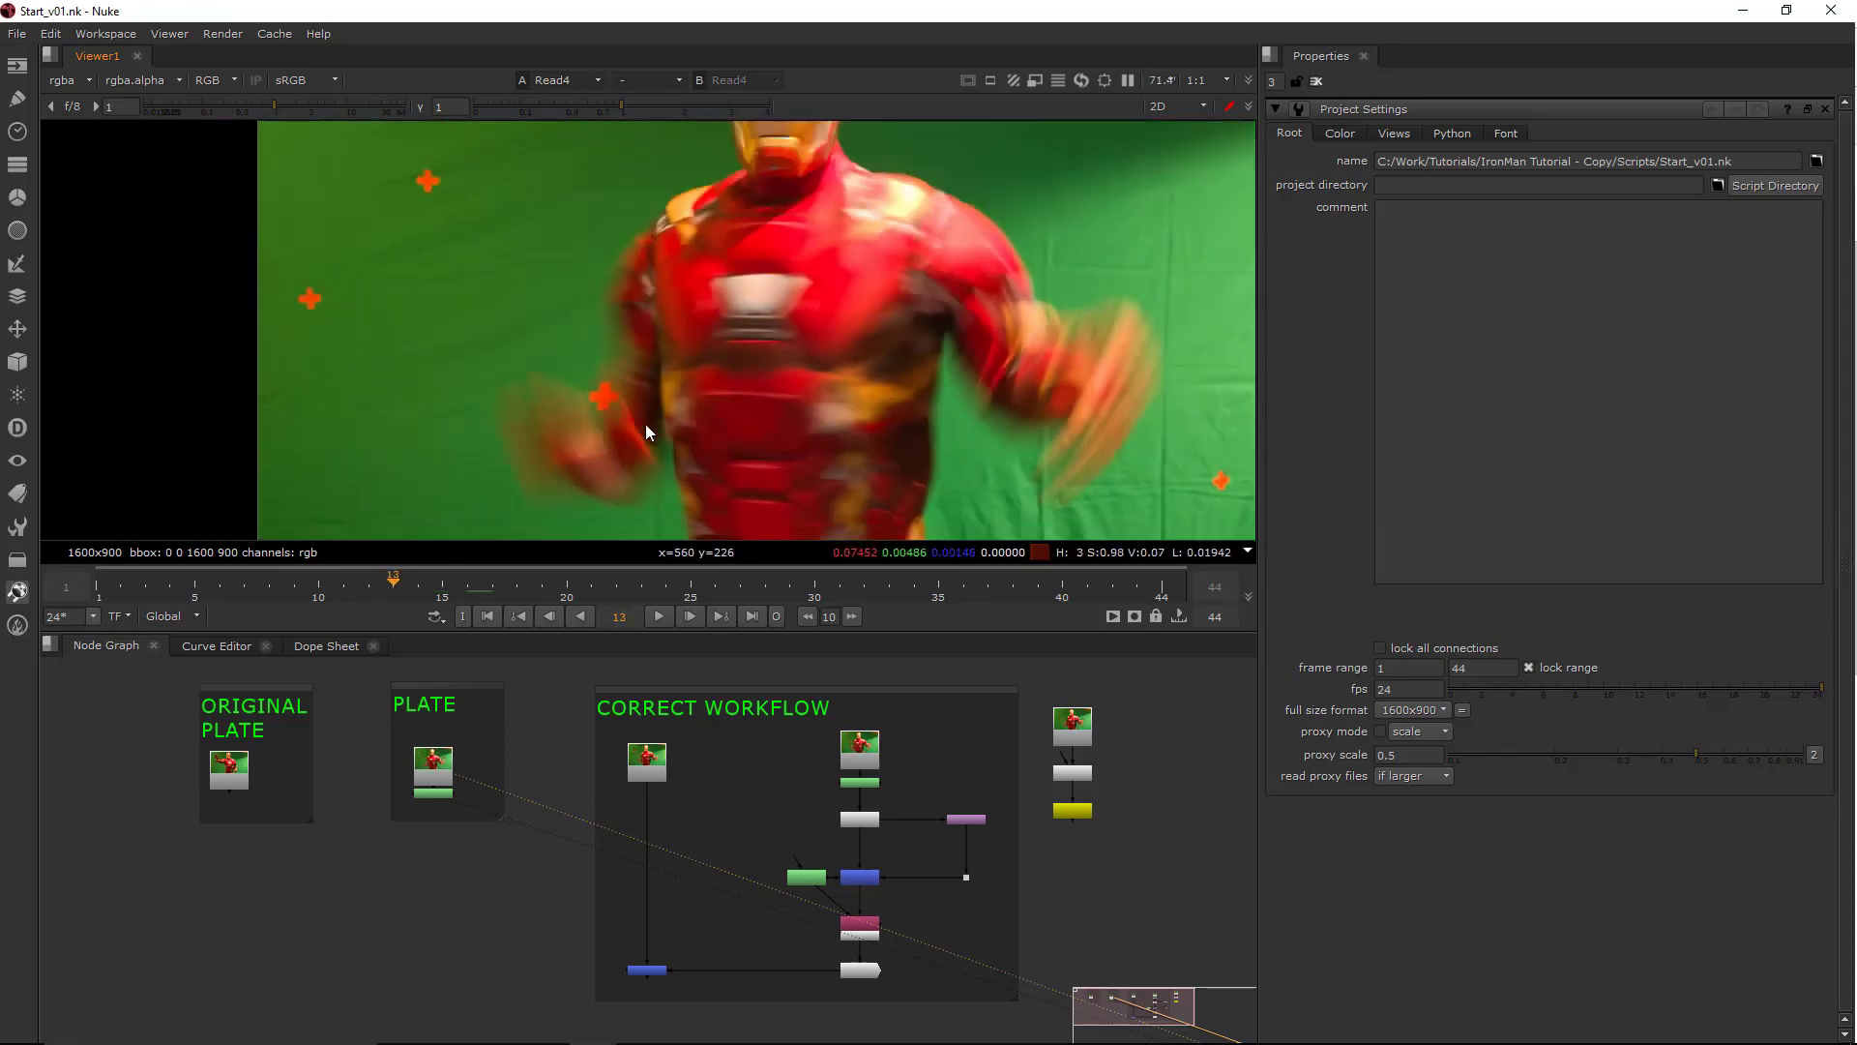
scroll(649, 373, "up", 2)
scroll(691, 414, "down", 5)
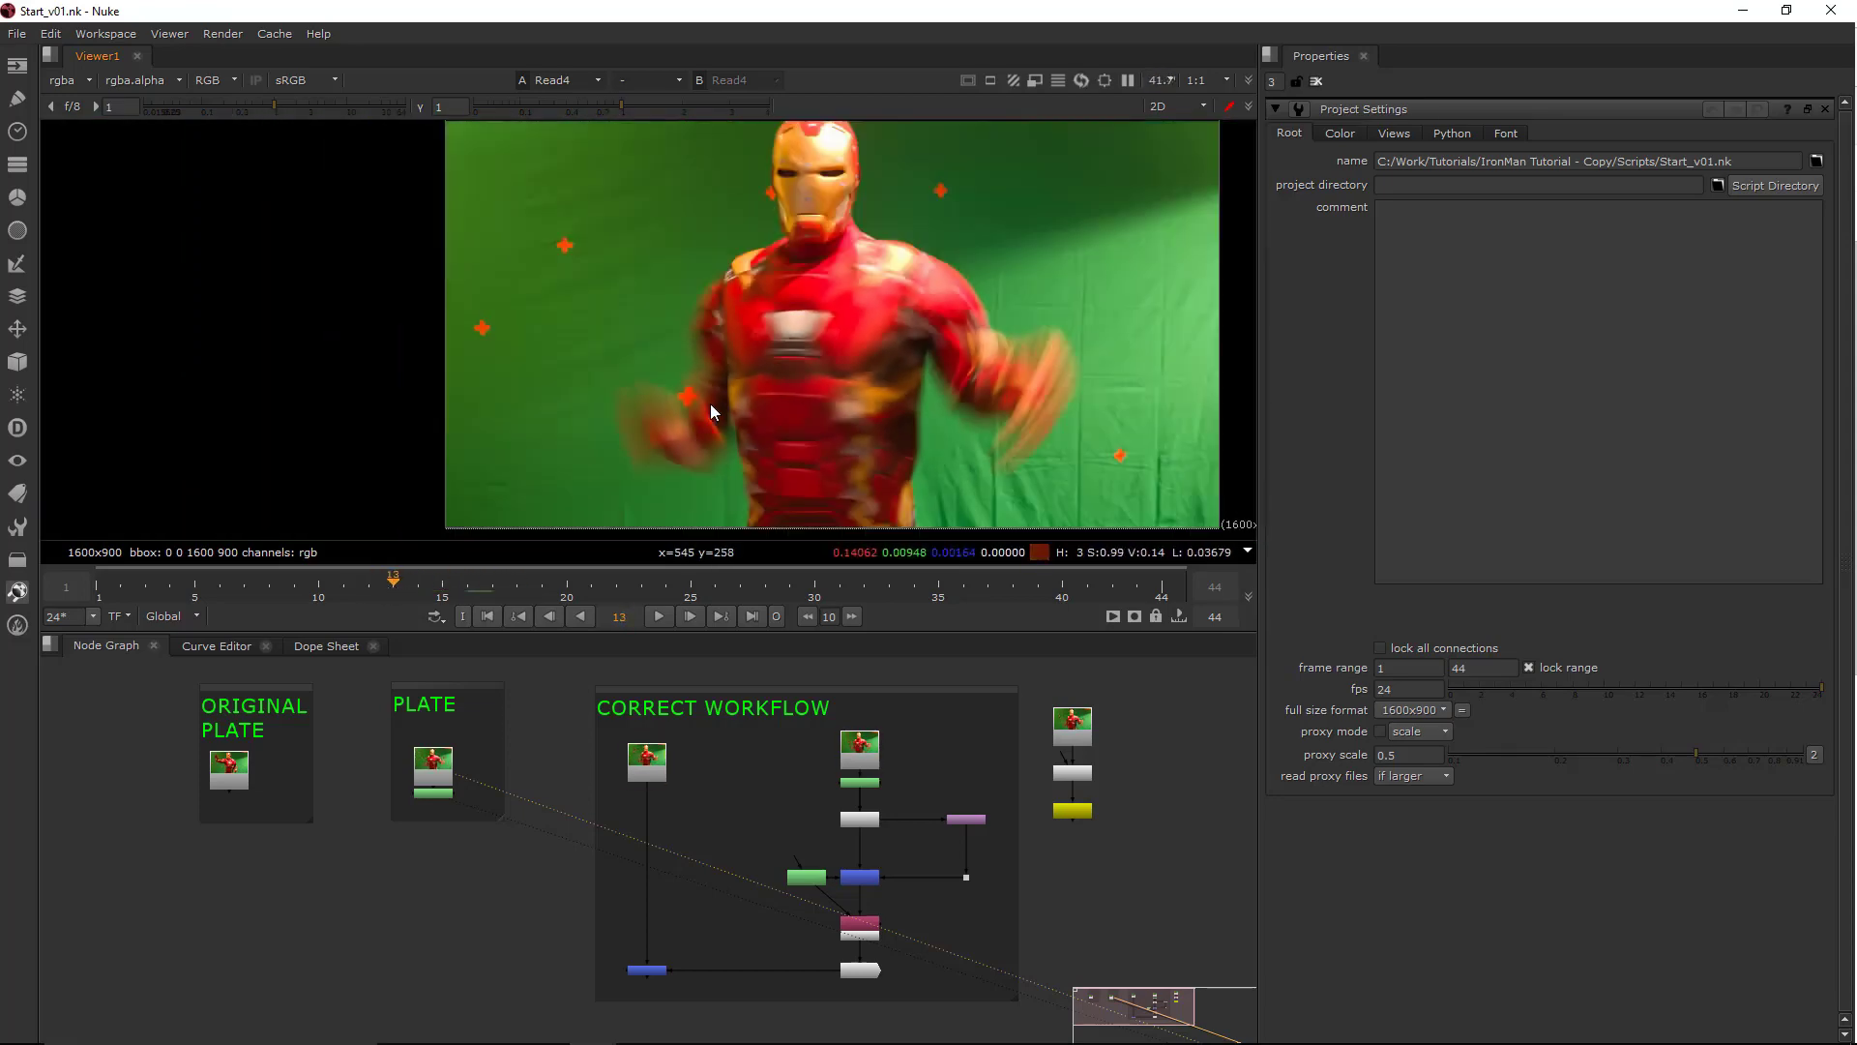
middle_click_drag(665, 399, 644, 403)
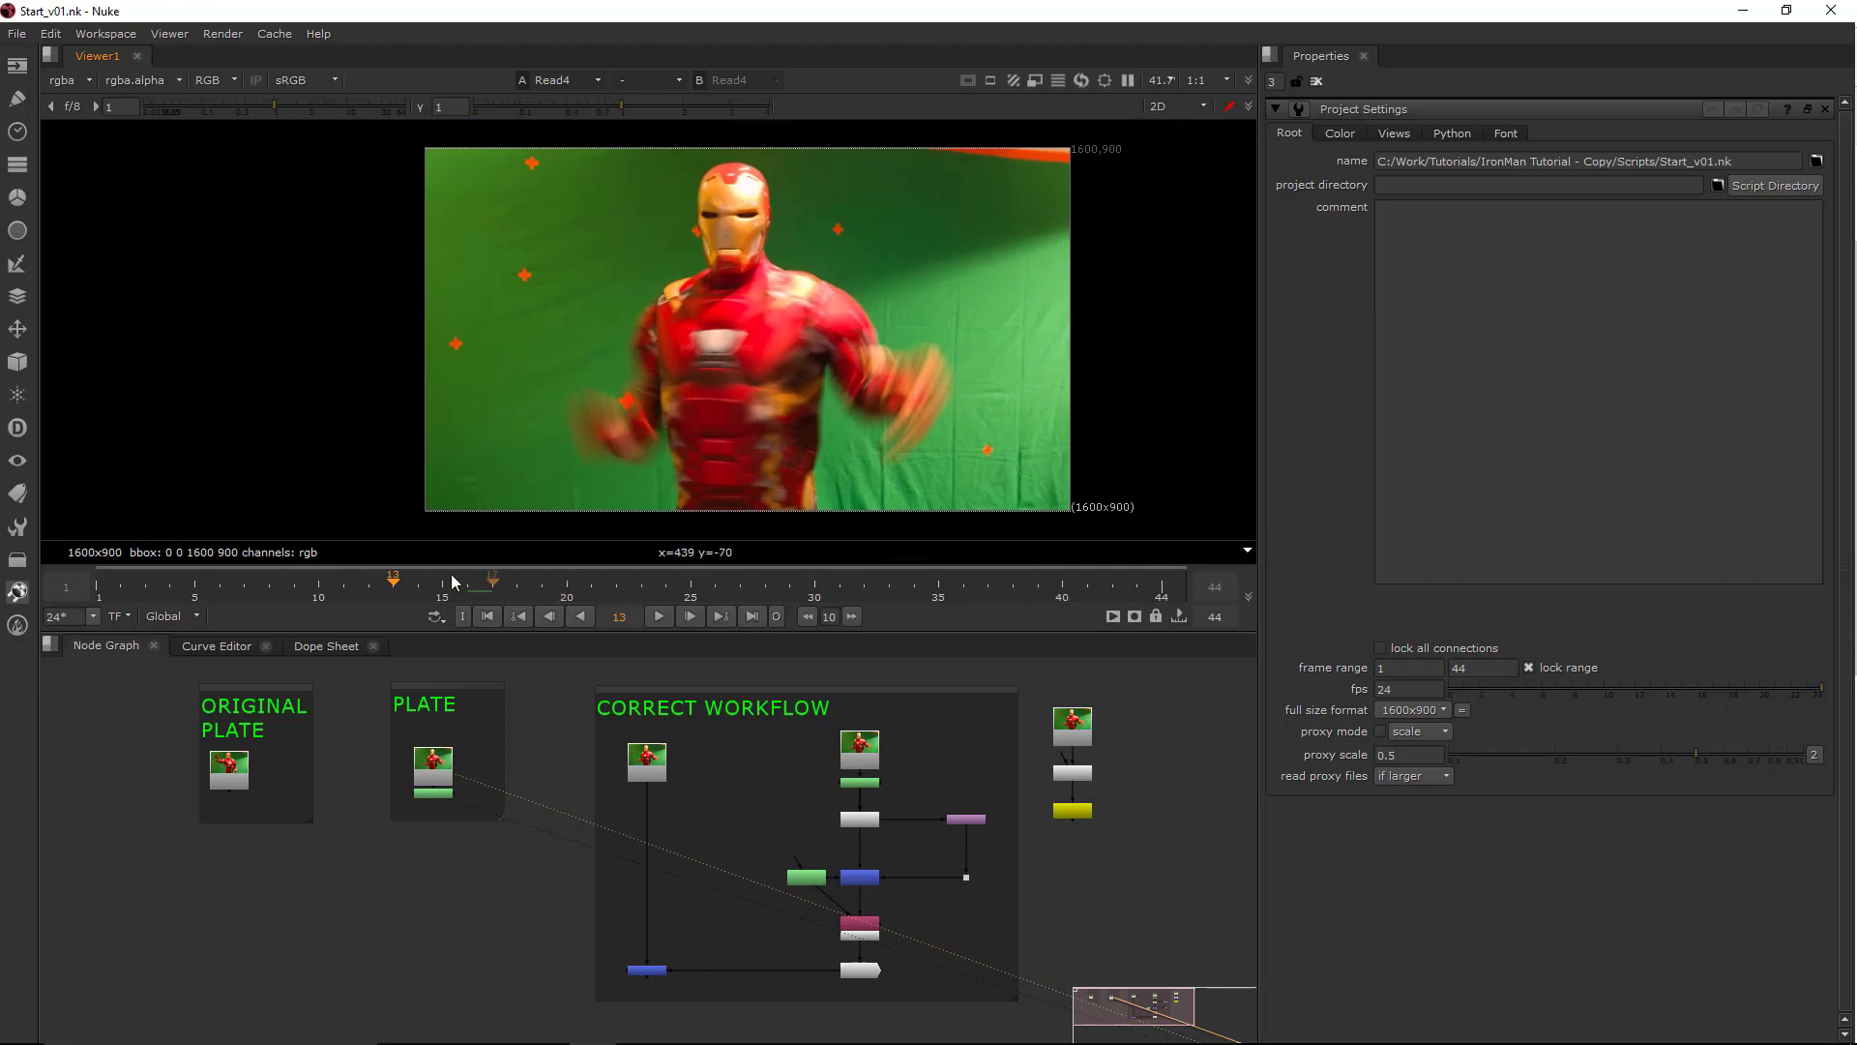
scroll(616, 408, "up", 8)
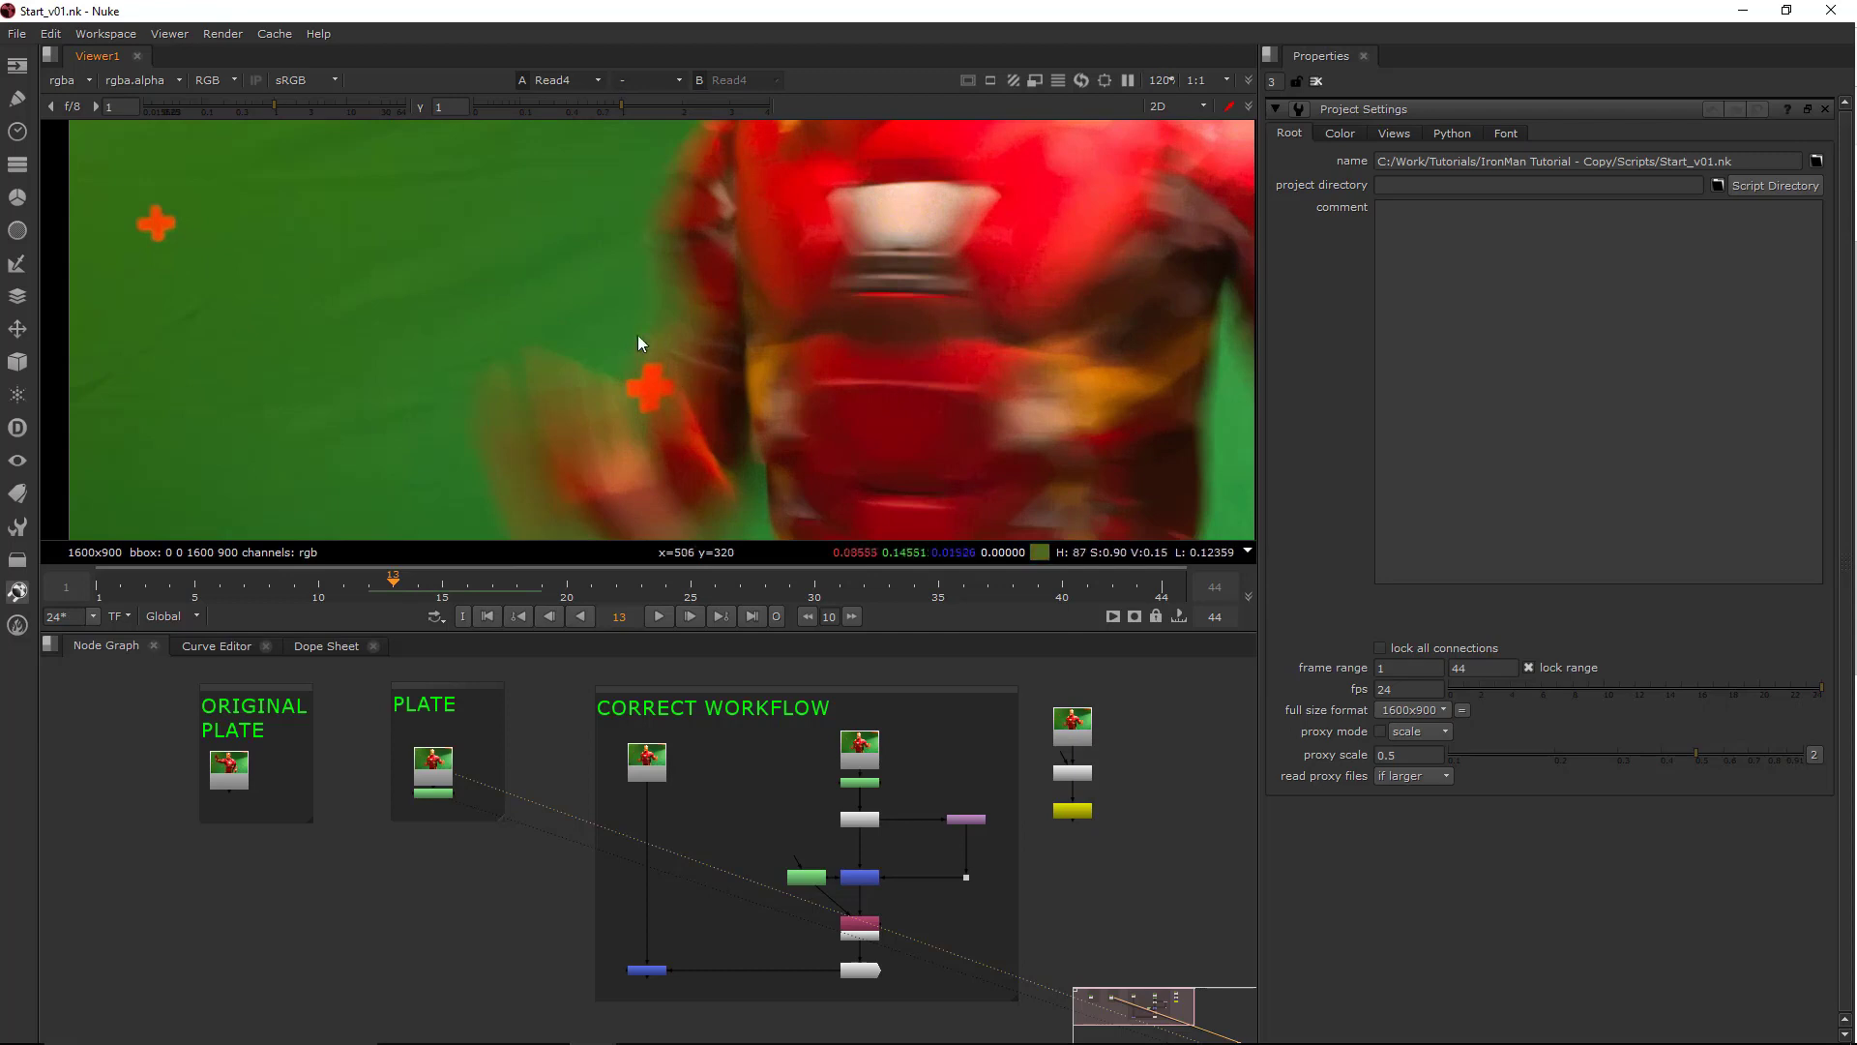
scroll(696, 417, "down", 5)
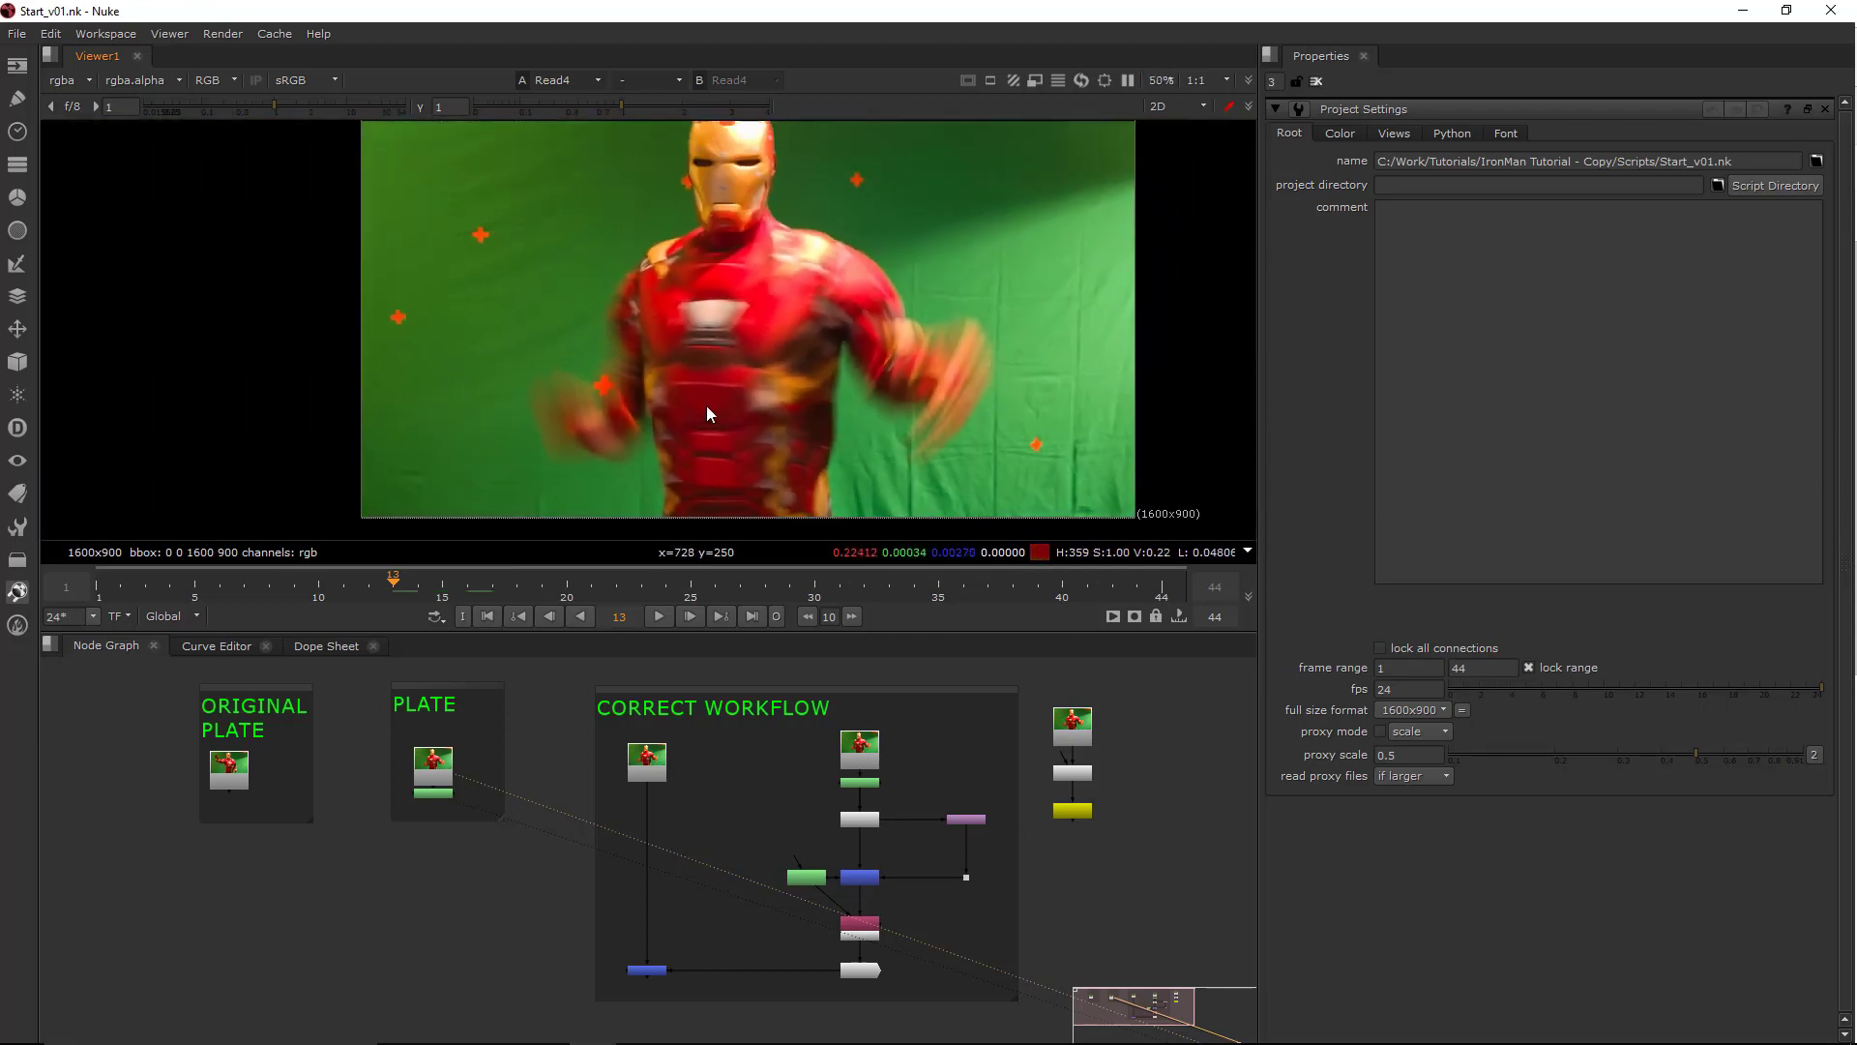
scroll(692, 415, "down", 1)
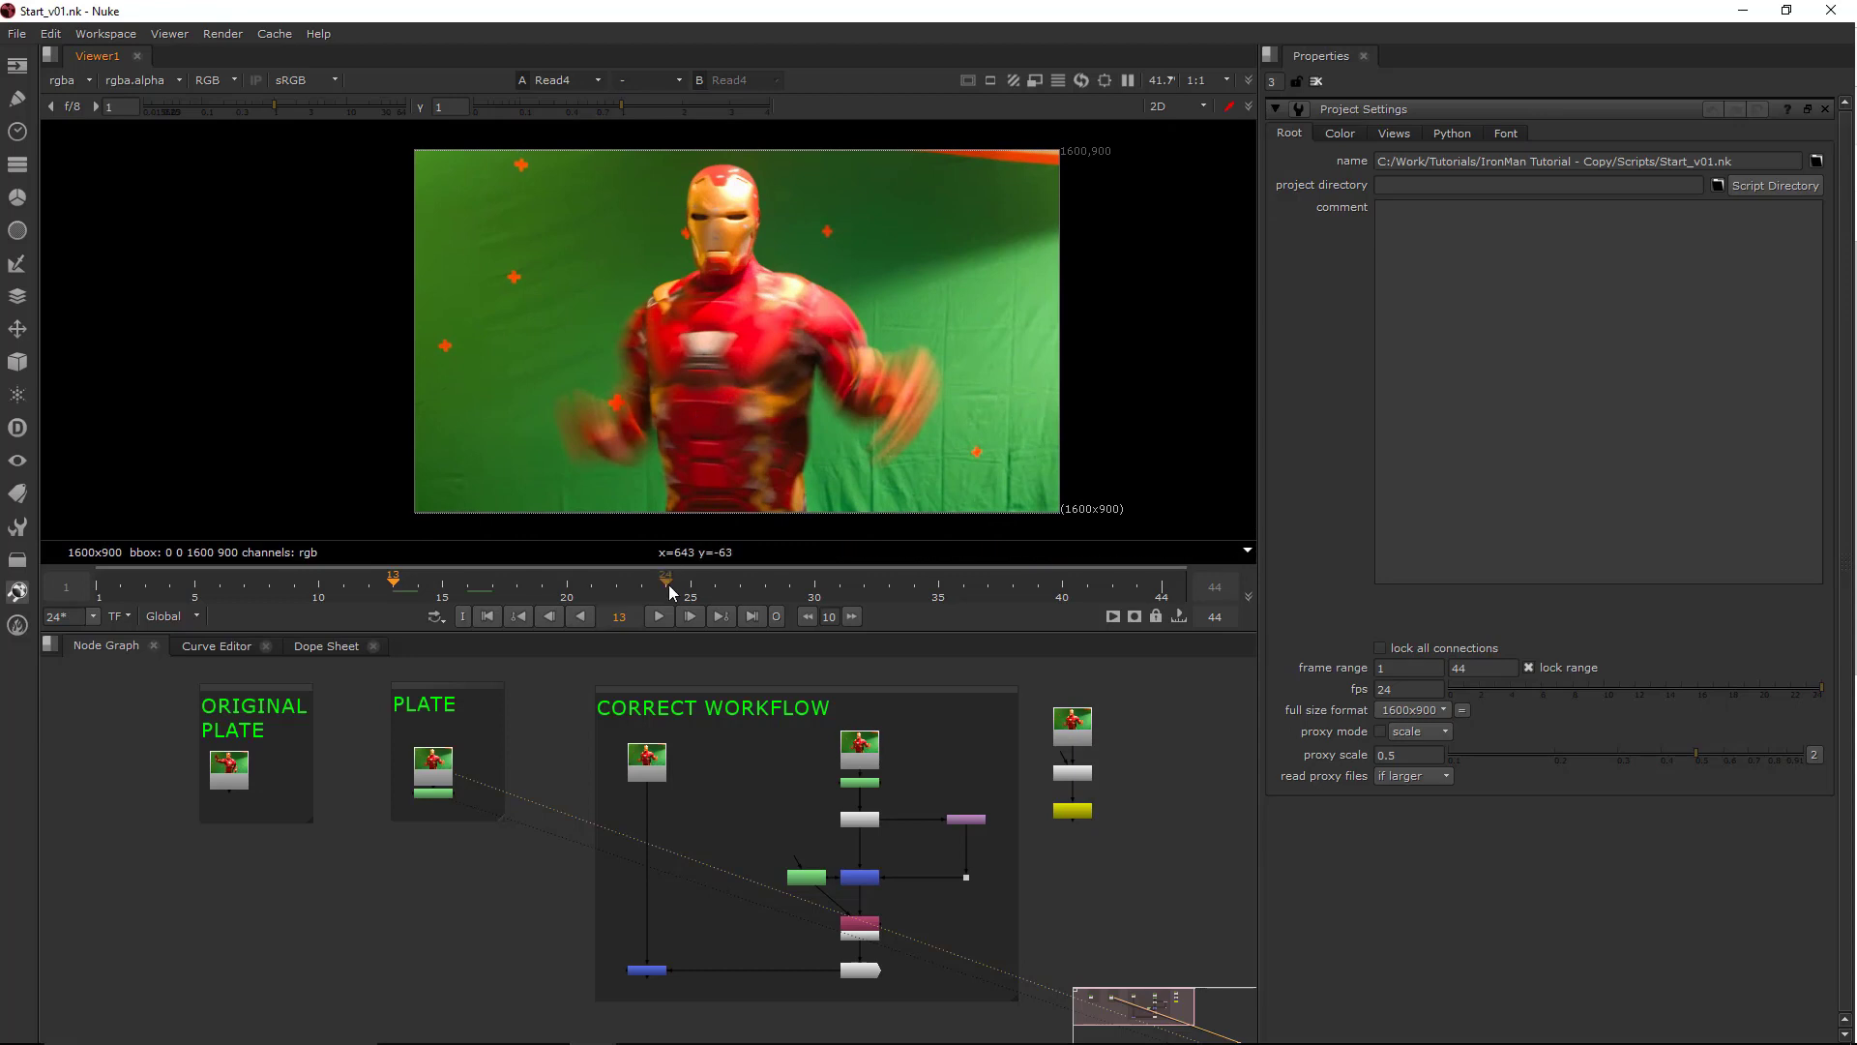
- Show the original plate in the viewer in place of the PLATE read
left_click(432, 767)
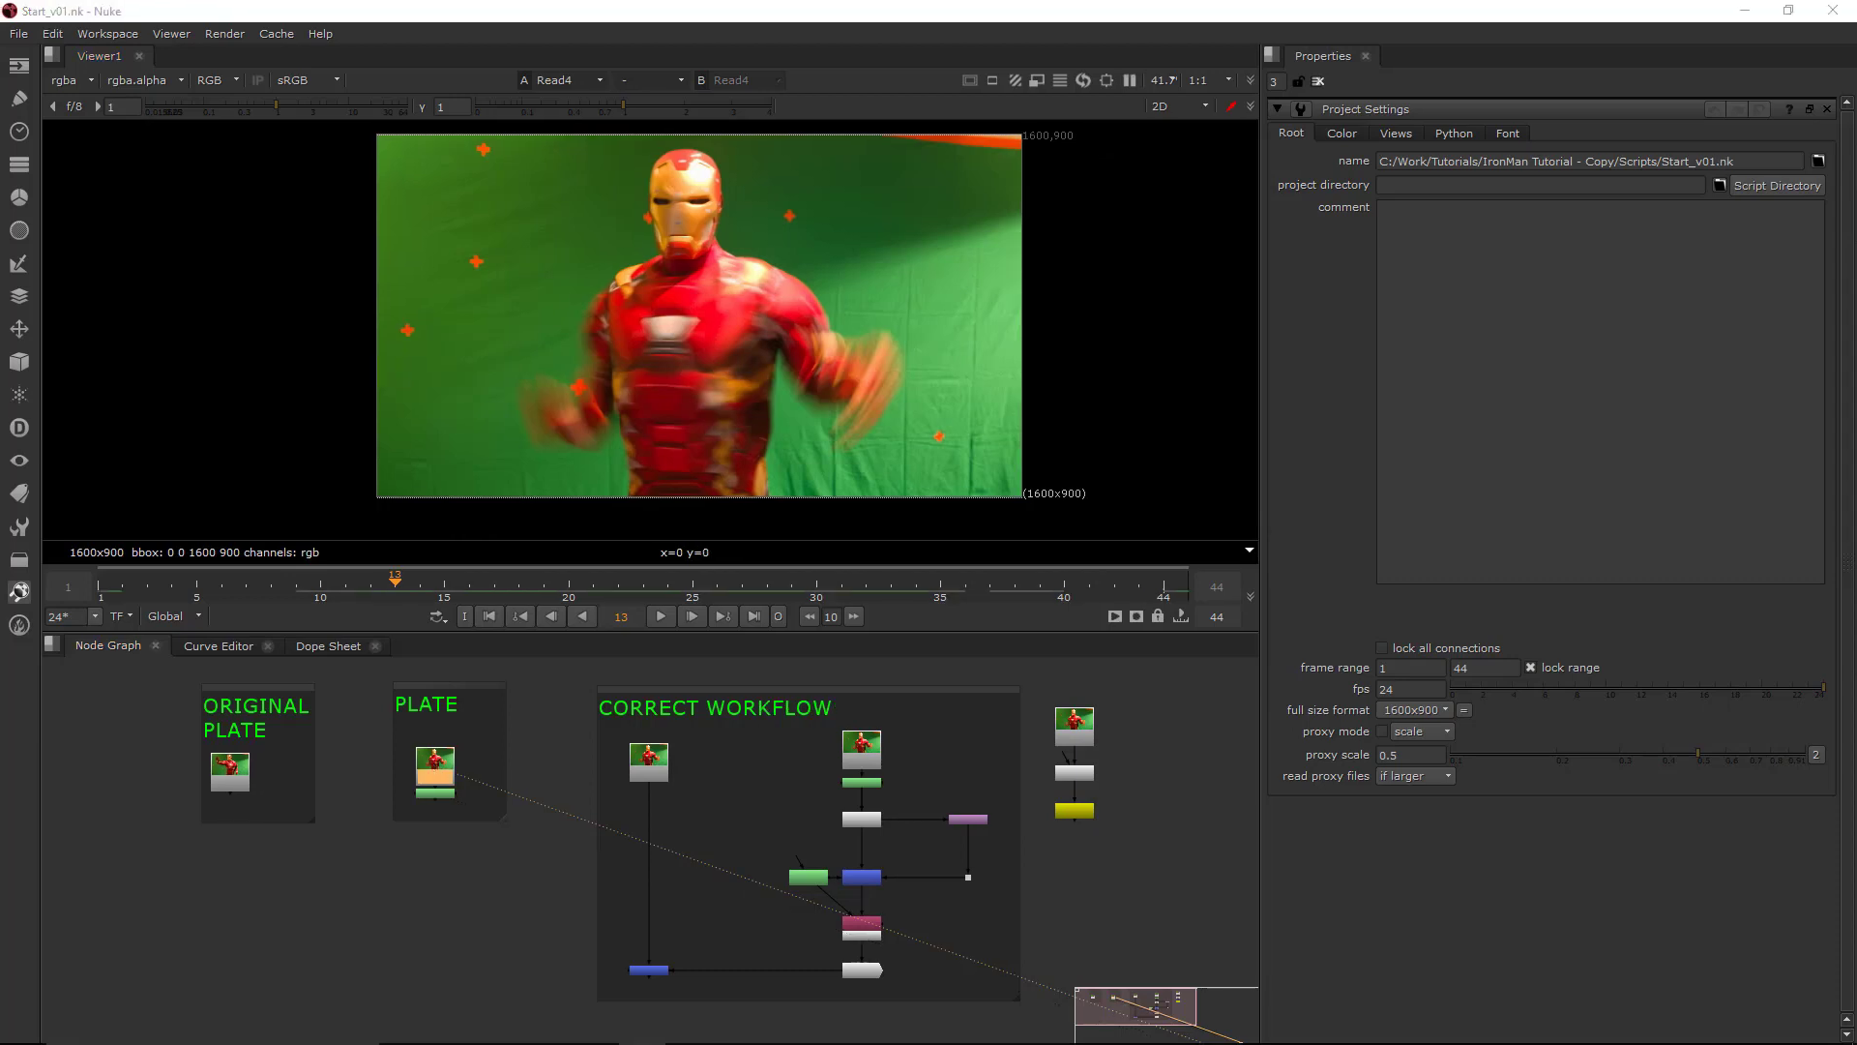
left_click(431, 763)
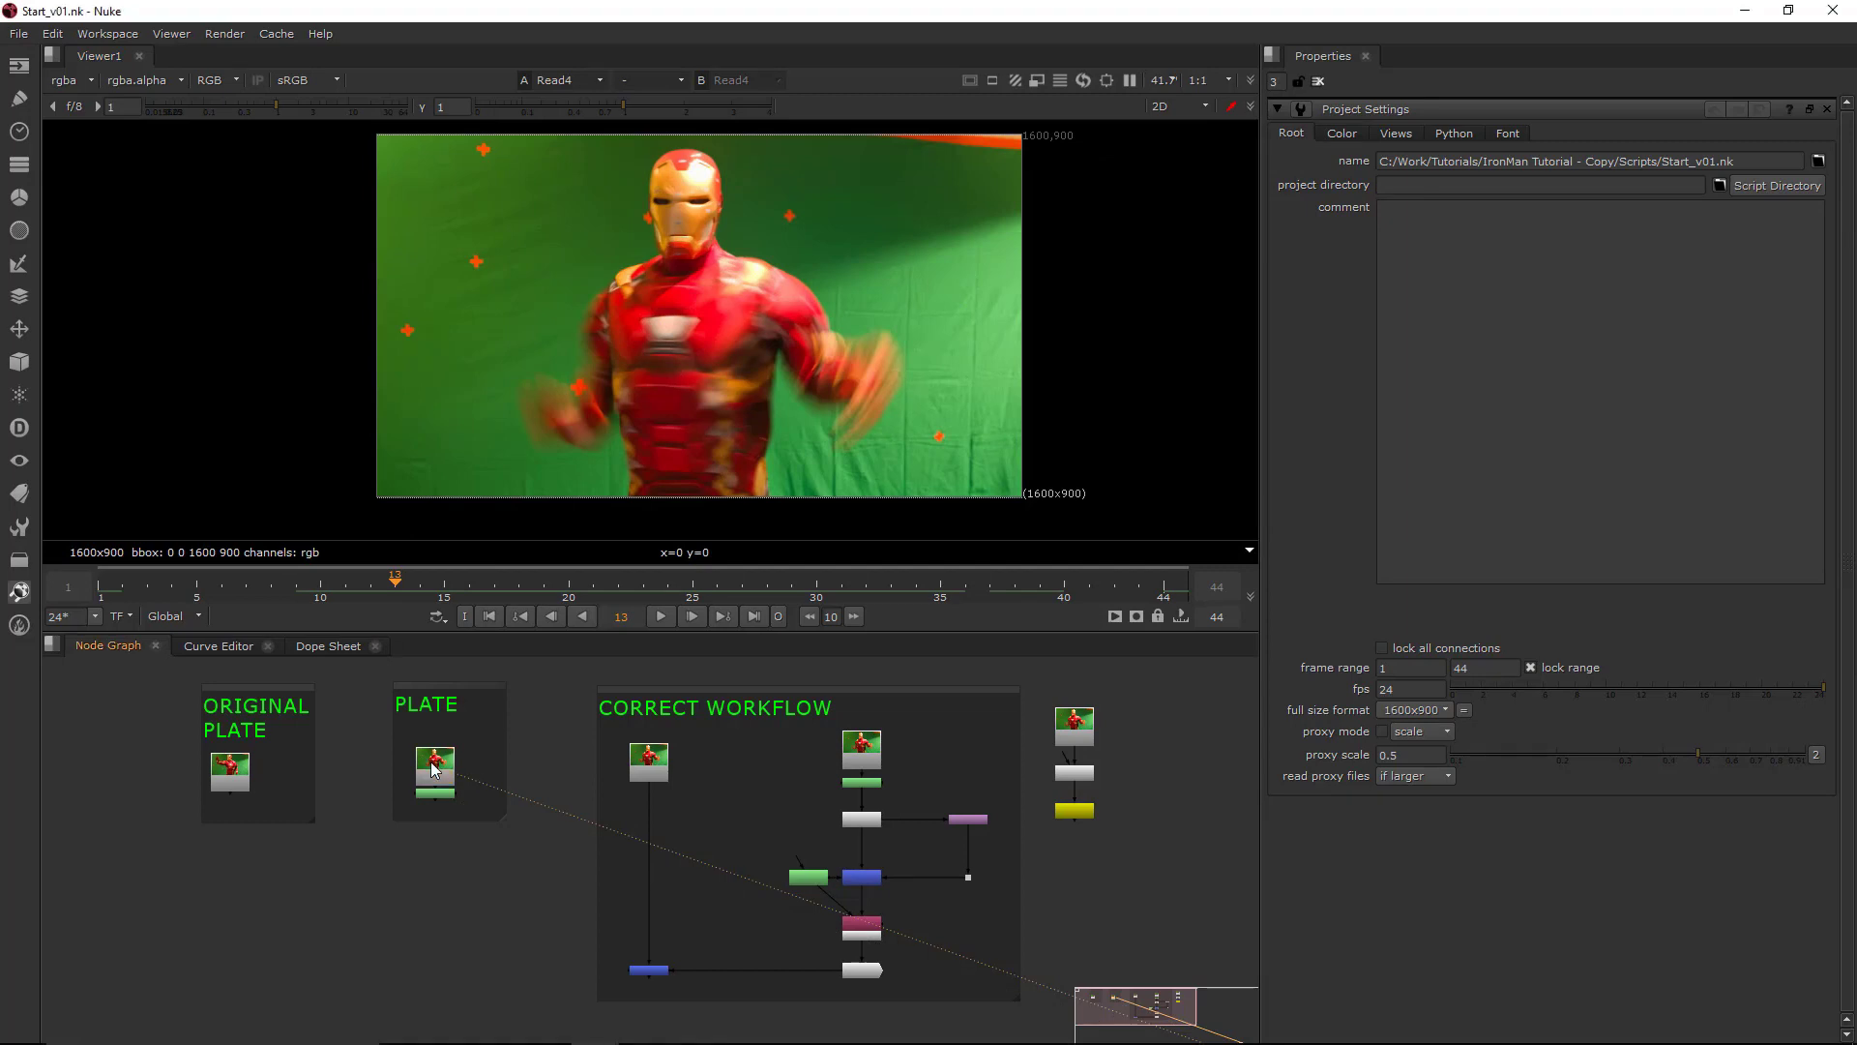
left_click(434, 769)
left_click(231, 773)
key("1")
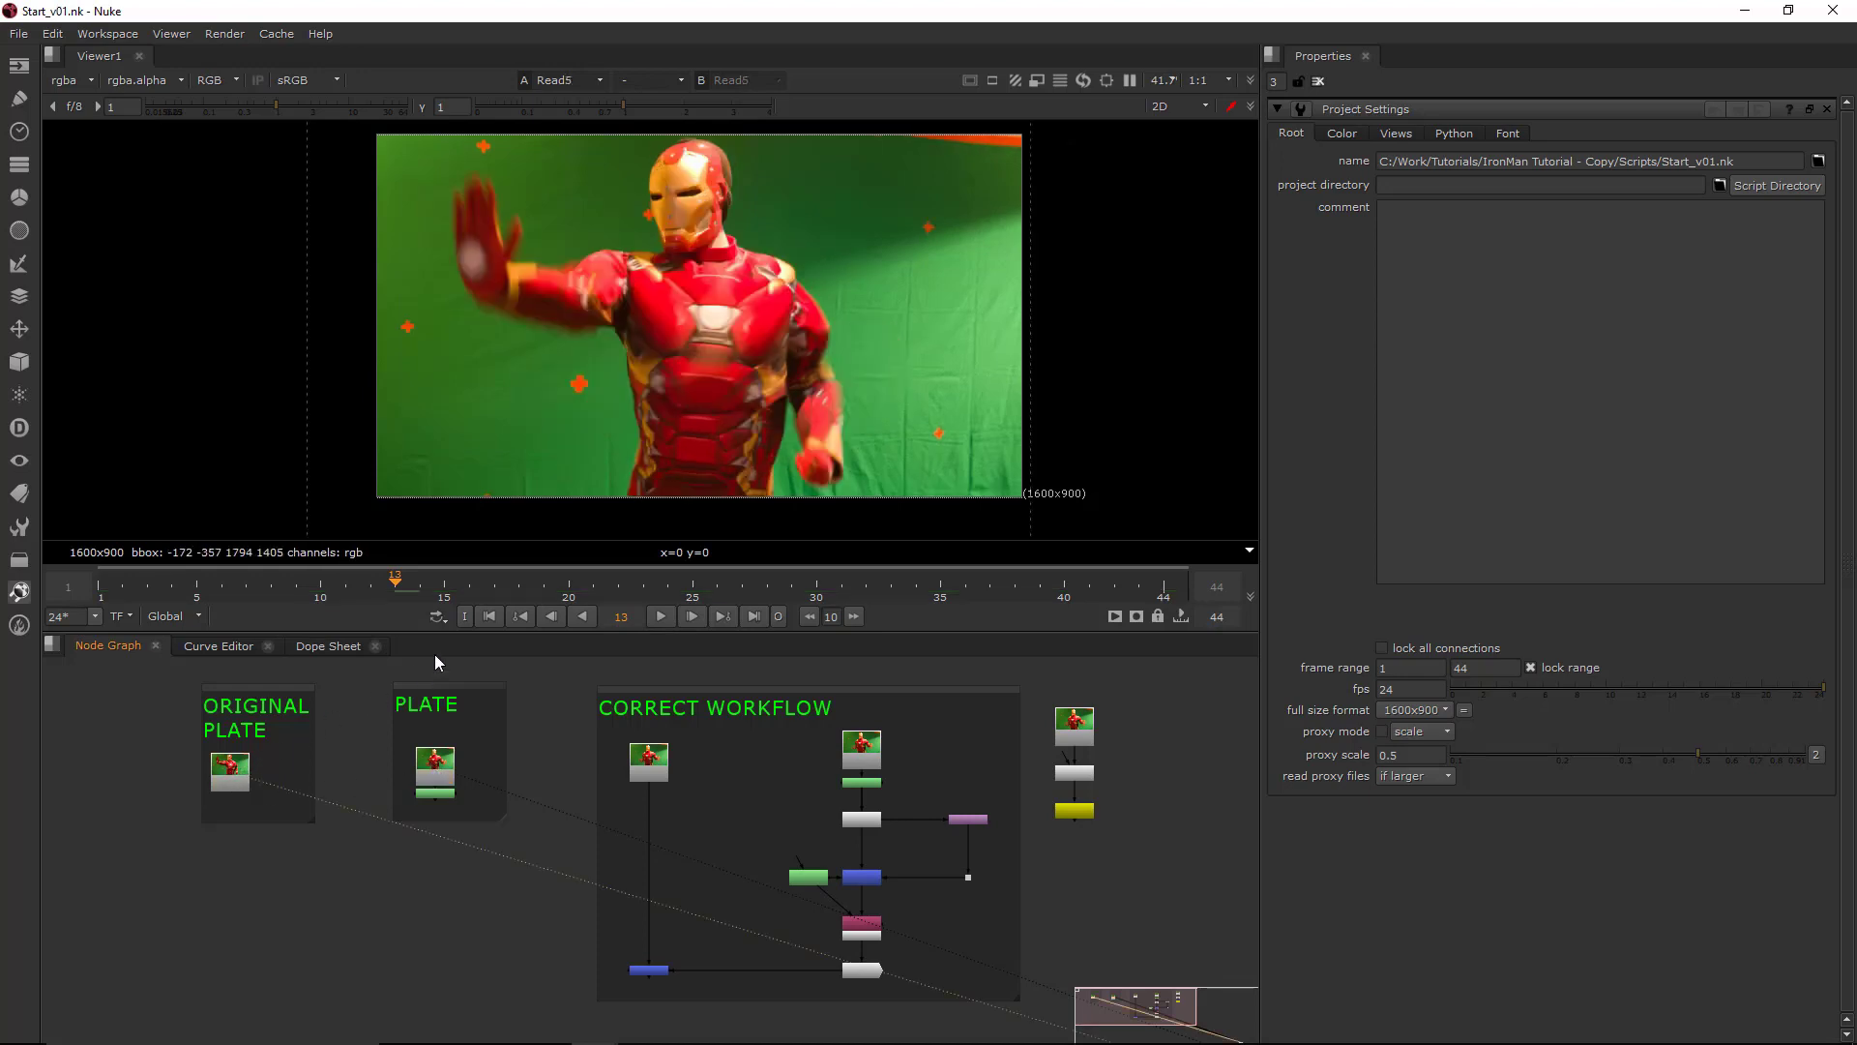
- Go to frame 20 and inspect the PLATE read's footage around the actor
left_click(572, 590)
left_click(440, 762)
key("1")
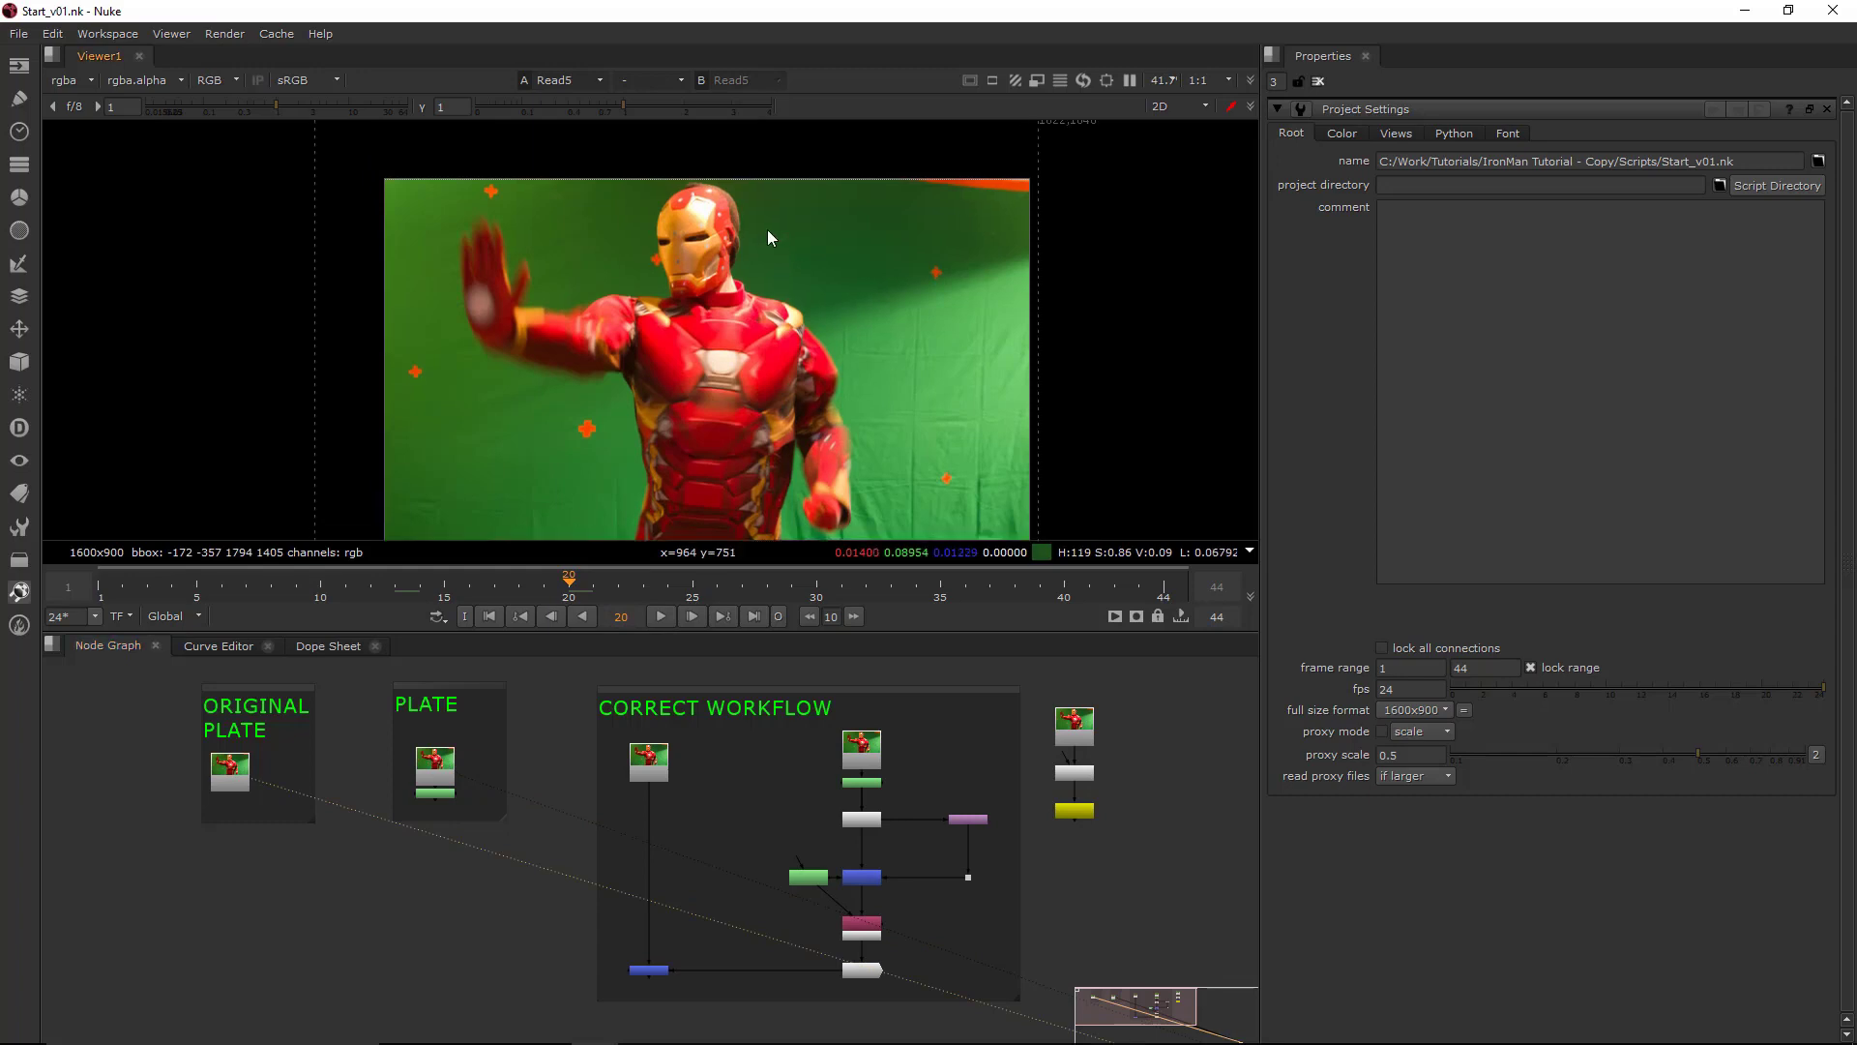
scroll(851, 306, "up", 3)
scroll(860, 290, "down", 2)
scroll(881, 321, "up", 1)
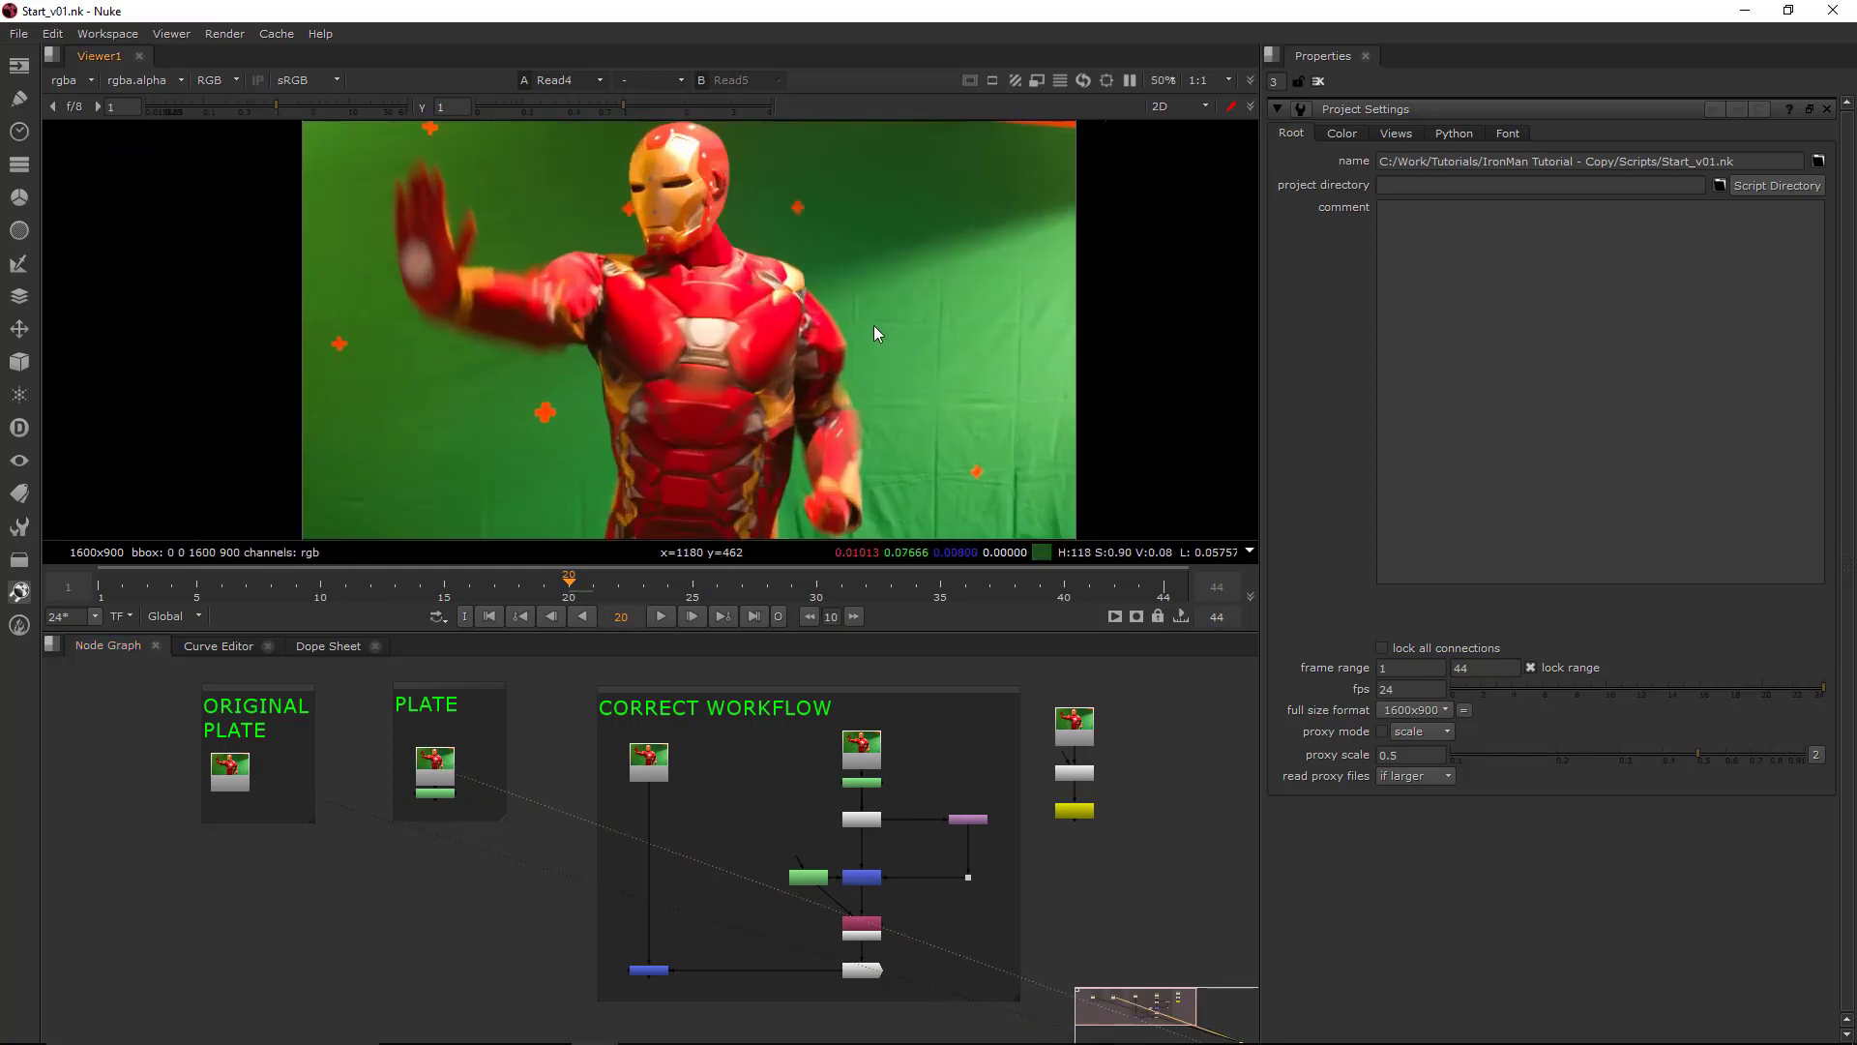
- Make the viewer area slightly taller and reframe the plate inside it
middle_click_drag(867, 333, 896, 334)
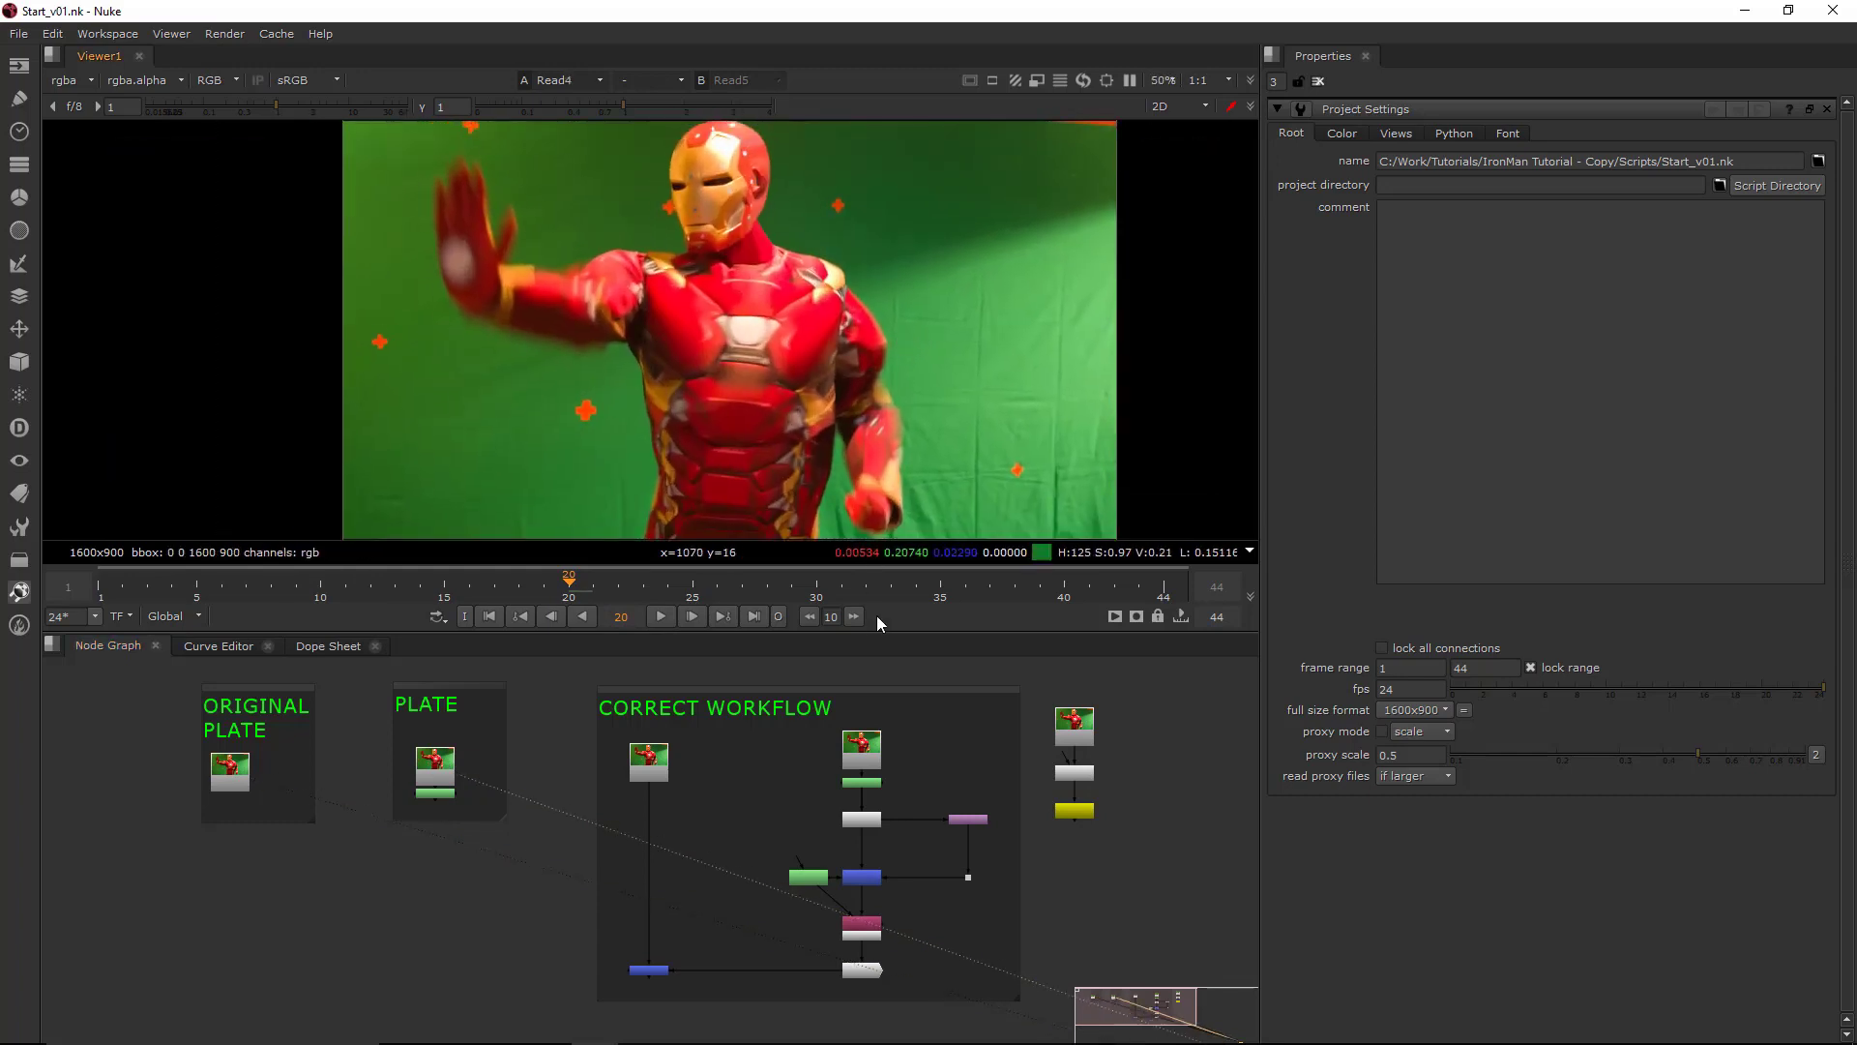
left_click_drag(873, 629, 874, 659)
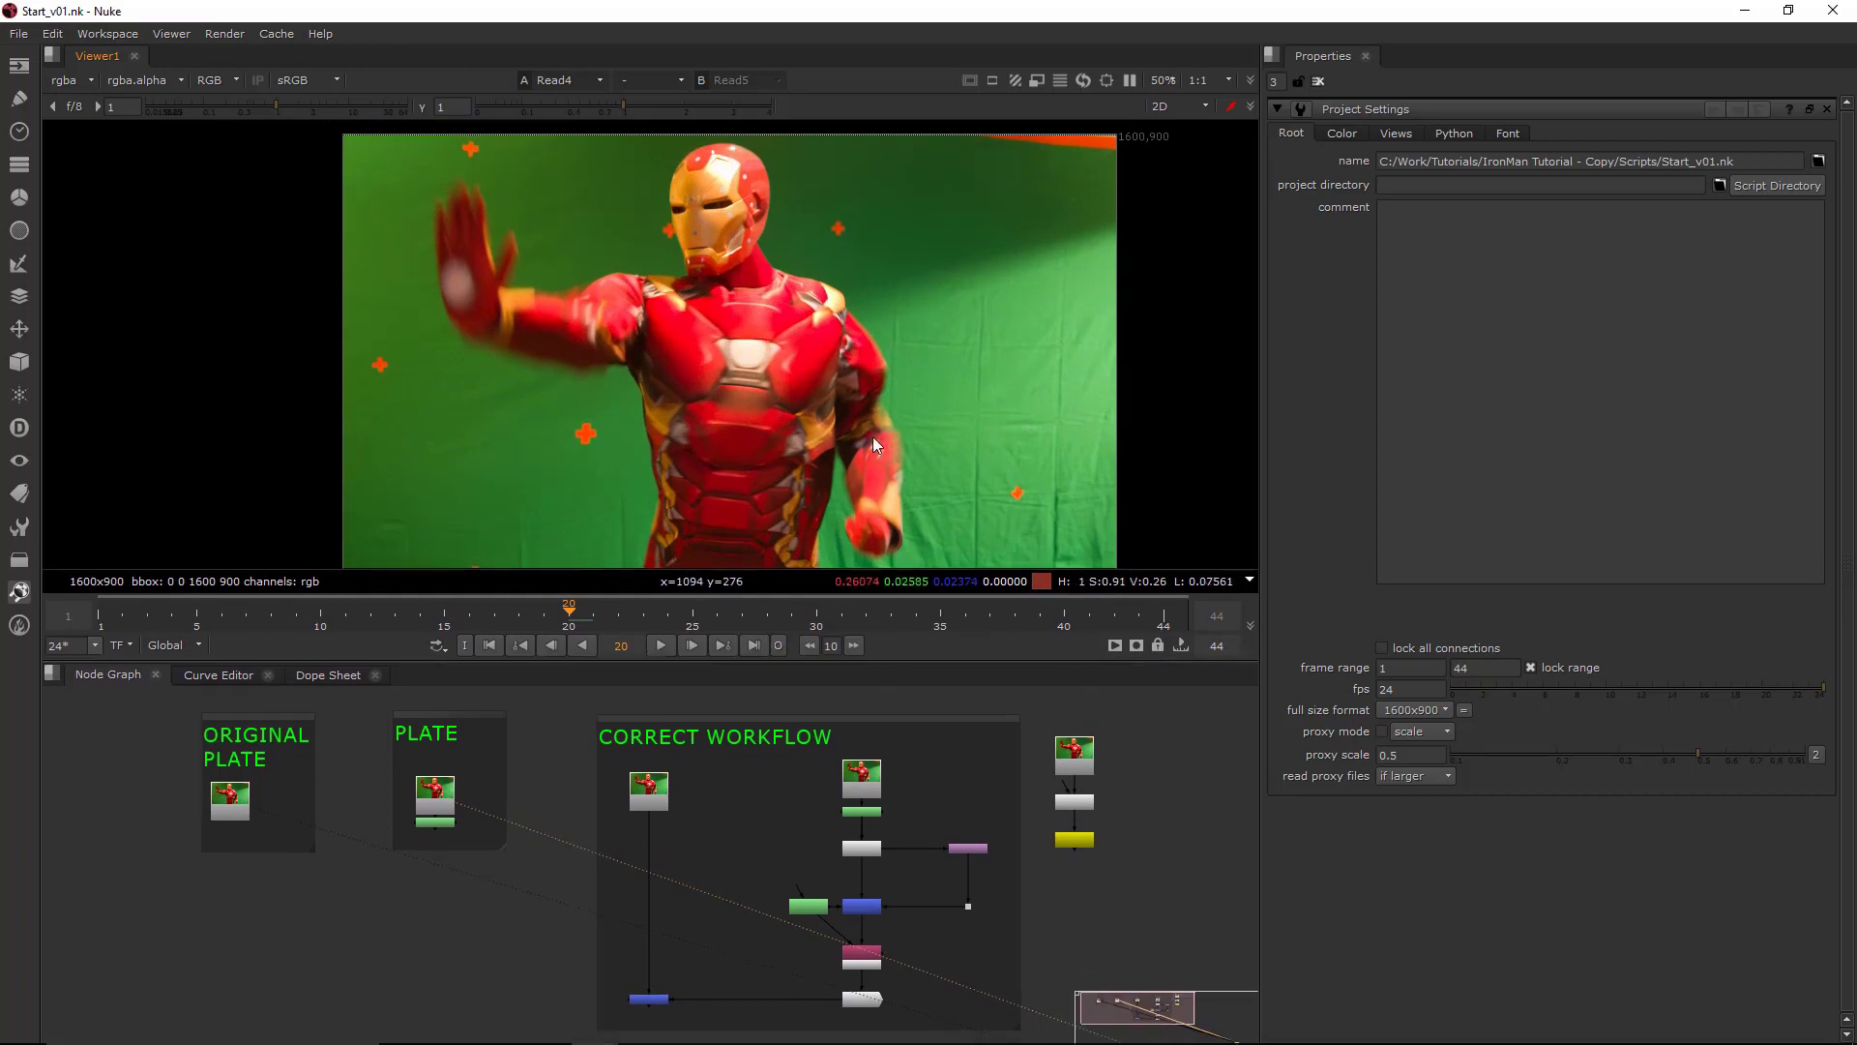
middle_click_drag(873, 437, 879, 431)
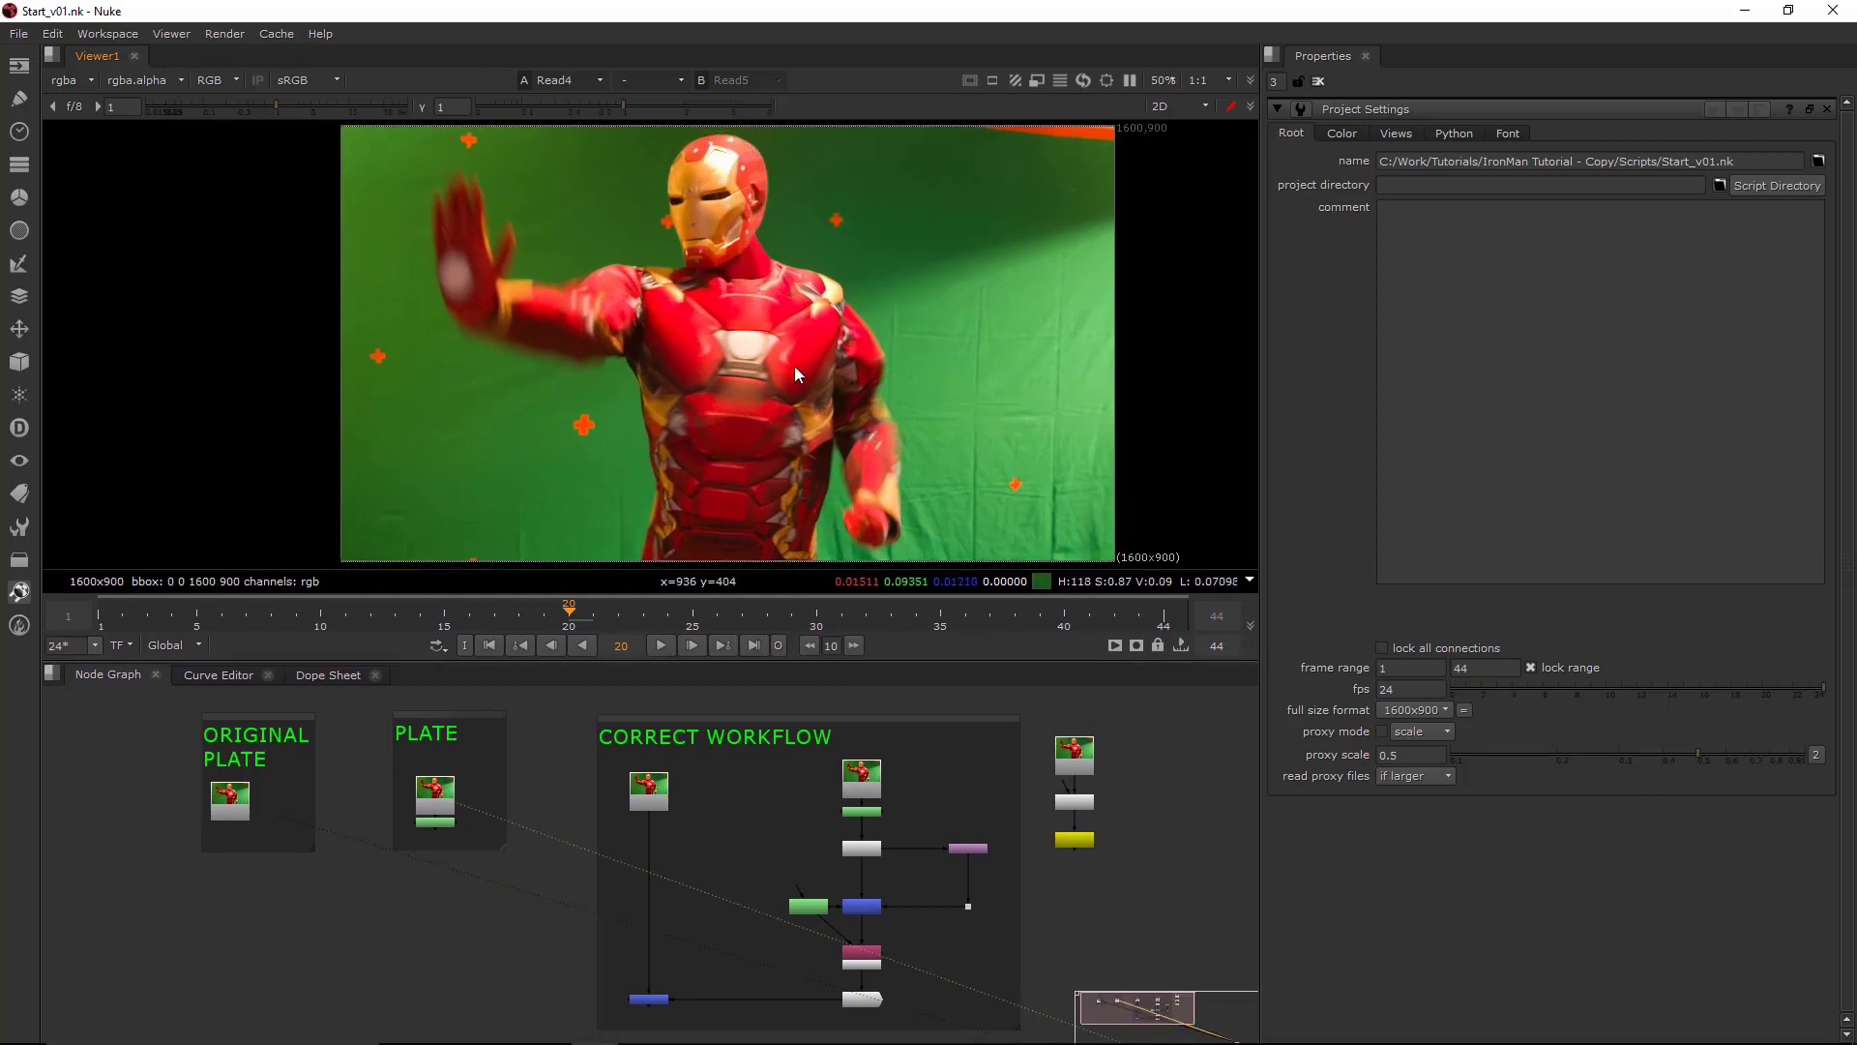
- Examine the helmet and surrounding tracking markers close up on frame 20
scroll(820, 263, "up", 5)
scroll(823, 288, "down", 4)
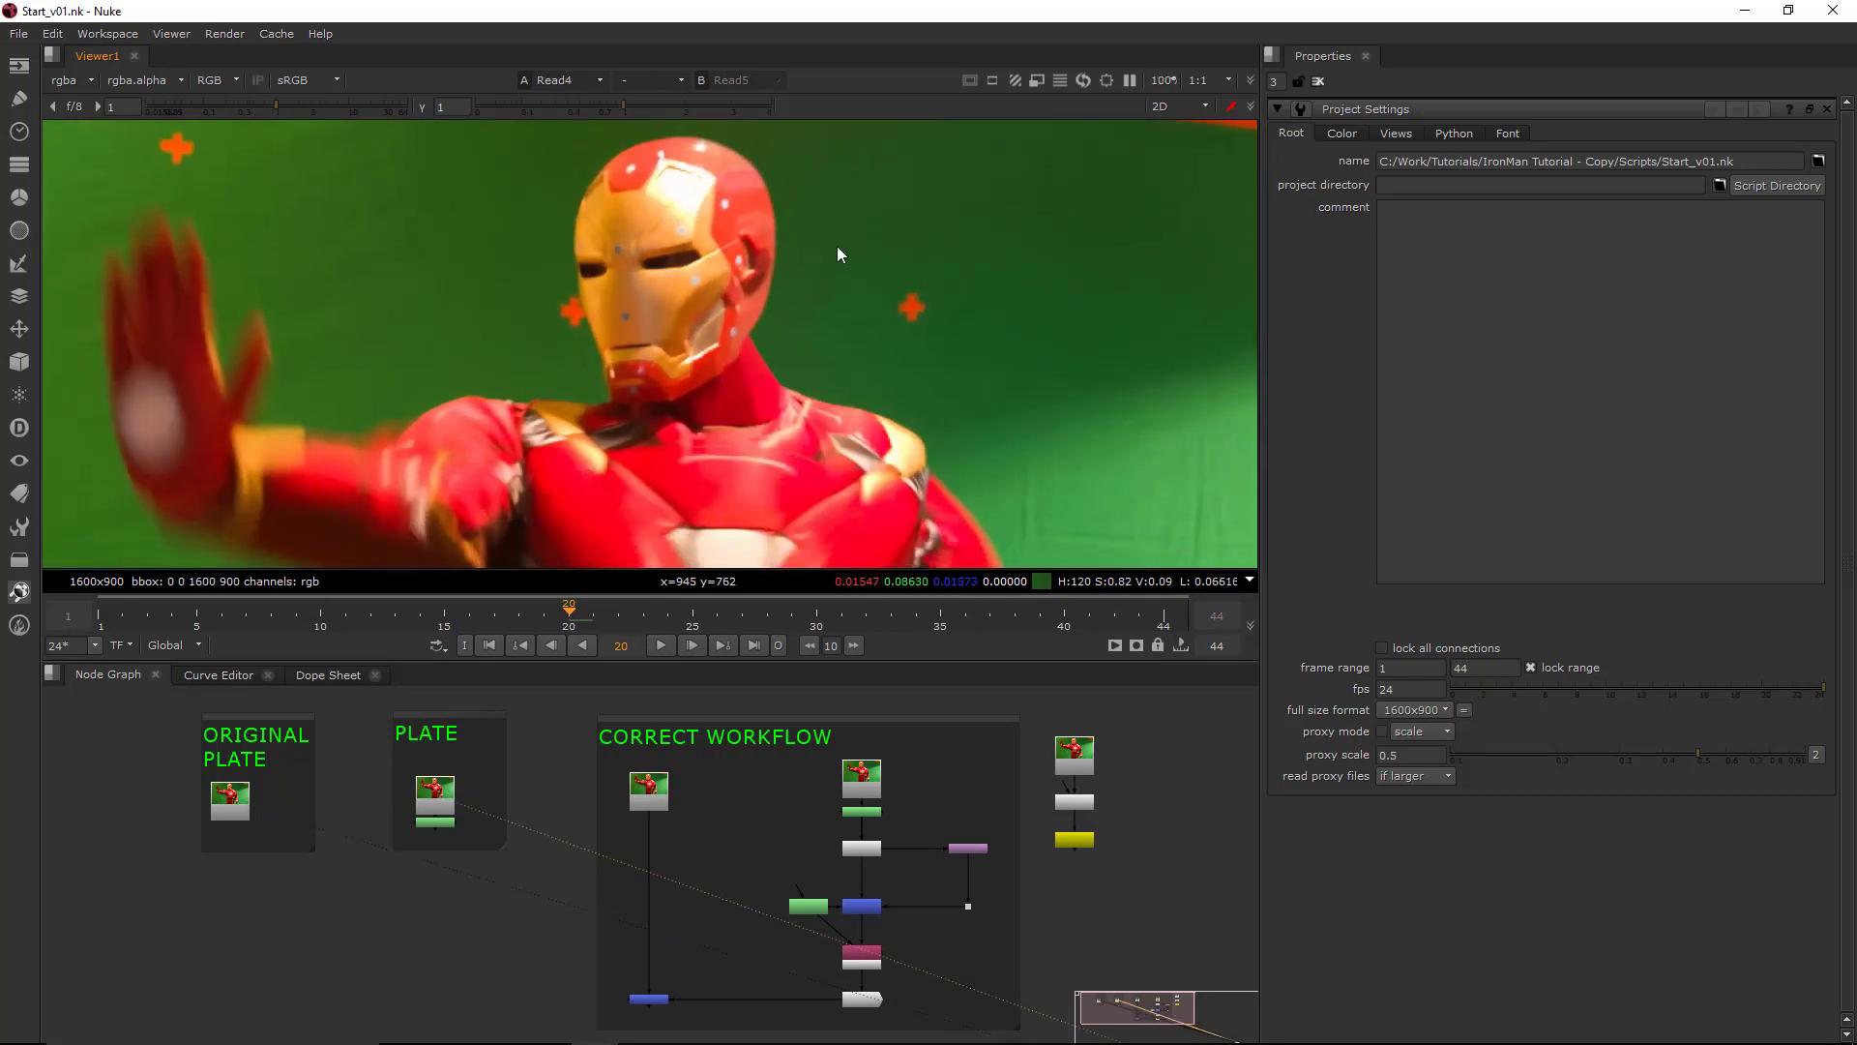
scroll(822, 252, "down", 2)
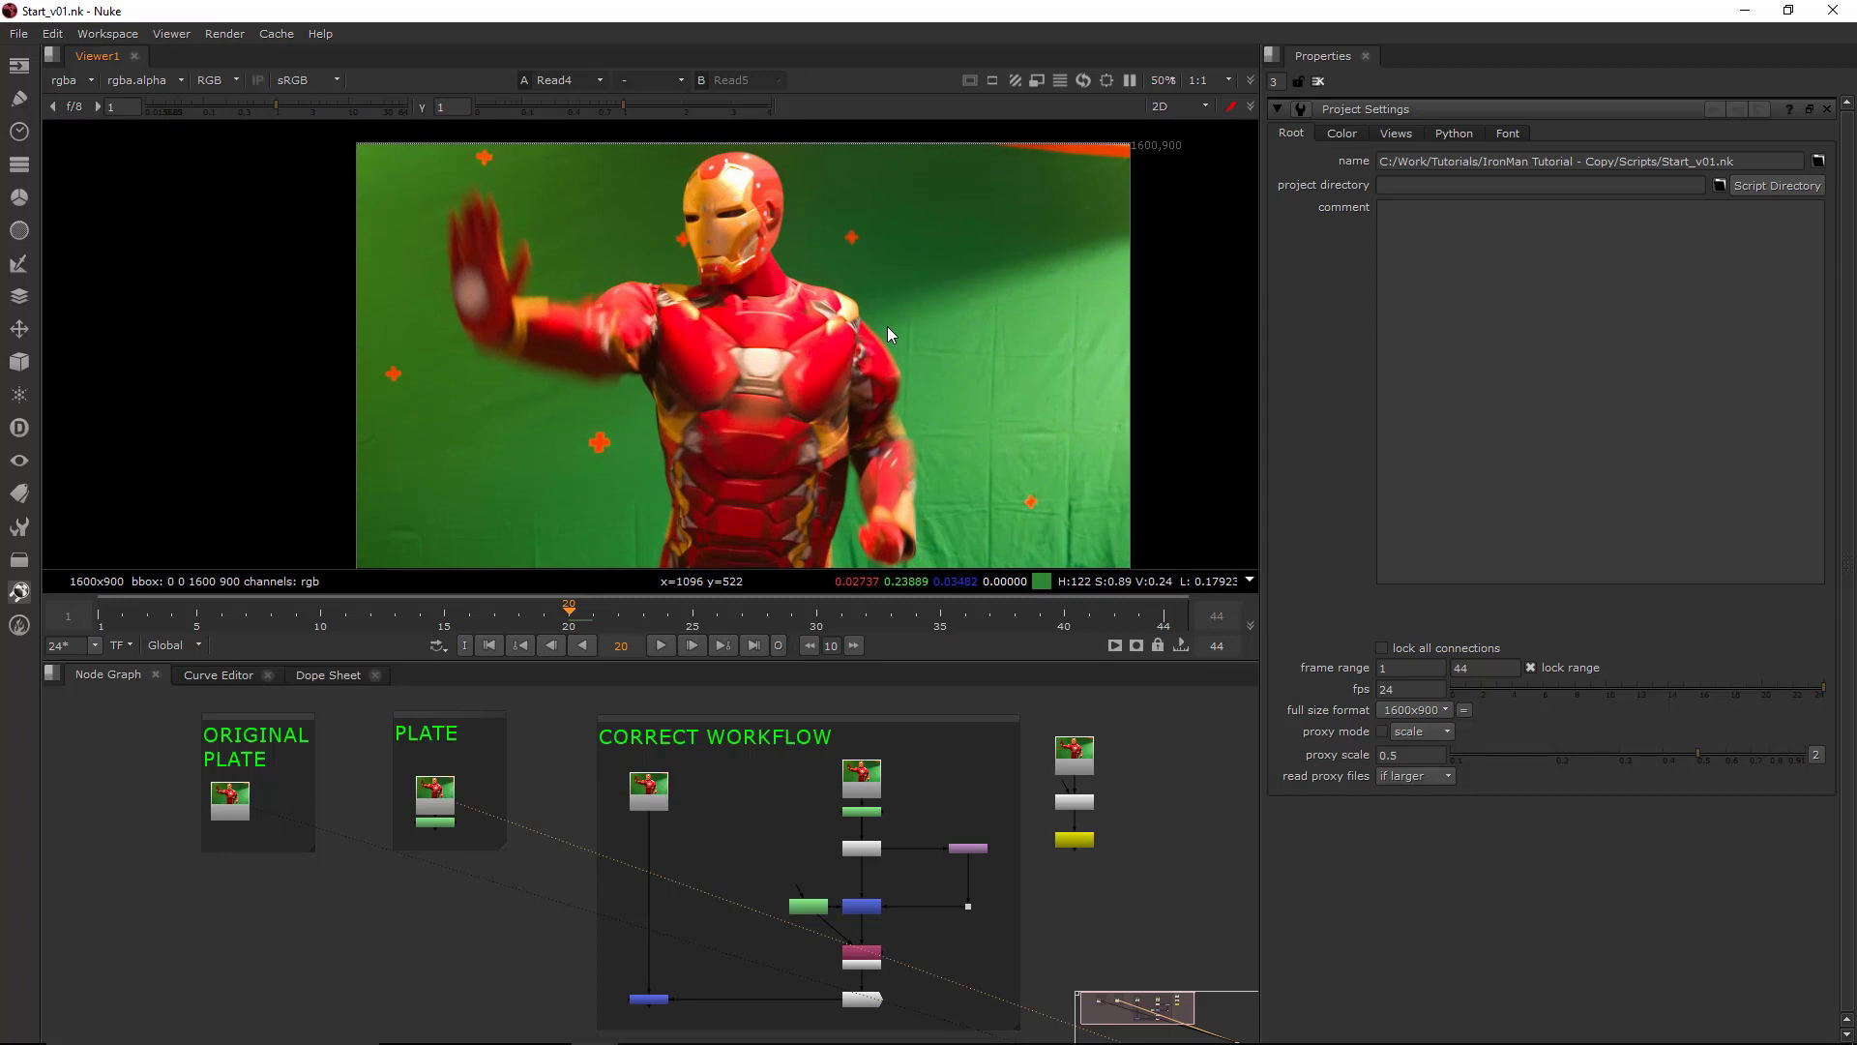
mouse_move(890, 379)
middle_mouse_down()
mouse_move(866, 345)
mouse_move(872, 370)
middle_mouse_up()
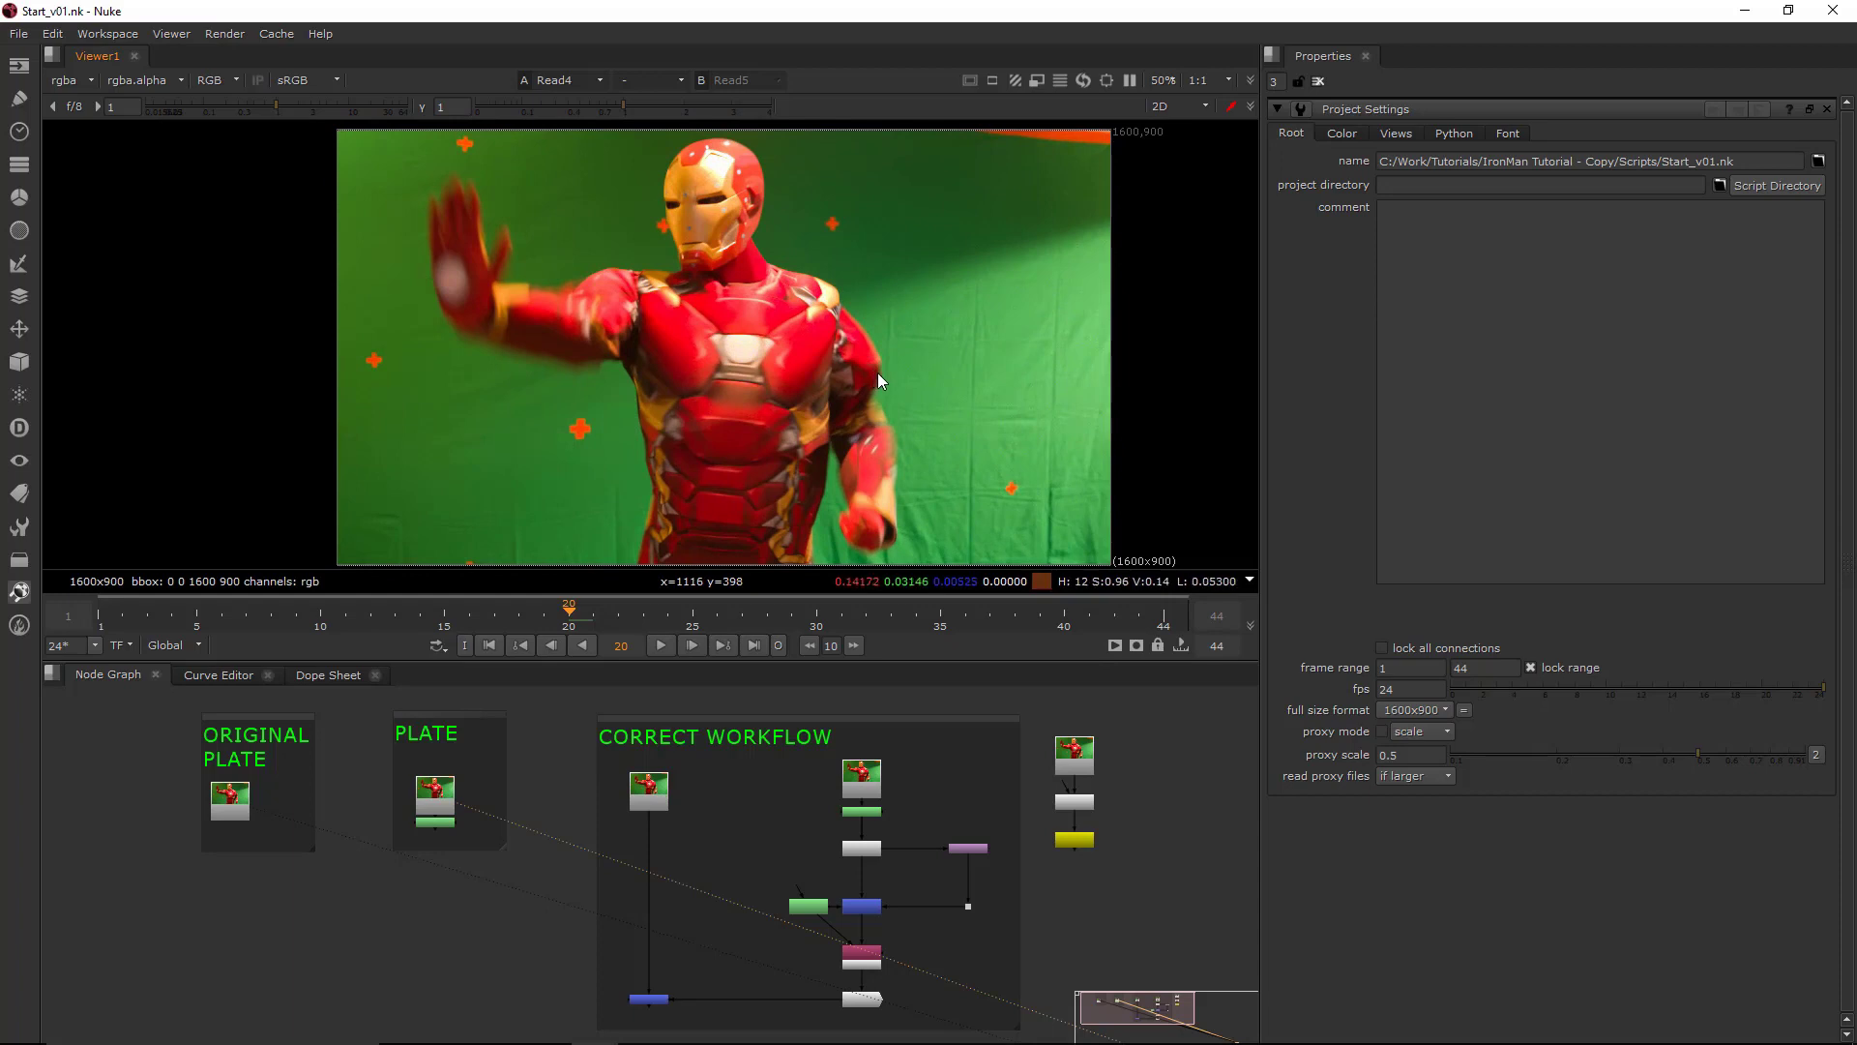
- Compare the plate with the original plate on frame 20 by switching between them in the viewer
key("2")
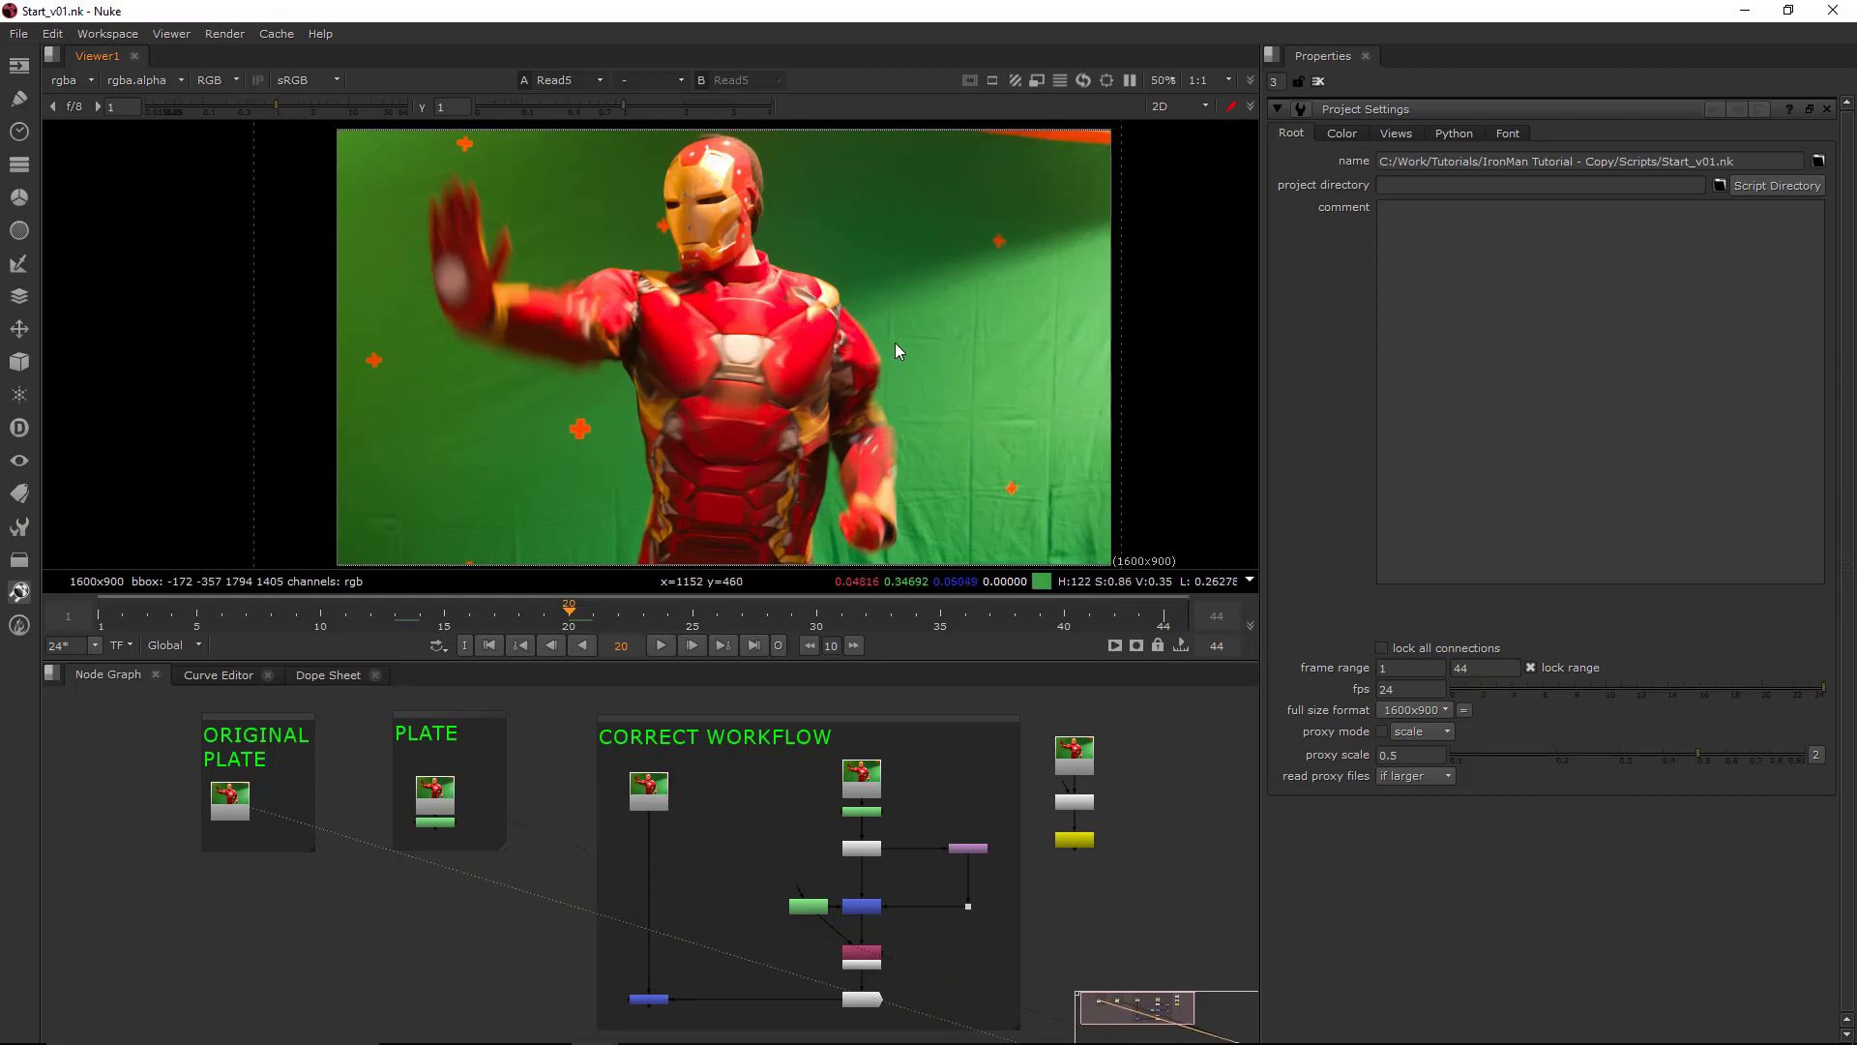
scroll(896, 339, "down", 1)
middle_click_drag(895, 334, 909, 391)
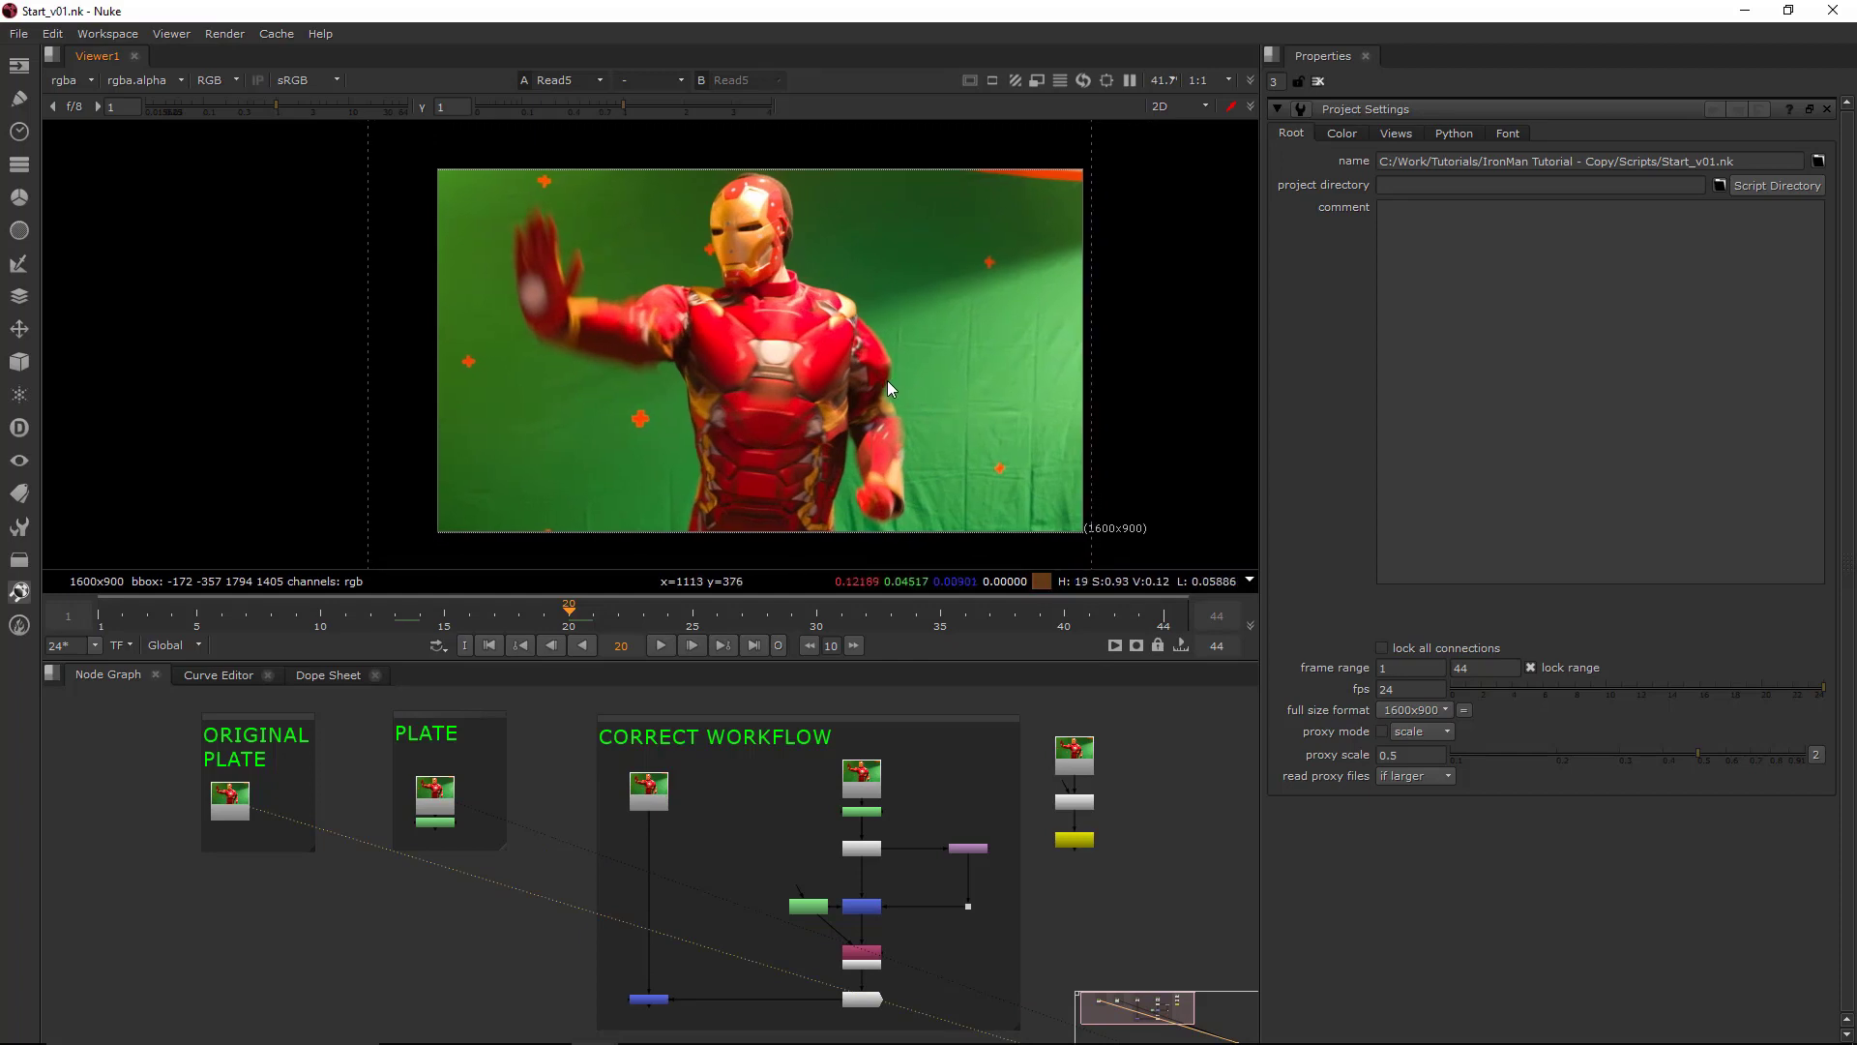
key("2")
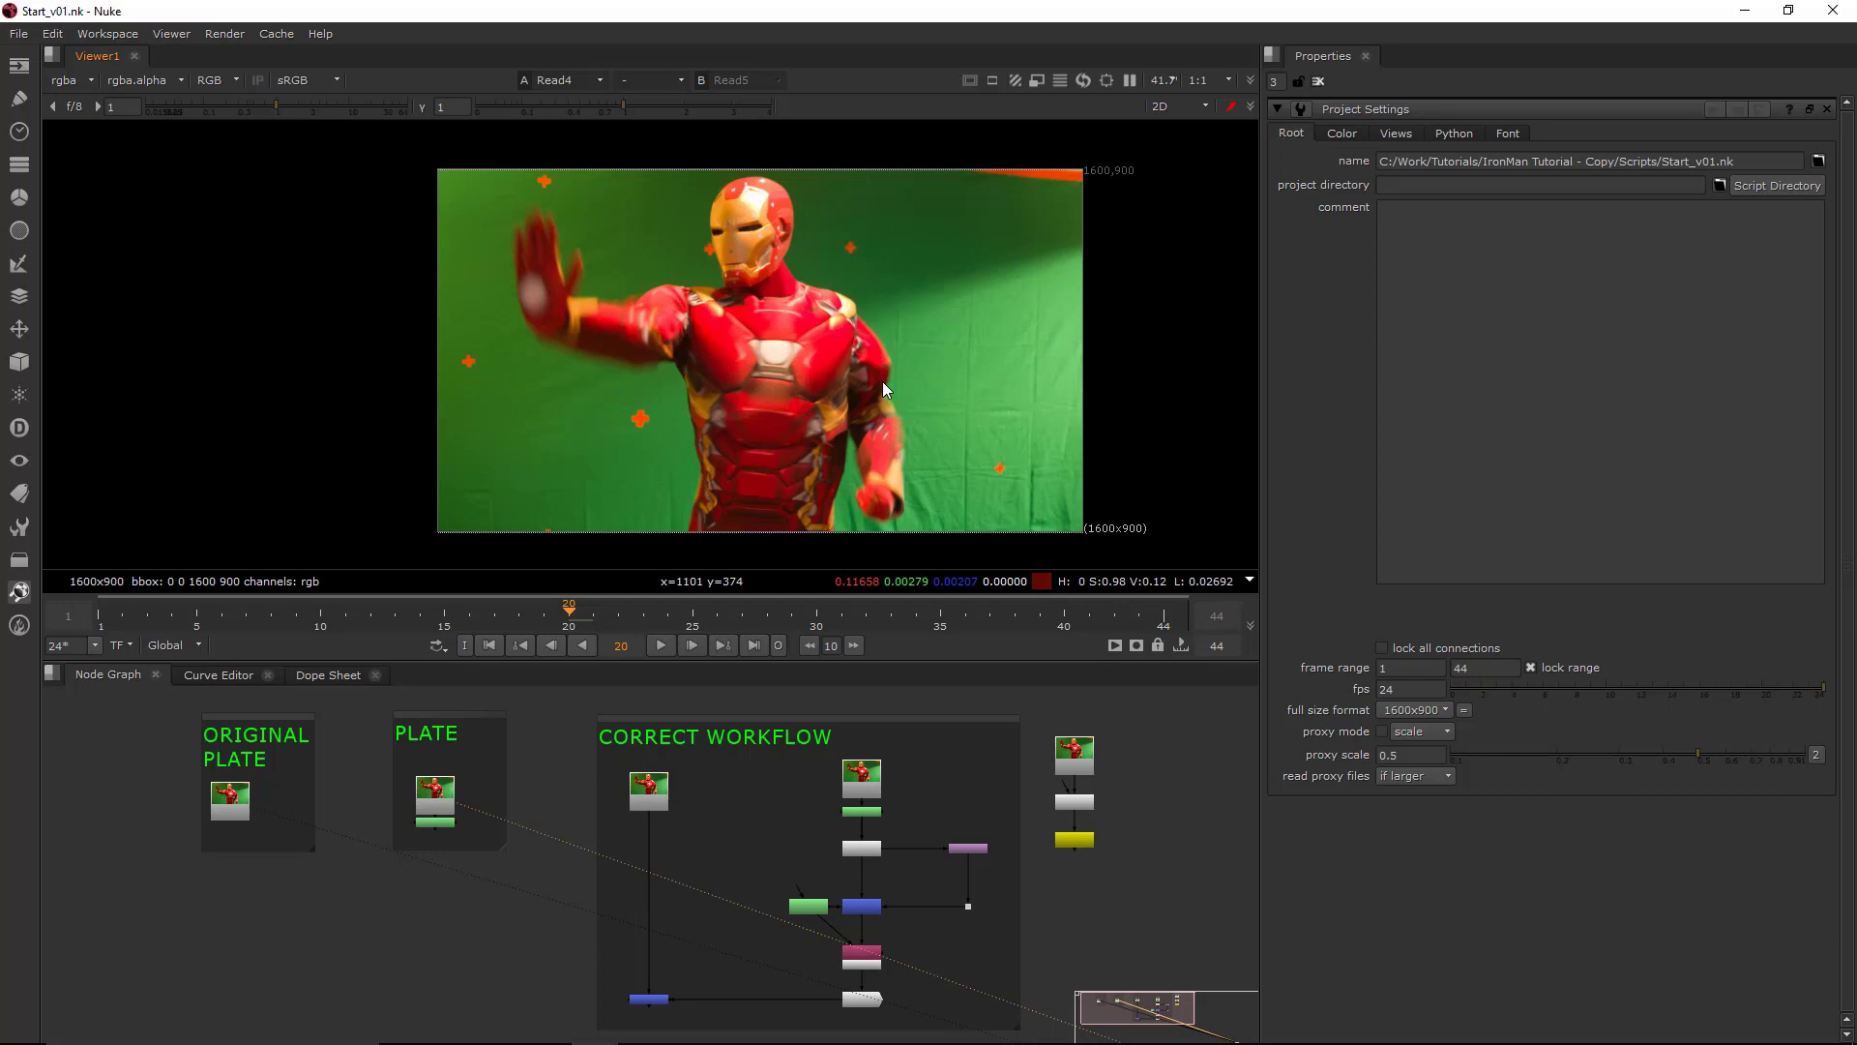
middle_click_drag(882, 381, 793, 374)
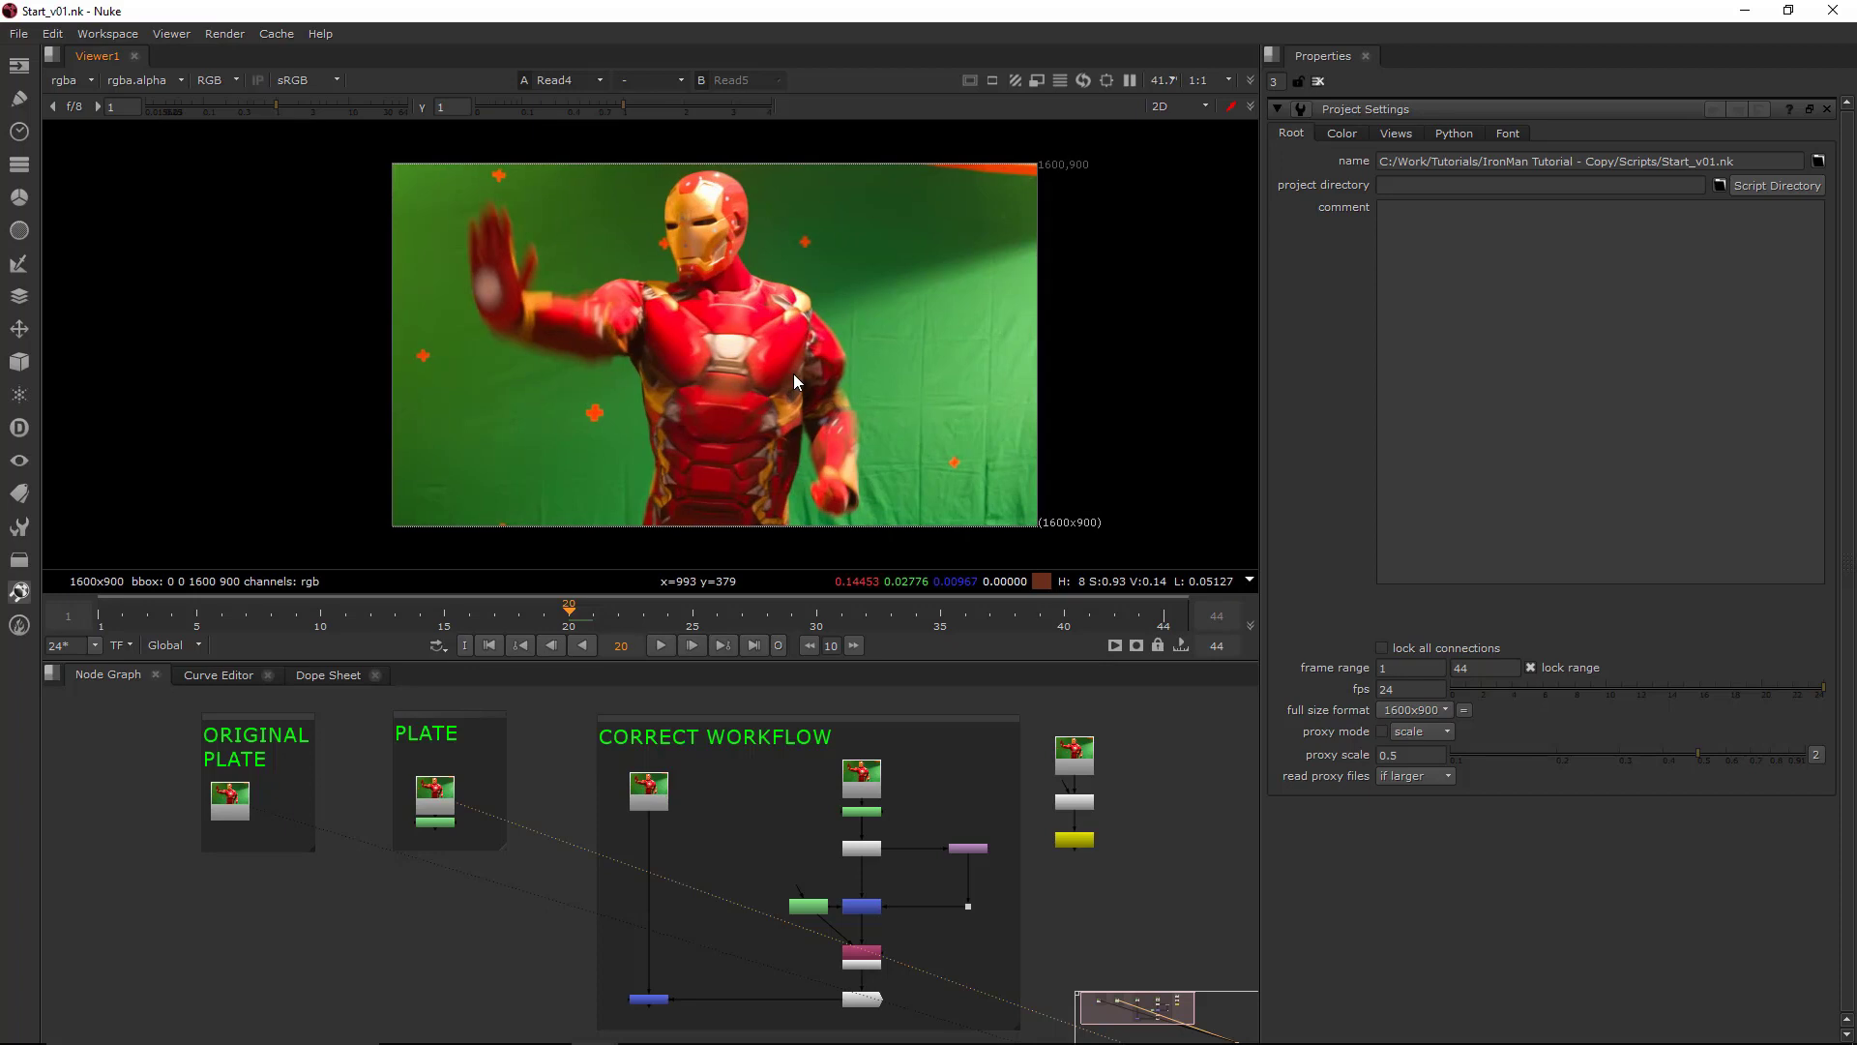
- View the Keymix result, the PLATE read and the original plate in turn on frame 20
key("1")
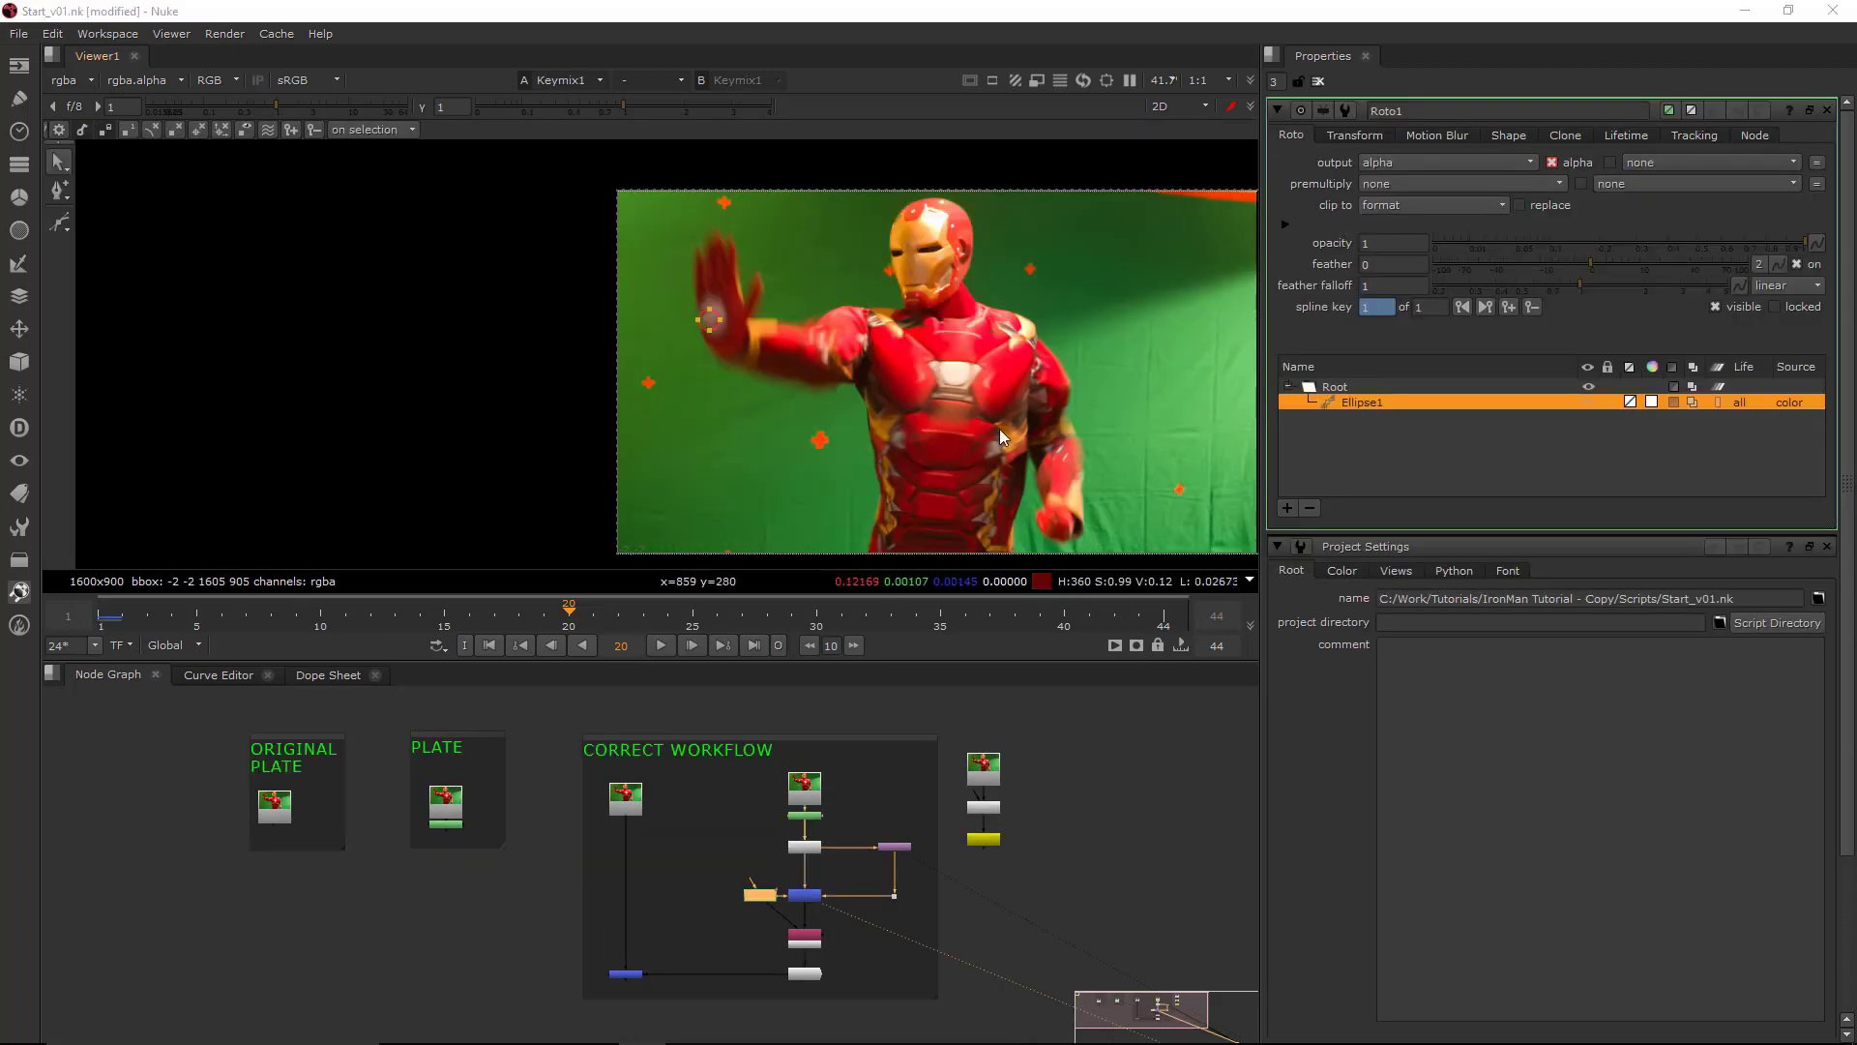
left_click(445, 802)
key("1")
left_click(482, 788)
left_click(272, 816)
key("1")
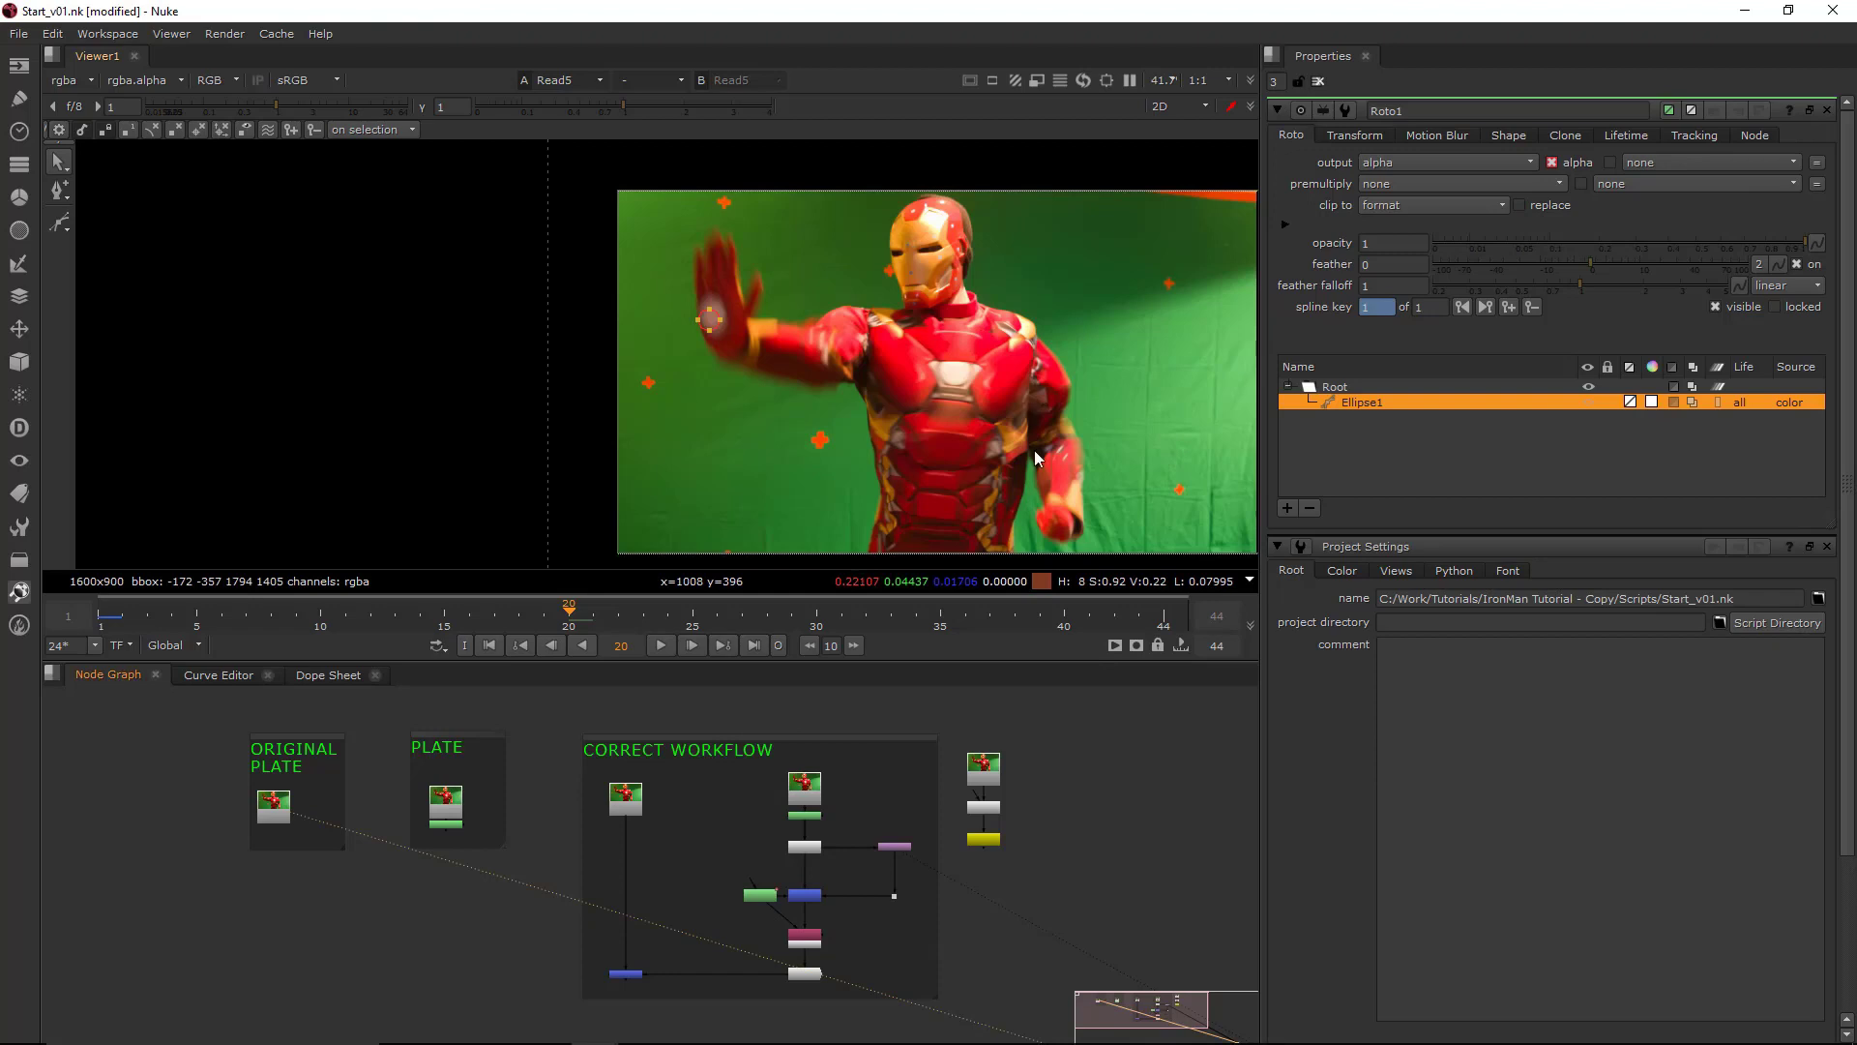
- View the outputs of RotoPaint1 and Denoise1 in the Correct Workflow tree
scroll(847, 828, "up", 5)
middle_click_drag(847, 828, 888, 796)
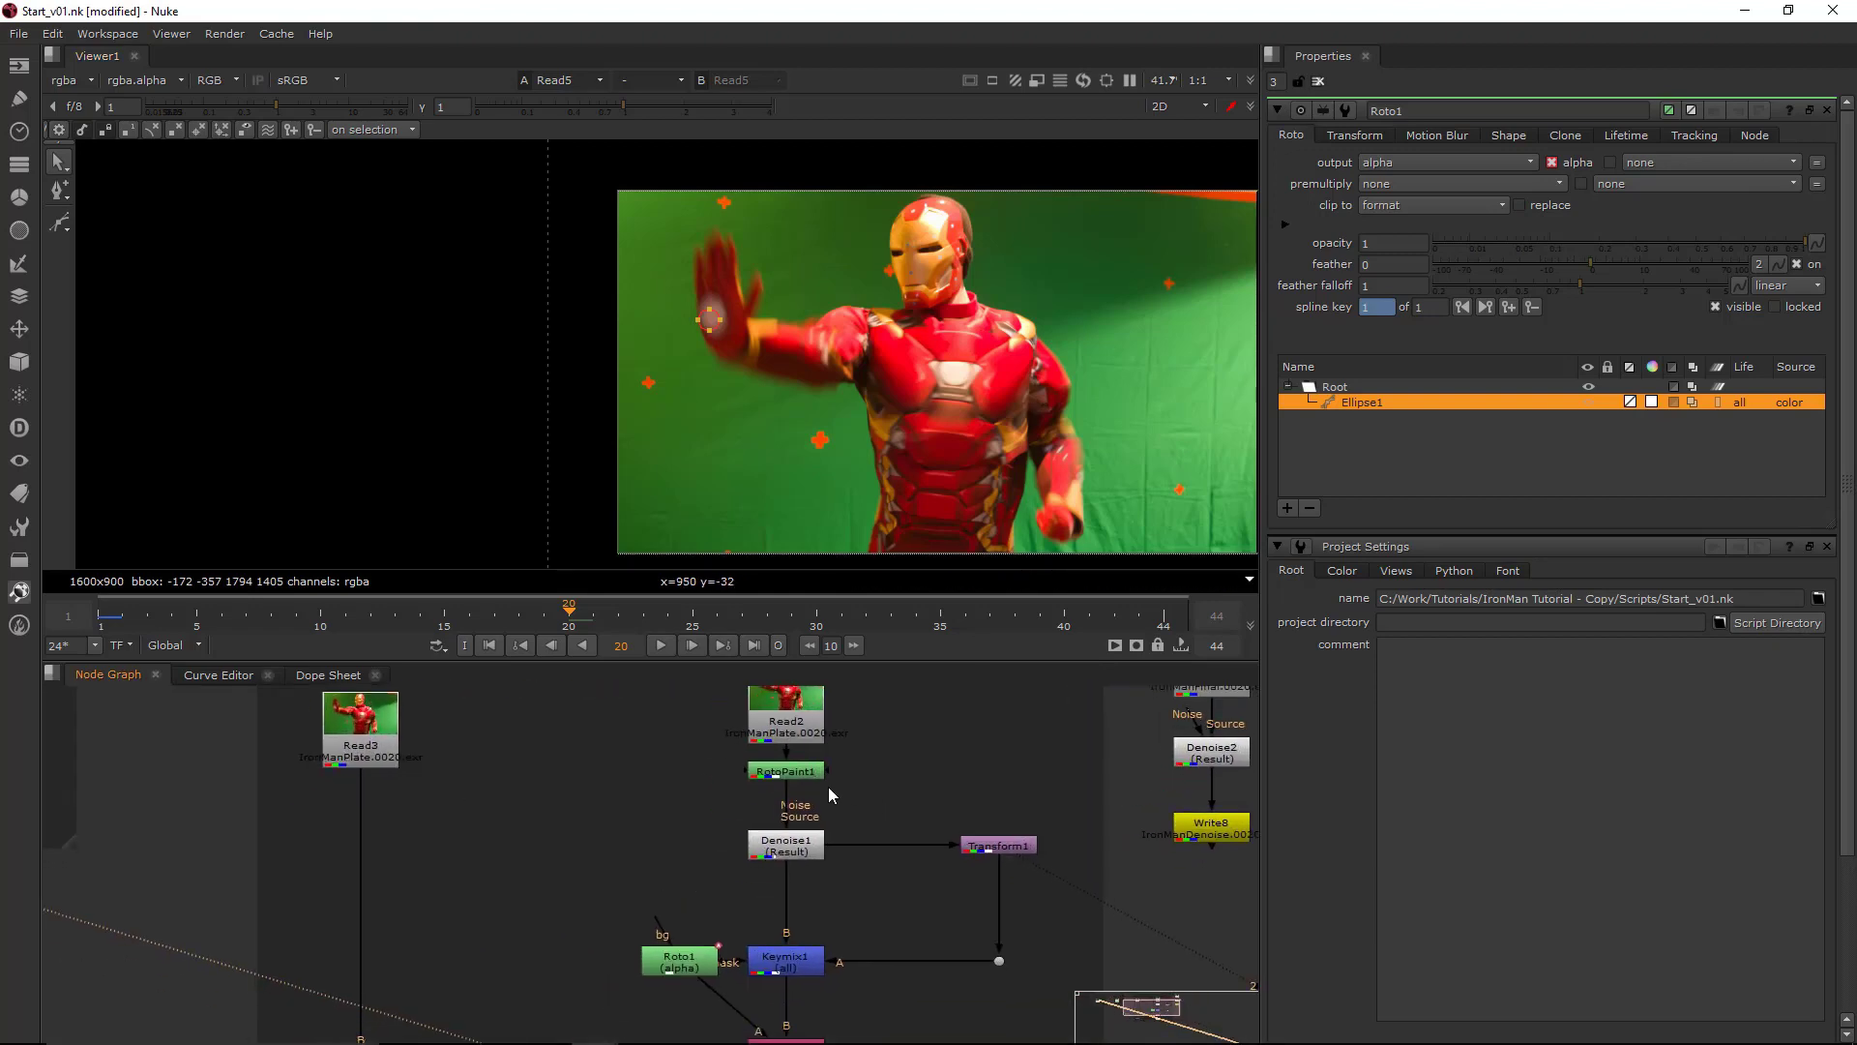
scroll(832, 788, "up", 2)
left_click(787, 763)
key("1")
left_click(787, 851)
key("1")
- Compare the grain of the Read2 plate with the Denoise1 result close up on the green screen
scroll(777, 435, "up", 4)
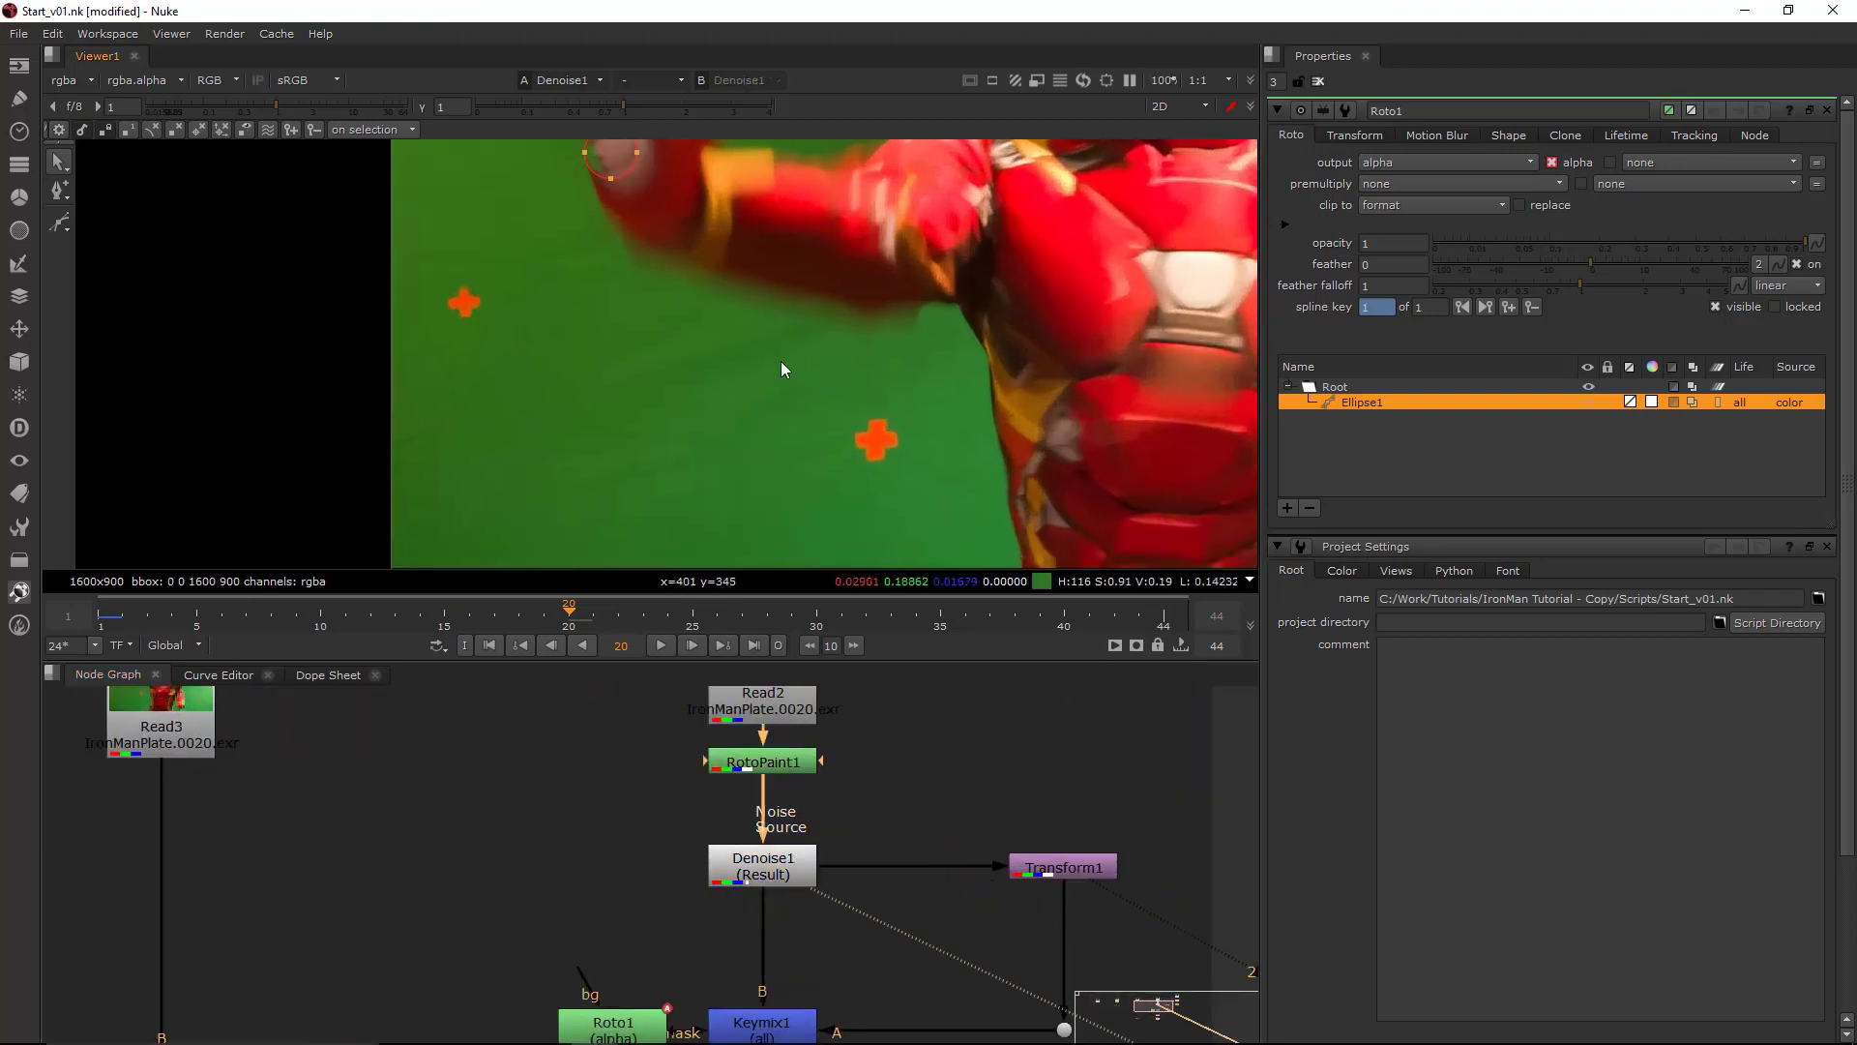
middle_click_drag(784, 368, 784, 351)
left_click(763, 709)
key("1")
left_click(776, 851)
key("1")
scroll(741, 409, "up", 4)
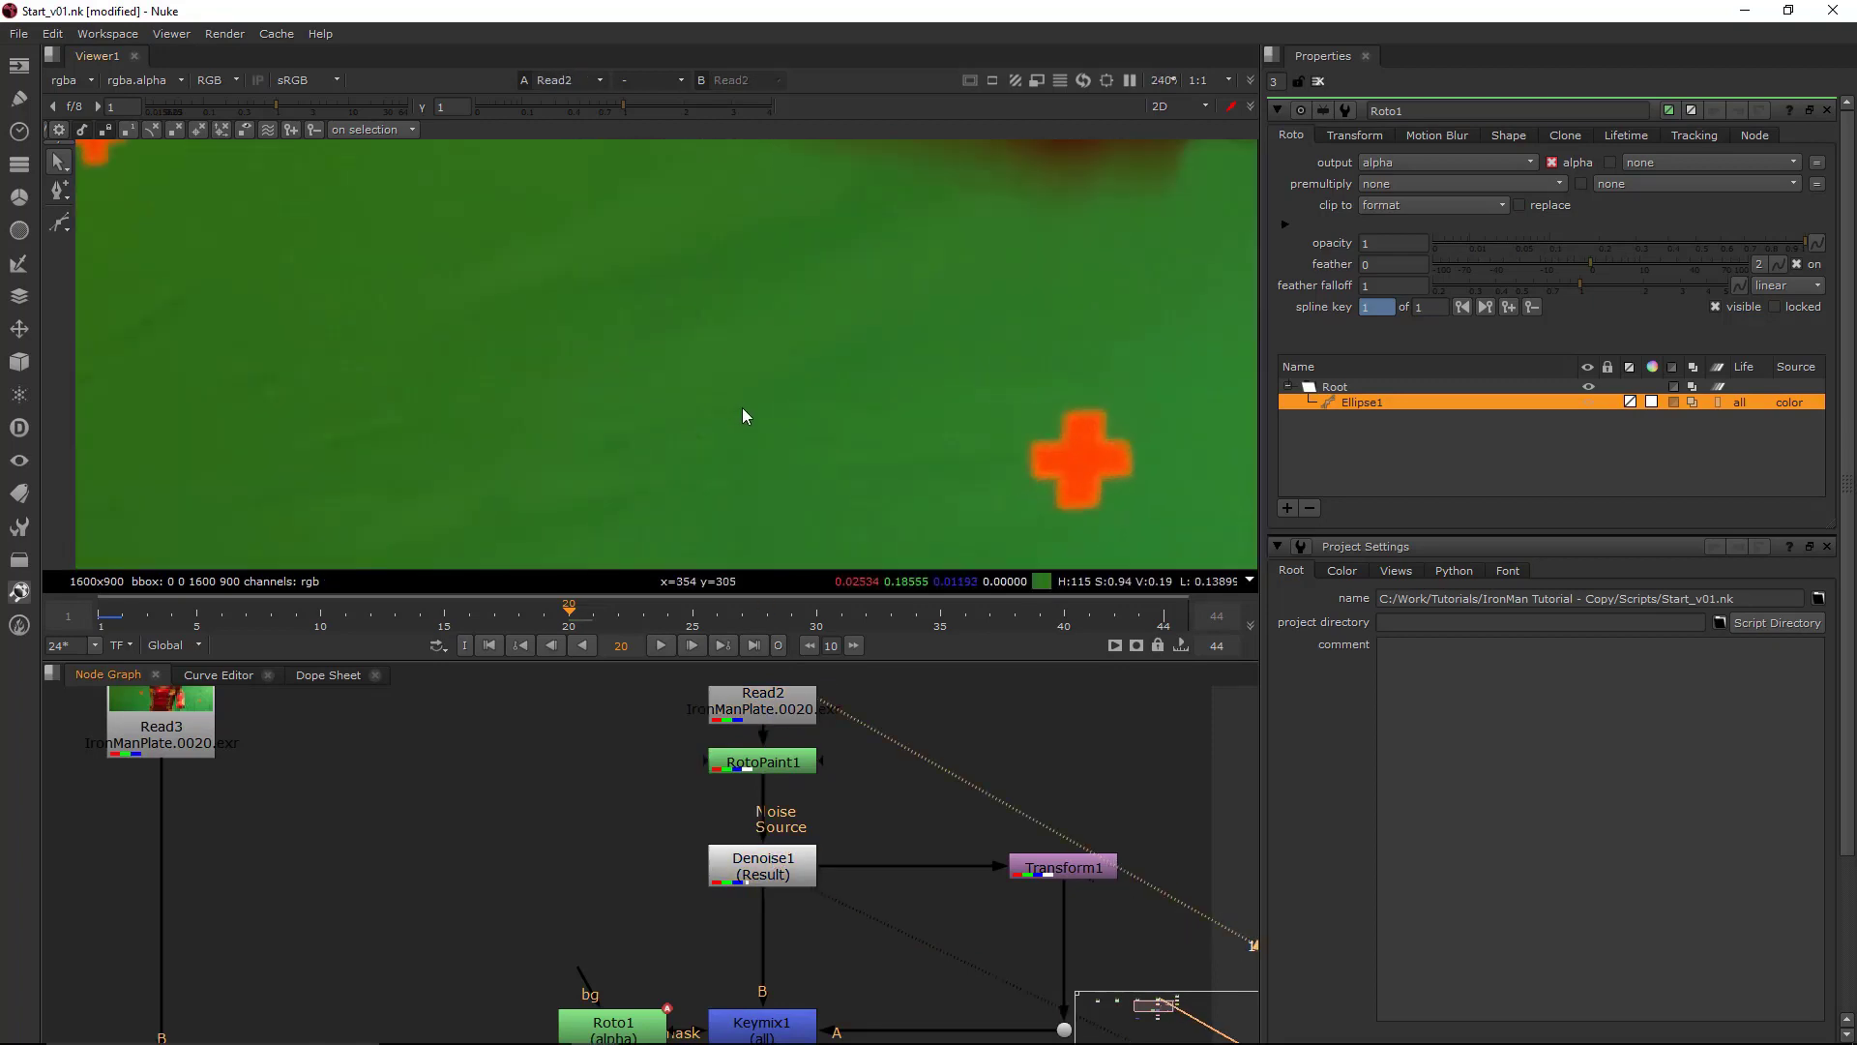
- Go to frame 1 and view the Keymix1 result close up around the Roto1 ellipse
scroll(753, 423, "down", 4)
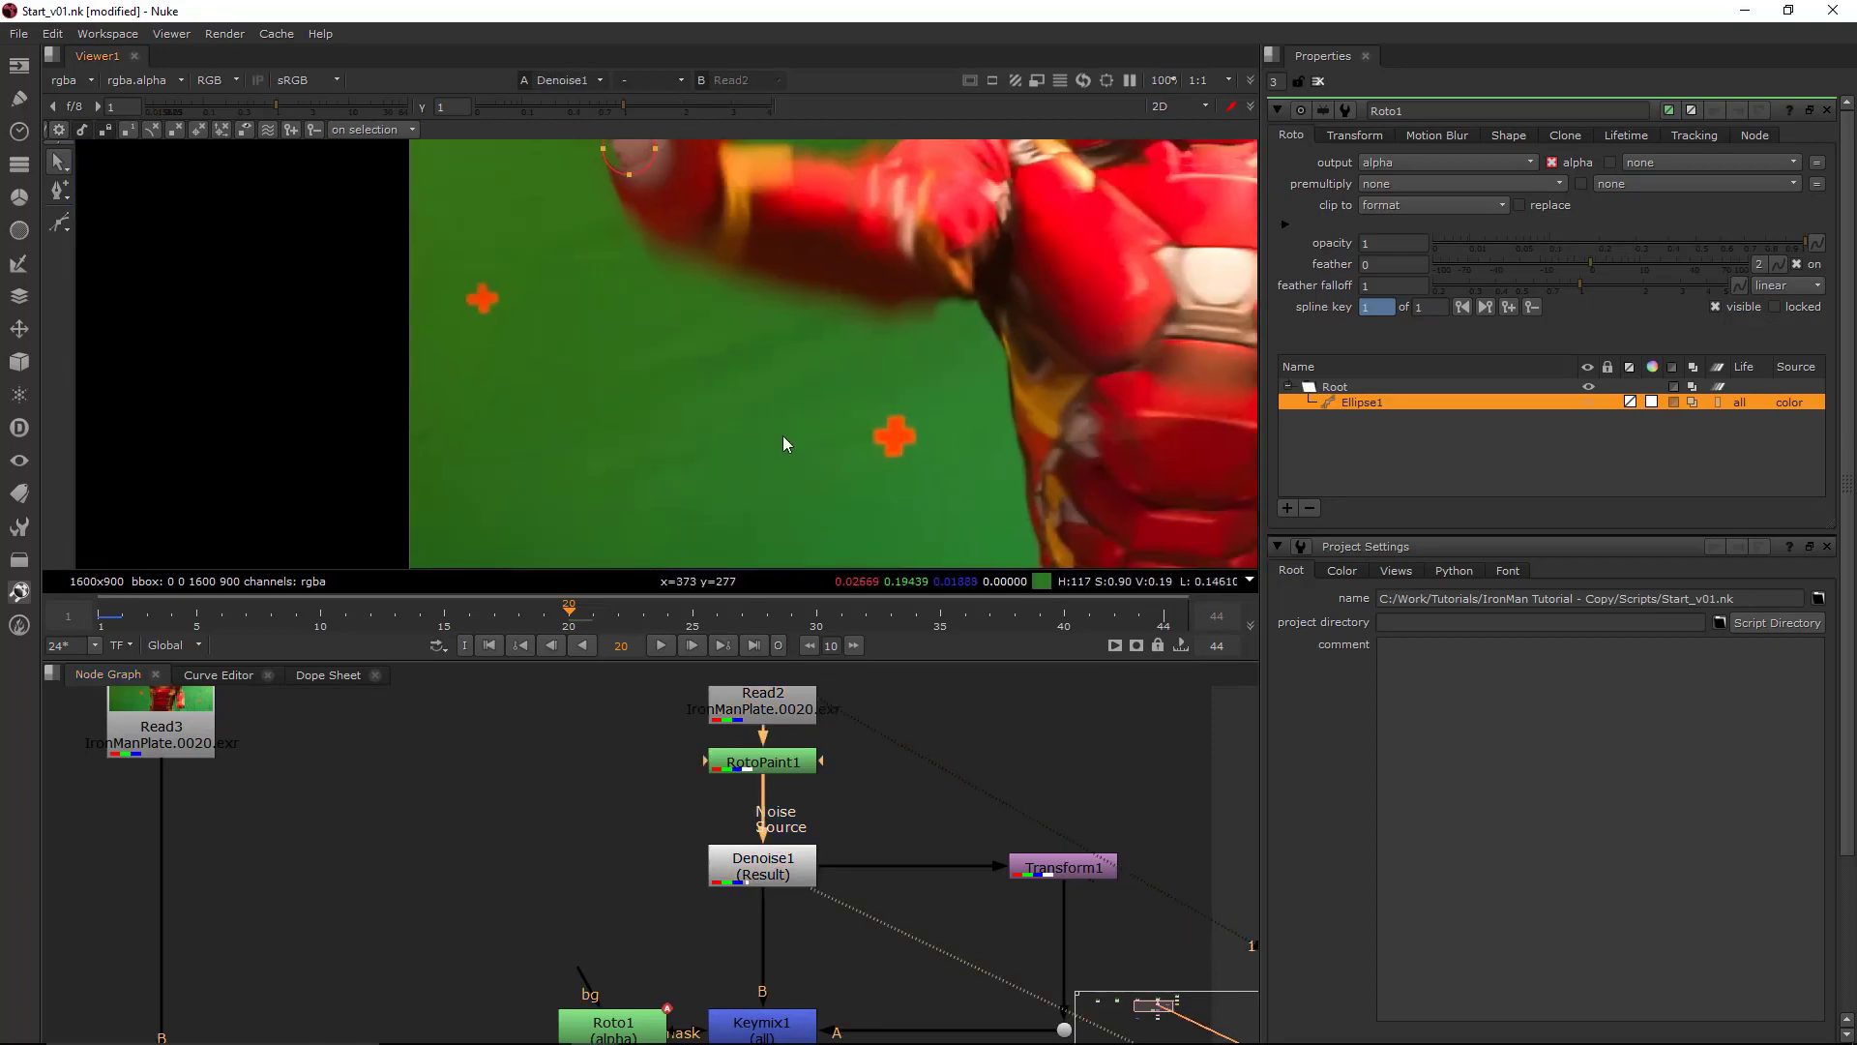
mouse_move(781, 435)
middle_mouse_down()
mouse_move(815, 398)
mouse_move(806, 445)
middle_mouse_up()
scroll(773, 450, "down", 2)
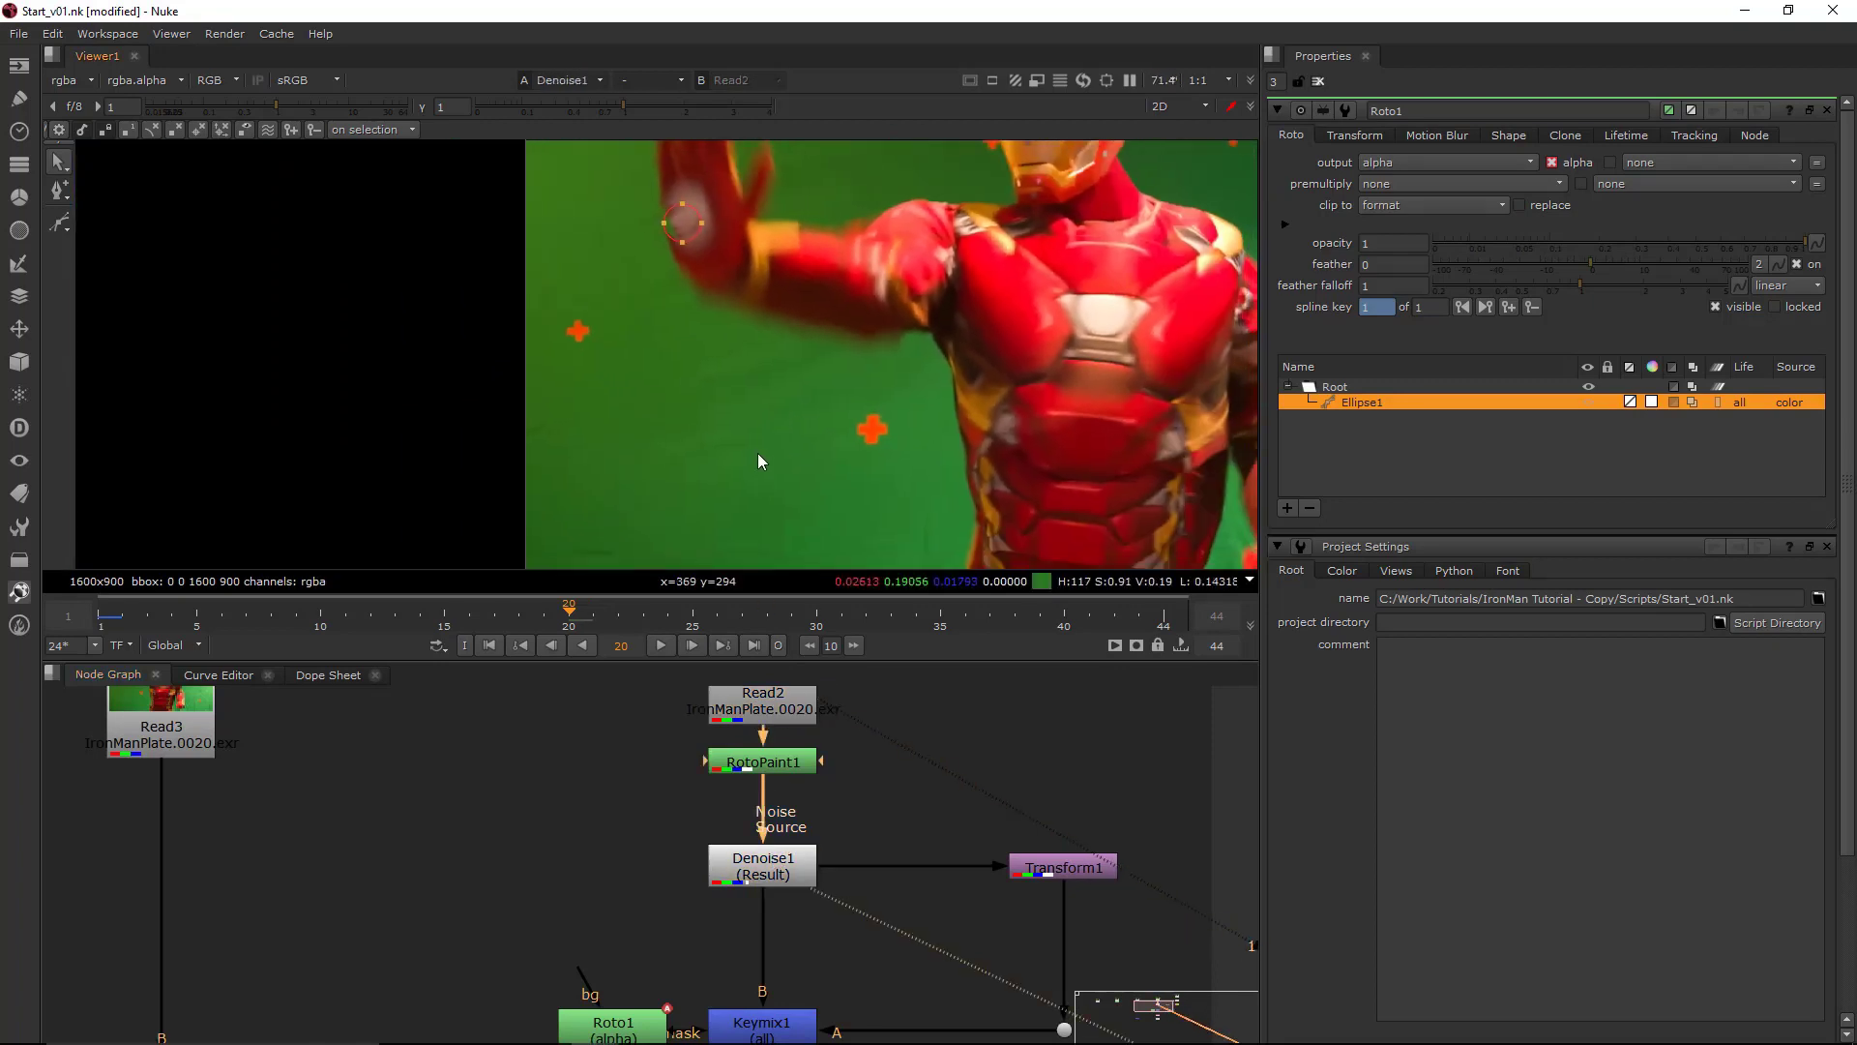
left_click(105, 619)
left_click(609, 1021)
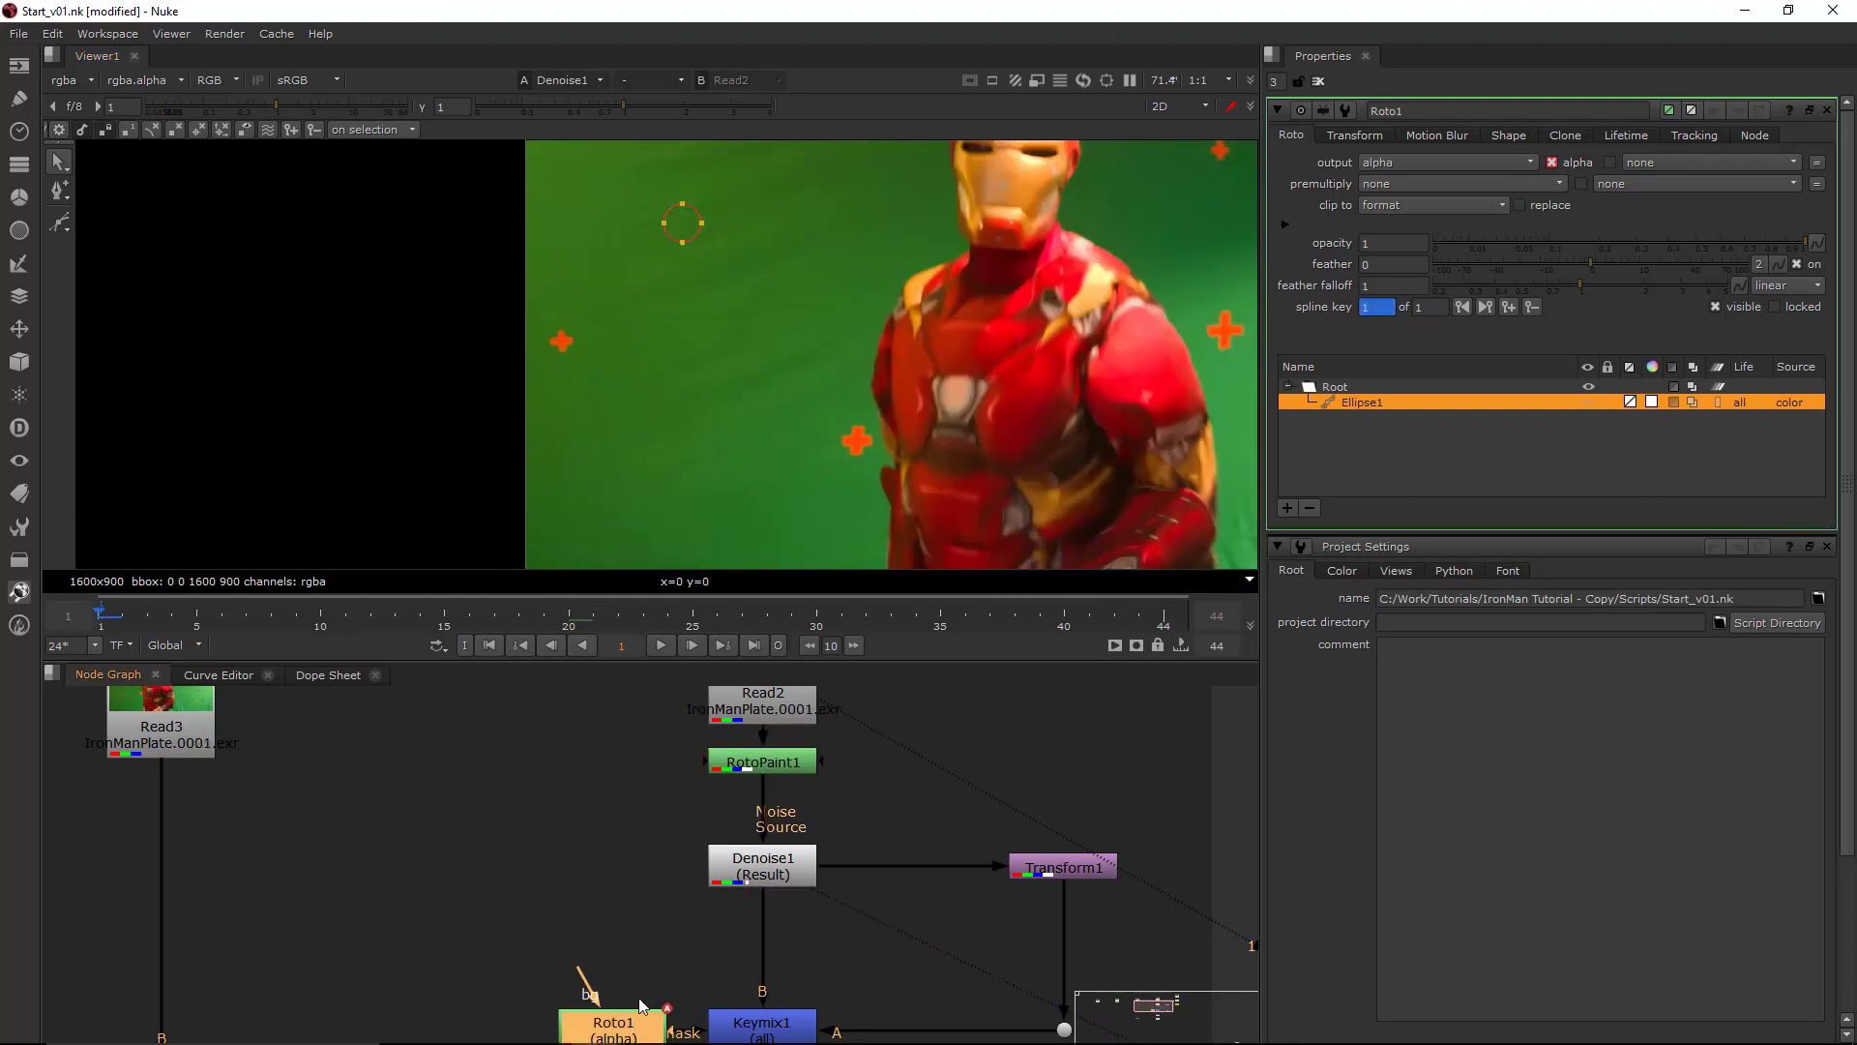
scroll(800, 418, "up", 3)
scroll(737, 372, "up", 6)
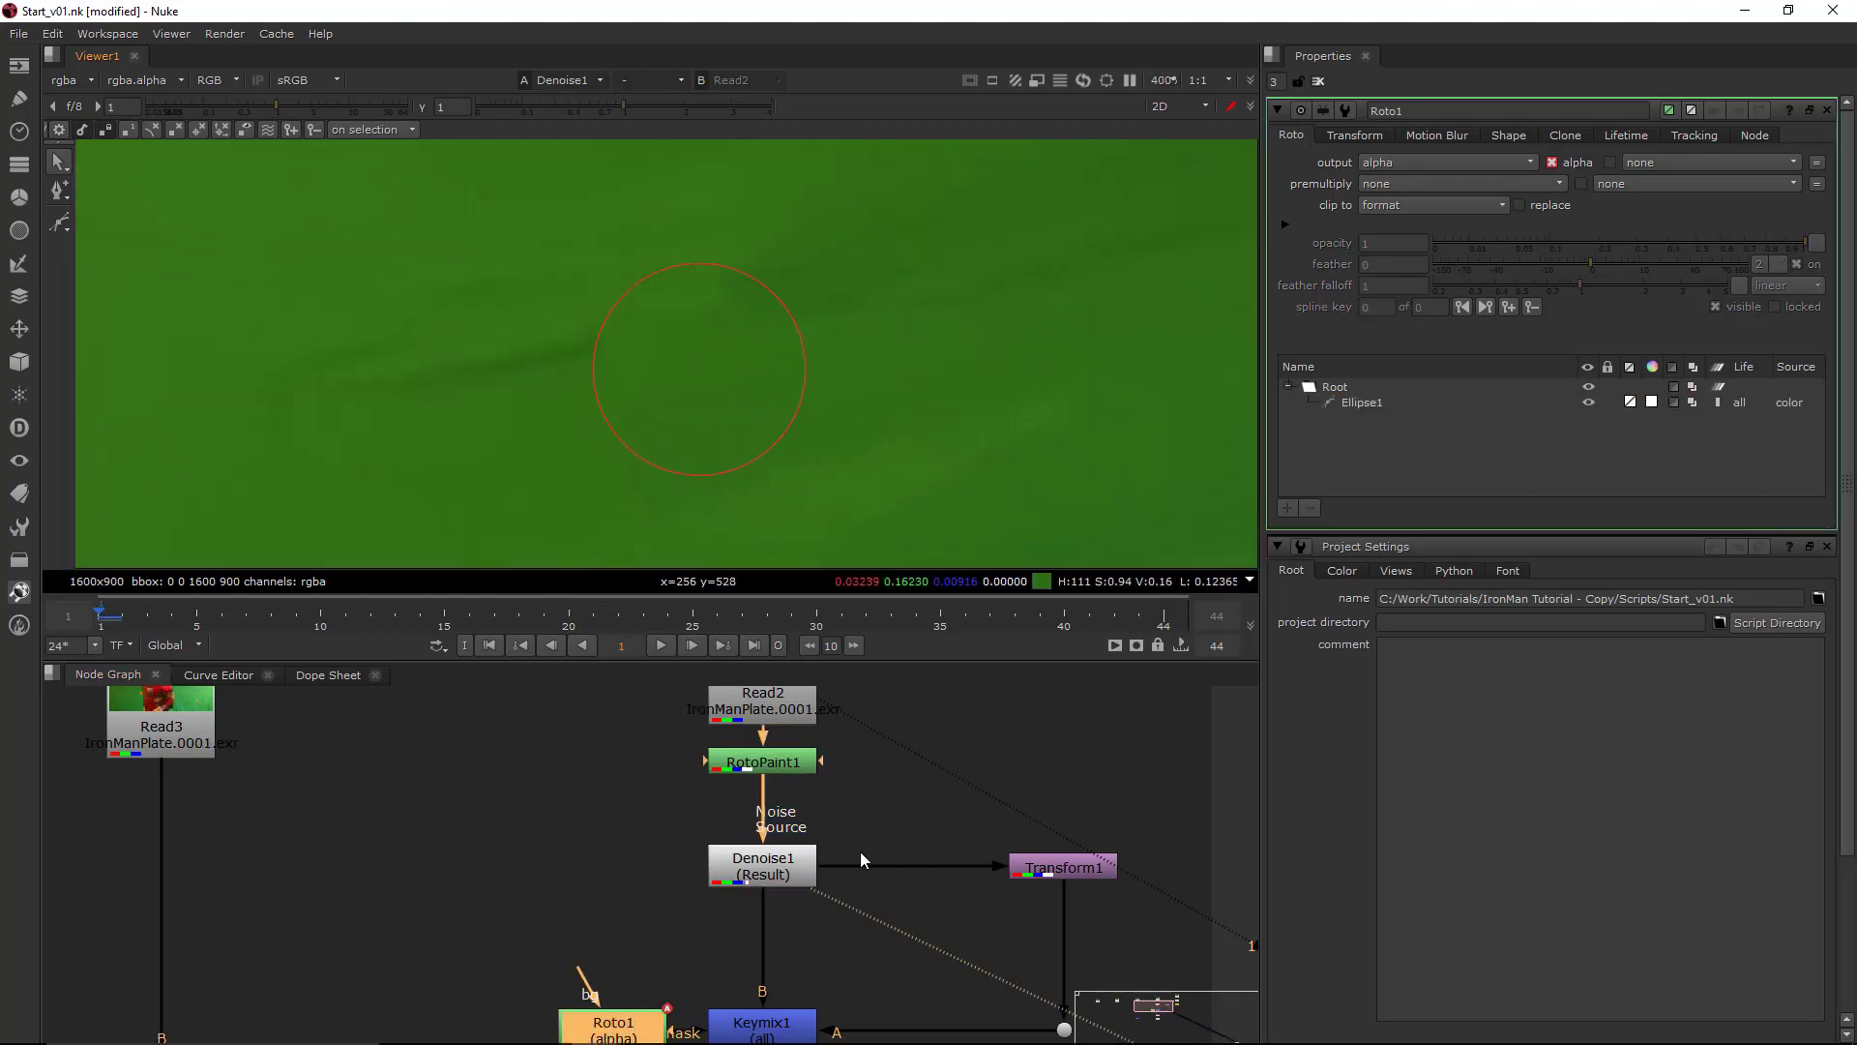
middle_click_drag(864, 808, 924, 766)
left_click(837, 989)
key("1")
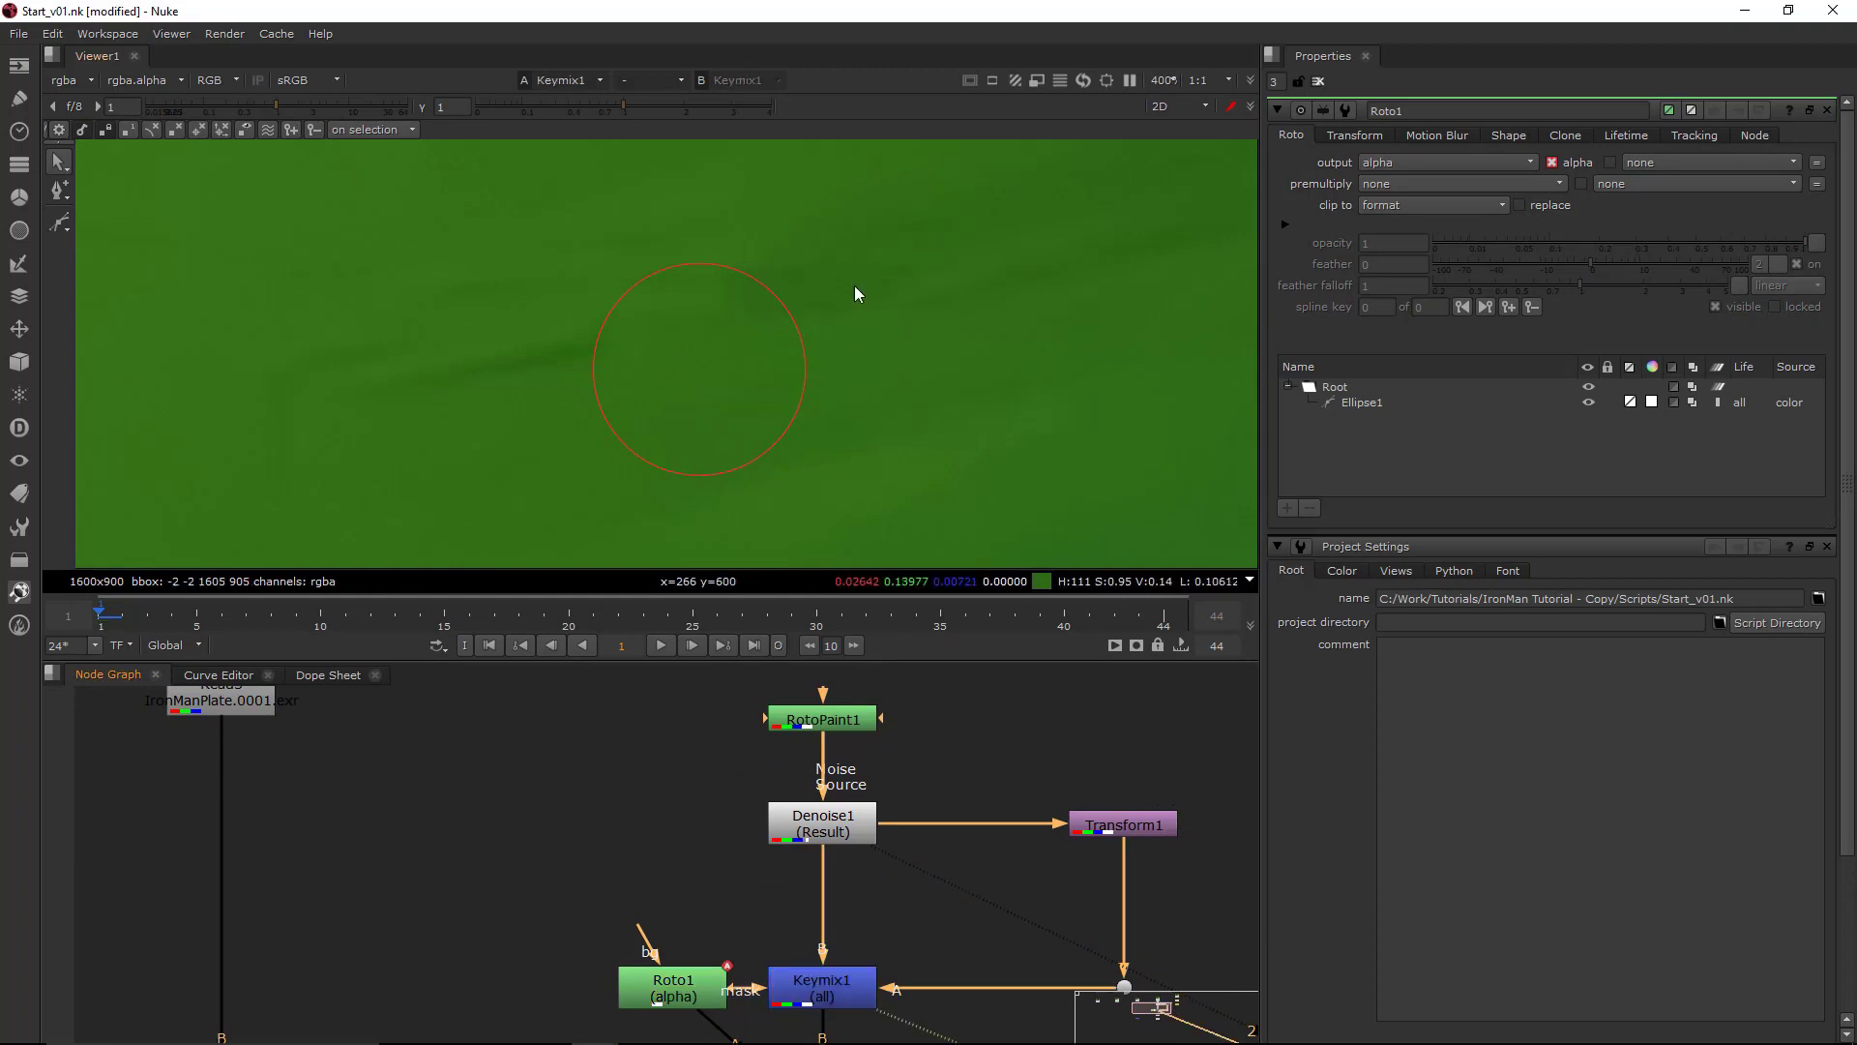
- Disable Denoise1 and inspect the grain inside the ellipse up close
middle_click_drag(939, 408, 988, 454)
left_click(846, 826)
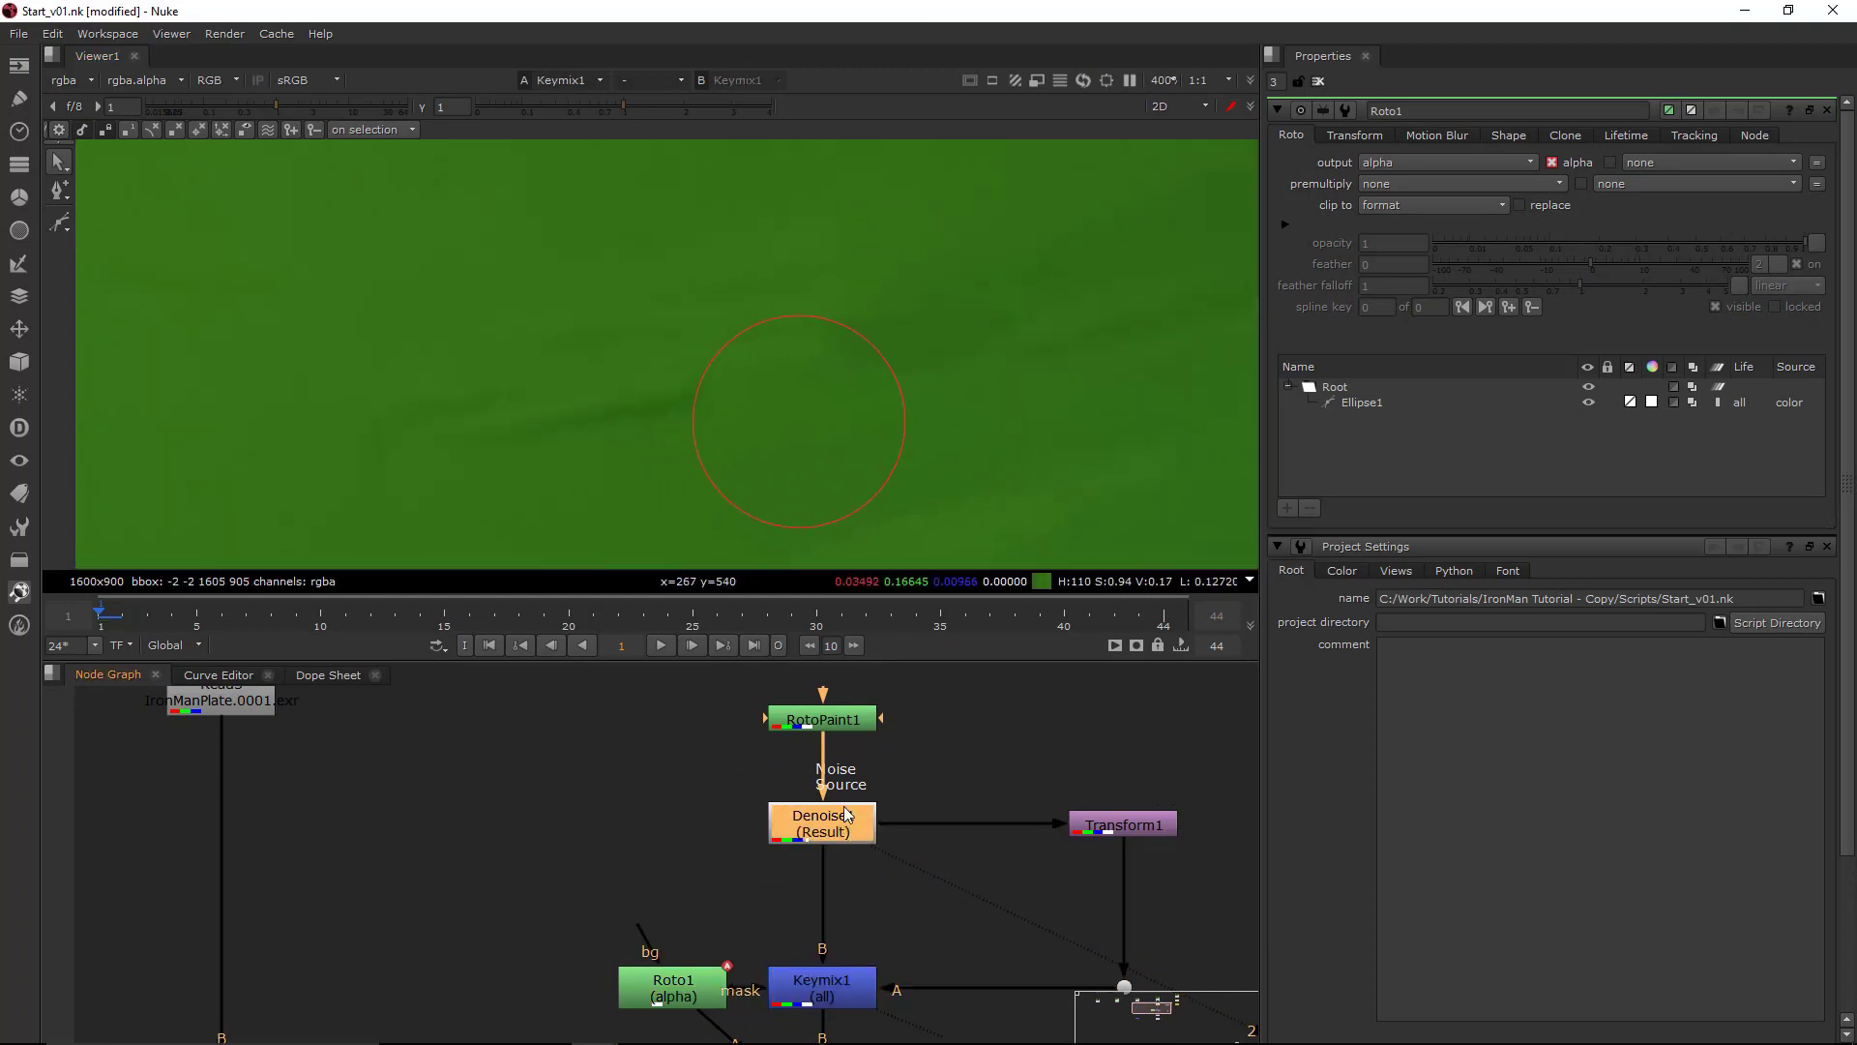
key("d")
scroll(868, 429, "up", 2)
scroll(869, 428, "up", 2)
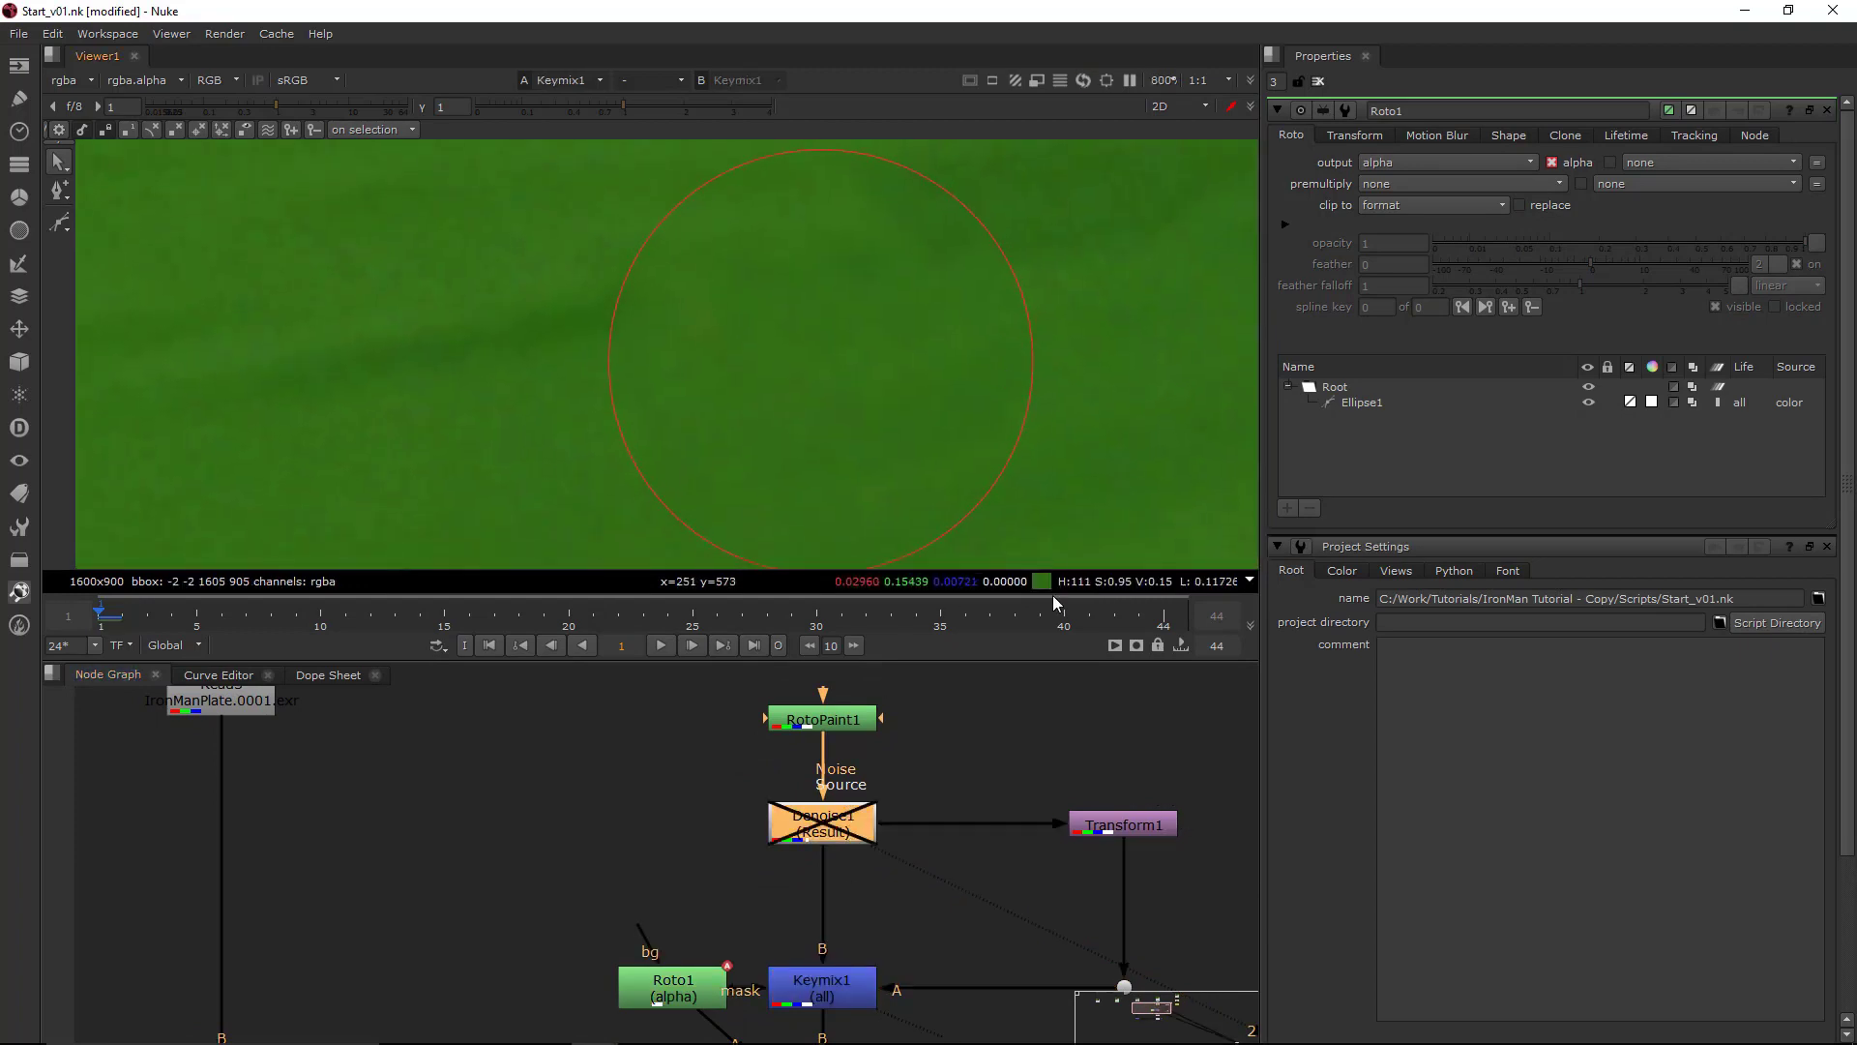
- Toggle Transform1 off and on repeatedly to compare its effect on the grain inside the ellipse
left_click(1133, 827)
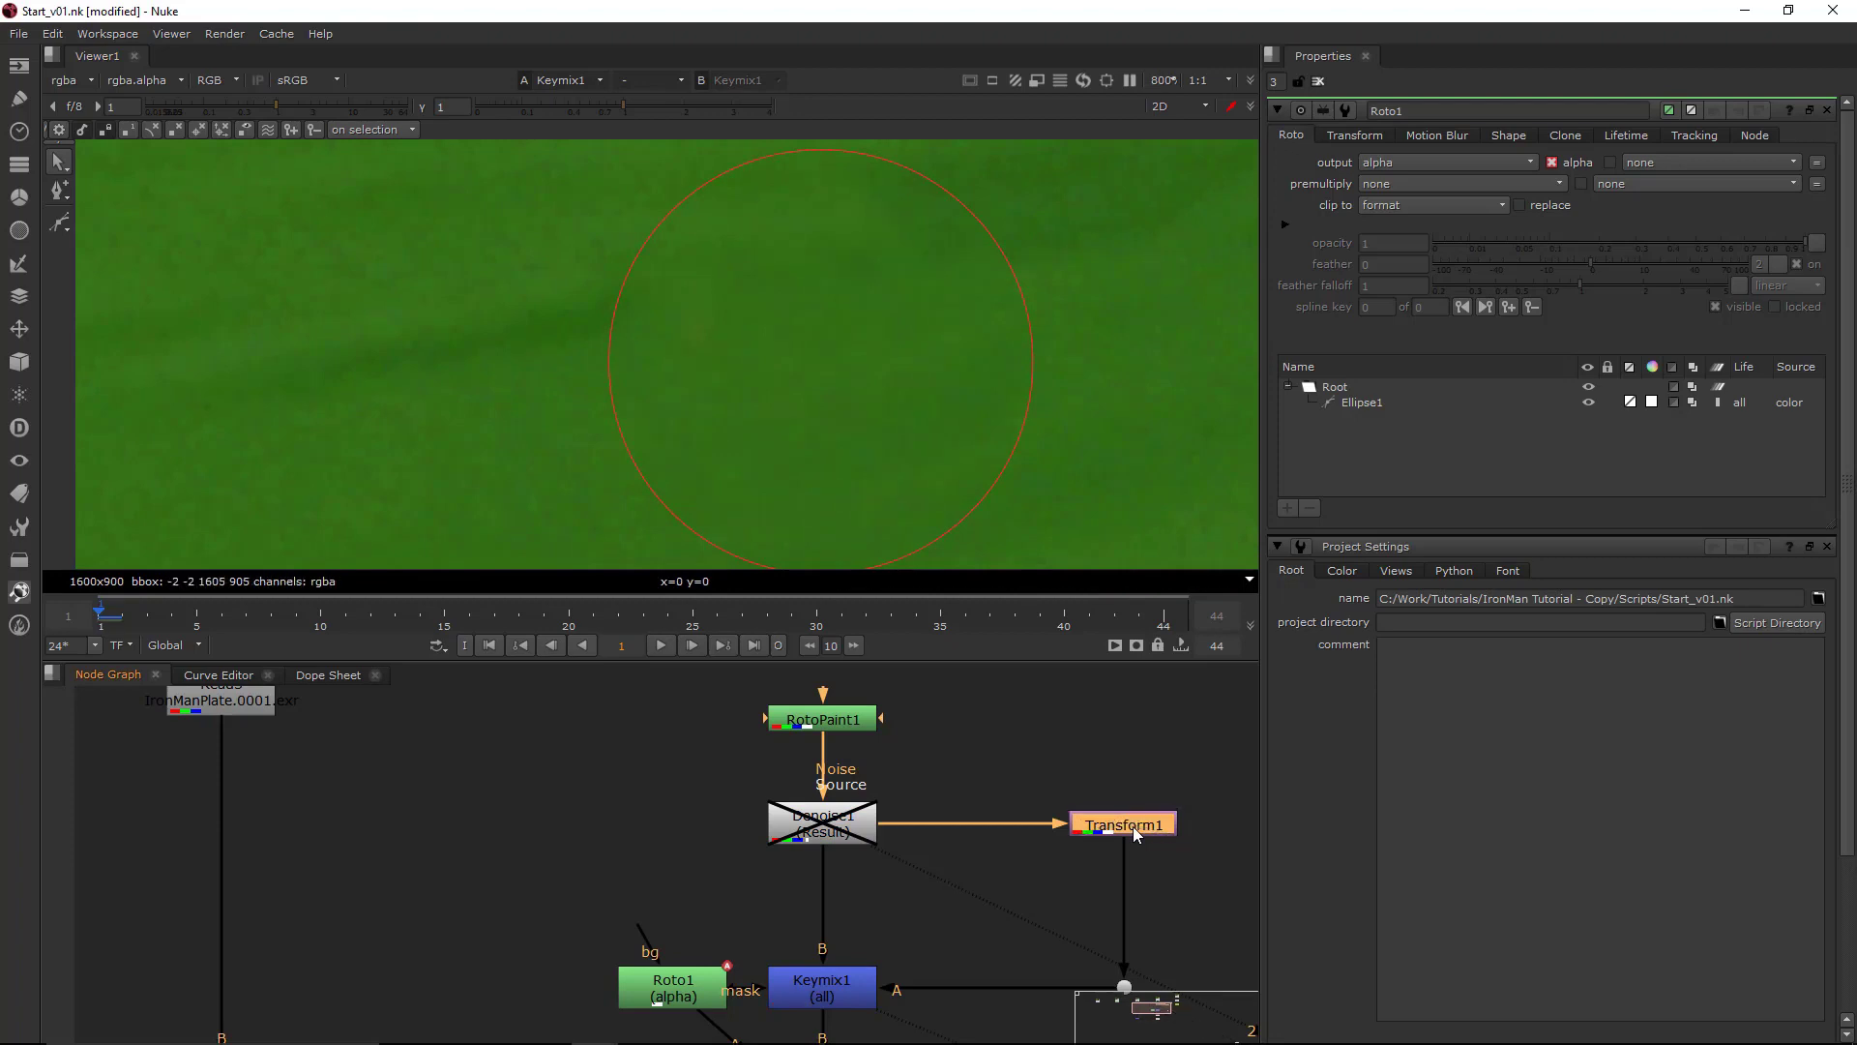
key("d")
key("d")
key("d")
key("d")
key("d")
middle_click_drag(1103, 463, 1039, 452)
scroll(1039, 452, "down", 1)
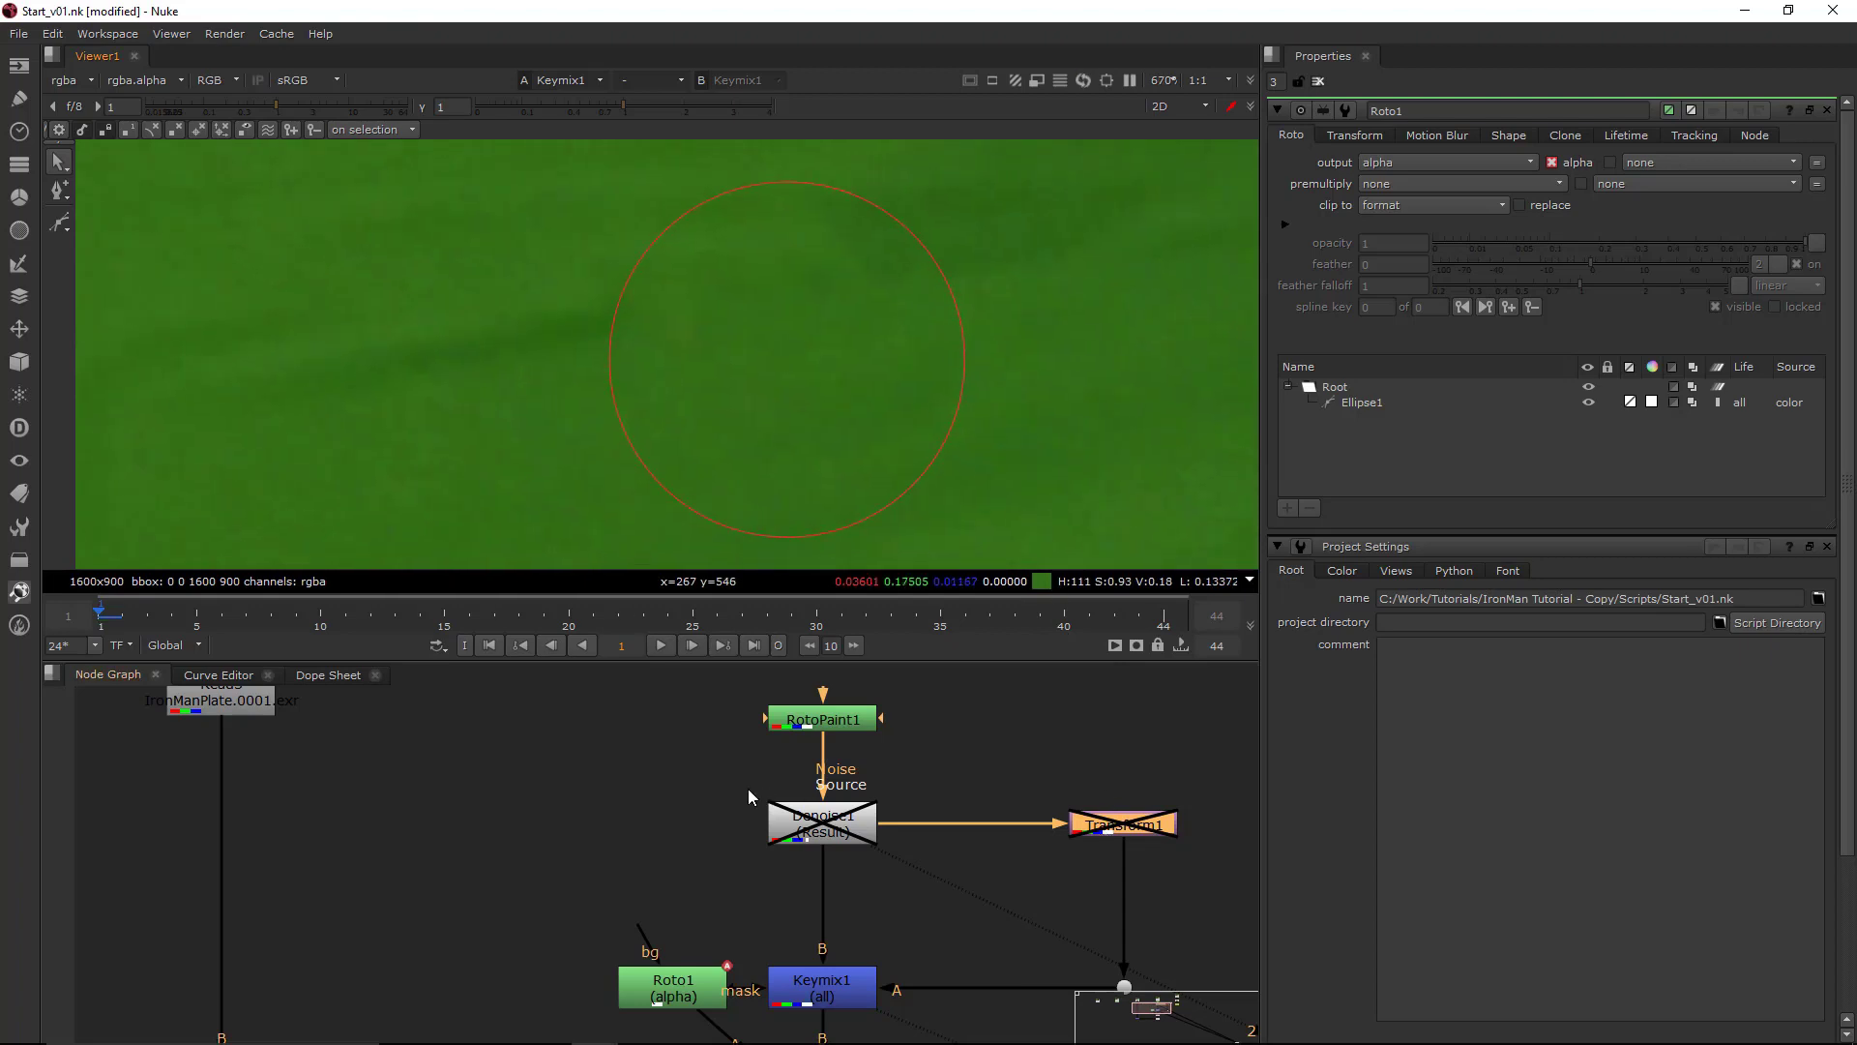
- Toggle Denoise1 and Transform1 together and Transform1 alone to compare the filtering inside the ellipse
left_click_drag(748, 789, 1206, 884)
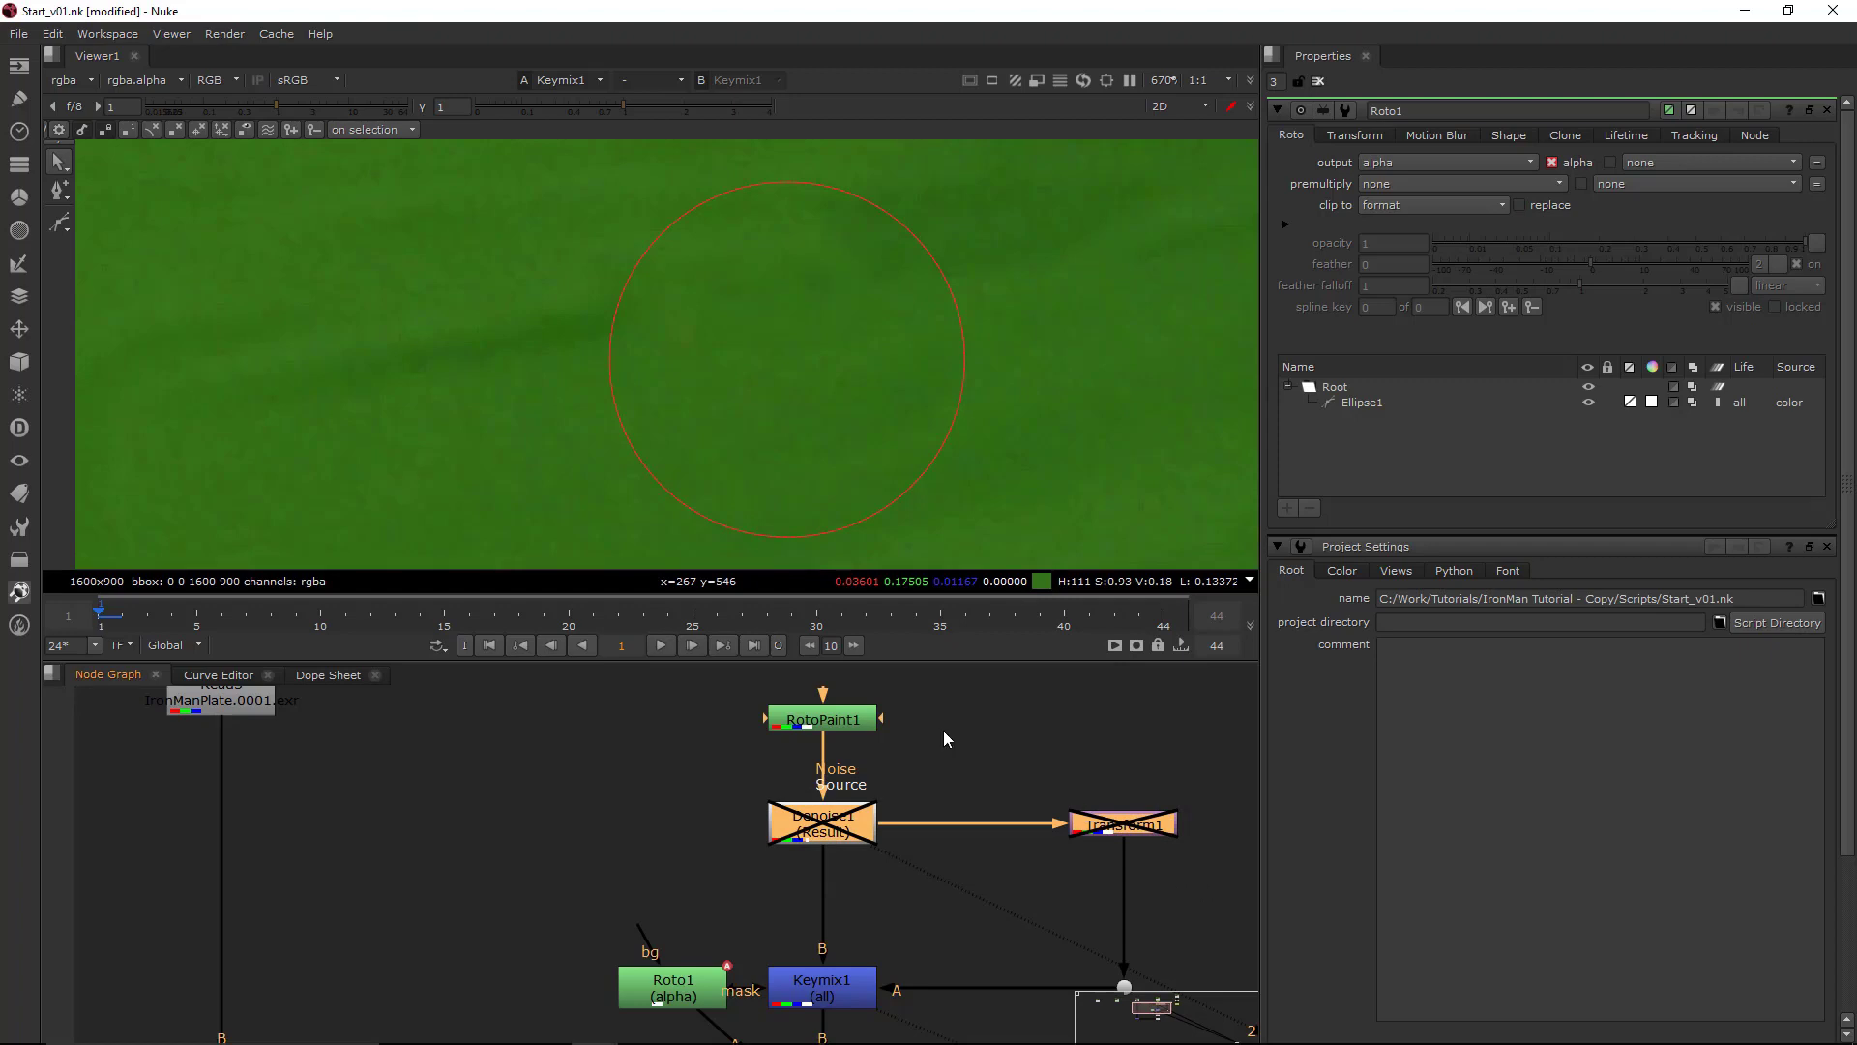
key("d")
key("d")
left_click_drag(978, 754, 1191, 876)
key("d")
key("d")
key("d")
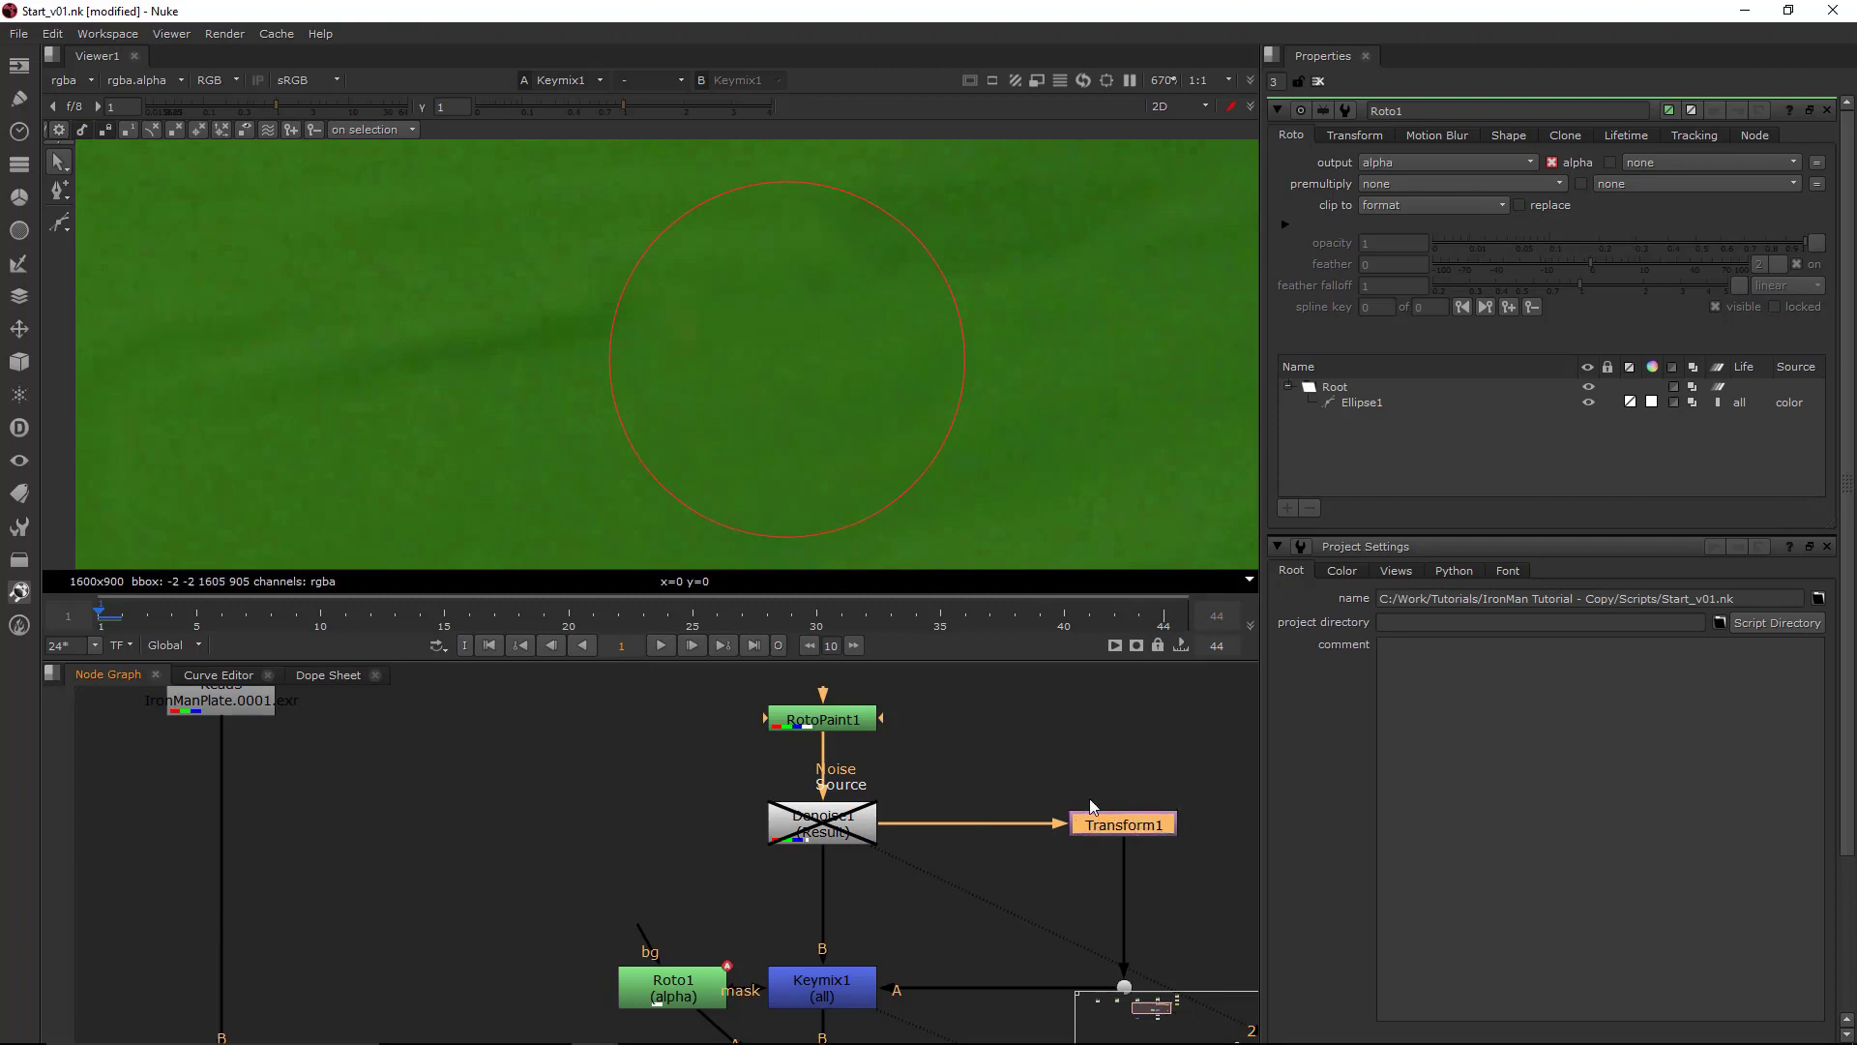
key("d")
key("d")
key("d")
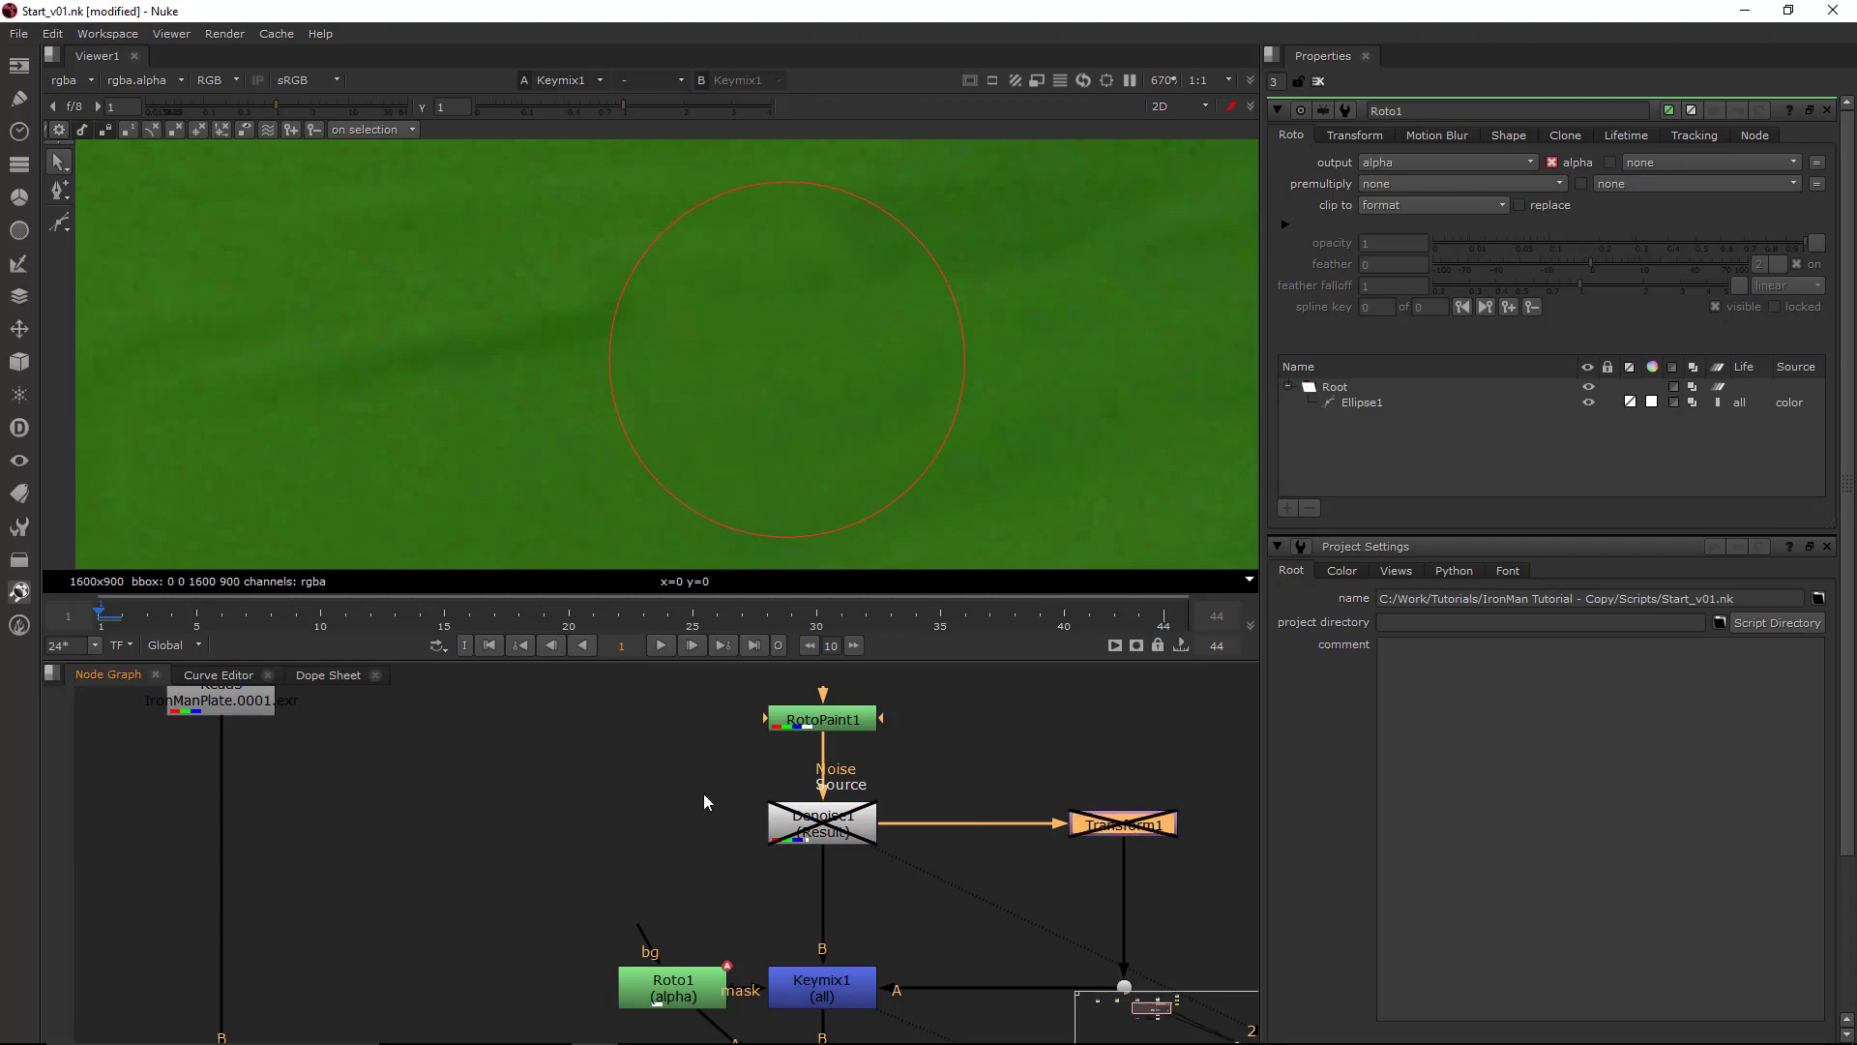
- Re-enable the Denoise1 and Transform1 nodes and show the whole Correct Workflow tree
left_click_drag(705, 793, 1202, 884)
key("d")
left_click(708, 834)
scroll(710, 828, "down", 3)
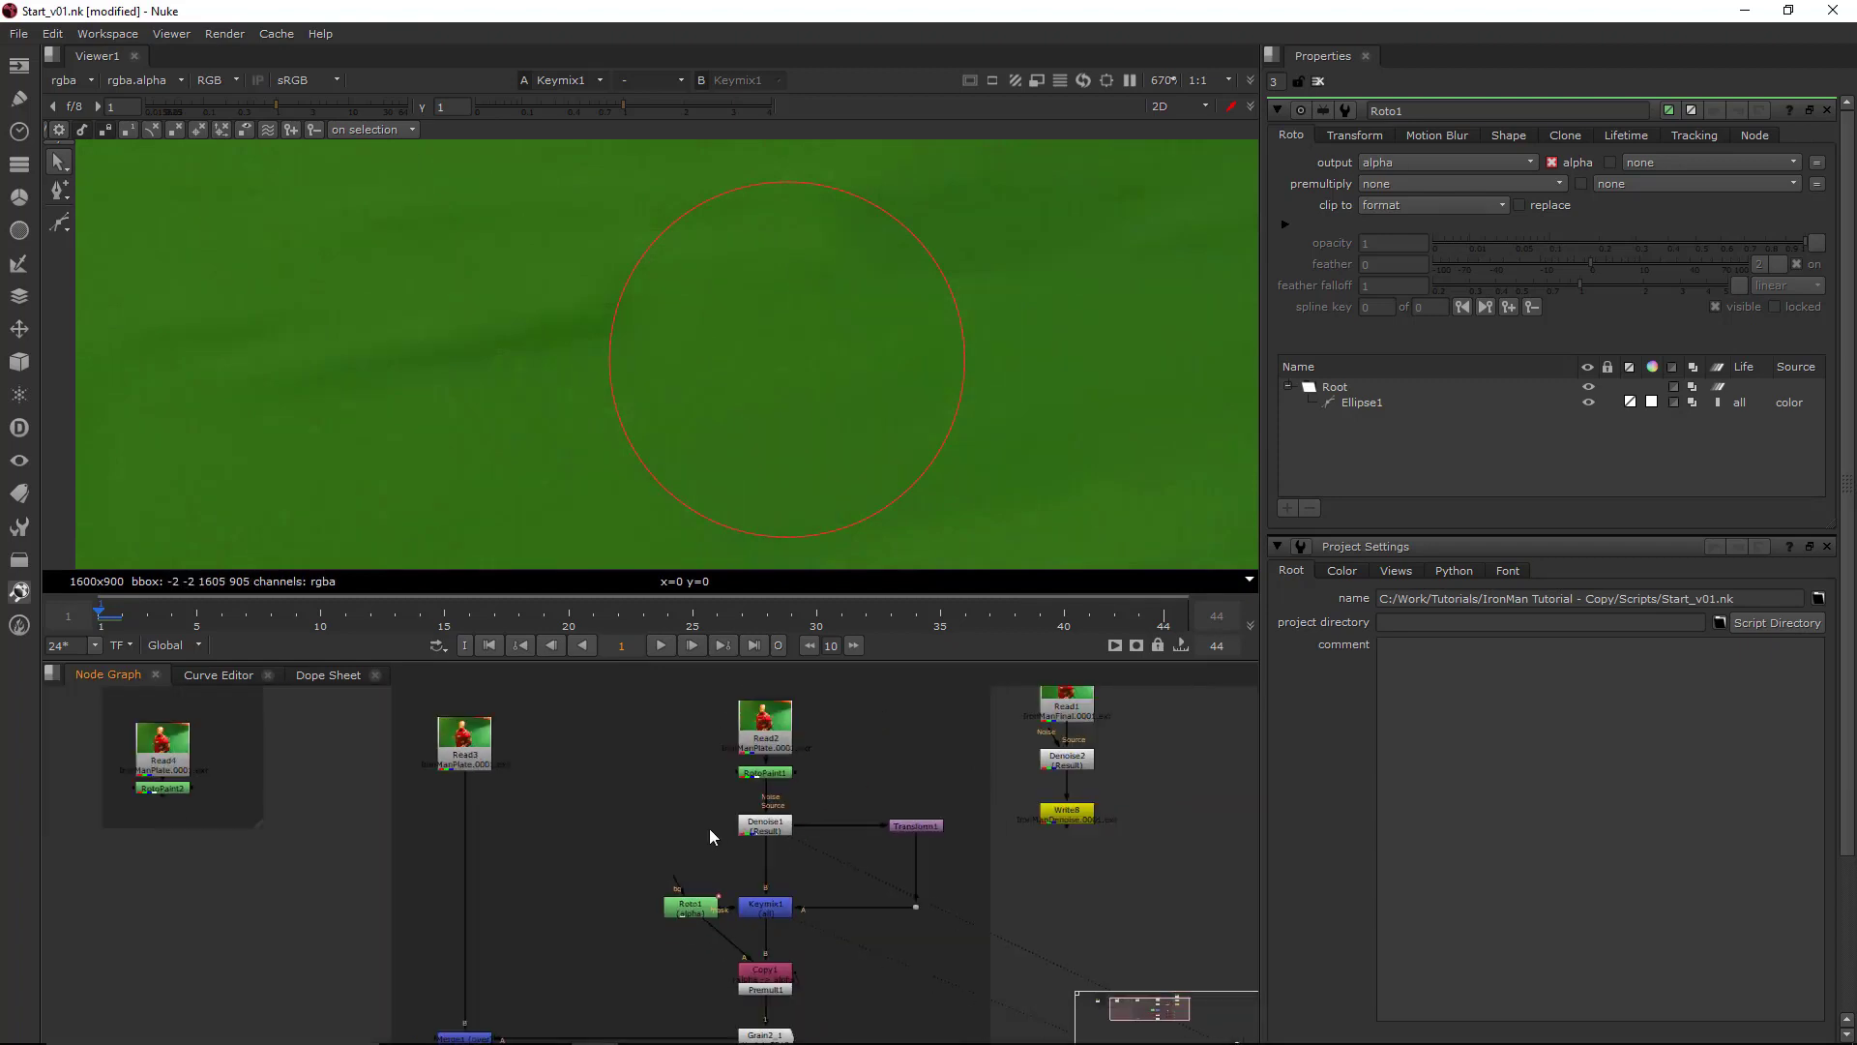
scroll(710, 828, "down", 2)
scroll(710, 827, "down", 2)
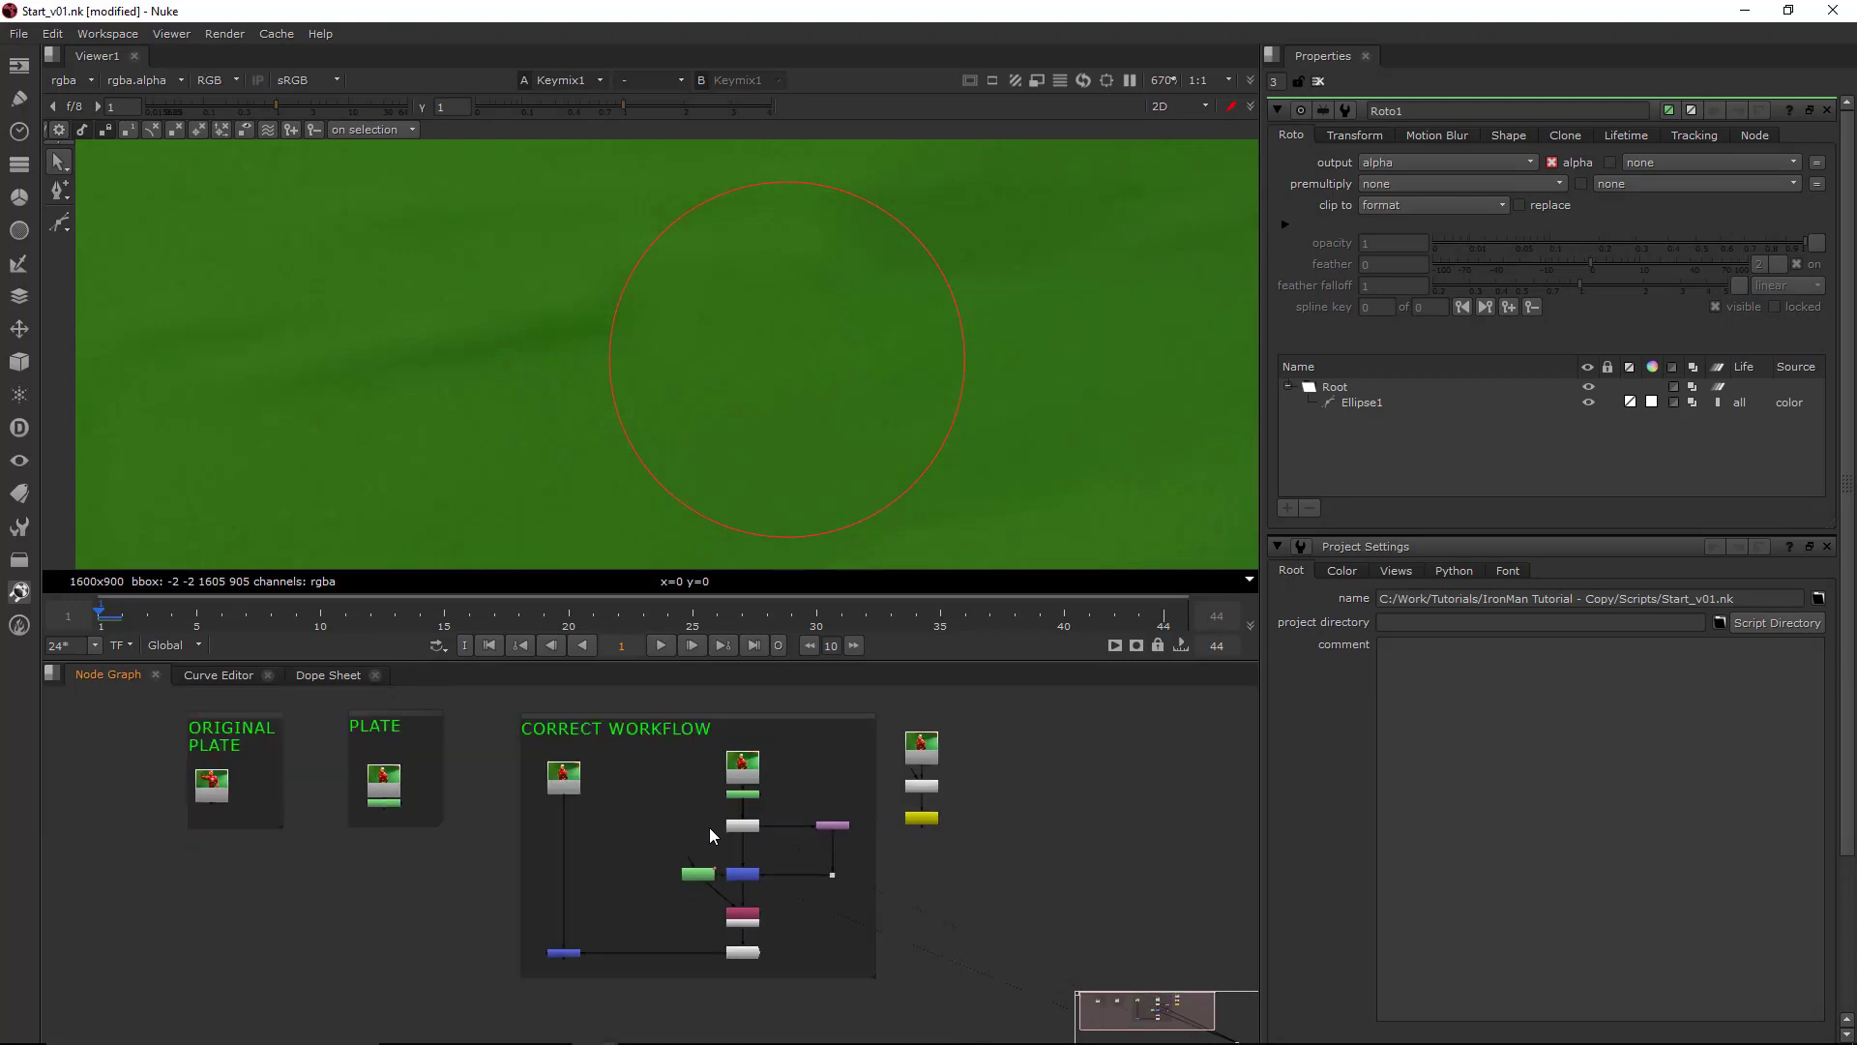
- Open the Transform1 properties and look through the available filter types without changing the filter
scroll(817, 820, "up", 4)
left_click(873, 816)
double_click(873, 820)
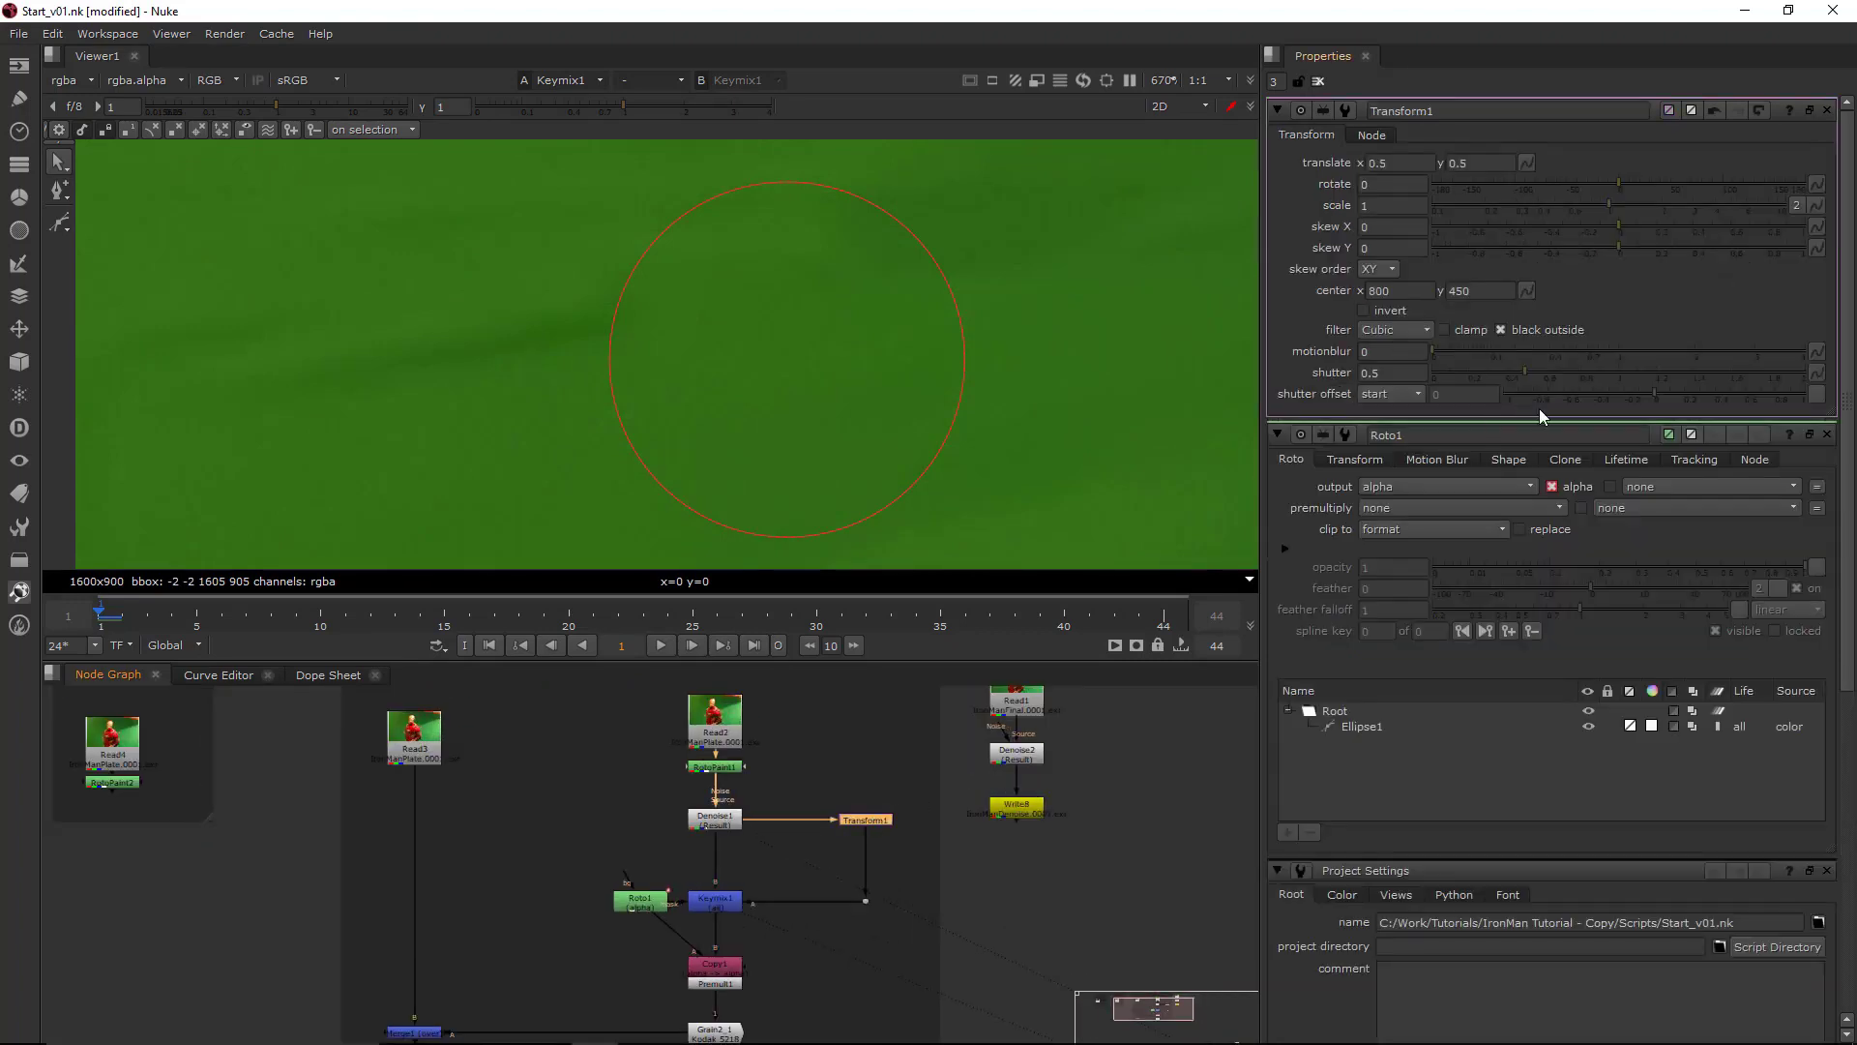
left_click(1430, 329)
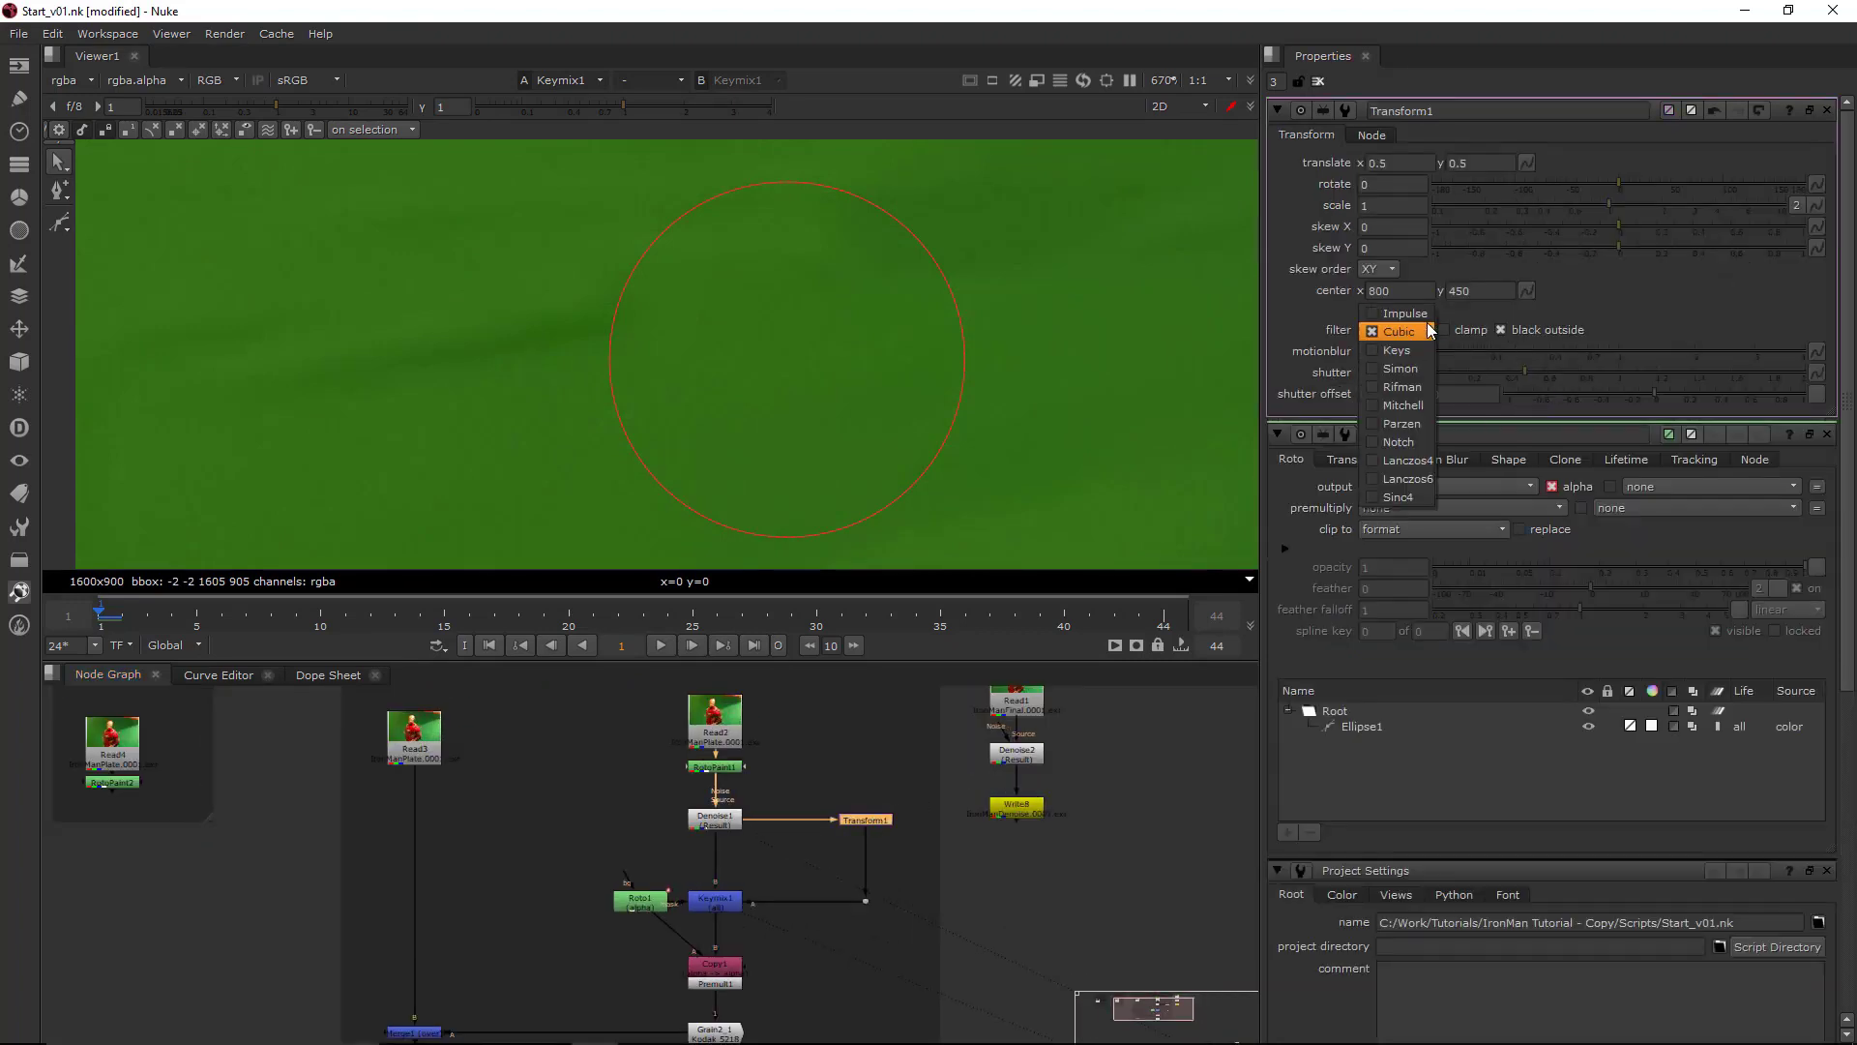
left_click(1622, 307)
- View the Denoise1 output followed by the Keymix1 output in the Correct Workflow tree
middle_click_drag(957, 826, 1018, 819)
scroll(1050, 784, "down", 2)
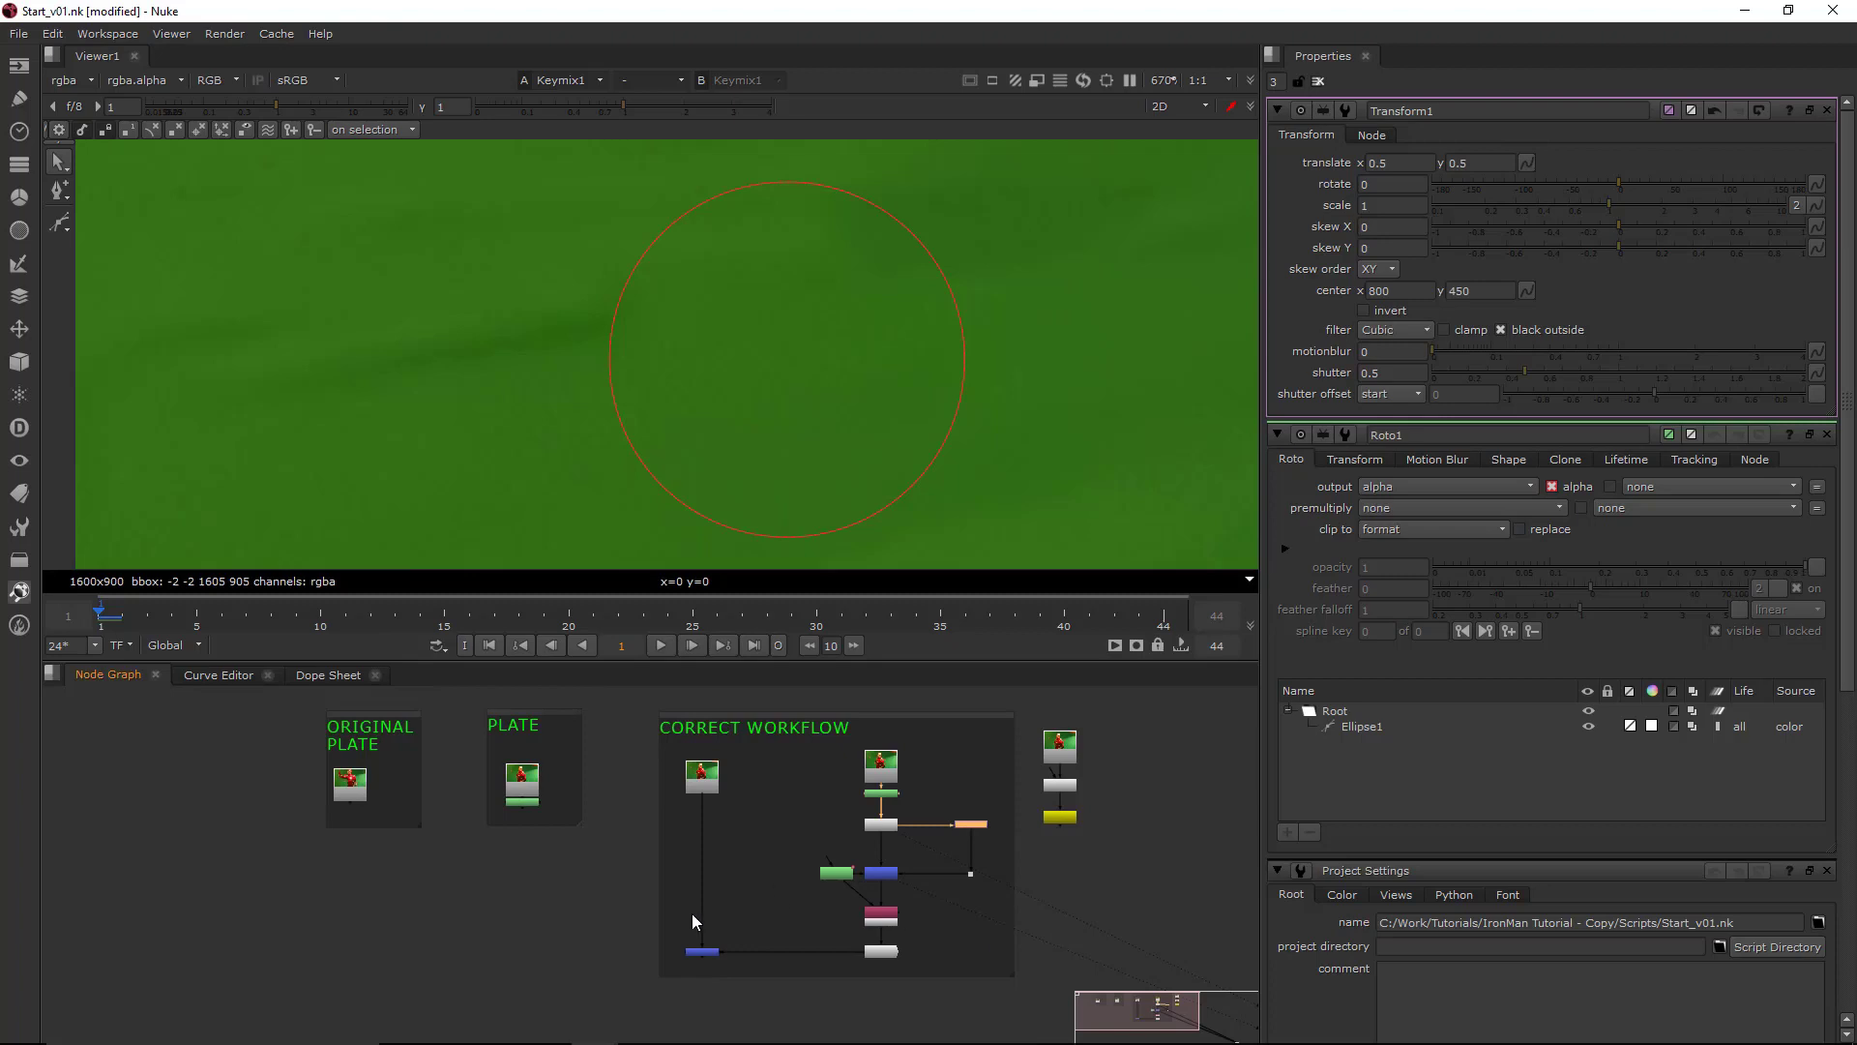
scroll(850, 875, "up", 4)
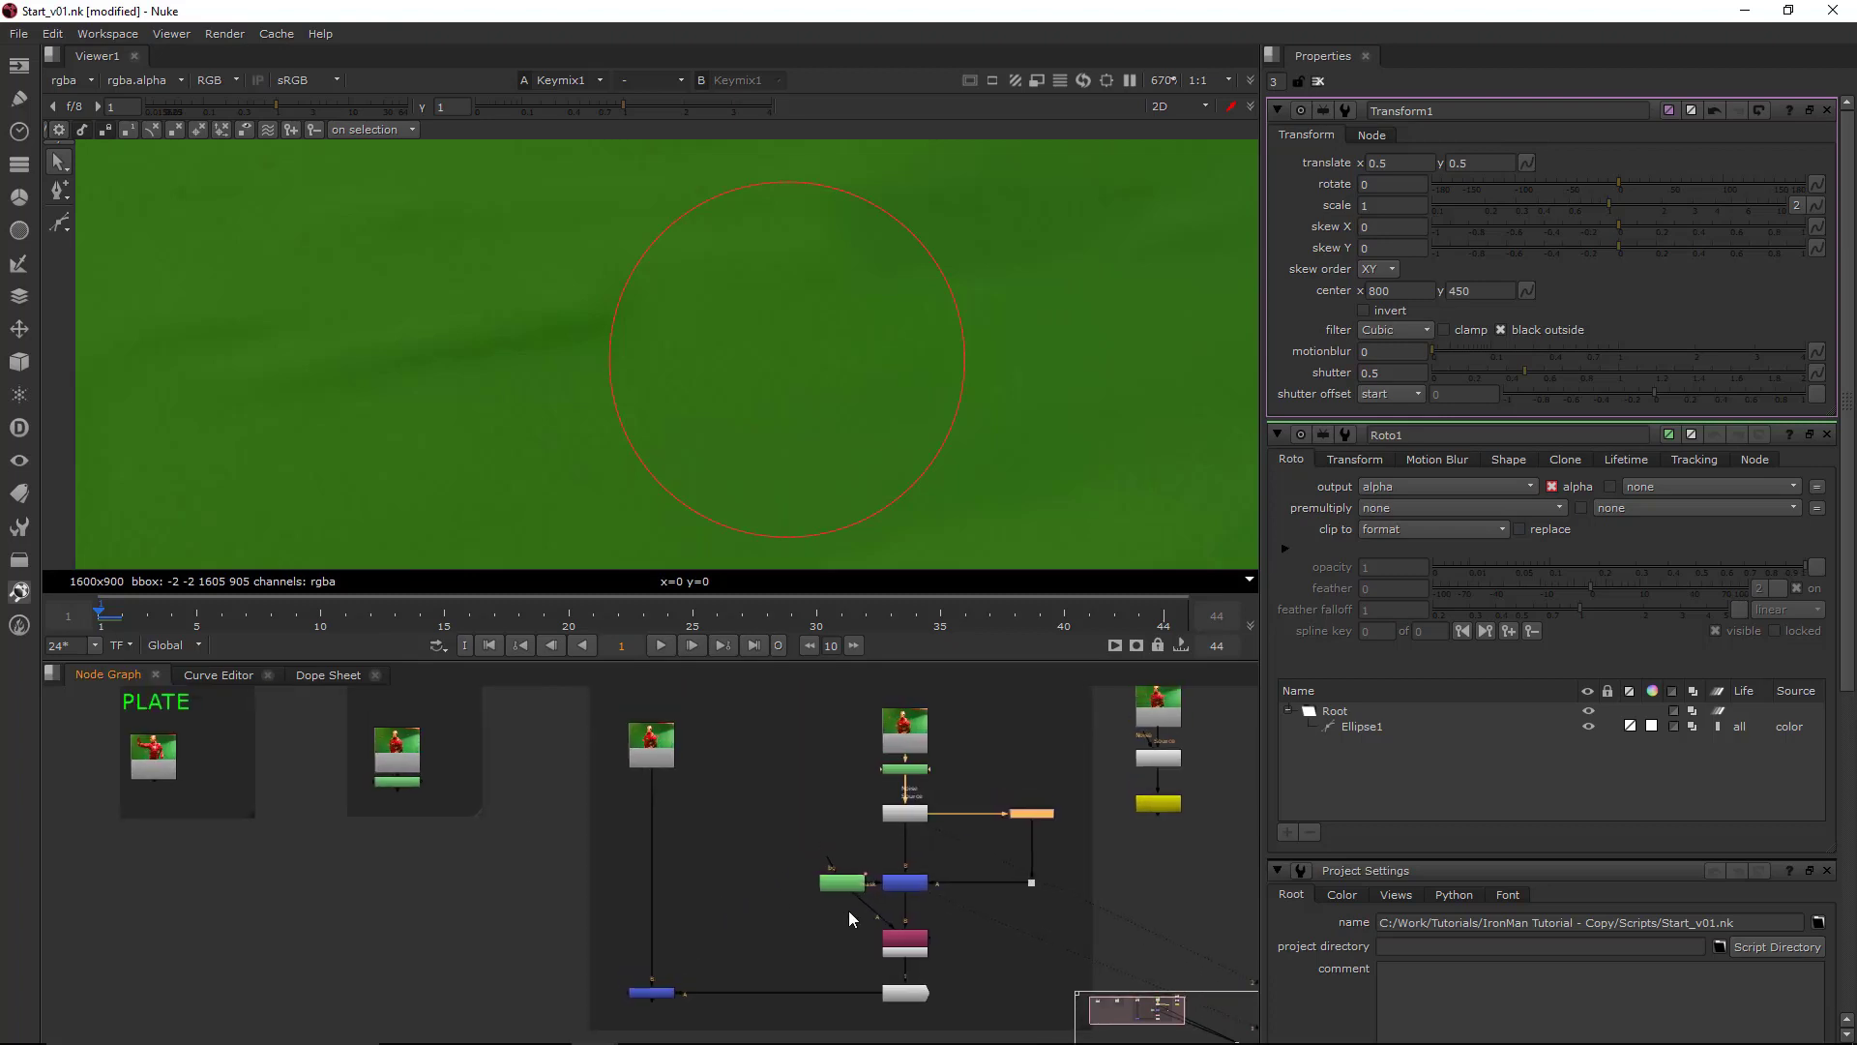
middle_click_drag(847, 933, 851, 914)
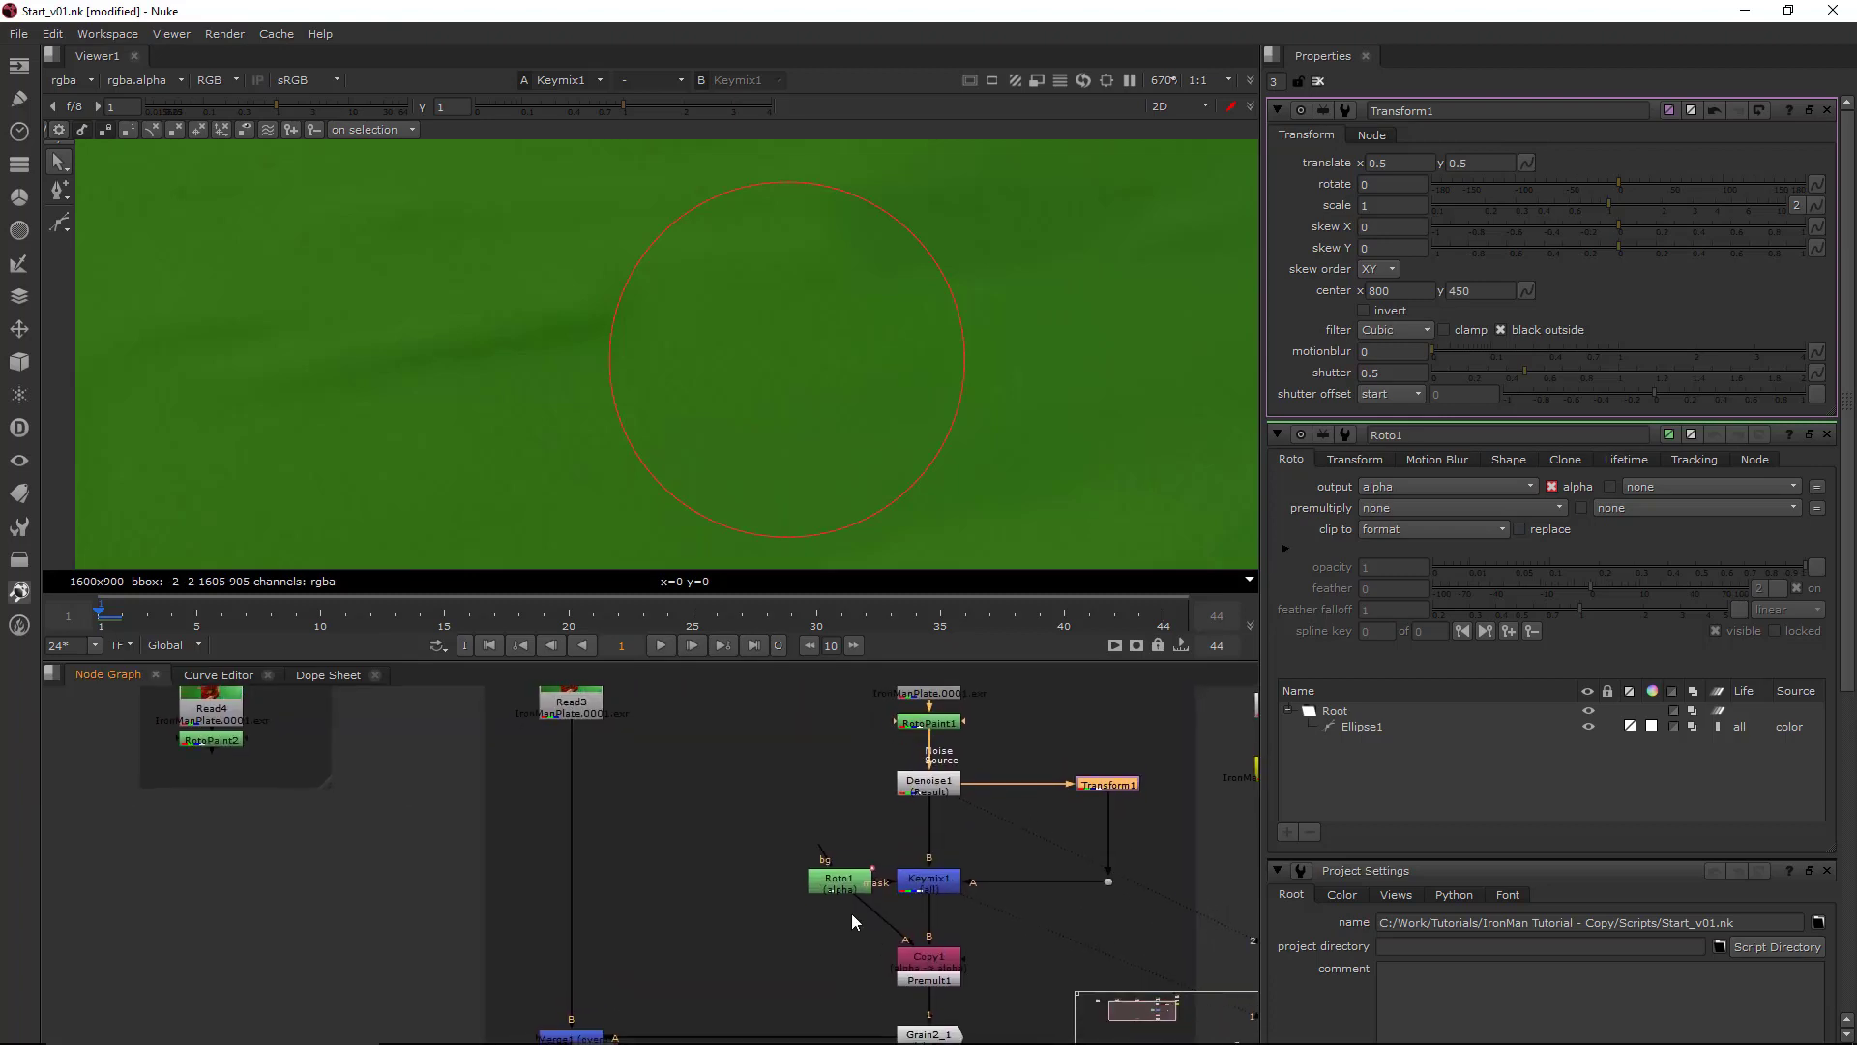
left_click(942, 799)
key("1")
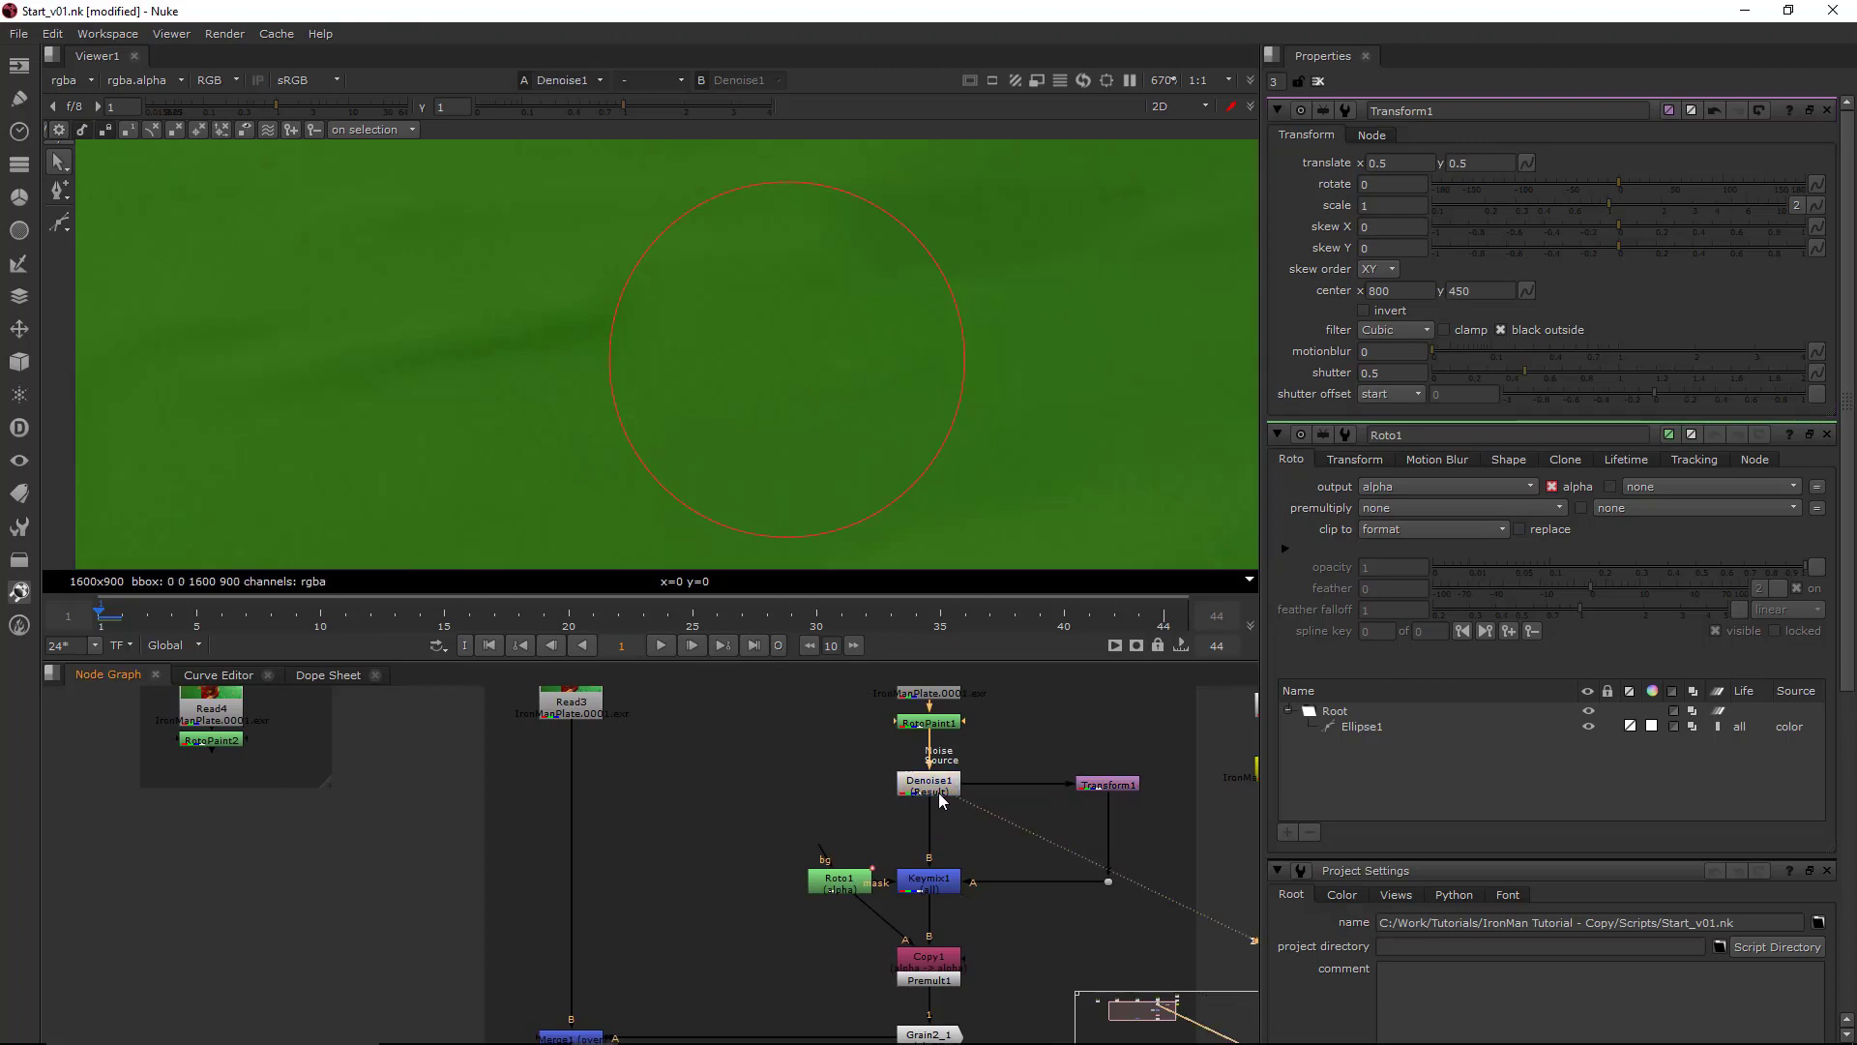
left_click(943, 884)
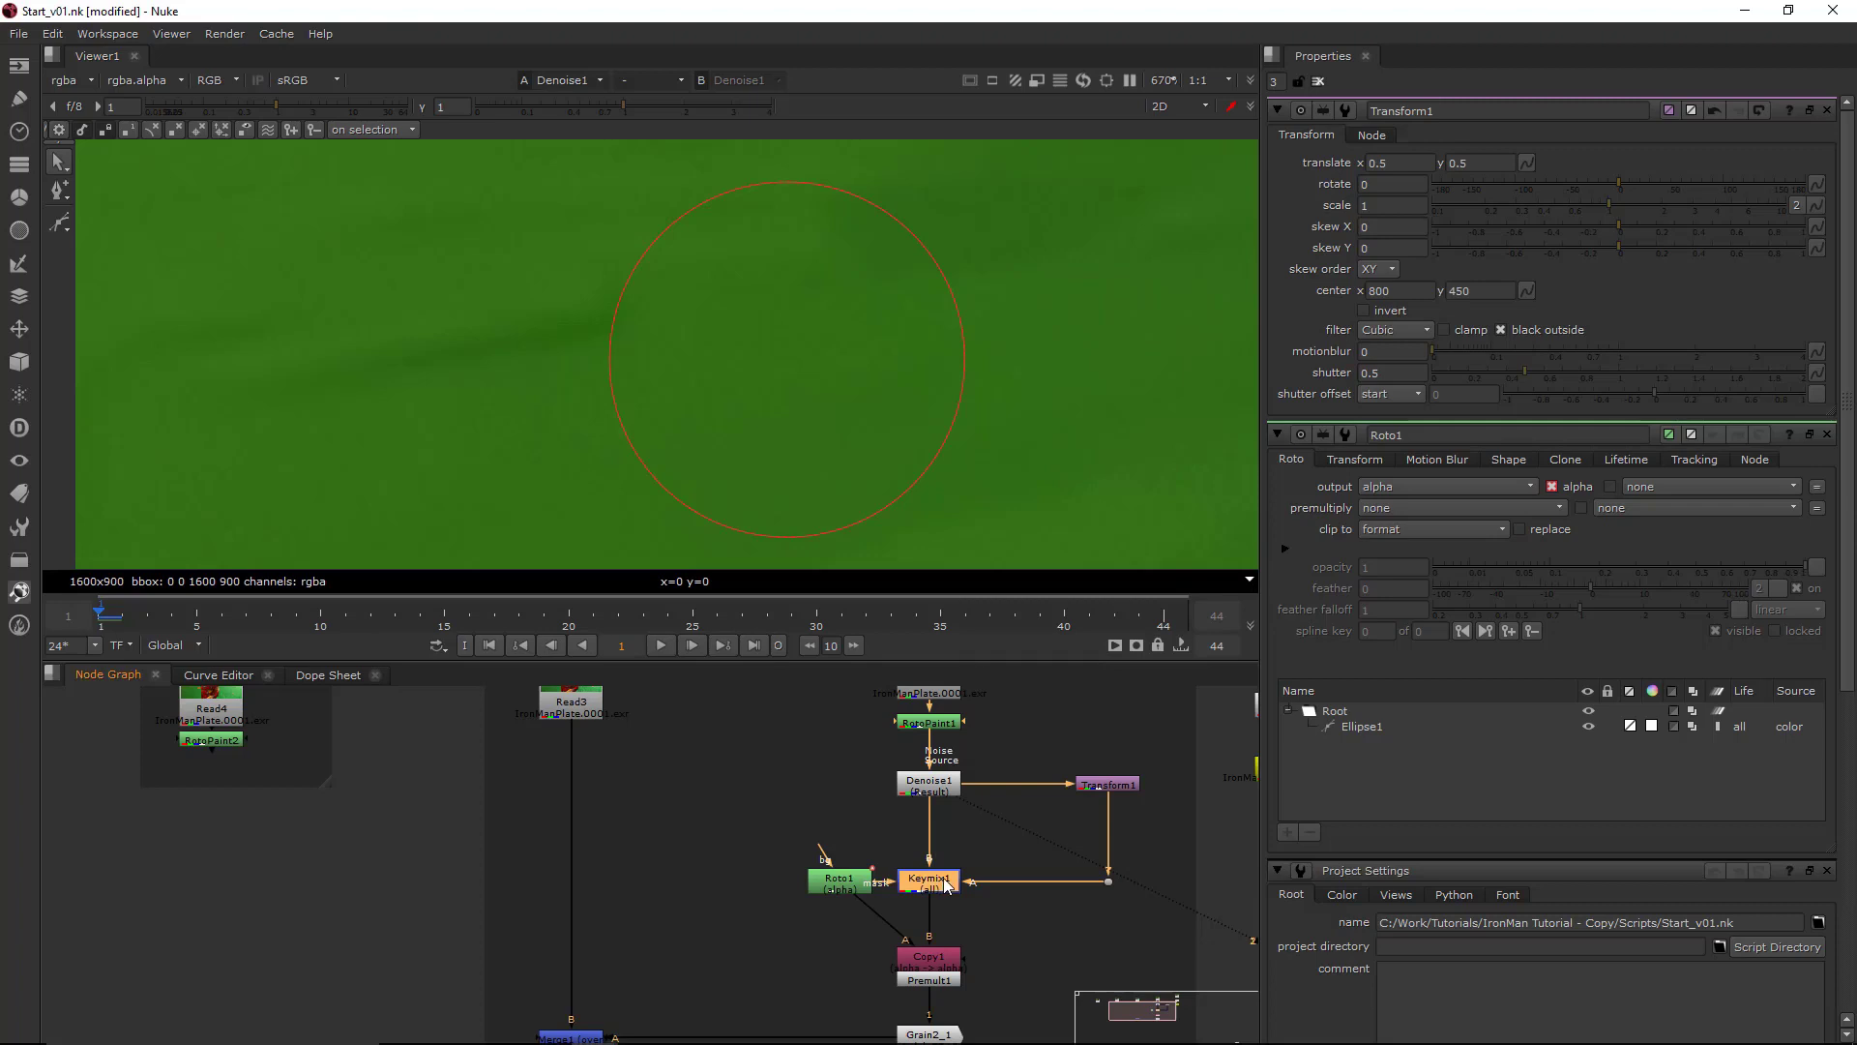
key("1")
- Point out Roto1 and Keymix1 in the tree and view the Denoise1 output again
left_click(834, 884)
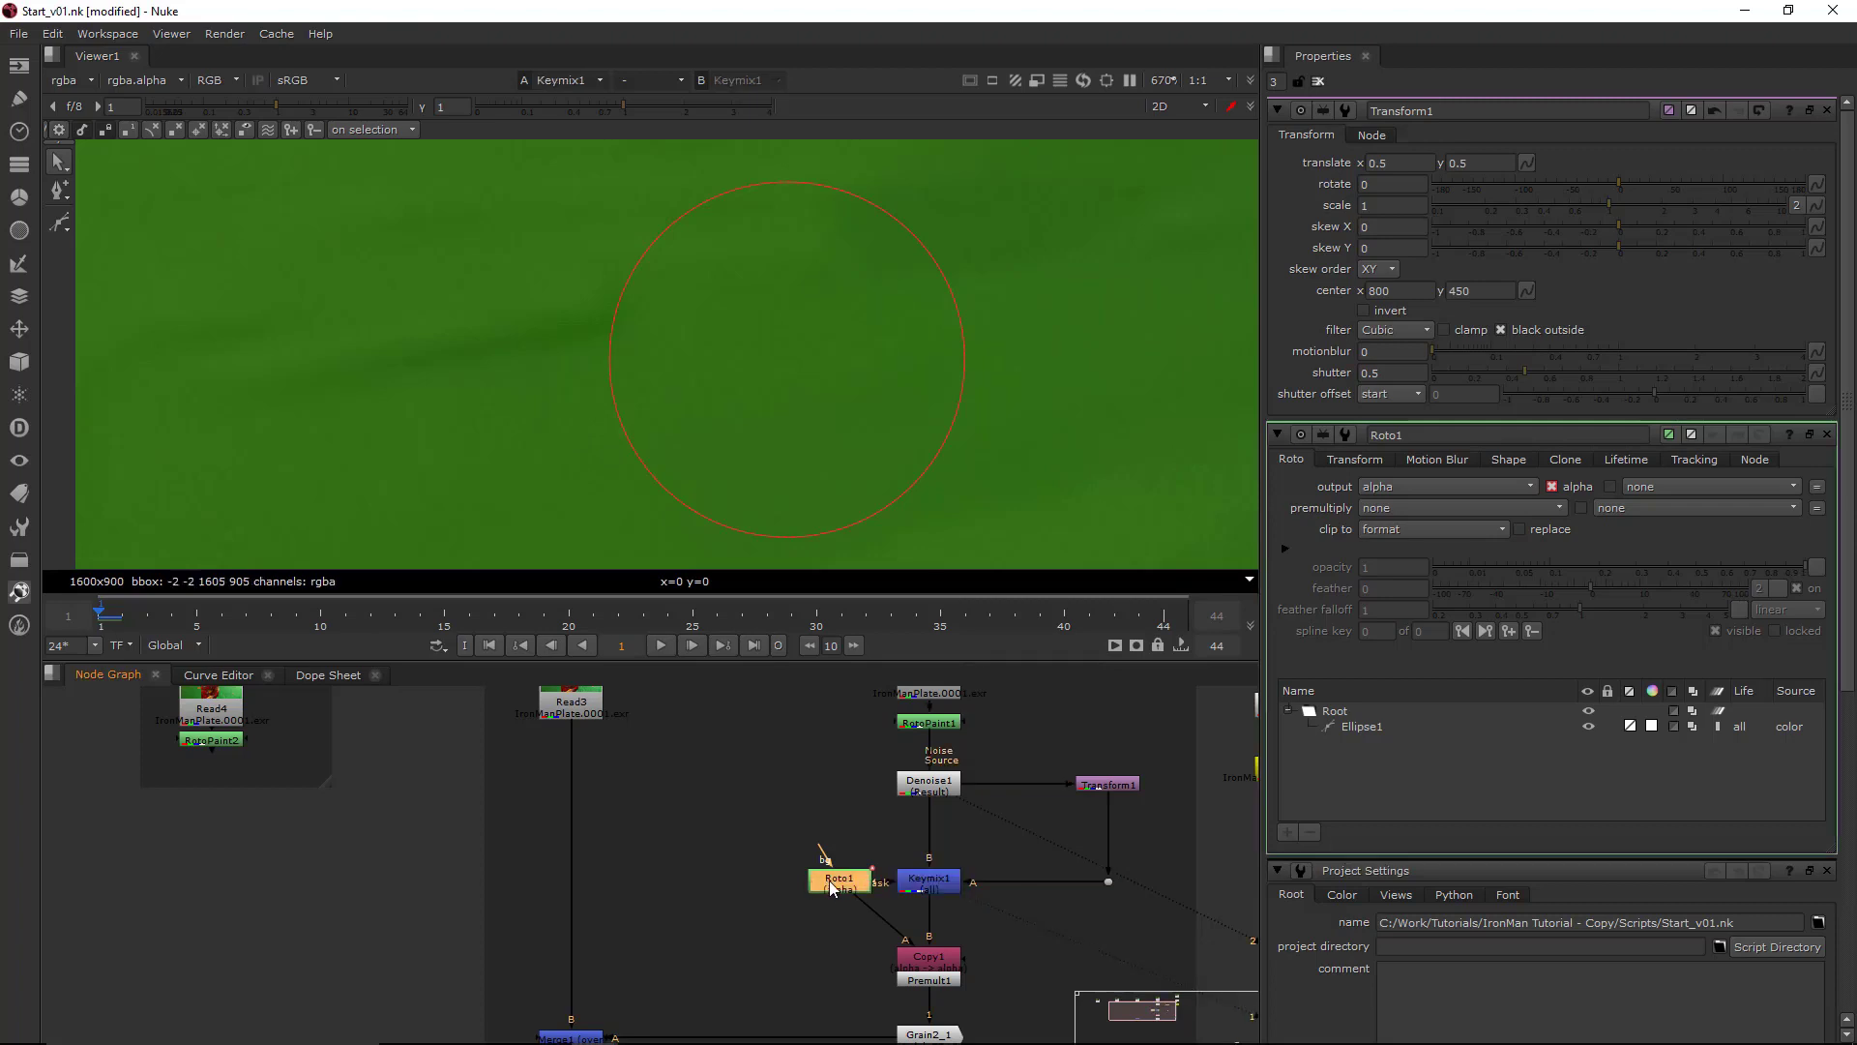
middle_click_drag(988, 870, 935, 852)
scroll(977, 878, "down", 1)
scroll(926, 878, "up", 1)
left_click(909, 823)
left_click(771, 802)
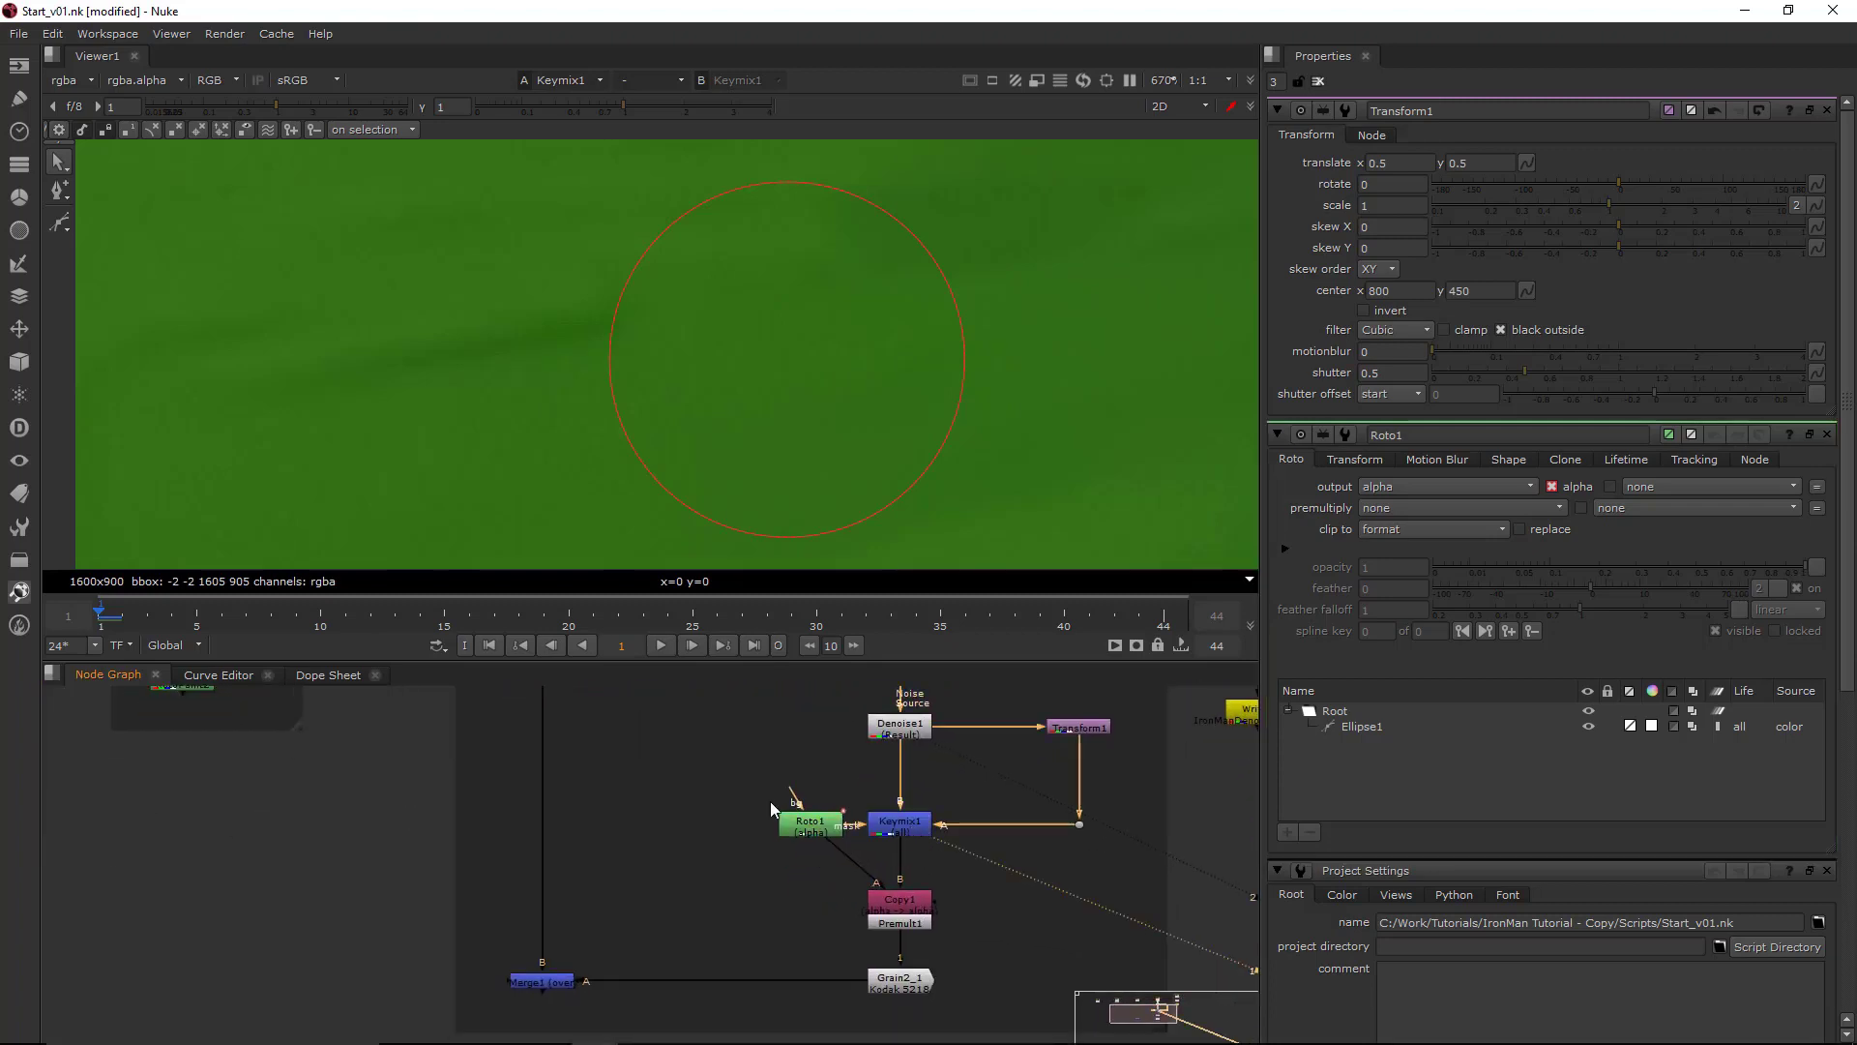
left_click(913, 733)
key("1")
left_click(911, 743)
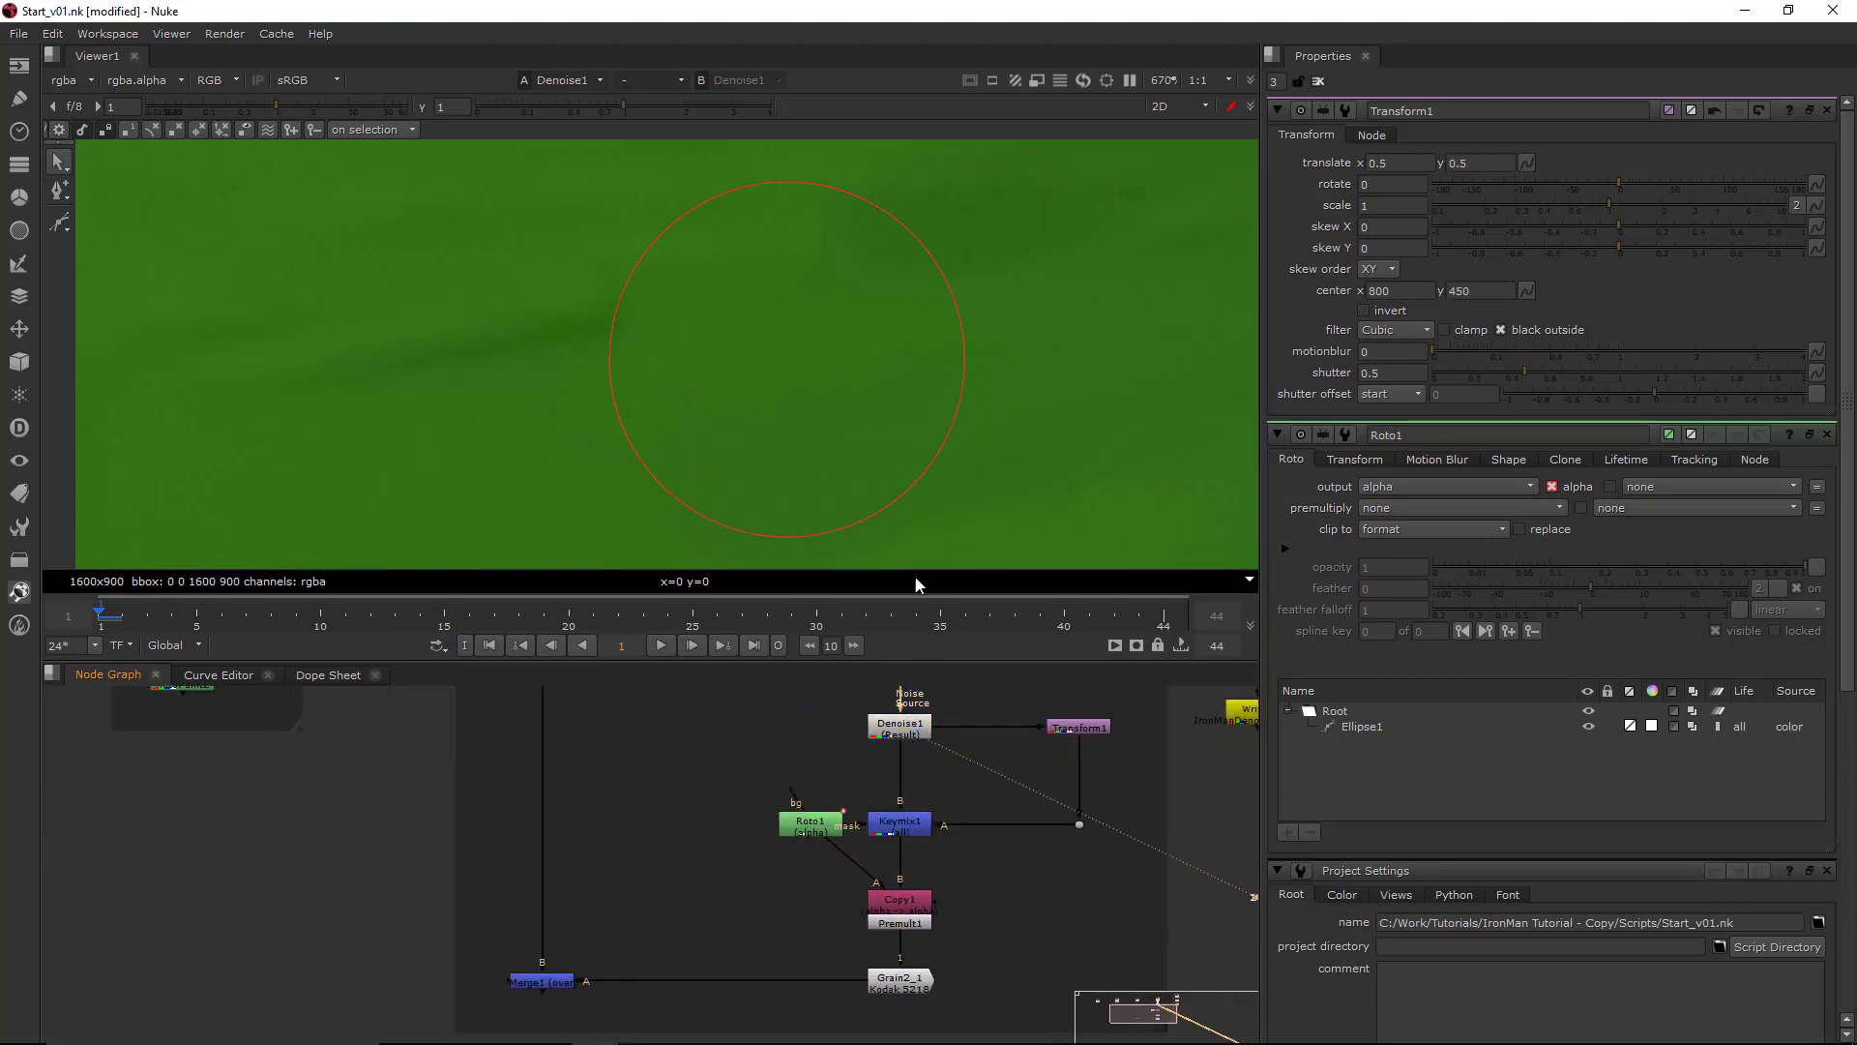
middle_click_drag(966, 825, 984, 852)
left_click(923, 855)
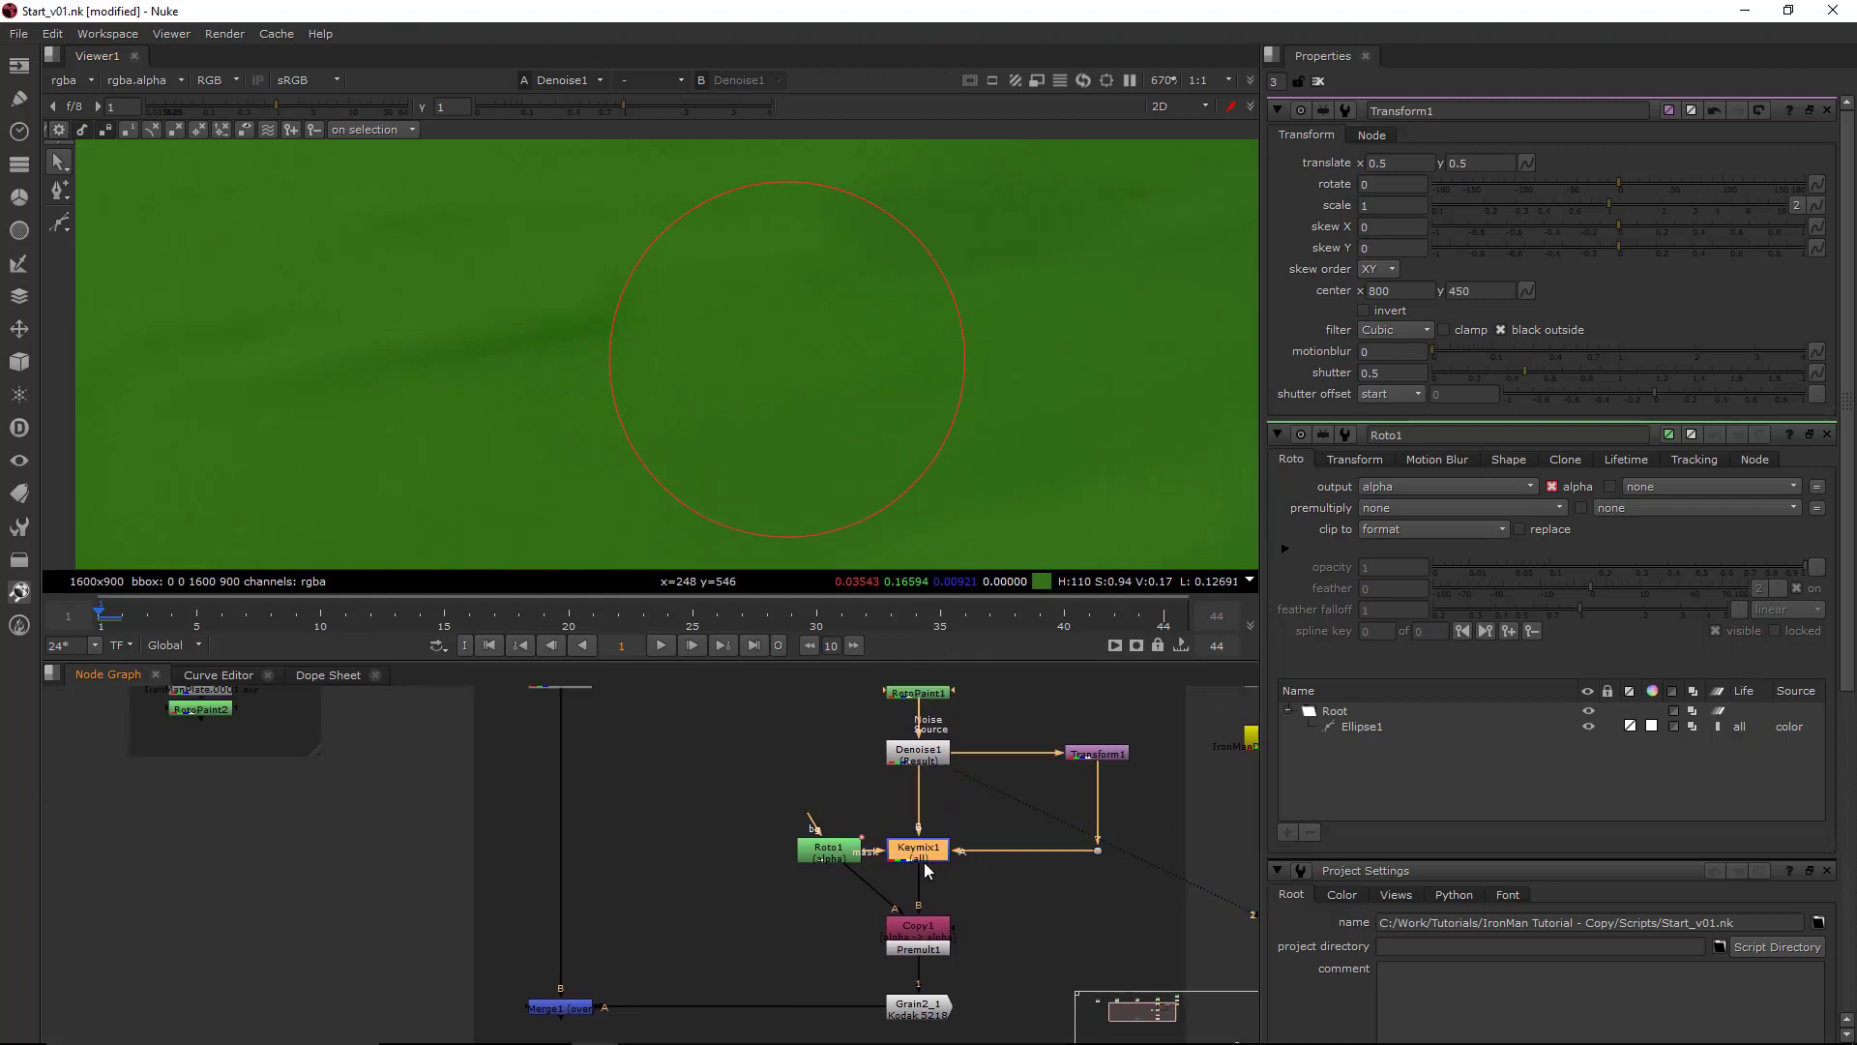
- Open the Roto1 properties and view its alpha channel, switching between alpha and colour display
double_click(829, 851)
key("1")
left_click(836, 799)
key("a")
key("a")
key("a")
key("a")
key("a")
key("a")
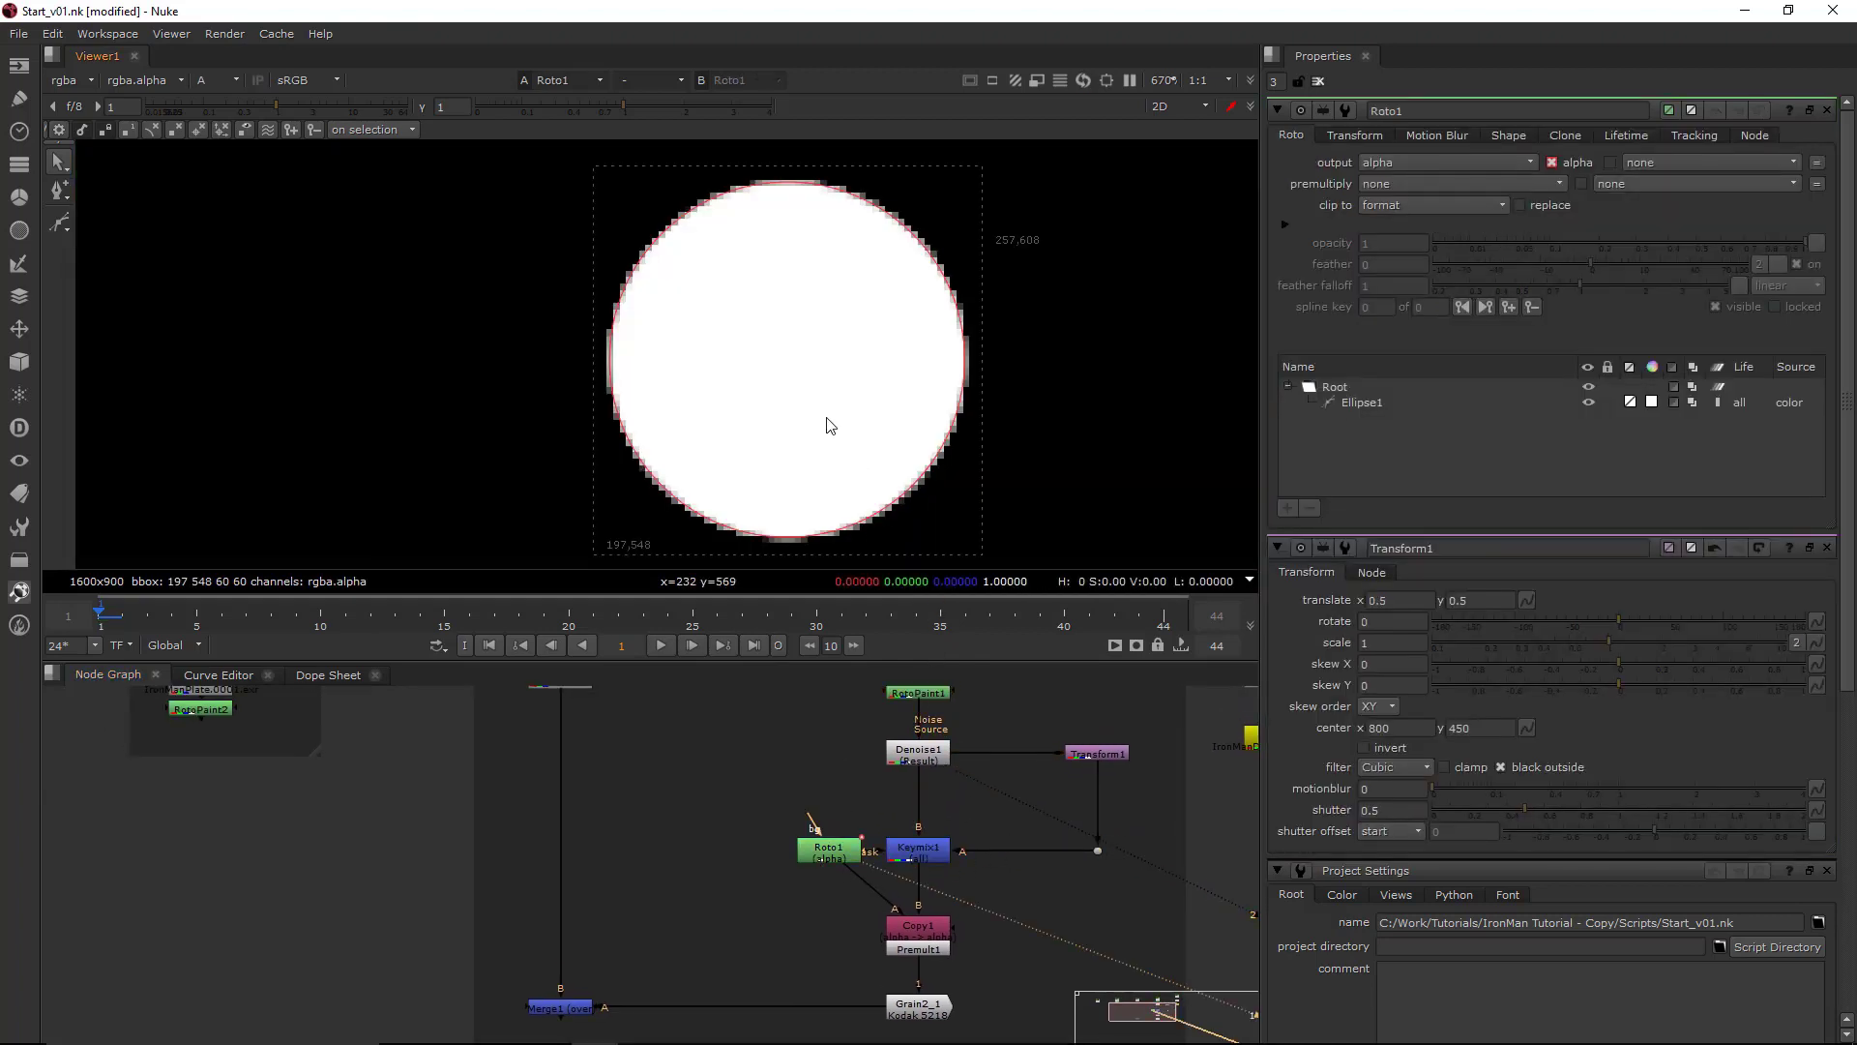
- View the patch outputs from Copy1 and Premult1 through Grain2_1 to the final Merge1
left_click(918, 949)
key("1")
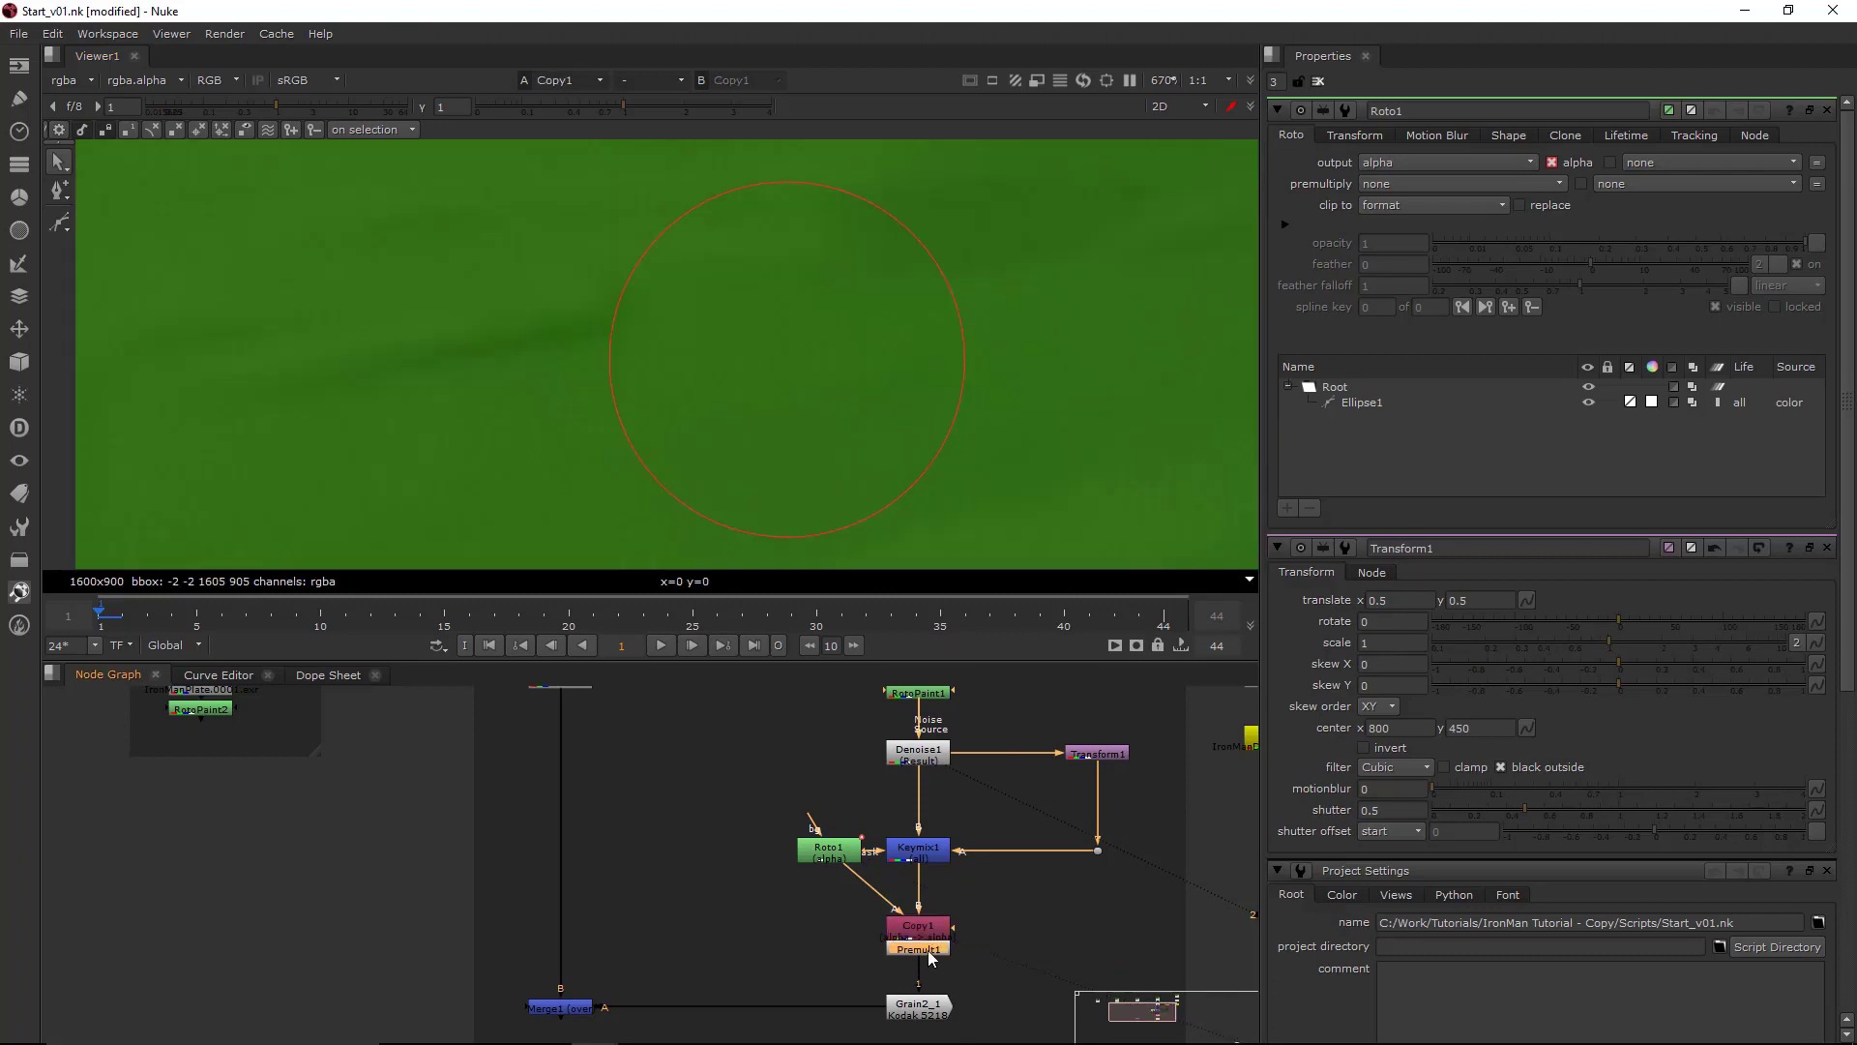
left_click(917, 1010)
key("1")
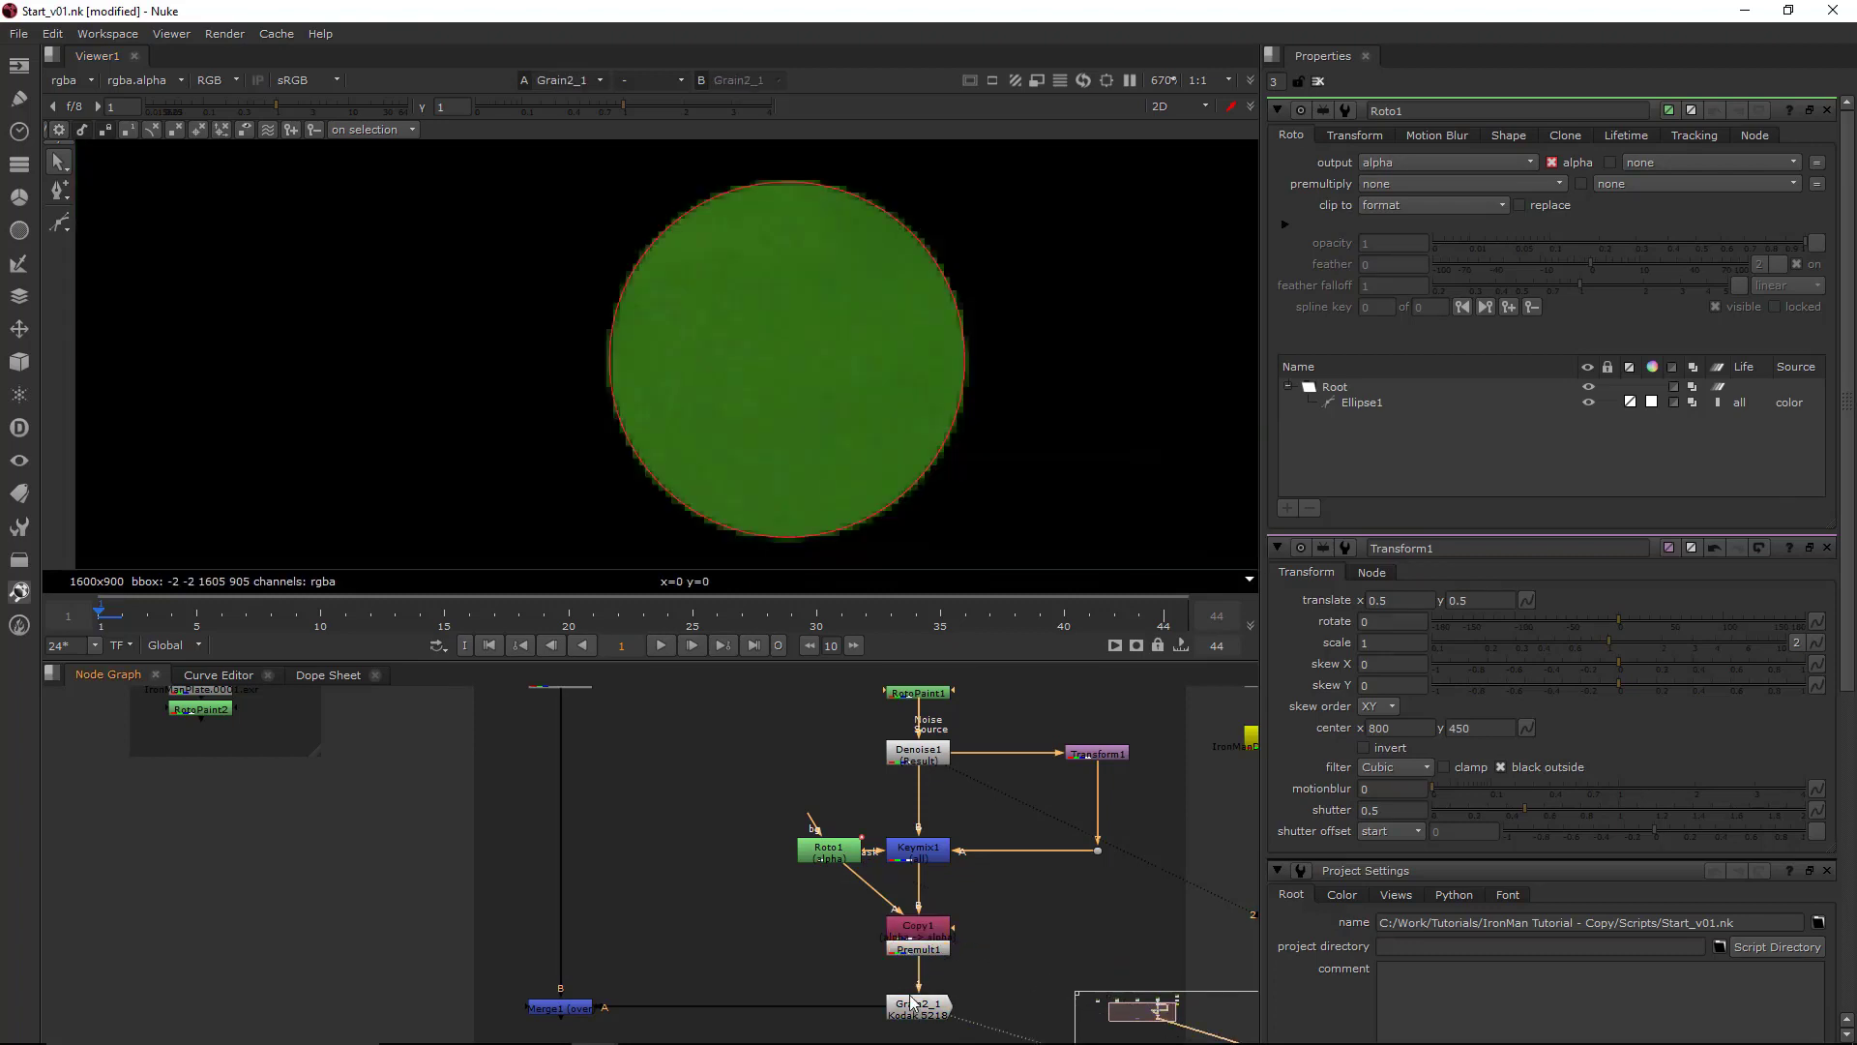
left_click_drag(465, 906, 624, 1019)
key("1")
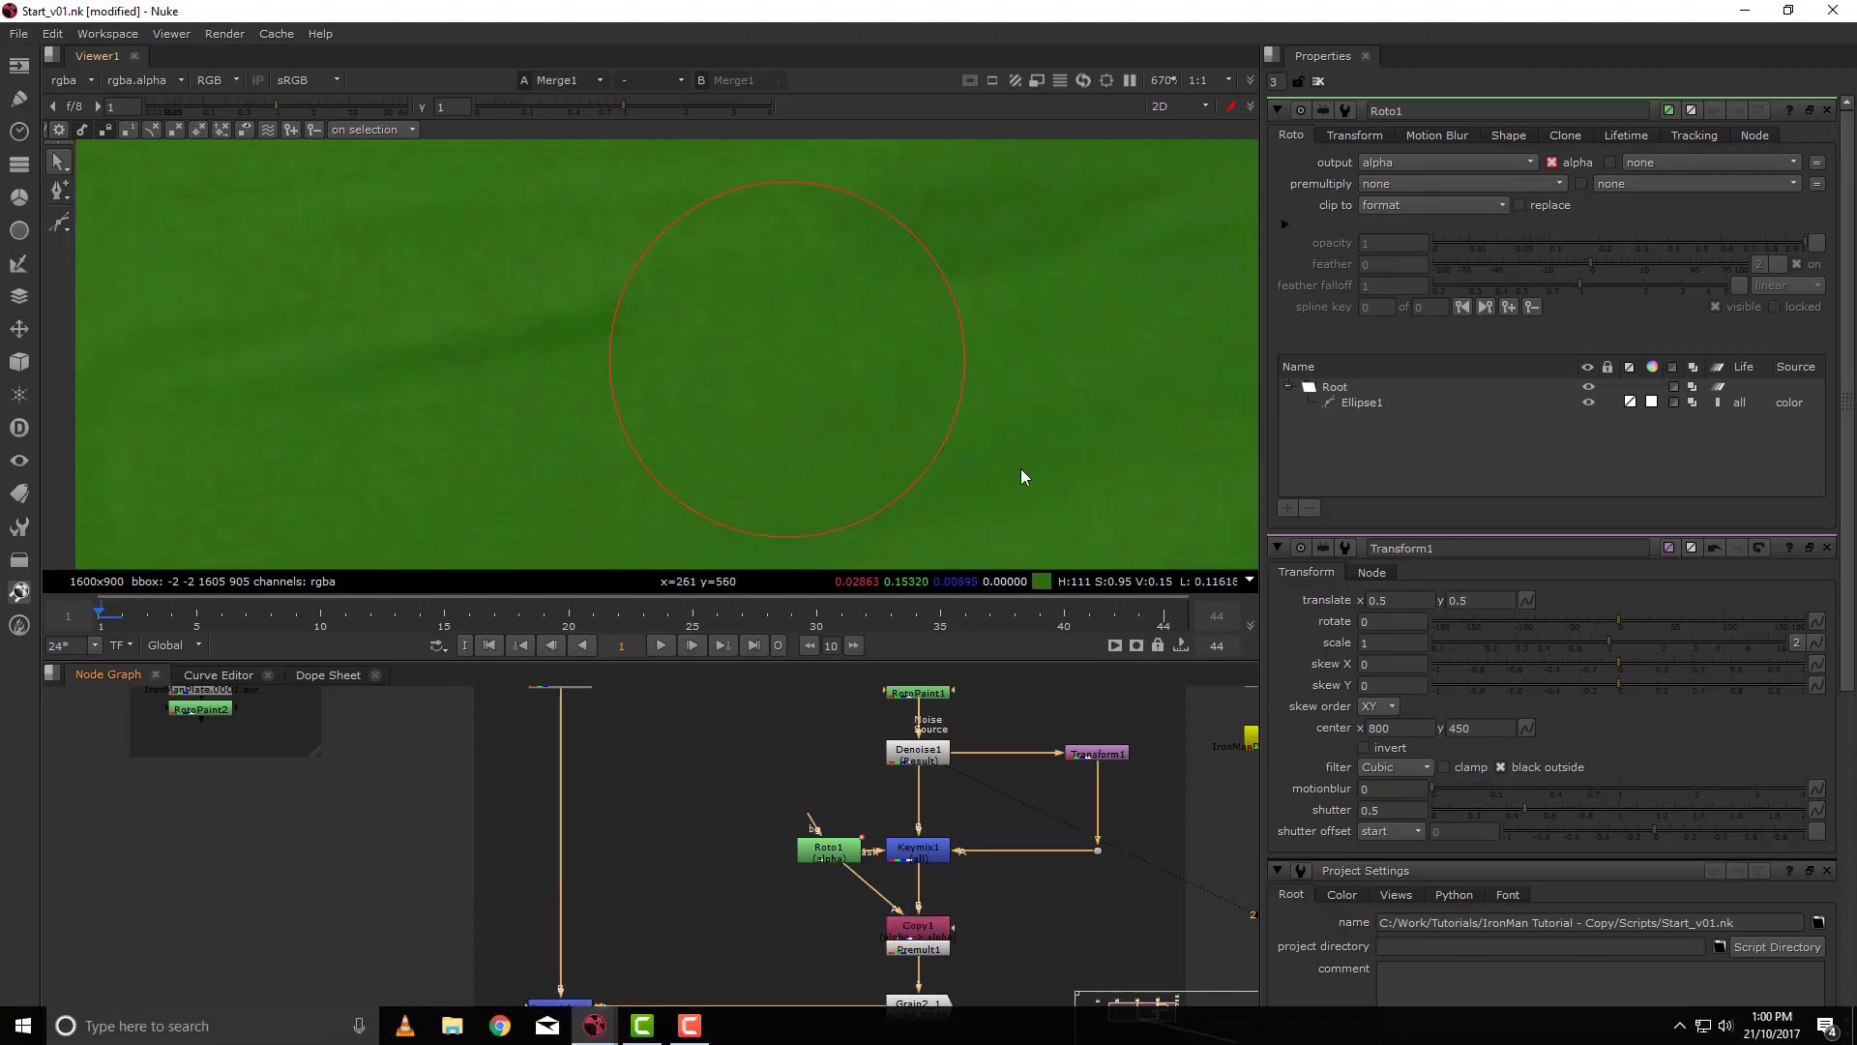
- Compare the Merge1 result with the Read3 plate with the viewer overlay turned off
scroll(731, 782, "down", 2)
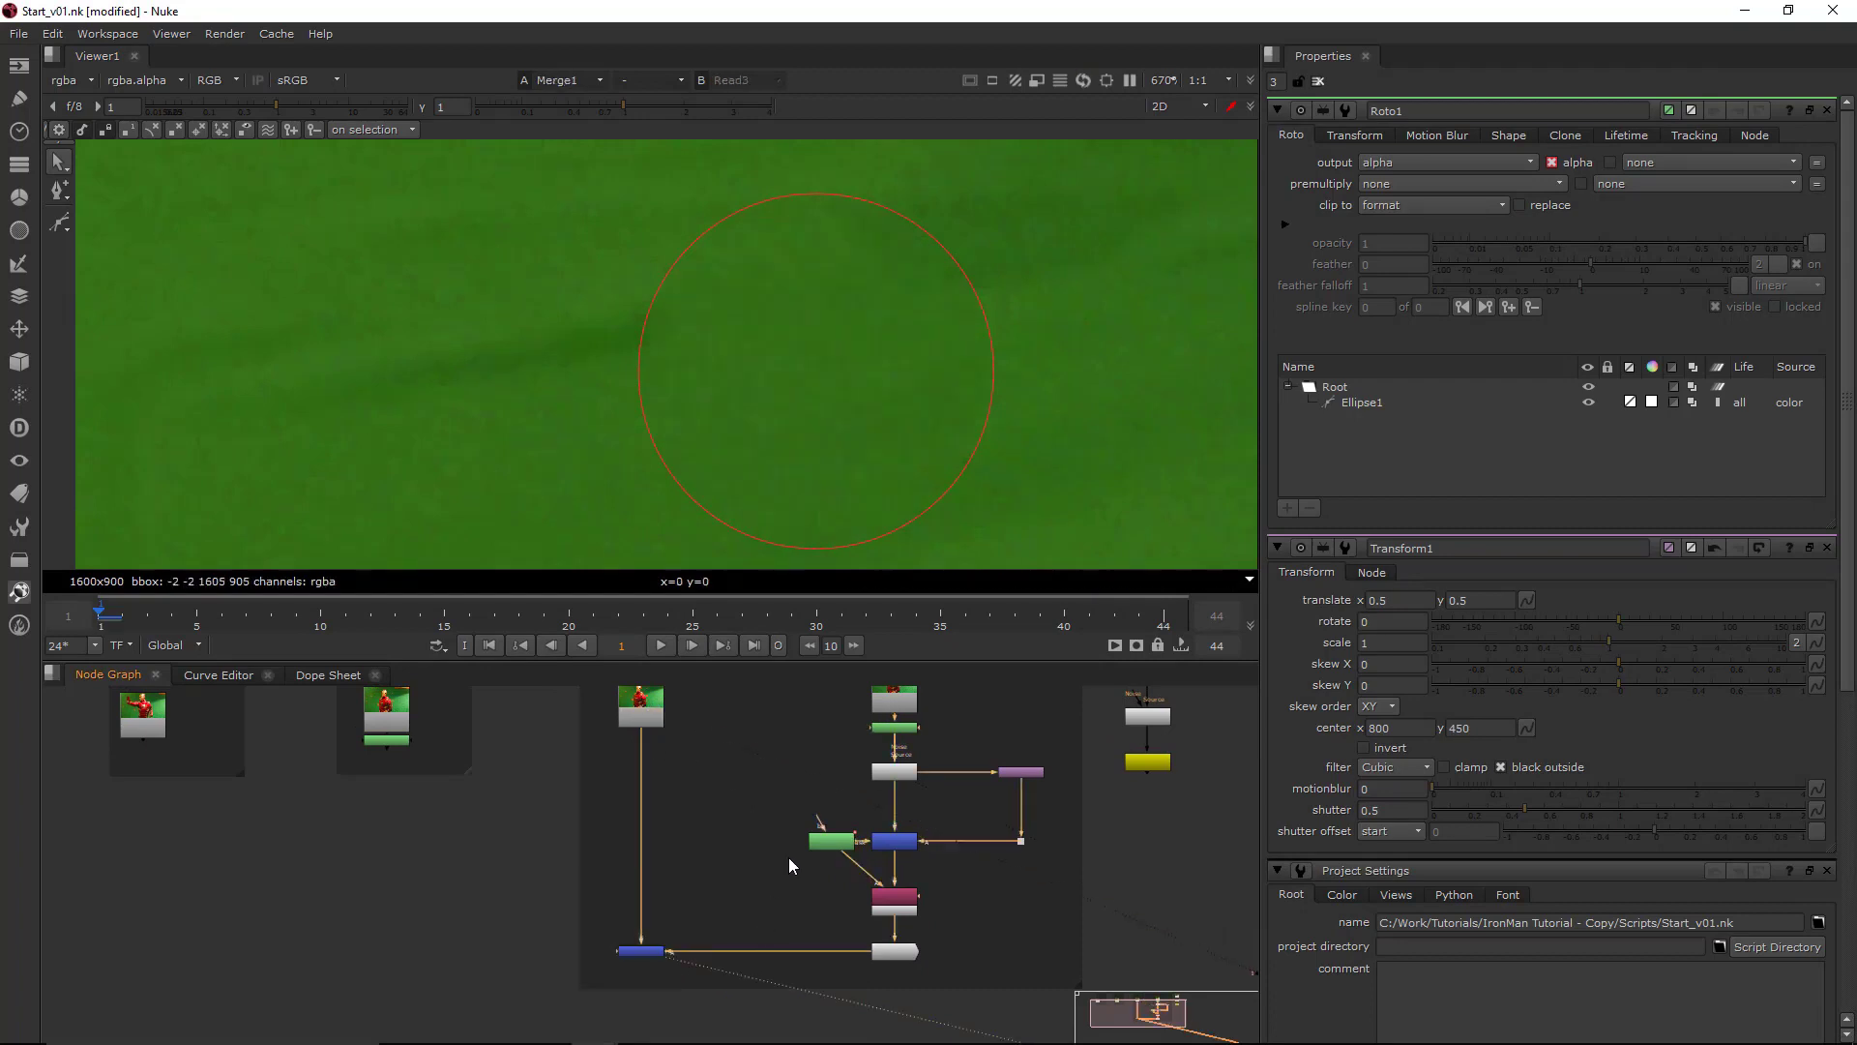
key("2")
key("1")
key("o")
key("2")
key("1")
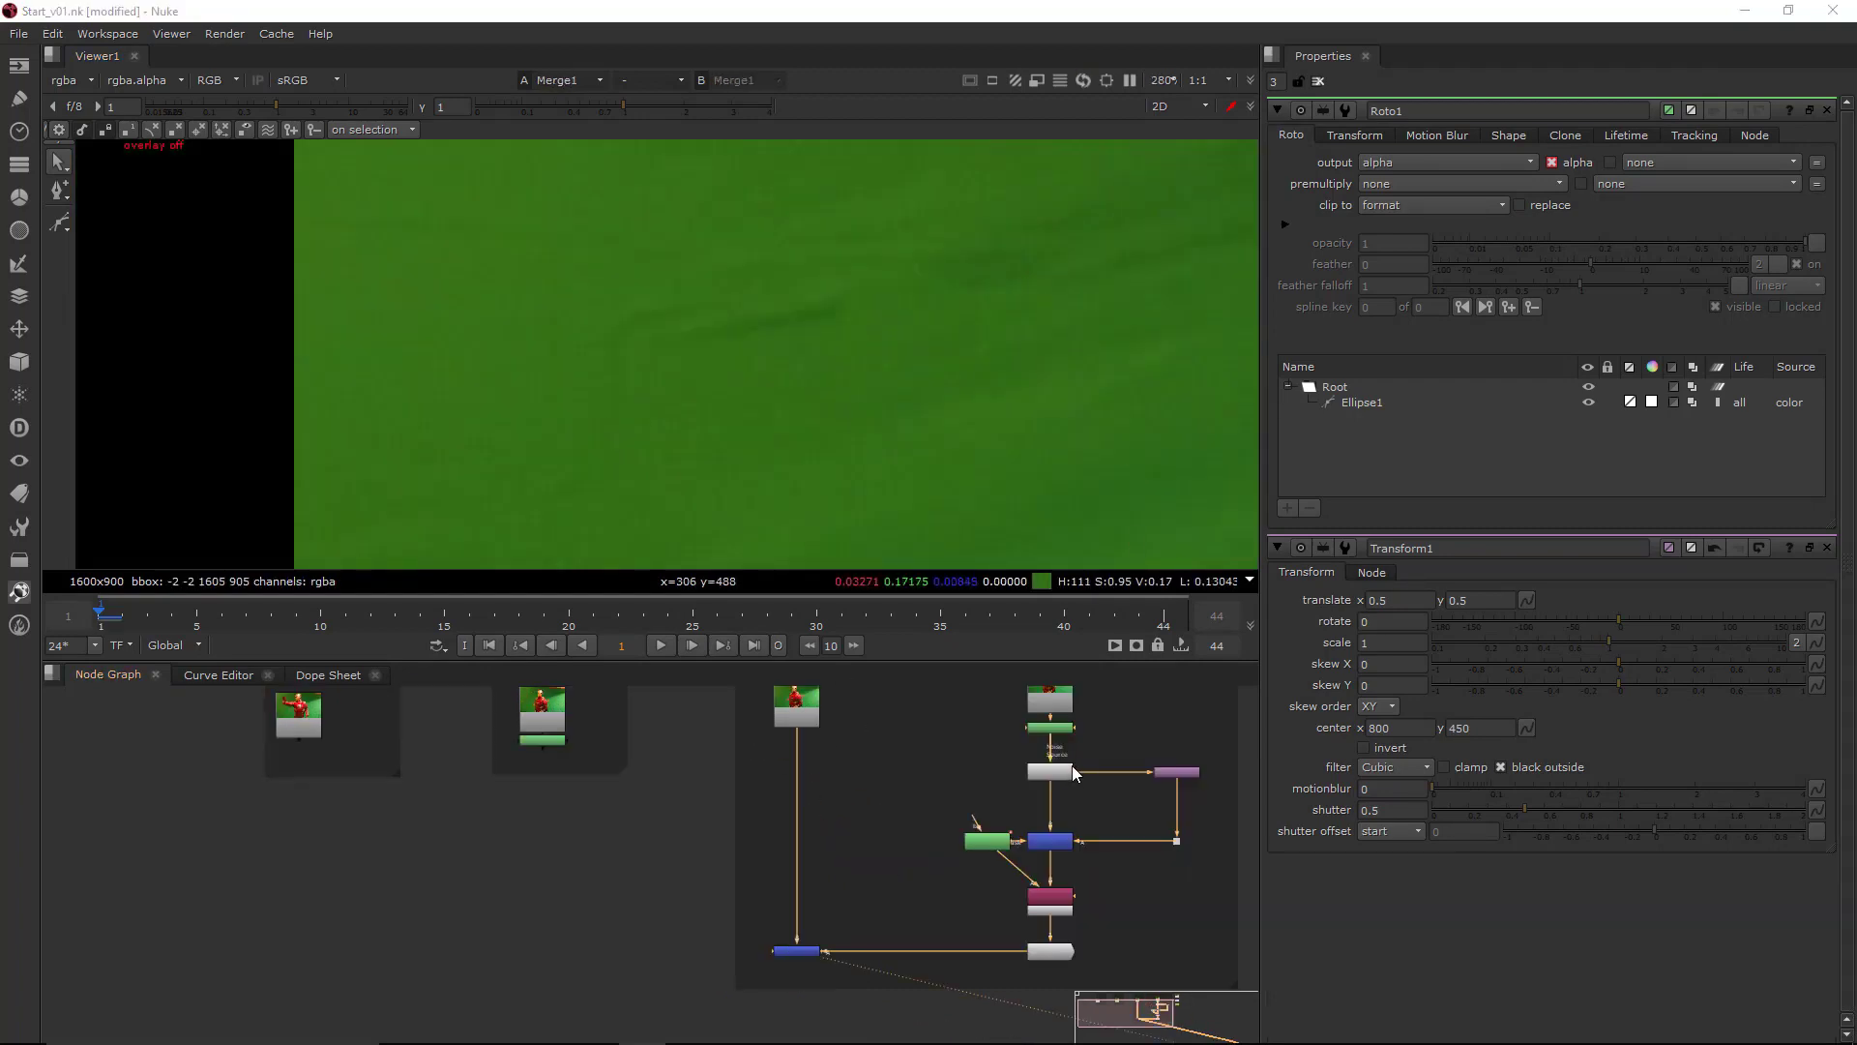
- View the Read1 plate and its Denoise2 output with most of the frame in view
scroll(1071, 764, "down", 2)
middle_click_drag(1072, 764, 922, 727)
scroll(1066, 742, "up", 3)
left_click(923, 727)
key("1")
scroll(1084, 340, "down", 5)
middle_click_drag(1215, 360, 629, 331)
scroll(760, 362, "down", 5)
middle_click_drag(760, 363, 751, 340)
left_click(901, 814)
key("1")
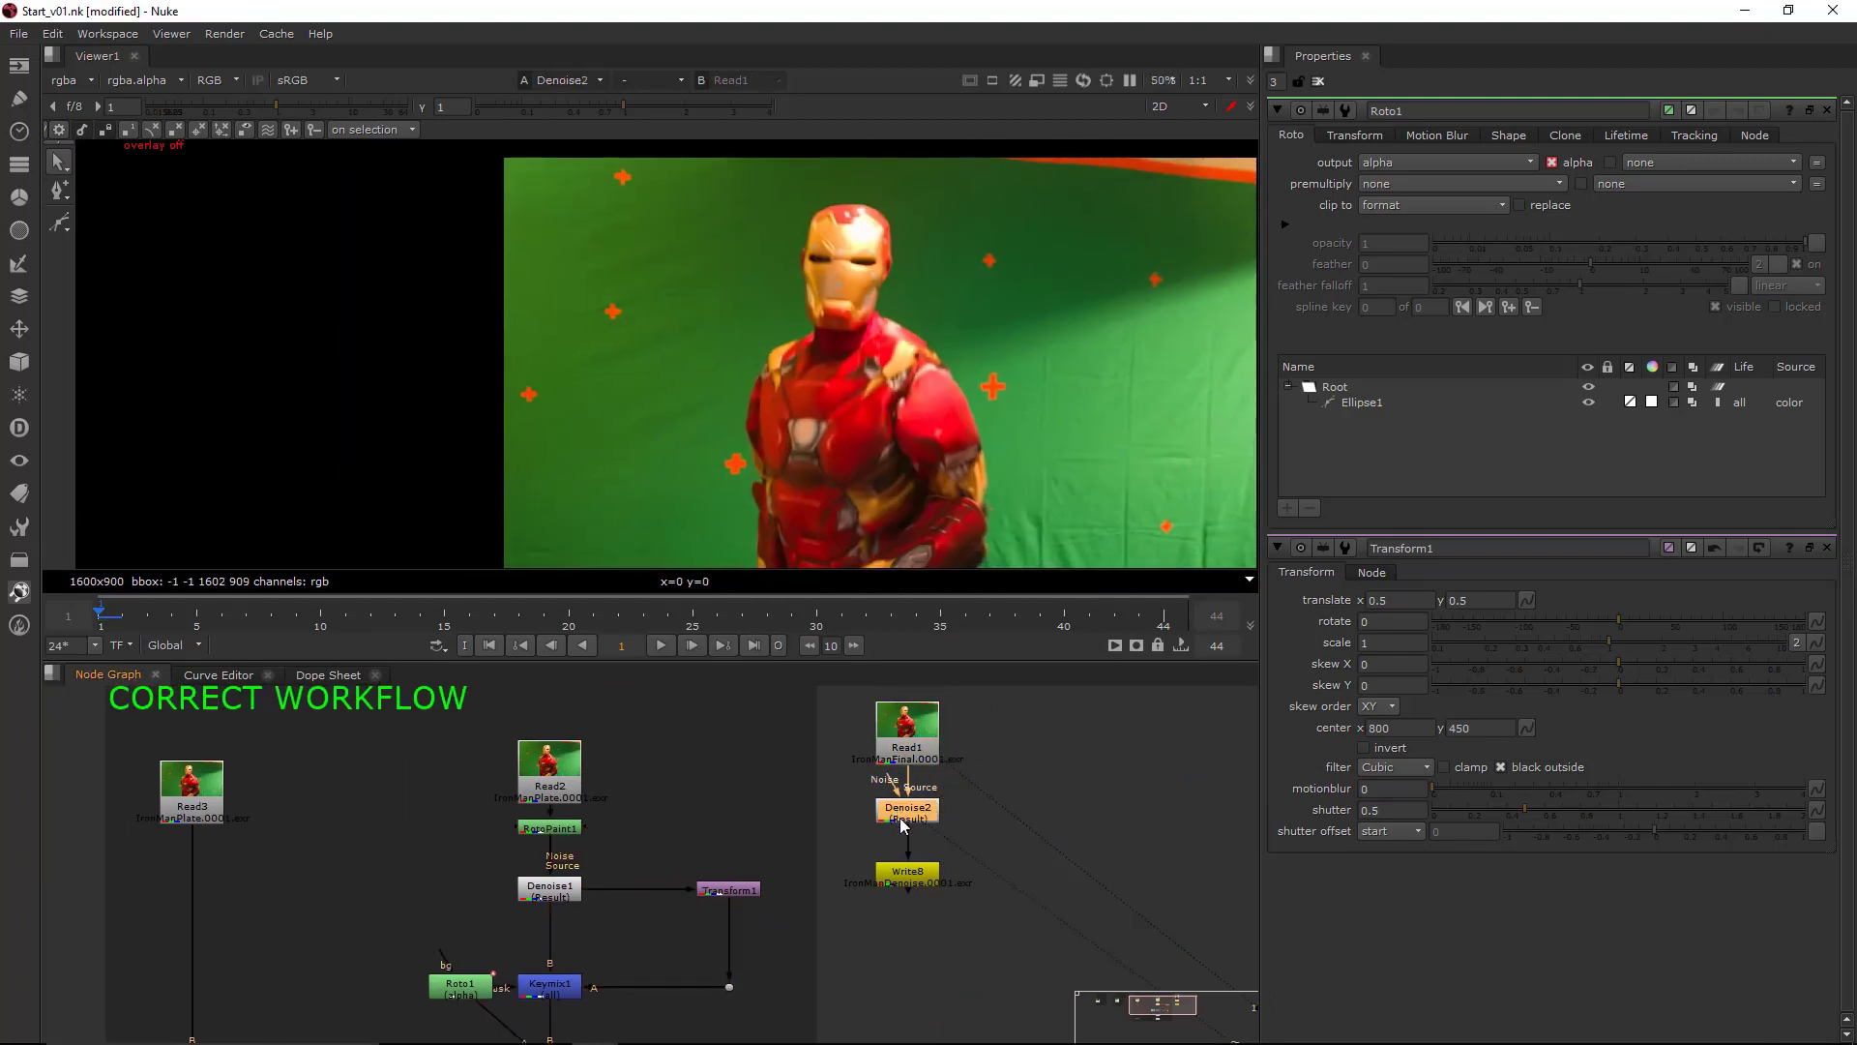
- Open the Denoise2 properties on their own and turn the viewer overlay back on
double_click(900, 814)
mouse_move(1118, 427)
middle_mouse_down()
mouse_move(1087, 346)
mouse_move(1037, 468)
mouse_move(1122, 458)
middle_mouse_up()
key("o")
left_click(1827, 677)
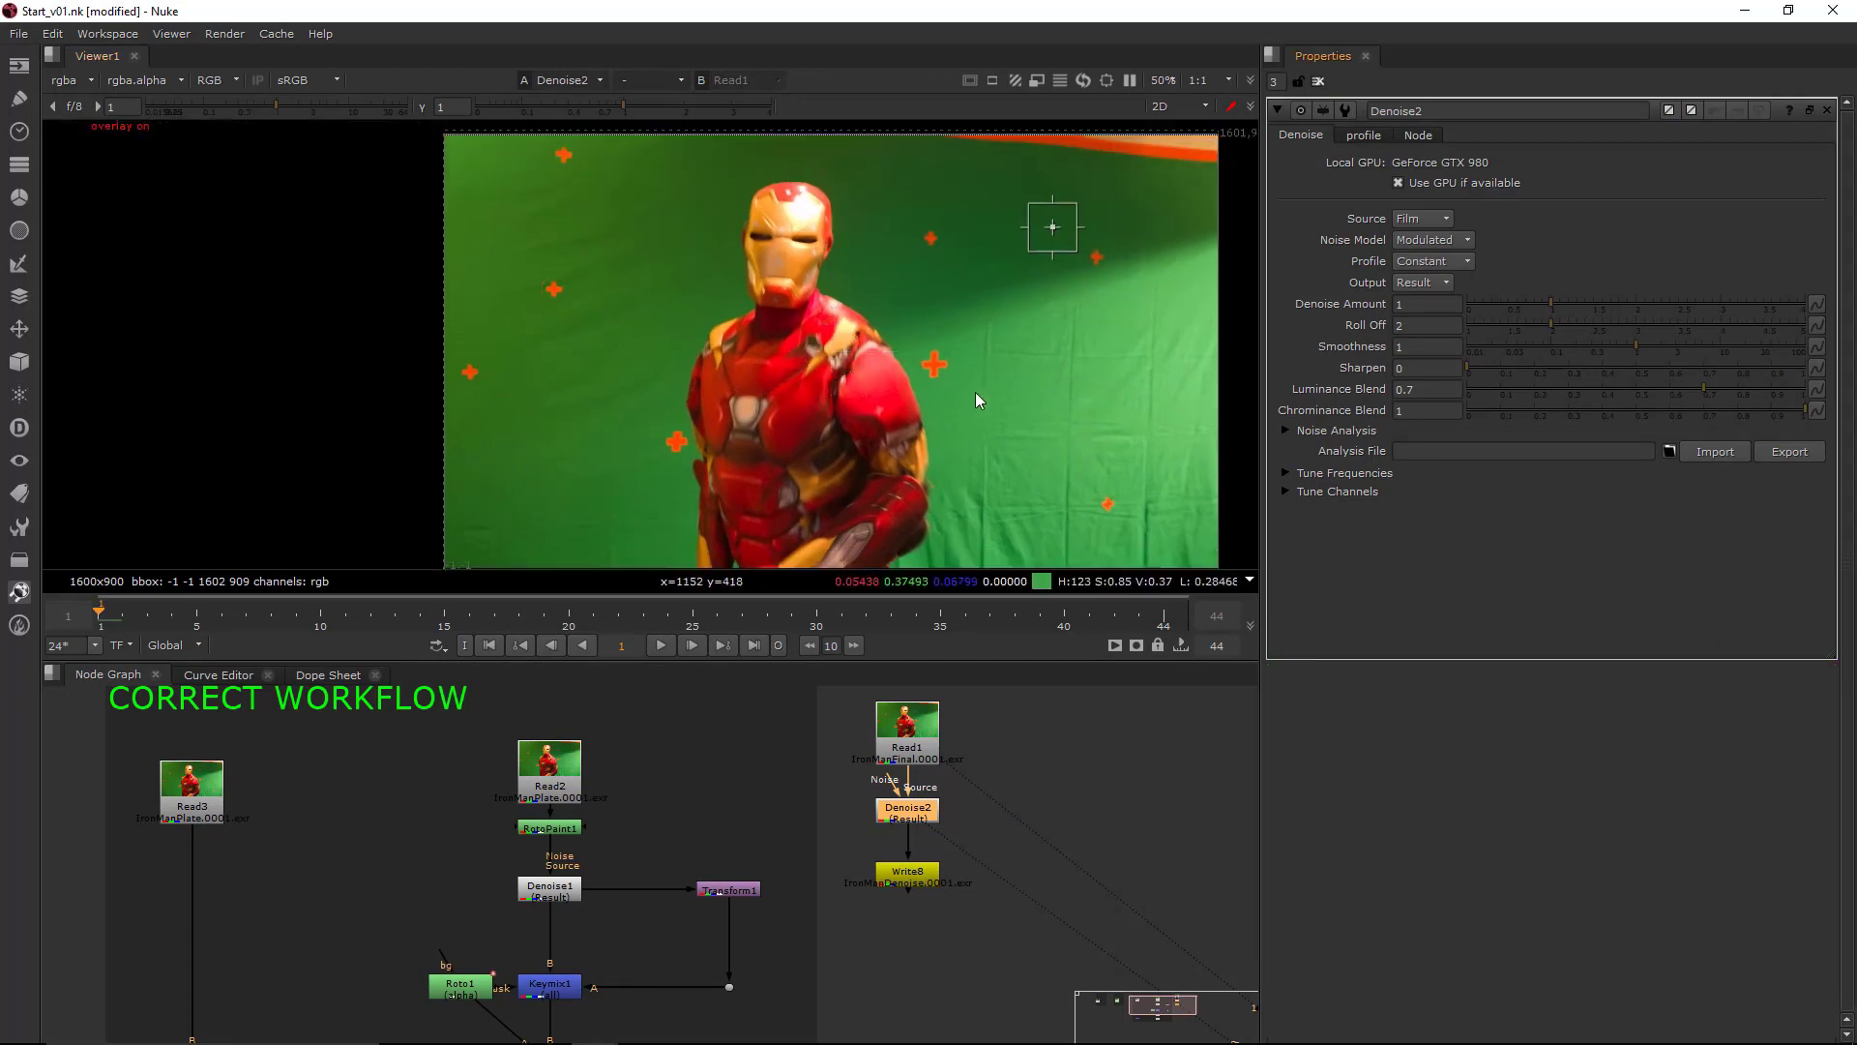
- Enlarge the Denoise2 noise sample region over the dark green area beside Iron Man's head
middle_click_drag(1071, 396, 993, 548)
scroll(981, 464, "up", 3)
scroll(996, 443, "down", 2)
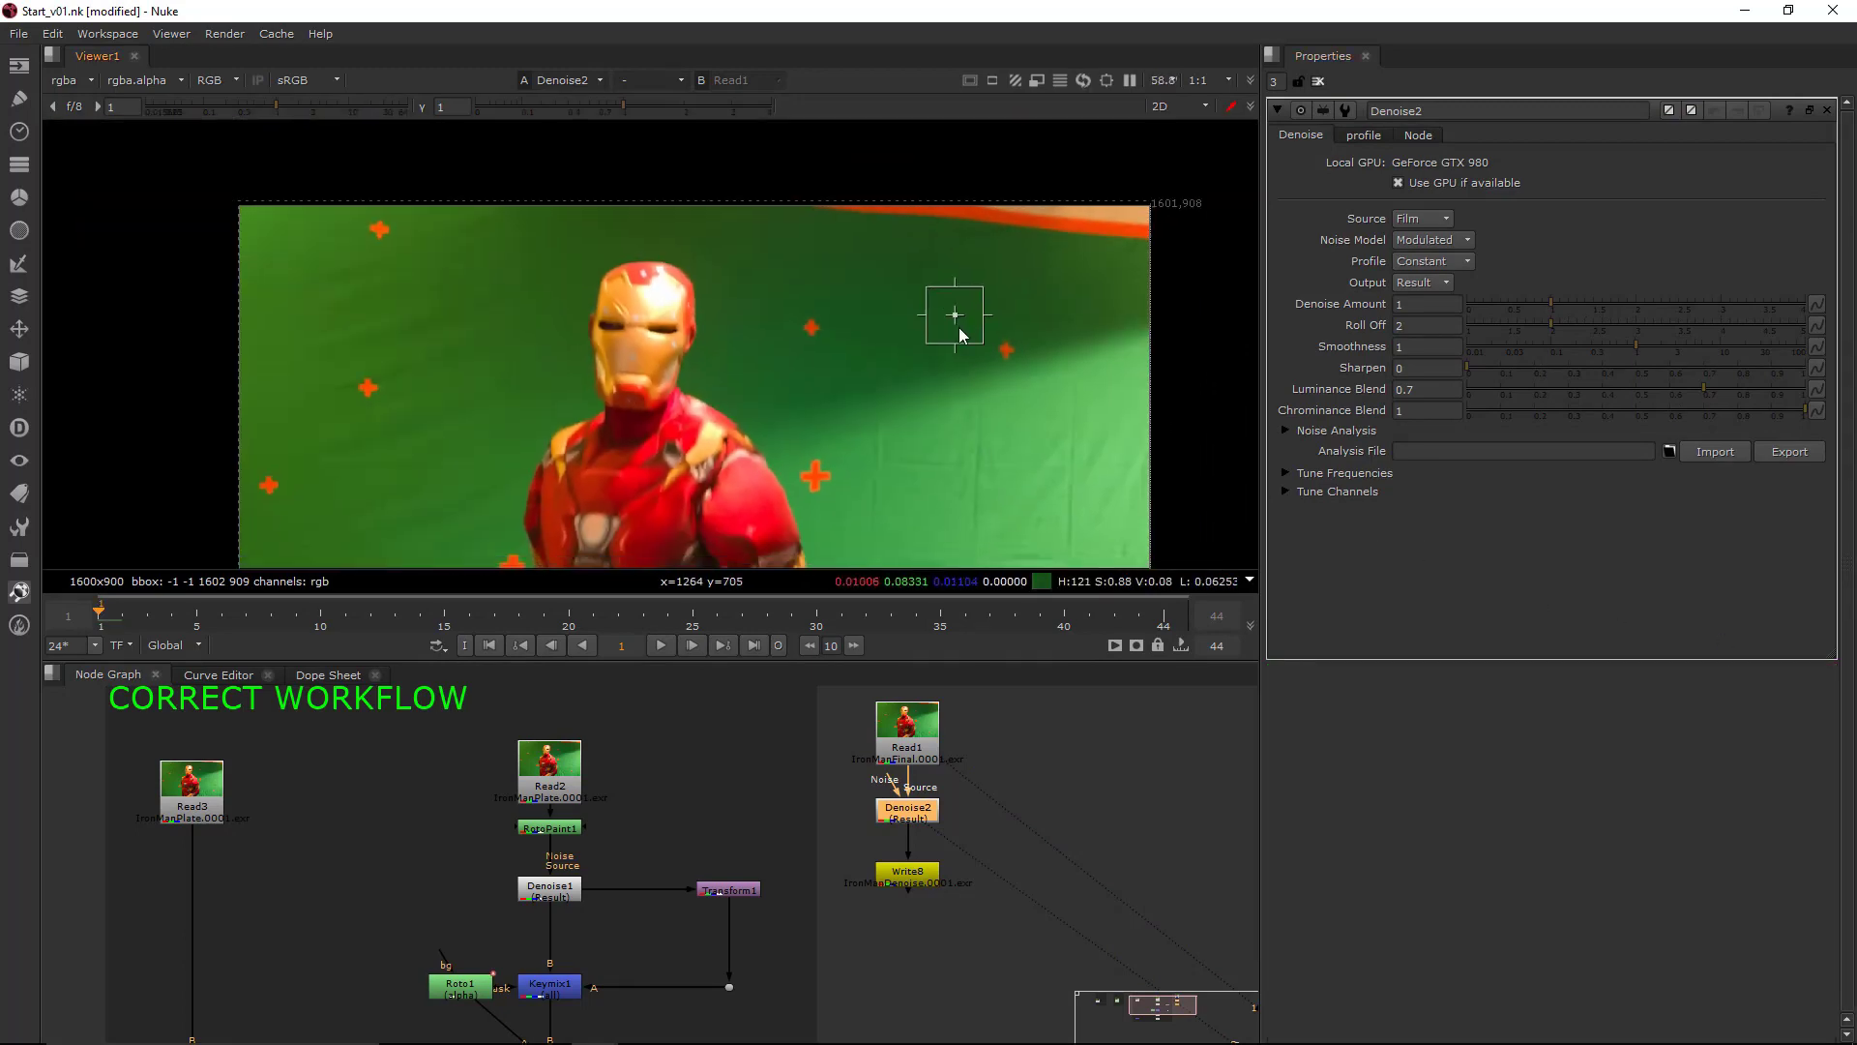
left_click_drag(953, 317, 1145, 361)
scroll(958, 308, "up", 4)
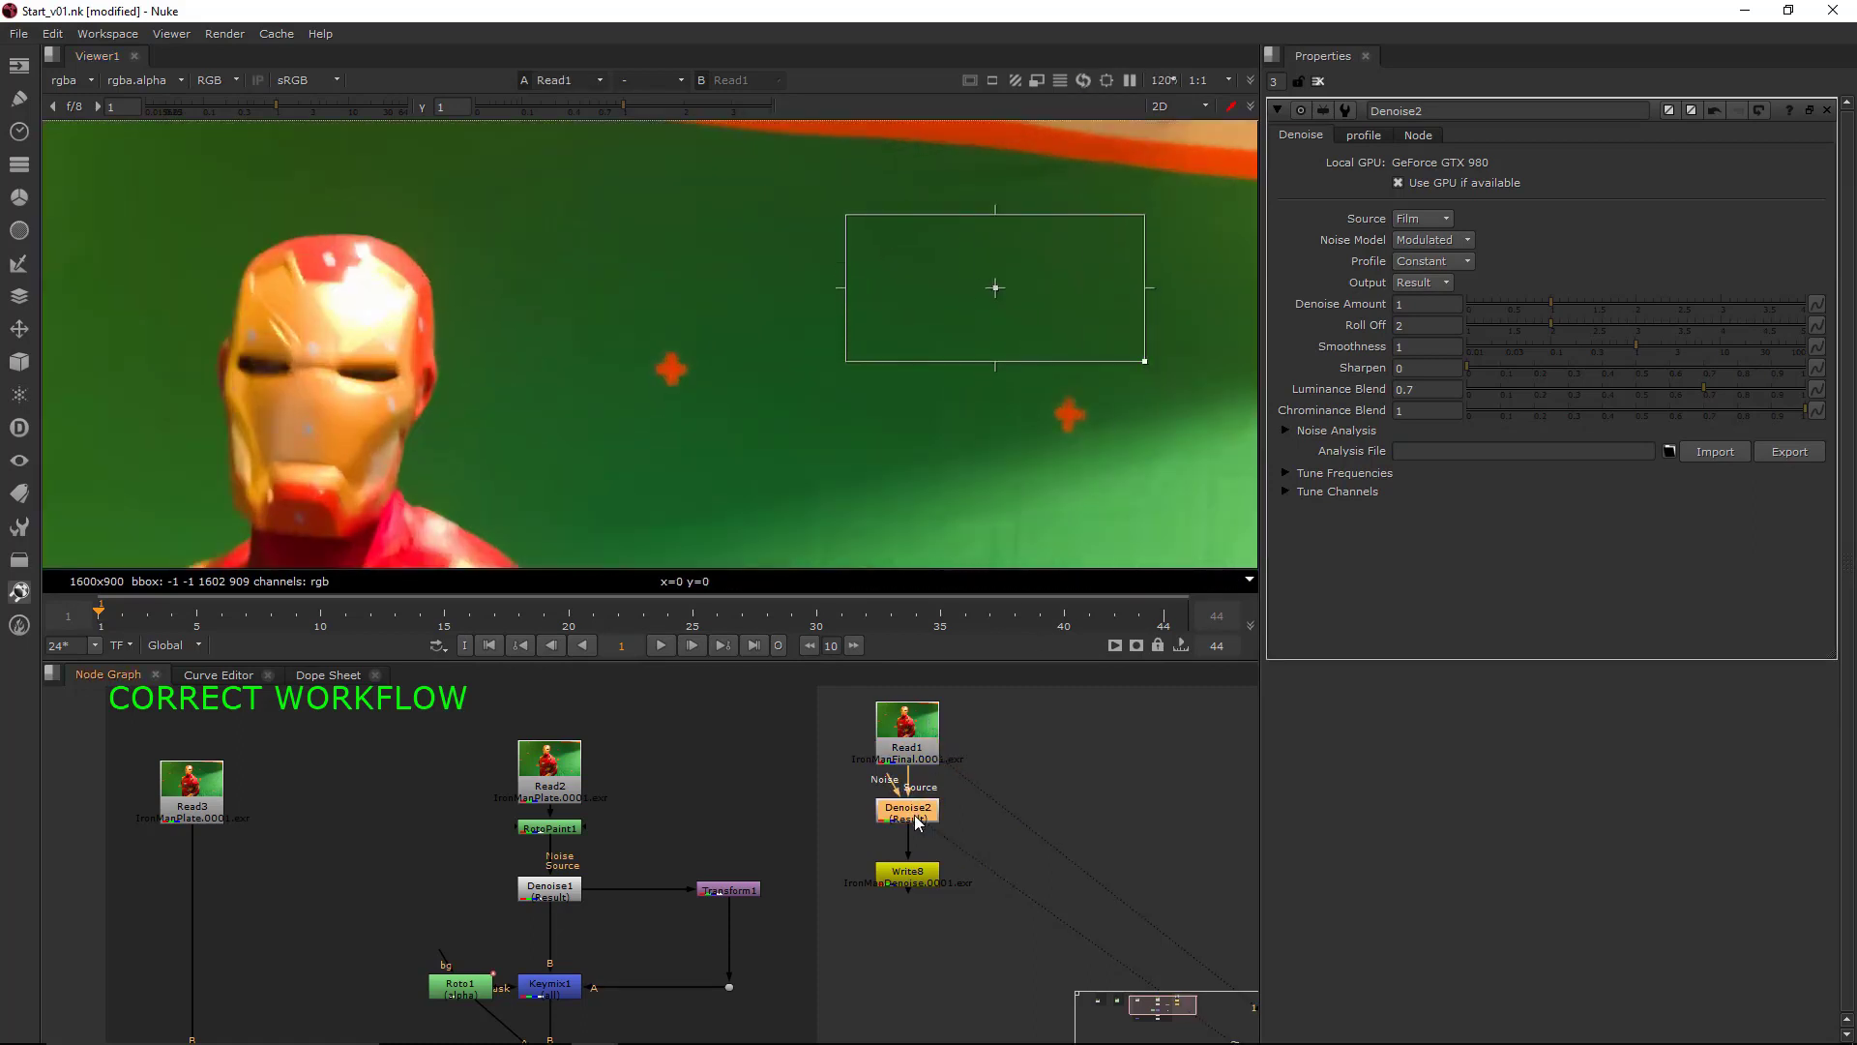
- Compare the Read1 plate with the Denoise2 output around the noise sample region, both close up and across the whole frame
scroll(1035, 302, "up", 2)
scroll(1035, 302, "up", 5)
middle_click_drag(943, 346, 814, 422)
scroll(828, 406, "down", 2)
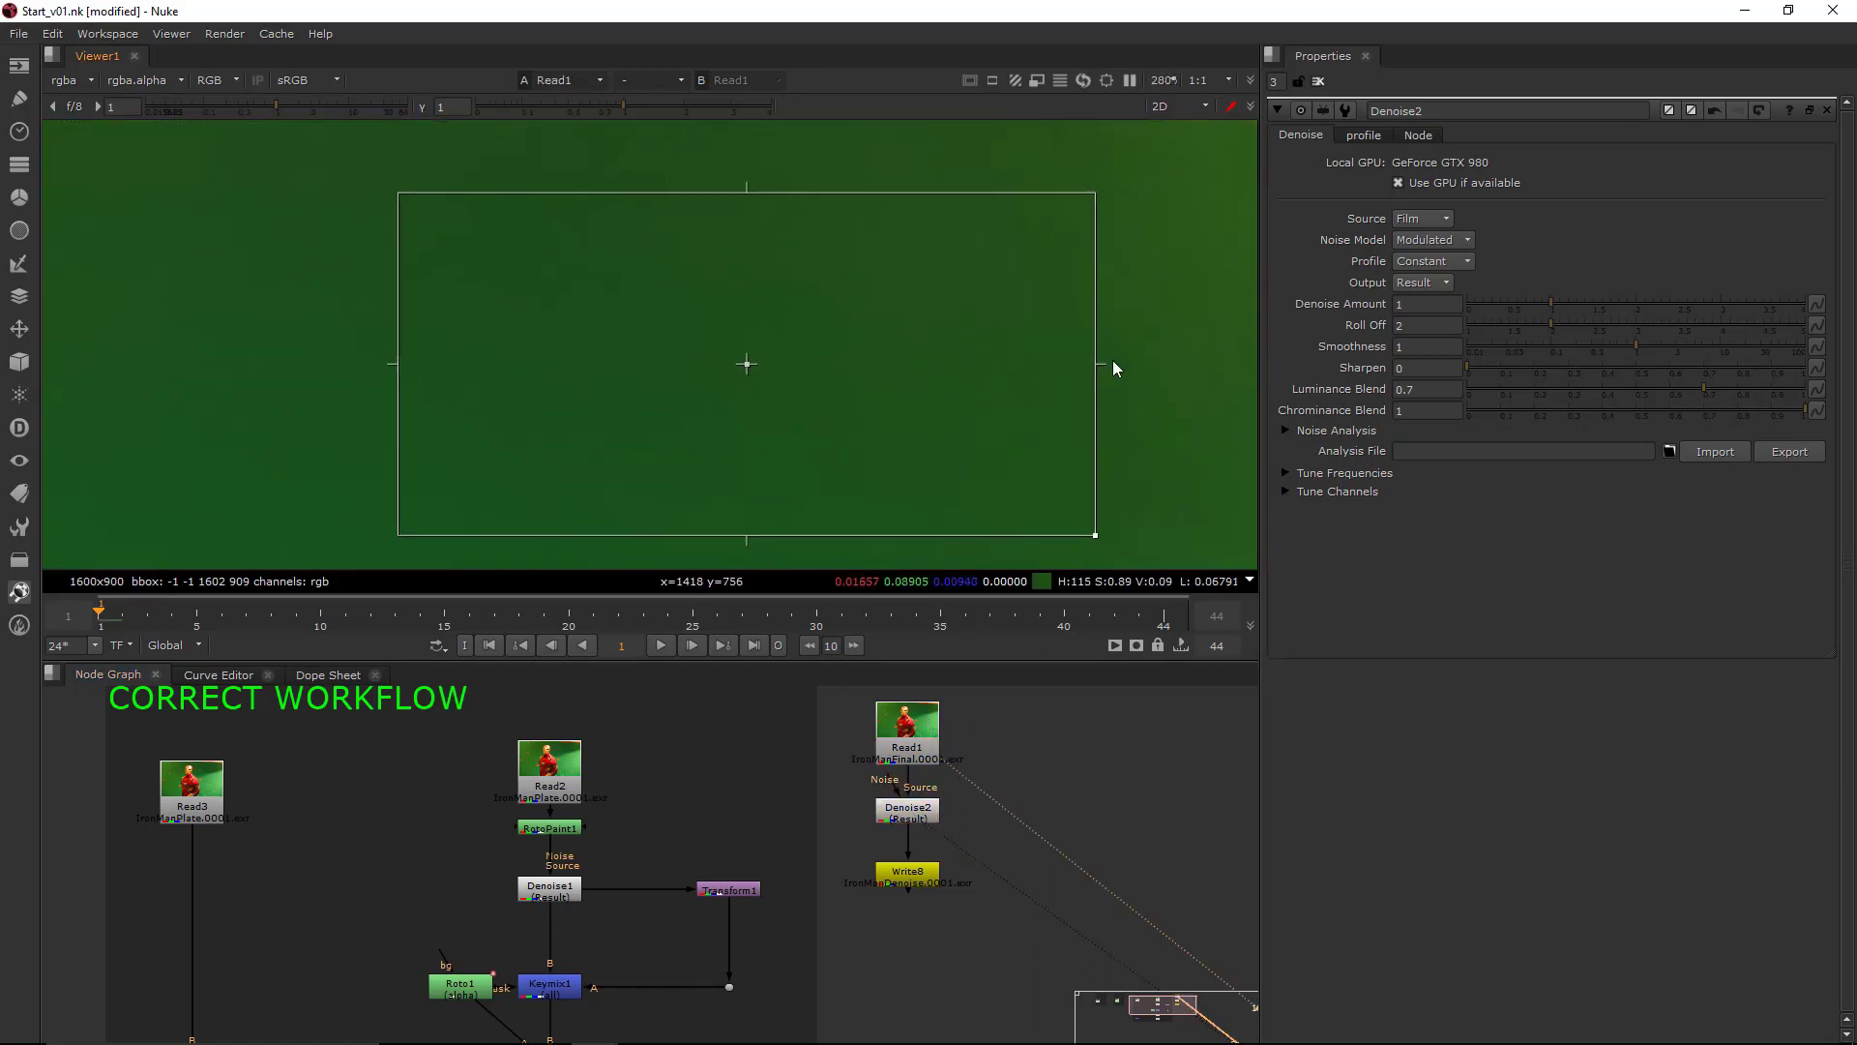
scroll(1112, 365, "up", 2)
scroll(1116, 386, "down", 2)
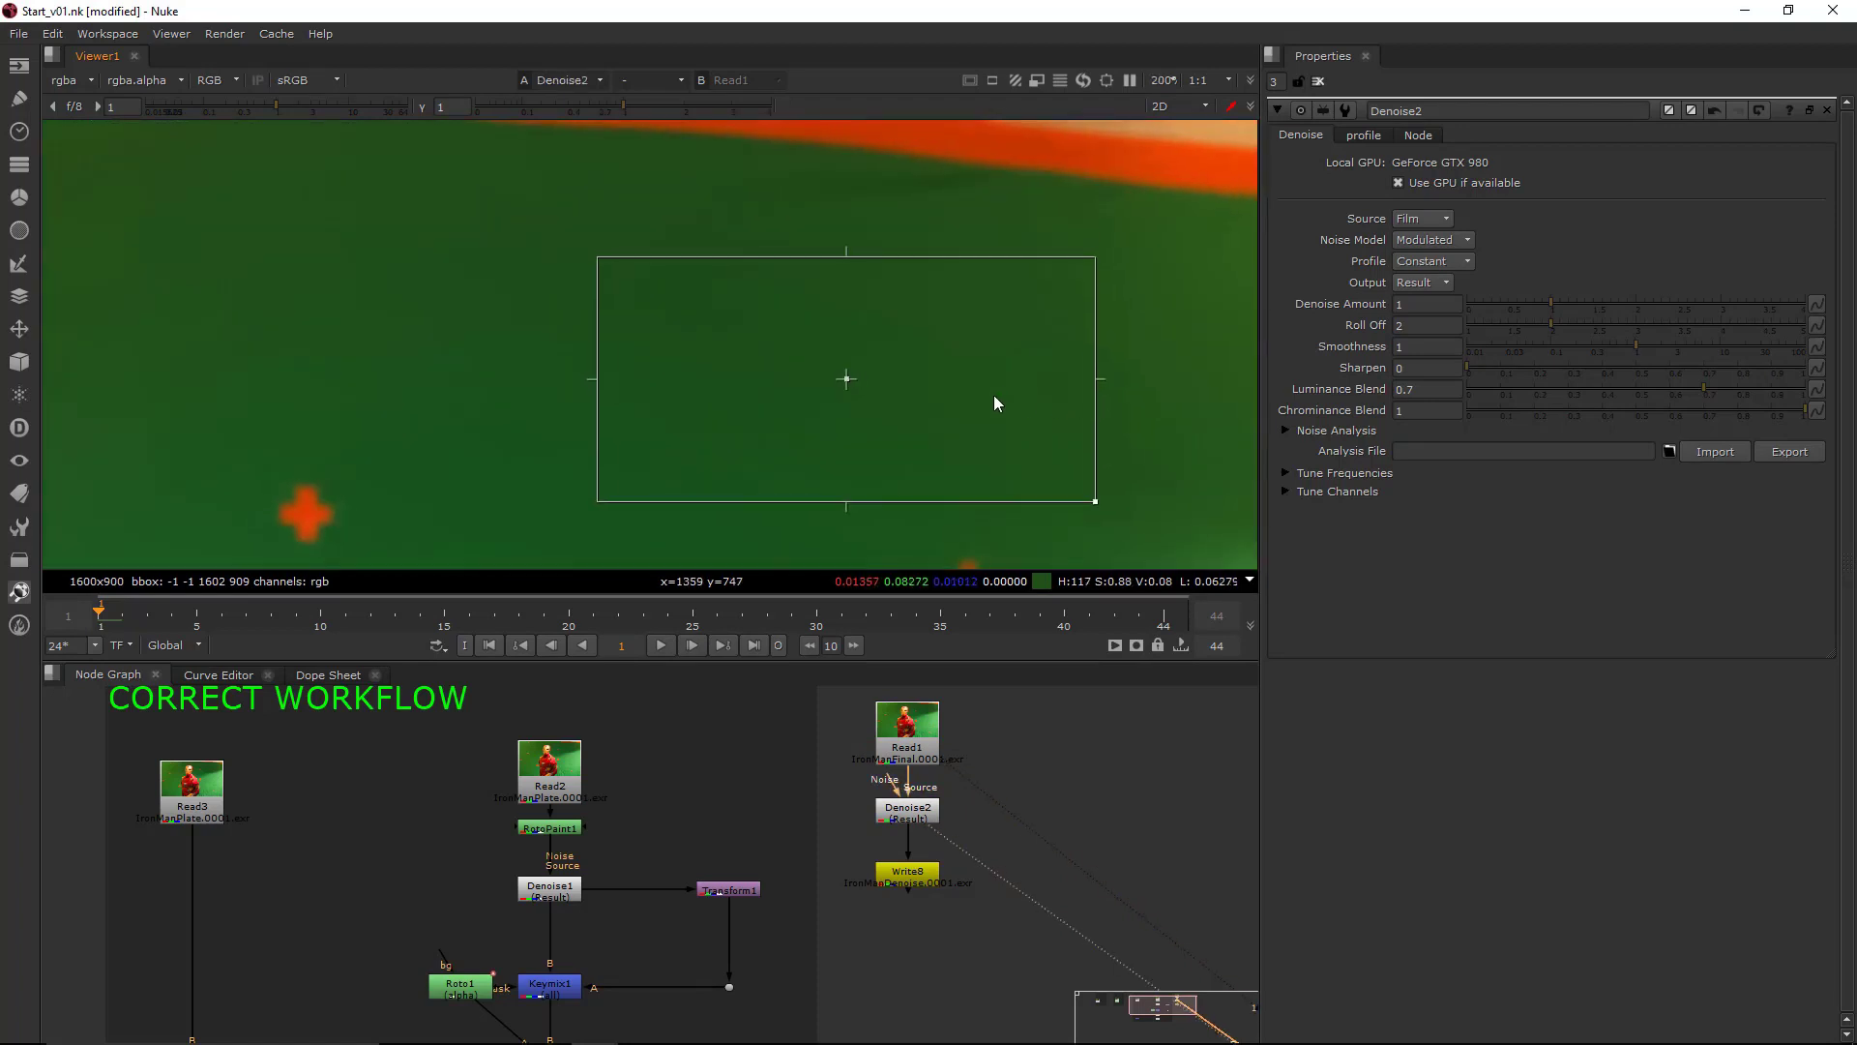
middle_click_drag(995, 395, 982, 385)
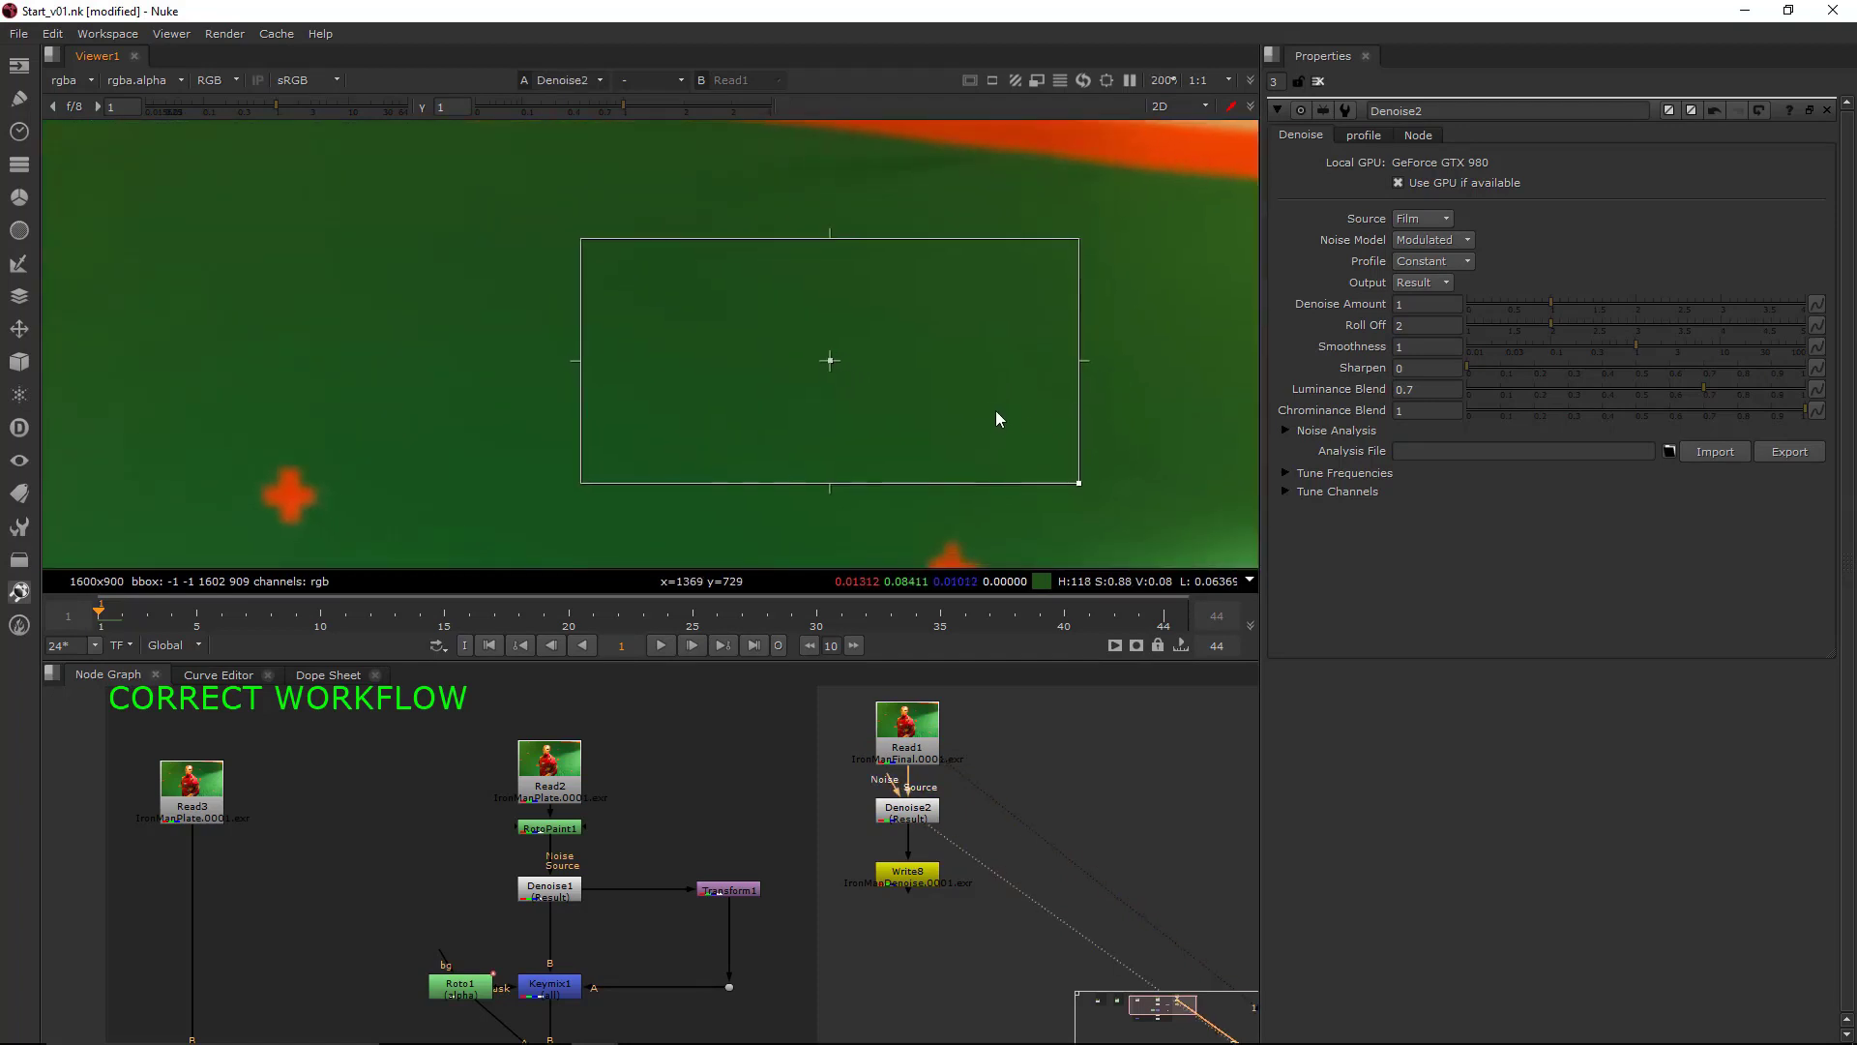
scroll(996, 410, "down", 5)
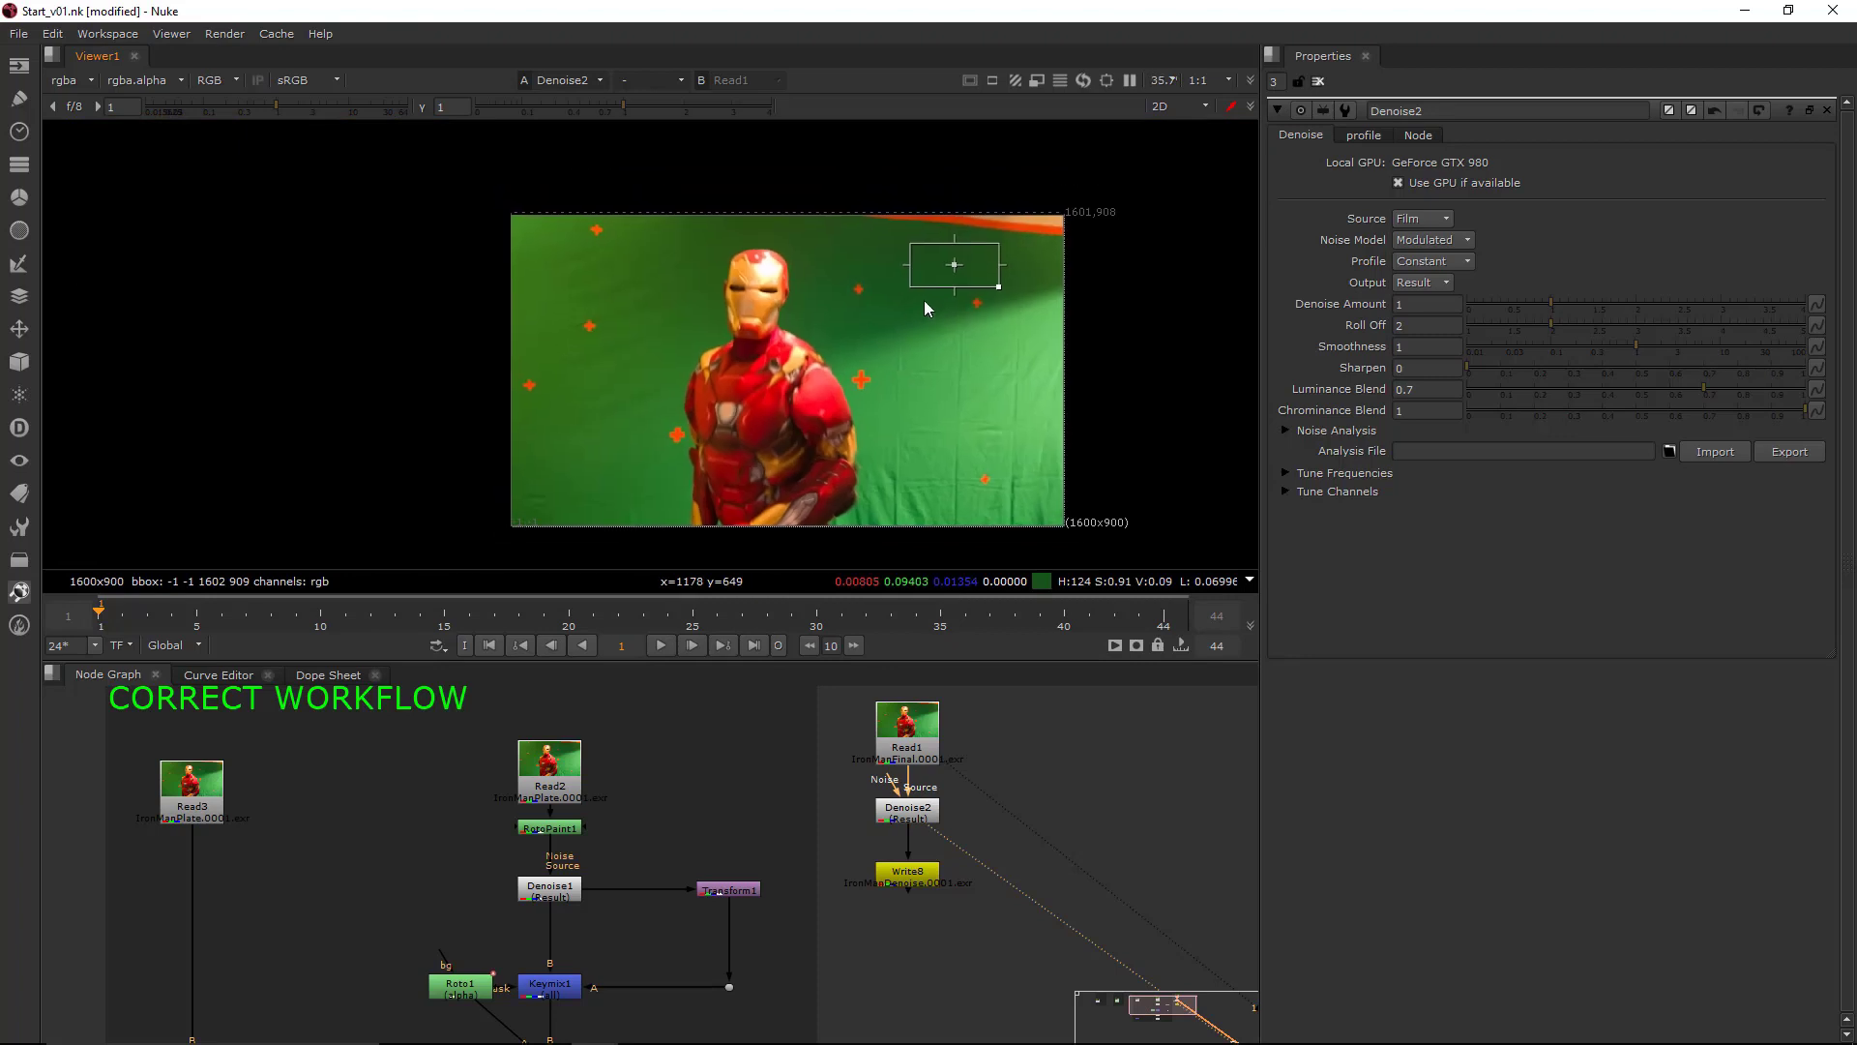
scroll(921, 285, "up", 1)
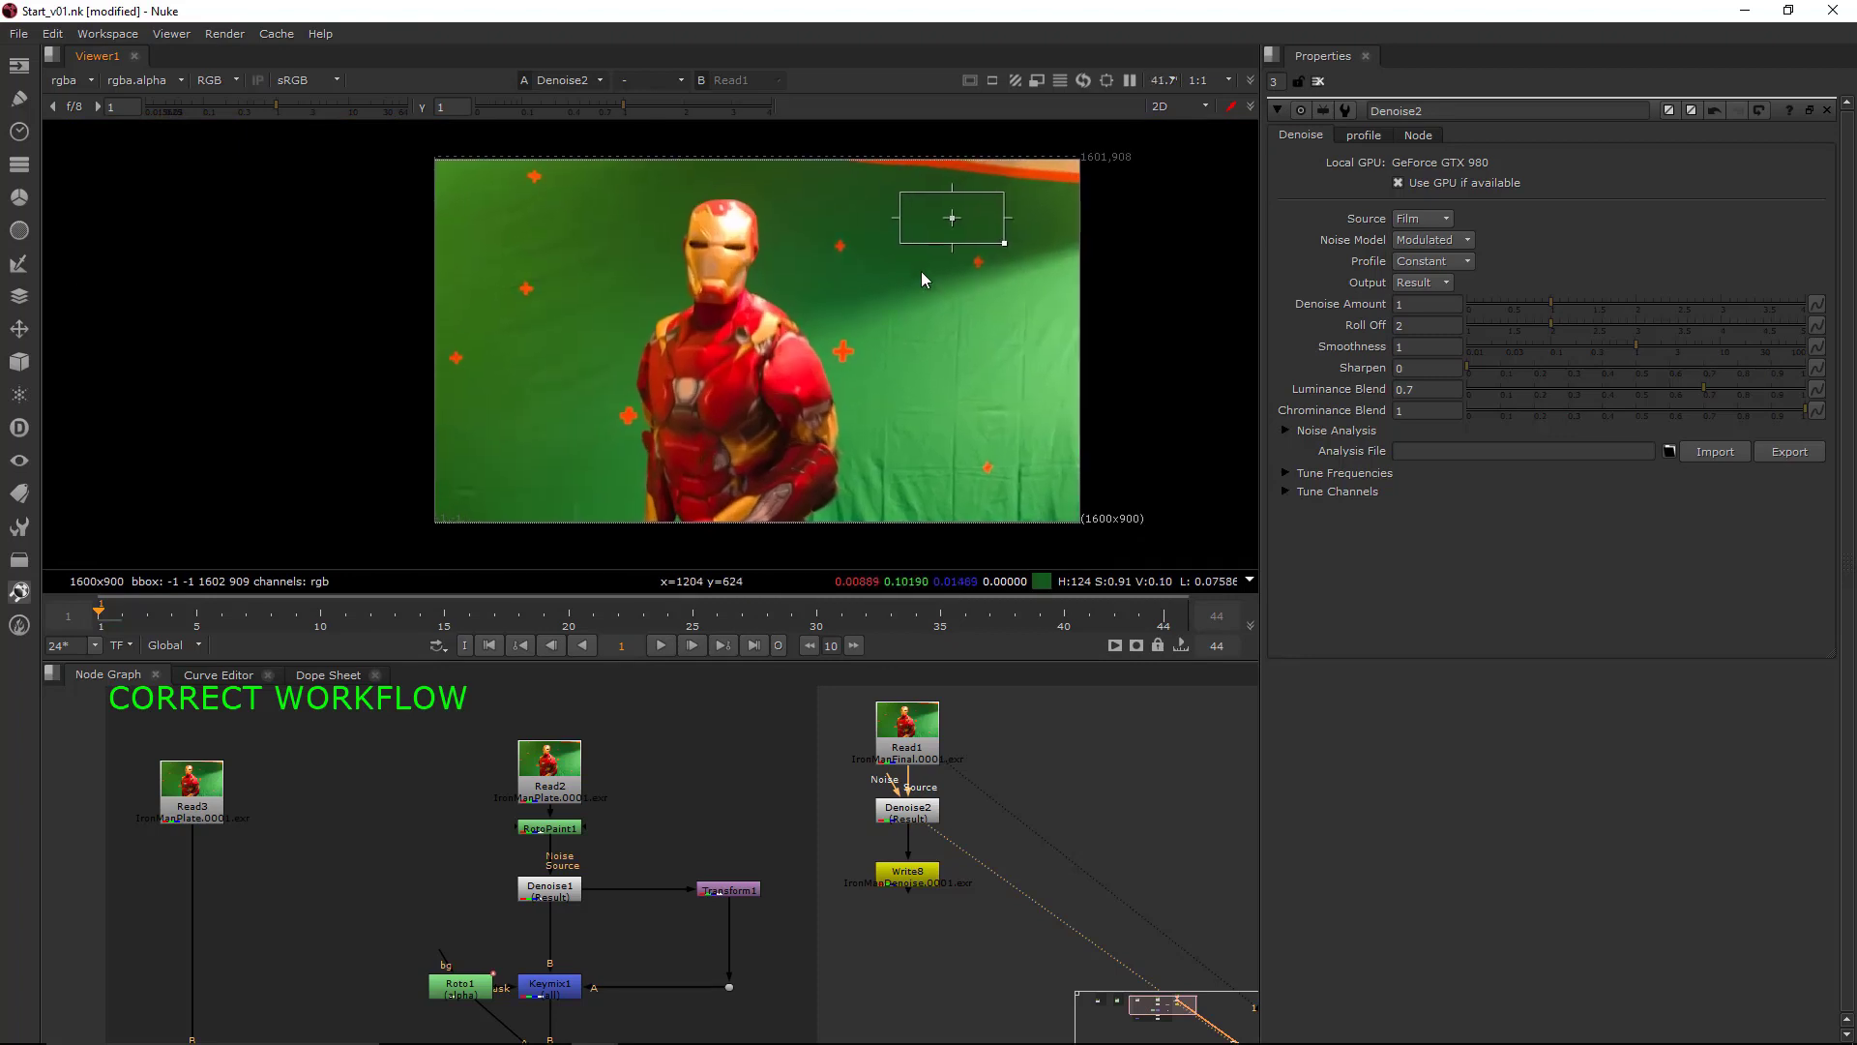
- Expand the Noise Analysis settings of Denoise2 and lock the noise analysis
left_click(909, 816)
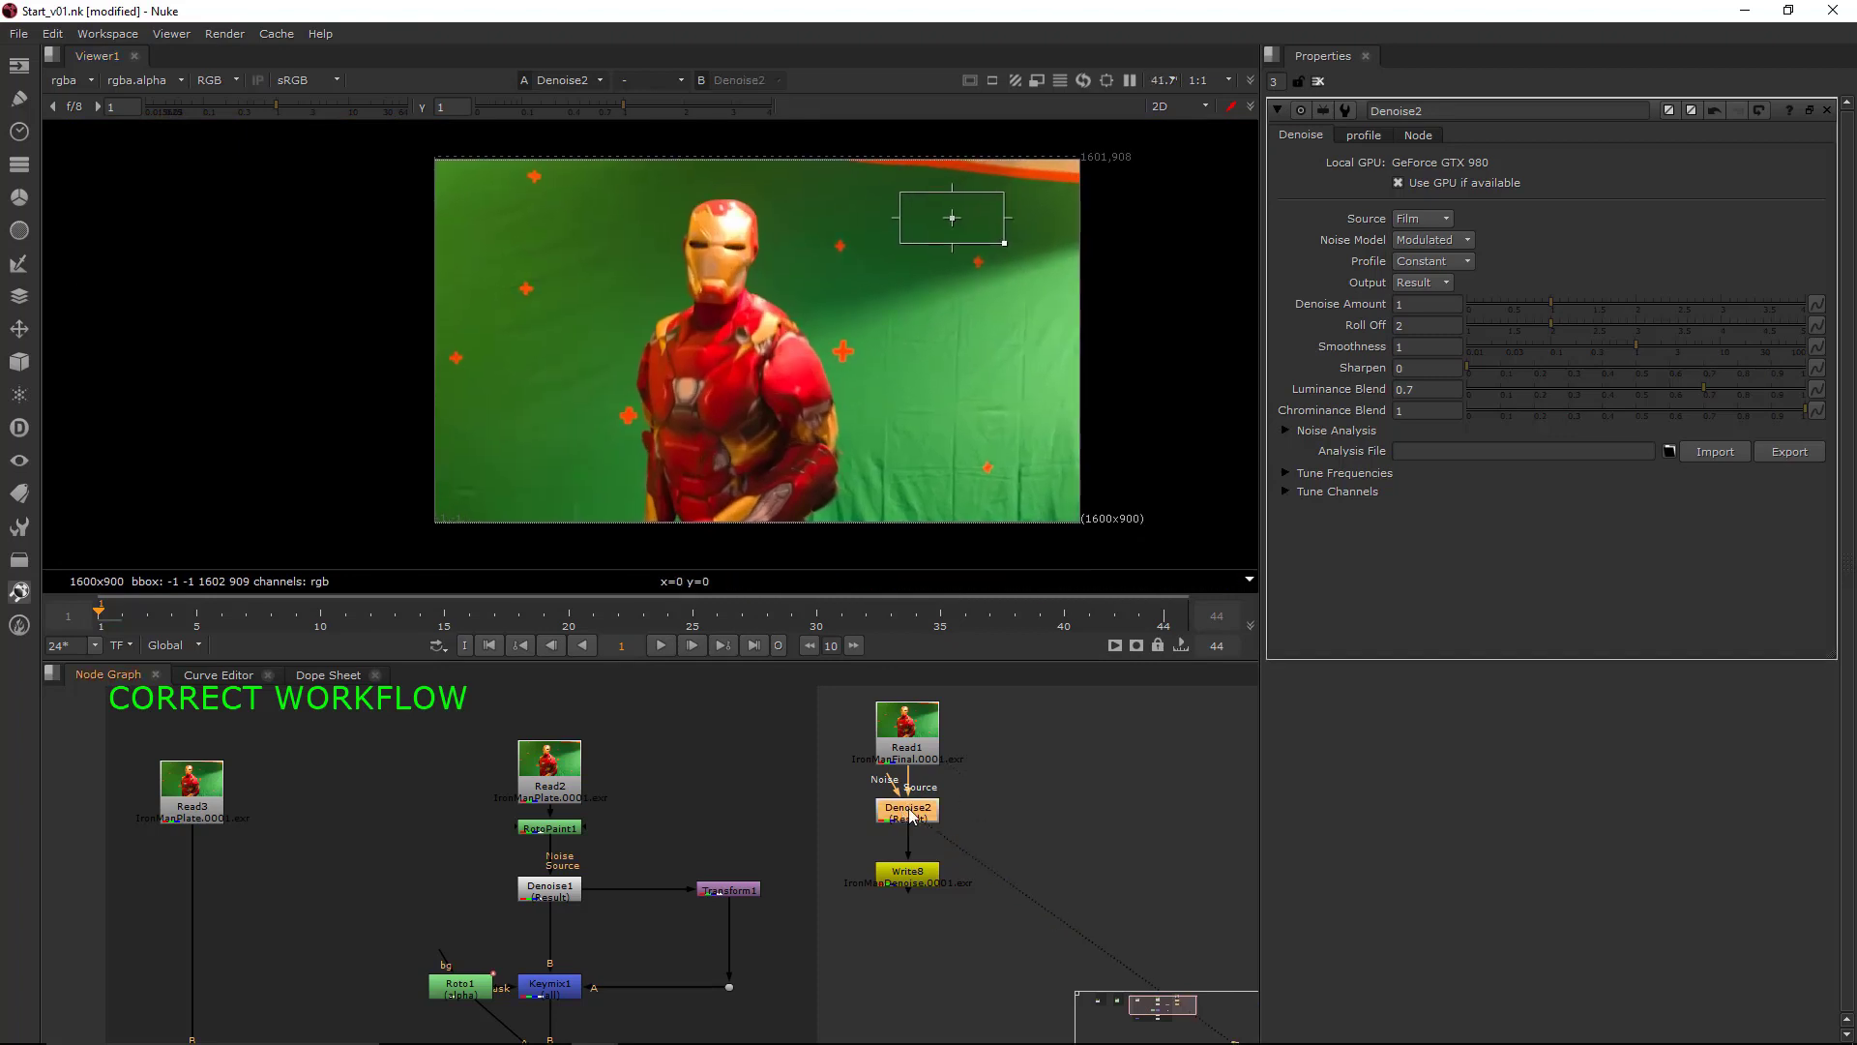
left_click(1287, 432)
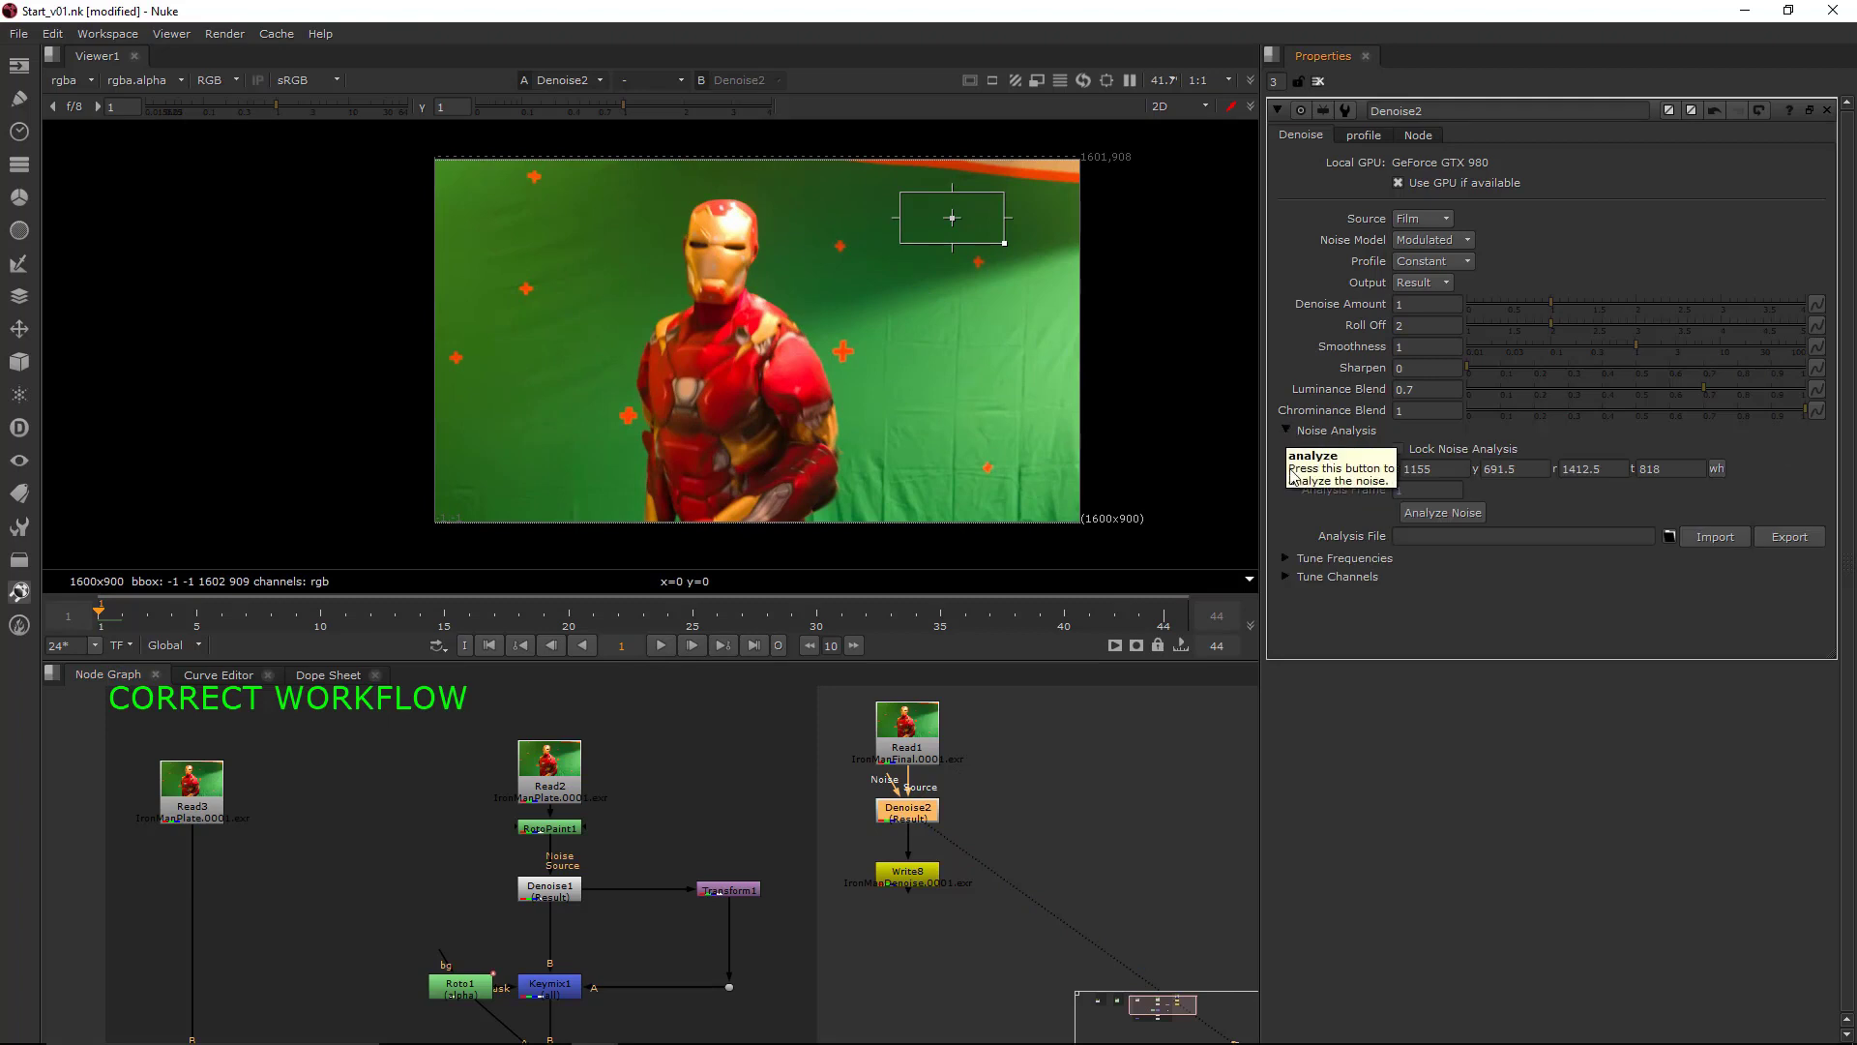
left_click(1398, 450)
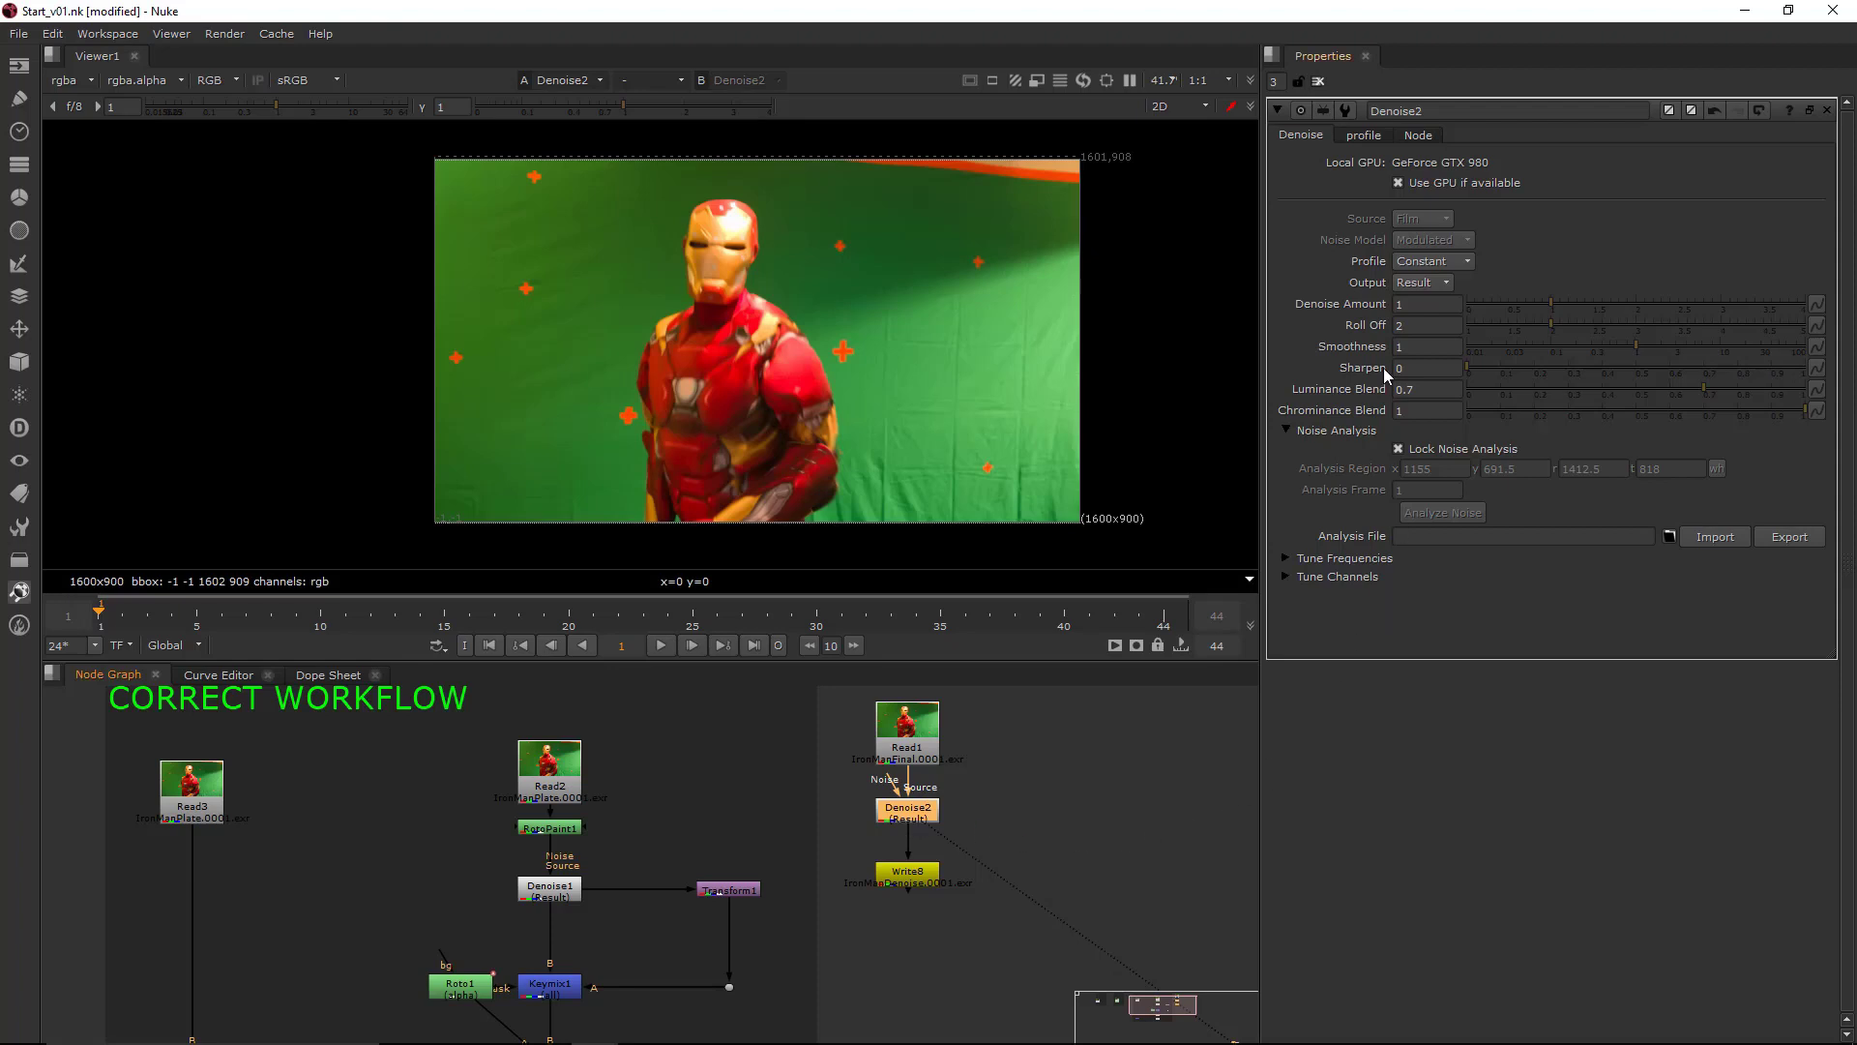
- Render frames 1-44 of the denoised plate from the Write8 node
double_click(926, 883)
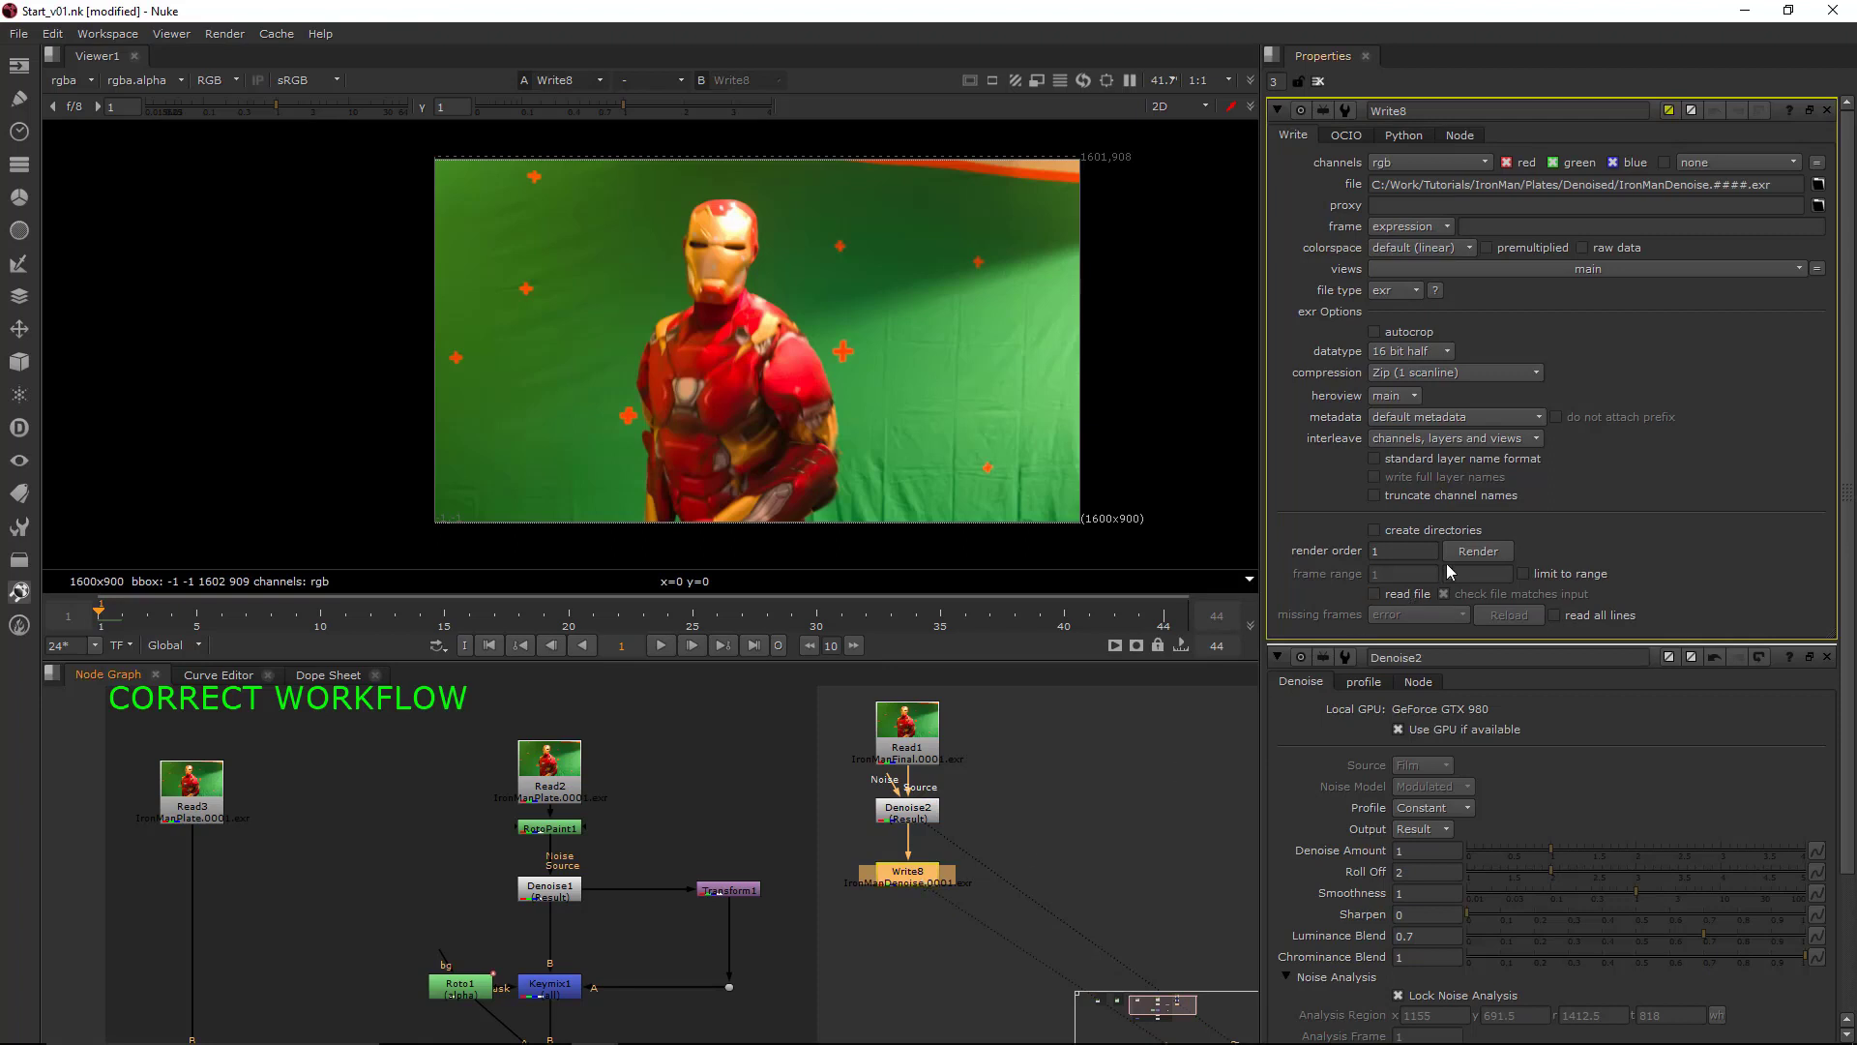
left_click(1484, 551)
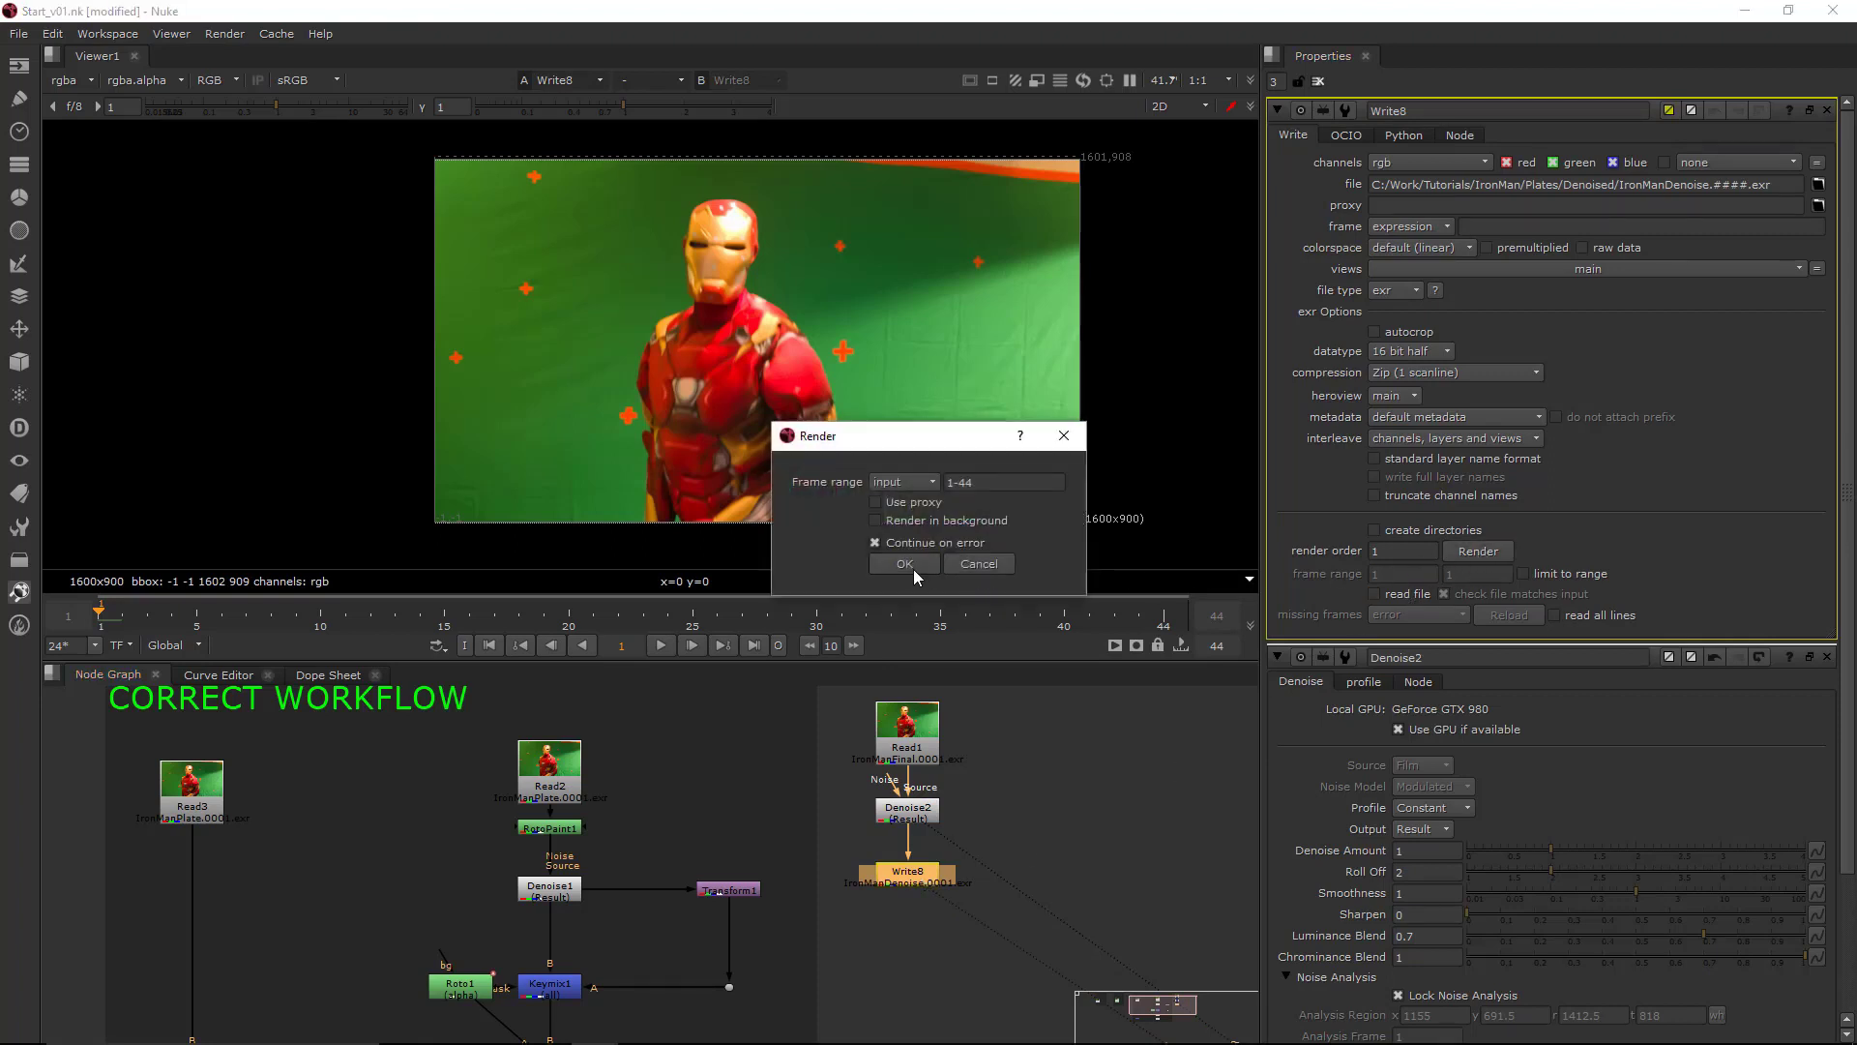
left_click(904, 565)
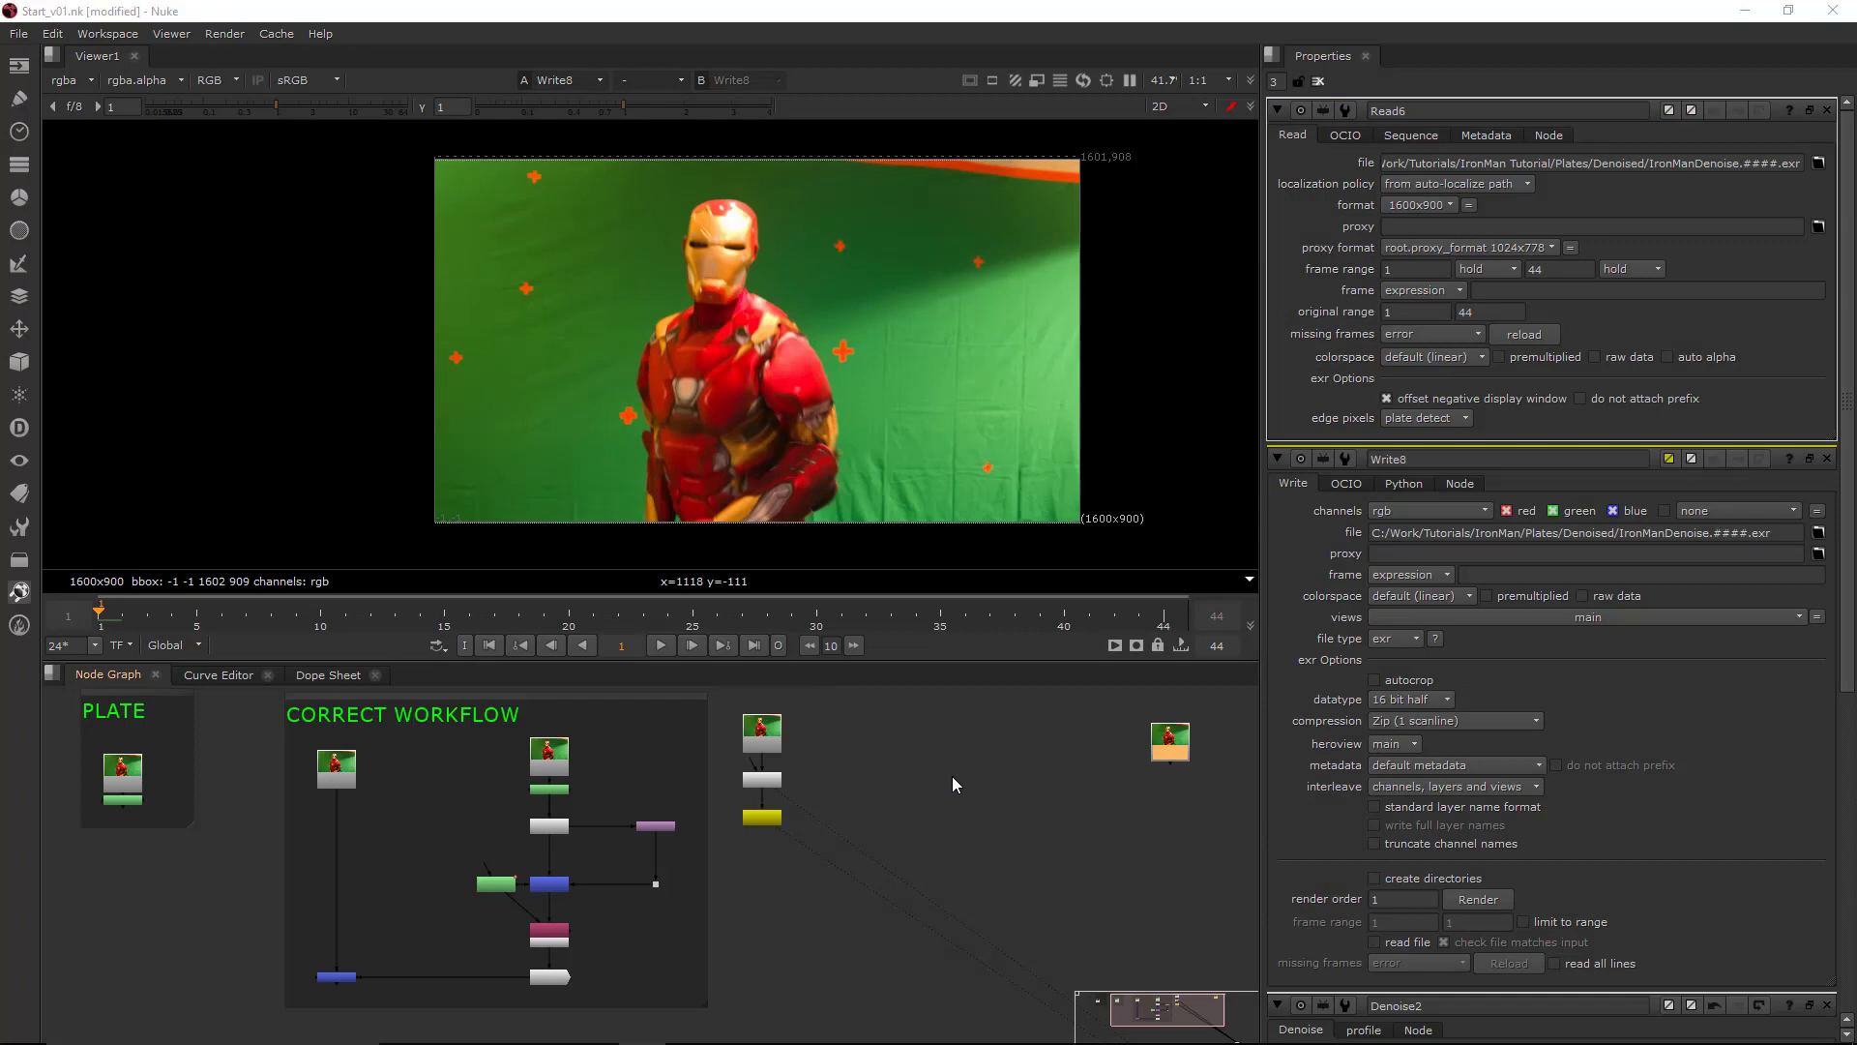
- Show the rendered IronManDenoise plate from Read6 in the viewer and move its node farther from the Denoise2 branch
middle_click_drag(1117, 756, 1035, 775)
scroll(1031, 794, "up", 3)
key("1")
left_click(979, 761)
left_click_drag(993, 771, 1123, 773)
middle_click_drag(1042, 801, 926, 857)
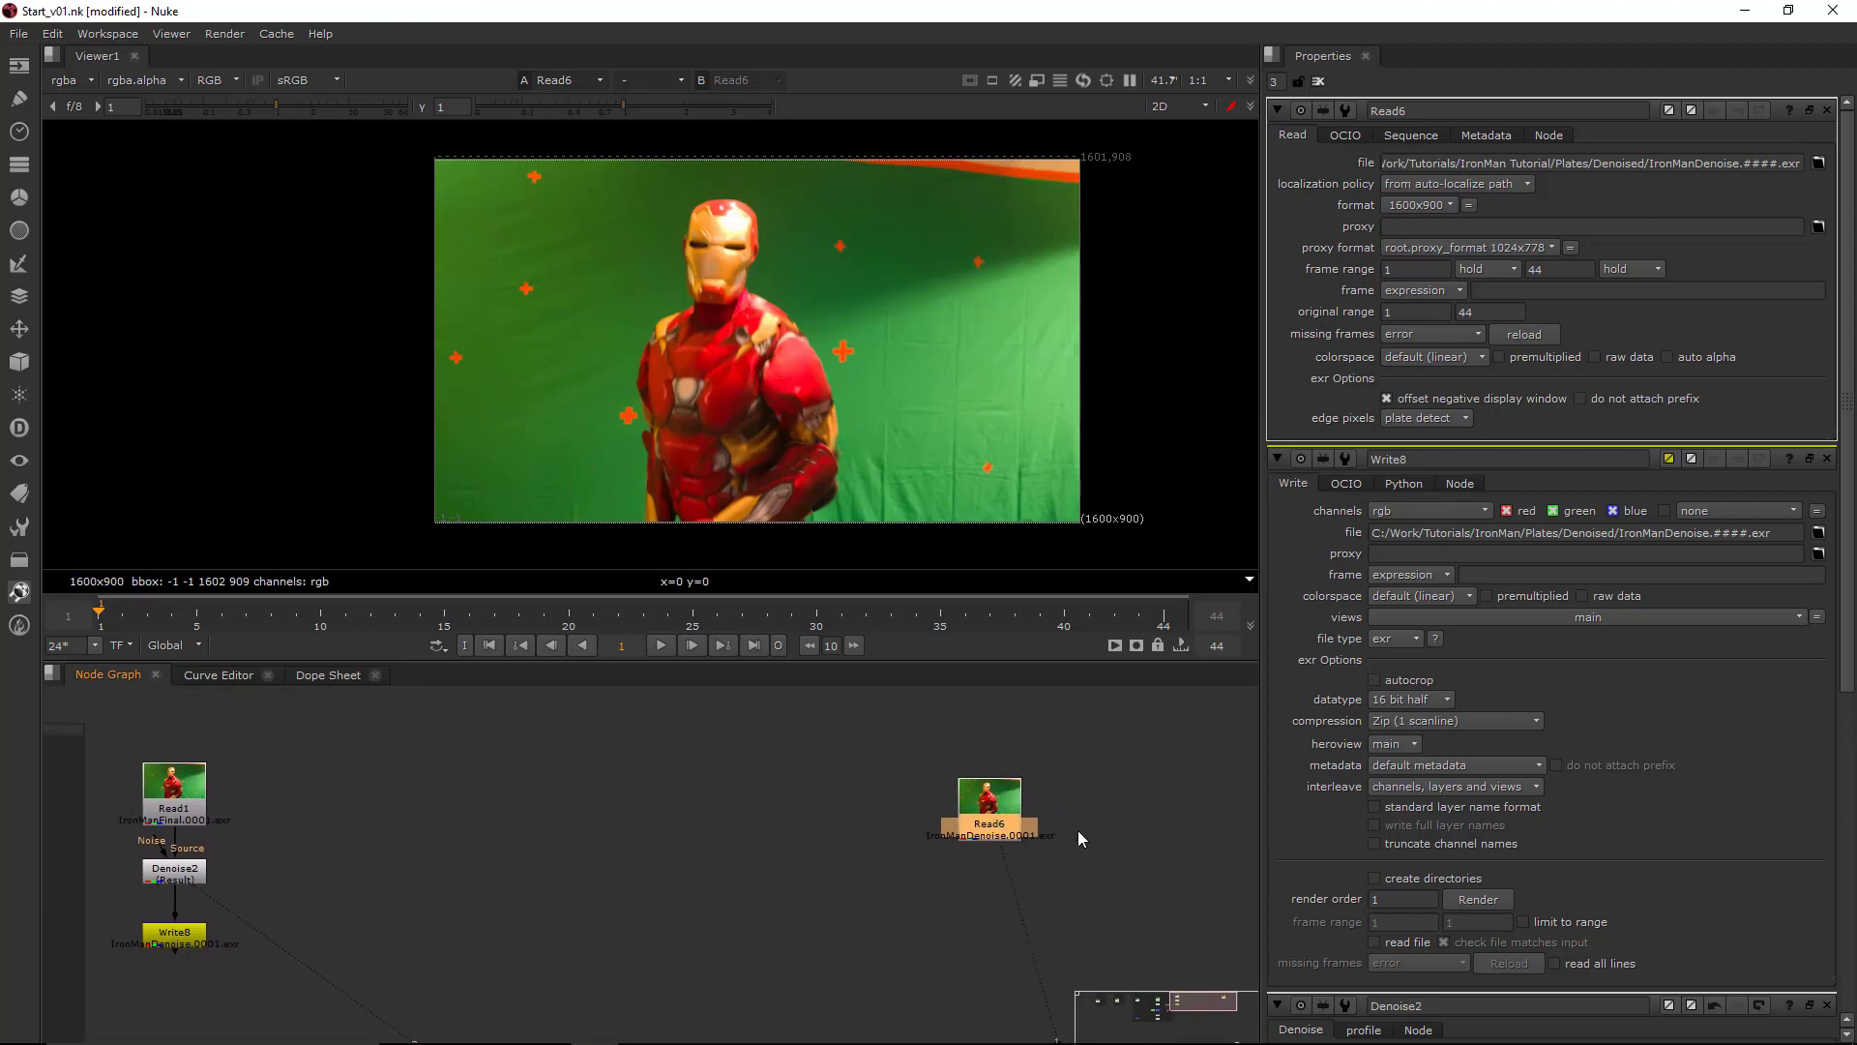
middle_click_drag(1080, 836, 985, 789)
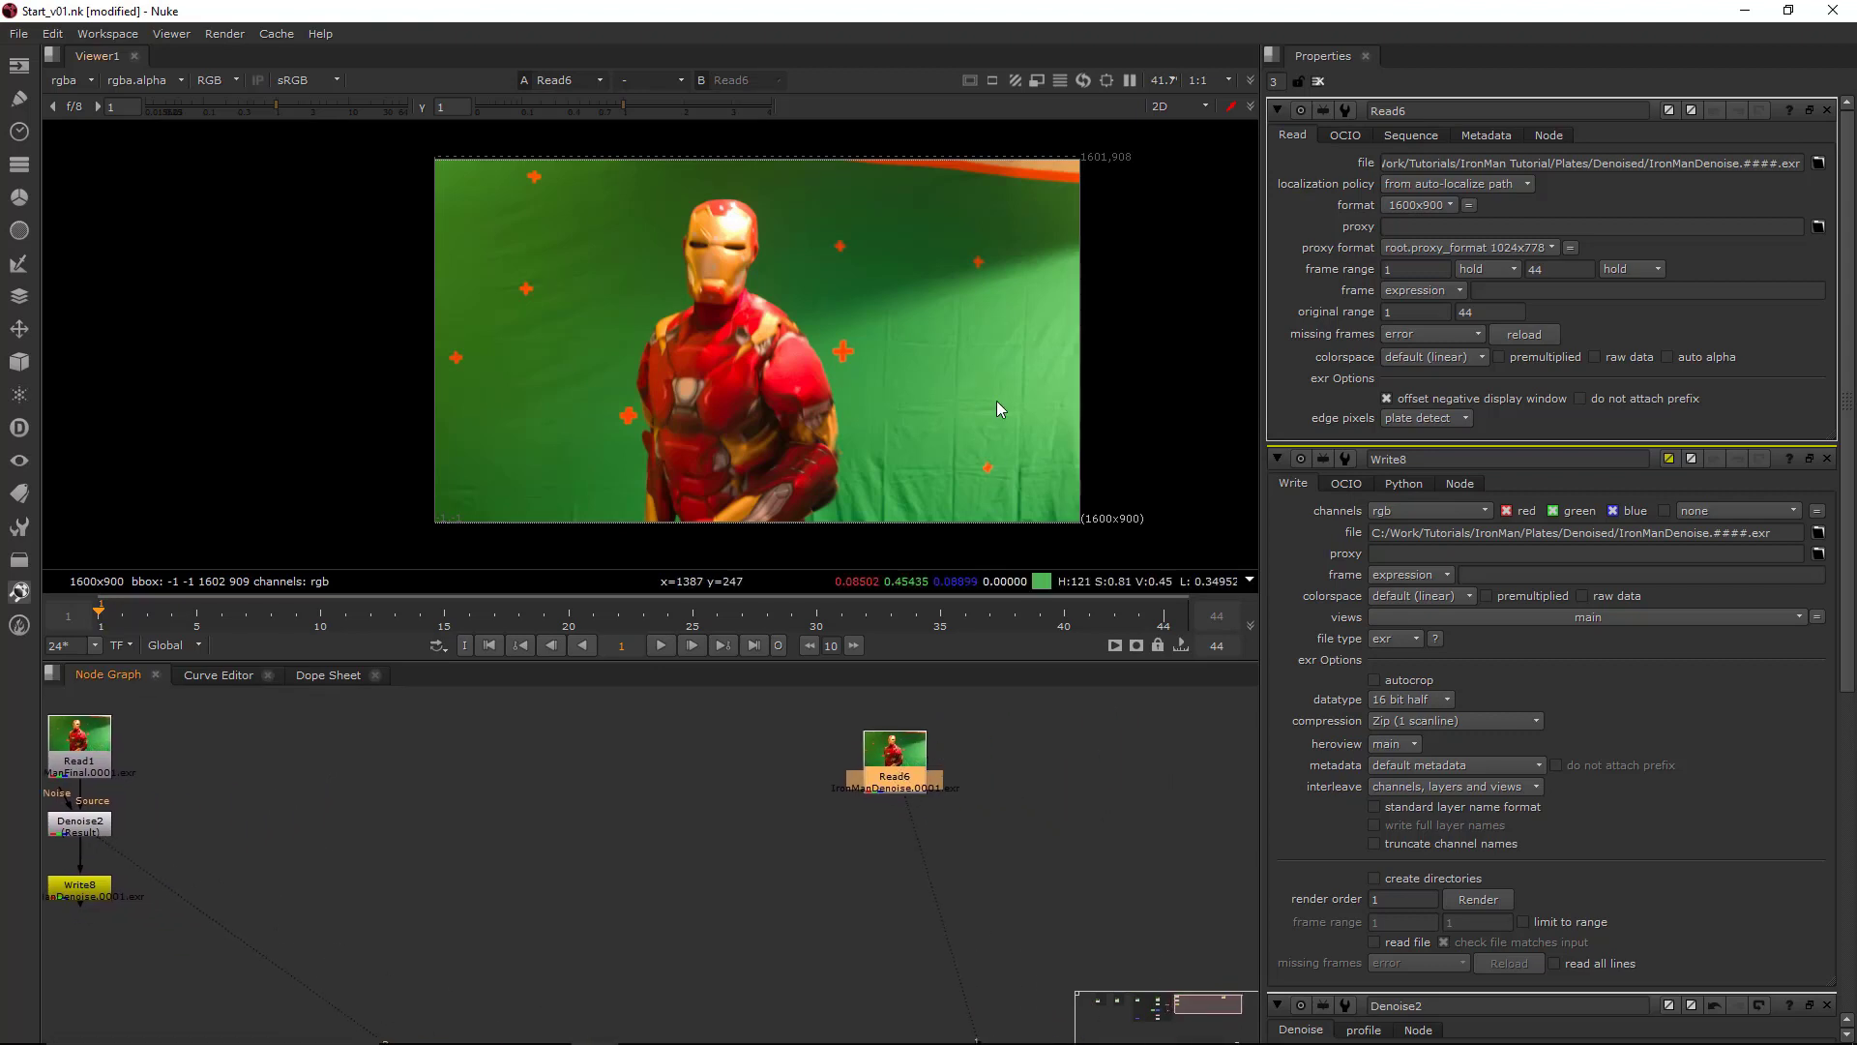
- Play and scrub the rendered denoised plate, stopping on frame 12 to check the green screen for noise
scroll(1064, 186, "up", 5)
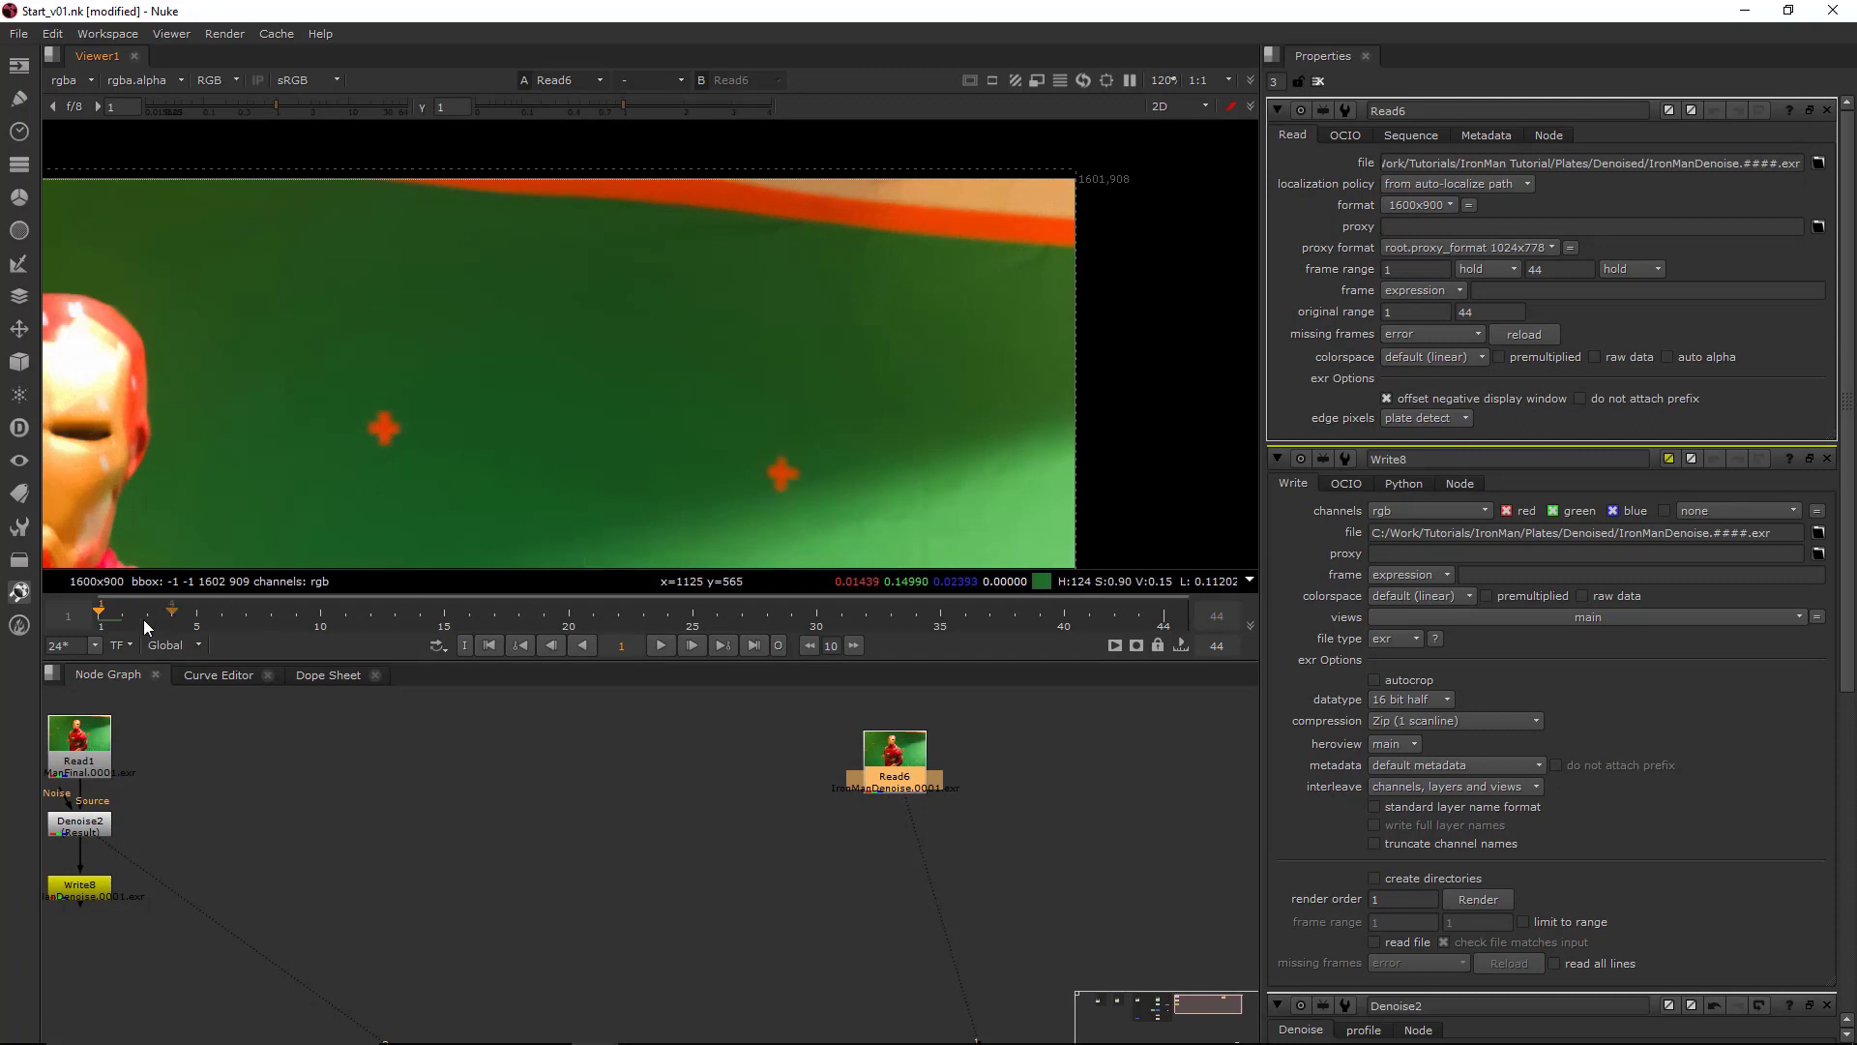
left_click(316, 608)
left_click_drag(292, 607, 102, 609)
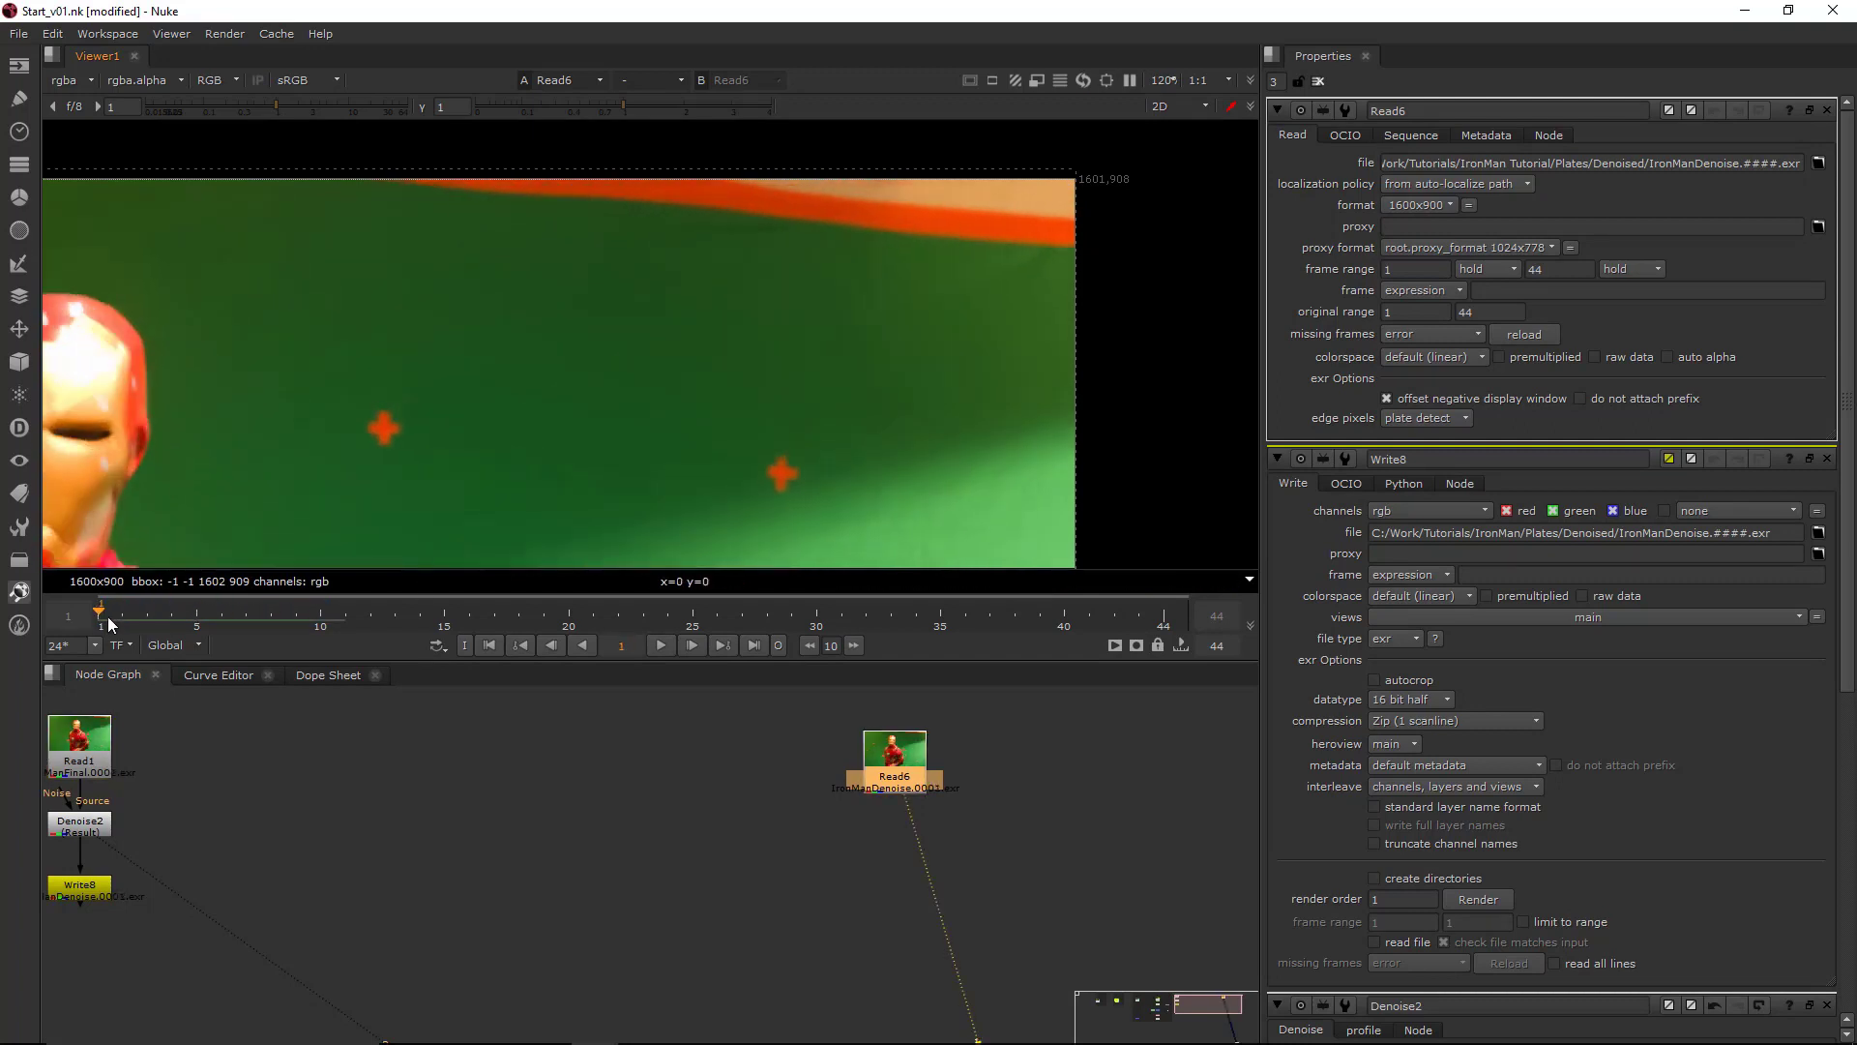
scroll(590, 348, "down", 3)
left_click(692, 645)
scroll(911, 319, "up", 2)
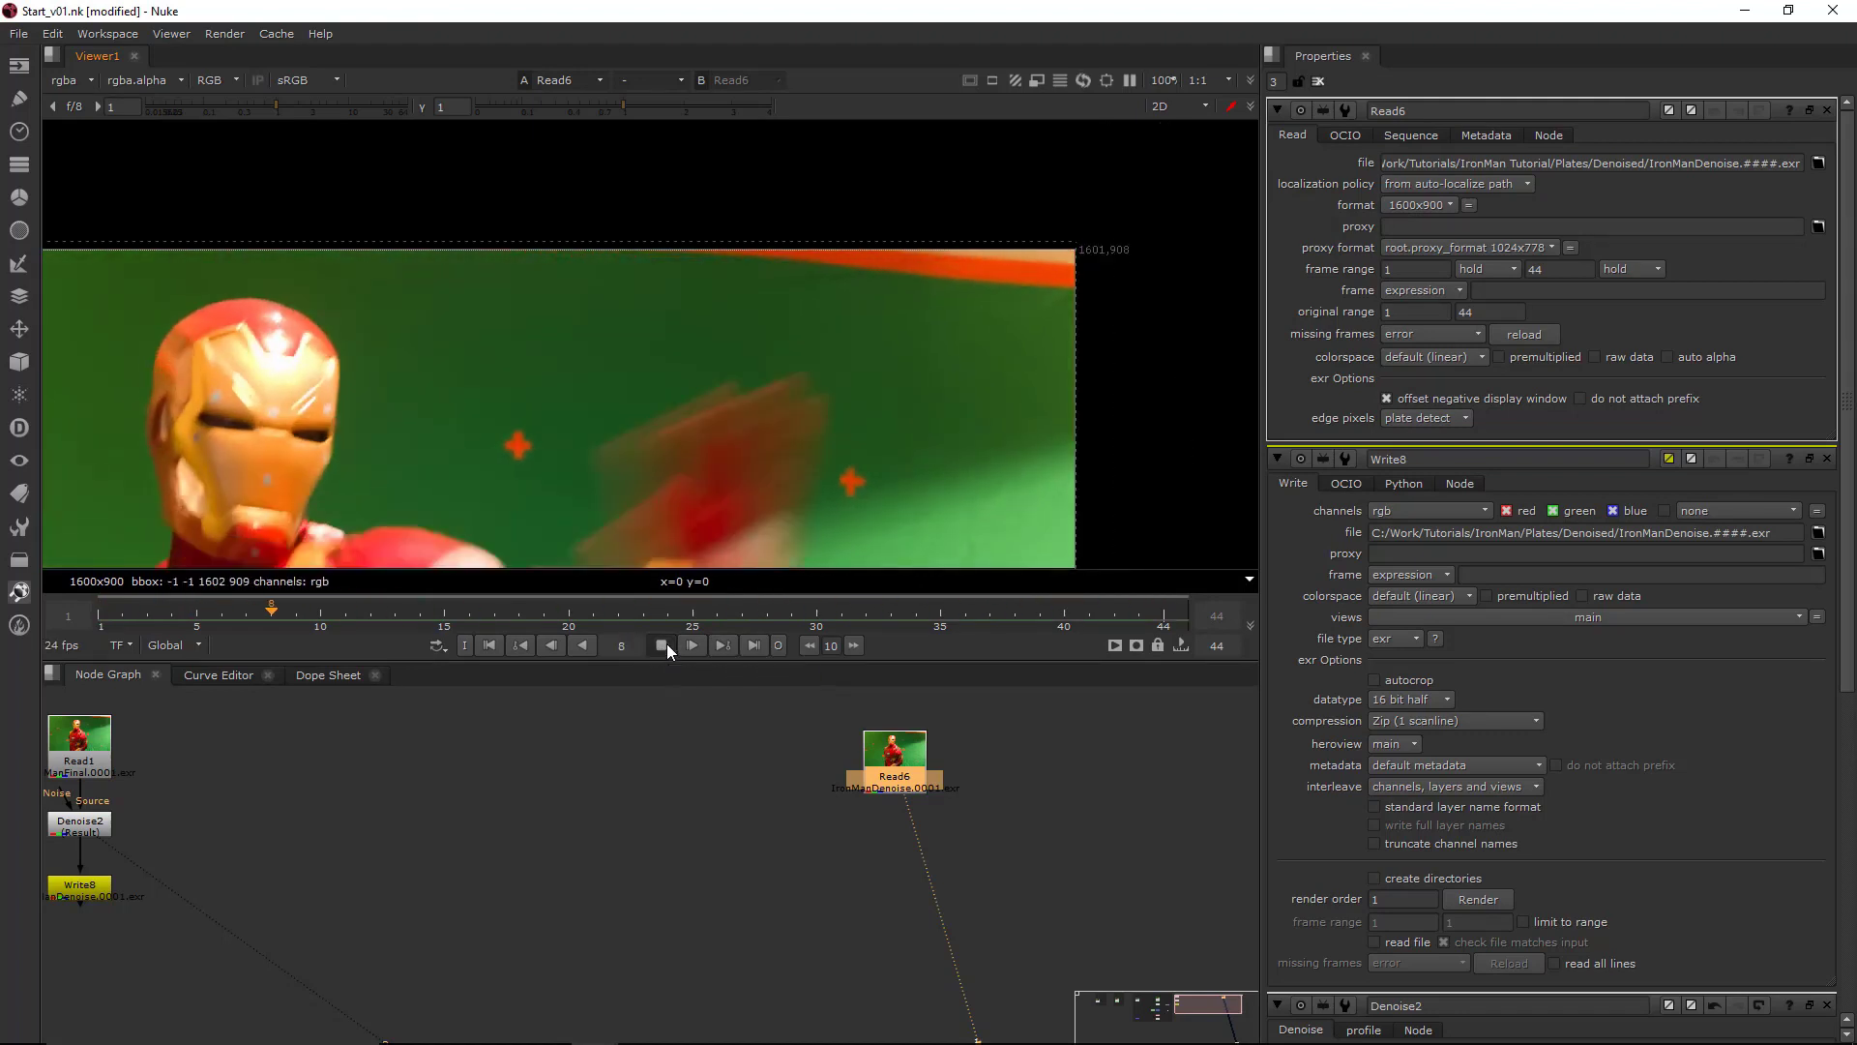
left_click(665, 642)
left_click_drag(308, 610, 371, 625)
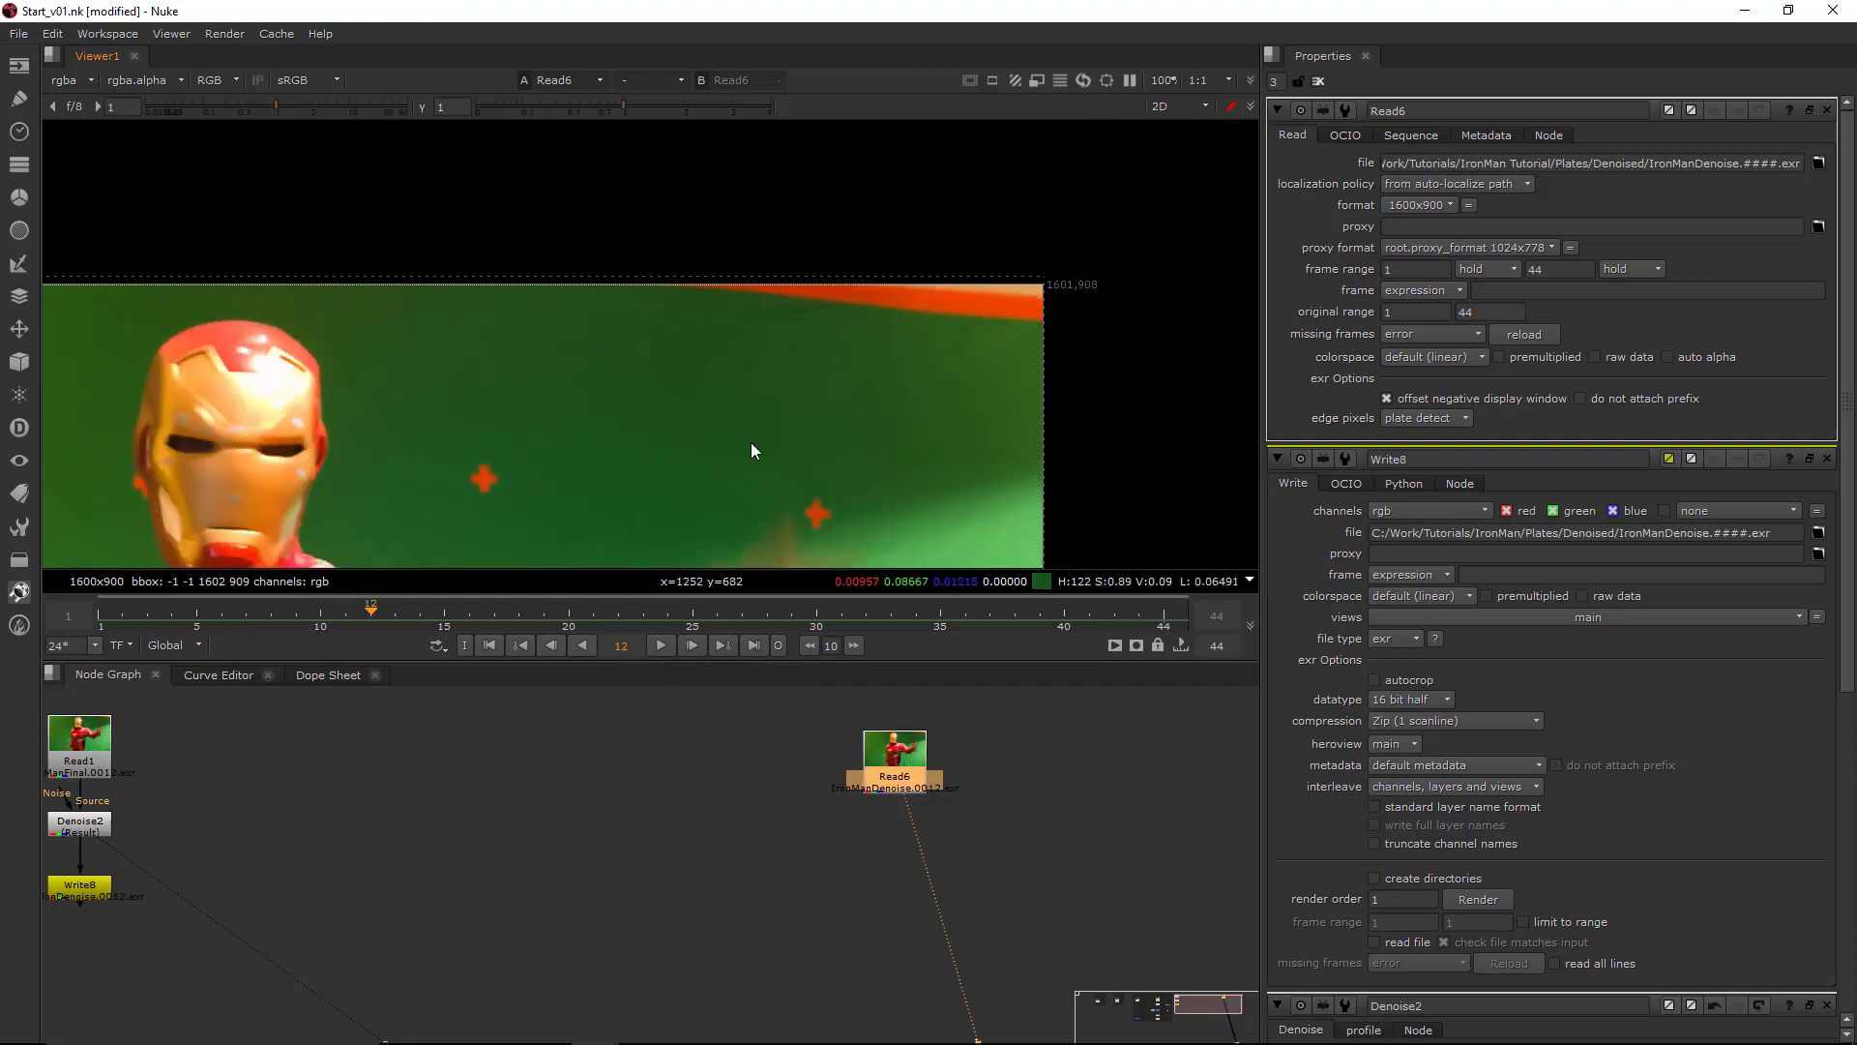
- Close the open Read6, Write8 and Denoise2 properties
scroll(812, 366, "down", 1)
middle_click_drag(750, 444, 911, 292)
left_click(1826, 112)
left_click(1826, 112)
left_click(1826, 112)
scroll(907, 324, "down", 1)
scroll(915, 298, "down", 1)
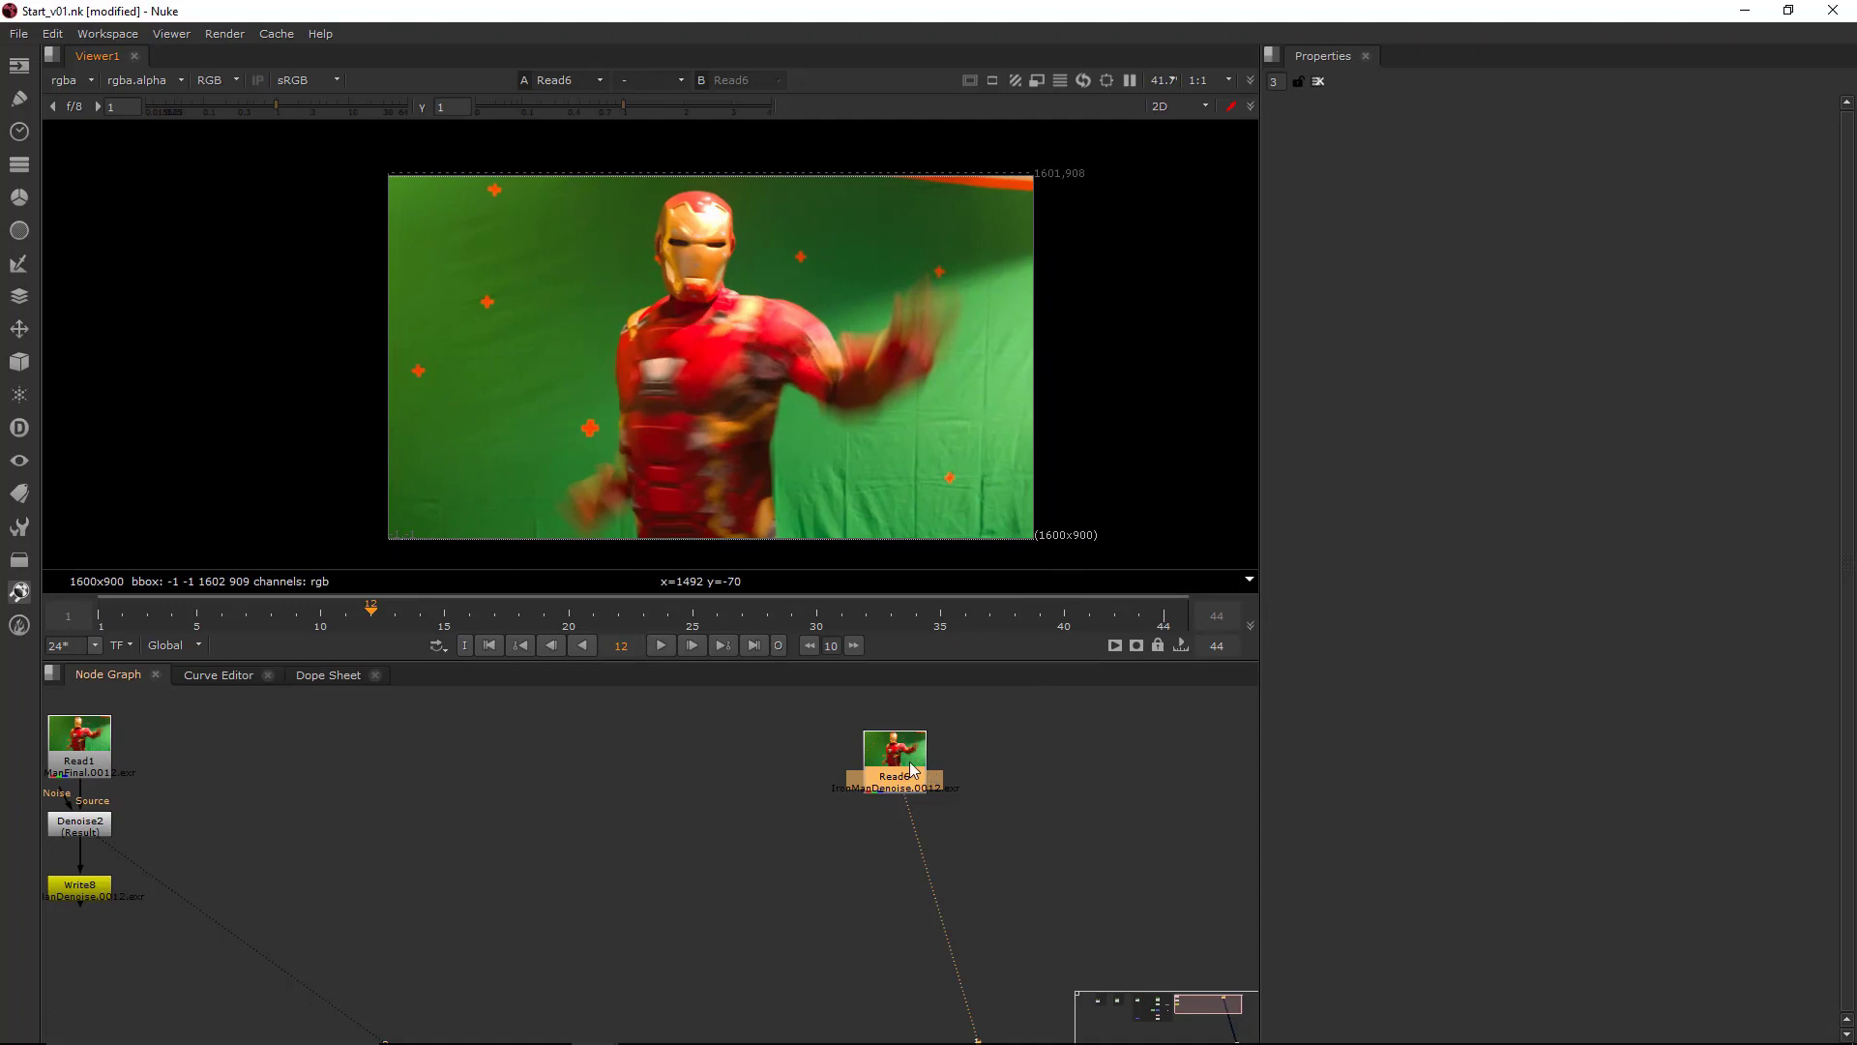
- Add a dot beneath Read6 and branch a second dot off to its left
right_click(993, 771)
middle_click_drag(959, 820, 1061, 798)
left_click(934, 760)
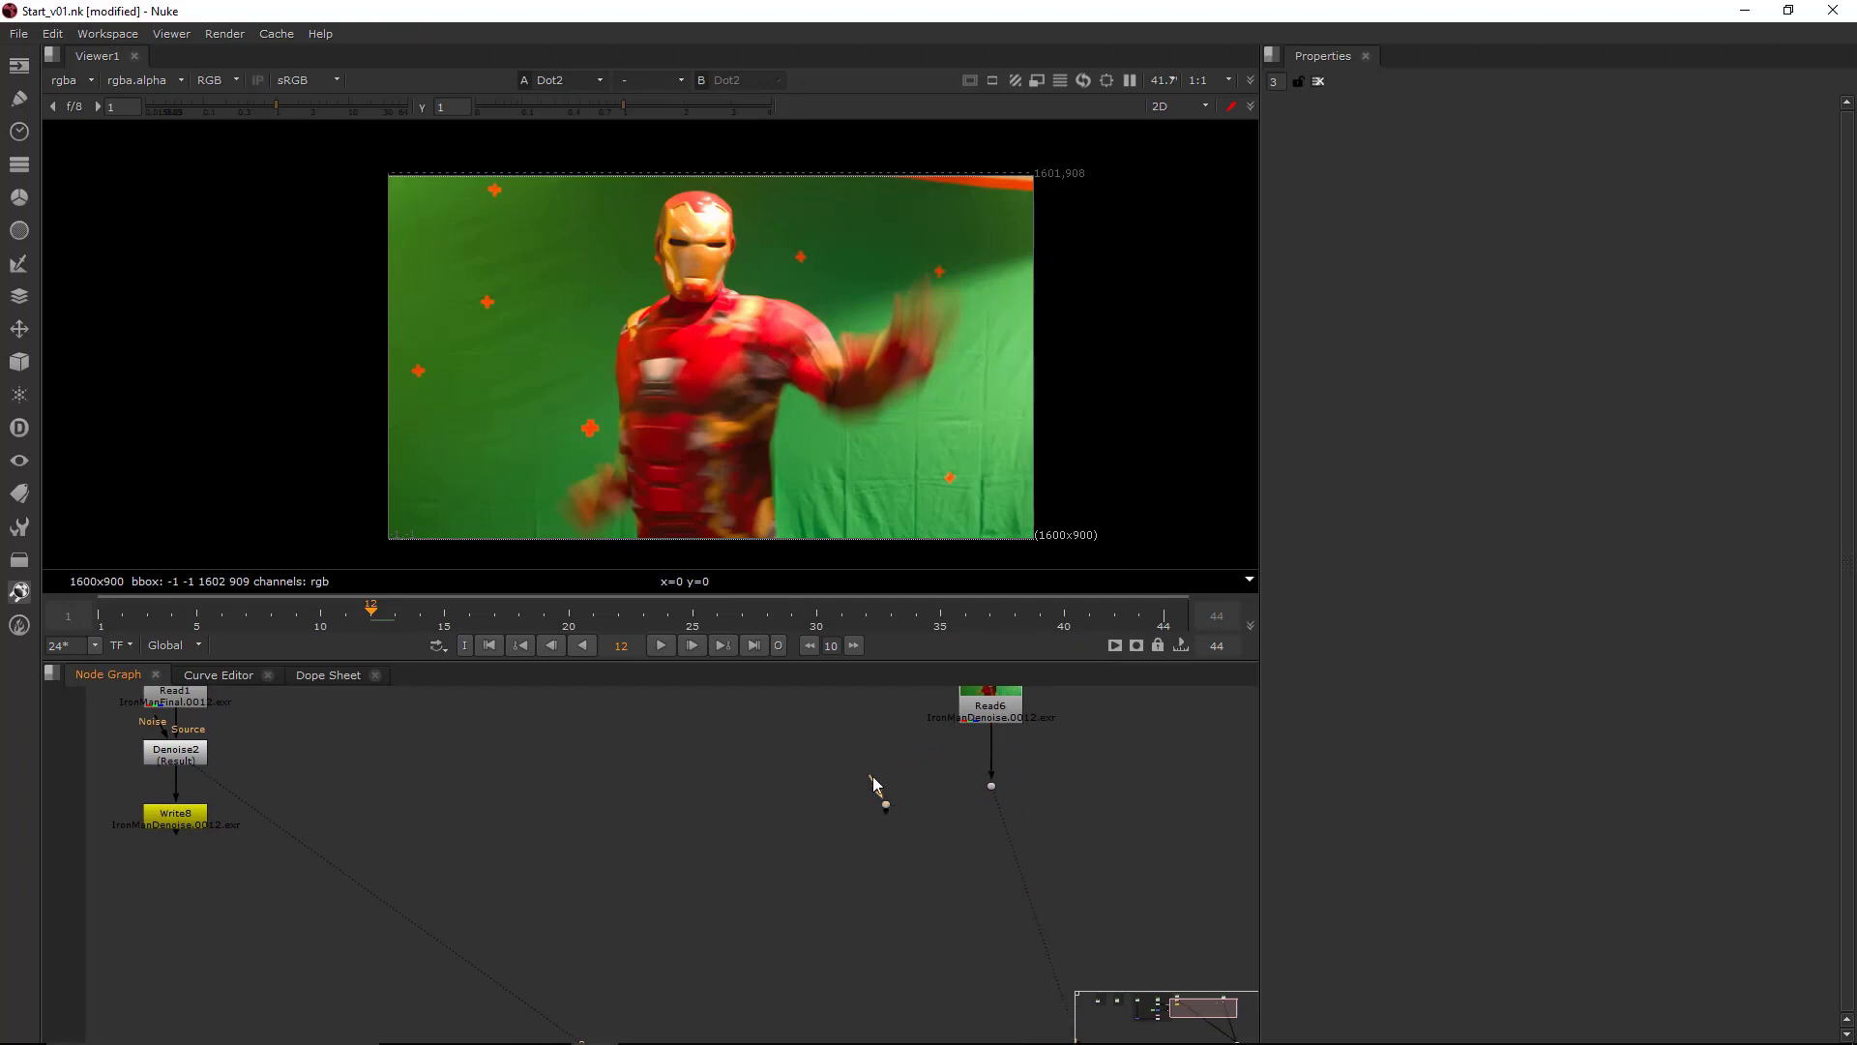
left_click_drag(892, 802, 814, 786)
- Create an IBKColour node fed by the branched dot
key("Tab")
type("ibk")
key("Down")
key("Down")
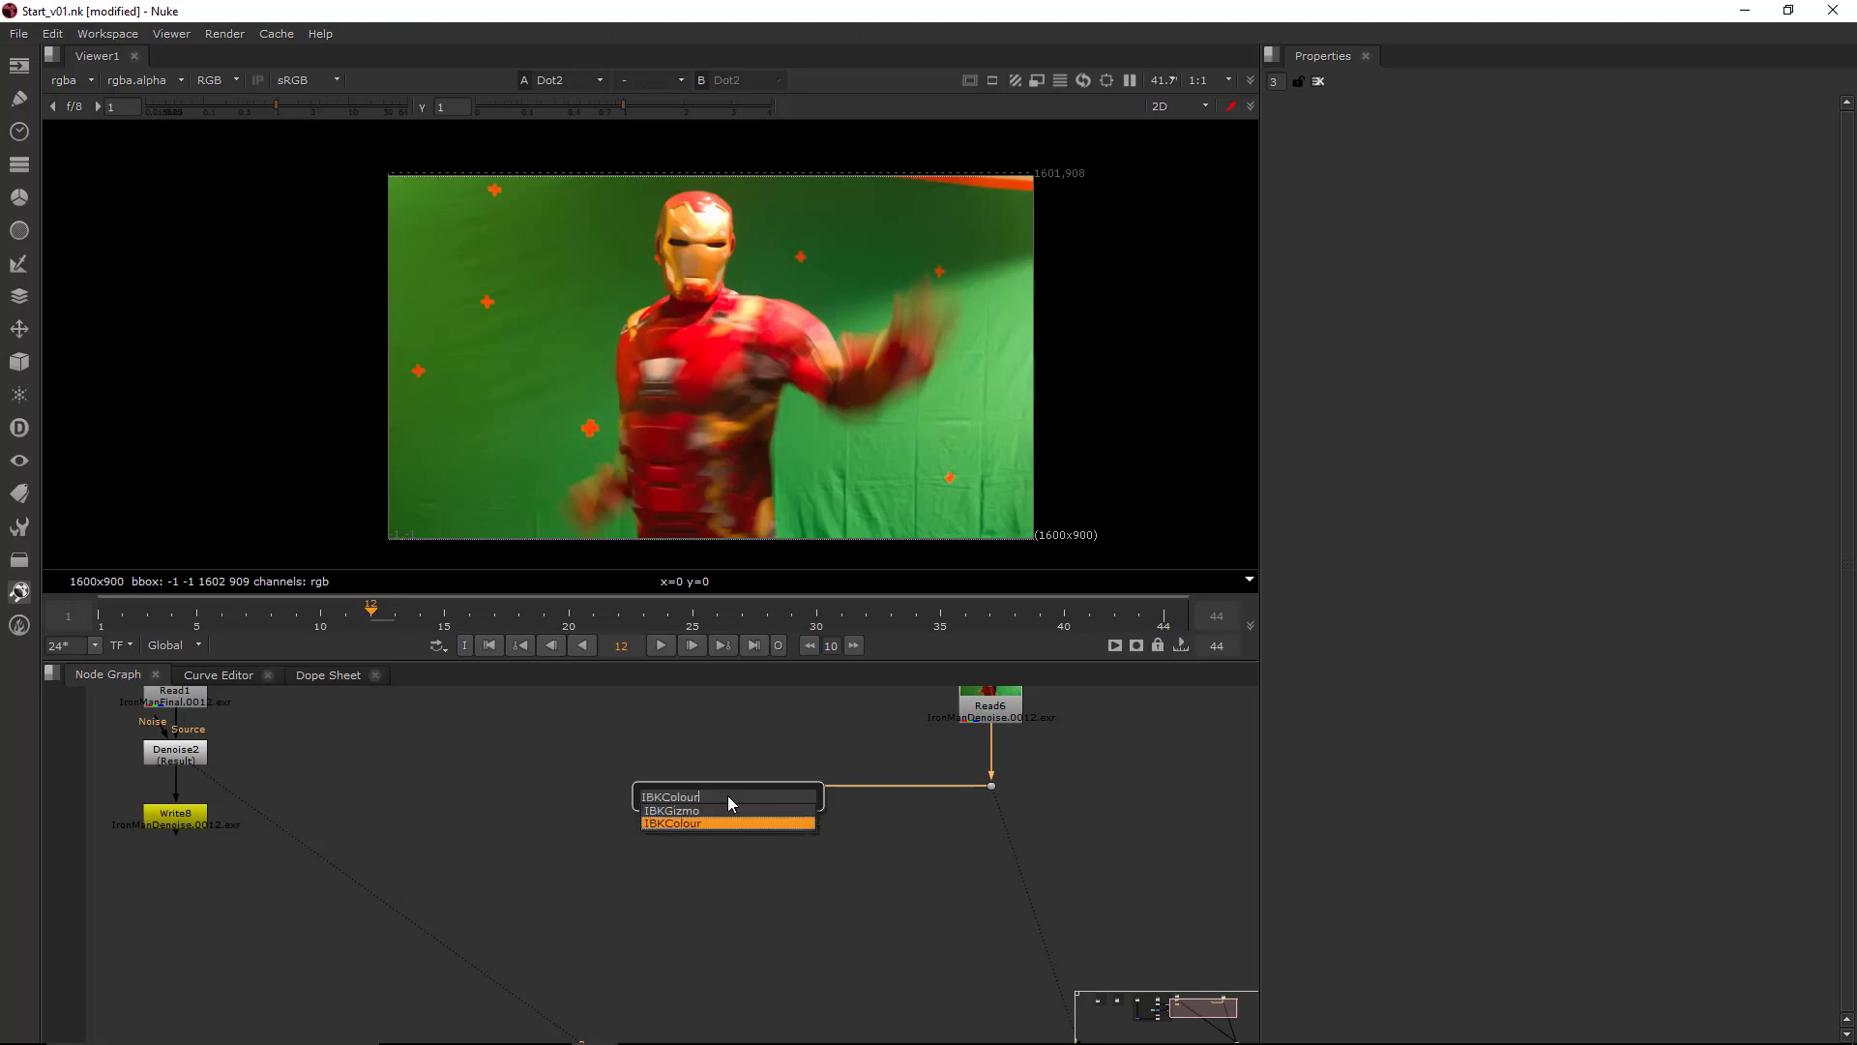
key("Return")
- Place the IBKColour node below the branch and route its input through an added corner dot with straight connections
scroll(722, 777, "up", 3)
middle_click_drag(722, 778, 683, 767)
left_click_drag(709, 790, 939, 922)
left_click_drag(837, 834, 721, 921, "ctrl")
scroll(764, 855, "down", 3)
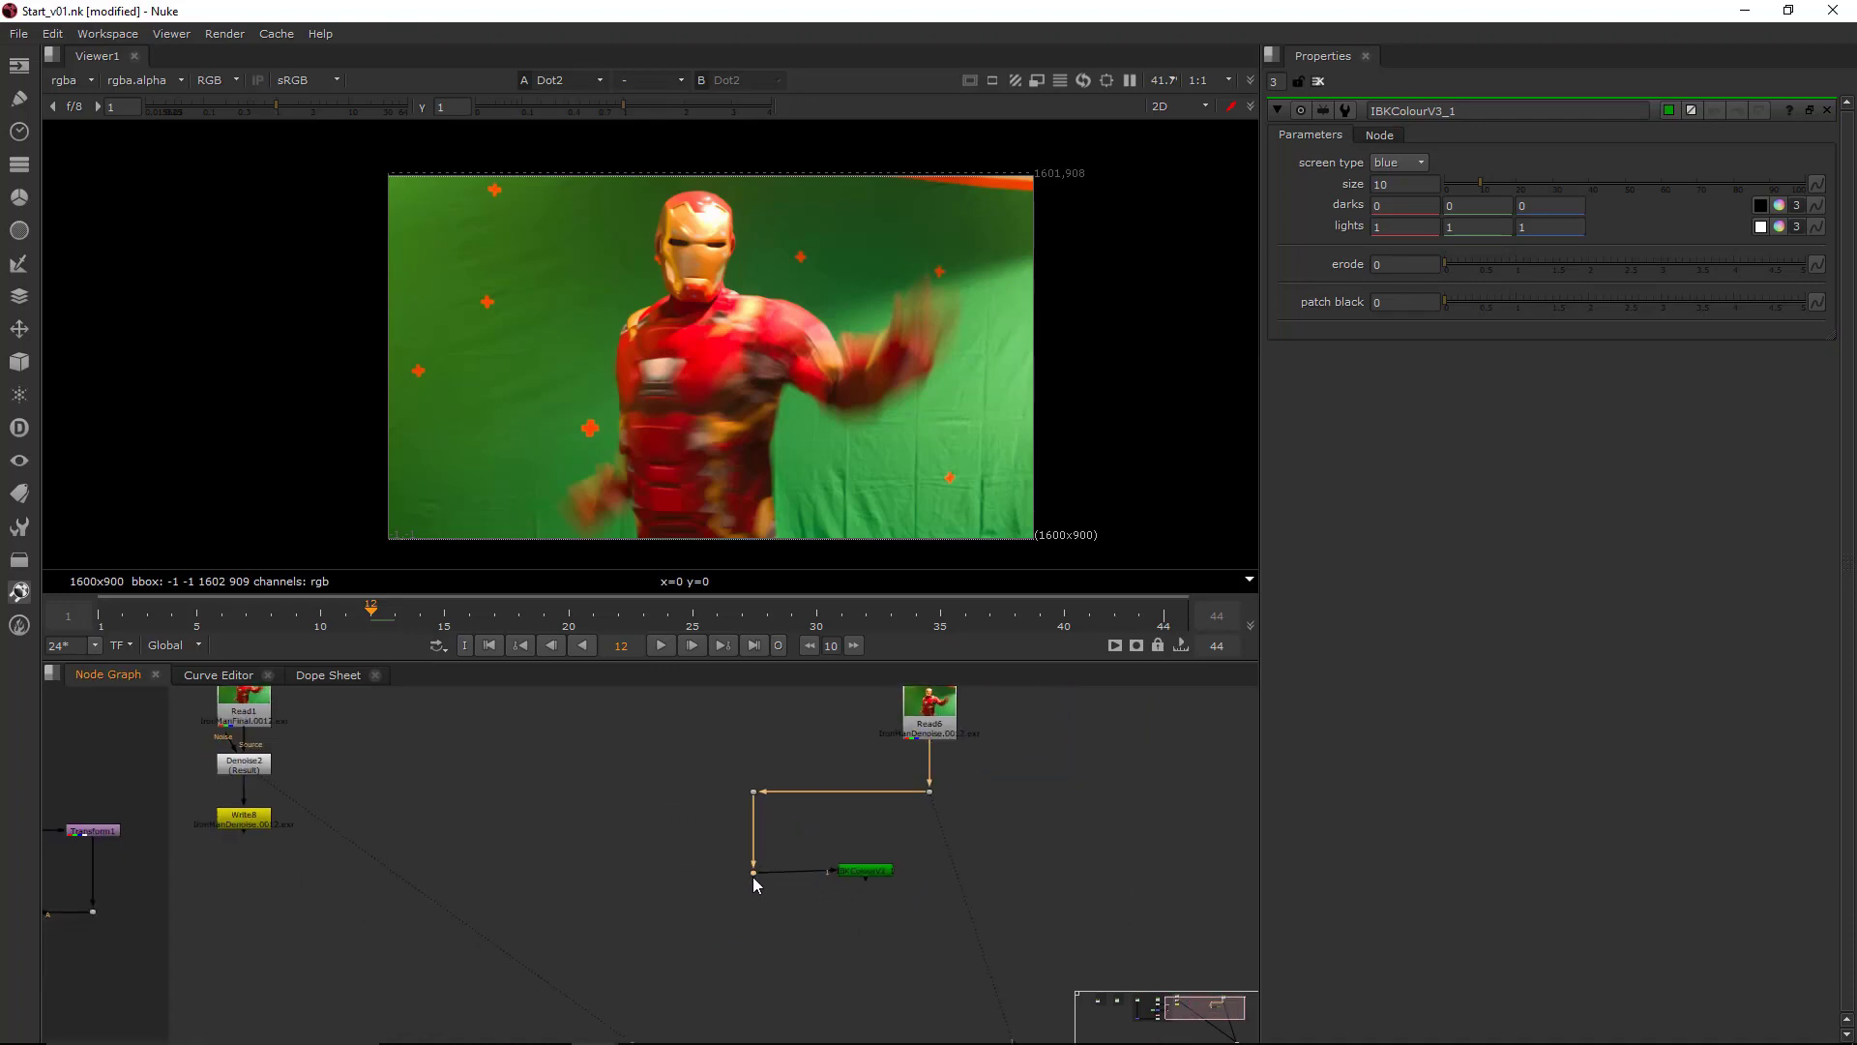
left_click_drag(753, 868, 646, 866)
left_click_drag(859, 872, 811, 874)
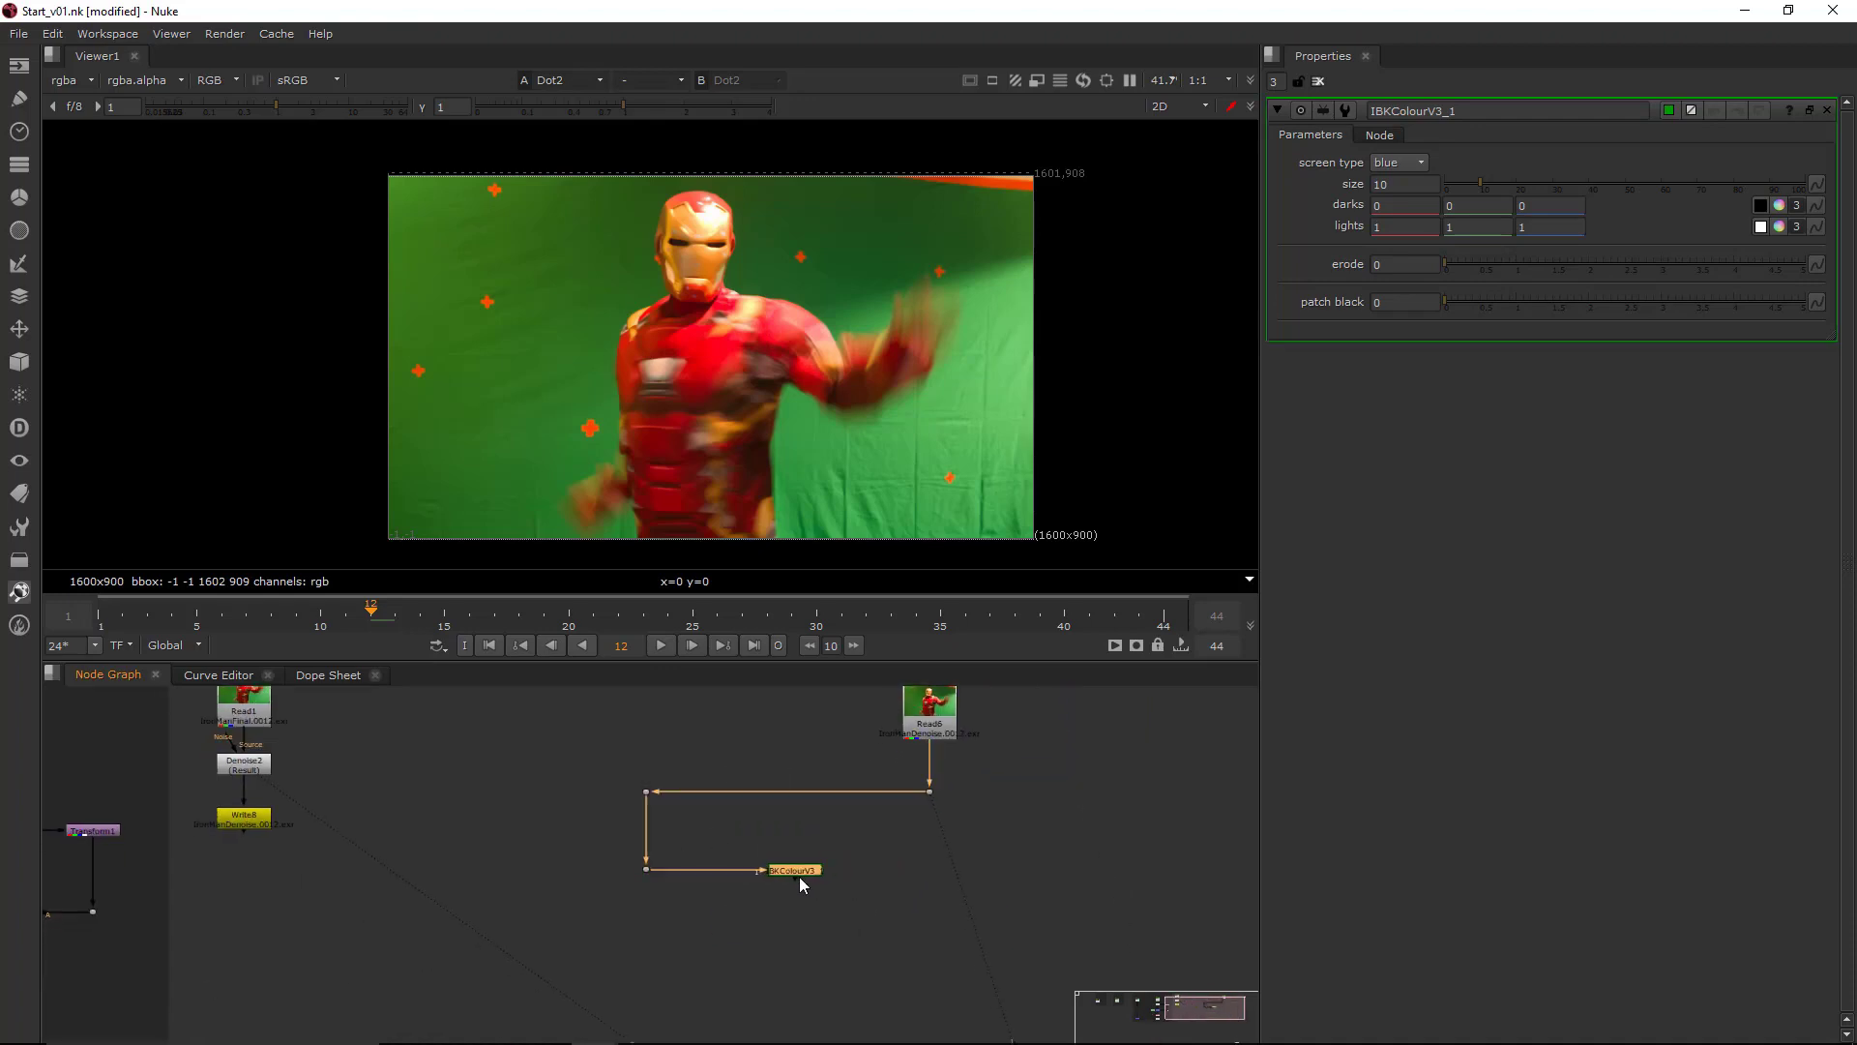
scroll(784, 852, "up", 5)
left_click(807, 812)
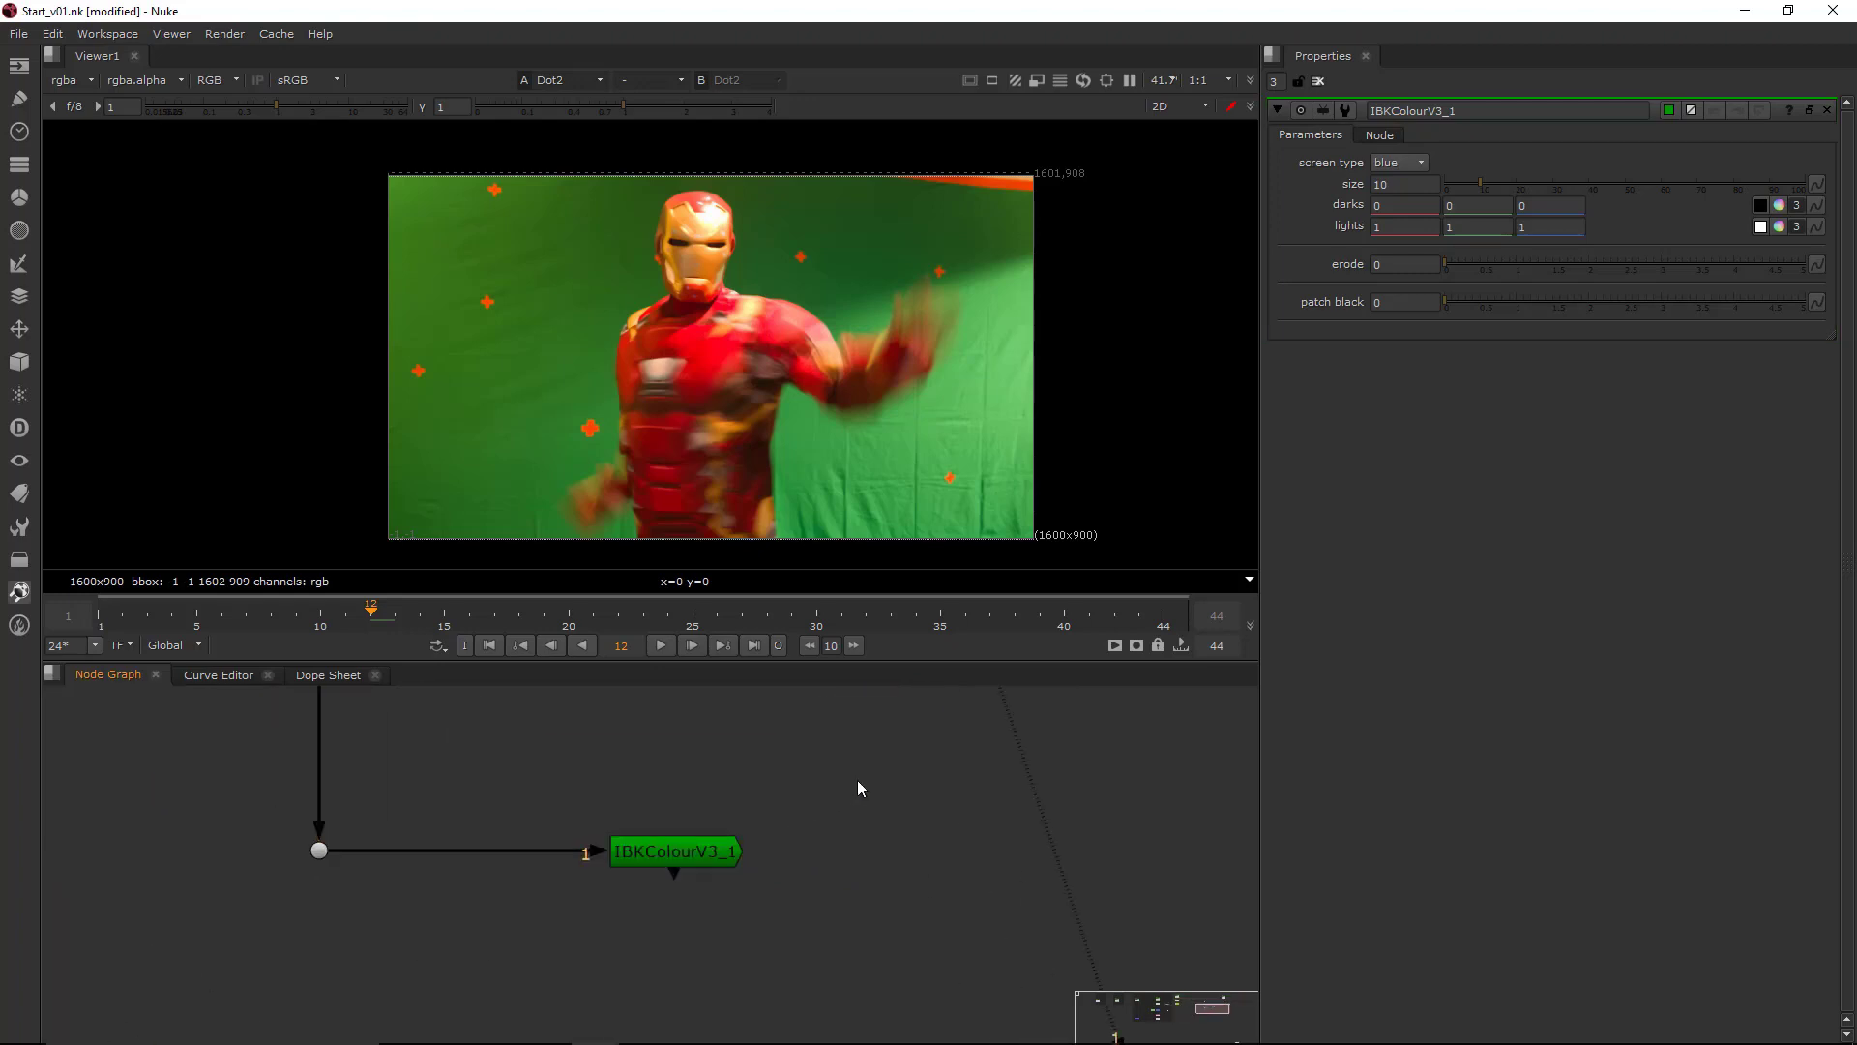
scroll(866, 794, "down", 2)
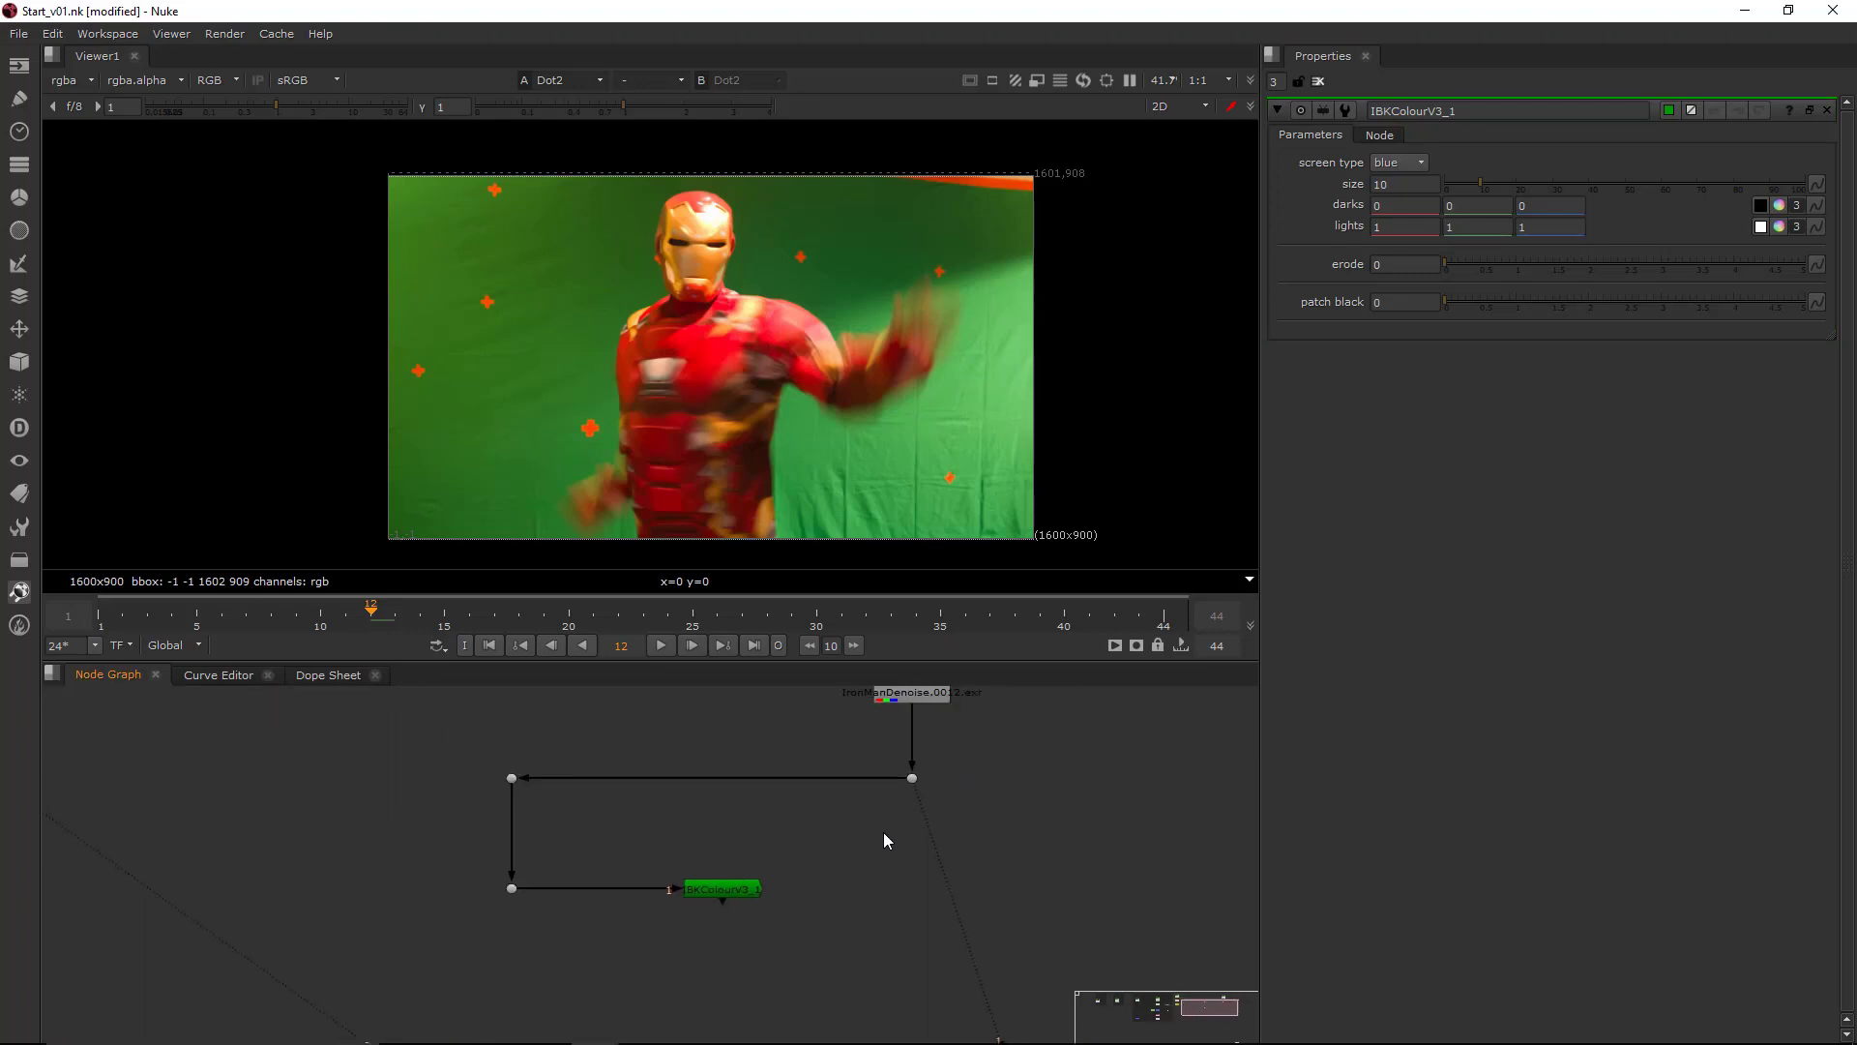
left_click(732, 892)
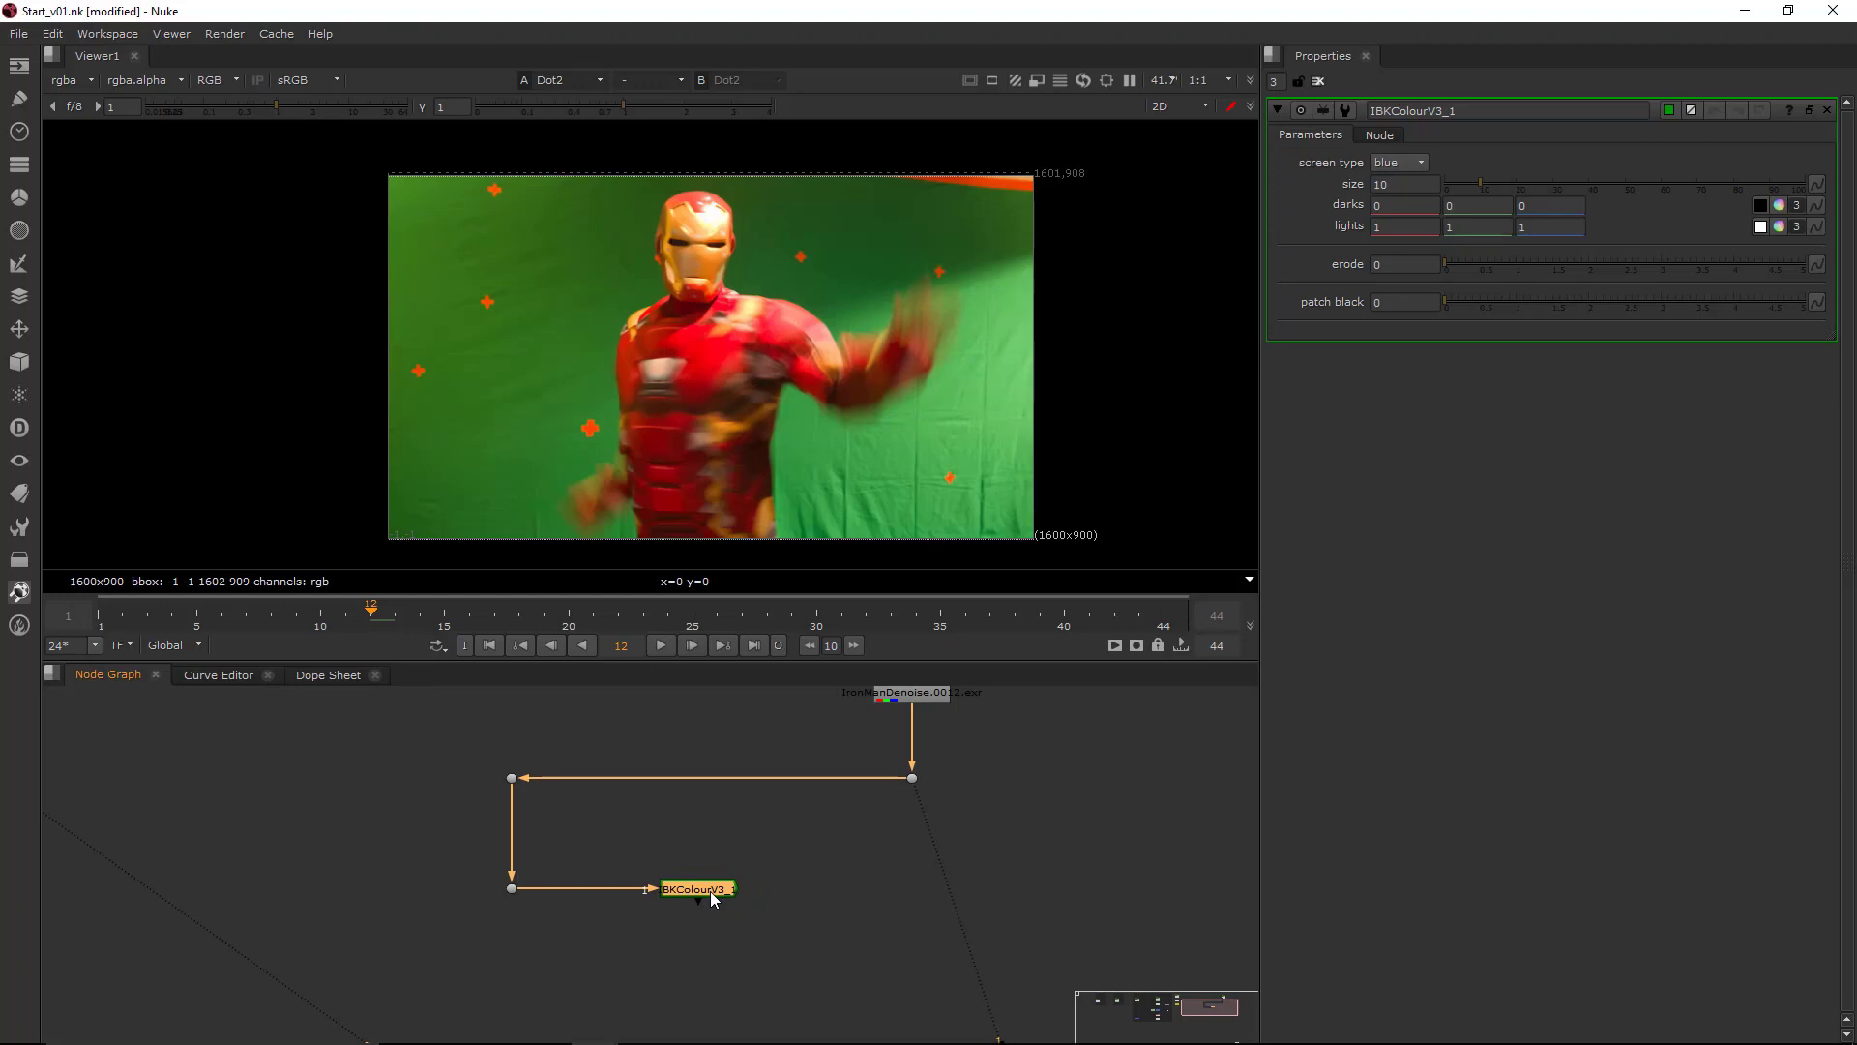
middle_click_drag(710, 891, 683, 979)
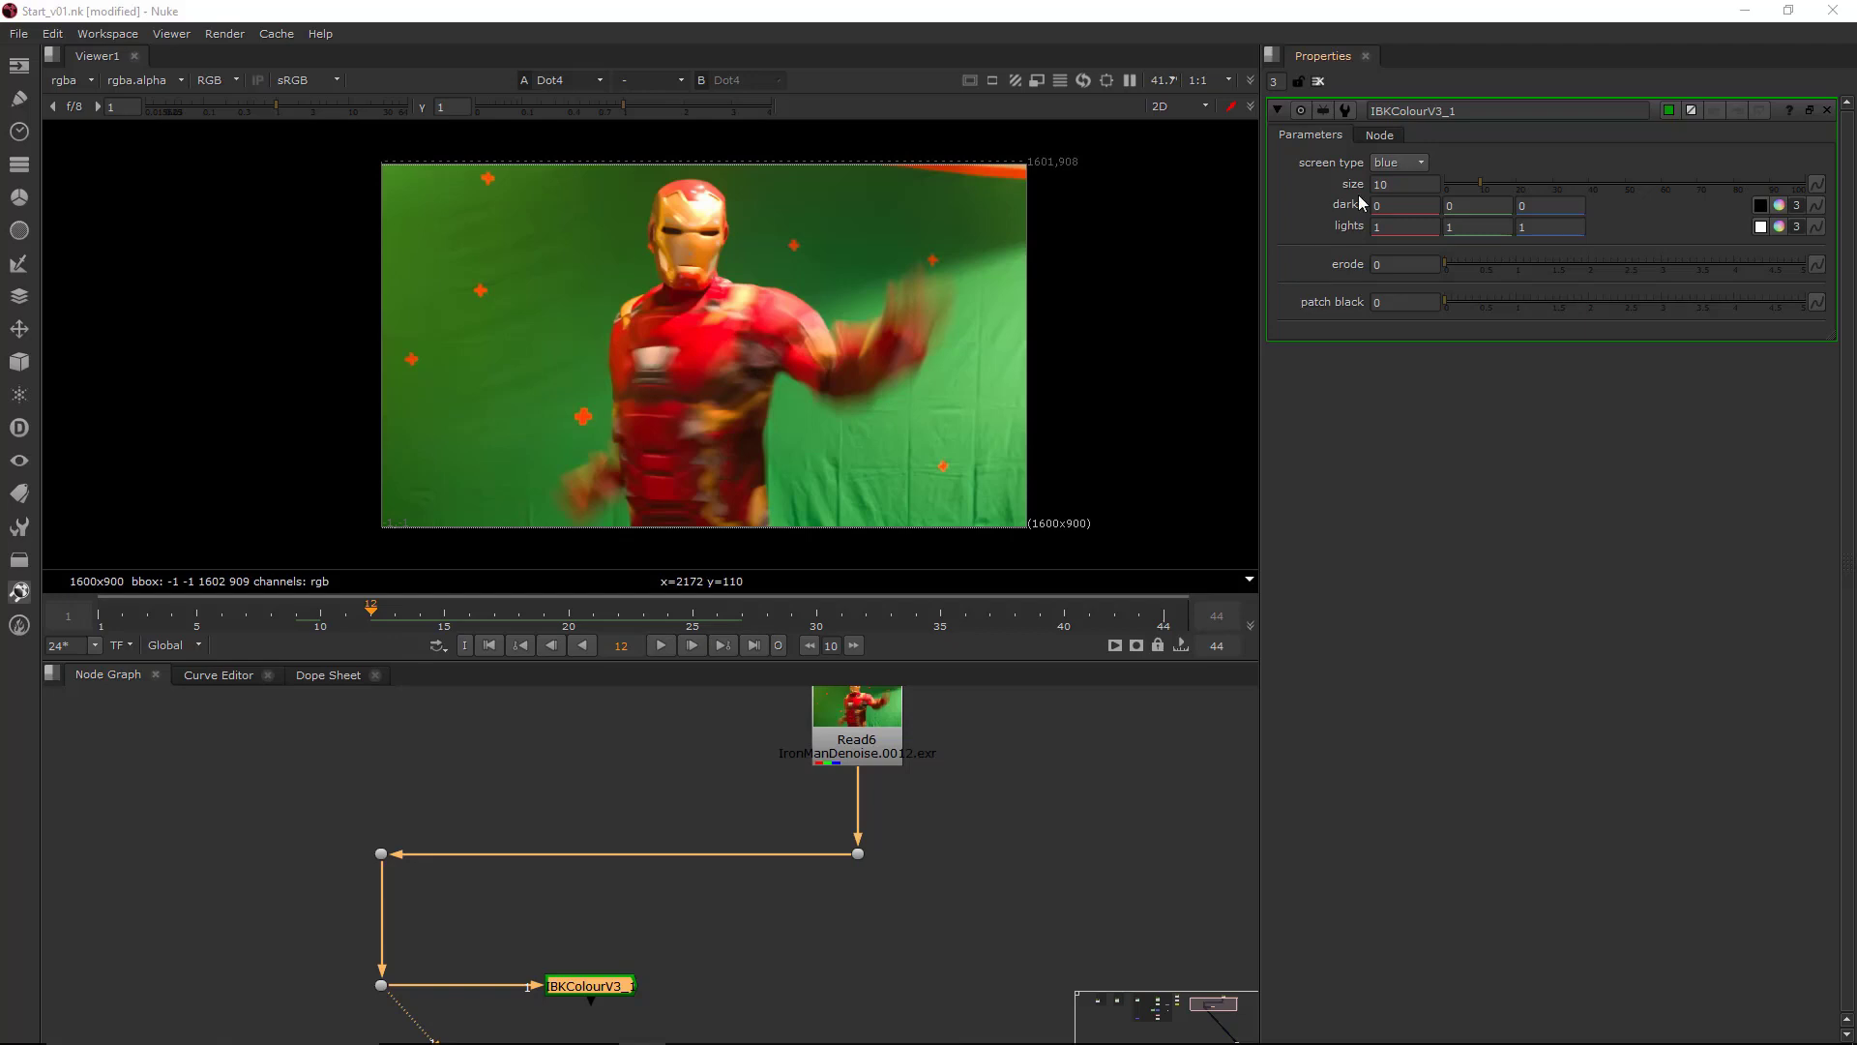
- Set the IBKColour screen type to green and show its output in the viewer
left_click(1398, 161)
left_click(1399, 143)
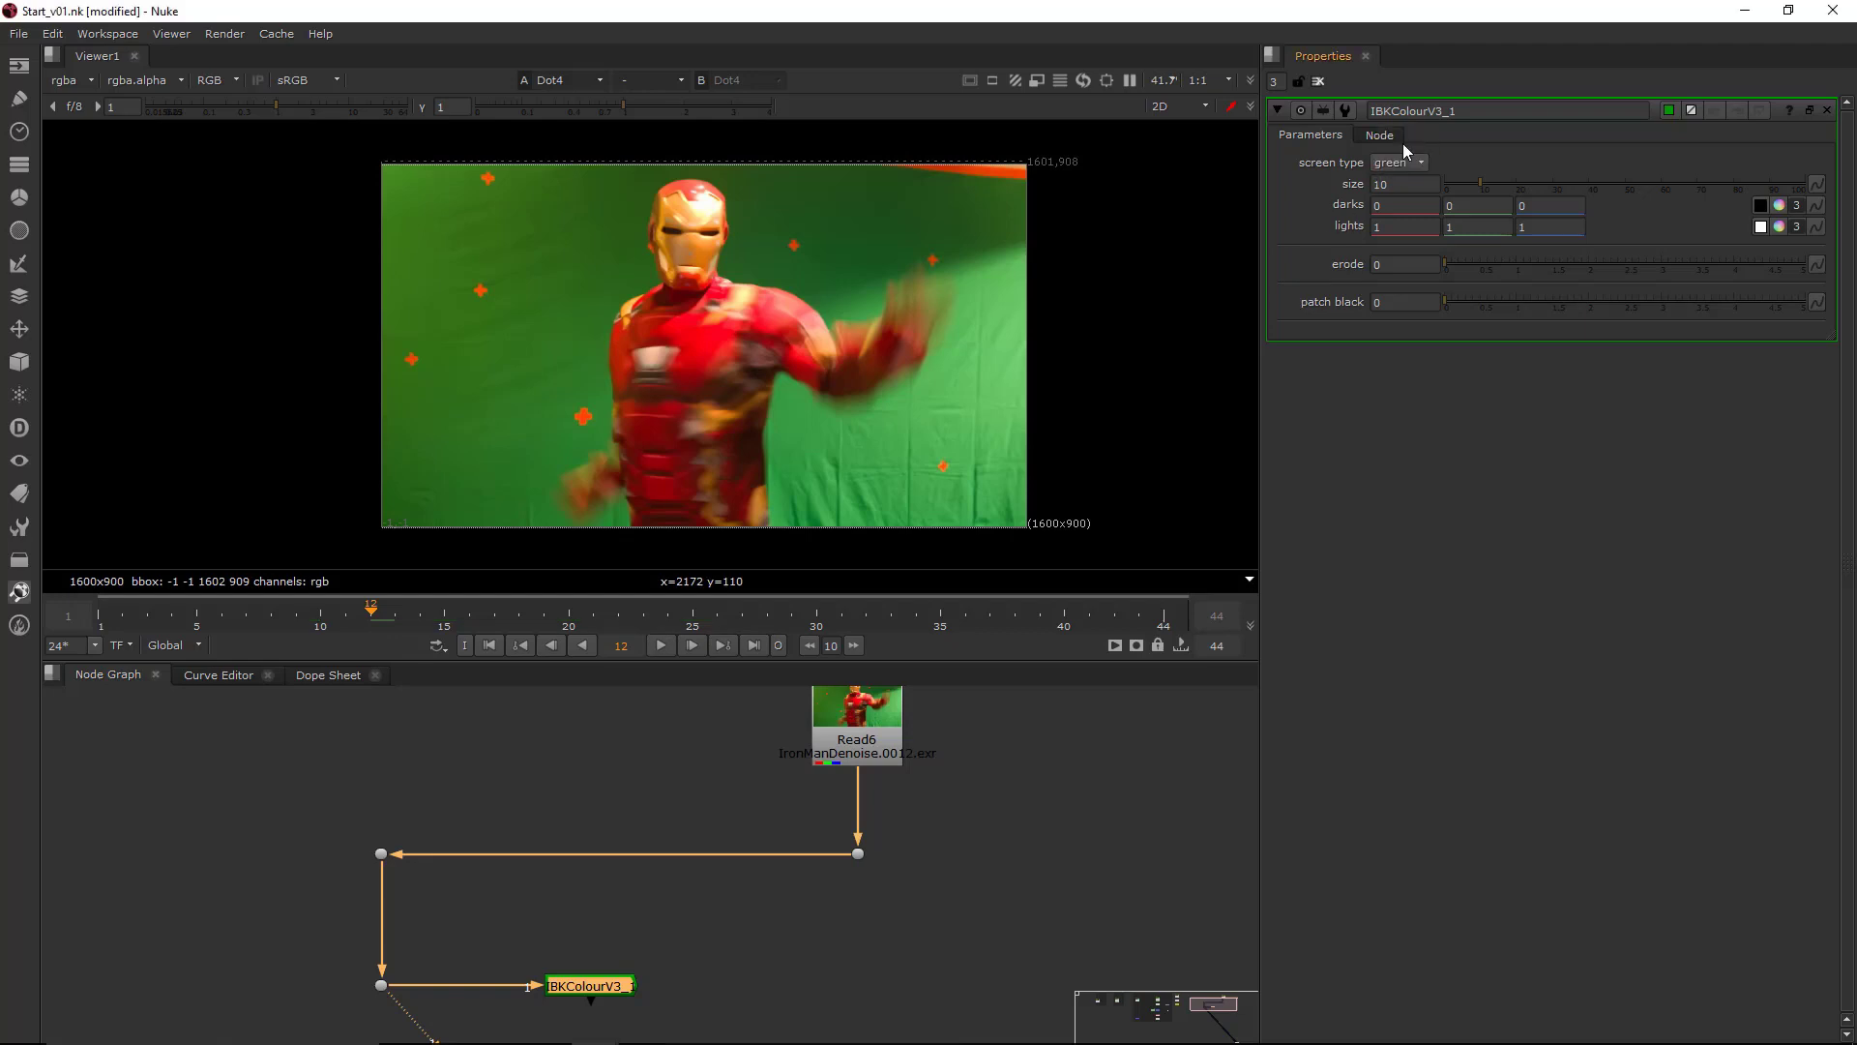
left_click_drag(658, 919, 551, 1022)
key("1")
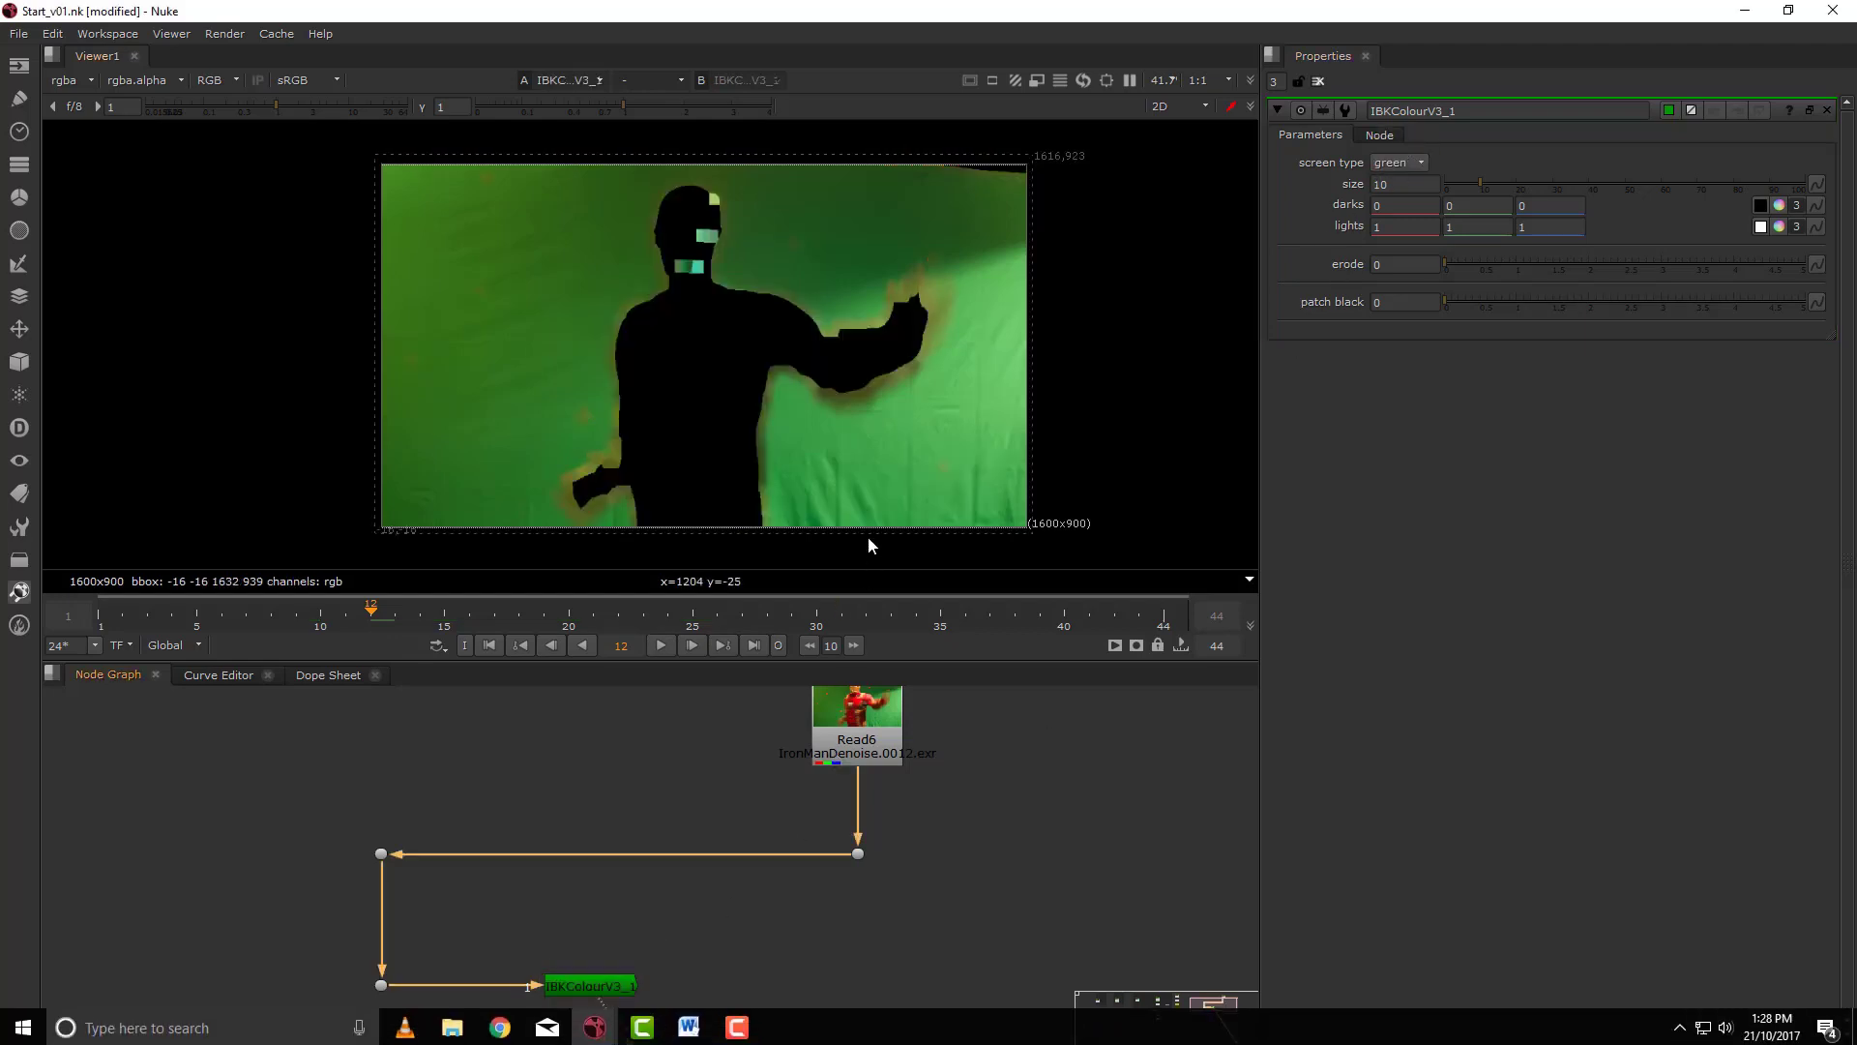
- Set the IBKColour size to 1
middle_click_drag(979, 327, 903, 414)
scroll(957, 271, "up", 1)
scroll(957, 276, "up", 5)
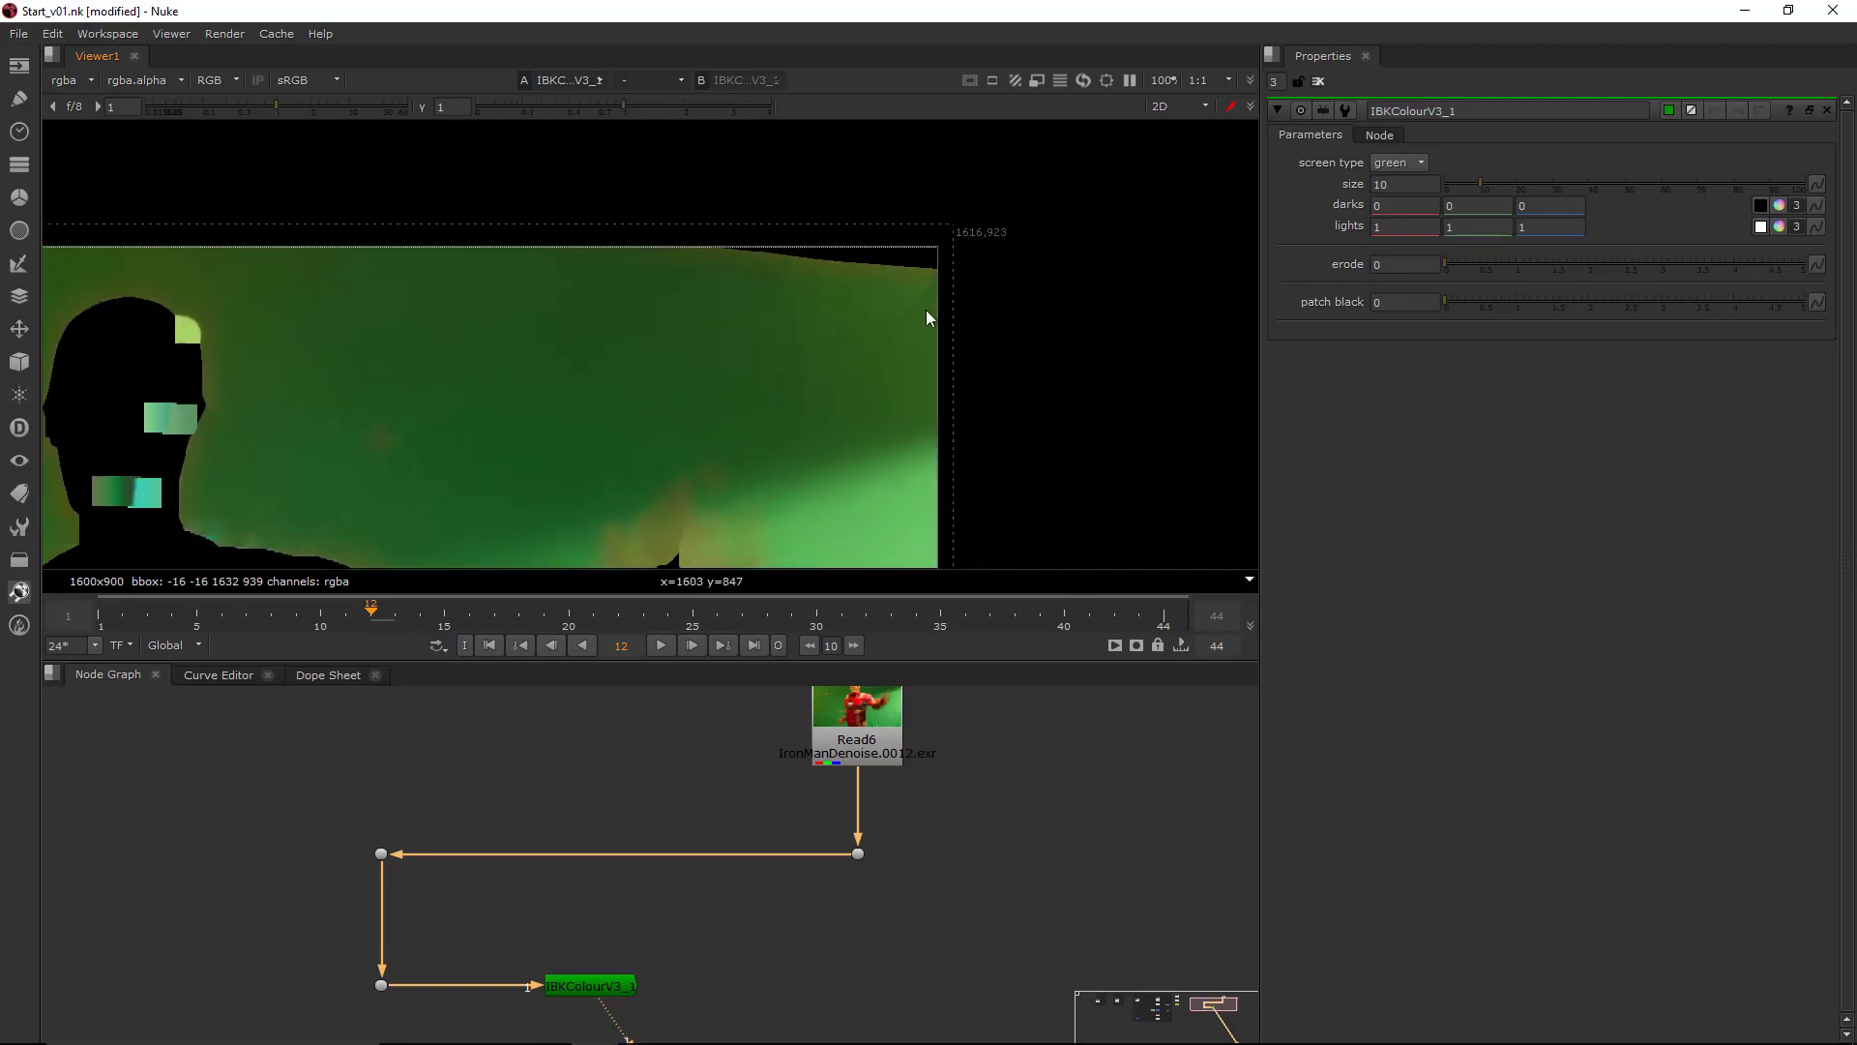
middle_click_drag(969, 282, 1018, 335)
scroll(1002, 305, "up", 5)
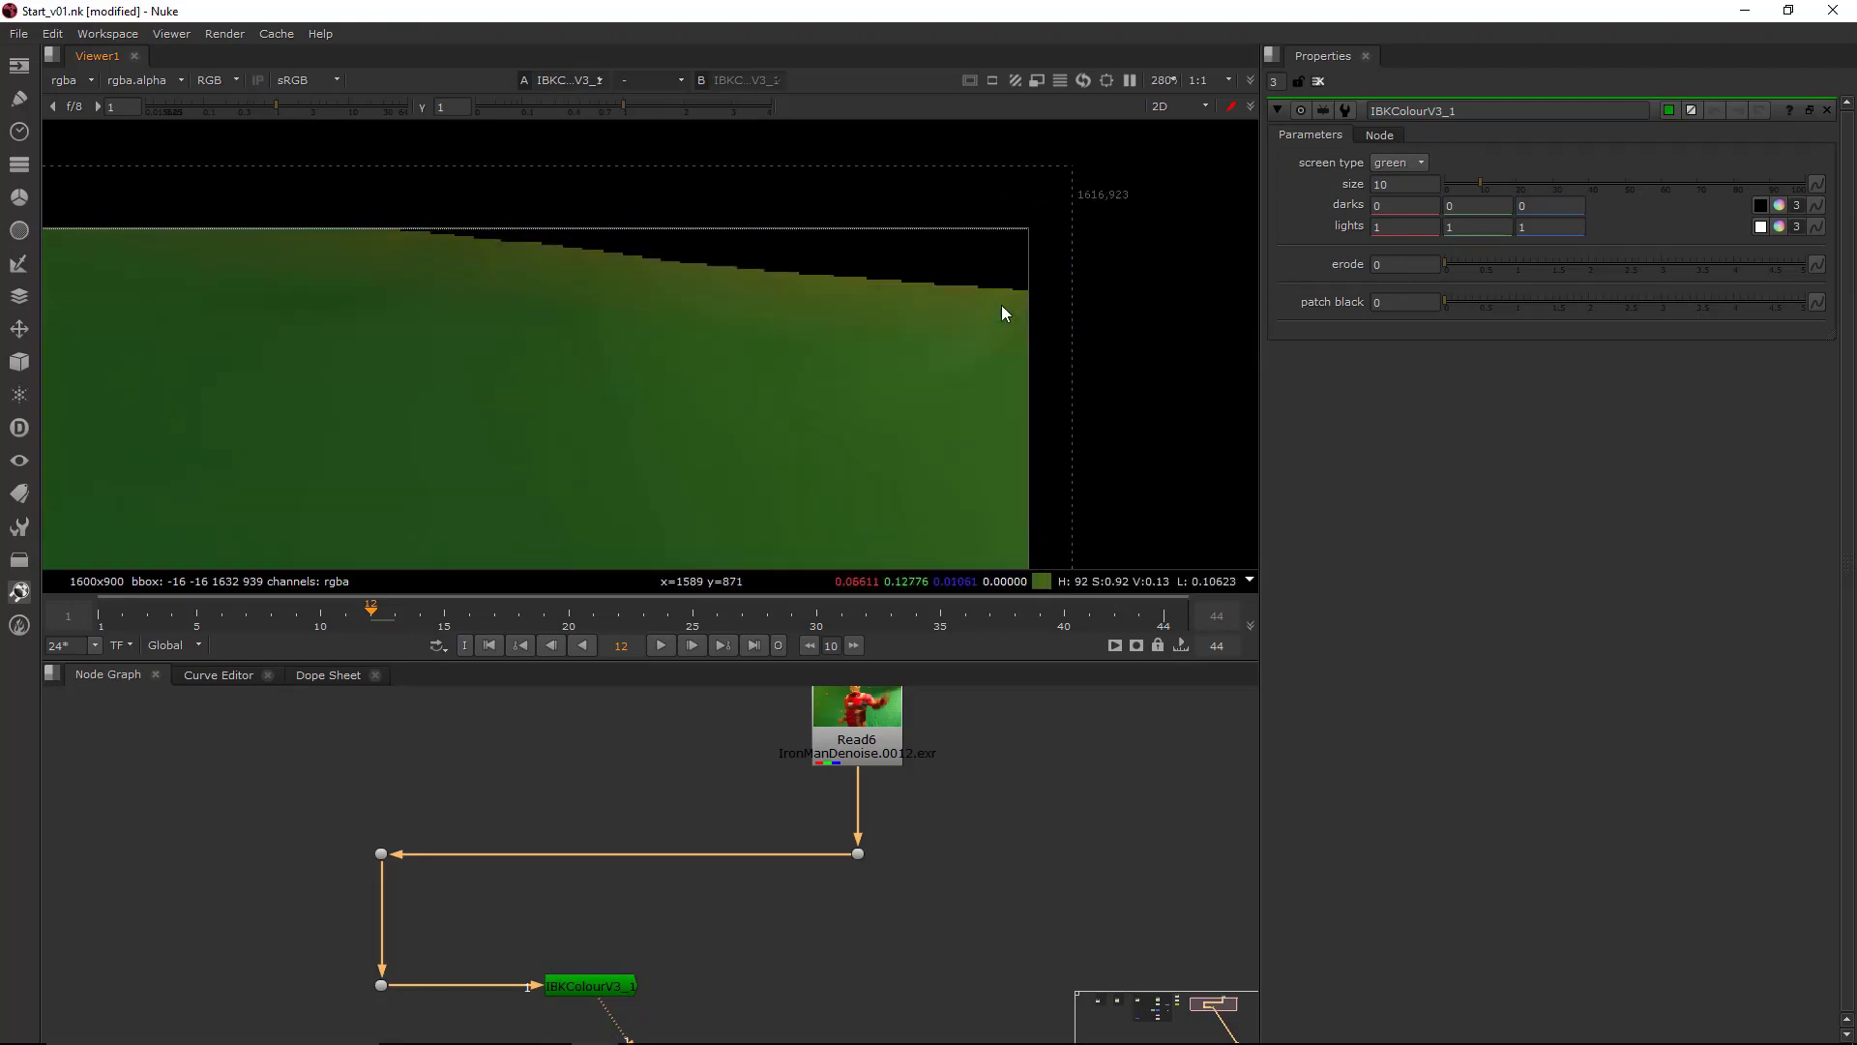
scroll(1001, 305, "down", 7)
scroll(955, 280, "up", 4)
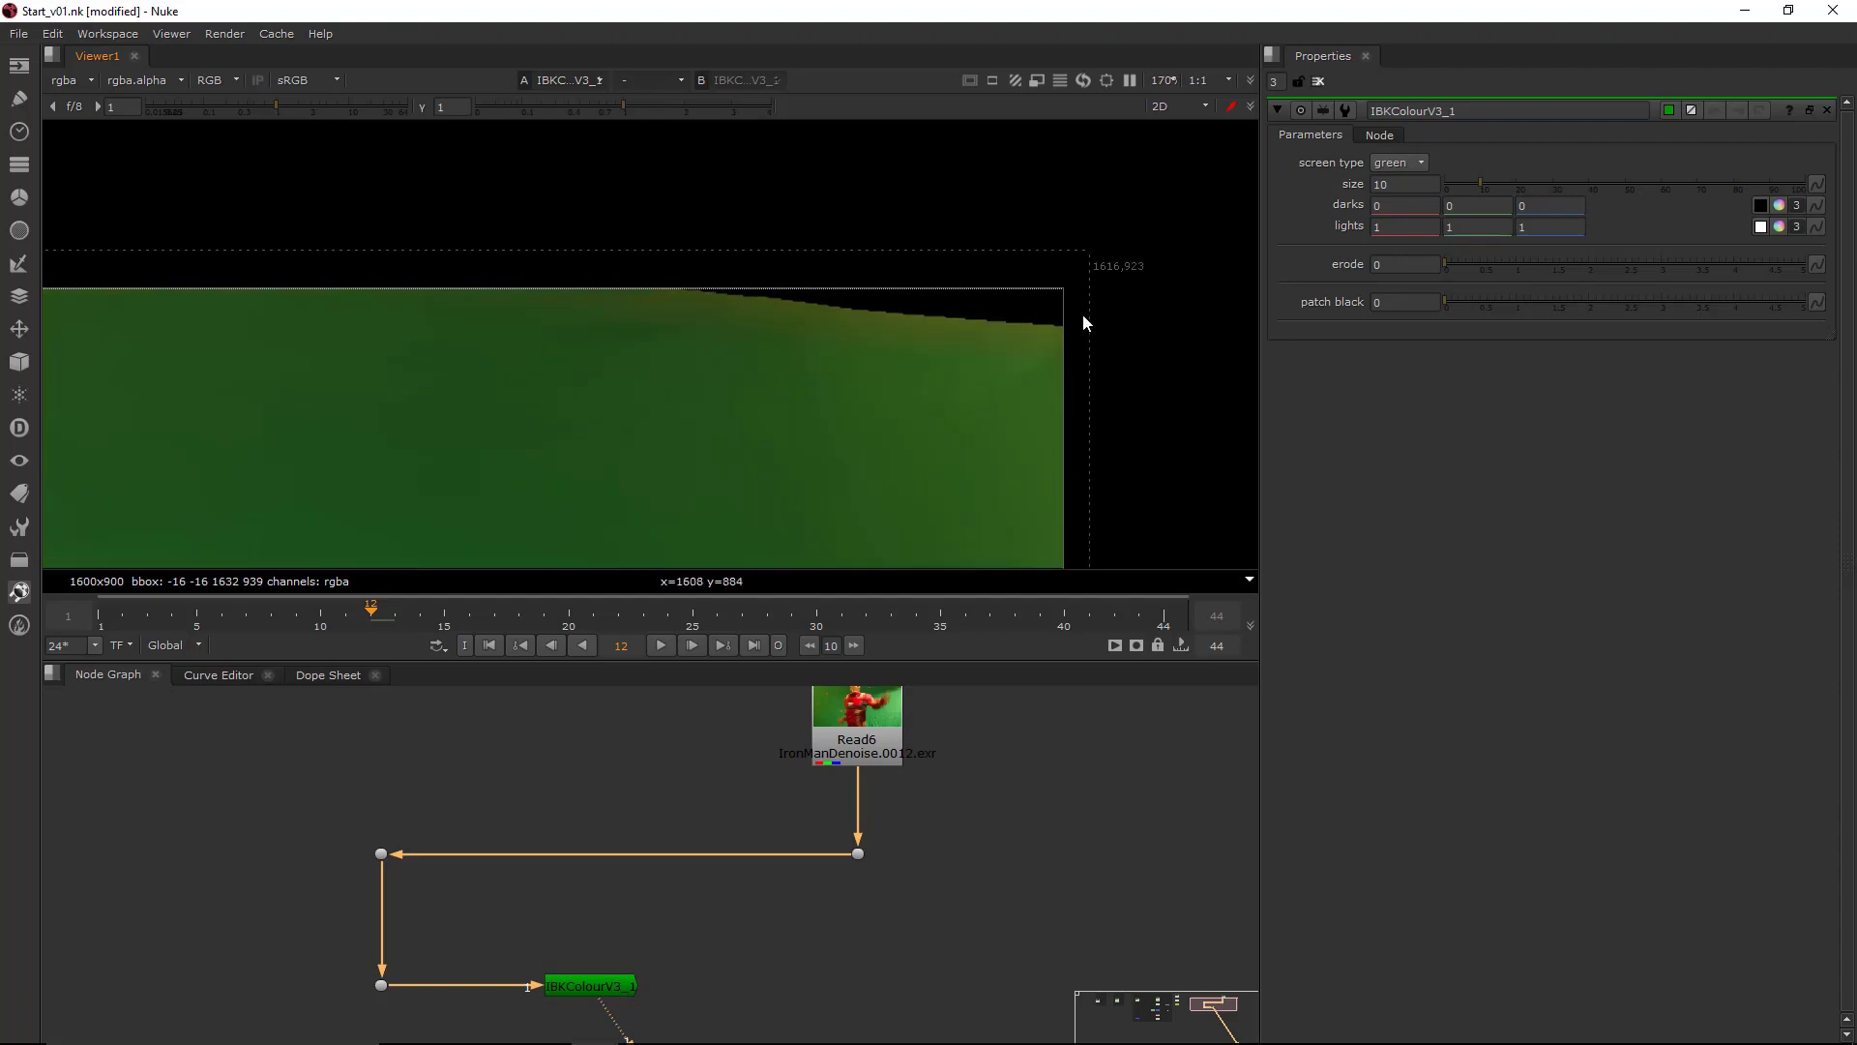
left_click_drag(1425, 184, 1281, 181)
type("1")
key("Return")
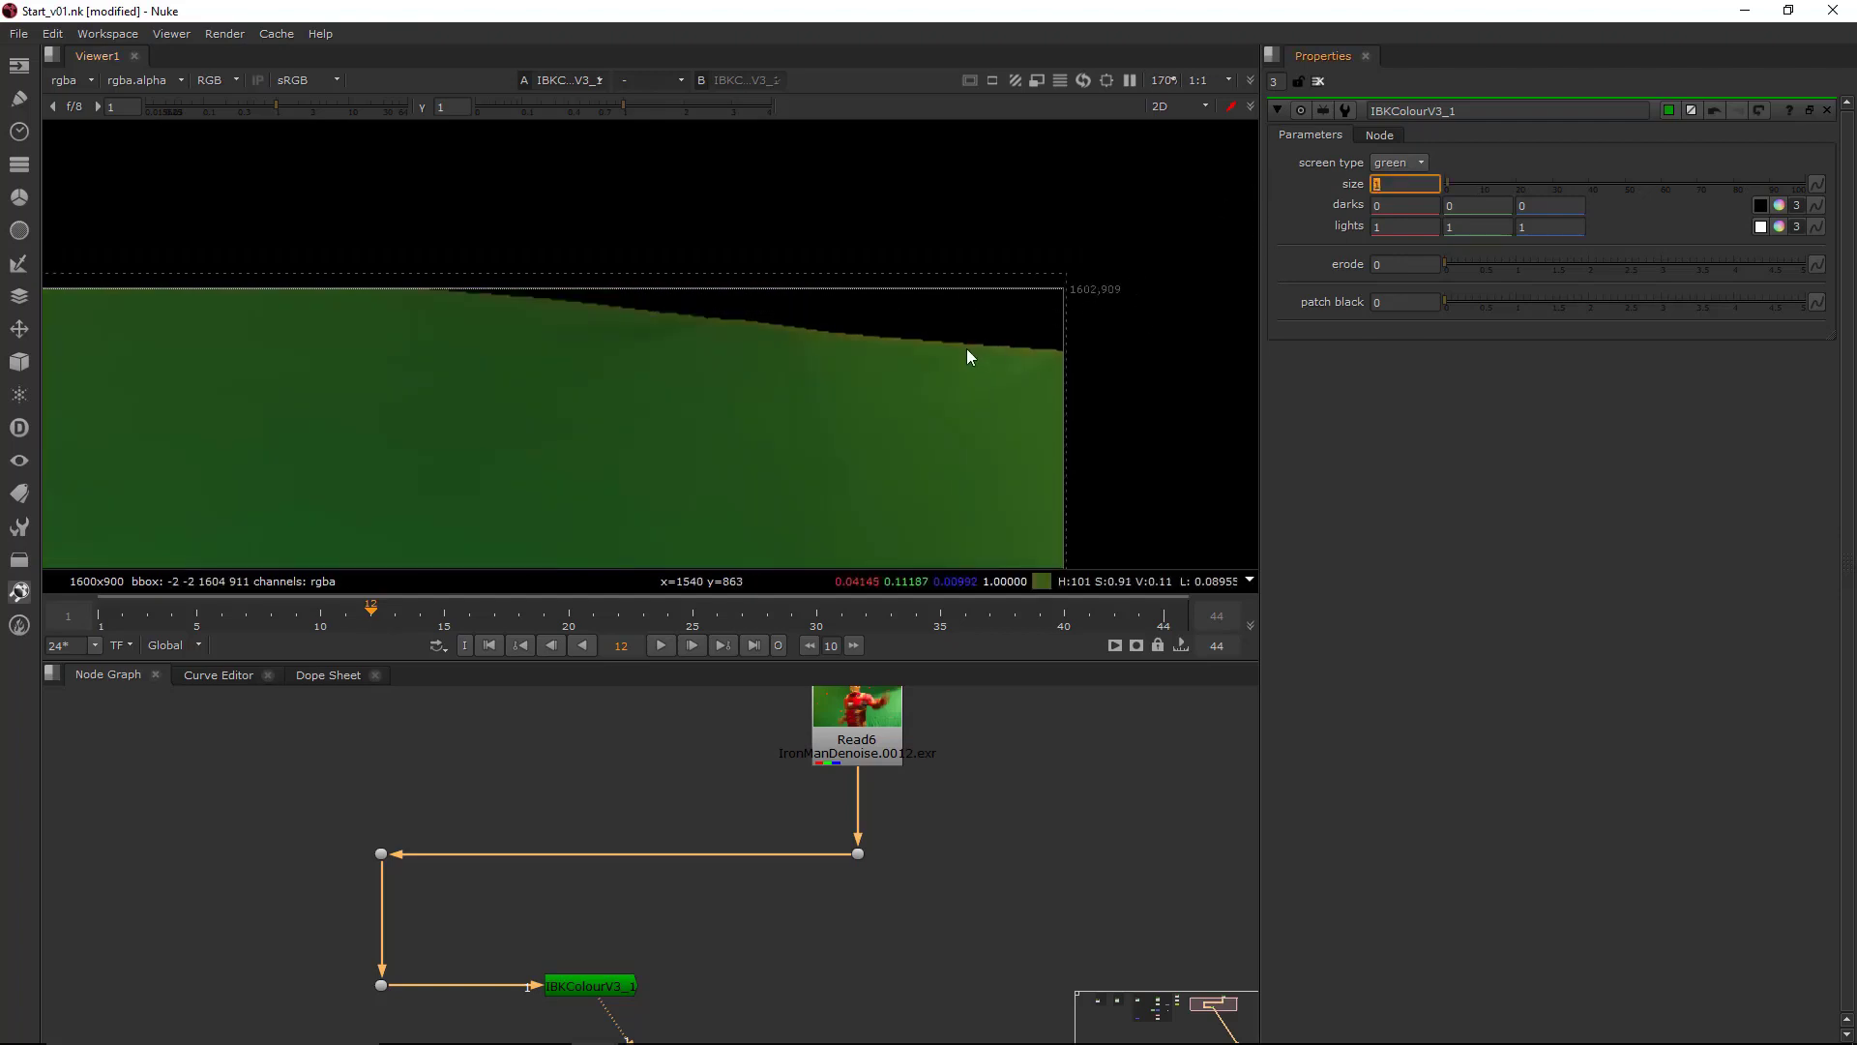
- Inspect the IBKColour edge along the black area in the frame's upper-right corner, including its red channel
scroll(909, 368, "up", 4)
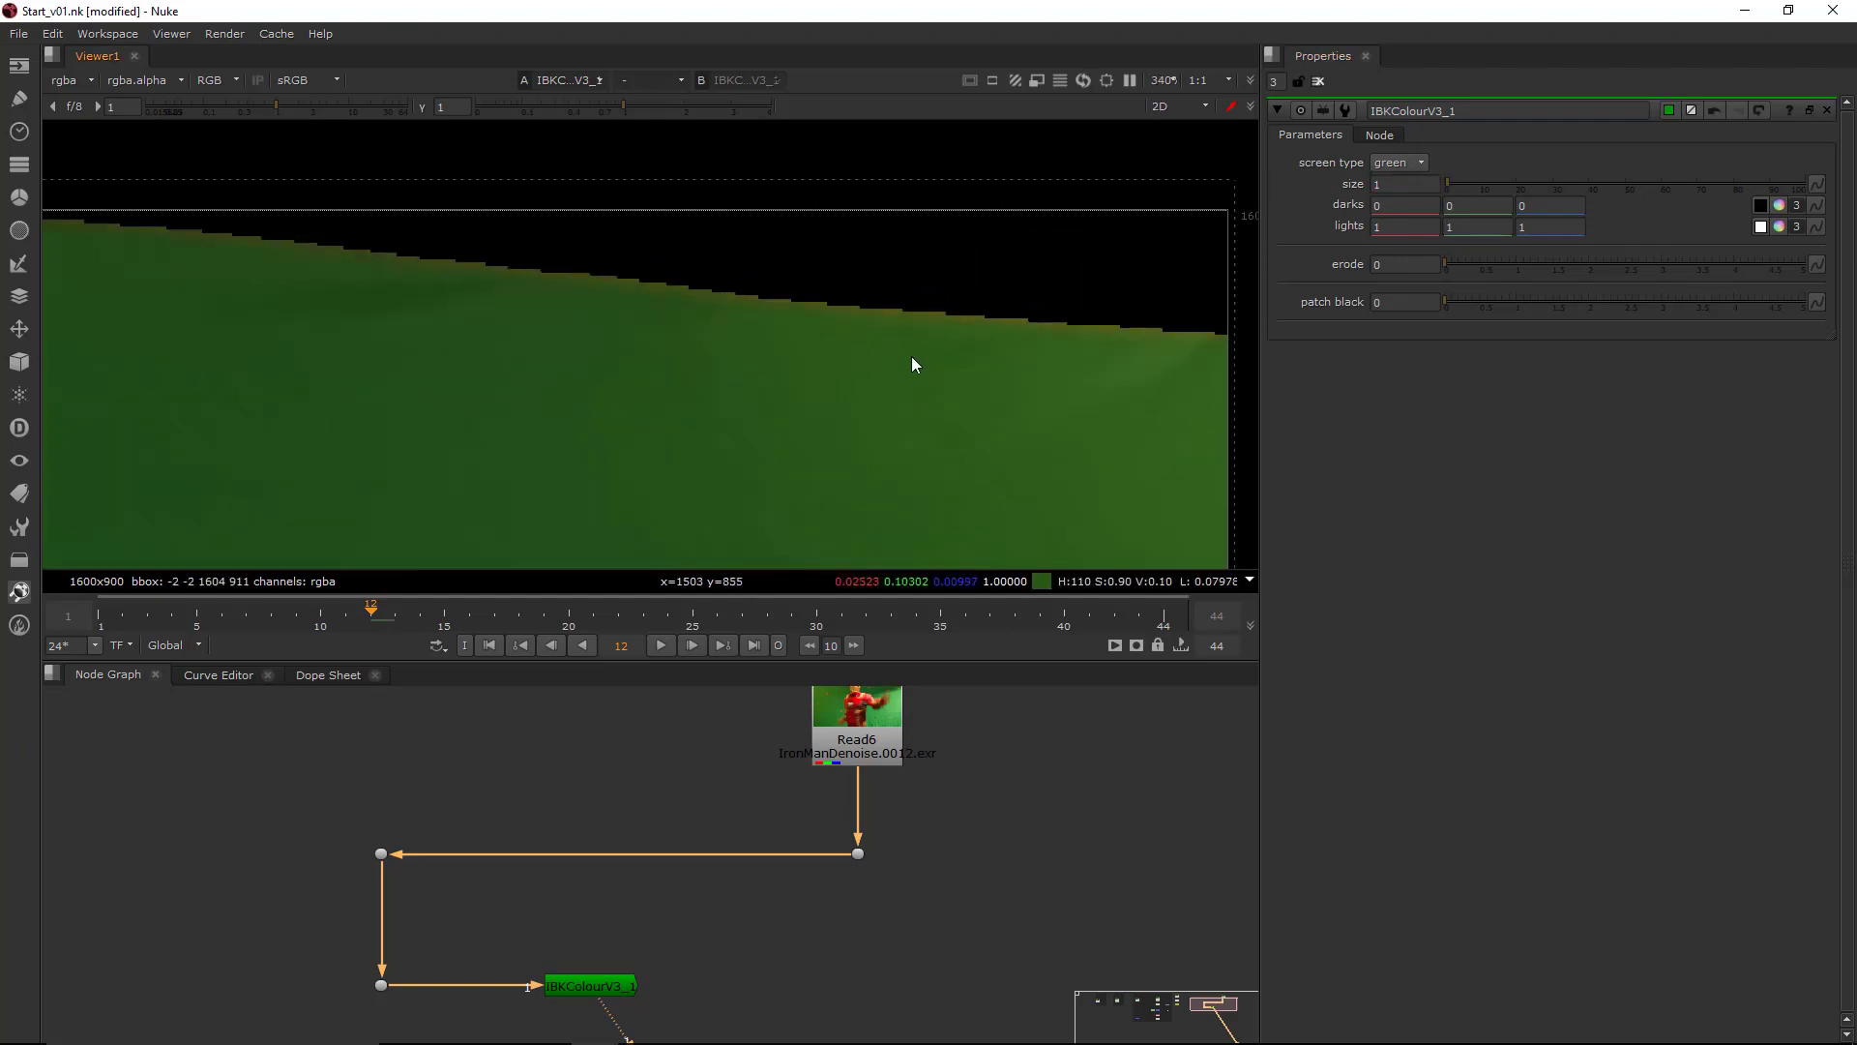
scroll(917, 366, "down", 3)
scroll(954, 376, "up", 2)
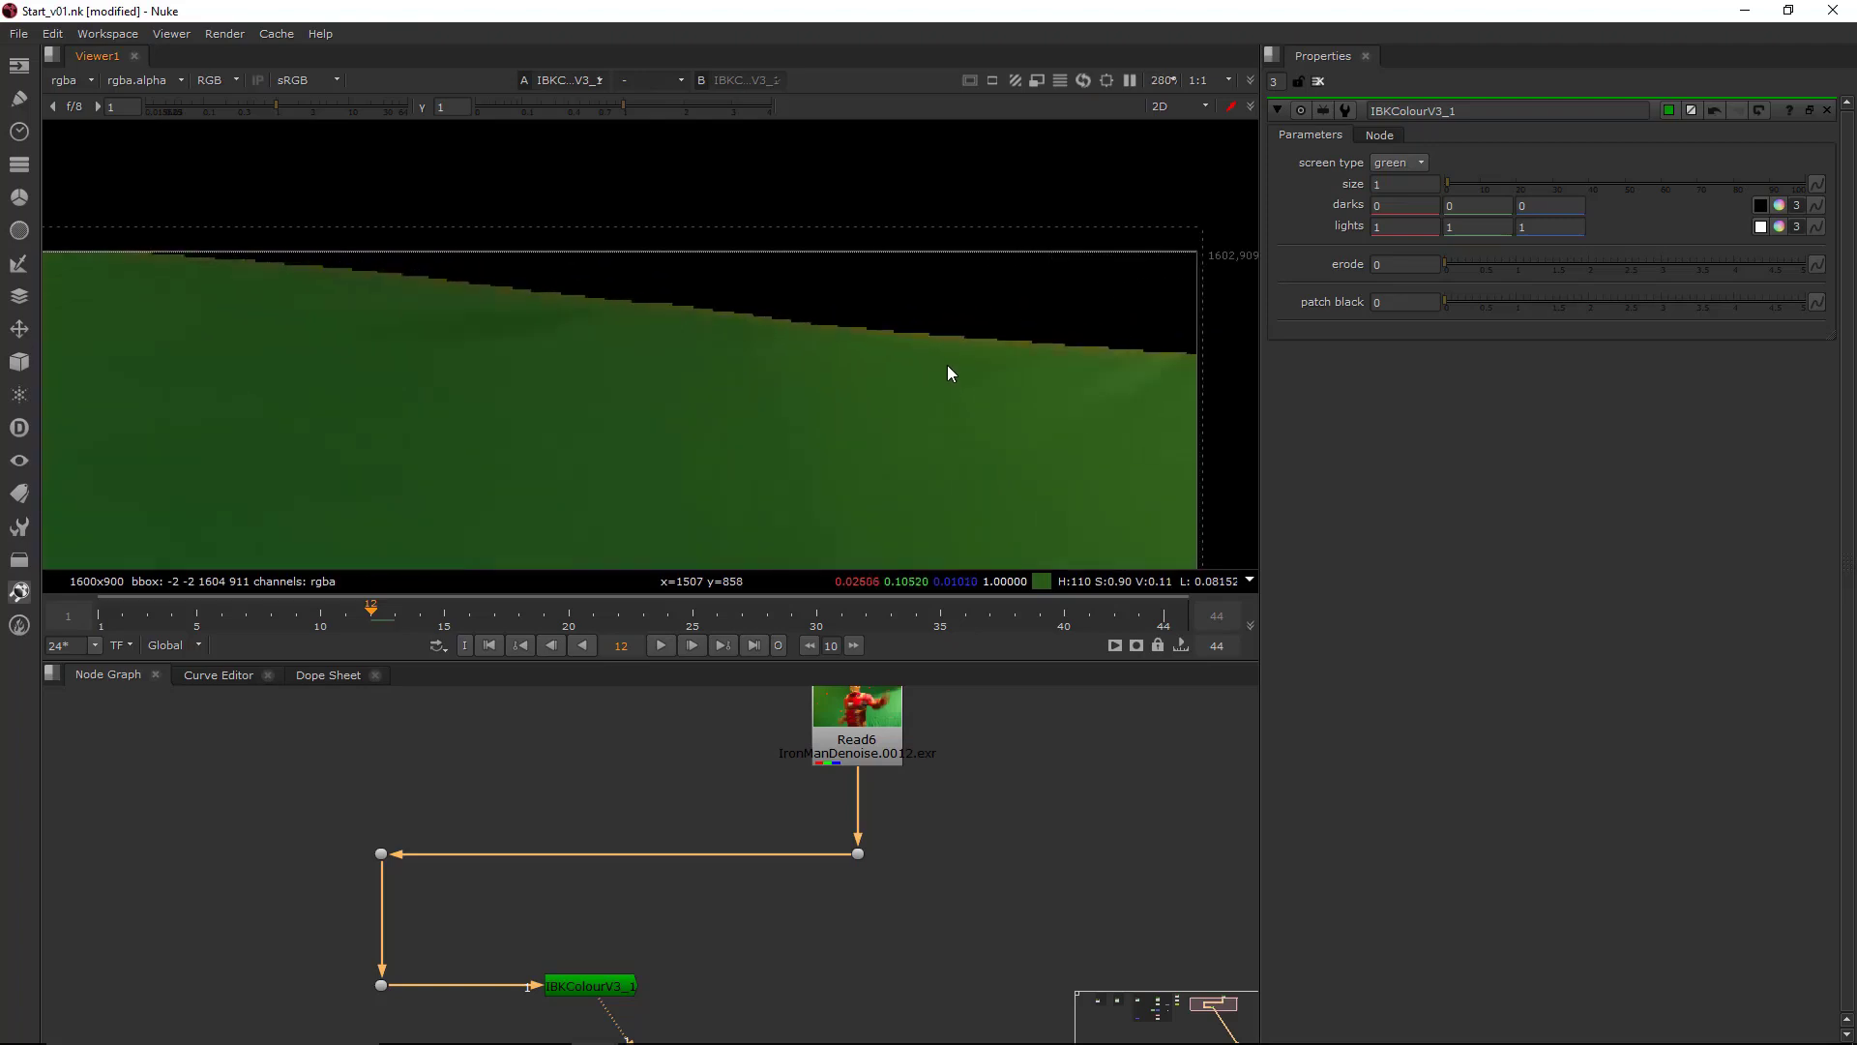
scroll(843, 390, "up", 4)
key("r")
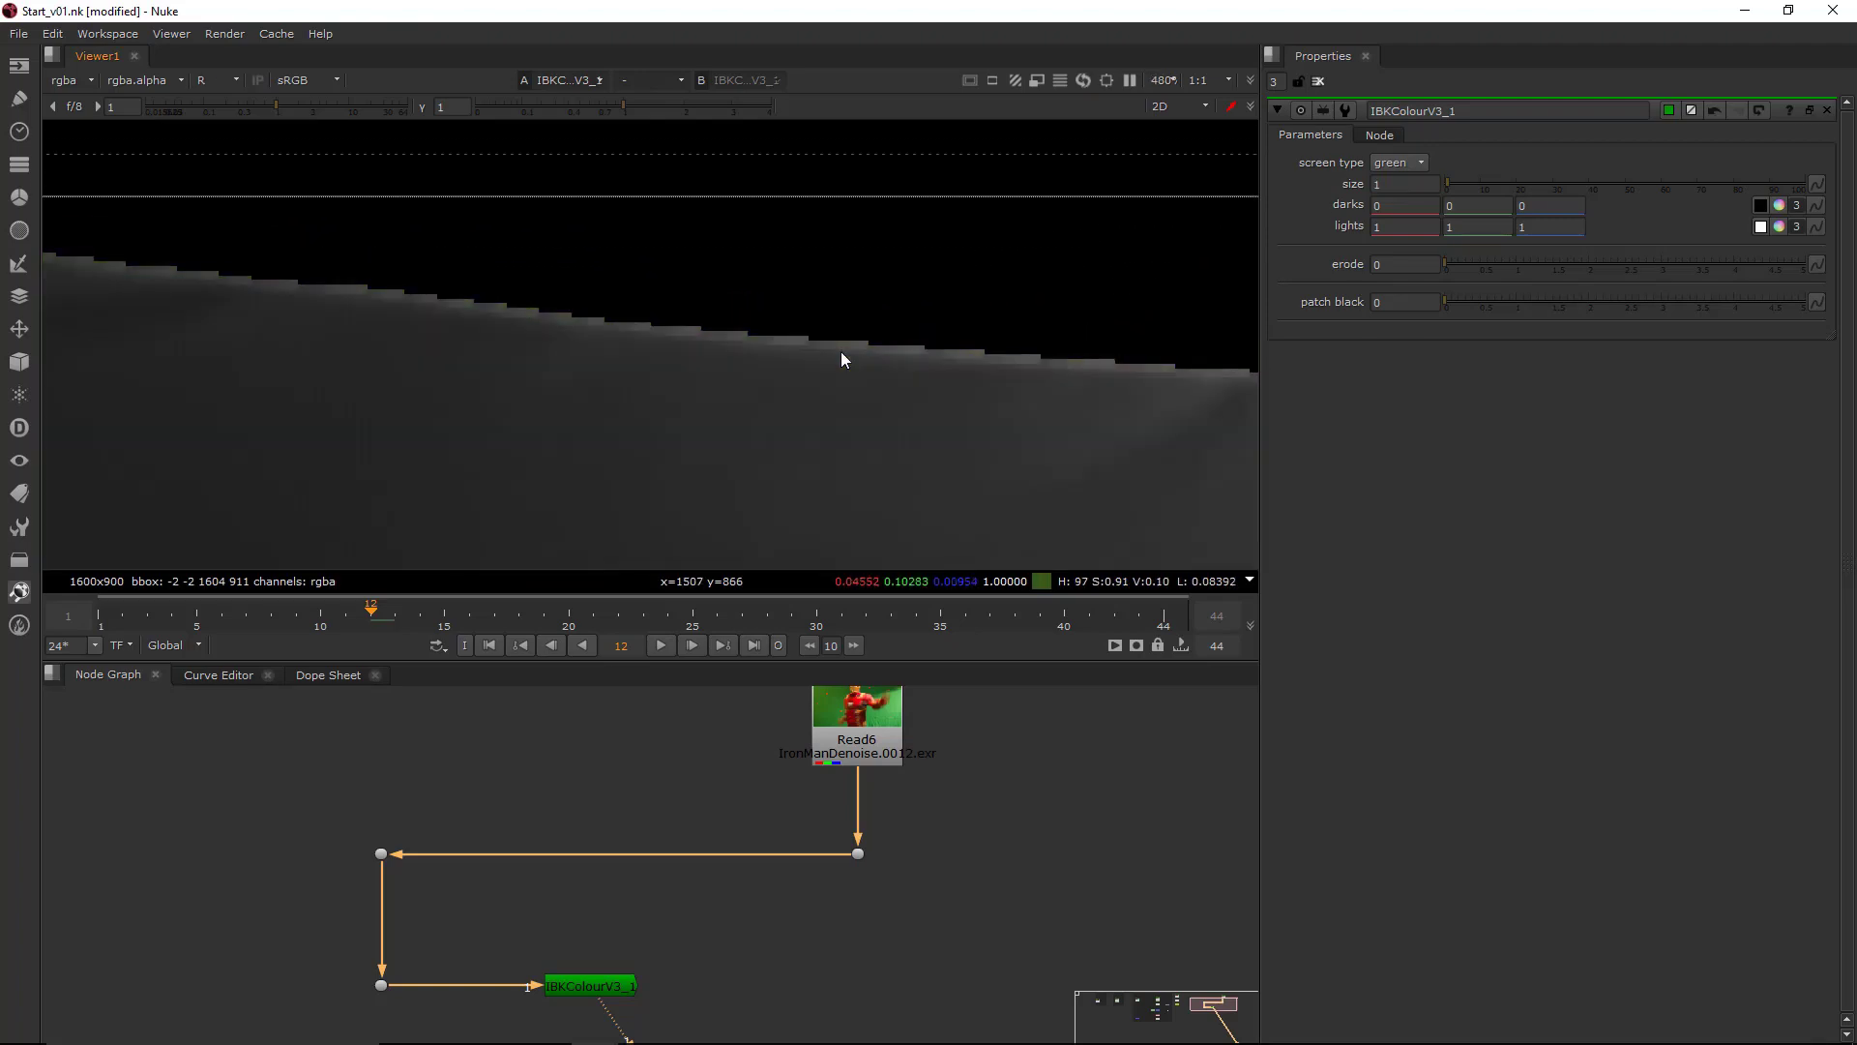
- Try the IBKColour size control and restore the size to 1
scroll(840, 351, "down", 5)
scroll(861, 360, "up", 3)
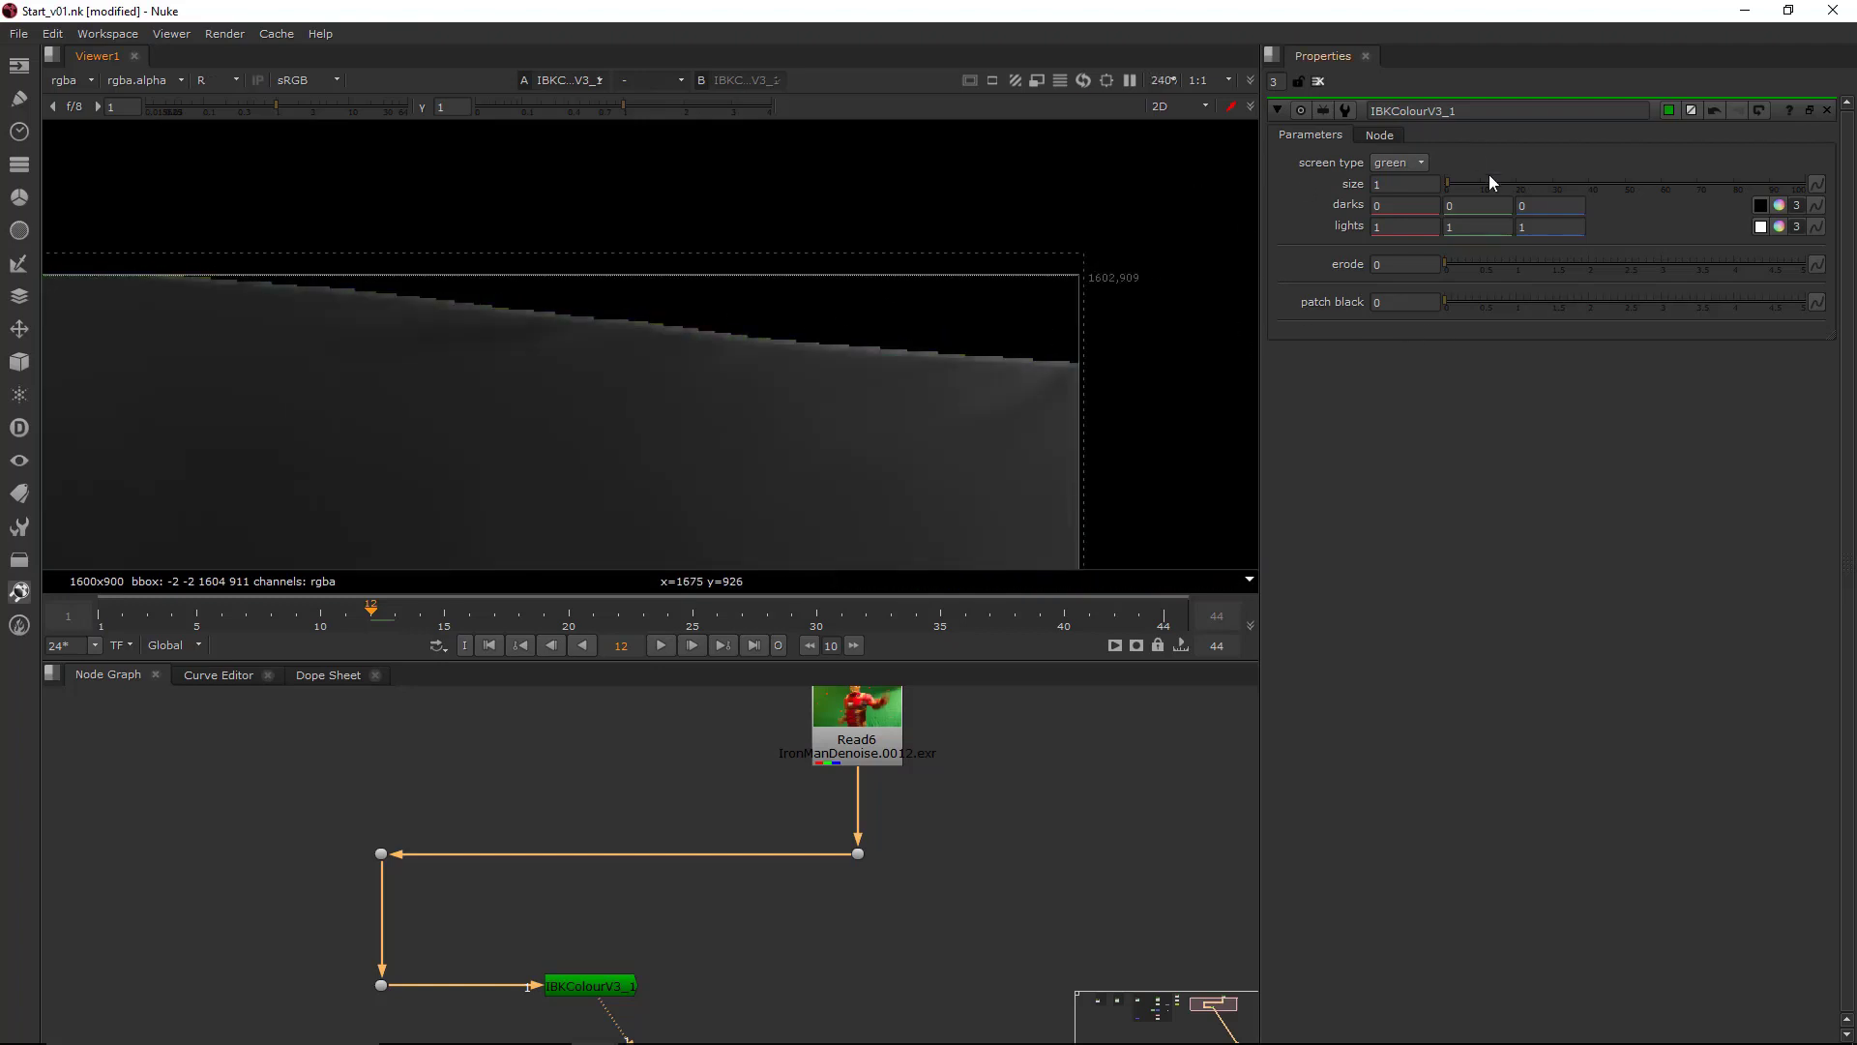
left_click_drag(1449, 184, 1360, 170)
type("1")
key("Return")
left_click_drag(1453, 301, 1383, 322)
left_click_drag(1427, 188, 1368, 191)
- Set the IBKColour erode to 4, trying 2 and 3 first
left_click_drag(1445, 270, 1372, 264)
type("2")
key("Return")
type("3")
key("Return")
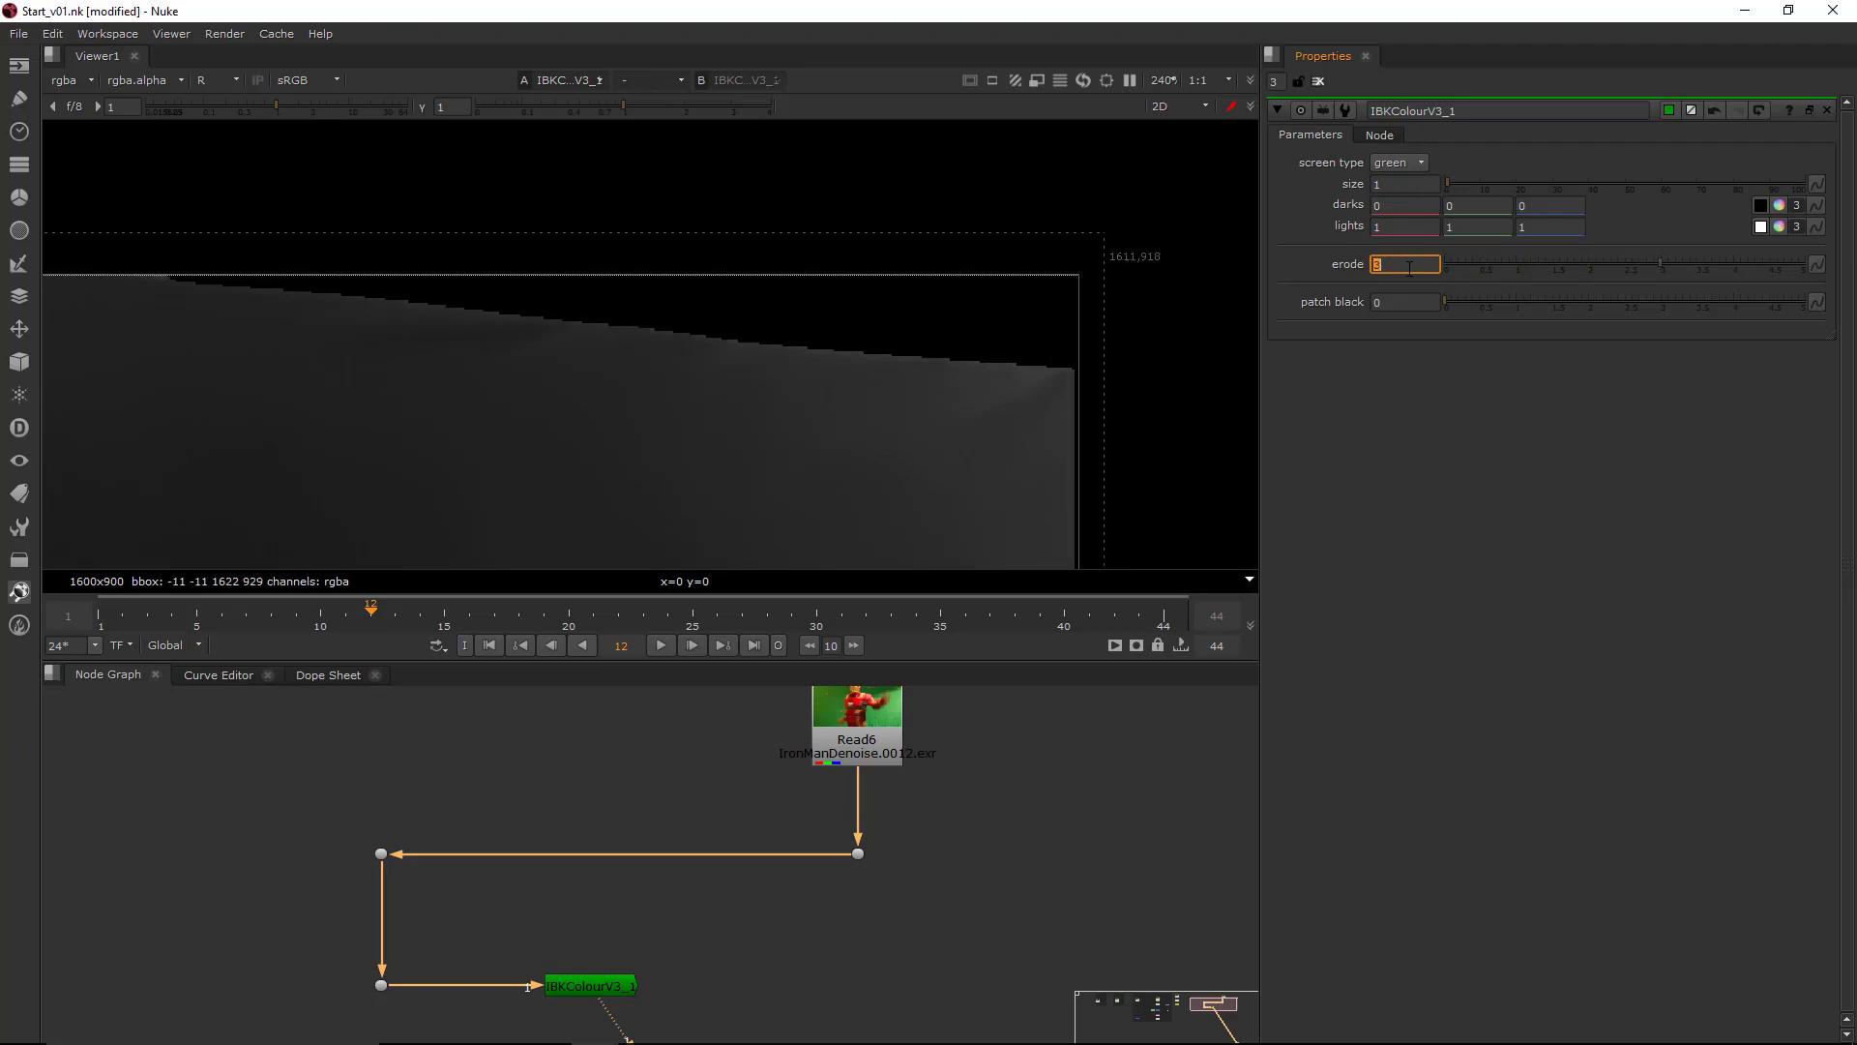
type("4")
key("Return")
- Examine the eroded edge in the frame's upper-right corner, first in the red channel and in full RGB
scroll(937, 369, "up", 4)
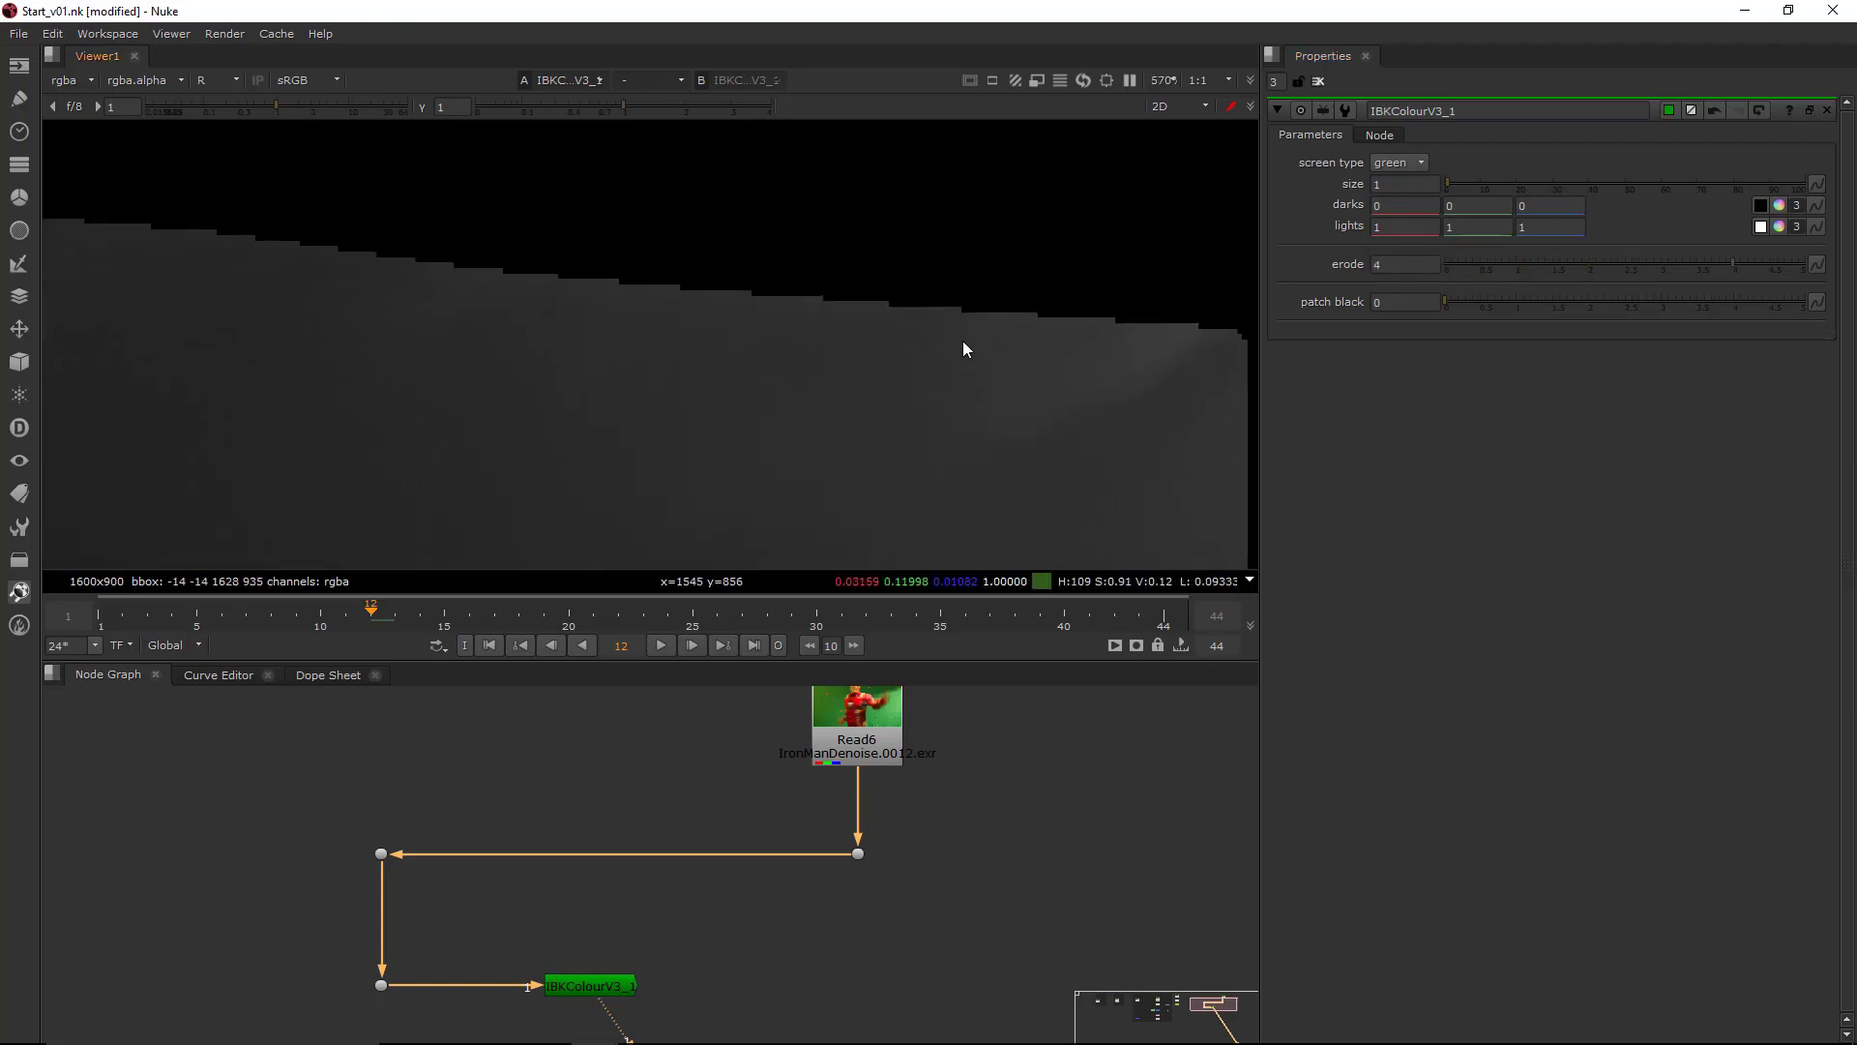
middle_click_drag(958, 349, 935, 366)
key("r")
key("r")
key("r")
key("r")
key("r")
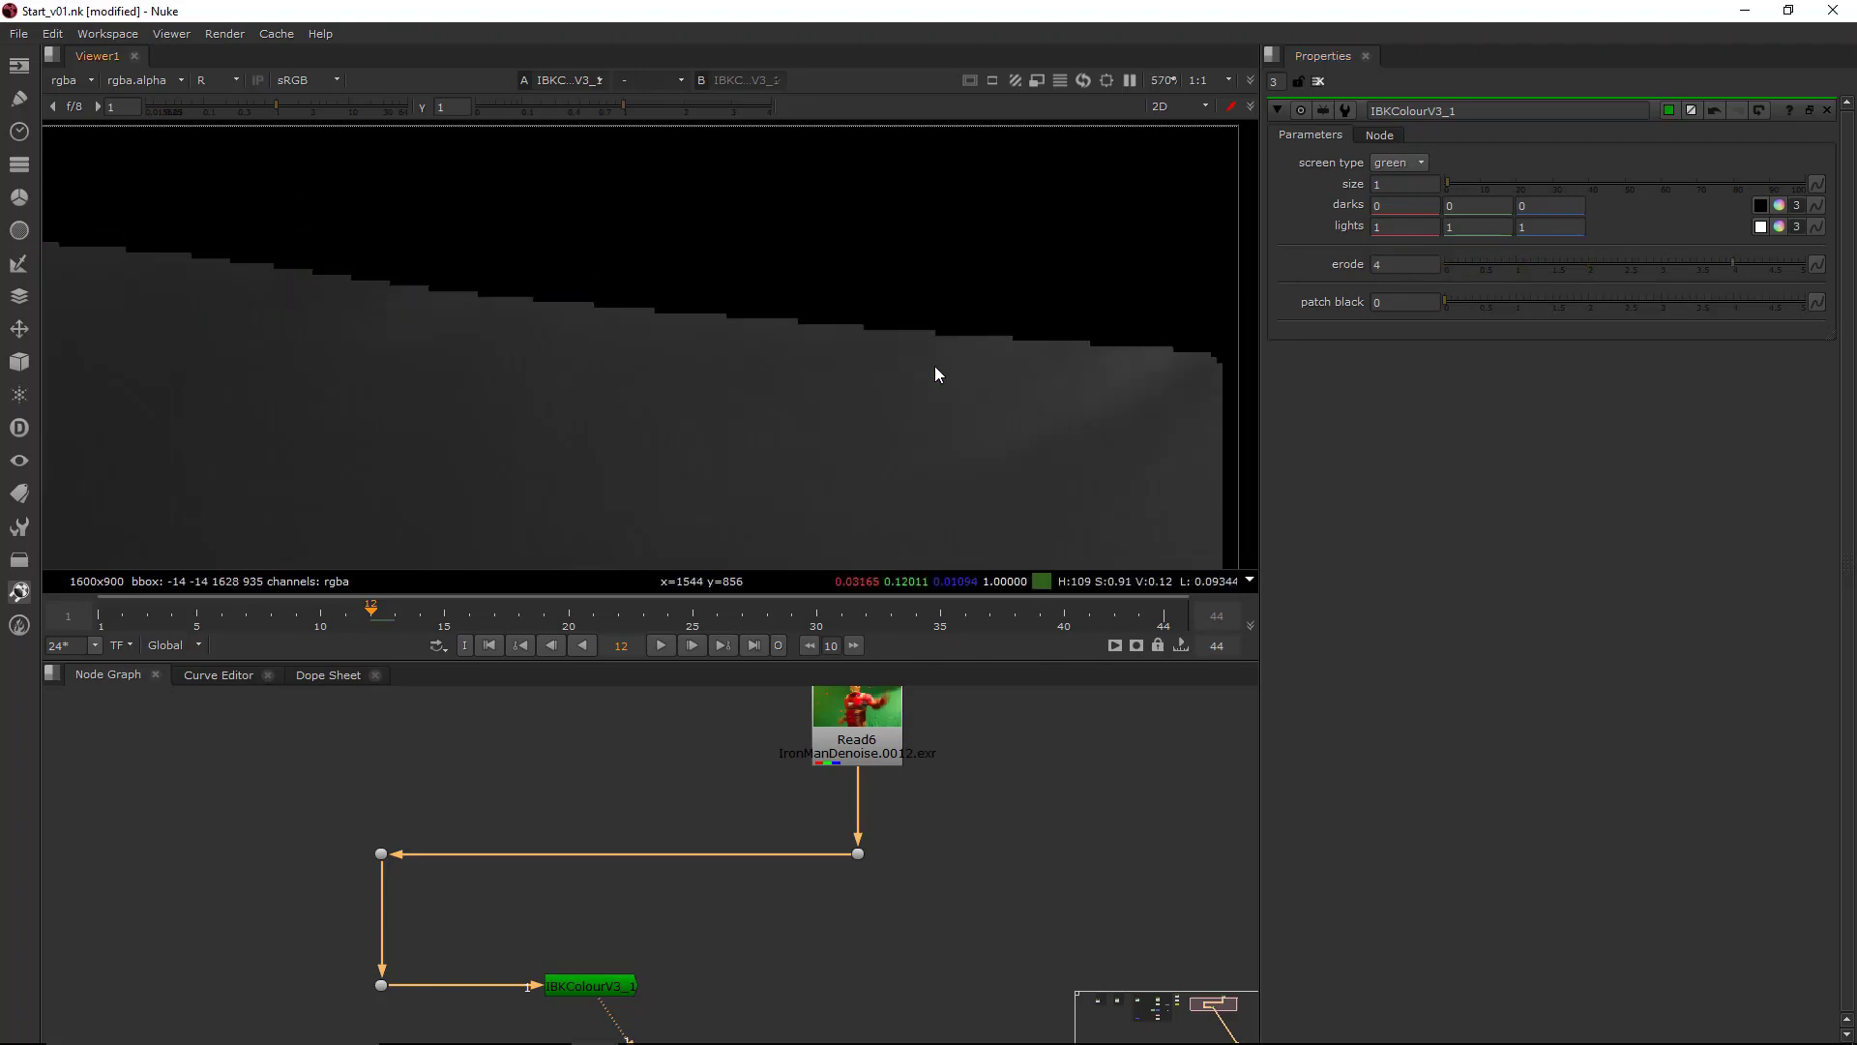
scroll(996, 340, "down", 3)
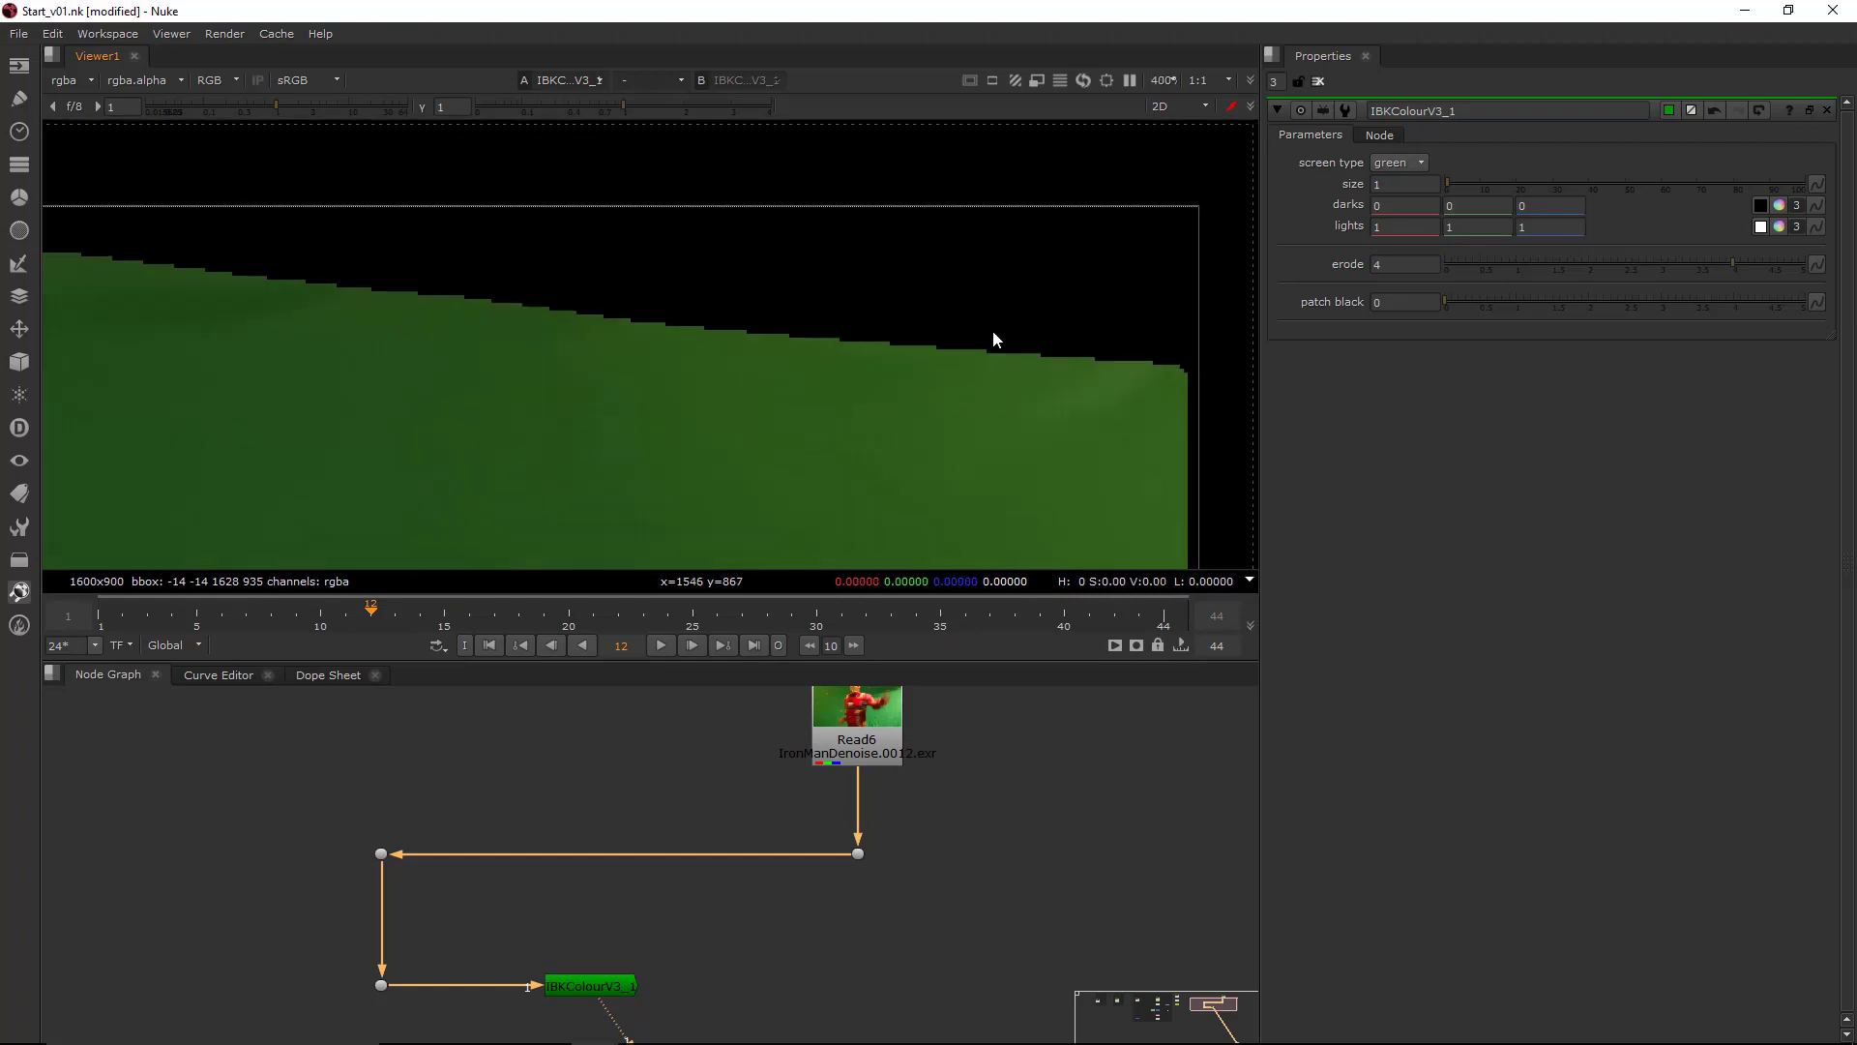
- Raise the IBKColour size step by step to 11
left_click(1372, 186)
key("Up")
key("Up")
key("Up")
key("Up")
key("Up")
key("Up")
key("Up")
key("Up")
key("Up")
key("Up")
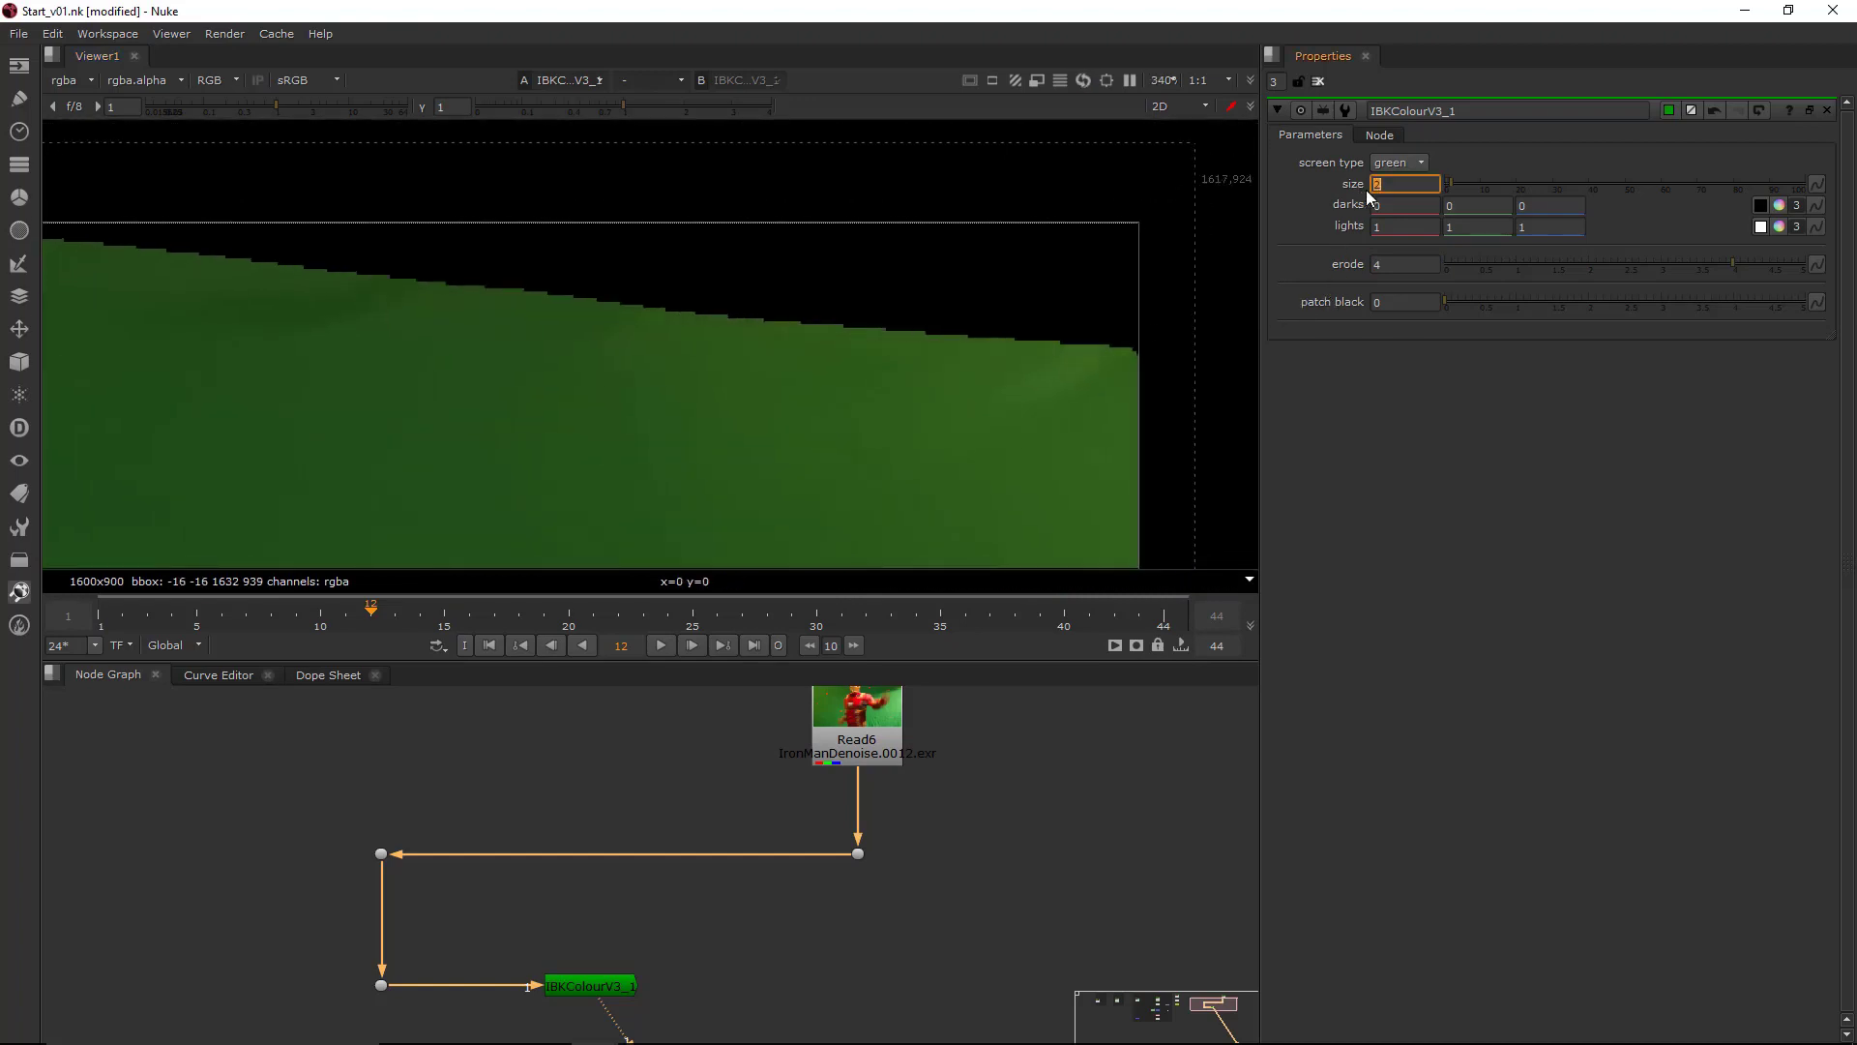
- Raise the IBKColour patch black to 4 to fill the remaining black areas
left_click(1395, 301)
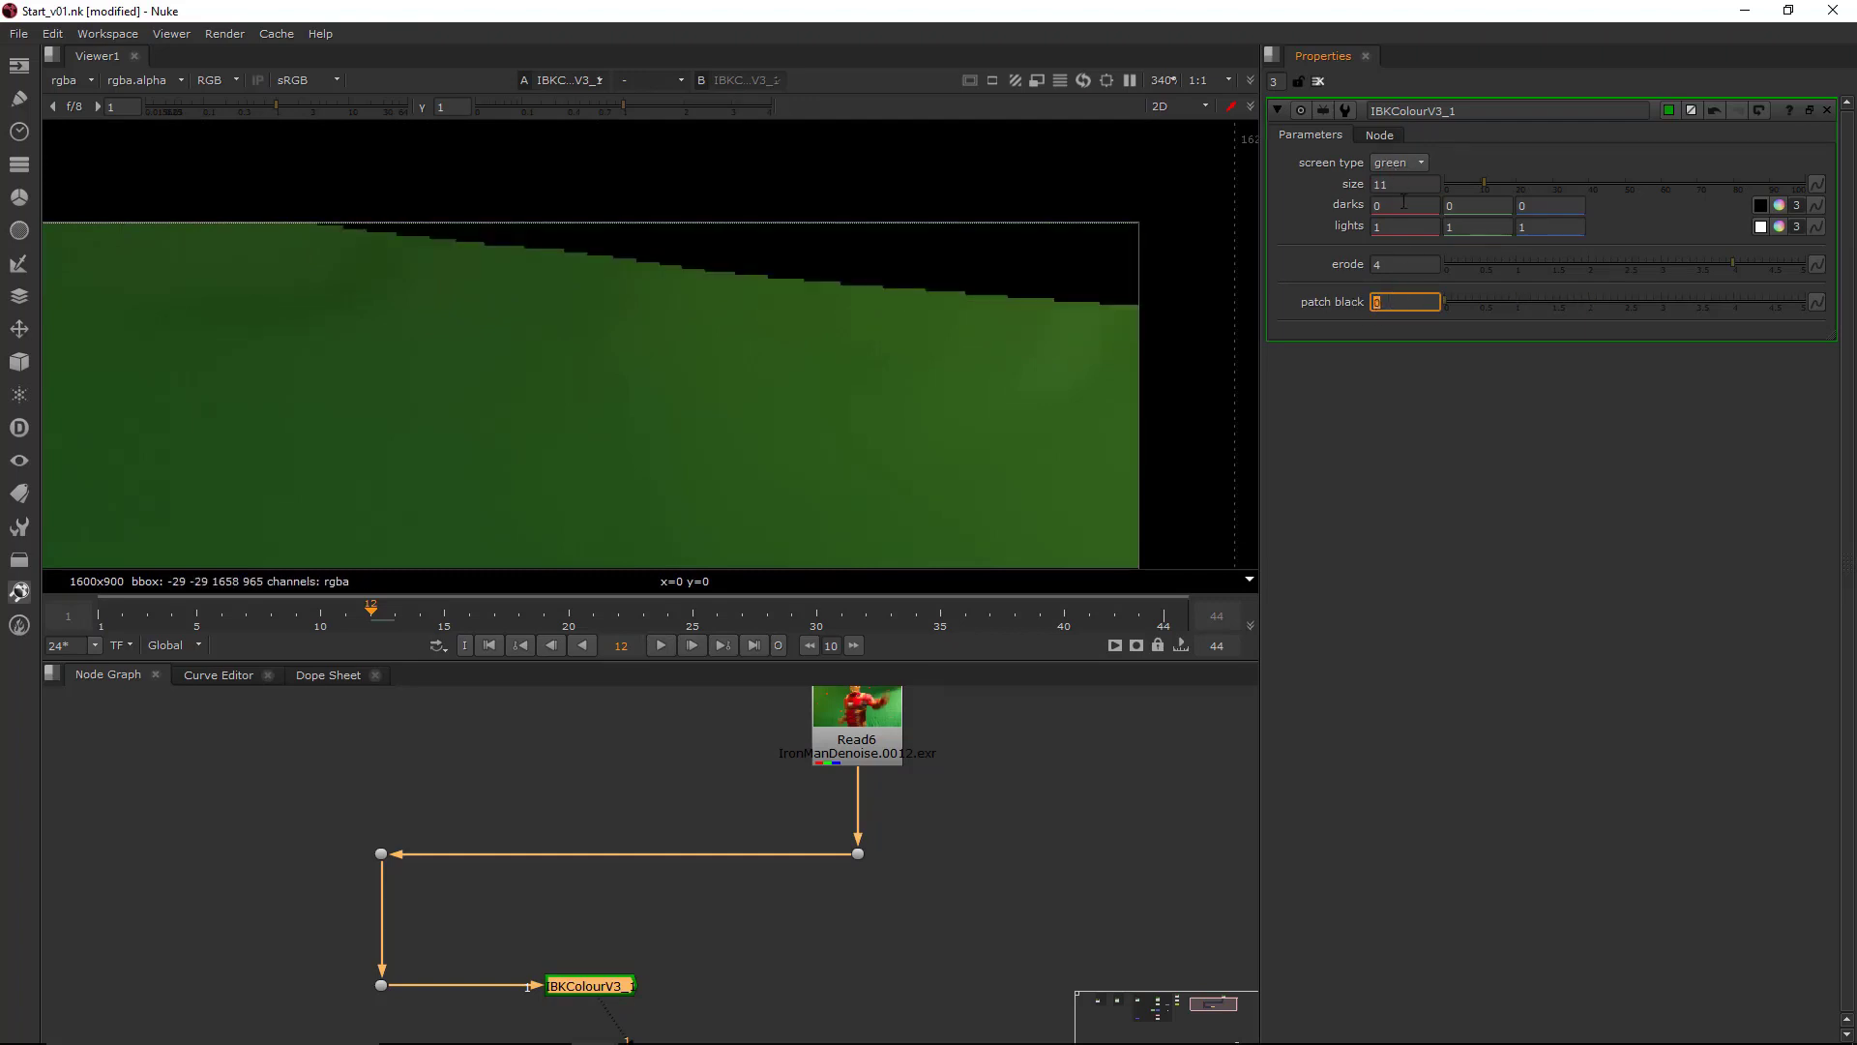
key("Up")
key("Up")
key("Up")
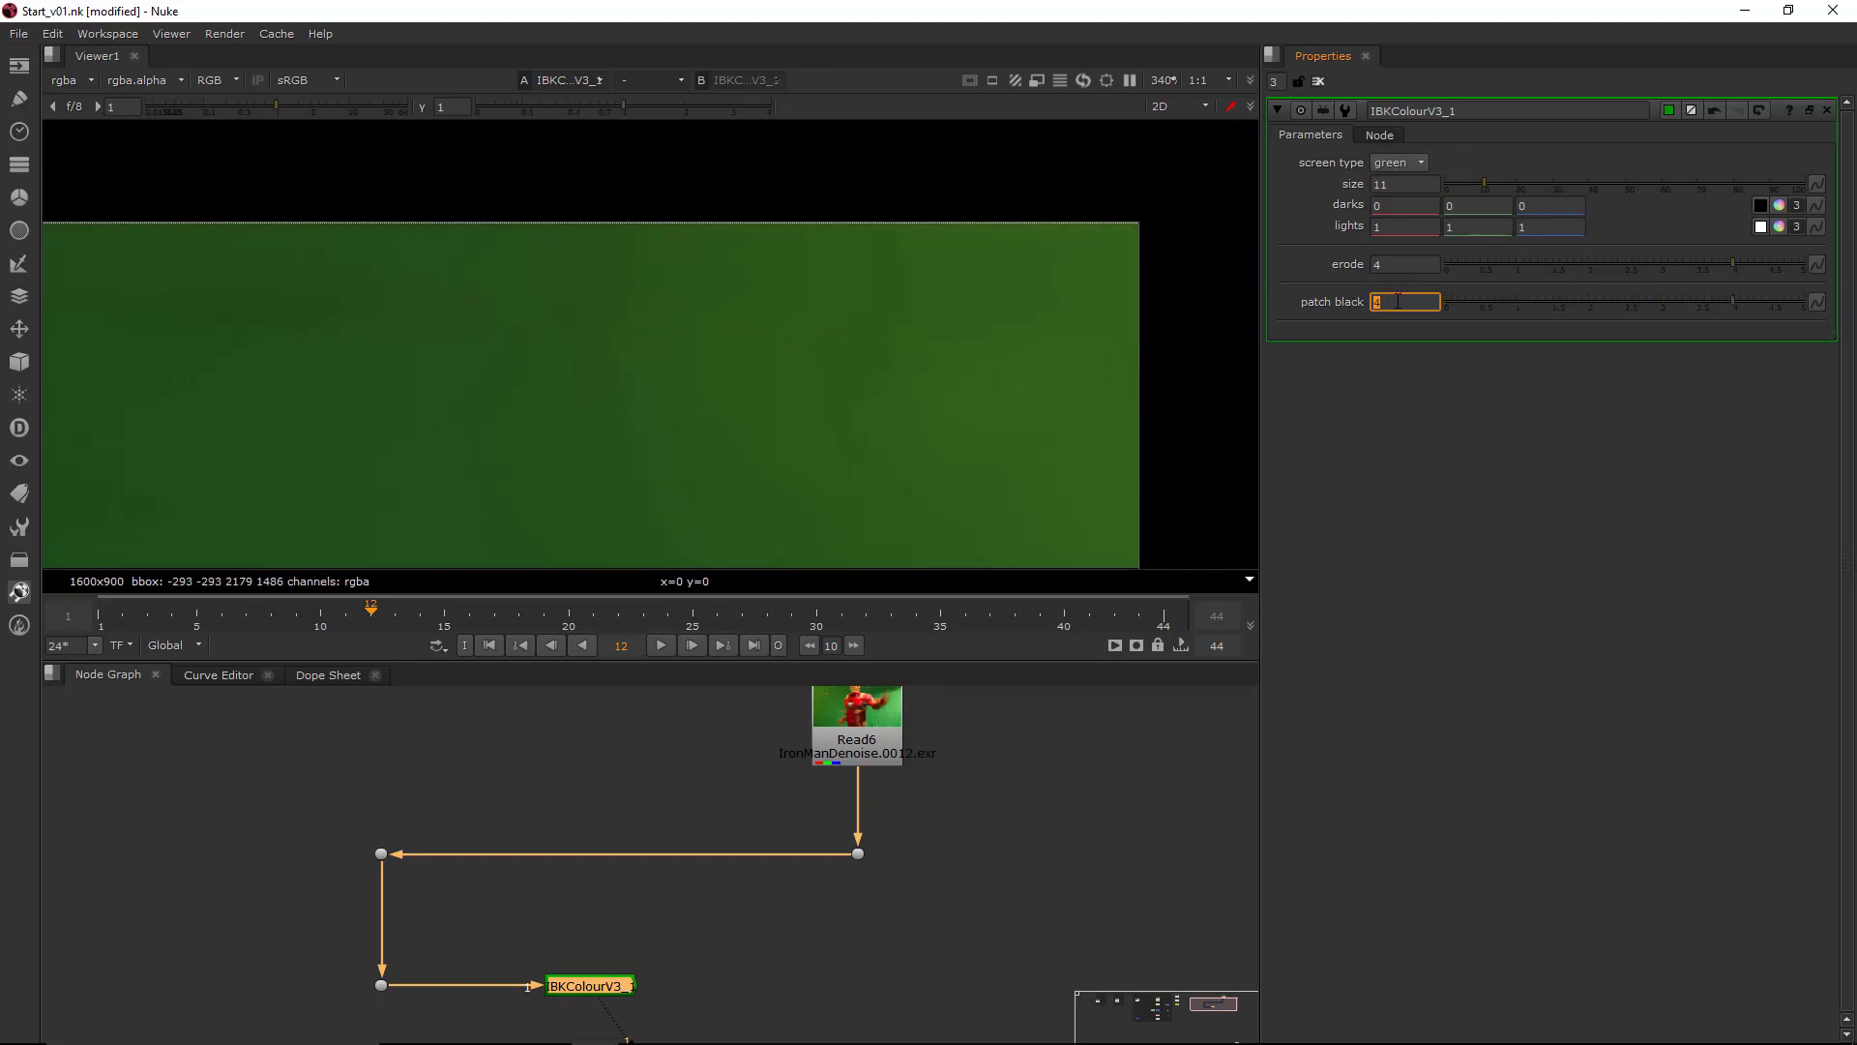
- Set the IBKColour size to 10 and go to frame 3 to check the clean screen
left_click(1395, 182)
key("Down")
key("Down")
key("Down")
scroll(1059, 376, "down", 4)
middle_click_drag(1045, 396, 1084, 348)
mouse_move(277, 625)
left_mouse_down()
mouse_move(744, 604)
mouse_move(215, 600)
mouse_move(1120, 611)
mouse_move(172, 619)
left_mouse_up()
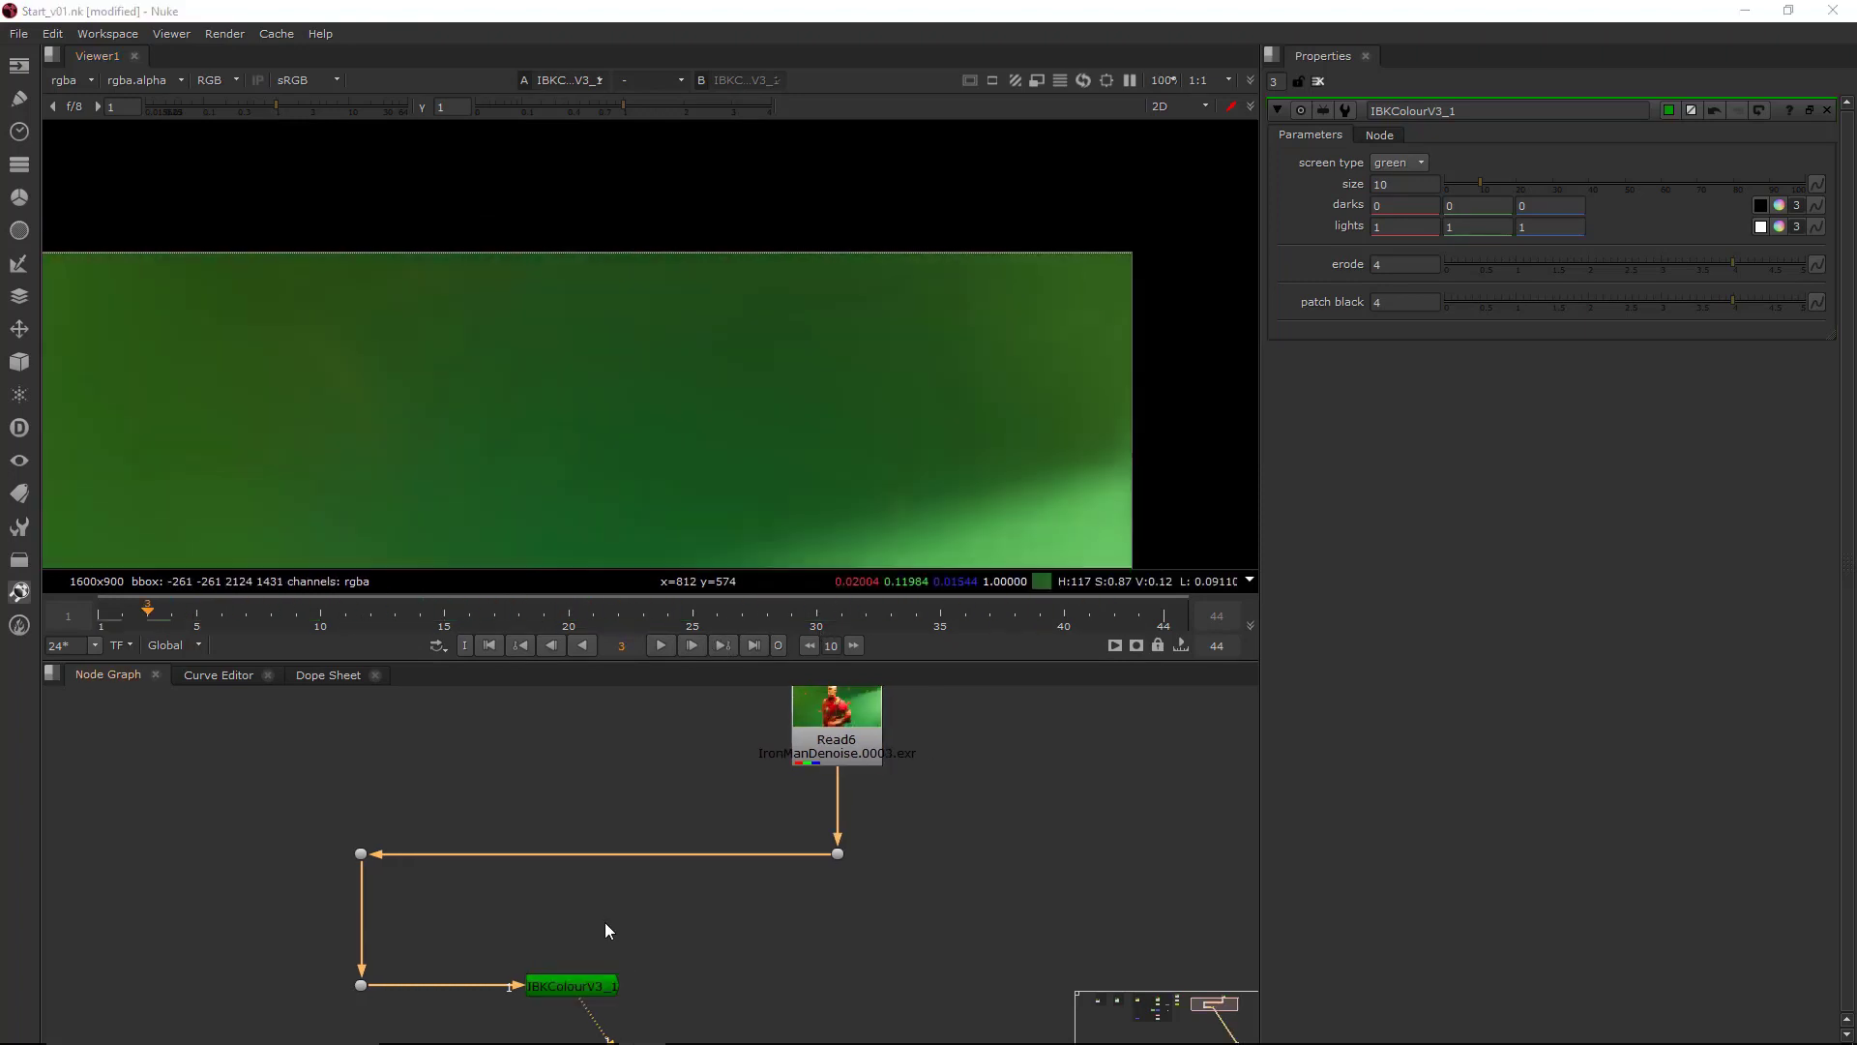
left_click_drag(640, 917, 526, 1022)
double_click(563, 987)
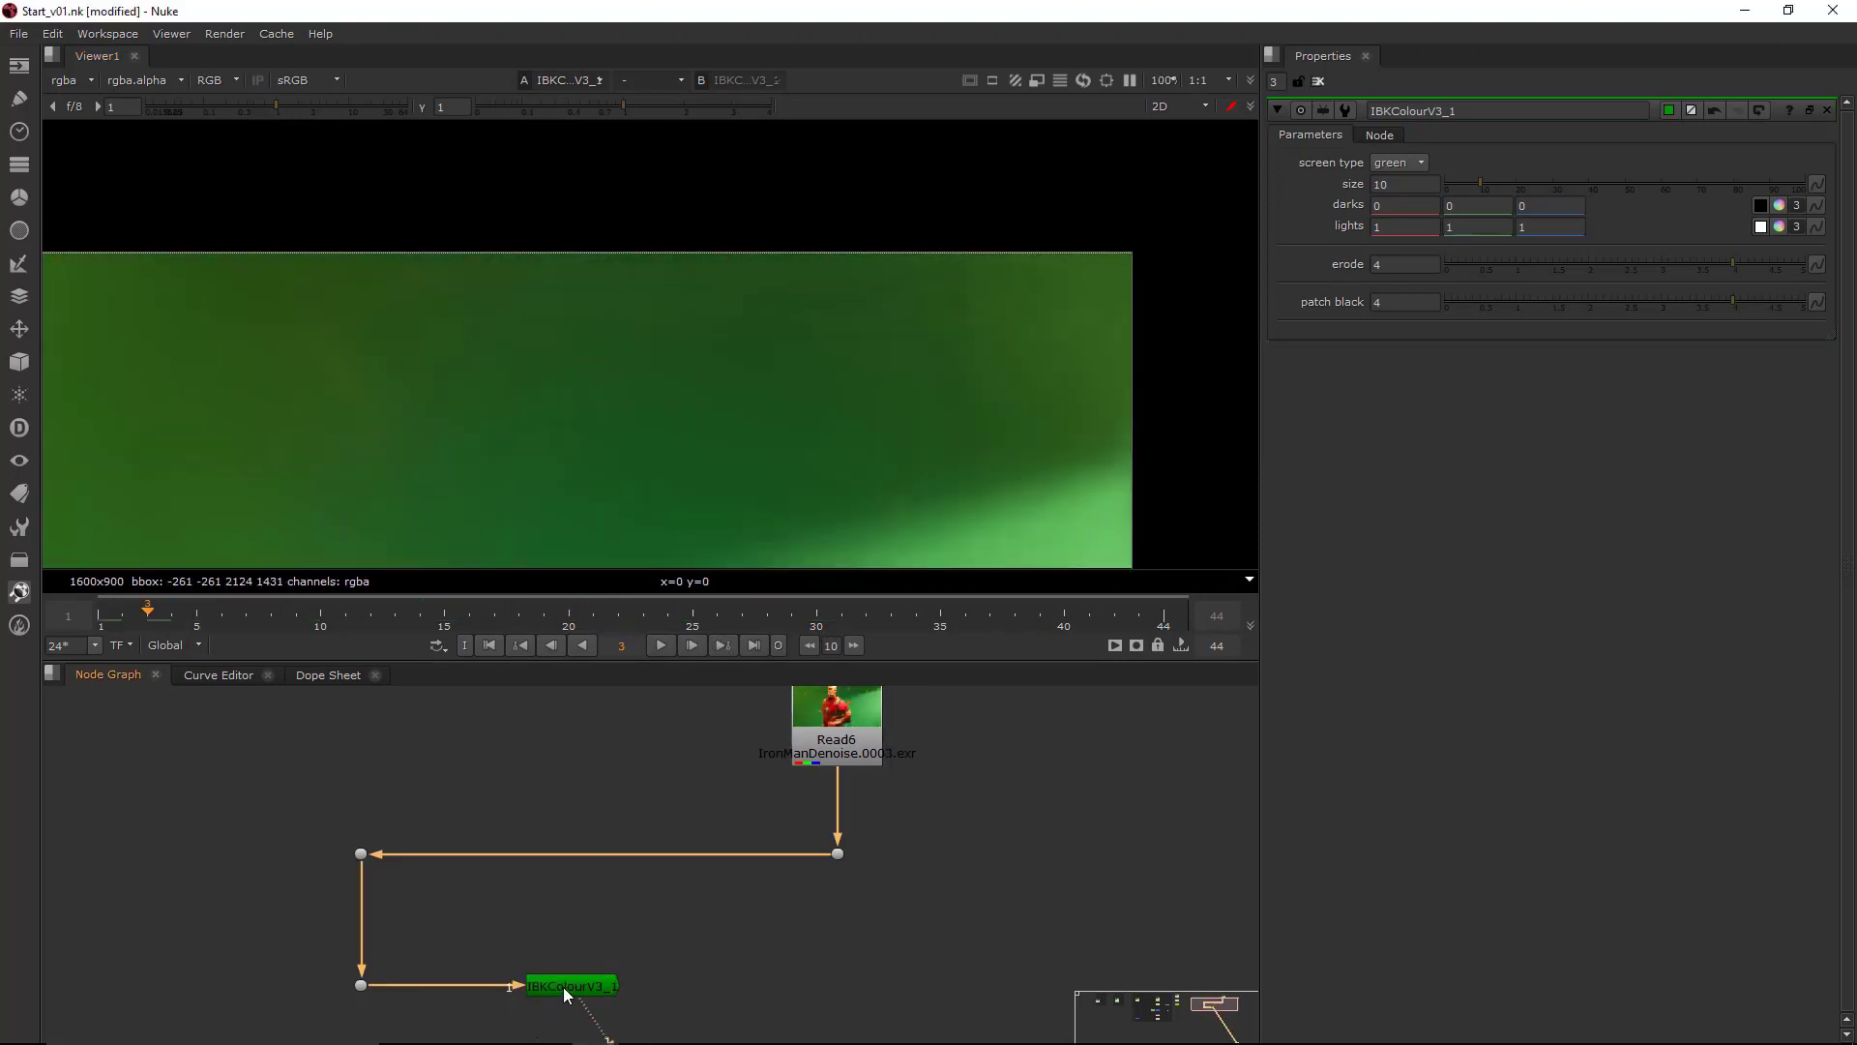
double_click(563, 987)
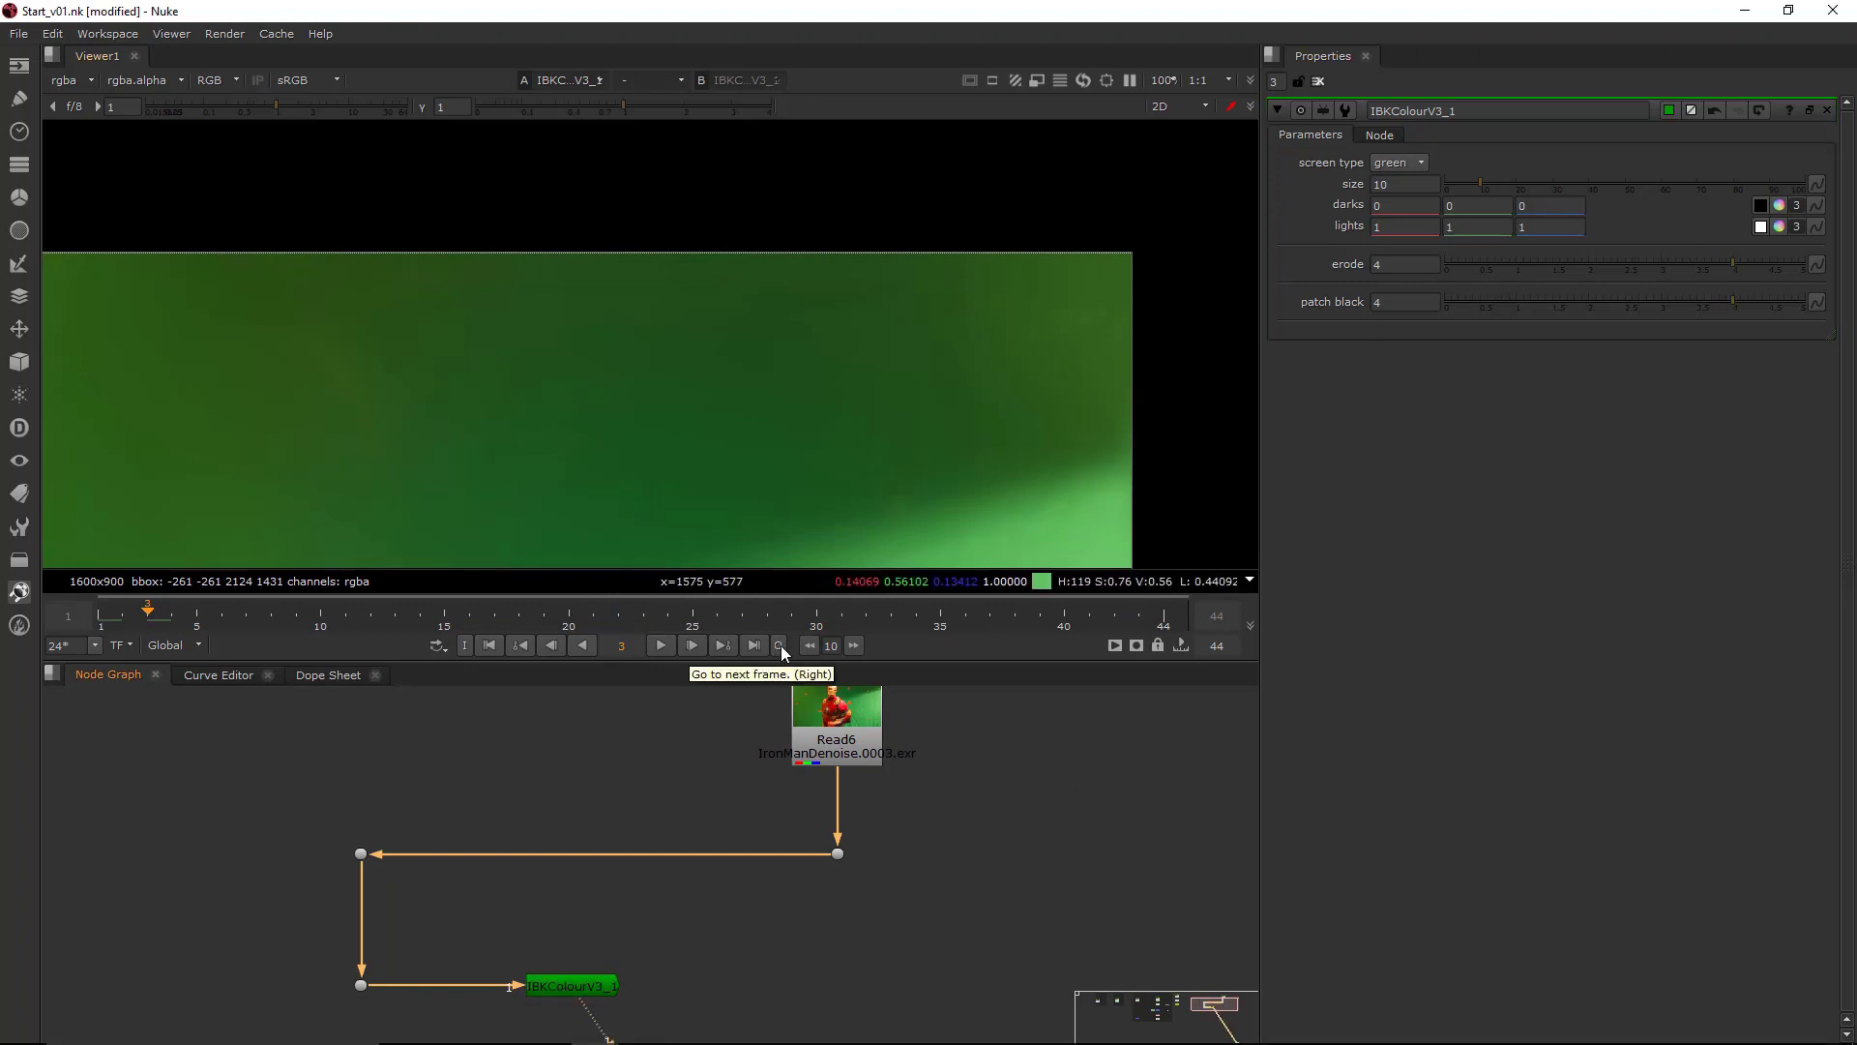
- Compare the clean screen at IBKColour sizes 1 and 3, and return the size to 10
left_click(1449, 185)
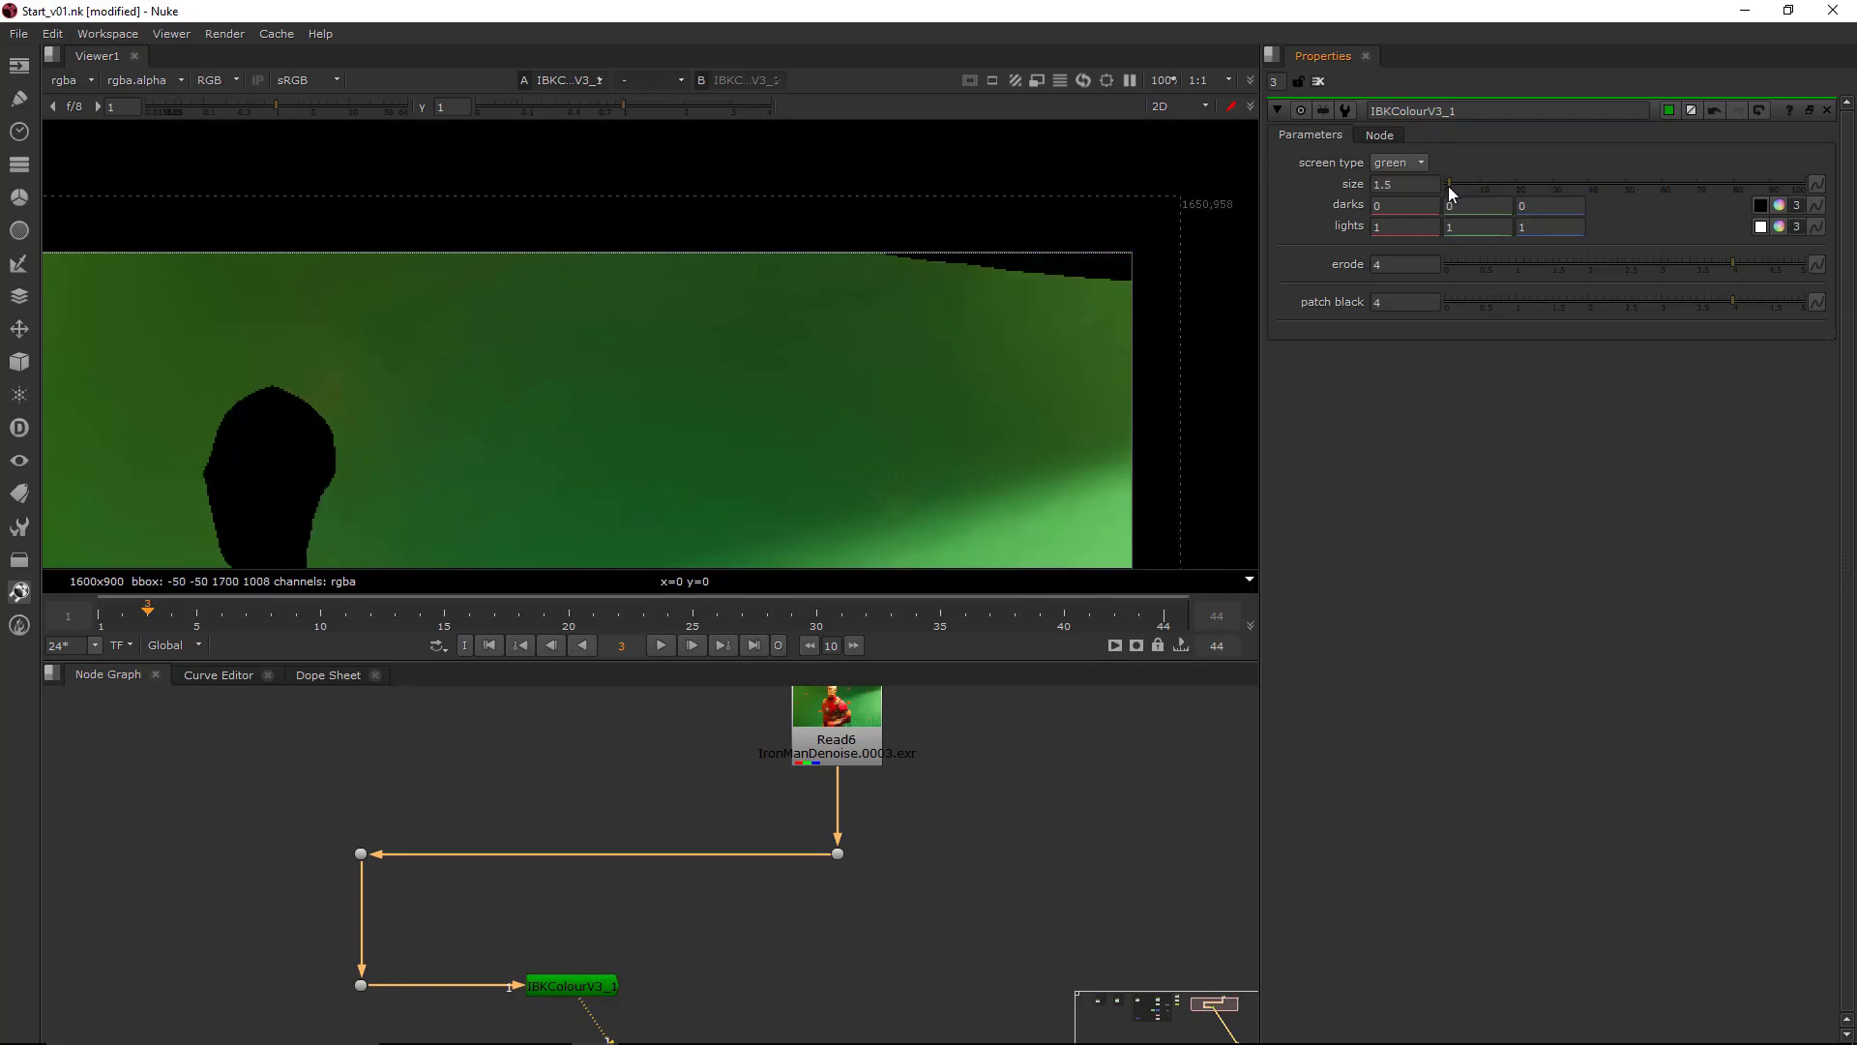
left_click_drag(1448, 186, 1352, 186)
type("1")
key("Return")
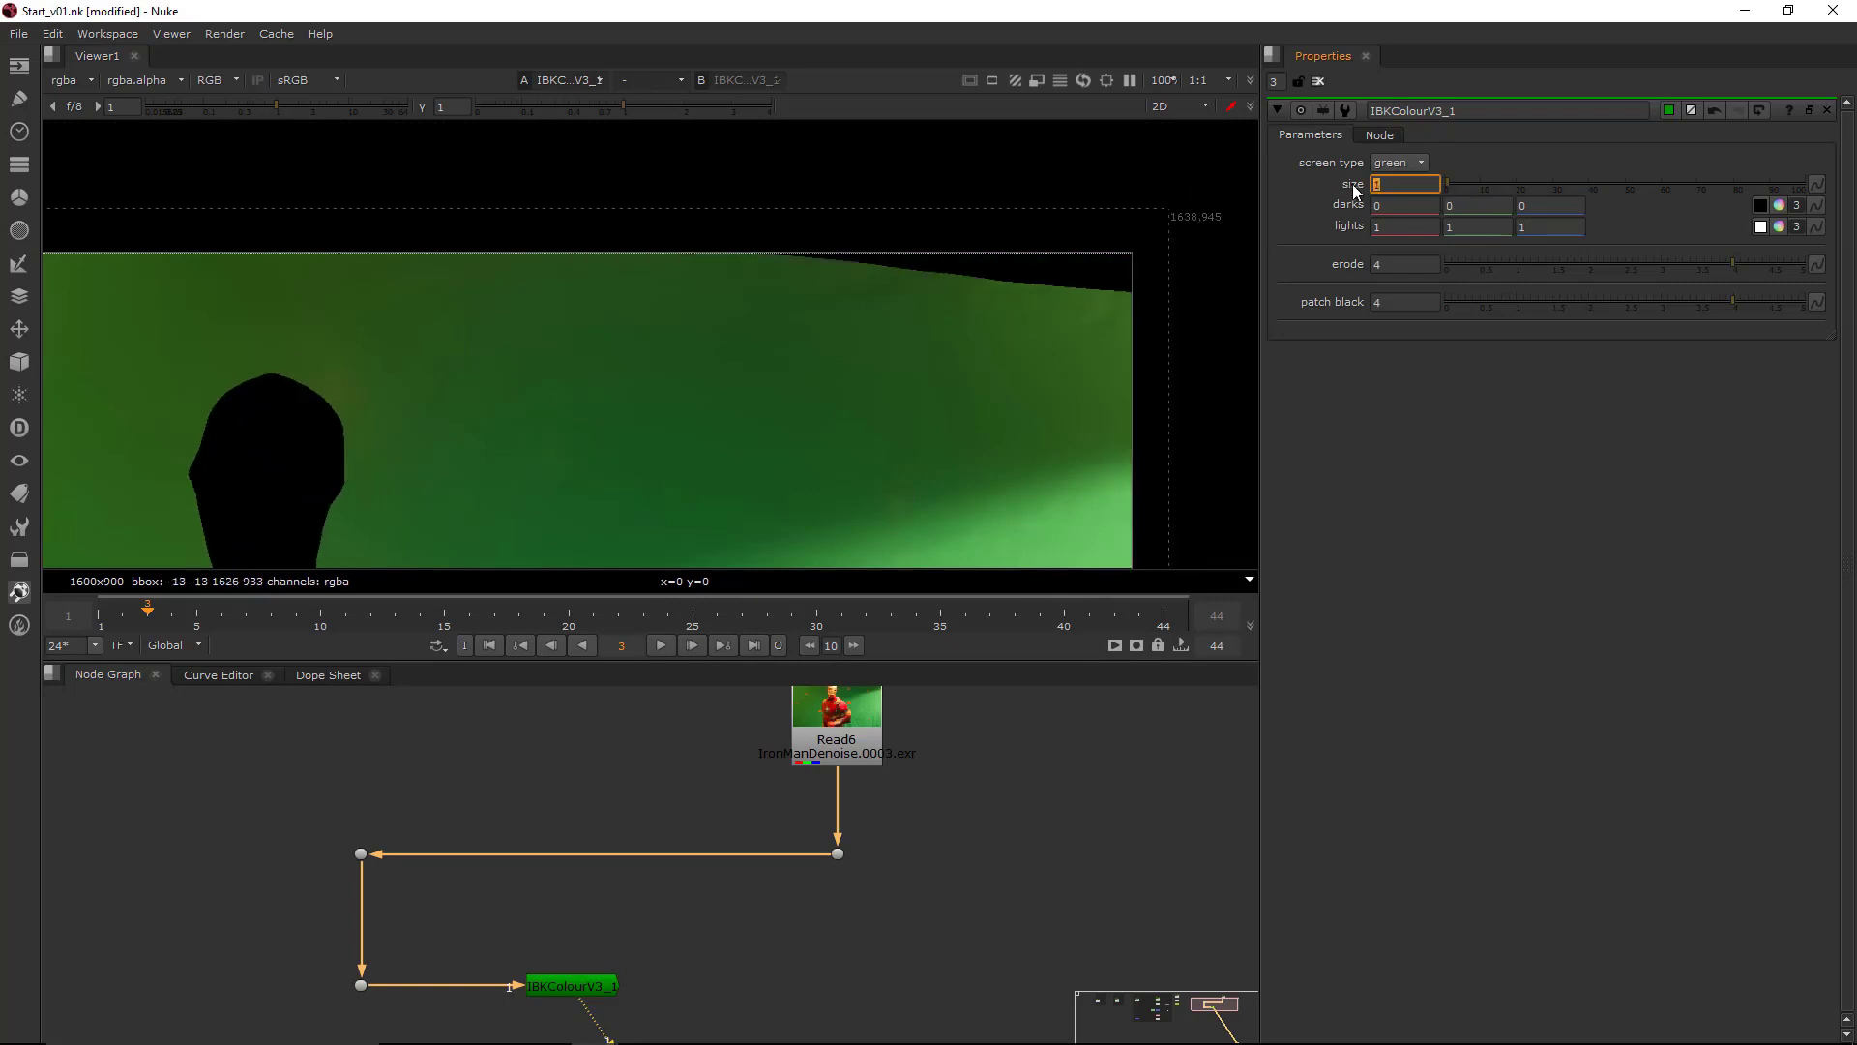
type("3")
key("Return")
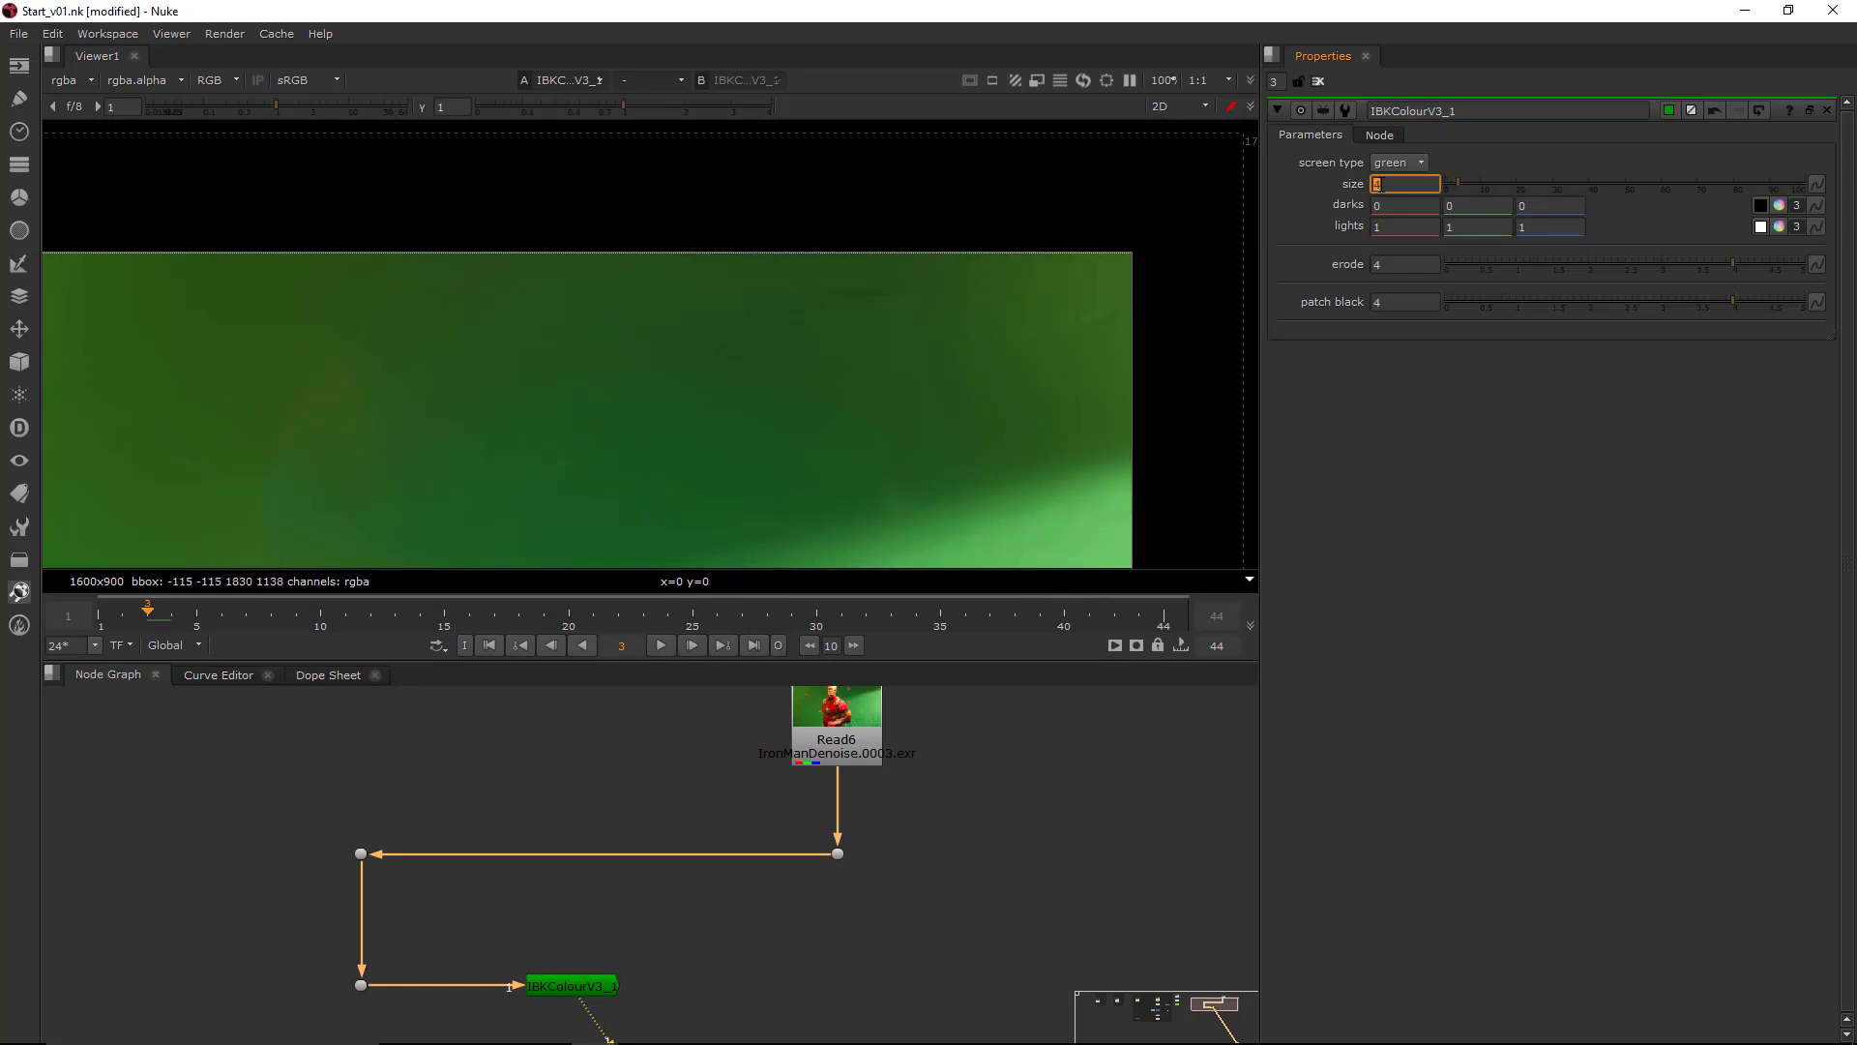
type("1")
key("Return")
type("3")
key("Return")
type("9")
key("Return")
key("Up")
- Review the clean screen across the shot by scrubbing and playing it from frame 1, stopping at frame 8
scroll(1004, 369, "down", 5)
middle_click_drag(960, 398, 1029, 292)
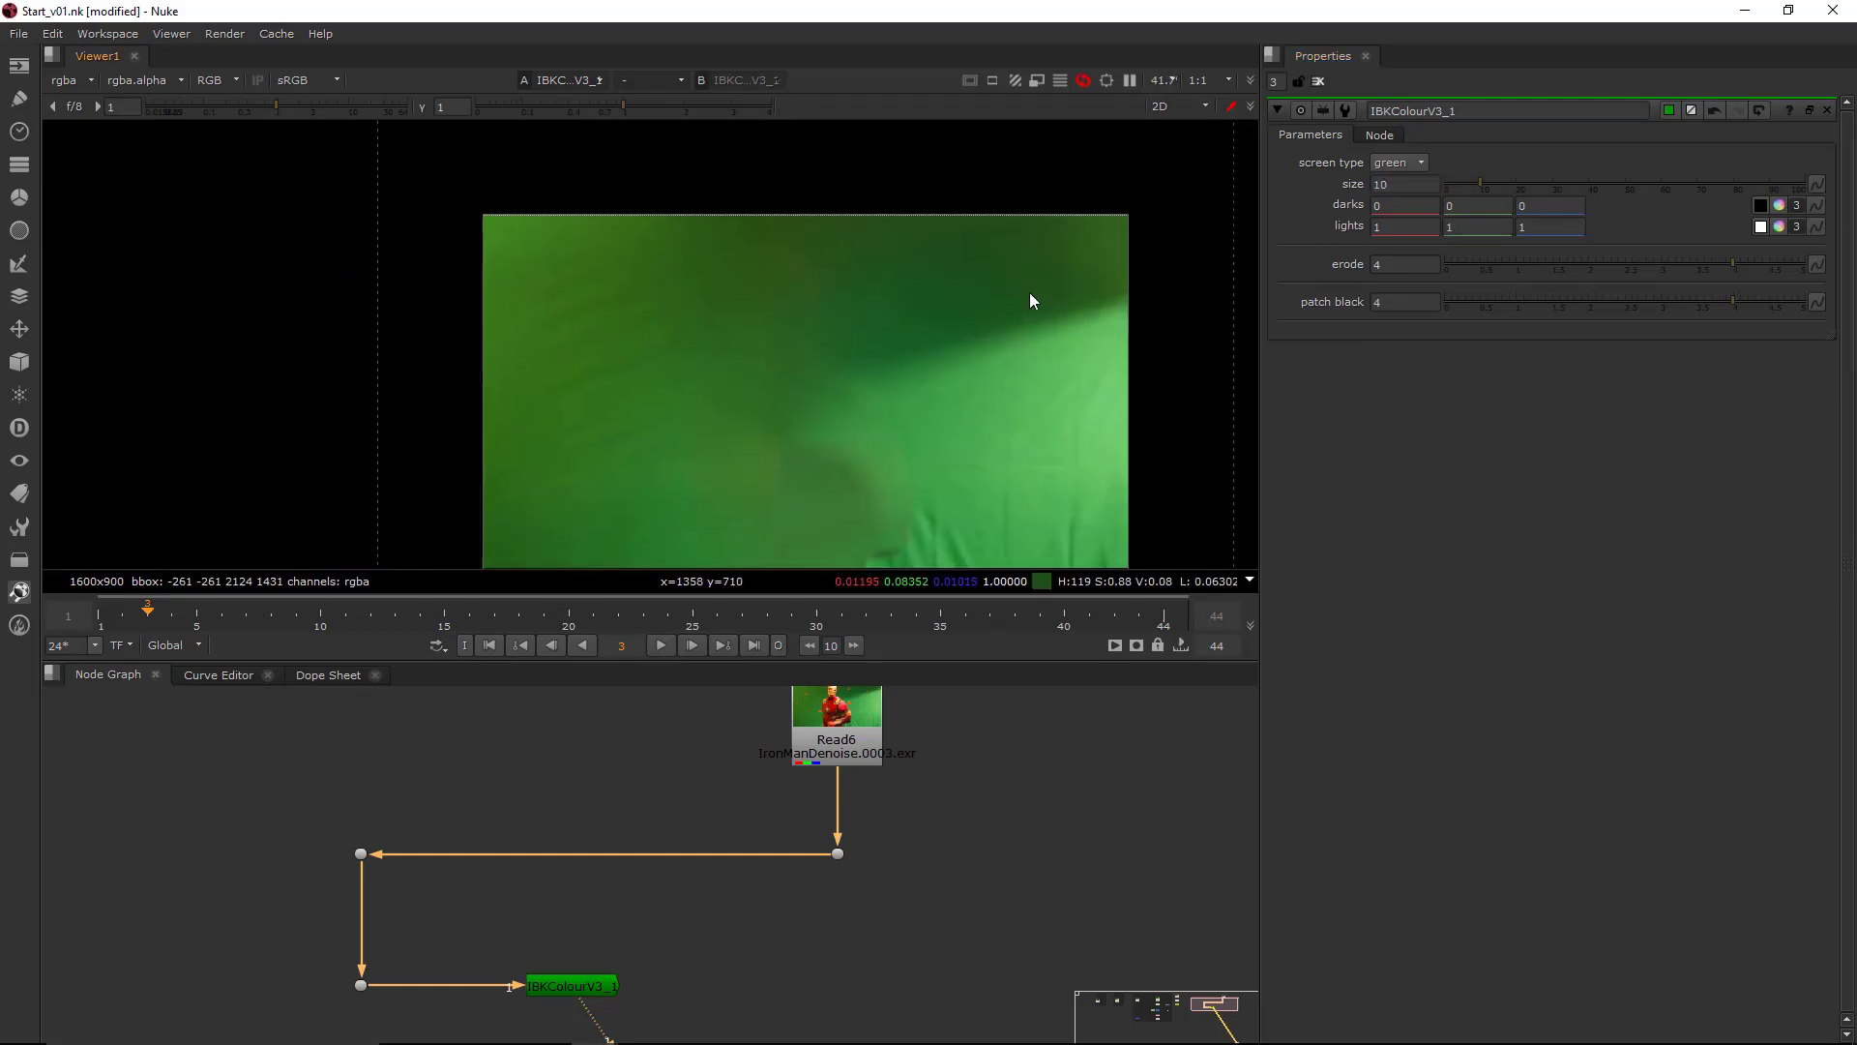
left_click_drag(178, 621, 551, 625)
scroll(896, 385, "up", 4)
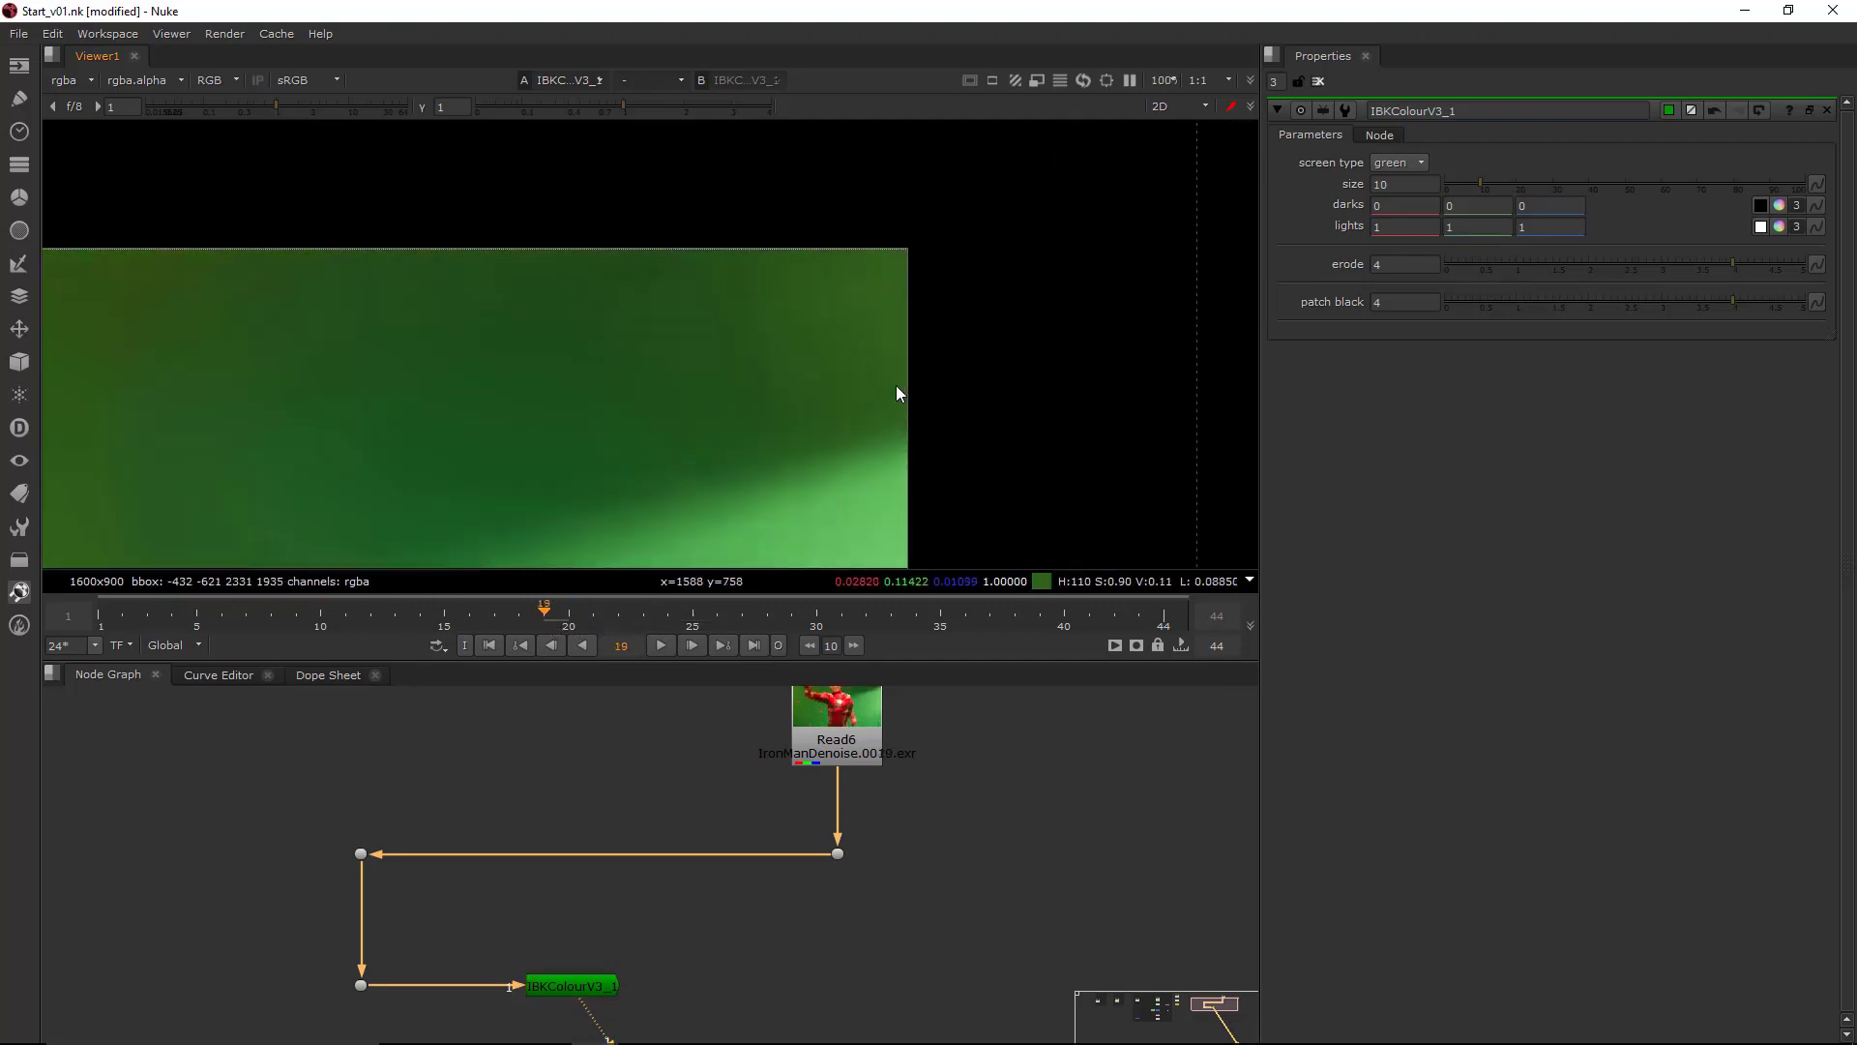
left_click(104, 612)
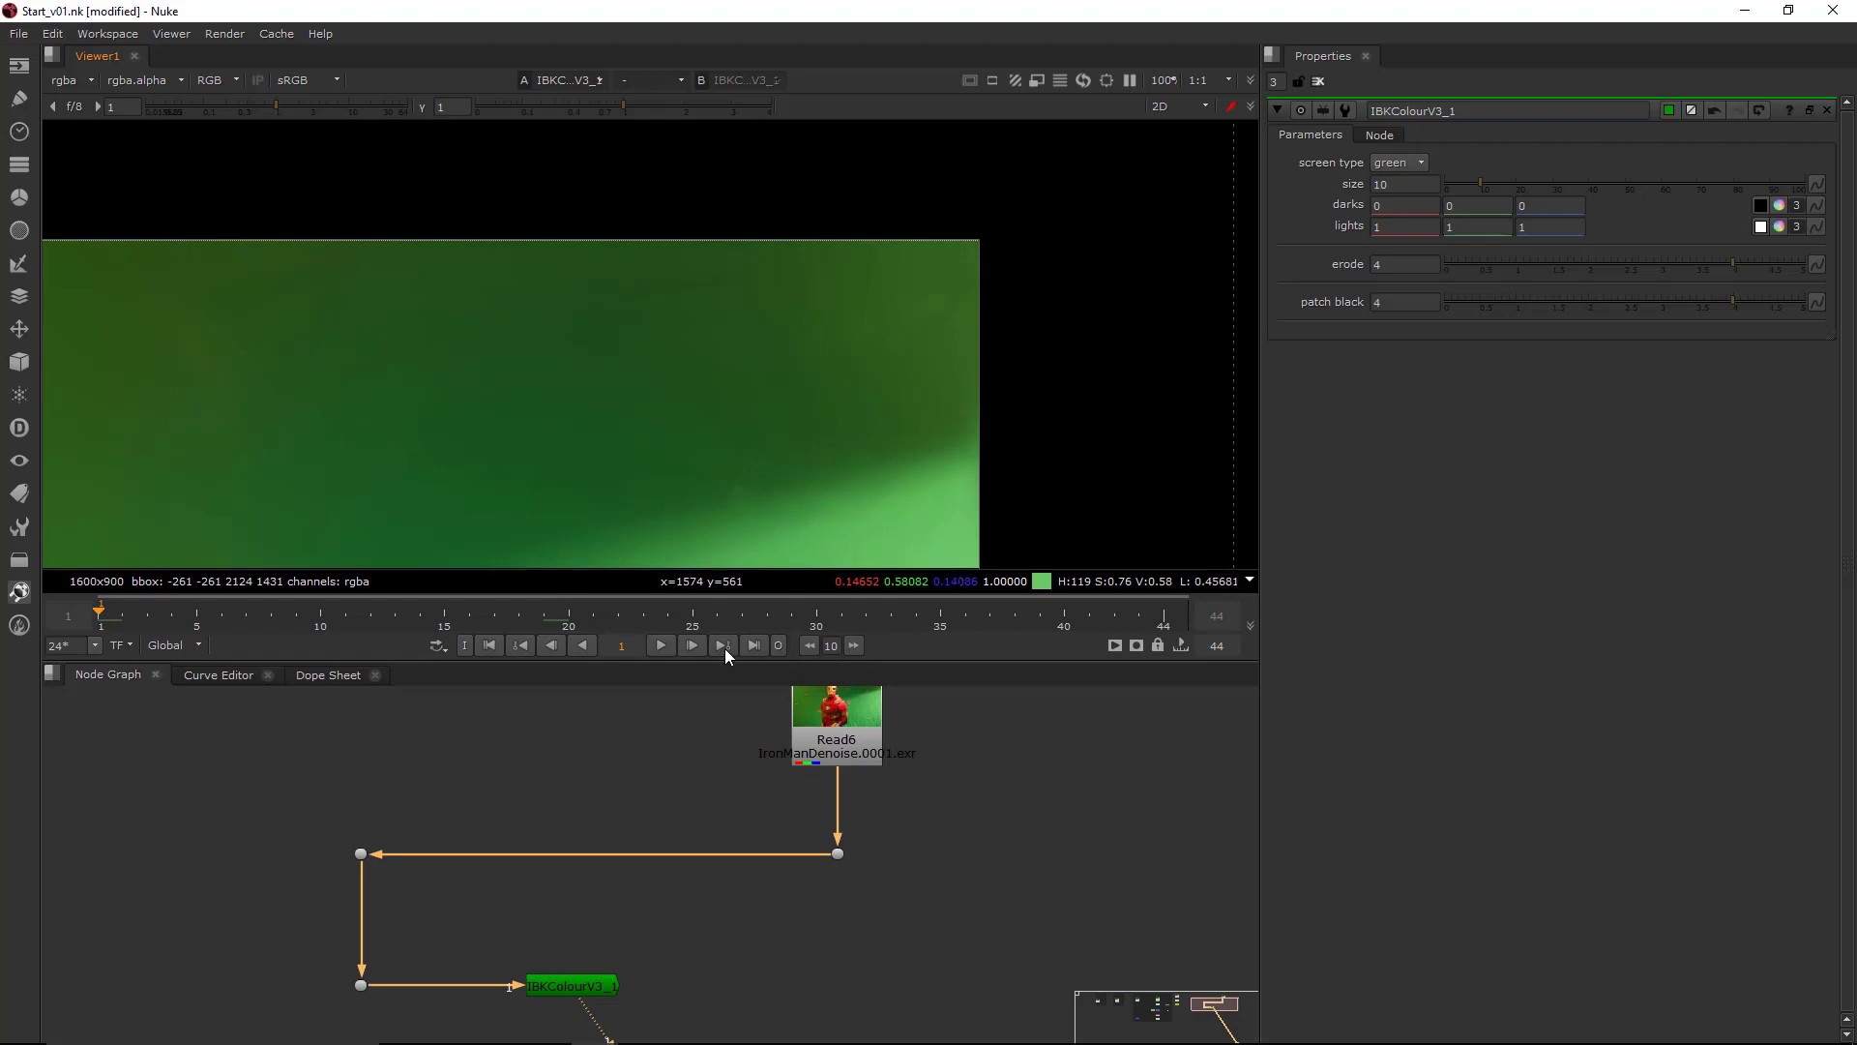
left_click(662, 645)
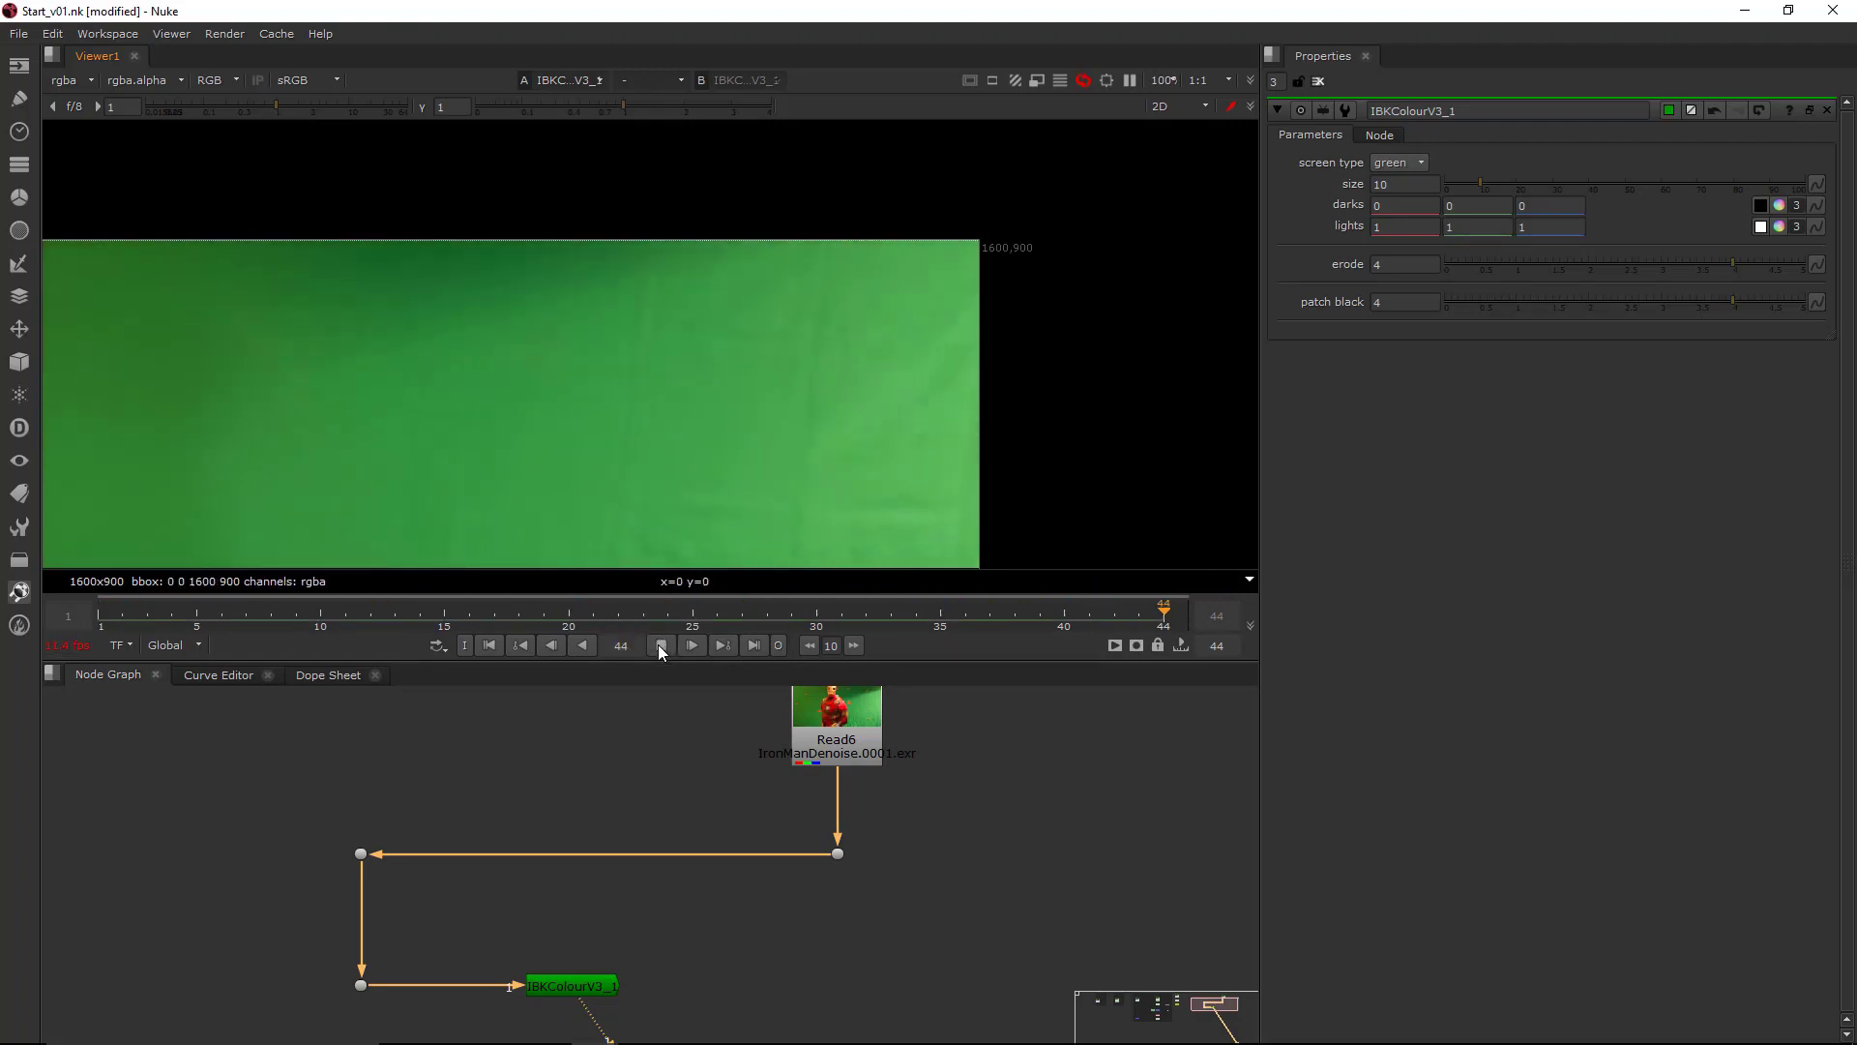
left_click(659, 646)
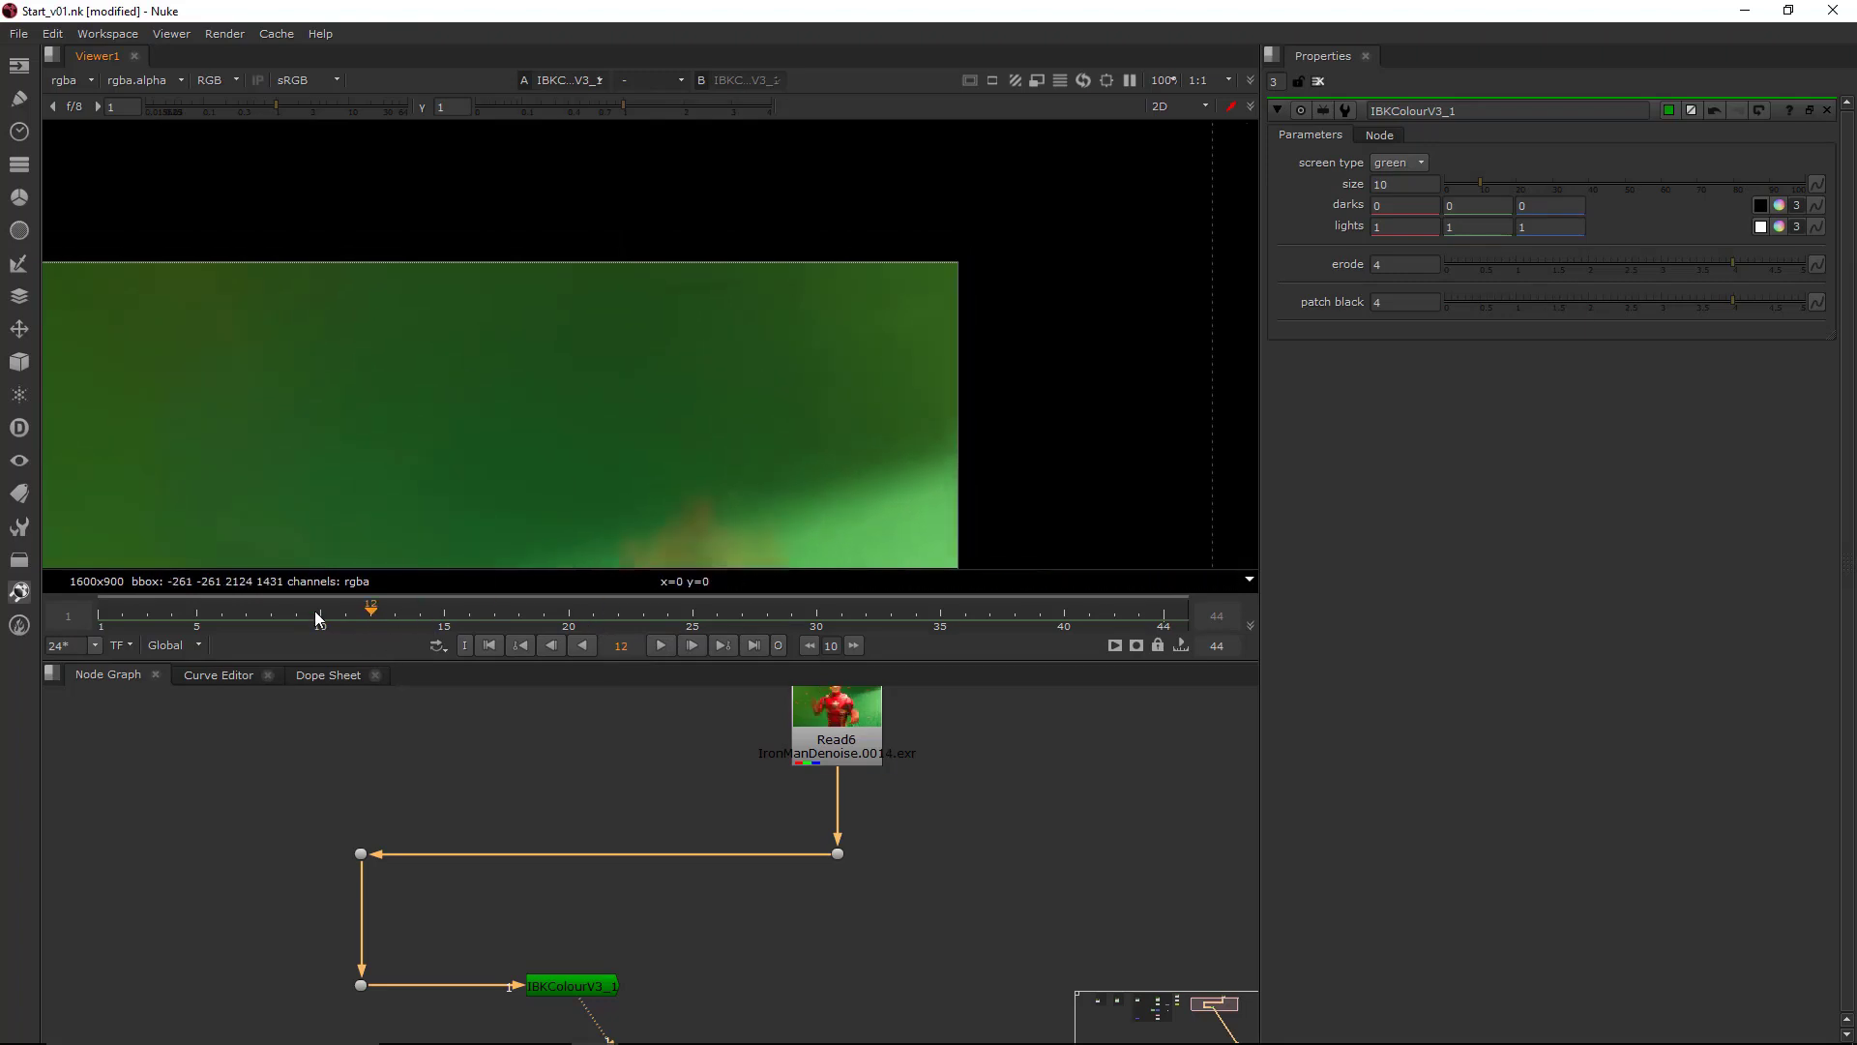
left_click_drag(340, 612, 267, 628)
- Add a KeyMix node below the upper branch dot, with IBKColour as its A input and the dot as B
left_click(879, 867)
middle_click_drag(878, 867, 873, 794)
key("Tab")
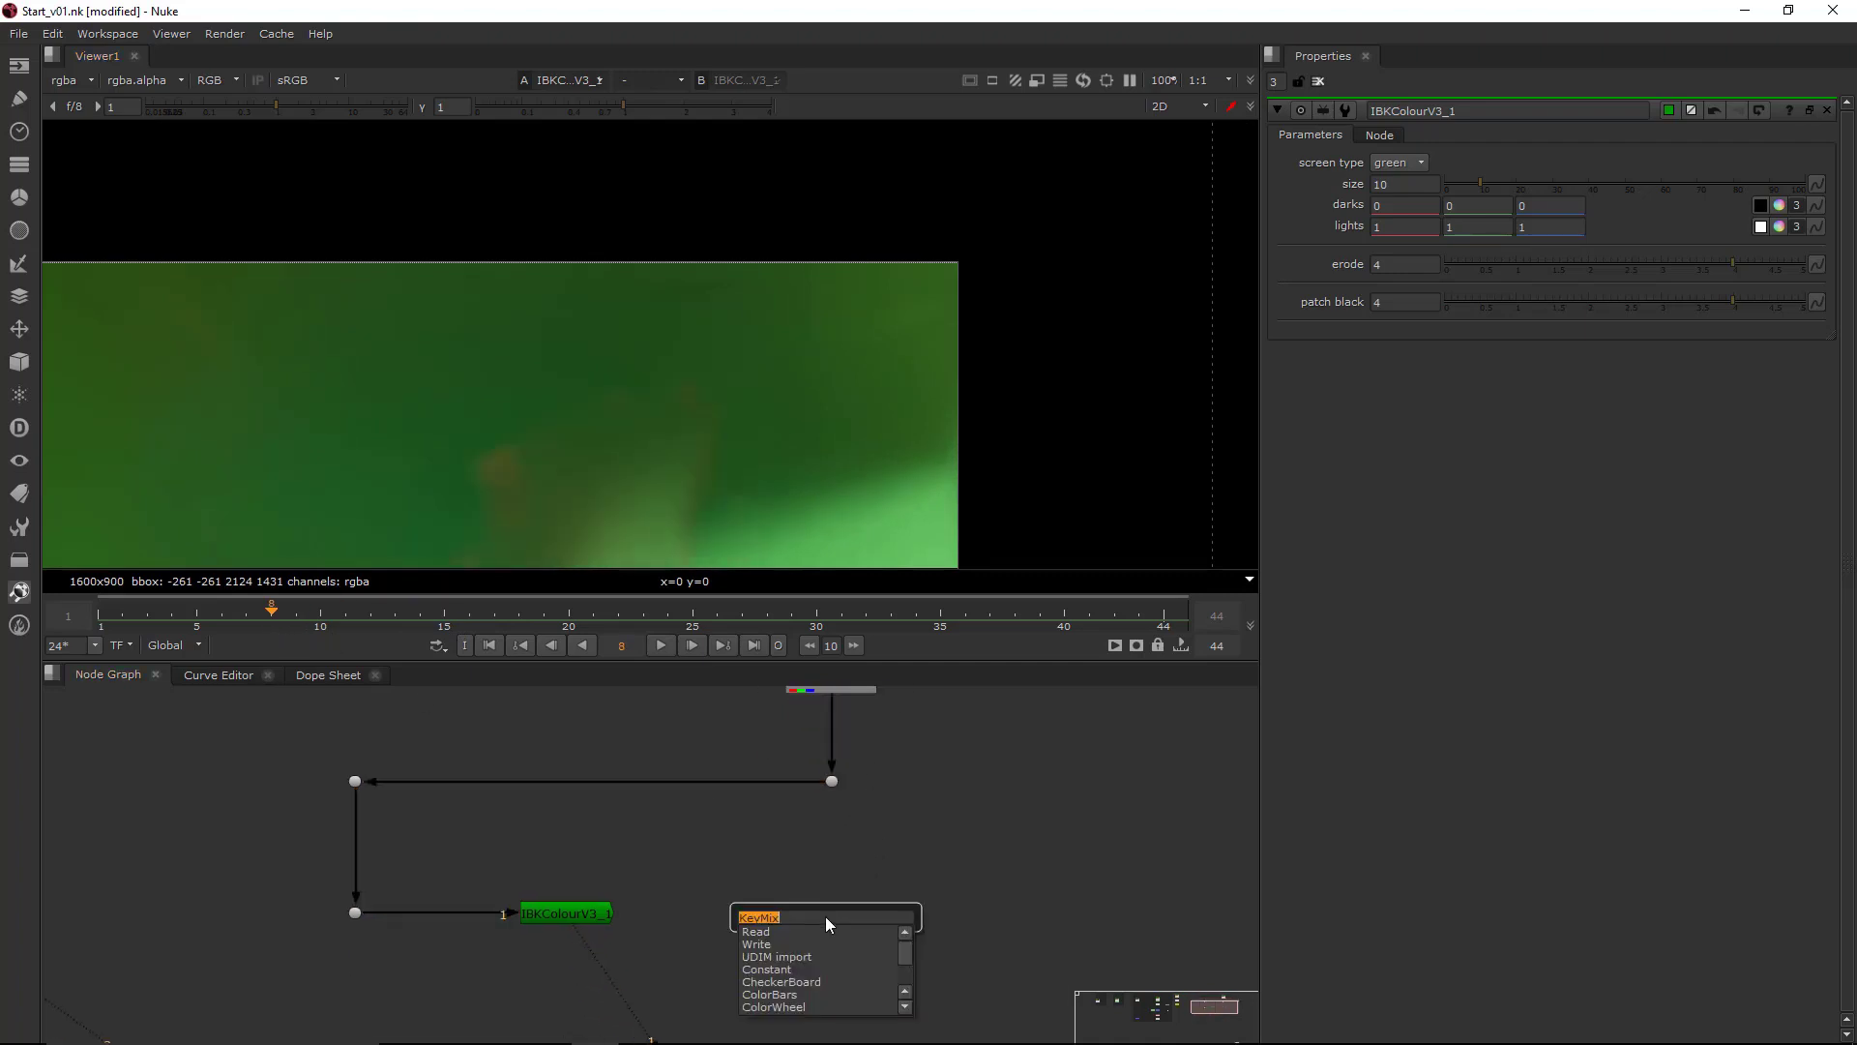
type("key")
key("Down")
key("Down")
key("Down")
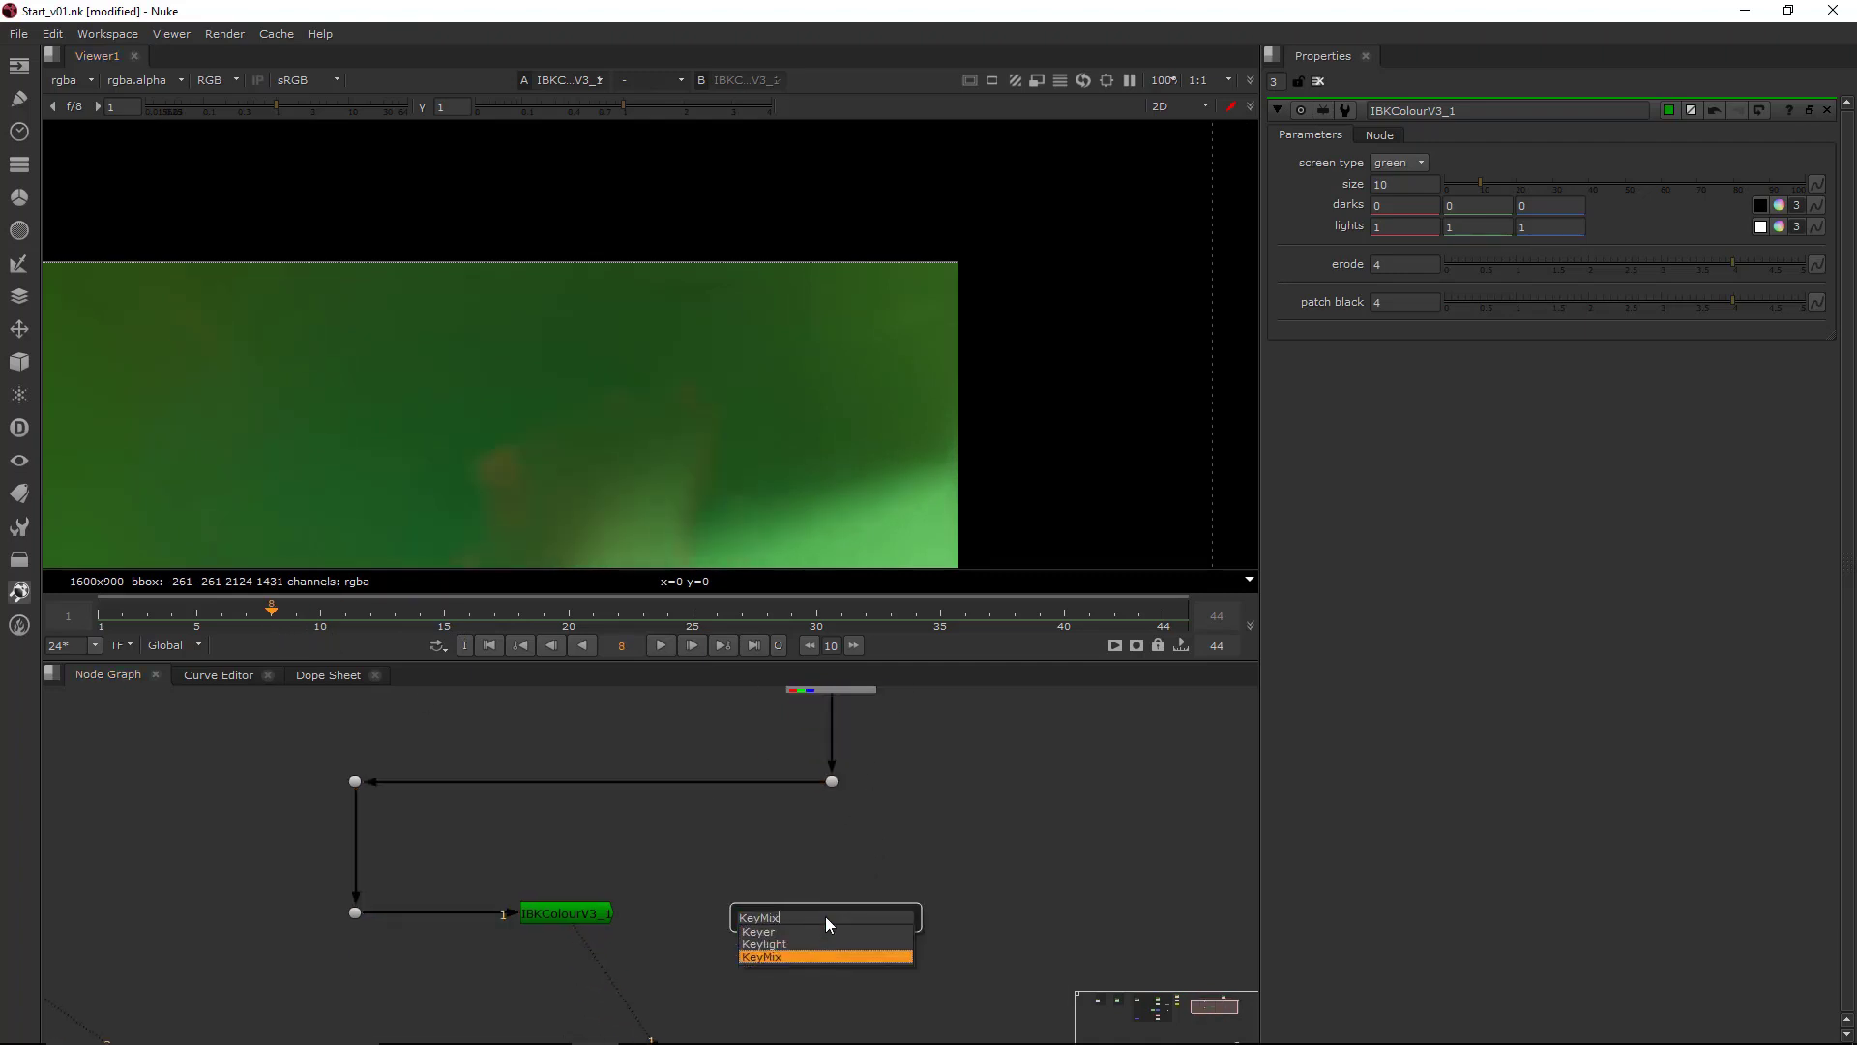
key("Return")
left_click_drag(843, 879, 580, 913)
left_click_drag(837, 936, 920, 895)
- Add a Roto node beside the KeyMix and connect it to the mask input, level with the KeyMix
left_click(934, 878)
key("o")
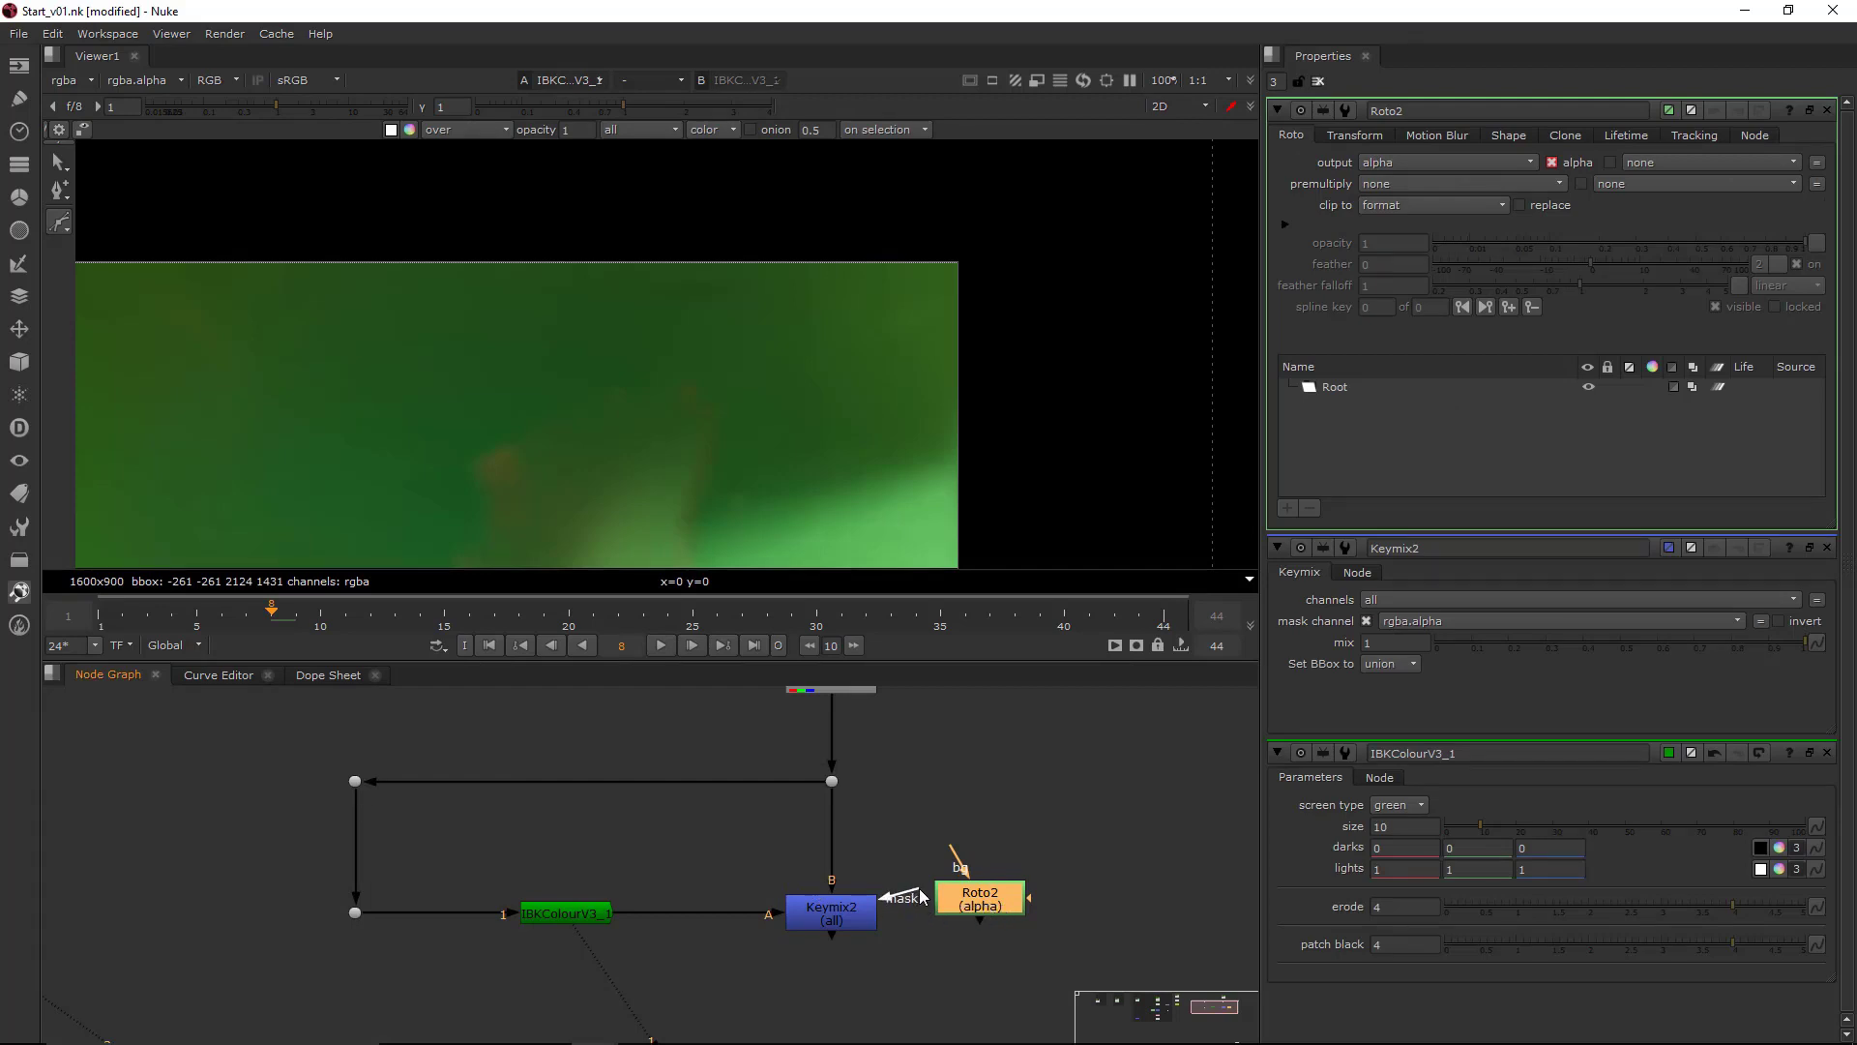
left_click_drag(921, 890, 1020, 919)
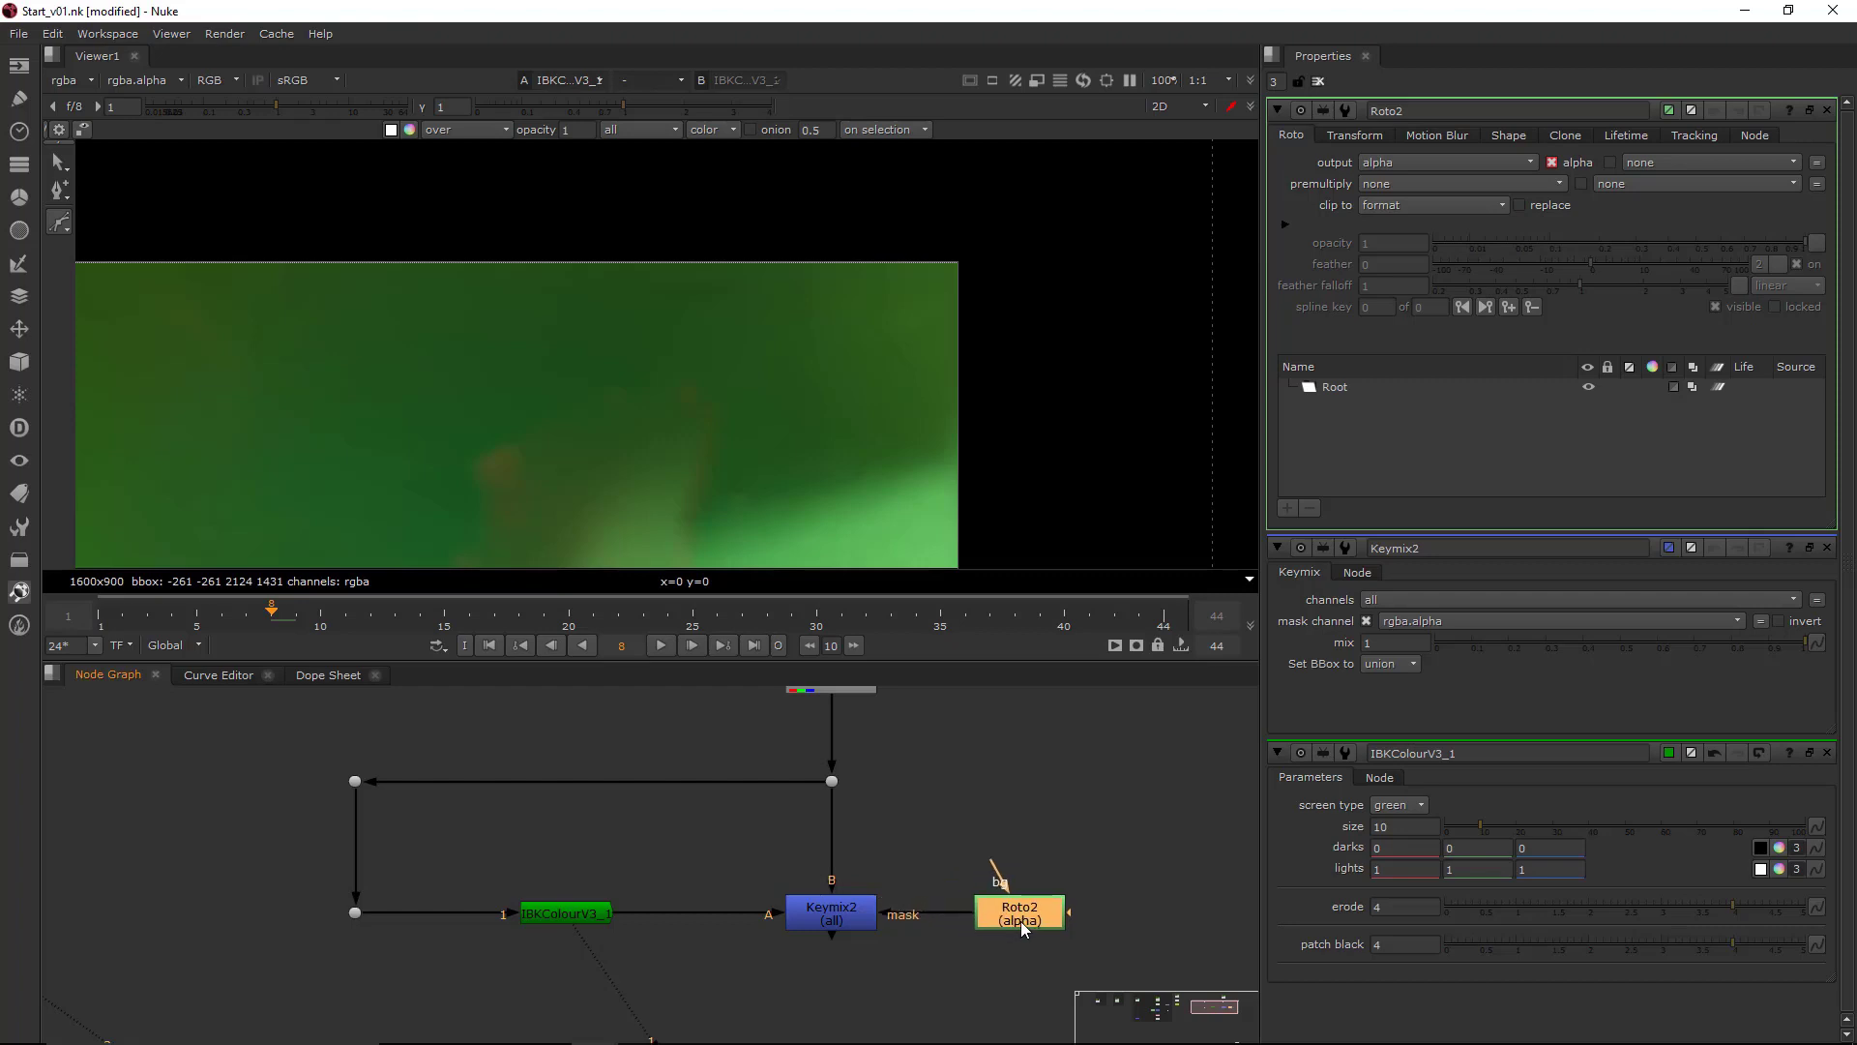
middle_click_drag(886, 905, 954, 876)
middle_click_drag(933, 765, 946, 802)
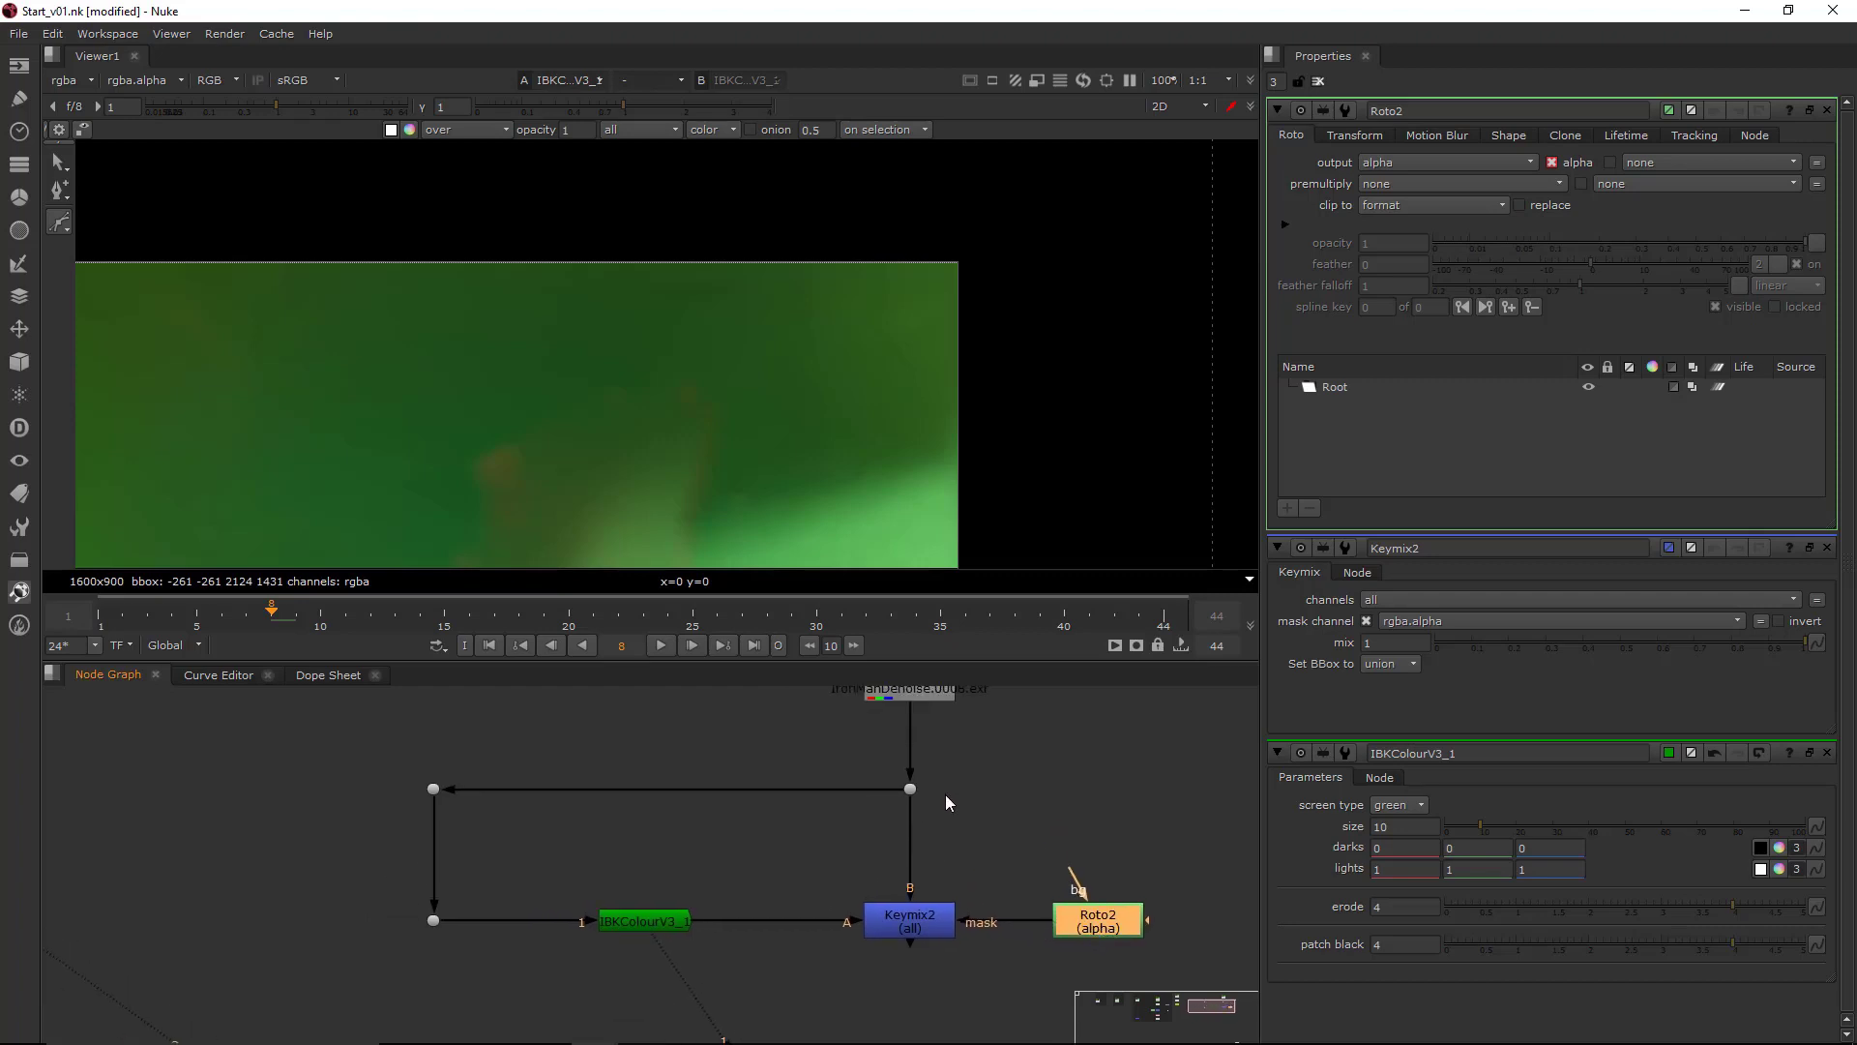
- View the KeyMix inputs in the viewer: the IBKColour clean screen, the plate from the dot, and the Roto
left_click_drag(781, 854, 566, 984)
left_click_drag(945, 760, 866, 847)
key("1")
left_click_drag(742, 847, 443, 993)
key("2")
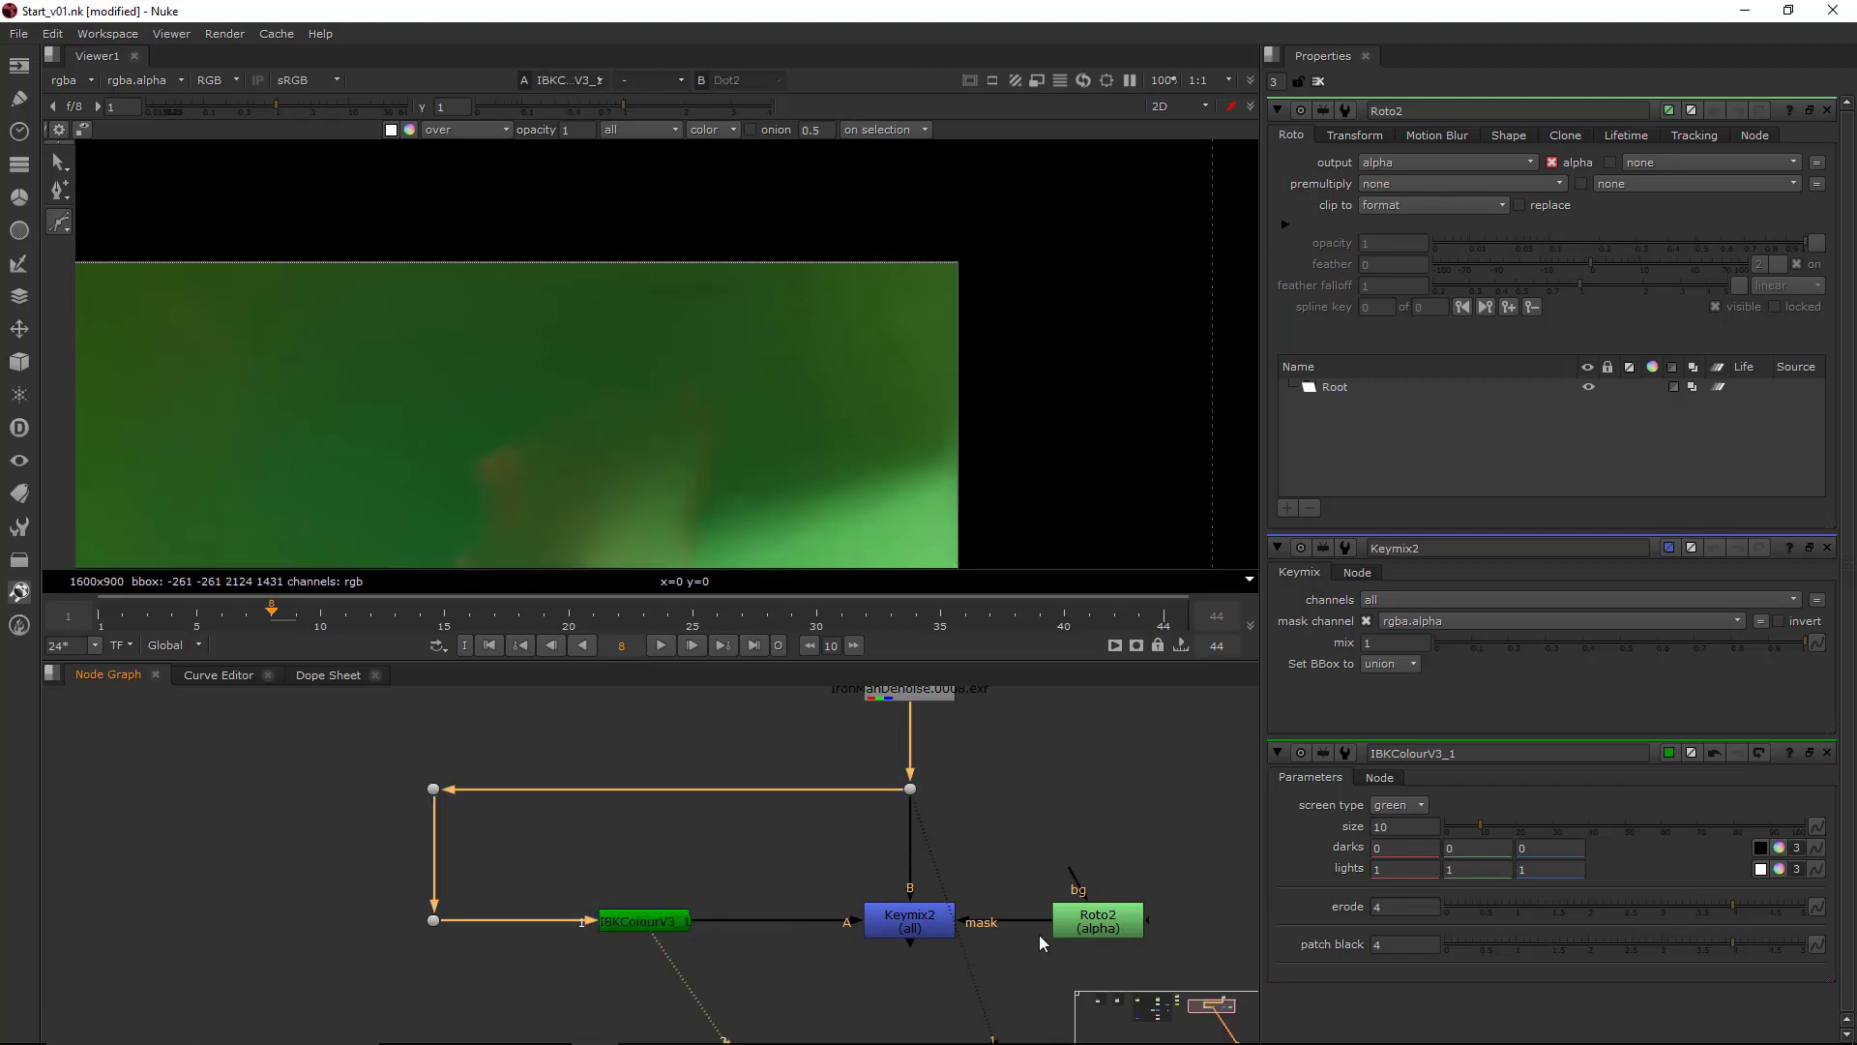
left_click(1095, 923)
mouse_move(1146, 833)
middle_mouse_down()
mouse_move(1164, 807)
mouse_move(1148, 813)
middle_mouse_up()
key("1")
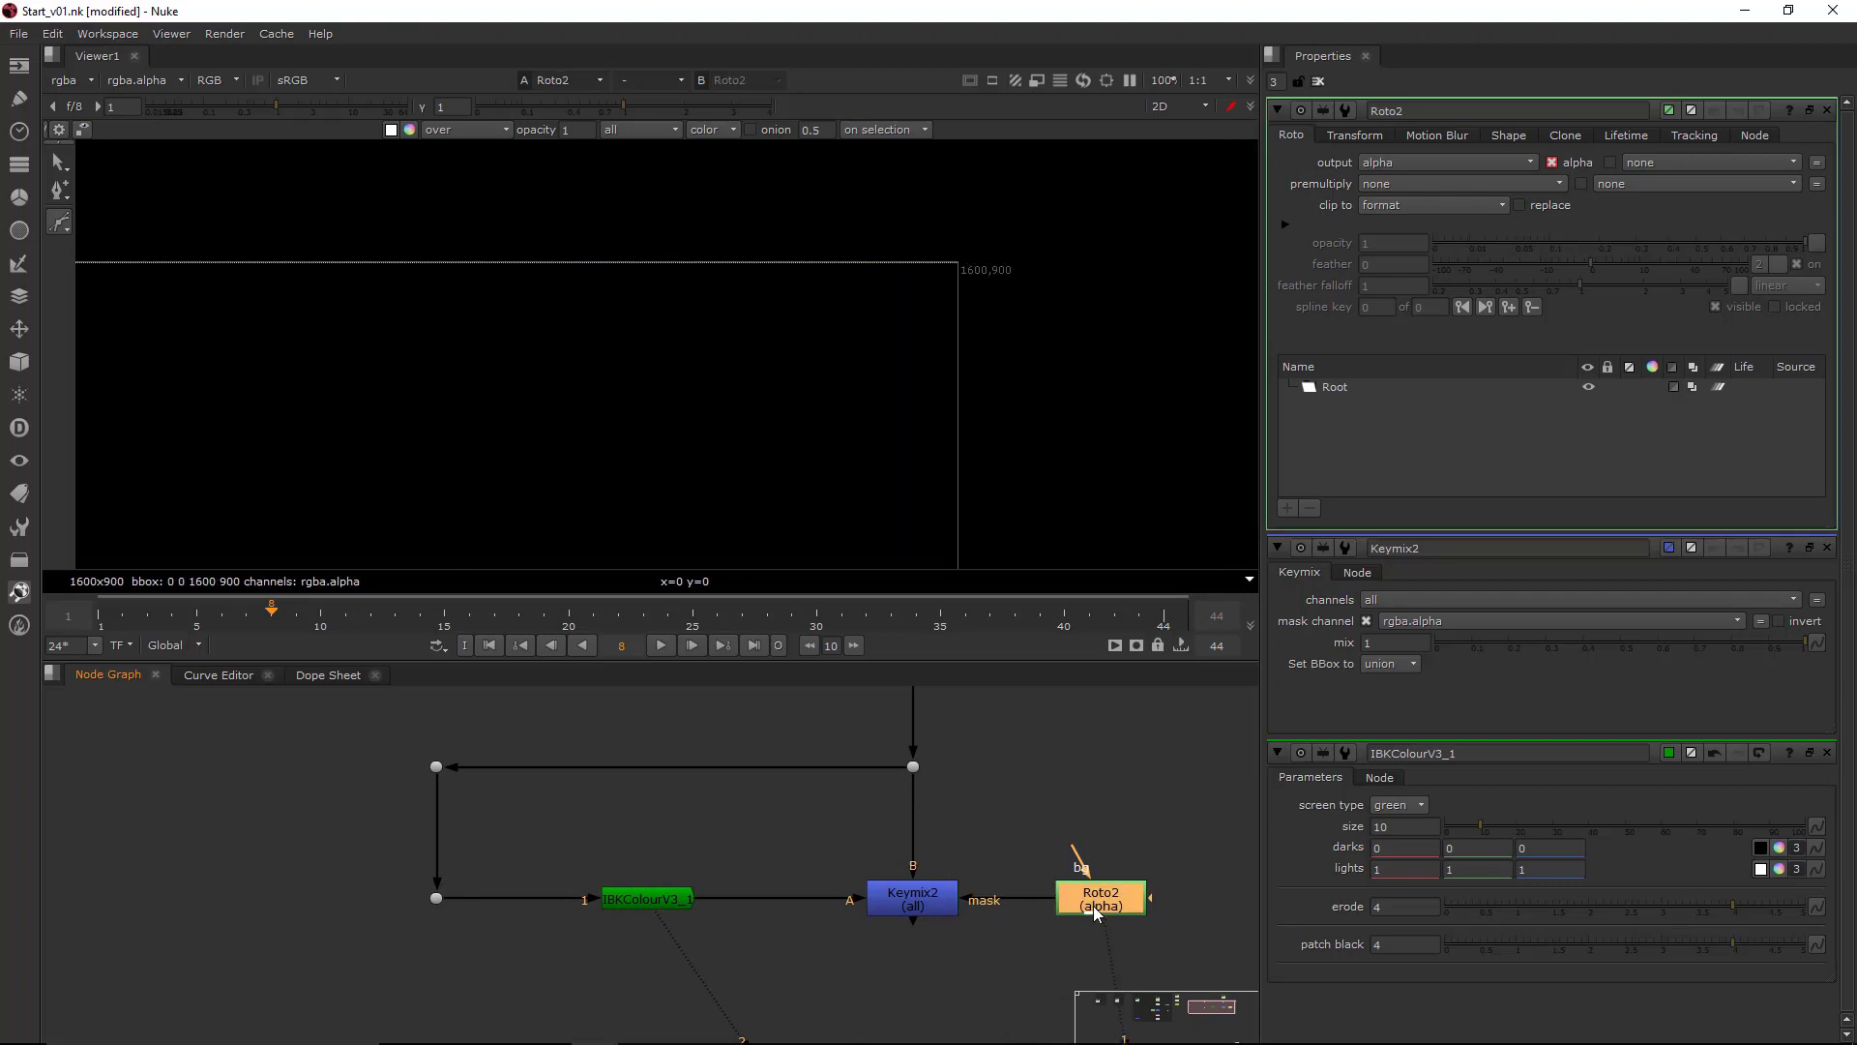
- Show the denoised plate from the dot at frame 10 while keeping the Roto node selected
left_click(915, 768)
key("1")
left_click(1089, 911)
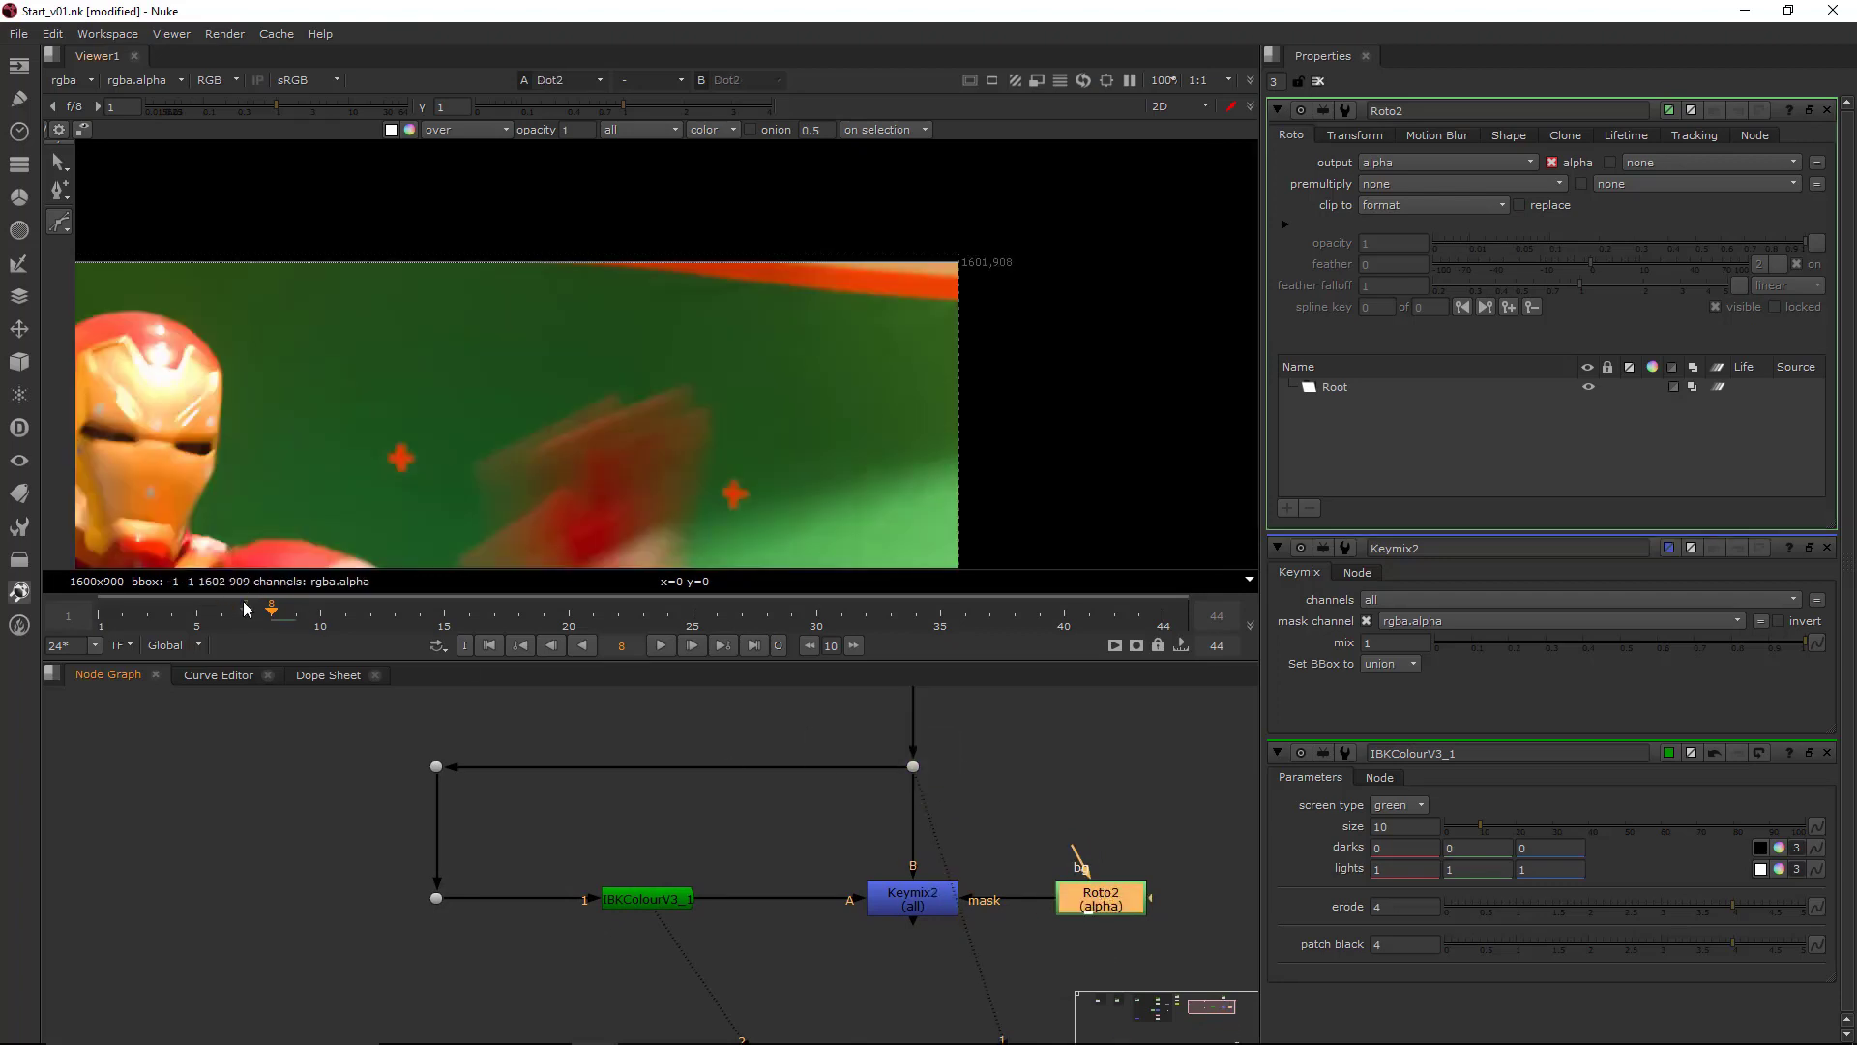
left_click_drag(244, 607, 327, 627)
scroll(817, 415, "down", 3)
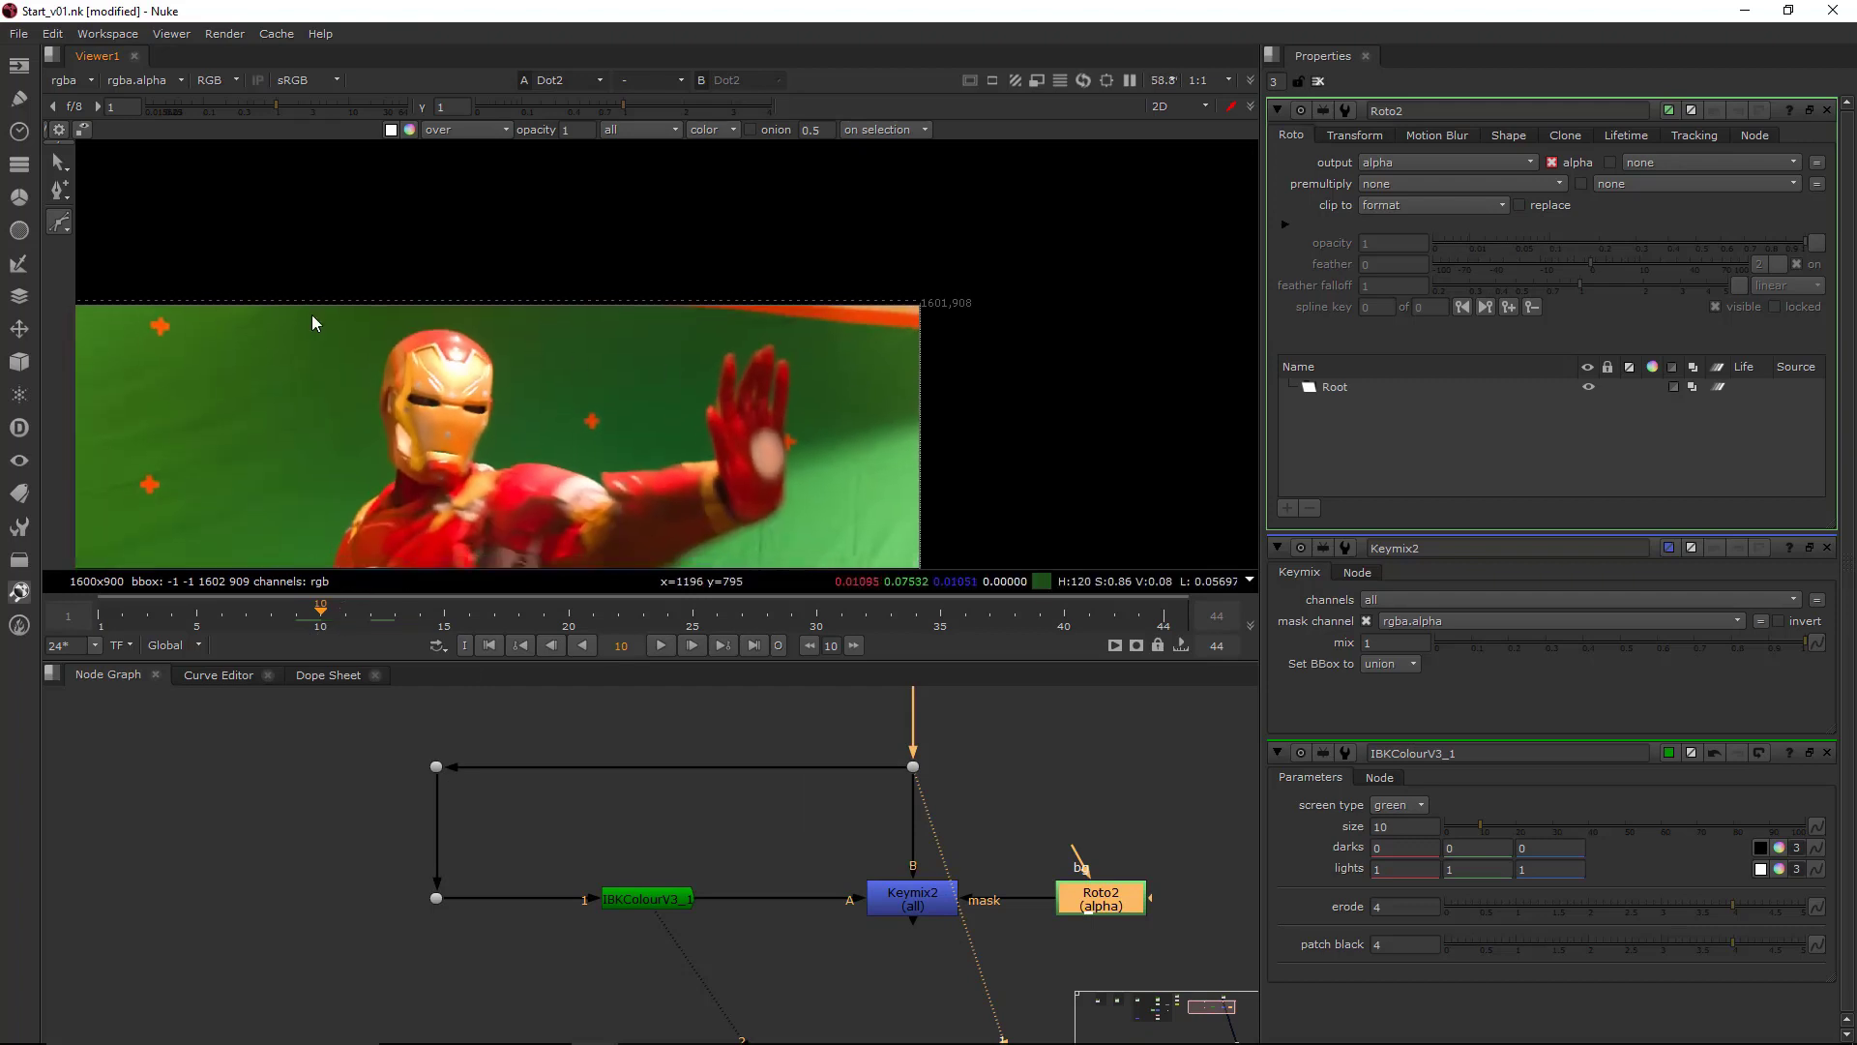
- Draw a closed B-spline around the orange strip in the plate's upper-right corner, extending well outside the frame
left_click(57, 222)
left_click(116, 265)
scroll(753, 358, "up", 3)
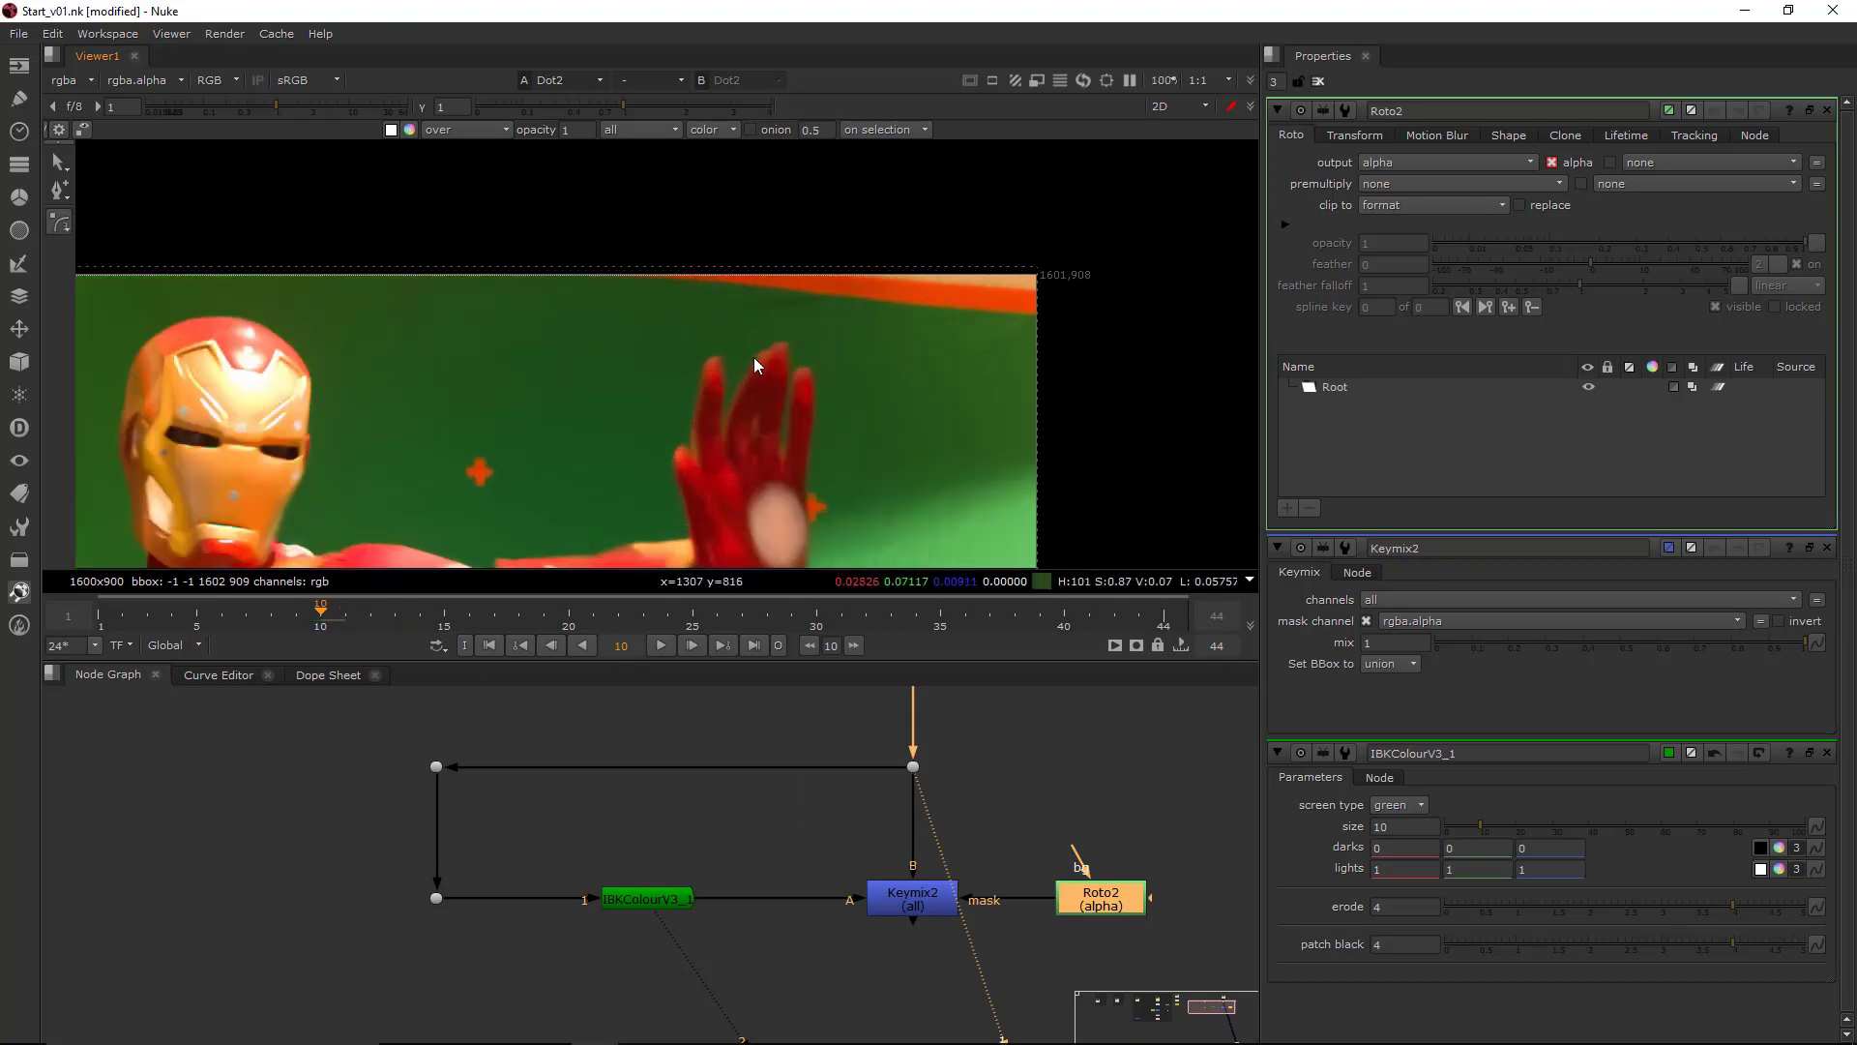
left_click(347, 260)
left_click(820, 331)
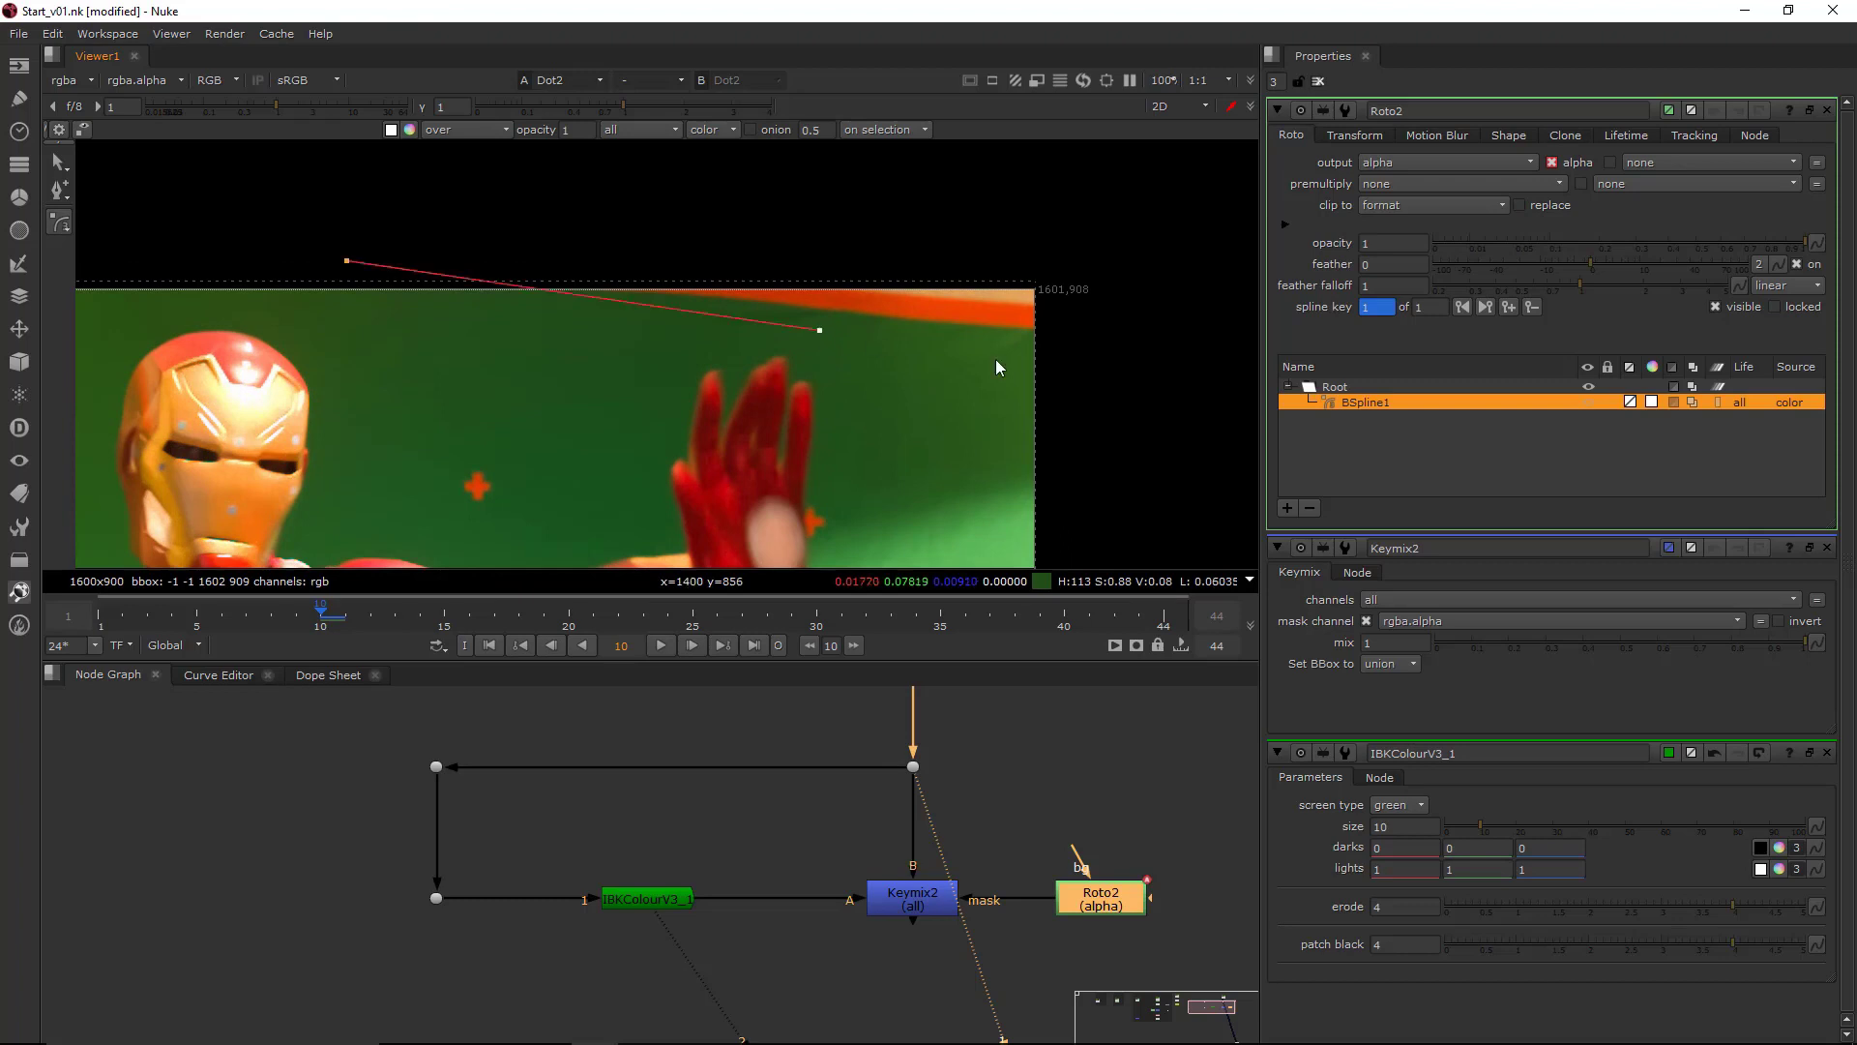
left_click(1136, 354)
left_click(1185, 197)
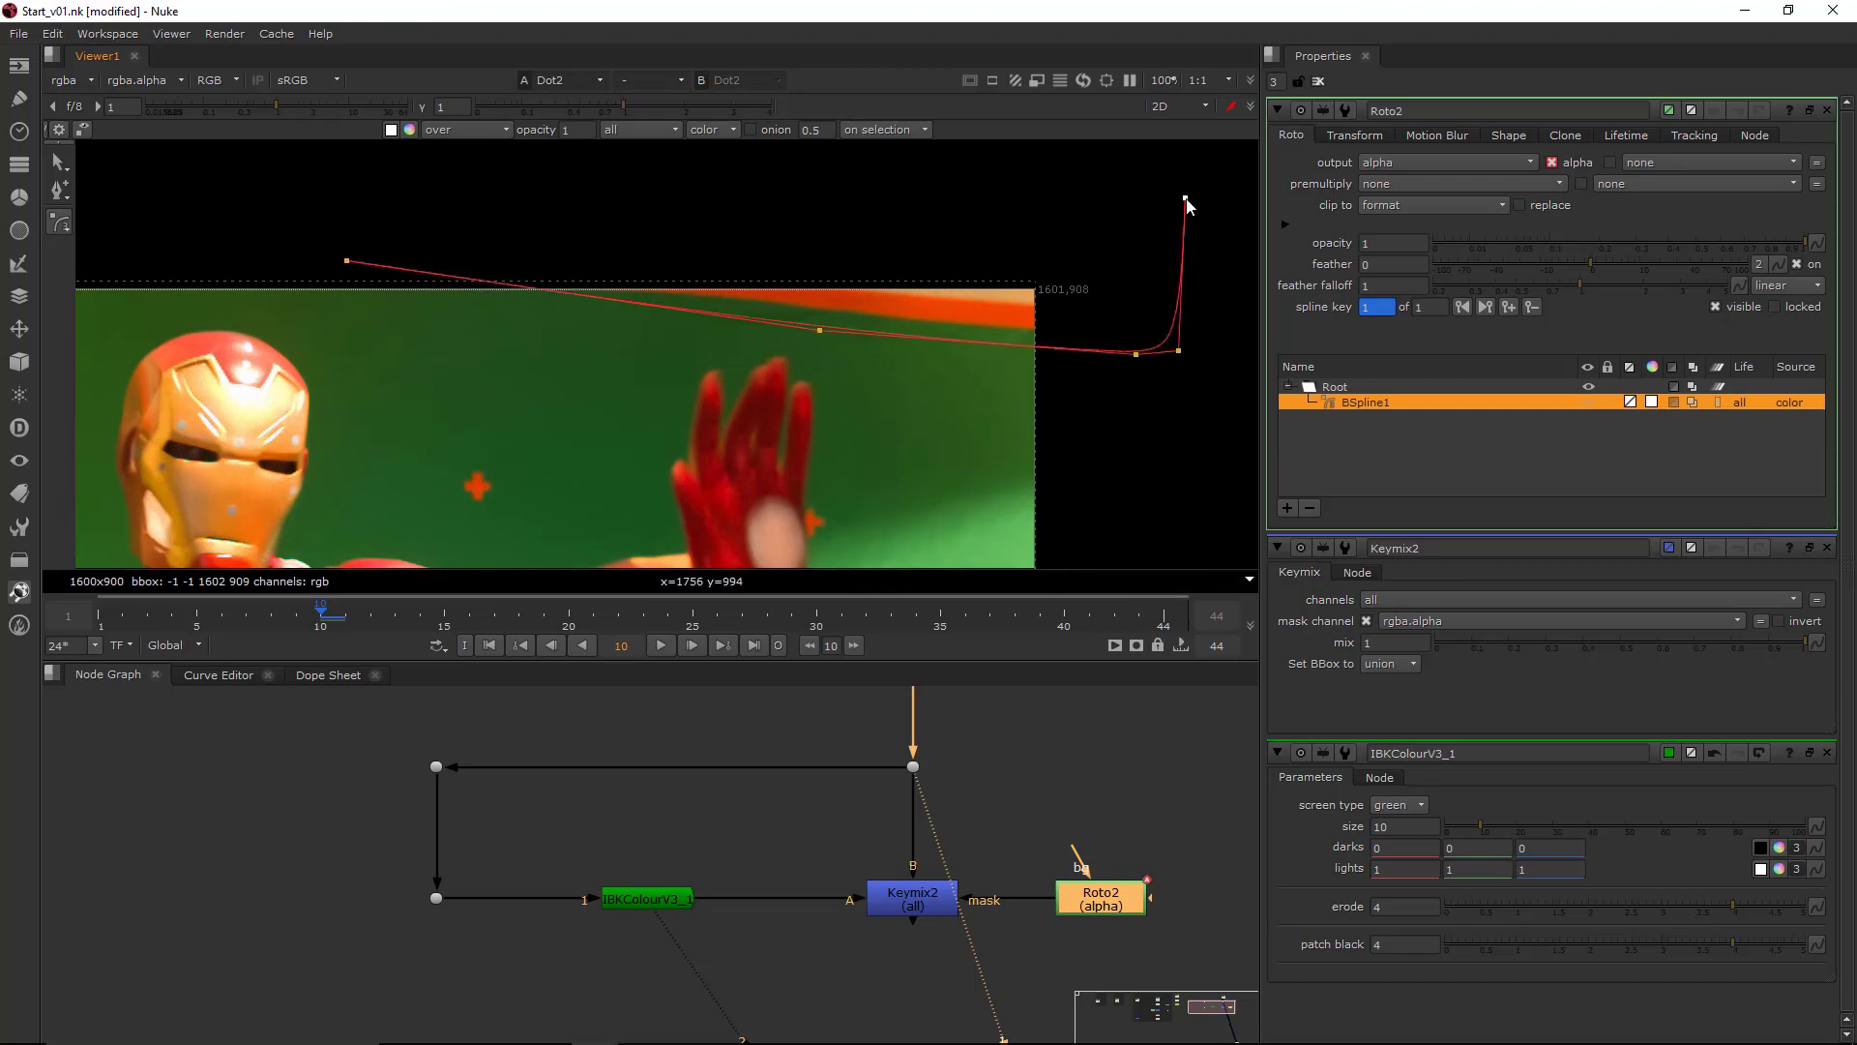
middle_click_drag(1186, 198, 1191, 232)
left_click(1196, 195)
left_click(359, 209)
left_click(212, 210)
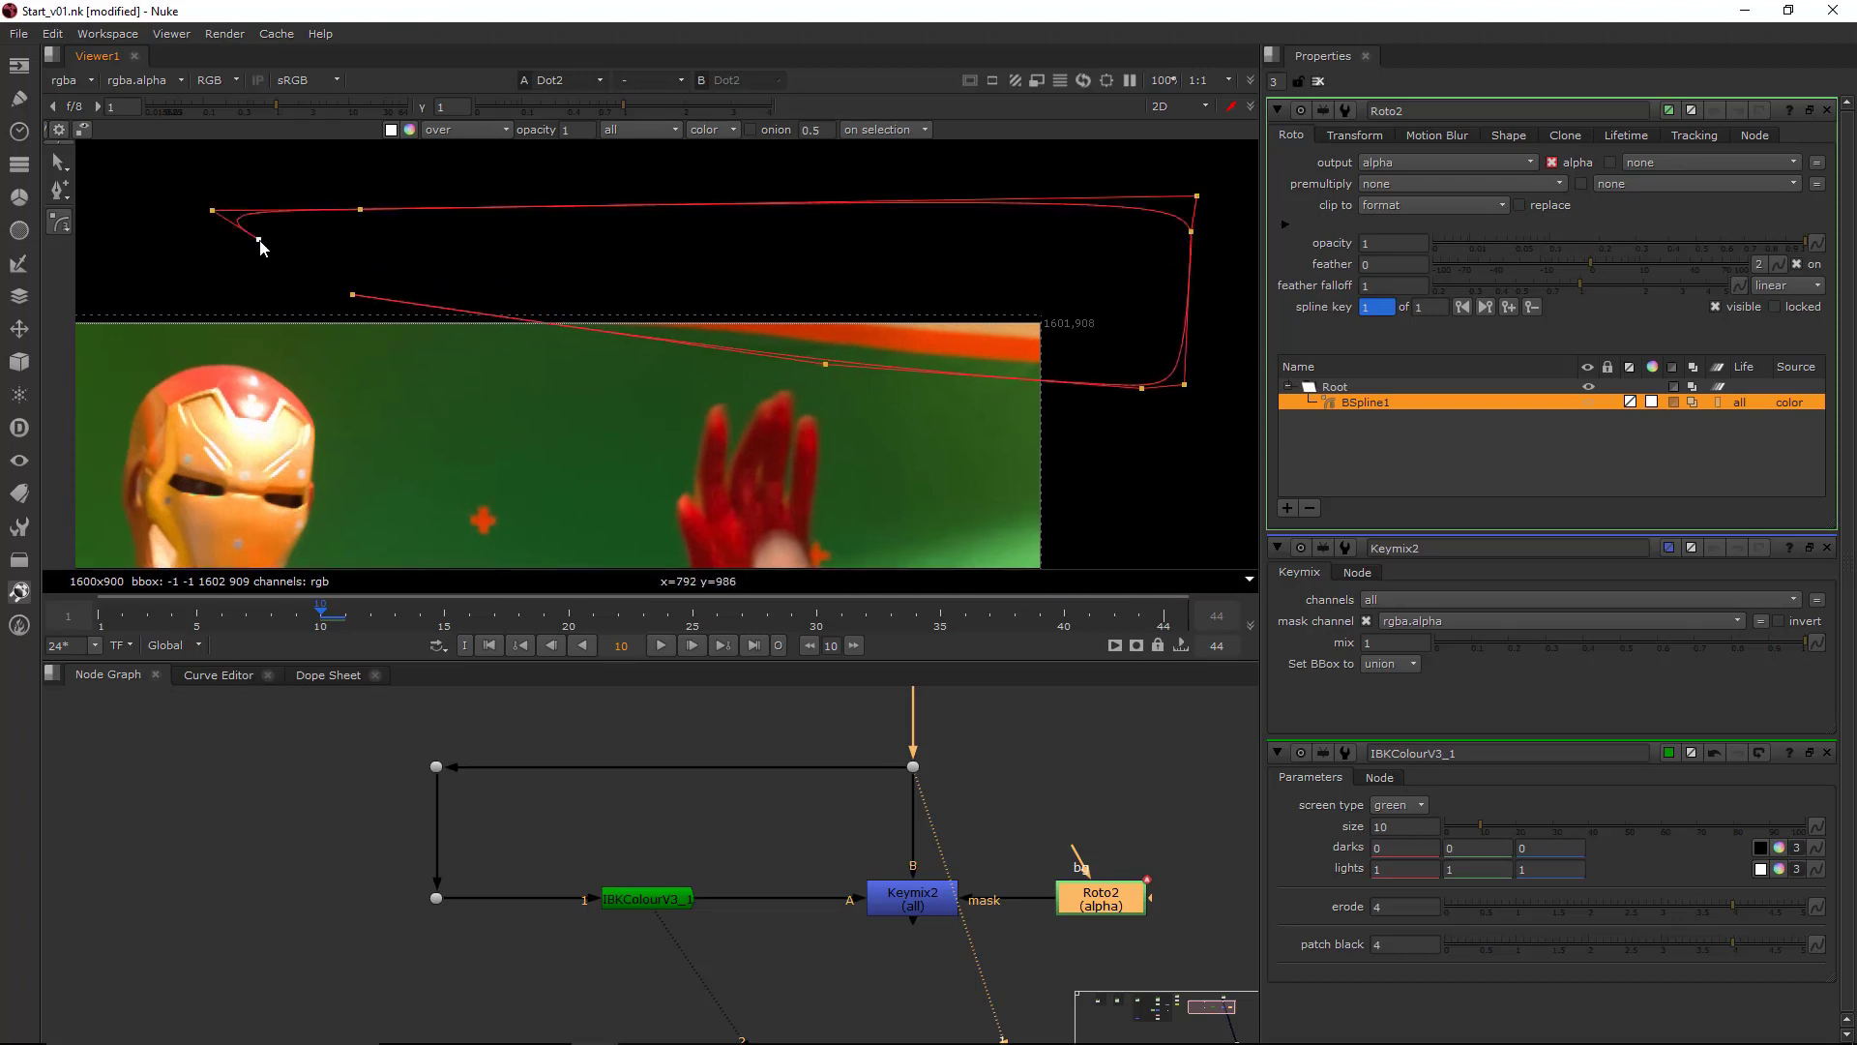
left_click(353, 295)
- Select all points of the B-spline and feather the shape outward
scroll(356, 303, "down", 2)
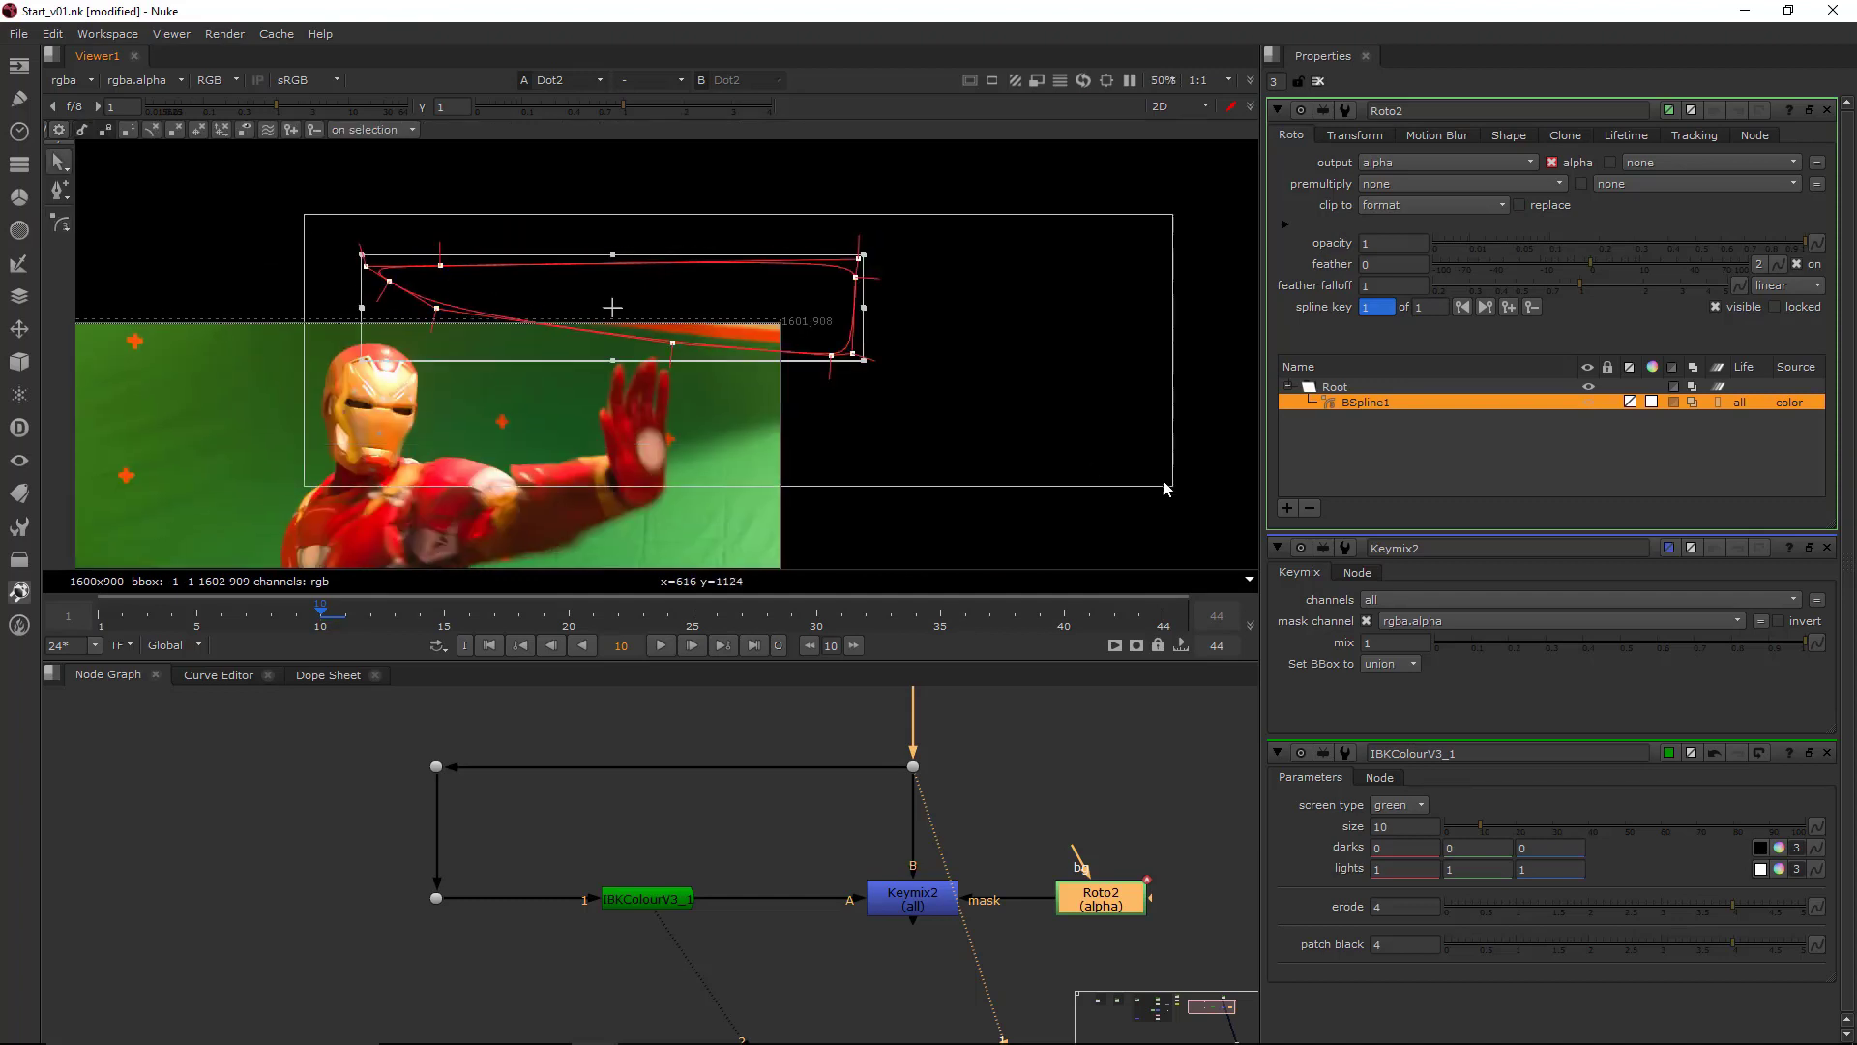
scroll(919, 387, "up", 3)
scroll(1040, 497, "down", 2)
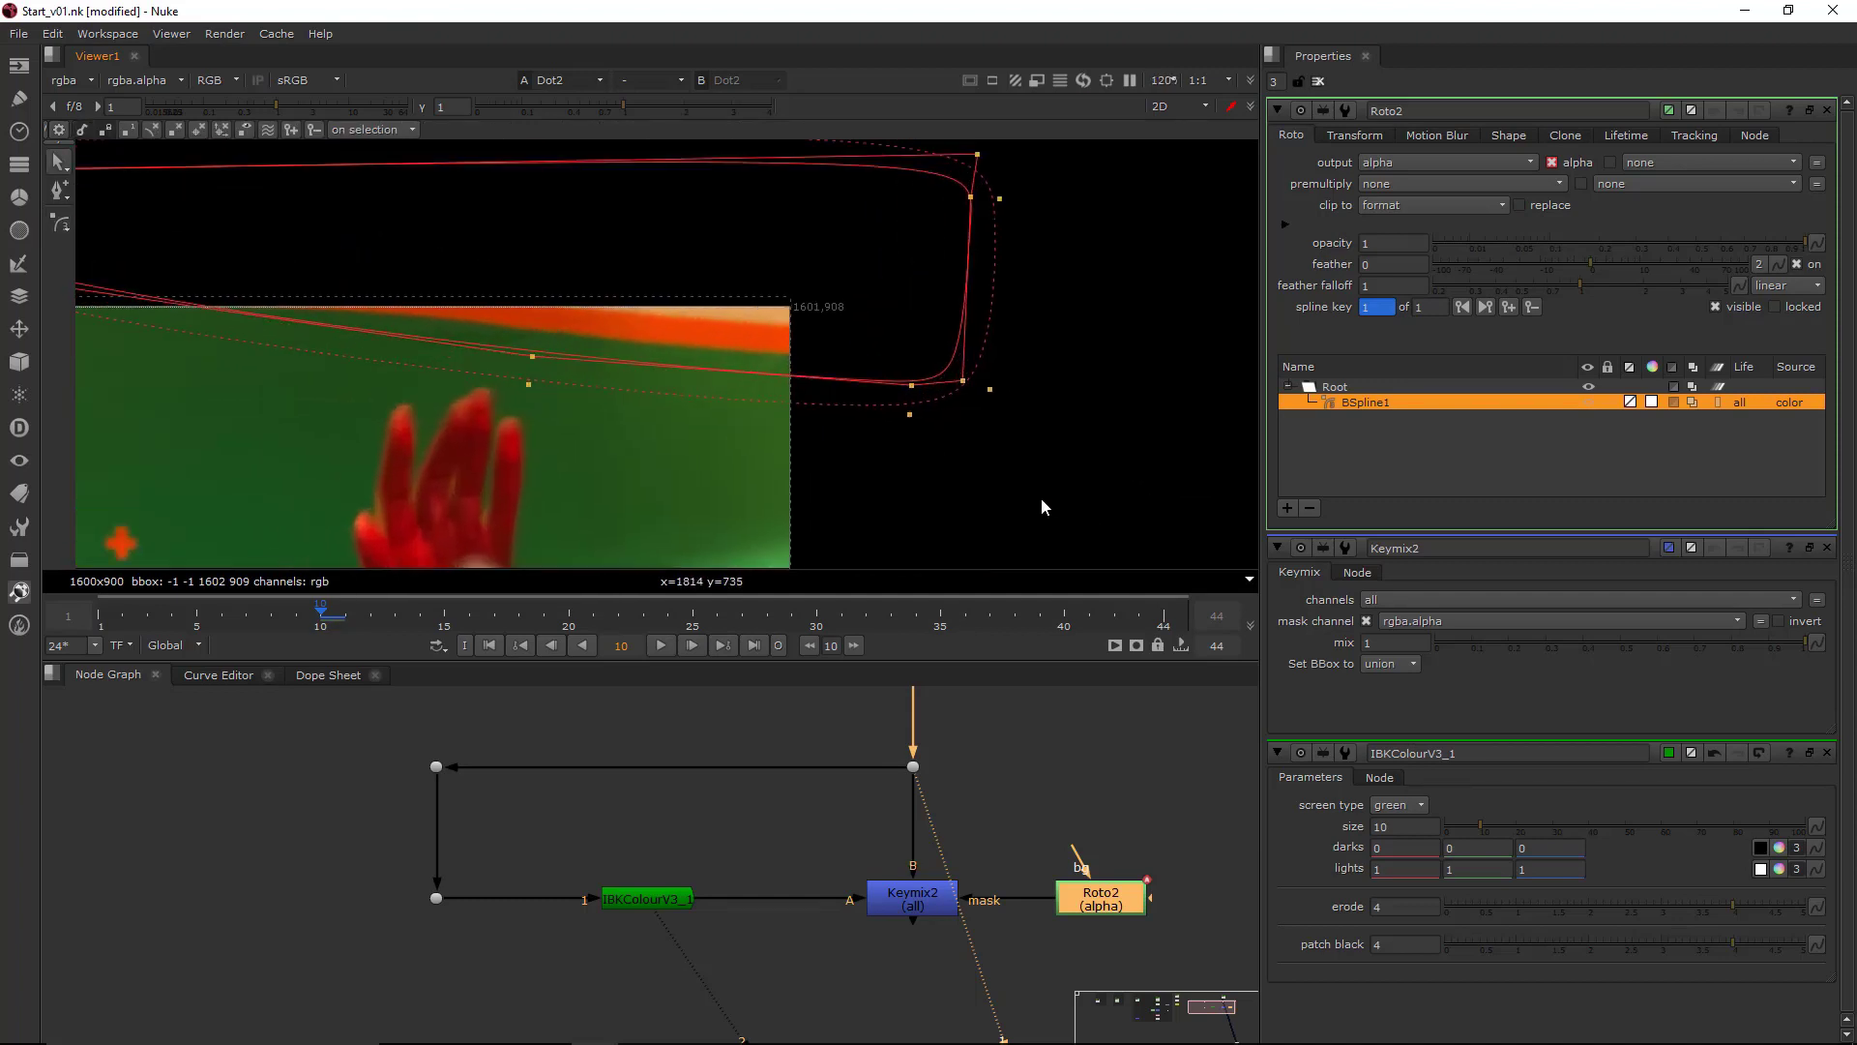
middle_click_drag(864, 318, 936, 328)
- Show the KeyMix output in the viewer and check the patched upper-right corner
left_click_drag(827, 820, 973, 928)
key("1")
left_click(974, 926)
middle_click_drag(803, 492, 917, 474)
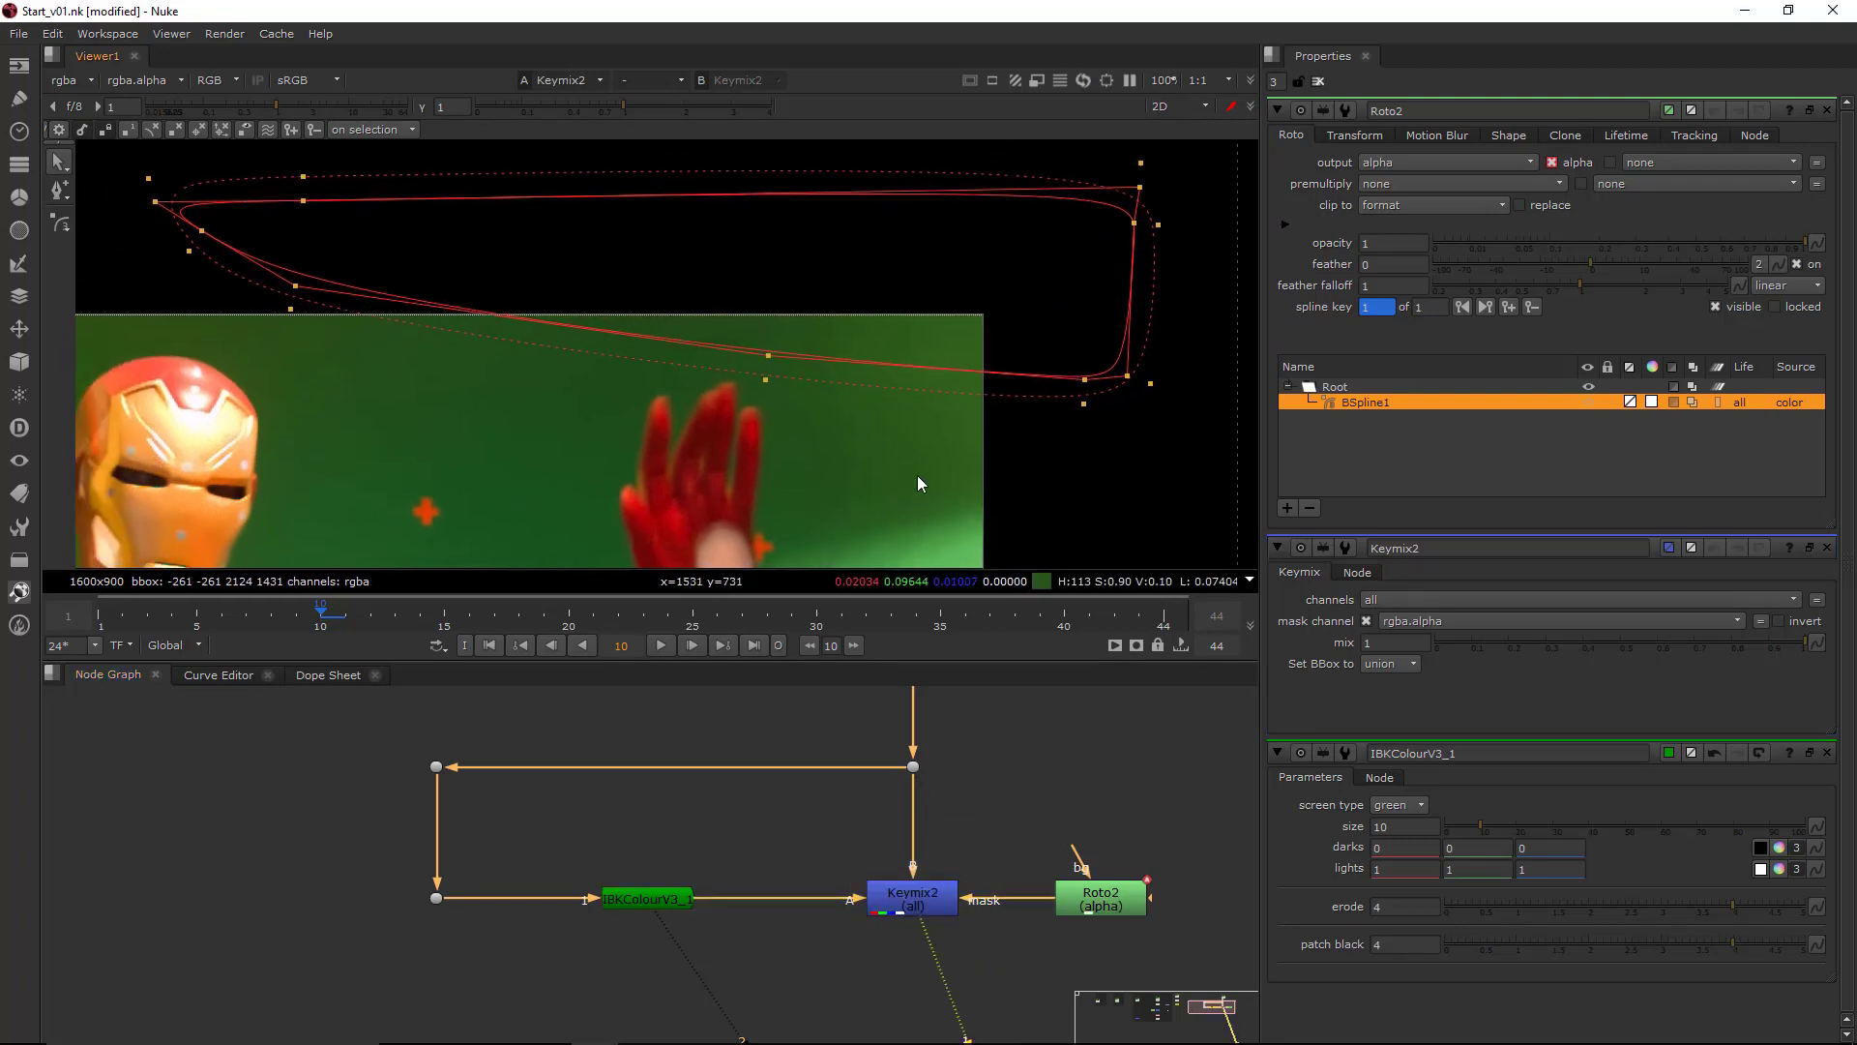
- Select all points of the B-spline at frame 10 and fine-tune the outward feather along its lower edge
left_click(793, 352)
scroll(794, 352, "up", 2)
left_click(797, 346)
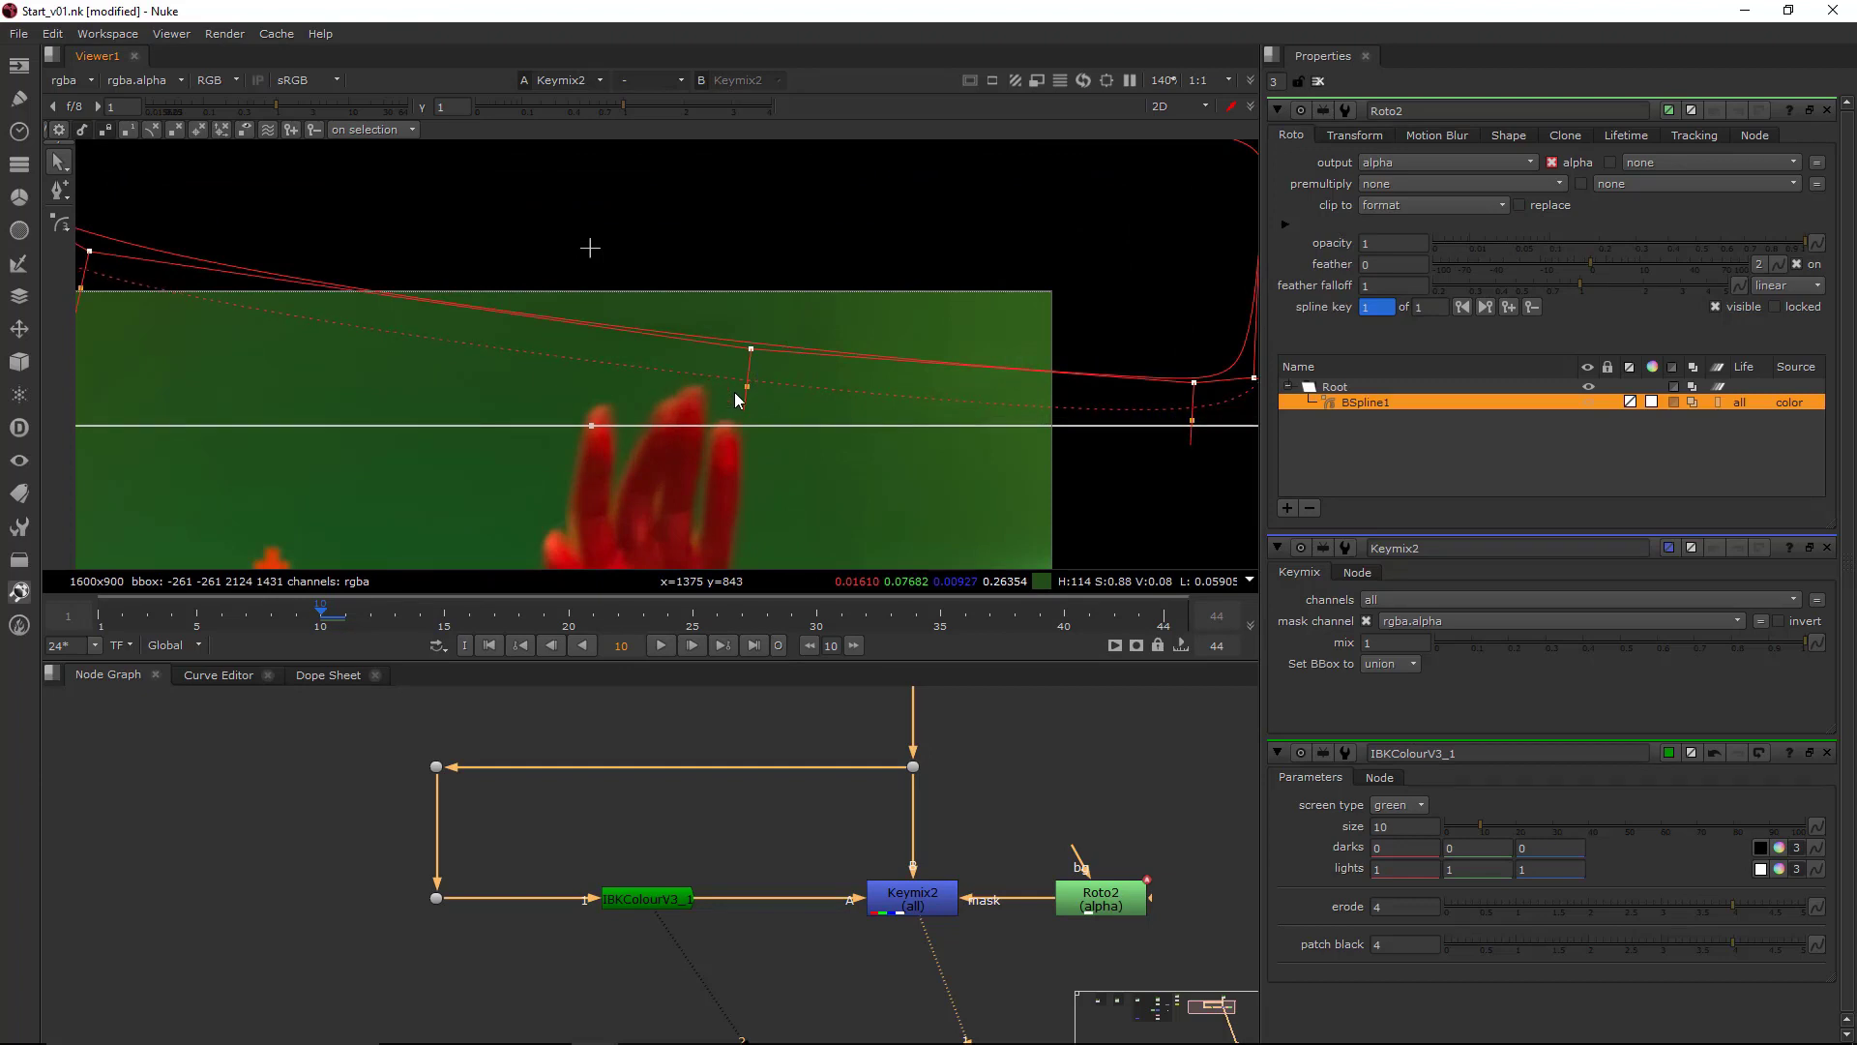
left_click_drag(749, 383, 747, 387)
- Show the denoised plate from the dot at frame 1 and reshape the B-spline to cover the orange strip there
left_click(101, 615)
scroll(802, 295, "down", 2)
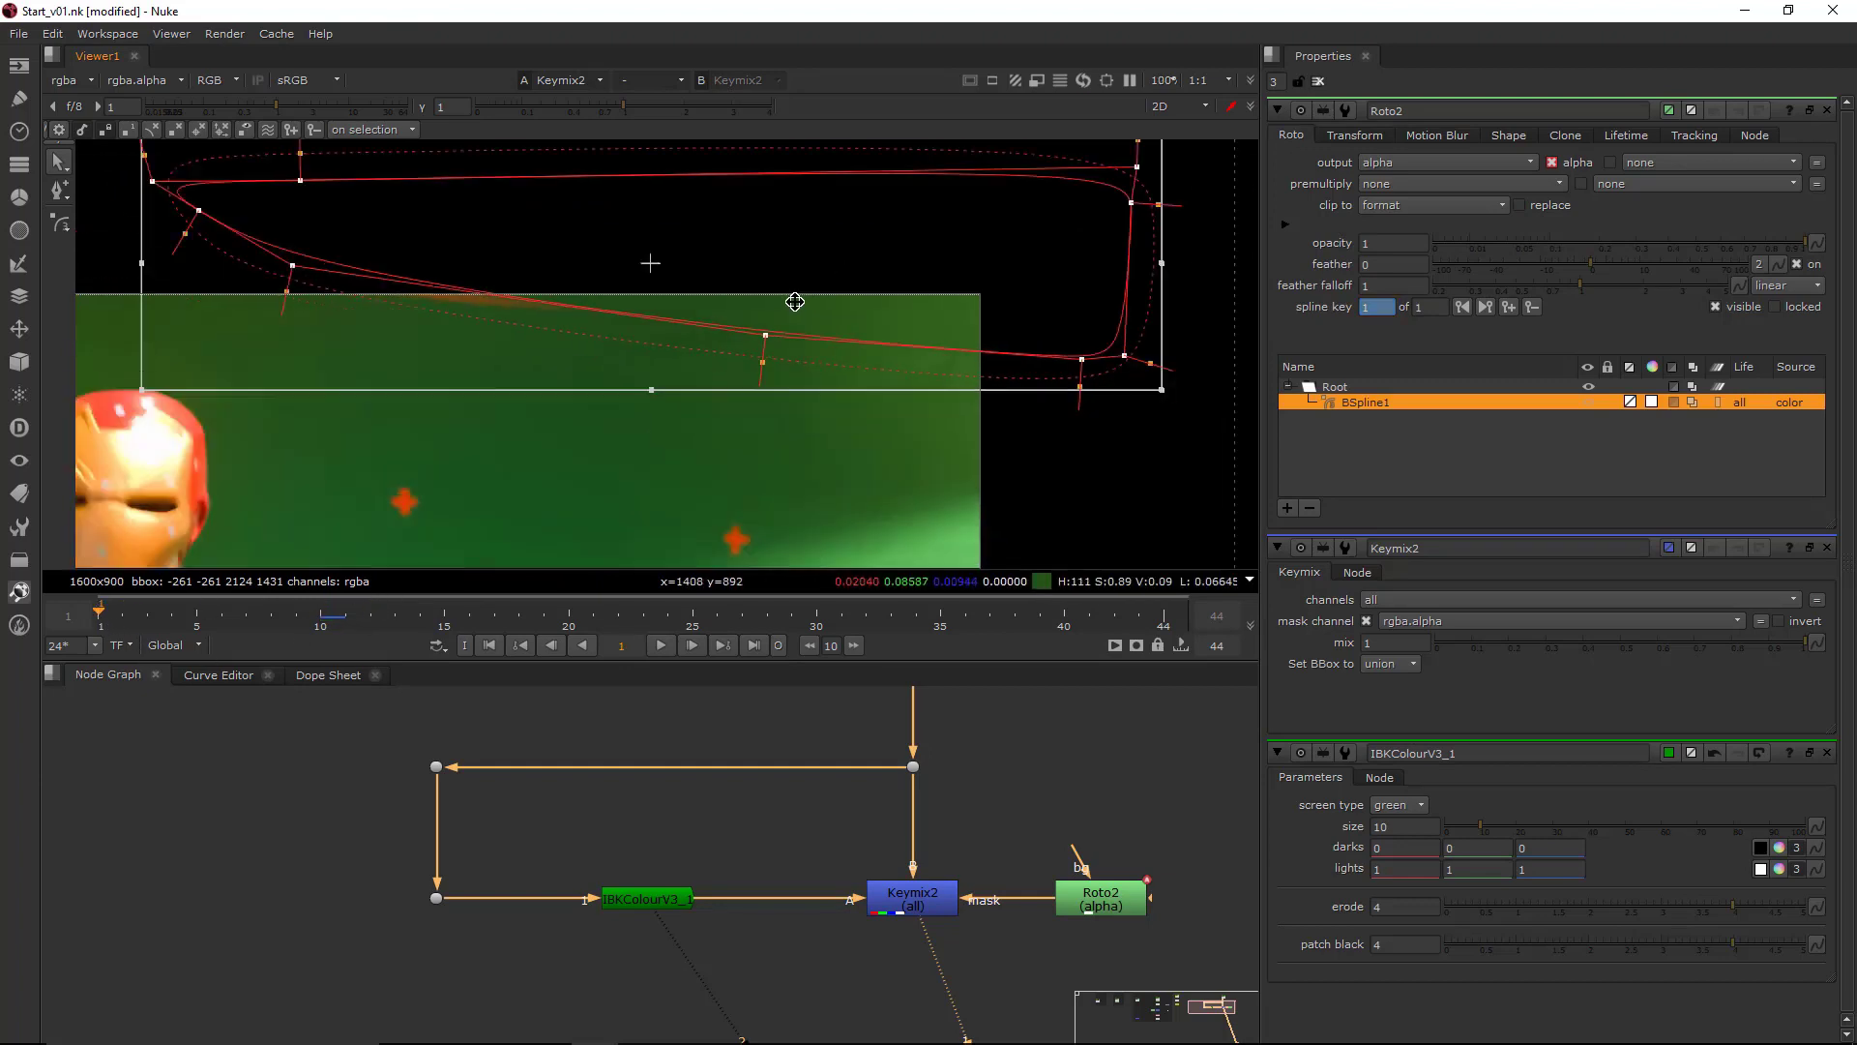
middle_click_drag(792, 299, 860, 328)
left_click(947, 717)
left_click(912, 766)
key("1")
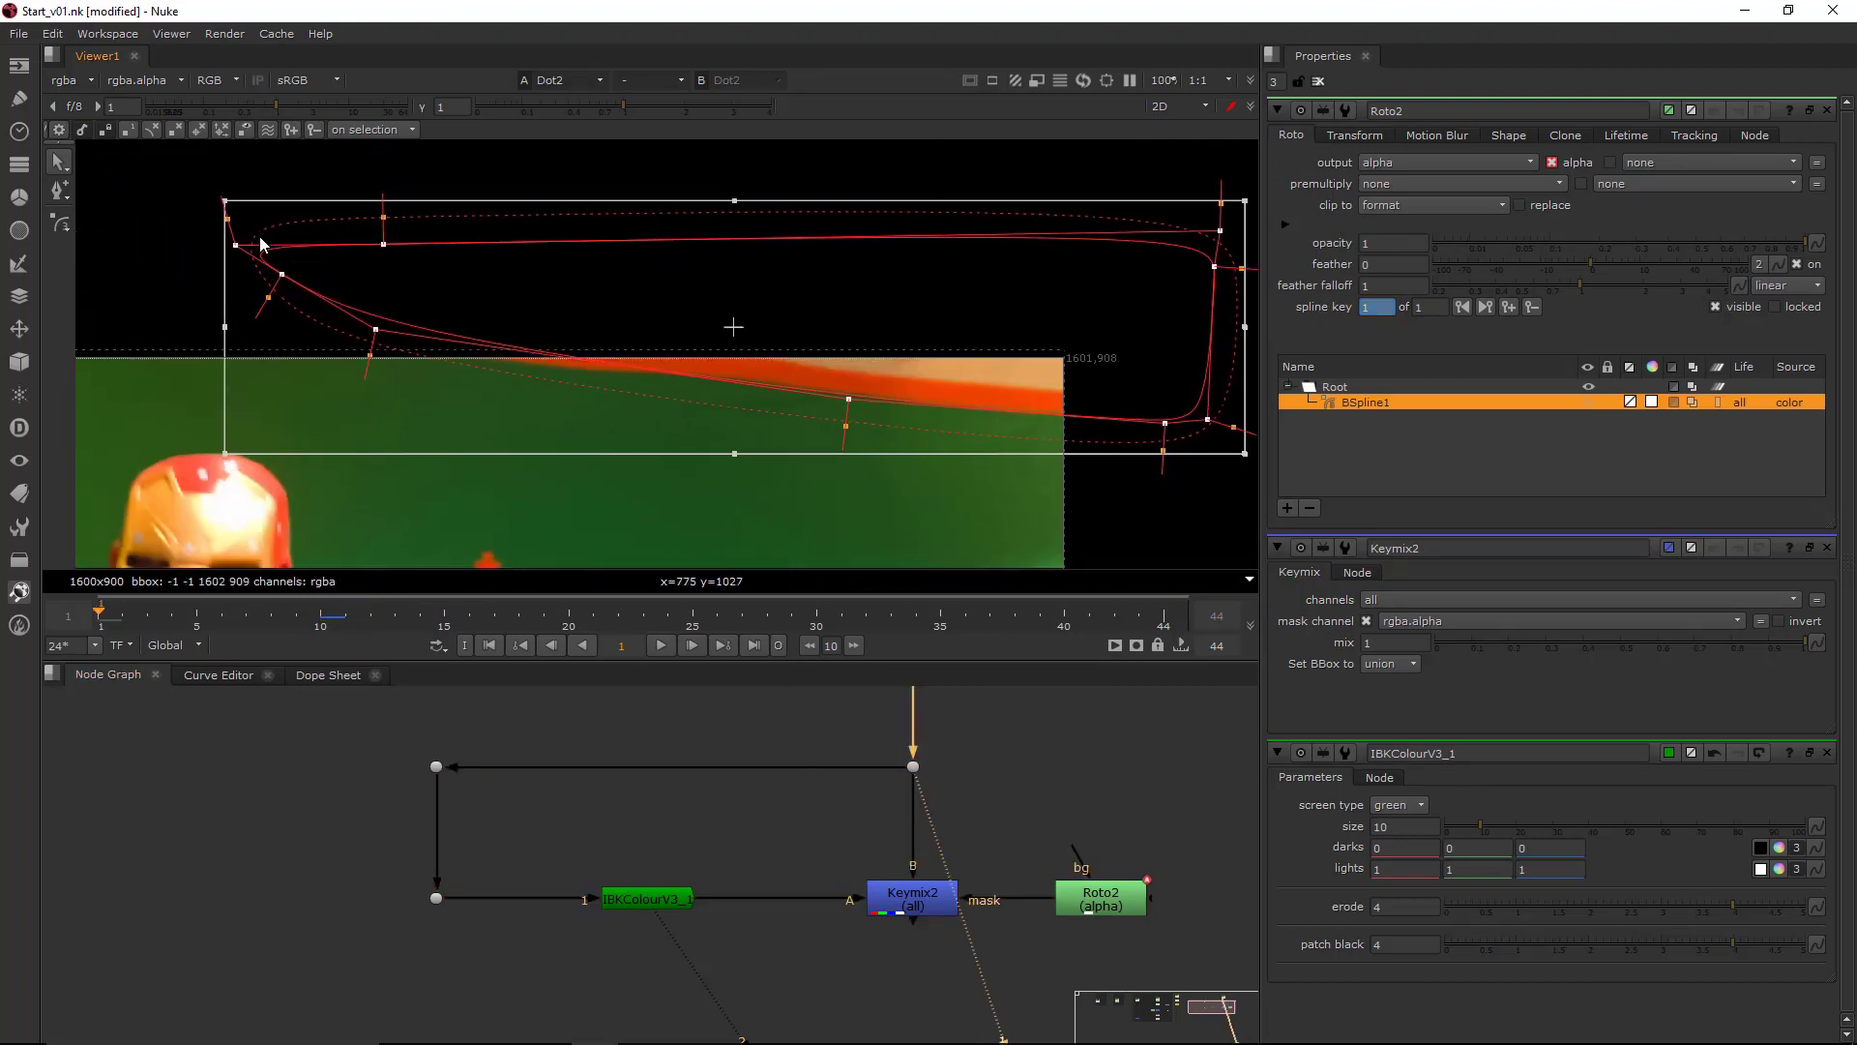
left_click_drag(733, 327, 841, 330)
- Advance from frame 10 to frame 21 and key the B-spline's position so it follows the orange strip
left_click(327, 616)
key("Right")
key("Right")
key("Right")
key("Right")
key("Right")
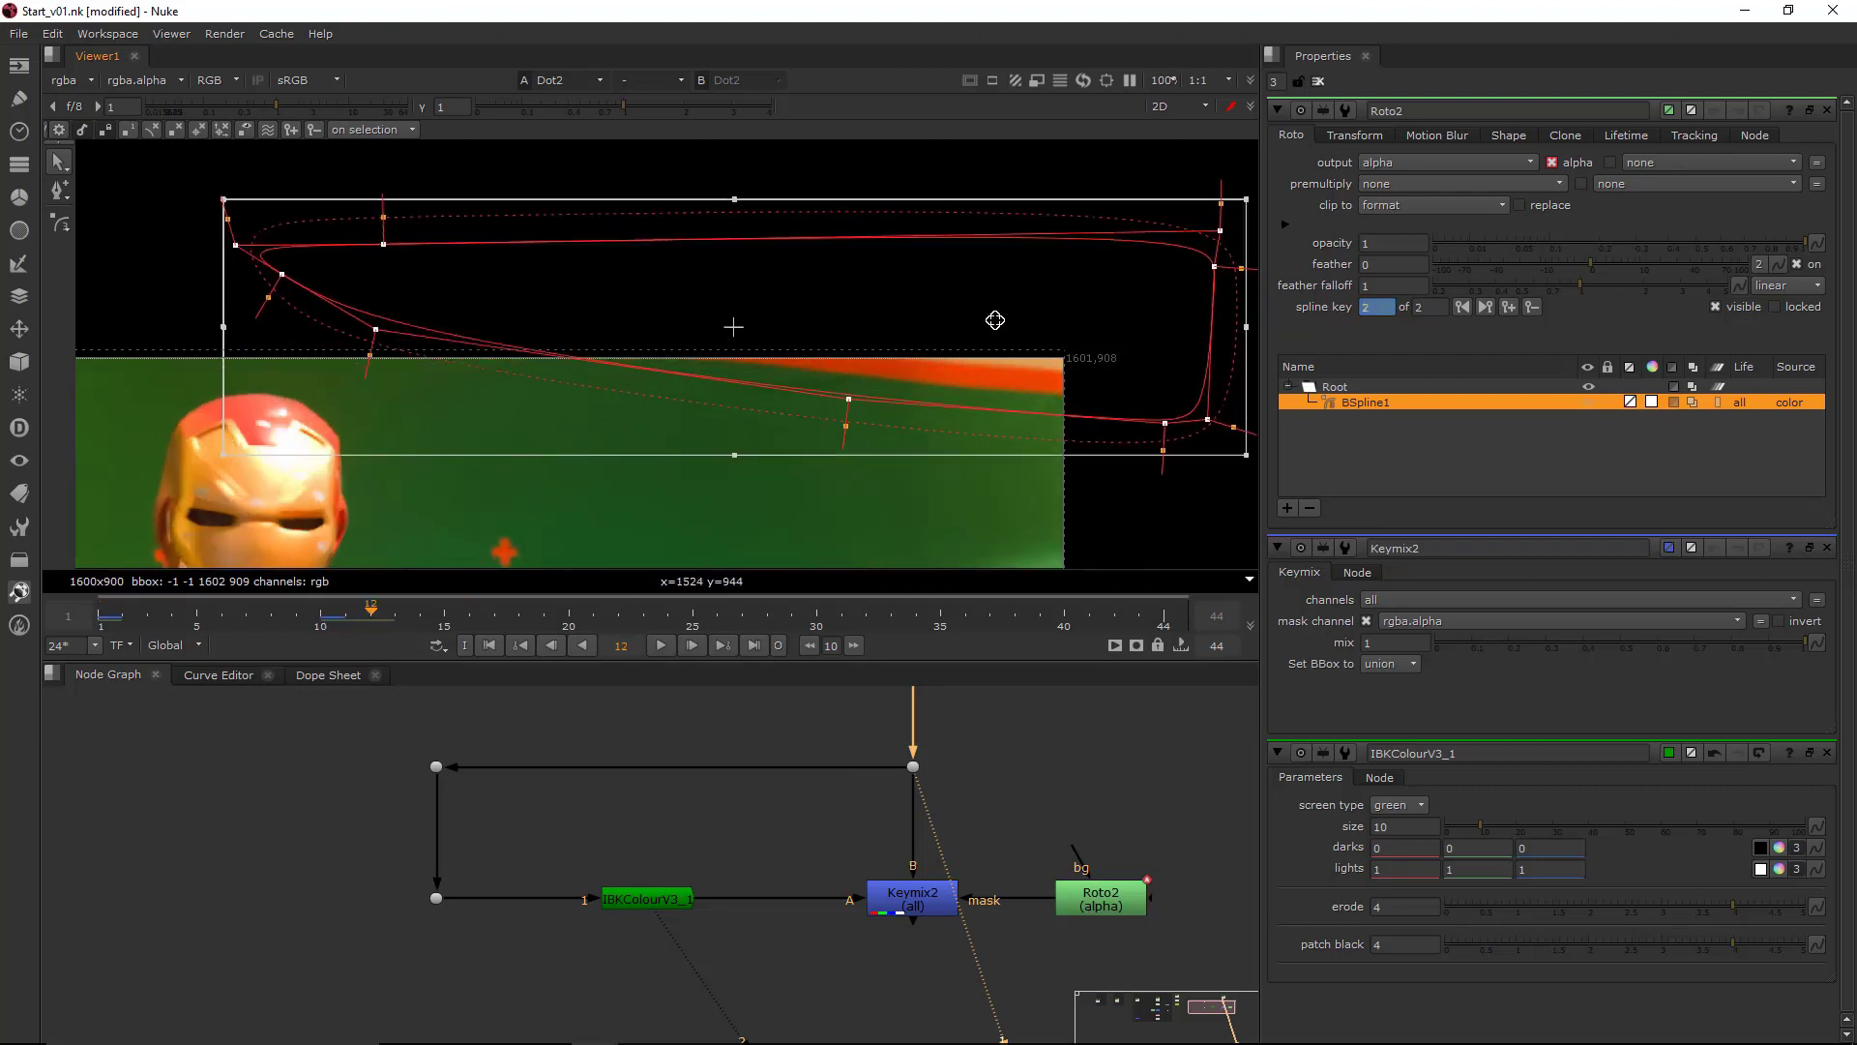
key("Right")
key("Right")
key("Right")
key("Right")
key("Right")
key("Right")
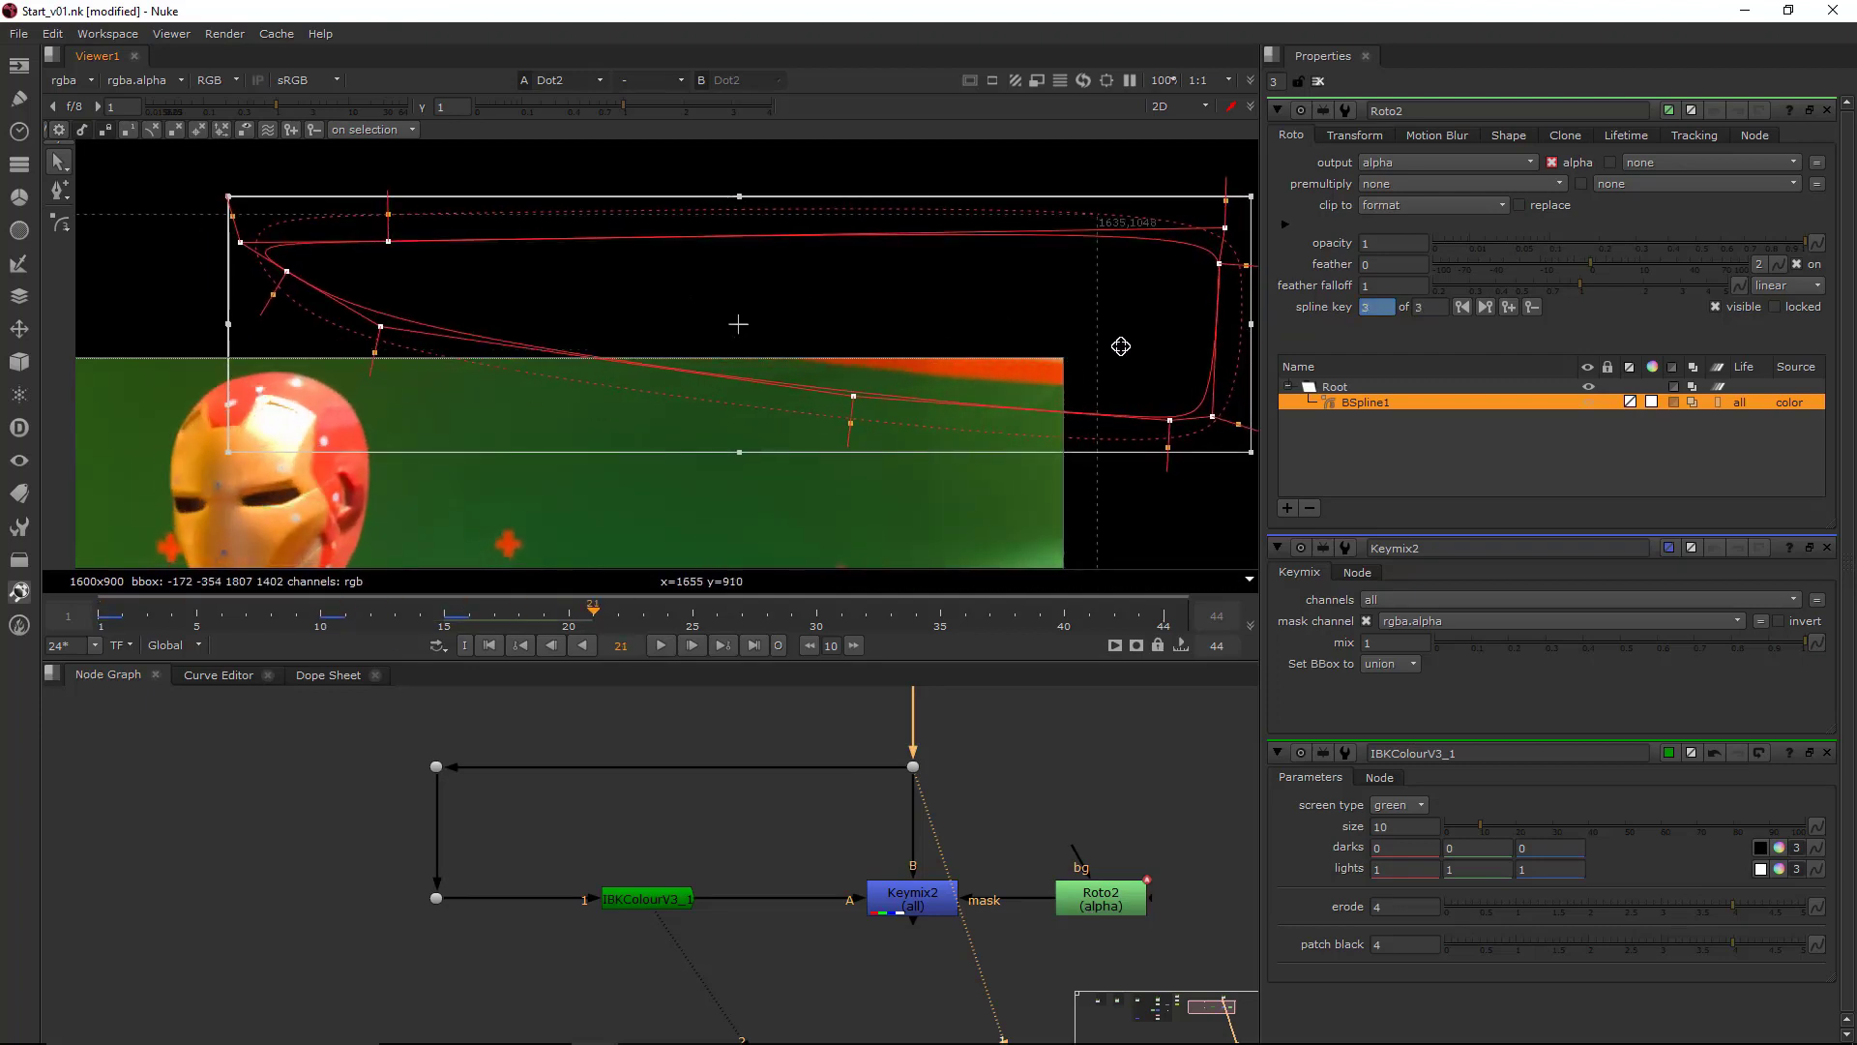
- Key the B-spline upward between frames 21 and 31 so it leaves the frame with the orange strip, and scrub through the animation
left_click_drag(1115, 348, 1175, 241)
key("Right")
key("Right")
key("Right")
key("Right")
key("Right")
key("Right")
key("Right")
key("Right")
key("Right")
key("Right")
key("Right")
key("Right")
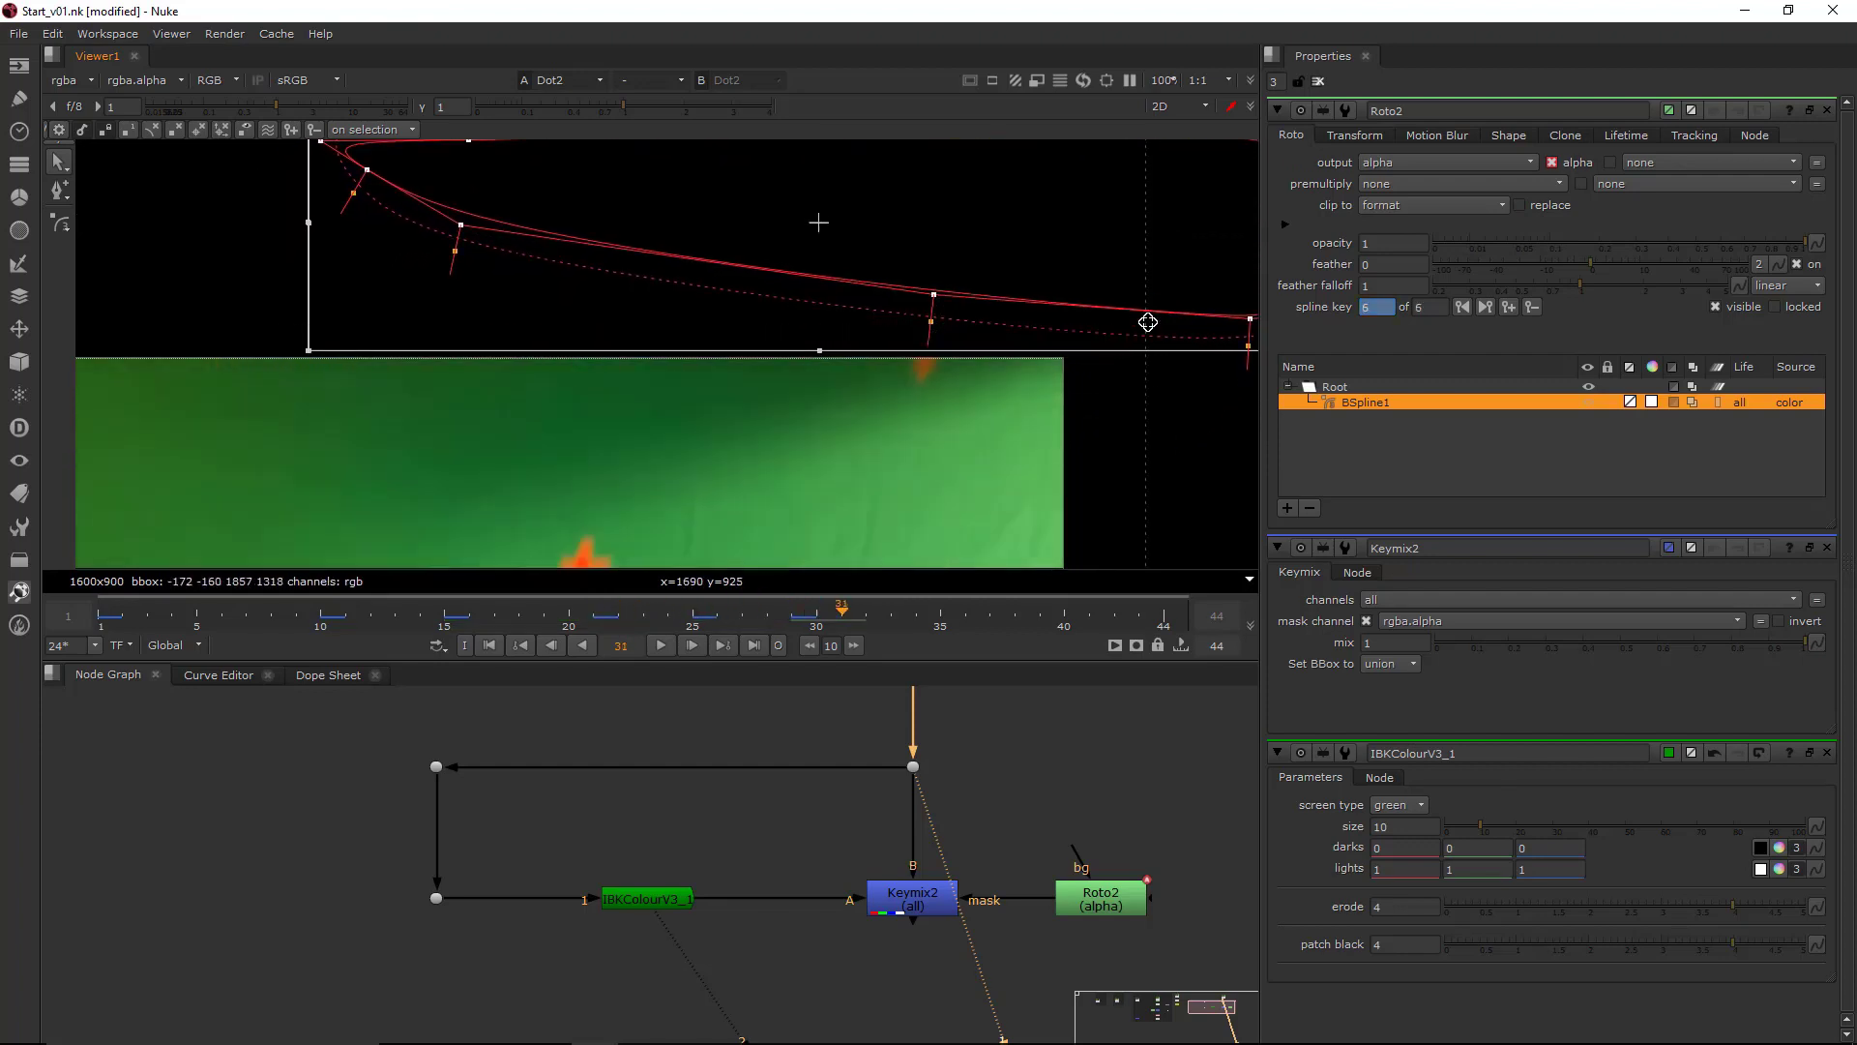
key("Right")
key("Right")
left_click_drag(222, 620, 717, 580)
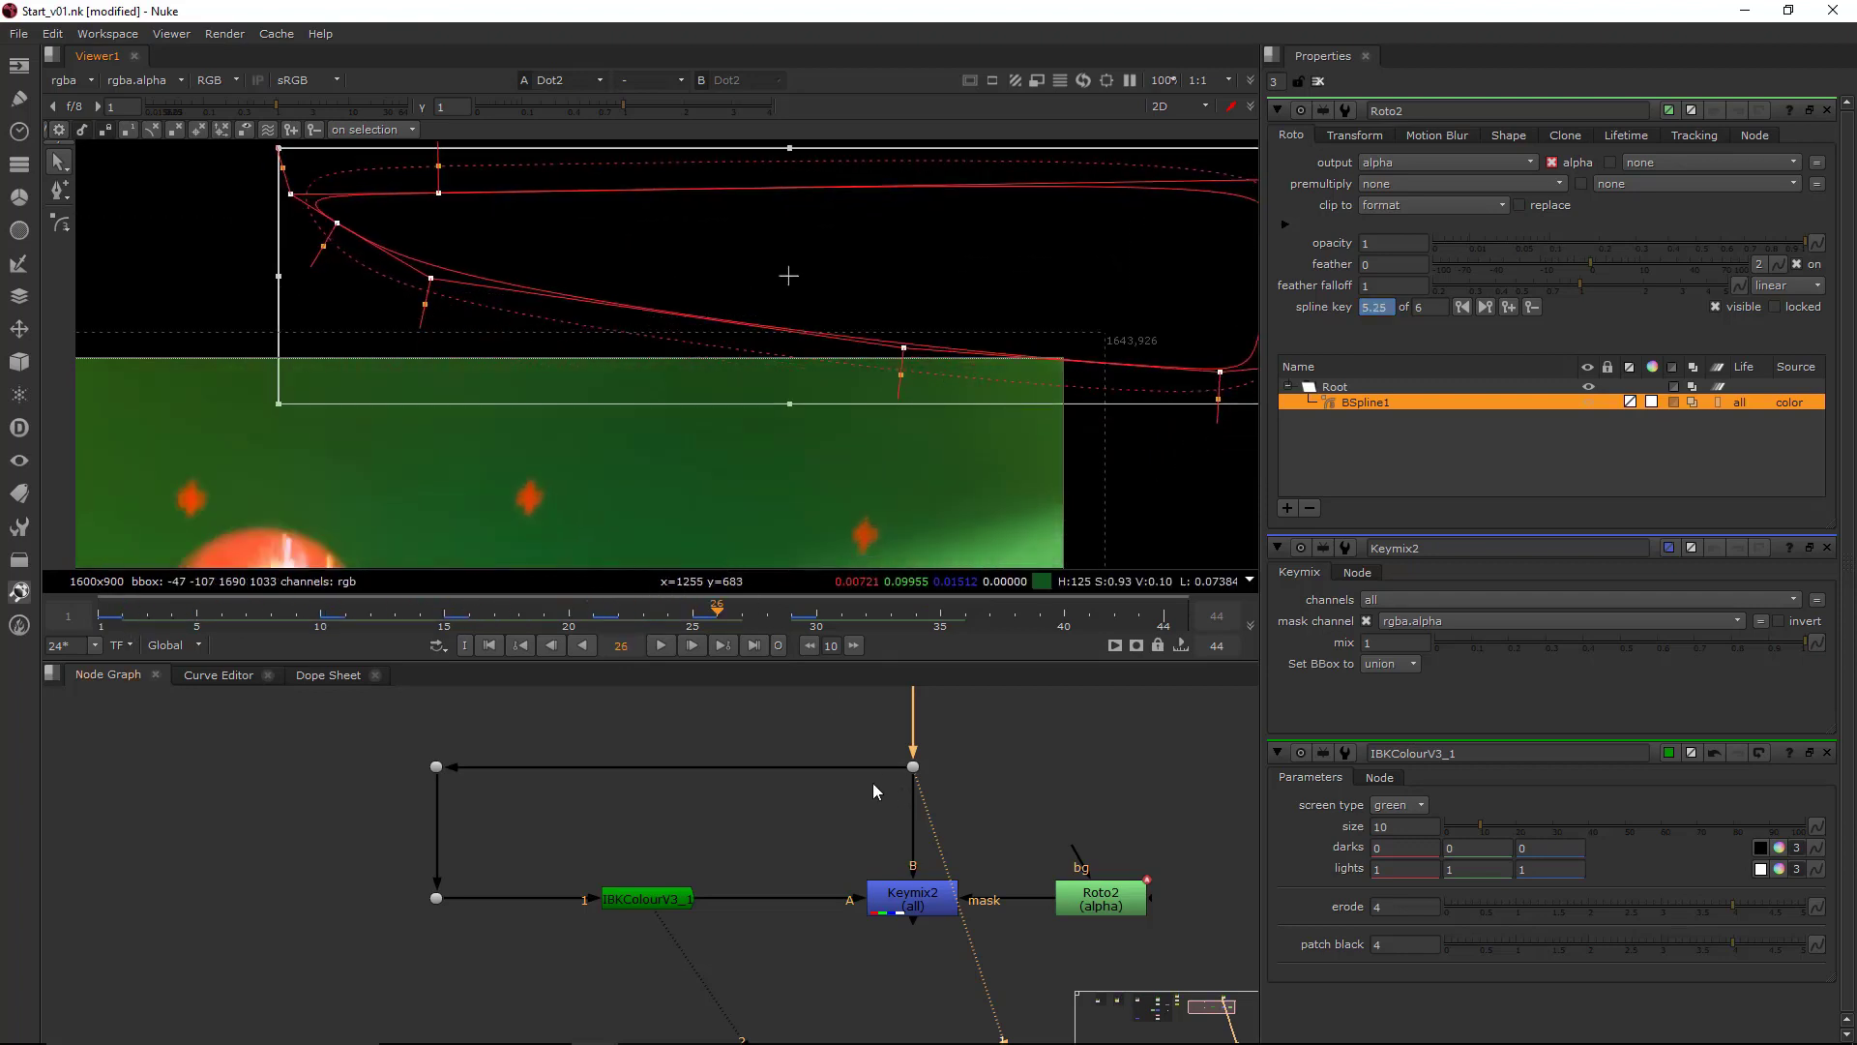
- Show the KeyMix output without the overlay and play it from frame 1 to check the animated corner patch
left_click(902, 891)
key("1")
left_click(712, 839)
left_click(101, 614)
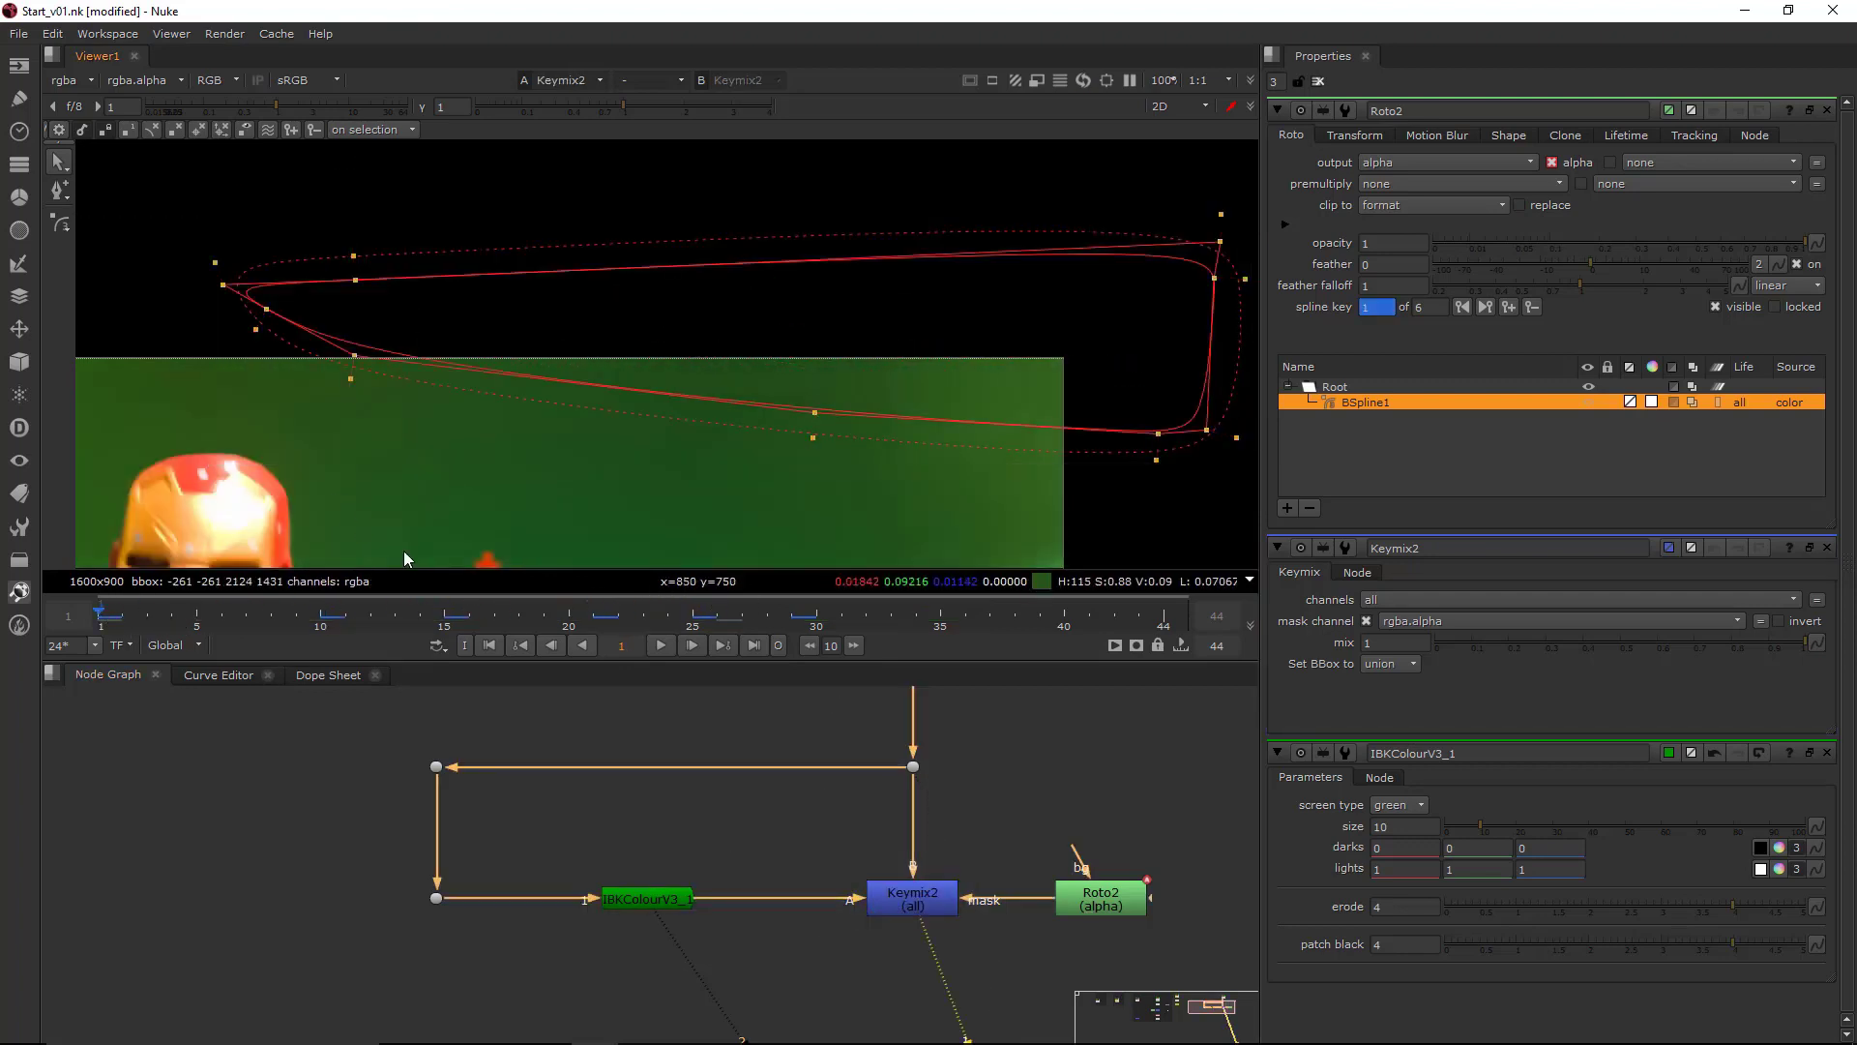
key("o")
left_click(661, 645)
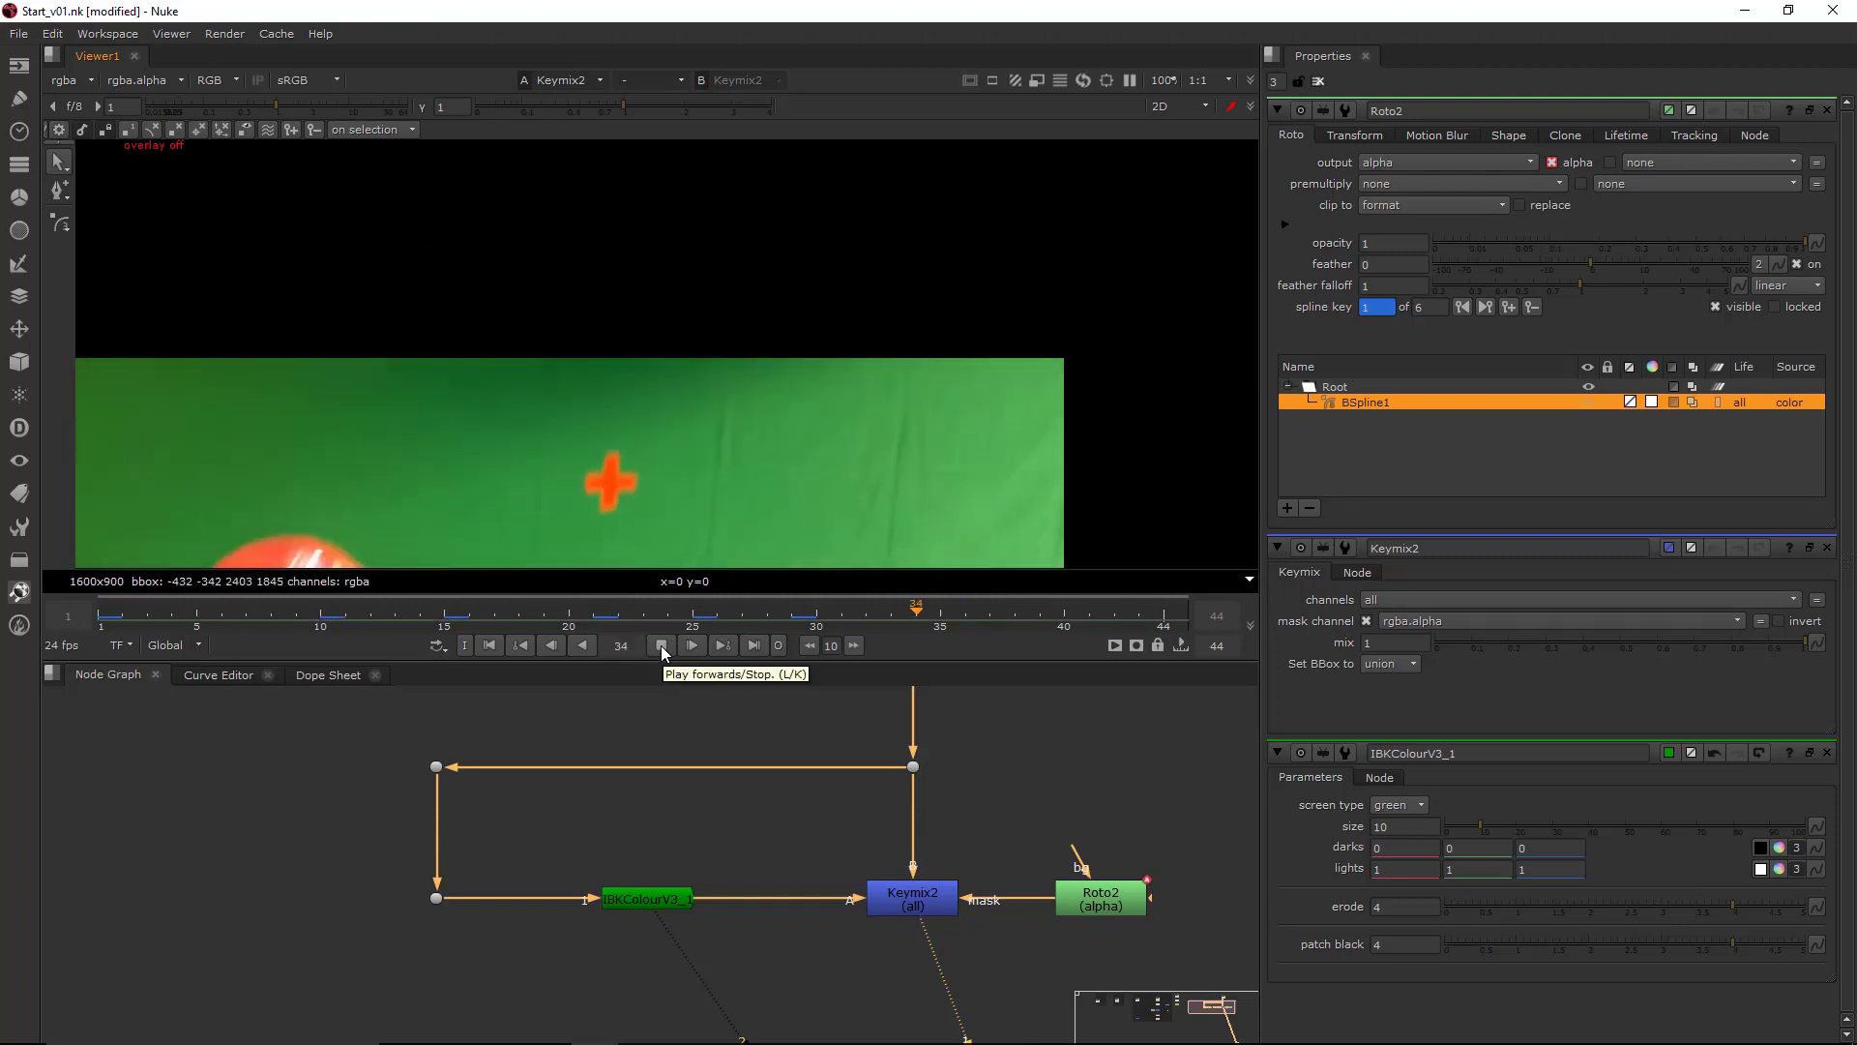
left_click(660, 645)
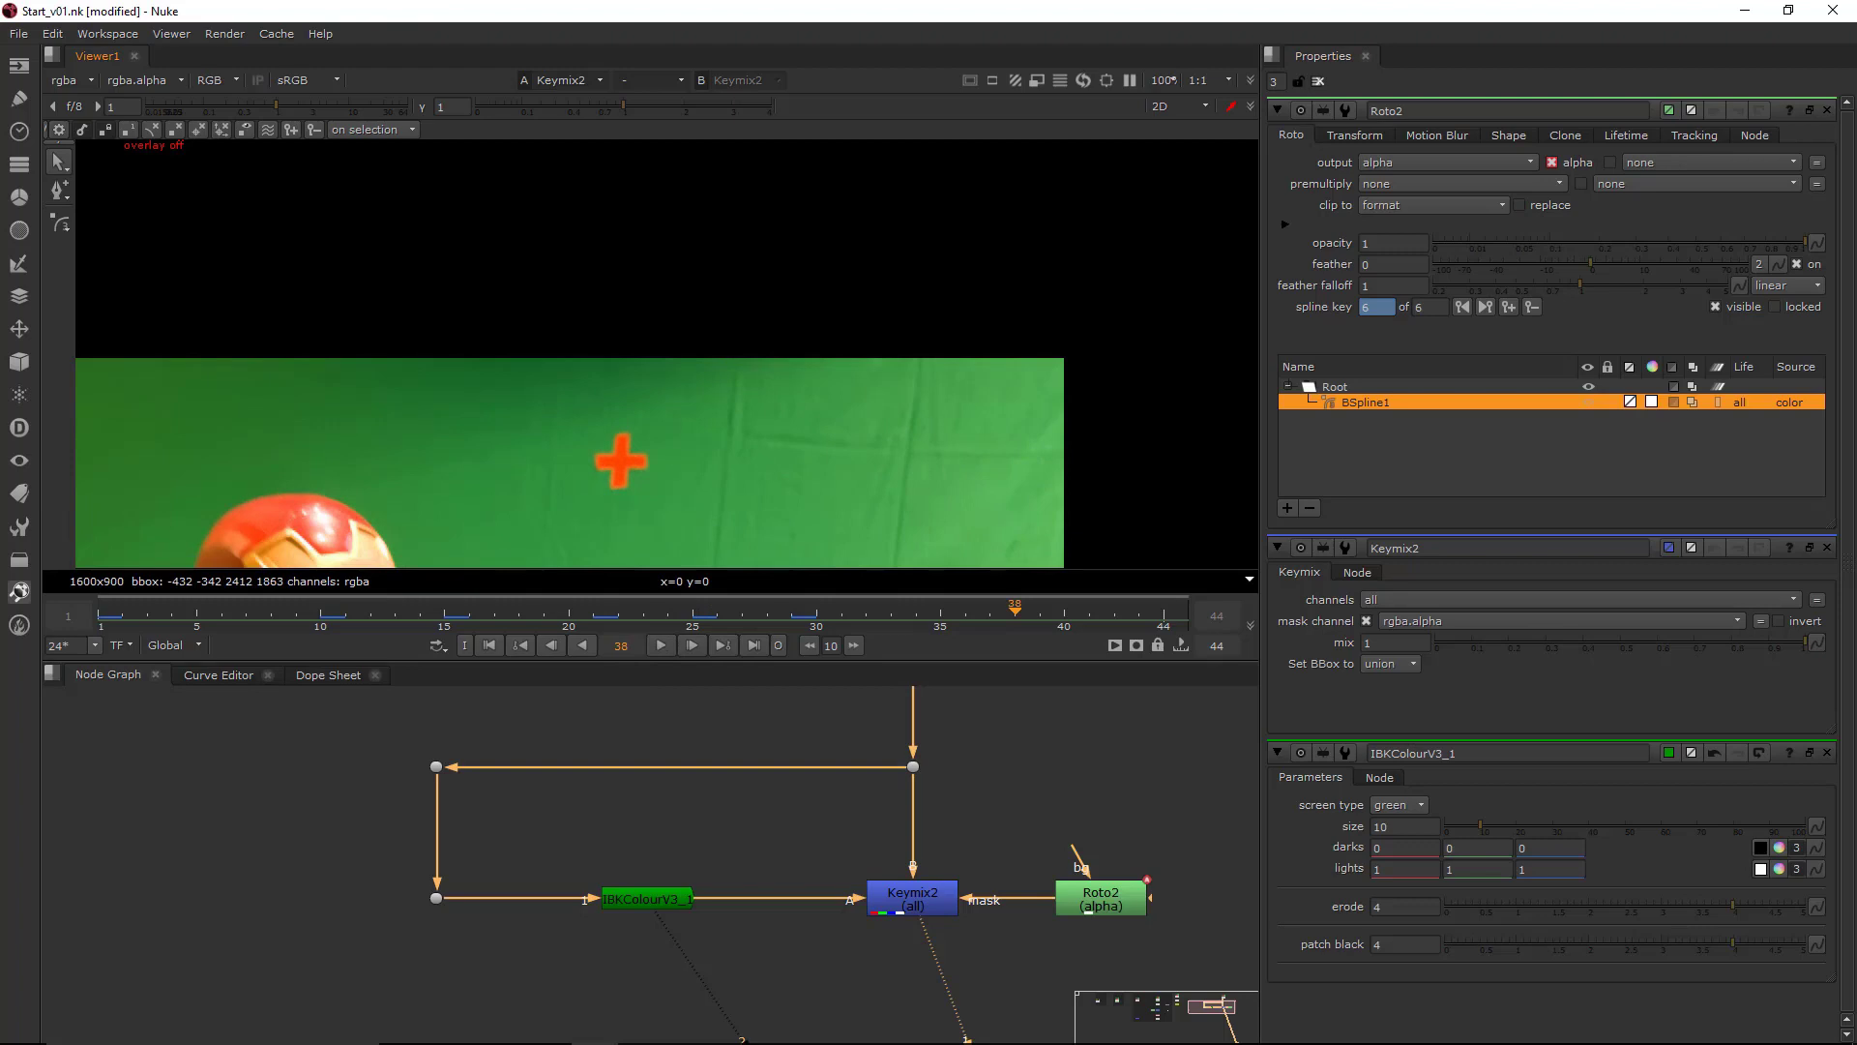
- Add a dot above the Roto node labelled "Greenscreen Extend top SR", with a font size of 50 and bright green text
left_click(1061, 777, "ctrl")
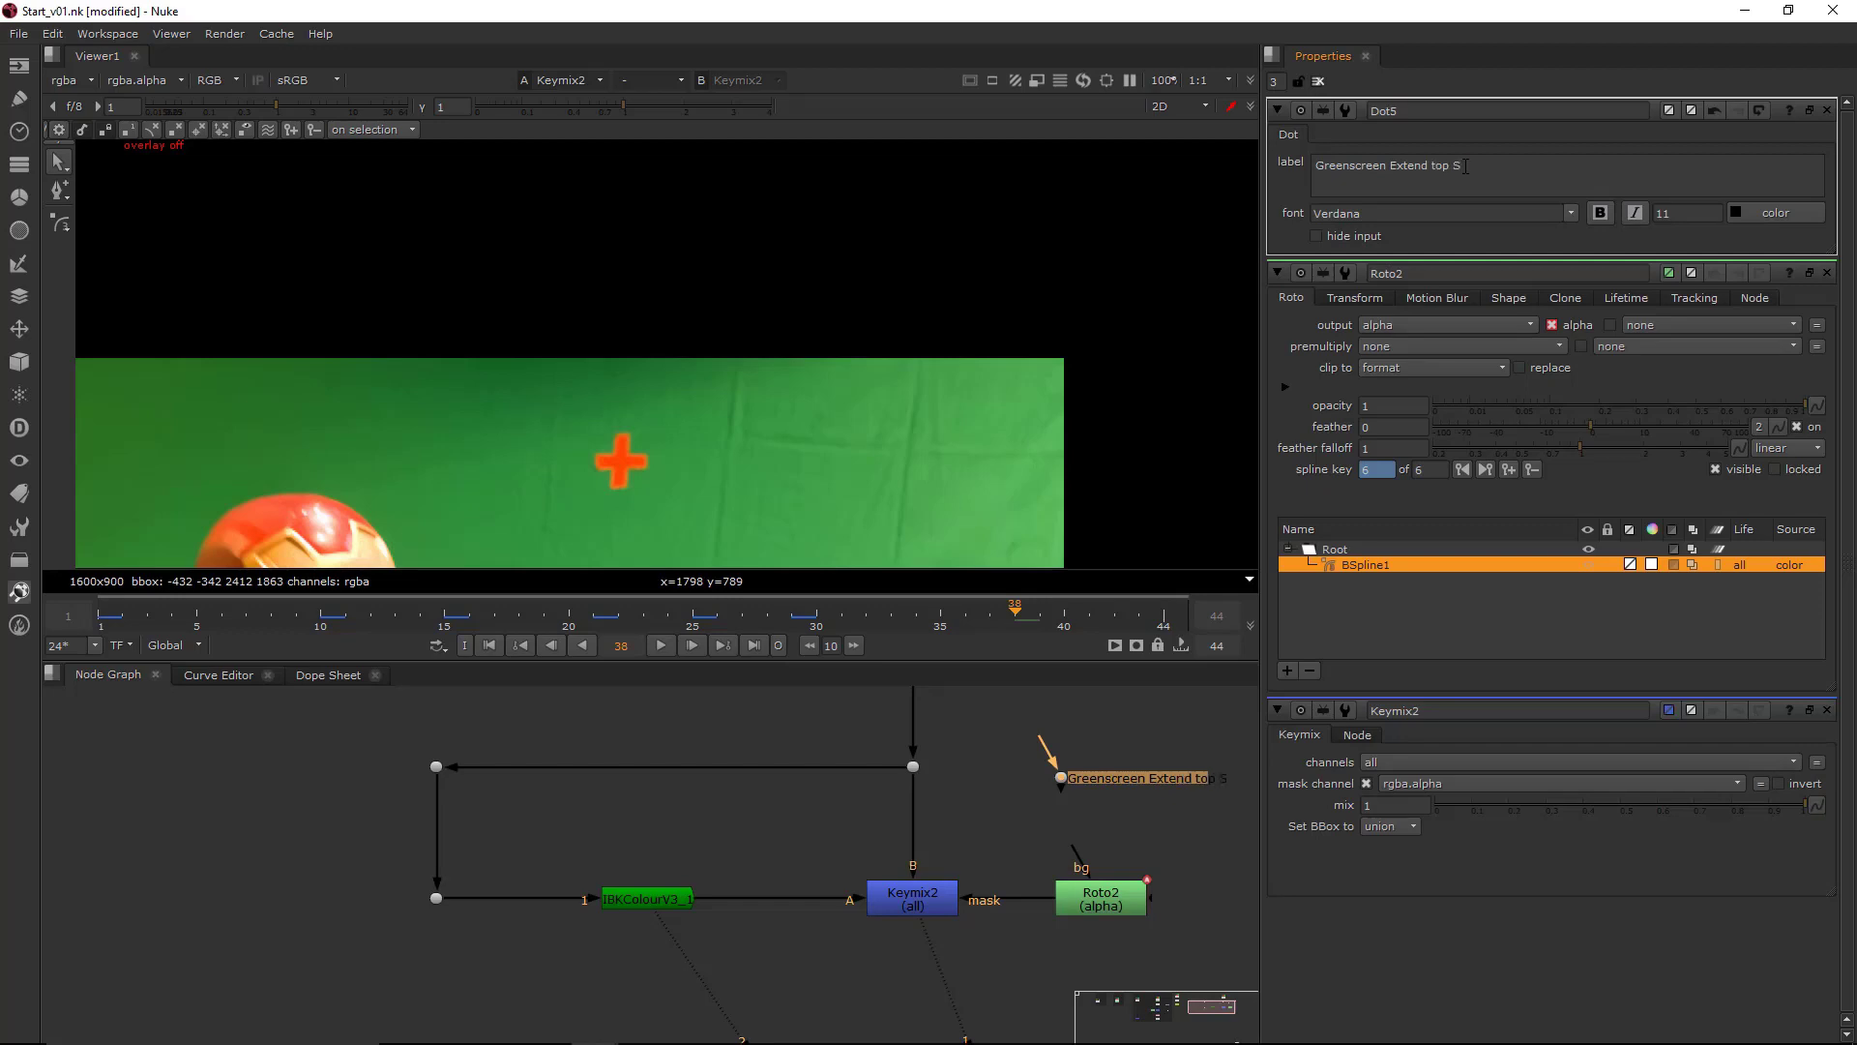
left_click_drag(1544, 161, 1257, 145)
left_click_drag(1692, 214, 1633, 232)
type("50")
left_click(1775, 213)
left_click_drag(1603, 426, 1602, 373)
scroll(1045, 769, "down", 5)
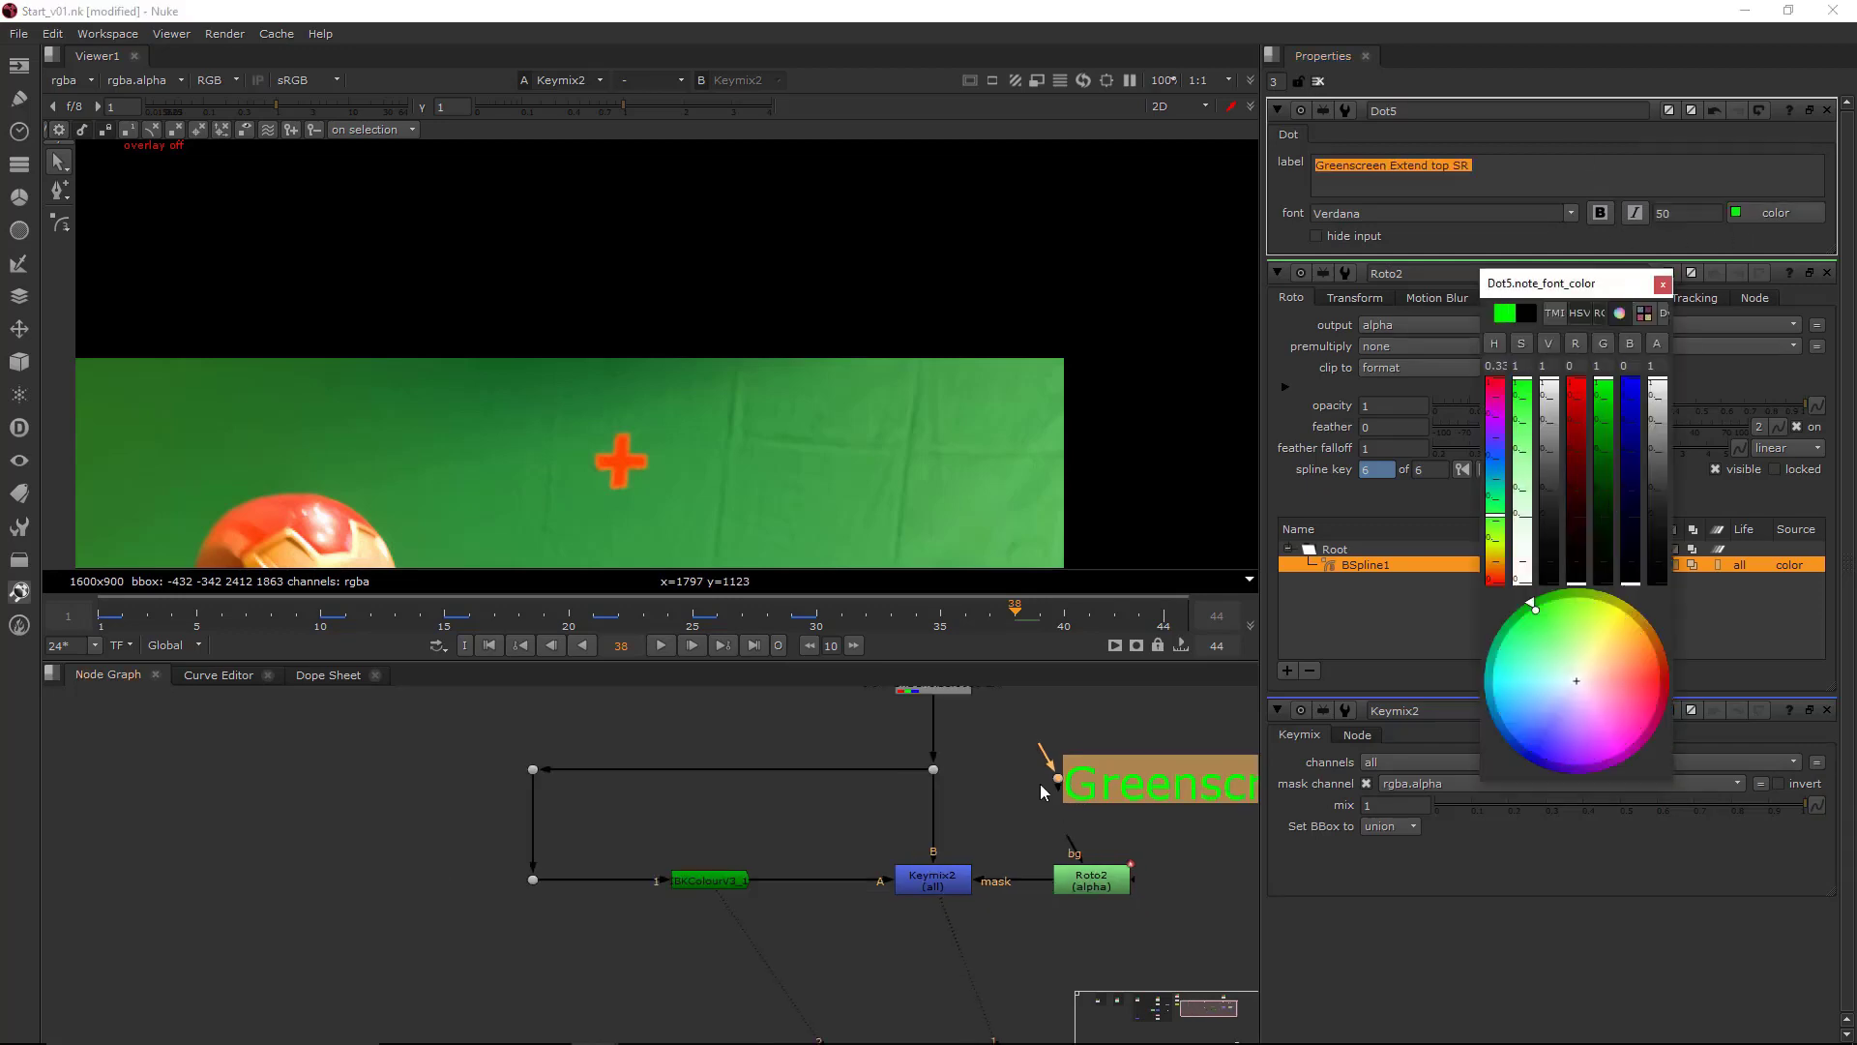
left_click(1093, 785)
middle_click_drag(1093, 785, 920, 821)
mouse_move(874, 811)
left_mouse_down()
mouse_move(963, 856)
mouse_move(854, 809)
left_mouse_up()
middle_click_drag(962, 843, 1027, 845)
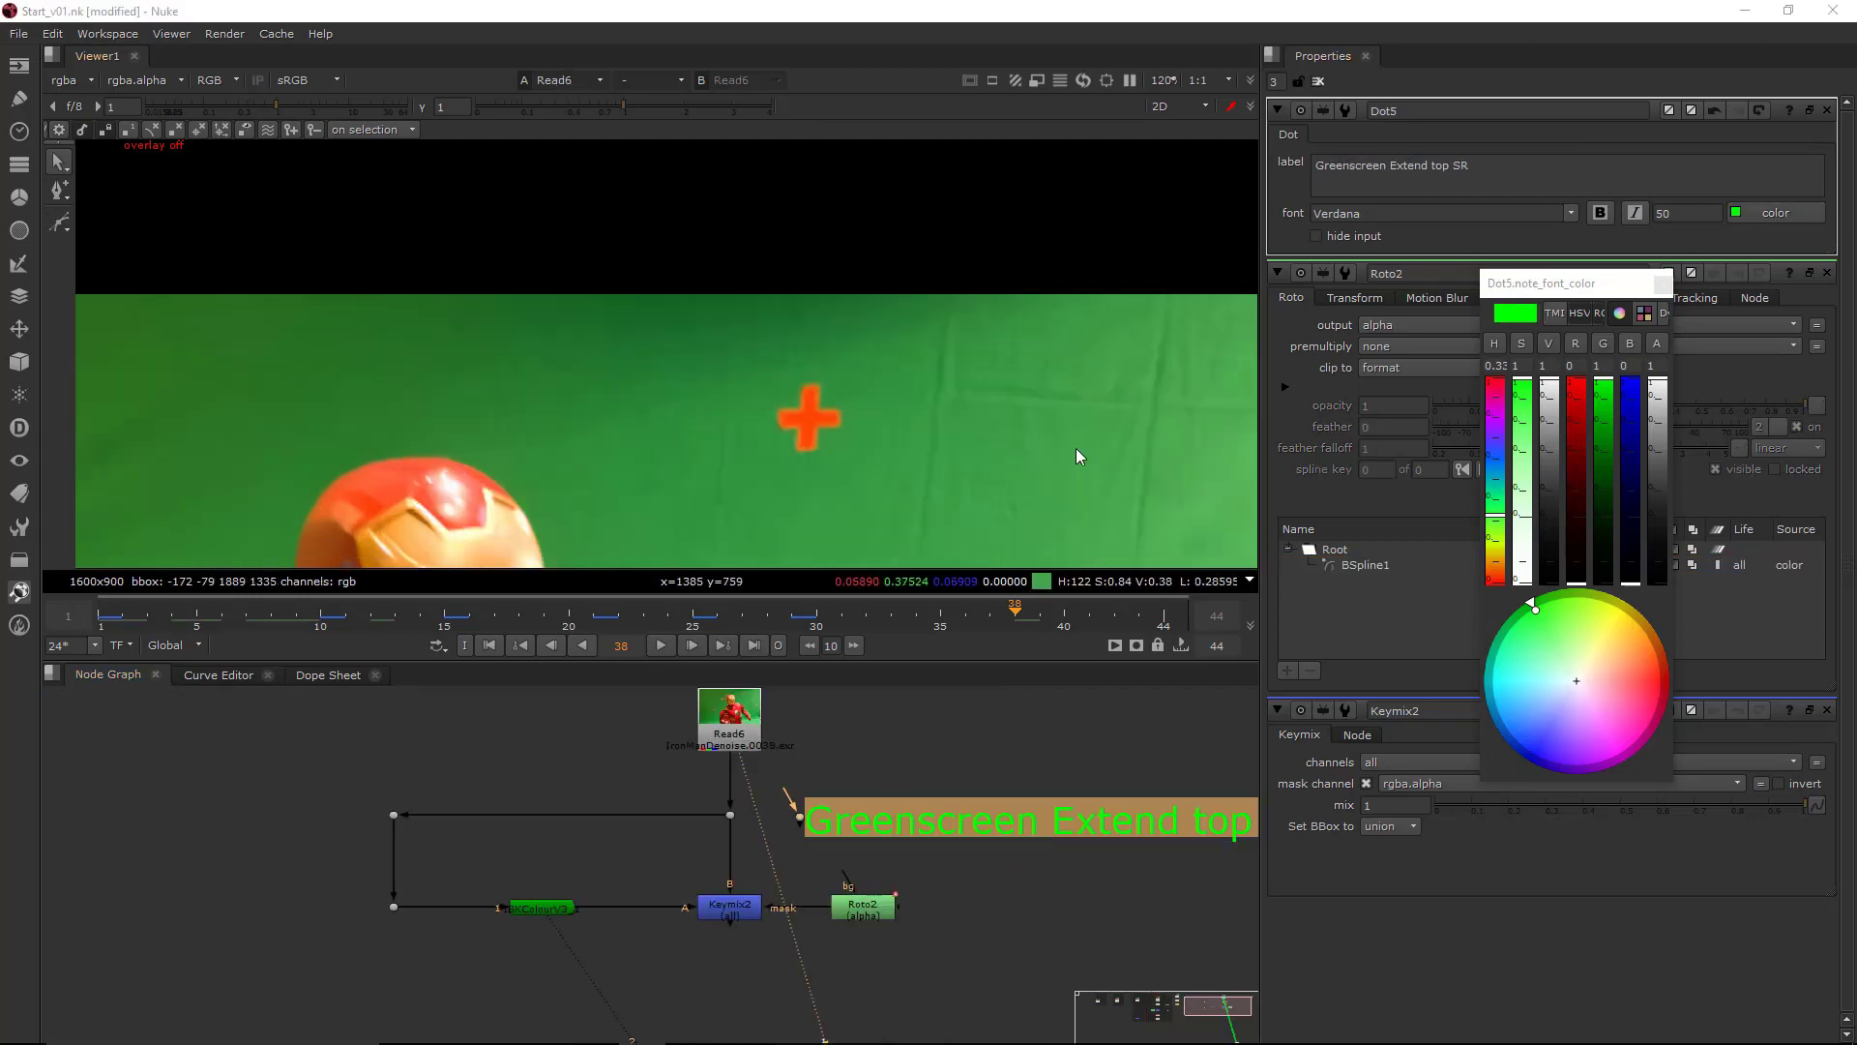
- Show the denoised plate at frame 19 and examine the orange tracking cross near its left edge
scroll(1076, 449, "down", 6)
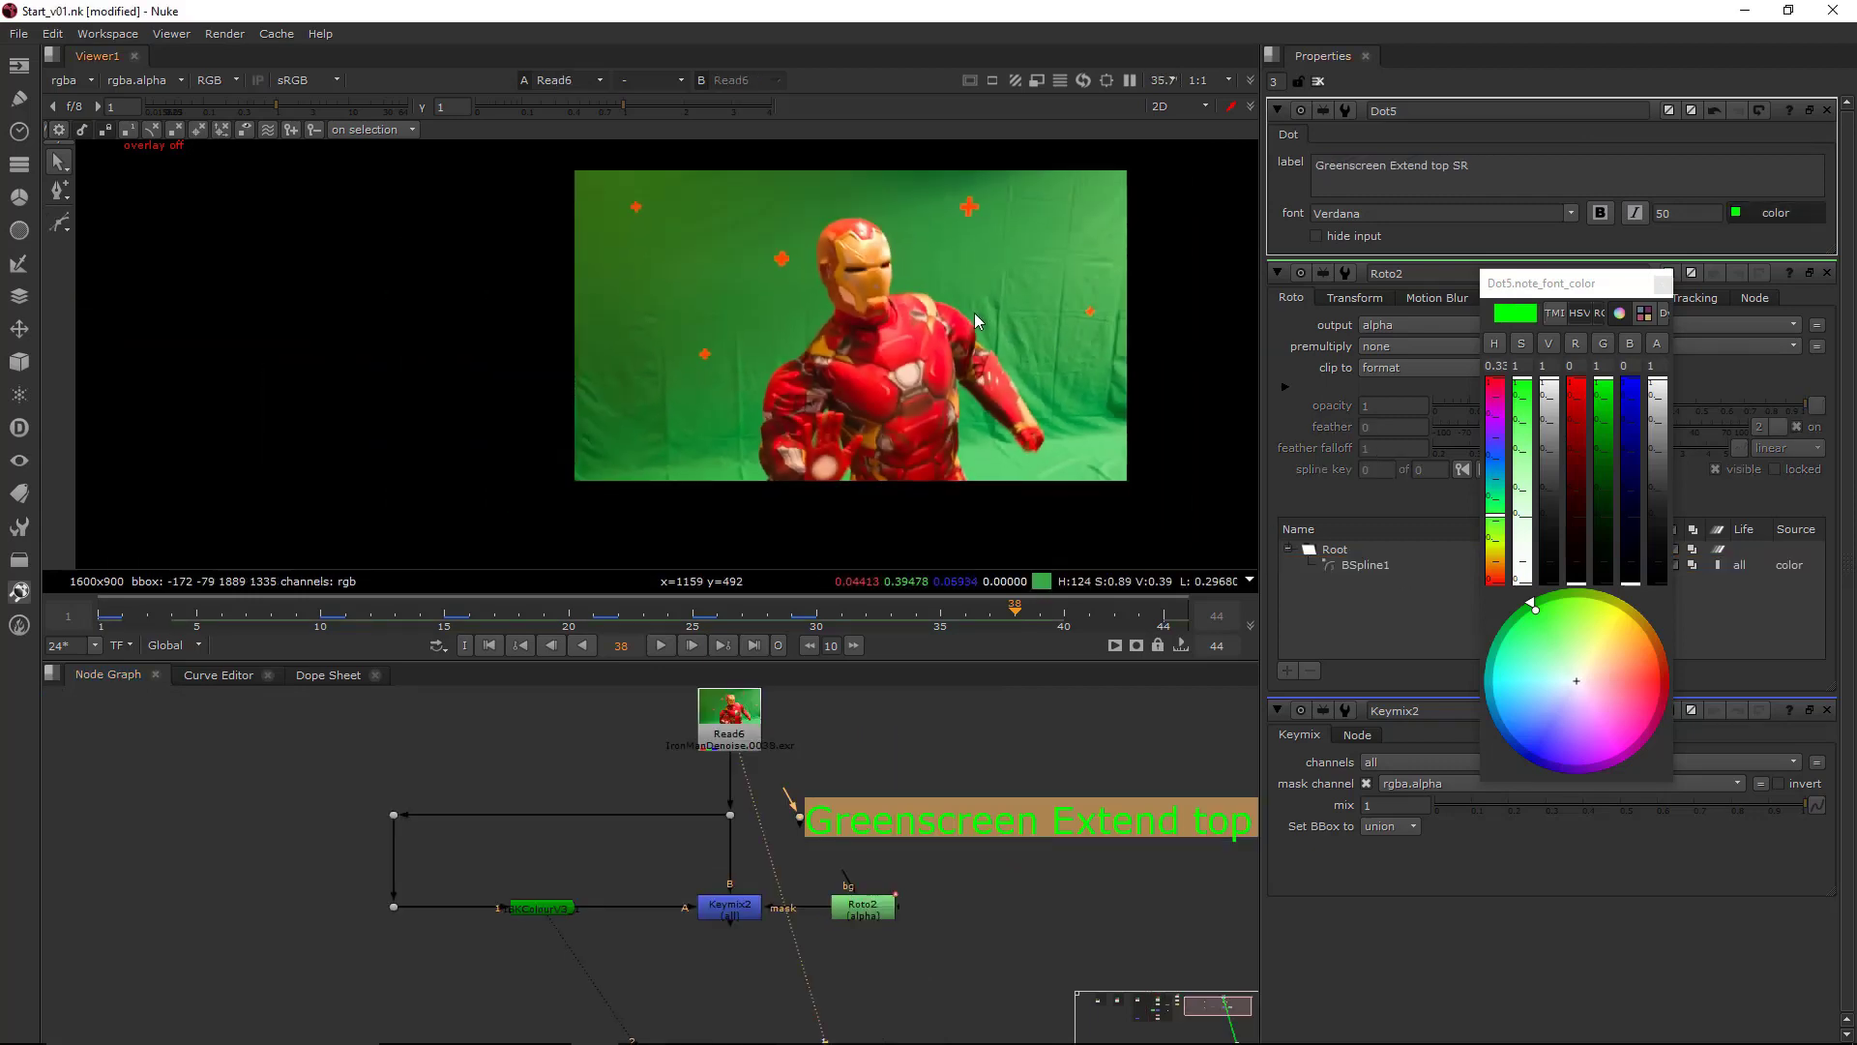
middle_click_drag(974, 314, 886, 314)
left_click(741, 730)
left_click_drag(329, 619, 544, 619)
scroll(518, 314, "up", 5)
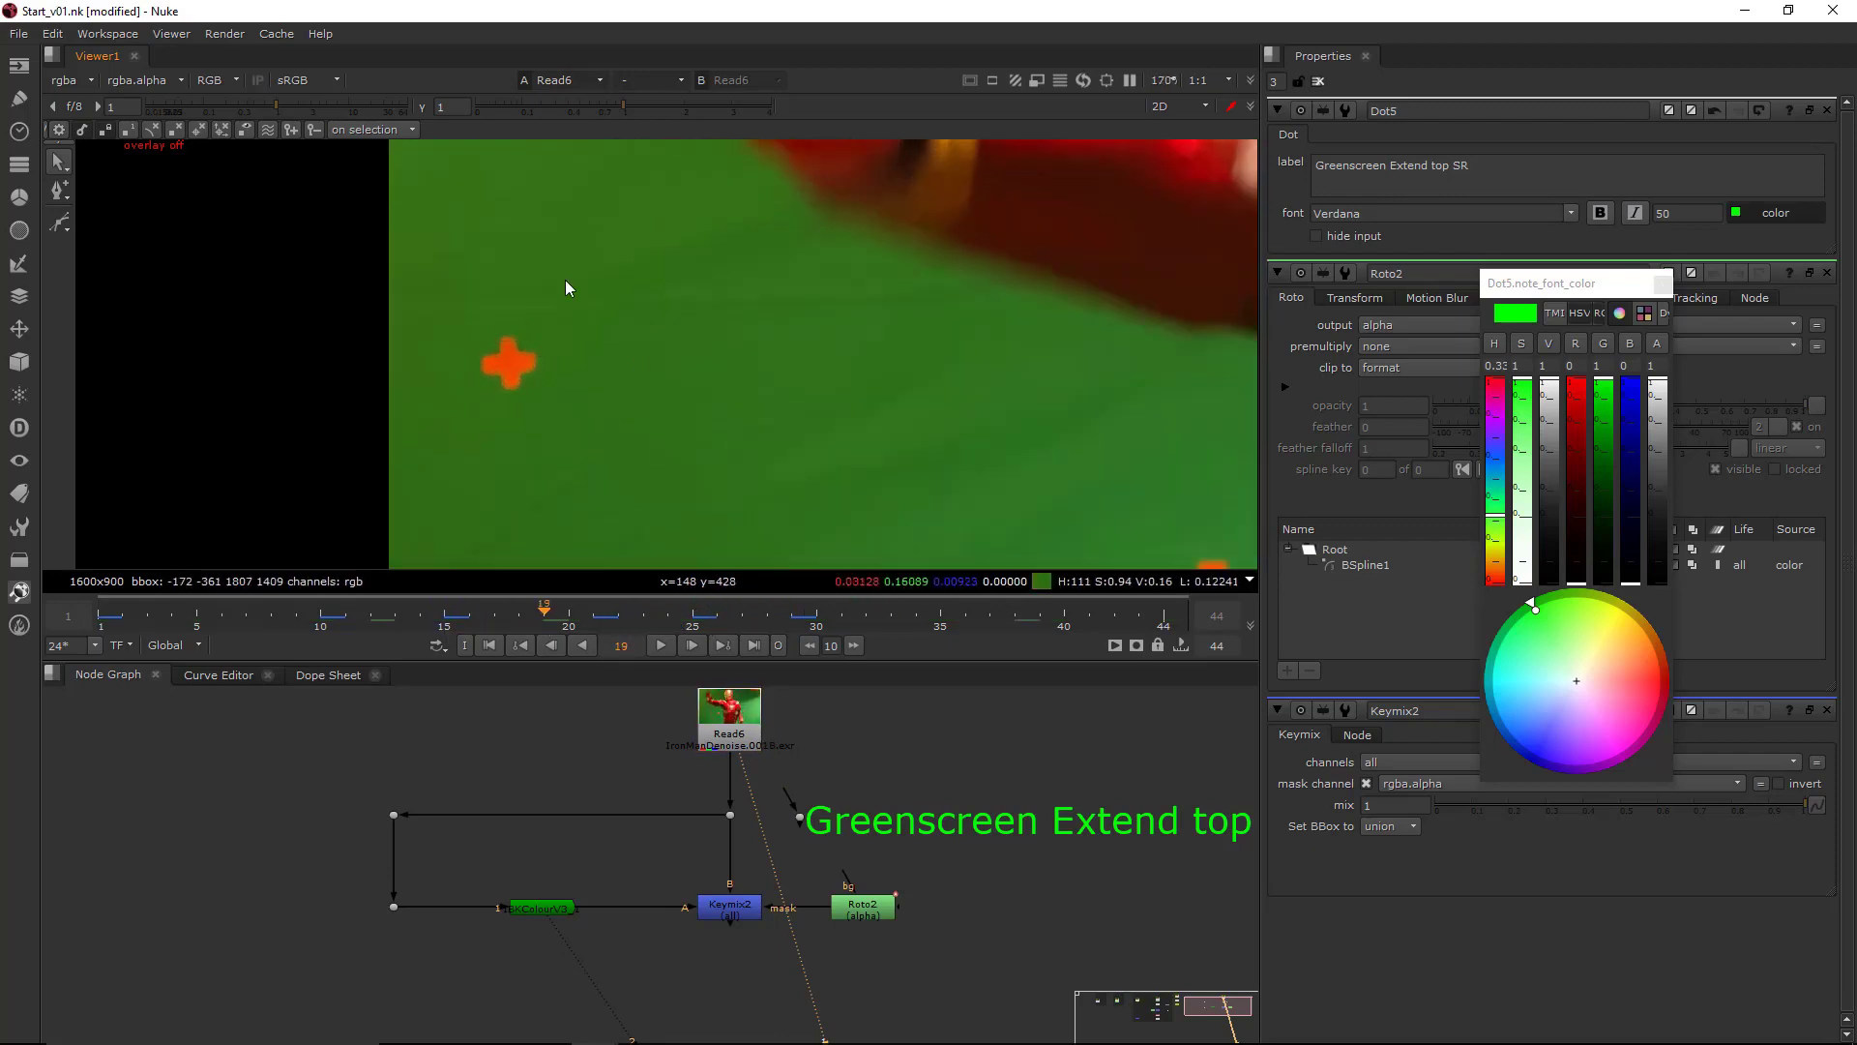
scroll(630, 402, "down", 6)
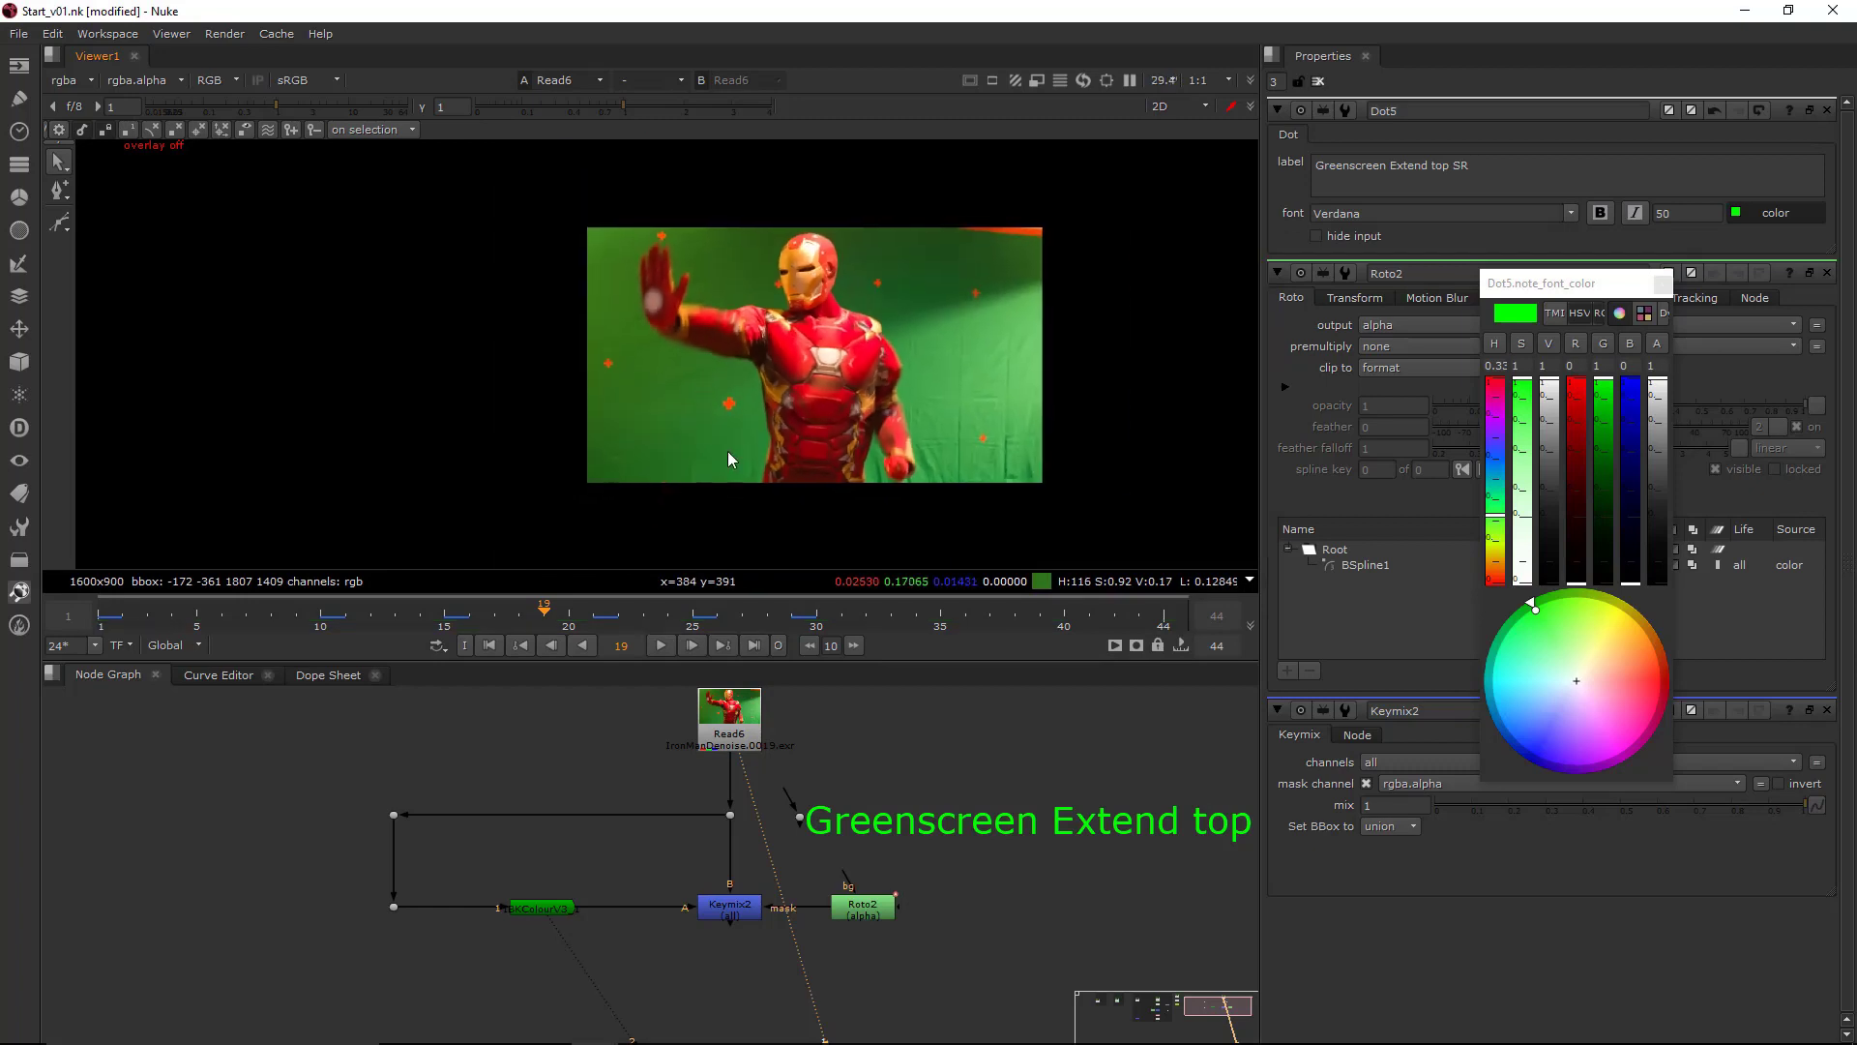
- Compare the IBKColour clean screen with the denoised plate around the left-edge tracking cross at frame 19
left_click(525, 909)
key("1")
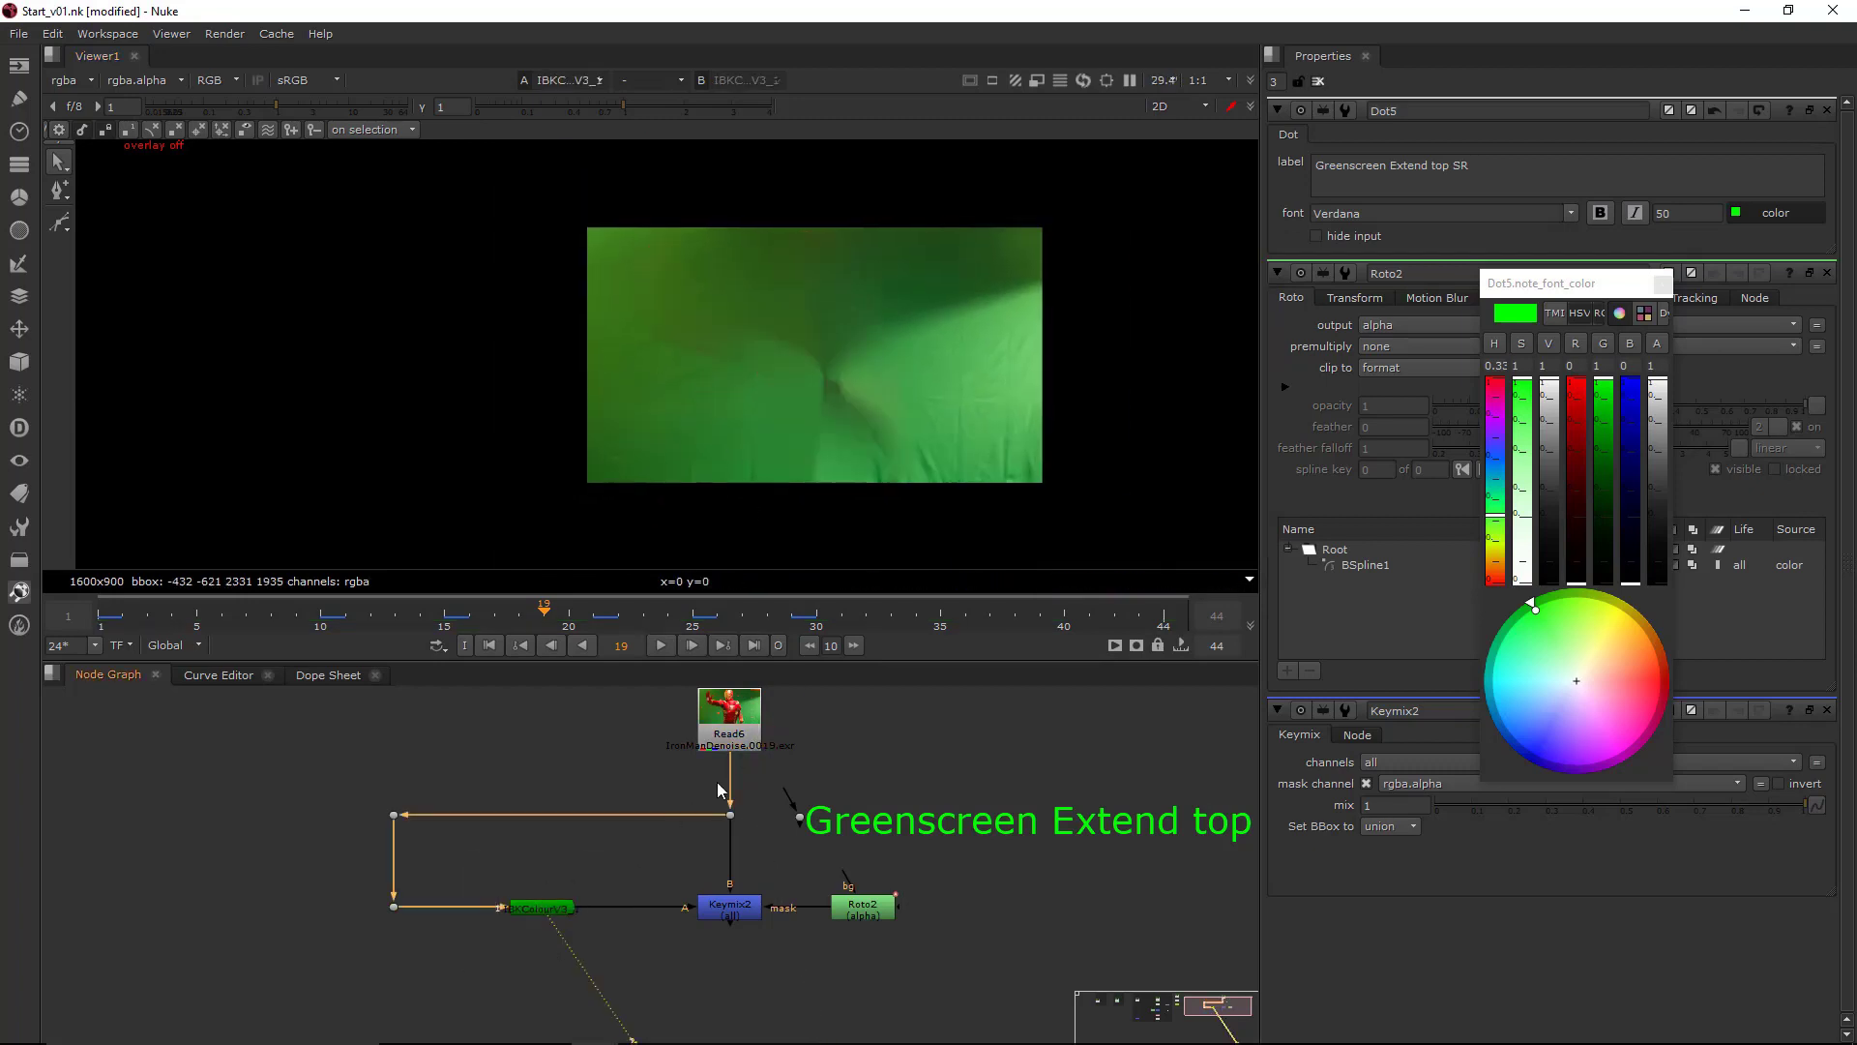
left_click(735, 714)
key("1")
left_click(542, 908)
key("1")
scroll(629, 382, "up", 4)
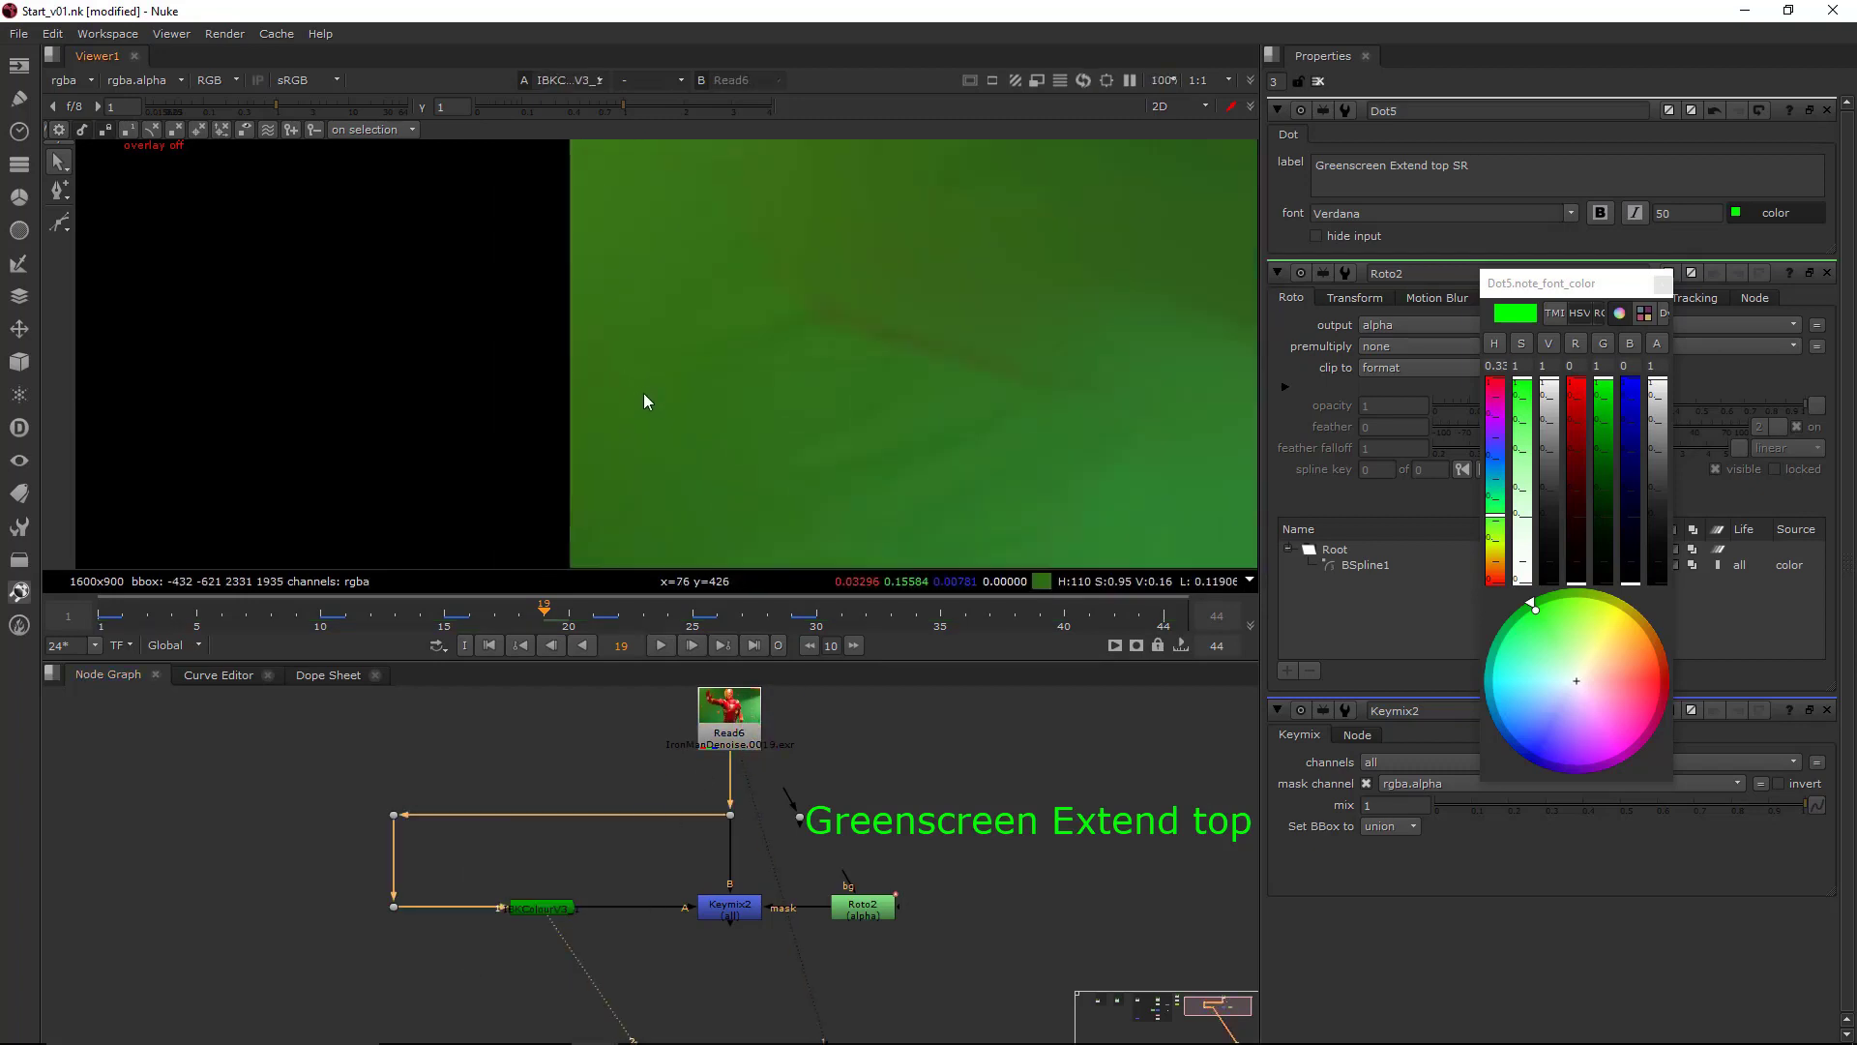
scroll(691, 407, "up", 4)
key("1")
key("2")
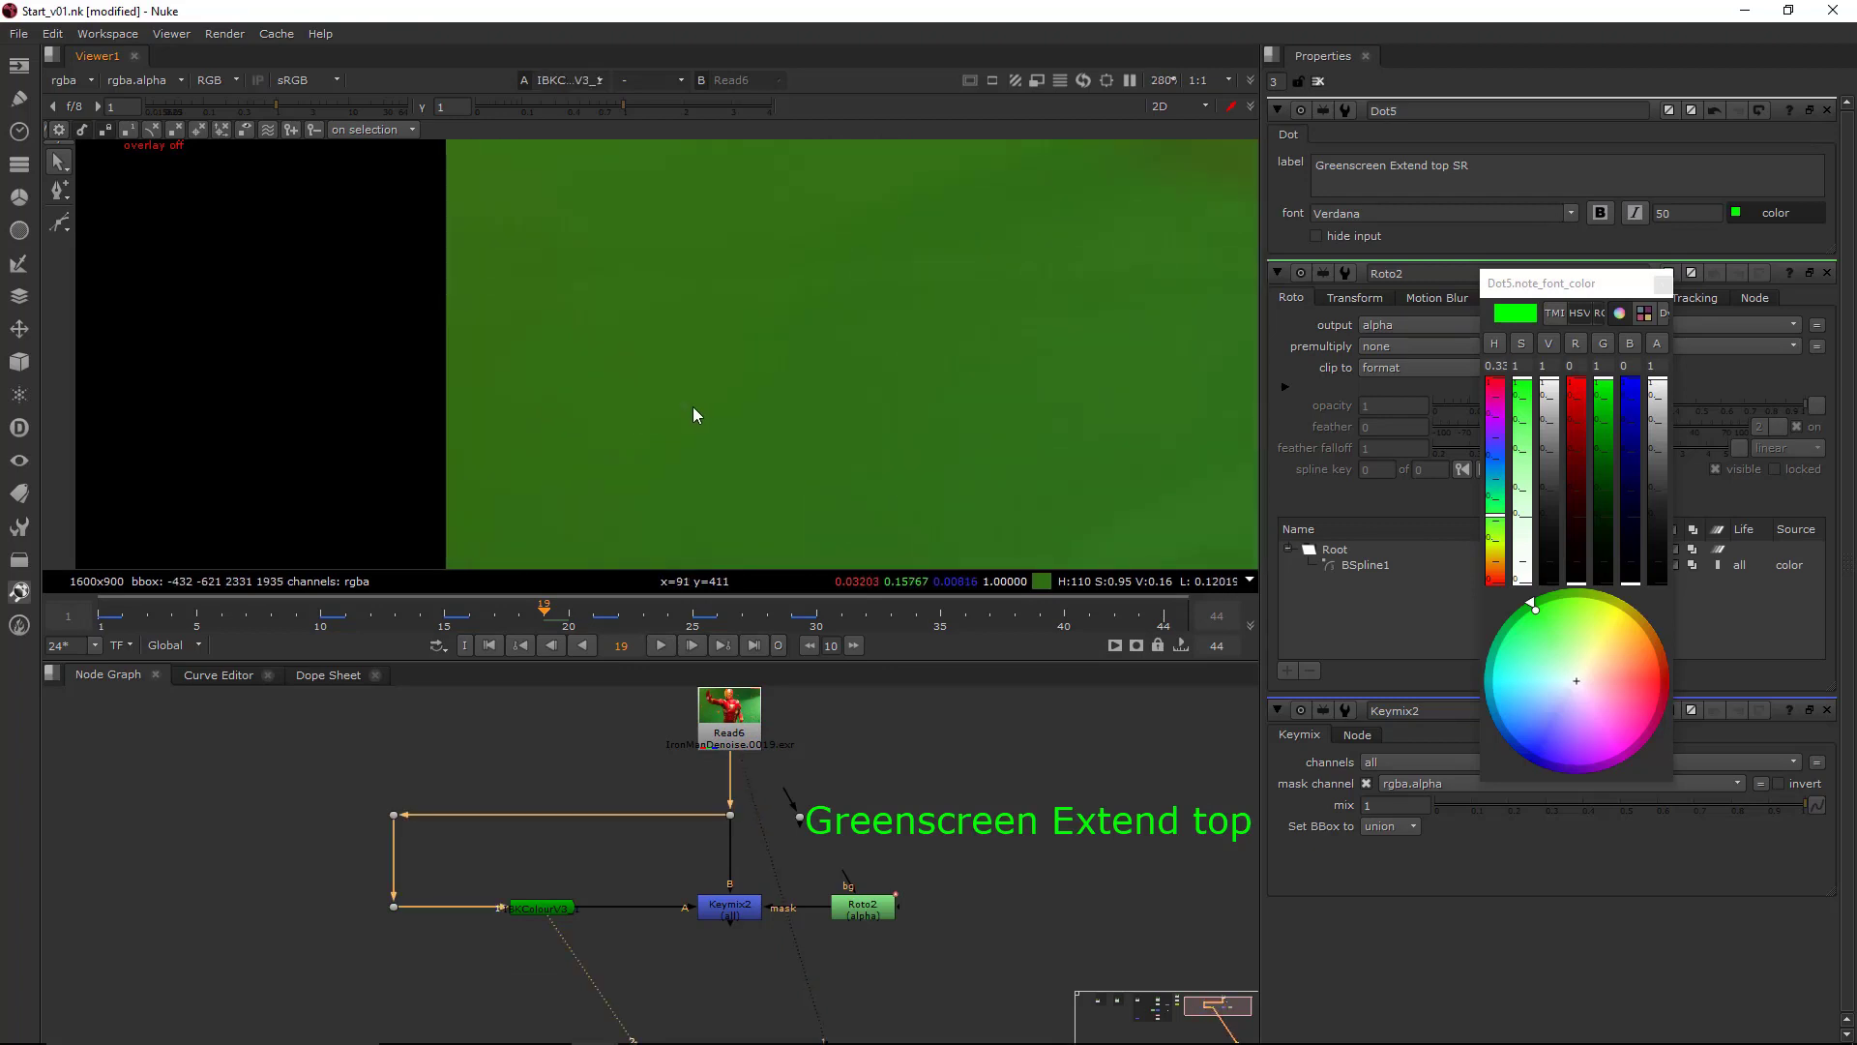
scroll(789, 397, "down", 3)
scroll(870, 403, "down", 4)
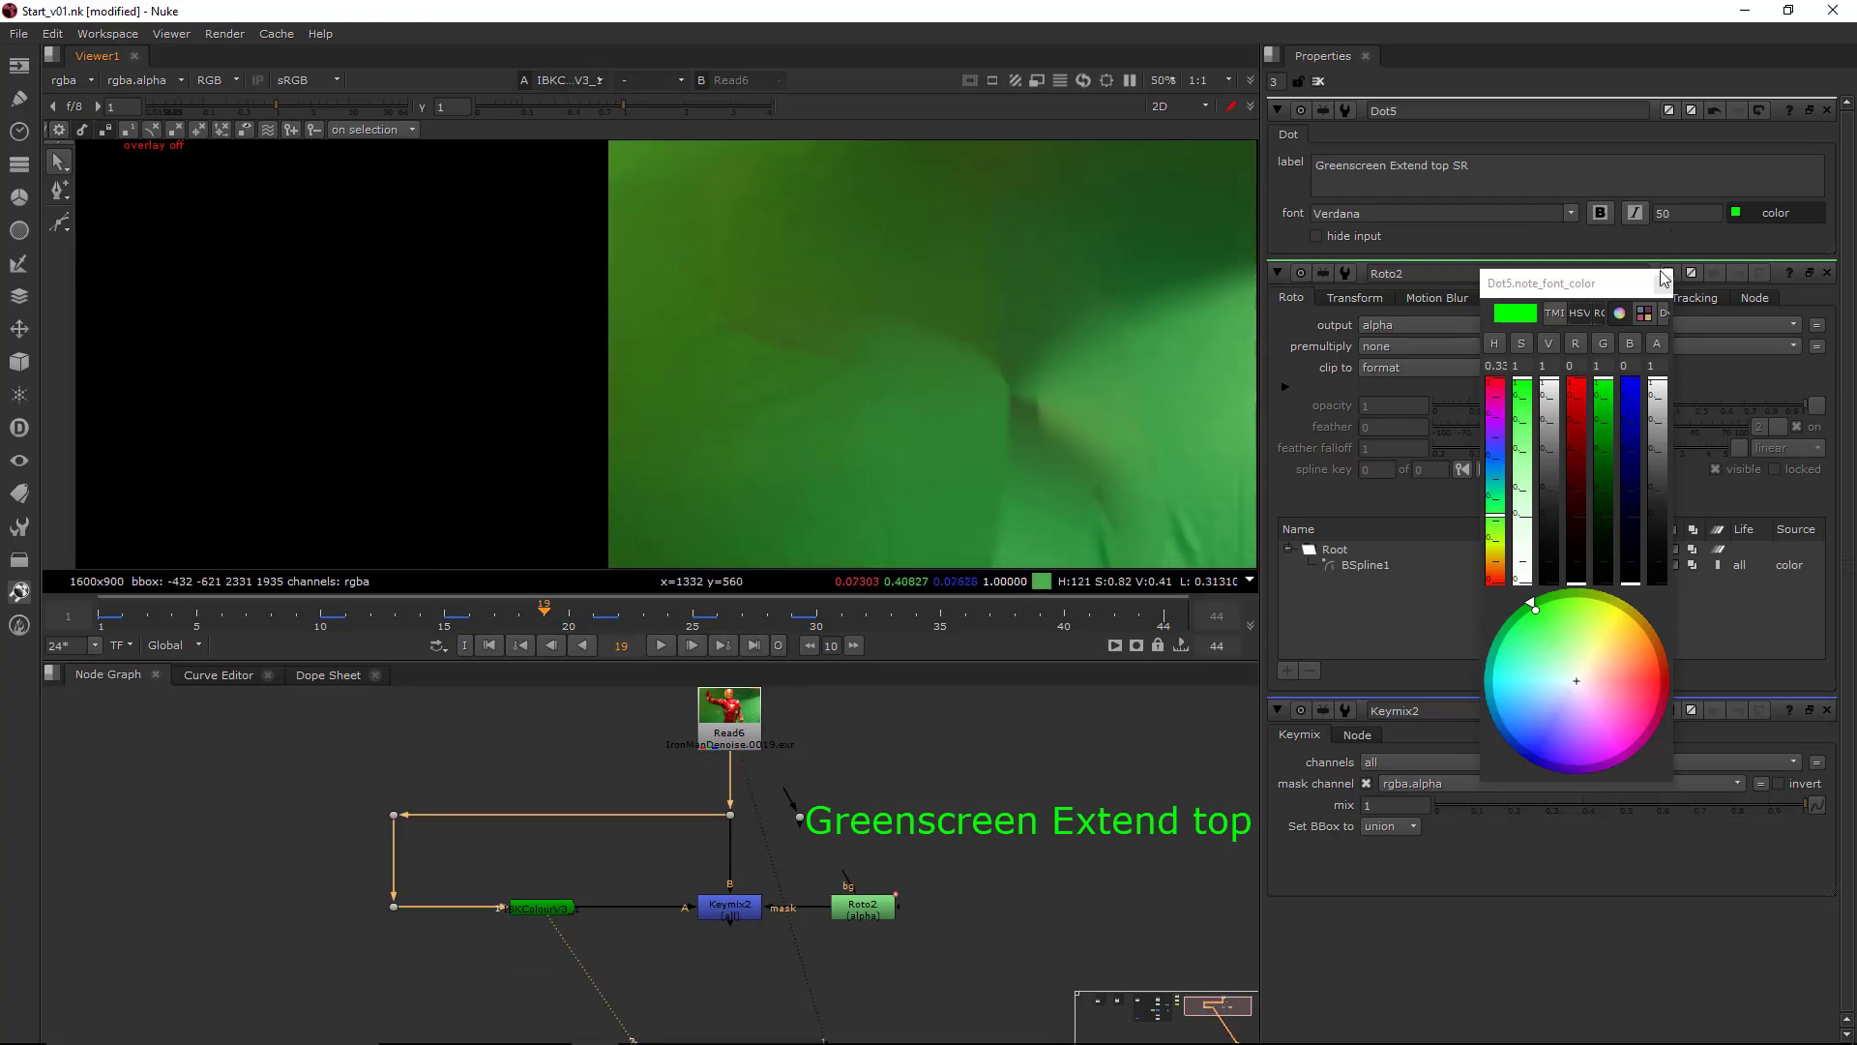
- Close all open node properties and show the whole denoised plate in the viewer
left_click(1827, 110)
left_click(1828, 111)
left_click(1827, 111)
middle_click_drag(1080, 382, 891, 350)
scroll(857, 391, "down", 3)
scroll(892, 350, "up", 2)
left_click(894, 914)
key("1")
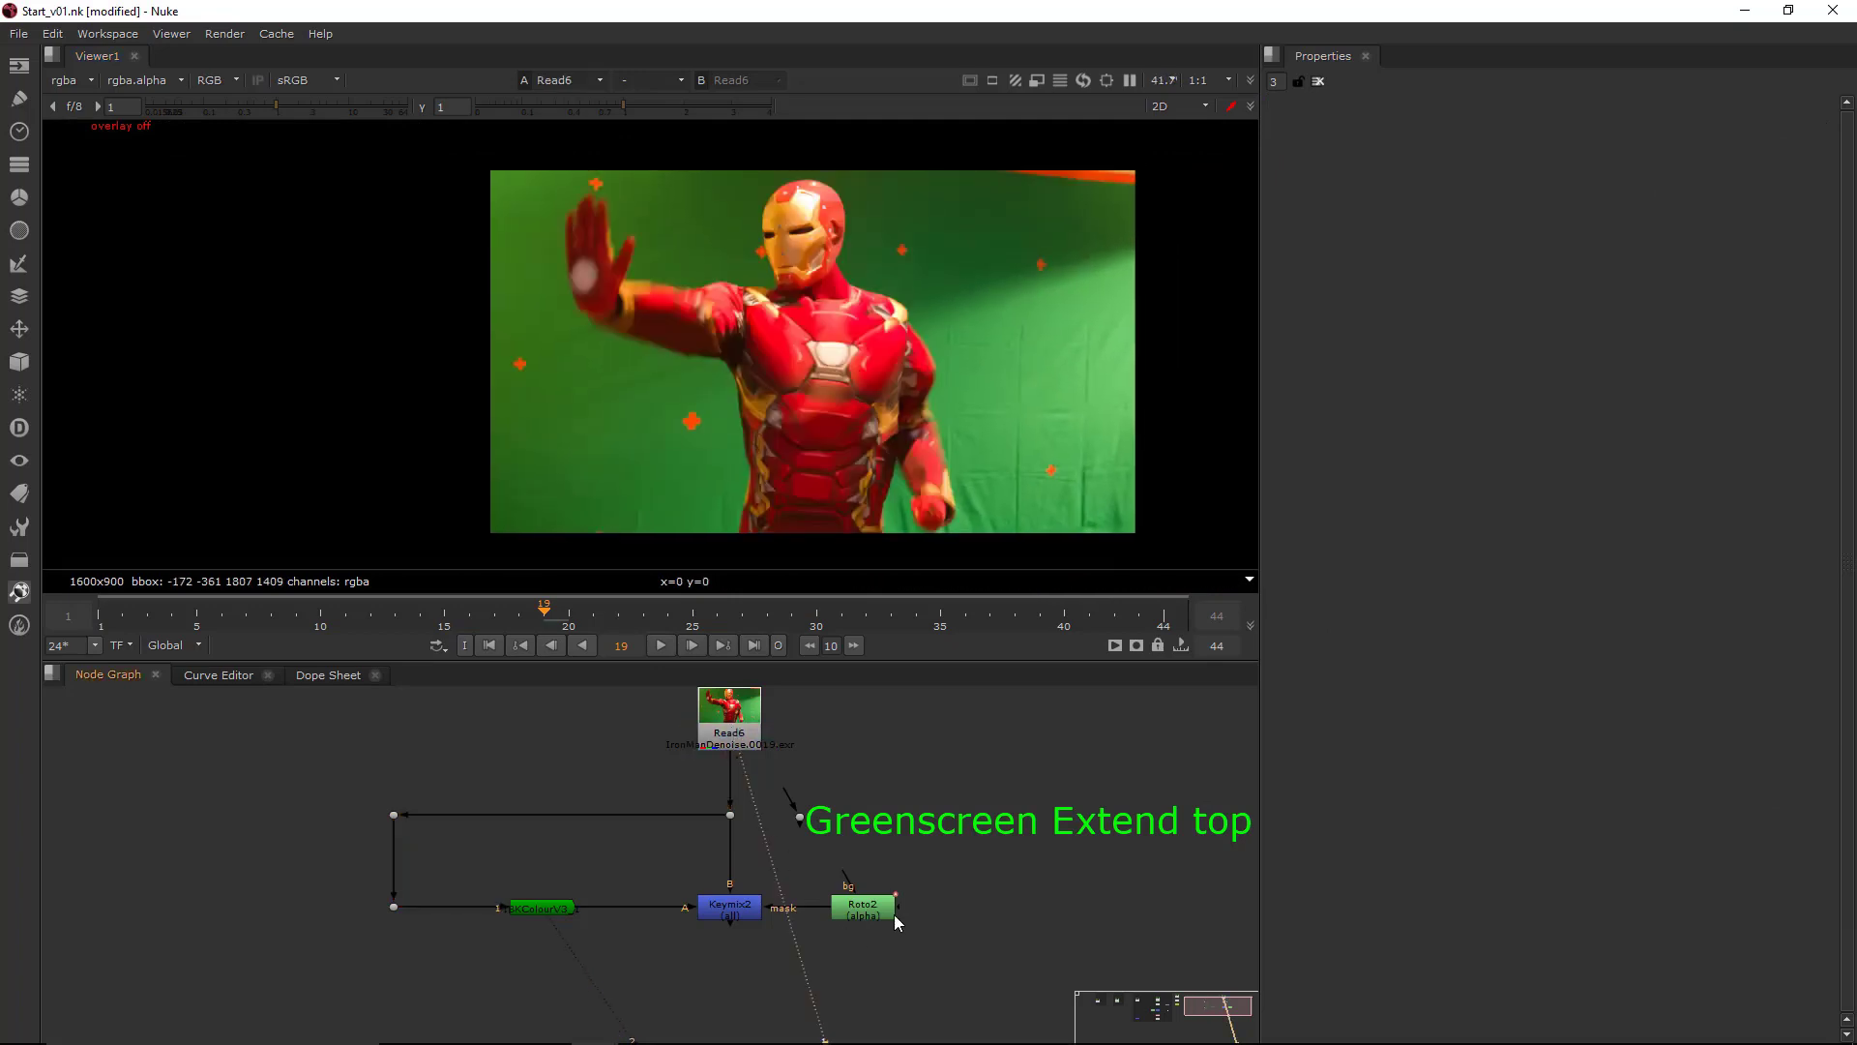
- Add a Tracker node fed by the denoised plate's Read node and show its output in the viewer
middle_click_drag(894, 914, 931, 954)
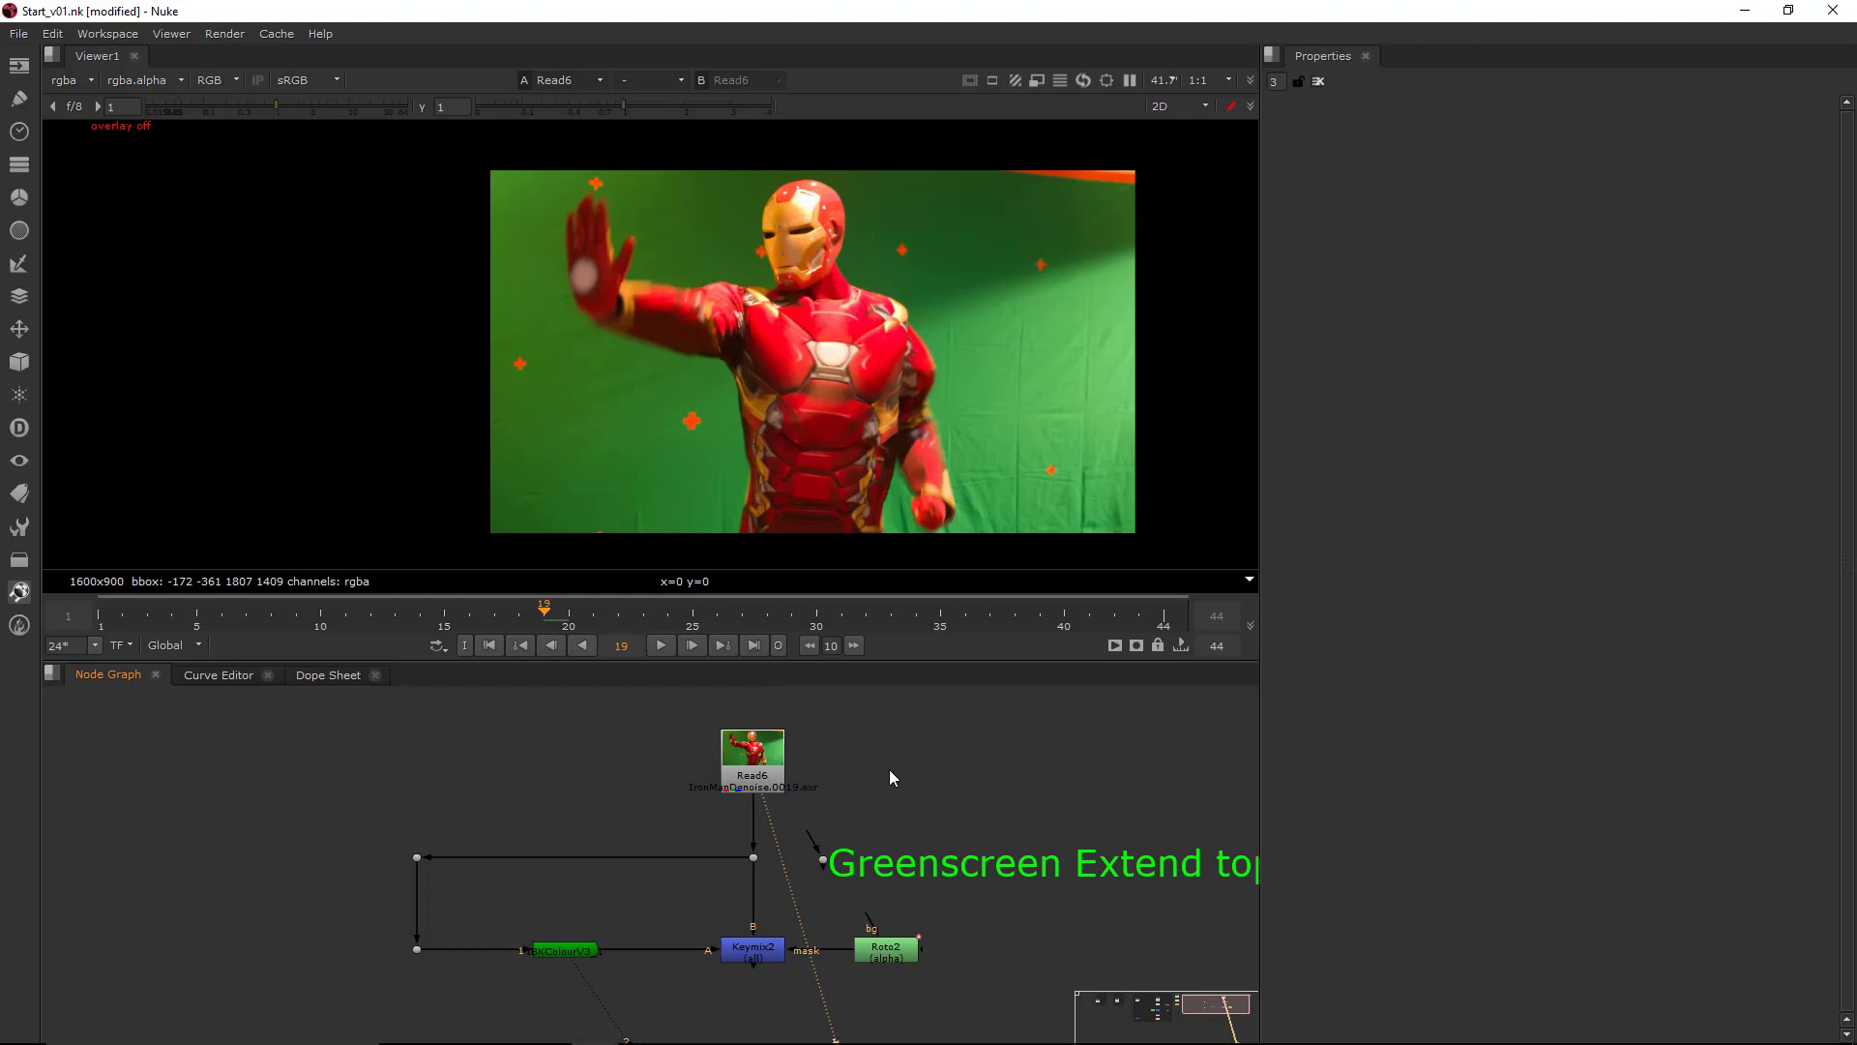
middle_click_drag(890, 769, 936, 776)
key("Tab")
type("Tracker")
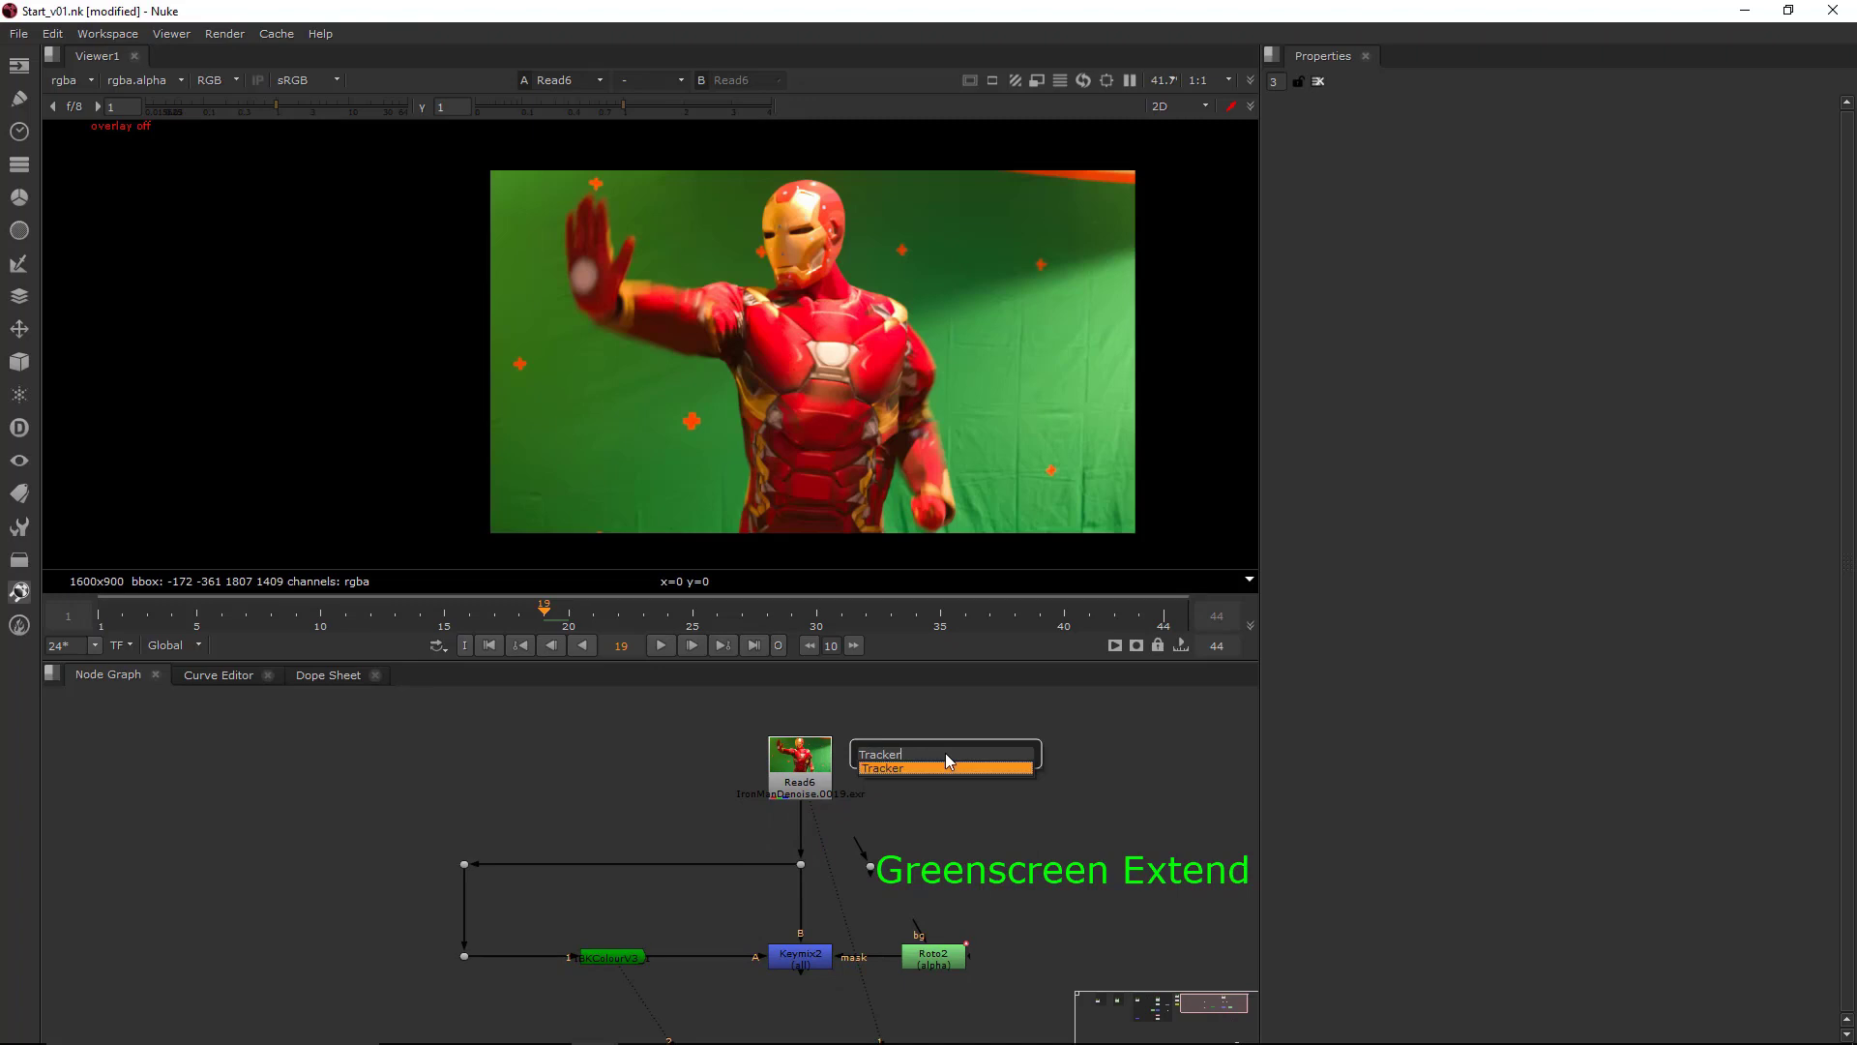
key("Return")
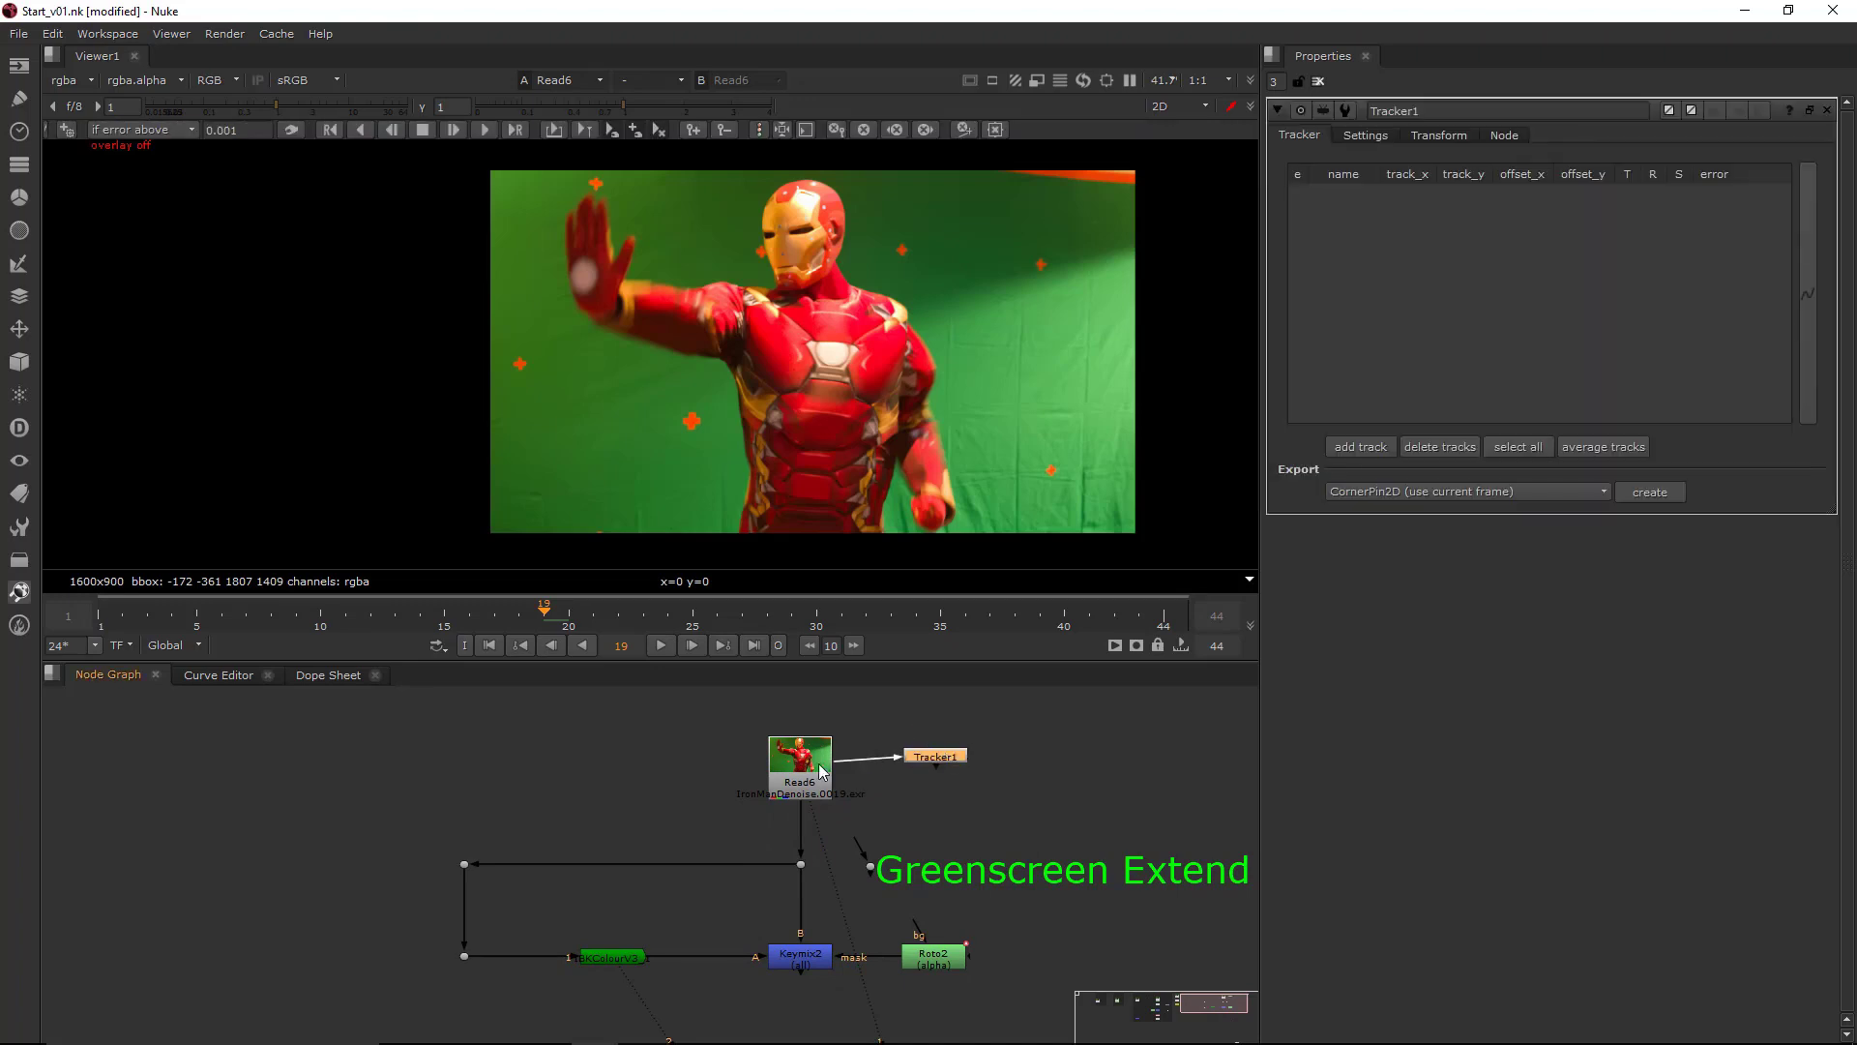
left_click_drag(932, 759, 943, 773)
key("1")
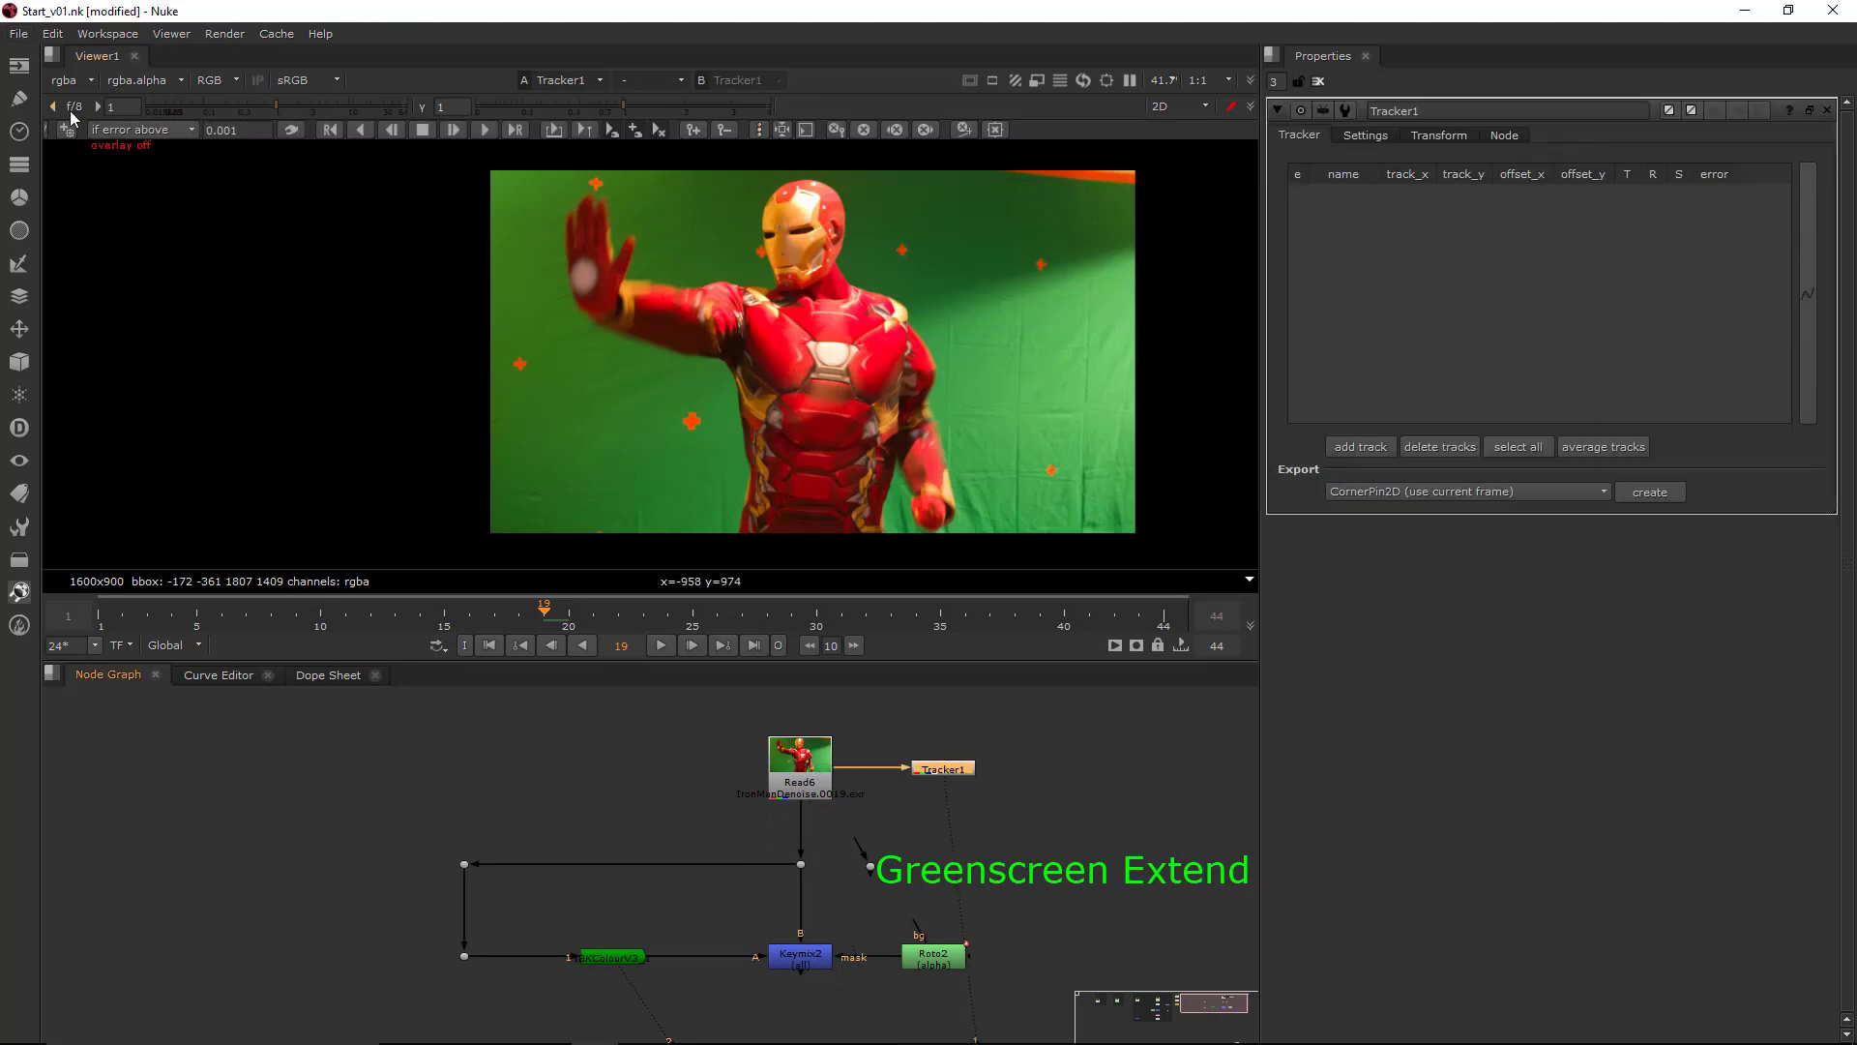
- Place a track on the orange cross near the plate's left edge at frame 19 and enlarge its search area
left_click(66, 129)
scroll(543, 355, "up", 2)
scroll(445, 358, "up", 3)
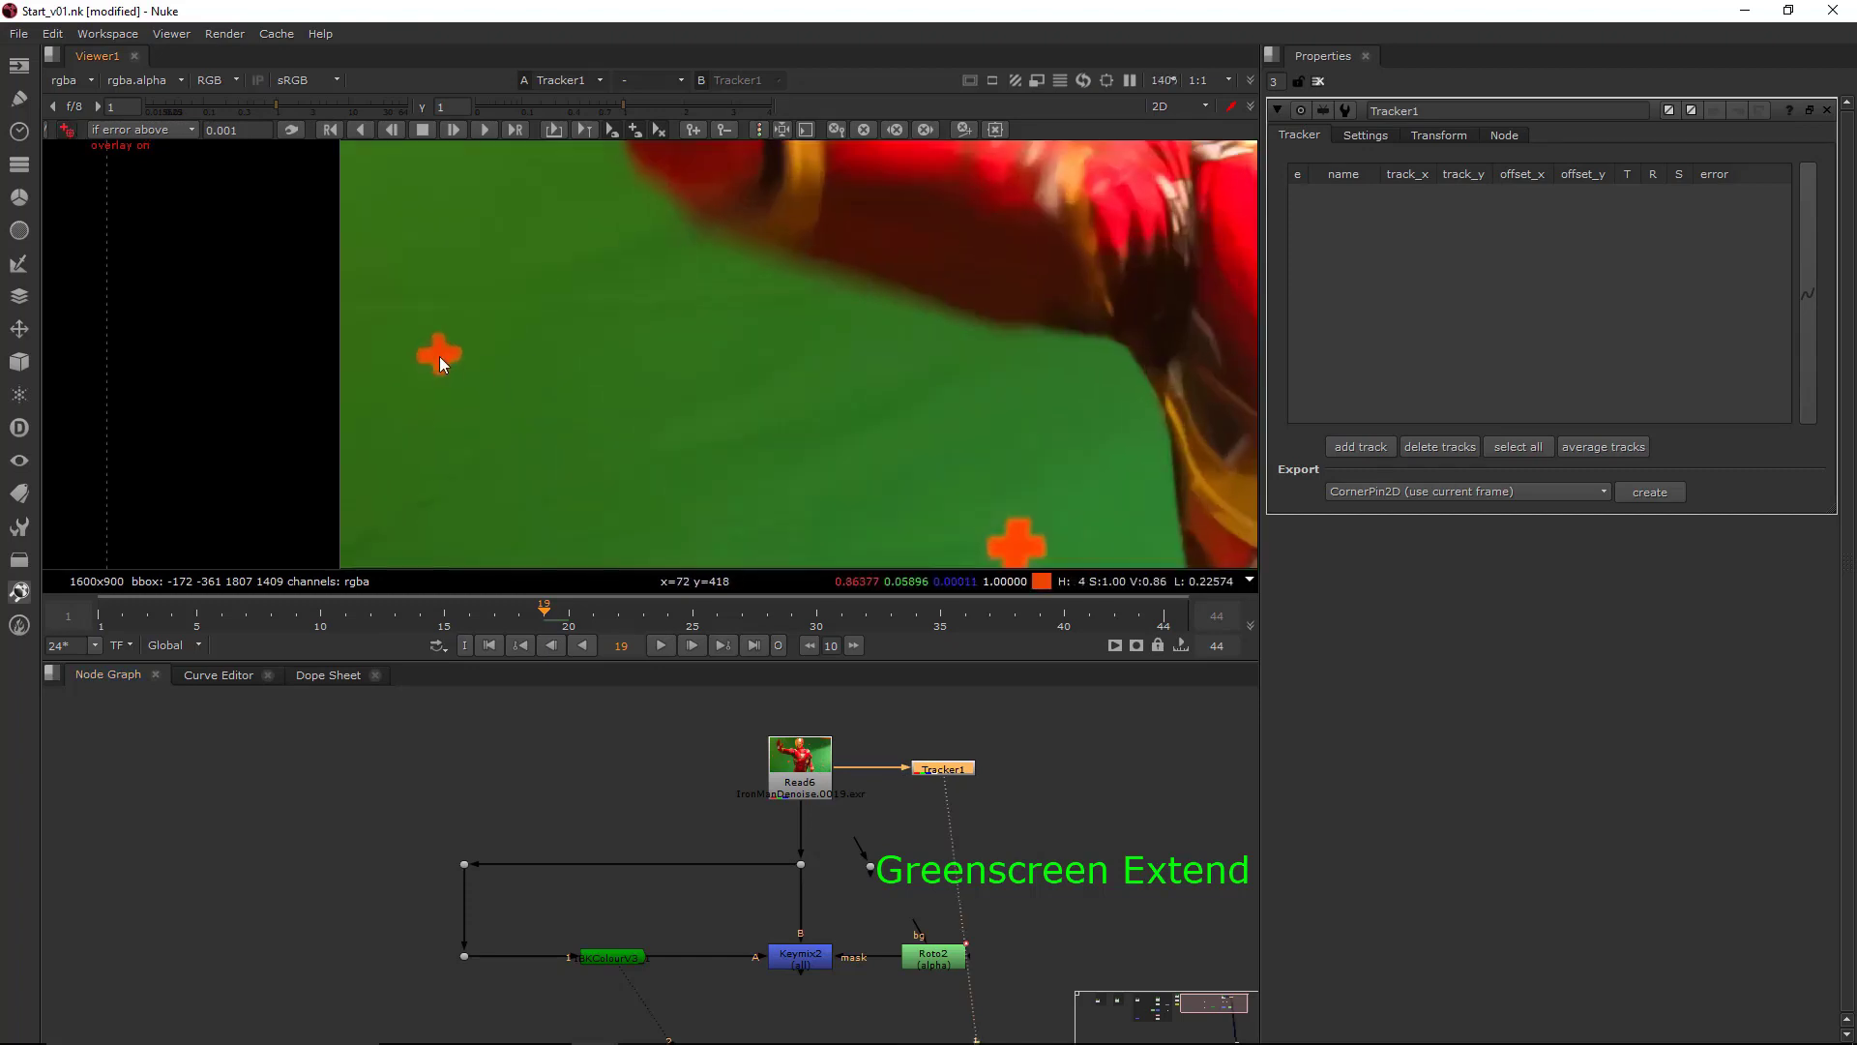
left_click(439, 358, "ctrl+alt")
scroll(467, 380, "up", 2)
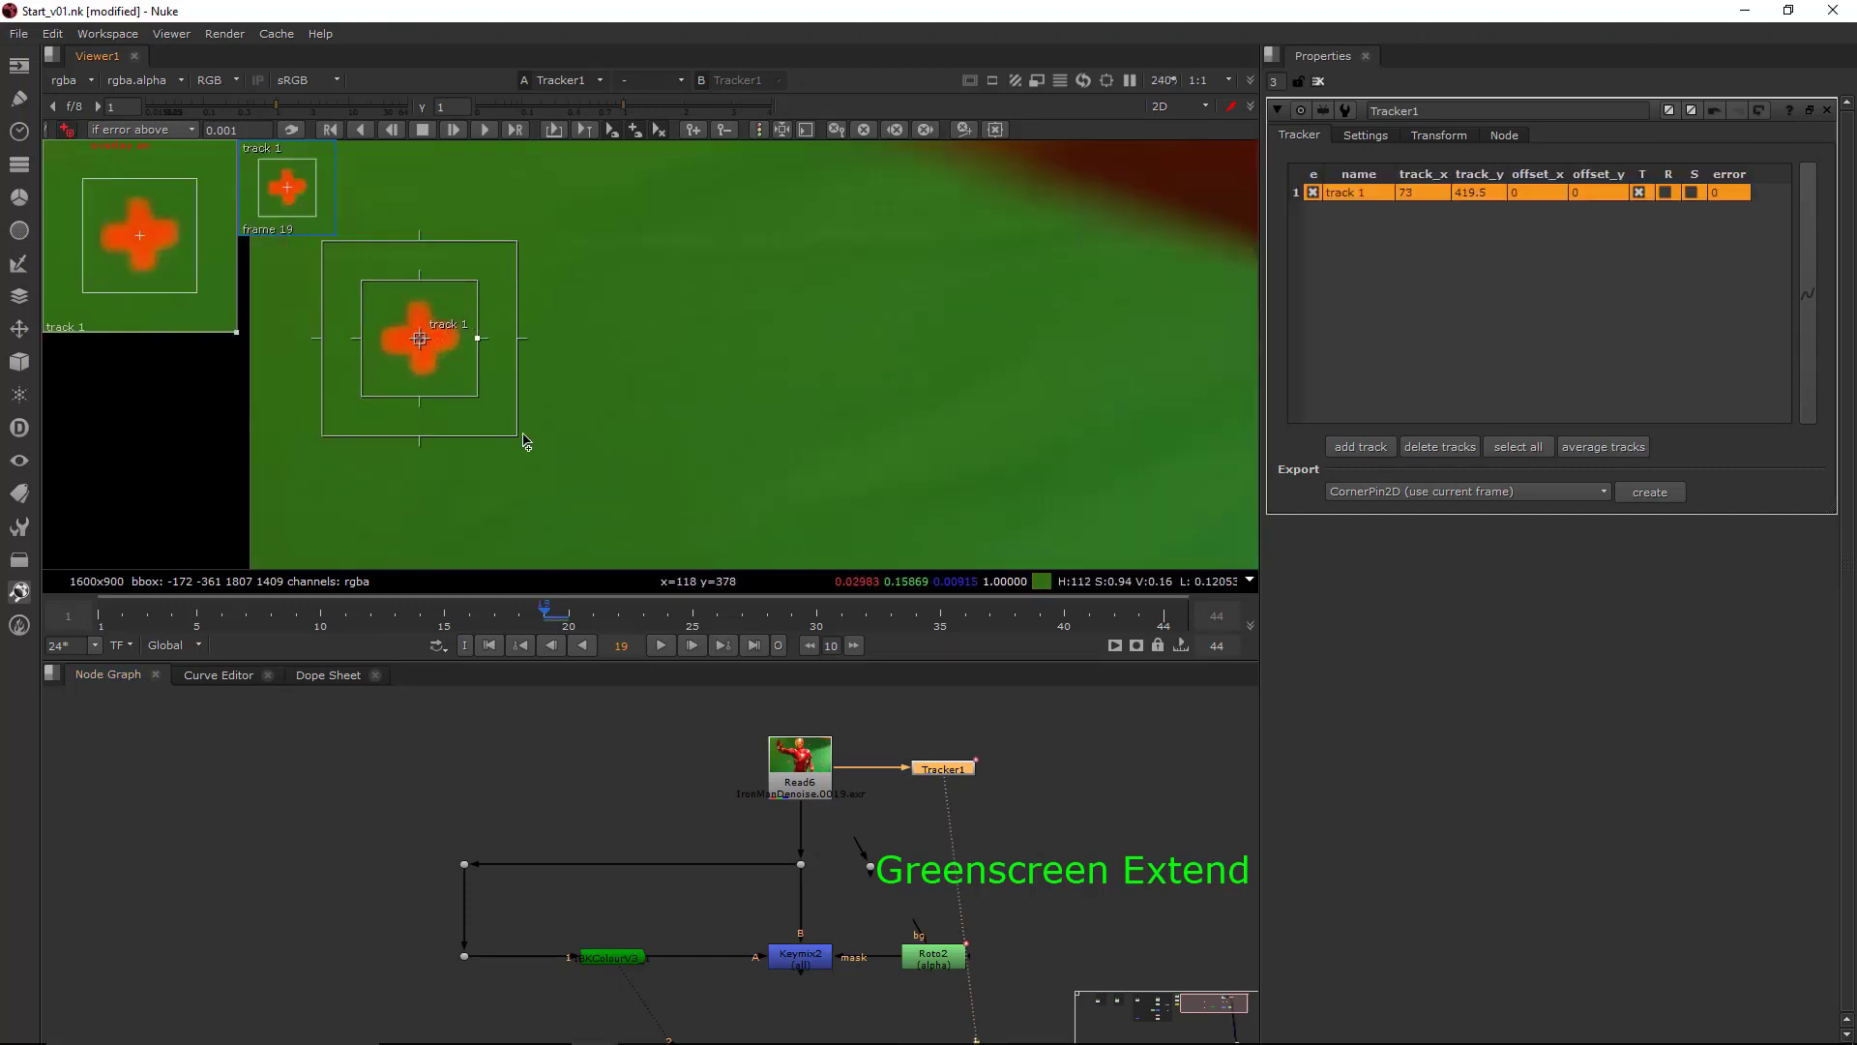
left_click_drag(530, 440, 640, 530)
scroll(644, 538, "down", 3)
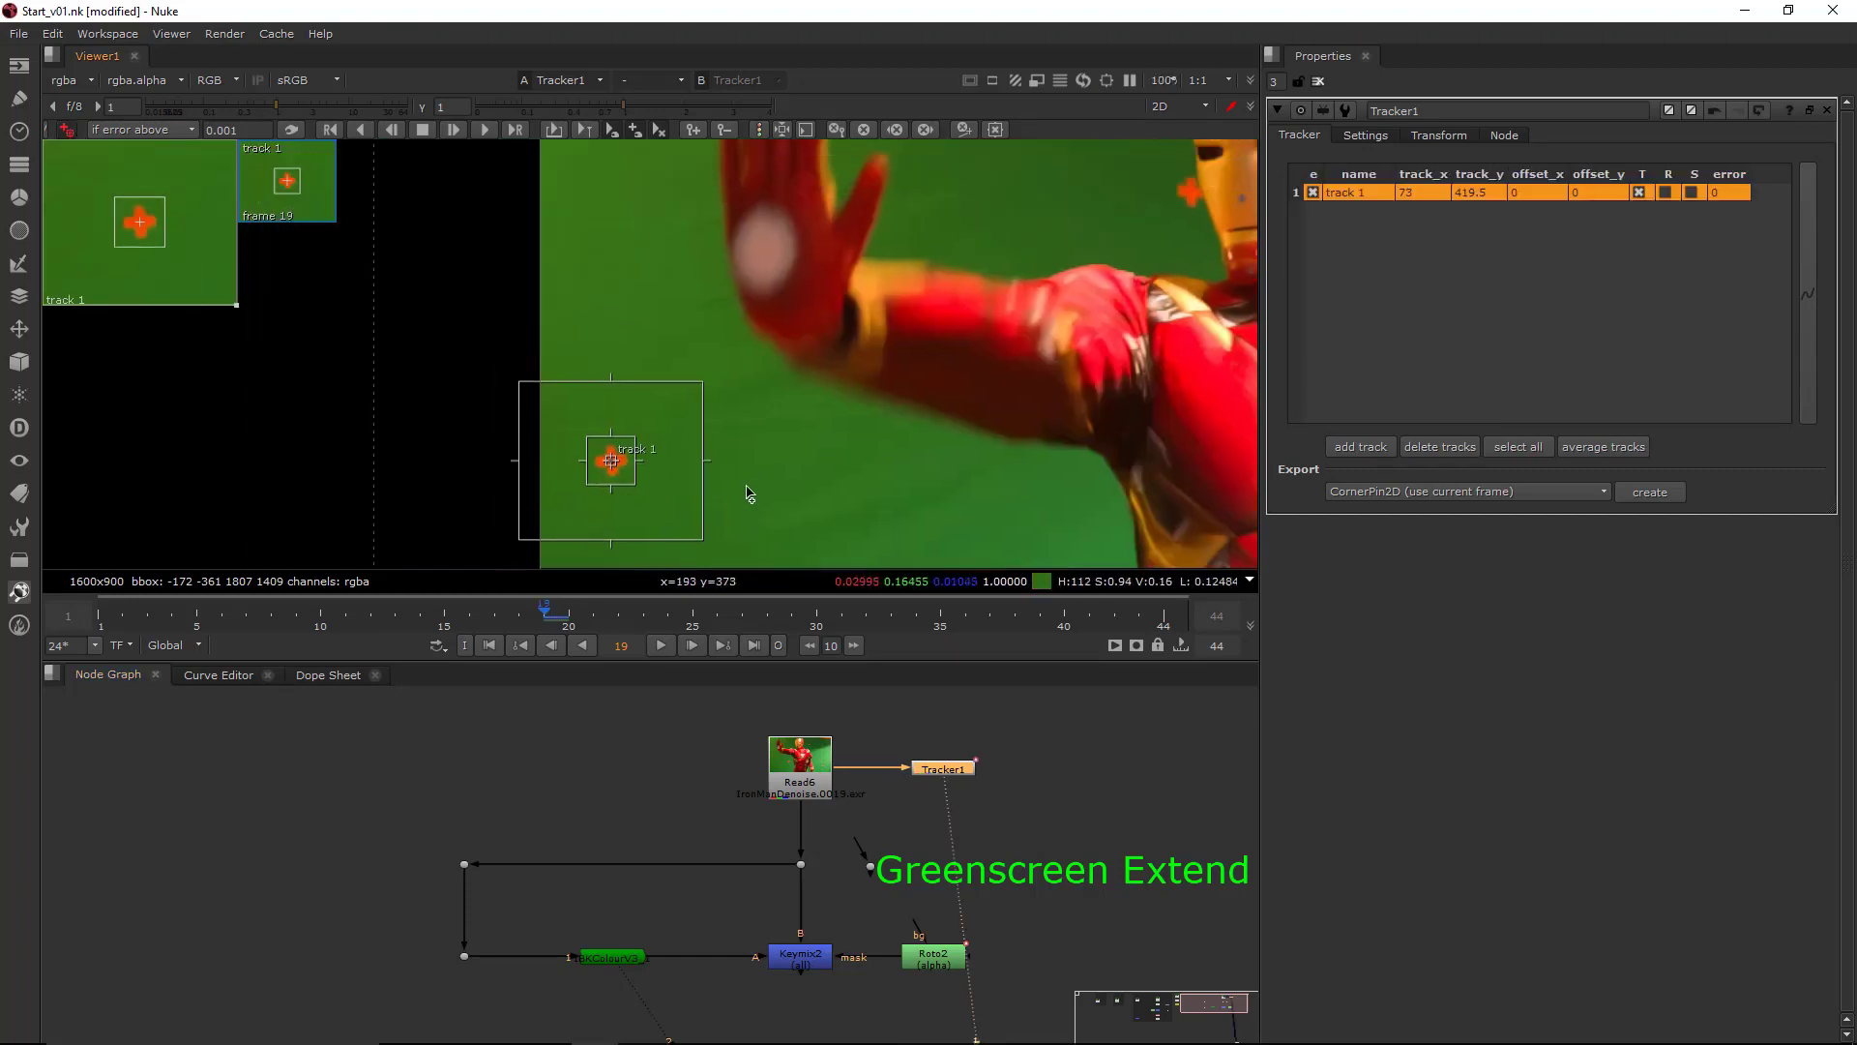
- Track the cross forward from frame 19 to frame 44, and backward from frame 19 to frame 1
left_click(486, 129)
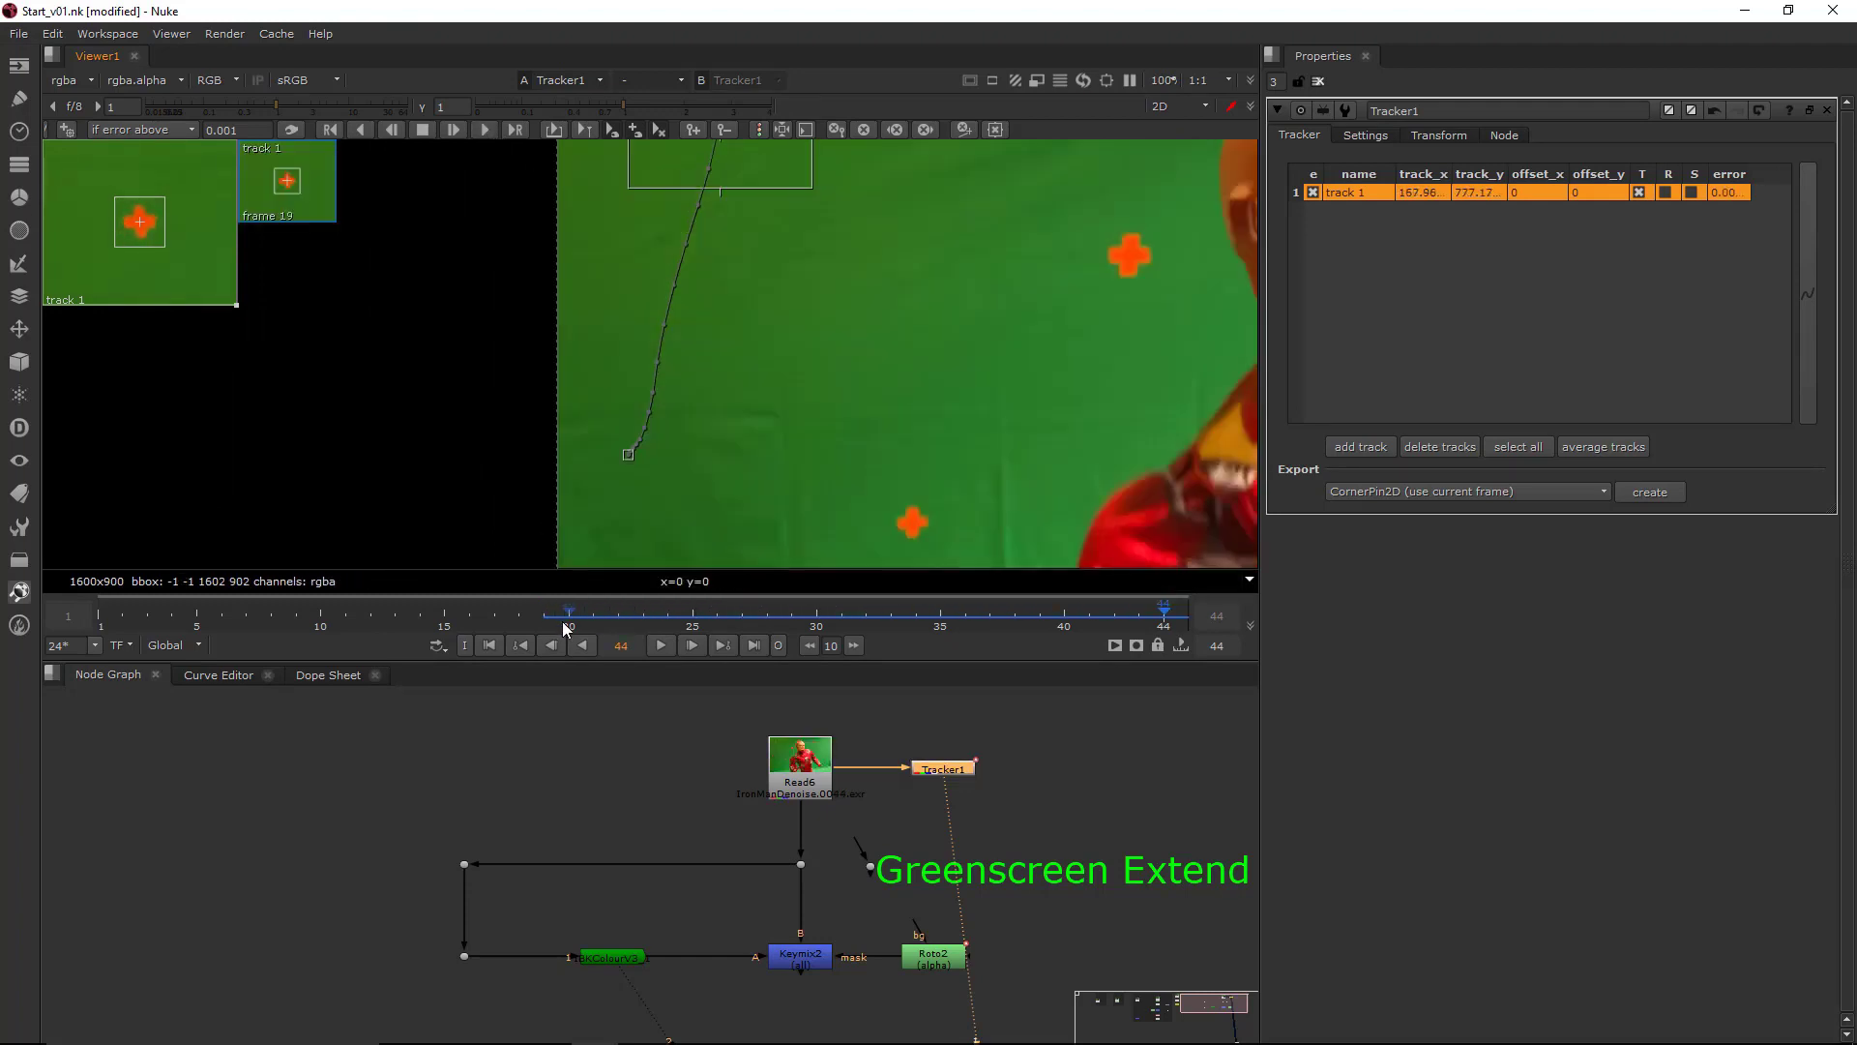
left_click(554, 619)
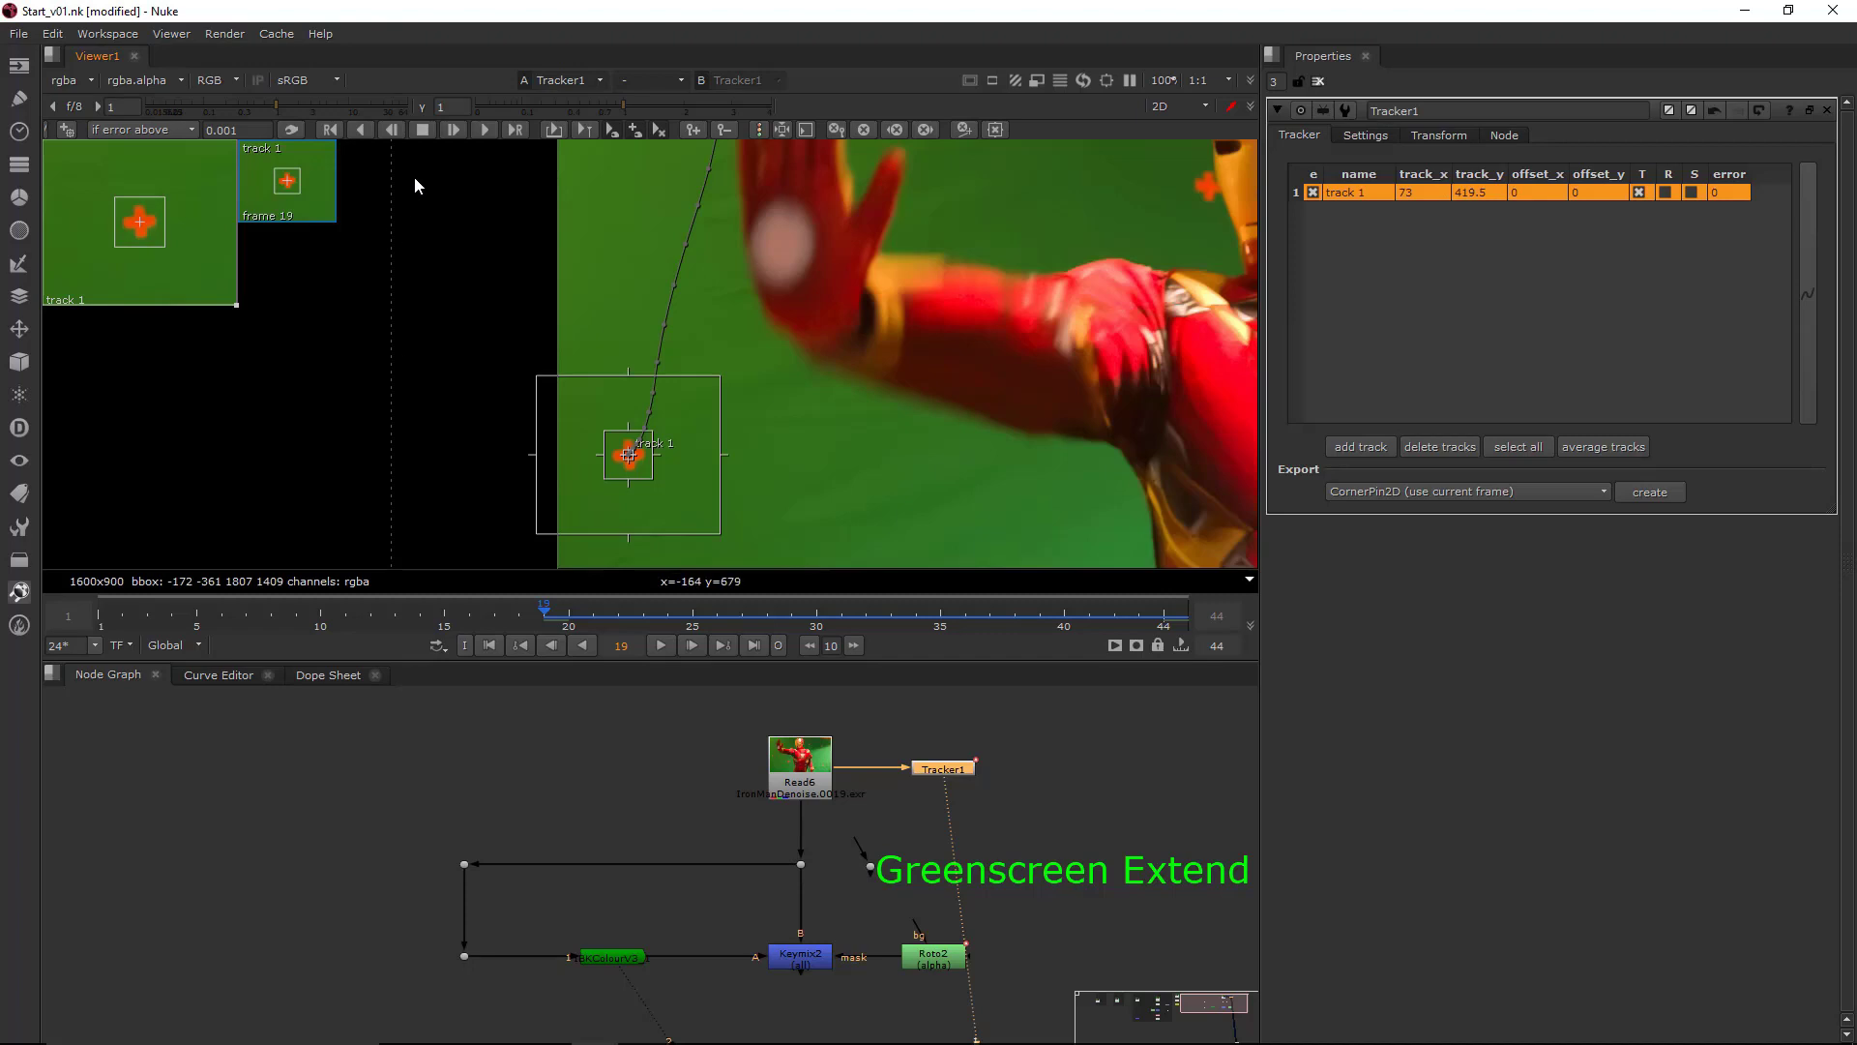
left_click(363, 130)
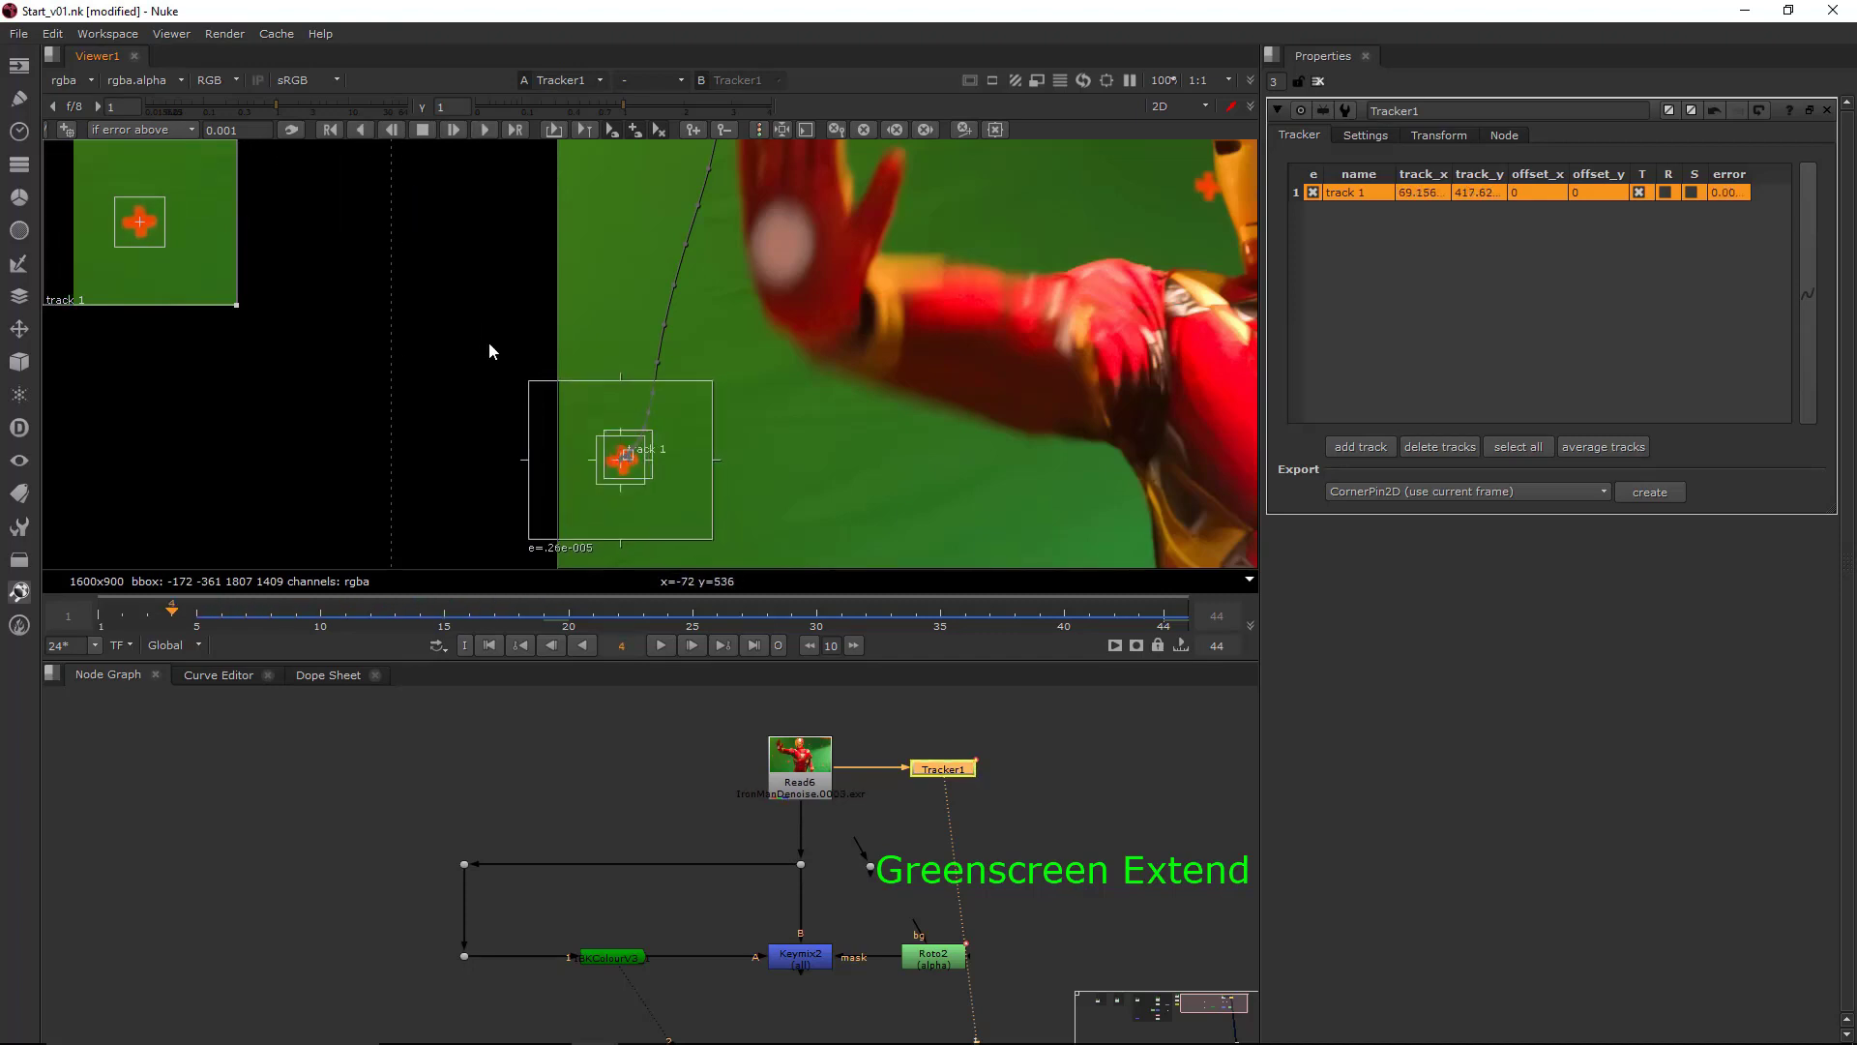
scroll(817, 328, "down", 5)
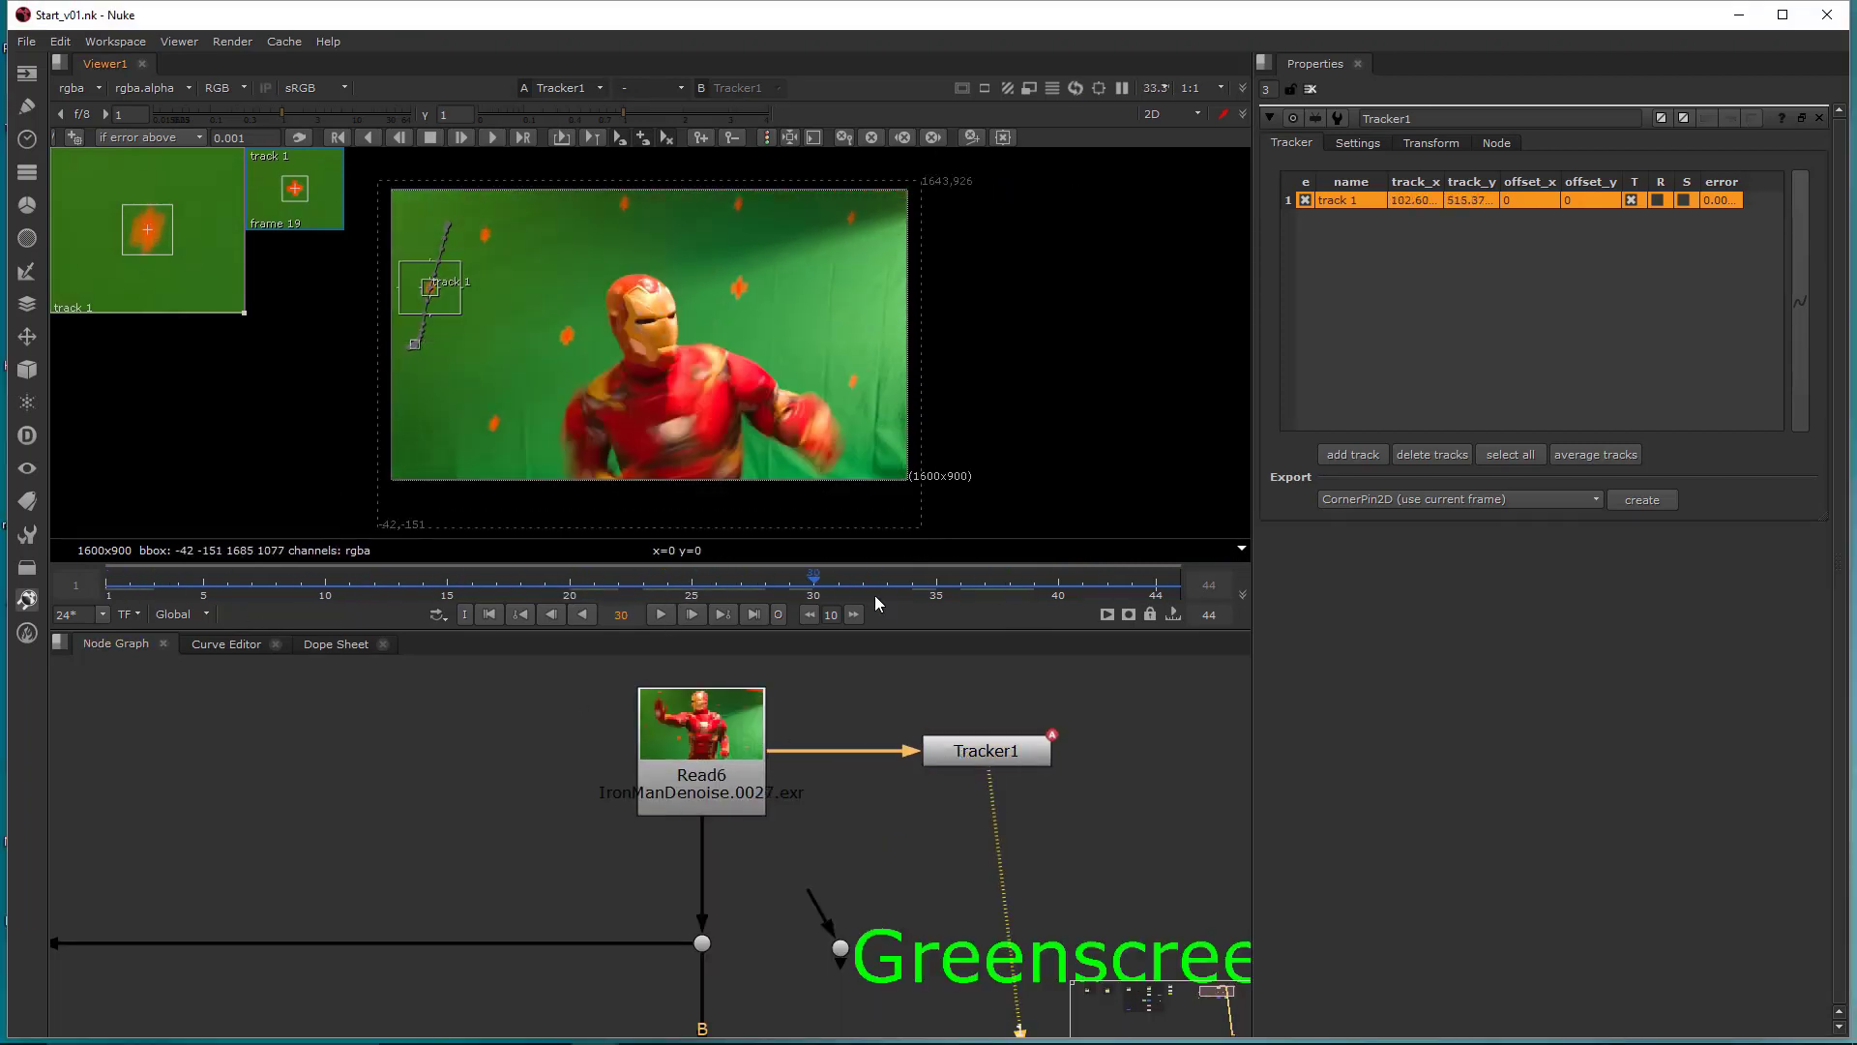
left_click_drag(875, 596, 112, 589)
- Add a Roto node below the IBKColour node
scroll(364, 816, "down", 3)
middle_click_drag(374, 818, 570, 780)
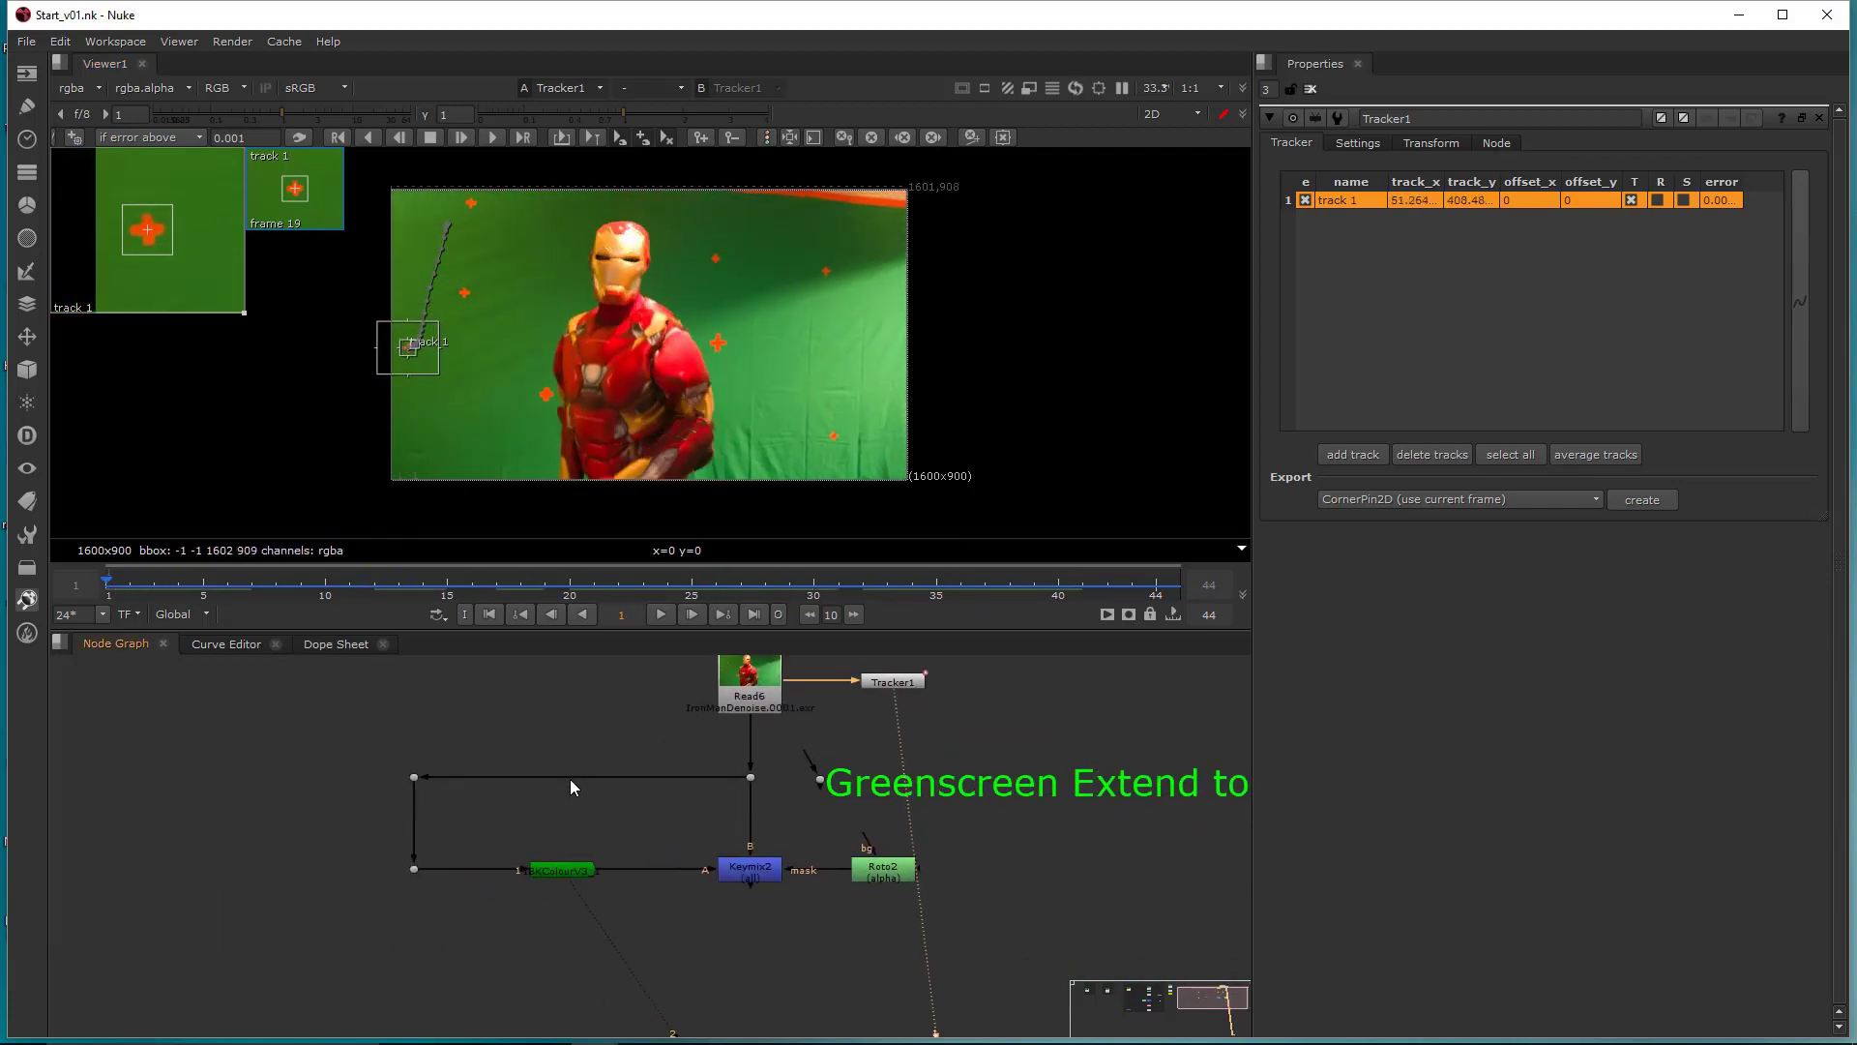
scroll(775, 879, "up", 2)
scroll(764, 876, "down", 4)
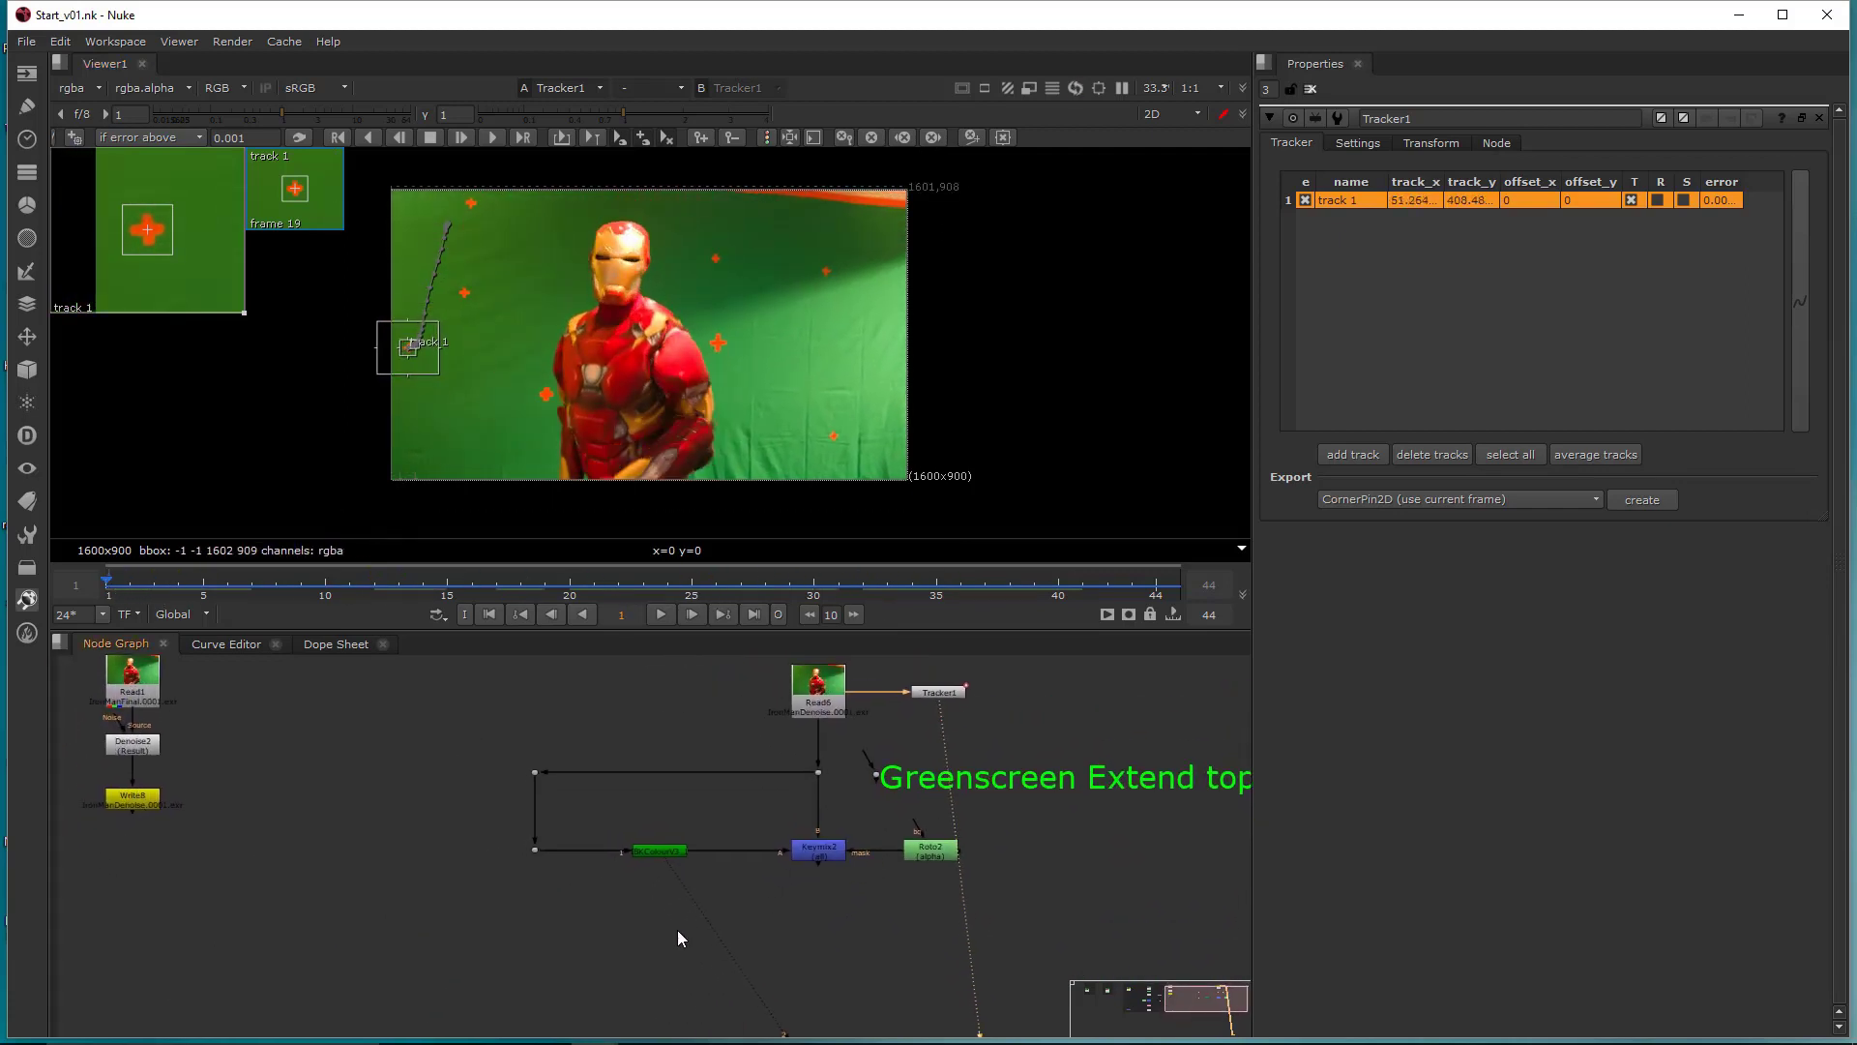
left_click(638, 938)
scroll(667, 924, "up", 3)
key("o")
scroll(663, 926, "down", 2)
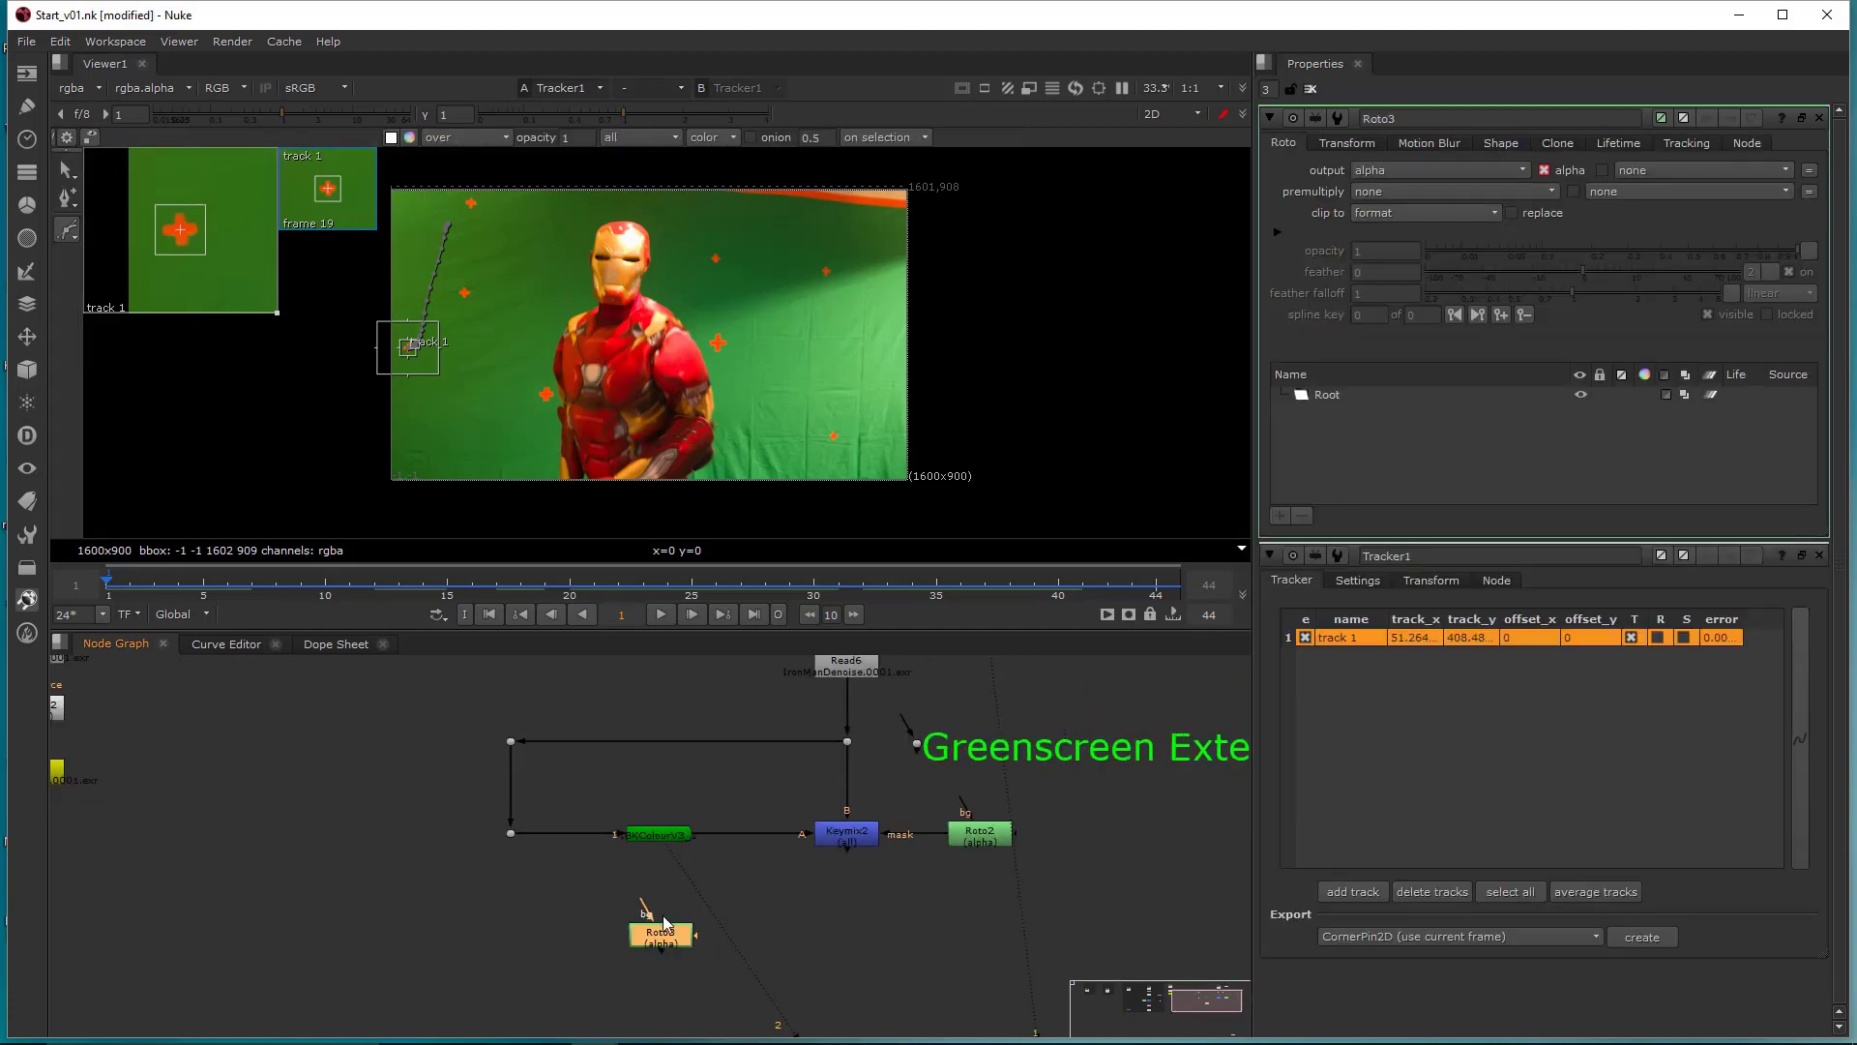
- Connect the new Roto's bg input to the IBKColour node and show the denoised plate from its dot in the viewer
scroll(663, 924, "down", 2)
scroll(658, 929, "up", 3)
left_click_drag(648, 930, 663, 811)
middle_click_drag(701, 918, 699, 944)
left_click_drag(674, 995, 669, 985)
middle_click_drag(791, 861, 799, 888)
left_click(886, 752)
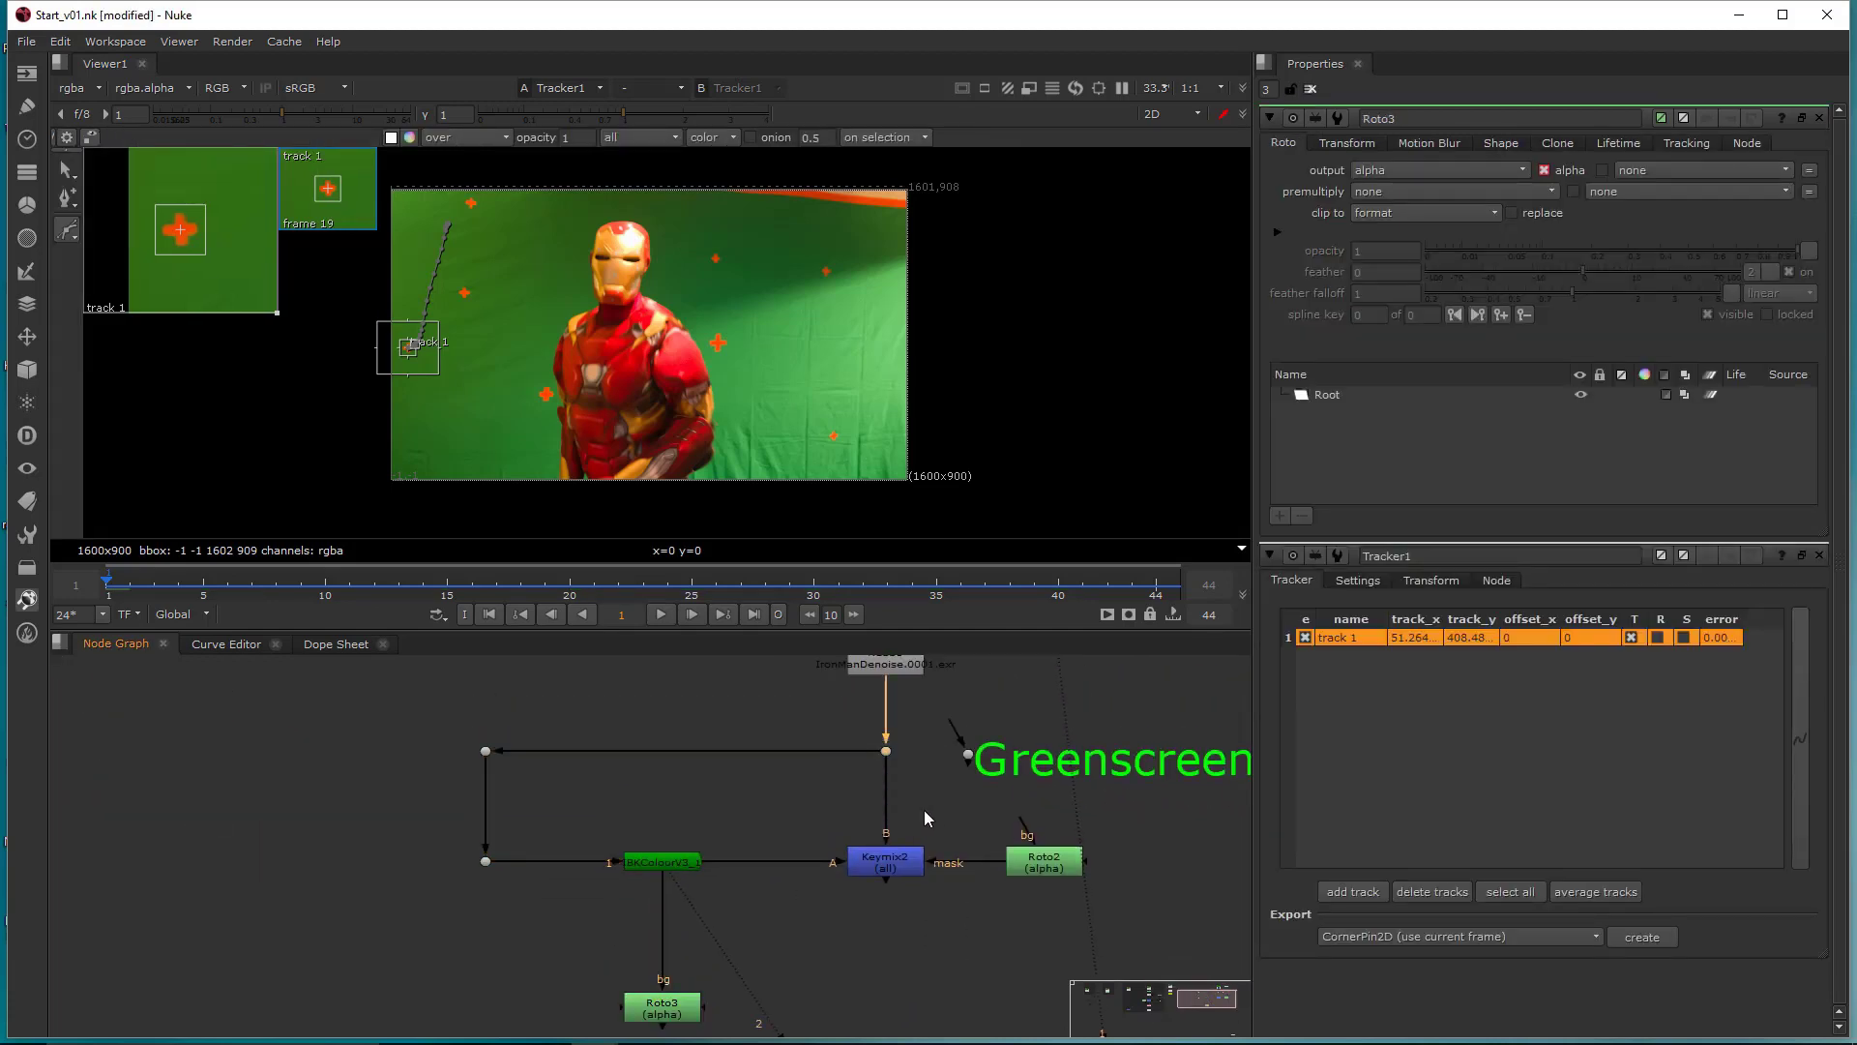
key("1")
- Draw an ellipse in the new Roto around the orange cross near the plate's left edge at frame 1
left_click(682, 1006)
right_click(72, 240)
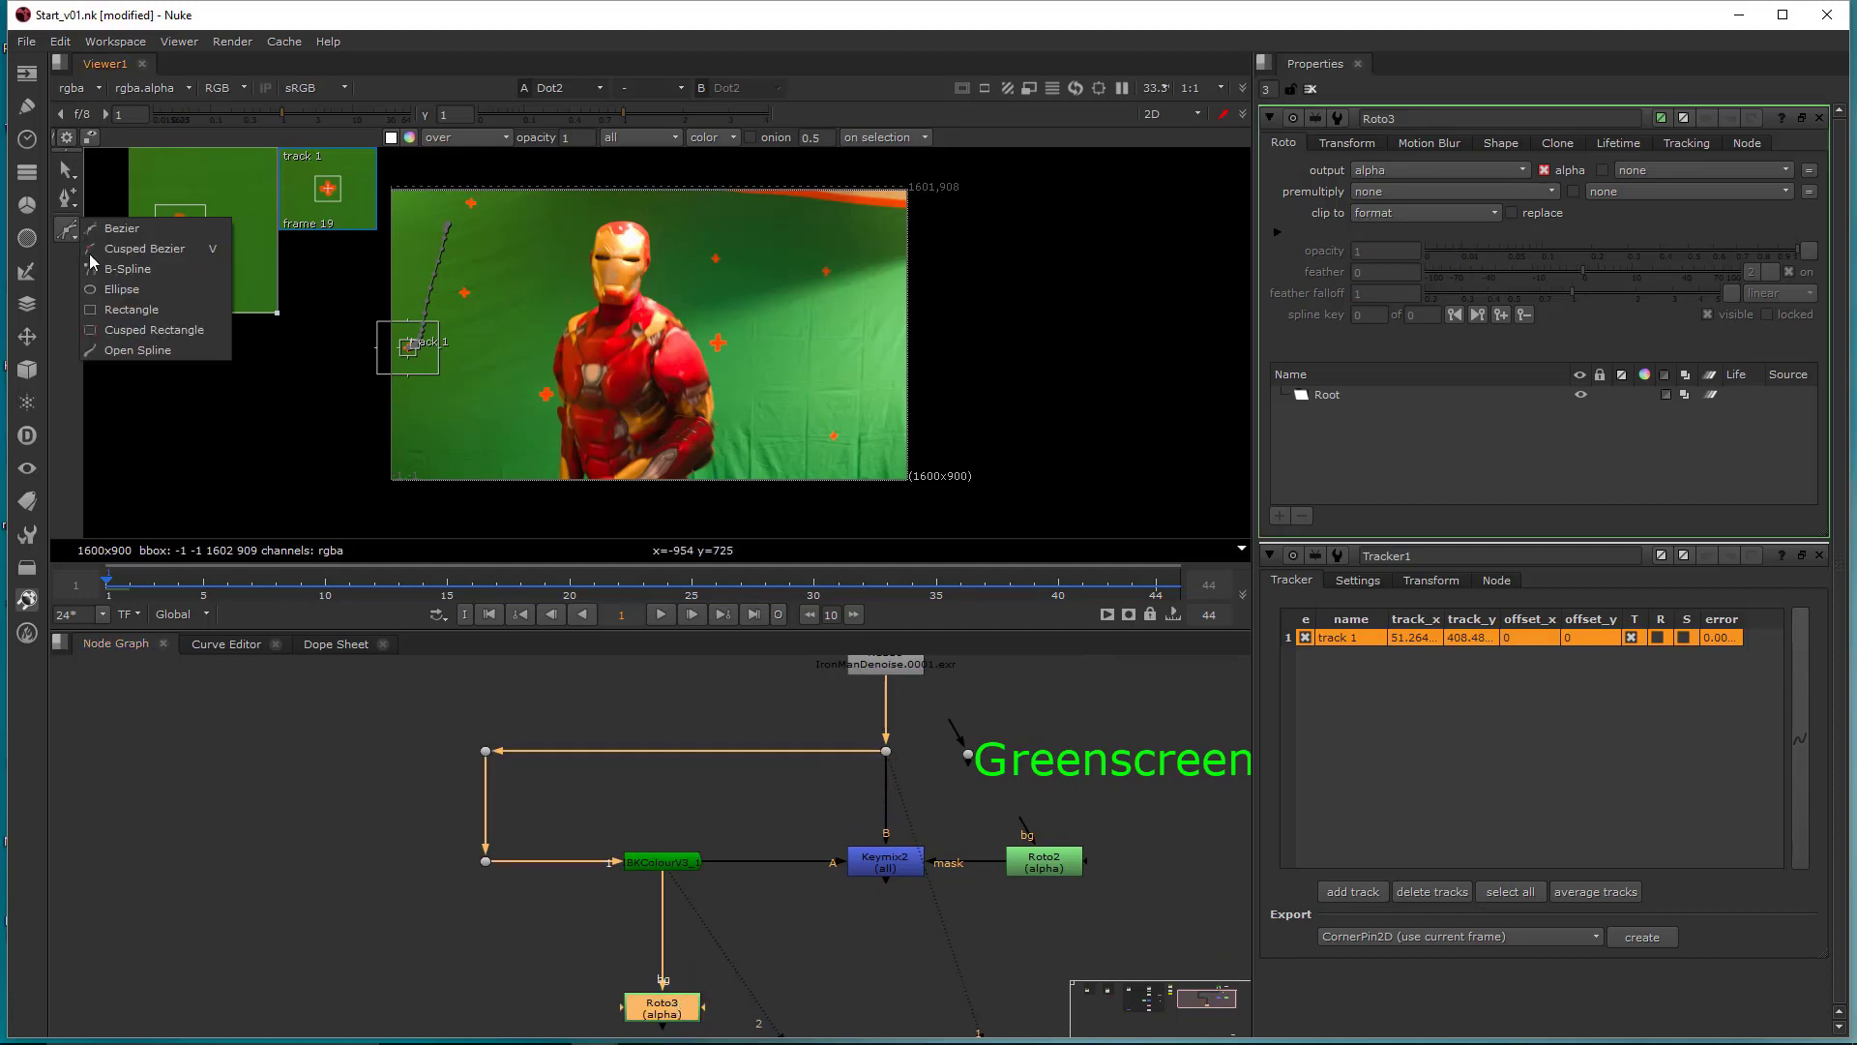
left_click(126, 291)
left_click(1819, 555)
scroll(416, 369, "up", 9)
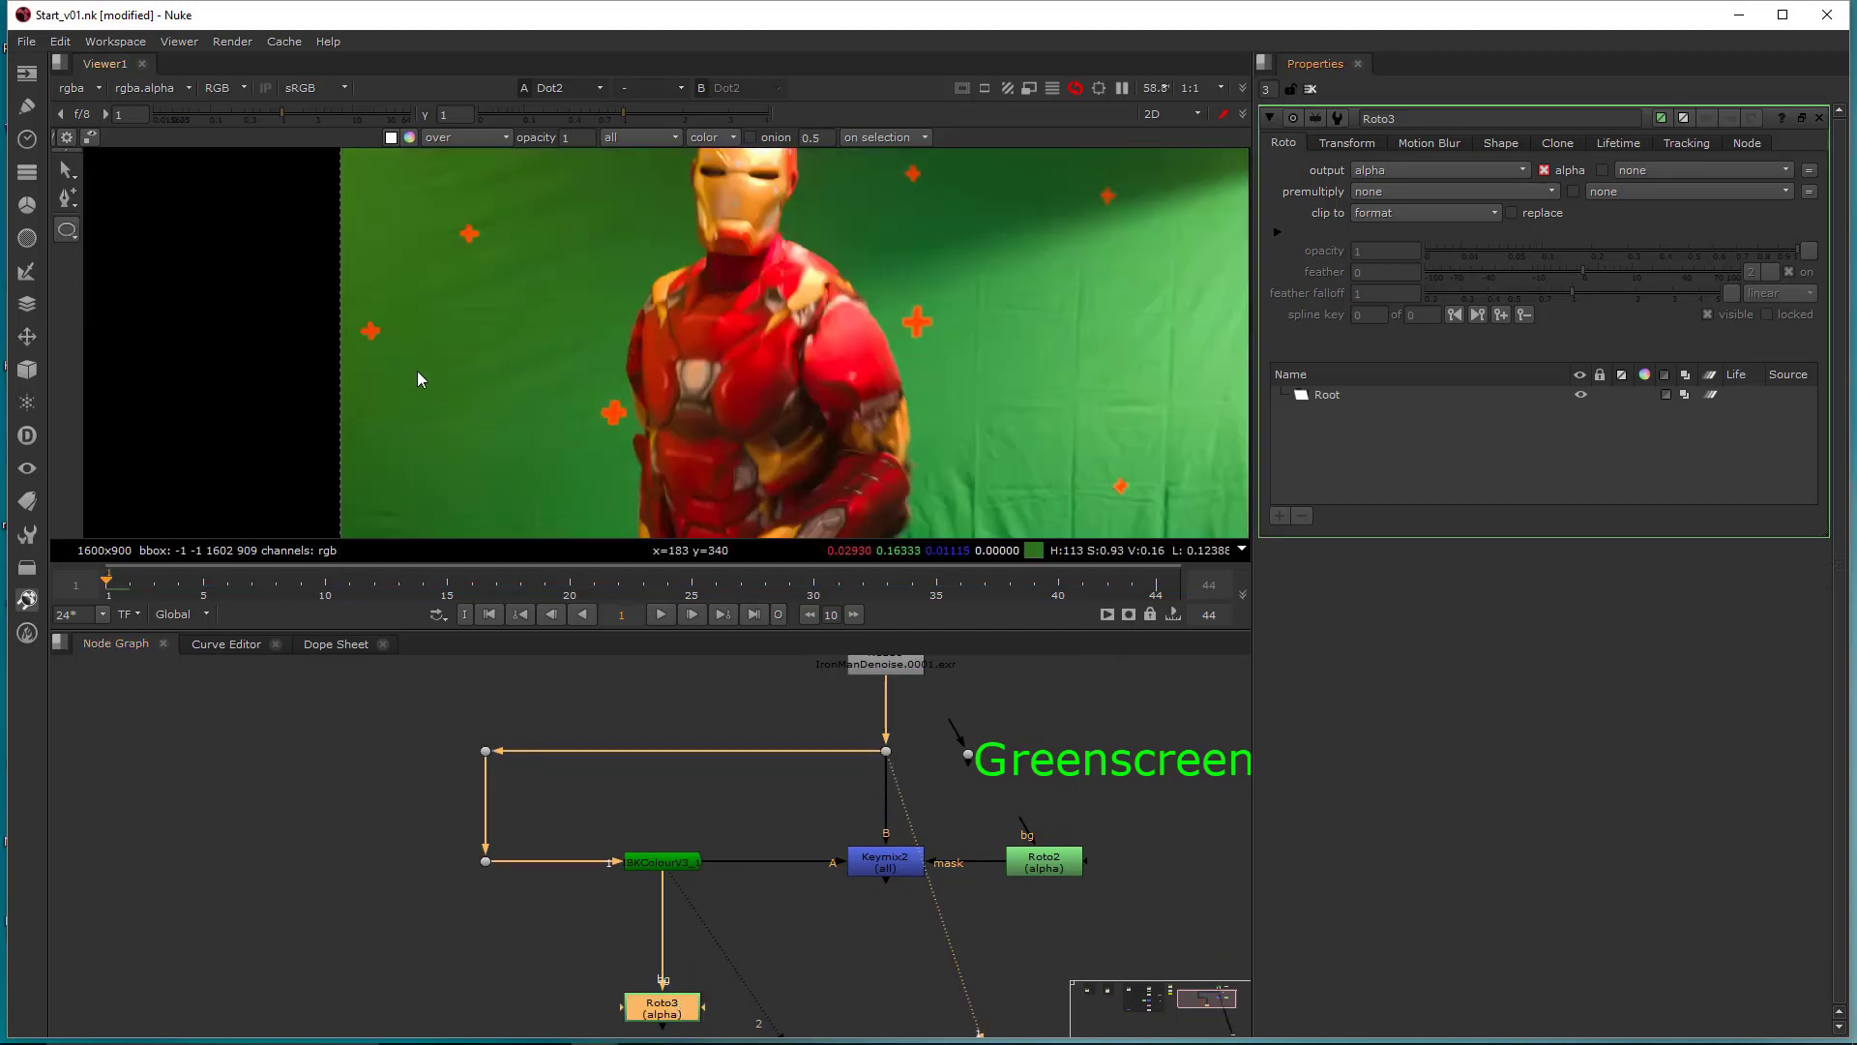
left_click_drag(405, 318, 374, 462)
scroll(491, 409, "down", 3)
scroll(531, 415, "up", 3)
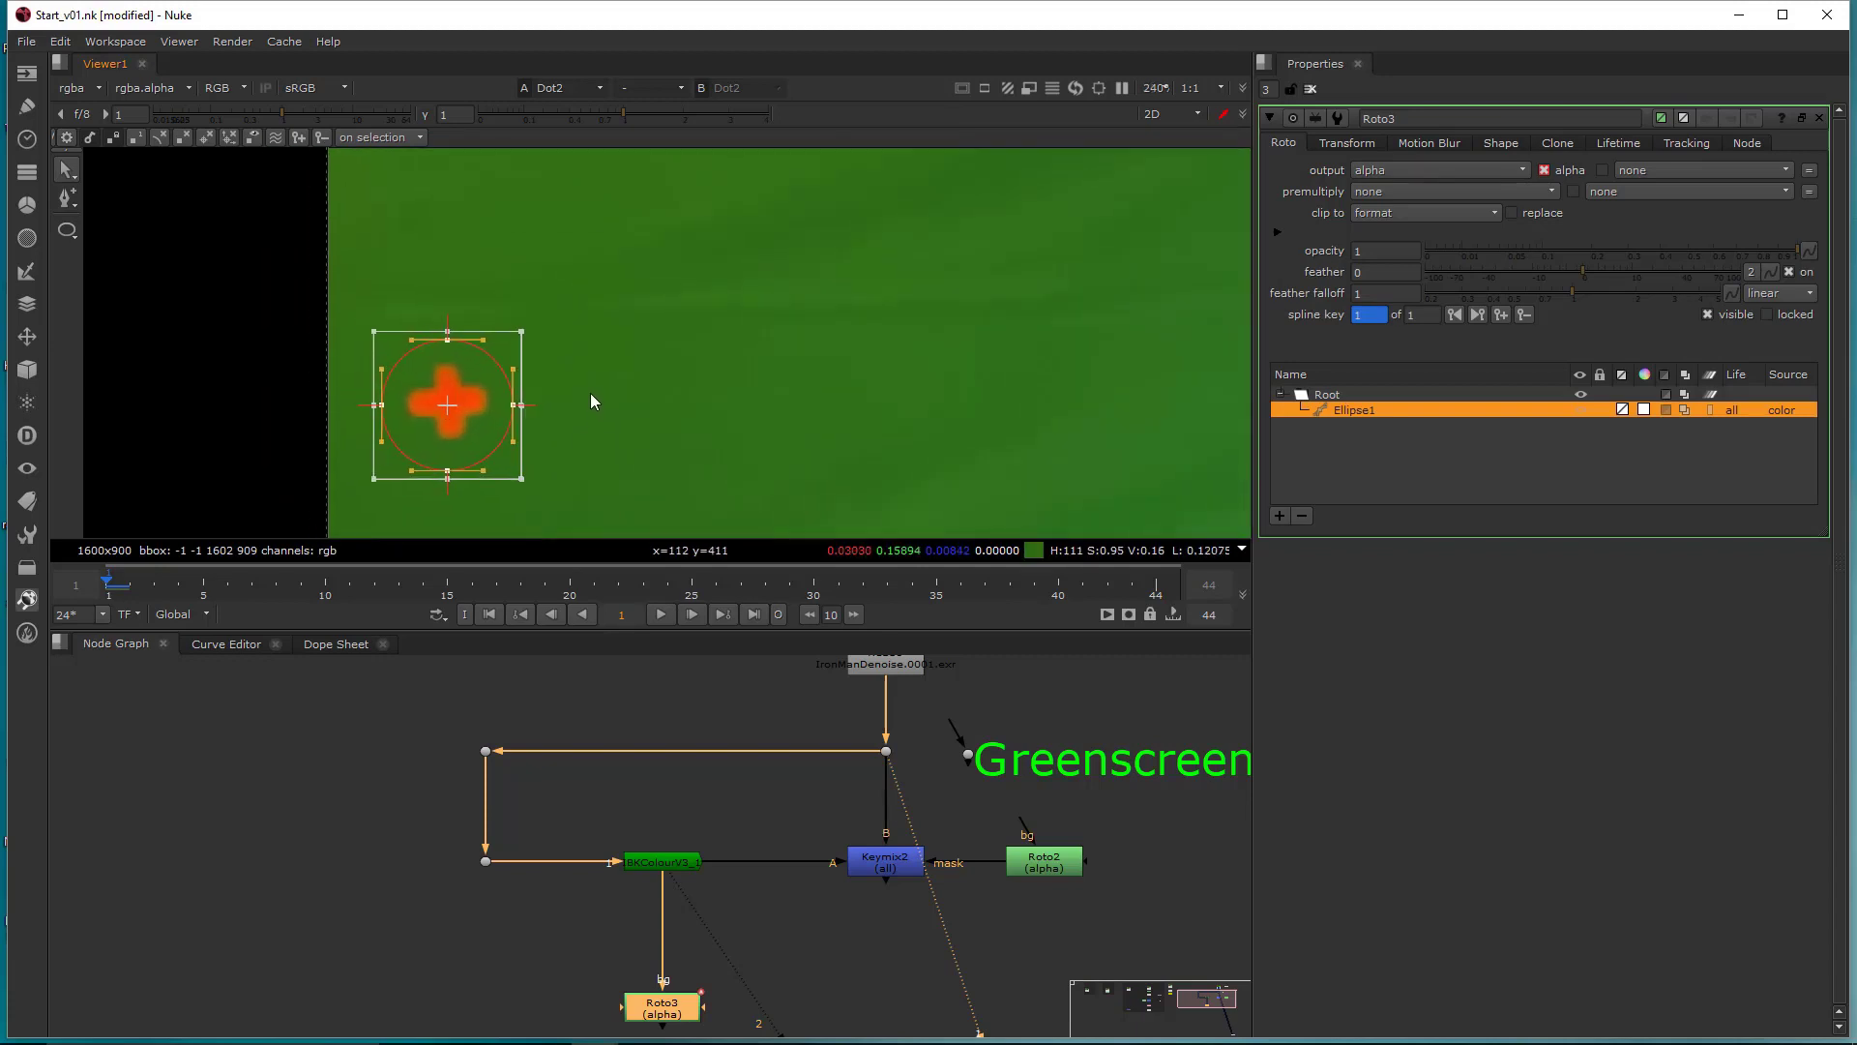
- Expand the ellipse's feather evenly outward around the orange cross and save the script
scroll(592, 400, "down", 2)
key("e")
key("e")
key("e")
key("e")
key("e")
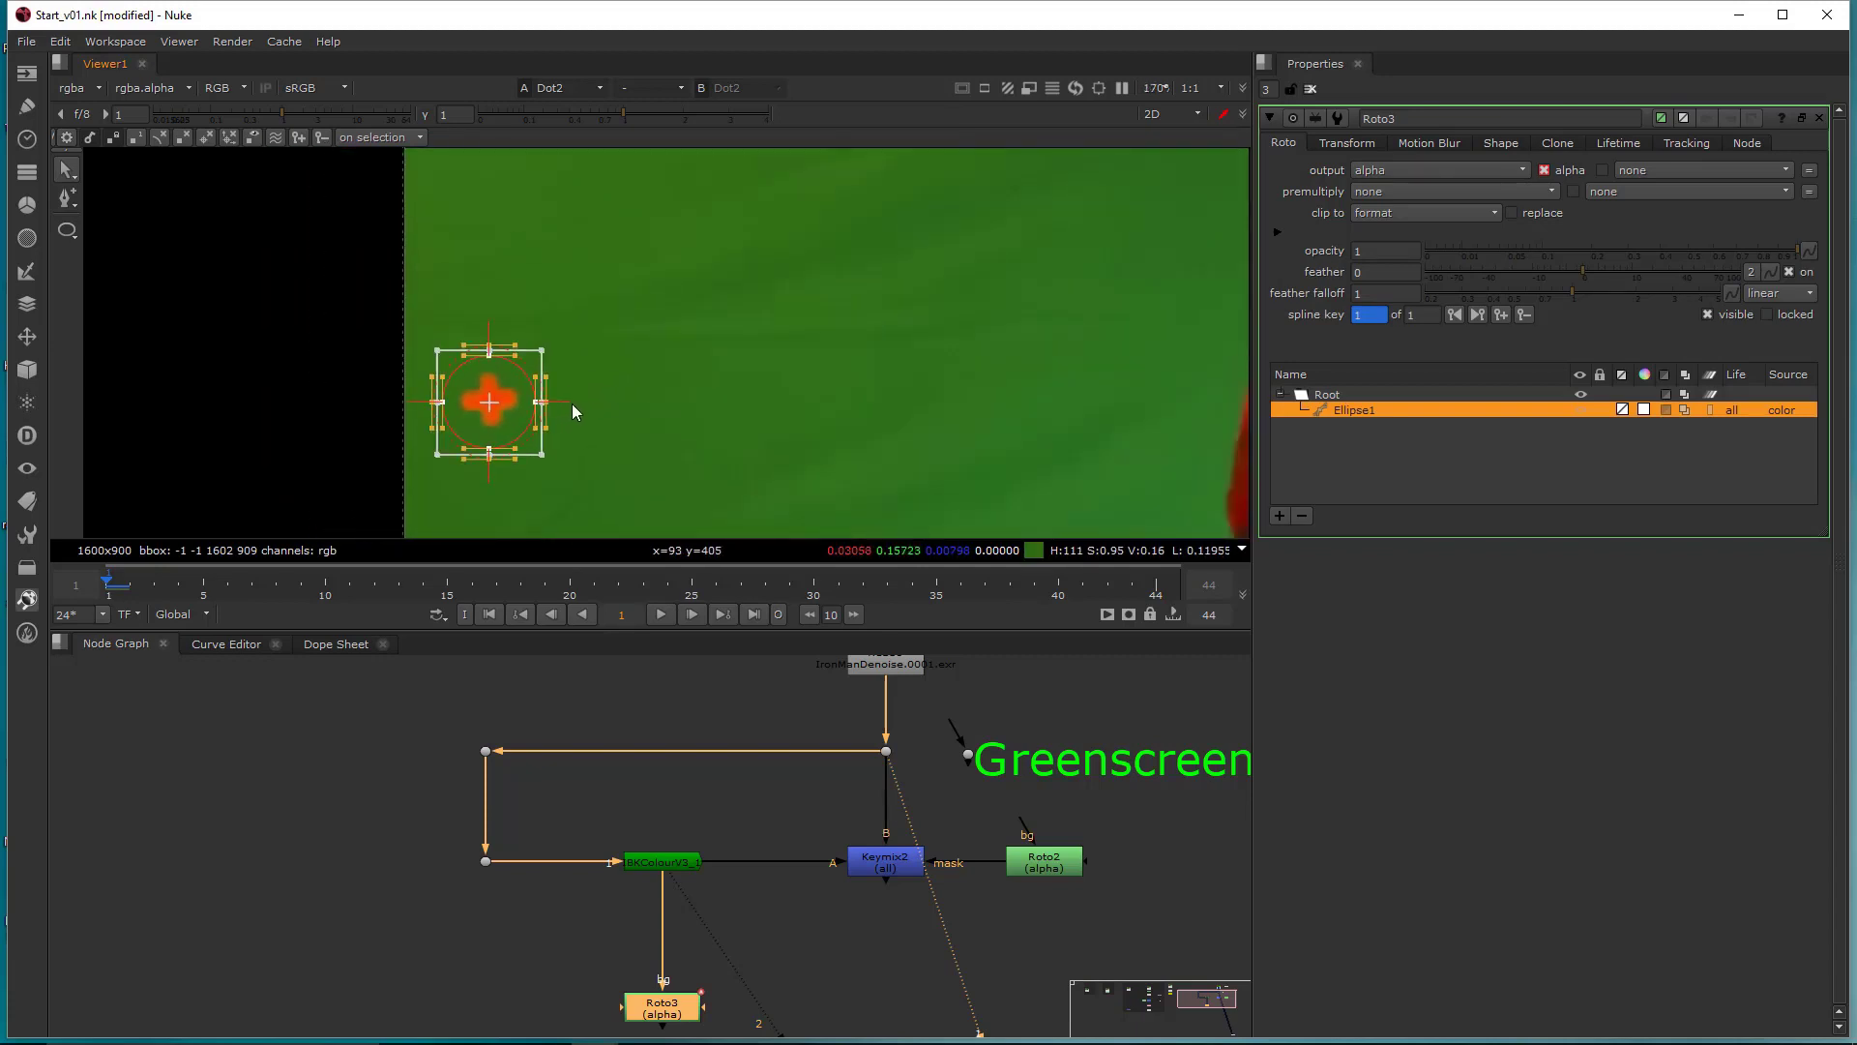
scroll(522, 399, "up", 3)
left_click_drag(480, 394, 485, 390)
scroll(814, 797, "down", 2)
scroll(803, 834, "down", 2)
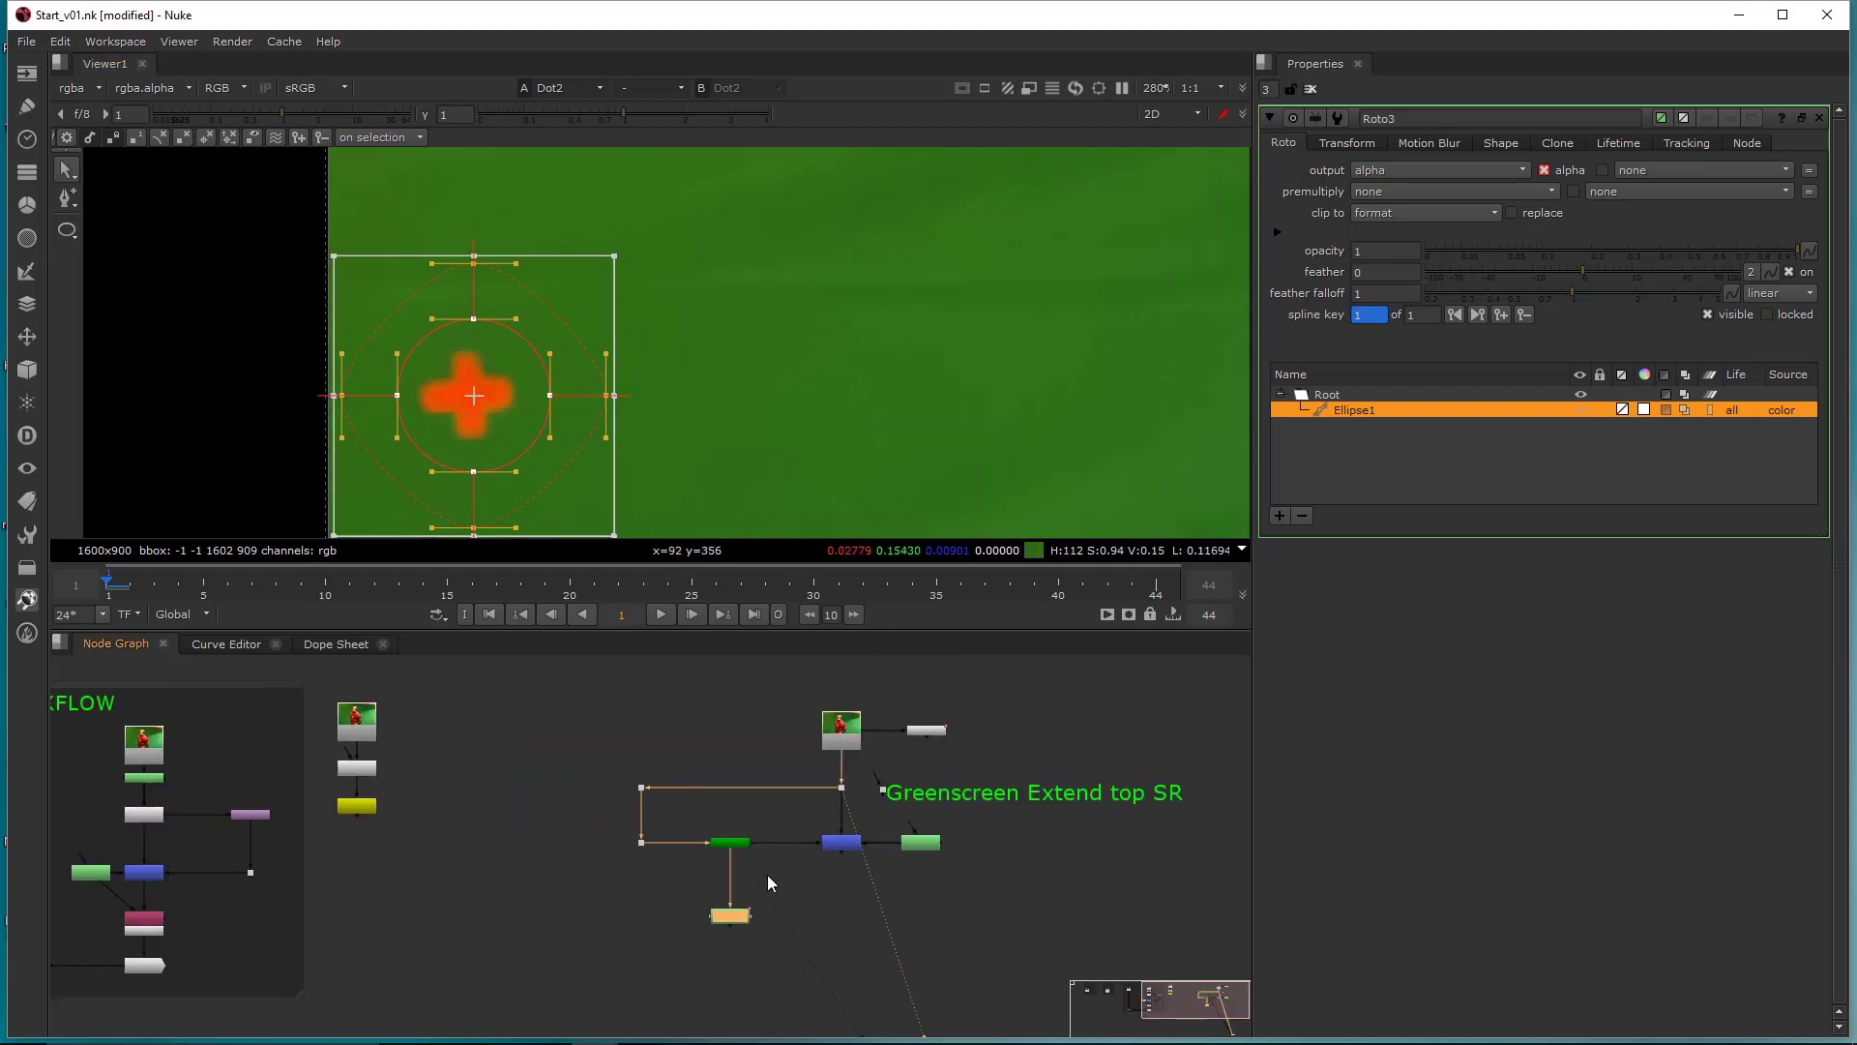
left_click(776, 898)
key("ctrl+s")
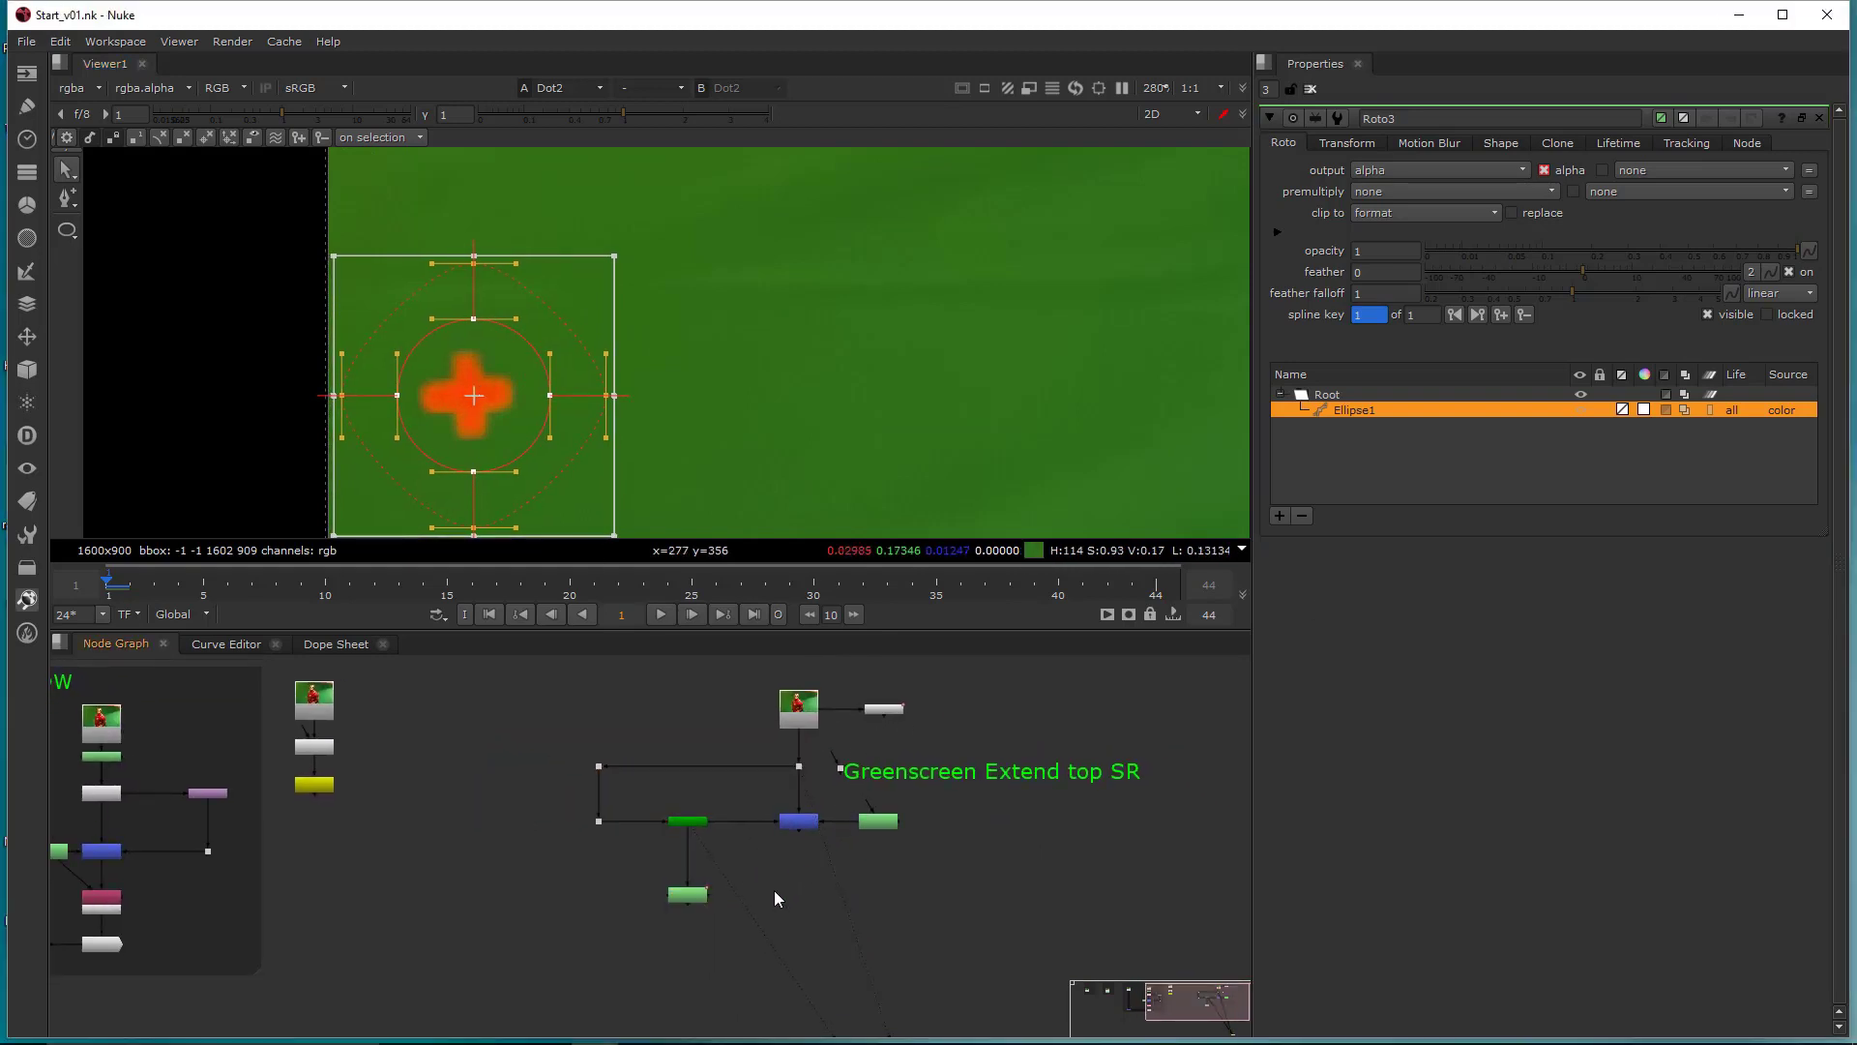
- Move the Tracker node beside the ellipse's Roto and insert a Shuffle node between the IBKColour node and that Roto only
left_click_drag(946, 668, 866, 743)
scroll(630, 893, "up", 3)
left_click(732, 766)
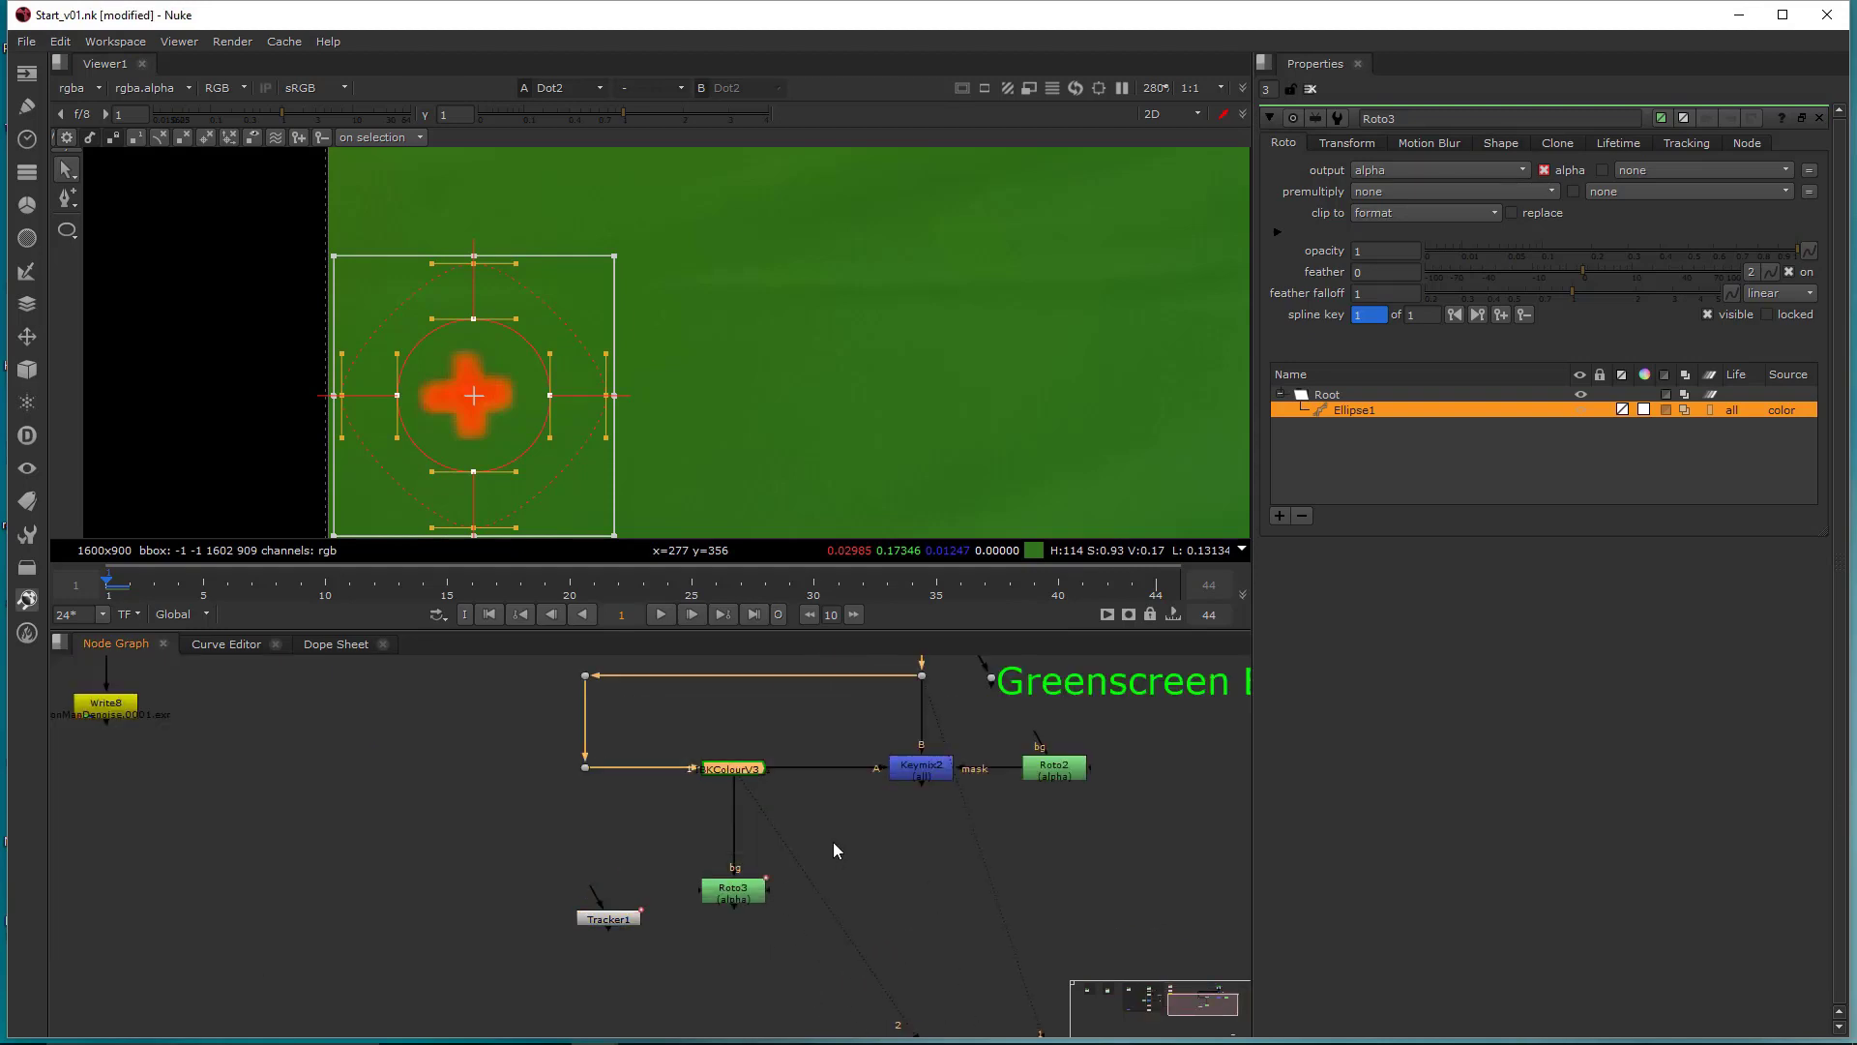
key("Tab")
type("shuf")
key("Return")
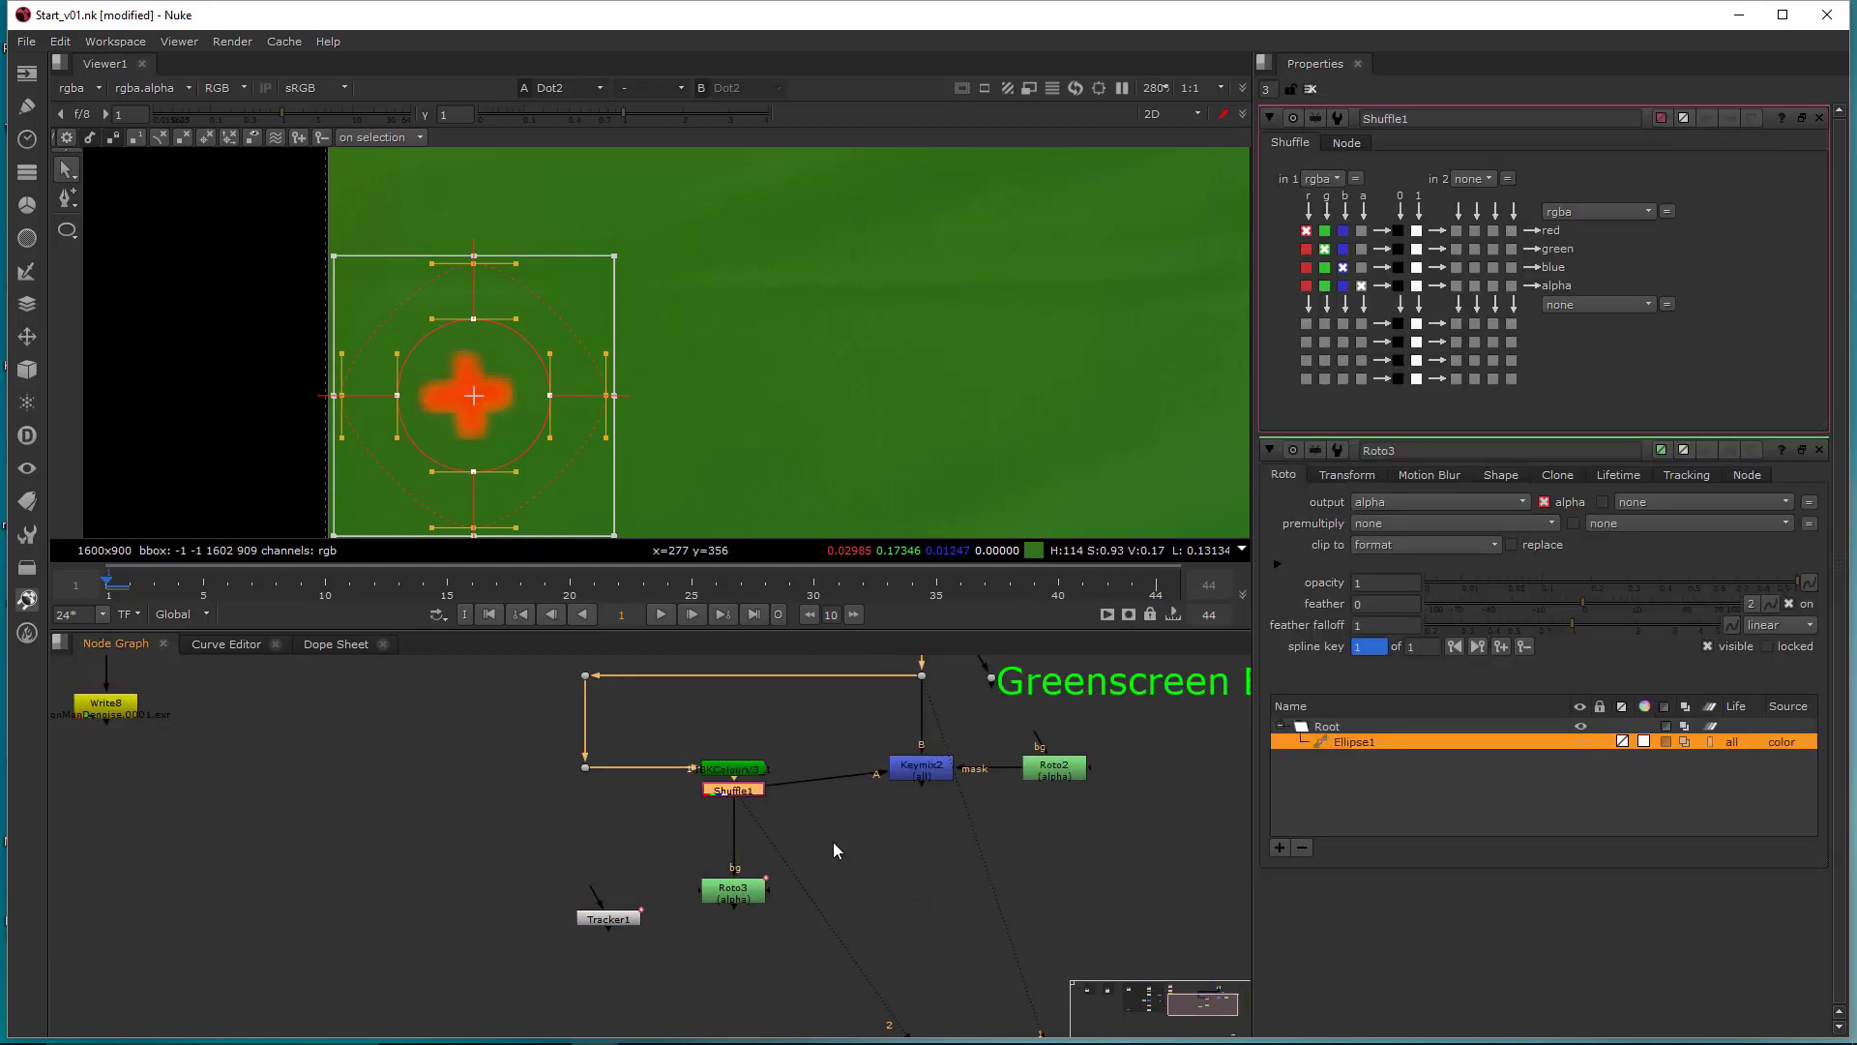
left_click_drag(732, 794, 730, 835)
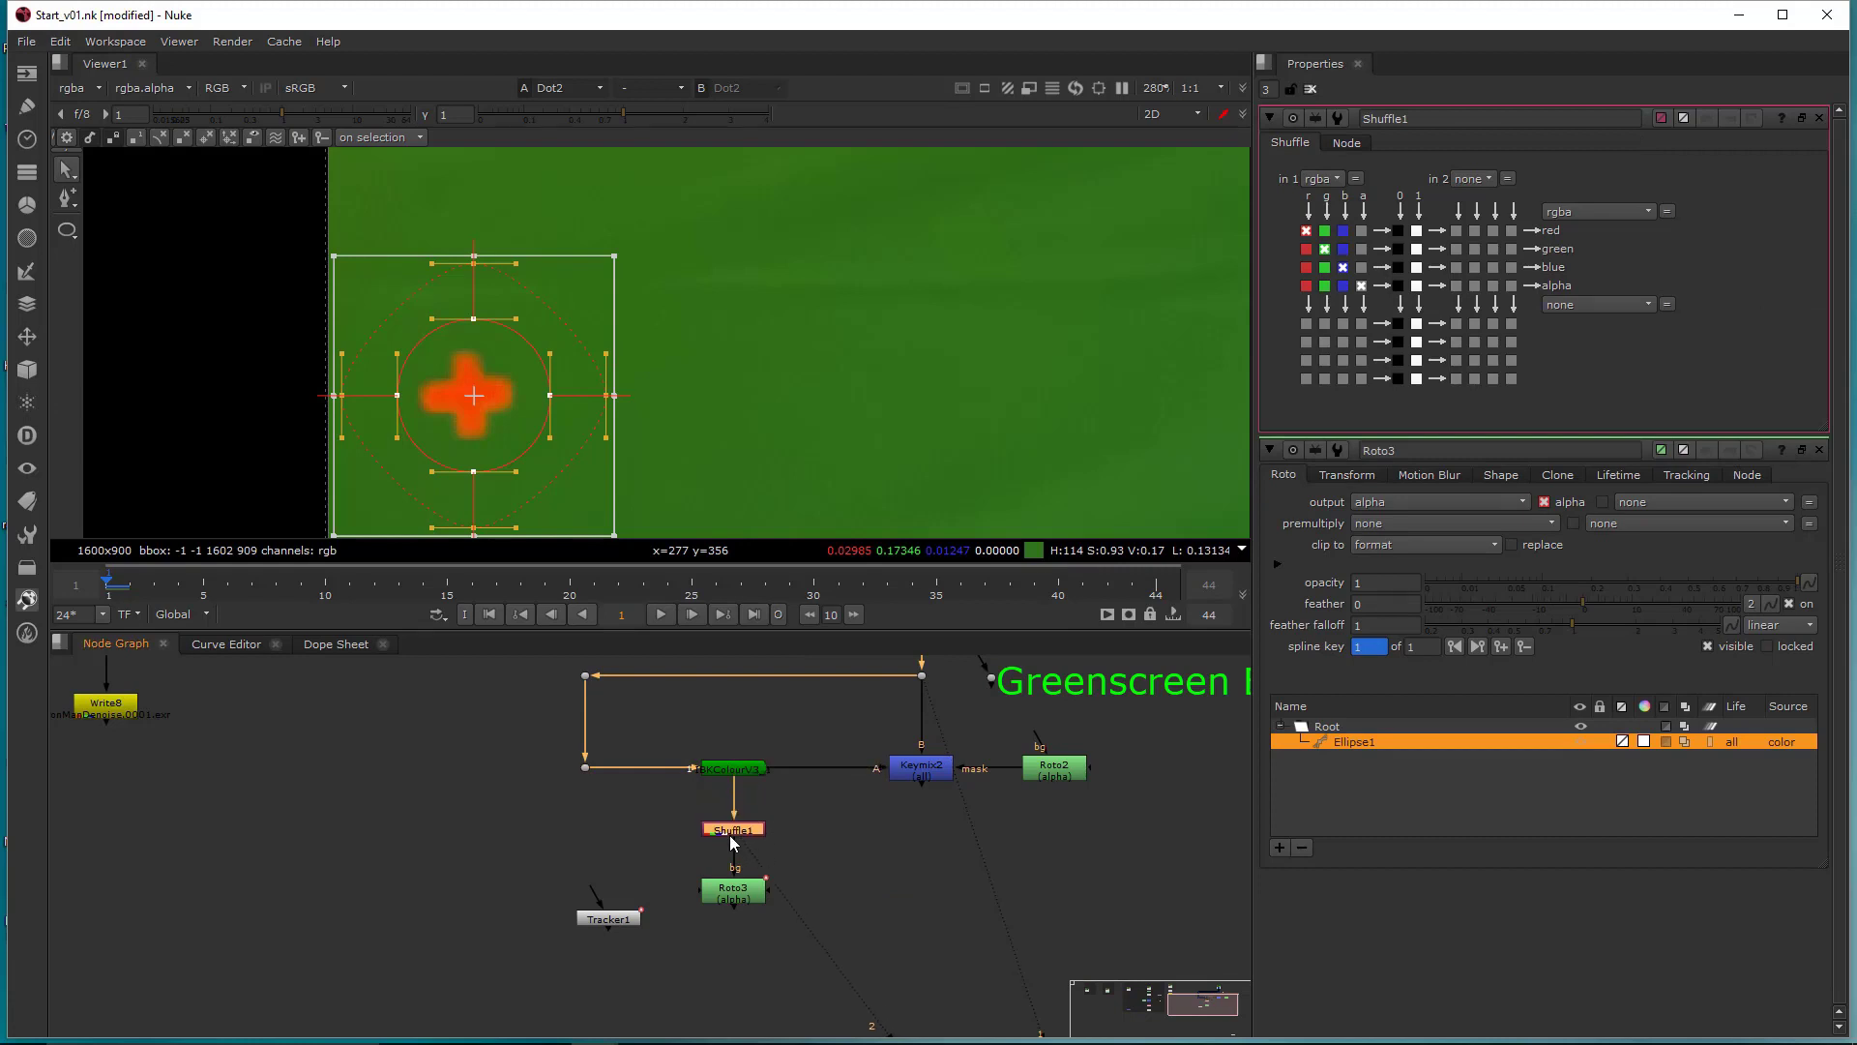
- Set the Shuffle's alpha output to 0 and check the Roto's alpha channel in the viewer
left_click(1397, 286)
middle_click_drag(850, 923, 870, 876)
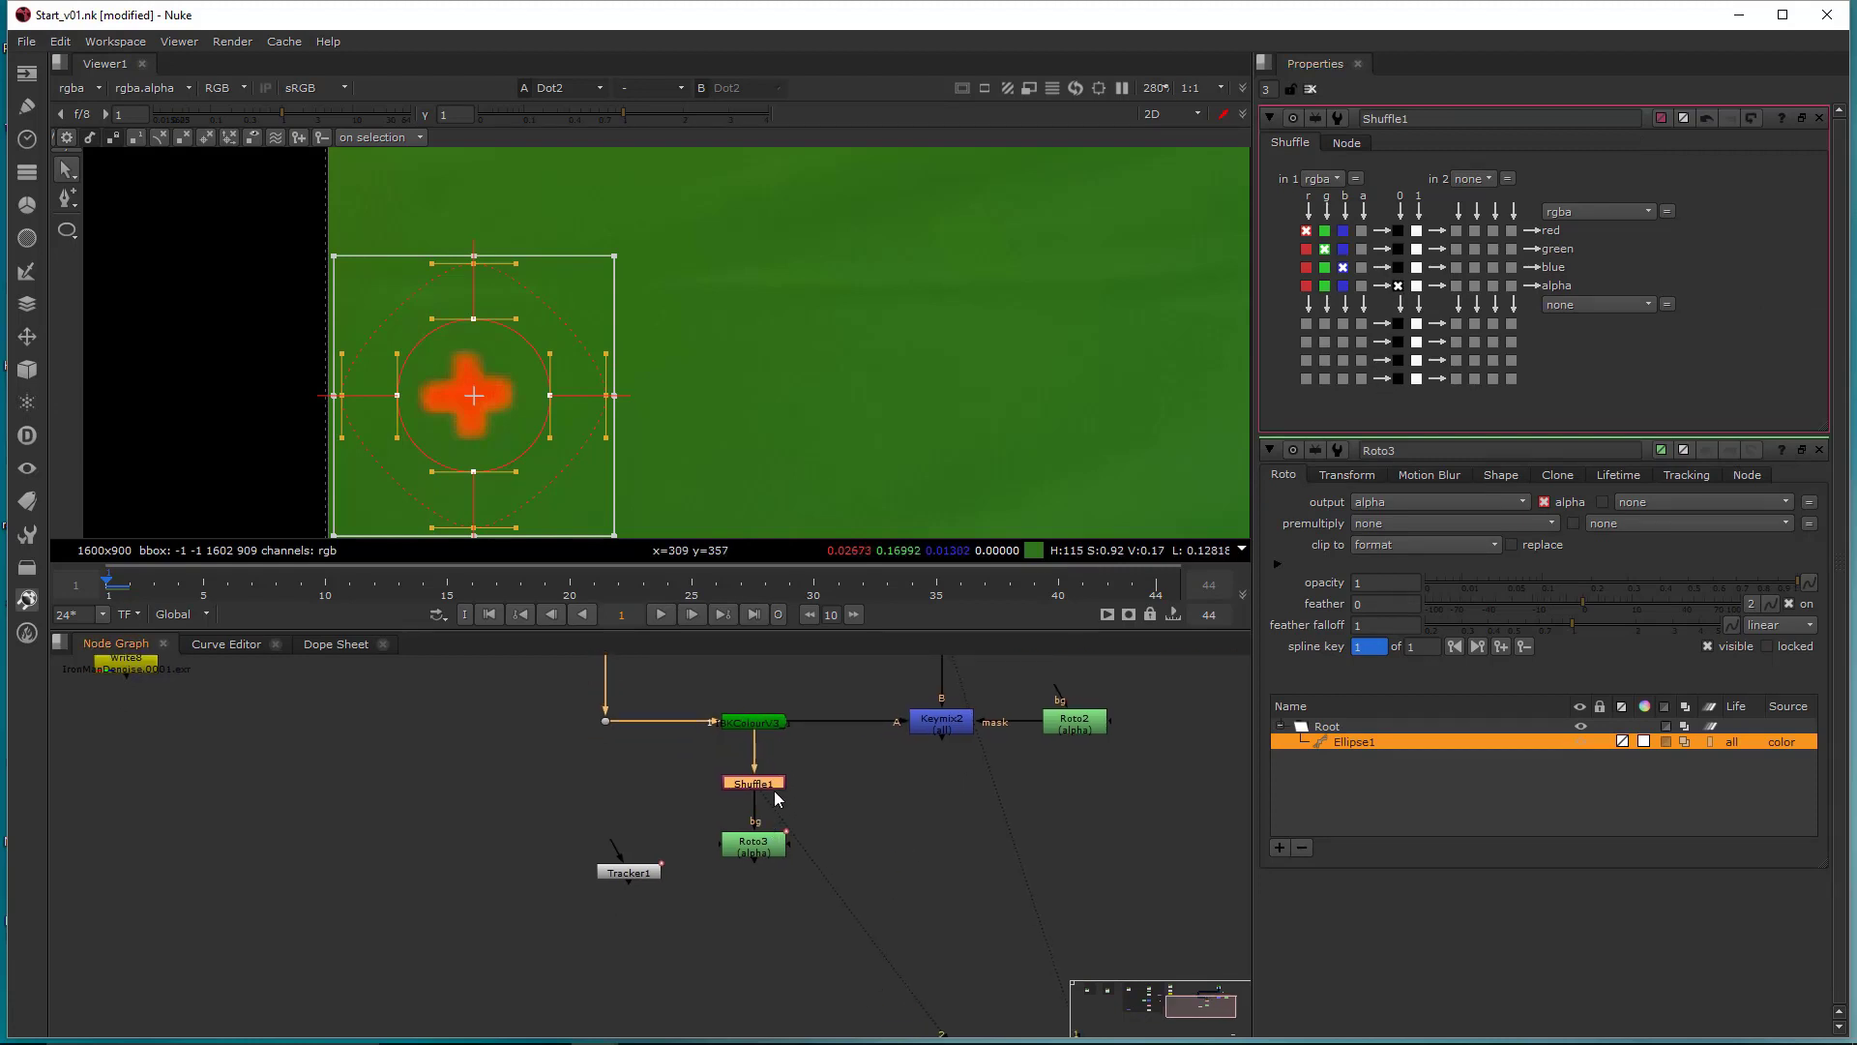
left_click(762, 841)
key("1")
key("a")
key("a")
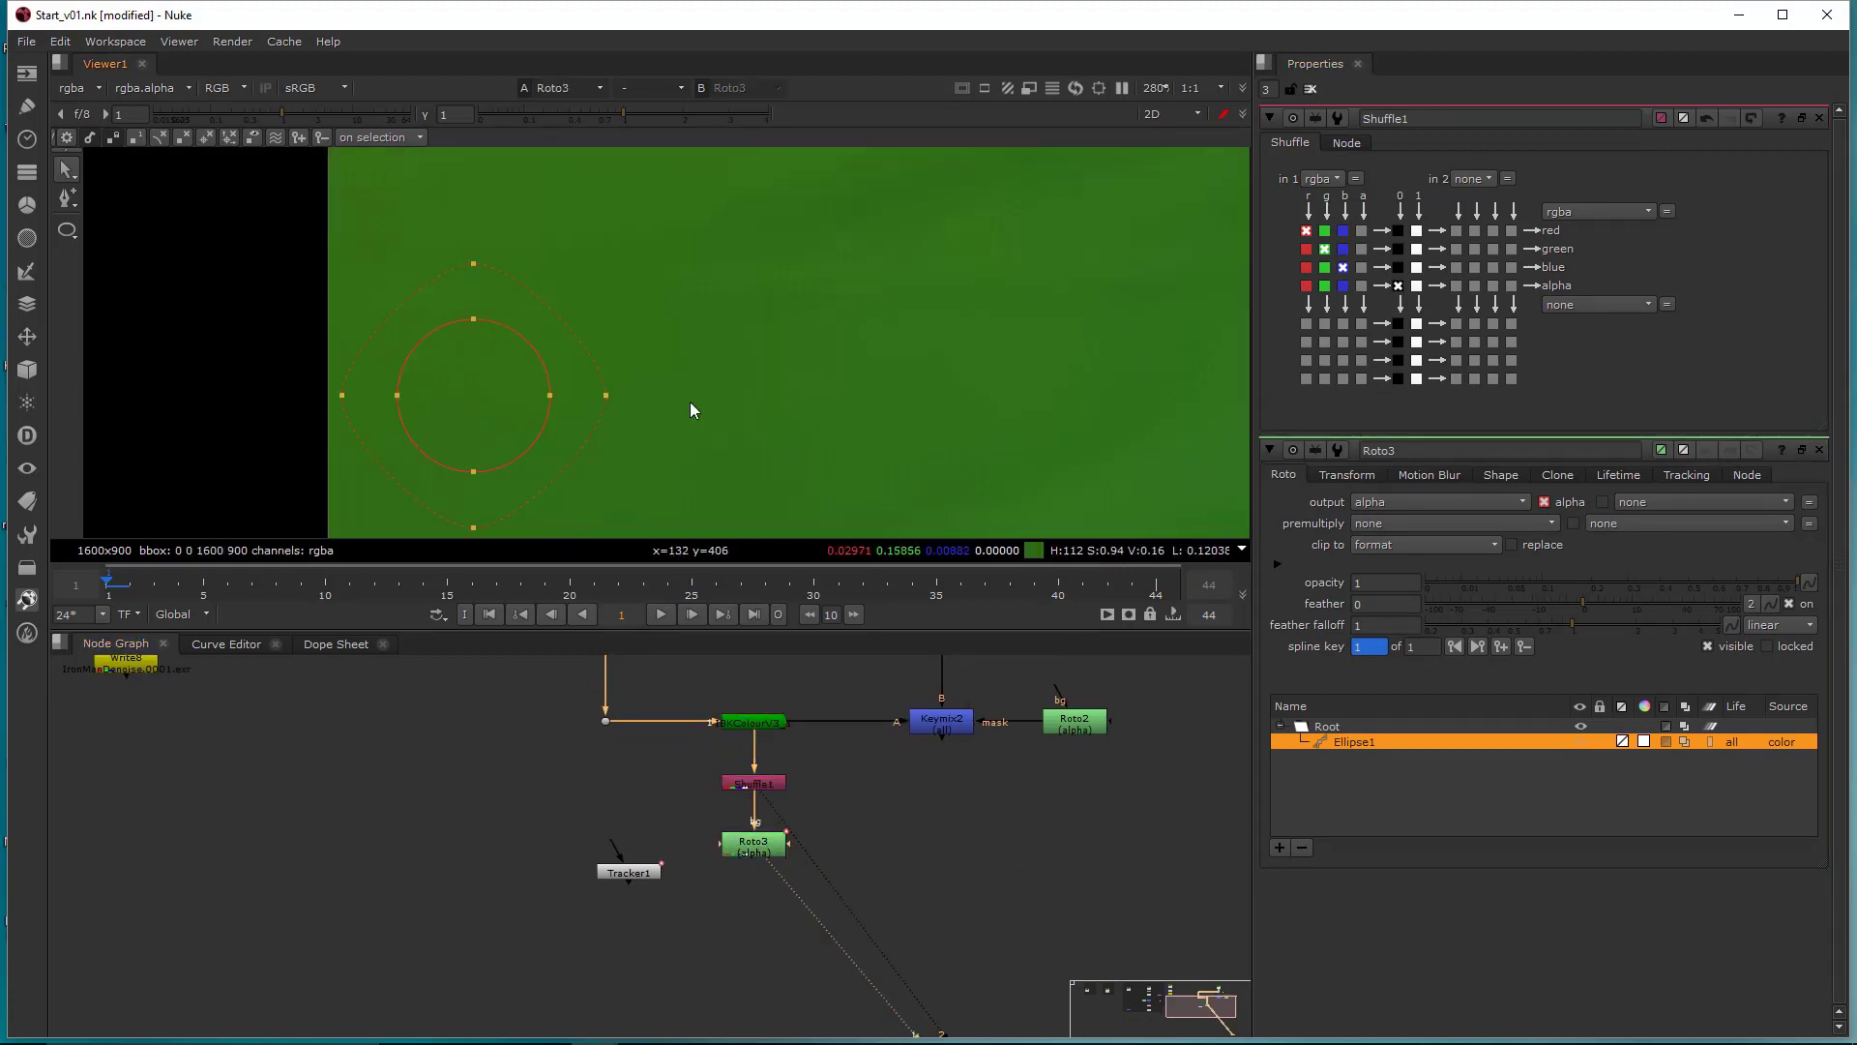
- Set the ellipse Roto's premultiply to rgb and show its output in the viewer
double_click(753, 846)
left_click(1381, 184)
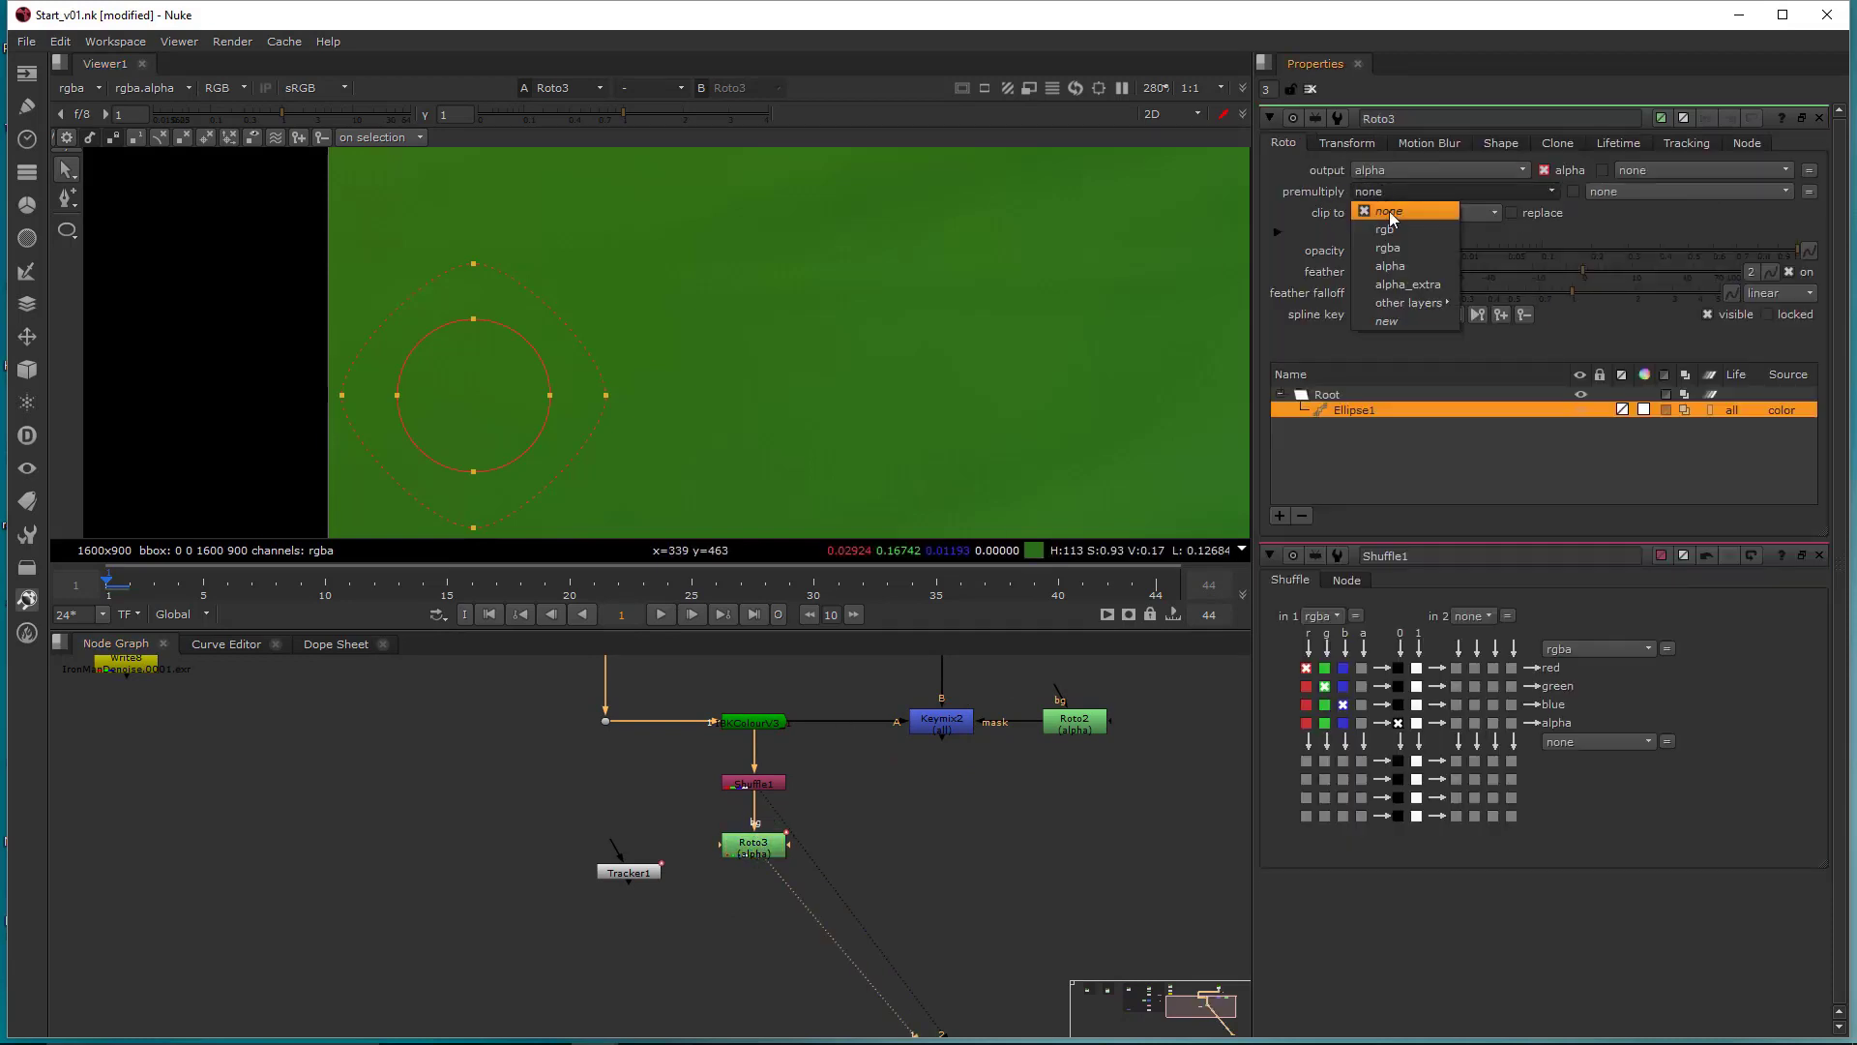
left_click(1390, 213)
middle_click_drag(858, 815, 897, 832)
left_click_drag(845, 773, 747, 836)
key("1")
left_click(791, 868)
key("1")
mouse_move(707, 897)
middle_mouse_down()
mouse_move(705, 880)
mouse_move(692, 912)
middle_mouse_up()
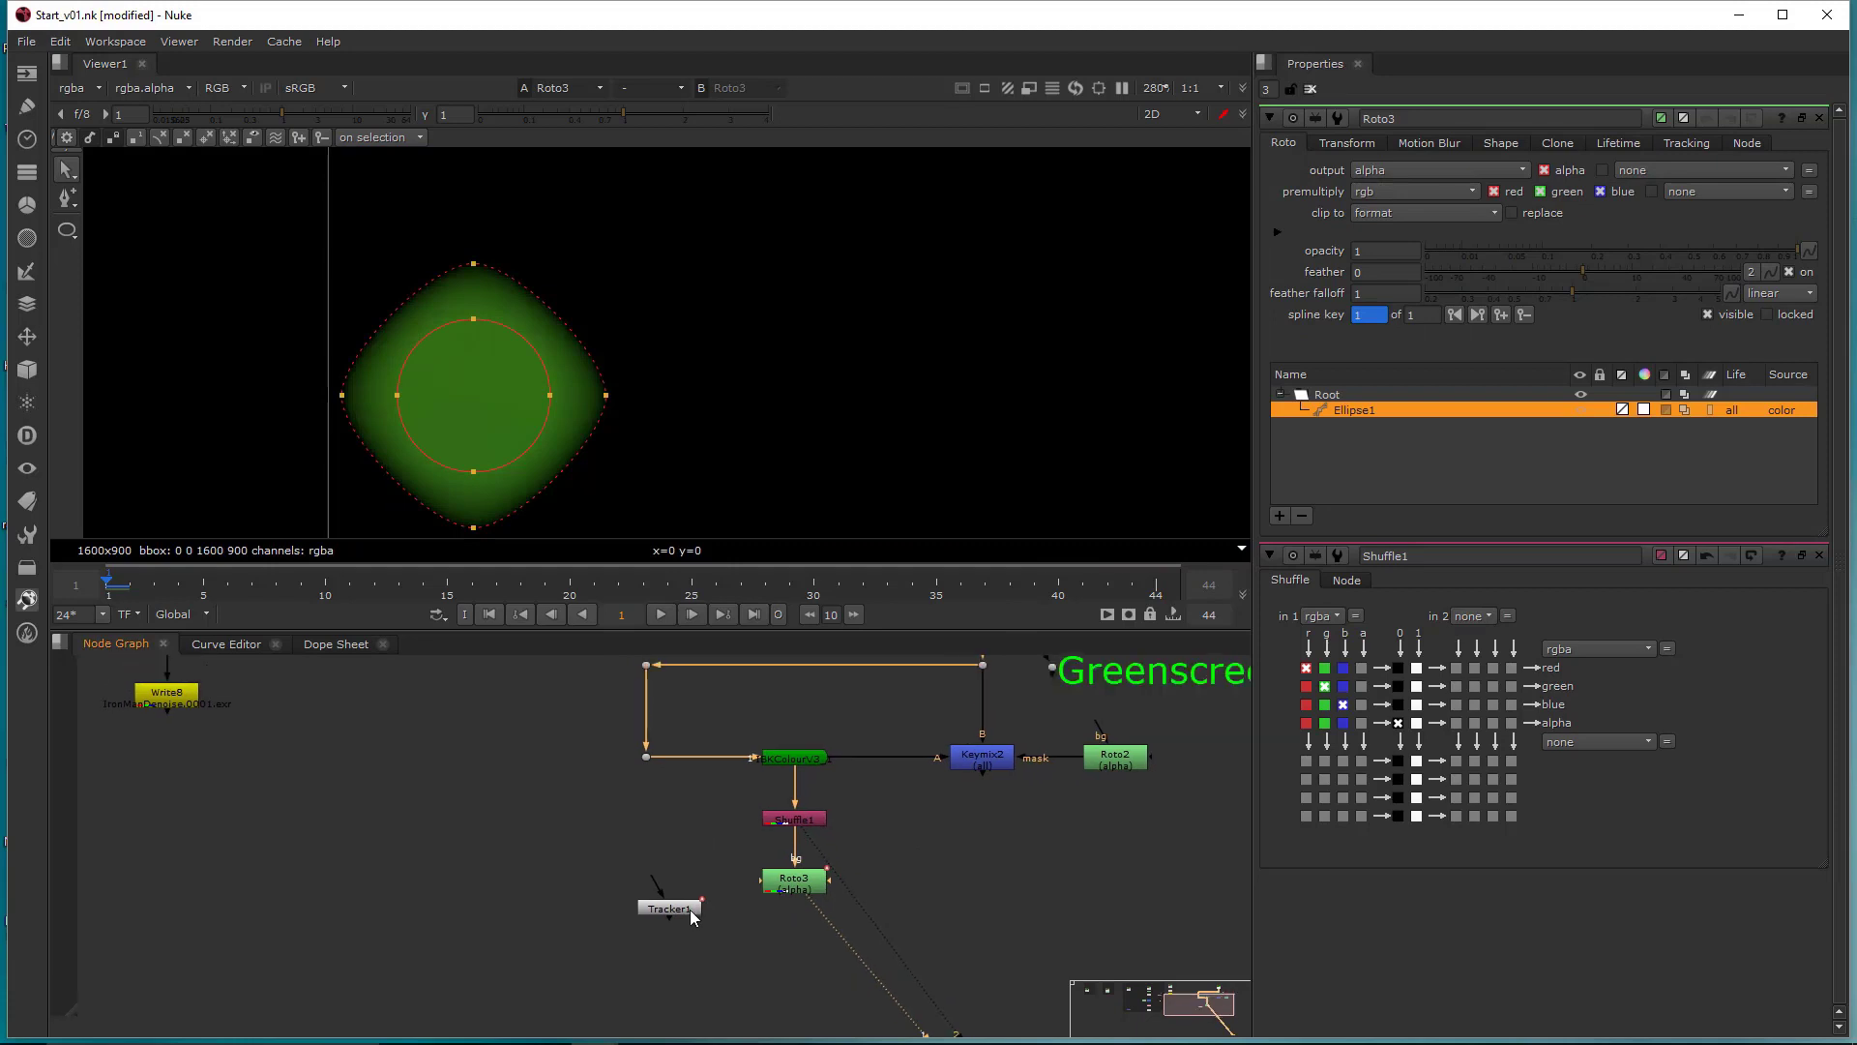
- Shift the Tracker node slightly and open the transform settings of the ellipse's Roto
left_click_drag(688, 908, 684, 890)
left_click(817, 891)
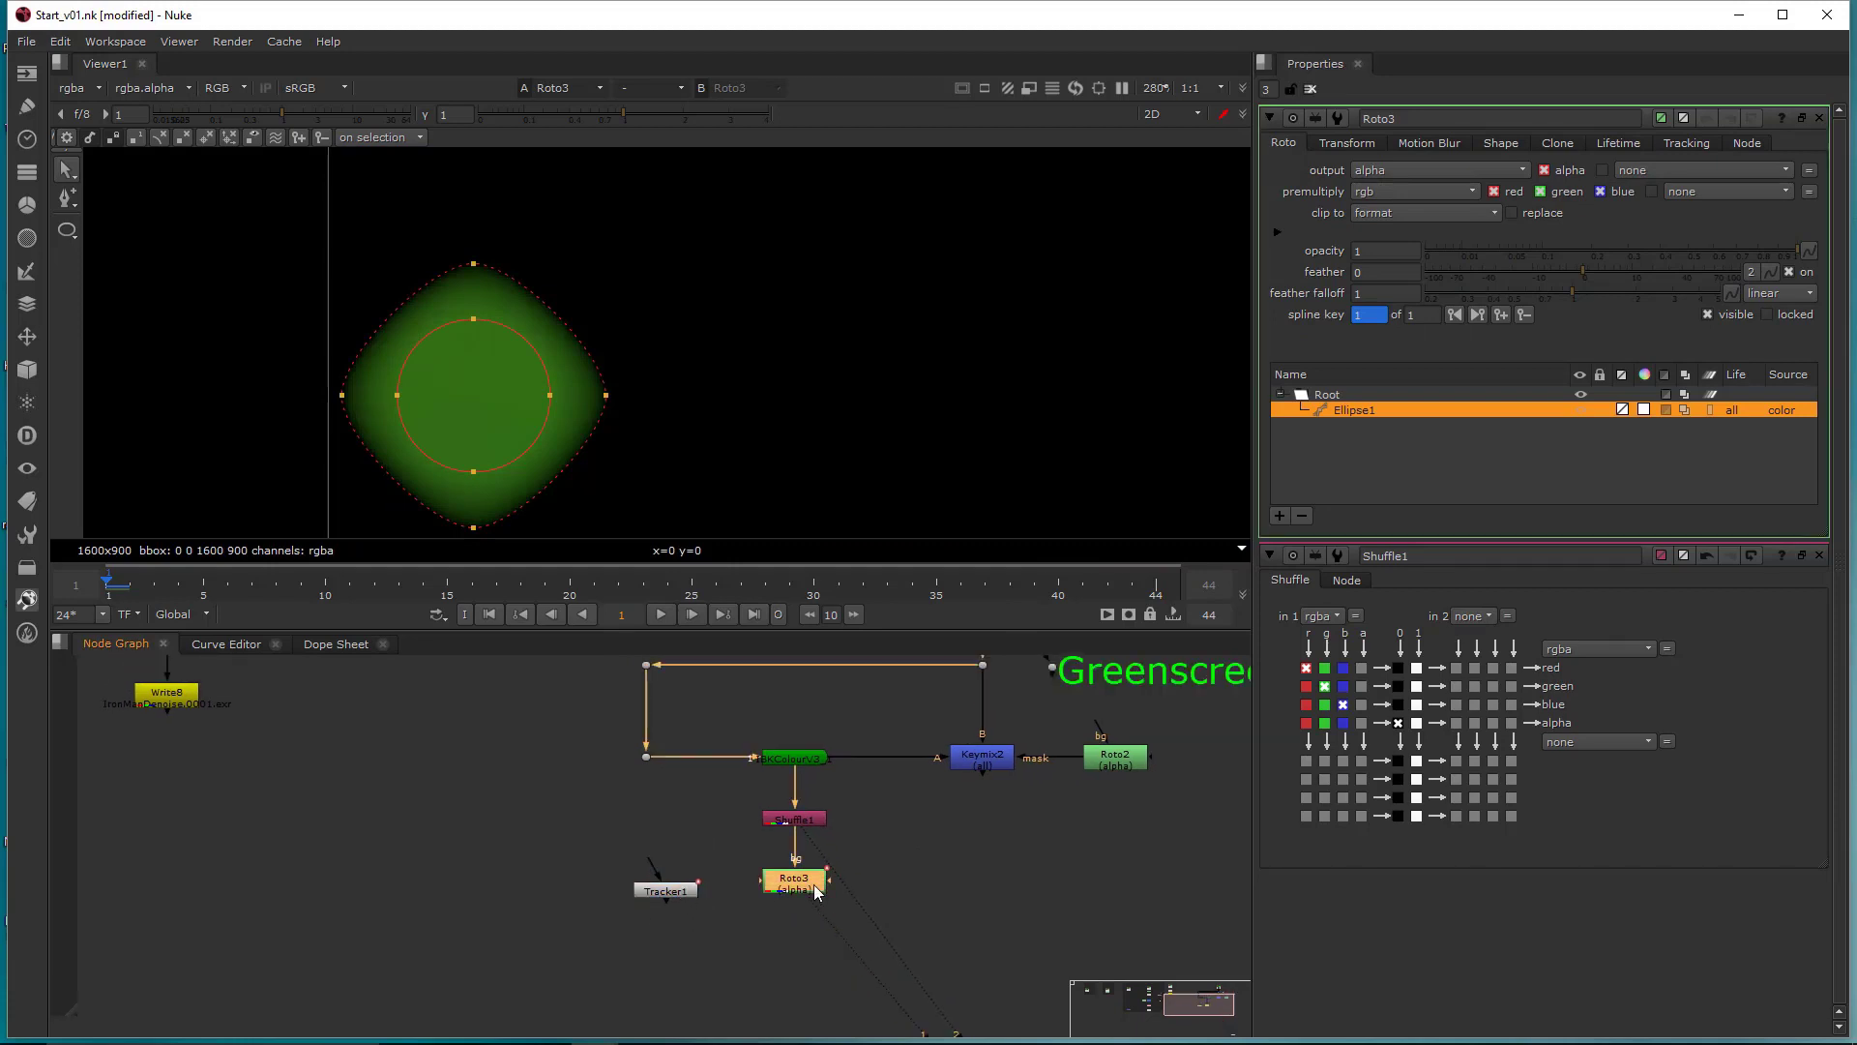
left_click(1347, 142)
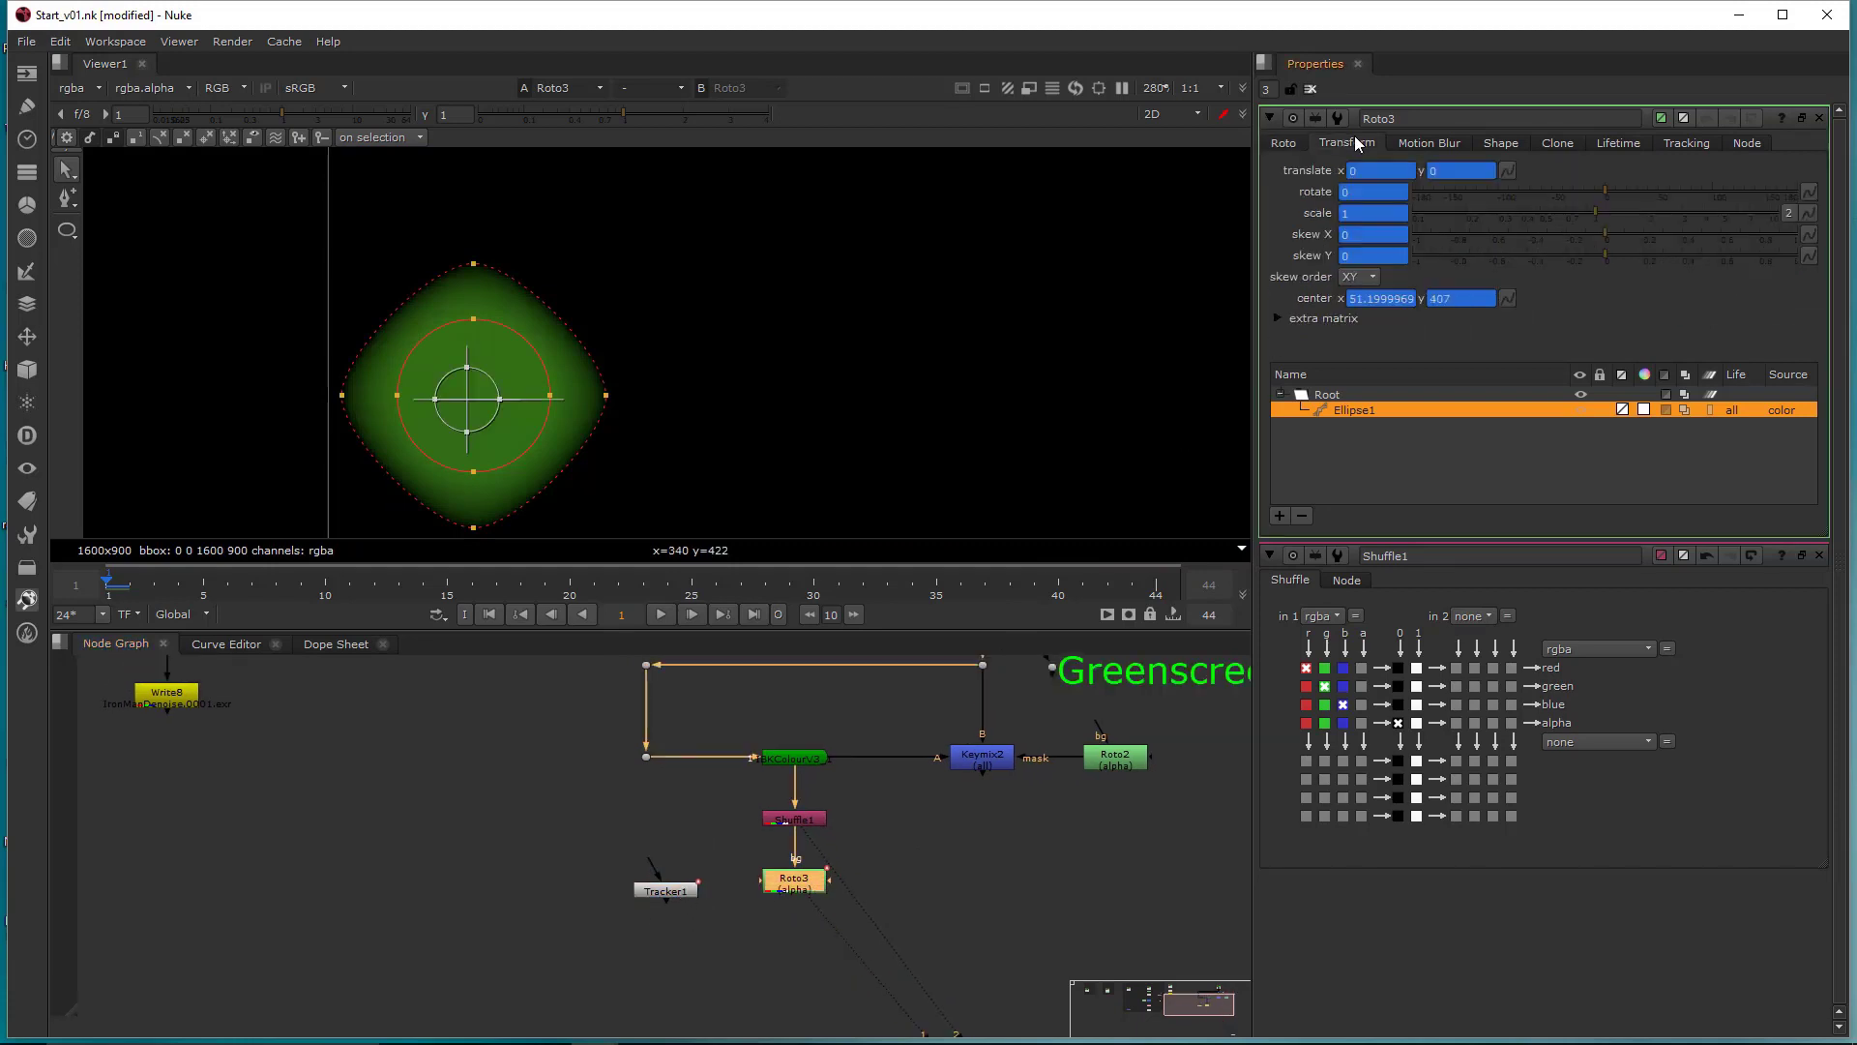
left_click(1329, 395)
left_click(1366, 410)
left_click(1350, 468)
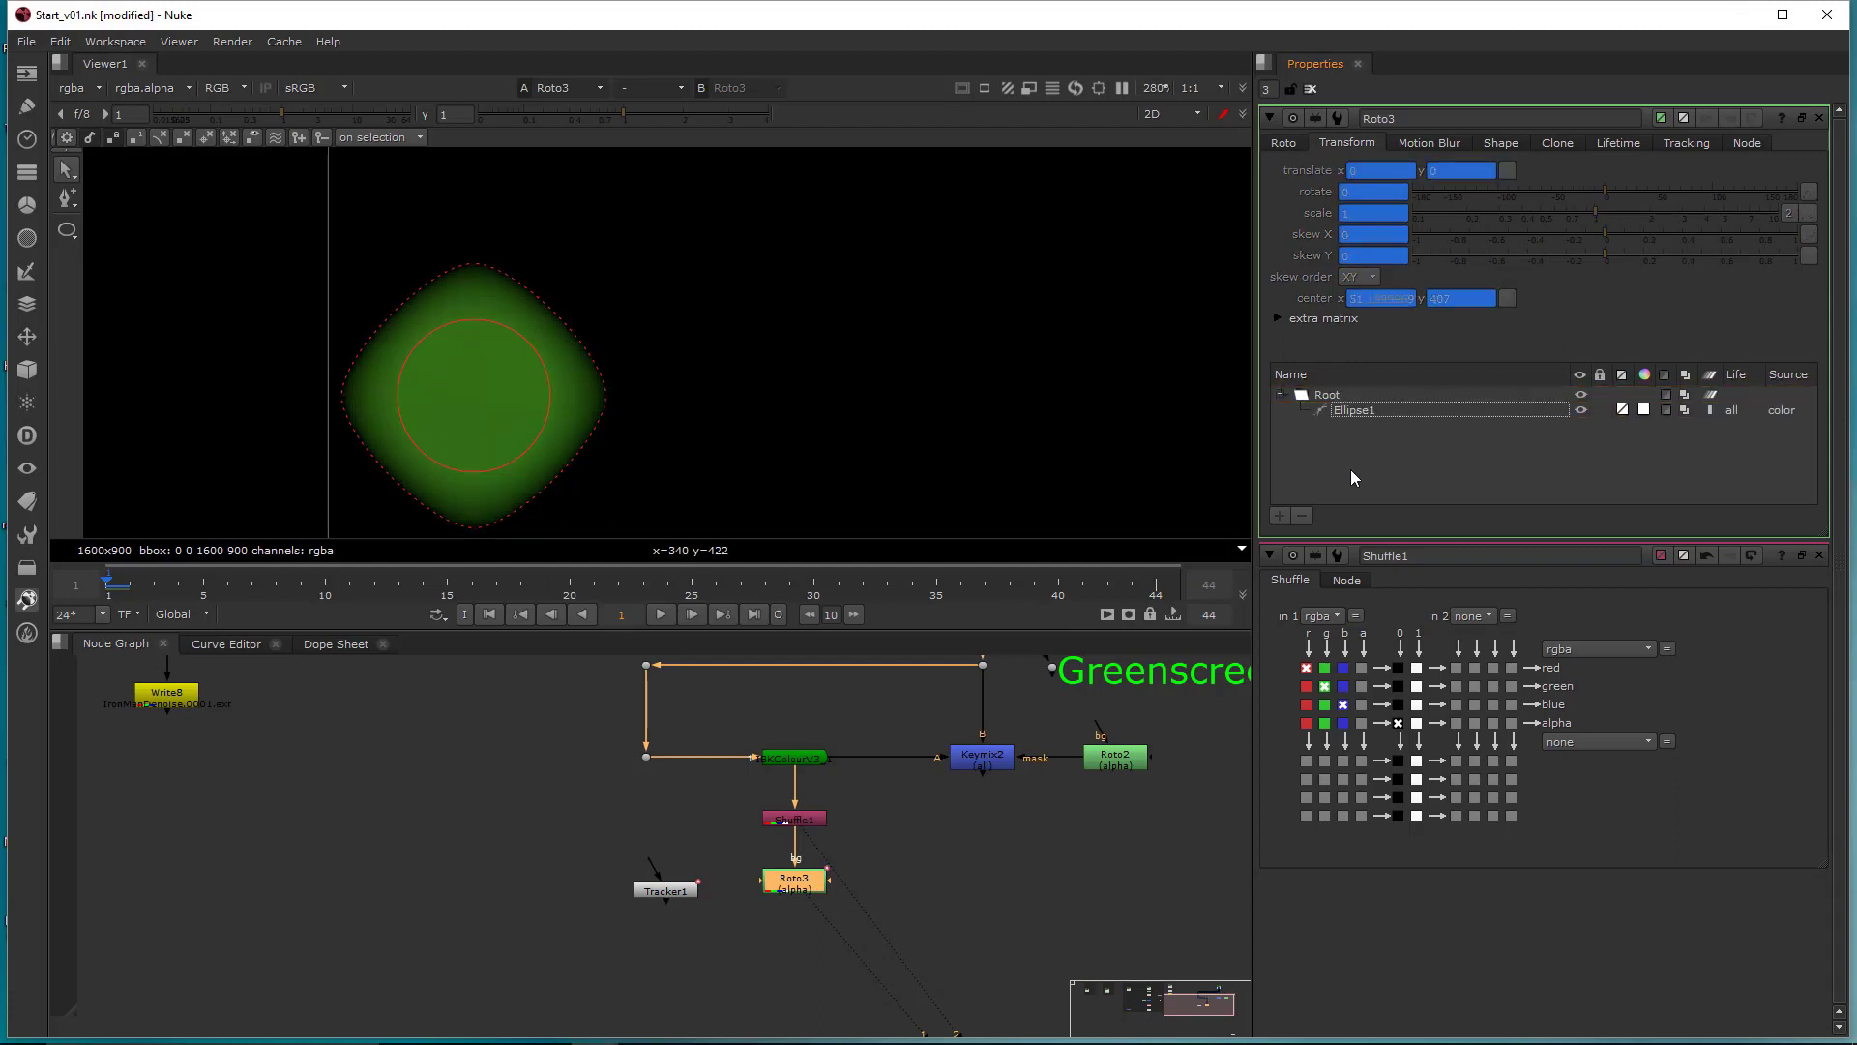
- Link the ellipse's translate to the Tracker's translate, using reference frame 1, and align the Tracker node with the Roto
double_click(677, 895)
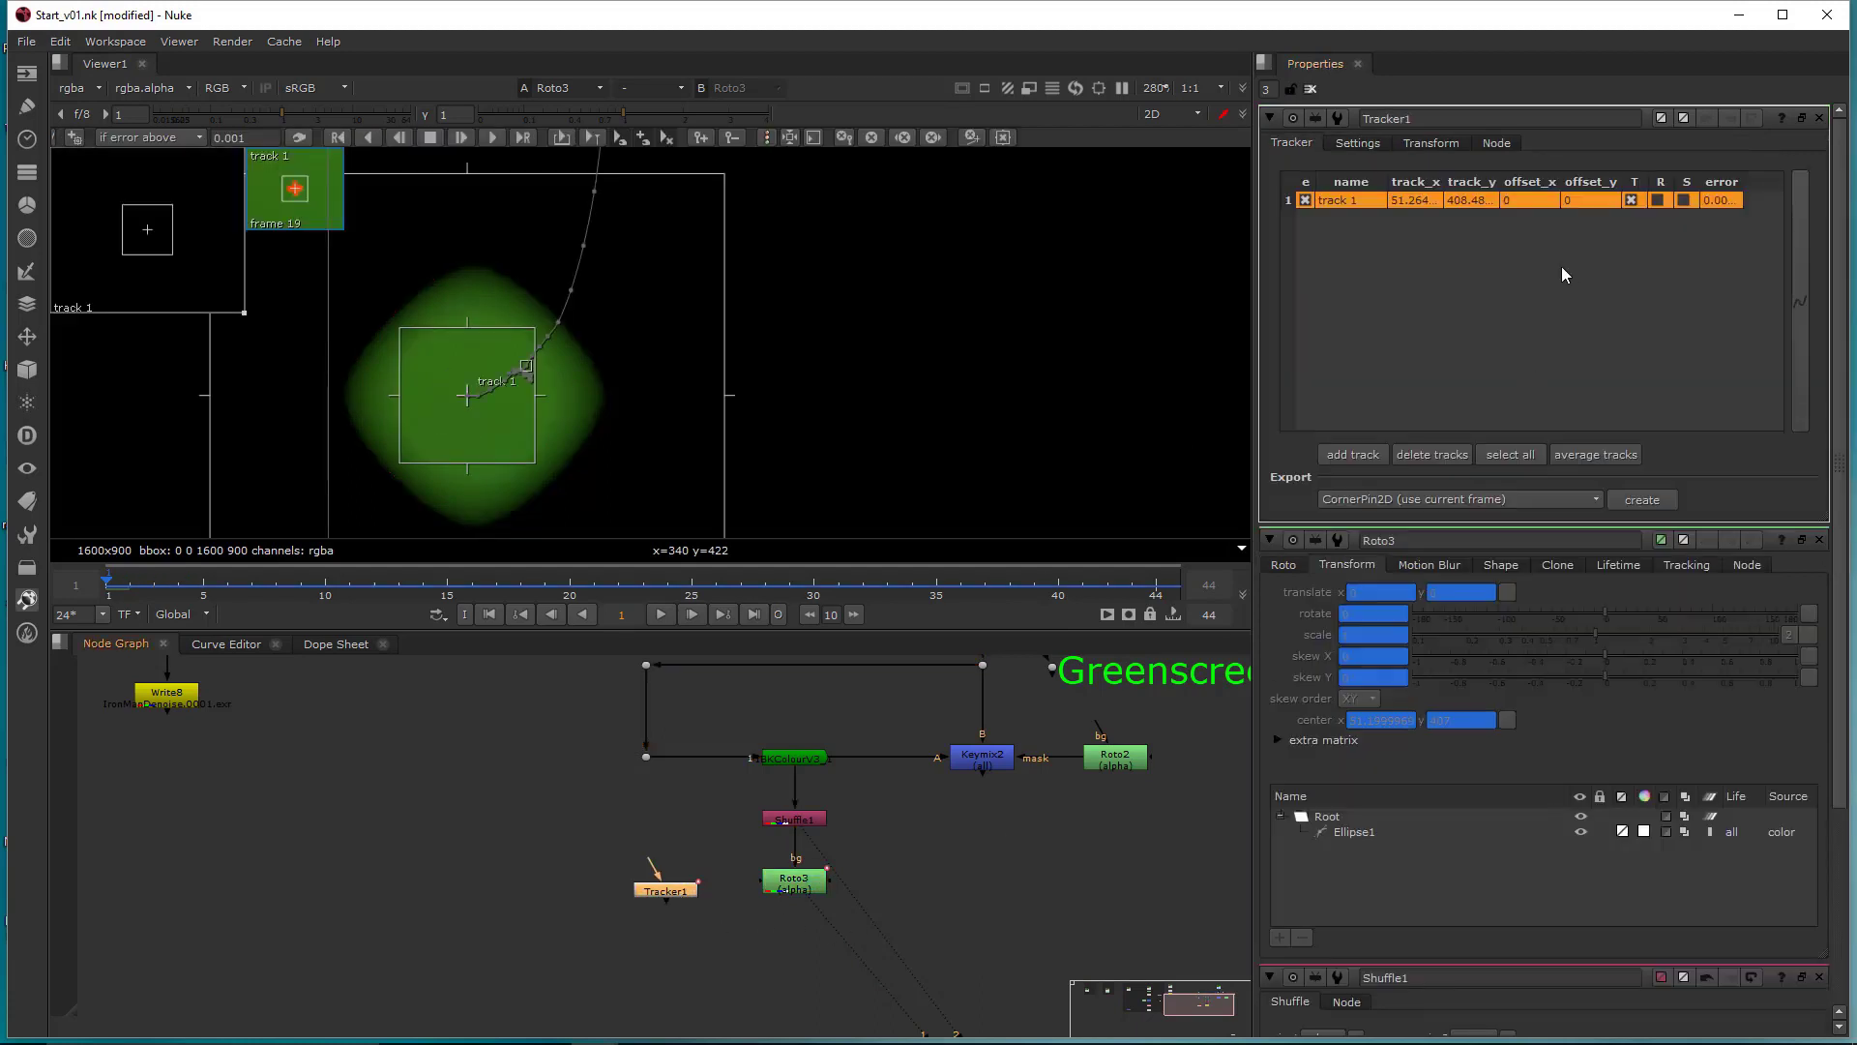
left_click(1428, 145)
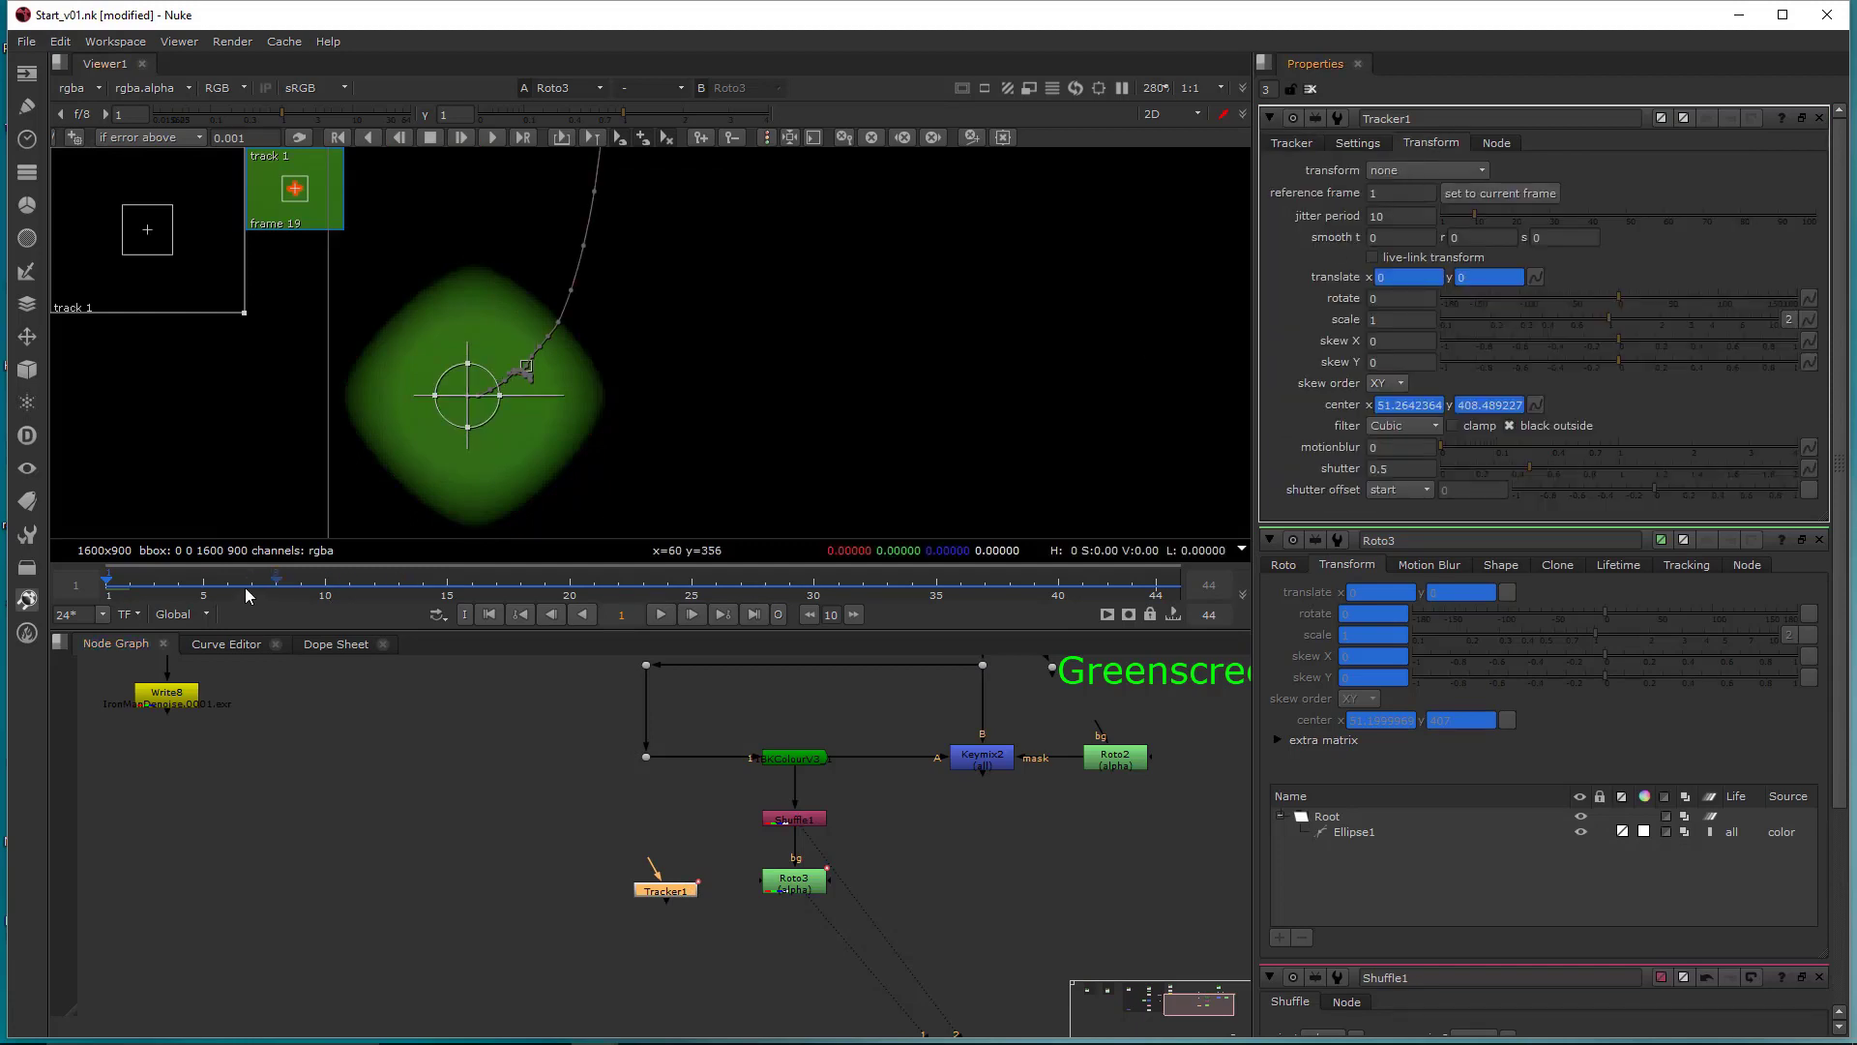
left_click_drag(247, 589, 109, 603)
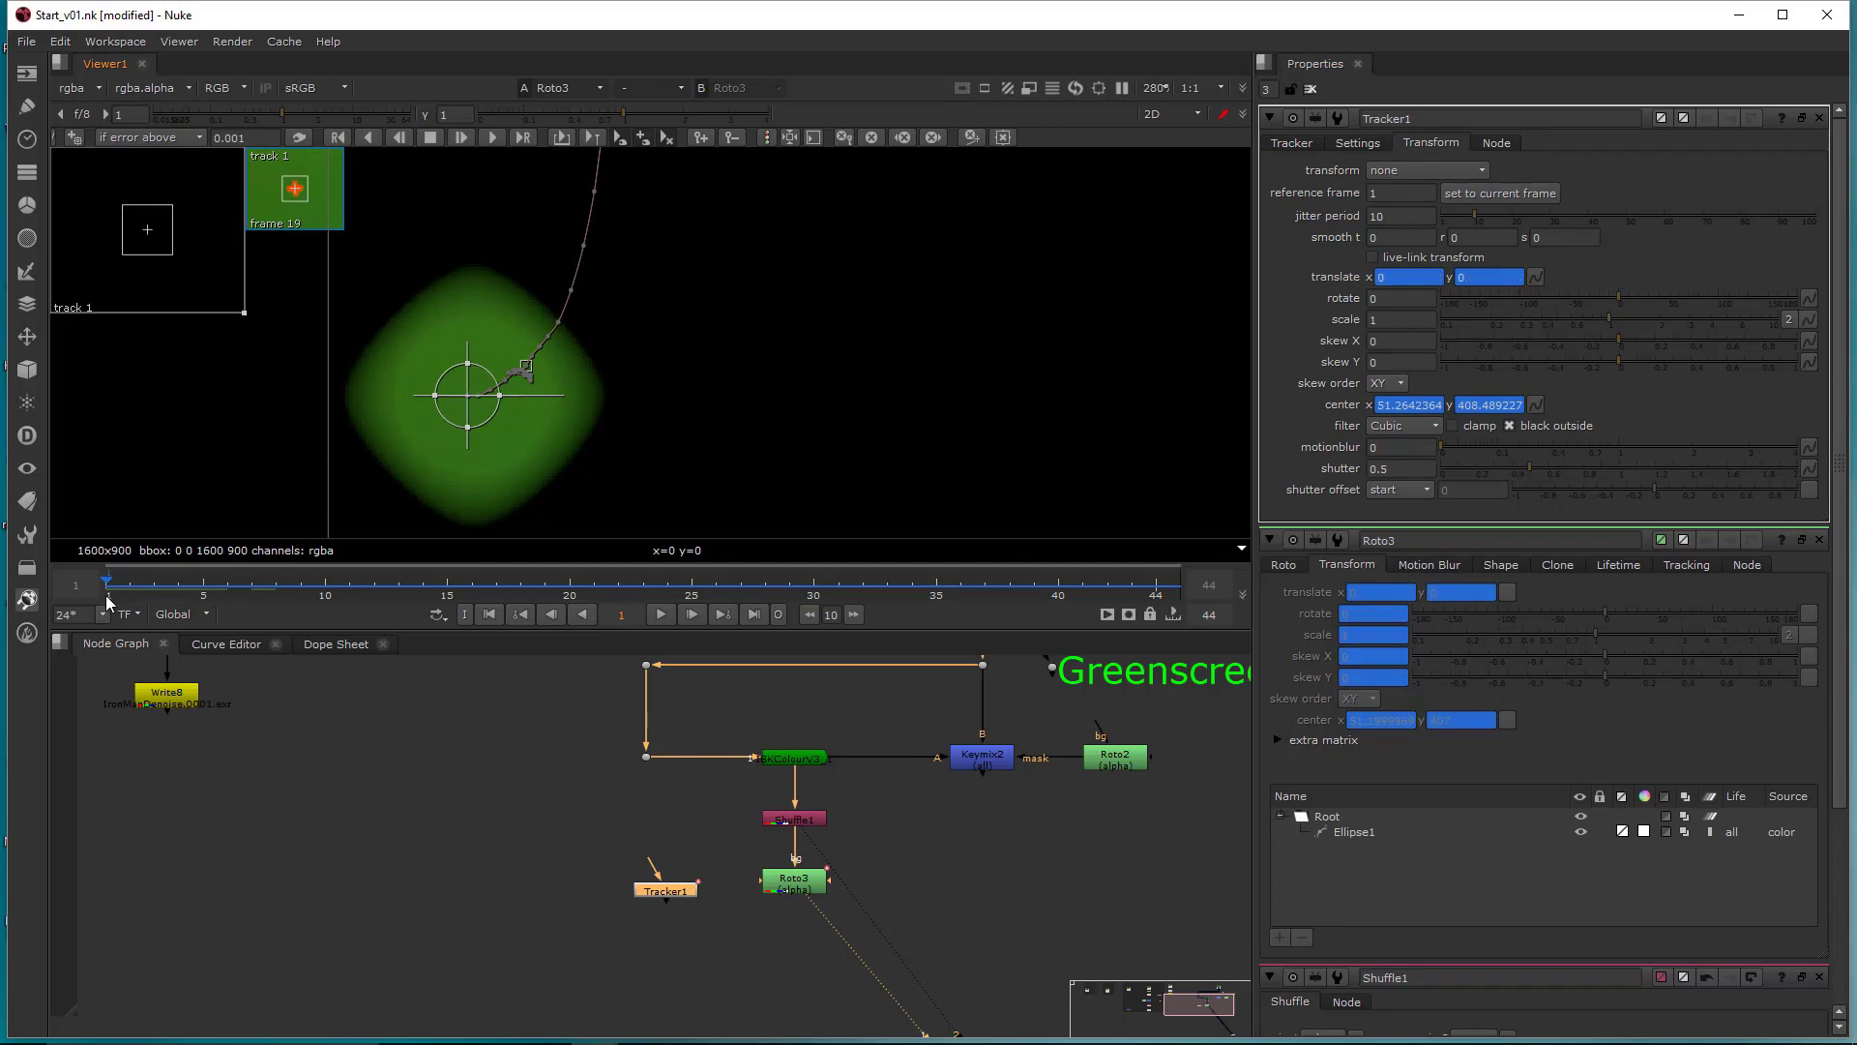
double_click(776, 885)
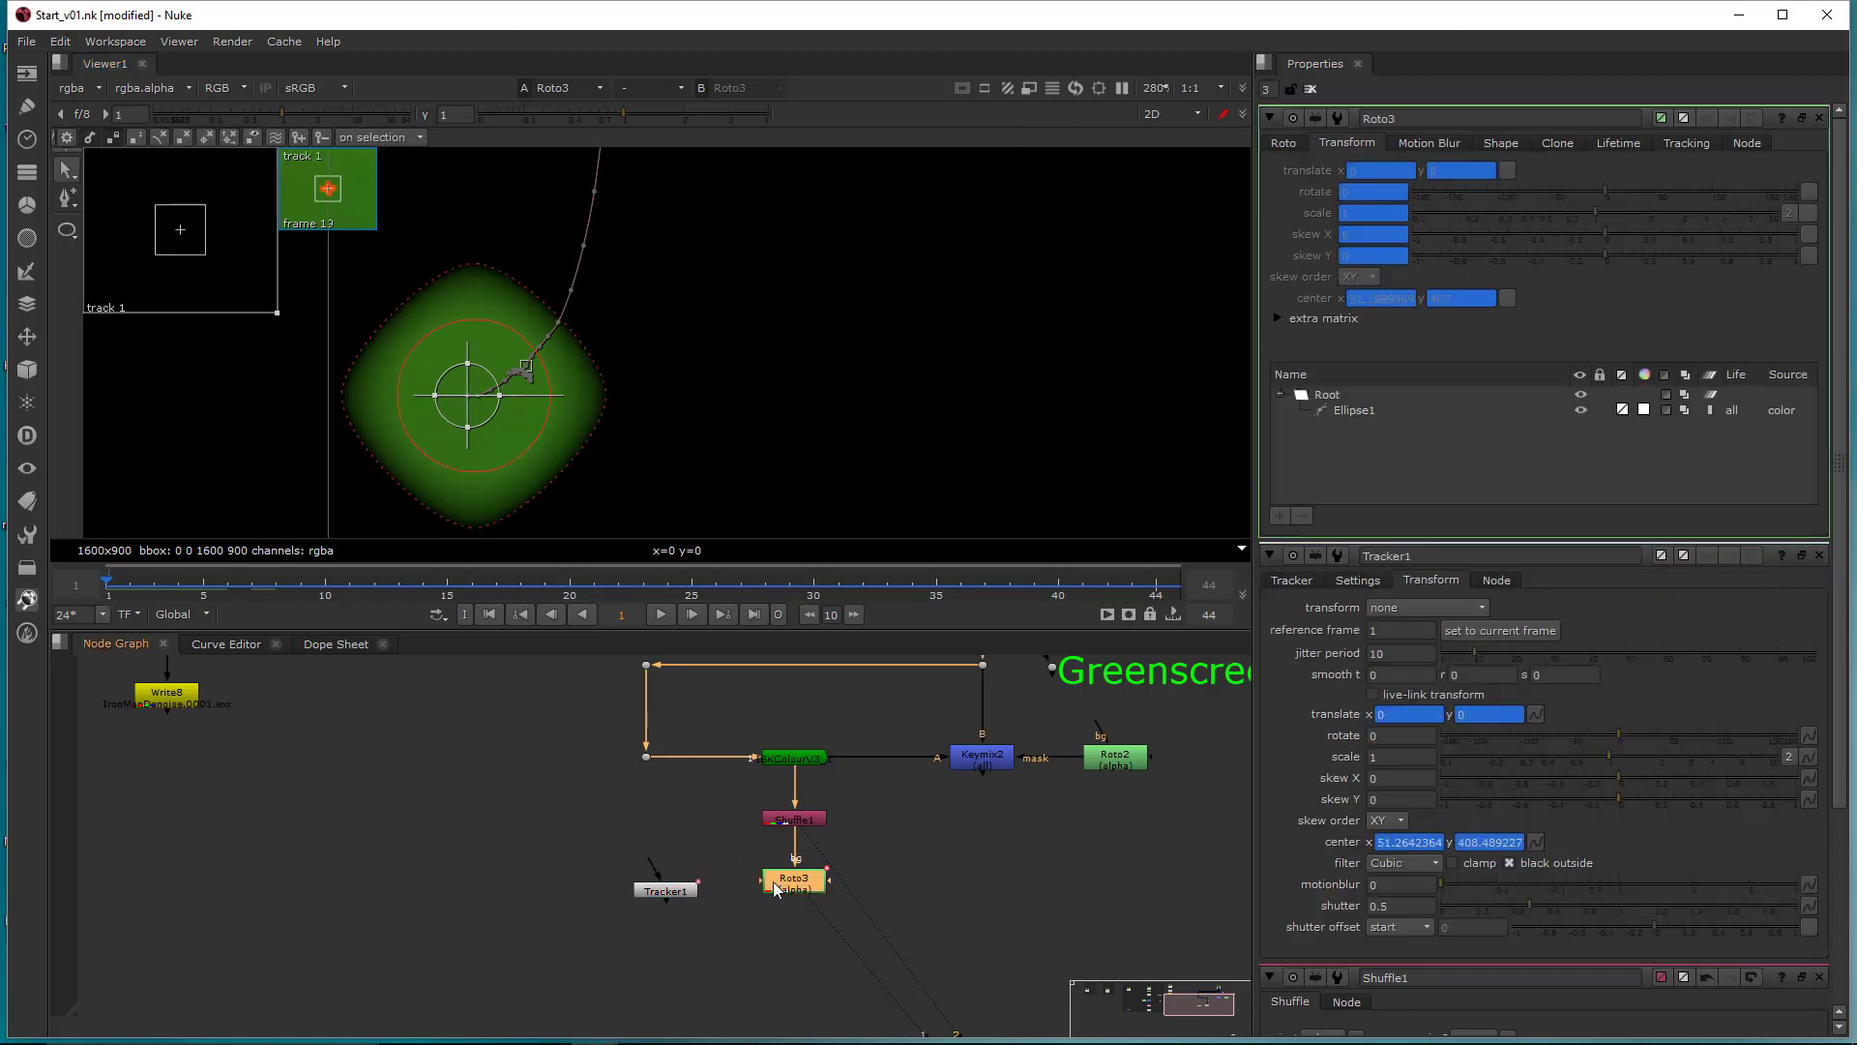
double_click(677, 895)
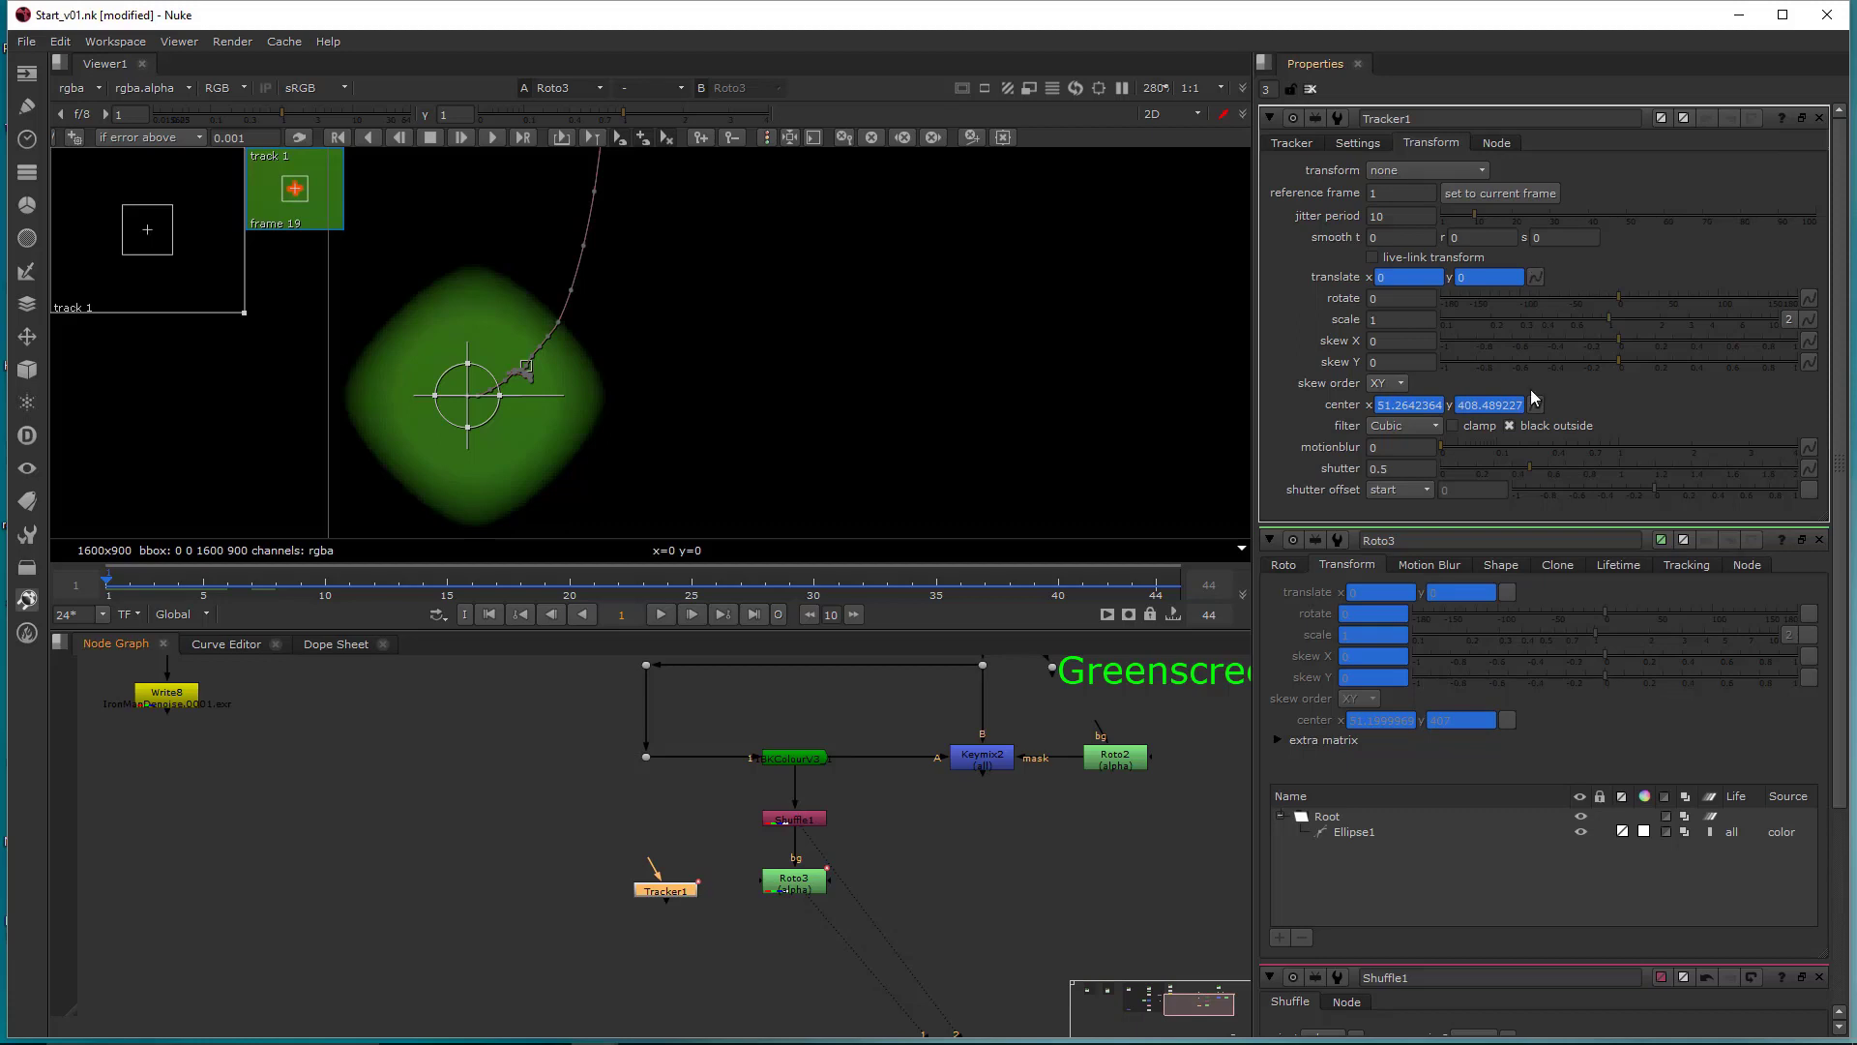
left_click(1351, 832)
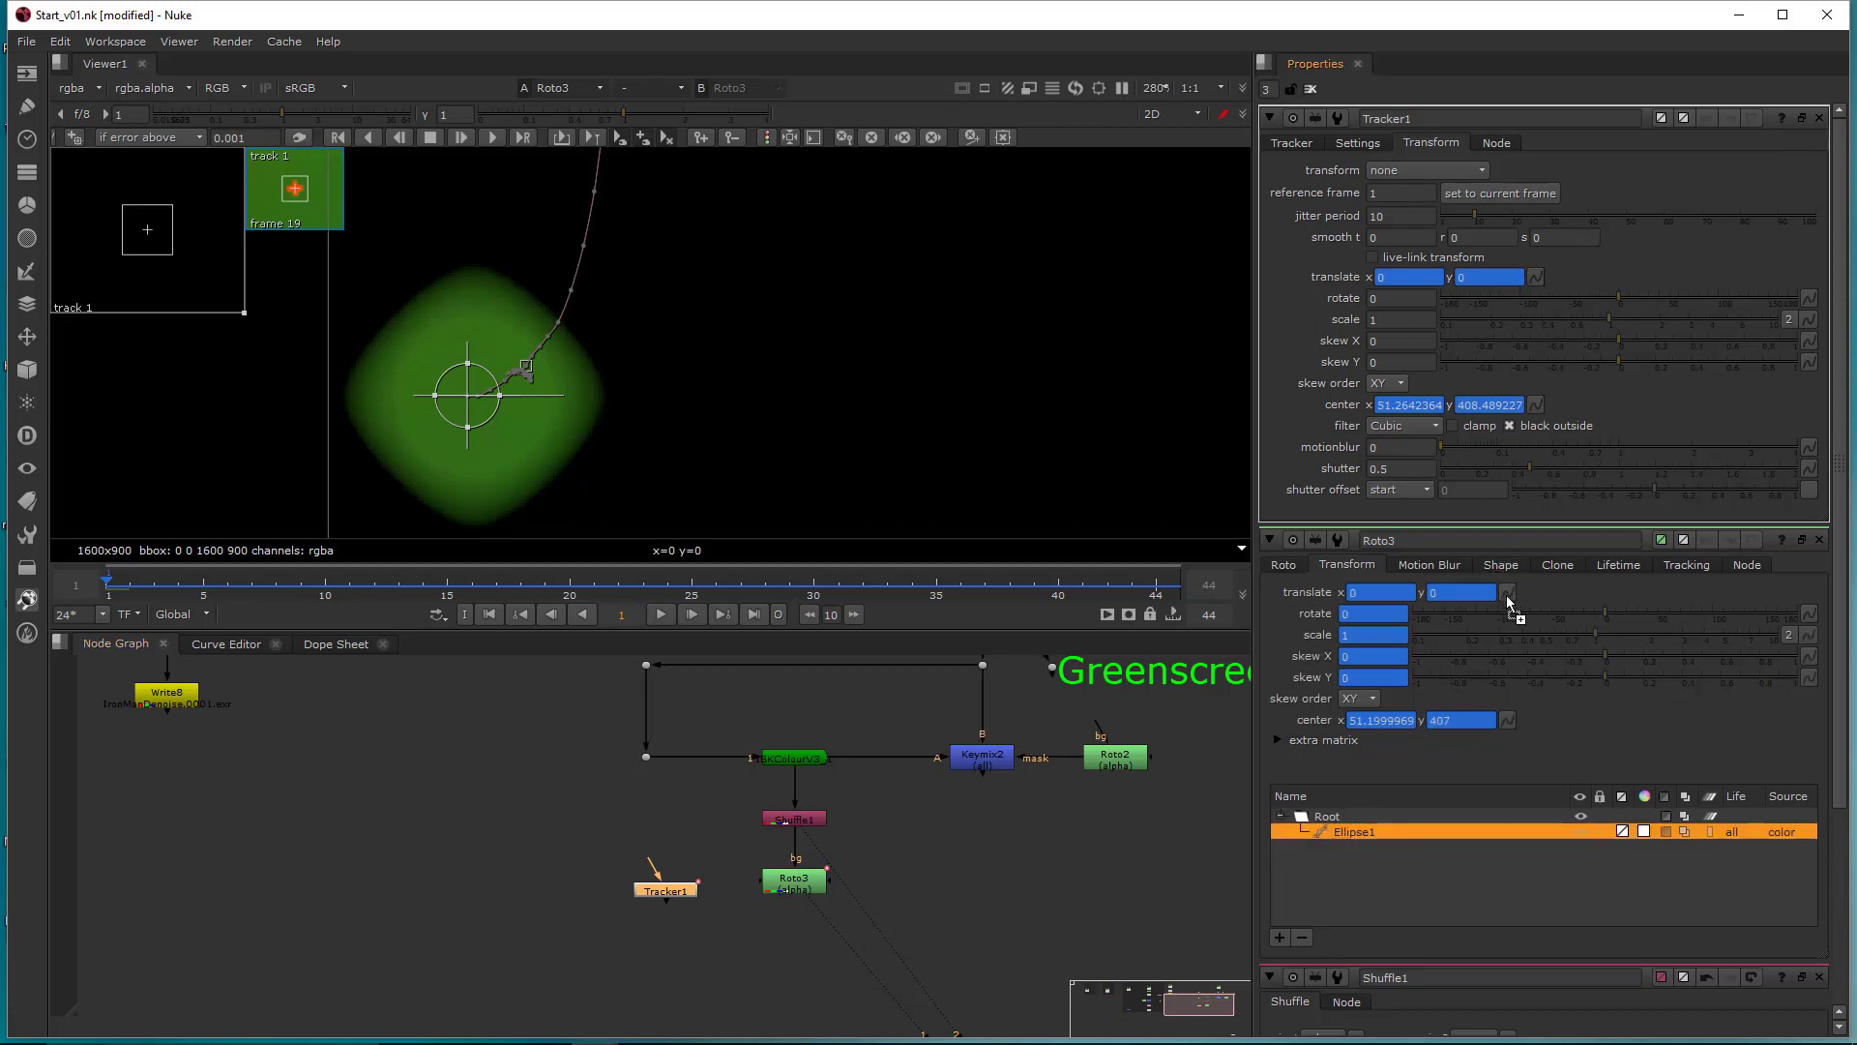
left_click_drag(1506, 595, 1506, 595, "ctrl")
left_click(684, 909)
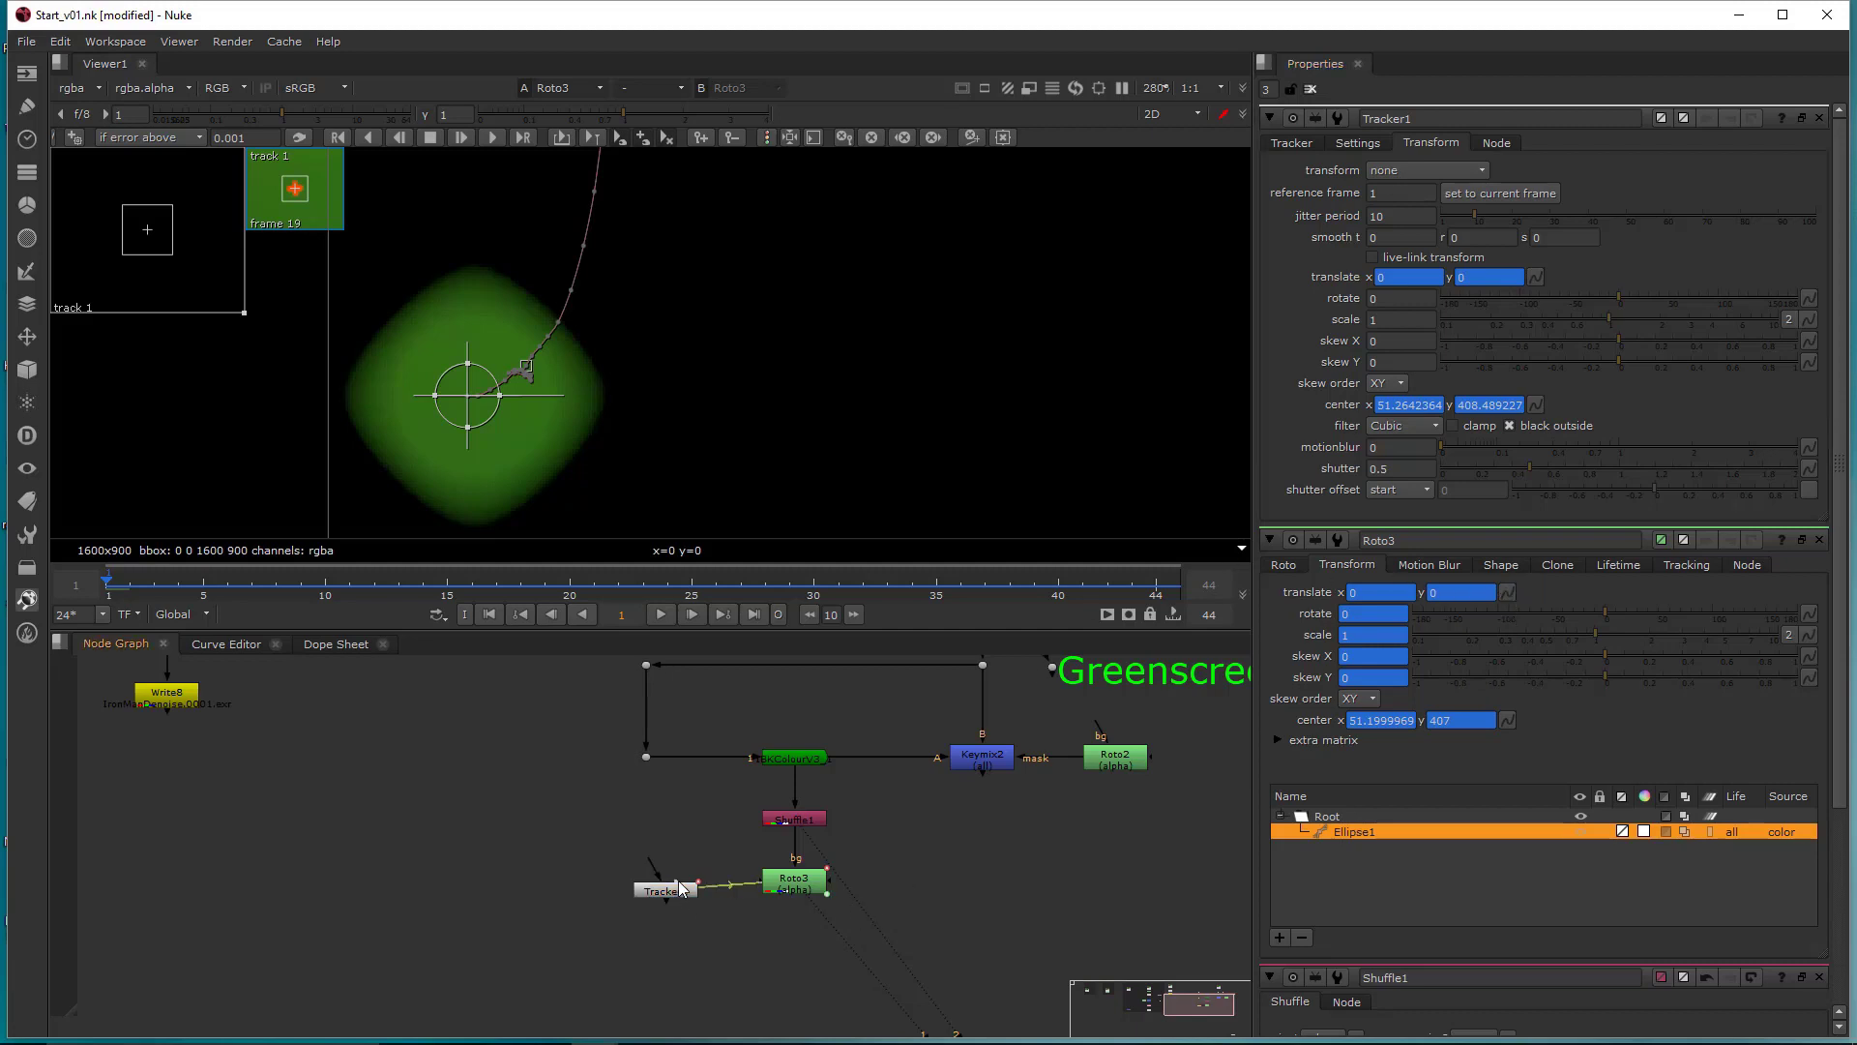
left_click_drag(685, 890, 691, 880)
double_click(793, 880)
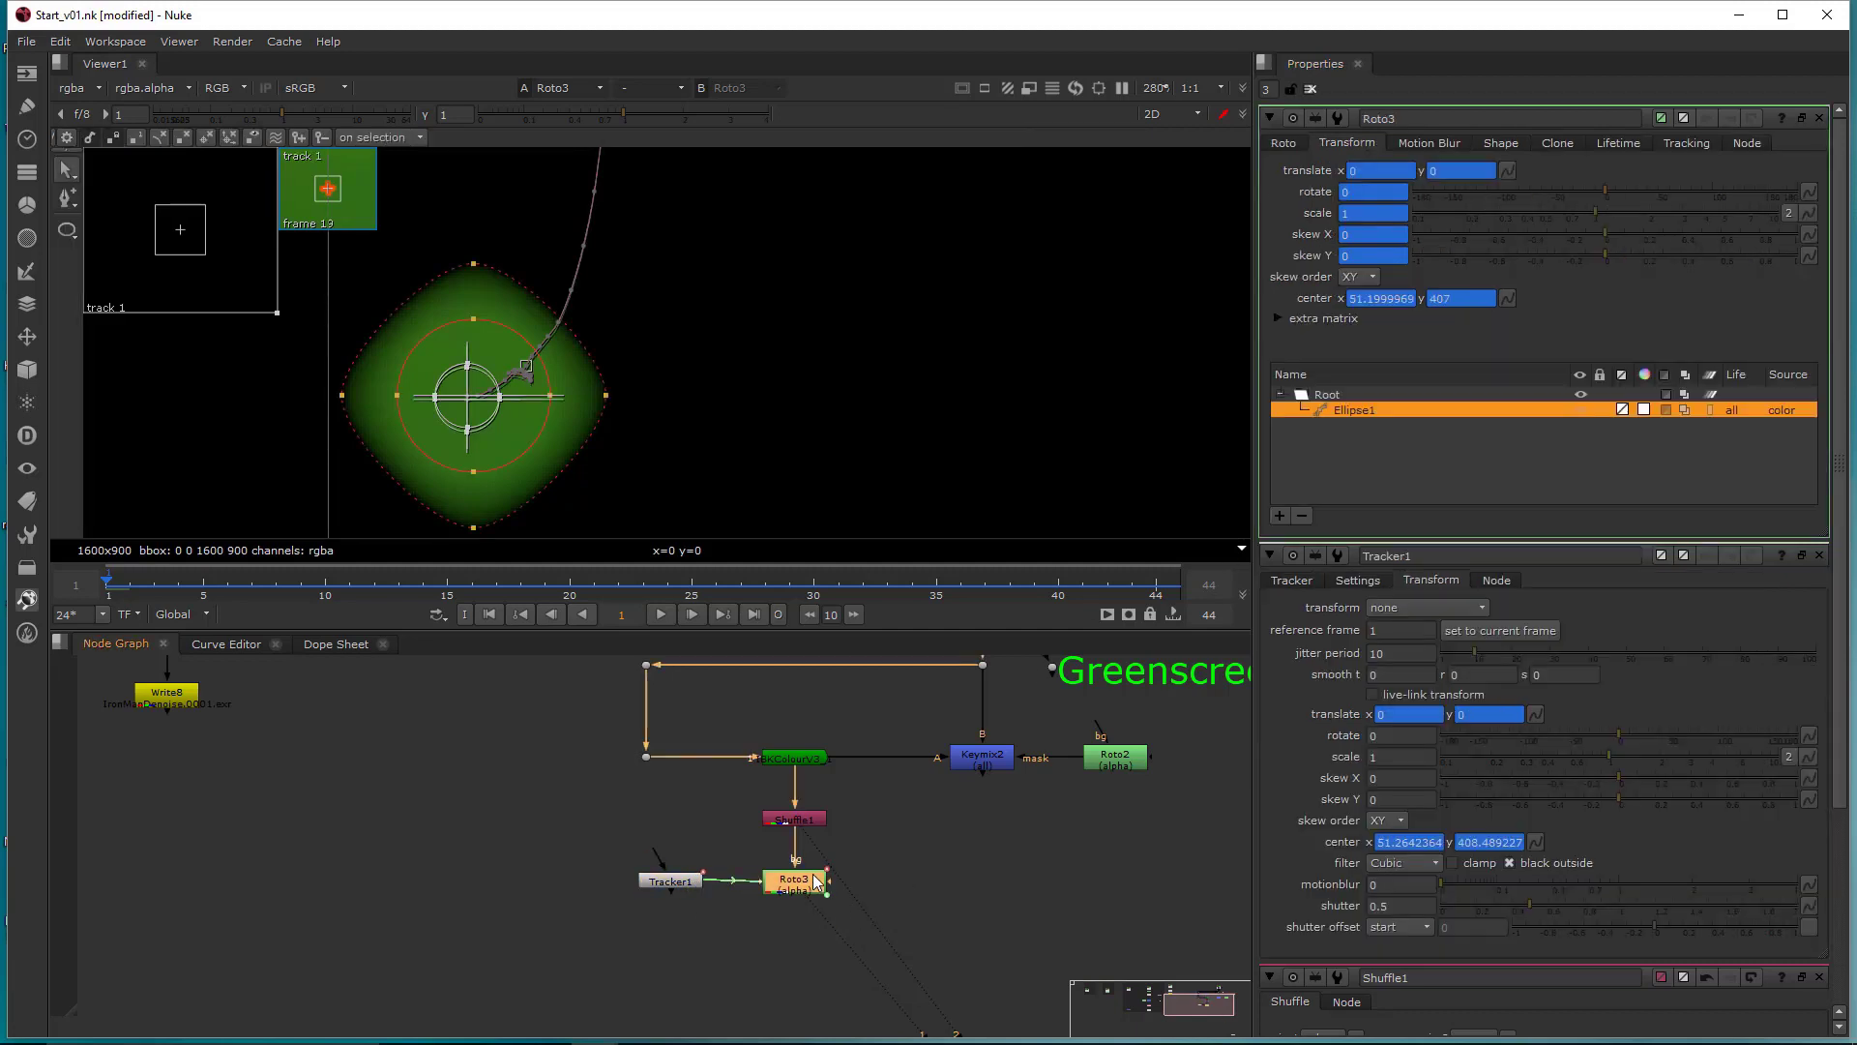
- Scrub the timeline to check that the ellipse patch follows the tracked path
left_click_drag(142, 596, 595, 566)
scroll(993, 285, "down", 5)
middle_click_drag(971, 387, 833, 465)
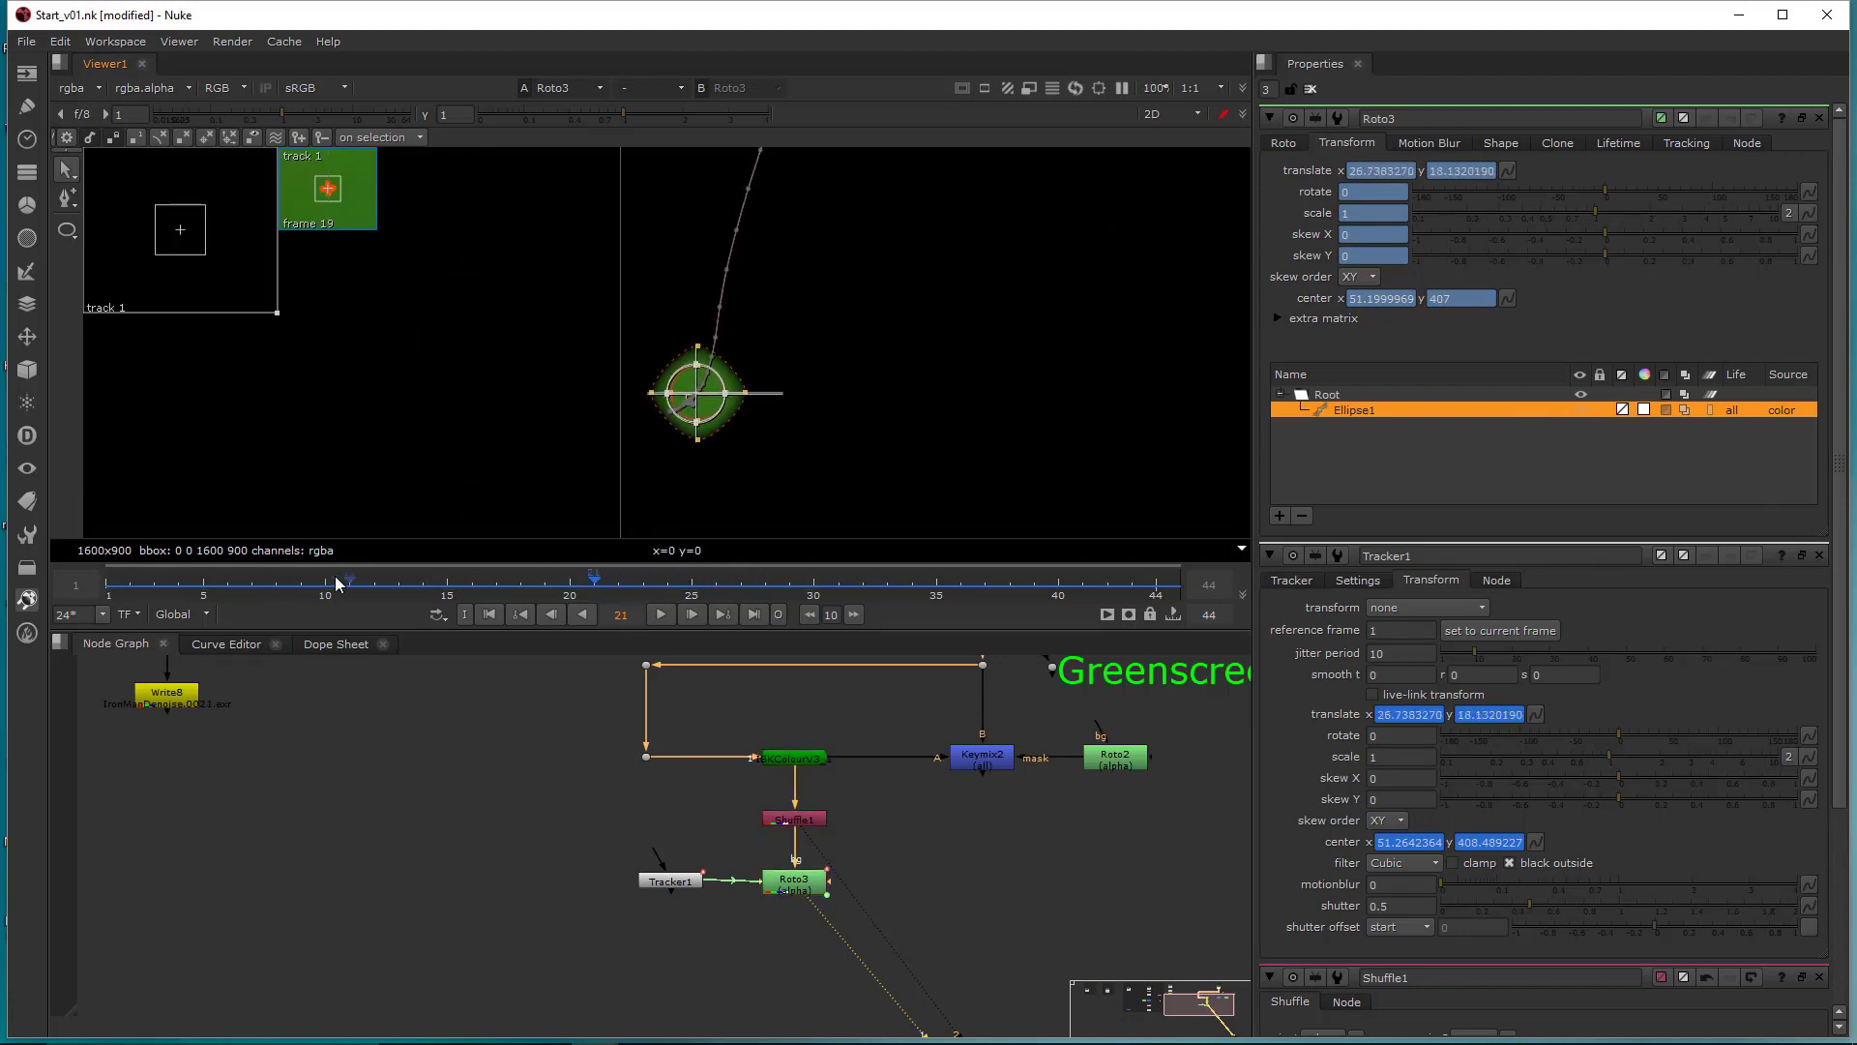
left_click_drag(306, 589, 105, 592)
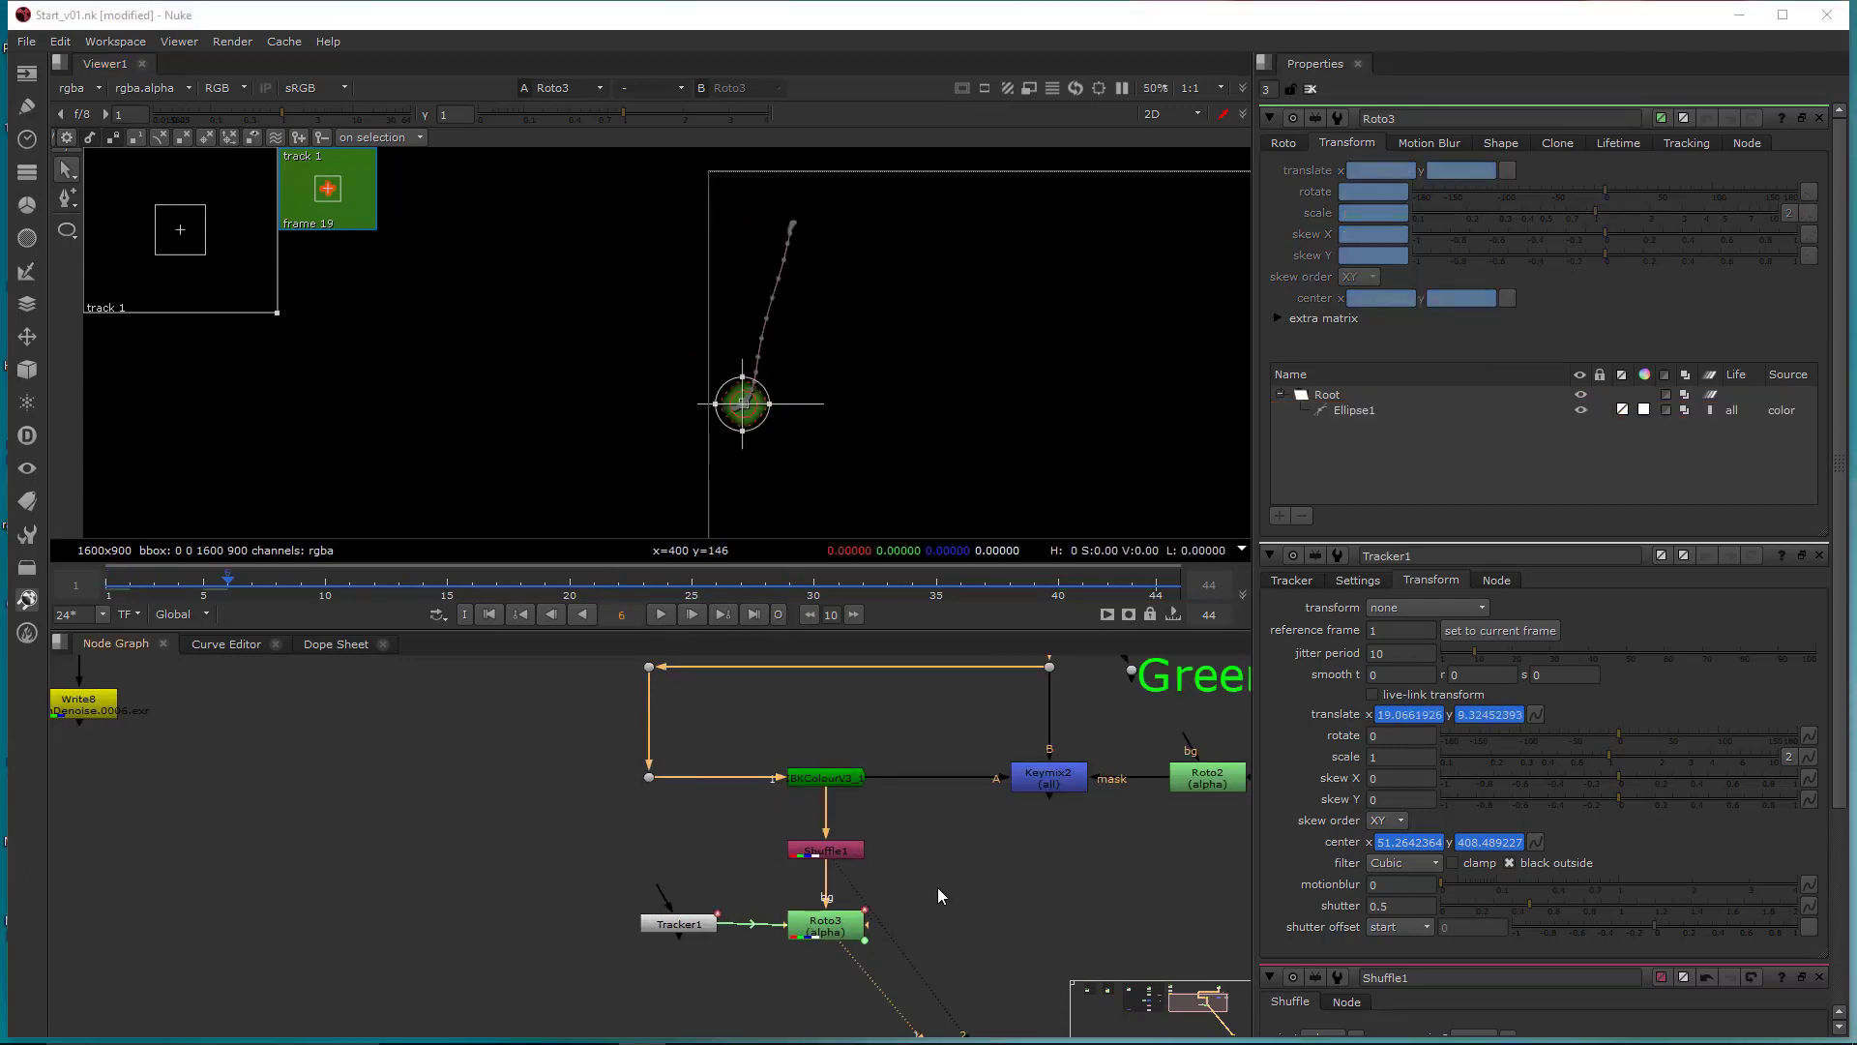
- Add a Merge (over) node with the ellipse's Roto as A and the KeyMix as B, and view its output
left_click(838, 924)
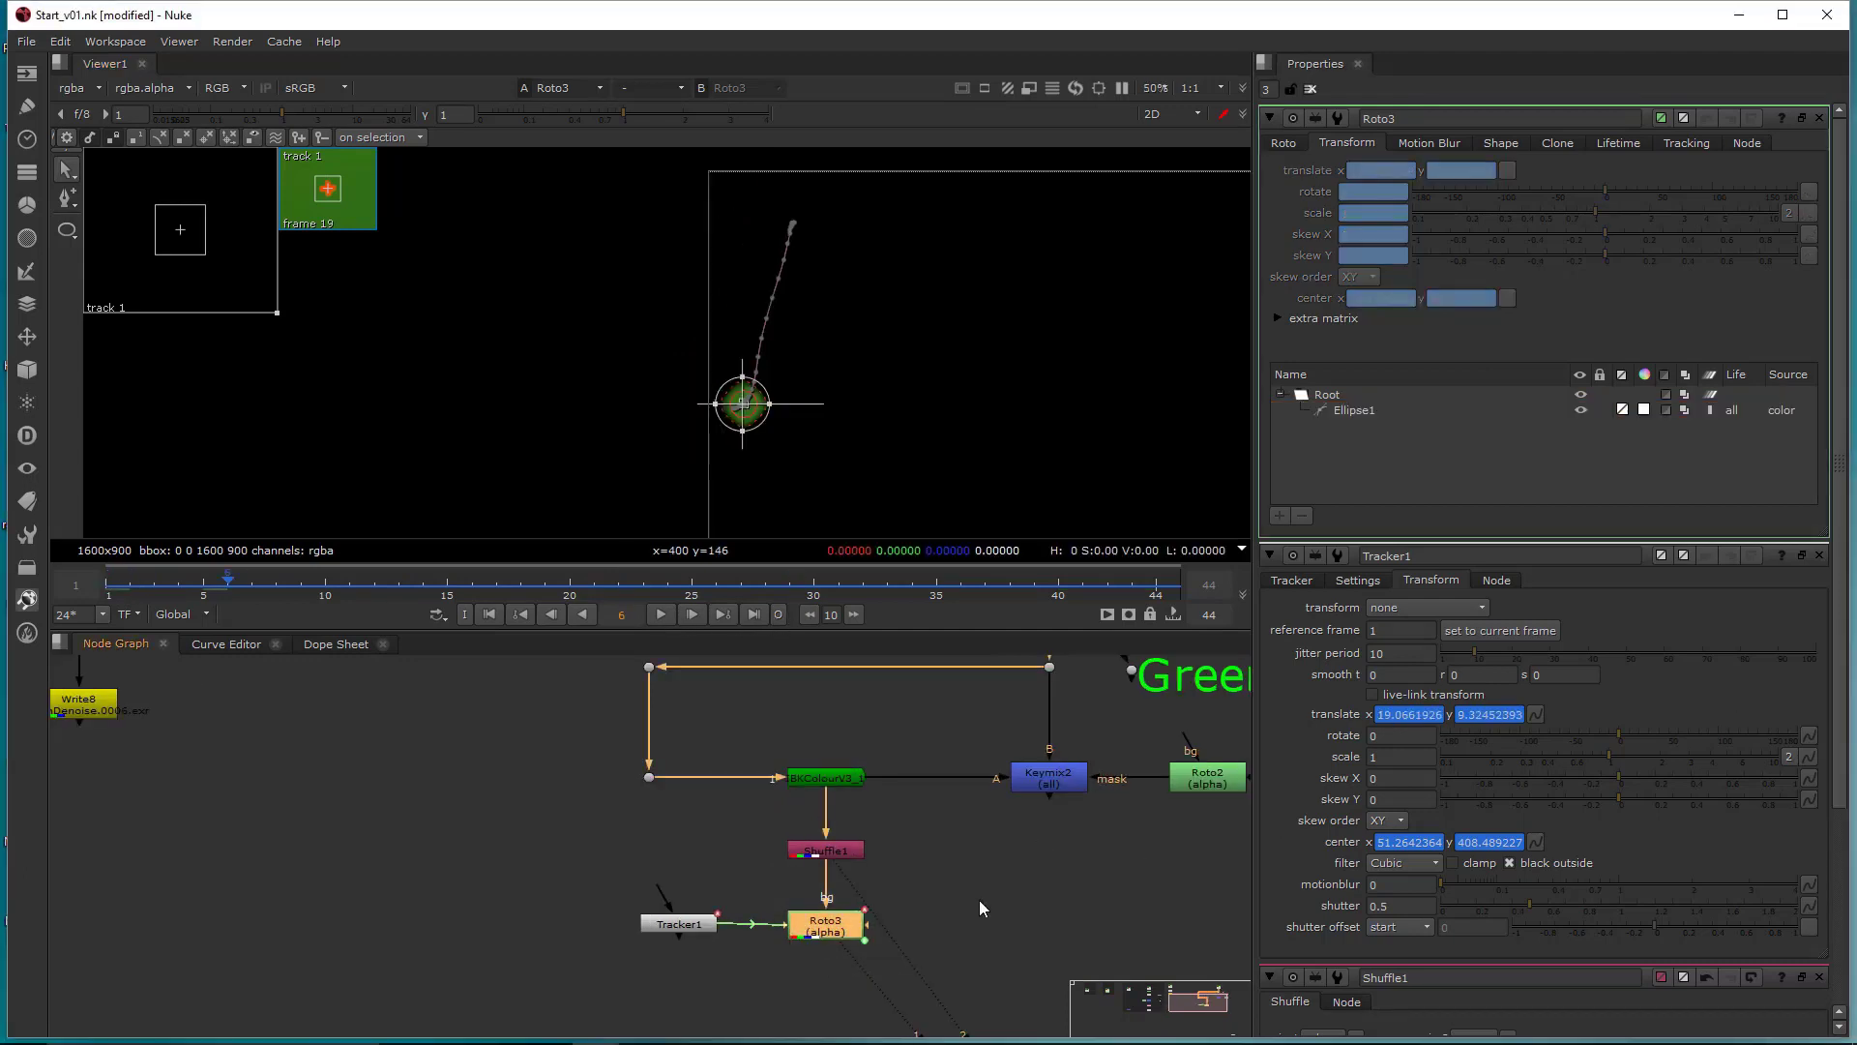
left_click(1035, 890)
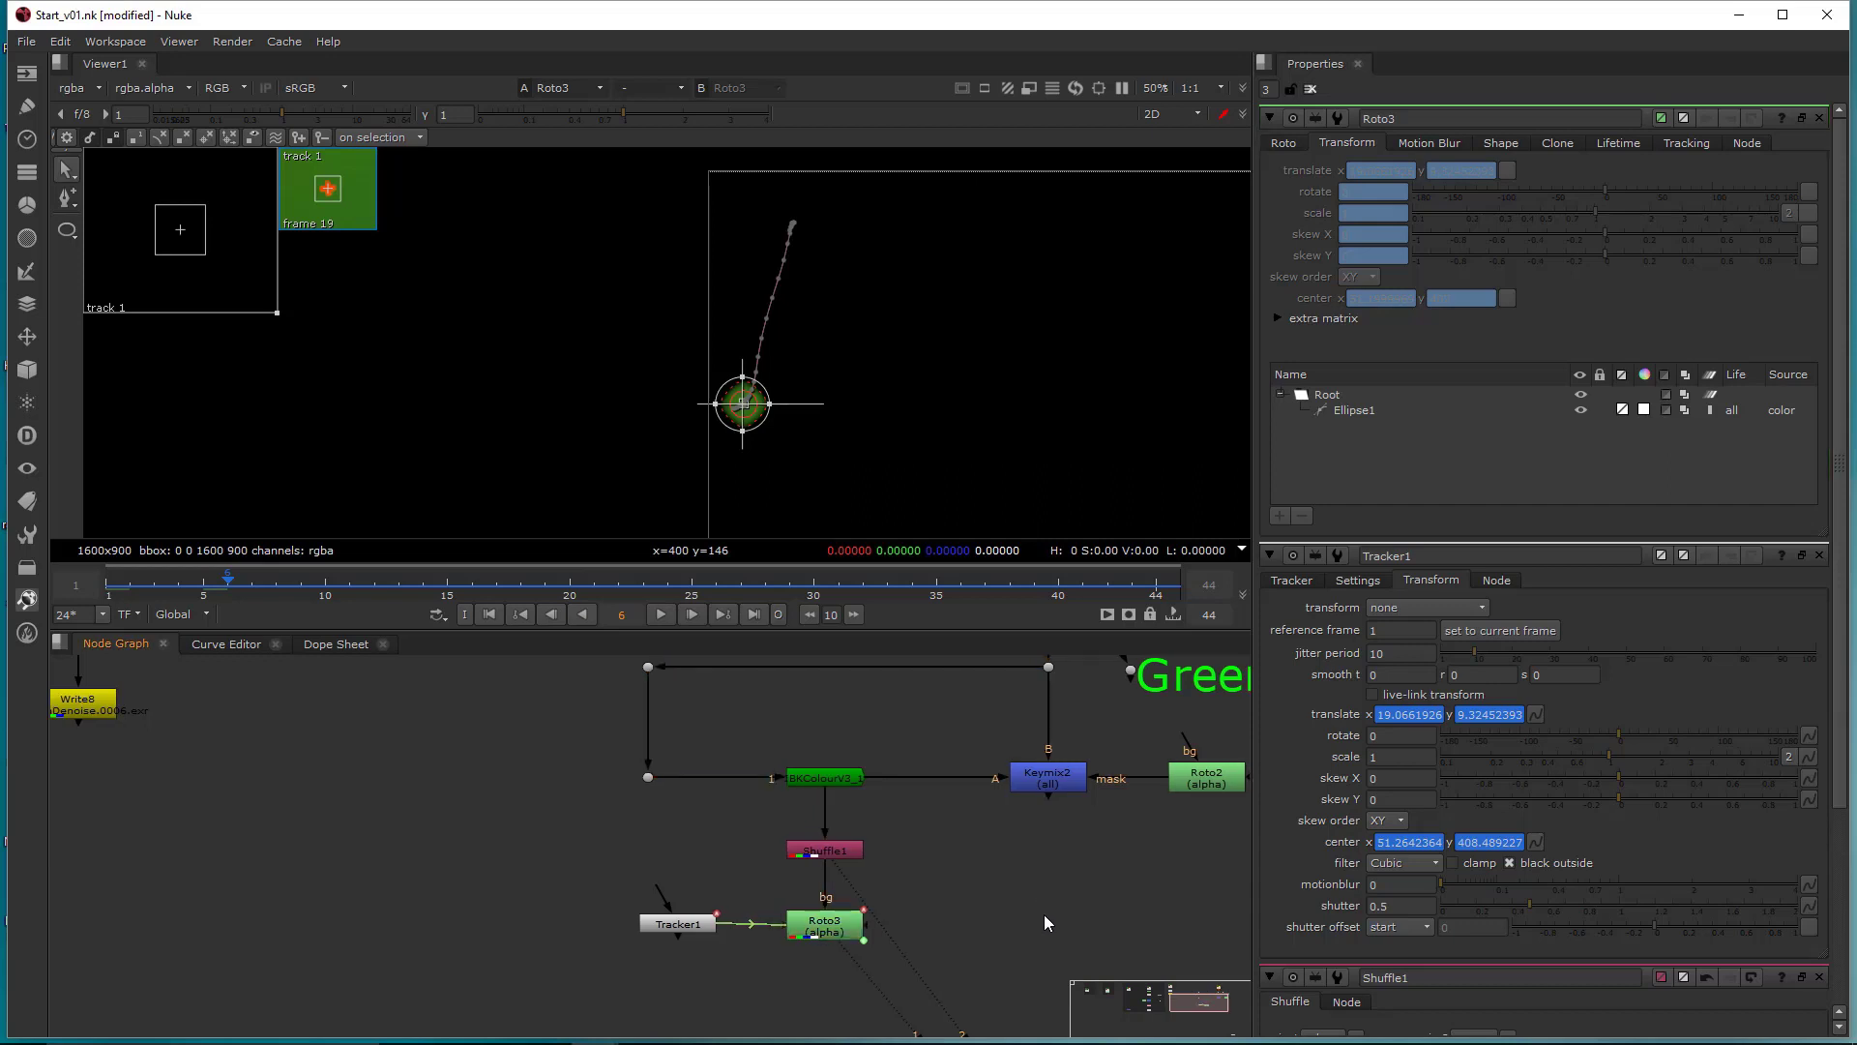
middle_click_drag(1043, 914, 956, 912)
key("m")
left_click_drag(952, 897, 955, 766)
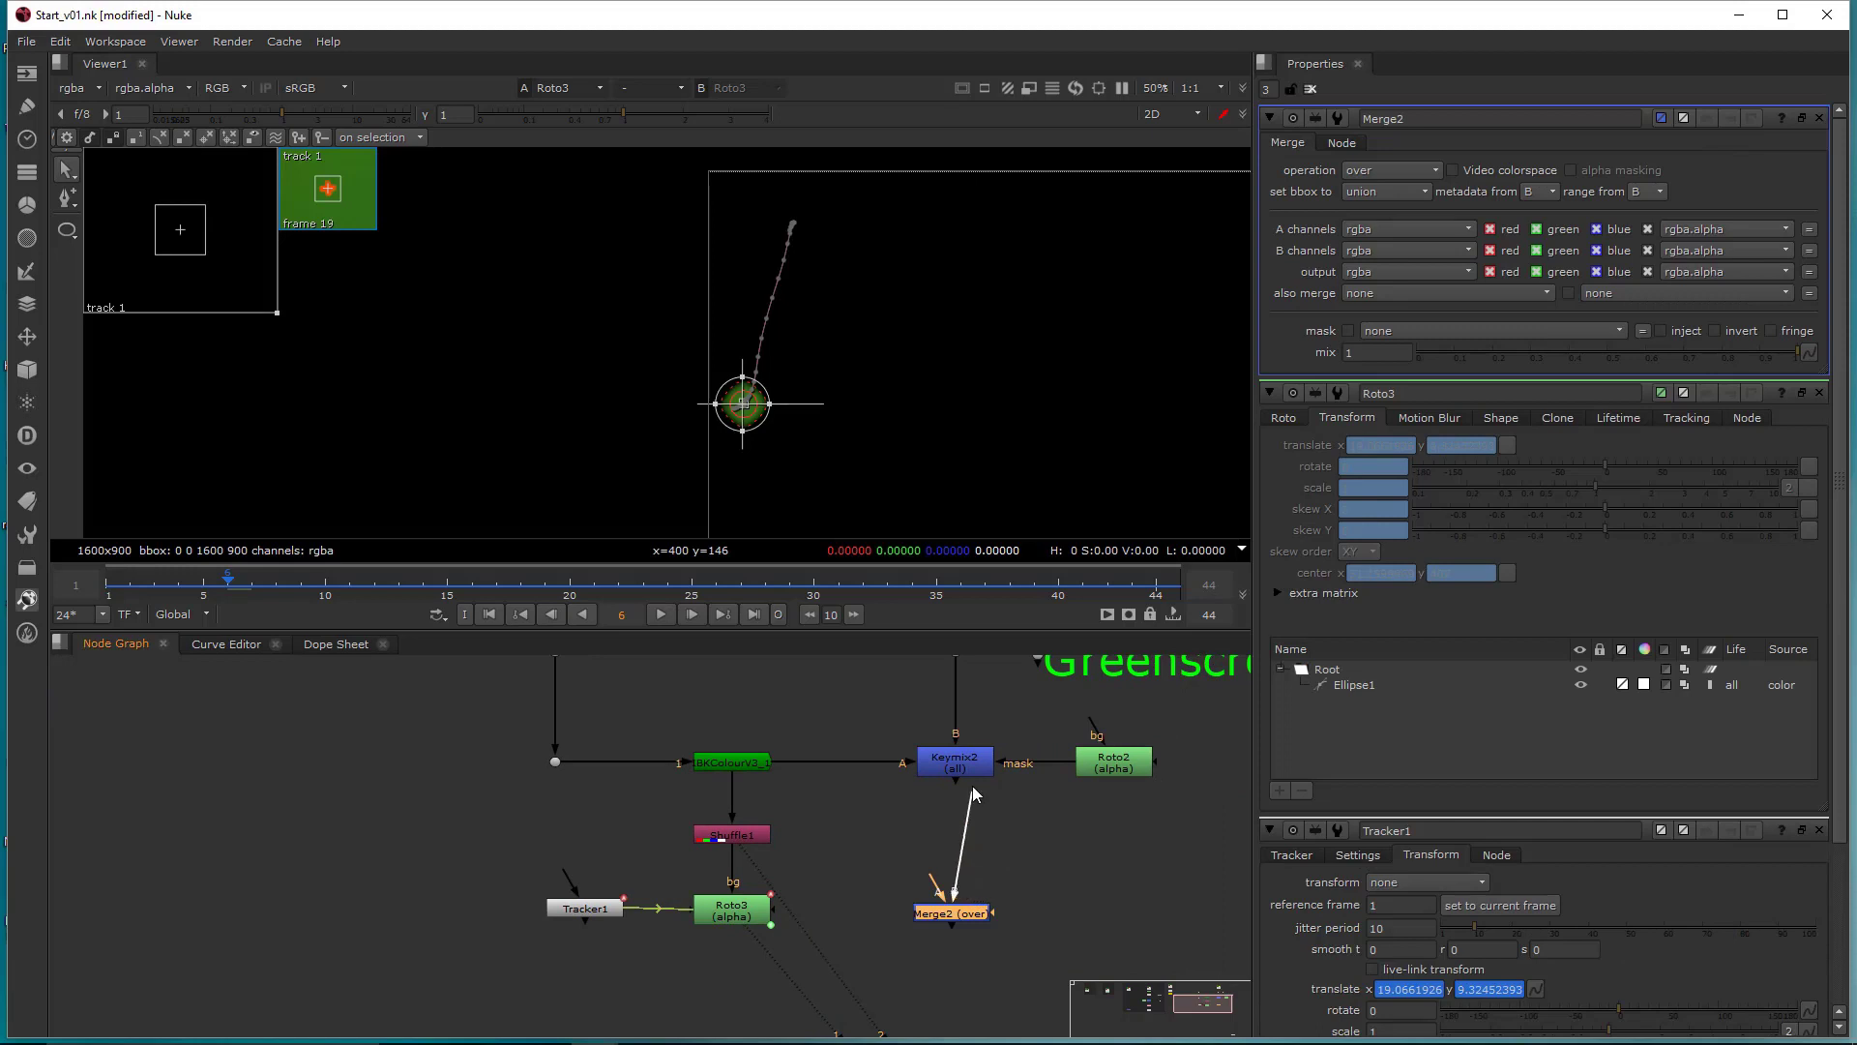
left_click_drag(754, 919, 750, 917)
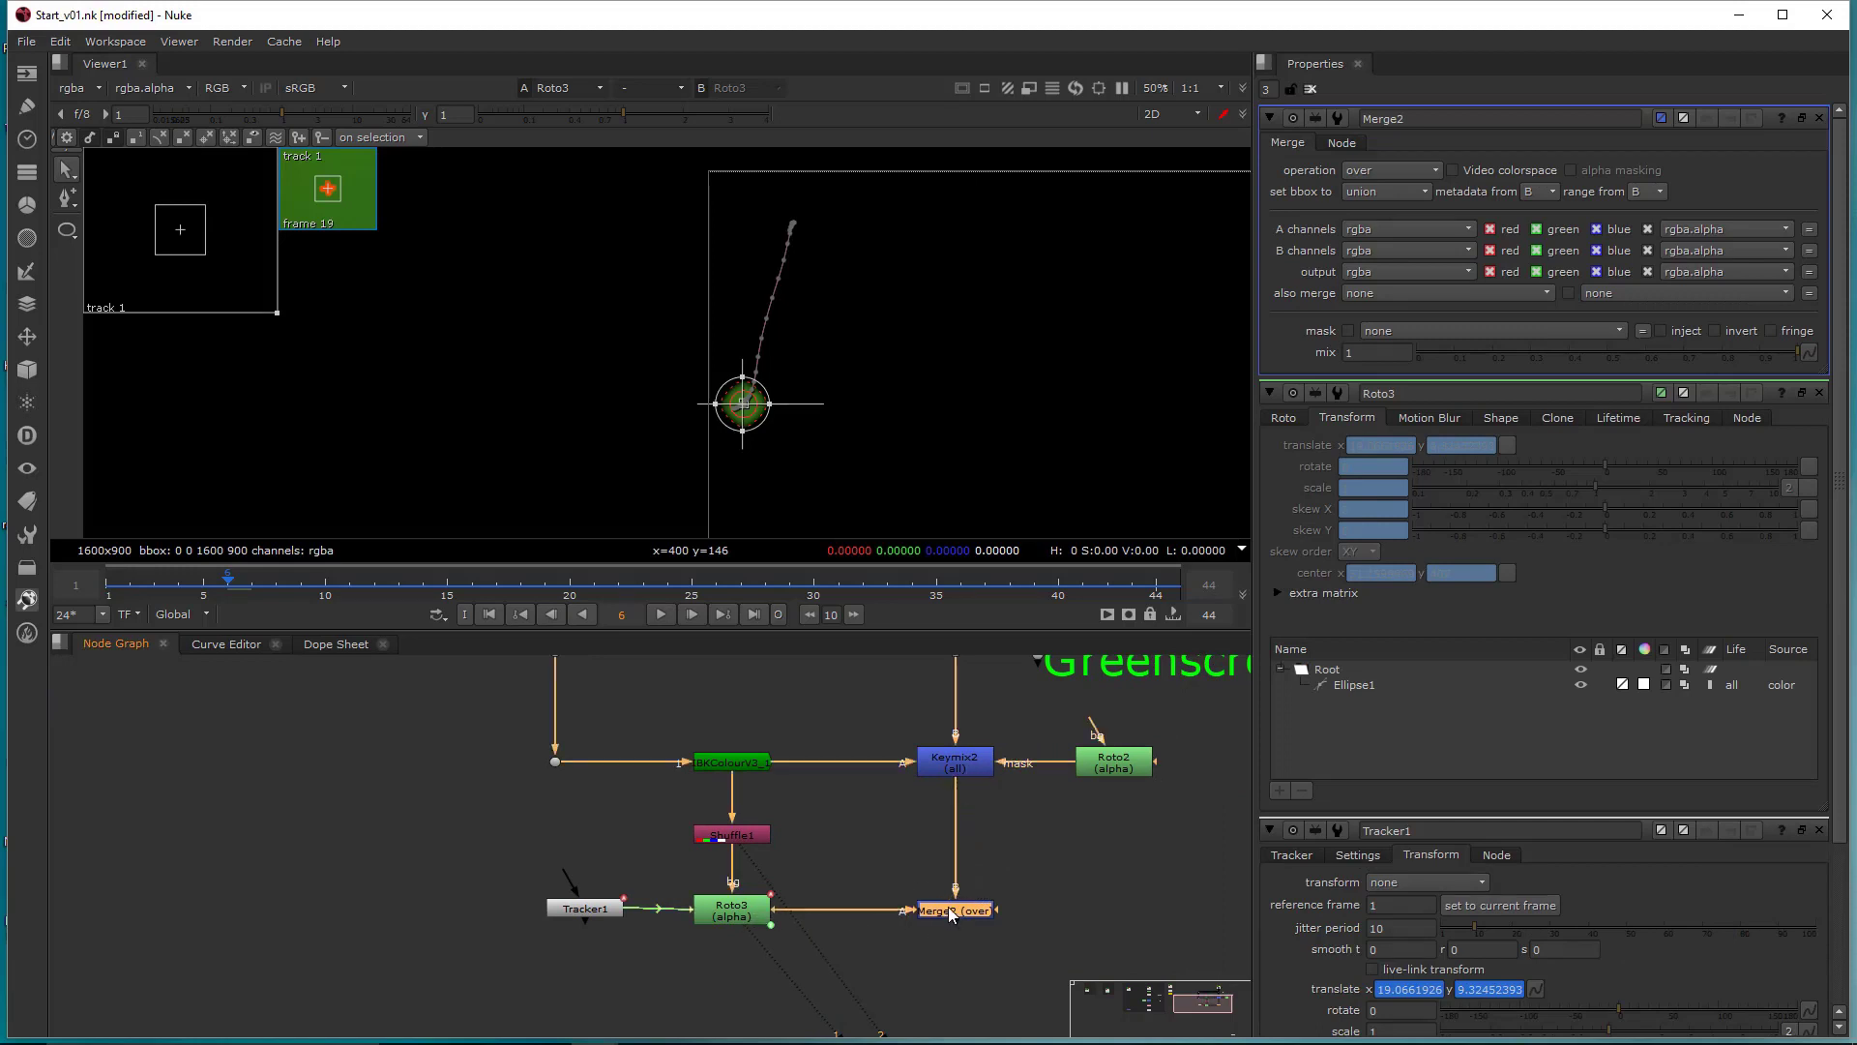
key("1")
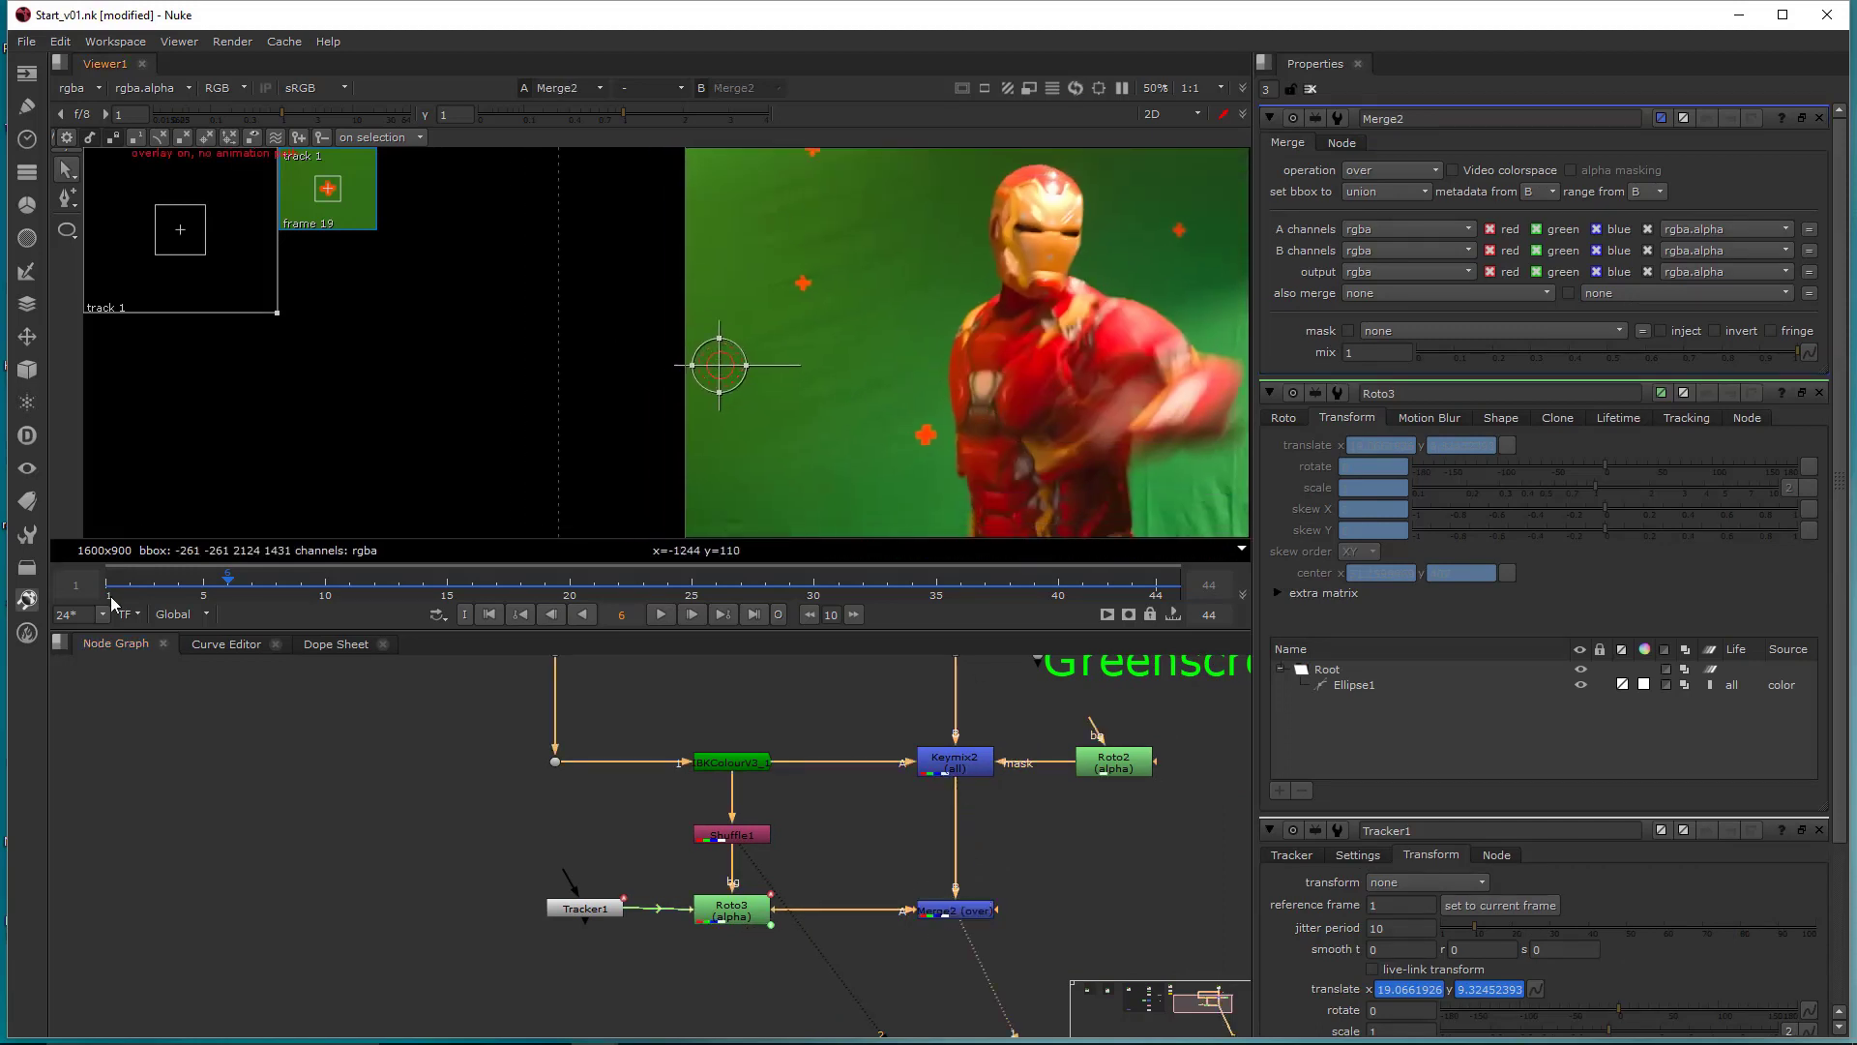
- Compare the KeyMix and Merge outputs around the left-edge cross at frame 1 with the viewer overlay off
left_click(111, 597)
middle_click_drag(832, 371, 876, 335)
scroll(864, 337, "up", 3)
key("o")
left_click(976, 760)
key("1")
left_click(1054, 852)
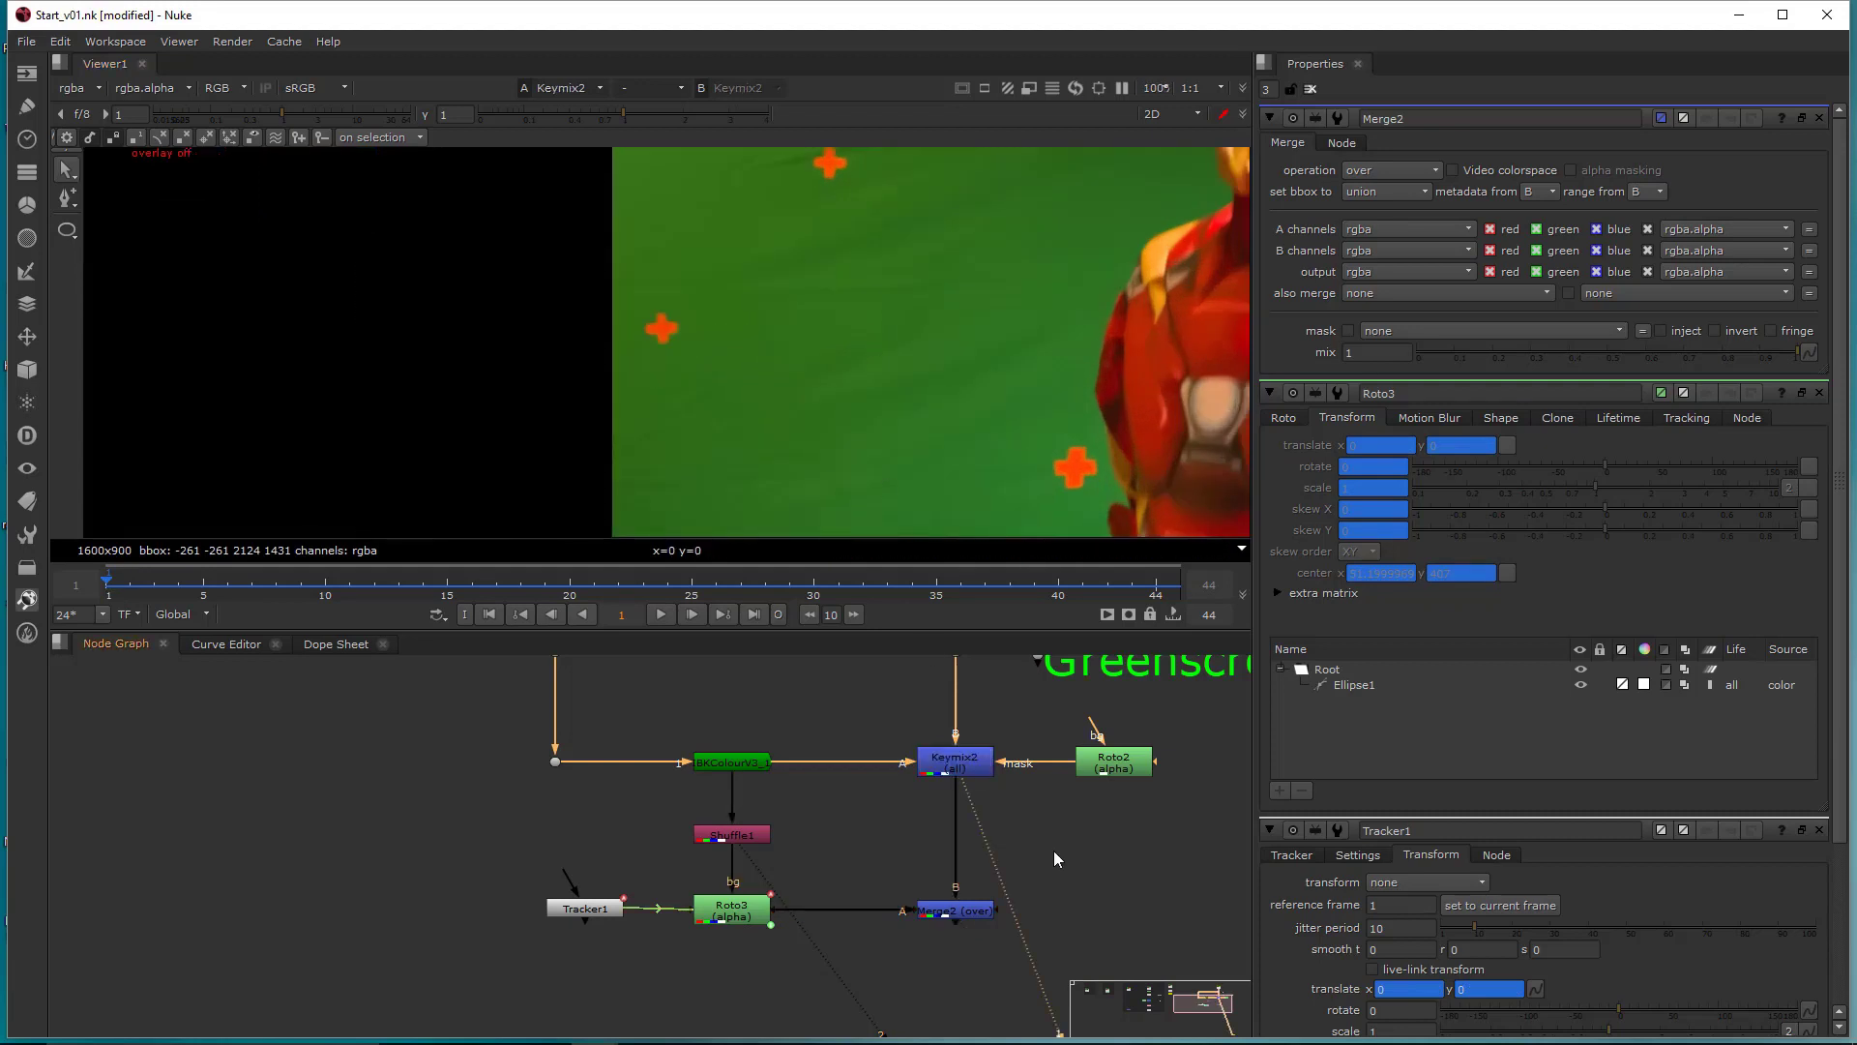
left_click(956, 911)
key("1")
scroll(911, 420, "down", 6)
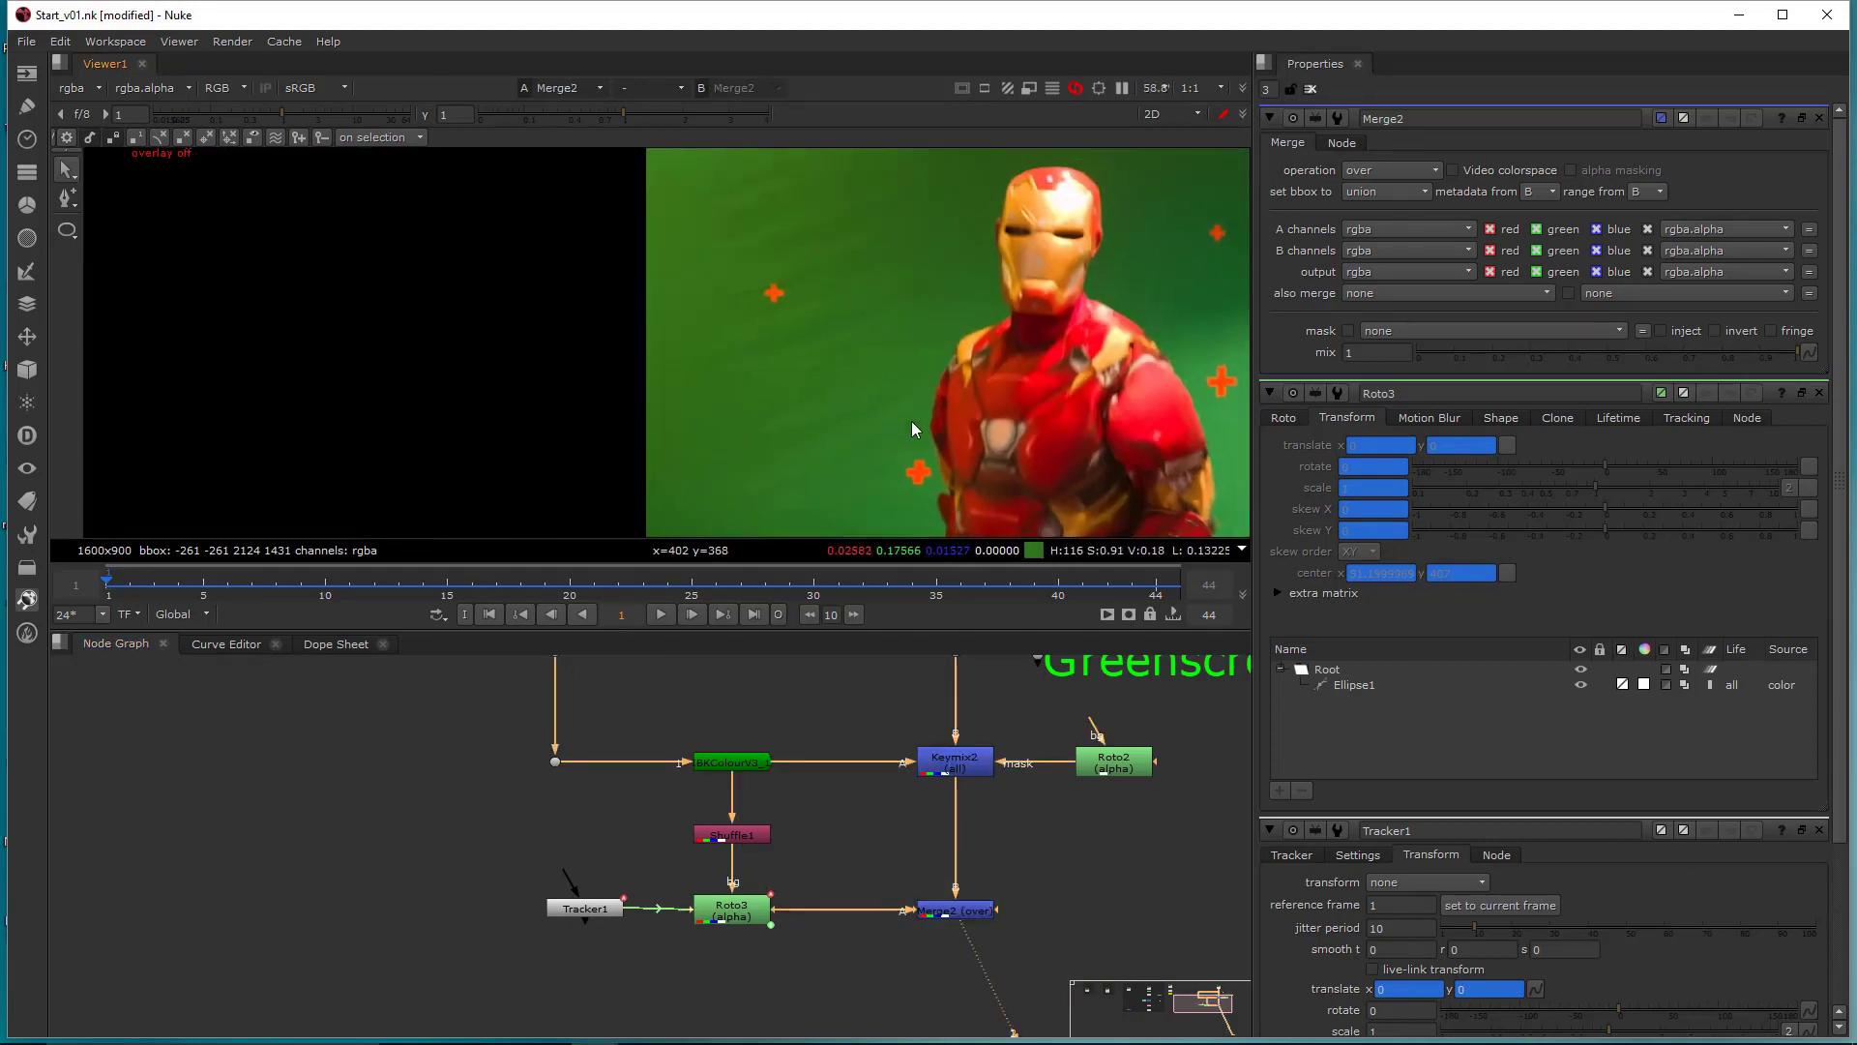
middle_click_drag(786, 402, 782, 385)
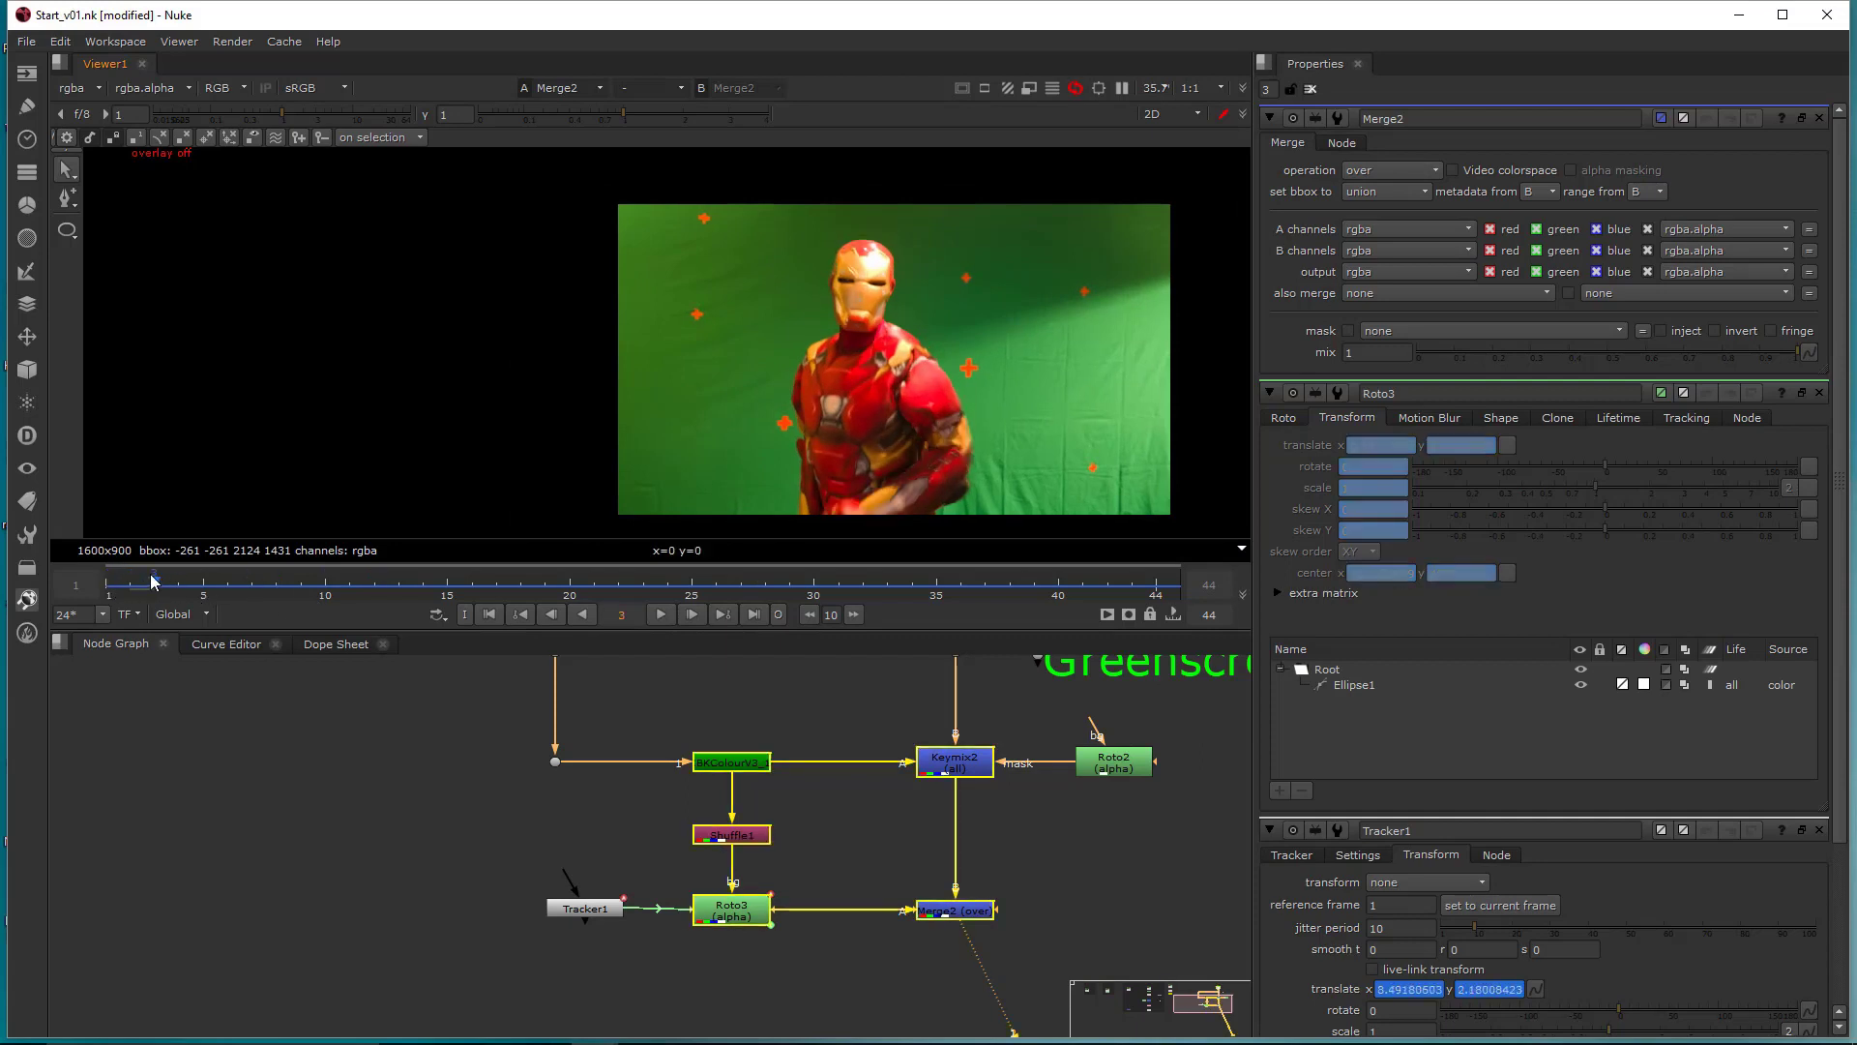
- Play the merged result in an enlarged viewer to check the left-edge marker removal across the shot
scroll(523, 431, "up", 2)
left_click(662, 615)
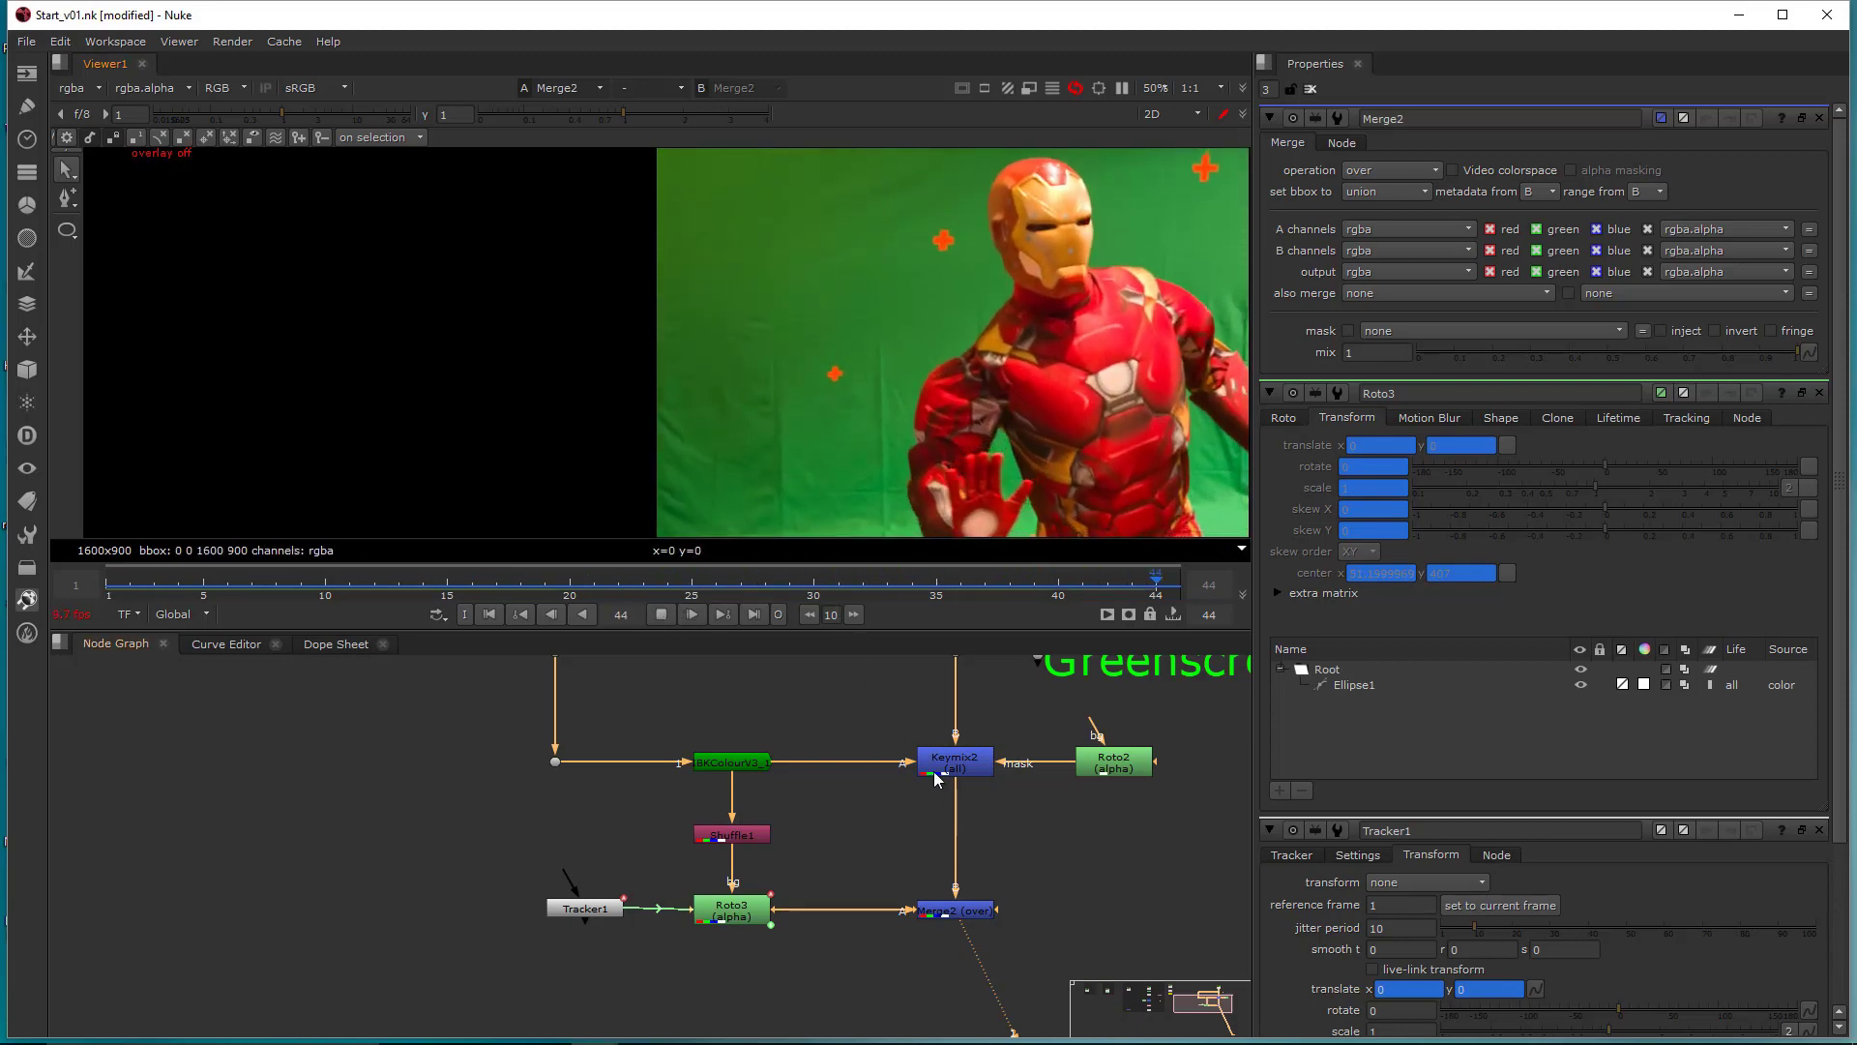
key("space")
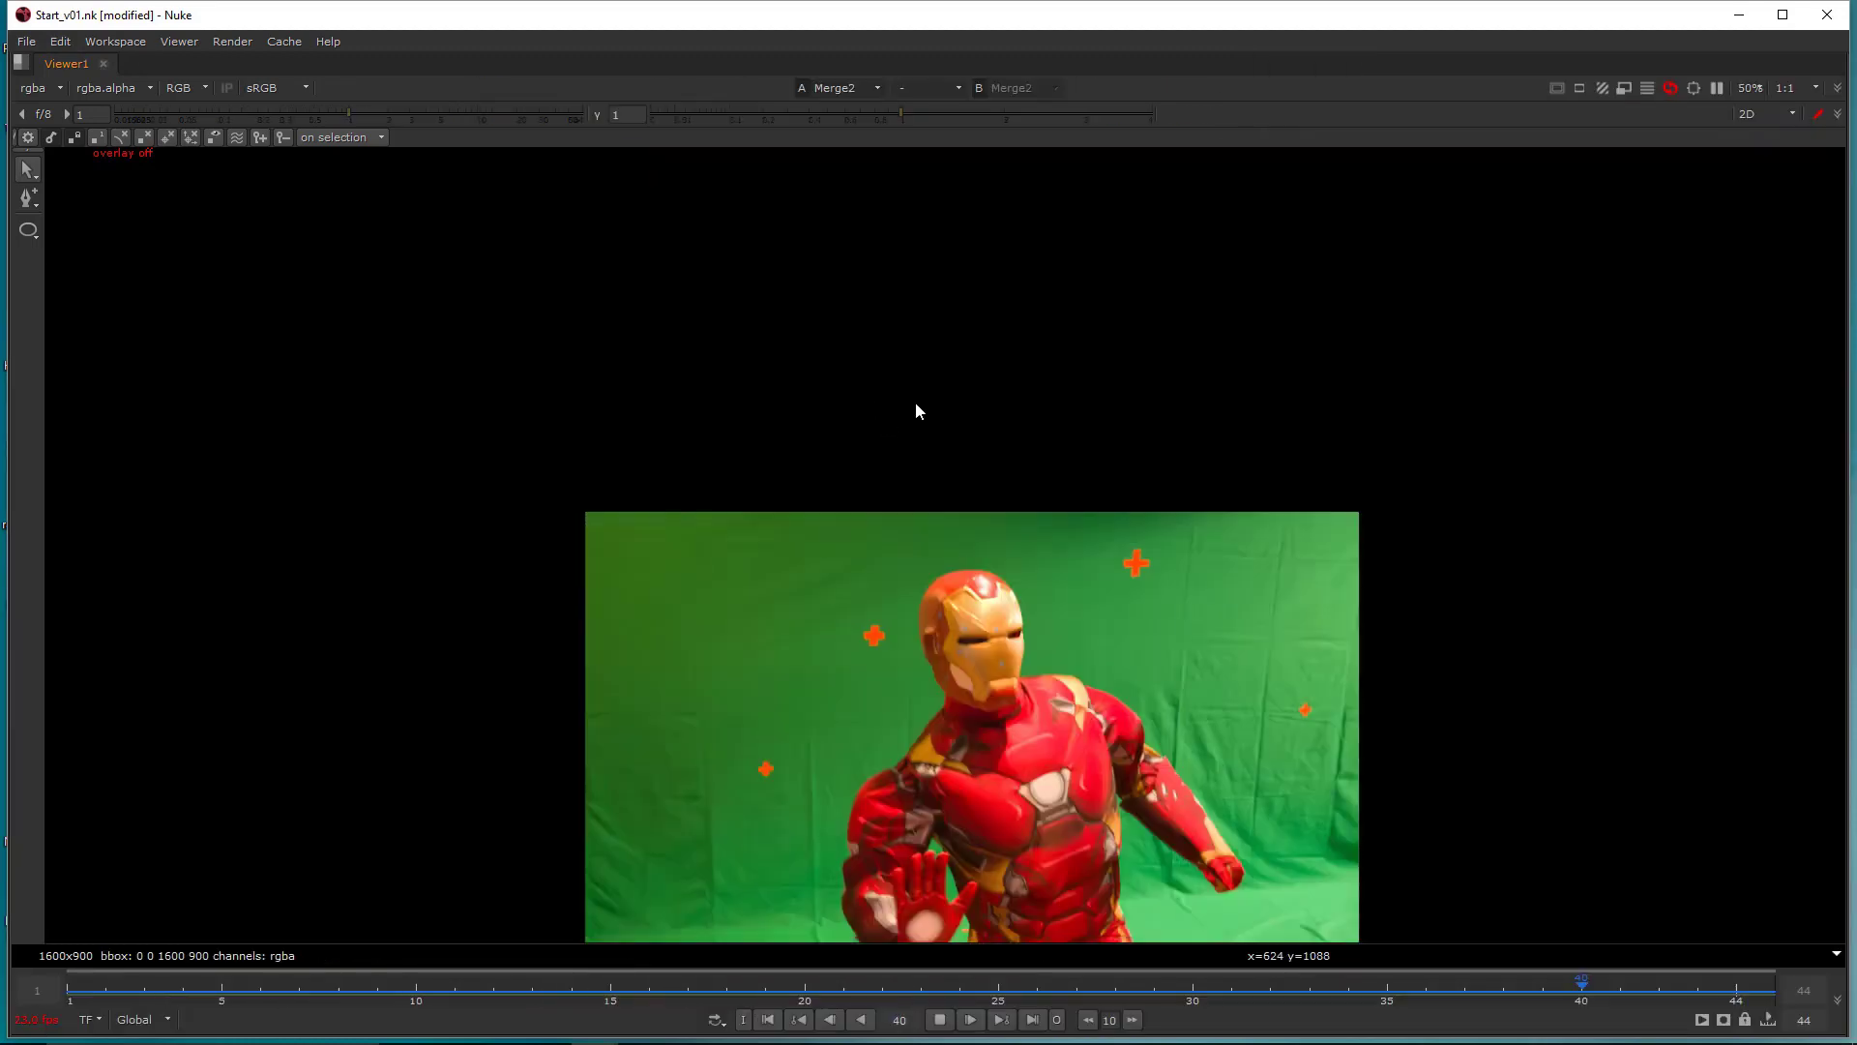
scroll(950, 532, "up", 3)
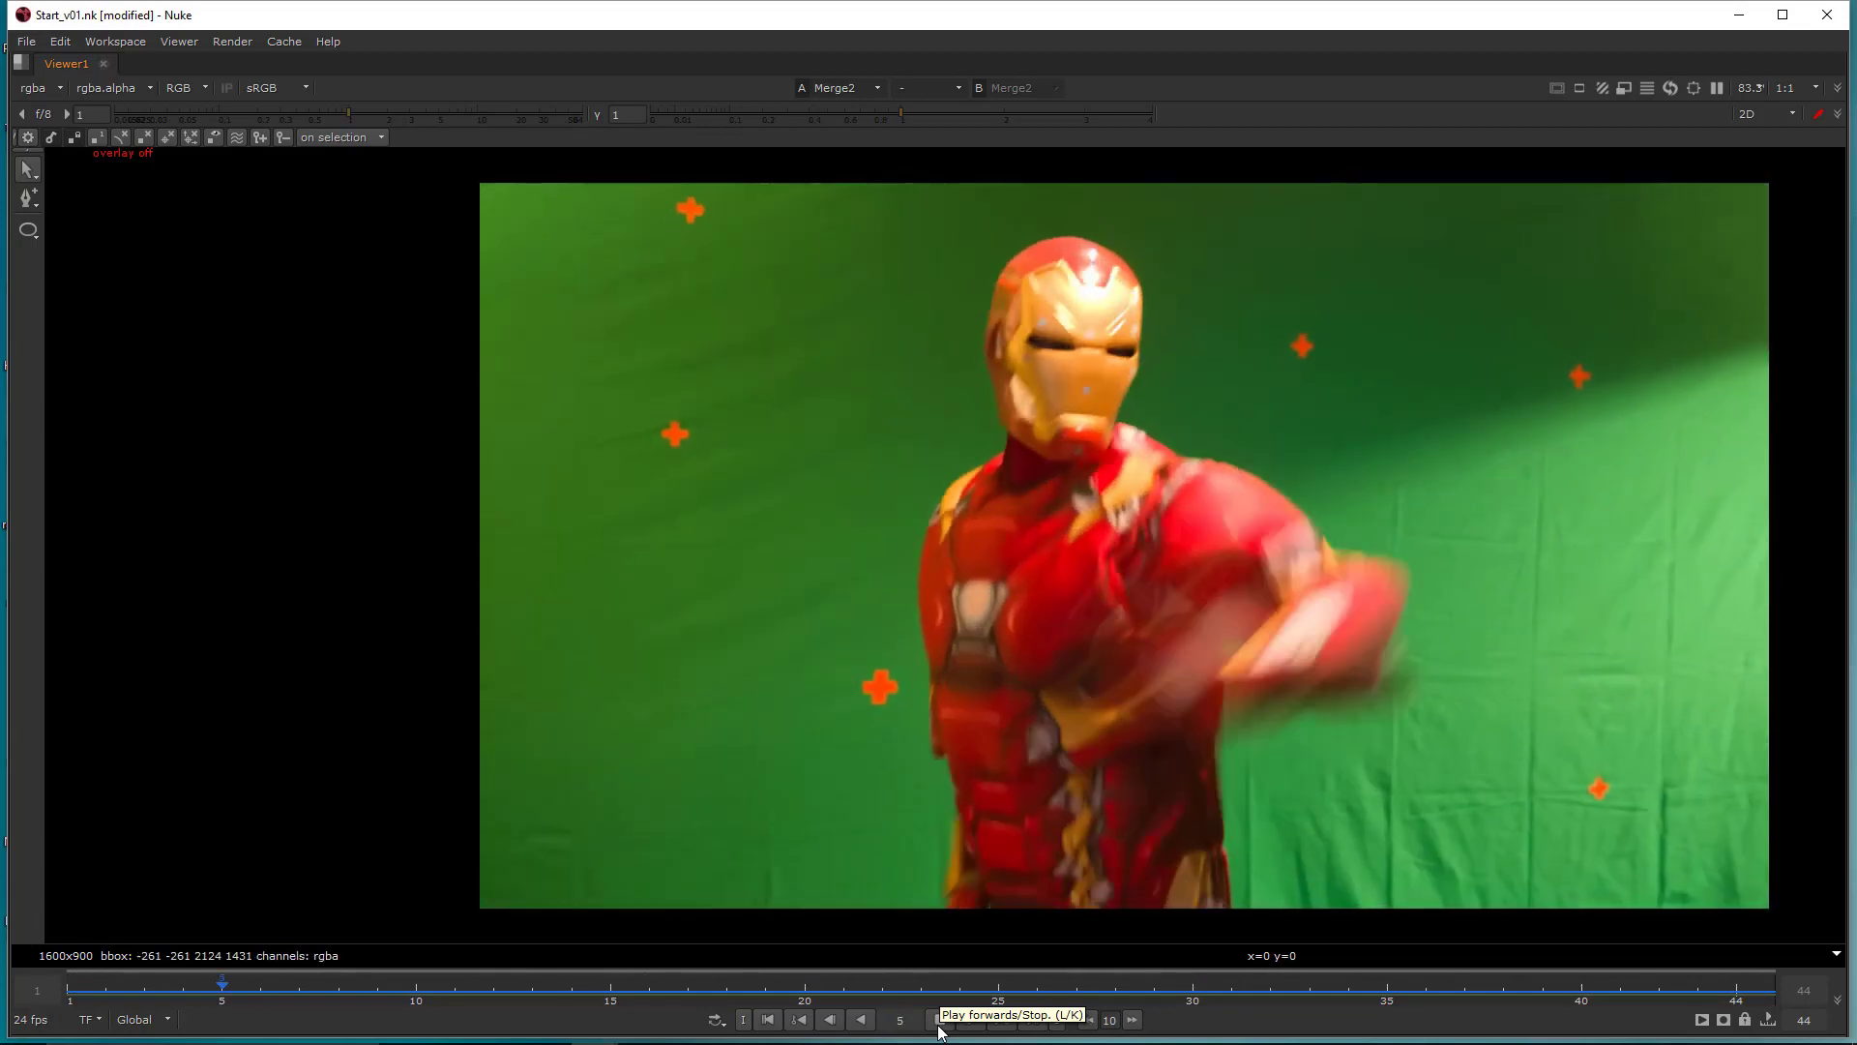
left_click(938, 1025)
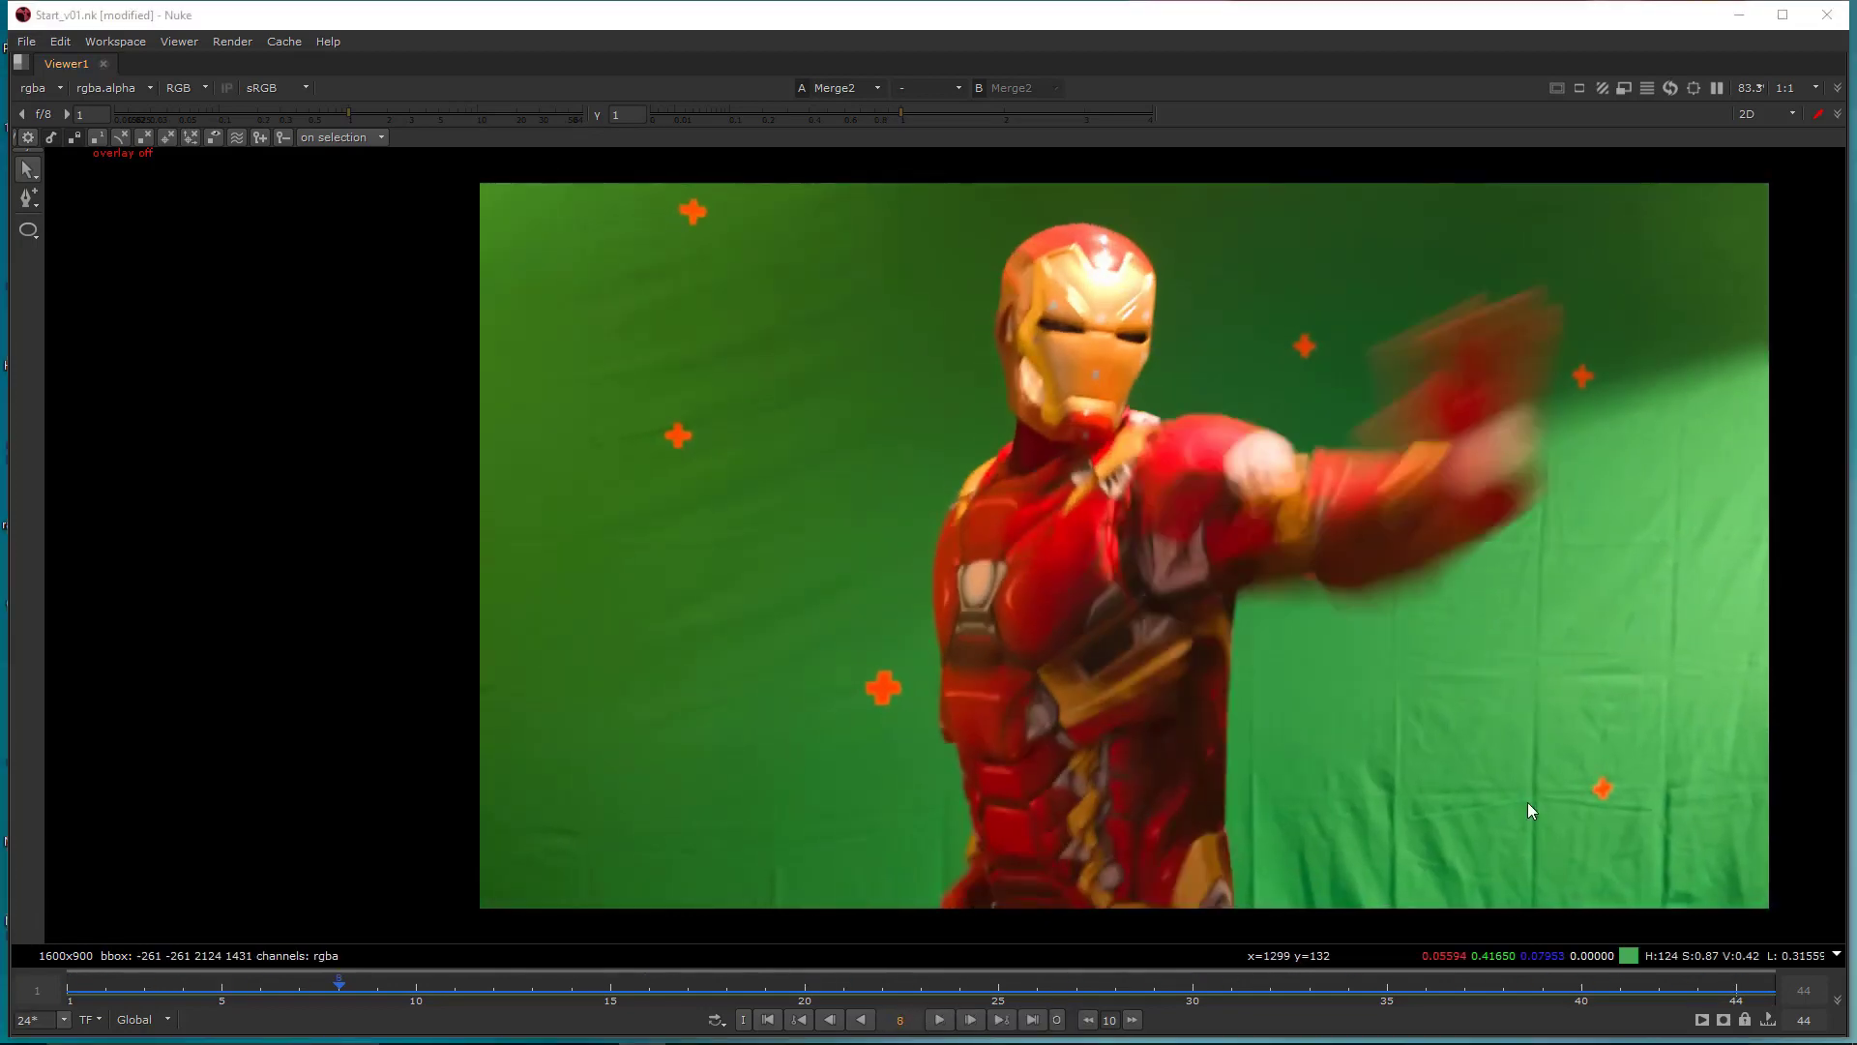
key("space")
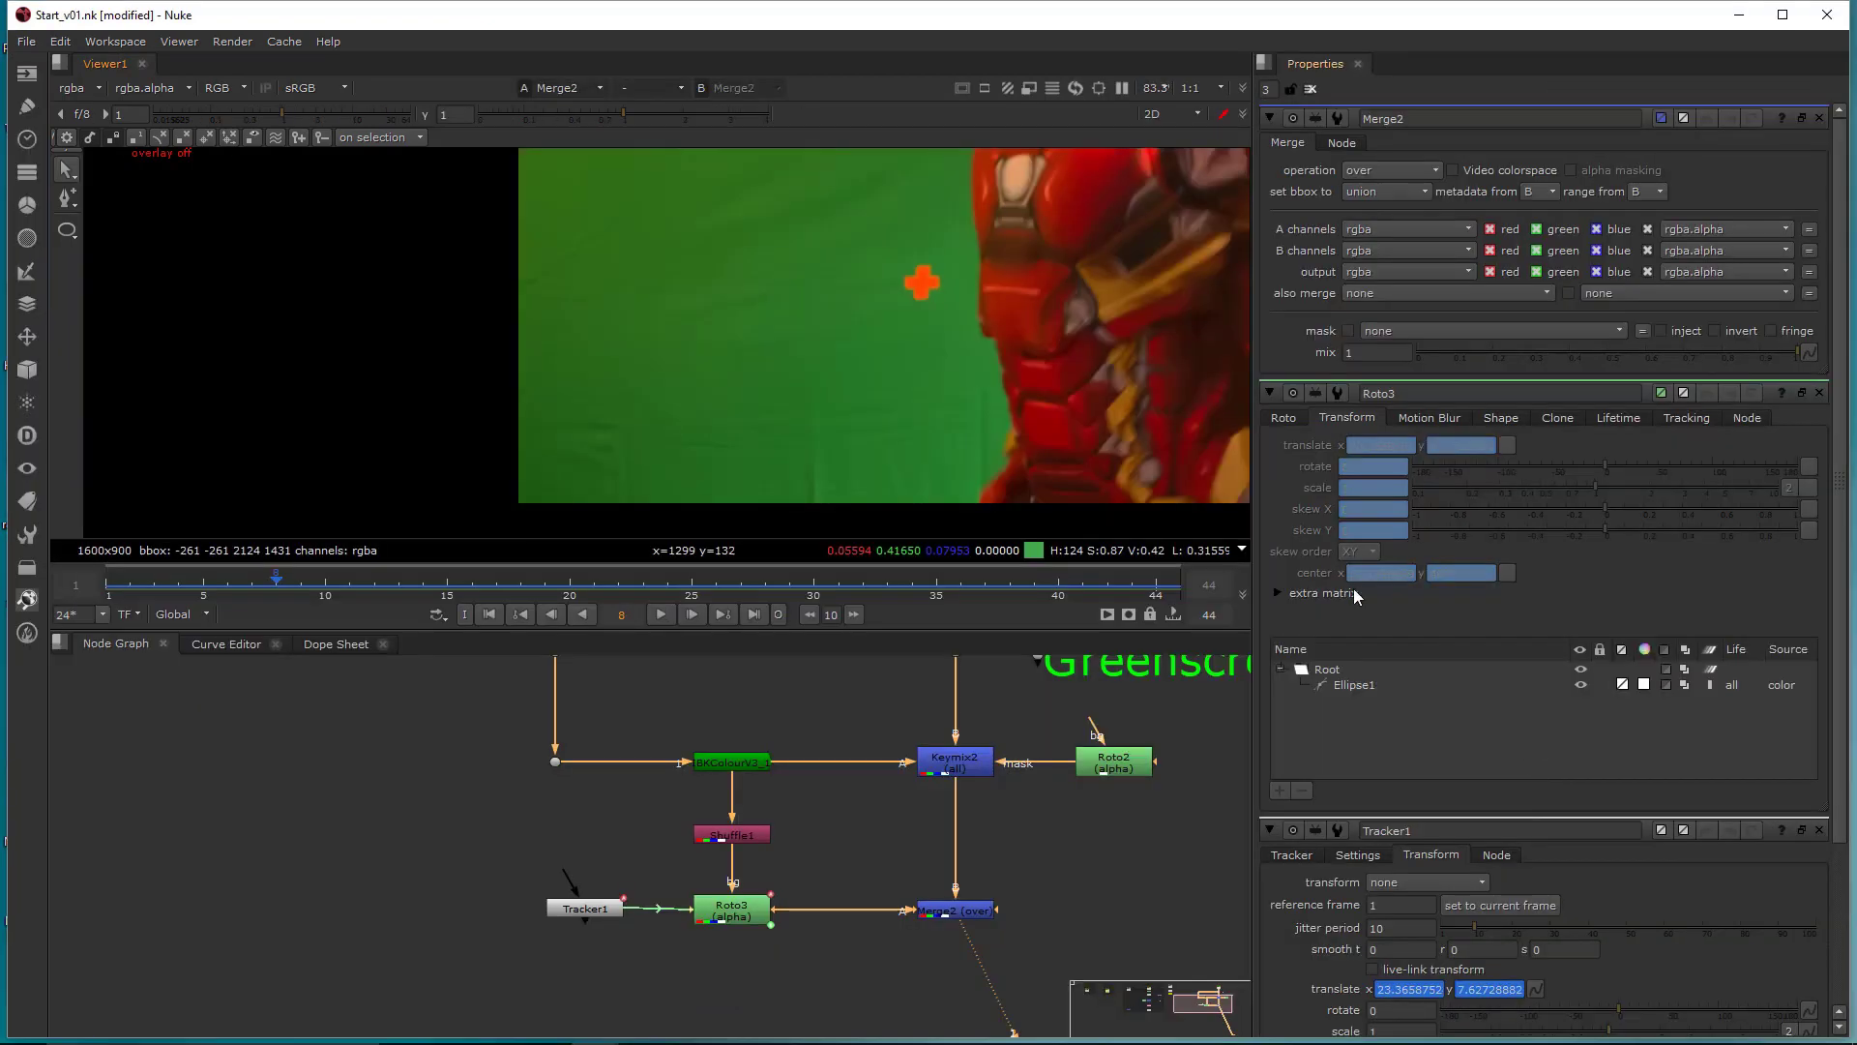
- Inspect the merged result's red channel around the left-edge patch, scrub to frame 26, and restore the full-colour view
scroll(851, 392, "down", 5)
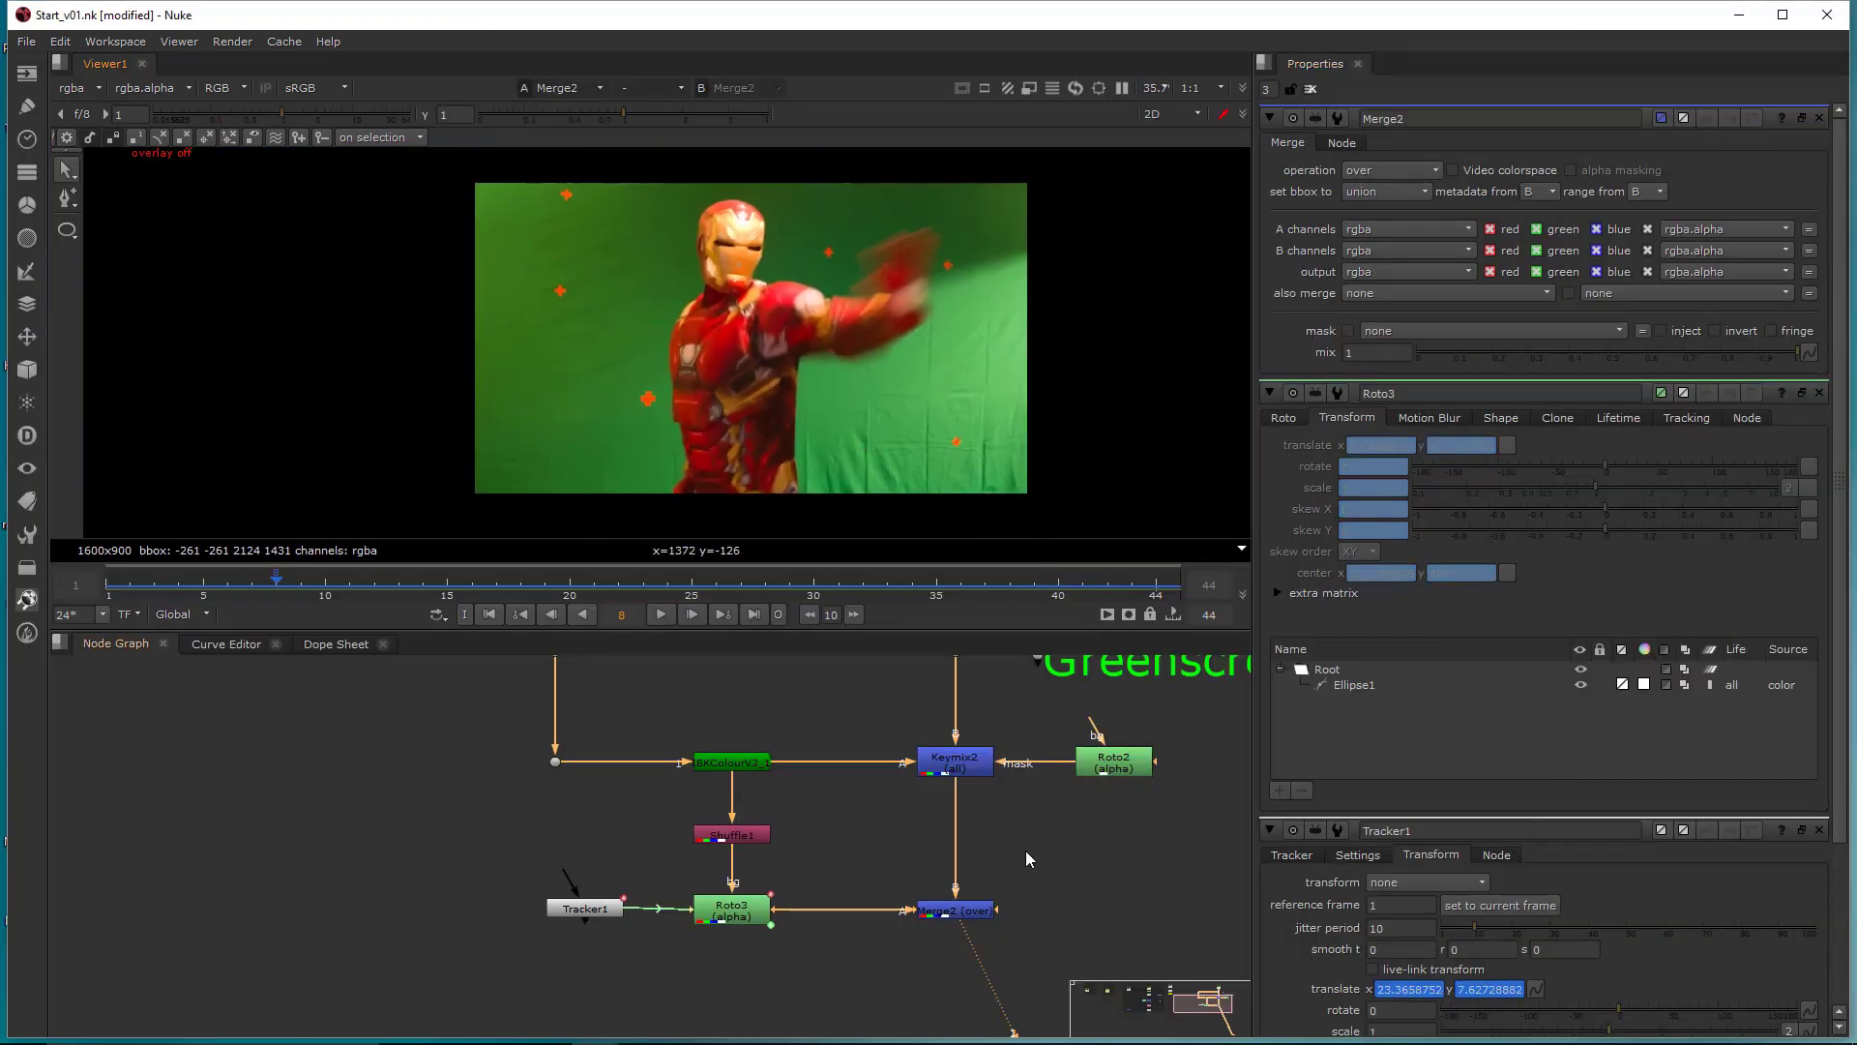
middle_click_drag(631, 325, 723, 335)
scroll(754, 352, "up", 2)
key("r")
scroll(670, 374, "up", 3)
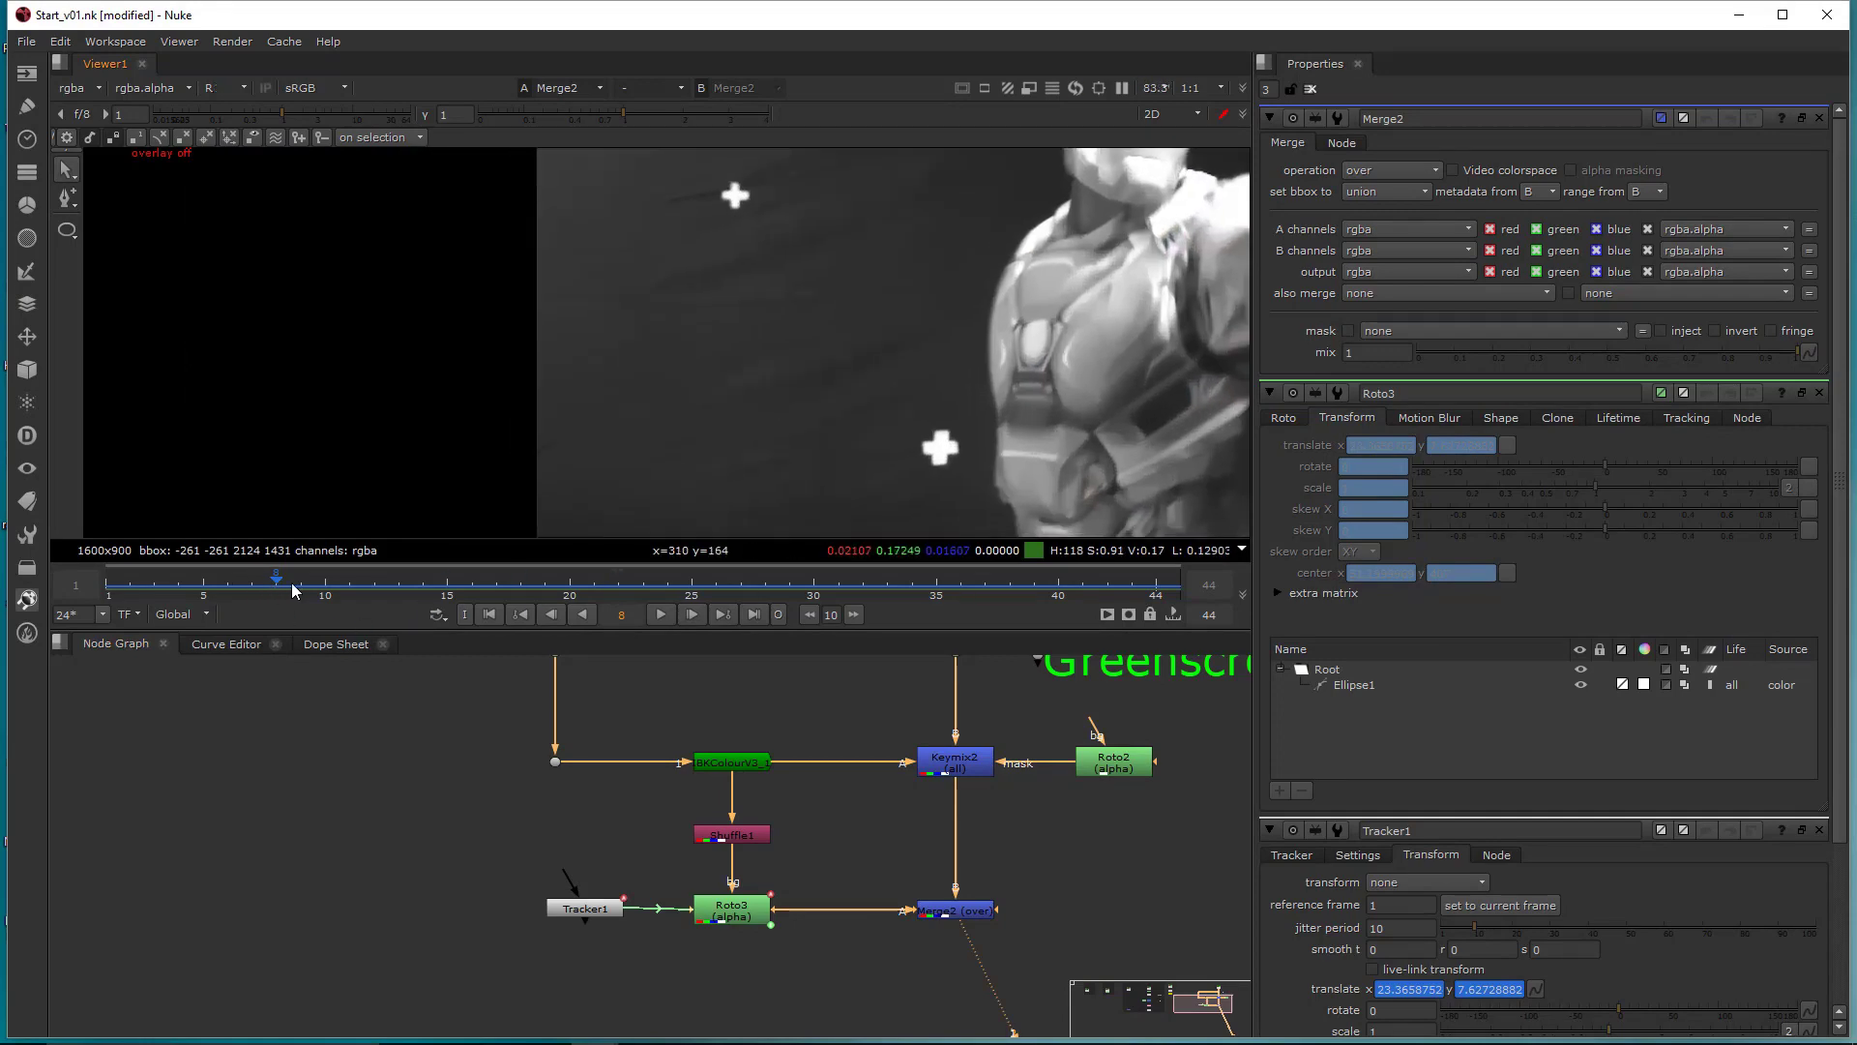
left_click_drag(295, 591, 716, 580)
scroll(838, 433, "down", 3)
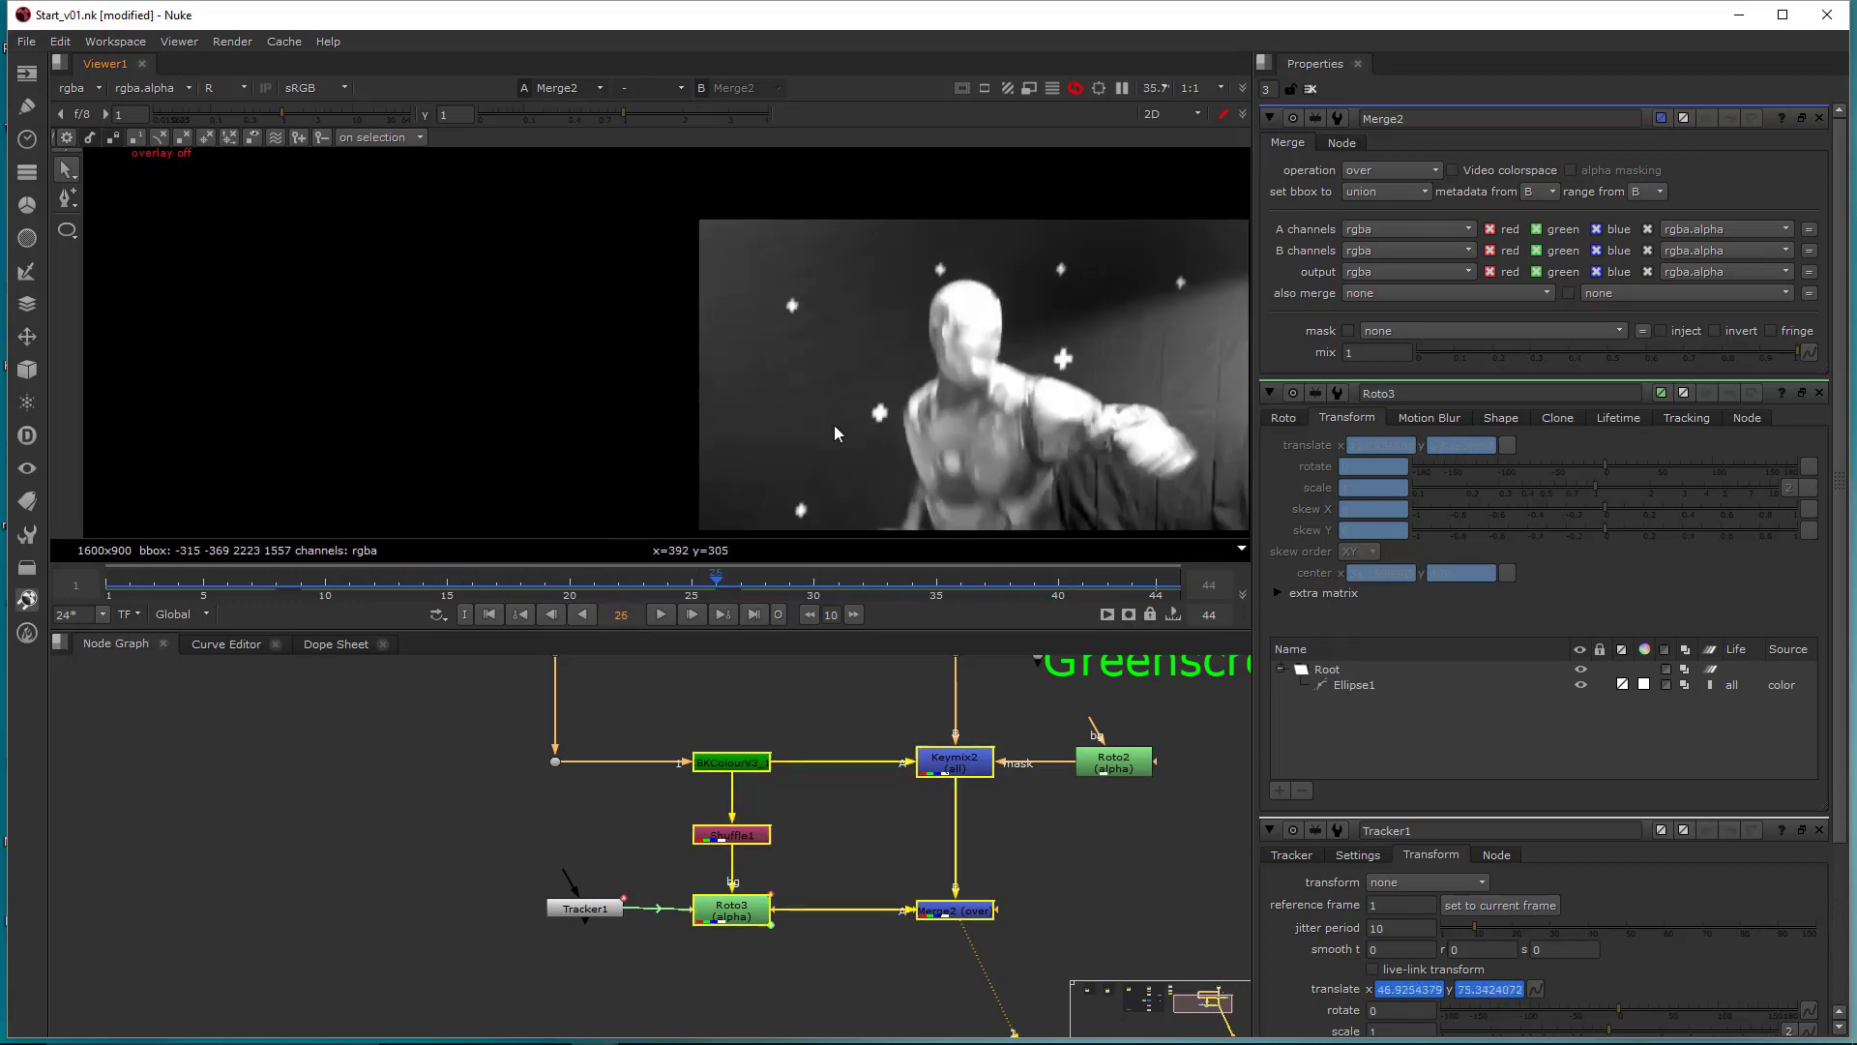
key("r")
- Open the Tracker's properties and close the Merge and Roto properties
middle_click_drag(967, 441, 724, 409)
middle_click_drag(880, 859, 757, 852)
middle_click_drag(804, 427, 821, 438)
middle_click_drag(695, 866, 737, 876)
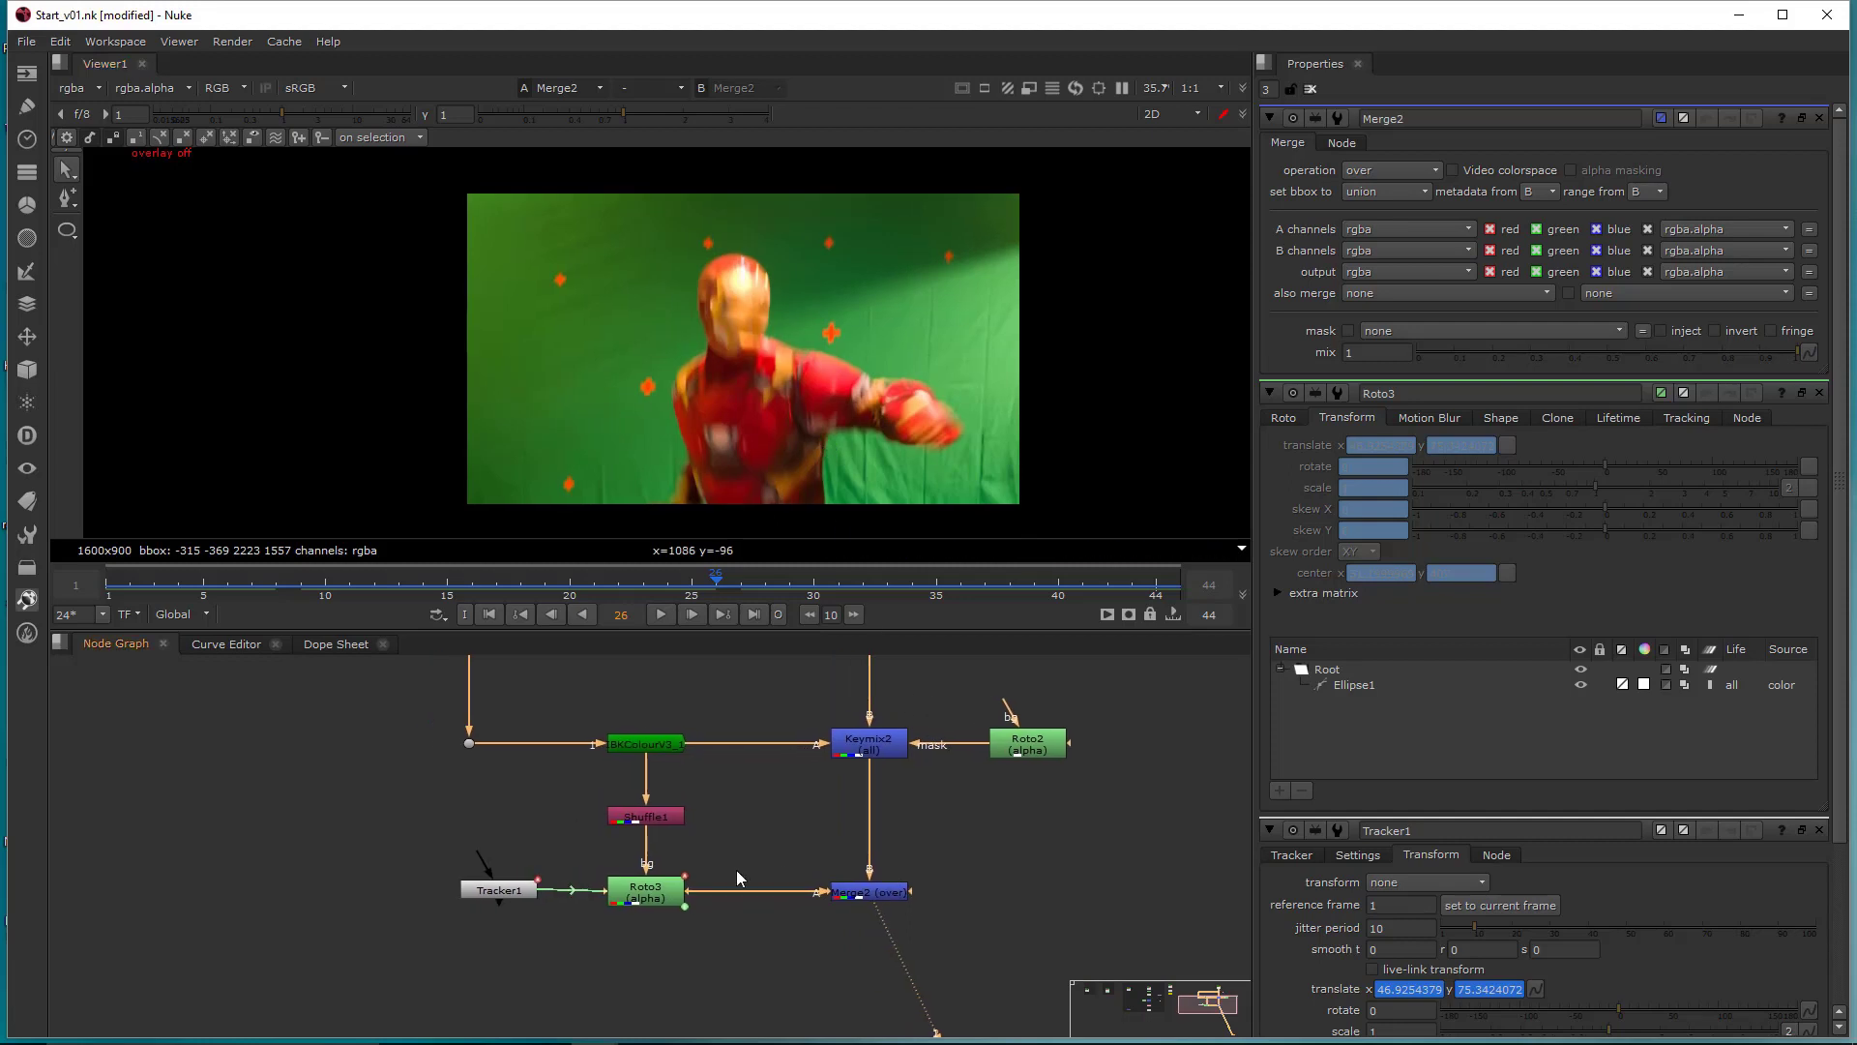
left_click(522, 892)
double_click(490, 890)
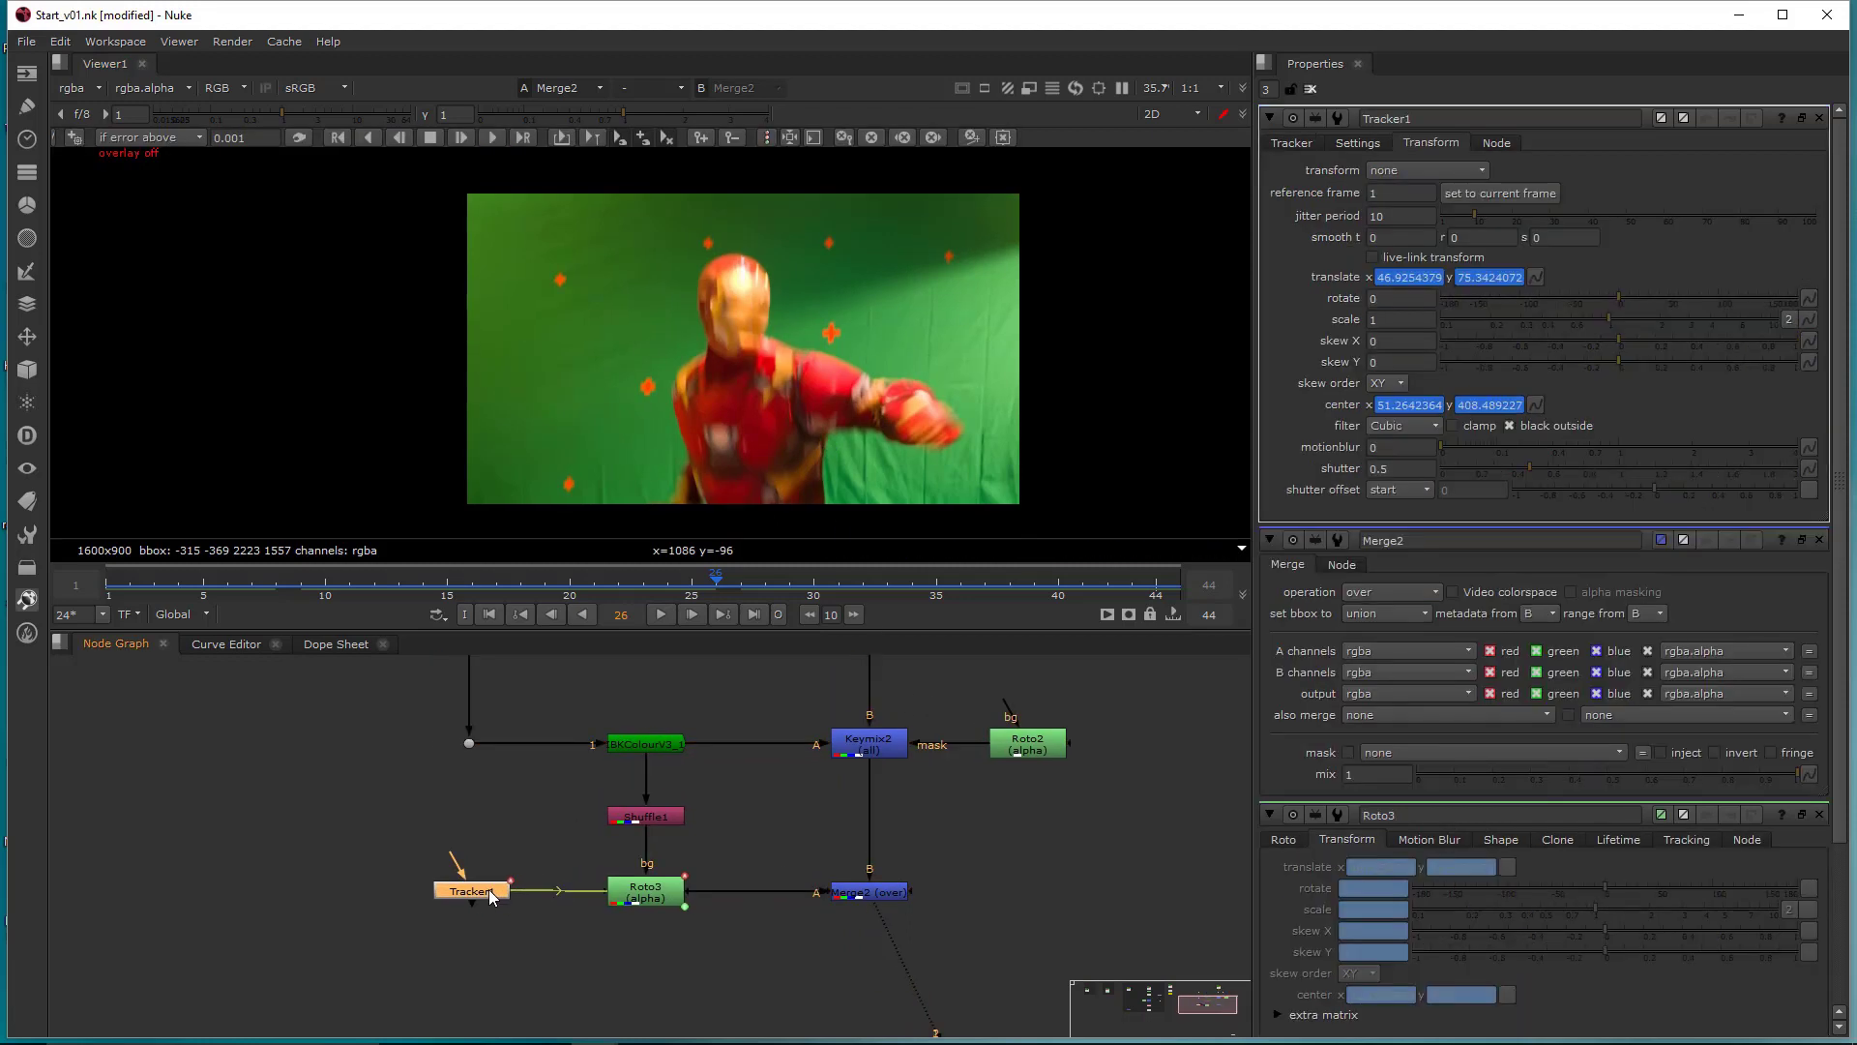
left_click(1819, 540)
left_click(1819, 539)
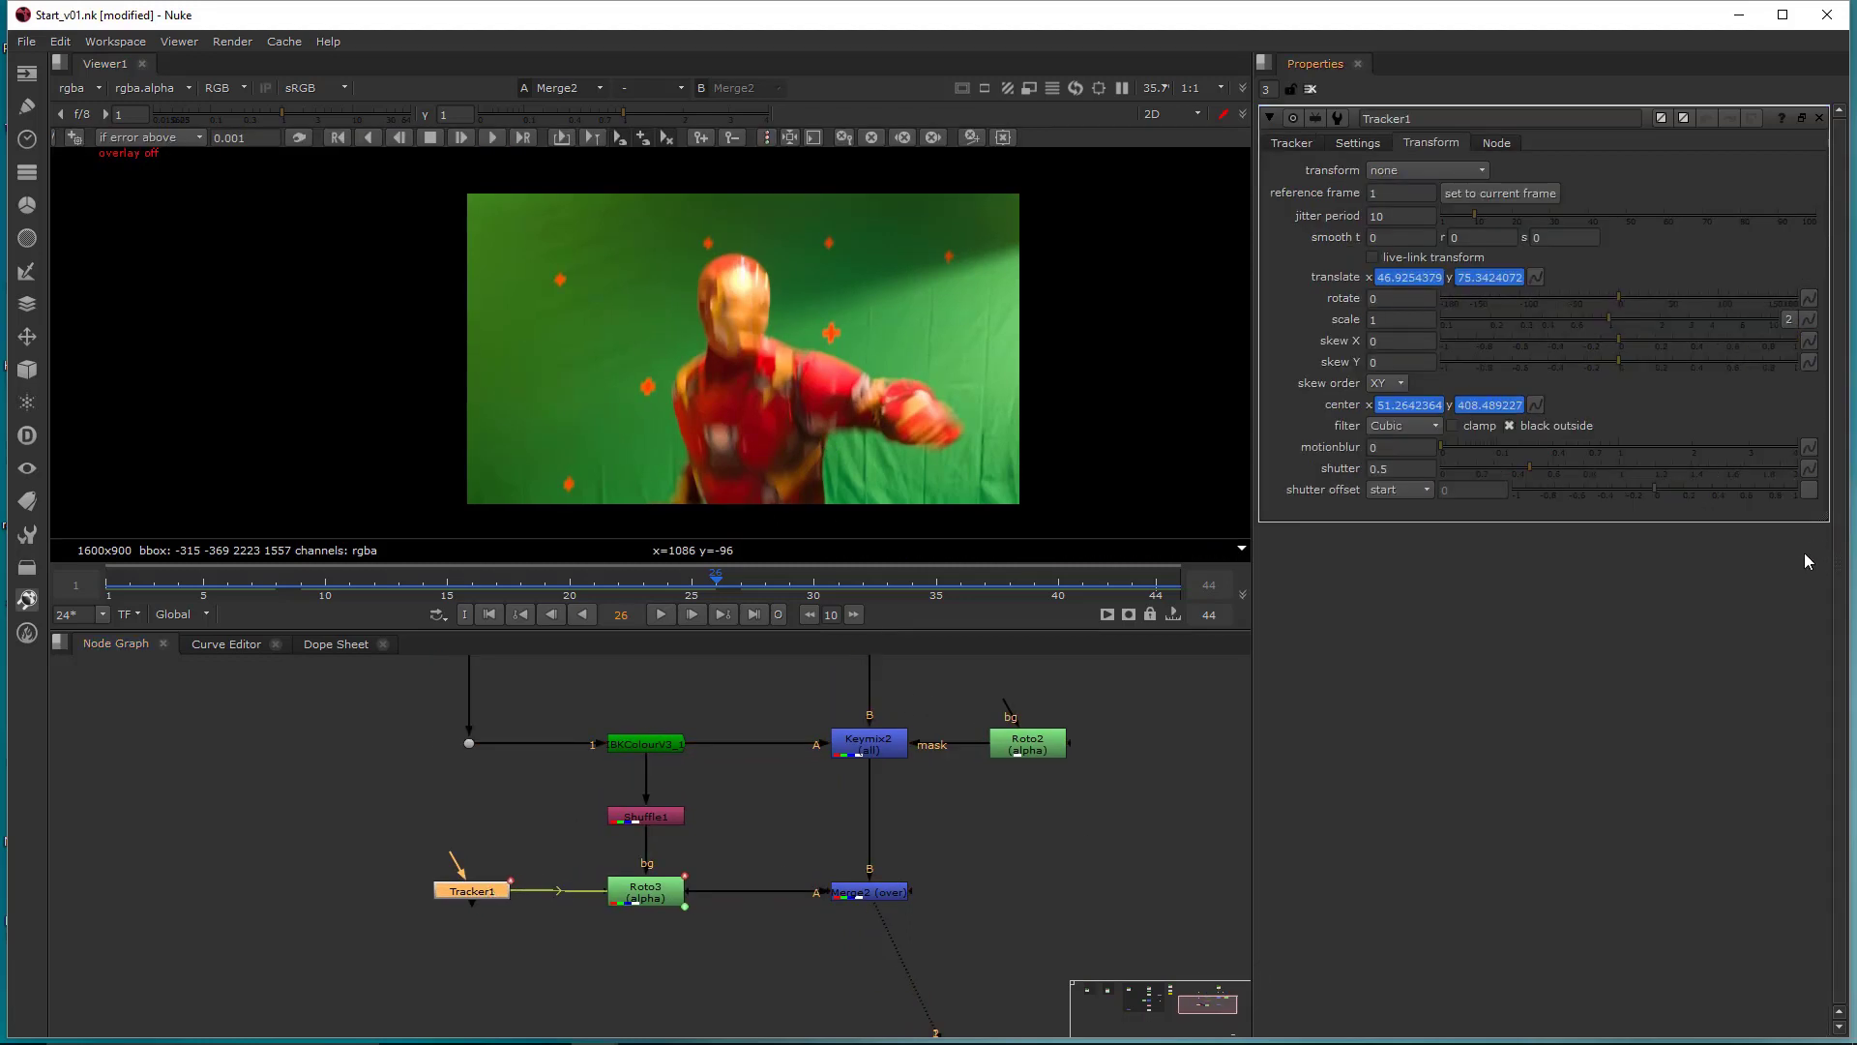
- Duplicate the Tracker node, connect the copy to the Merge's output, and open its properties
middle_click_drag(548, 845, 498, 838)
left_click_drag(336, 804, 512, 943)
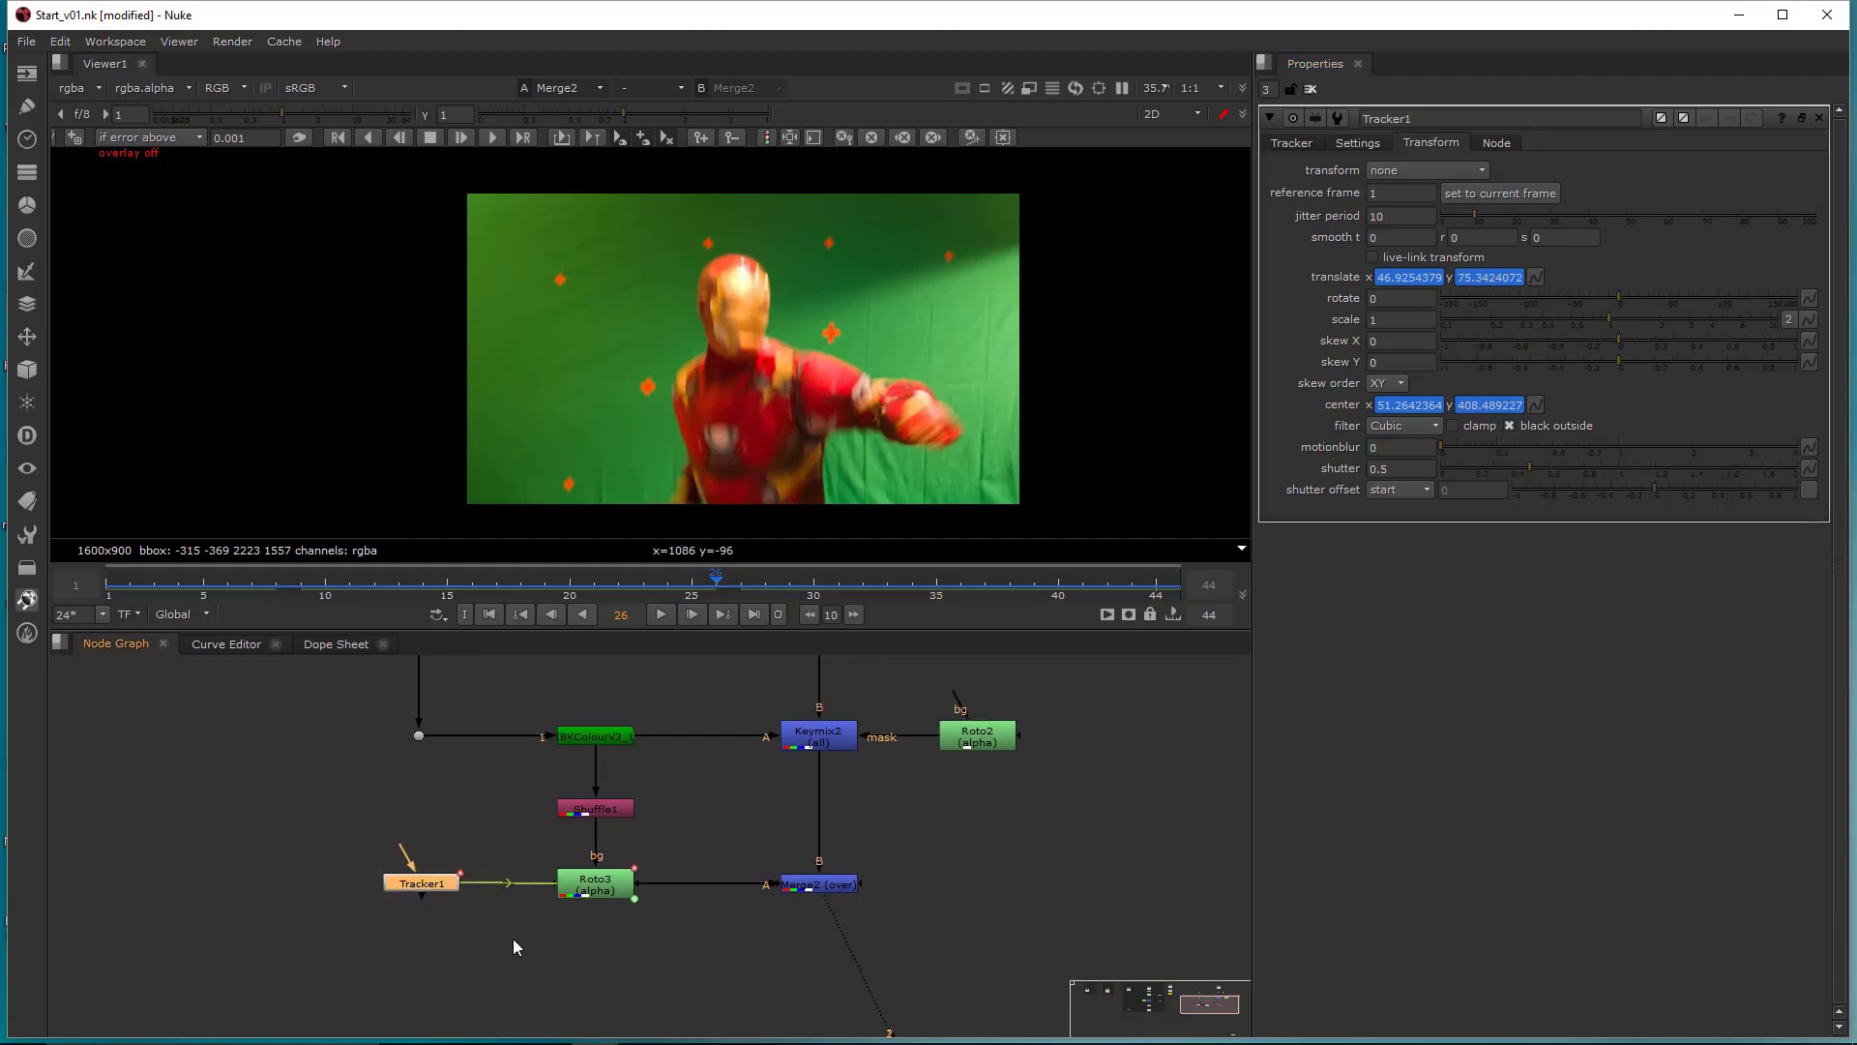
key("ctrl+c")
key("ctrl+v")
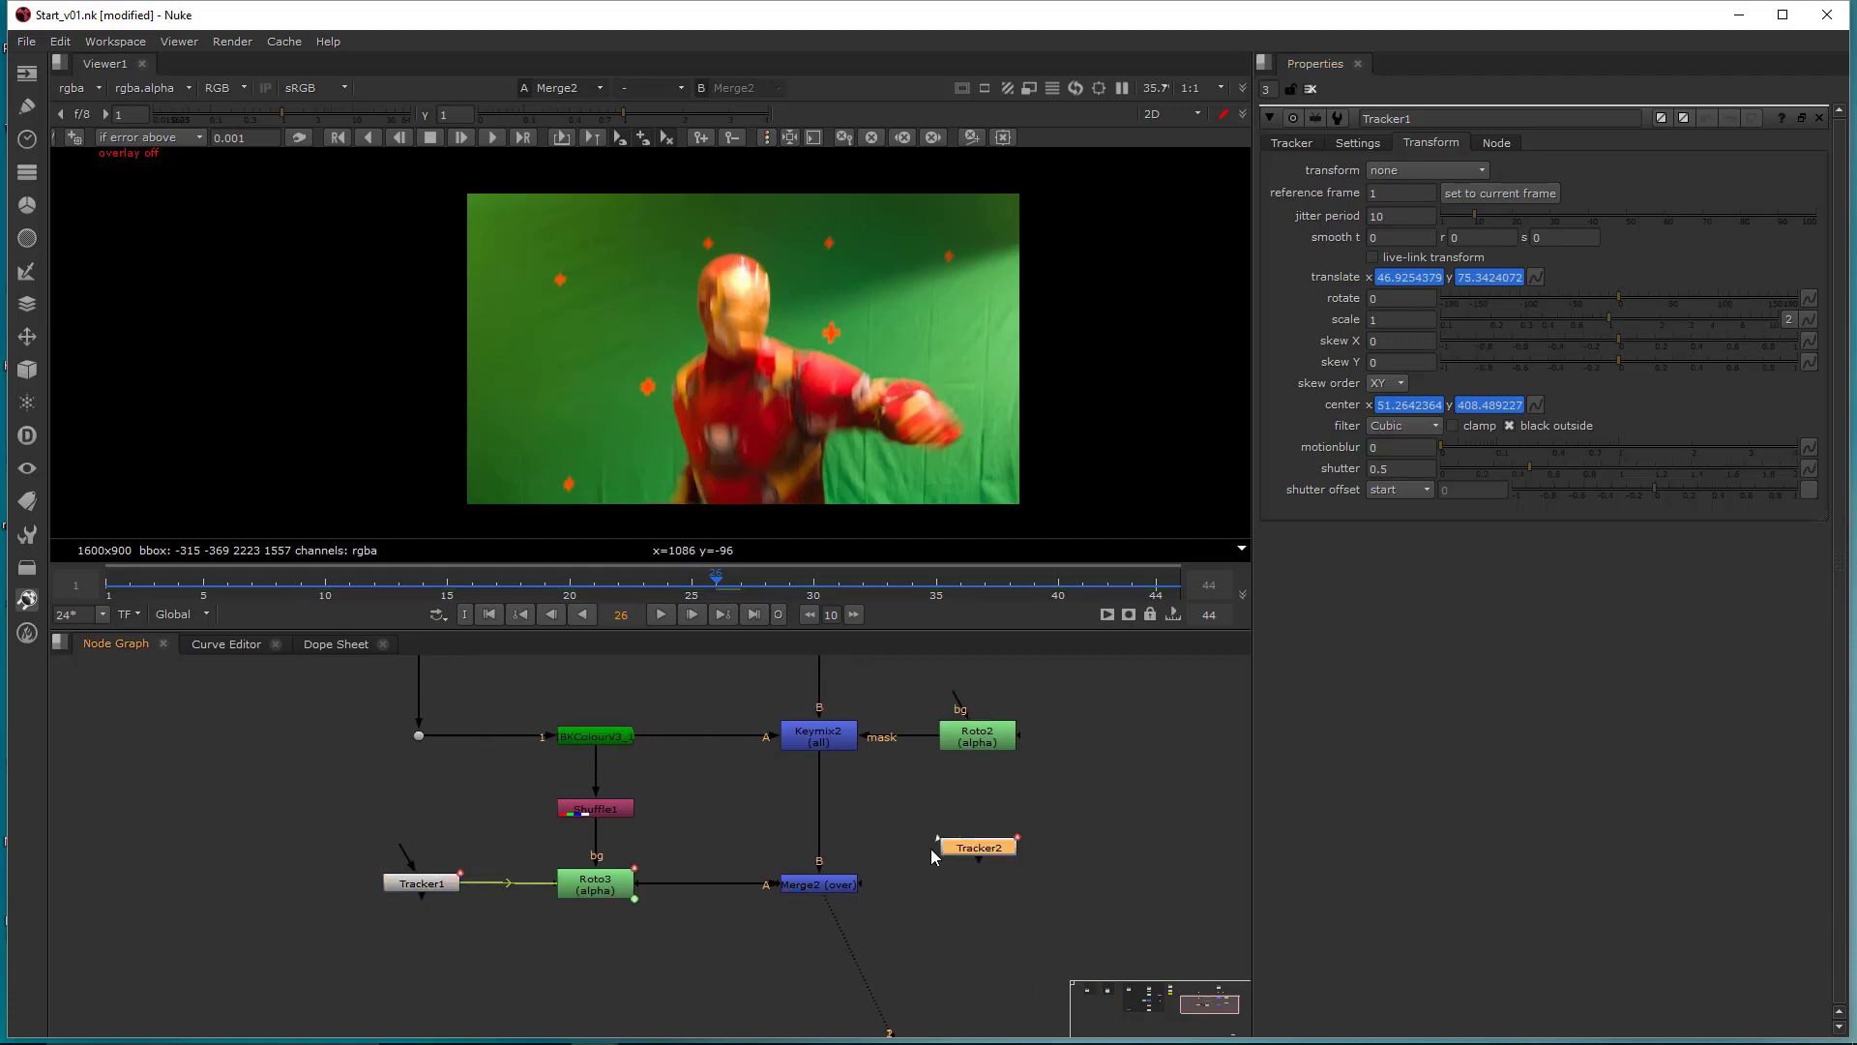
left_click_drag(827, 891, 825, 888)
left_click_drag(976, 853, 984, 891)
double_click(984, 886)
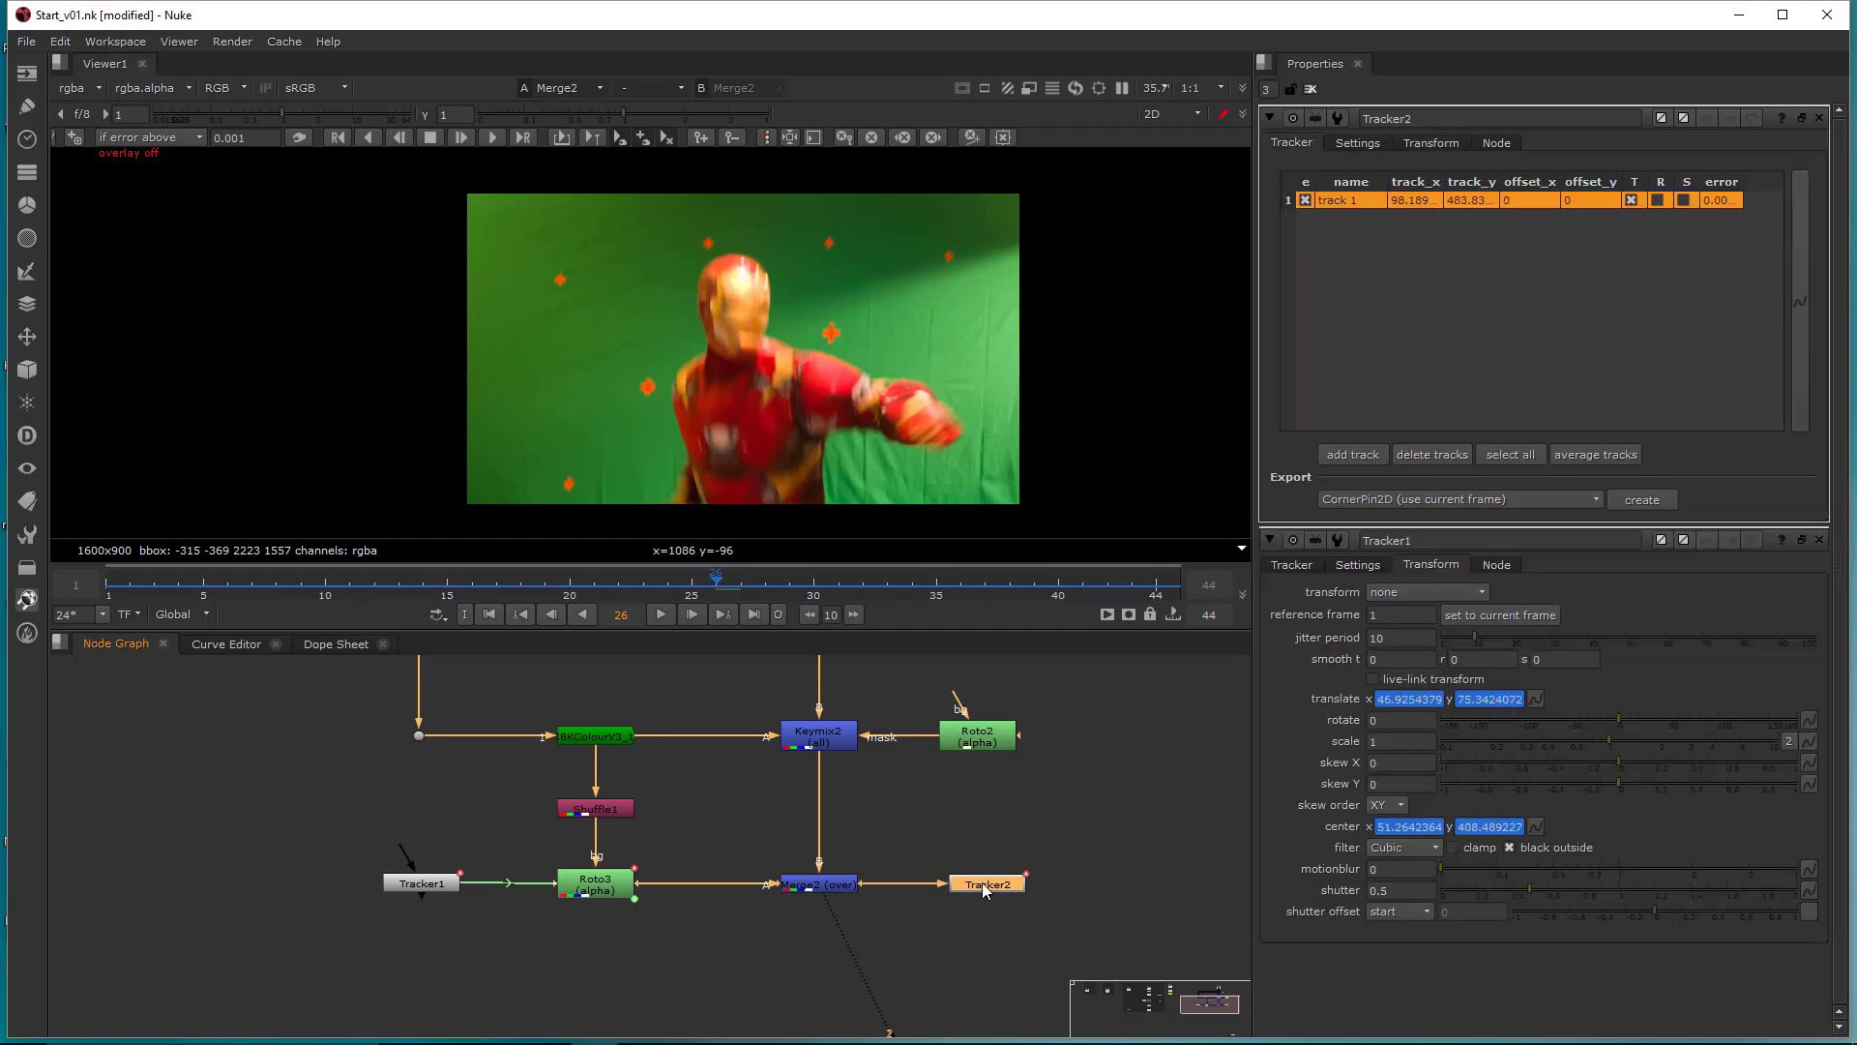
- View the duplicated Tracker's output and set its transform to stabilize
key("1")
left_click(1431, 143)
left_click(1441, 171)
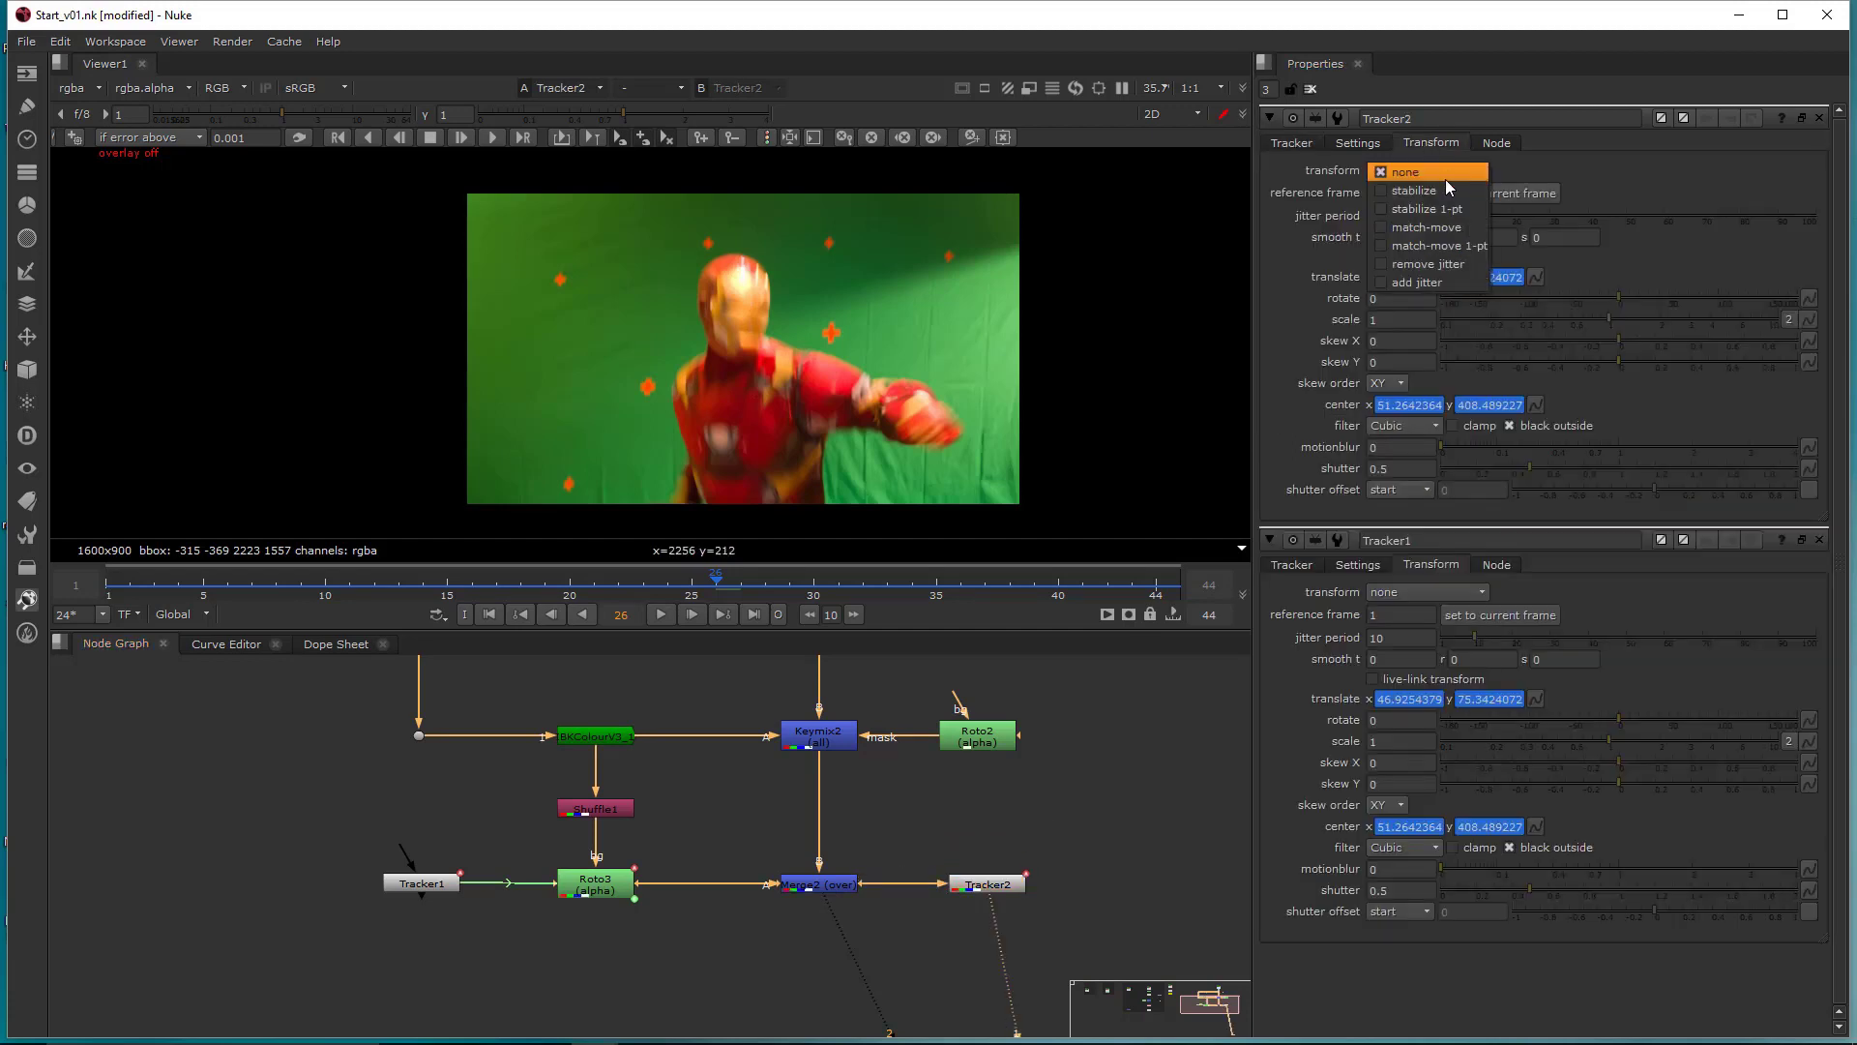
left_click(1448, 189)
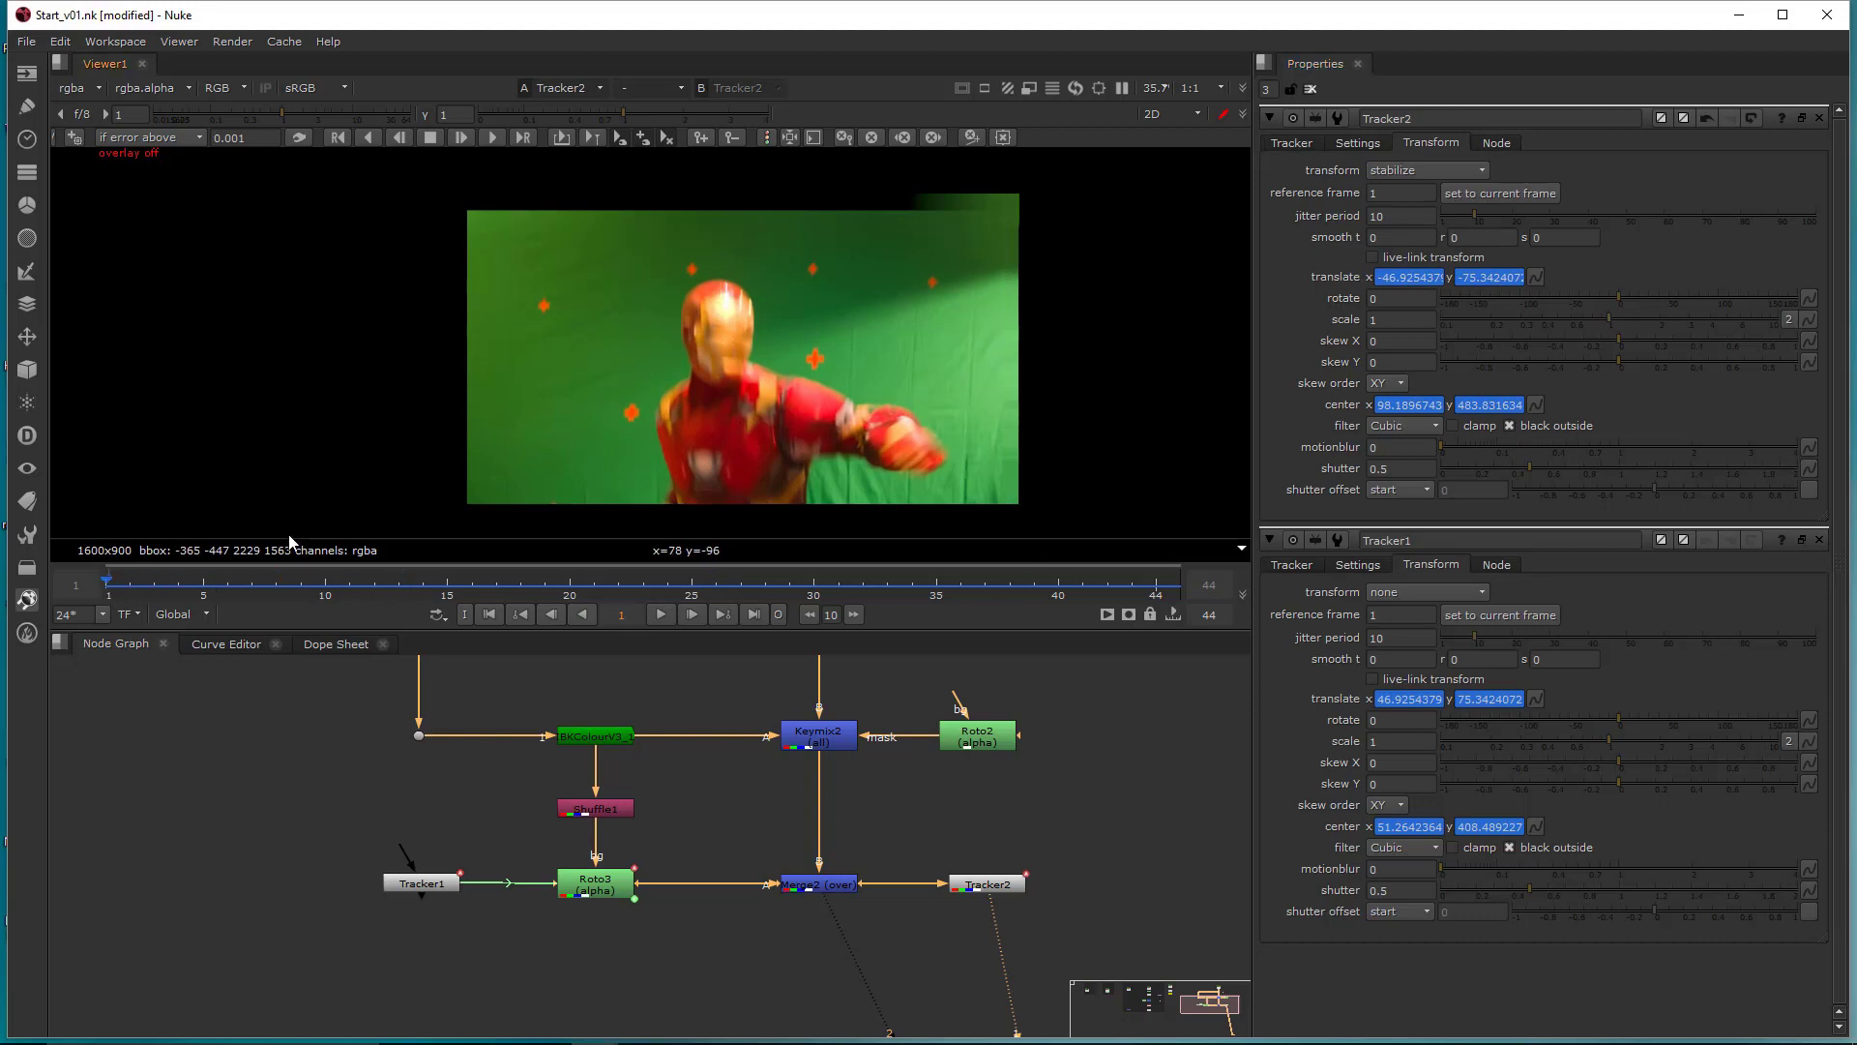
- Compare the KeyMix and Merge outputs close up around the left-edge cross at frame 1
left_click(838, 743)
key("1")
left_click(822, 885)
key("2")
left_click(758, 925)
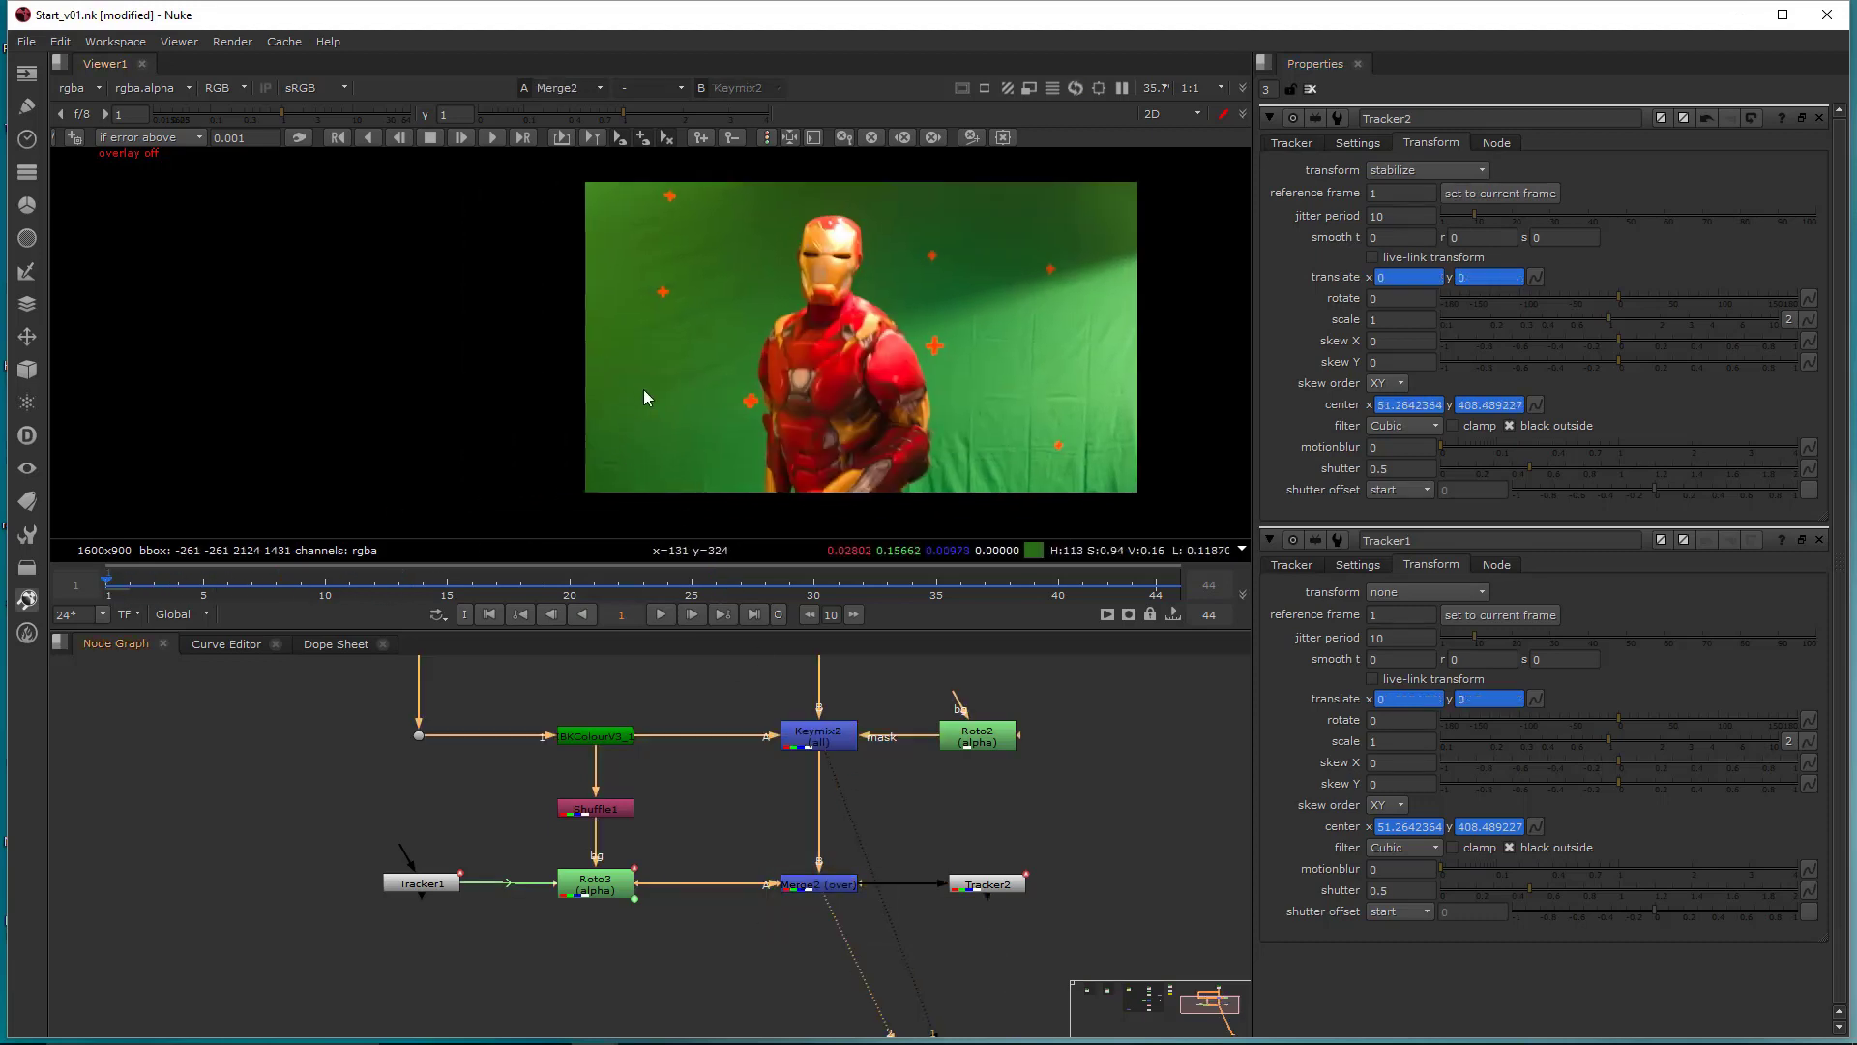
scroll(646, 396, "up", 6)
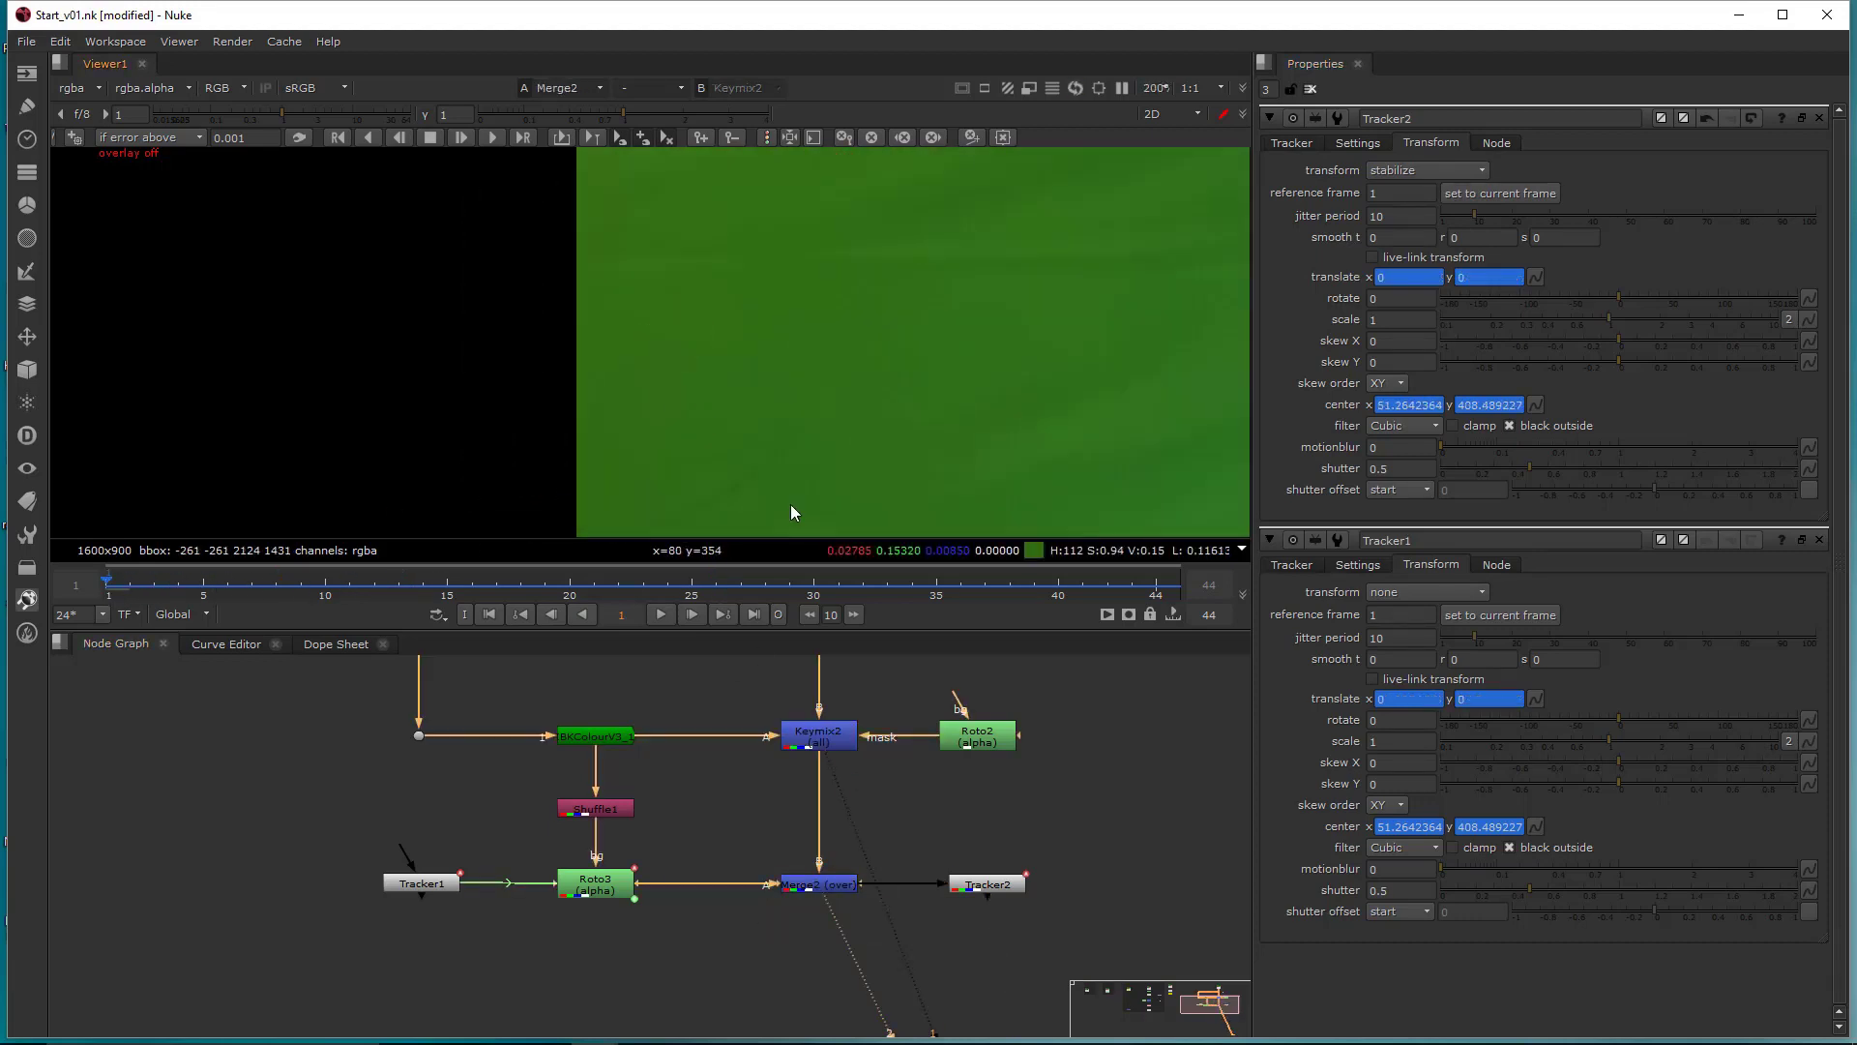
key("1")
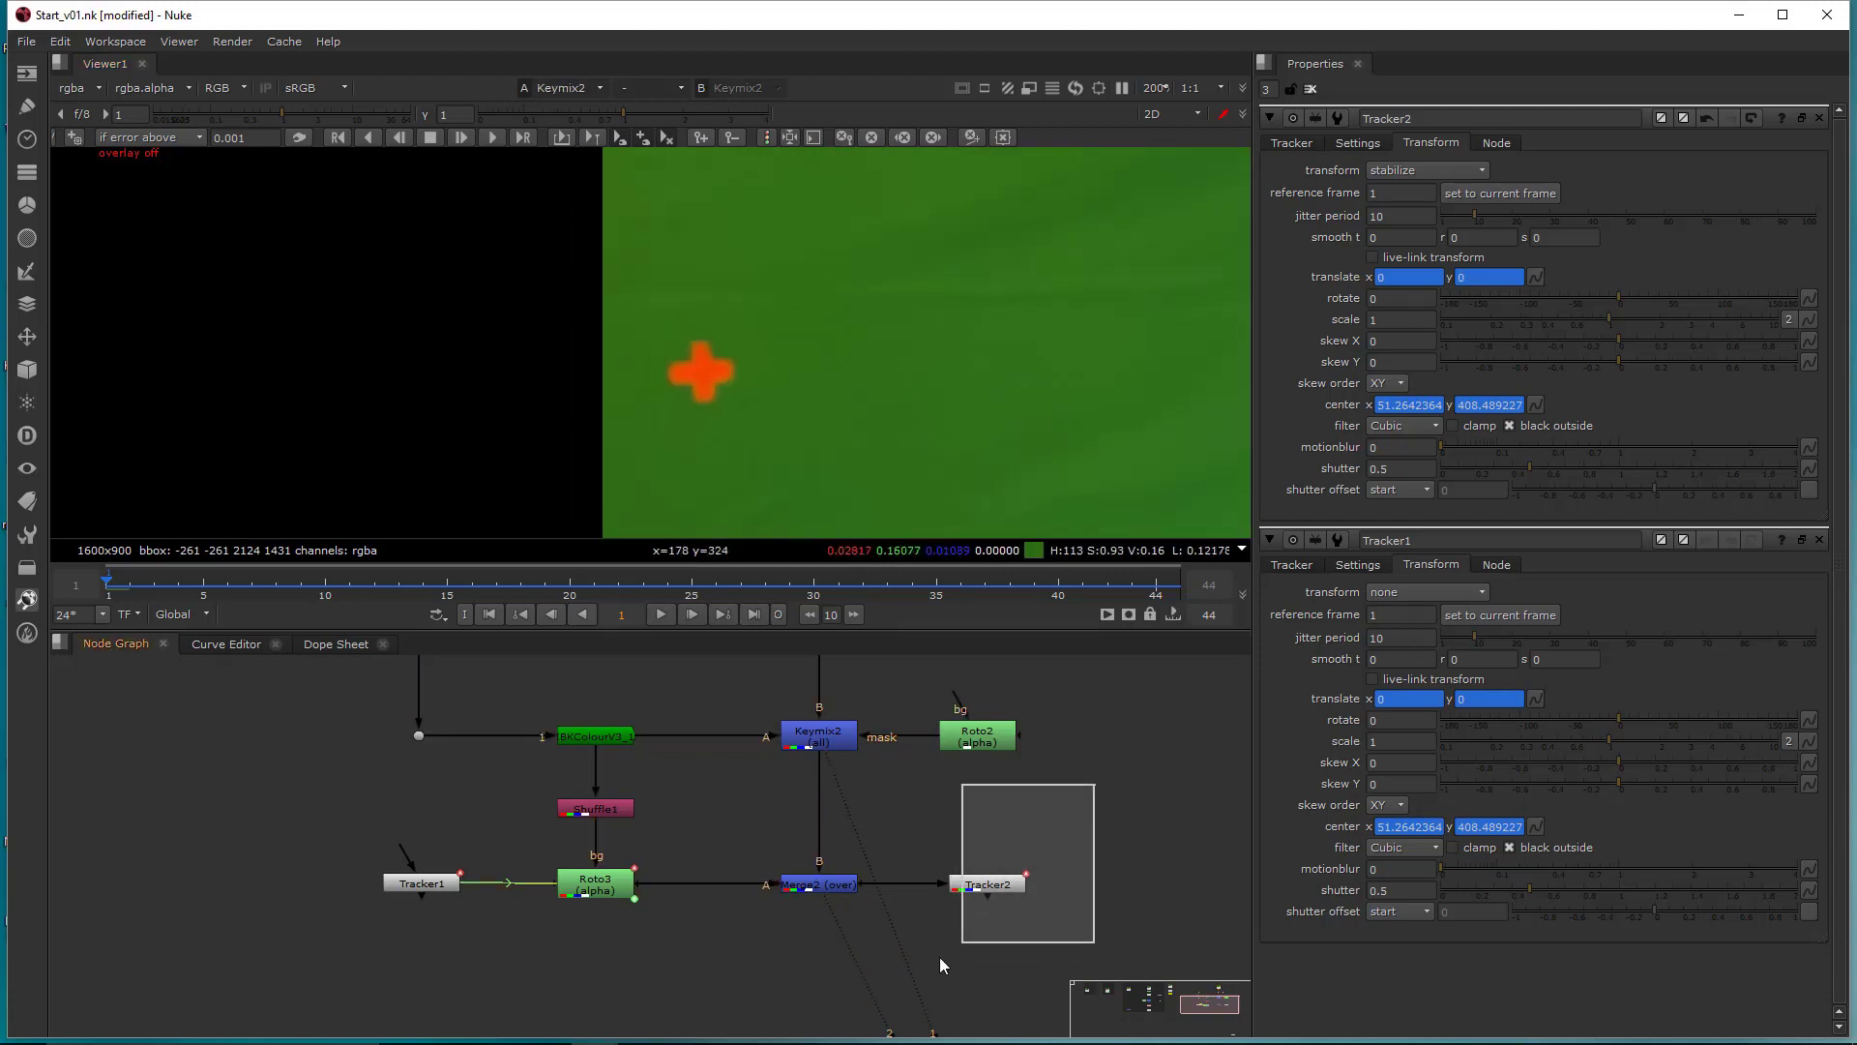
- Play the stabilized Tracker output and check the patched area in both colour and the red channel
left_click_drag(938, 965, 938, 962)
key("1")
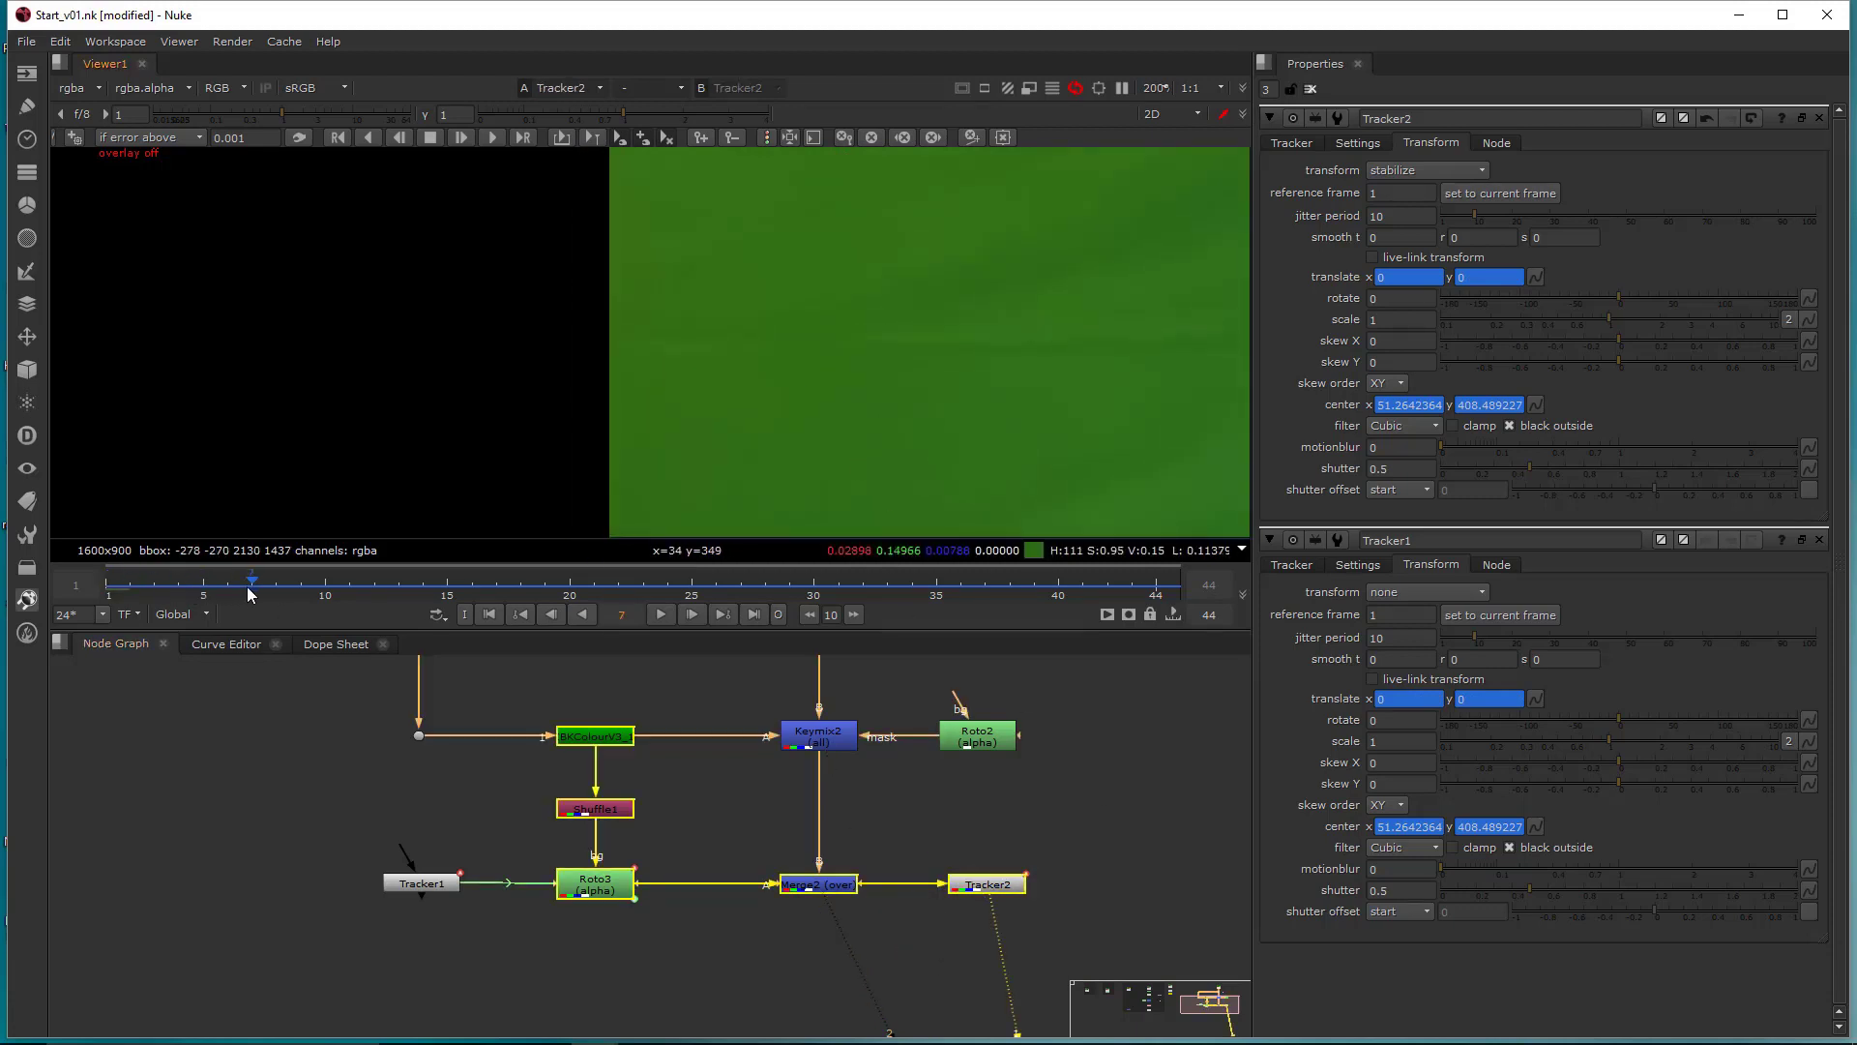
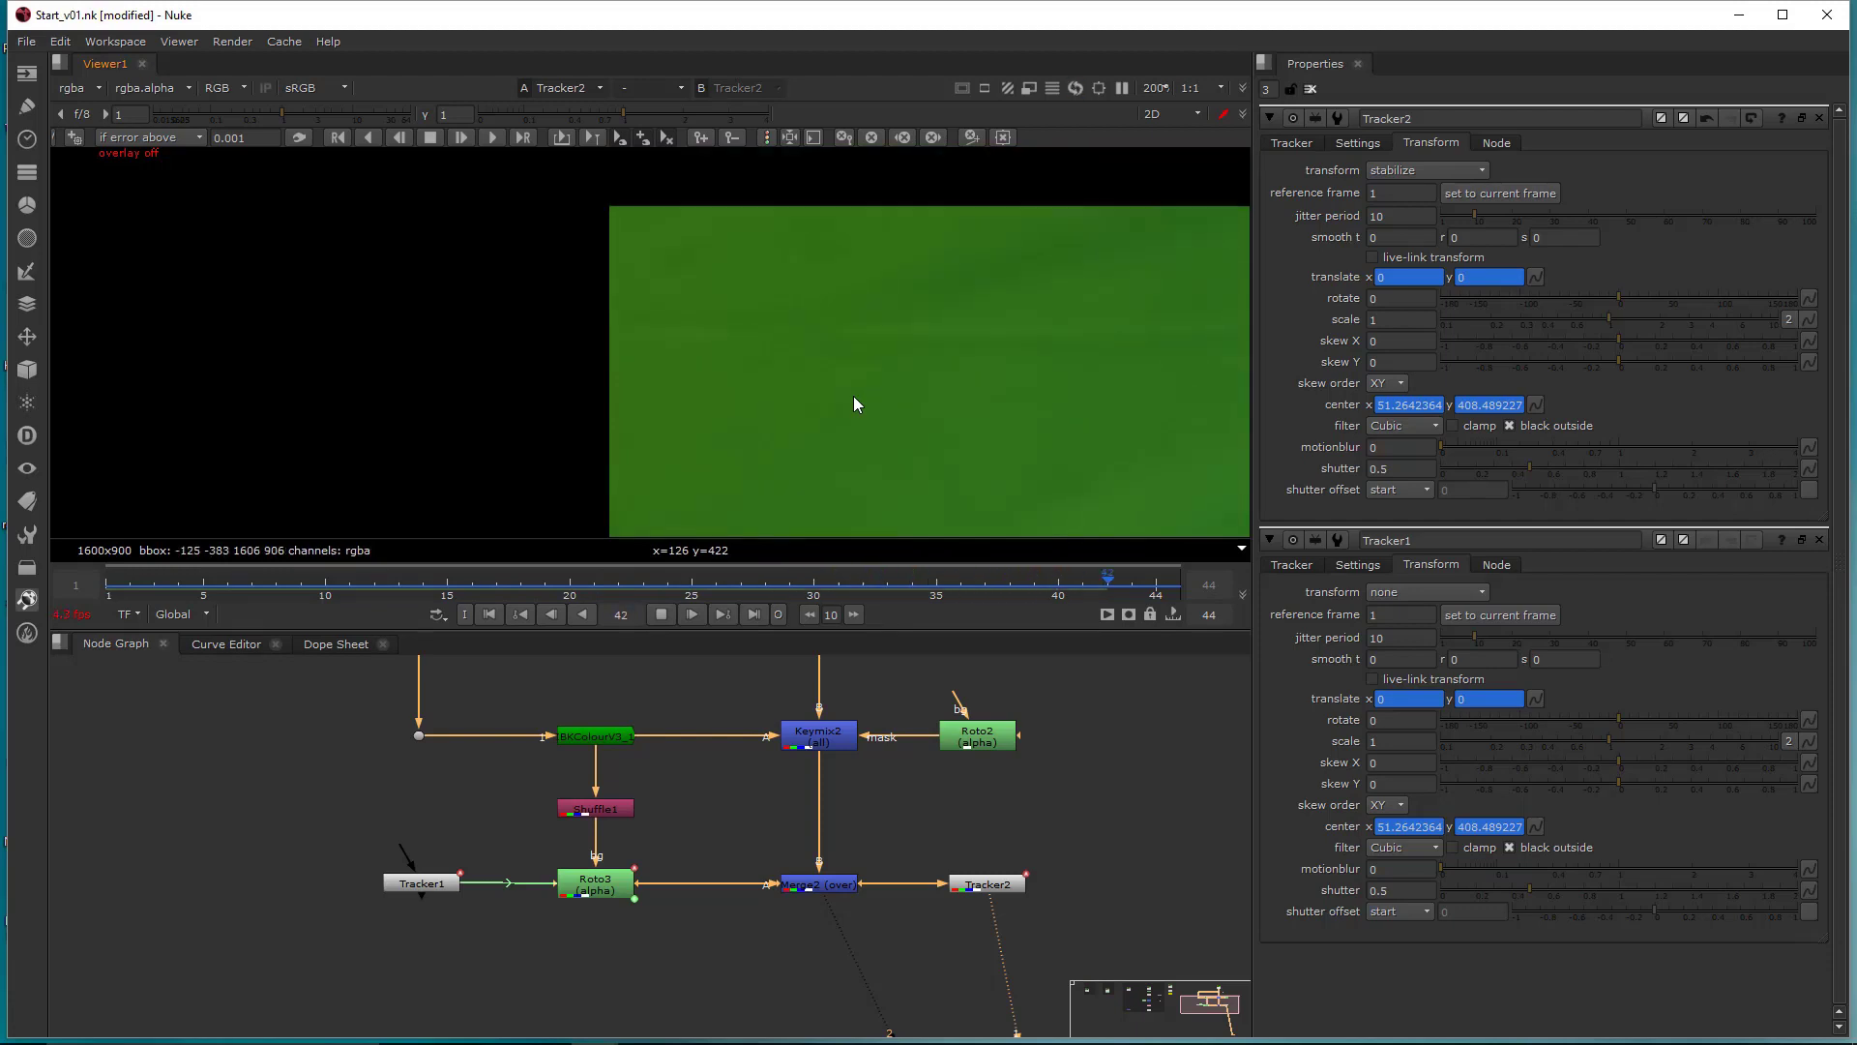
key("r")
key("r")
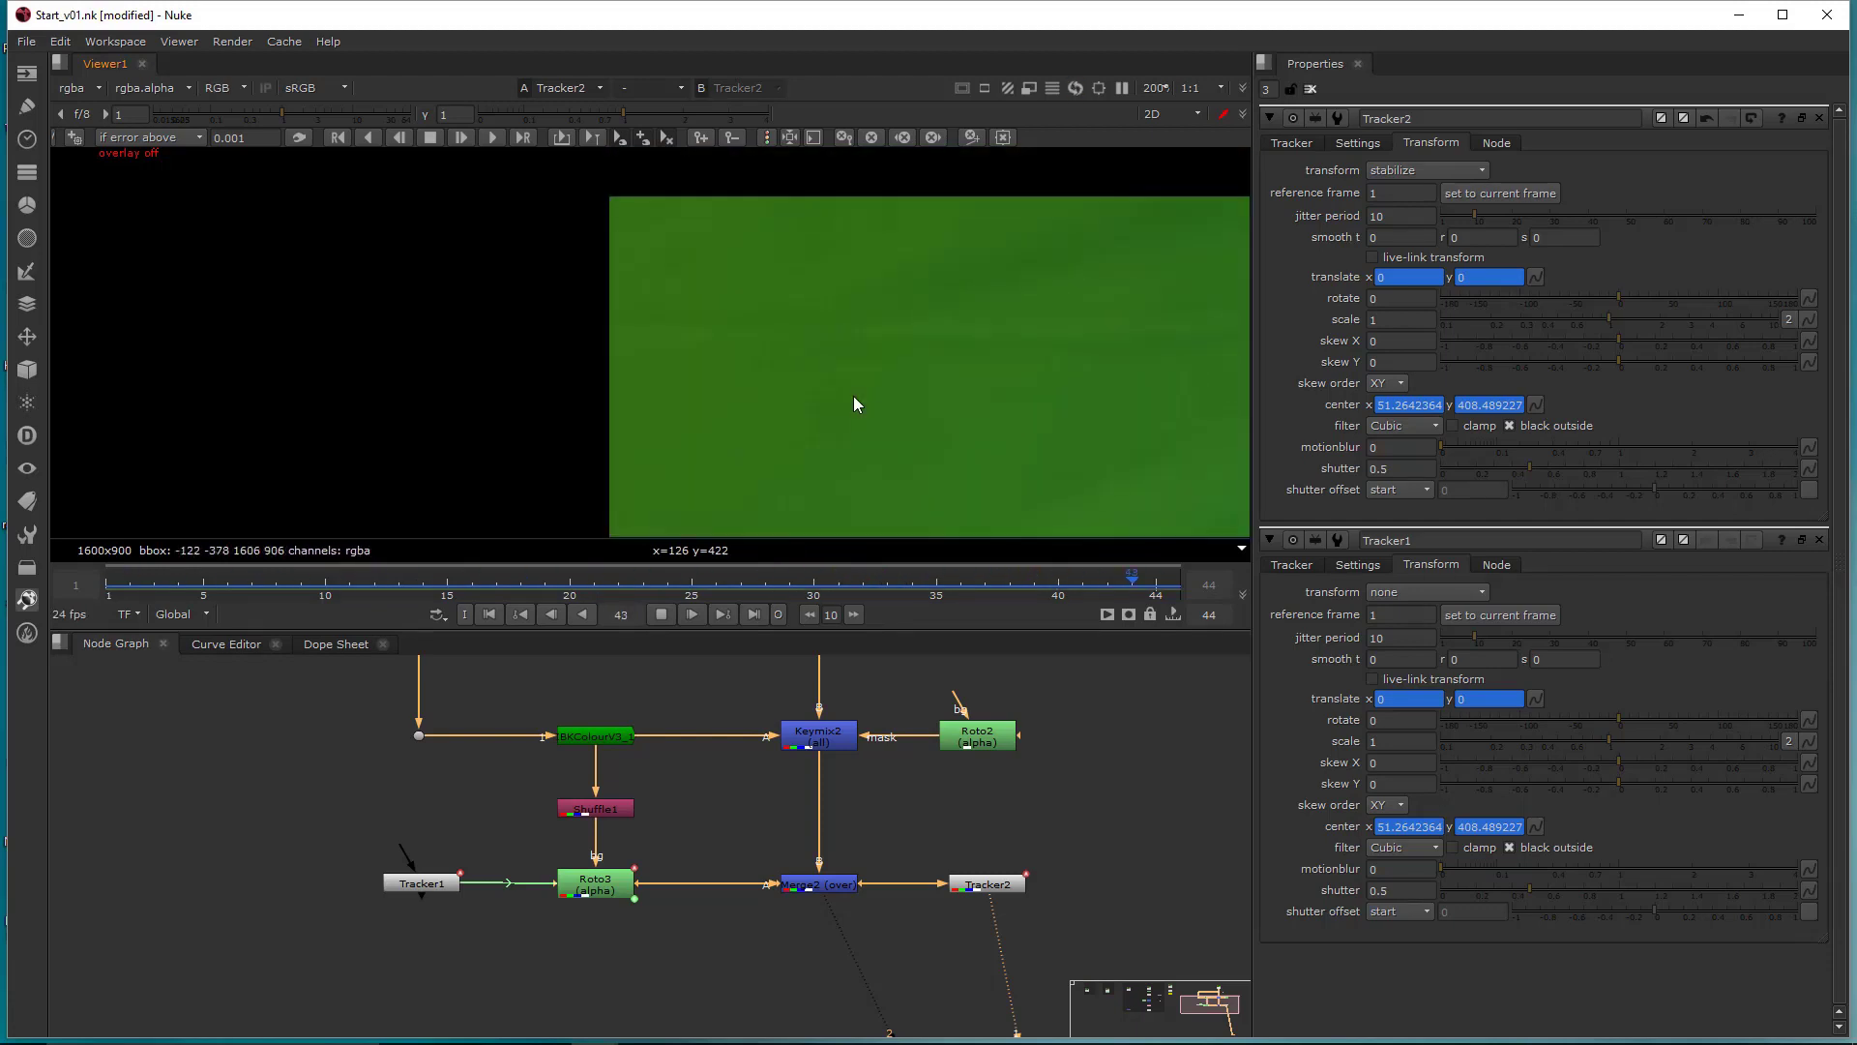
key("r")
key("r")
left_click(660, 613)
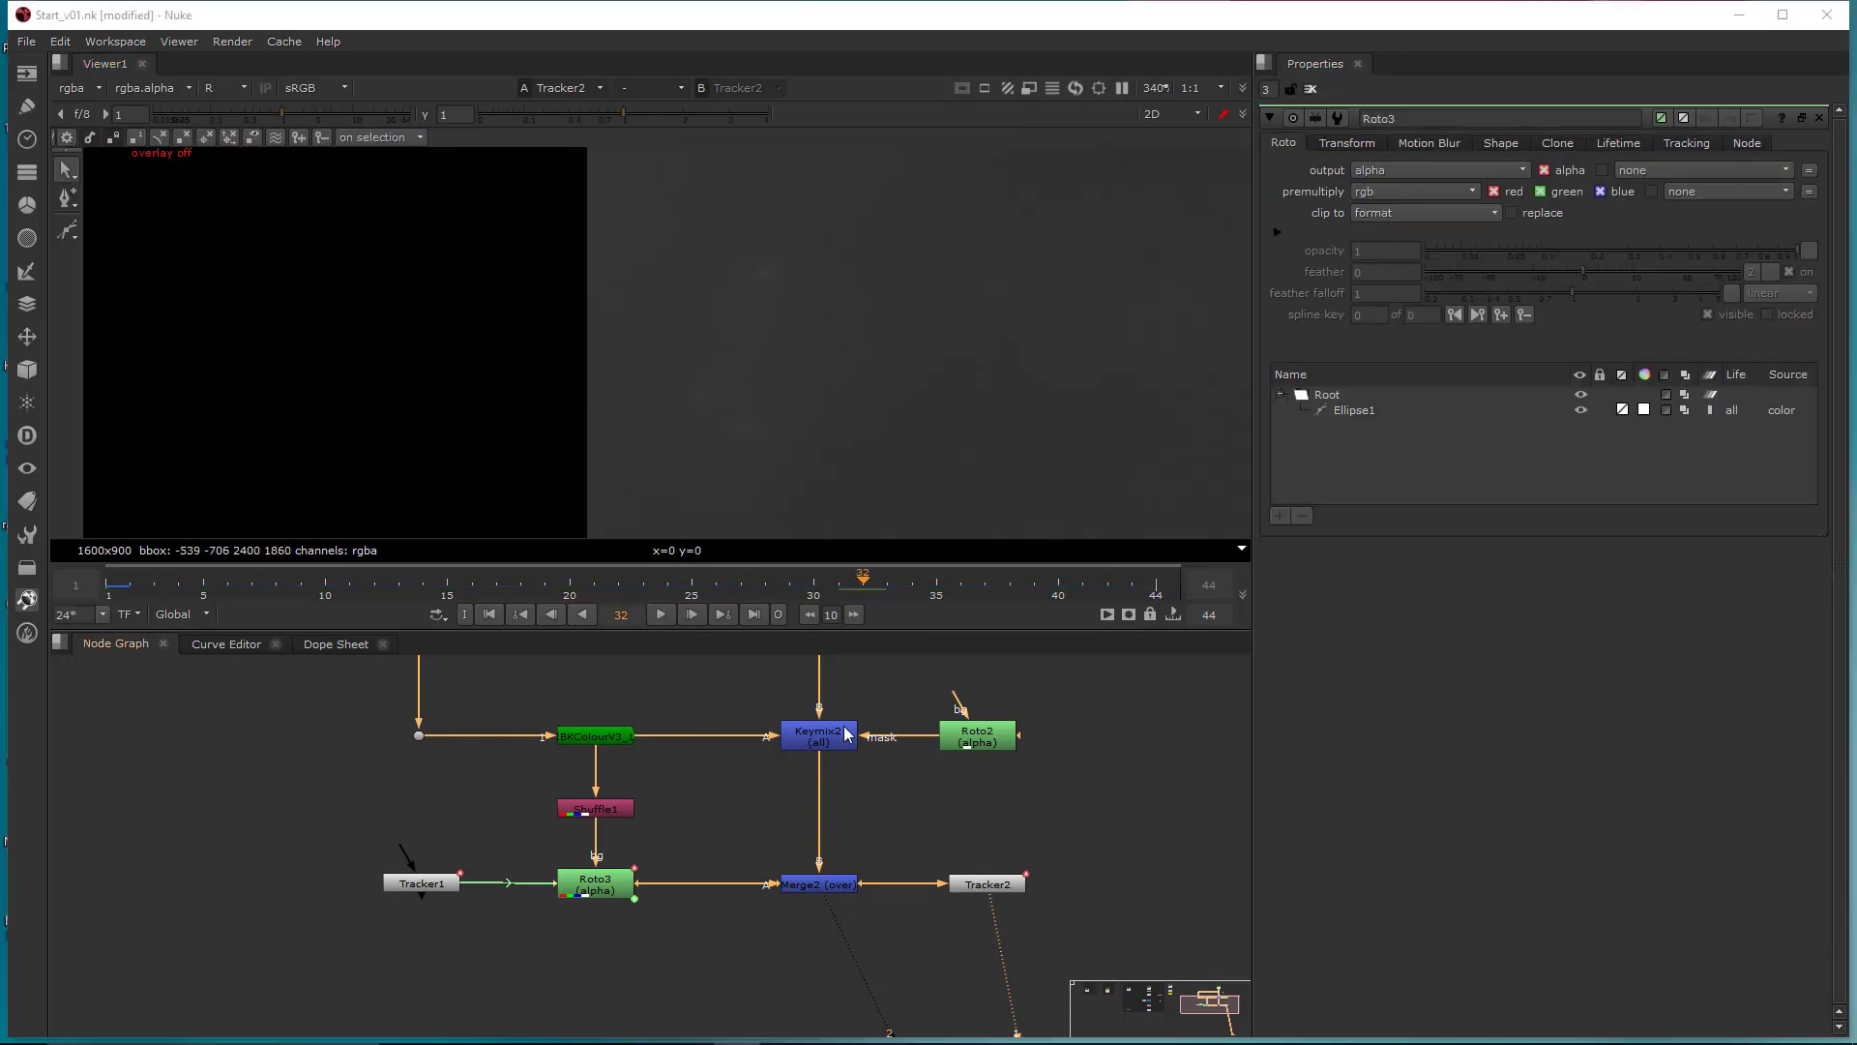
- View the KeyMix output's red channel near the left edge at frame 32
left_click(844, 733)
key("1")
left_click_drag(730, 806, 745, 826)
scroll(864, 426, "down", 3)
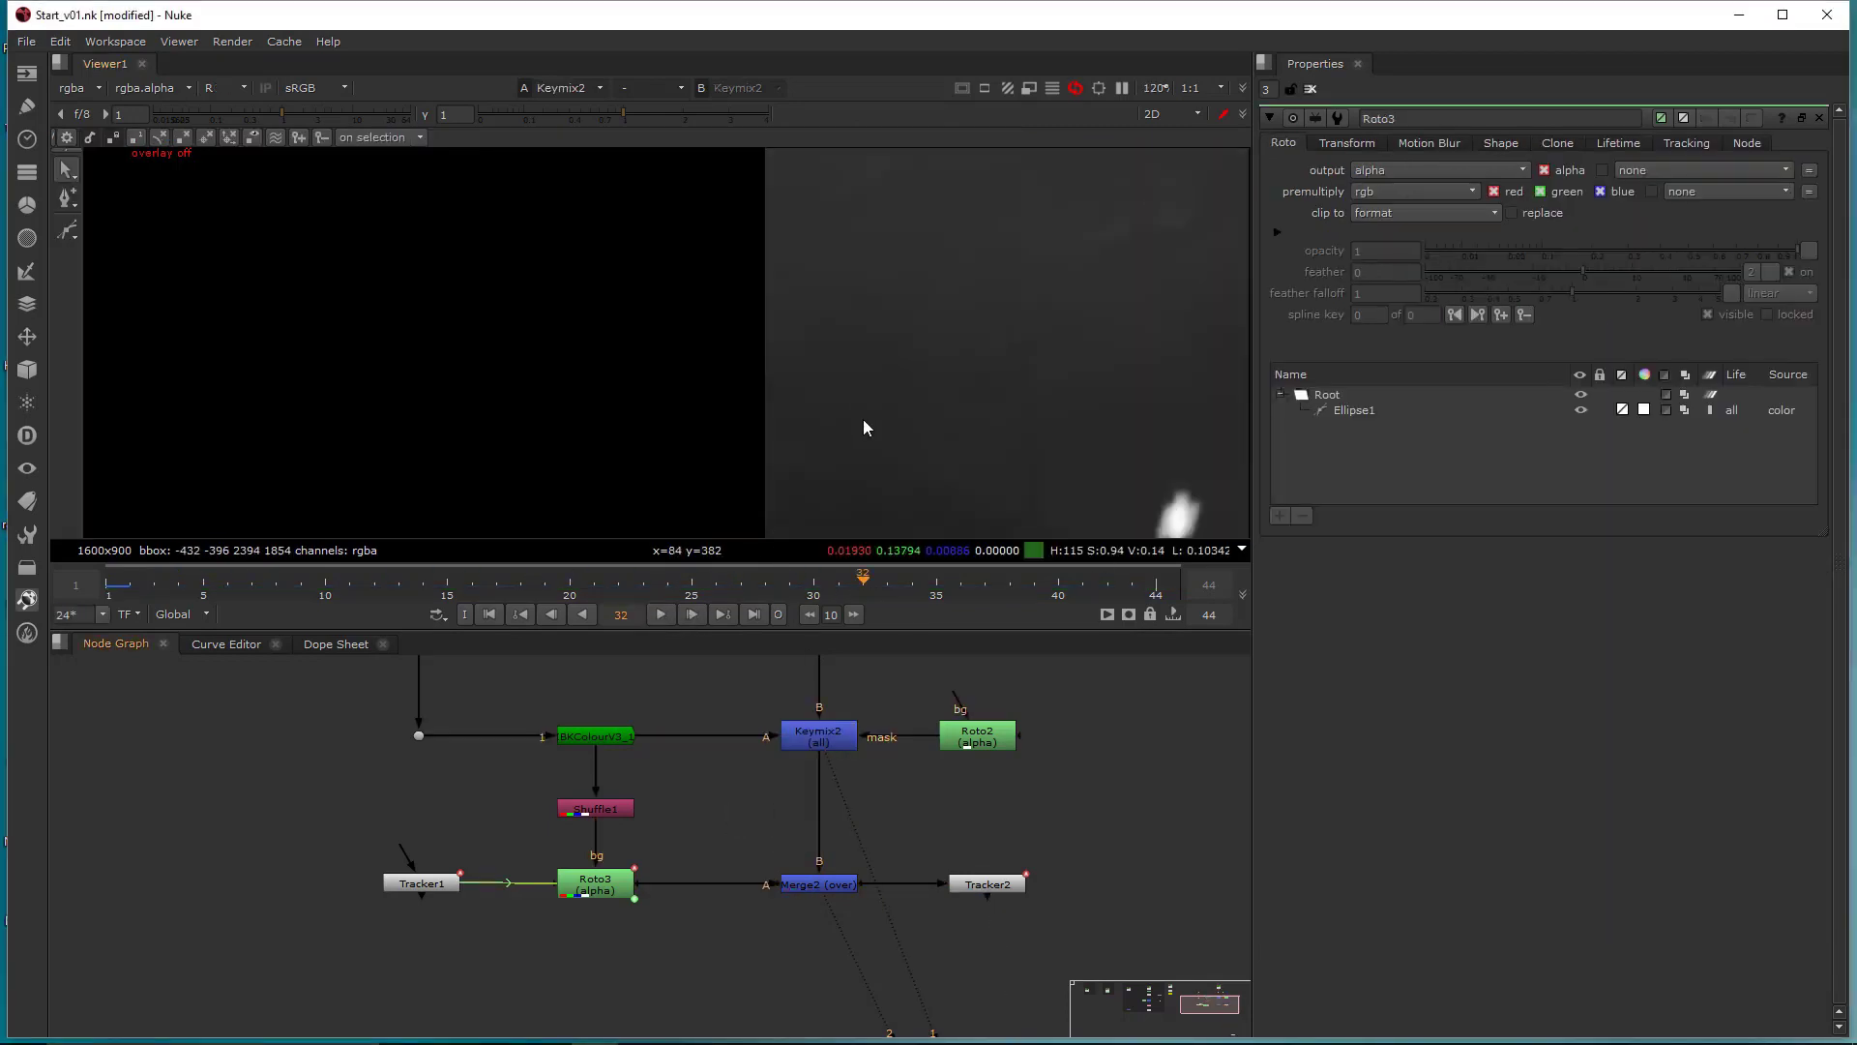
- Compare the Keymix2, Merge2 and Tracker2 outputs around the tracking marker and play through the stabilised result
middle_click_drag(864, 427, 733, 444)
left_click(107, 583)
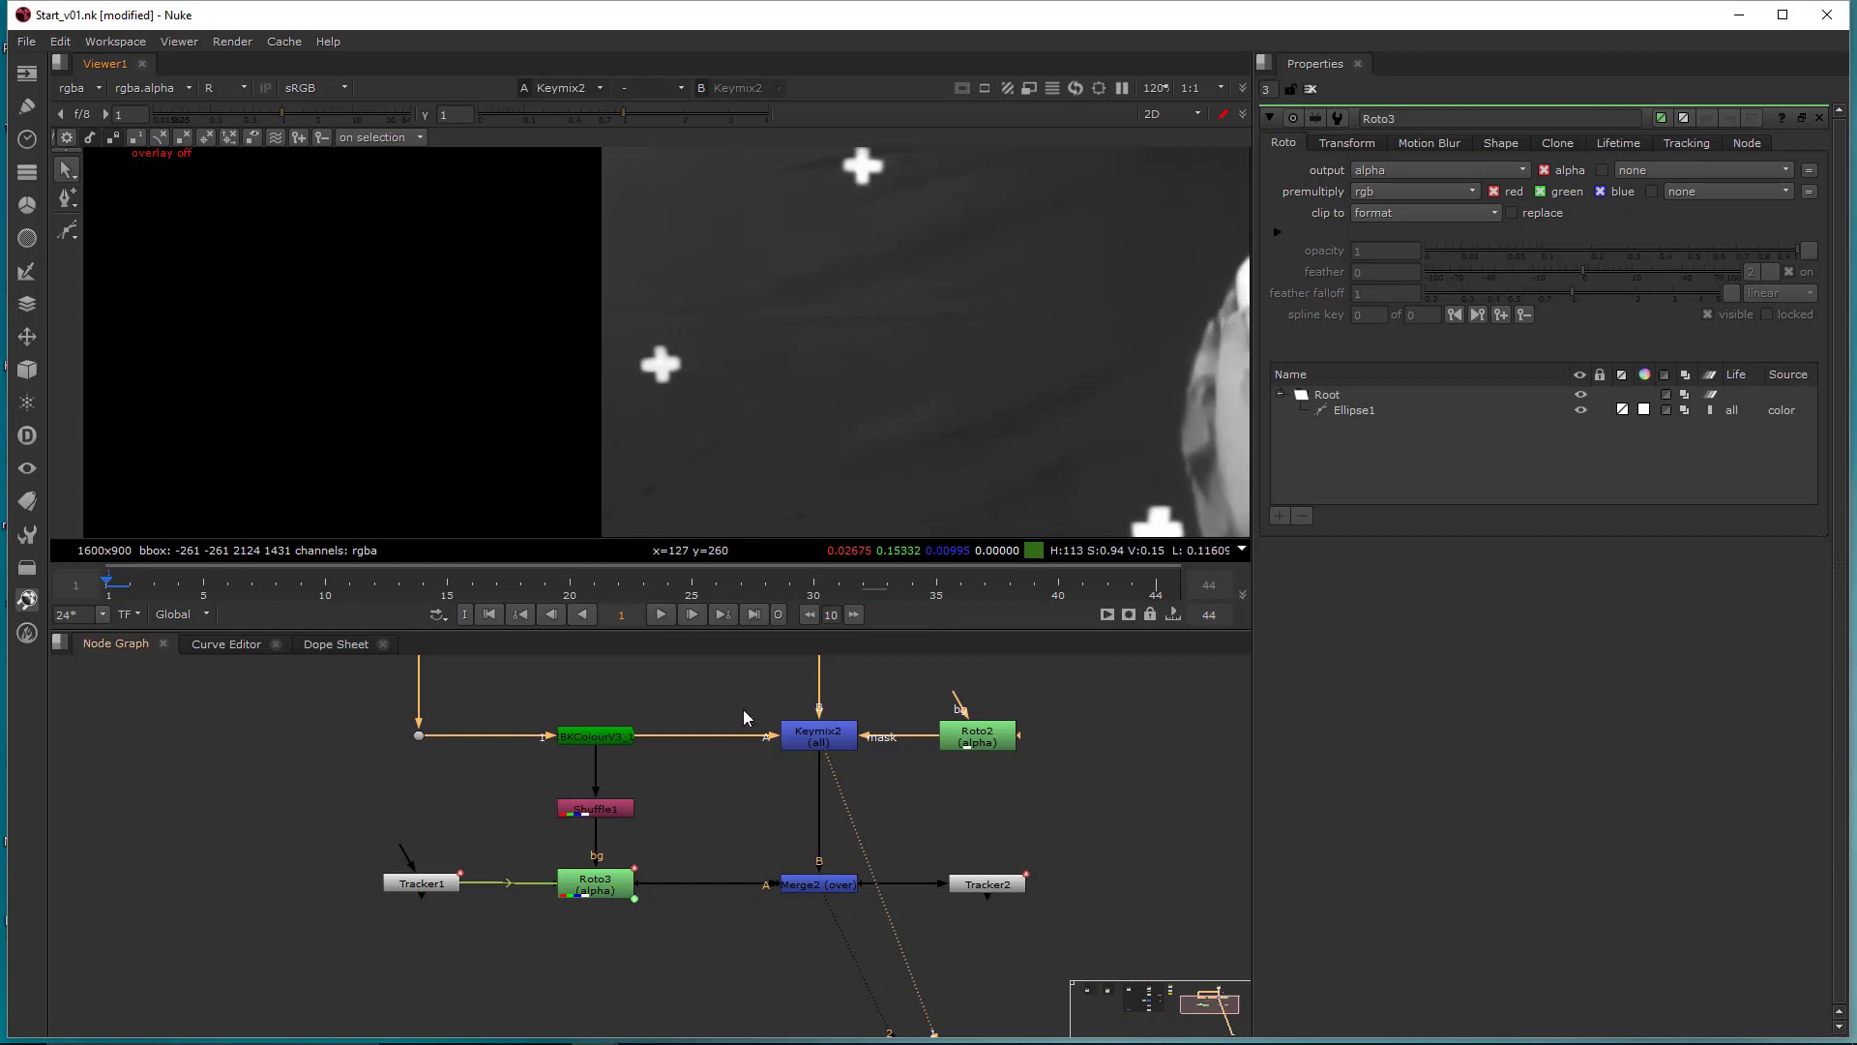
key("2")
middle_click_drag(681, 385, 741, 403)
scroll(741, 404, "up", 3)
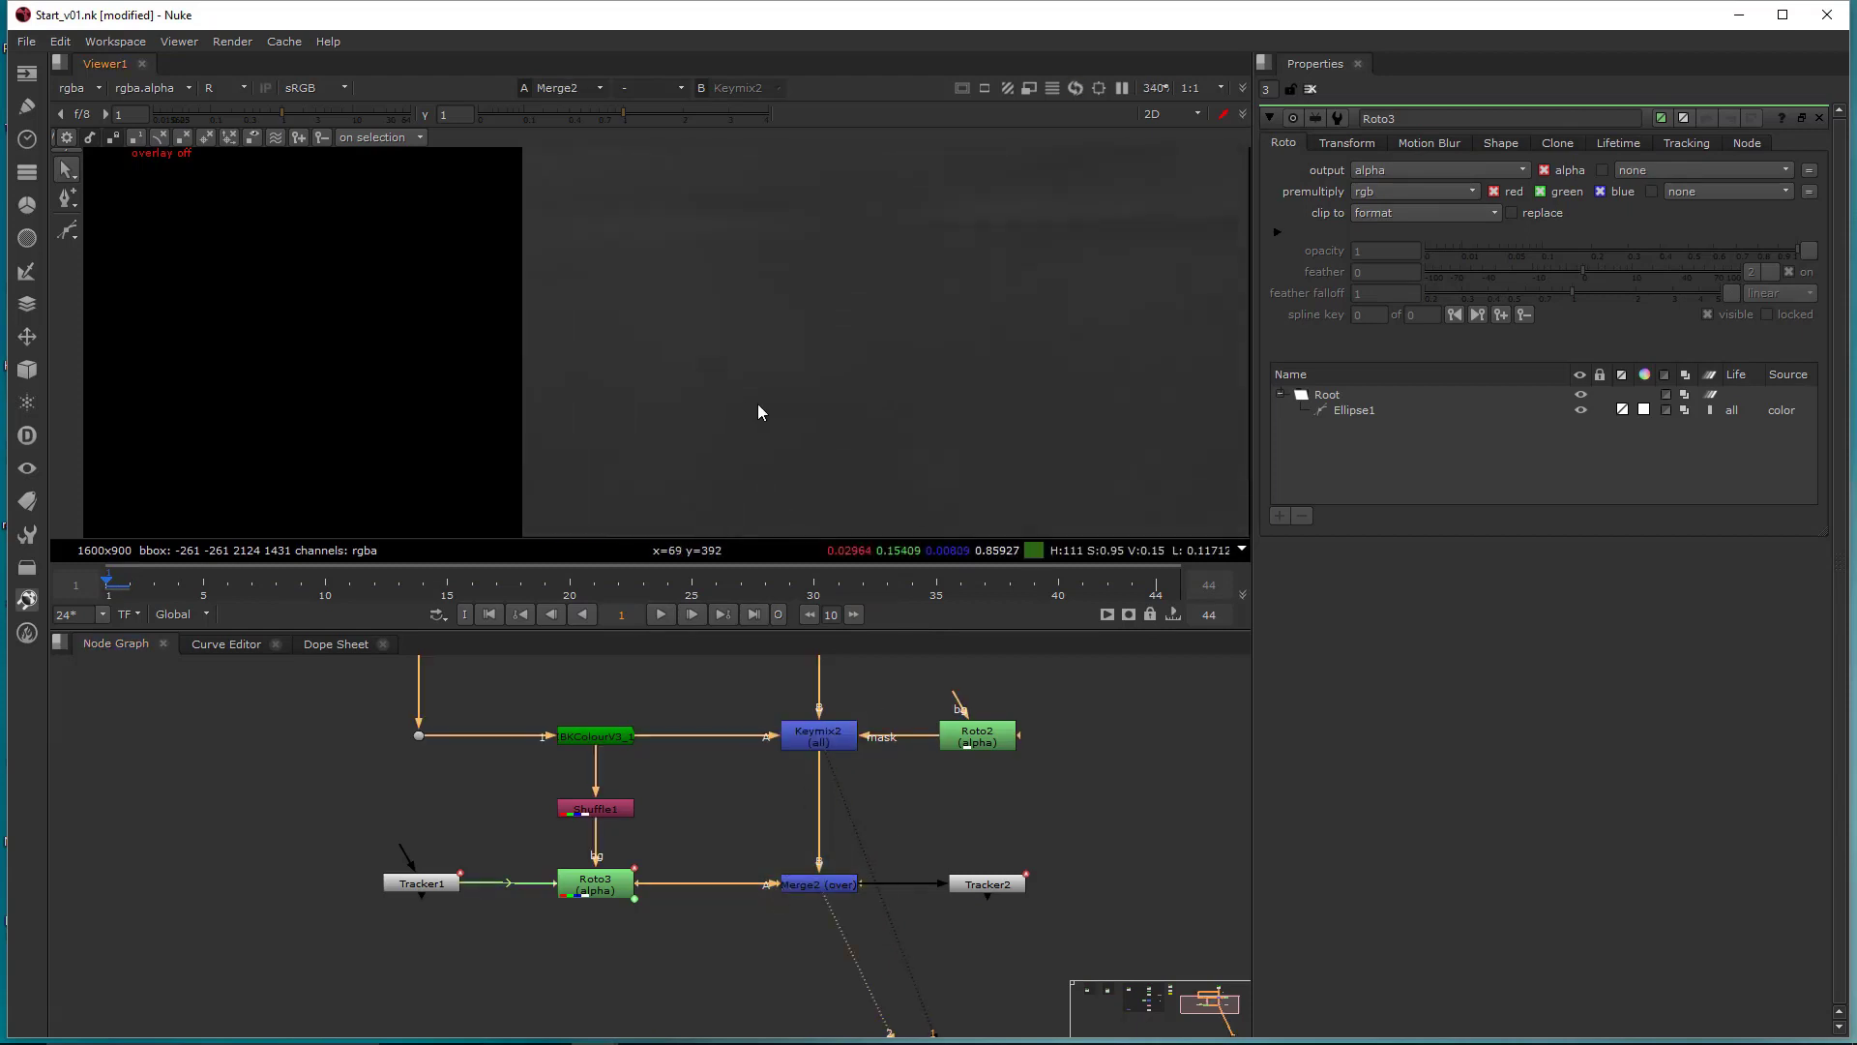
left_click_drag(1072, 821, 919, 949)
key("1")
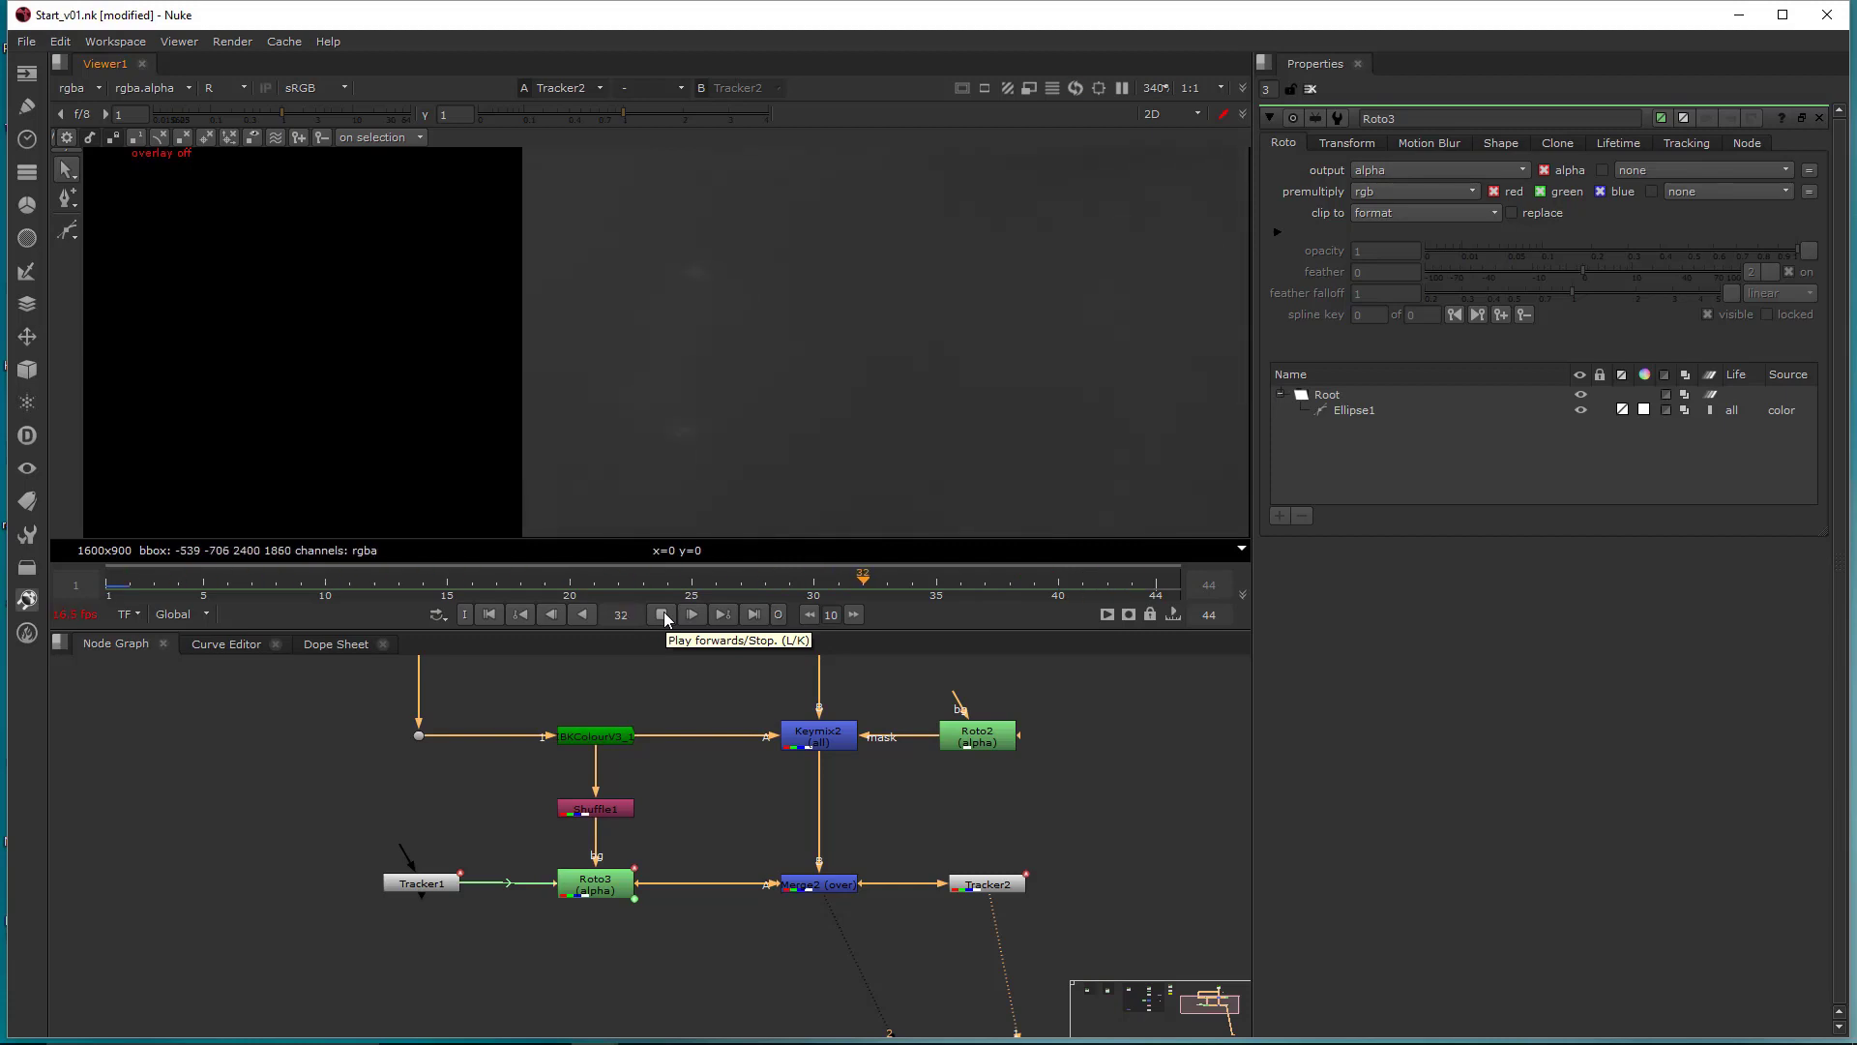
mouse_move(793, 605)
left_mouse_down()
mouse_move(891, 600)
mouse_move(776, 604)
mouse_move(802, 606)
left_mouse_up()
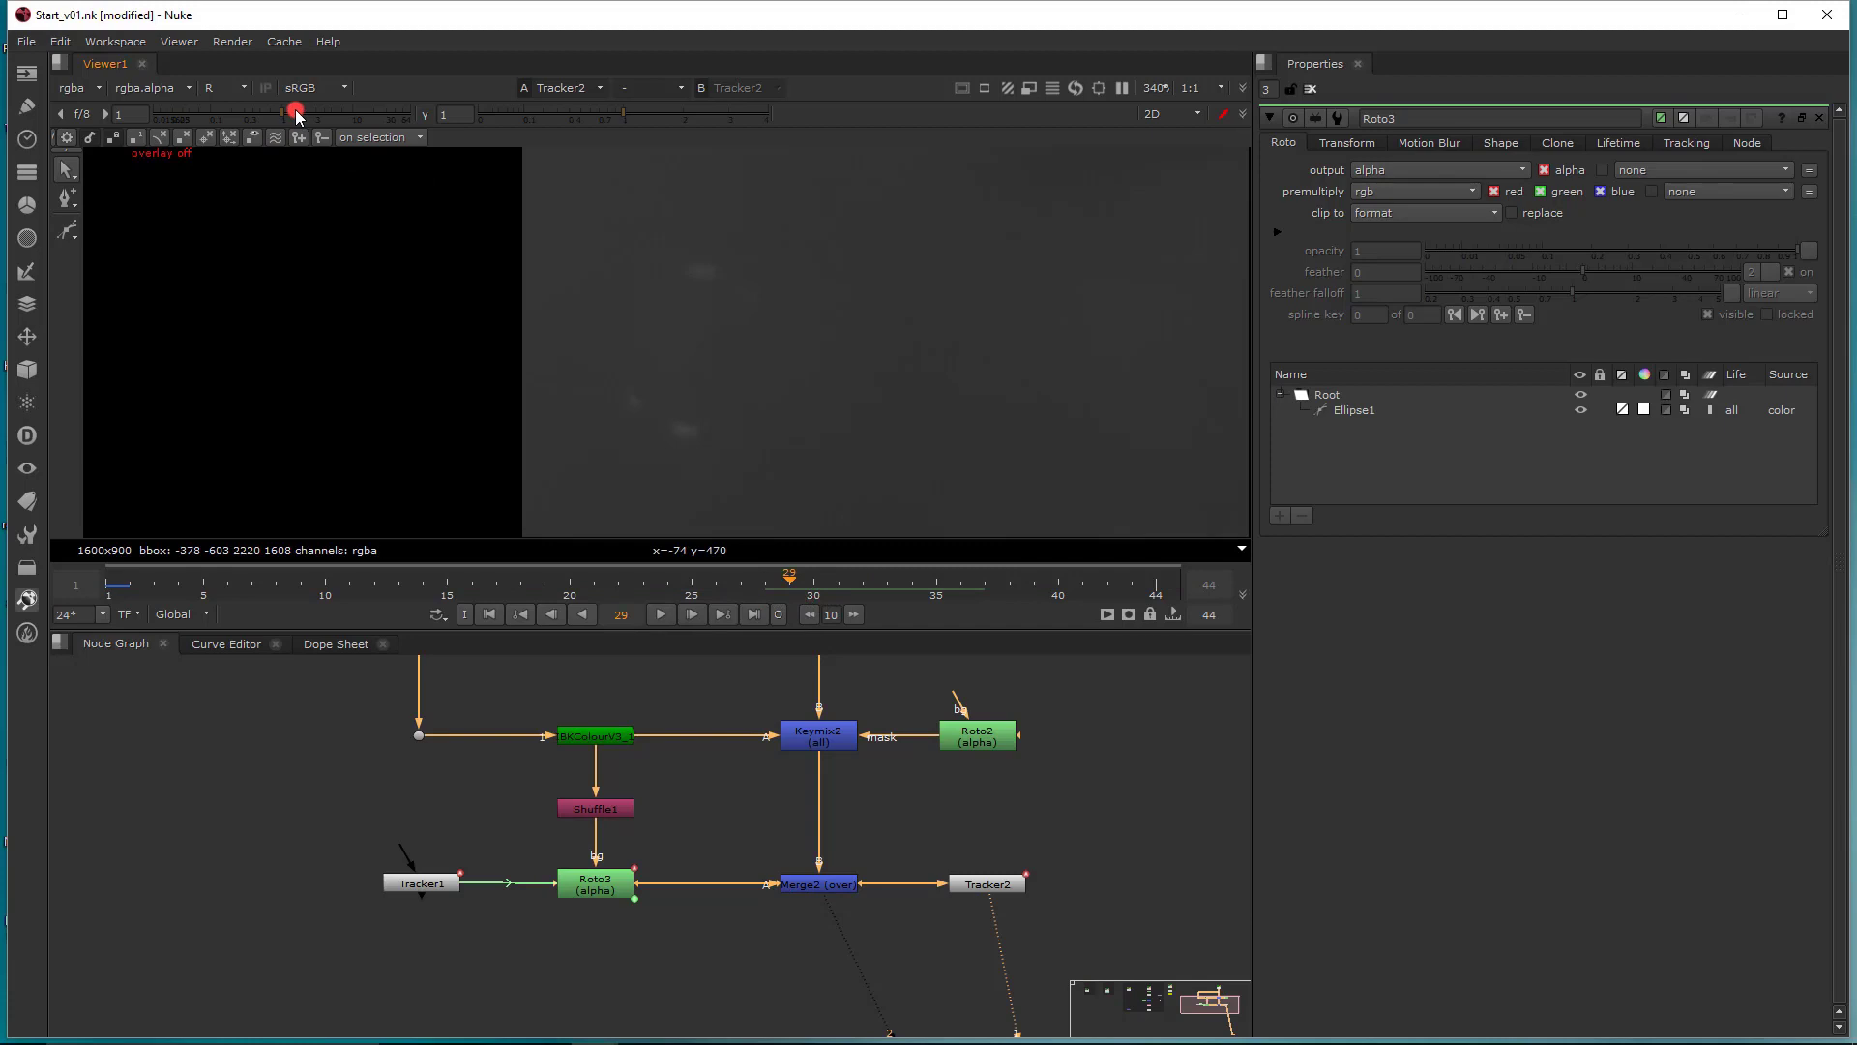
- Inspect the marker patch at frame 29 with viewer gain 9 and gamma 0.38, and reset both viewer adjustments
scroll(924, 321, "down", 10)
middle_click_drag(917, 327, 787, 398)
scroll(840, 333, "up", 7)
scroll(723, 324, "up", 3)
scroll(787, 399, "up", 4)
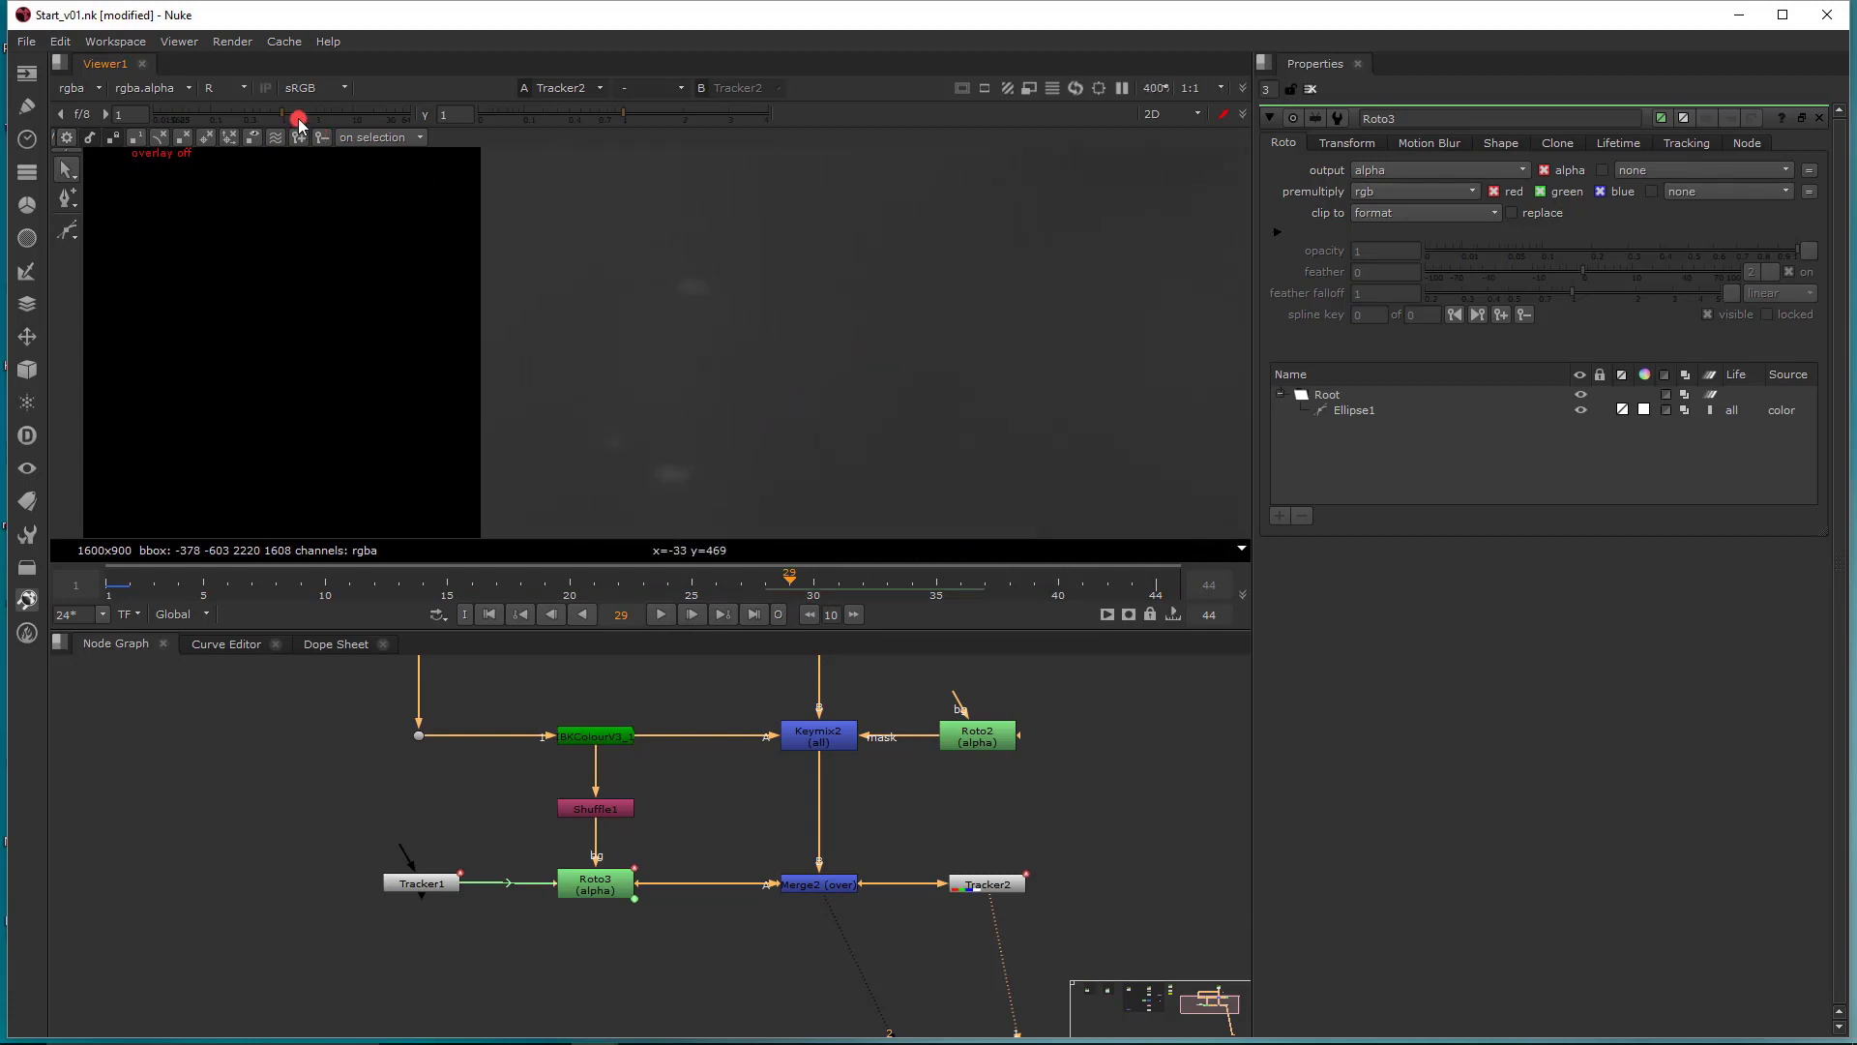
left_click_drag(298, 118, 318, 117)
left_click_drag(657, 121, 566, 125)
left_click_drag(349, 119, 431, 118)
left_click_drag(577, 115, 523, 116)
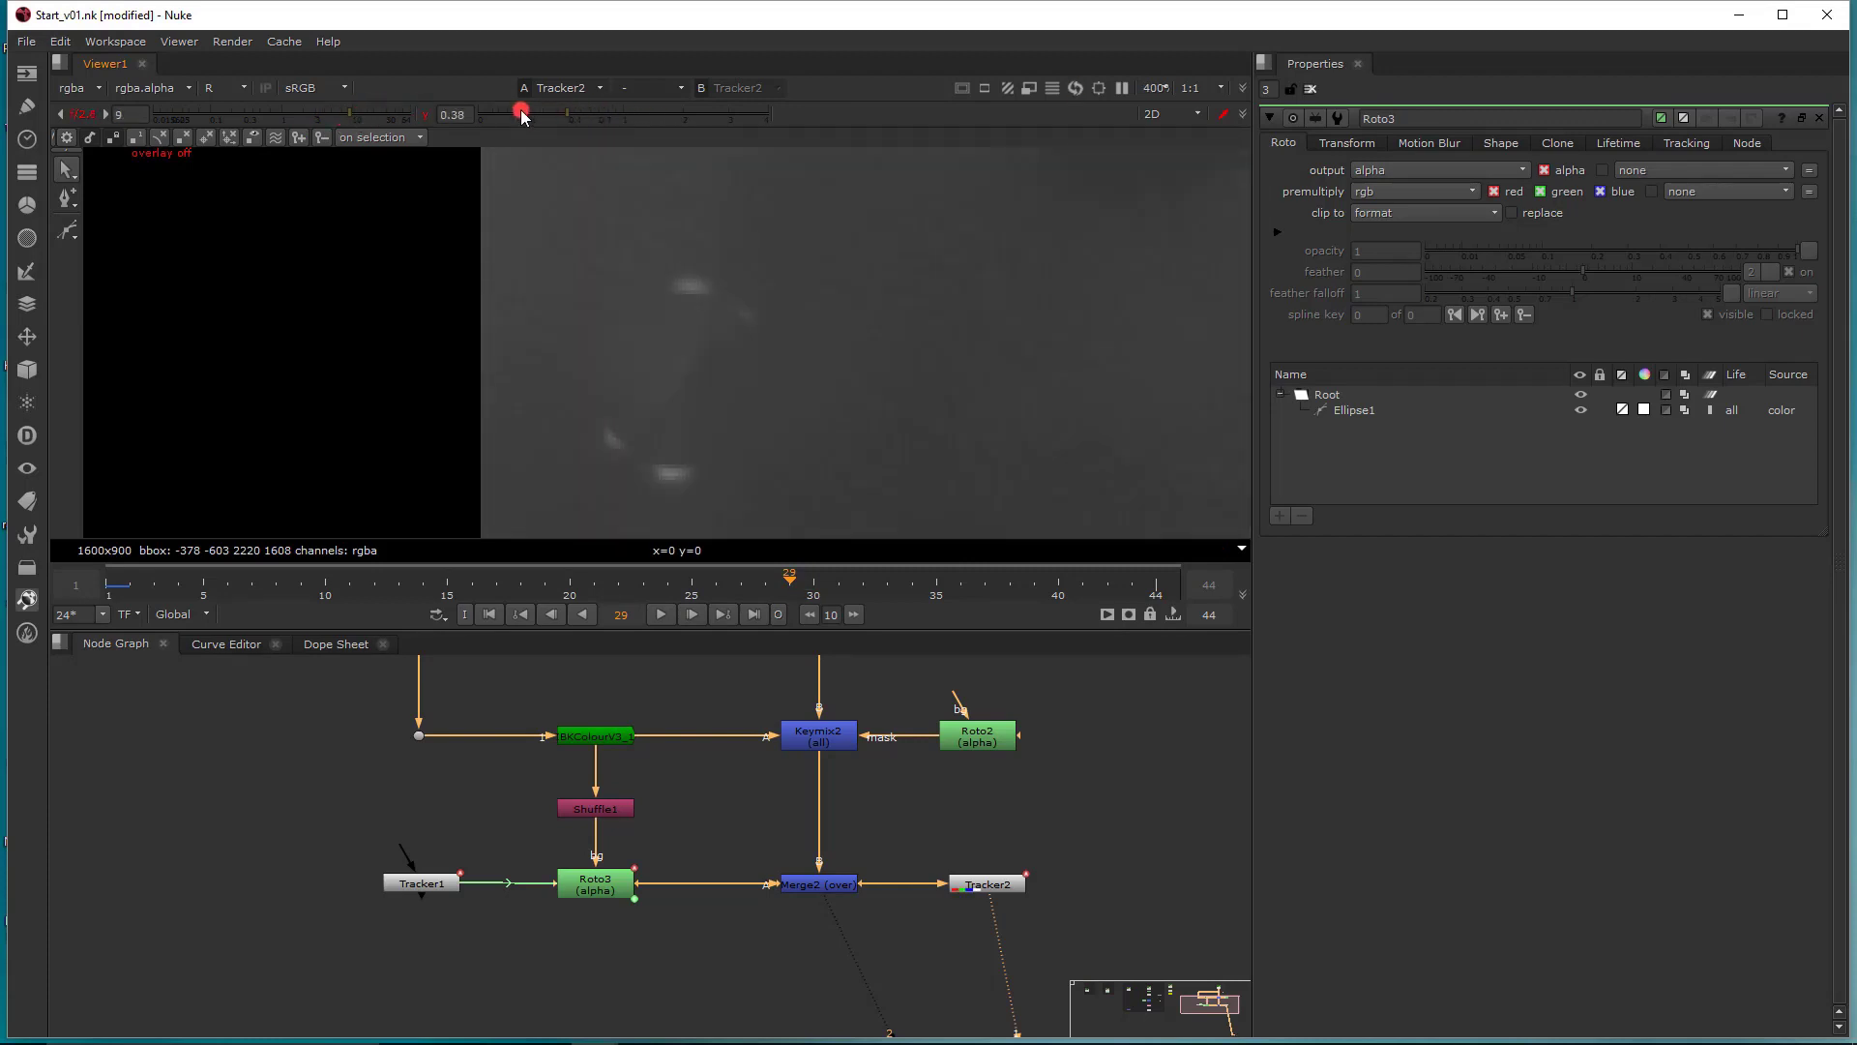
left_click(420, 115)
left_click(81, 115)
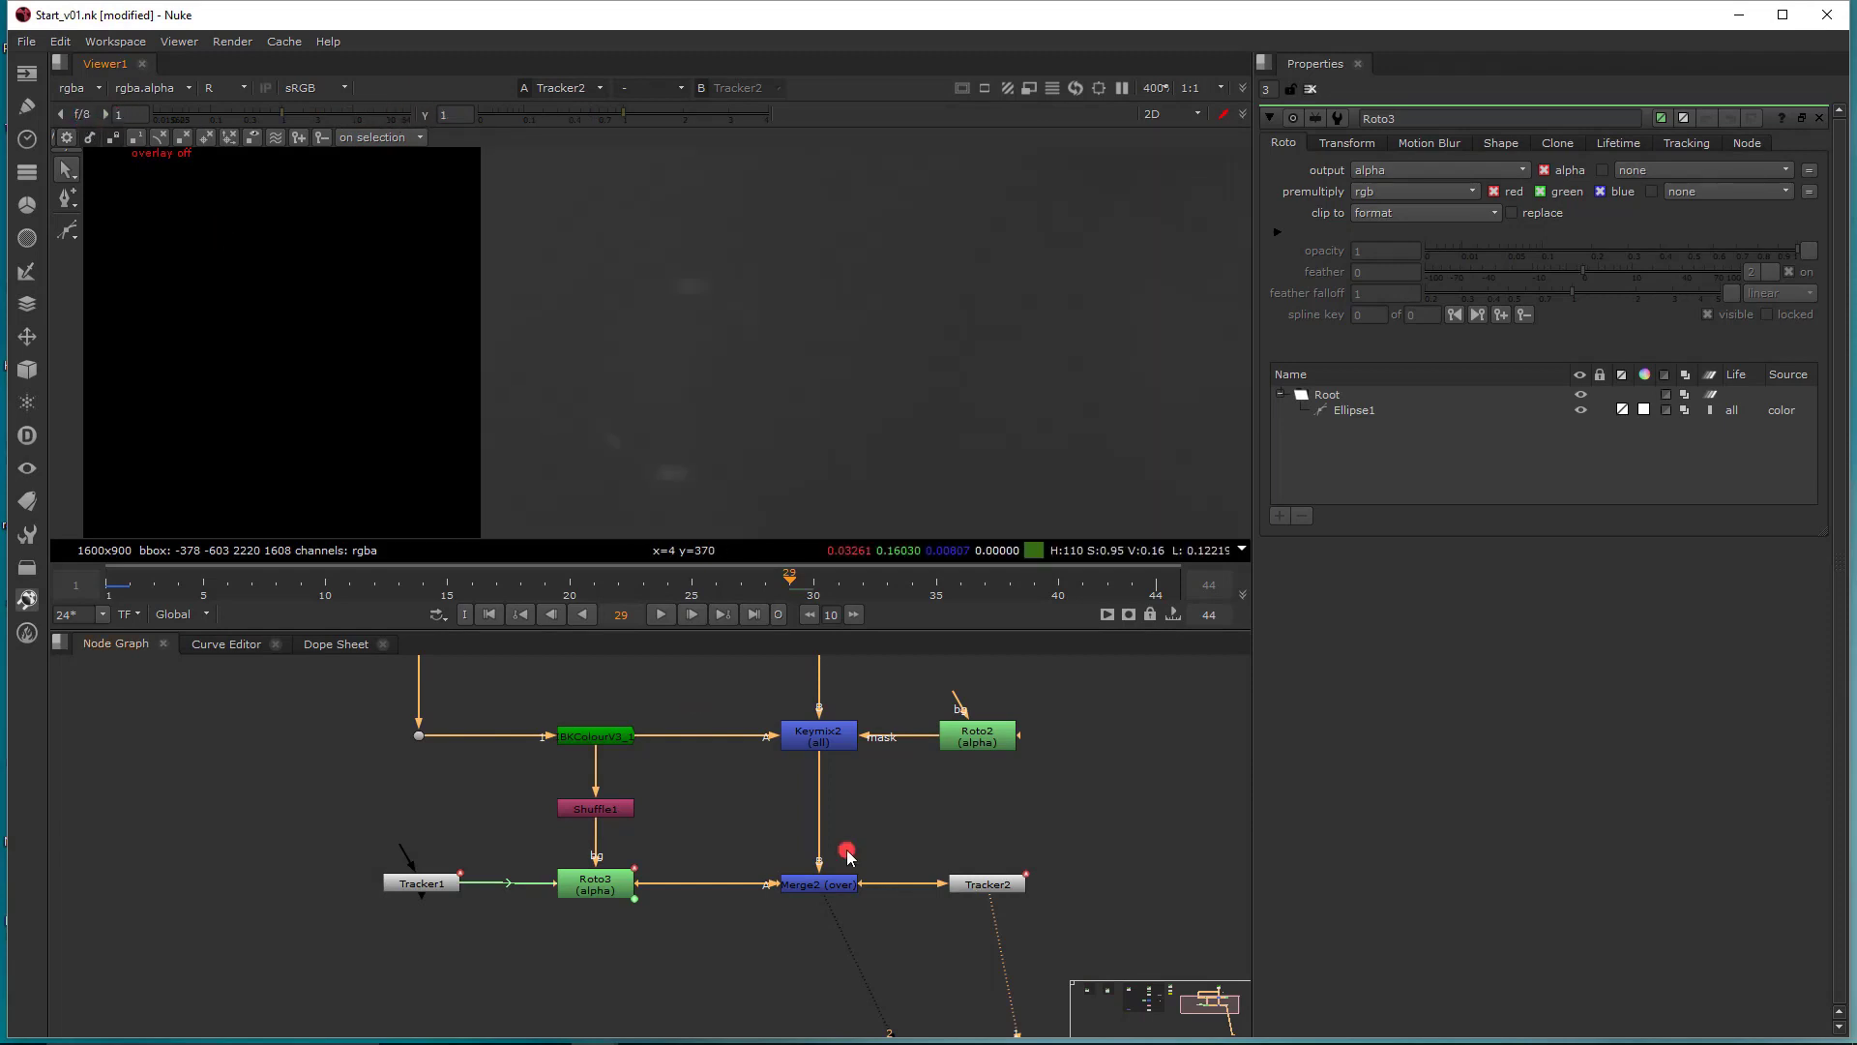
- Show the roto overlay and disable the Merge2 node to expose the marker beneath the Roto3 ellipse
middle_click_drag(847, 853, 686, 829, "alt")
left_click(695, 798)
scroll(858, 406, "down", 4)
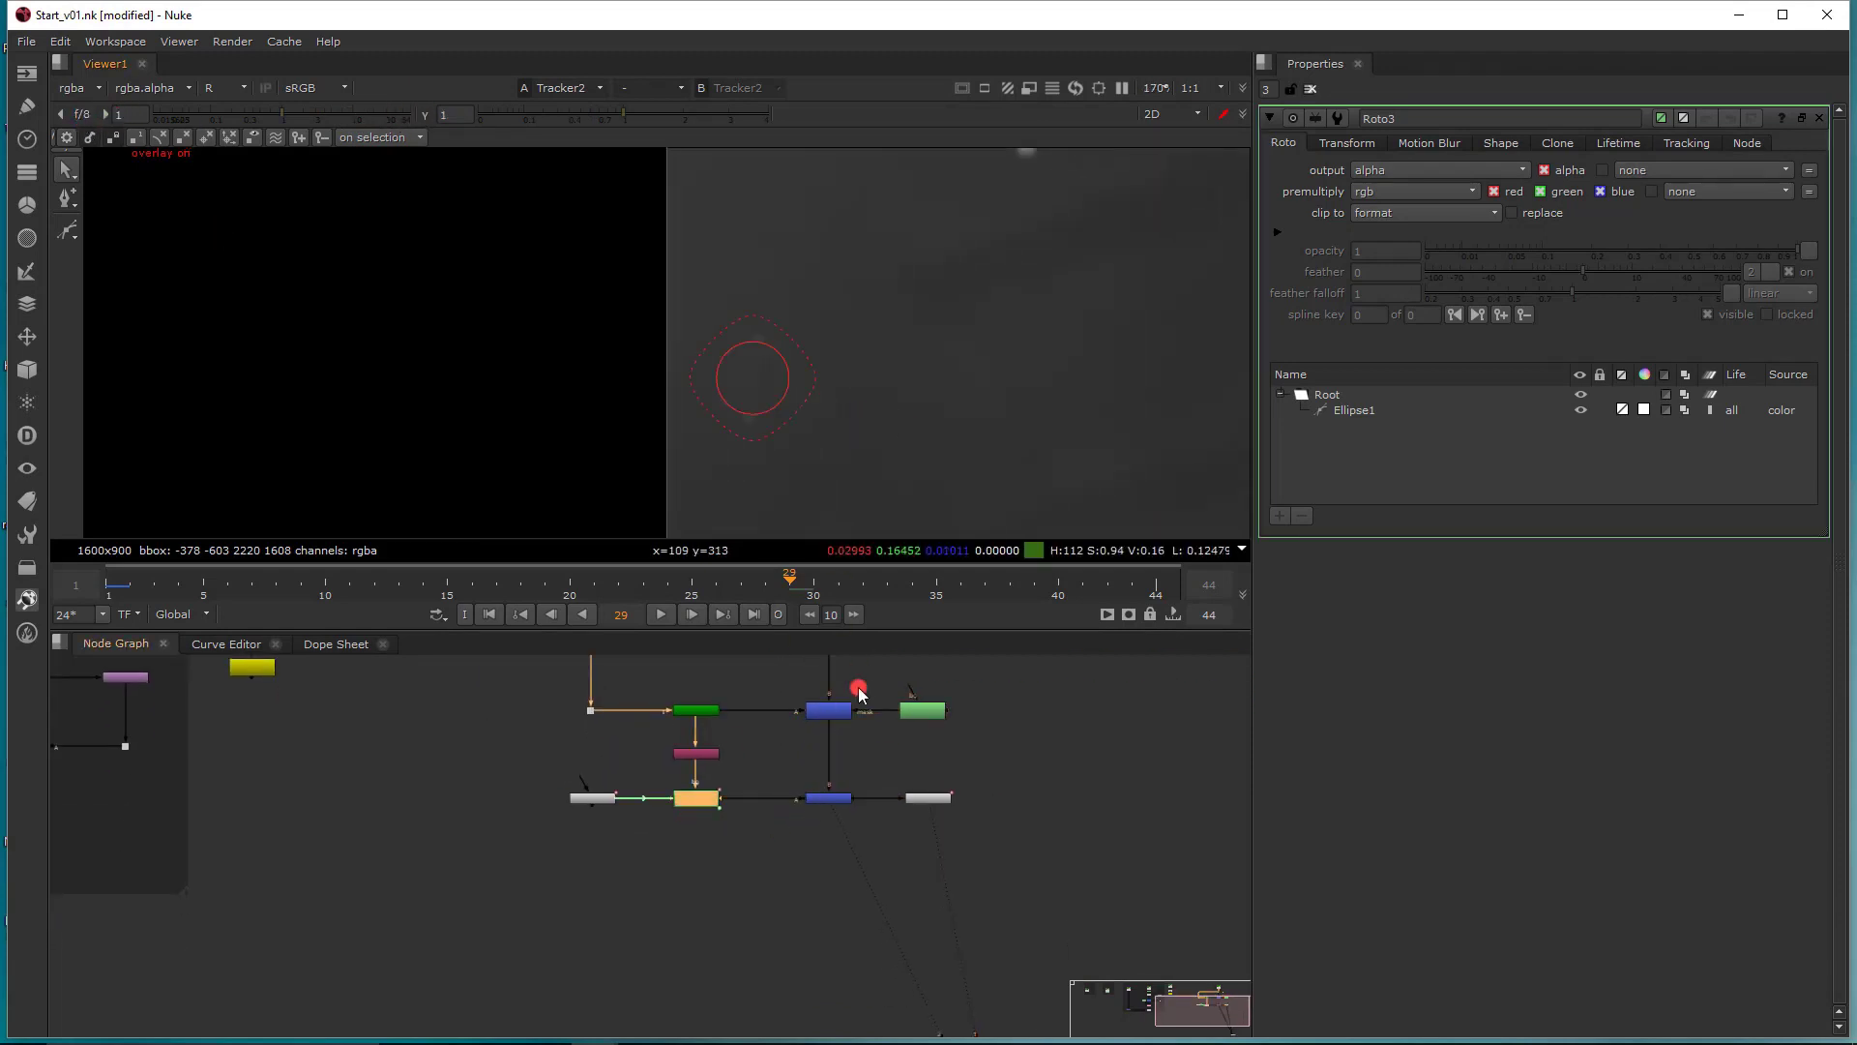
scroll(784, 462, "up", 1)
left_click(830, 799)
key("d")
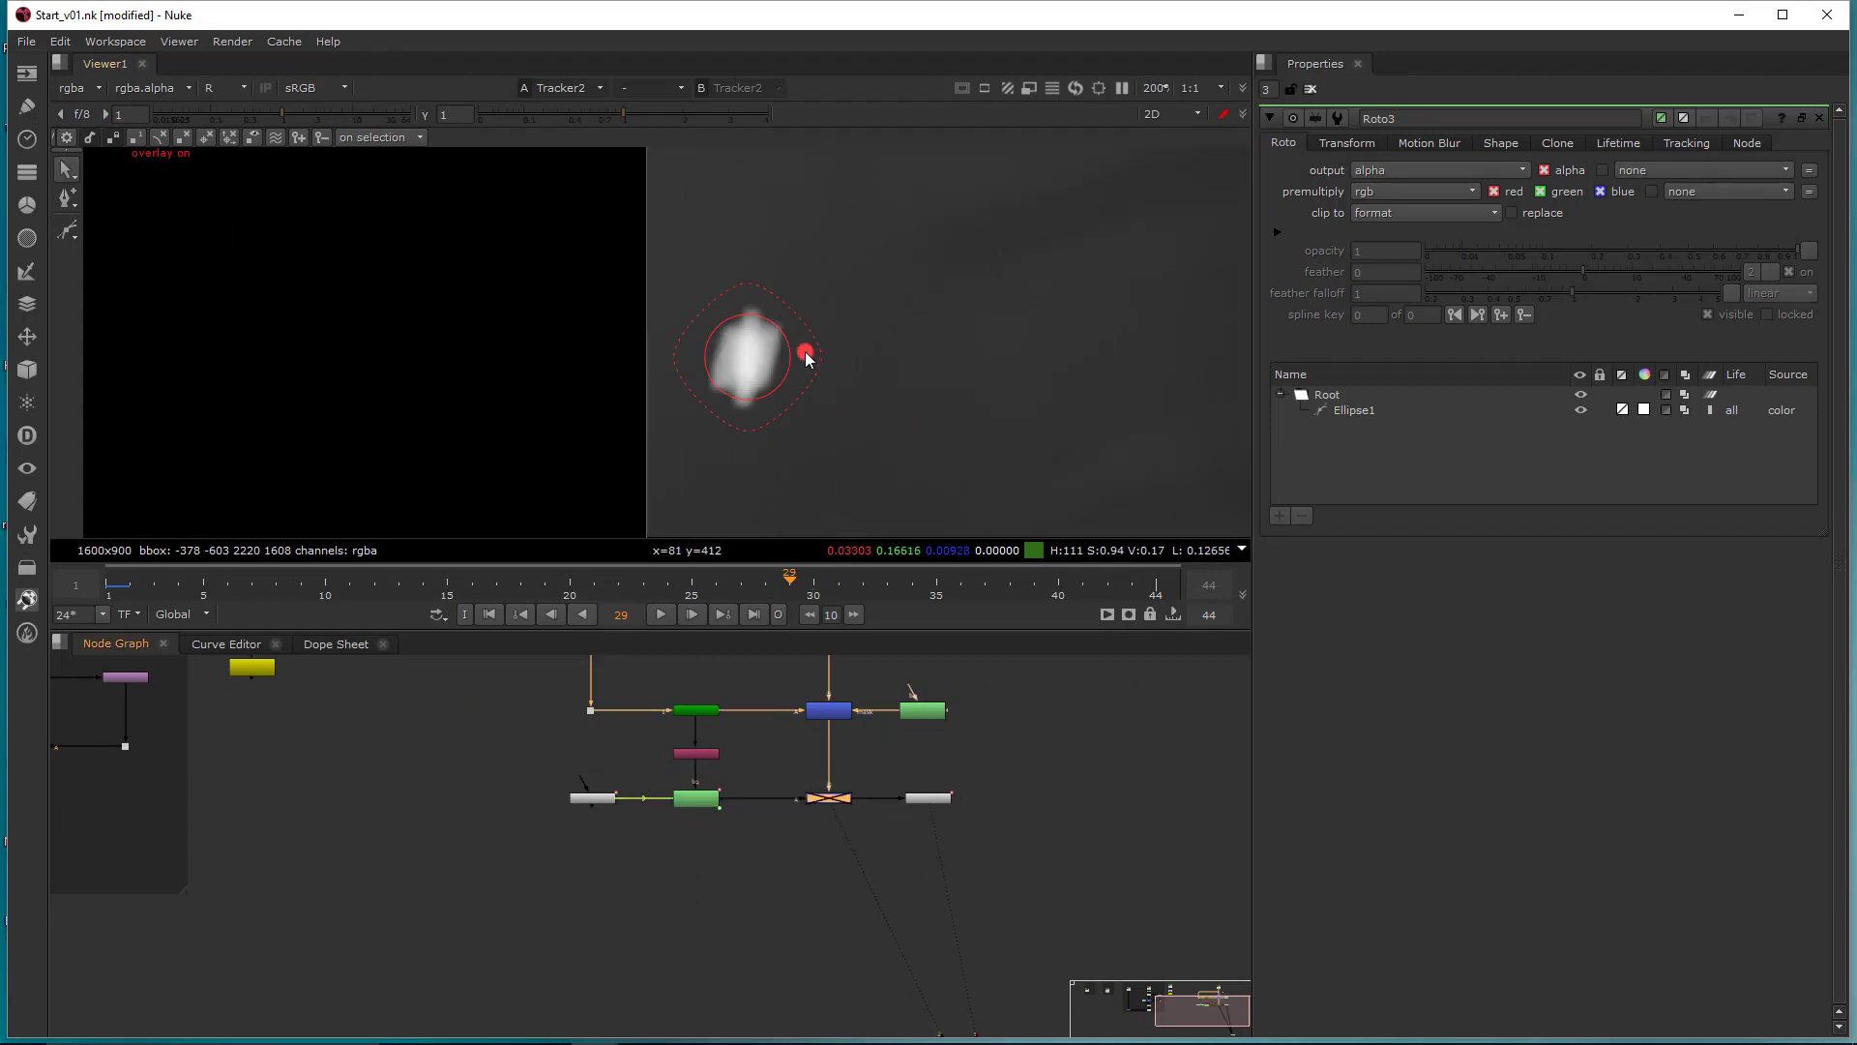
scroll(822, 335, "up", 3)
middle_click_drag(828, 369, 870, 306)
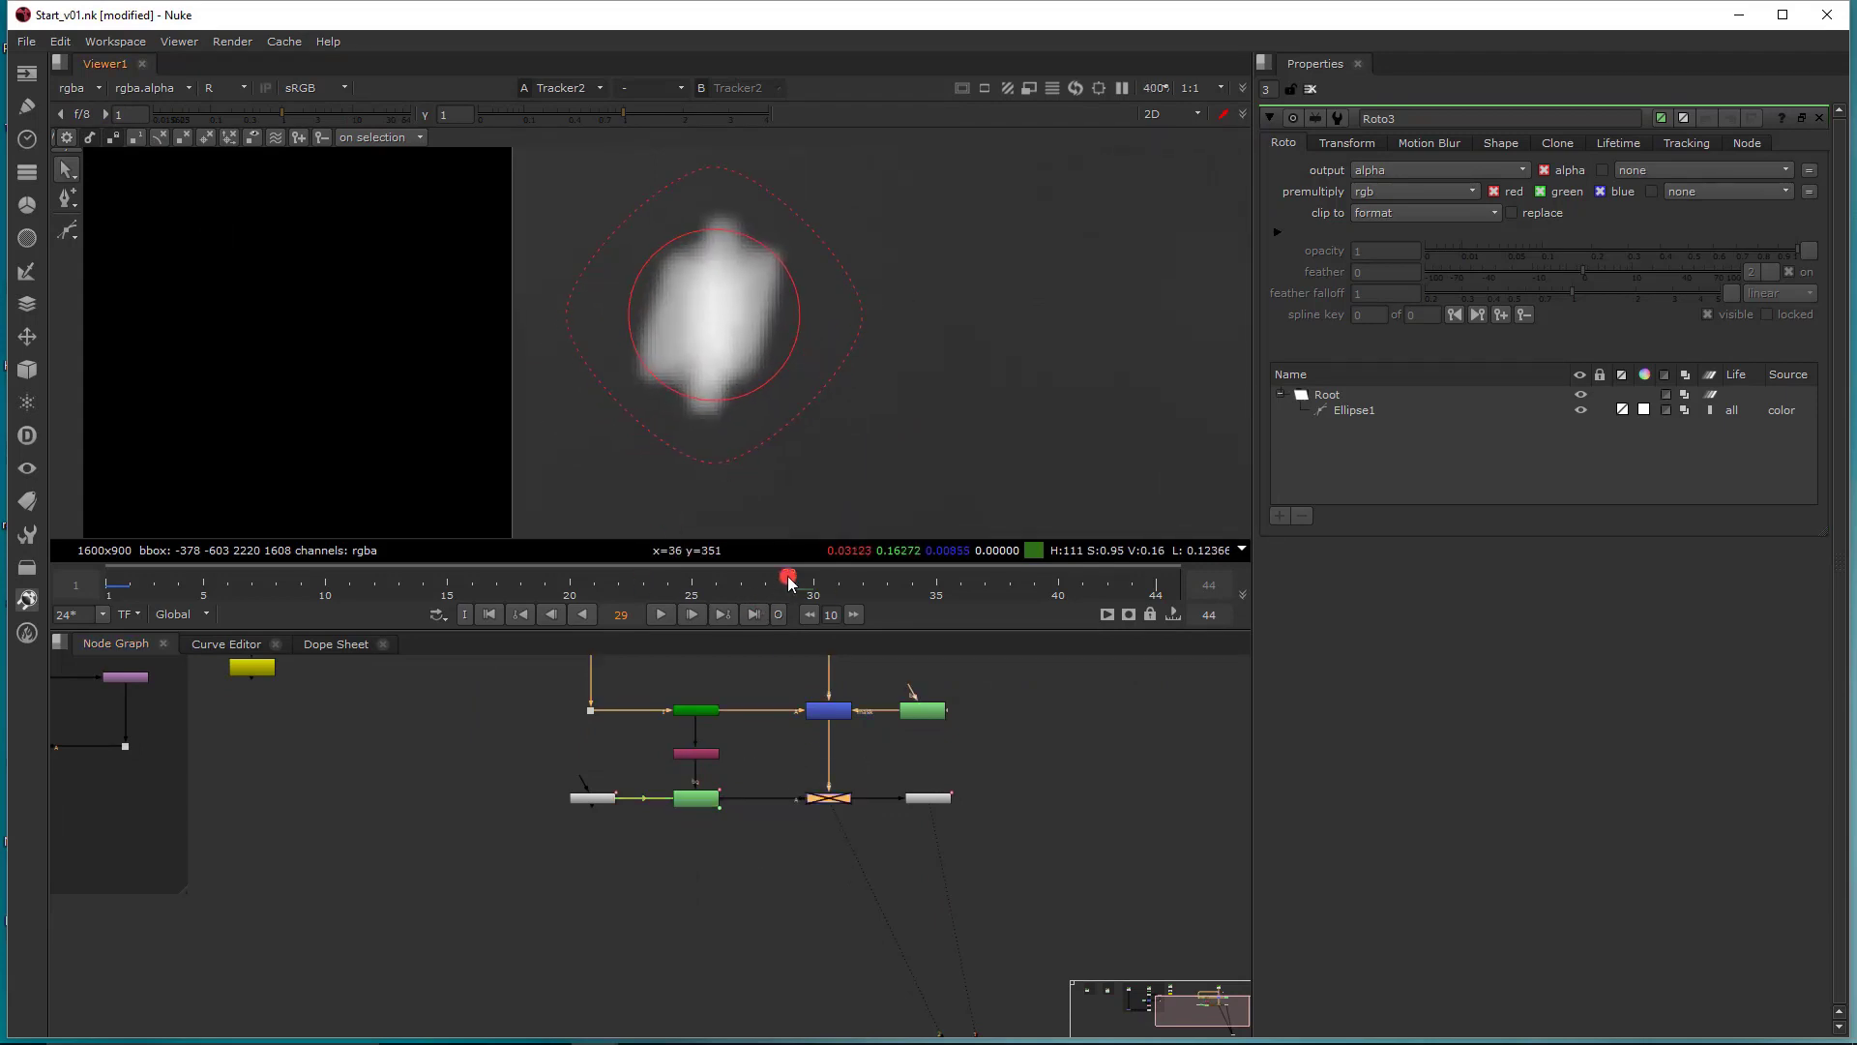
- At frame 24, select all points of Ellipse1 and scale the shape up slightly around the marker
left_click_drag(789, 580, 659, 615)
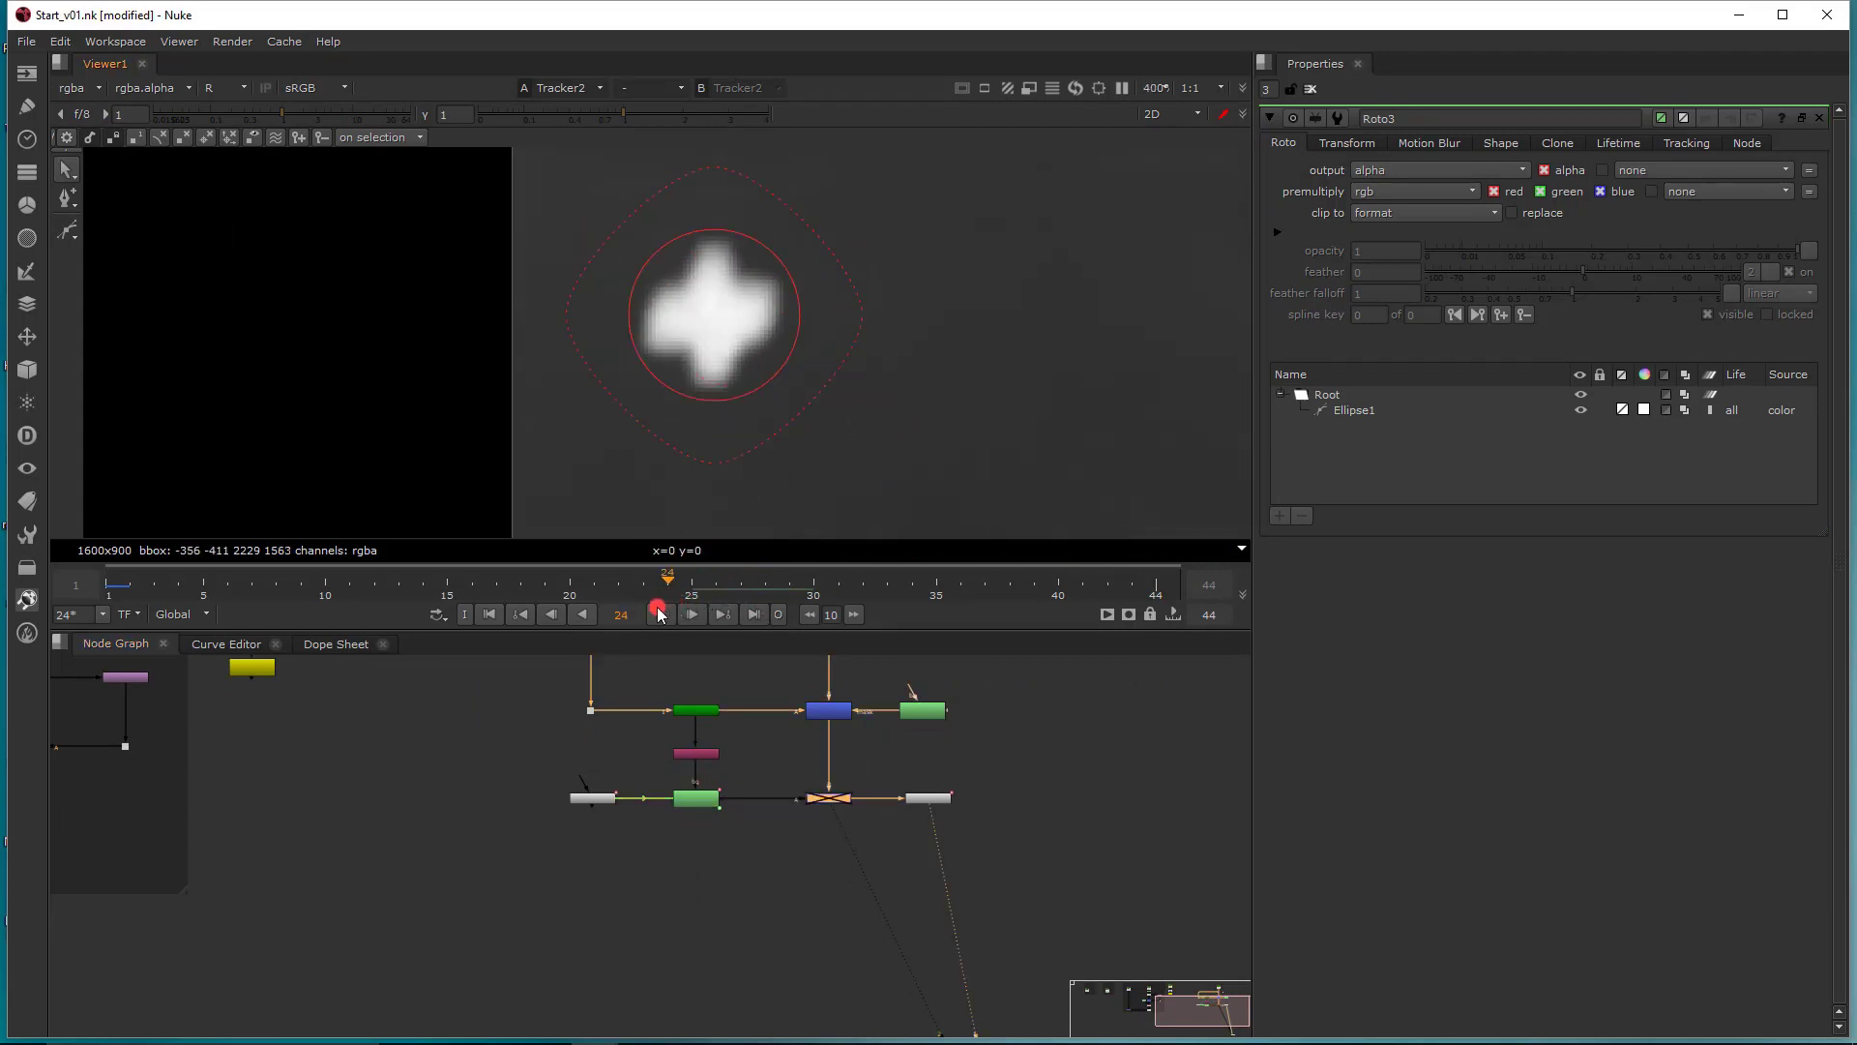
left_click(771, 382)
key("ctrl+a")
scroll(909, 275, "down", 1)
middle_click_drag(909, 275, 927, 348)
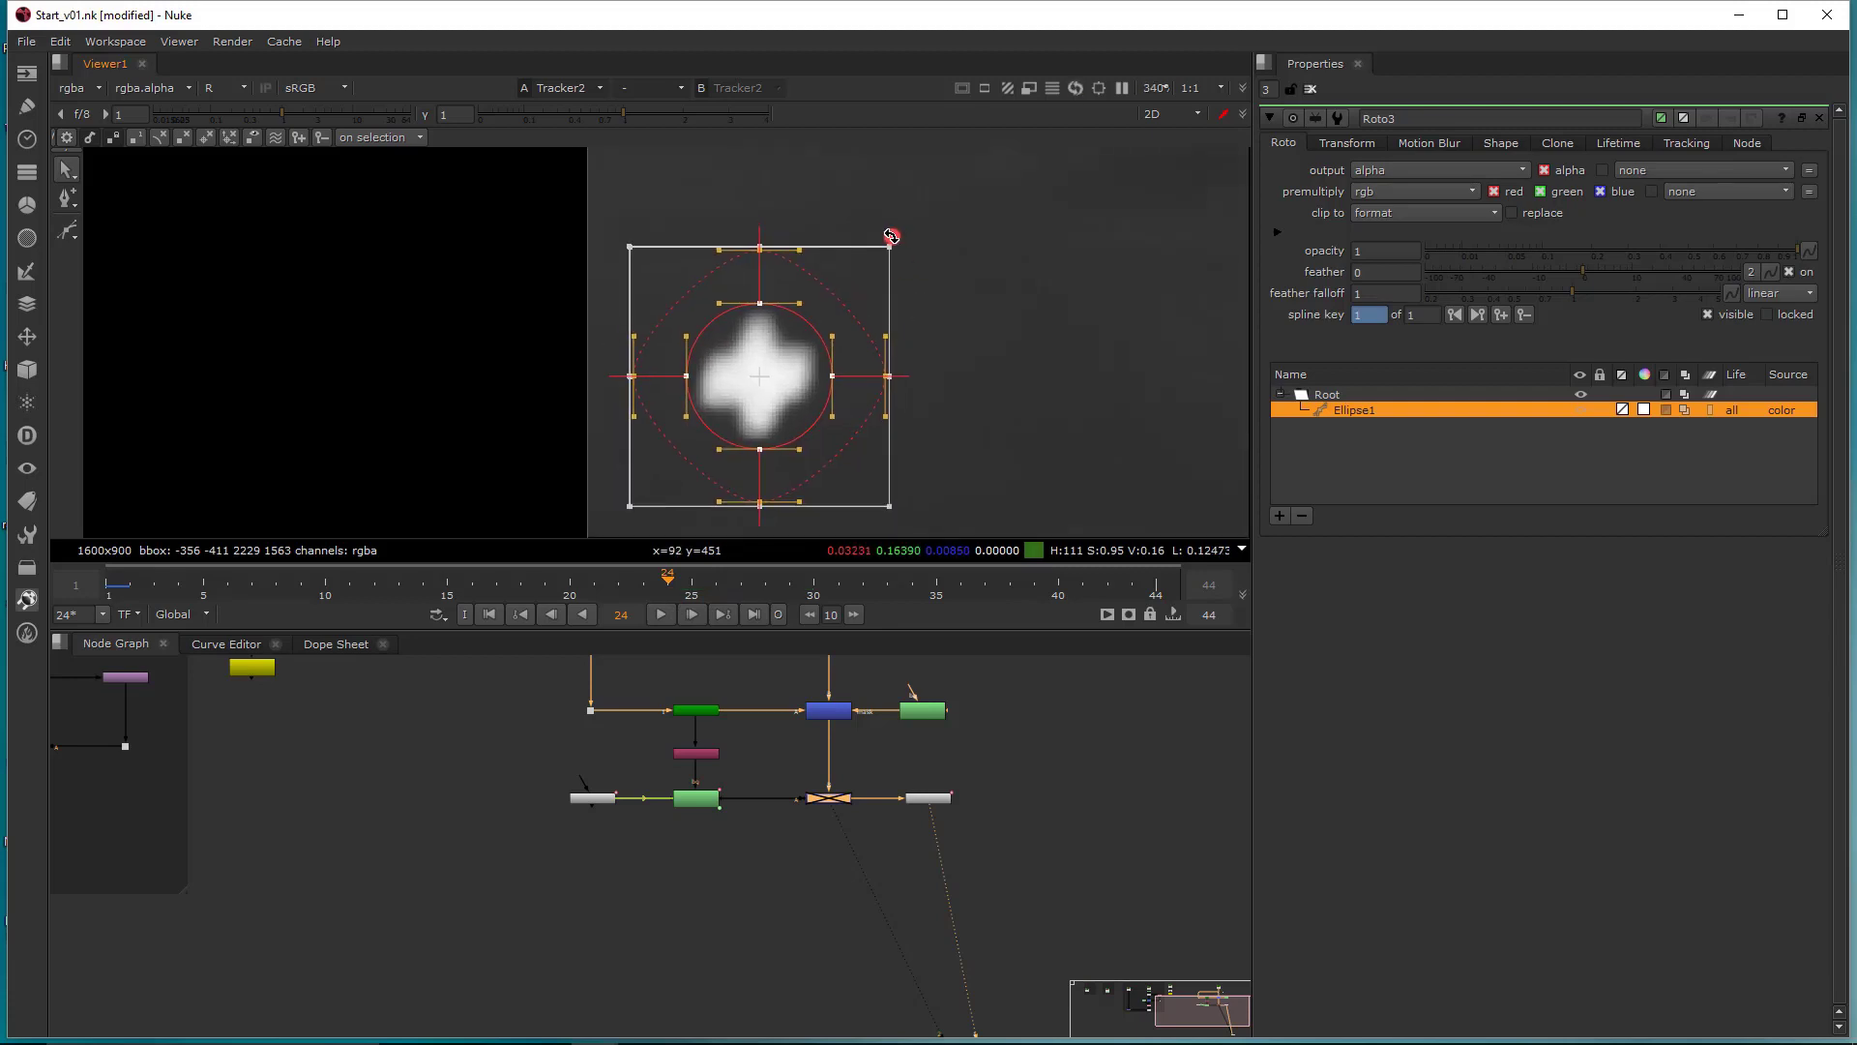
left_click_drag(890, 245, 901, 237)
scroll(979, 286, "down", 4)
scroll(981, 297, "up", 2)
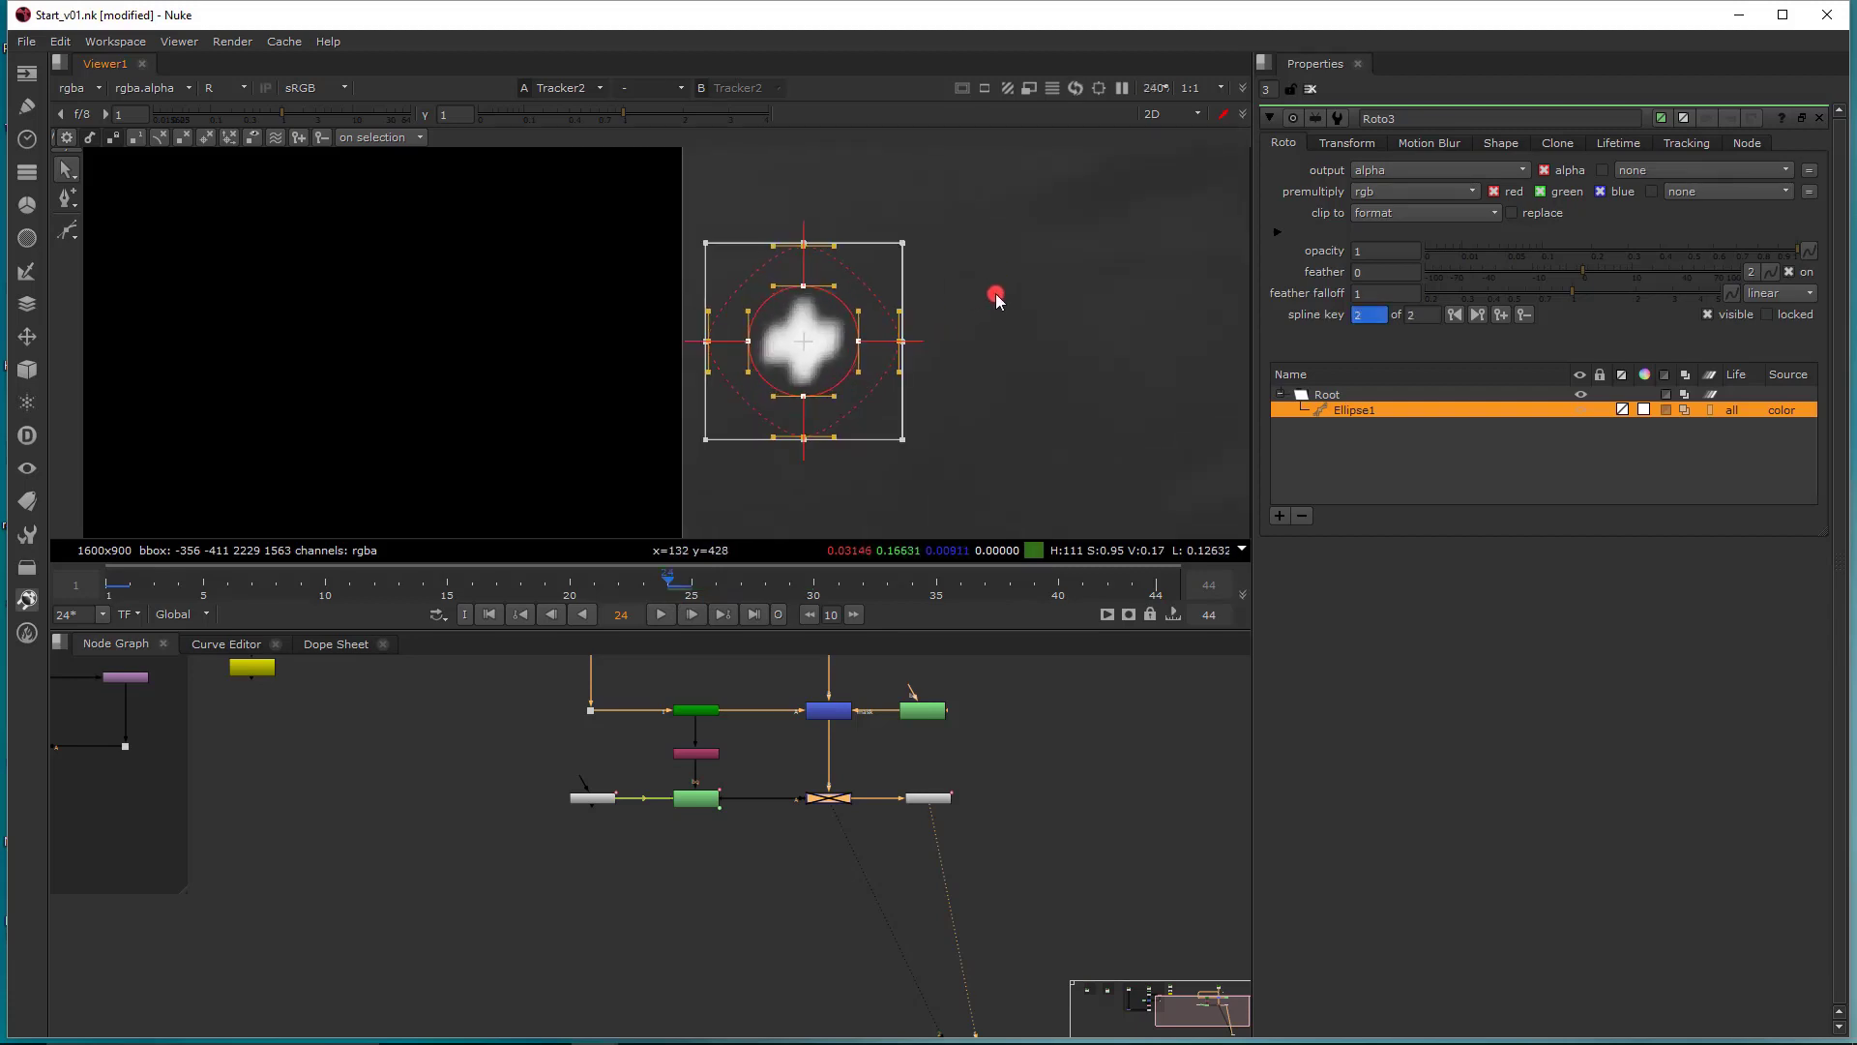
- At frame 37, scale Ellipse1 down slightly to fit the marker more tightly
left_click_drag(920, 586, 960, 582)
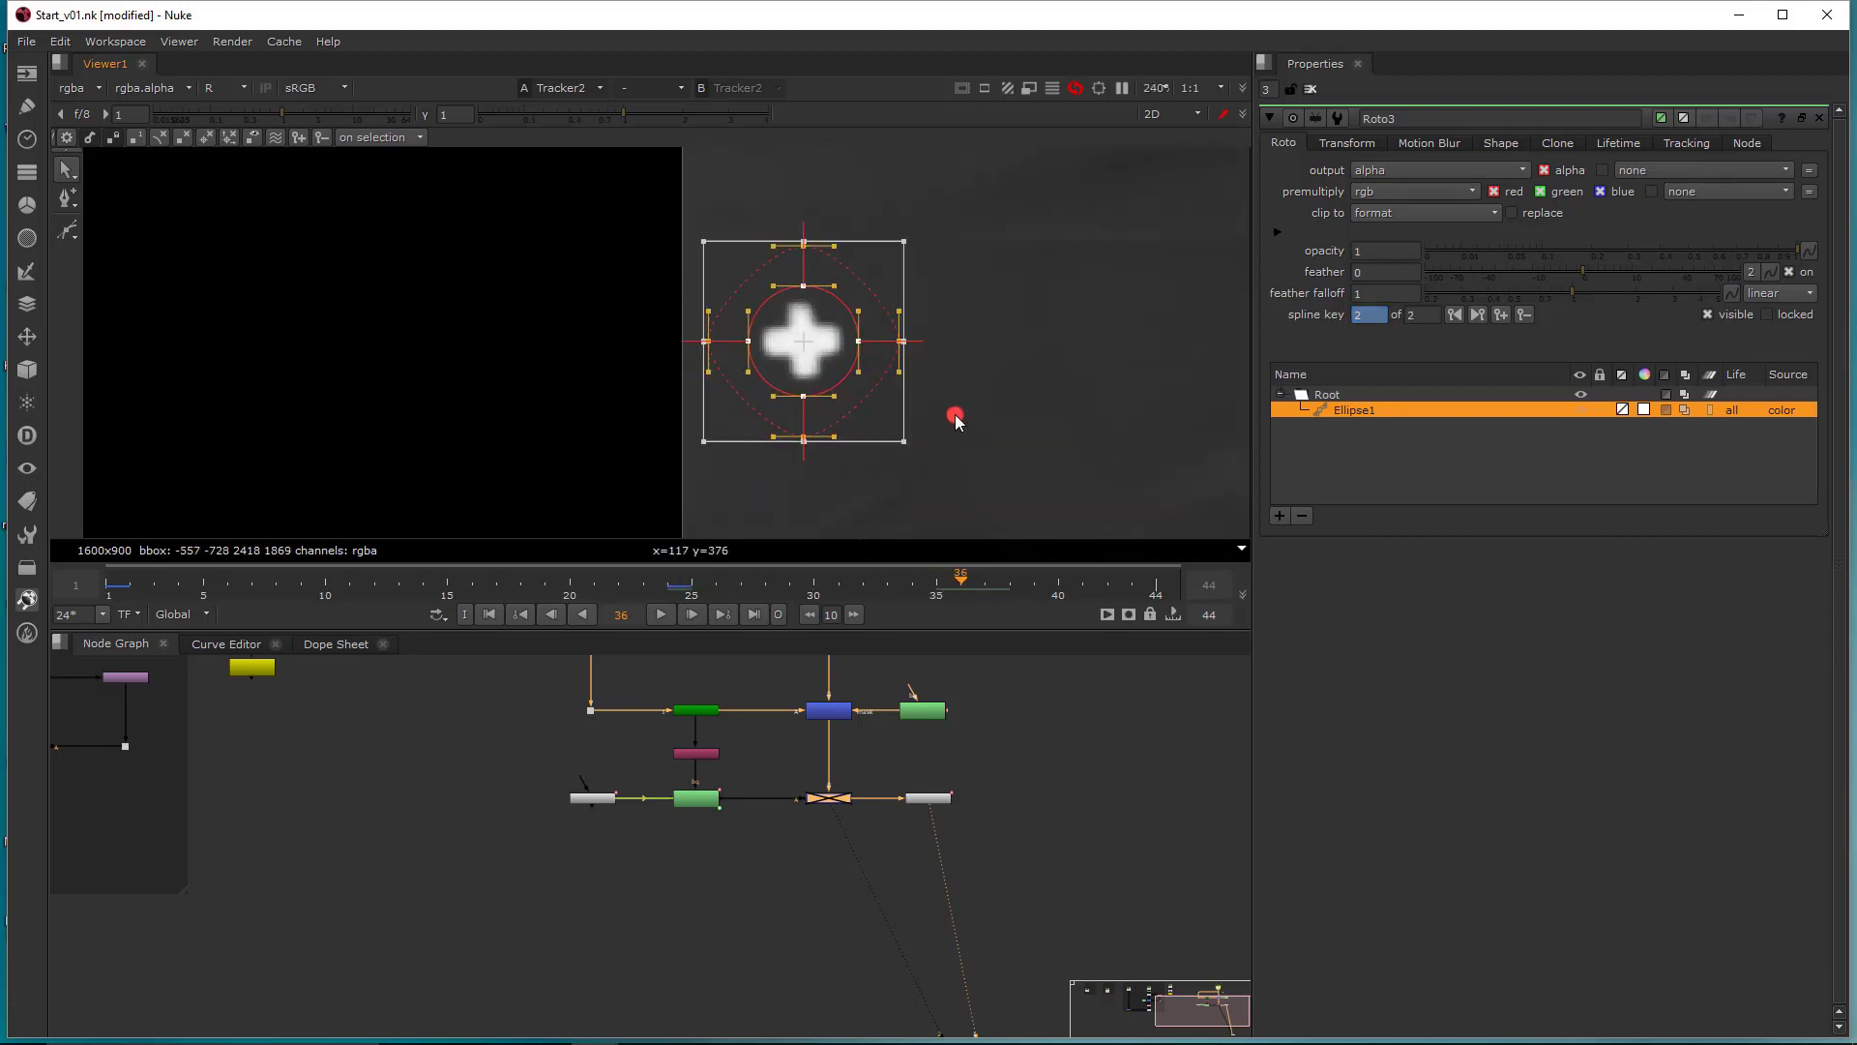
key("Right")
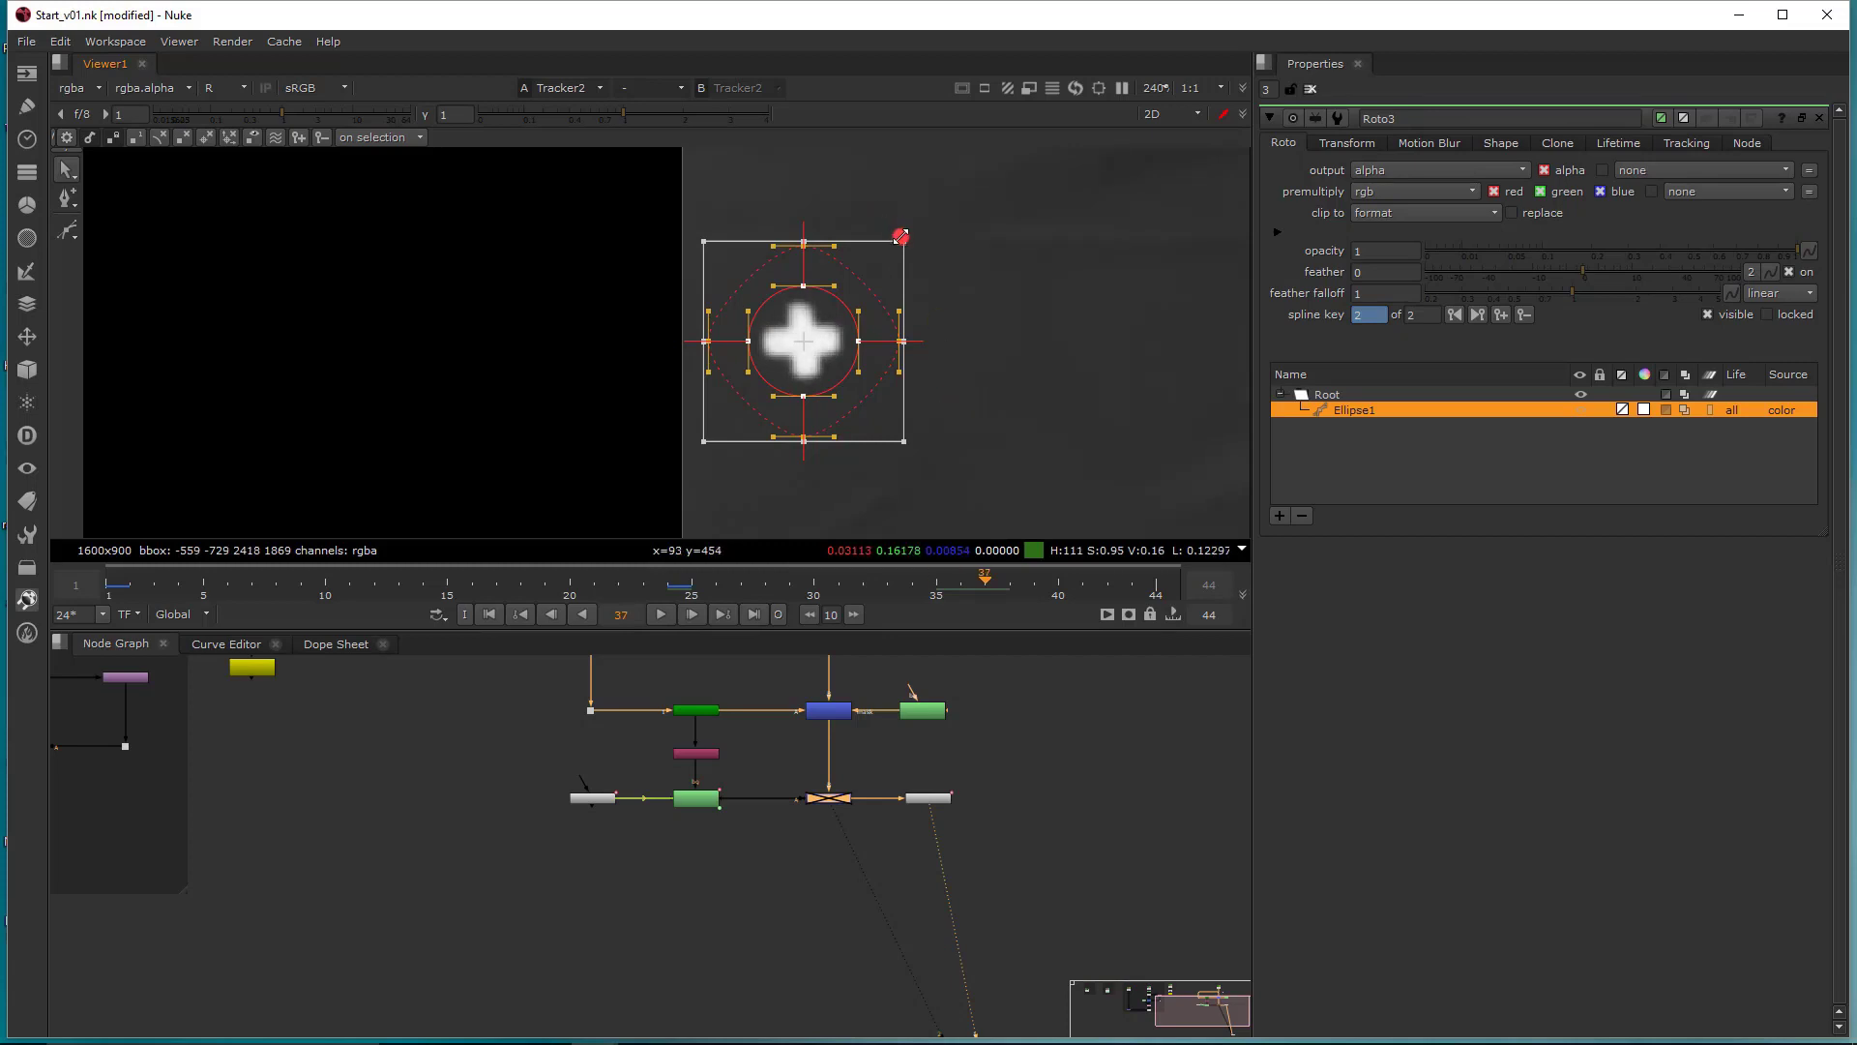
left_click_drag(906, 238, 900, 244)
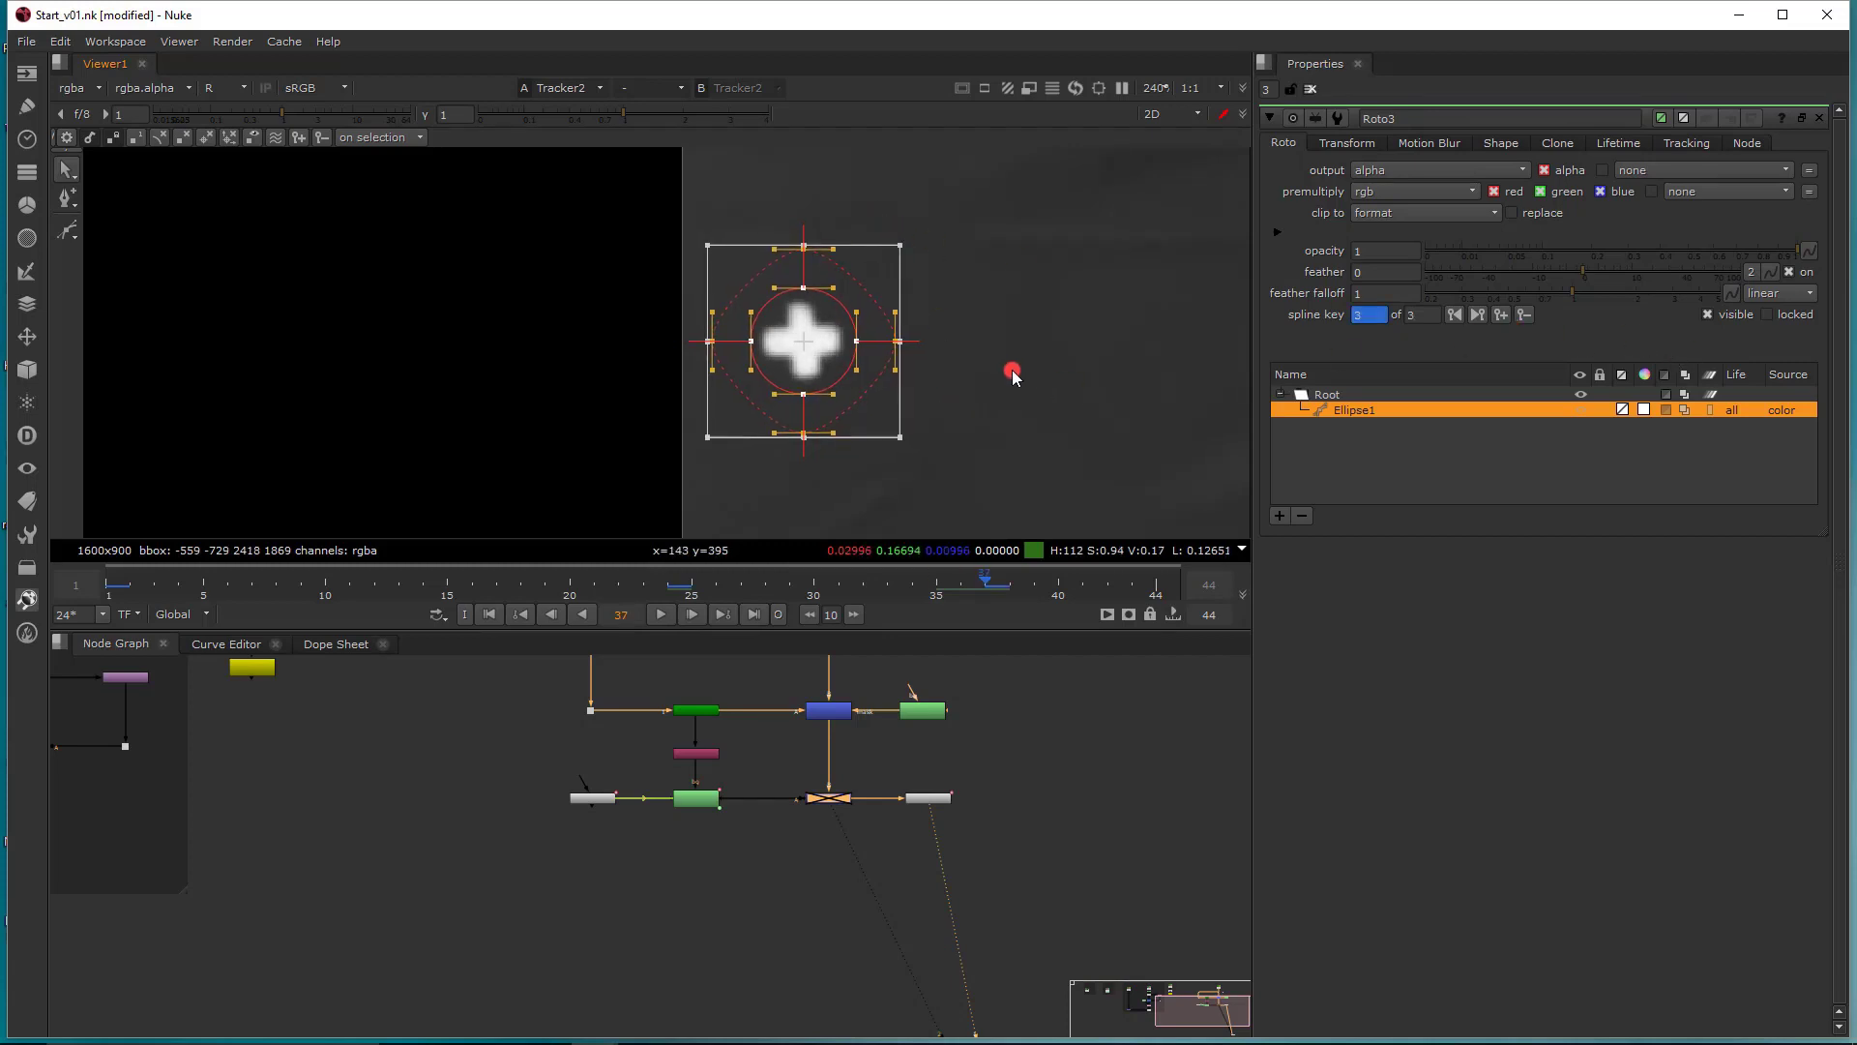
- Step back to frame 29 and stretch Ellipse1 vertically to cover the motion-blurred marker
key("Left")
key("Left")
key("Left")
key("Left")
key("Left")
key("Left")
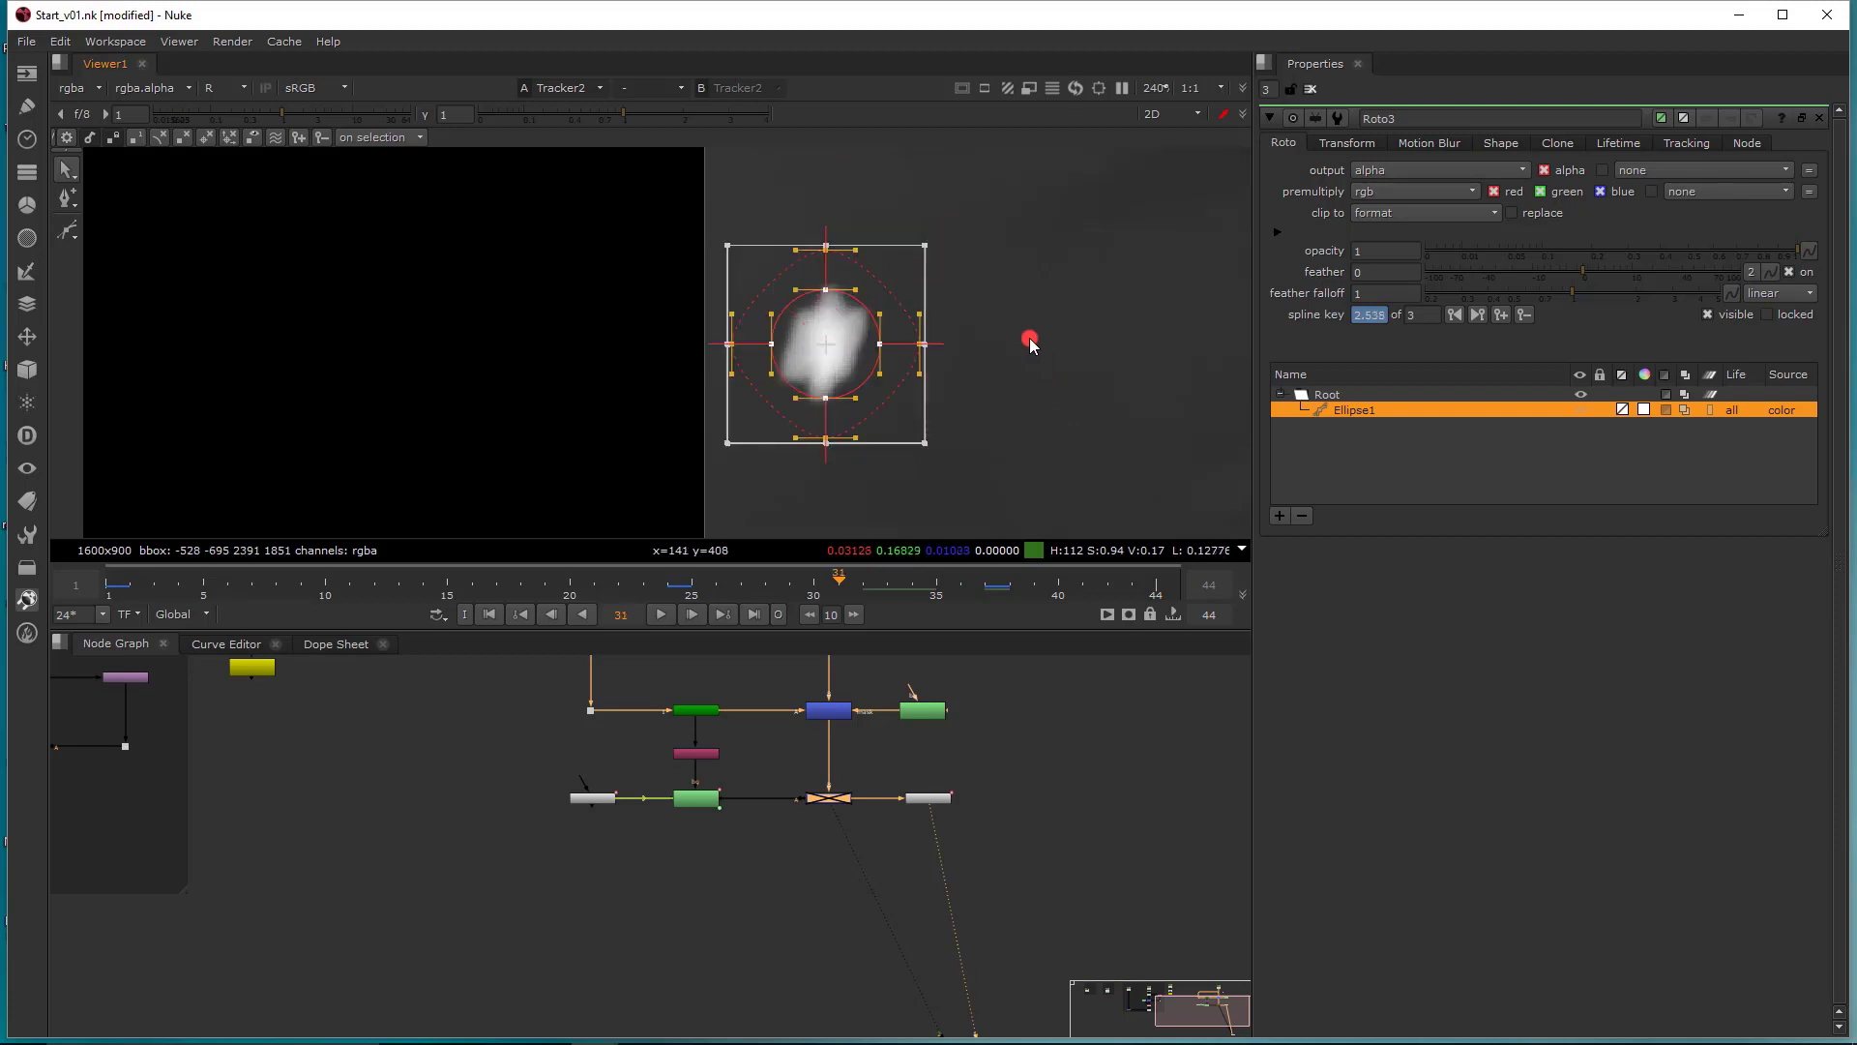
key("Left")
key("Left")
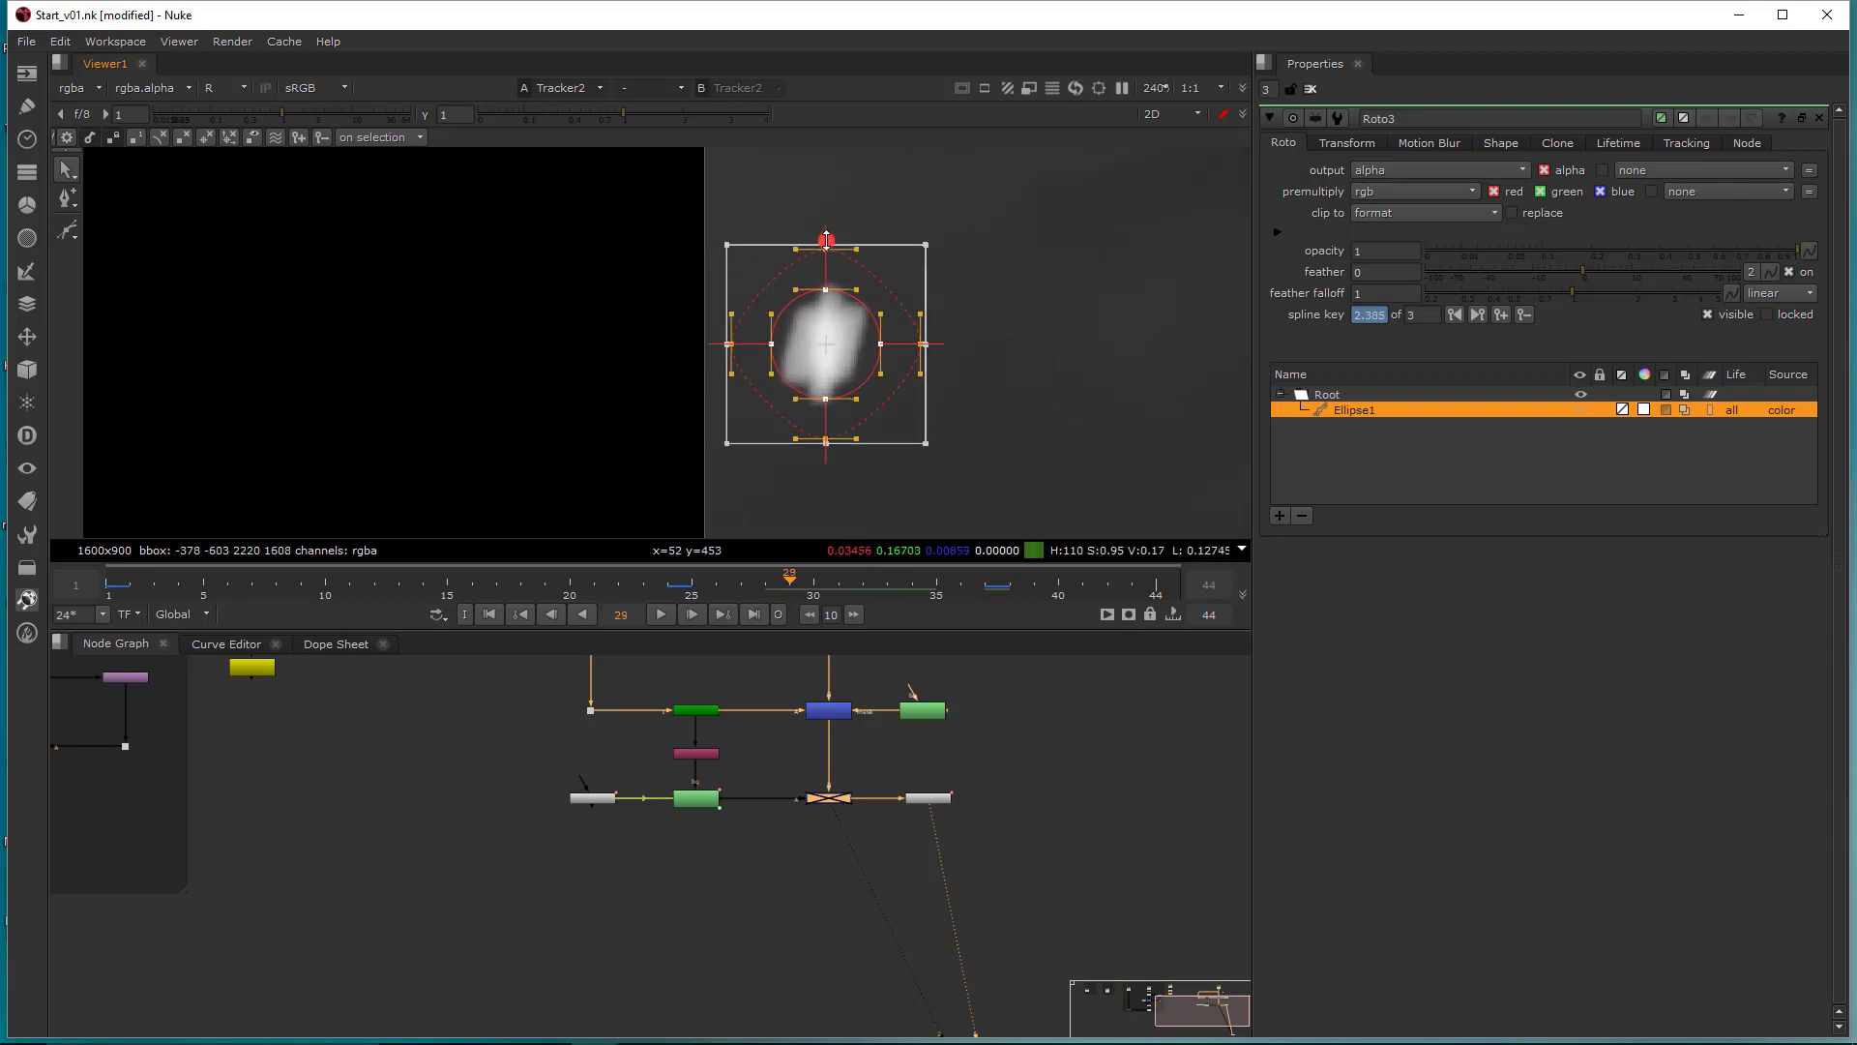
left_click_drag(826, 239, 826, 193)
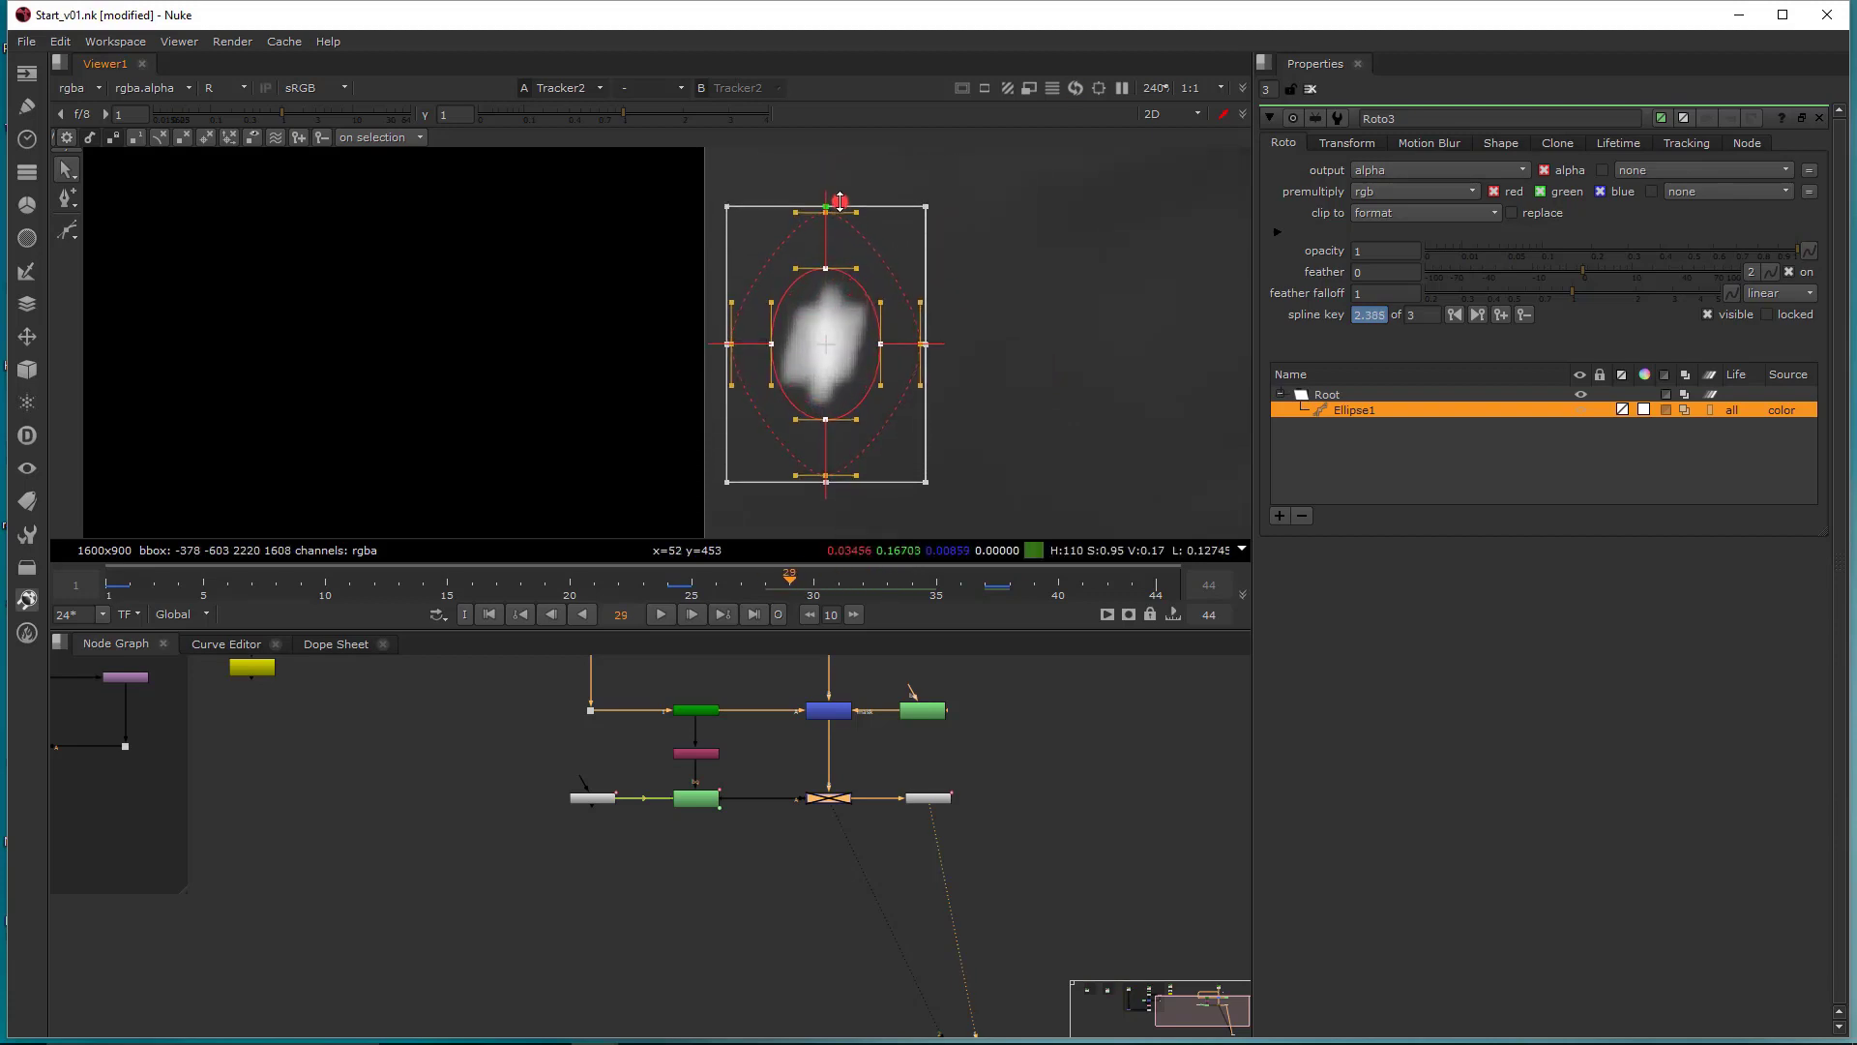
- Re-enable Merge2, view the Tracker2 output and hide the roto overlay
left_click(1064, 906)
left_click_drag(764, 761, 809, 842)
key("d")
key("1")
left_click(962, 781)
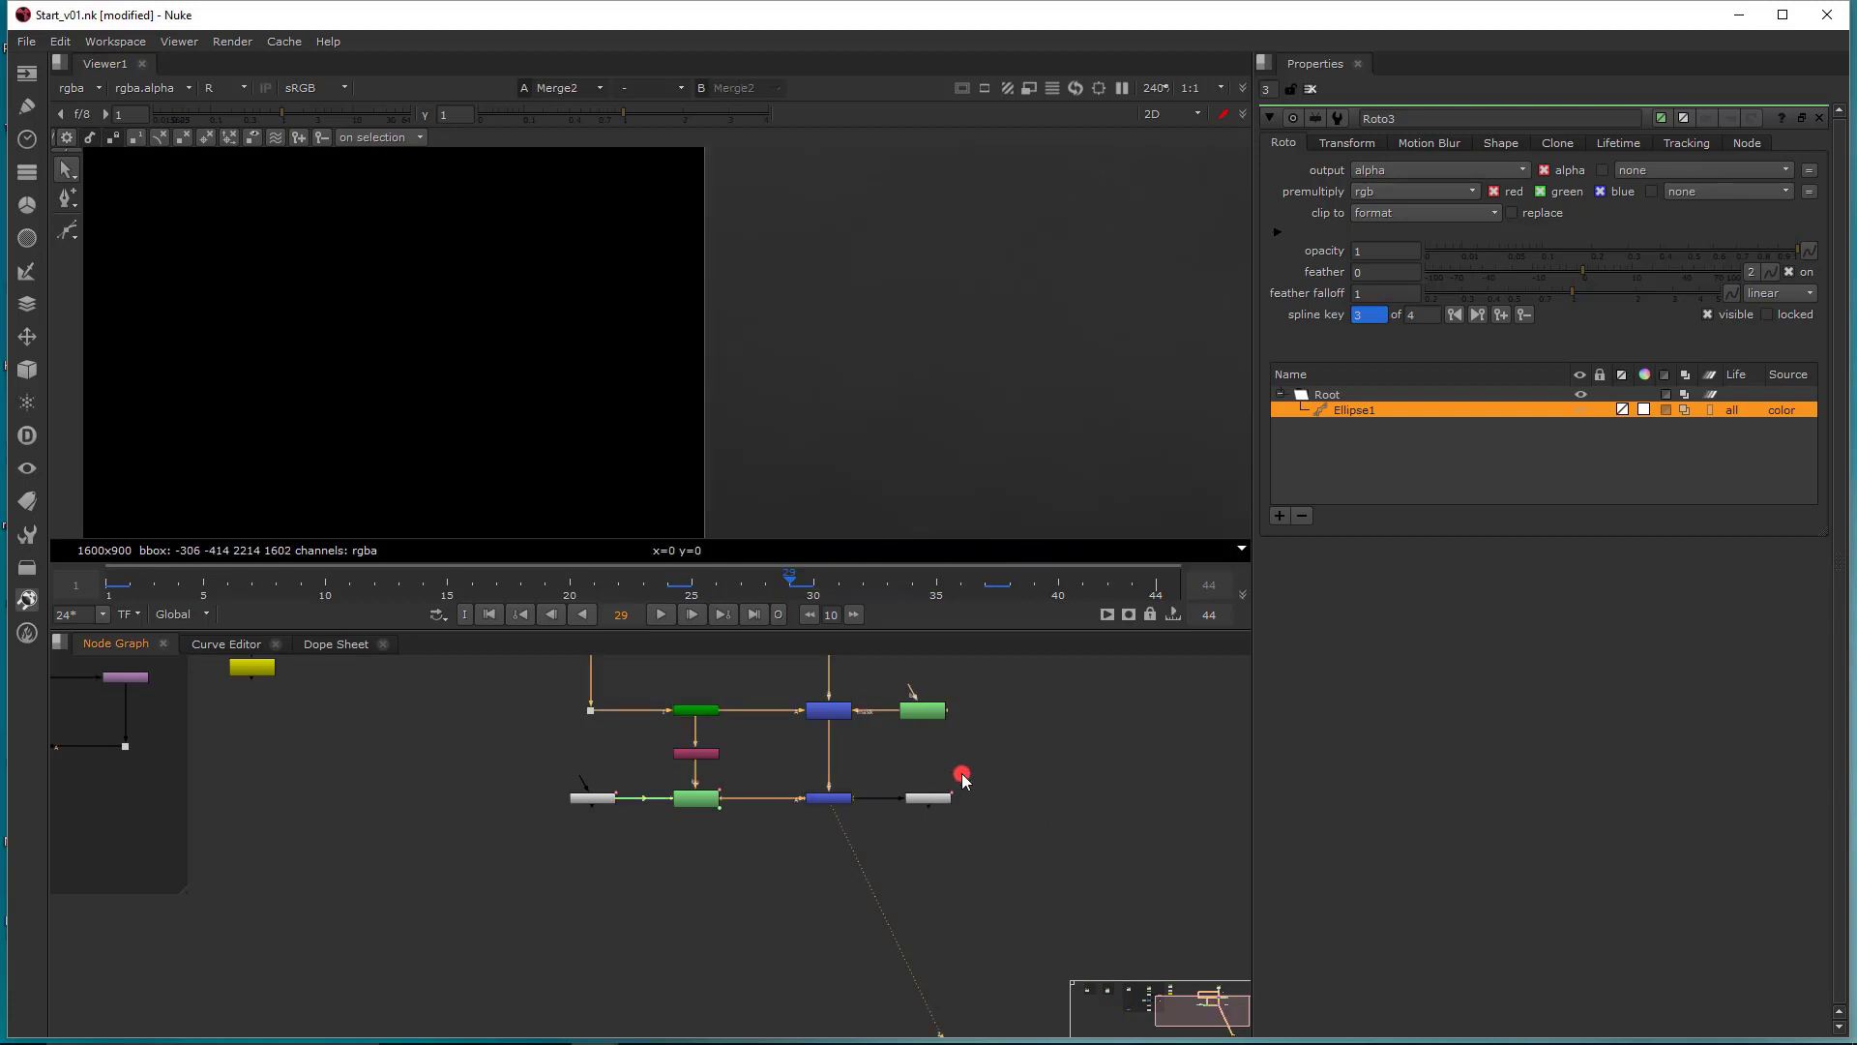
left_click_drag(962, 775, 916, 817)
key("2")
key("q")
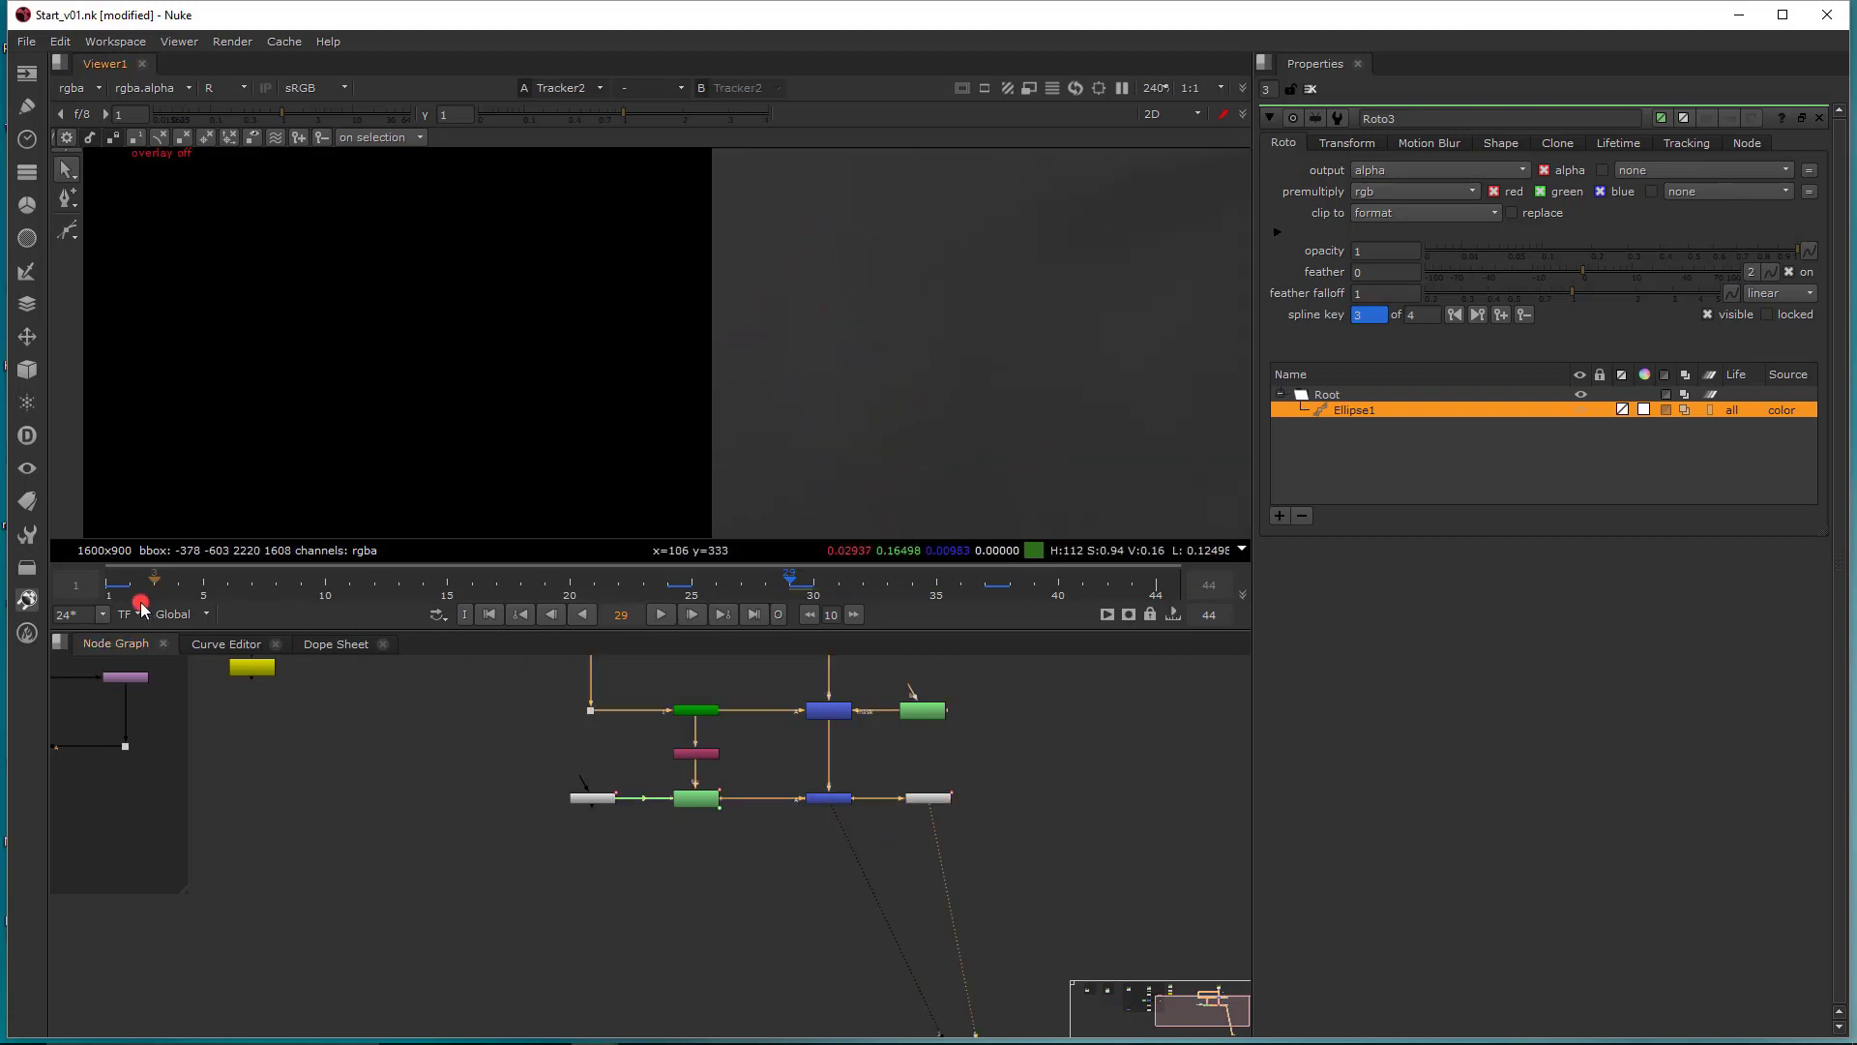
- Play the stabilised patch from frame 1 to check the marker removal over time
left_click_drag(140, 603, 107, 588)
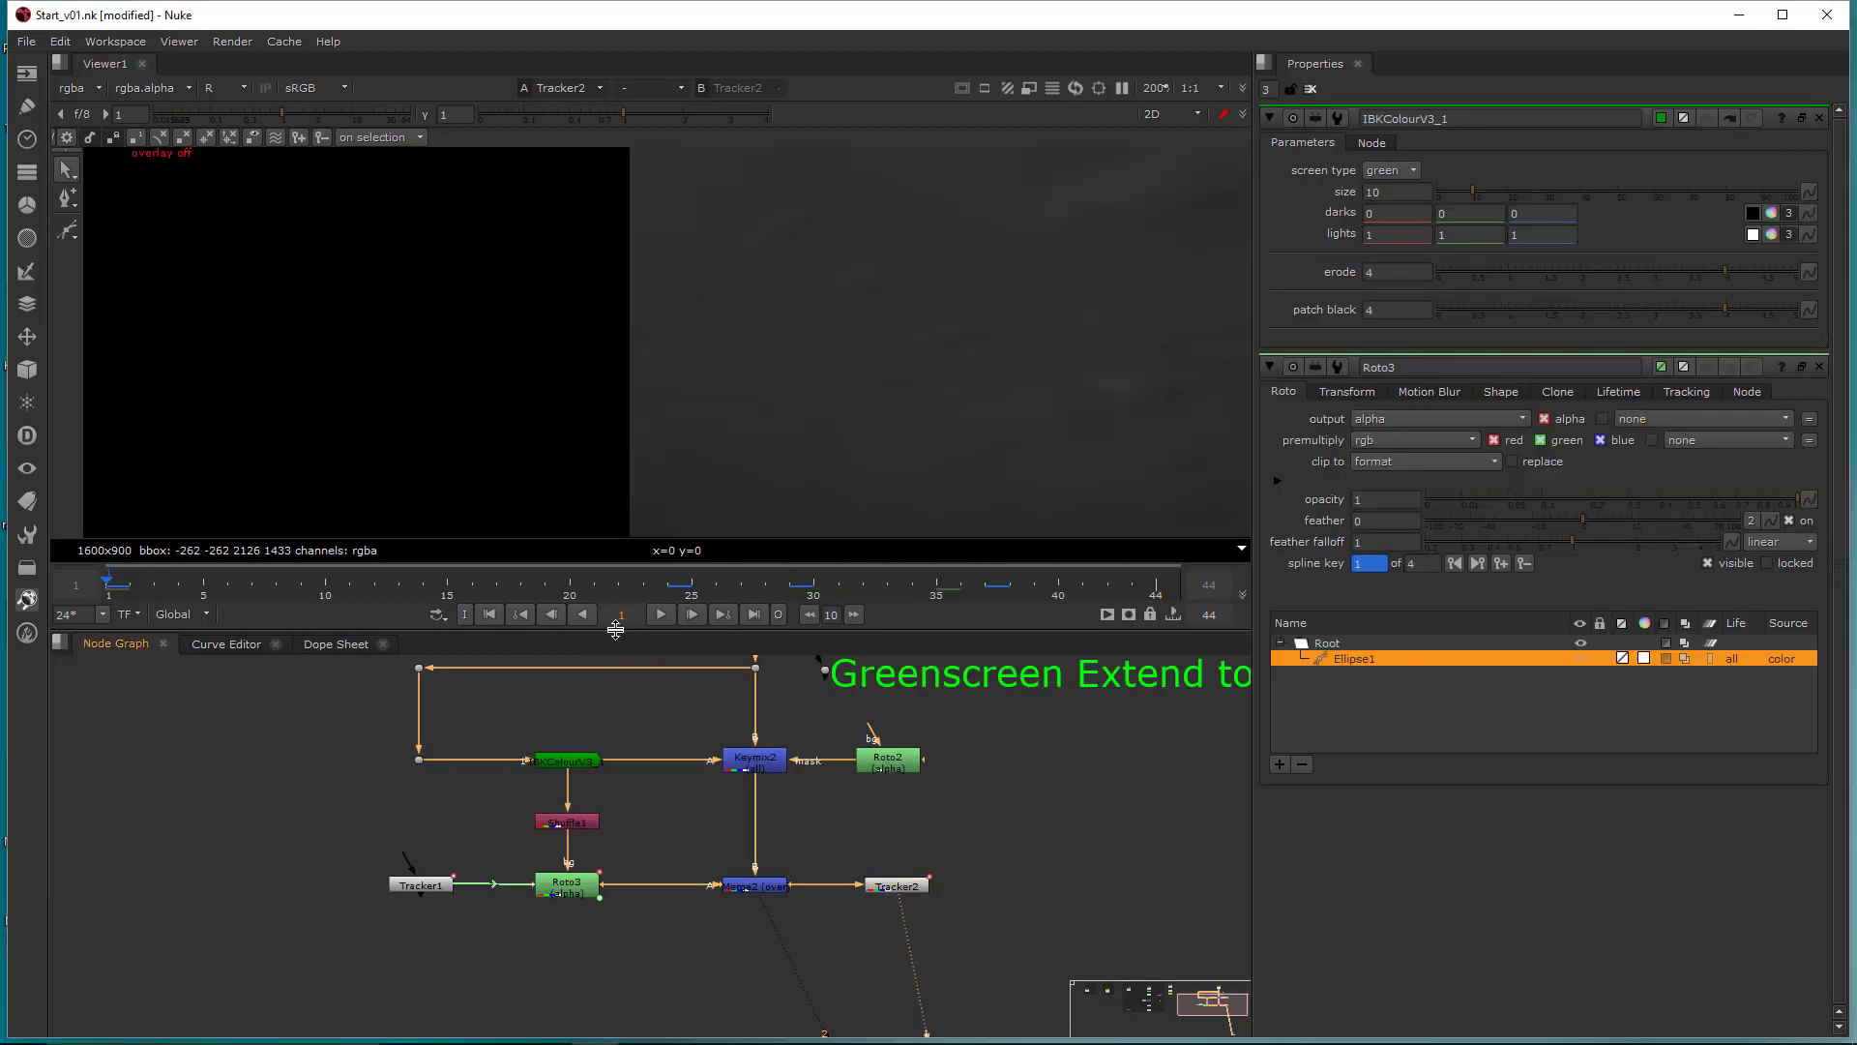
left_click(663, 613)
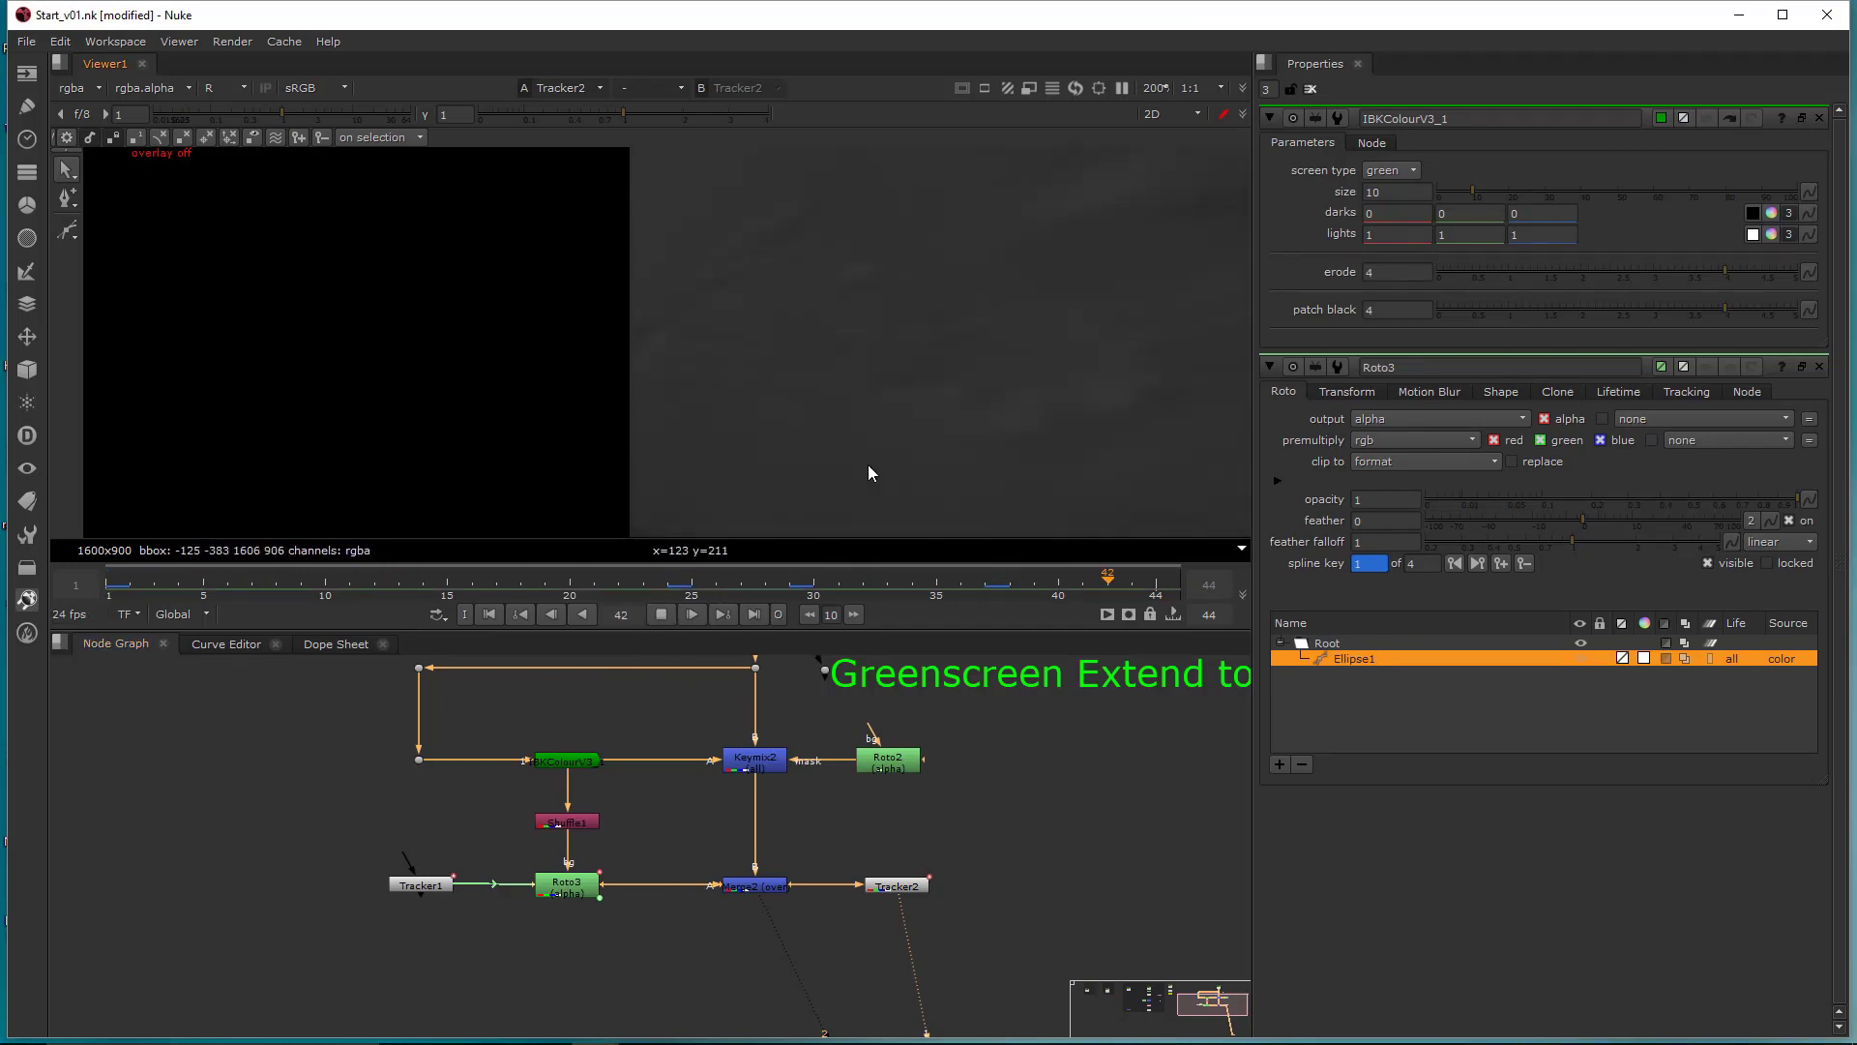
left_click(665, 616)
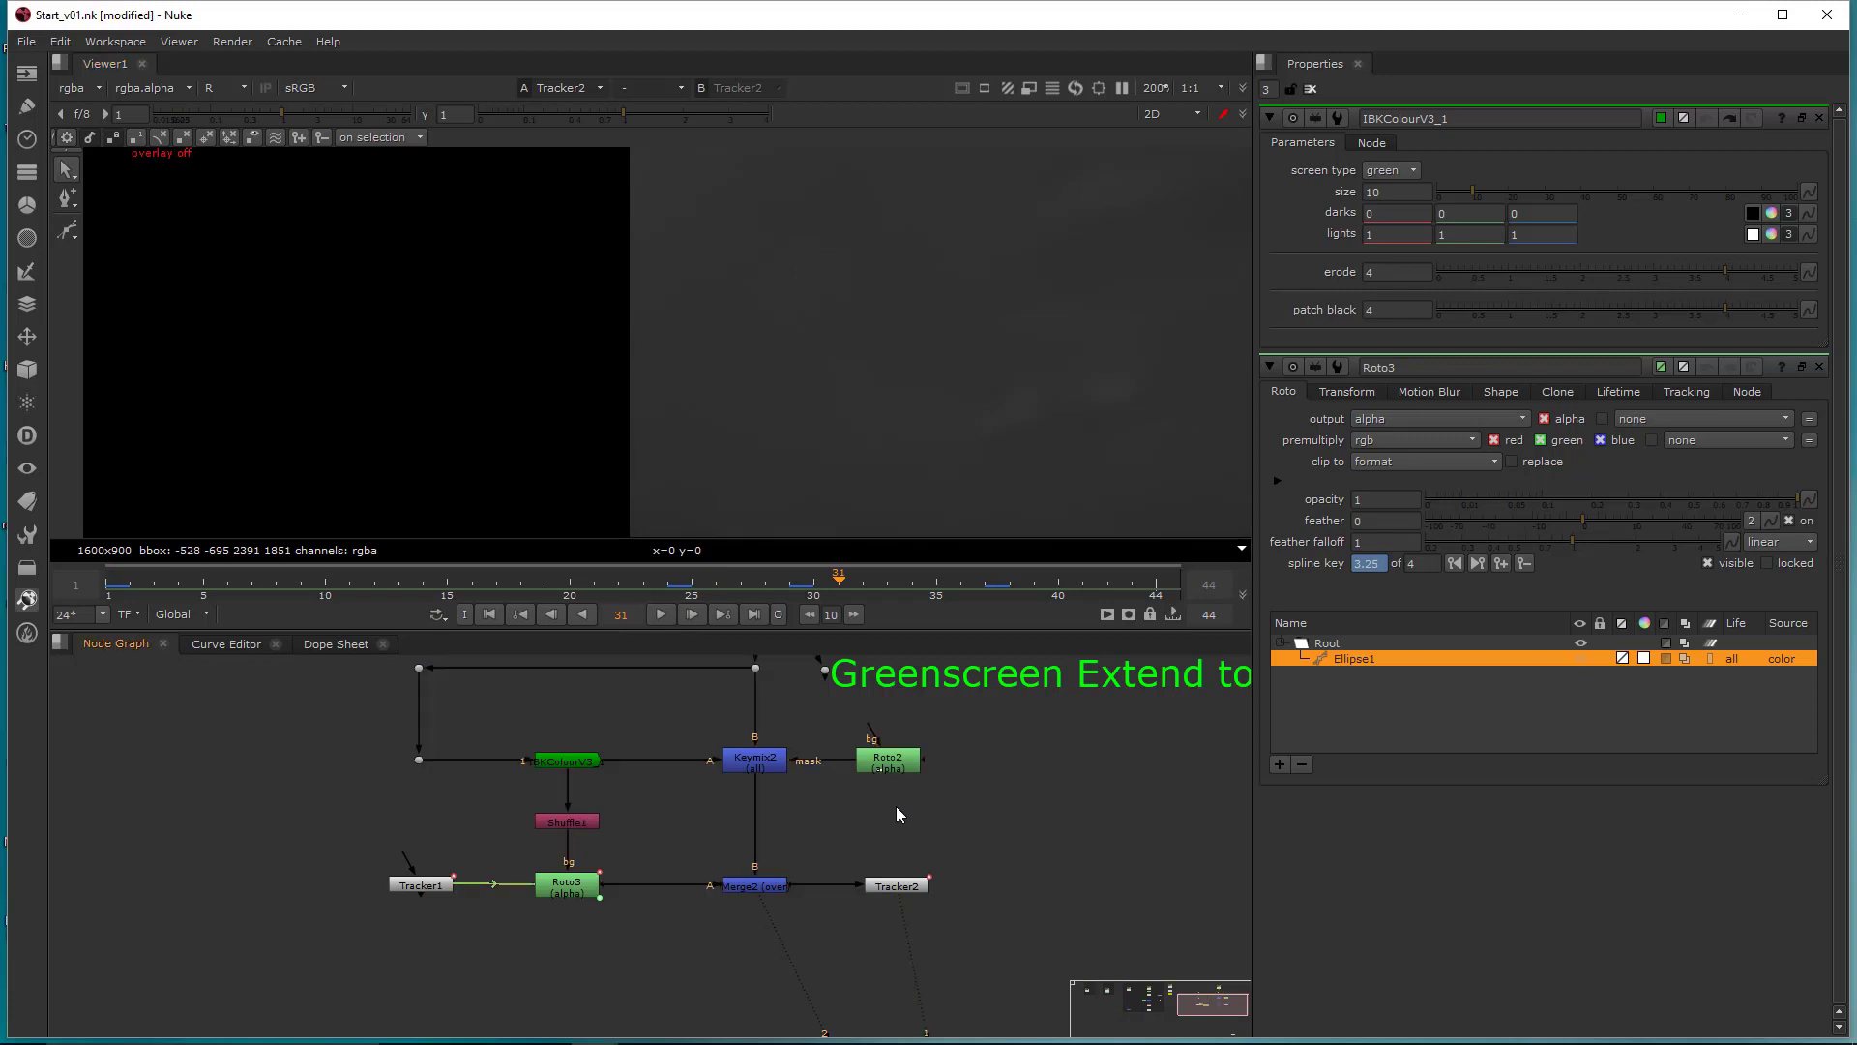
- Duplicate the "Greenscreen Extend top SR" label dot, place the copy above Merge2 and relabel it "IBK REVEAL"
middle_click_drag(908, 716, 910, 734)
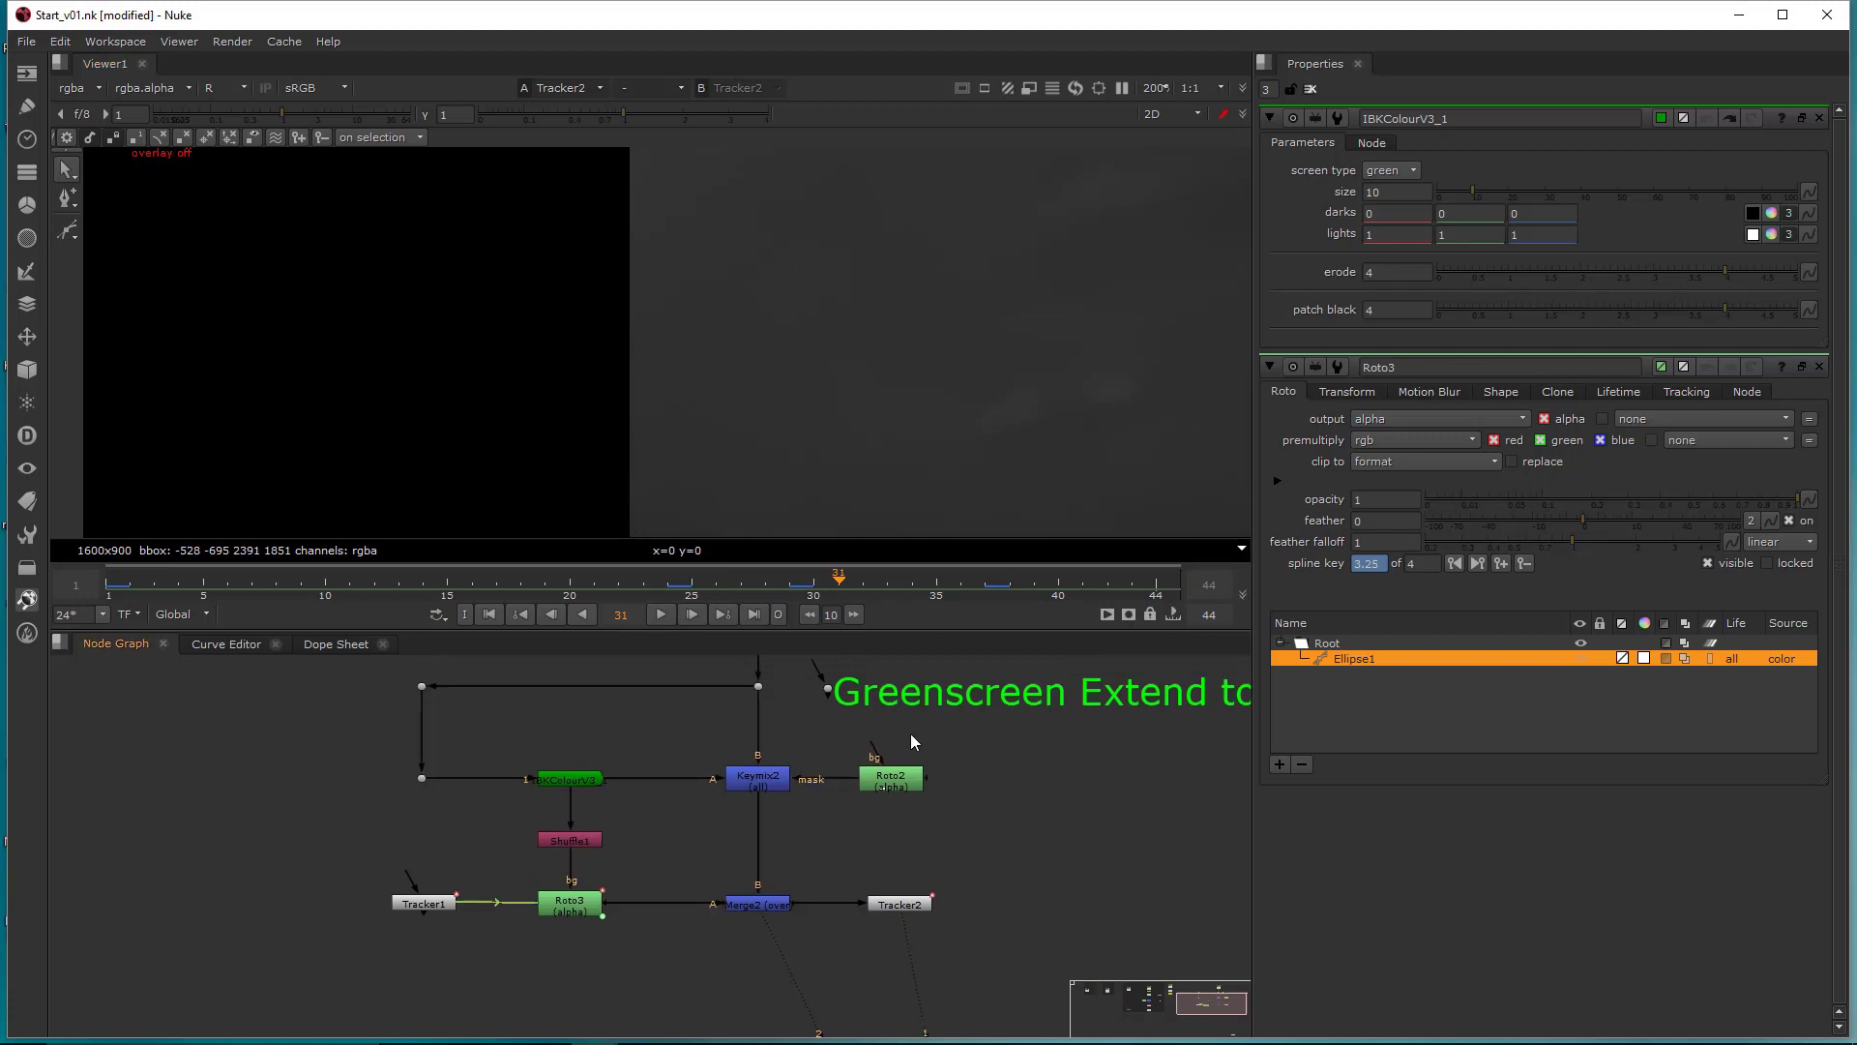
left_click(828, 689)
key("ctrl+c")
left_click(864, 845)
key("ctrl+v")
left_click_drag(865, 845, 822, 848)
double_click(823, 850)
triple_click(1486, 178)
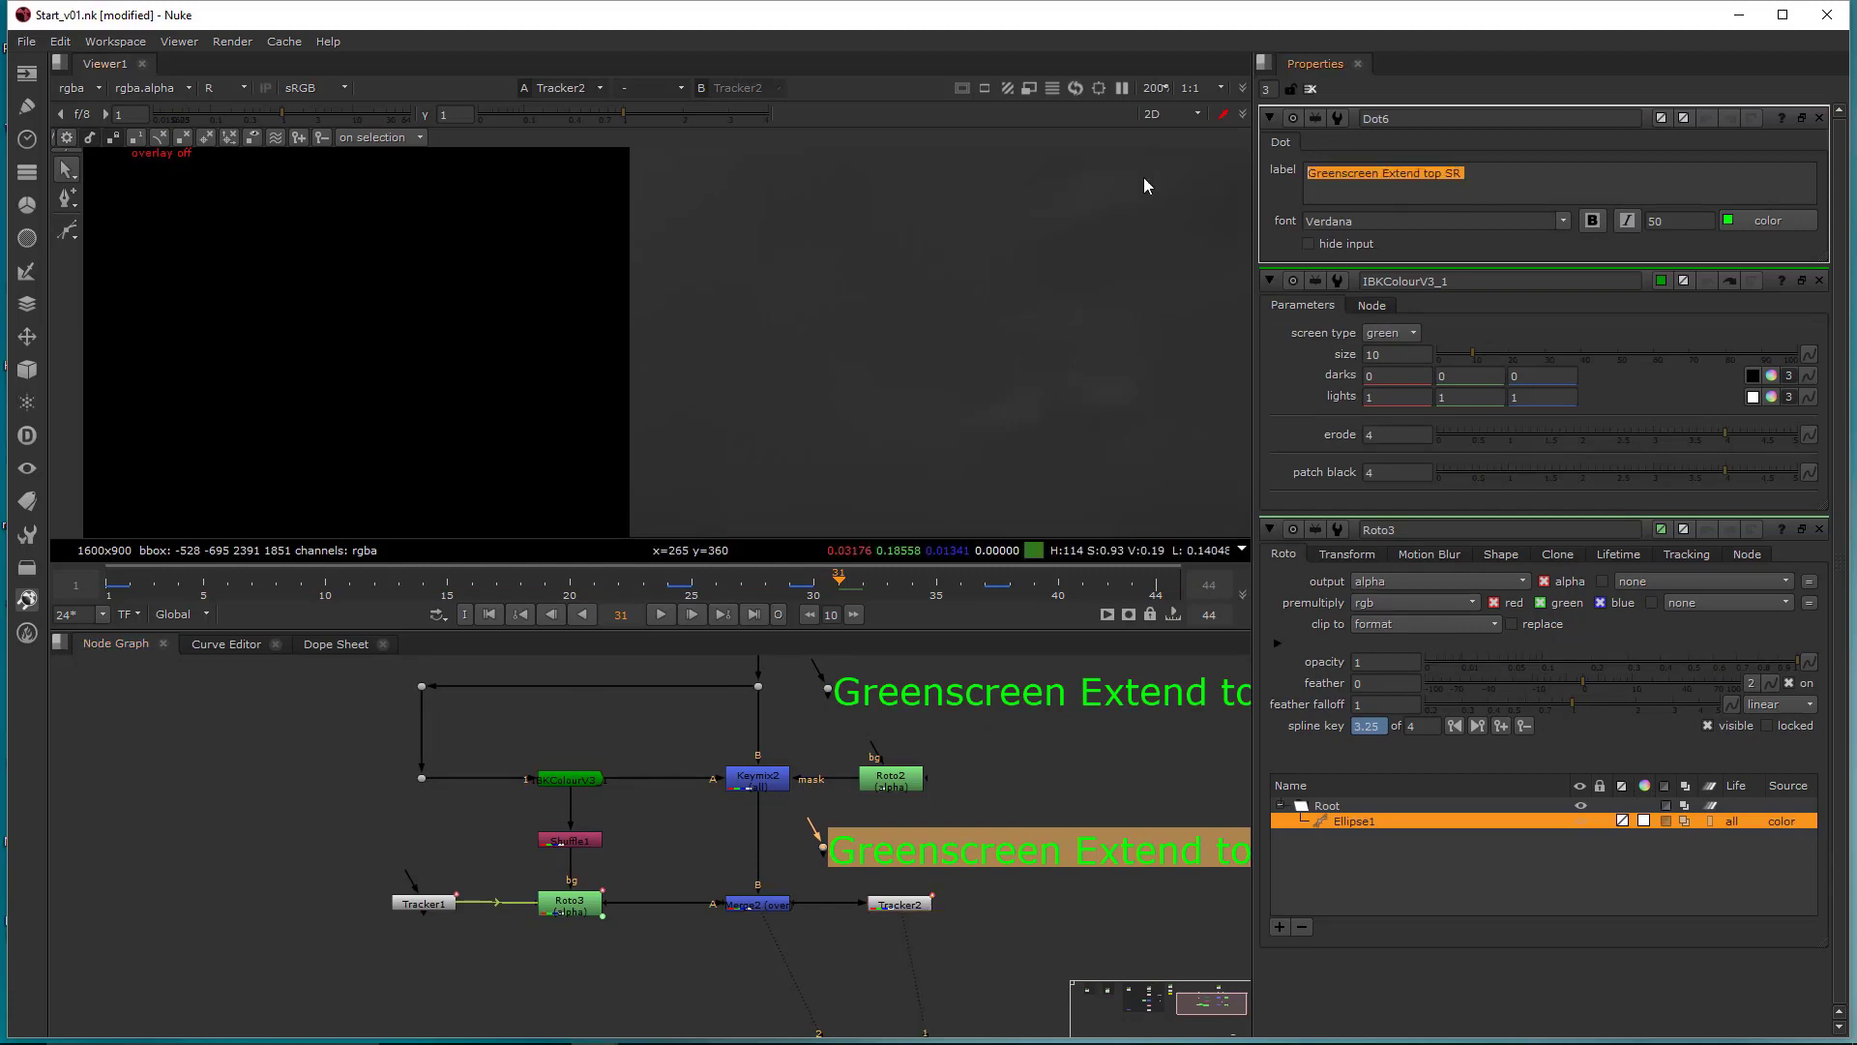
type("IBK REVEAL")
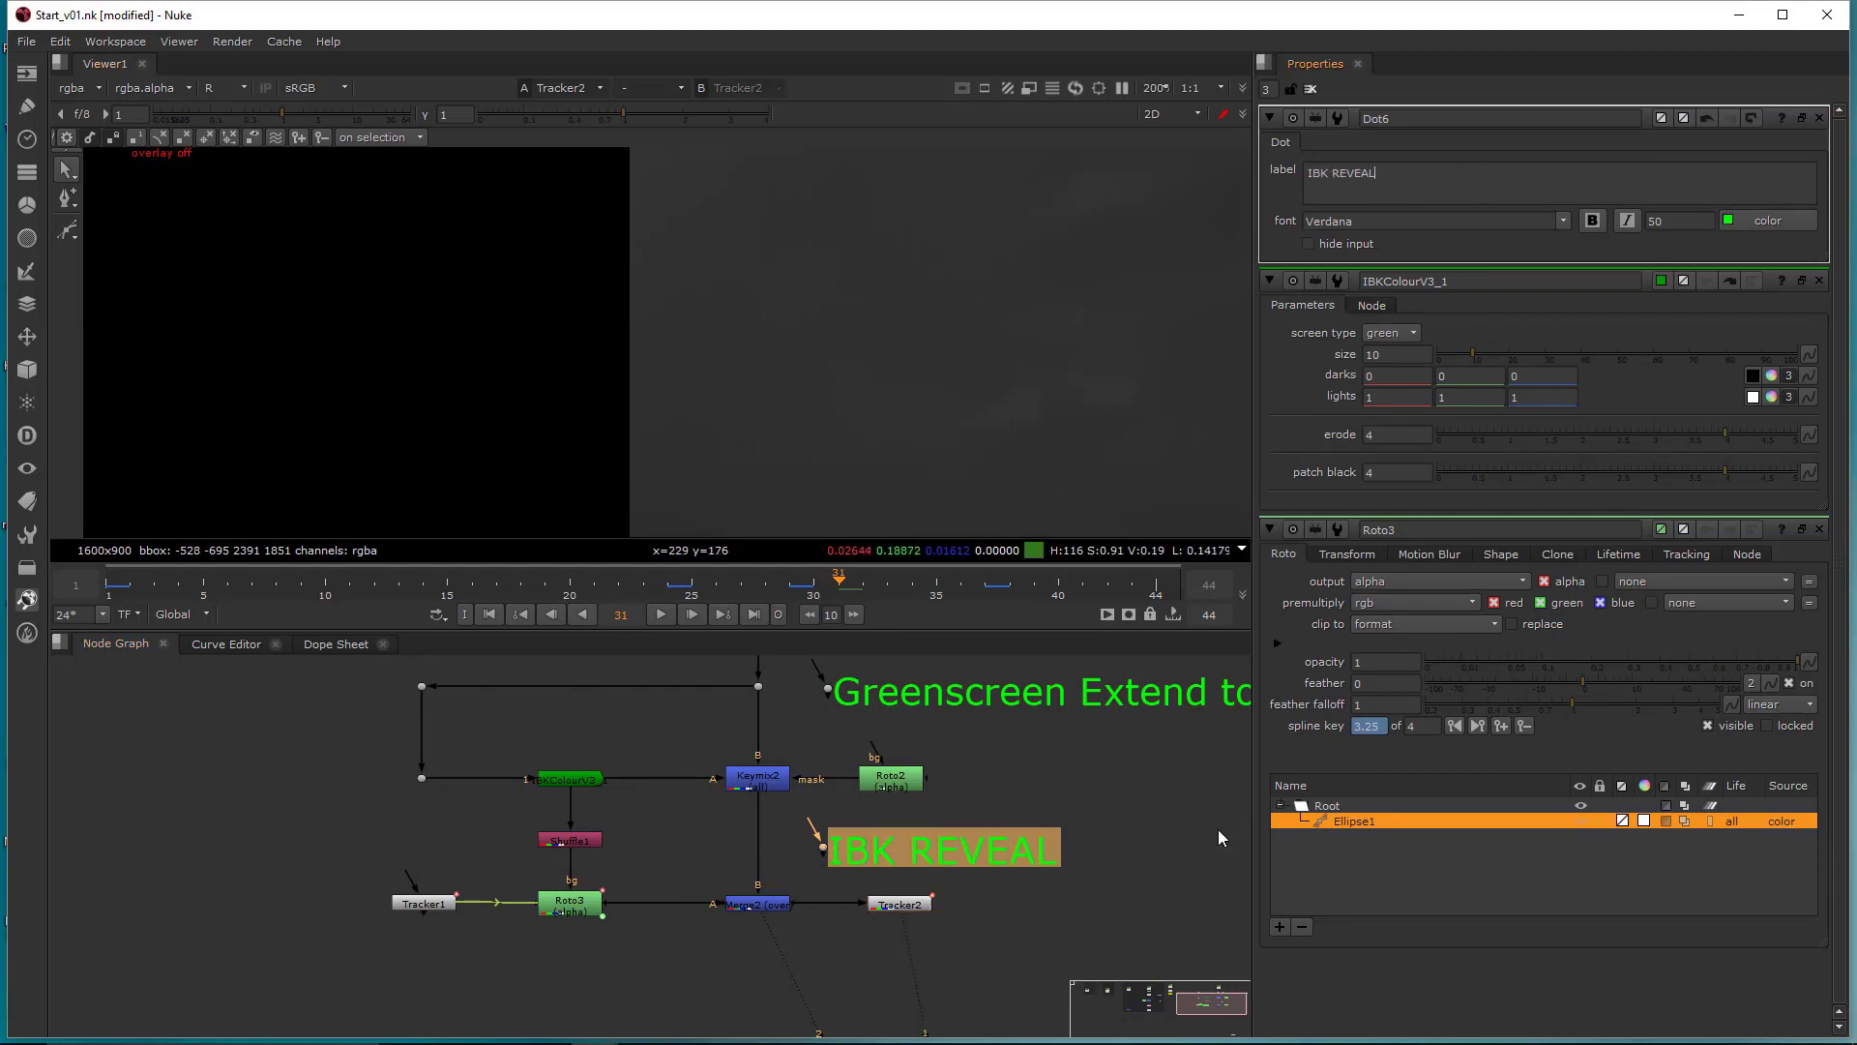
left_click(1219, 830)
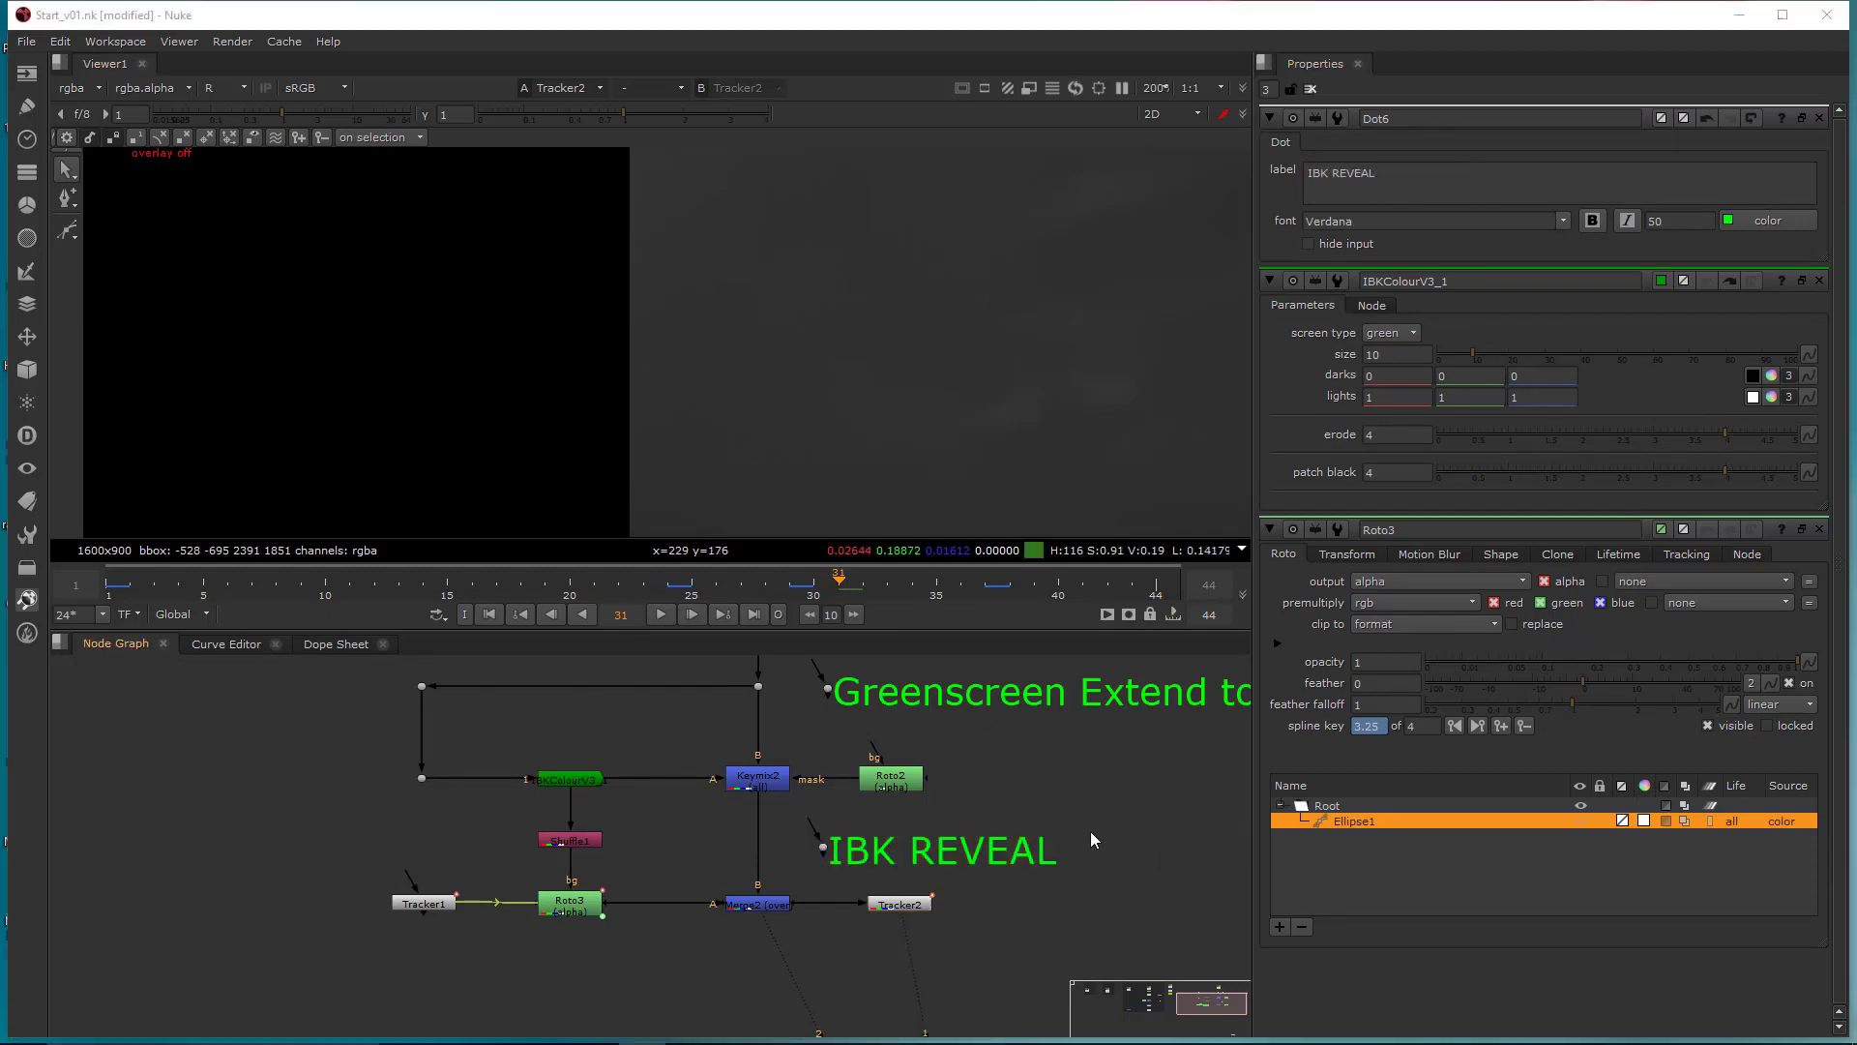
- View the Merge2 output in full RGB with the whole frame visible, and enlarge the viewer area
left_click_drag(682, 851, 790, 974)
key("1")
scroll(687, 390, "down", 3)
middle_click_drag(665, 390, 492, 365)
key("r")
scroll(770, 389, "down", 3)
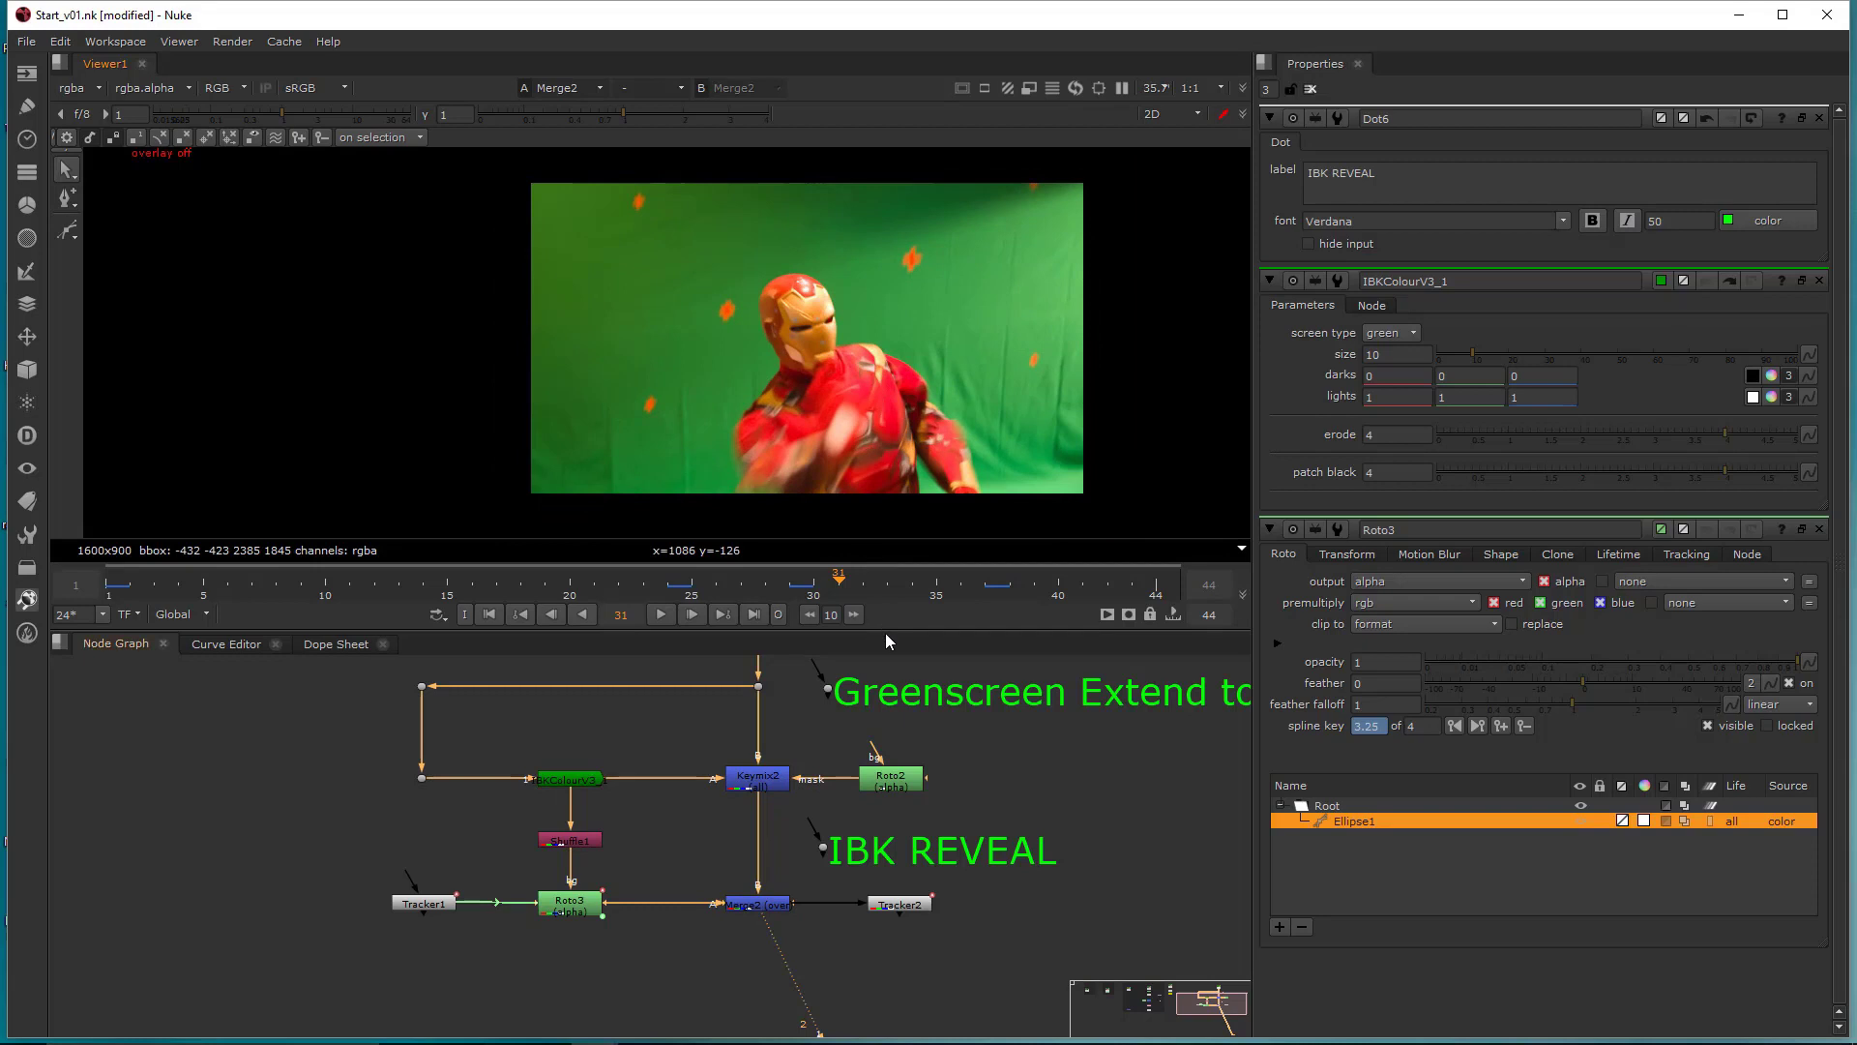
left_click_drag(887, 633, 887, 697)
middle_click_drag(945, 503, 850, 486)
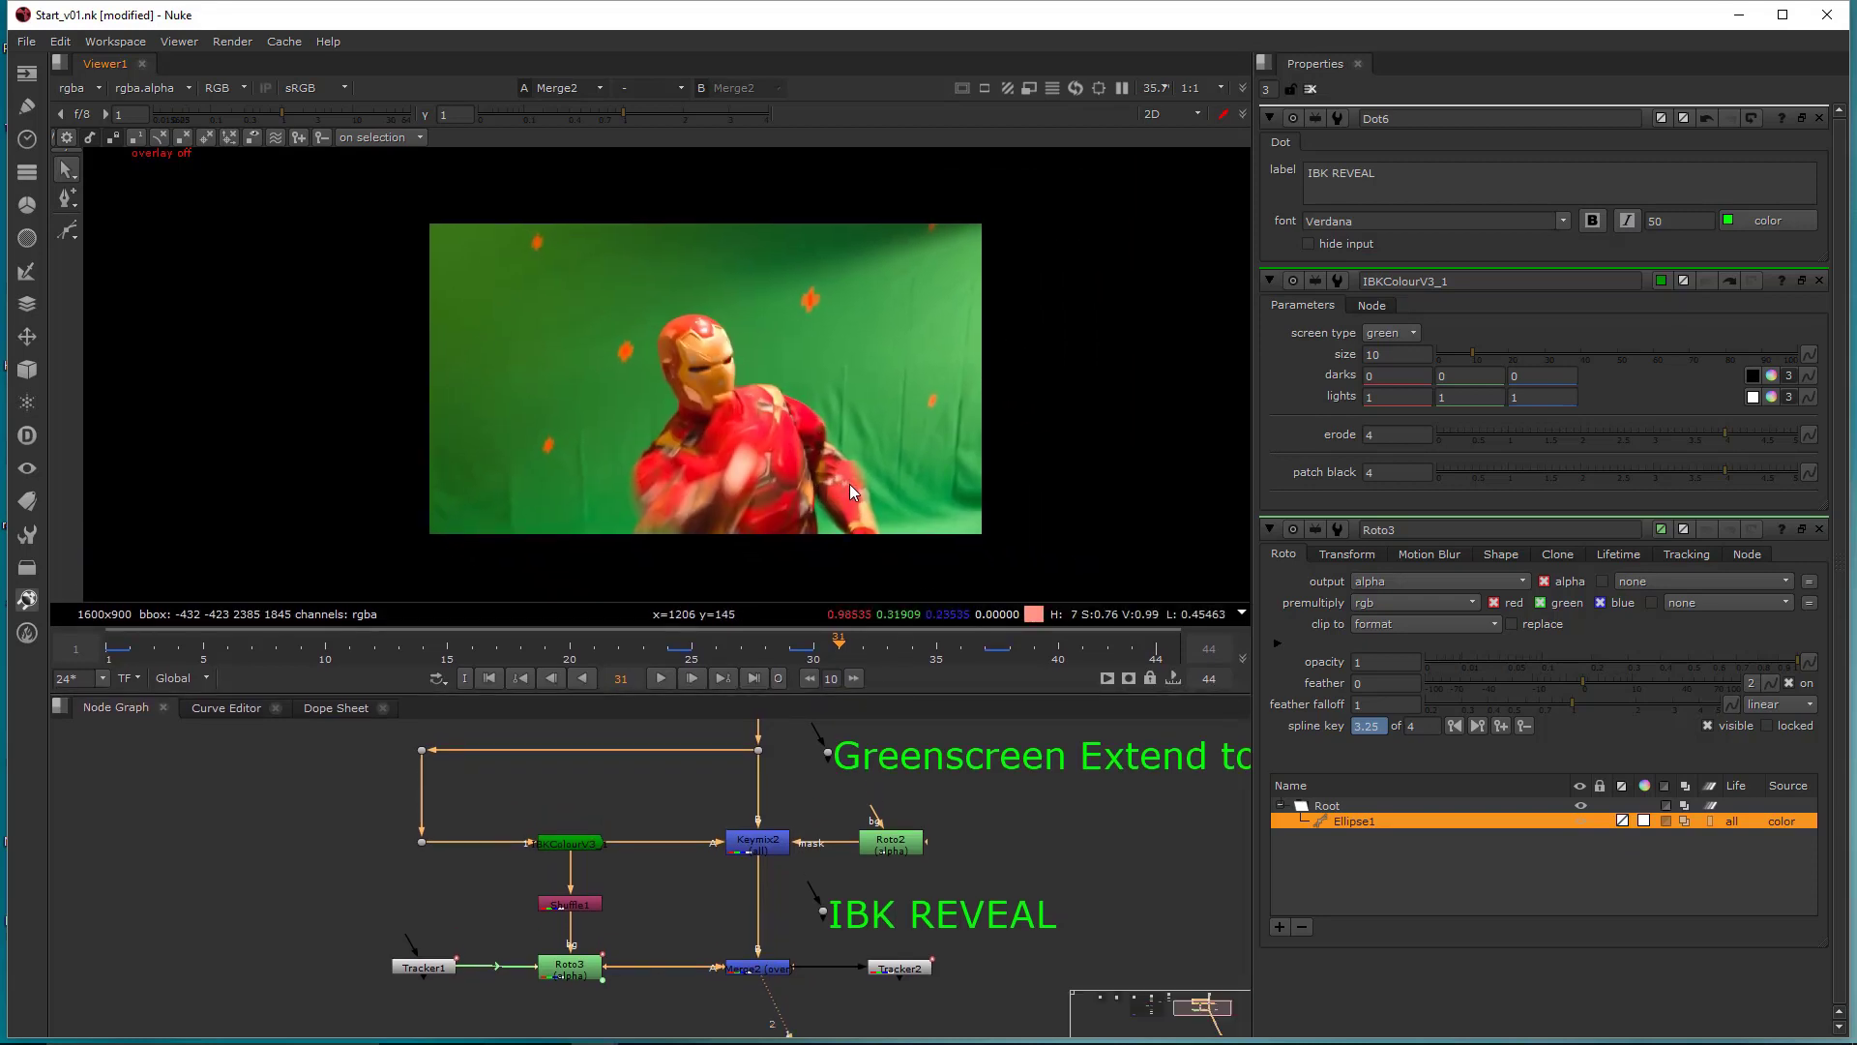
- Move the Roto2 node farther away from Keymix2 to free up space on its mask input
middle_click_drag(1006, 894, 1055, 841)
left_click(959, 796)
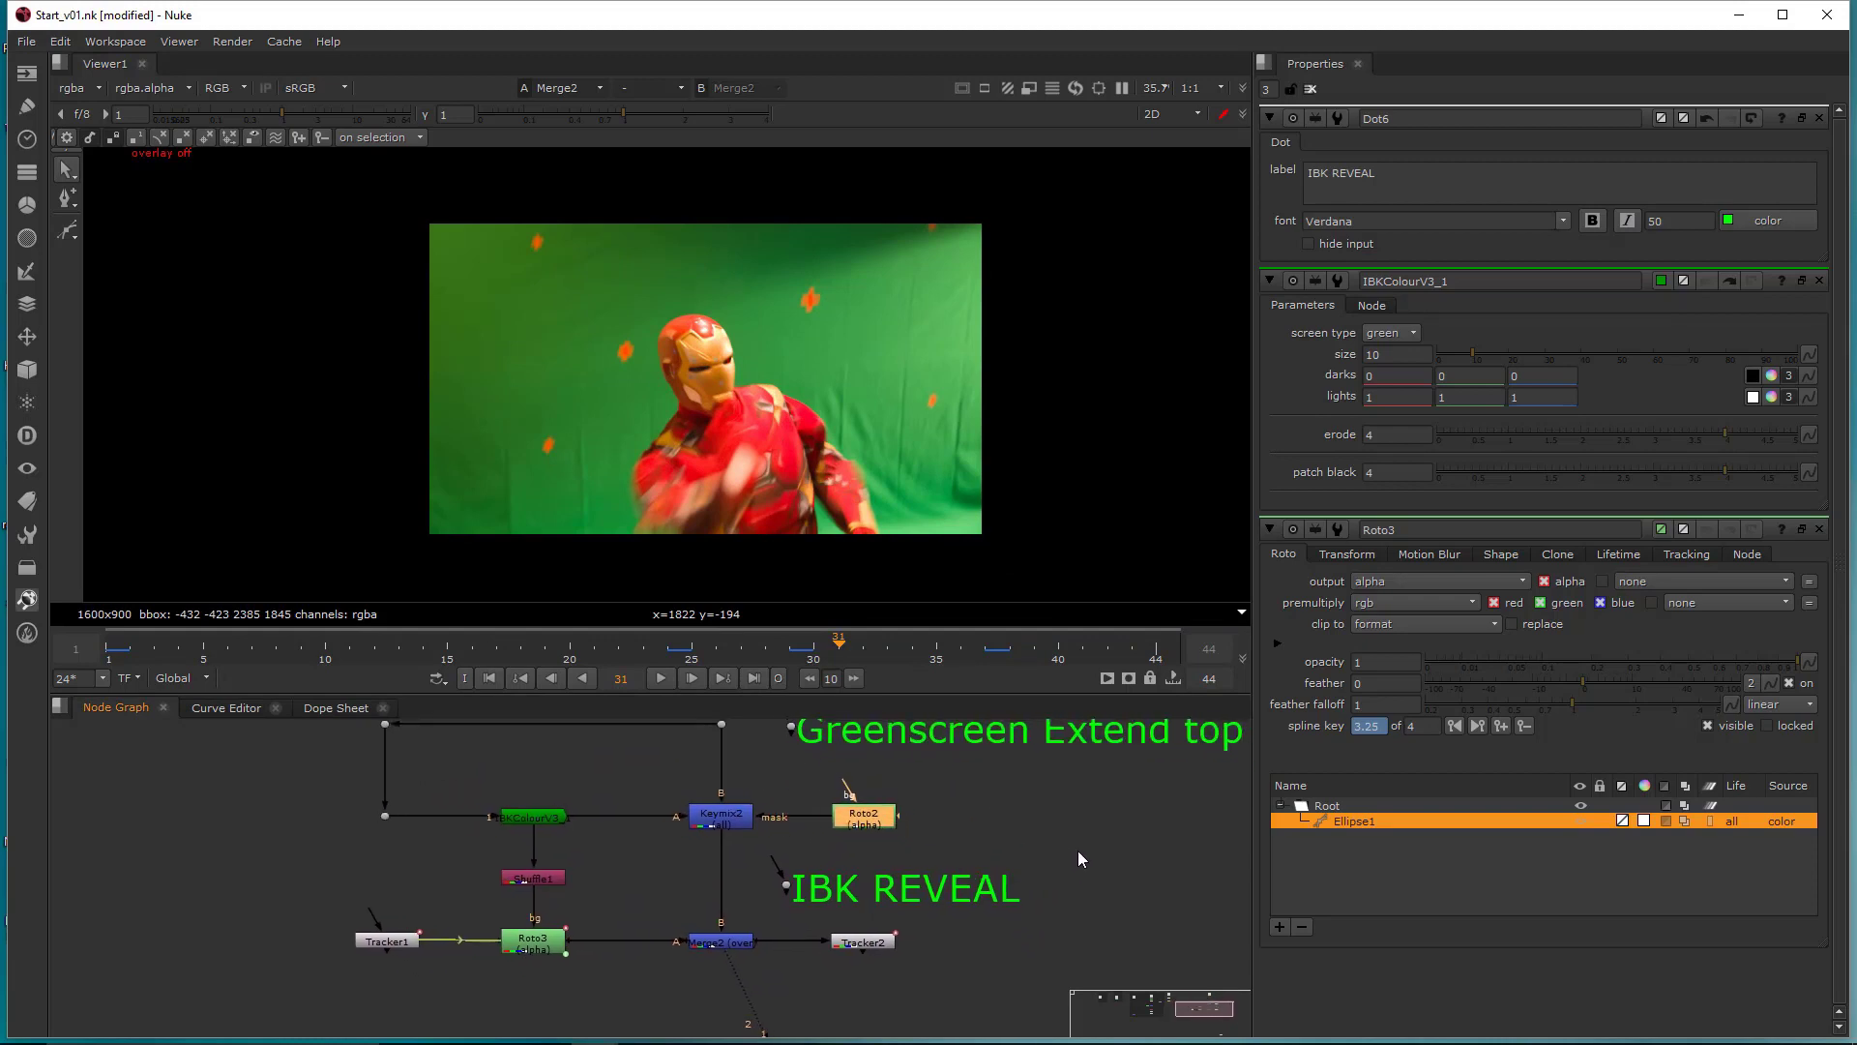
middle_click_drag(811, 831, 995, 858)
middle_click_drag(824, 897, 811, 856)
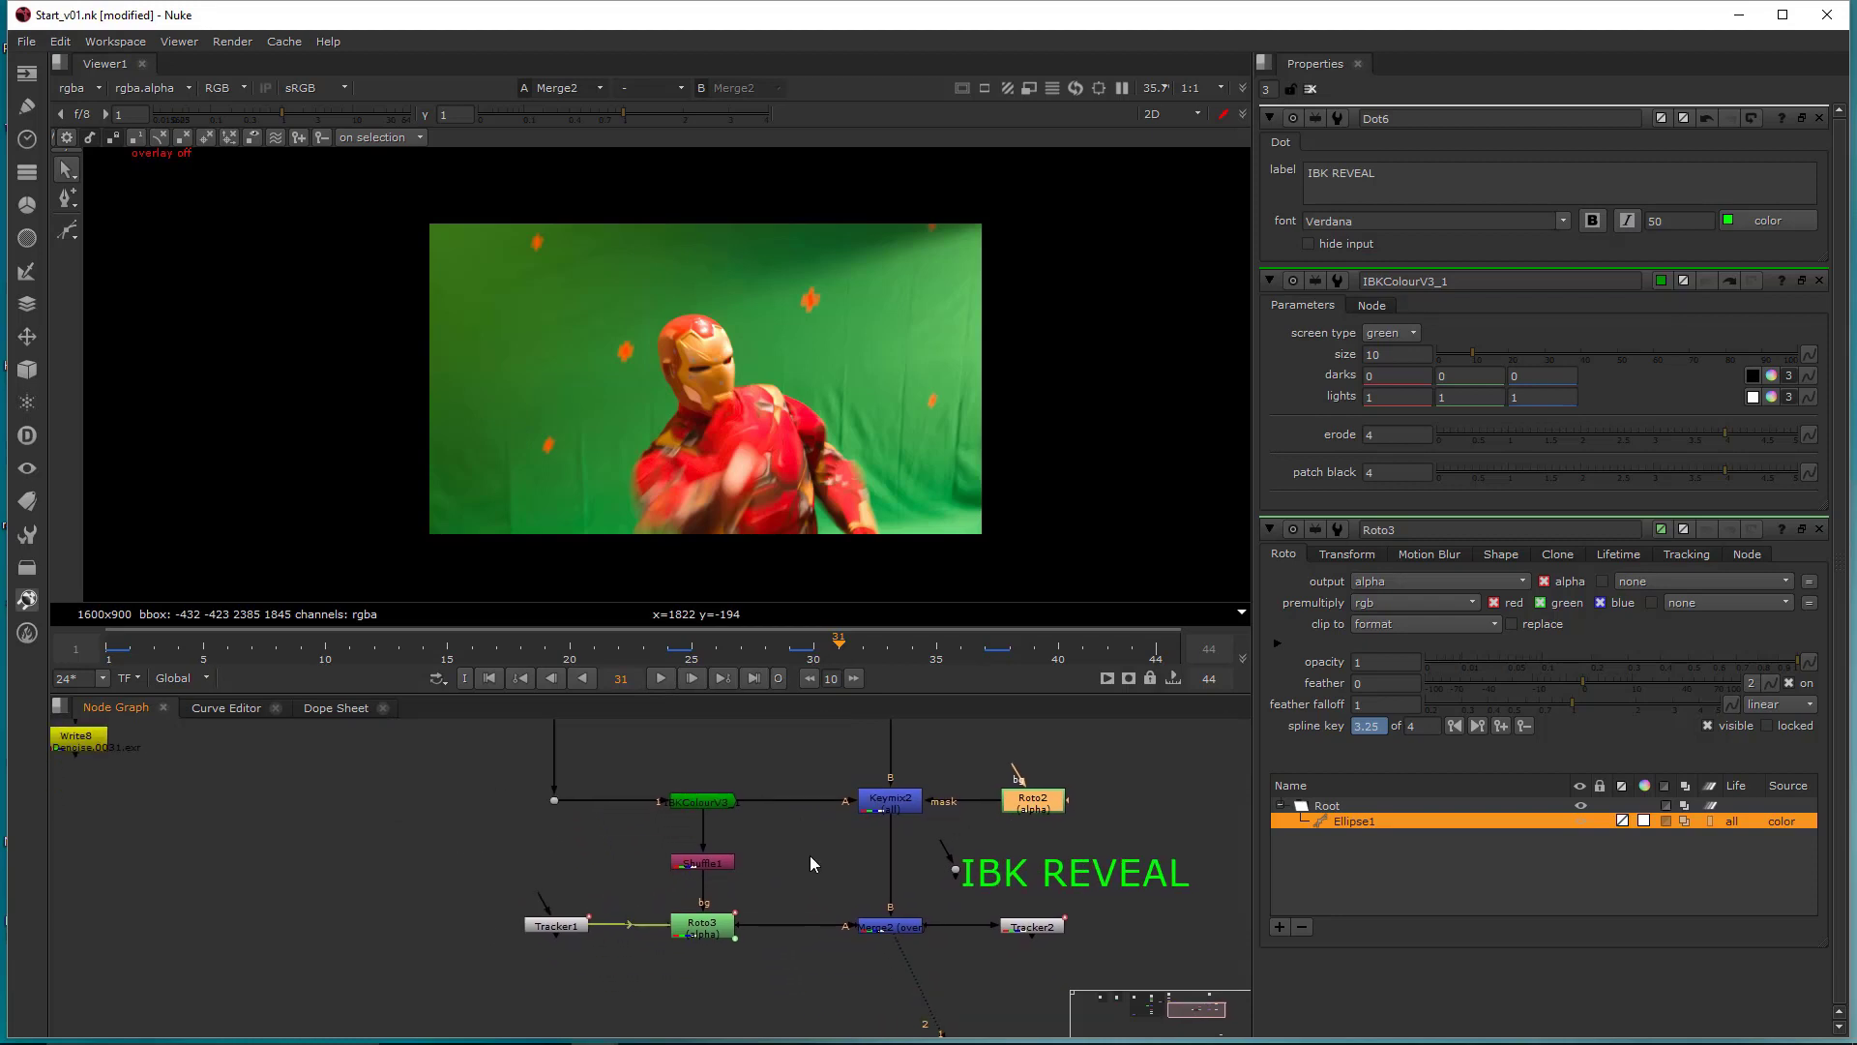
middle_click_drag(1044, 824, 807, 821)
left_click_drag(817, 795, 1032, 803)
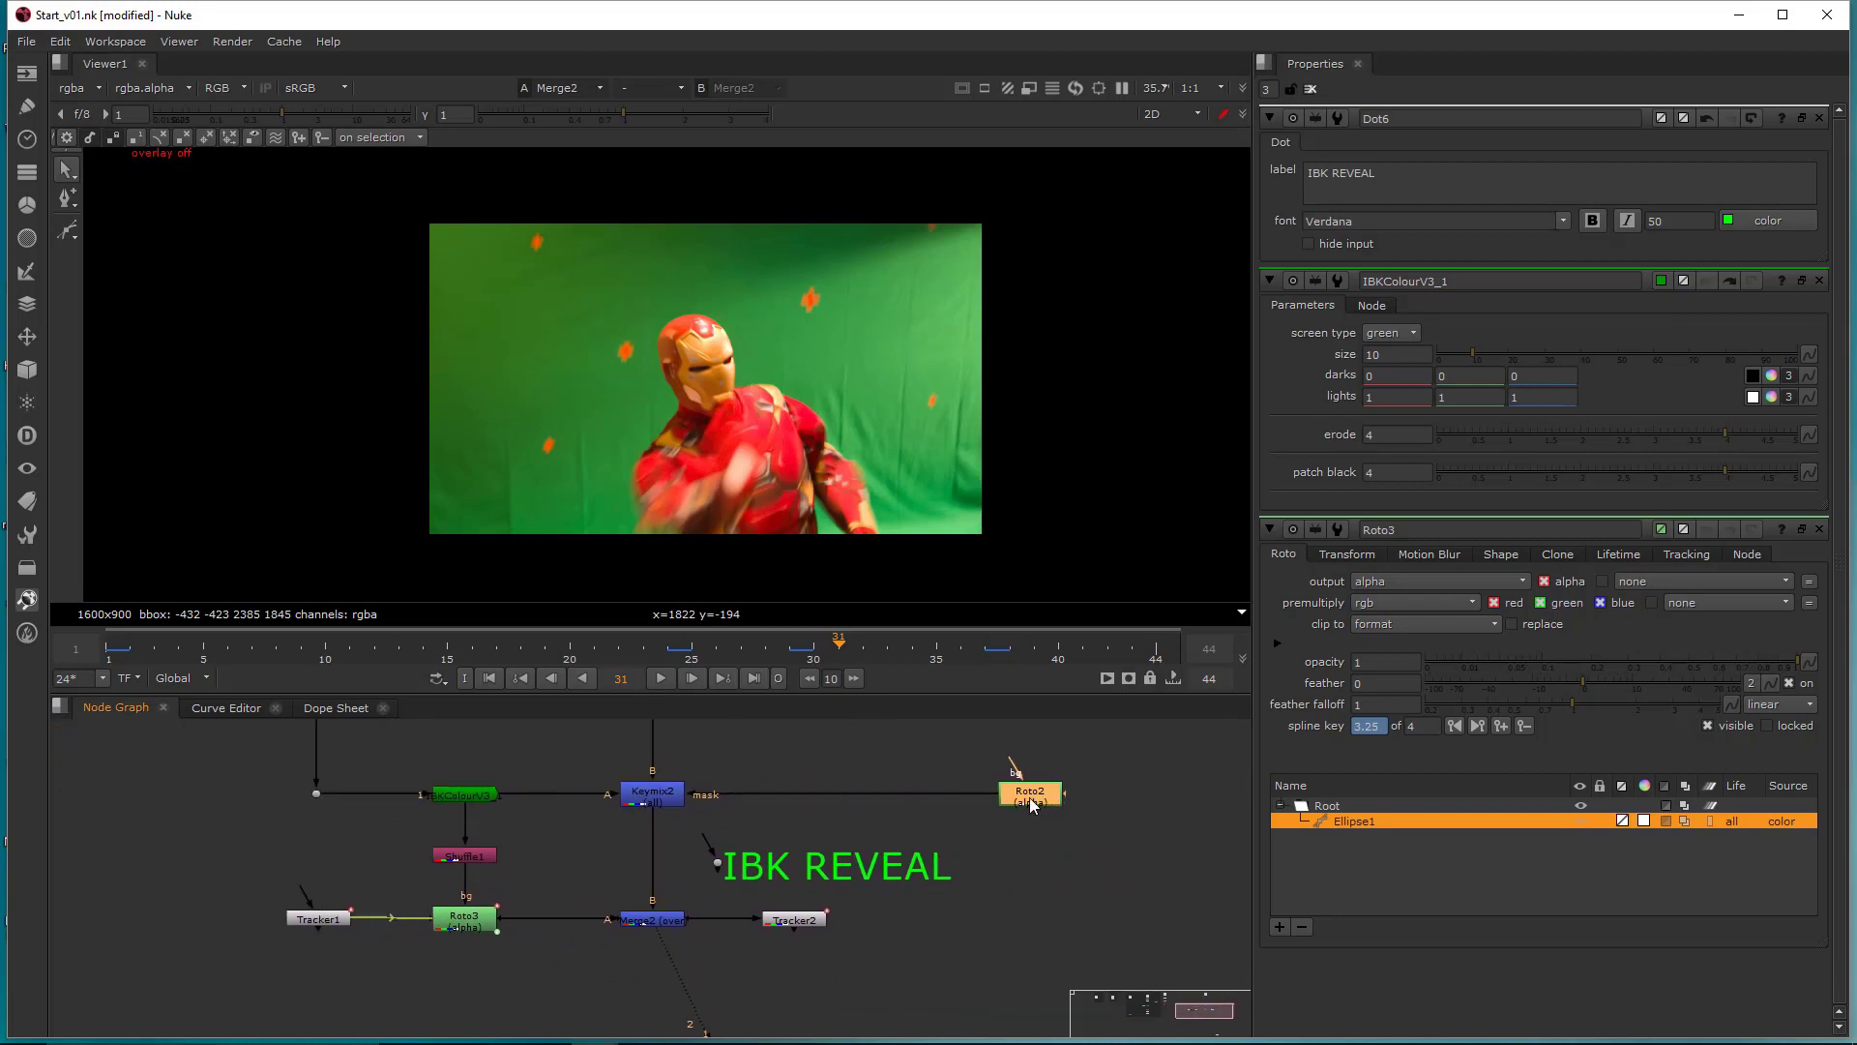
- Open Roto2's properties, view its alpha output and scrub to frame 16 to examine the matte
middle_click_drag(1042, 801, 1084, 838)
double_click(1084, 837)
key("1")
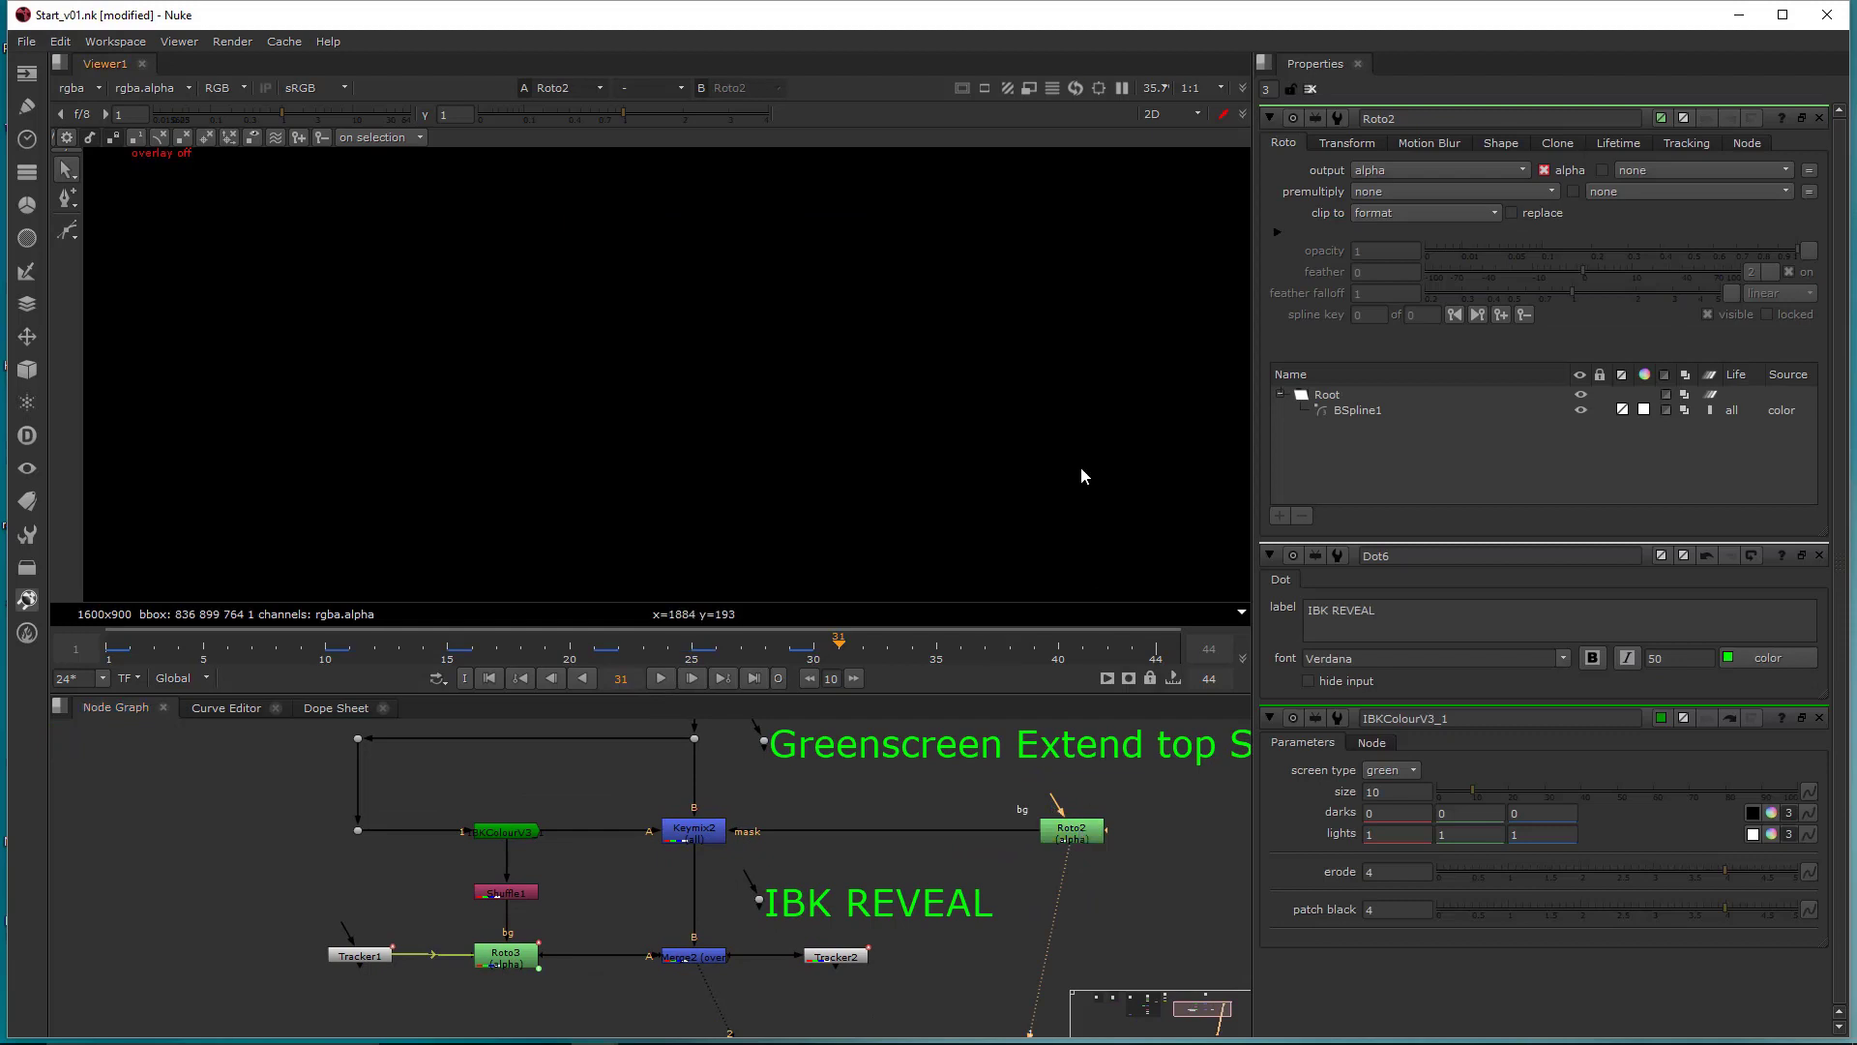
left_click_drag(356, 645, 478, 704)
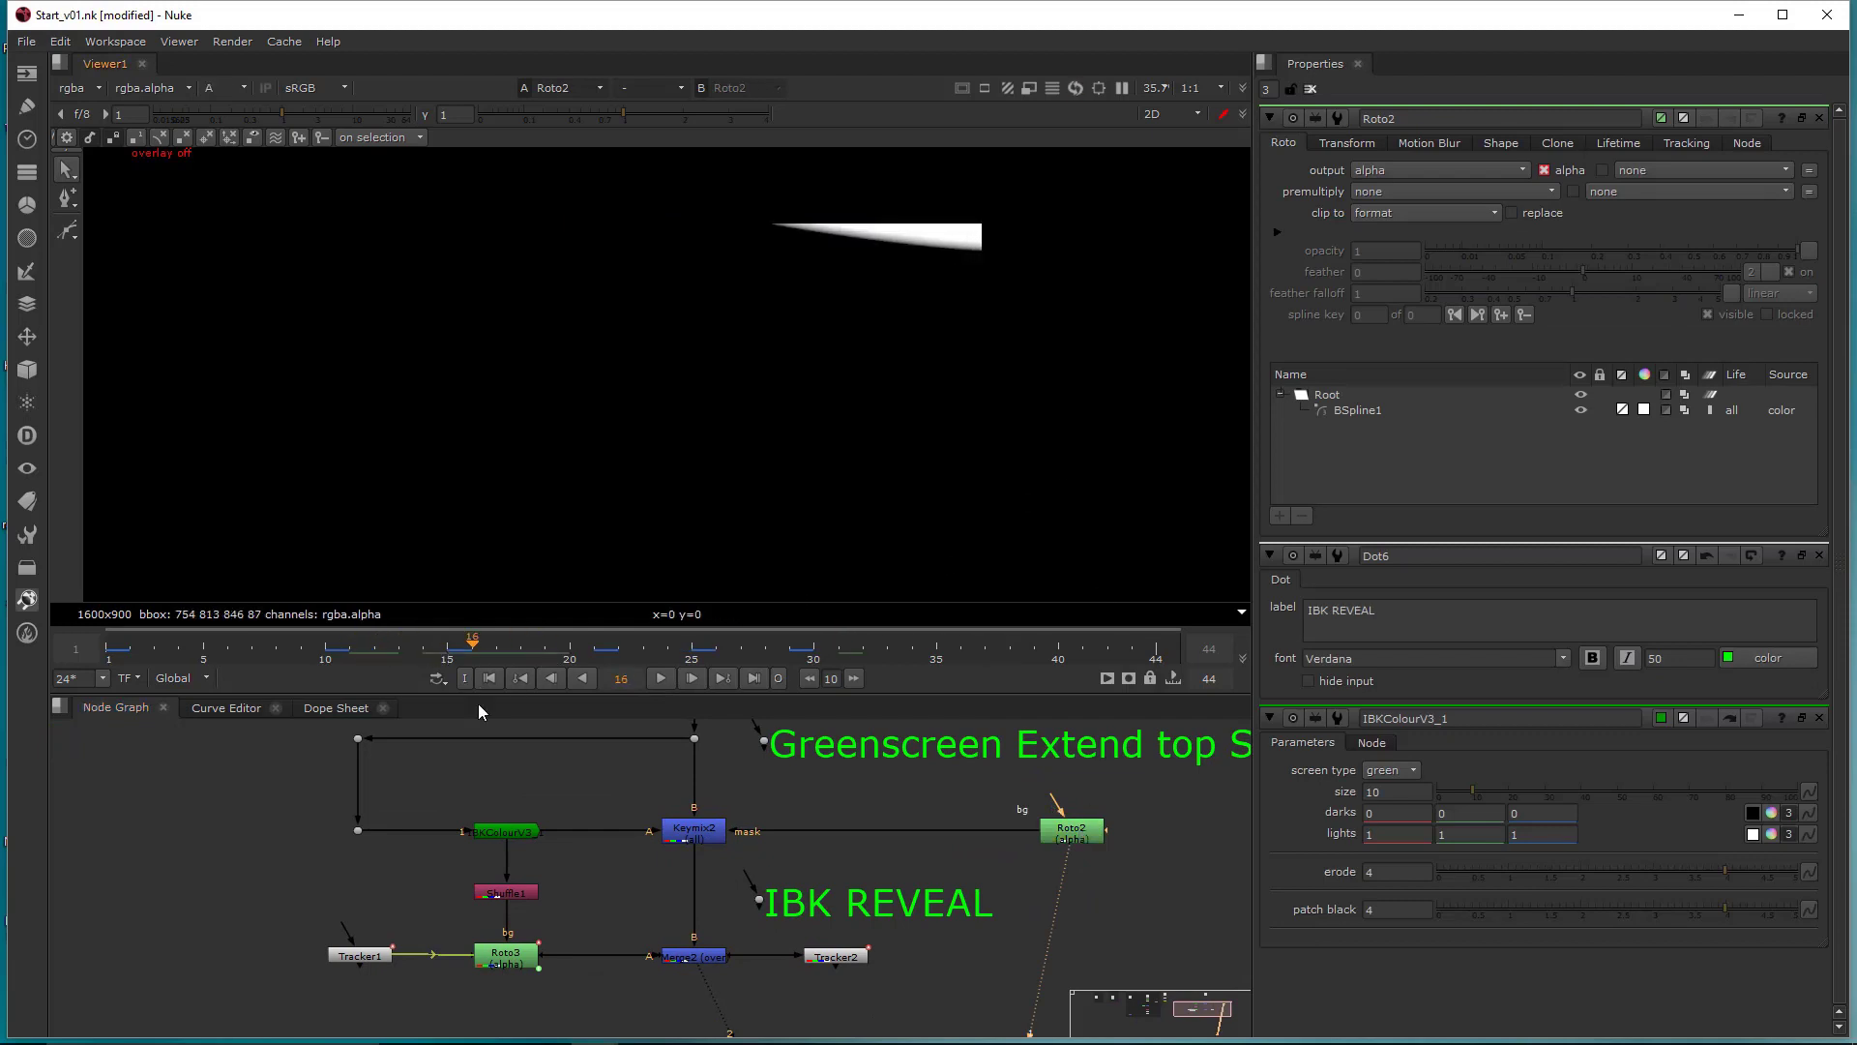
- View Roto3's alpha matte at frame 16, and switch the viewer back to the Merge2 output in RGB
left_click(503, 954)
key("1")
scroll(542, 379, "up", 2)
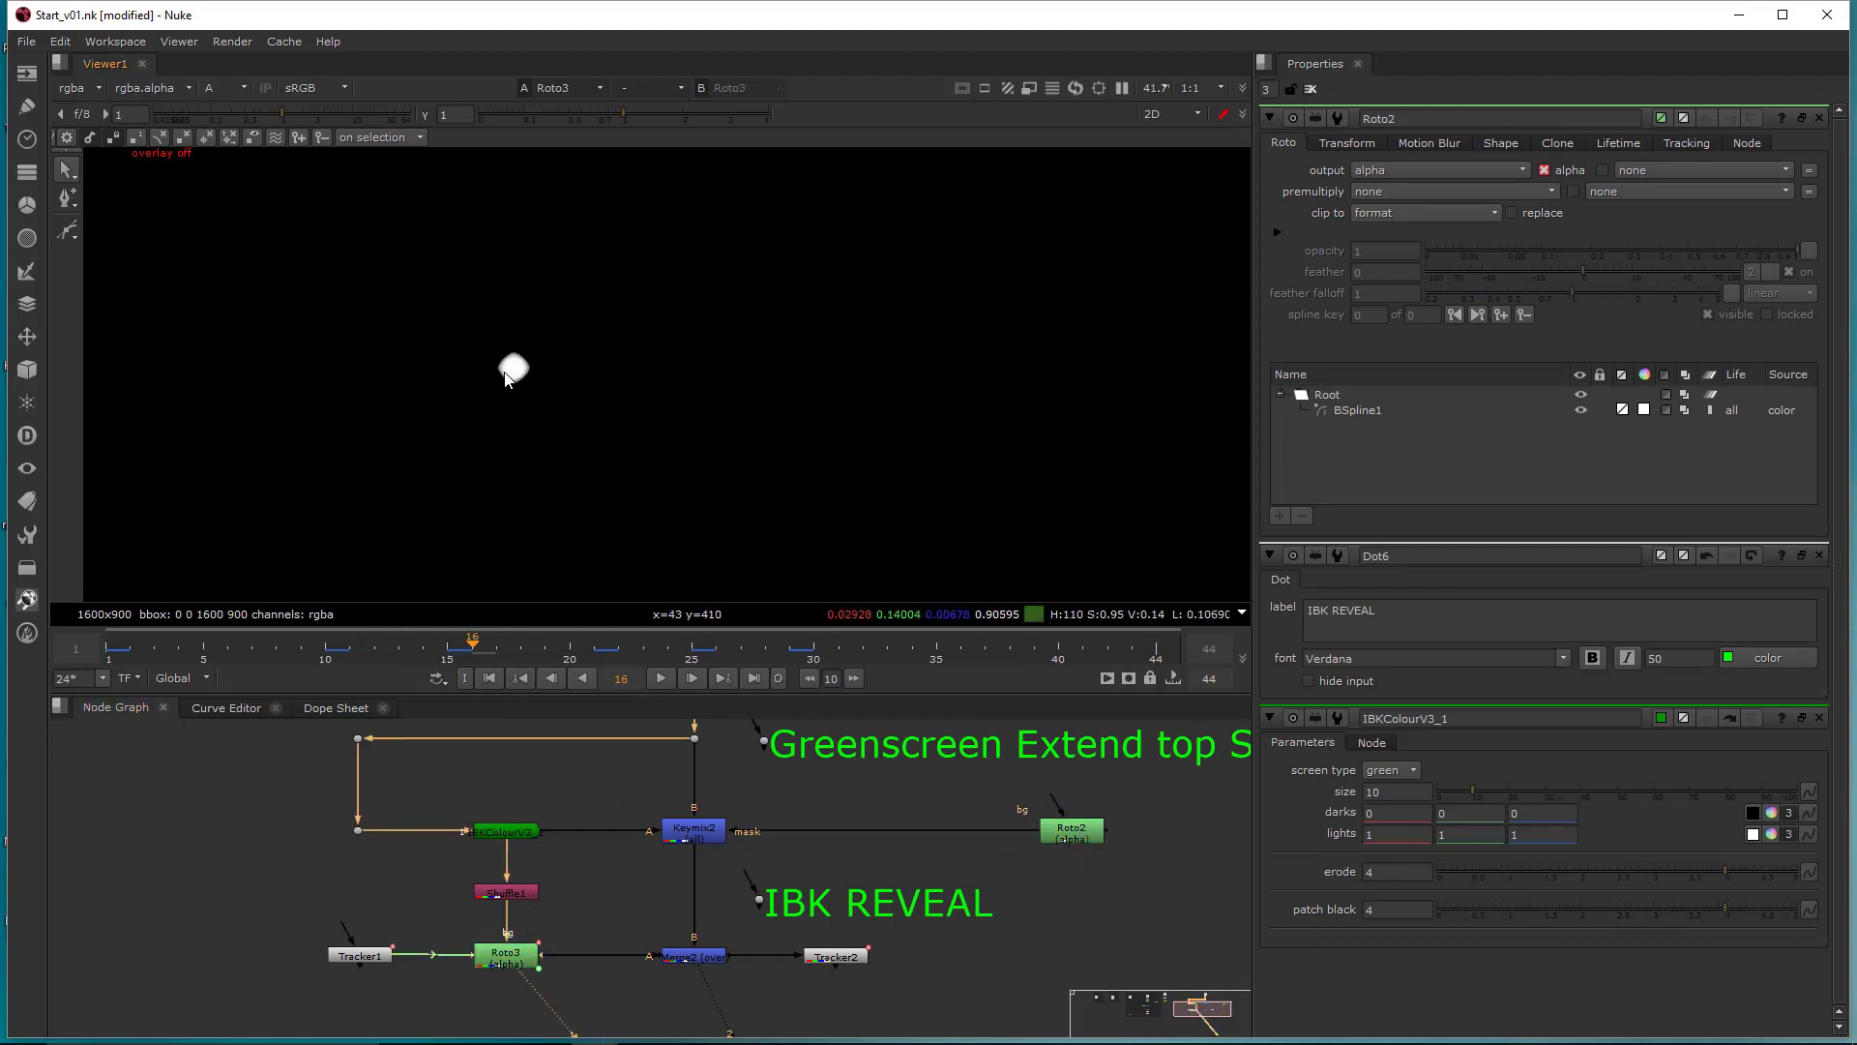
scroll(544, 379, "down", 3)
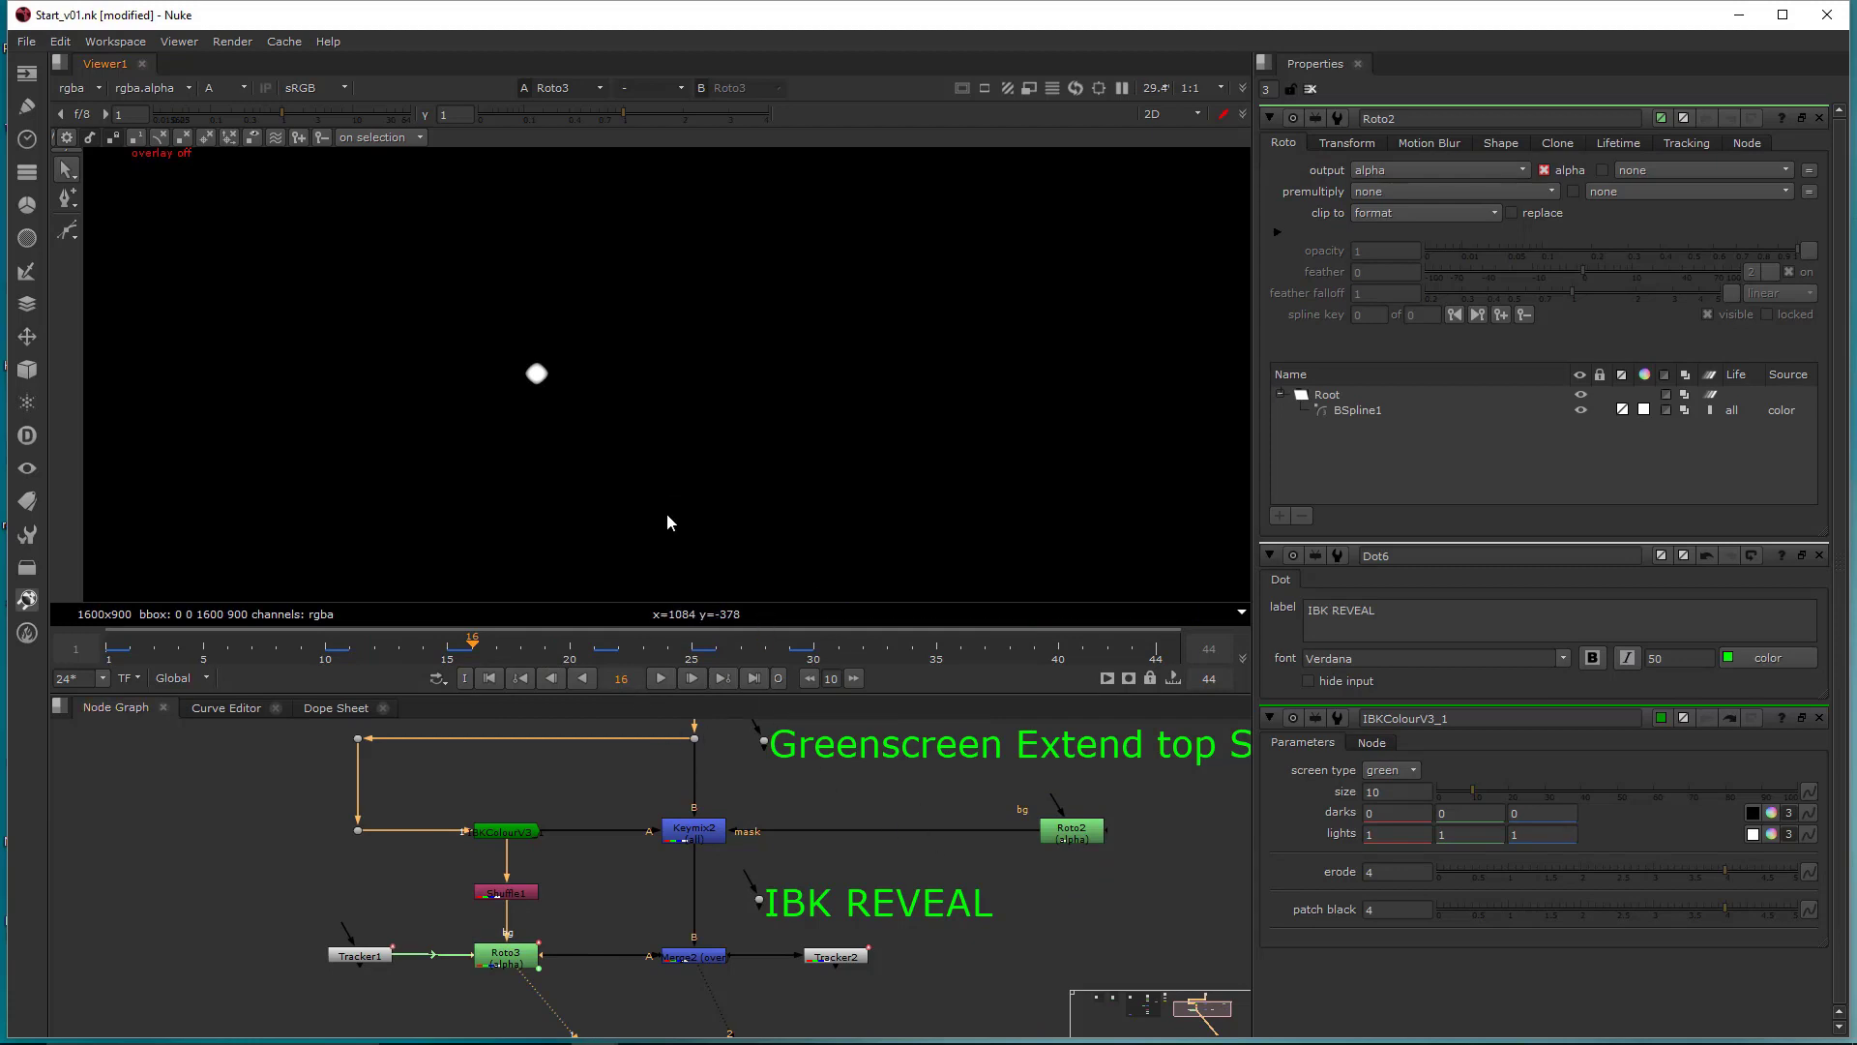
key("a")
left_click_drag(619, 879, 754, 1002)
key("1")
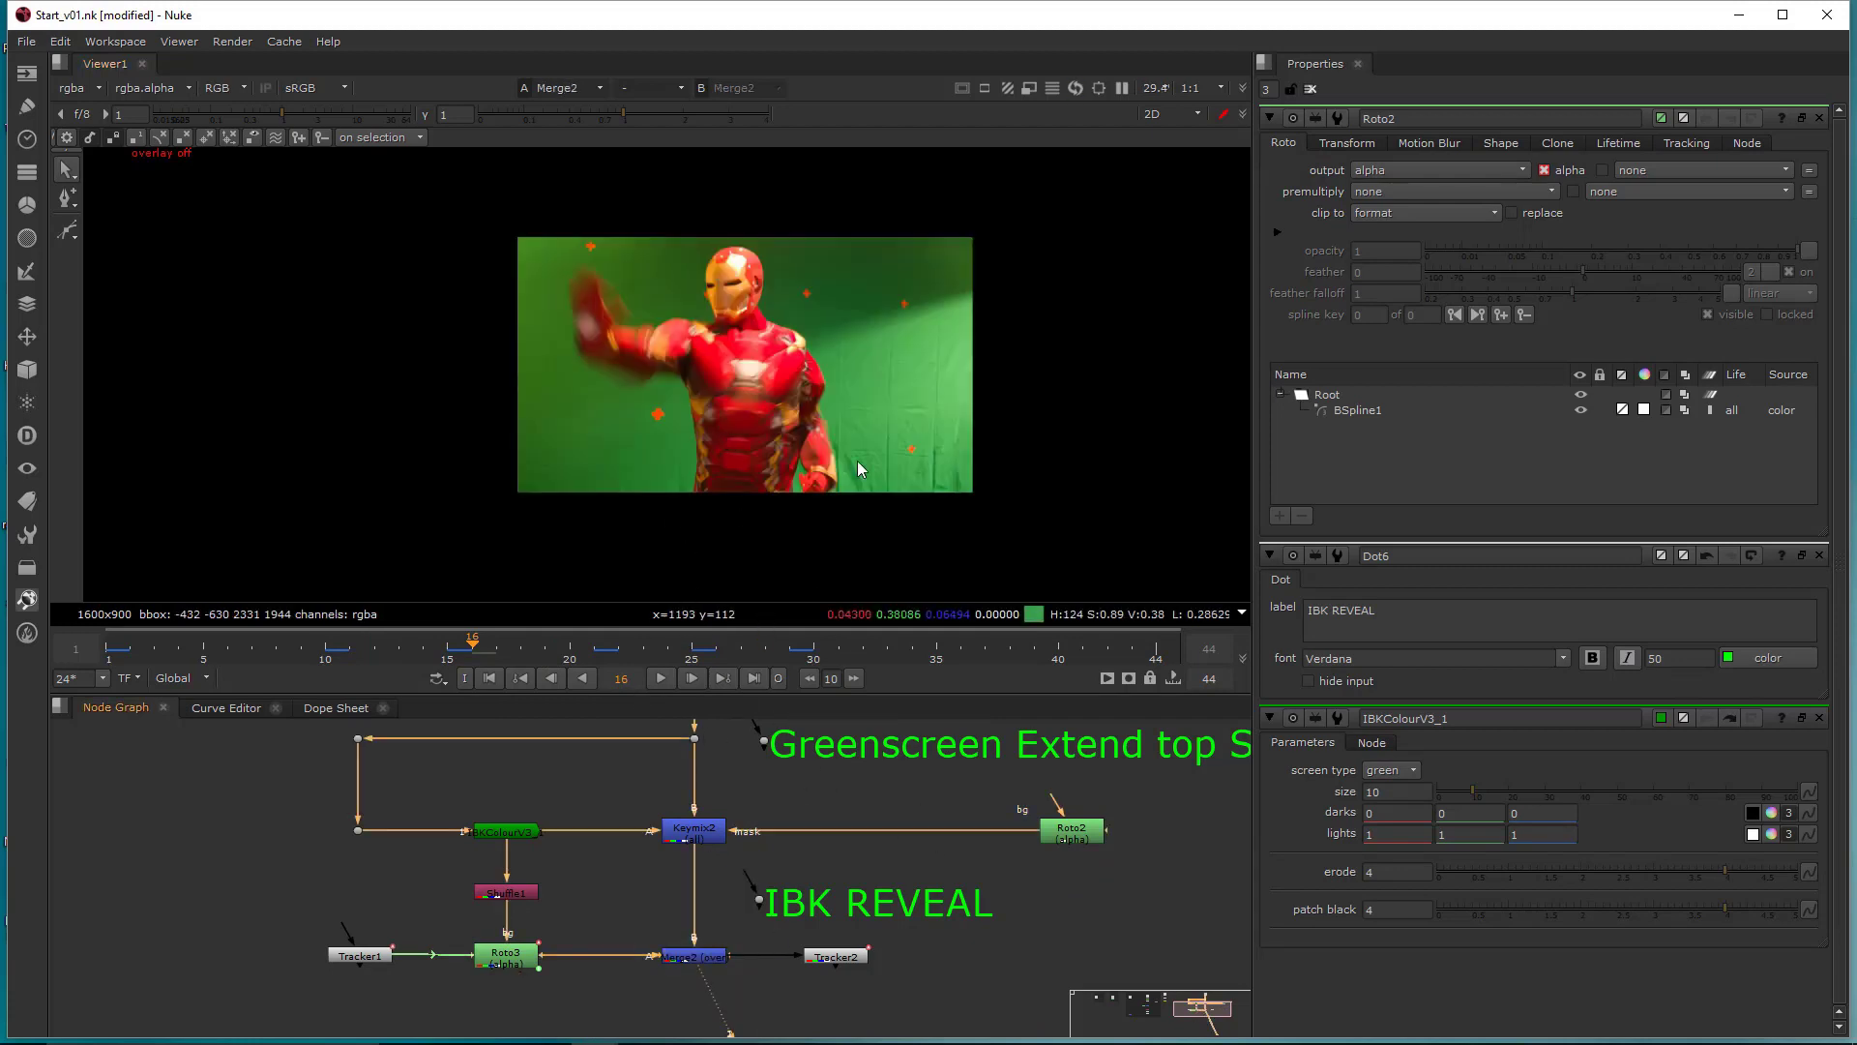
- Move the Roto2 node slightly farther from Keymix2 while keeping it level on the mask line
middle_click_drag(860, 469, 829, 501)
middle_click_drag(1106, 856, 1025, 797)
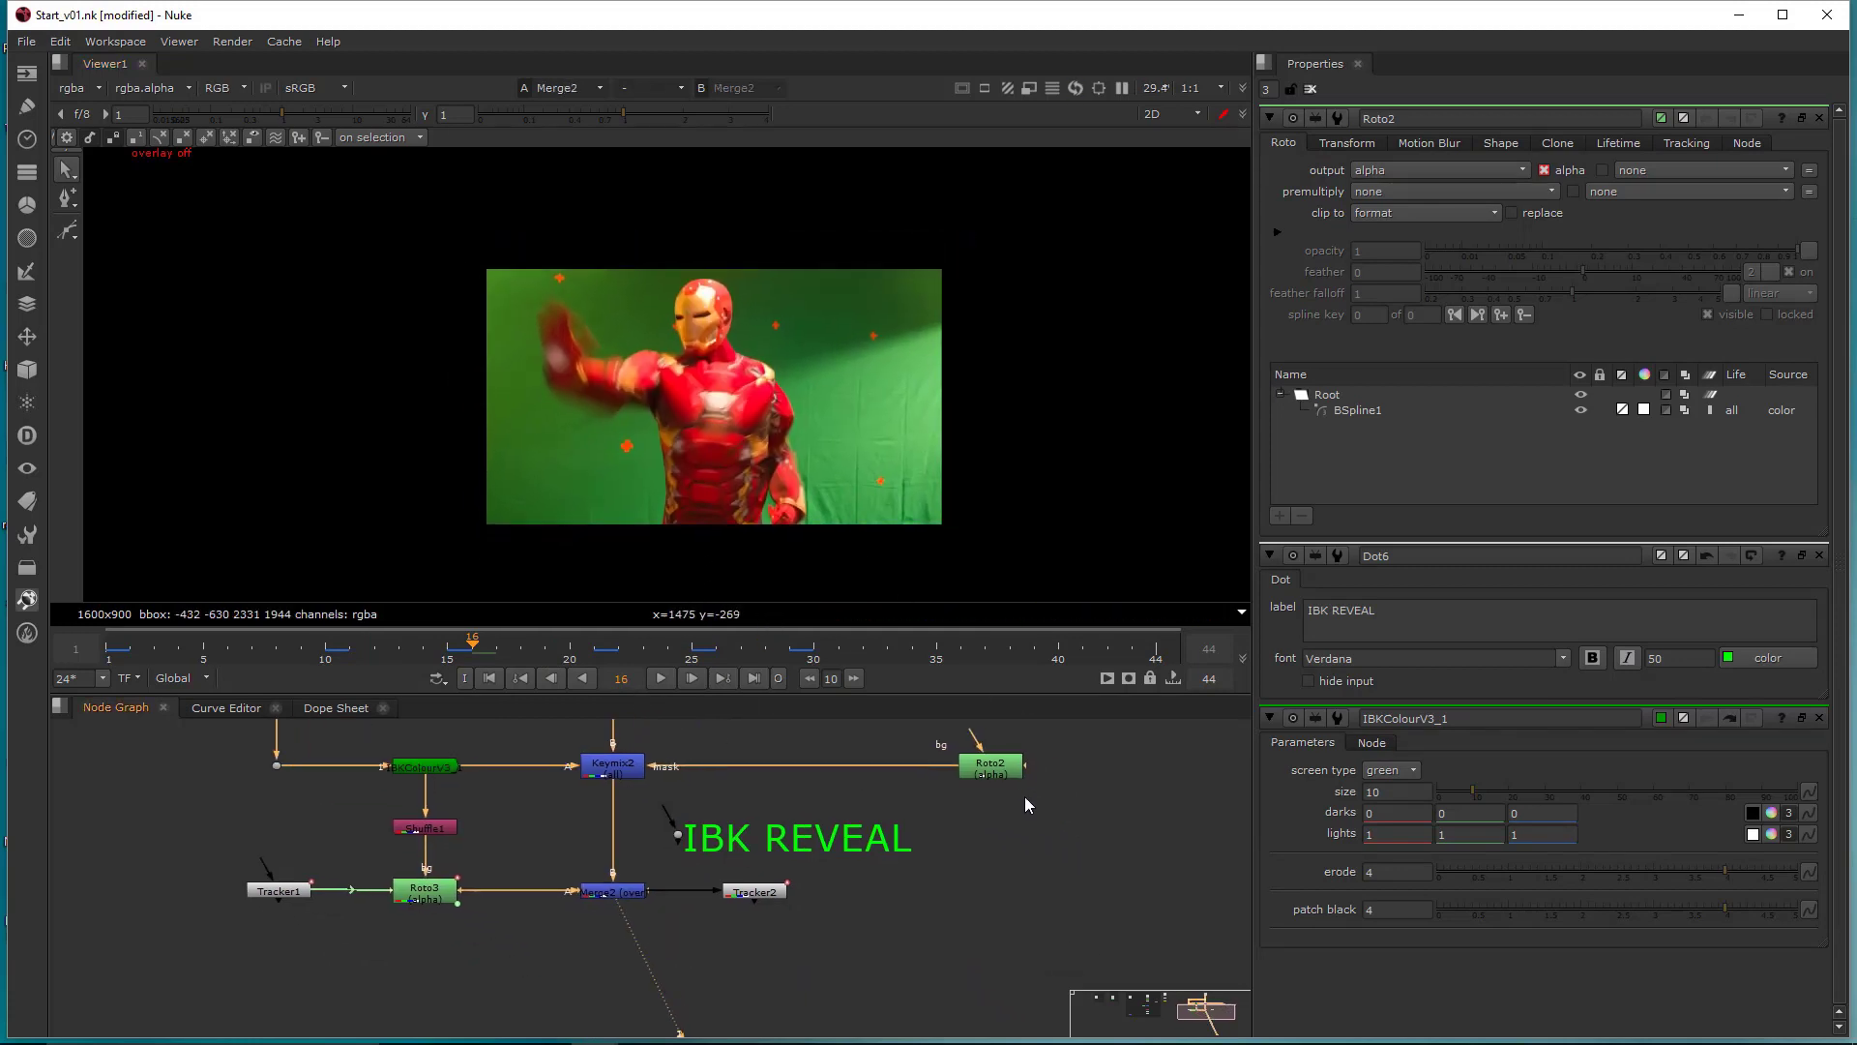
left_click_drag(1000, 782, 1020, 781)
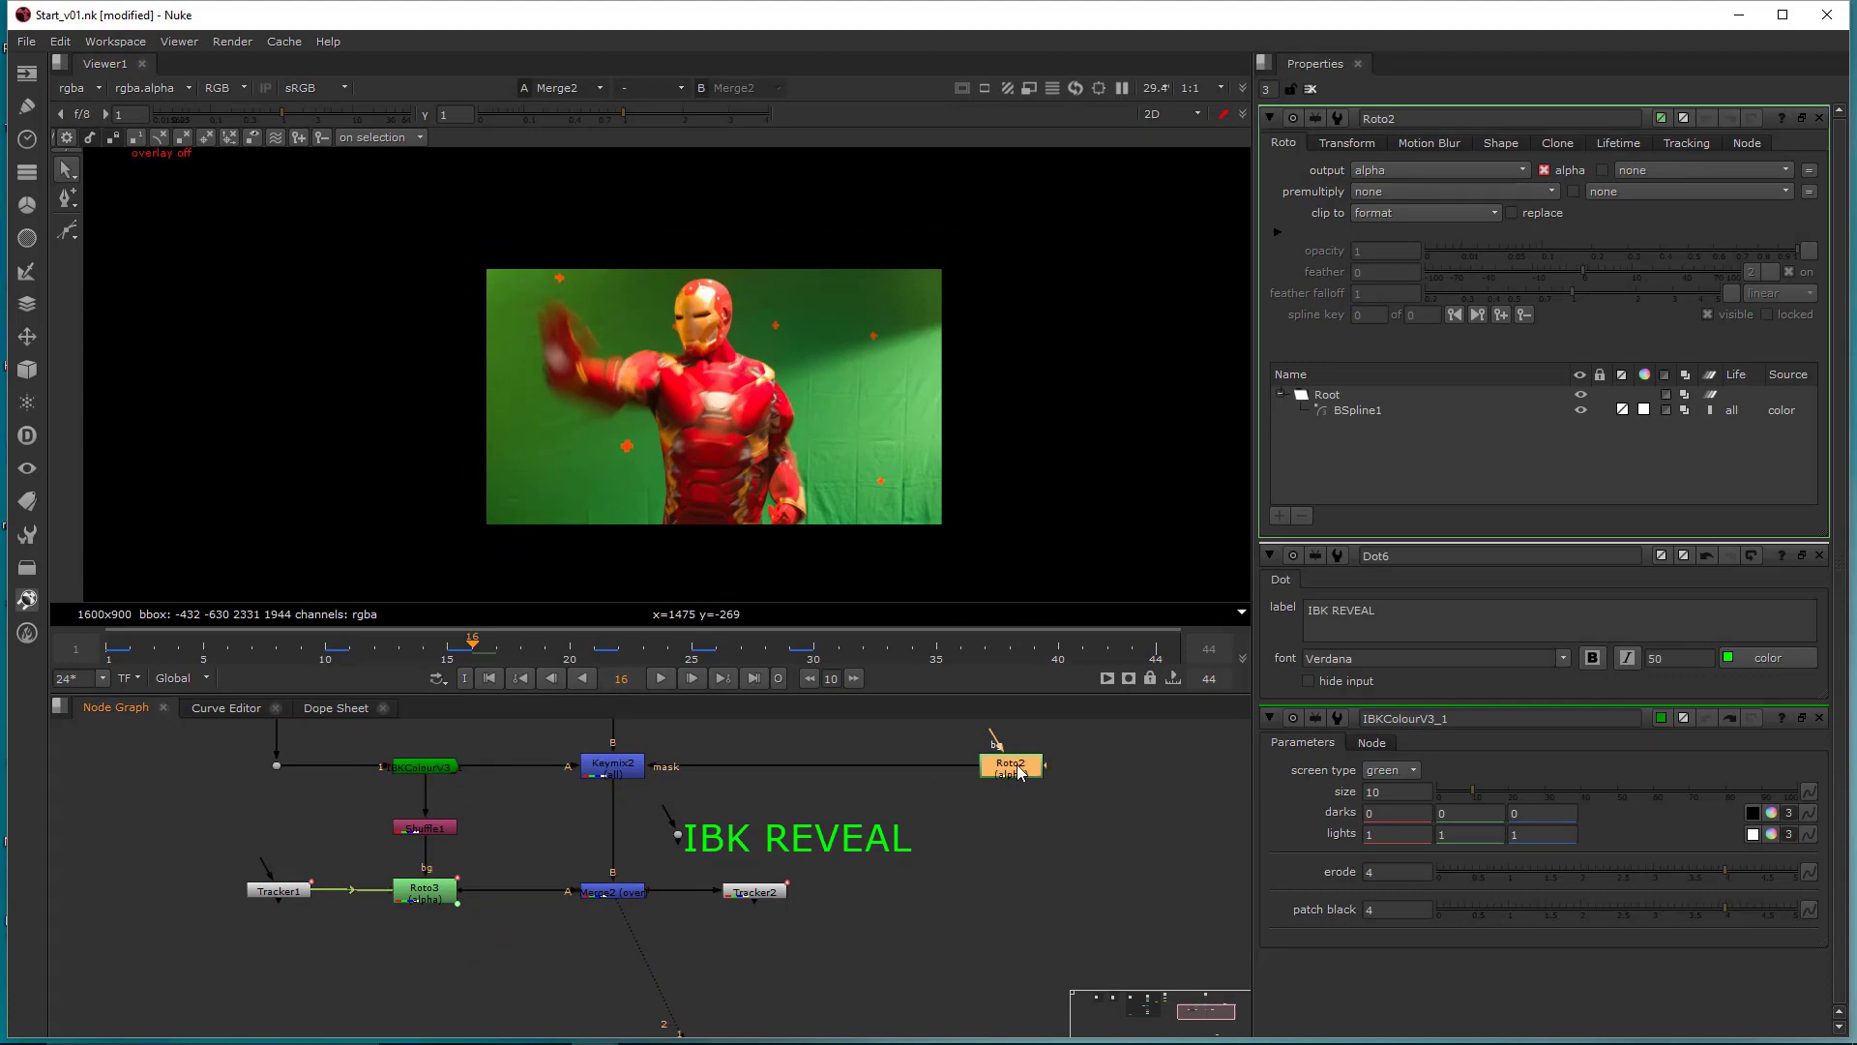
middle_click_drag(988, 851, 1022, 914)
scroll(1027, 896, "down", 2)
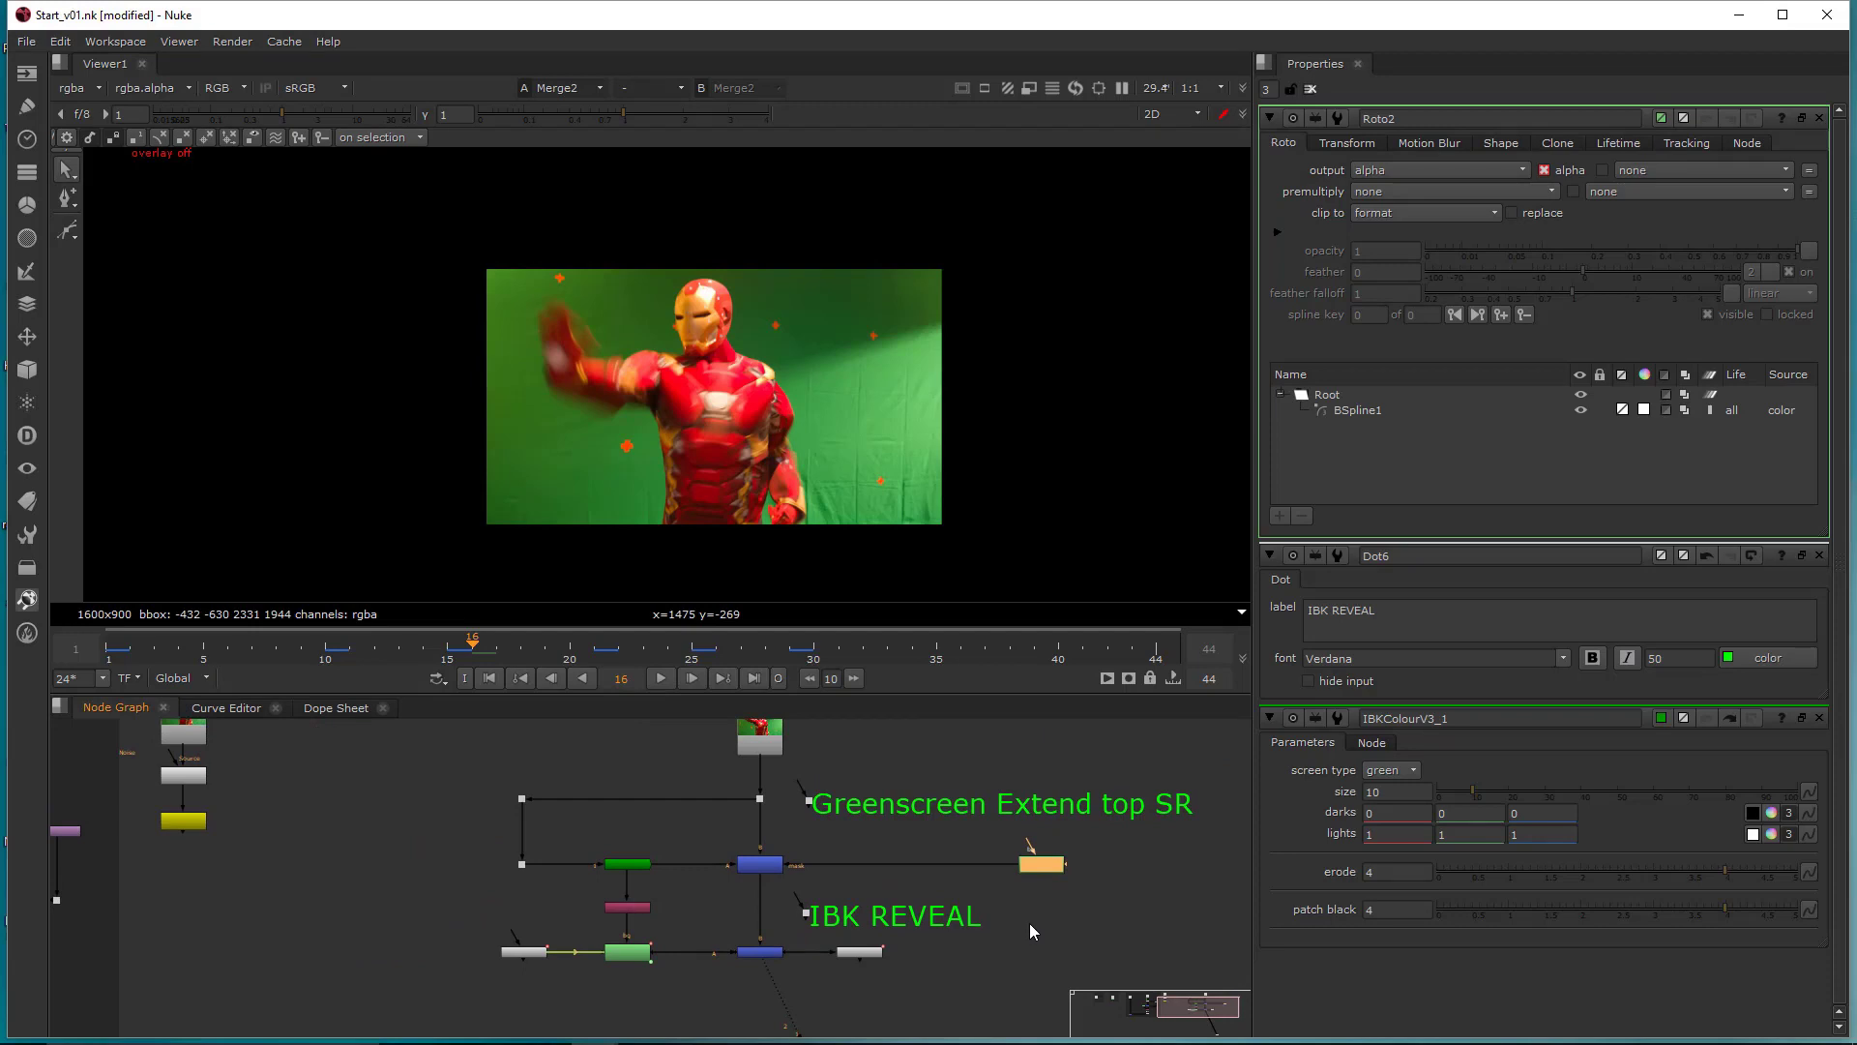
- Add a ChannelMerge node below Roto2, feeding its B input from Roto2 and its A input from Roto3 through a corner dot
middle_click_drag(1042, 933, 969, 913)
key("Tab")
type("channelm")
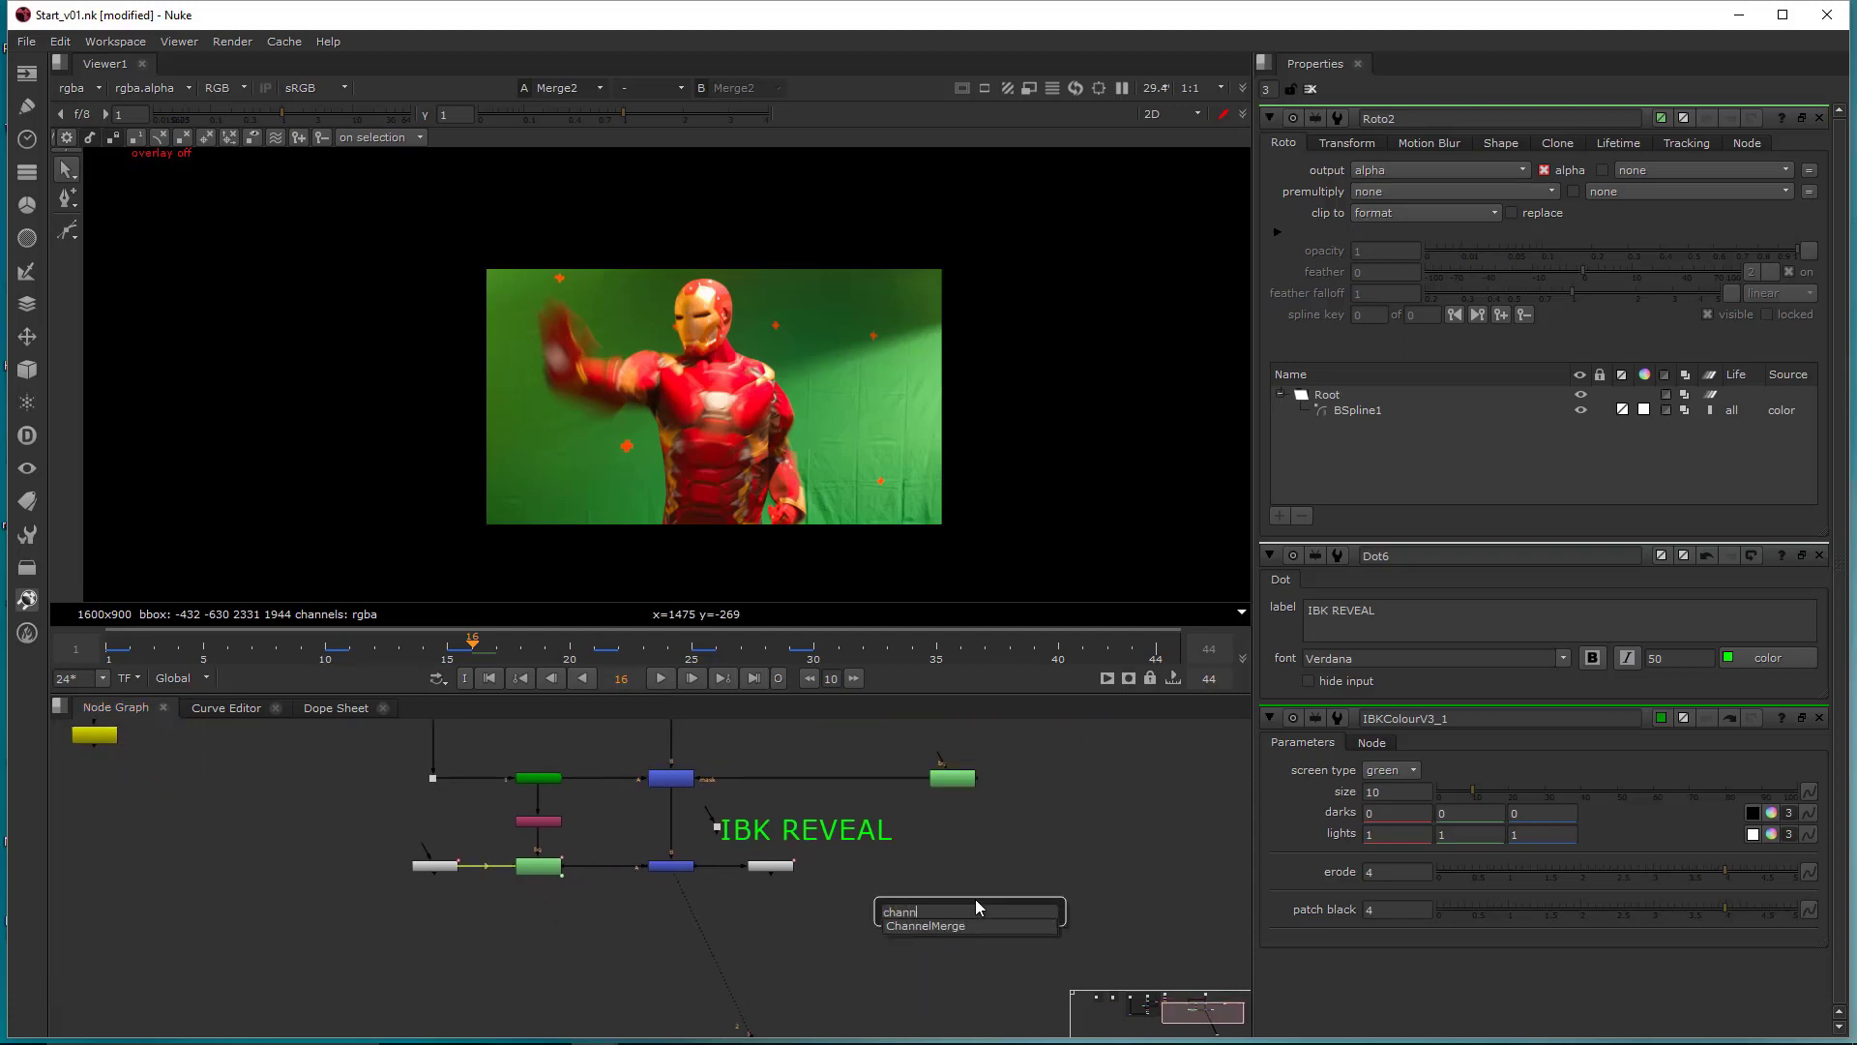
key("Return")
left_click_drag(975, 898, 957, 785)
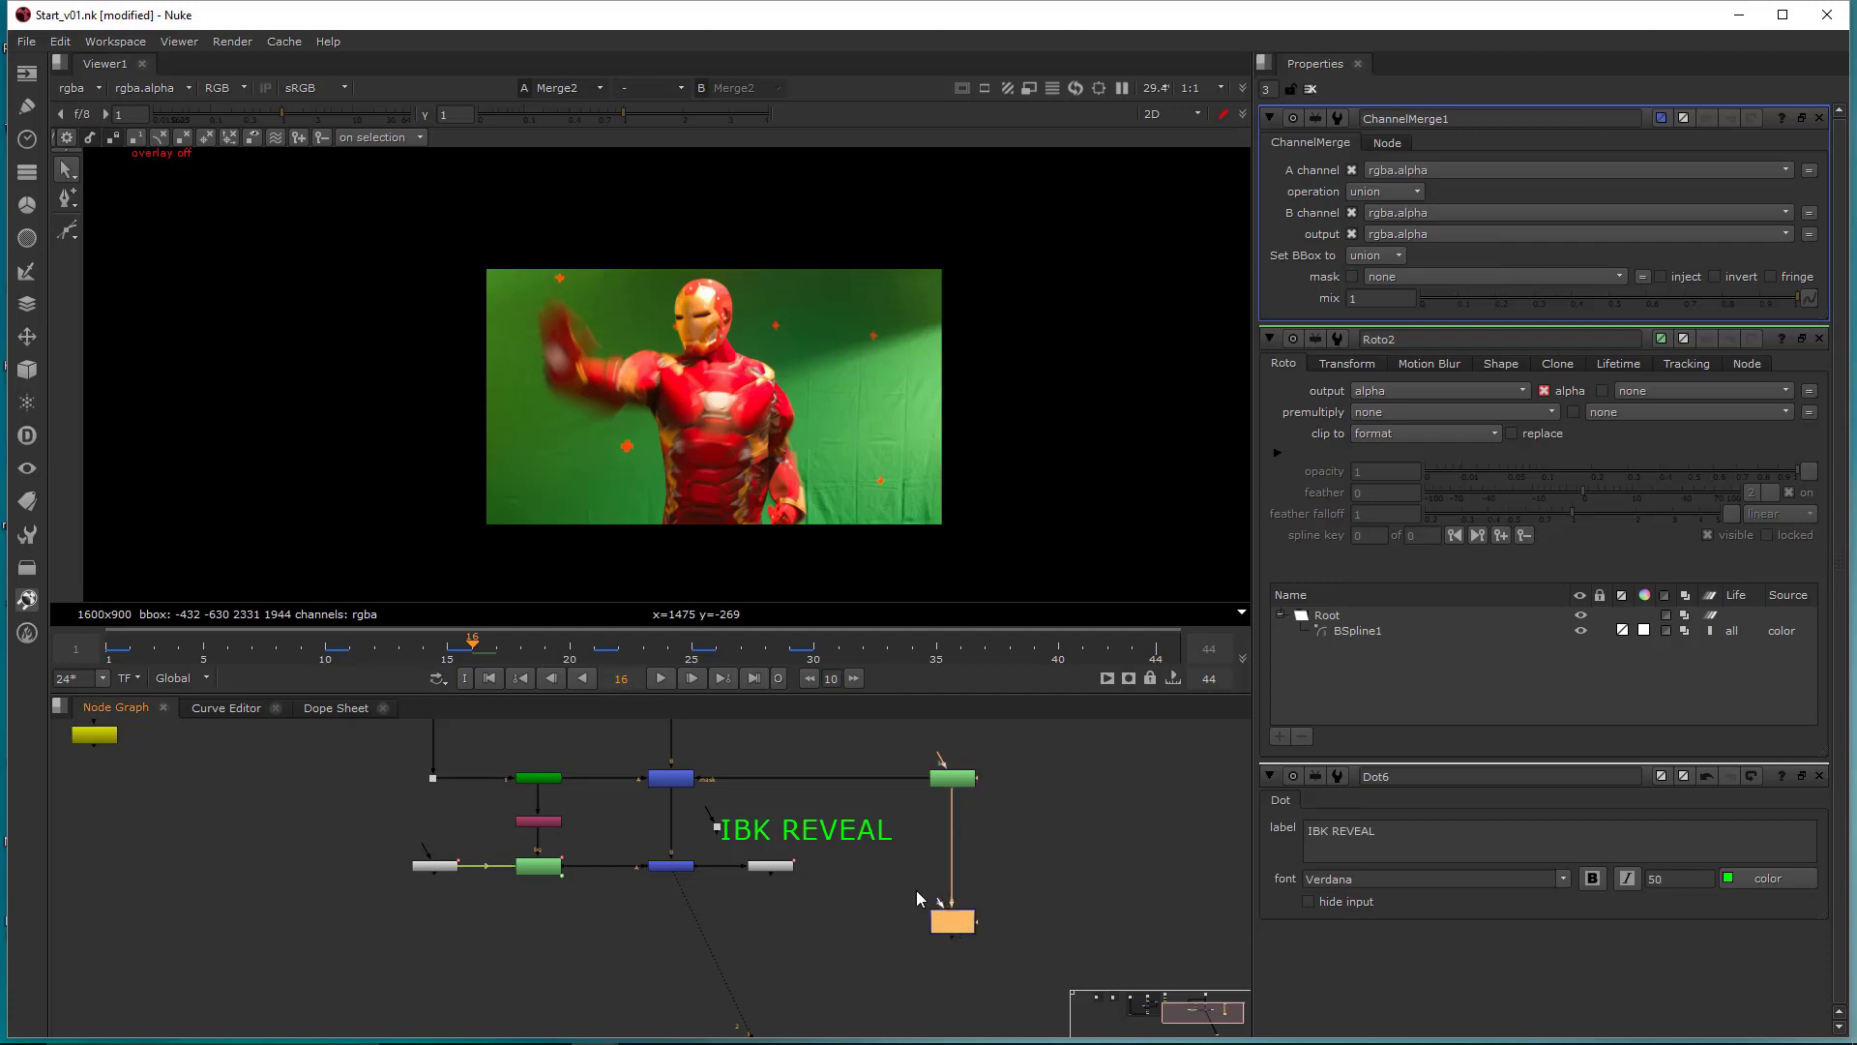
left_click_drag(556, 871, 554, 871)
left_click_drag(753, 898, 554, 937, "ctrl")
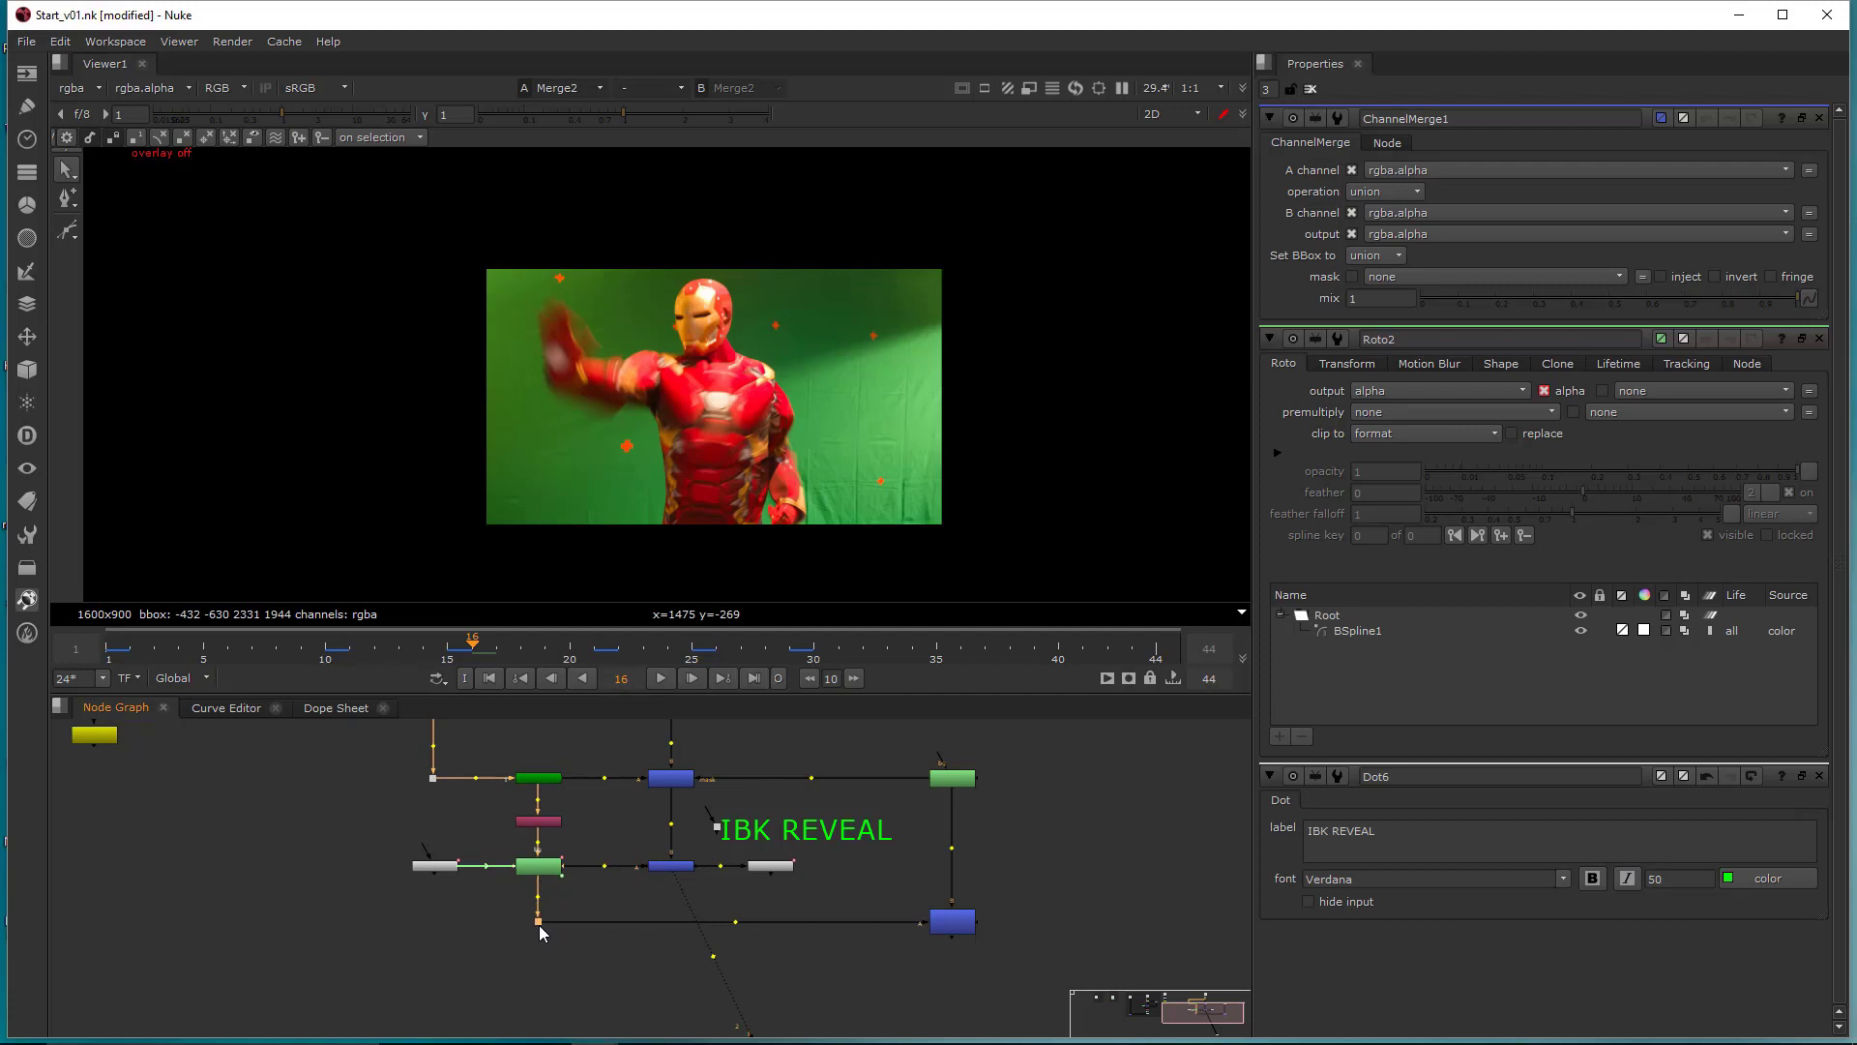
- View the ChannelMerge node's alpha and scrub through the timeline to frame 1 to examine the combined mattes
left_click(952, 921)
key("1")
key("a")
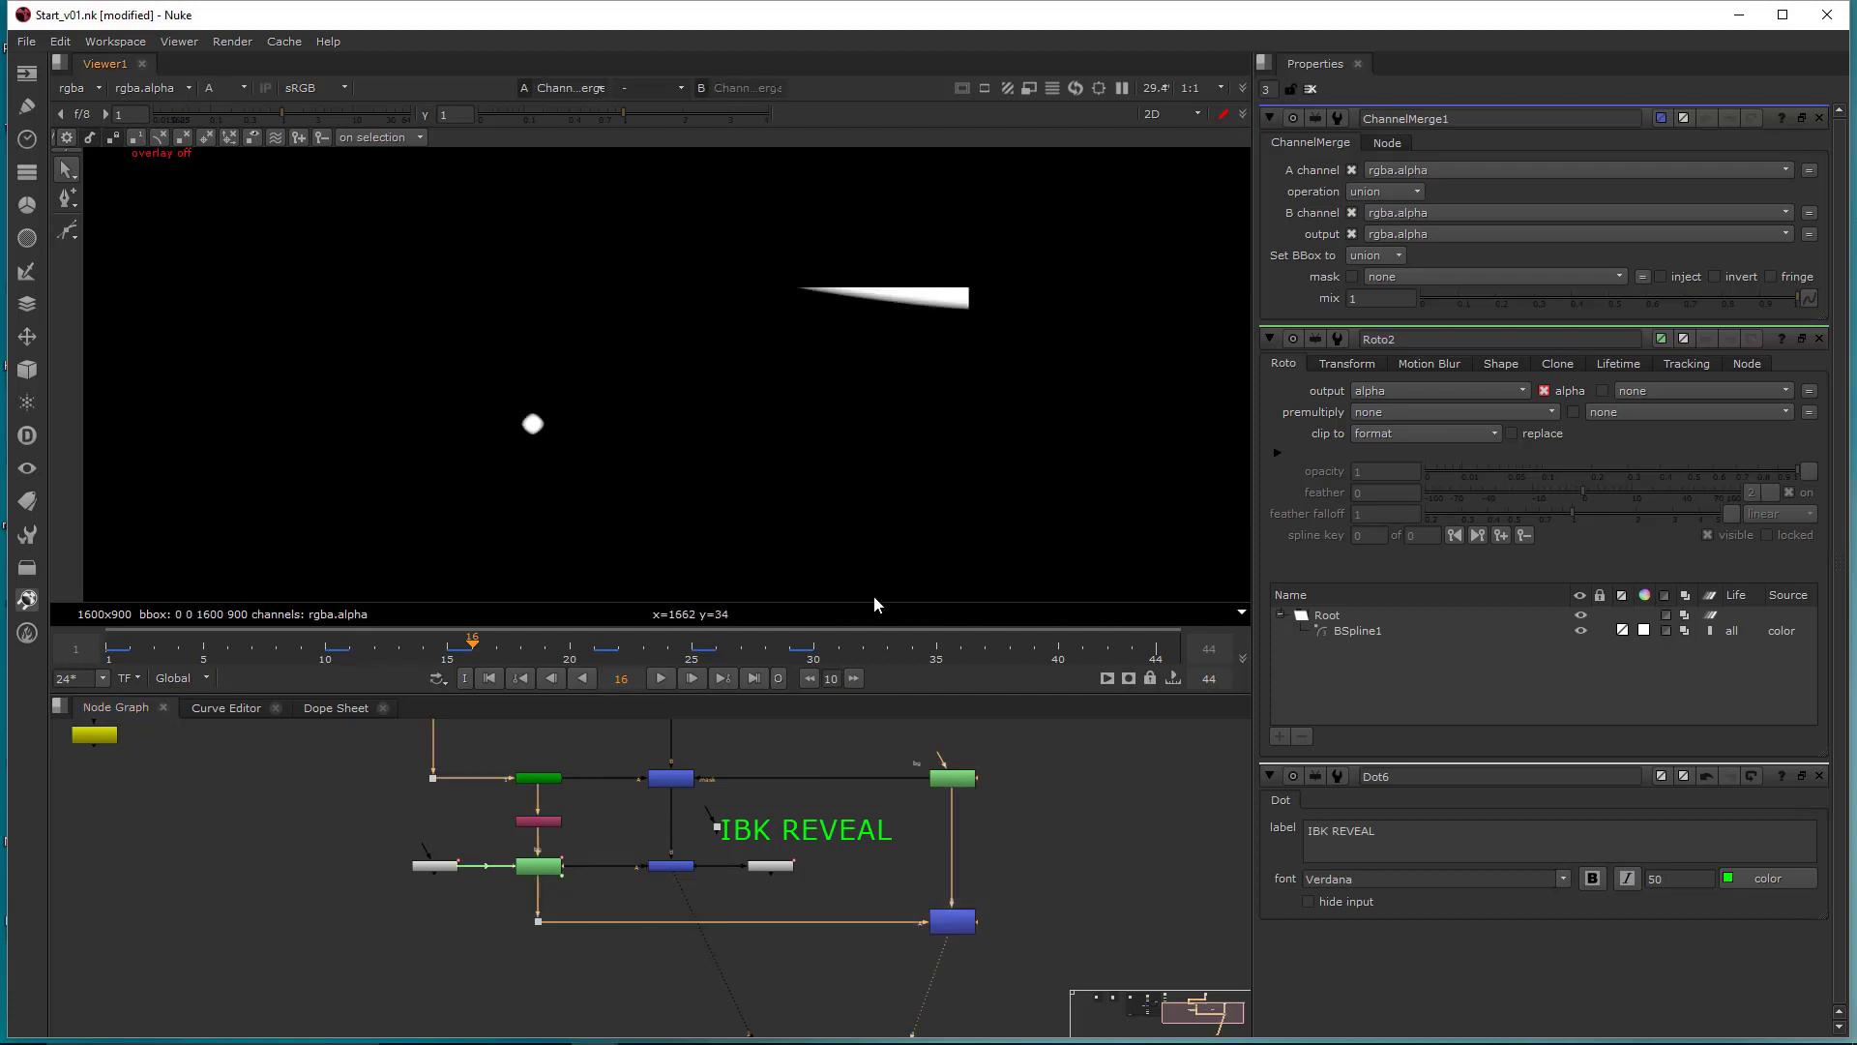
left_click_drag(217, 646, 693, 669)
left_click_drag(926, 665, 811, 651)
left_click_drag(669, 643, 108, 646)
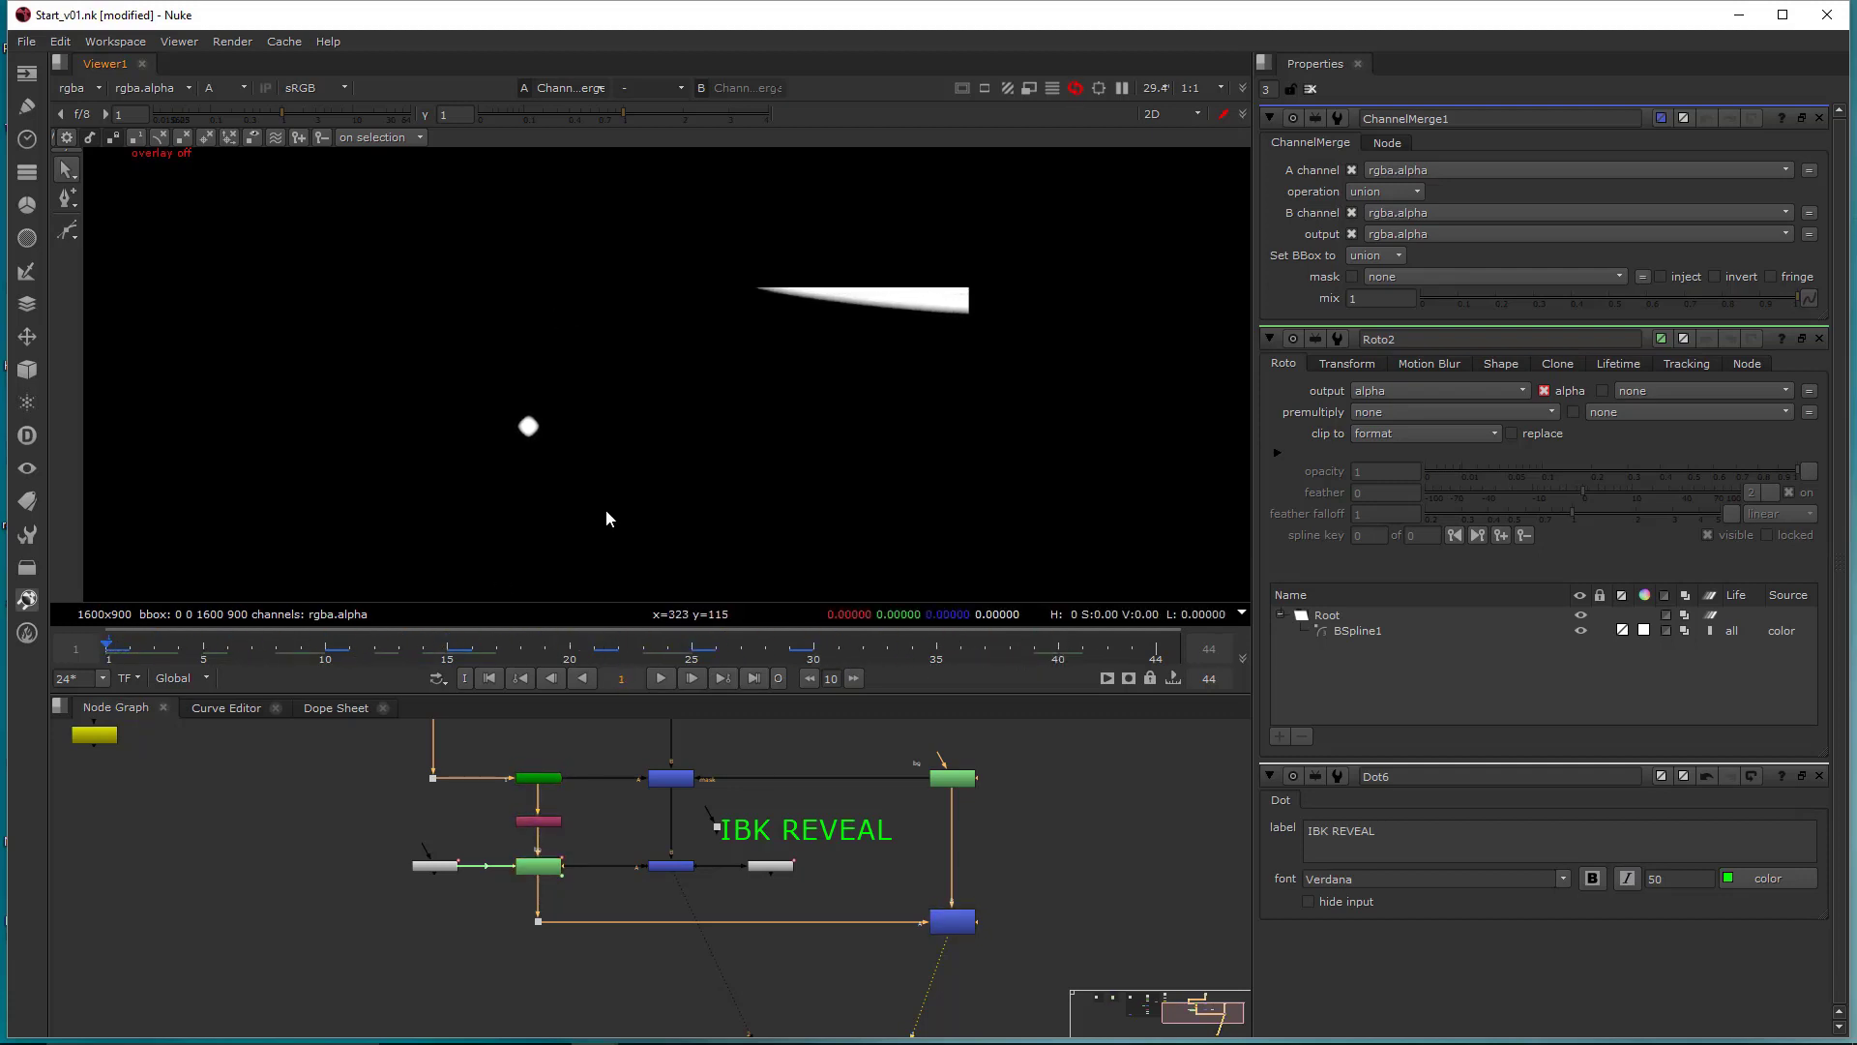
- Return the viewer to the Merge2 output in full RGB
key("a")
left_click_drag(619, 849, 723, 913)
key("1")
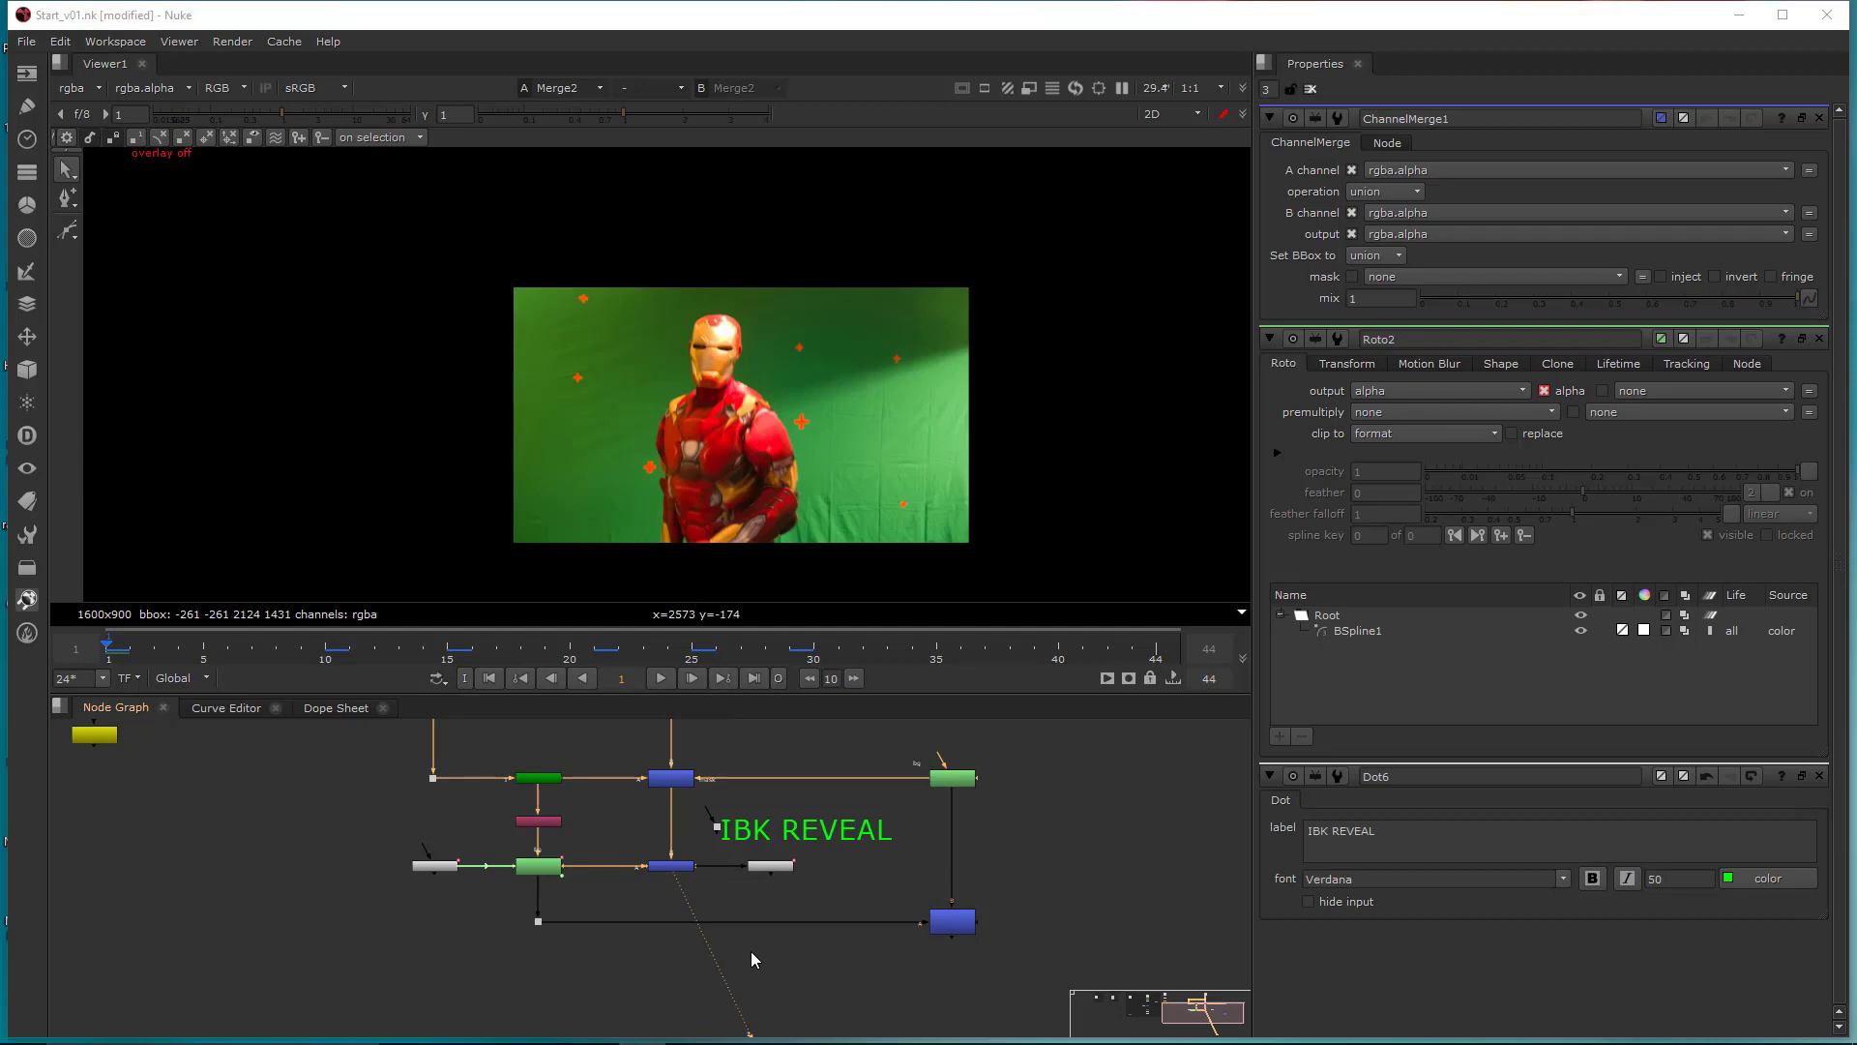
- Add a dot straight below Merge2 to continue its output down the node graph
middle_click_drag(794, 956, 878, 929)
key("period")
left_click_drag(799, 952, 804, 847)
middle_click_drag(931, 903, 992, 861)
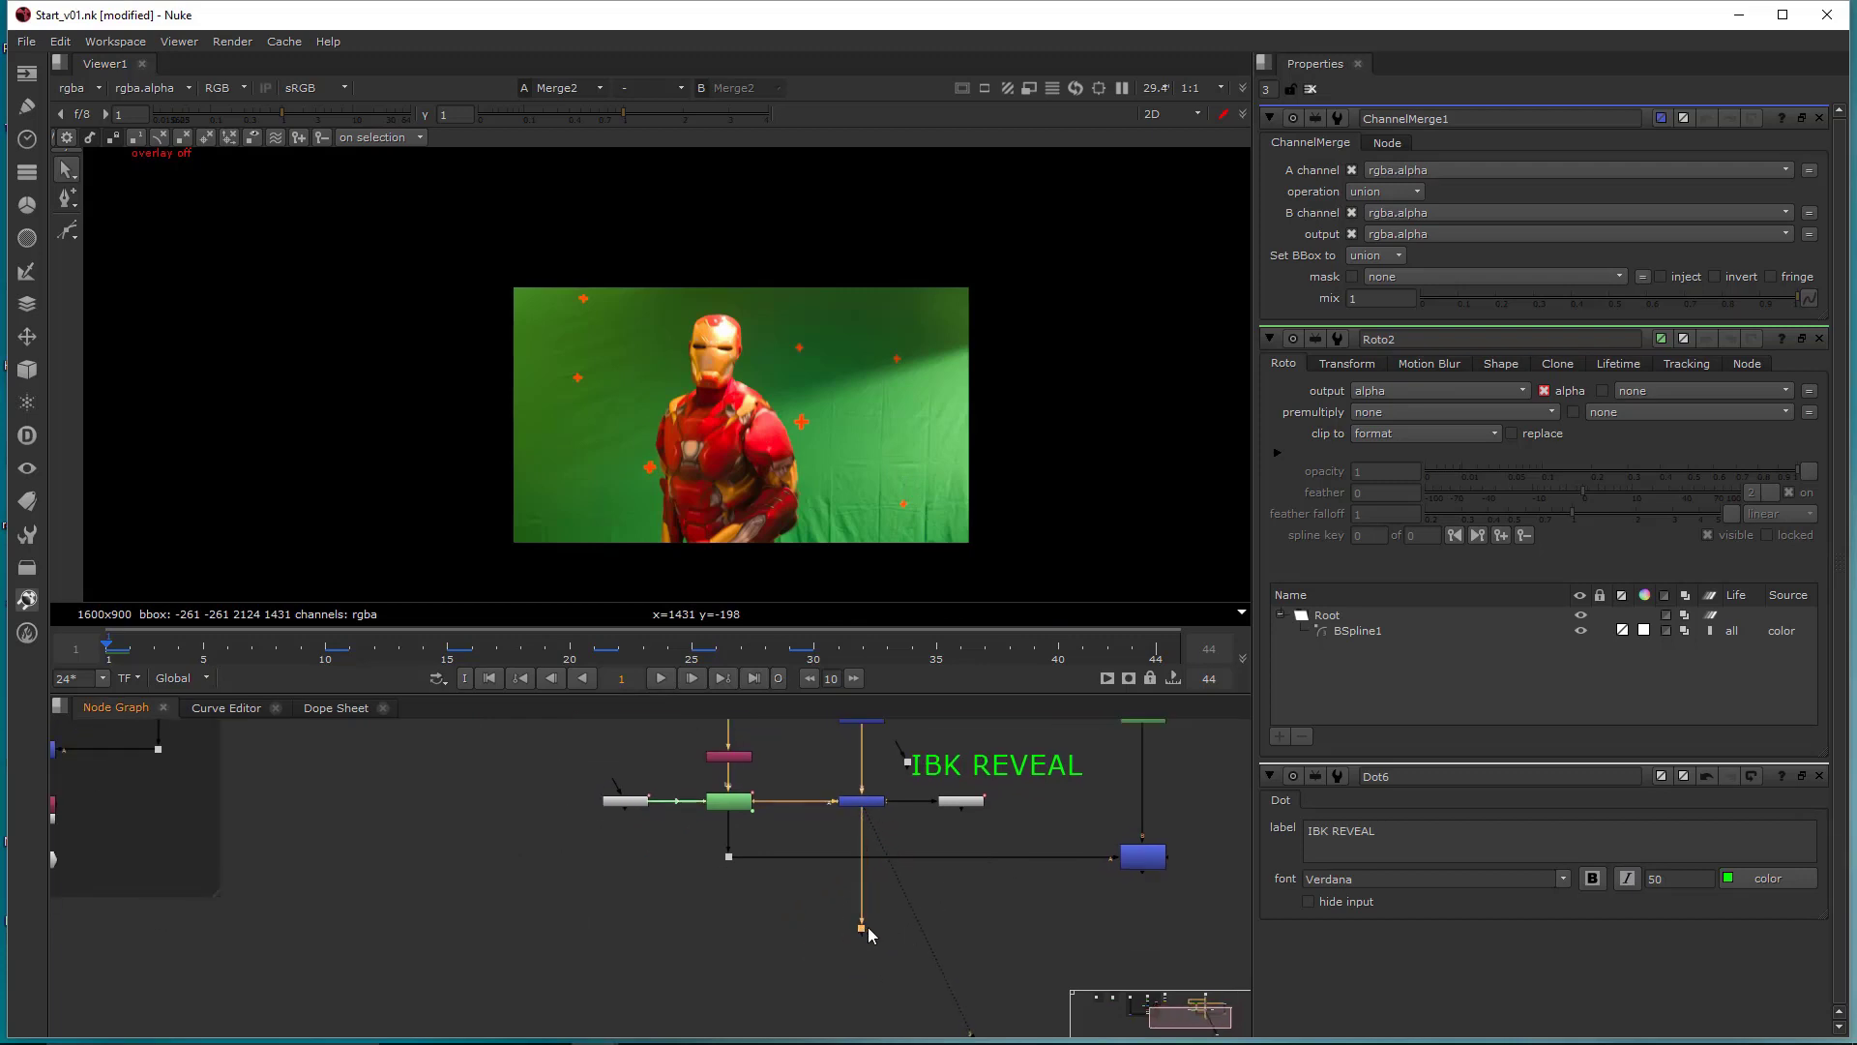
- Add a Roto node branching sideways off the new dot below Merge2 through a corner dot
middle_click_drag(715, 953, 727, 911)
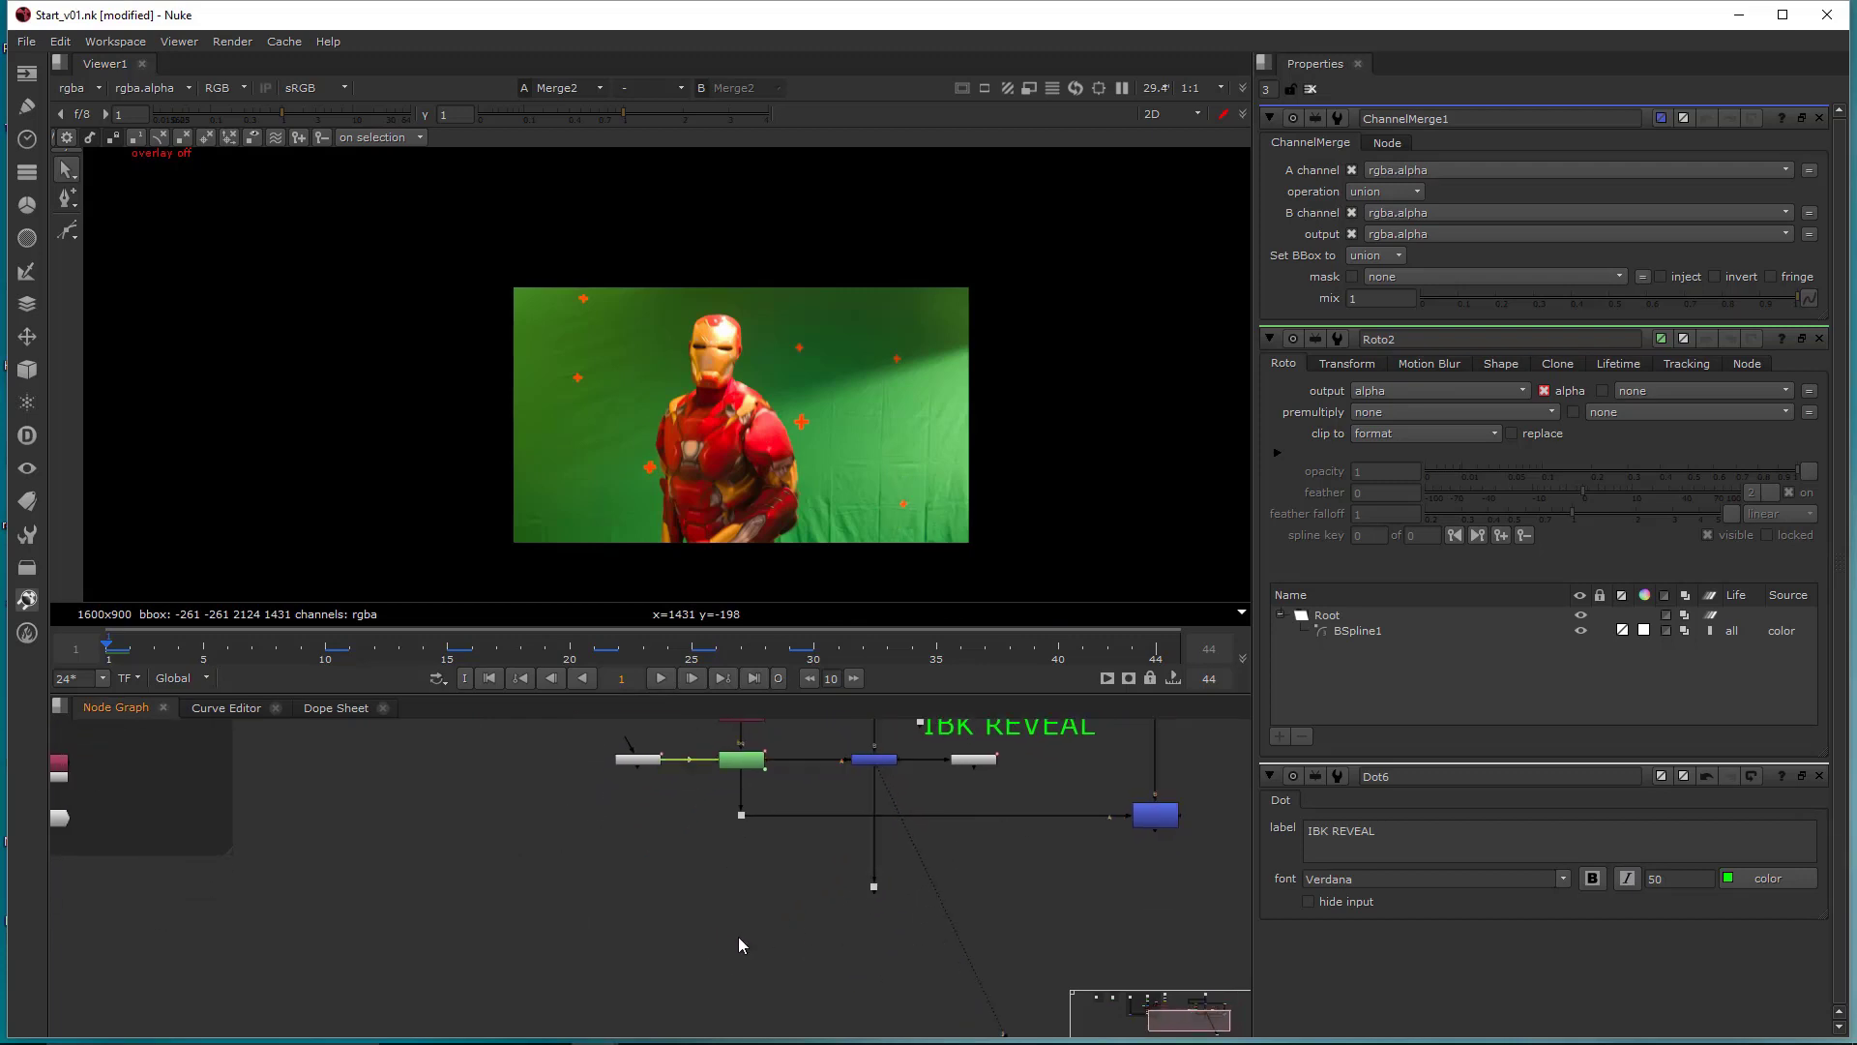
key("o")
mouse_move(740, 915)
left_mouse_down()
mouse_move(876, 890)
mouse_move(722, 886)
left_mouse_up()
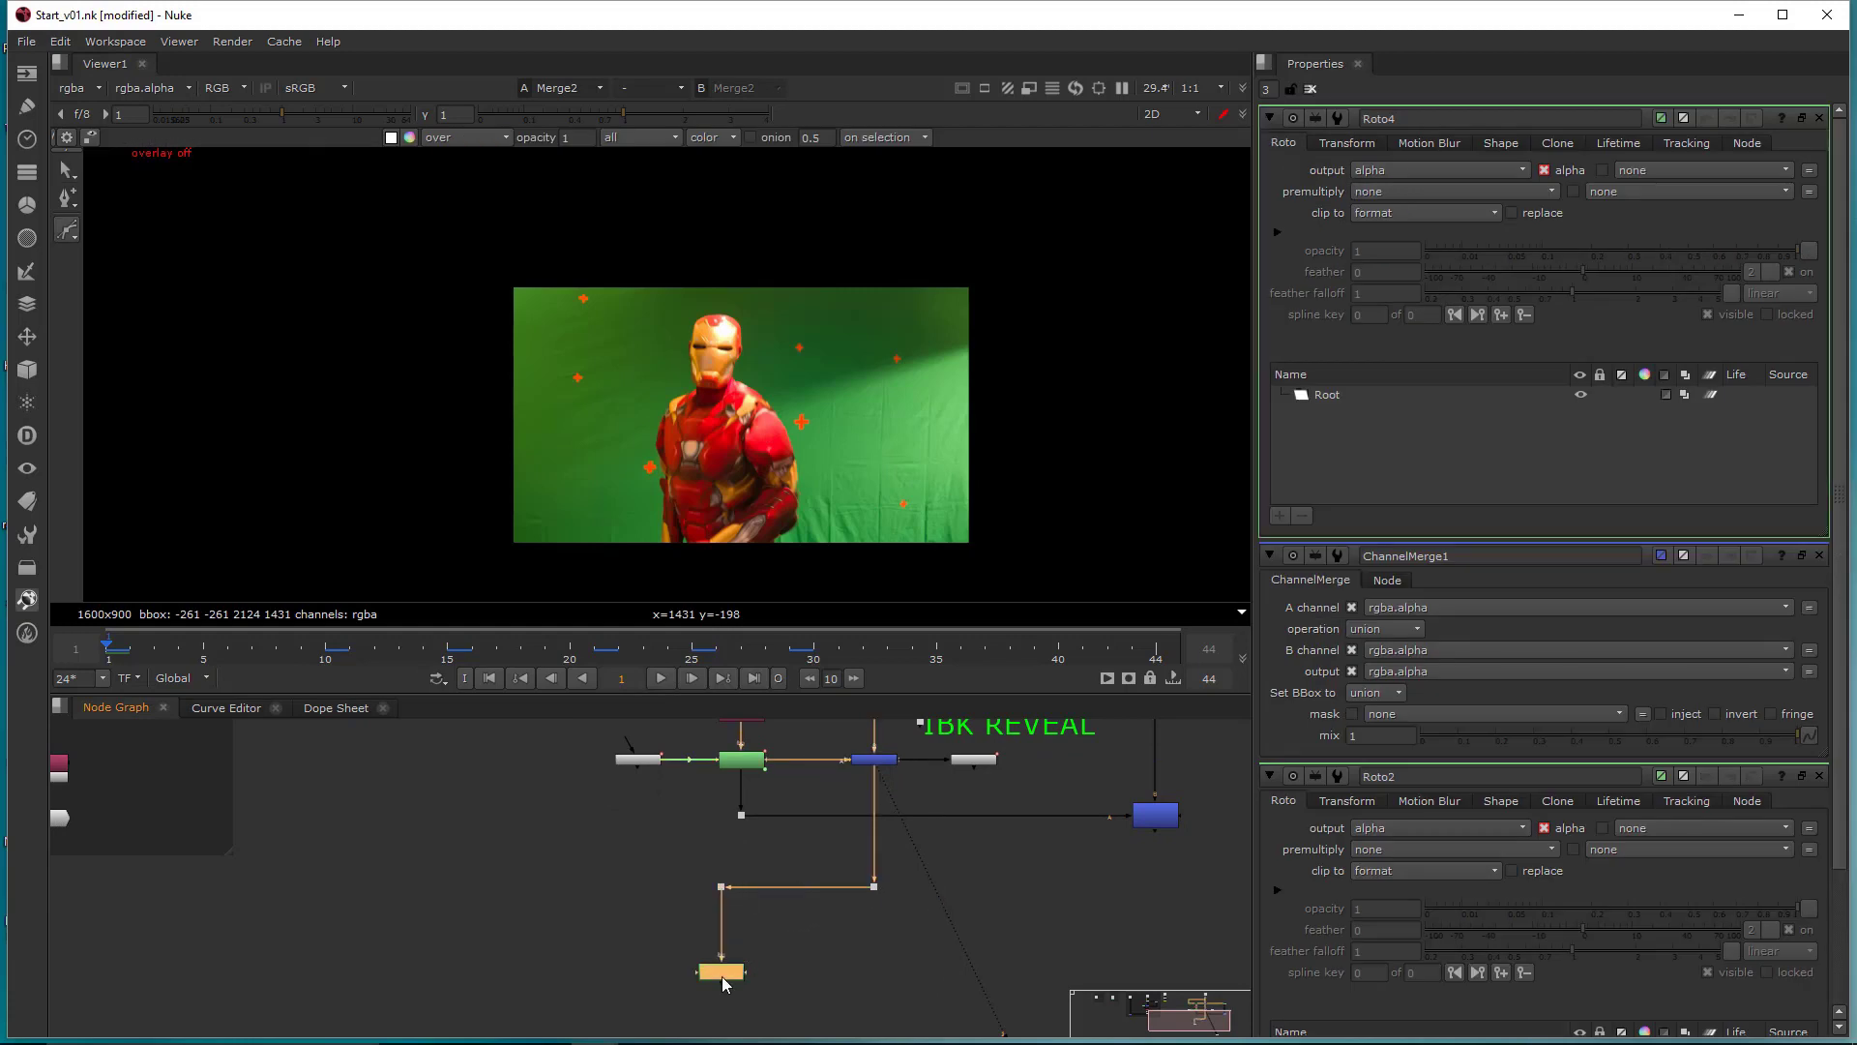
- View Roto4 and draw a small ellipse around the lower-right orange tracking marker, expanding its feather outward
scroll(929, 450, "up", 6)
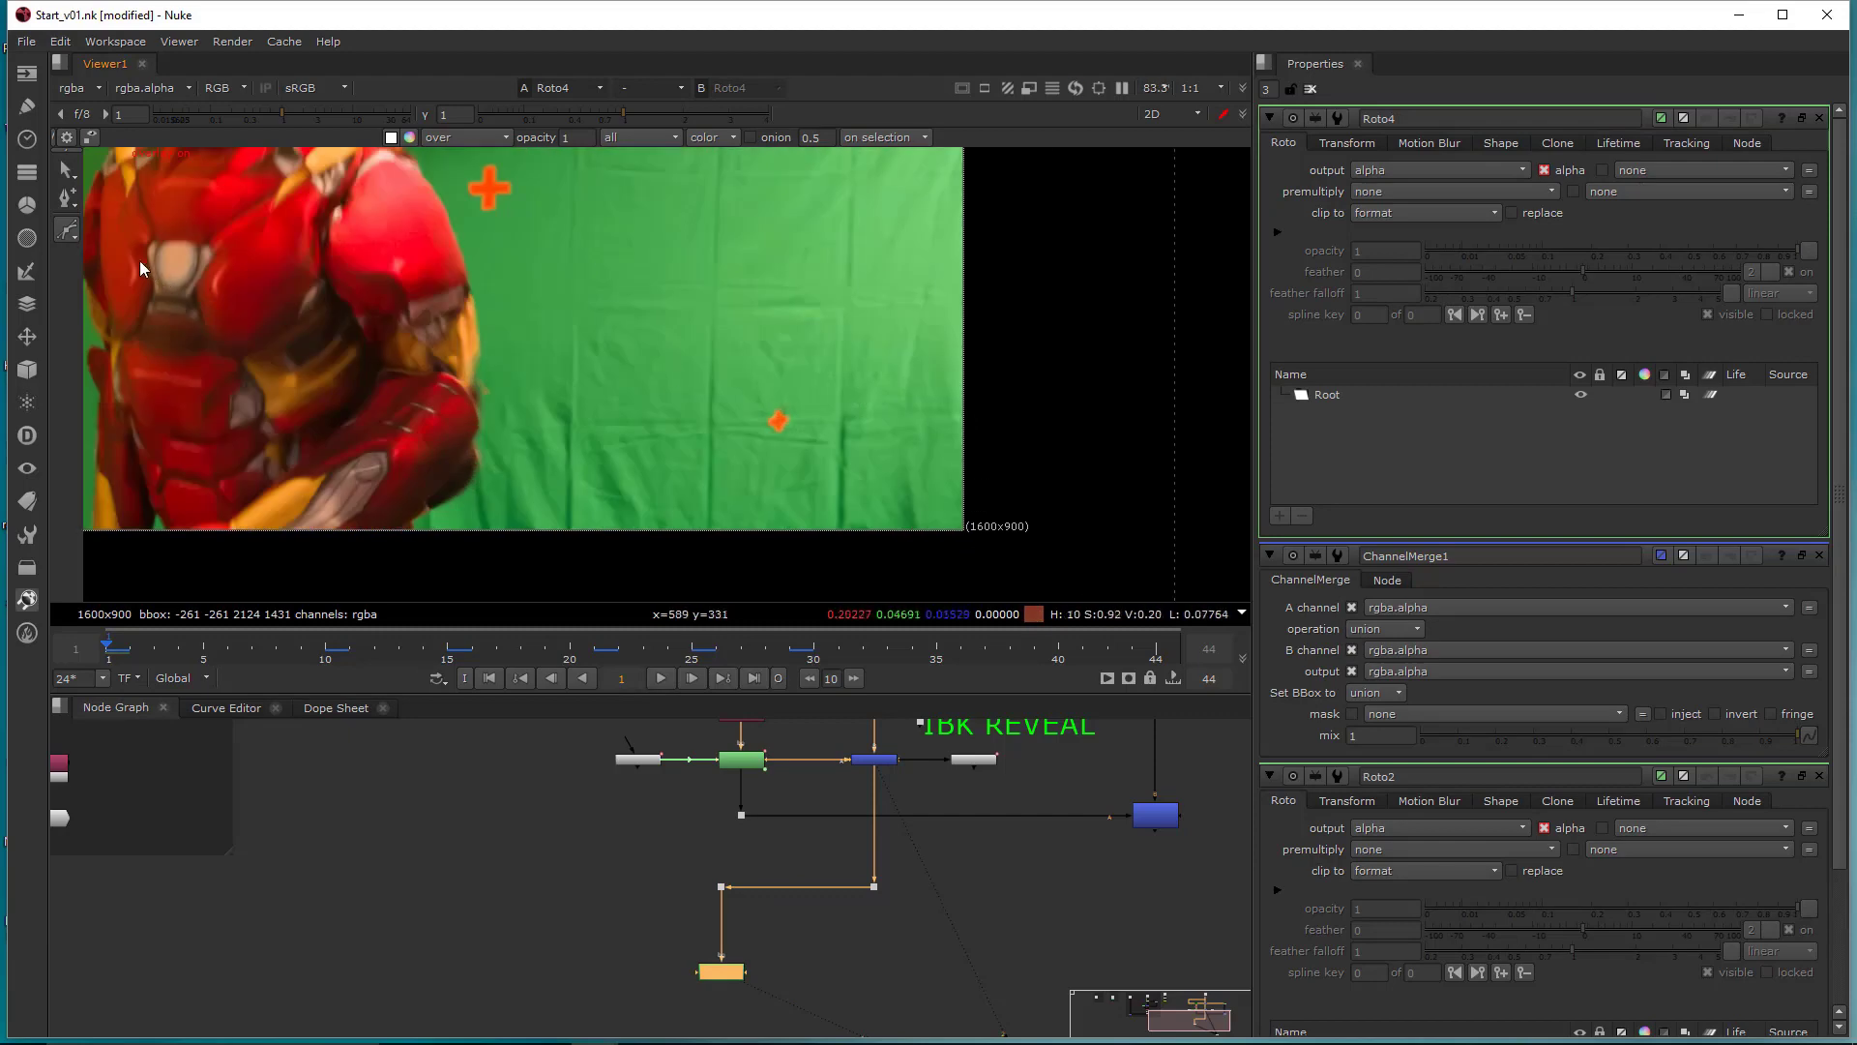
mouse_move(66, 230)
left_mouse_down()
mouse_move(145, 310)
mouse_move(145, 289)
left_mouse_up()
scroll(769, 379, "up", 5)
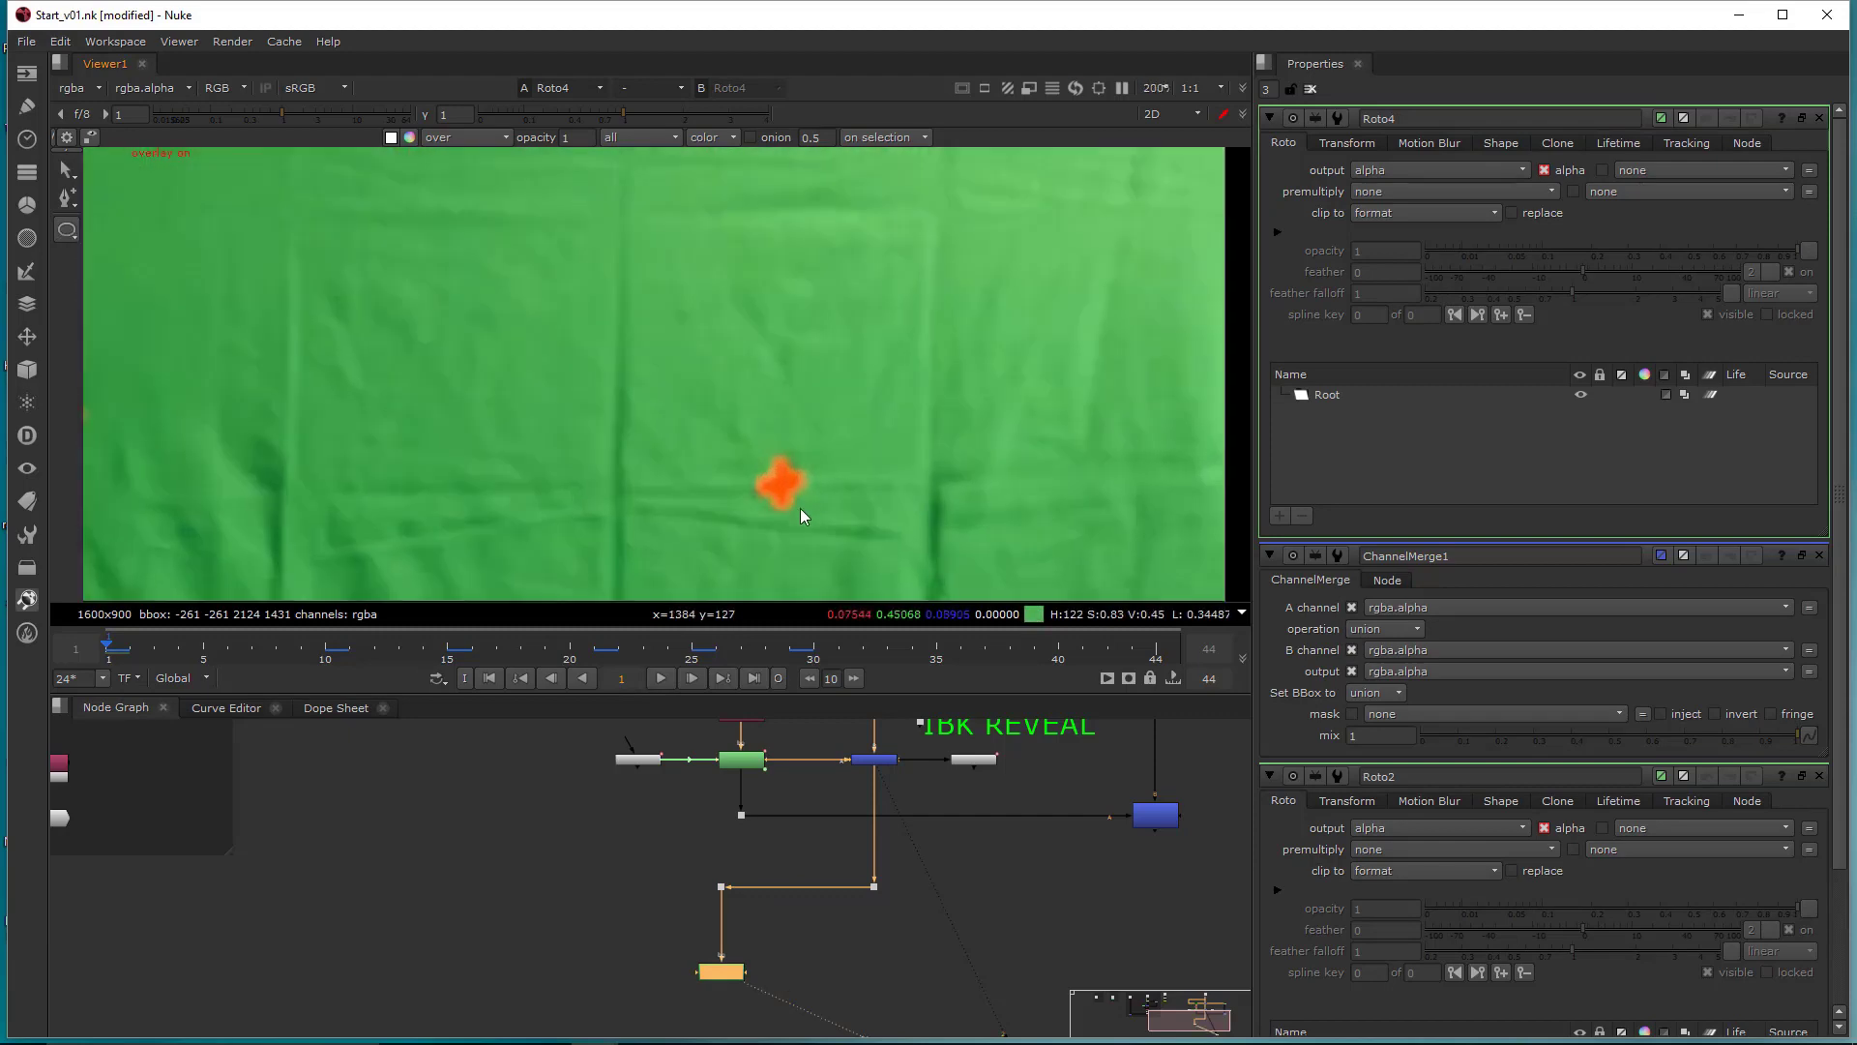
mouse_move(785, 485)
left_mouse_down()
mouse_move(816, 515)
mouse_move(797, 489)
left_mouse_up()
key("e")
key("e")
key("e")
key("e")
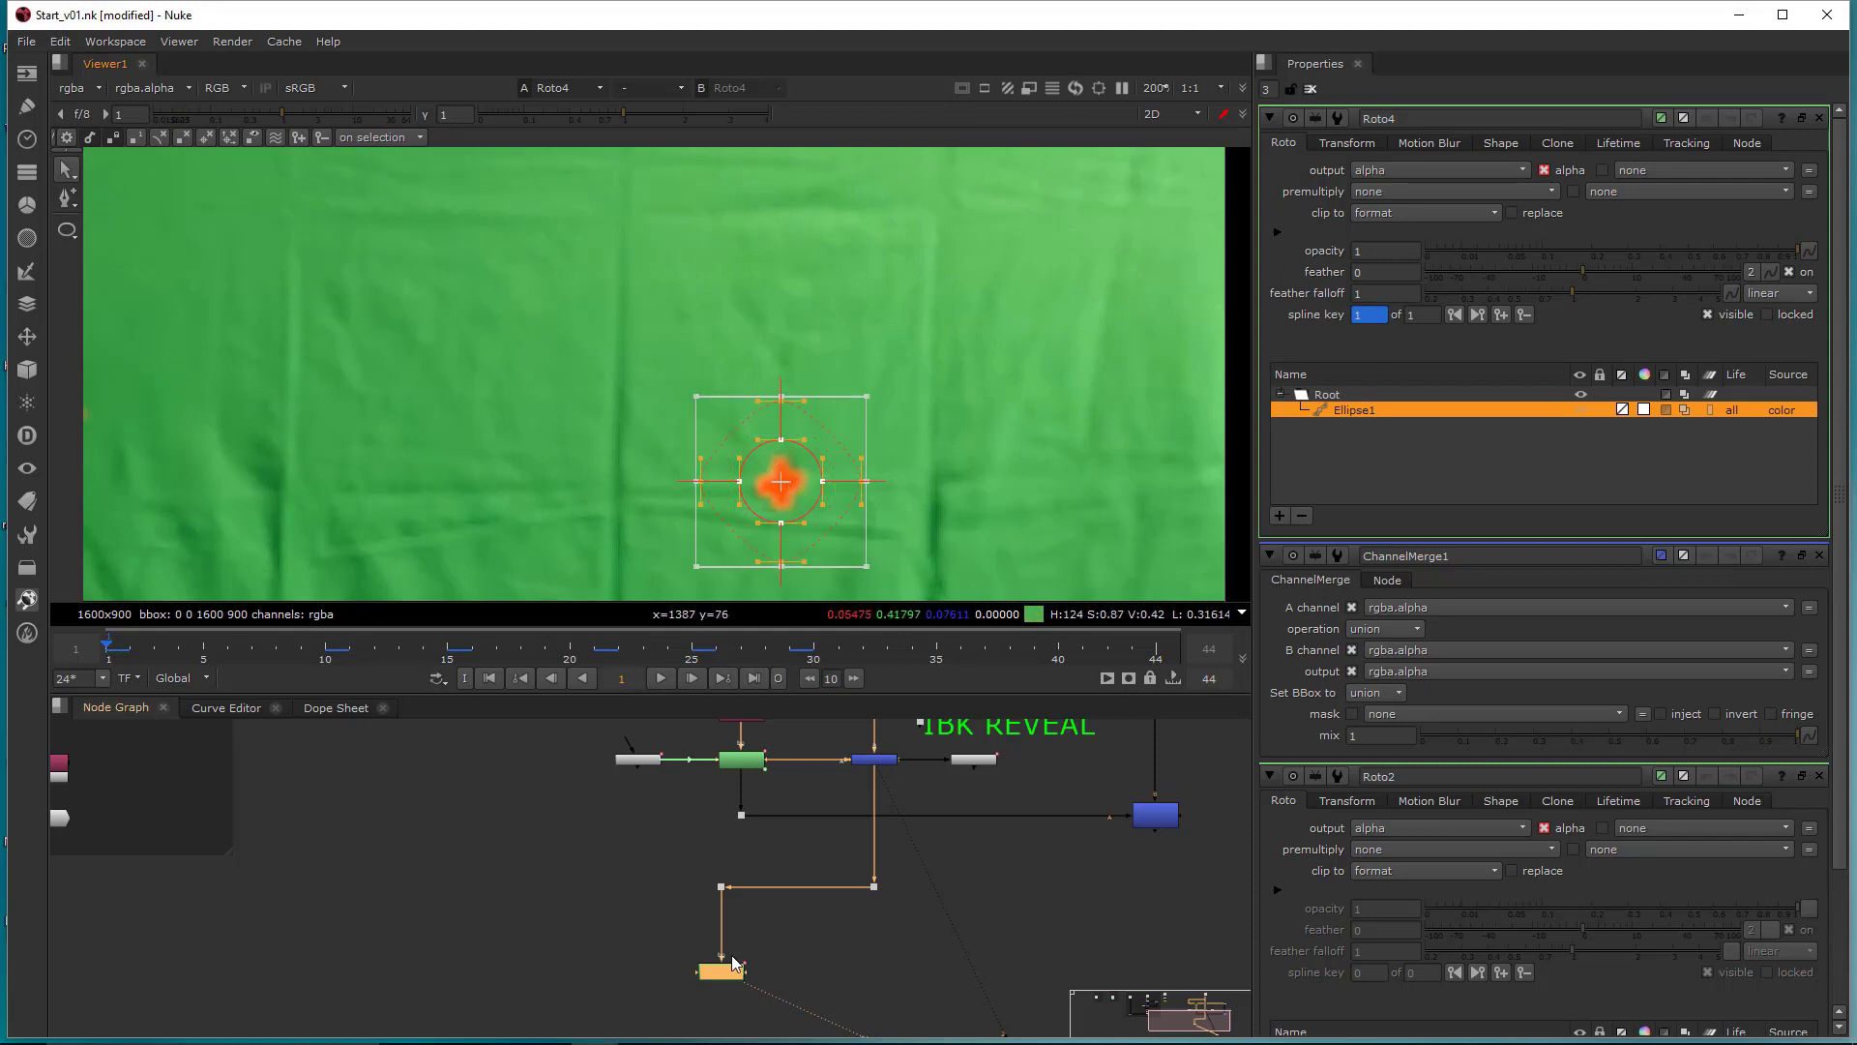
- Set the output channels of the Roto4 node to rgba
left_click(719, 974)
left_click(1380, 170)
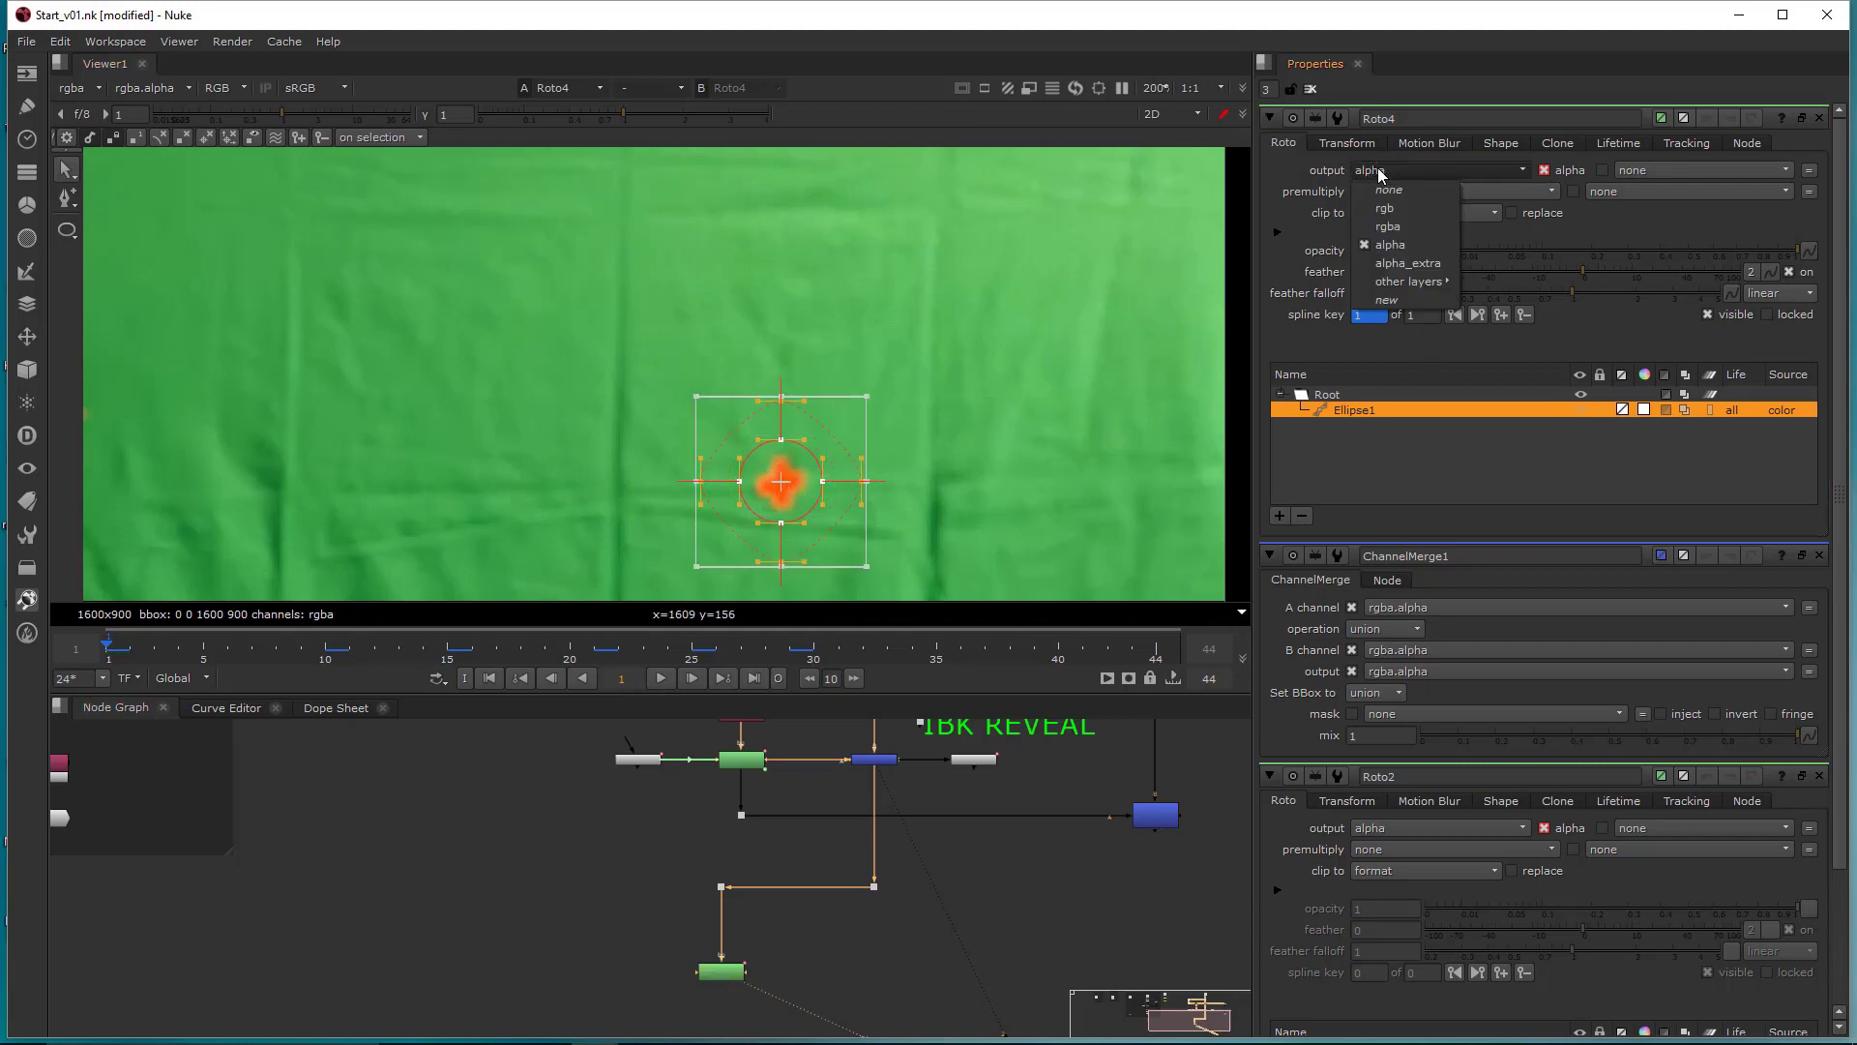
left_click(1388, 226)
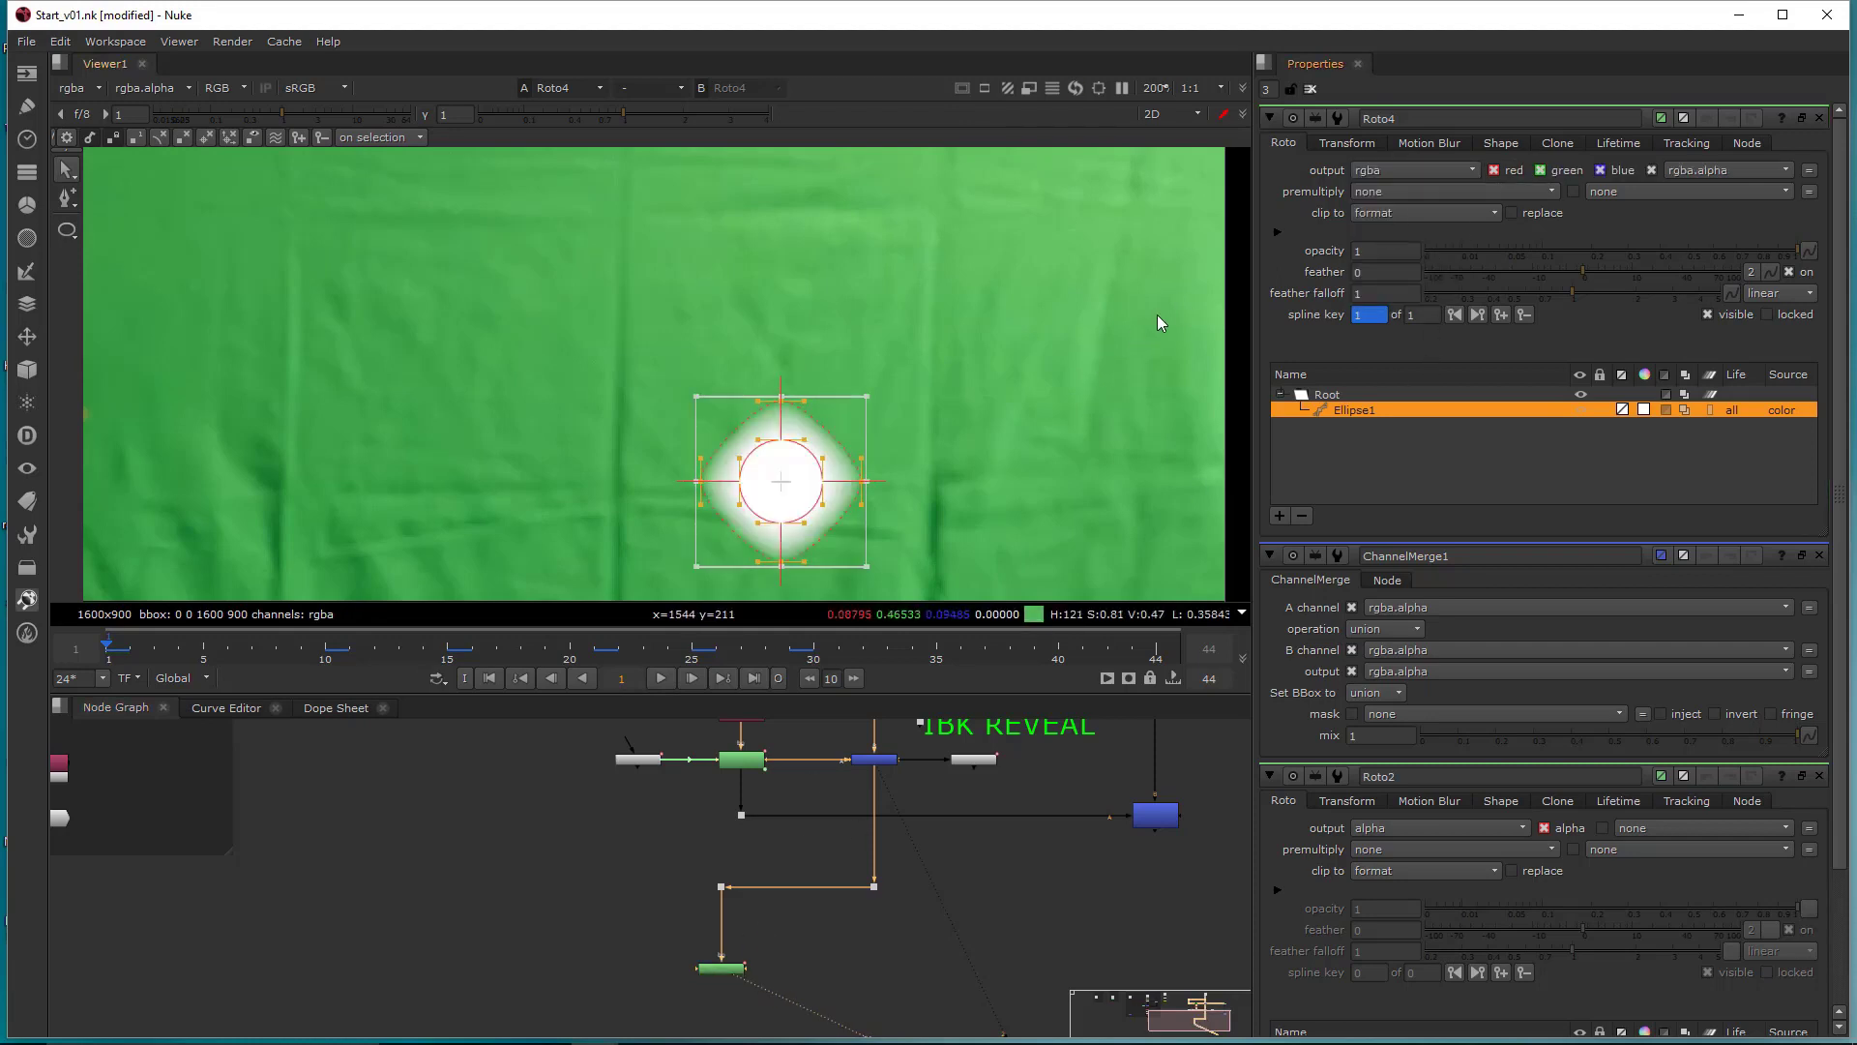
- Set the ellipse's shape source to background so it is filled from the plate
left_click(1507, 142)
left_click(1406, 170)
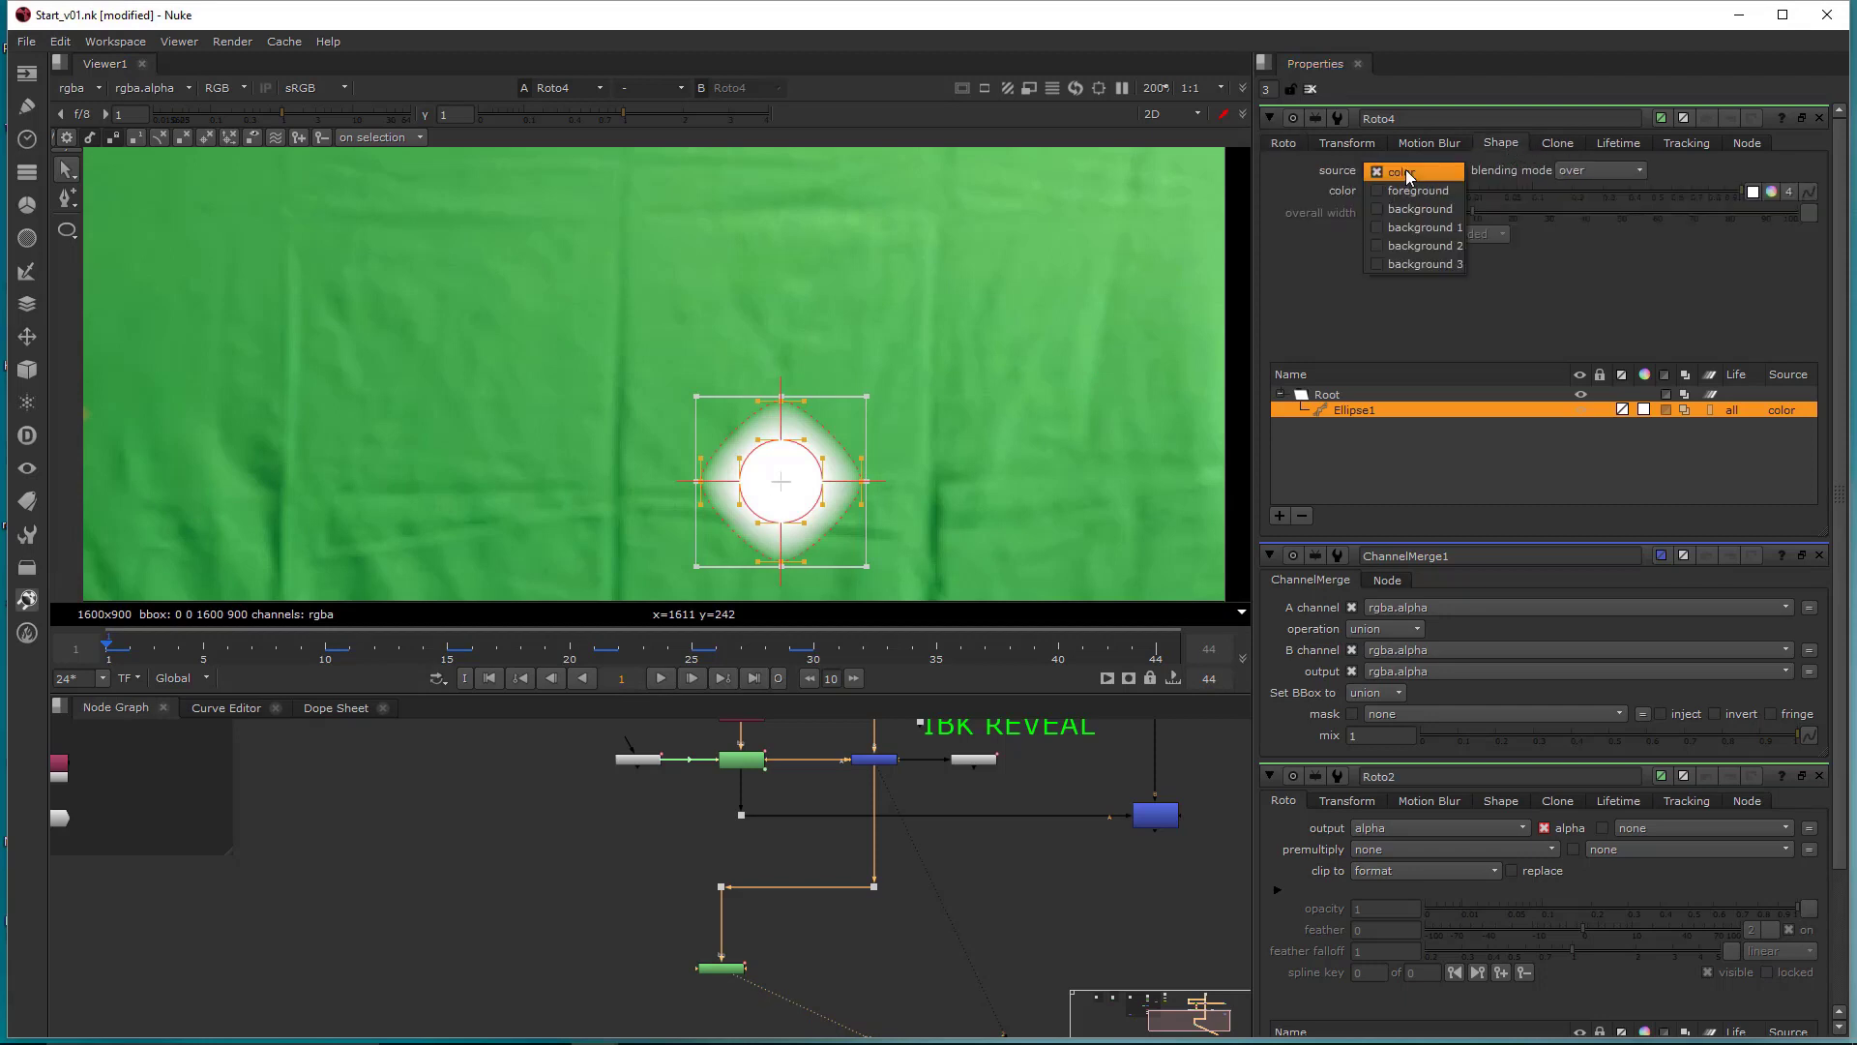
left_click(1424, 210)
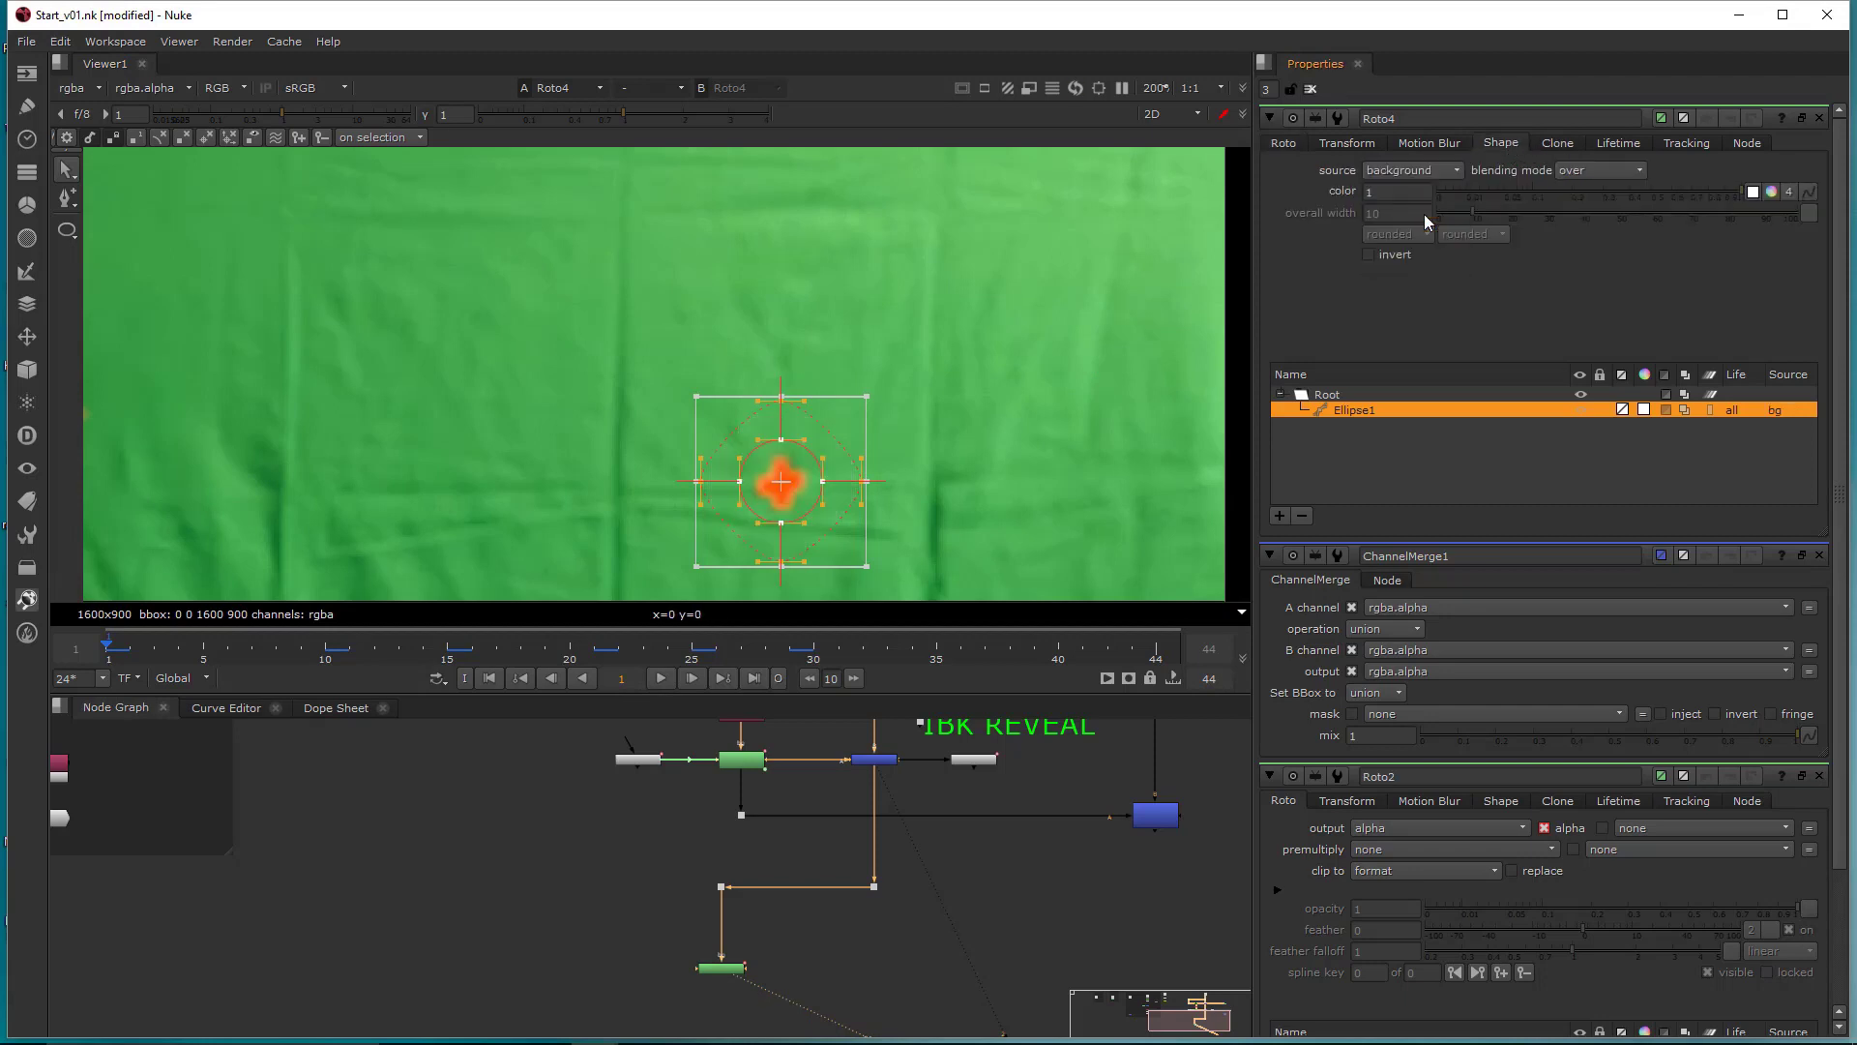
mouse_move(1054, 380)
middle_mouse_down()
mouse_move(1092, 323)
mouse_move(1073, 379)
middle_mouse_up()
left_click(1091, 327)
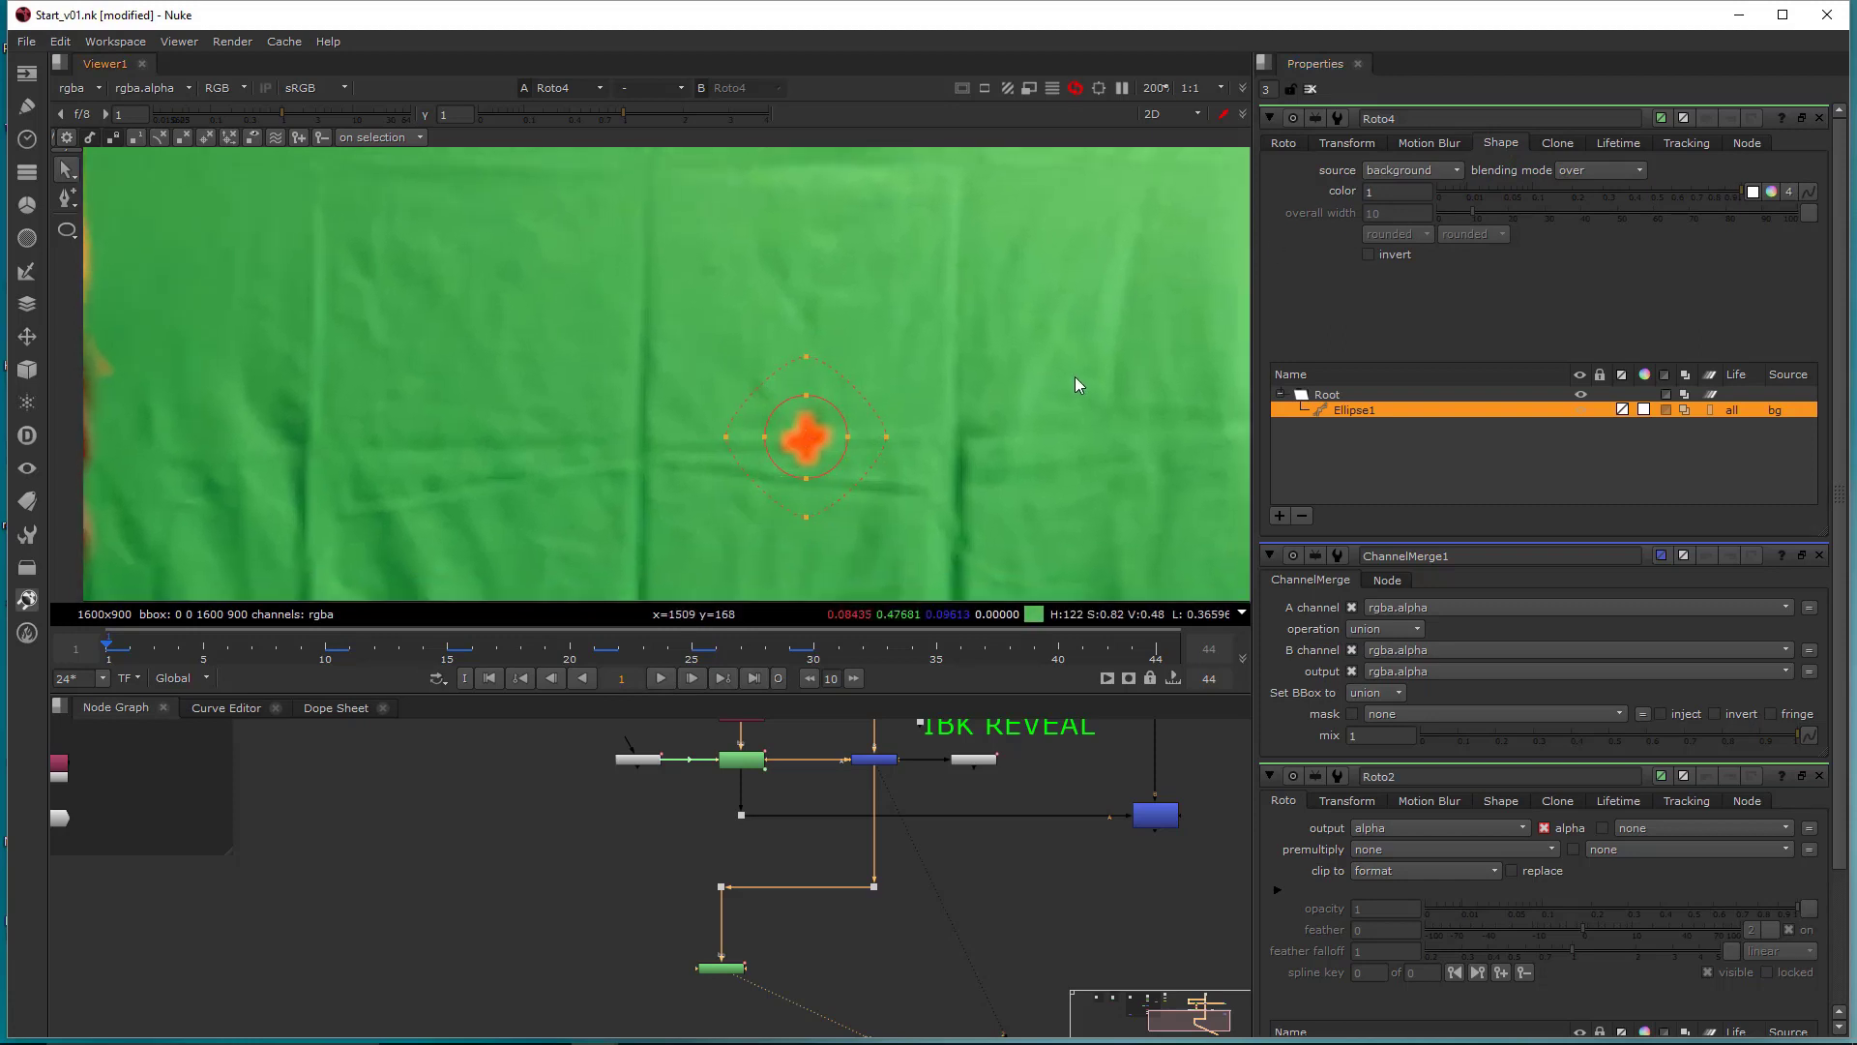
- Move the ellipse's clone transform centre to x 1386, y 203 near the marker, and try offsetting the cloned area
left_click(1564, 145)
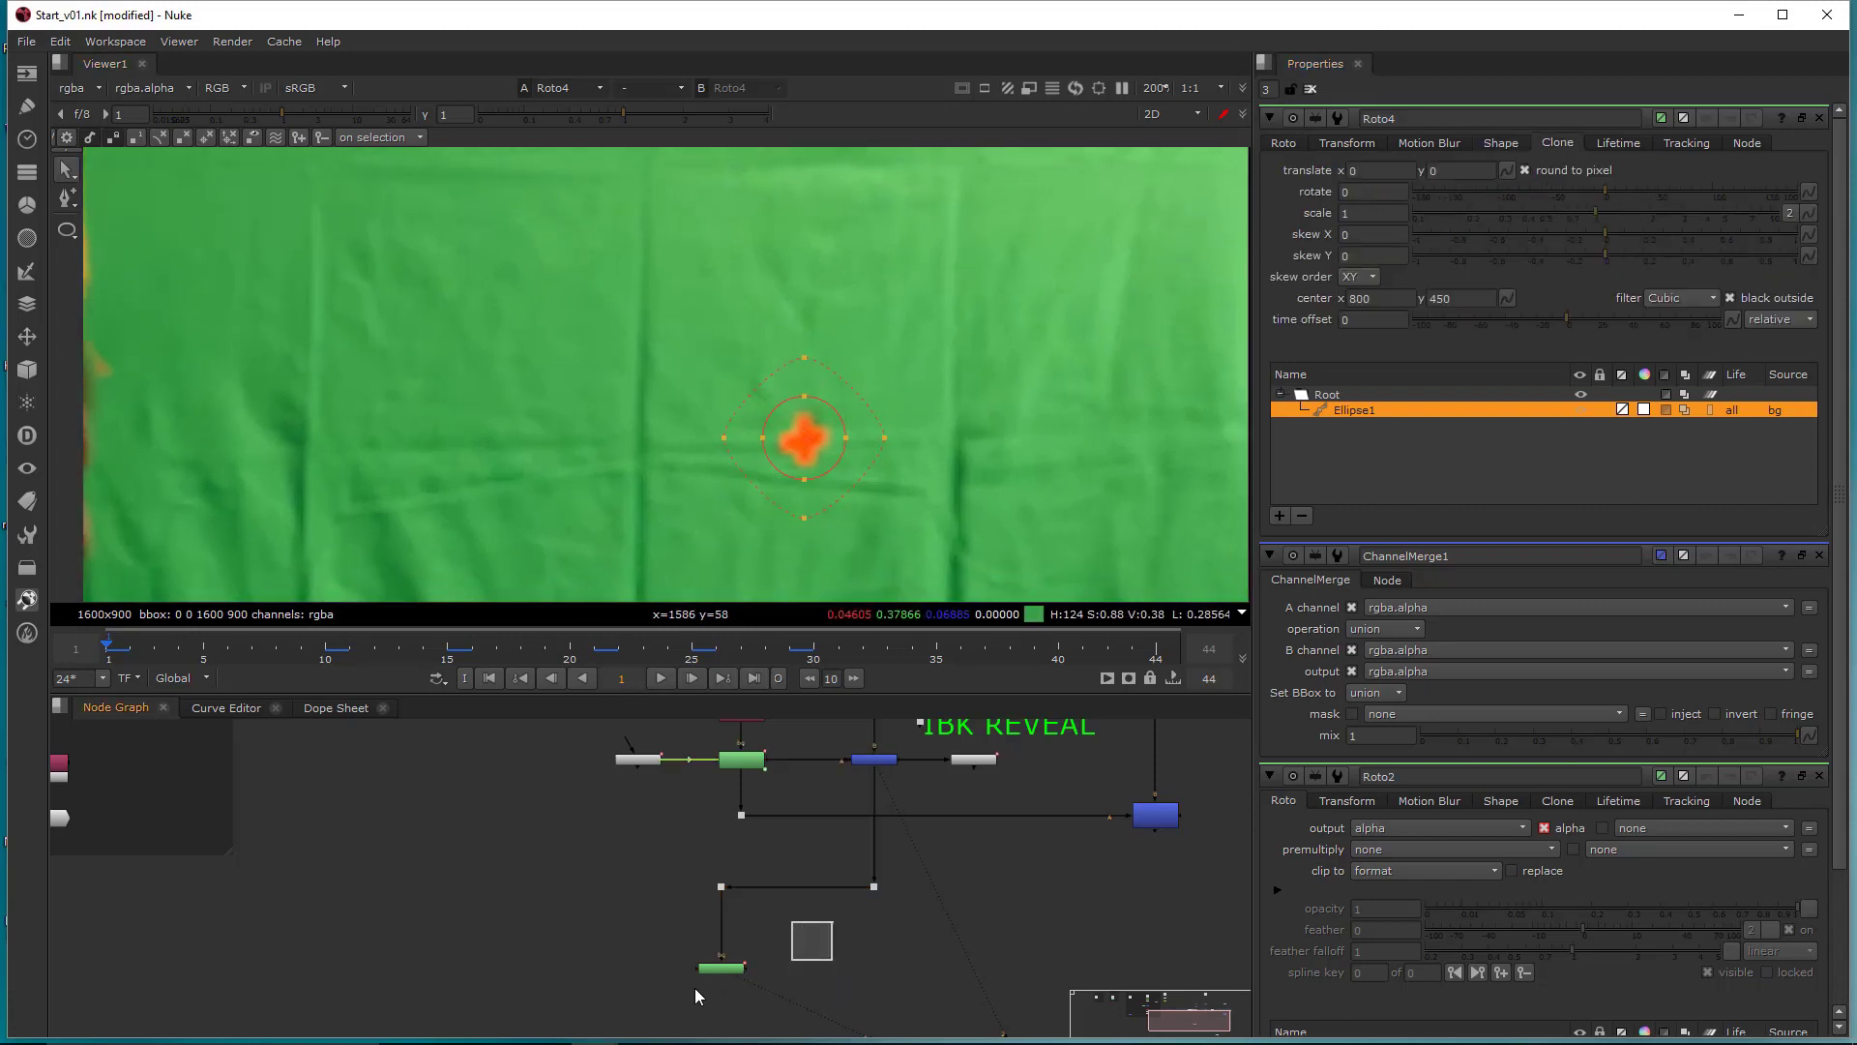
scroll(1064, 358, "down", 5)
scroll(1040, 339, "down", 3)
middle_click_drag(1037, 340, 1101, 369)
scroll(1047, 391, "up", 5)
middle_click_drag(1128, 247, 1148, 325)
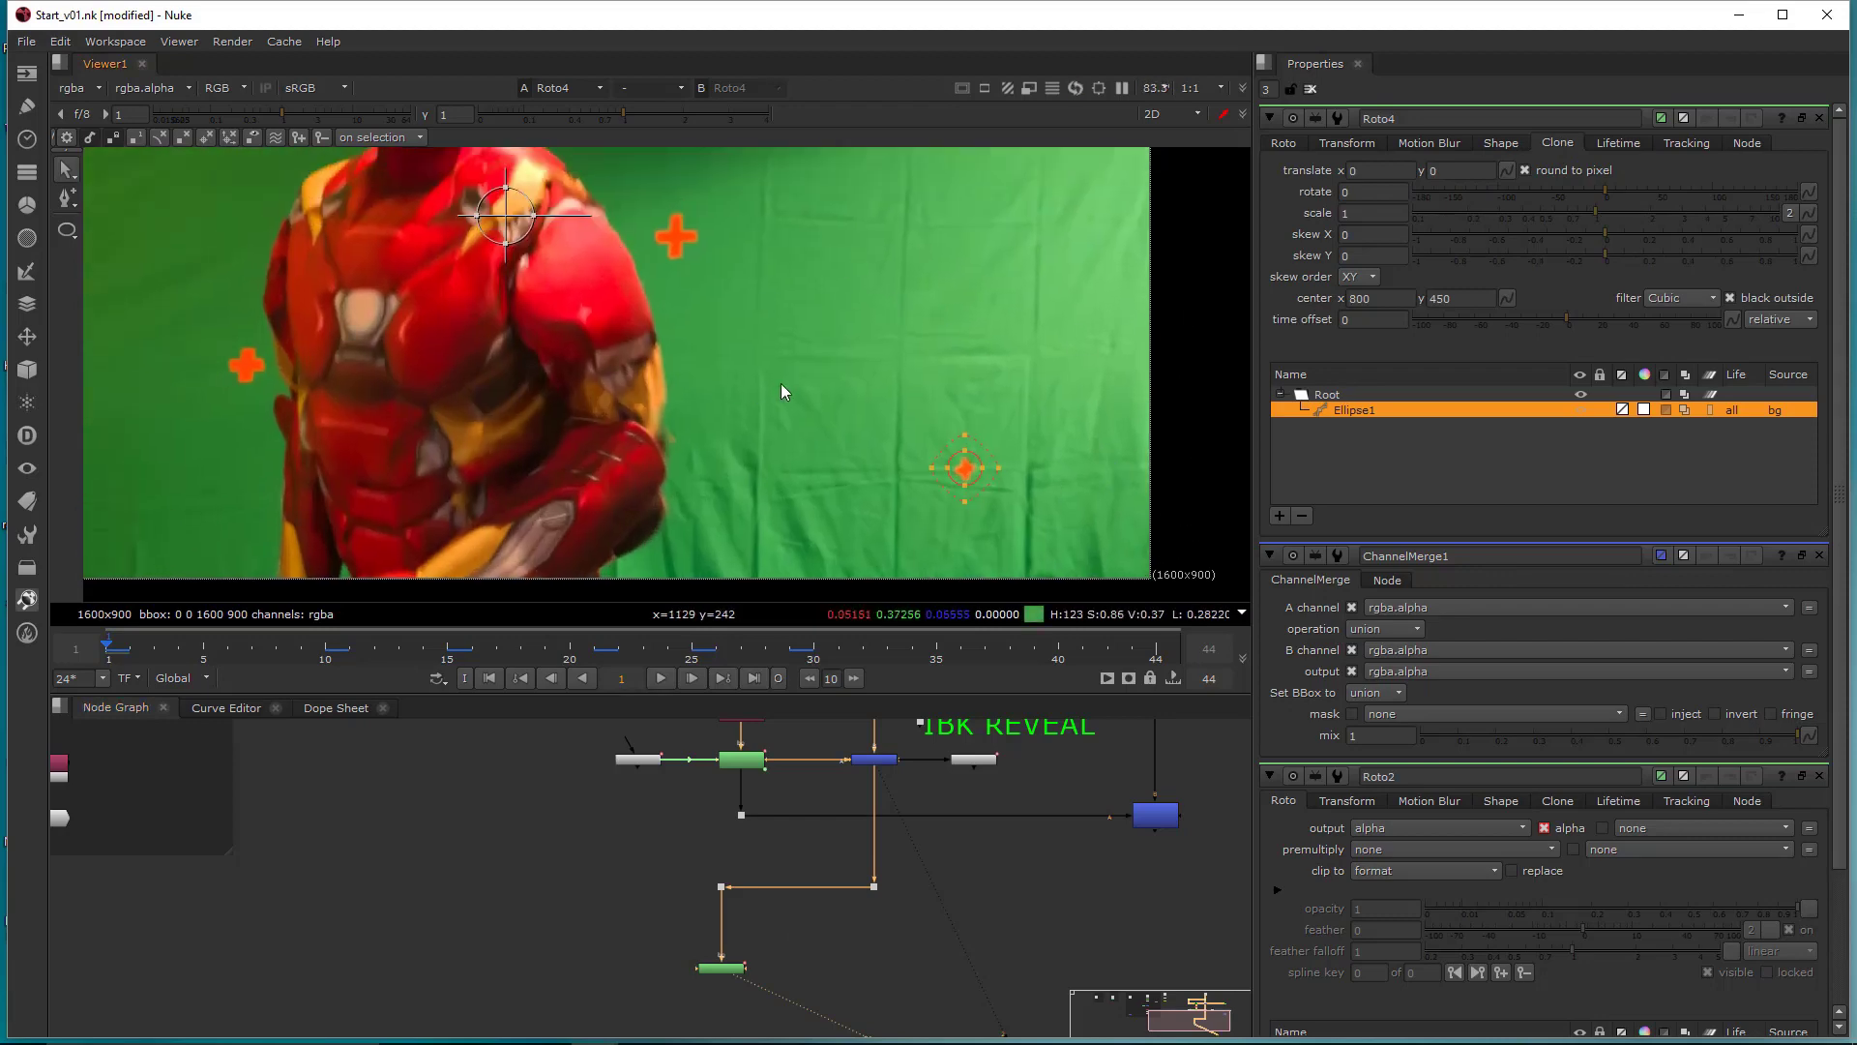
mouse_move(1028, 356)
left_mouse_down("ctrl")
mouse_move(987, 415)
mouse_move(944, 389)
mouse_move(874, 407)
mouse_move(988, 366)
mouse_move(1045, 403)
mouse_move(1045, 435)
mouse_move(941, 369)
left_mouse_up("ctrl")
scroll(985, 445, "up", 4)
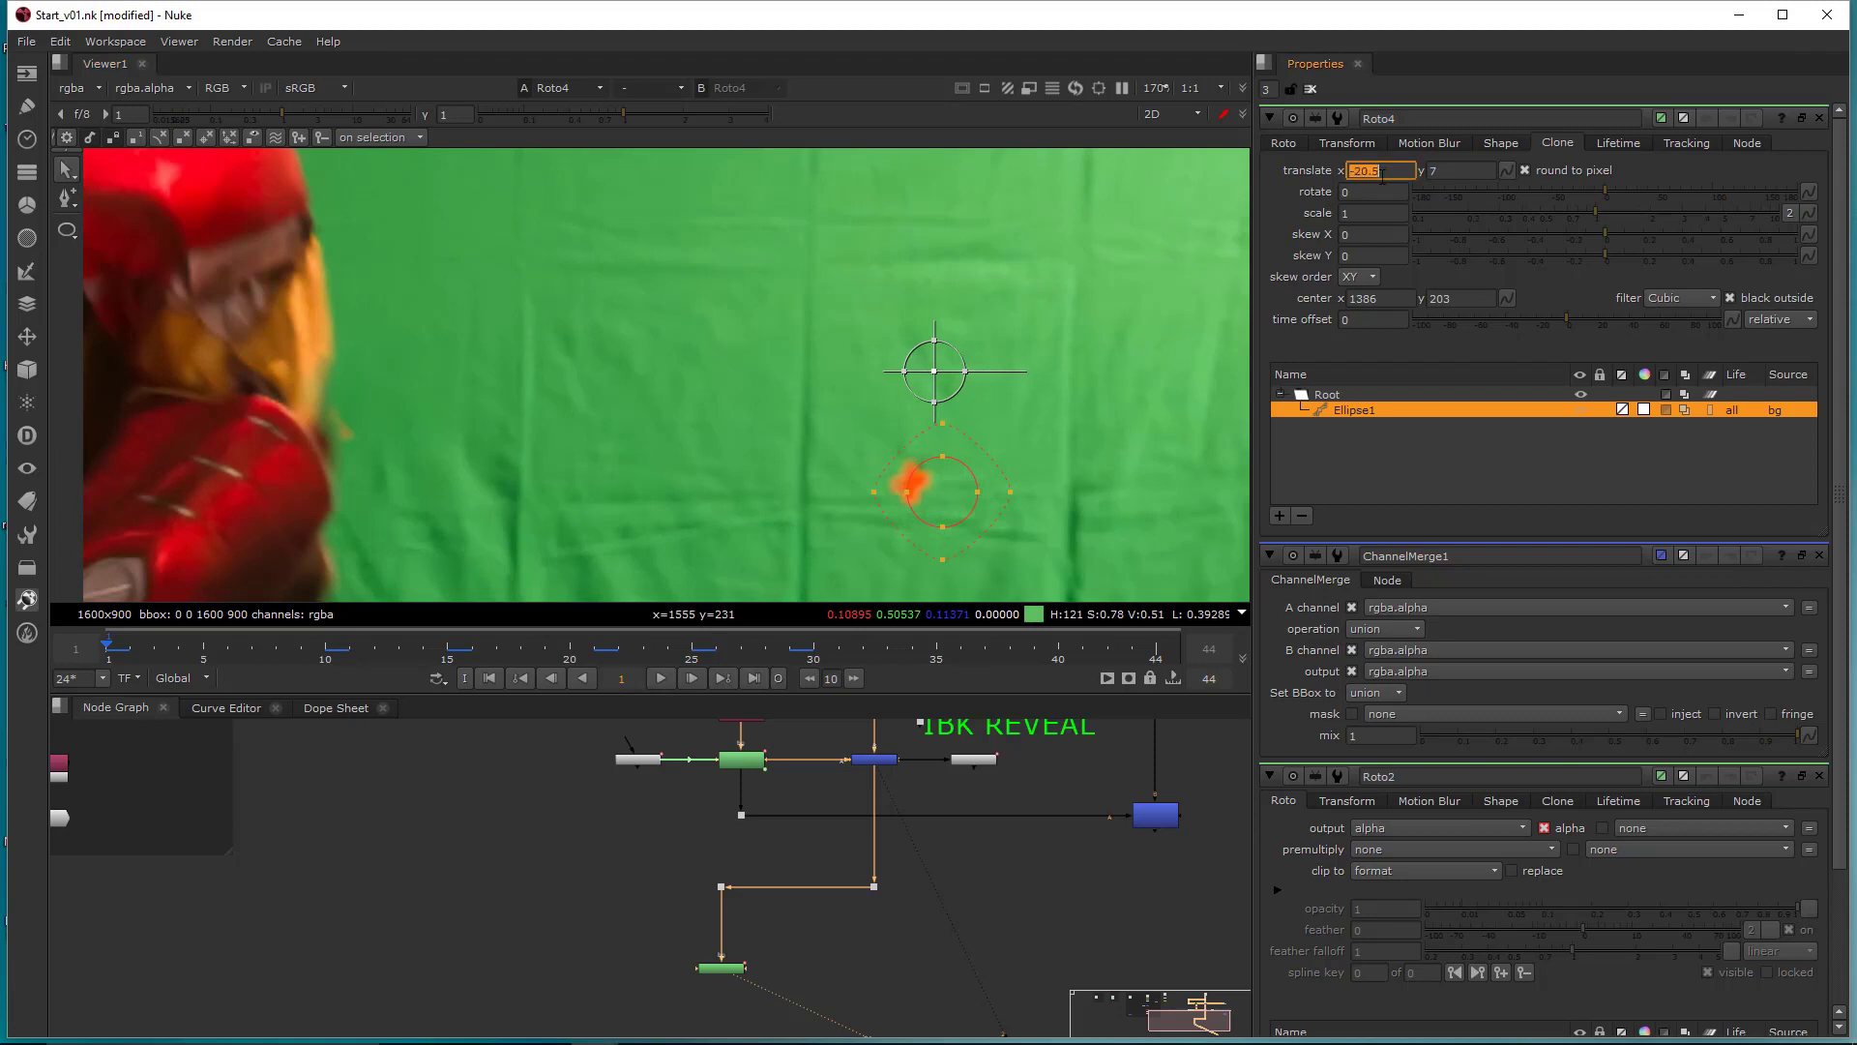
- Reset the ellipse's clone translate values to x 0 and y 0
type("0")
key("Tab")
type("0")
key("Return")
- View the dot below Merge2 with the whole frame visible and overlays hidden, and play the shot to watch the markers
left_click_drag(925, 853, 841, 935)
key("1")
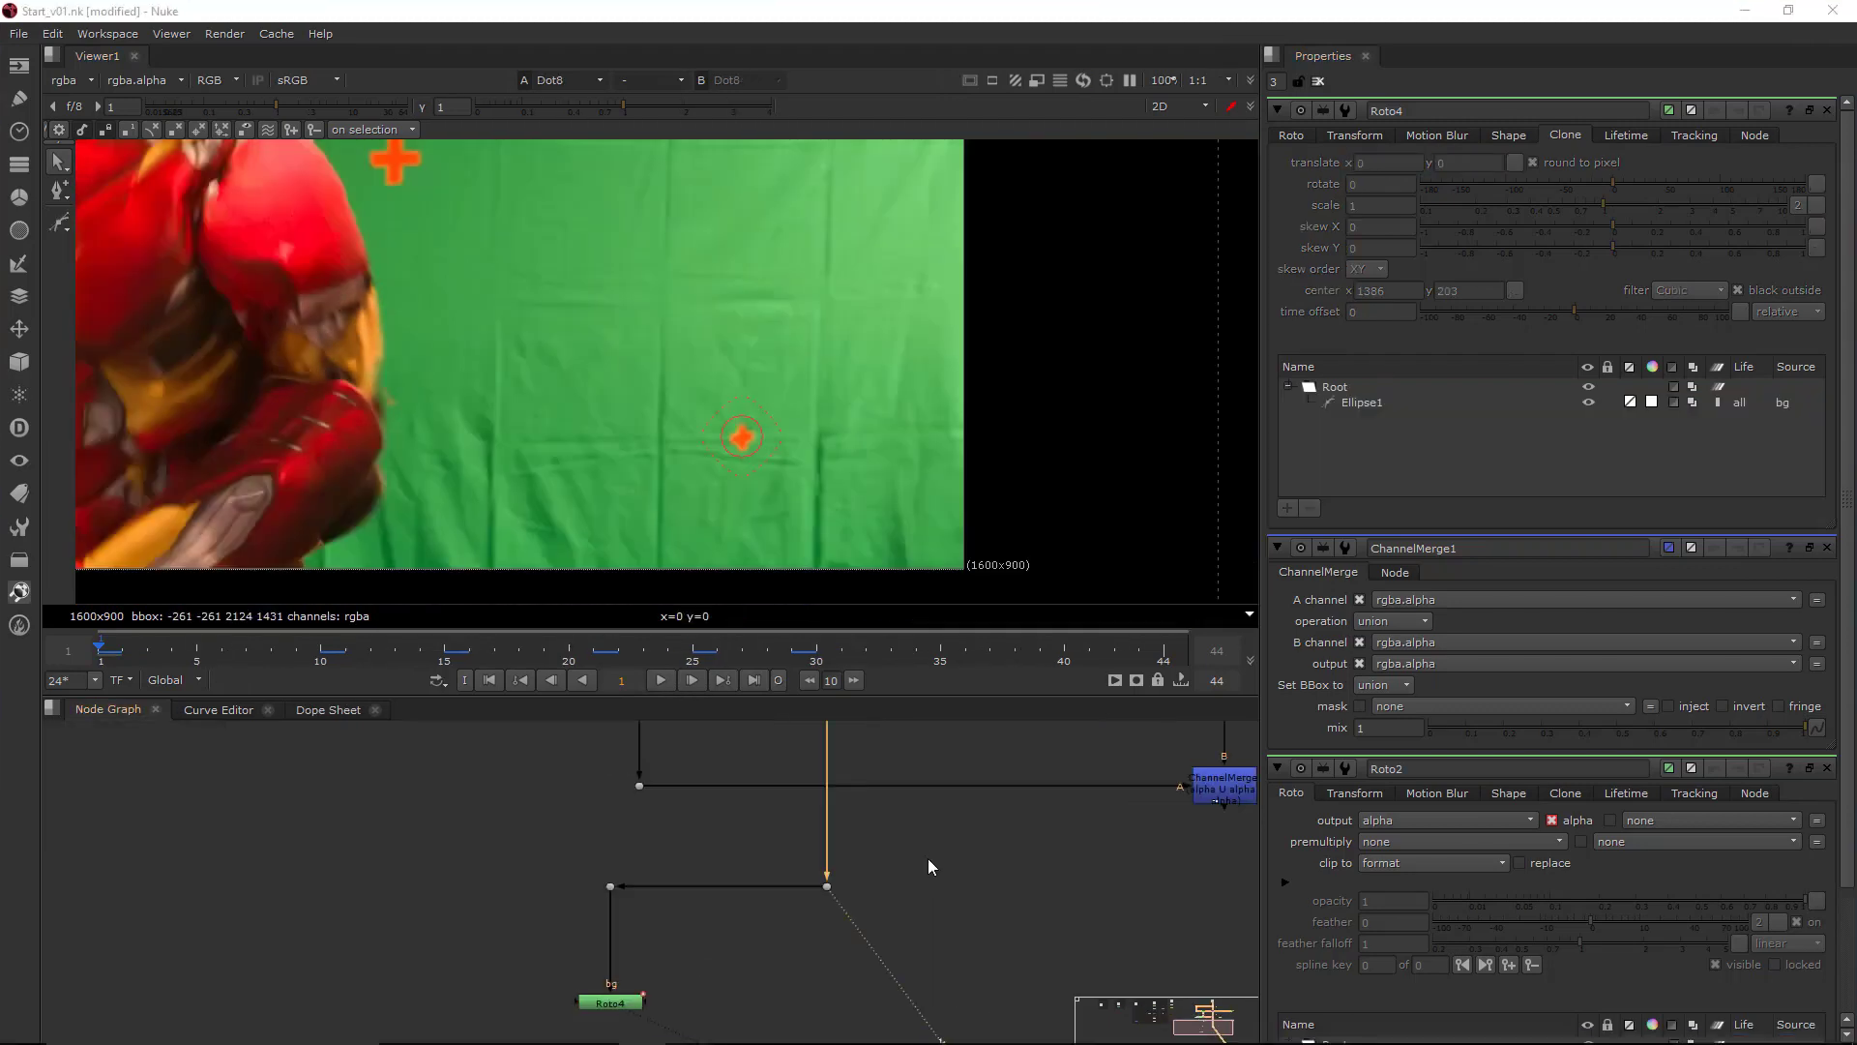
left_click_drag(926, 857, 731, 985)
scroll(733, 404, "down", 4)
scroll(900, 515, "down", 1)
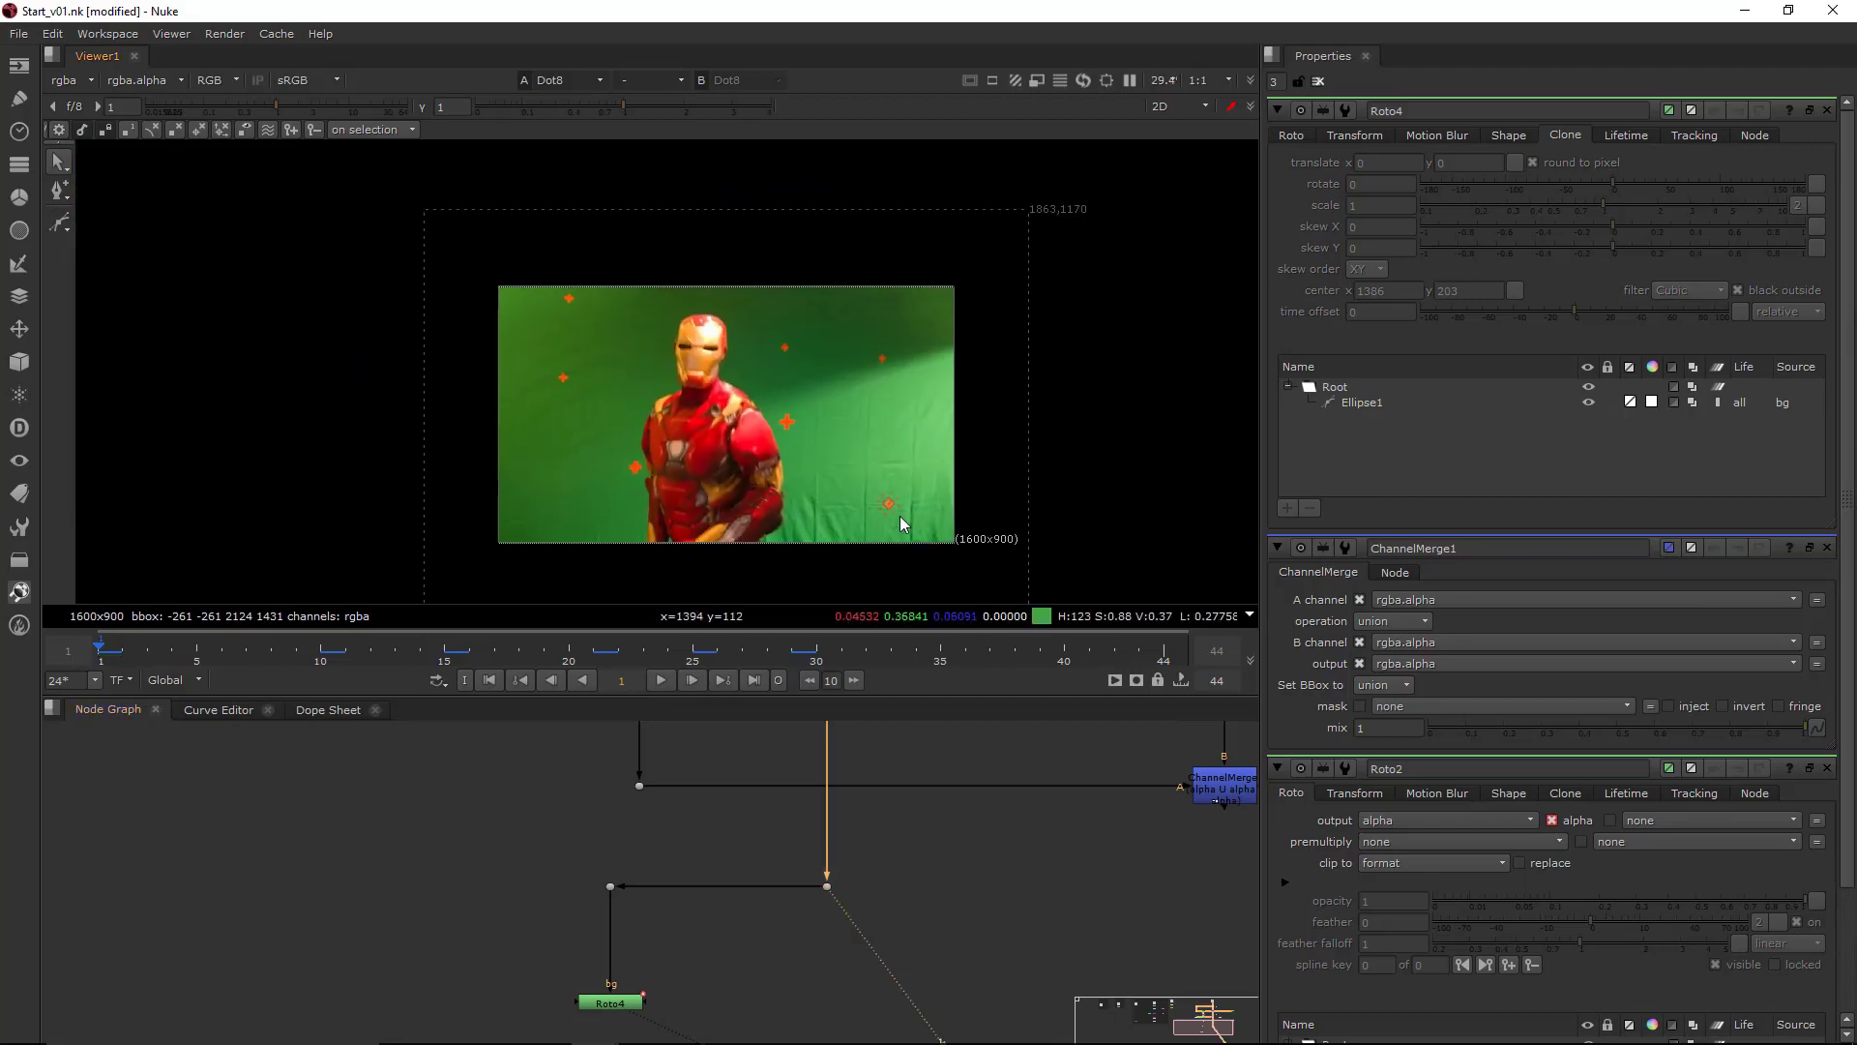
scroll(1008, 507, "up", 2)
key("q")
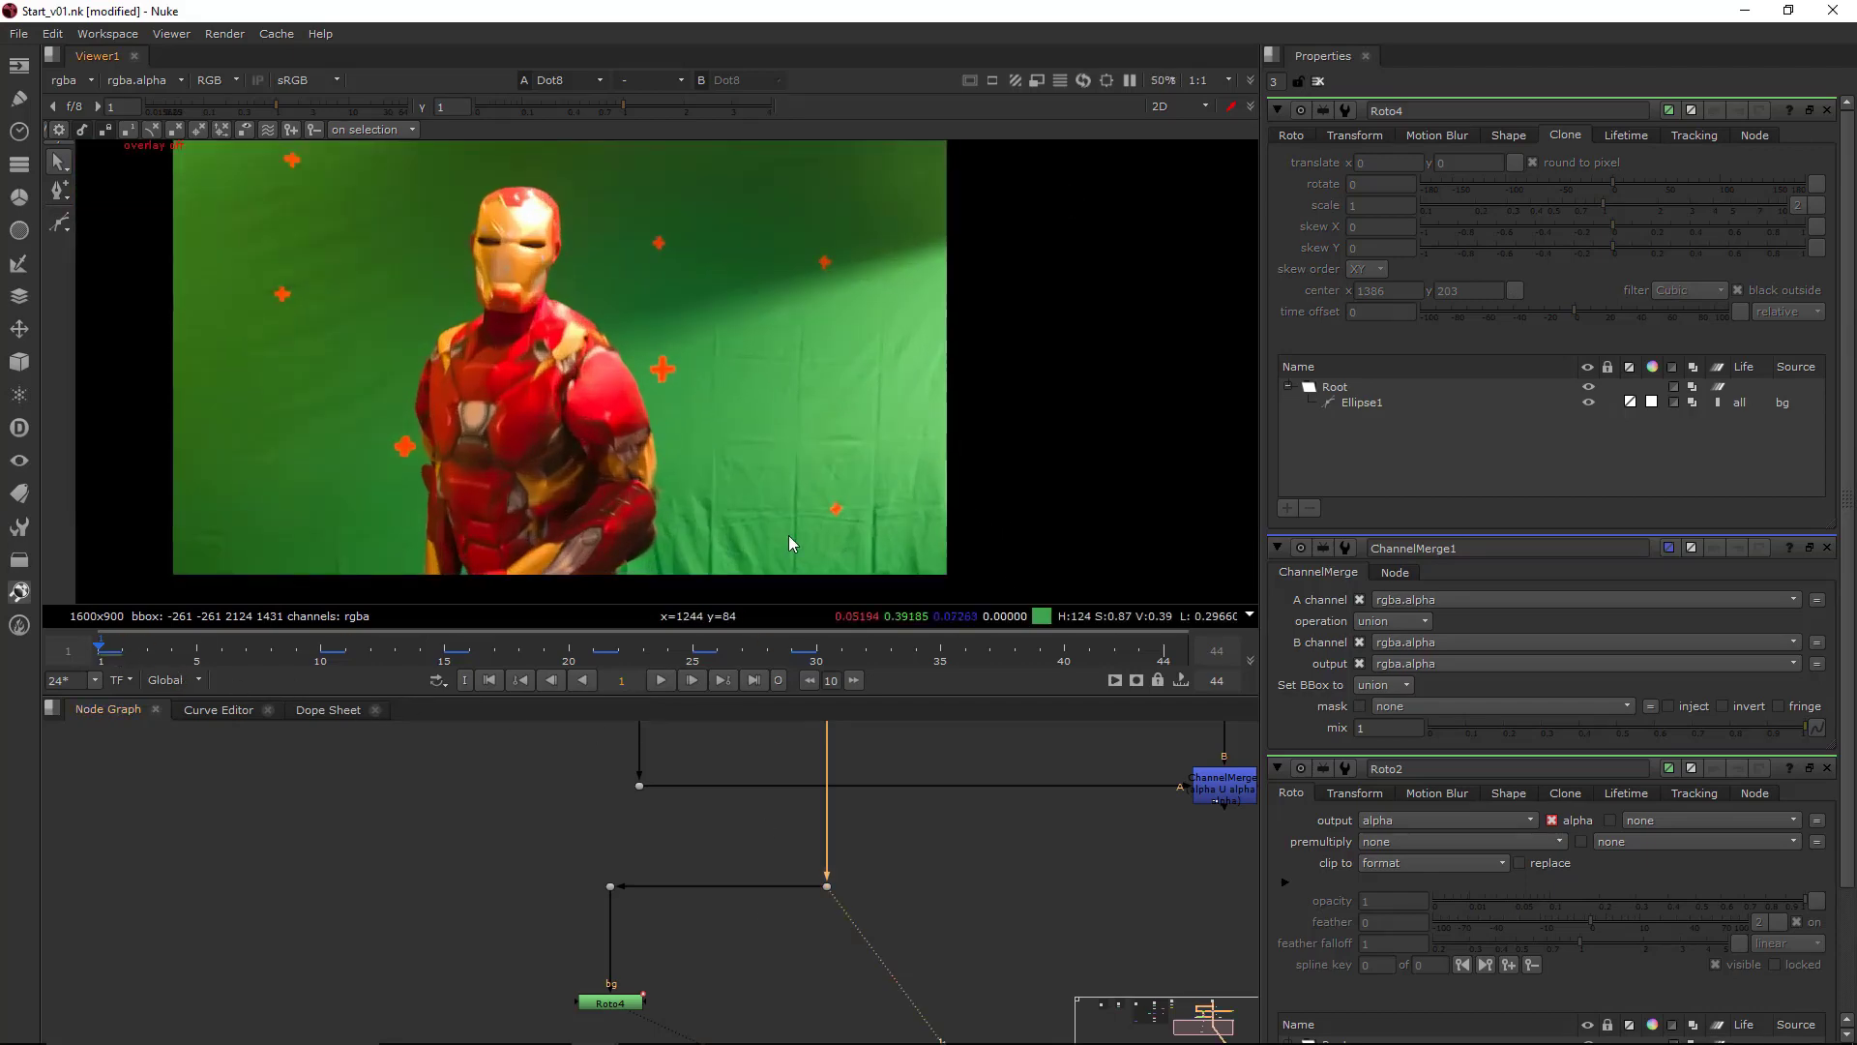
middle_click_drag(788, 536, 844, 554)
left_click(661, 680)
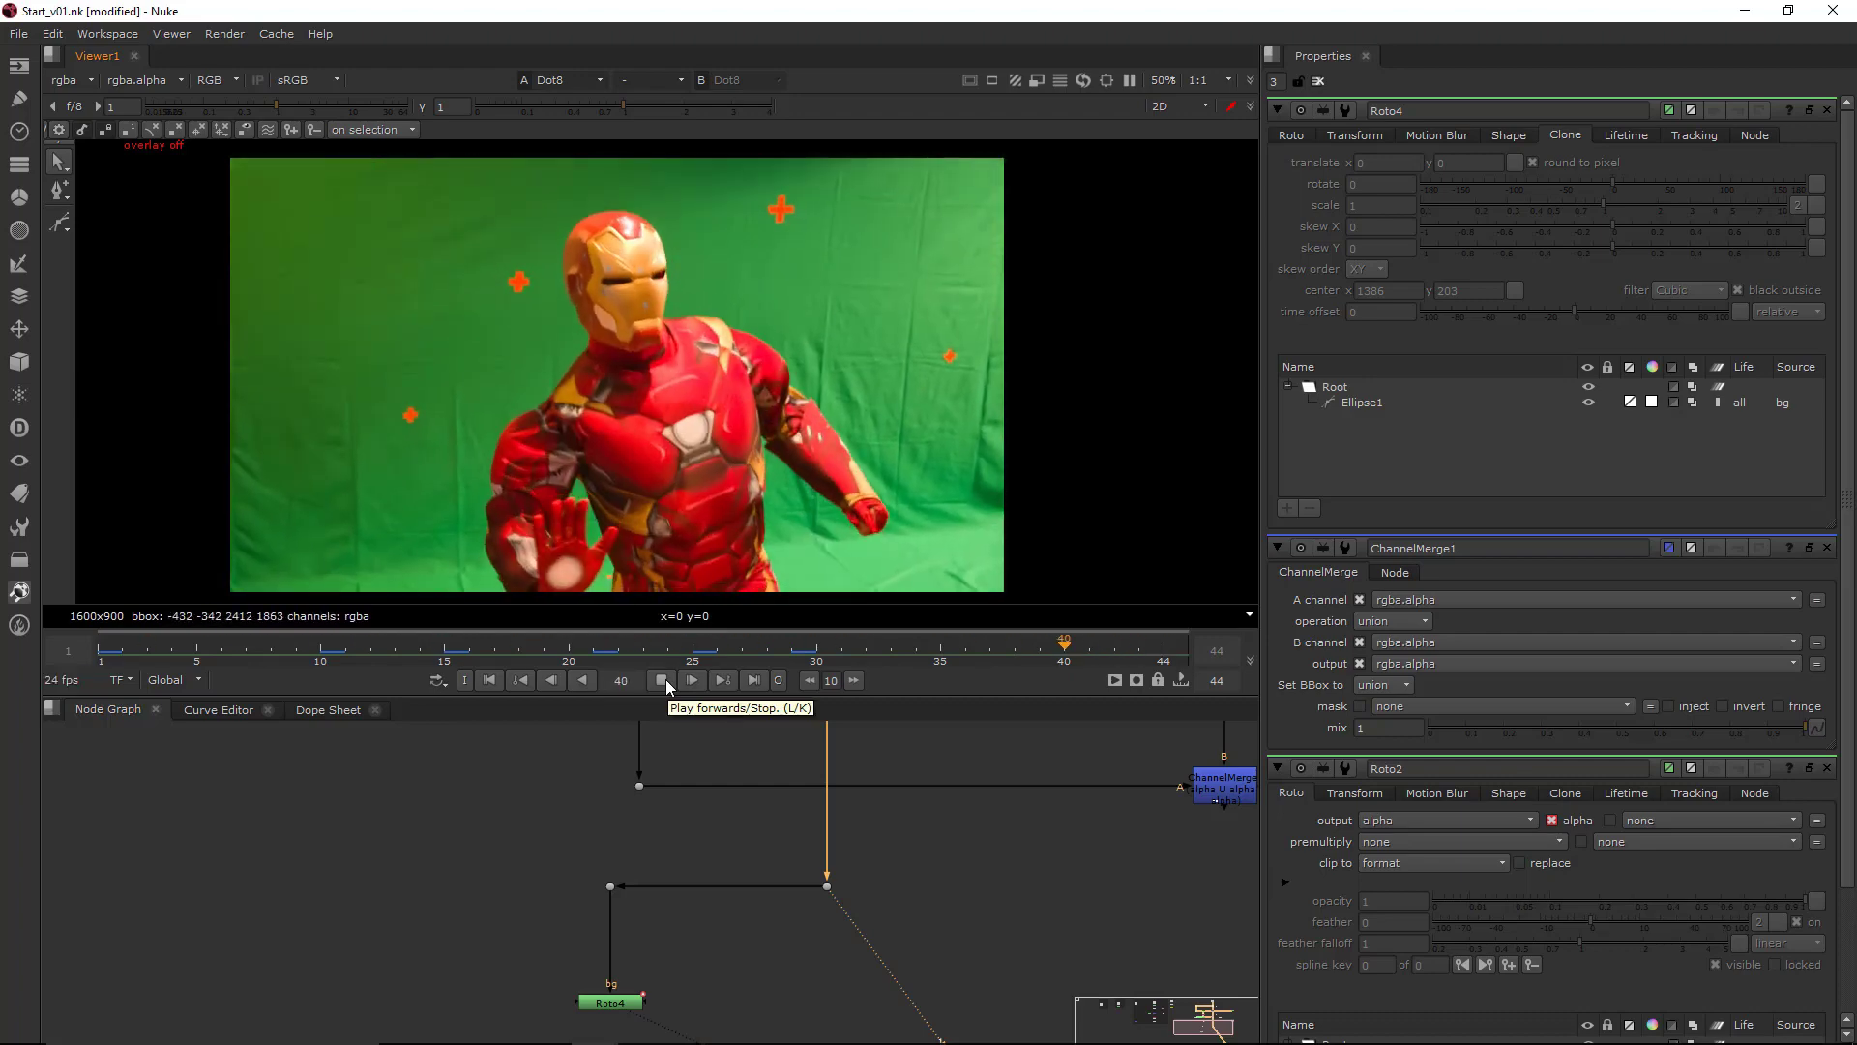
left_click(663, 680)
- Examine the lower-right tracking marker up close around frame 25 and at frame 1 to see when the arm approaches it
scroll(921, 544, "up", 5)
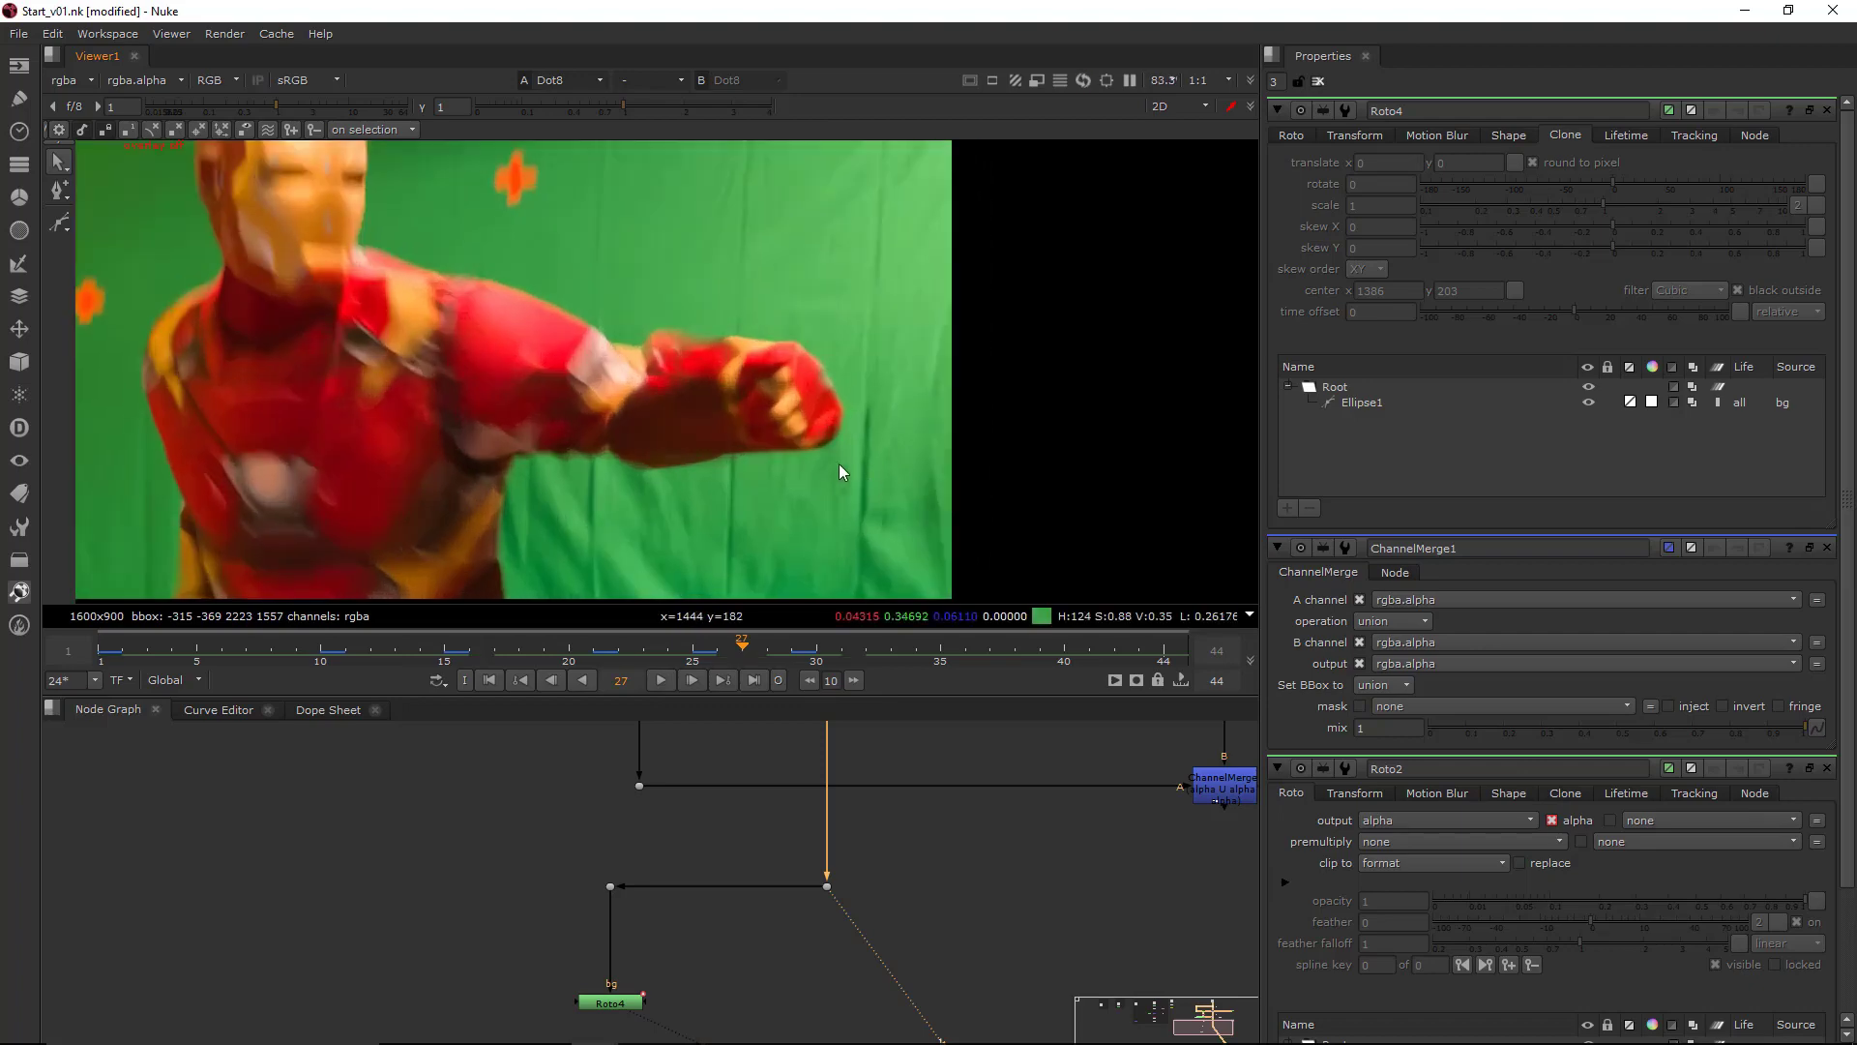
left_click_drag(637, 657, 693, 661)
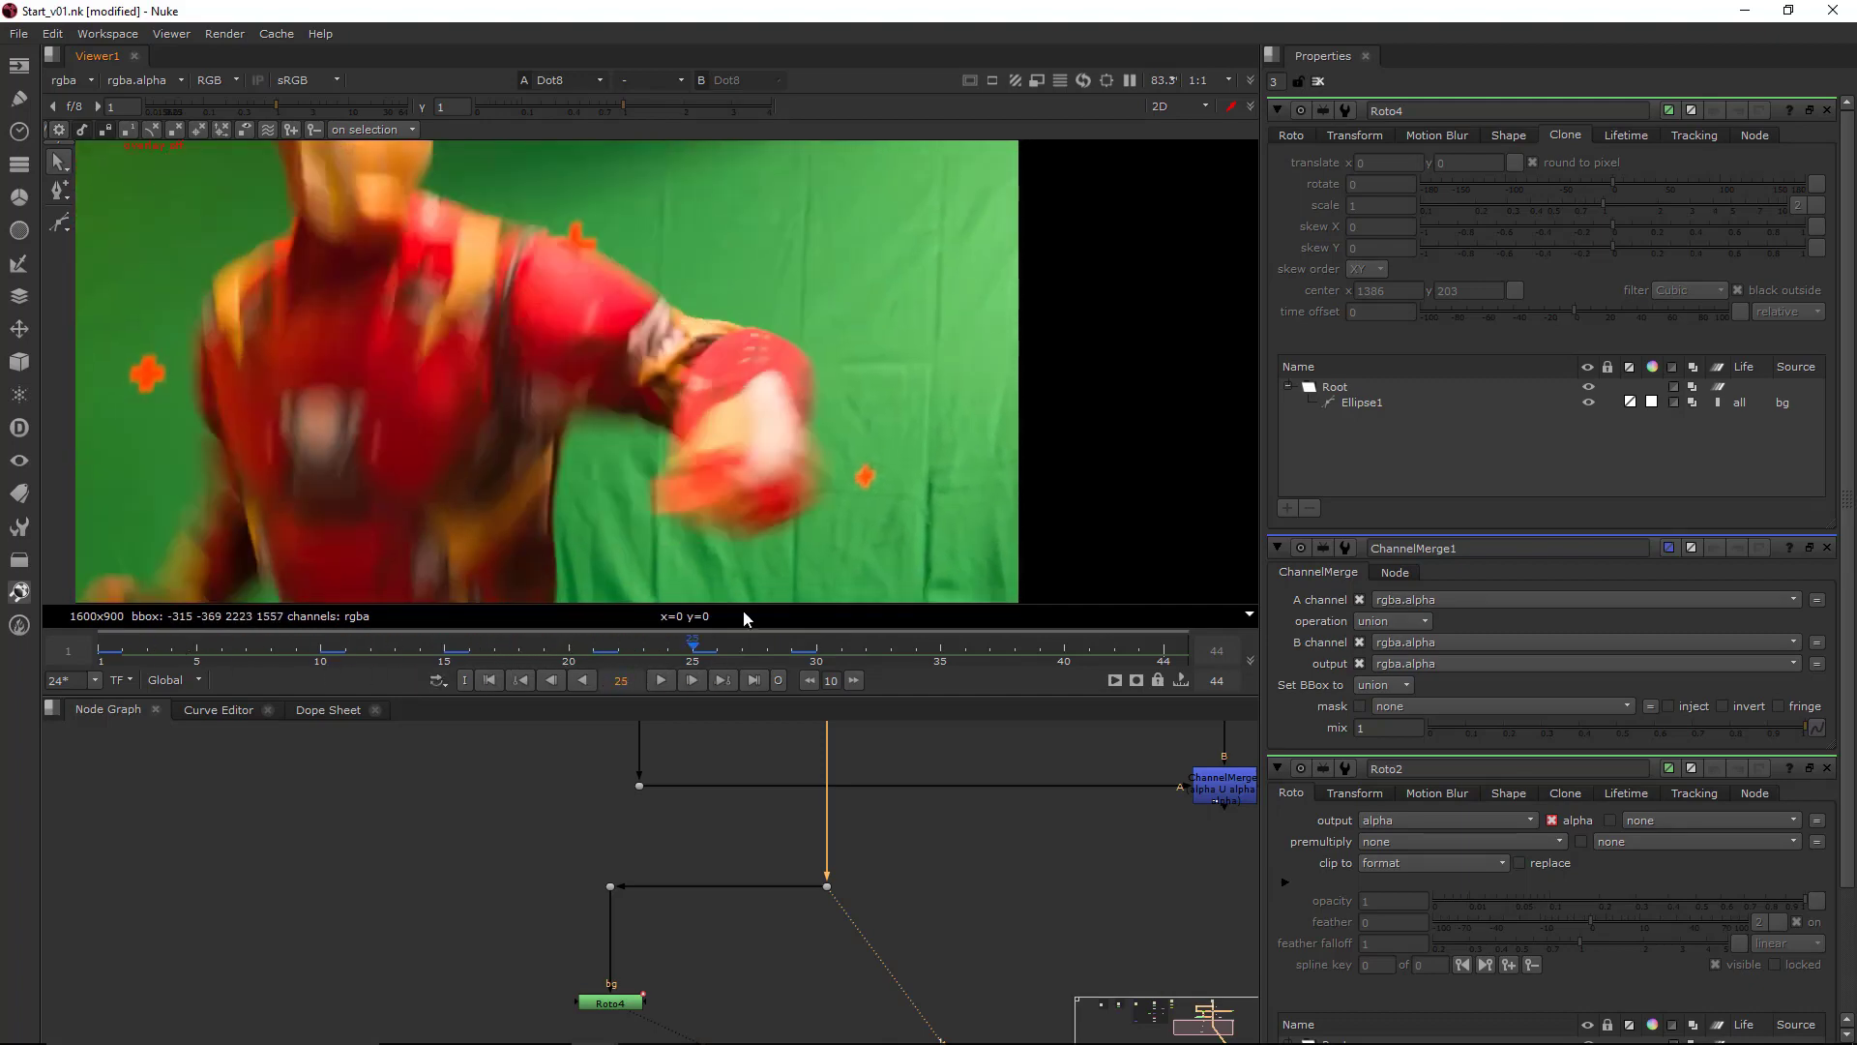
middle_click_drag(816, 455, 795, 444)
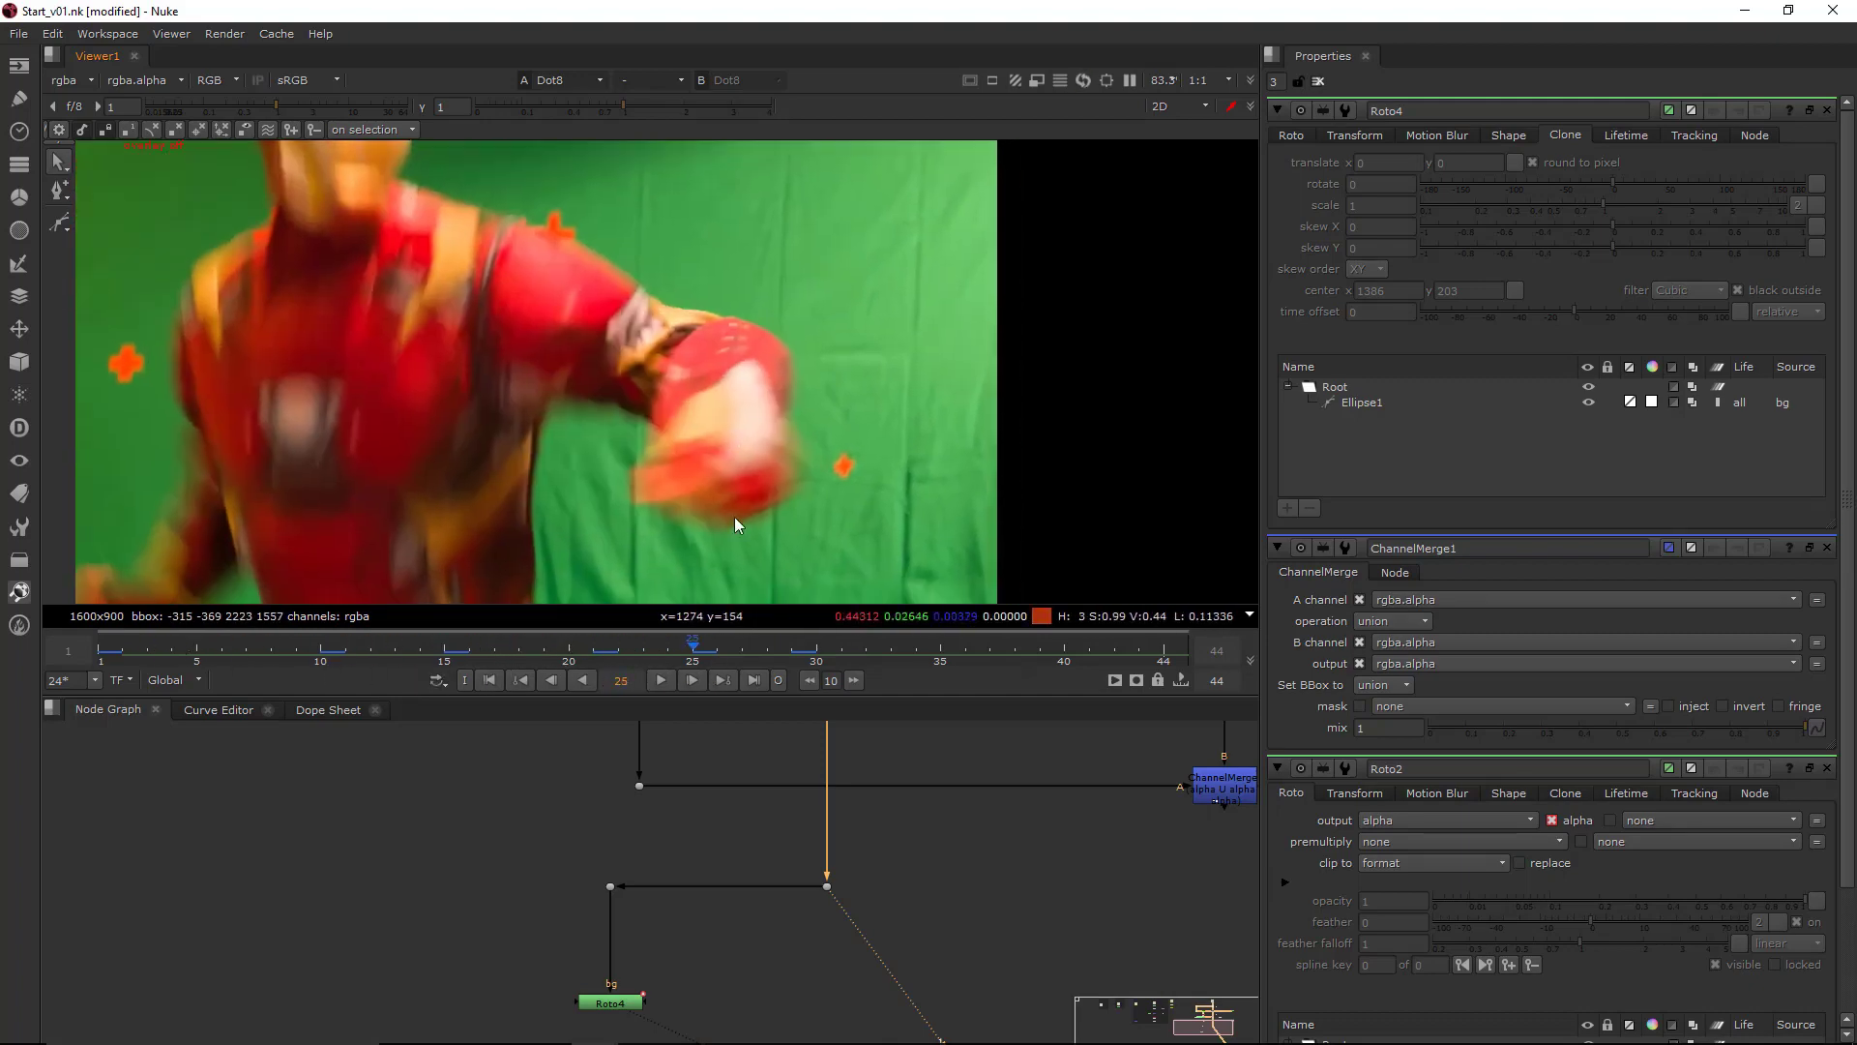
left_click_drag(346, 646, 107, 663)
middle_click_drag(961, 518, 967, 447)
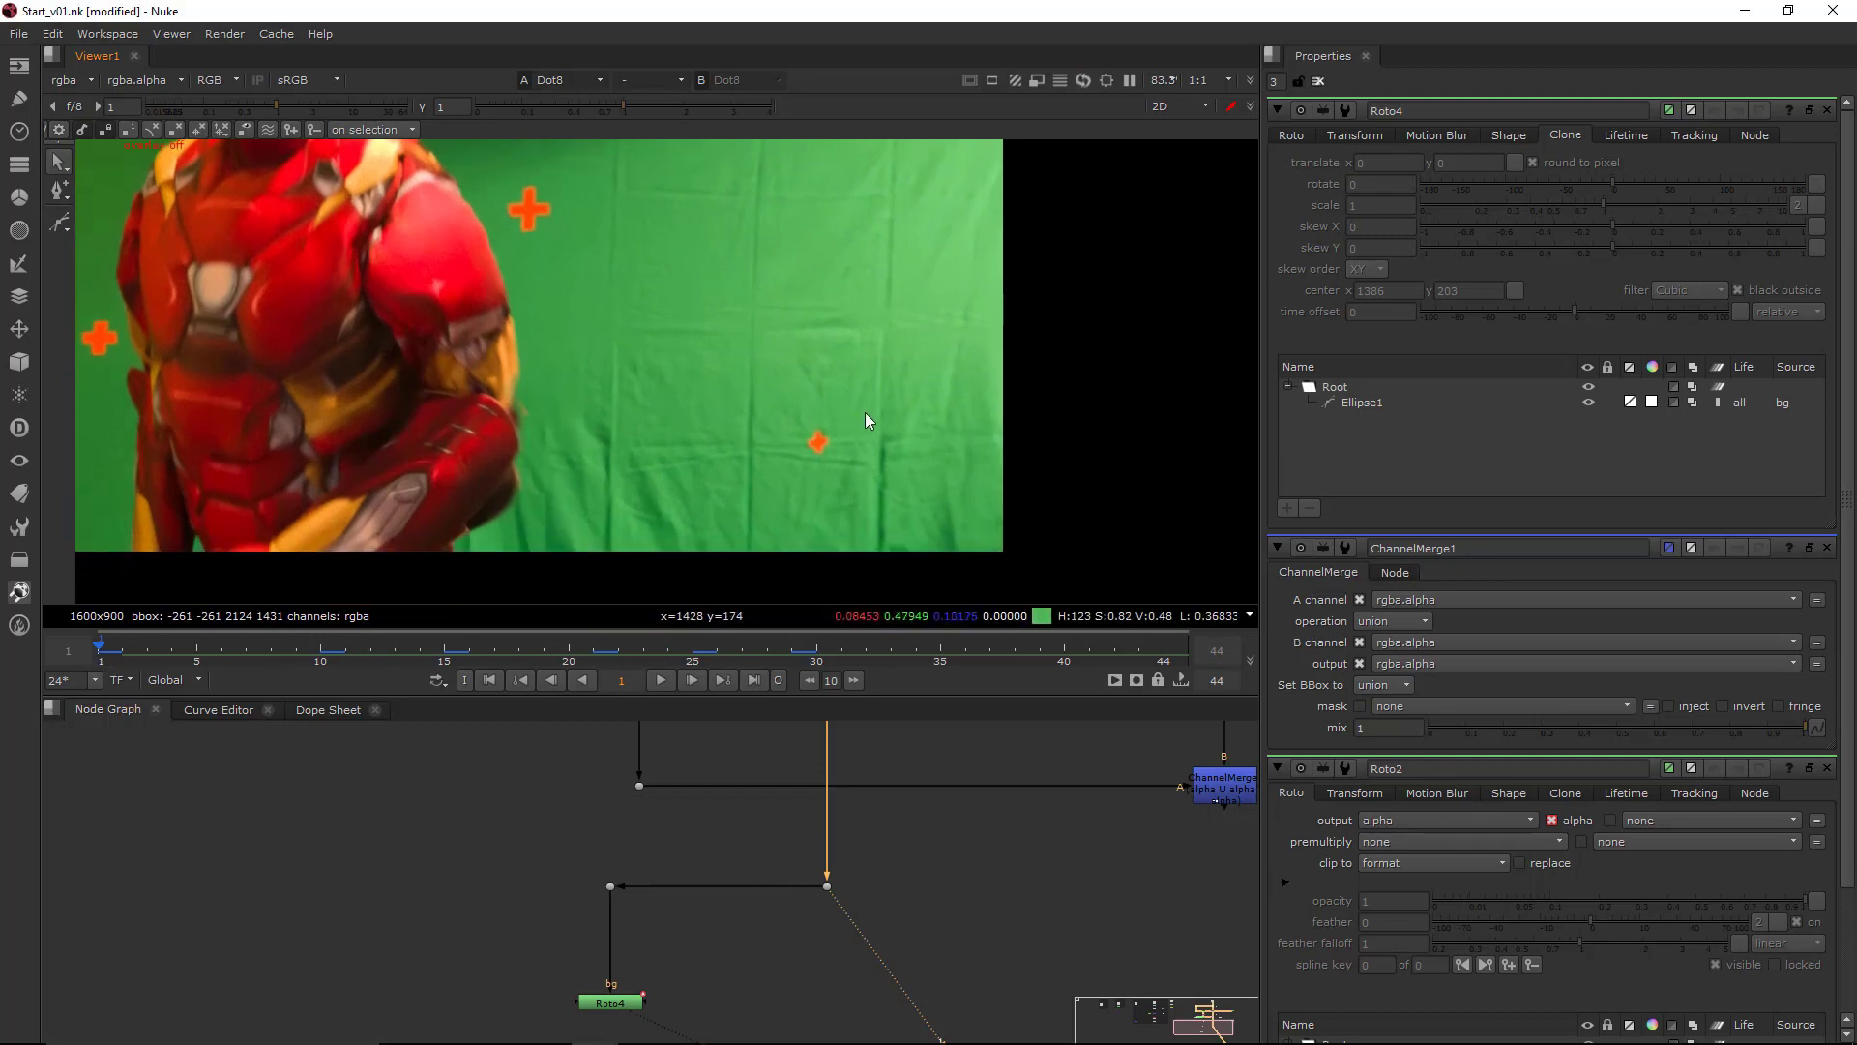
middle_click_drag(934, 375, 996, 389)
scroll(884, 378, "up", 5)
scroll(900, 389, "down", 4)
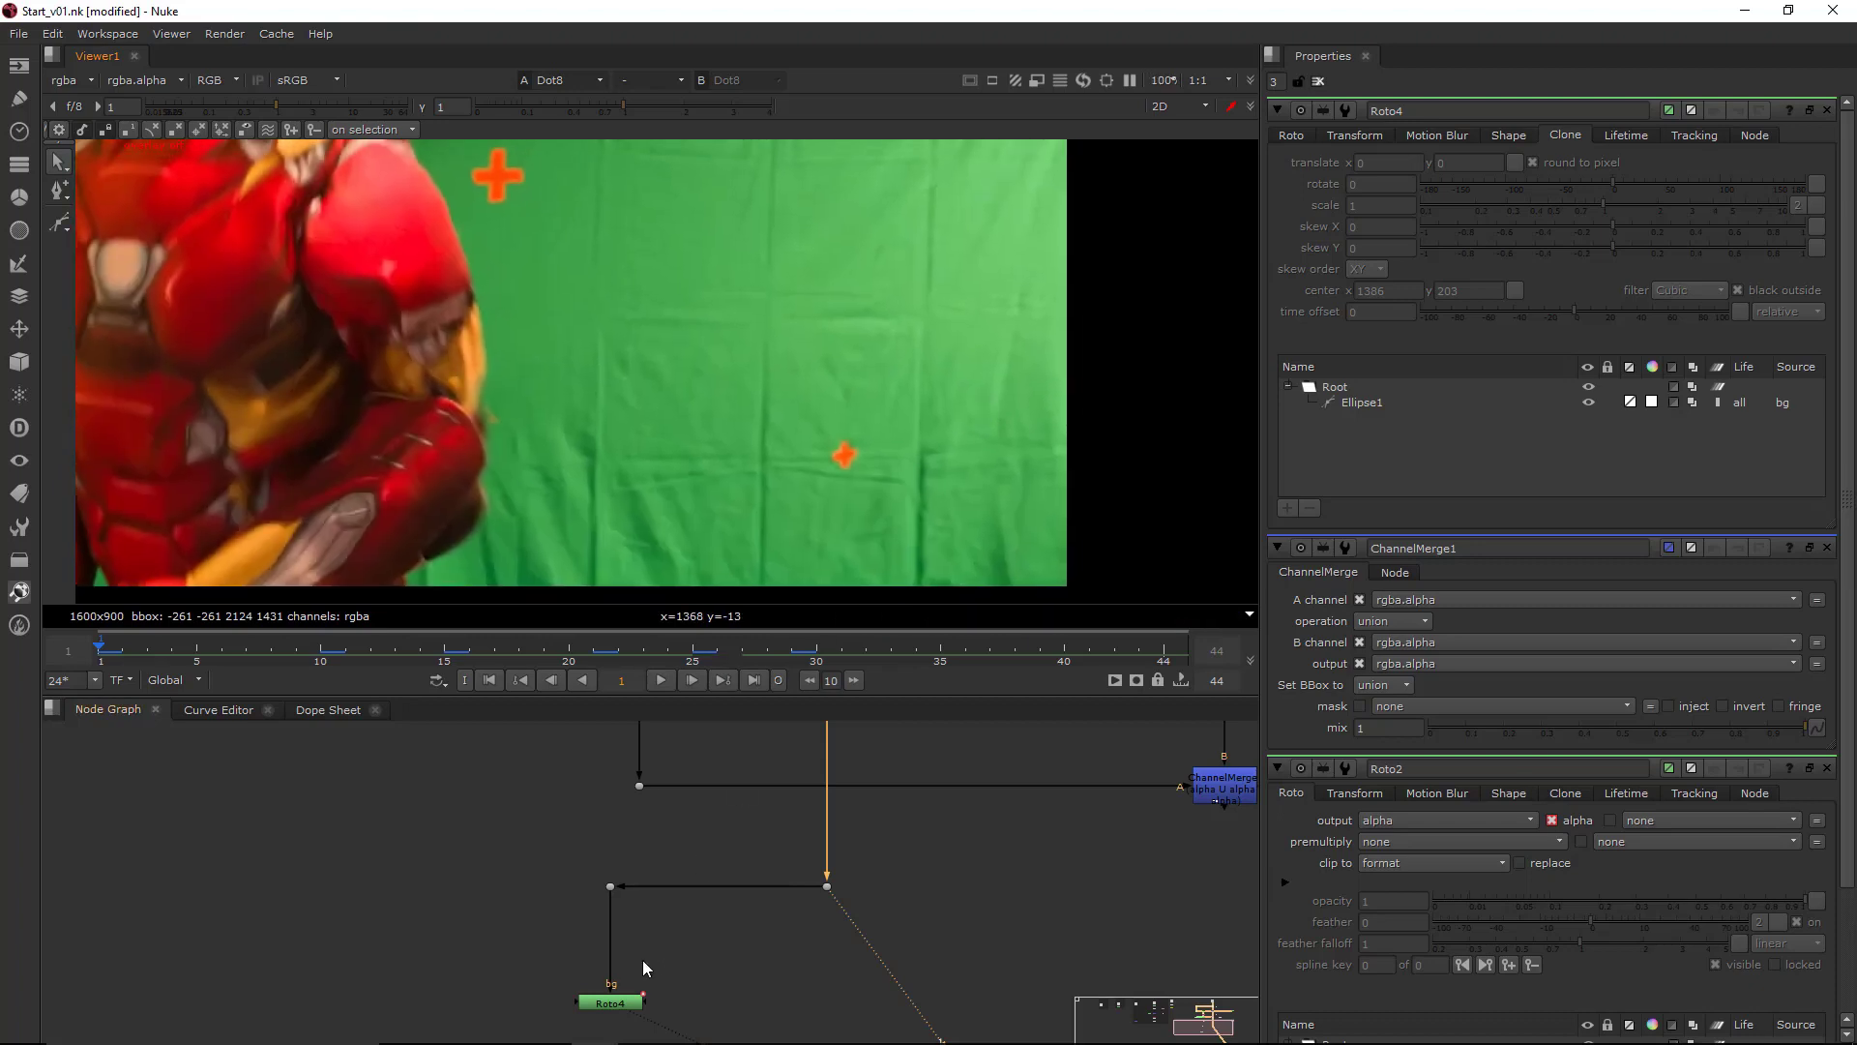
- Set the clone translate of Roto4's ellipse to x -50 and y -50
middle_click_drag(561, 853, 547, 822)
left_click(597, 971)
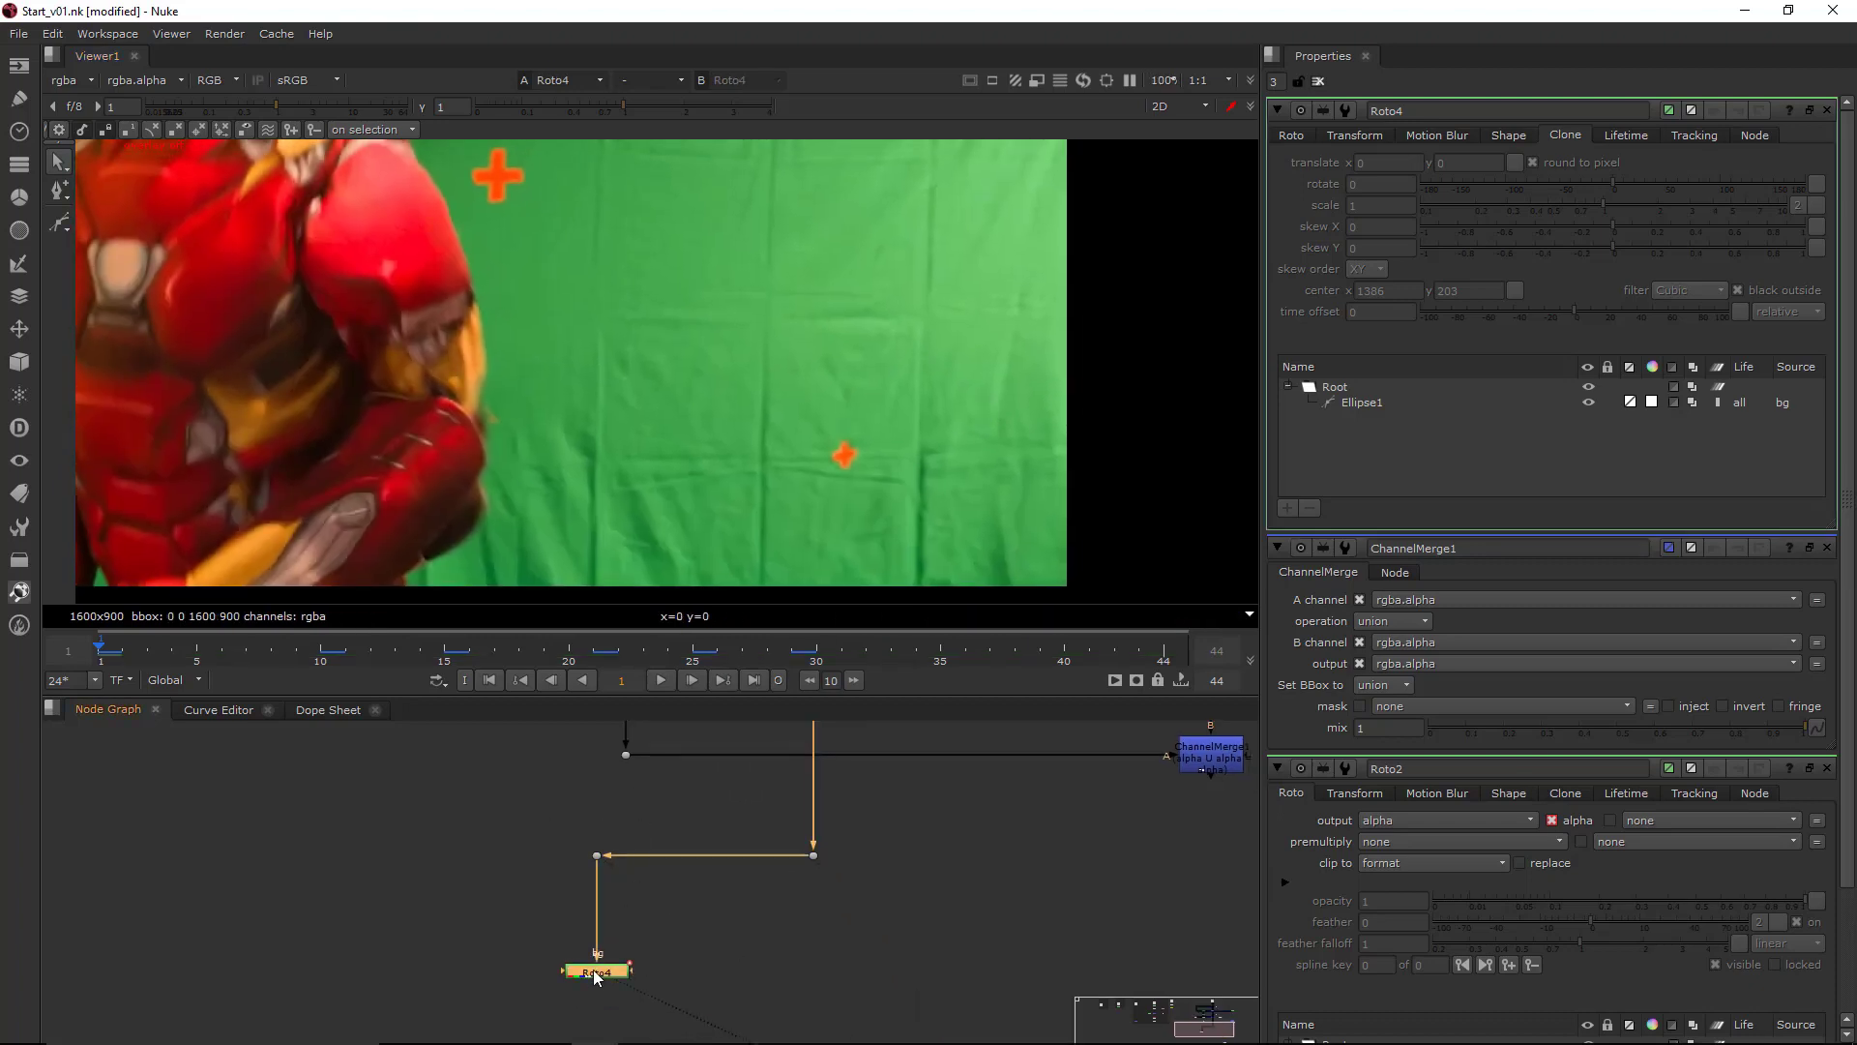
middle_click_drag(1016, 433, 969, 450)
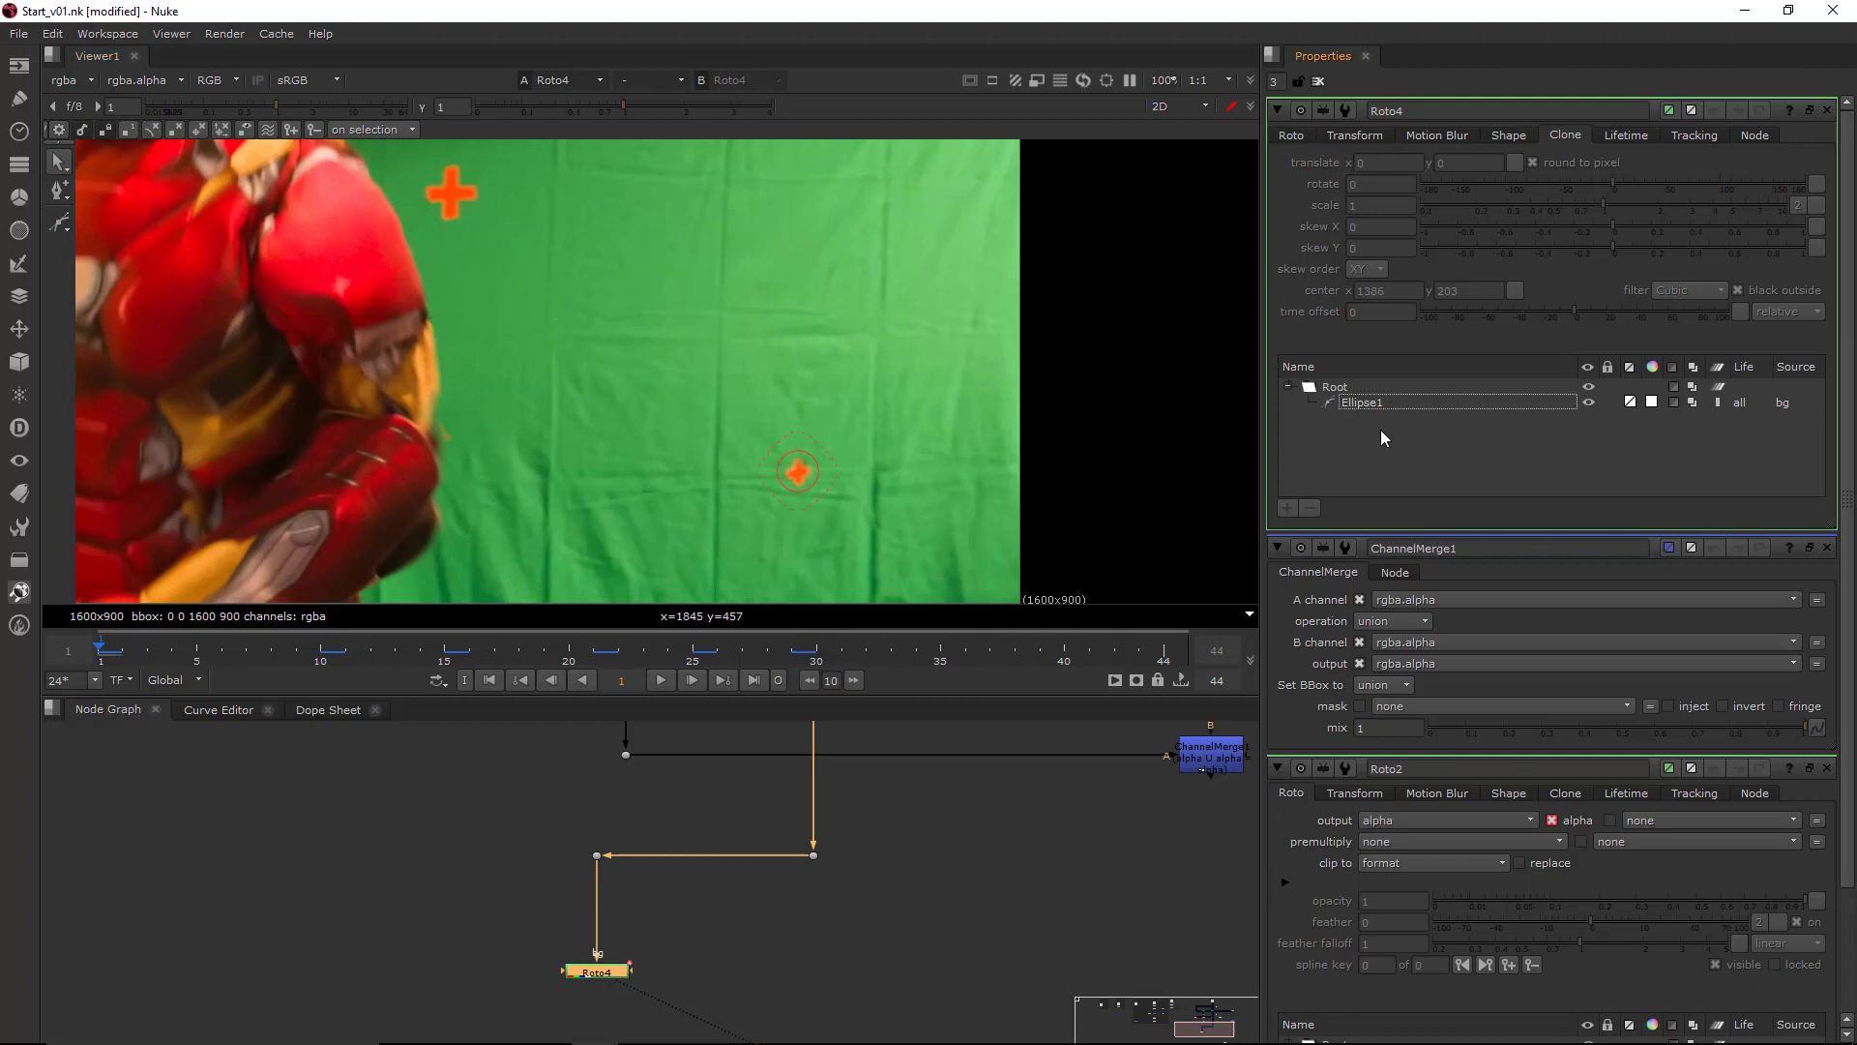
left_click(1365, 401)
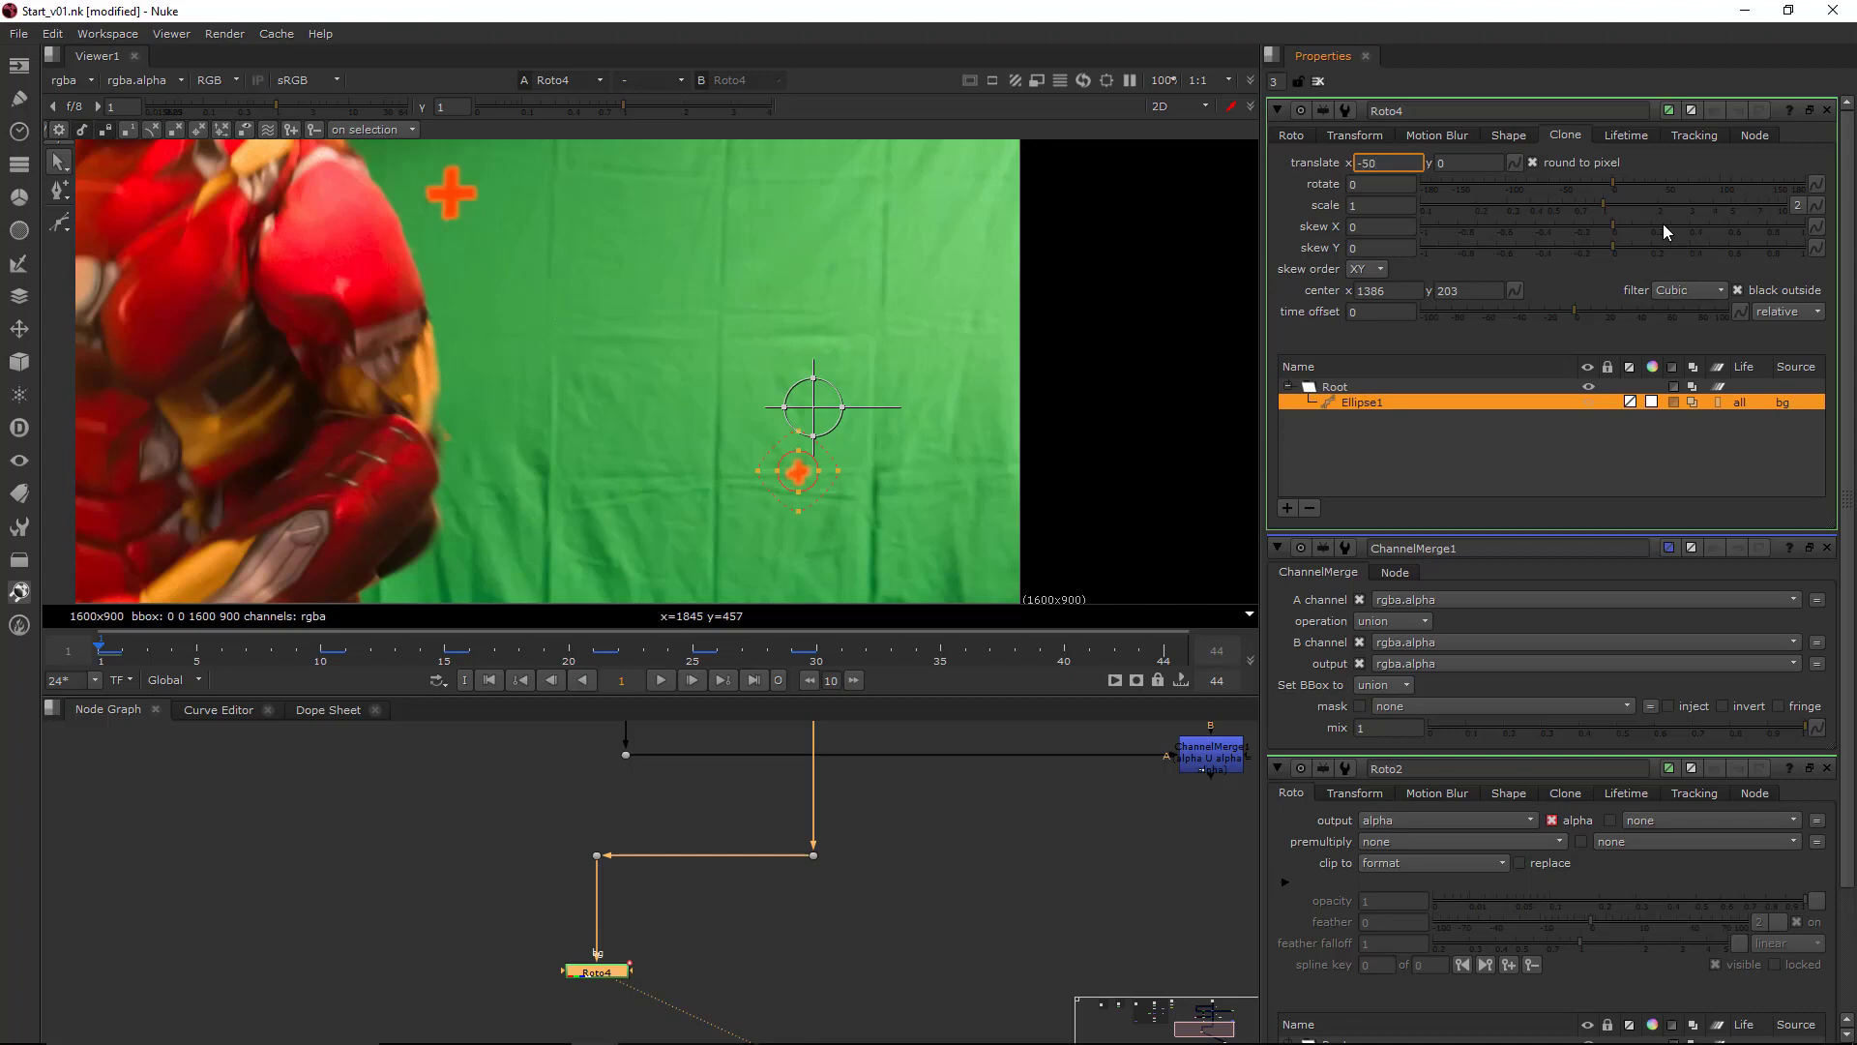
key("Return")
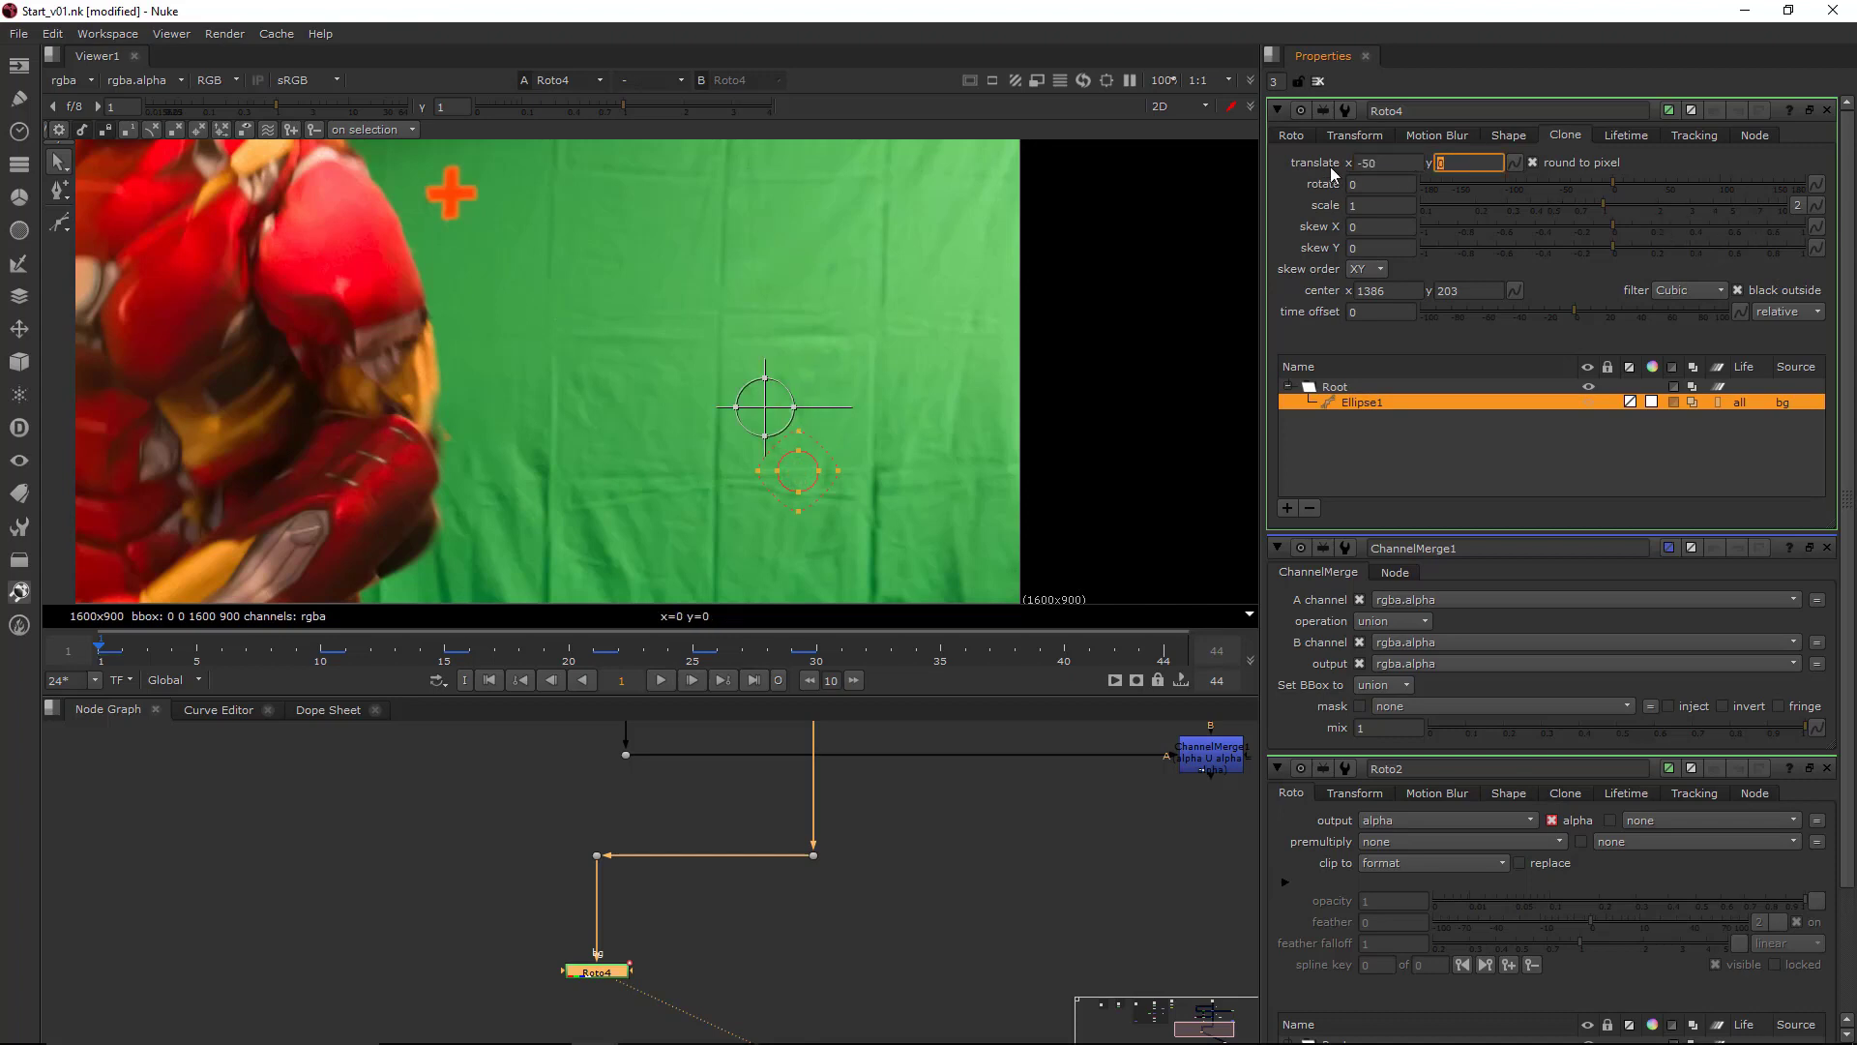
type("-50")
key("Return")
left_click(1025, 406)
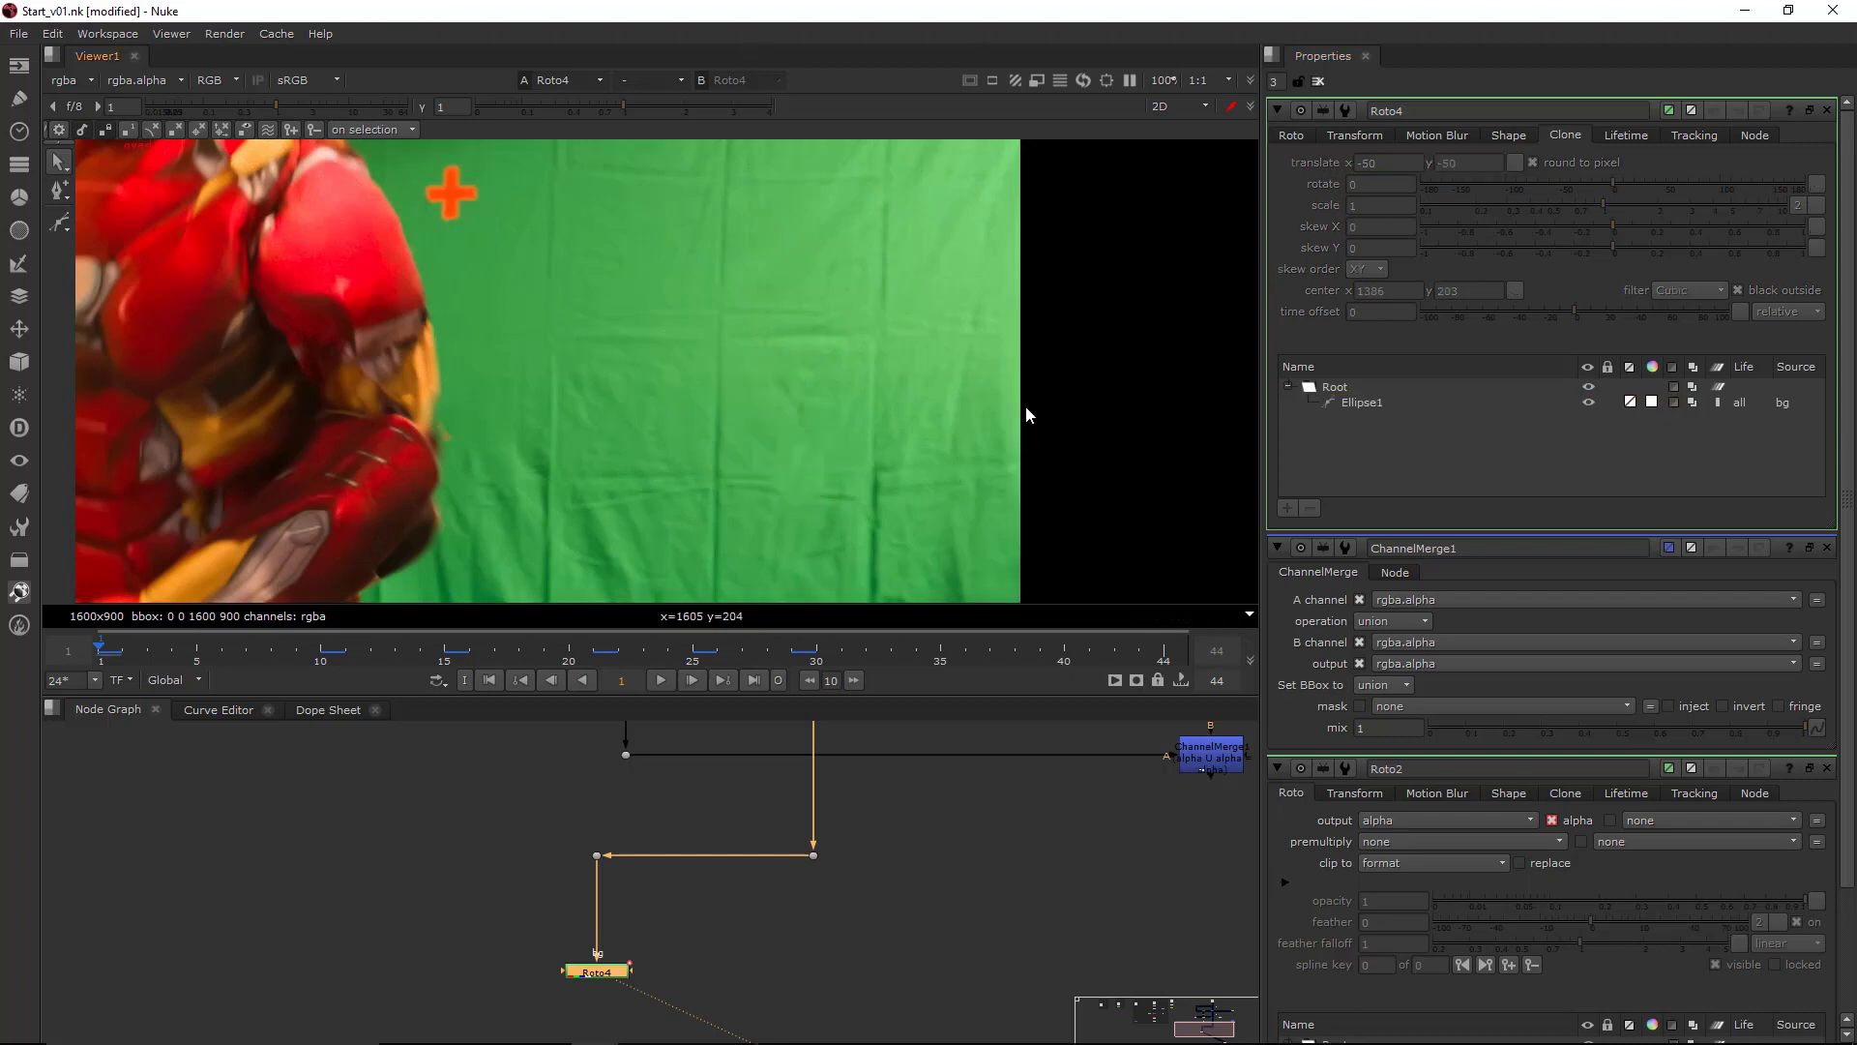
- Compare the Roto4 clone patch with its source dot and examine the patched area in the wider frame
left_click(597, 855)
key("2")
left_click(683, 933)
key("1")
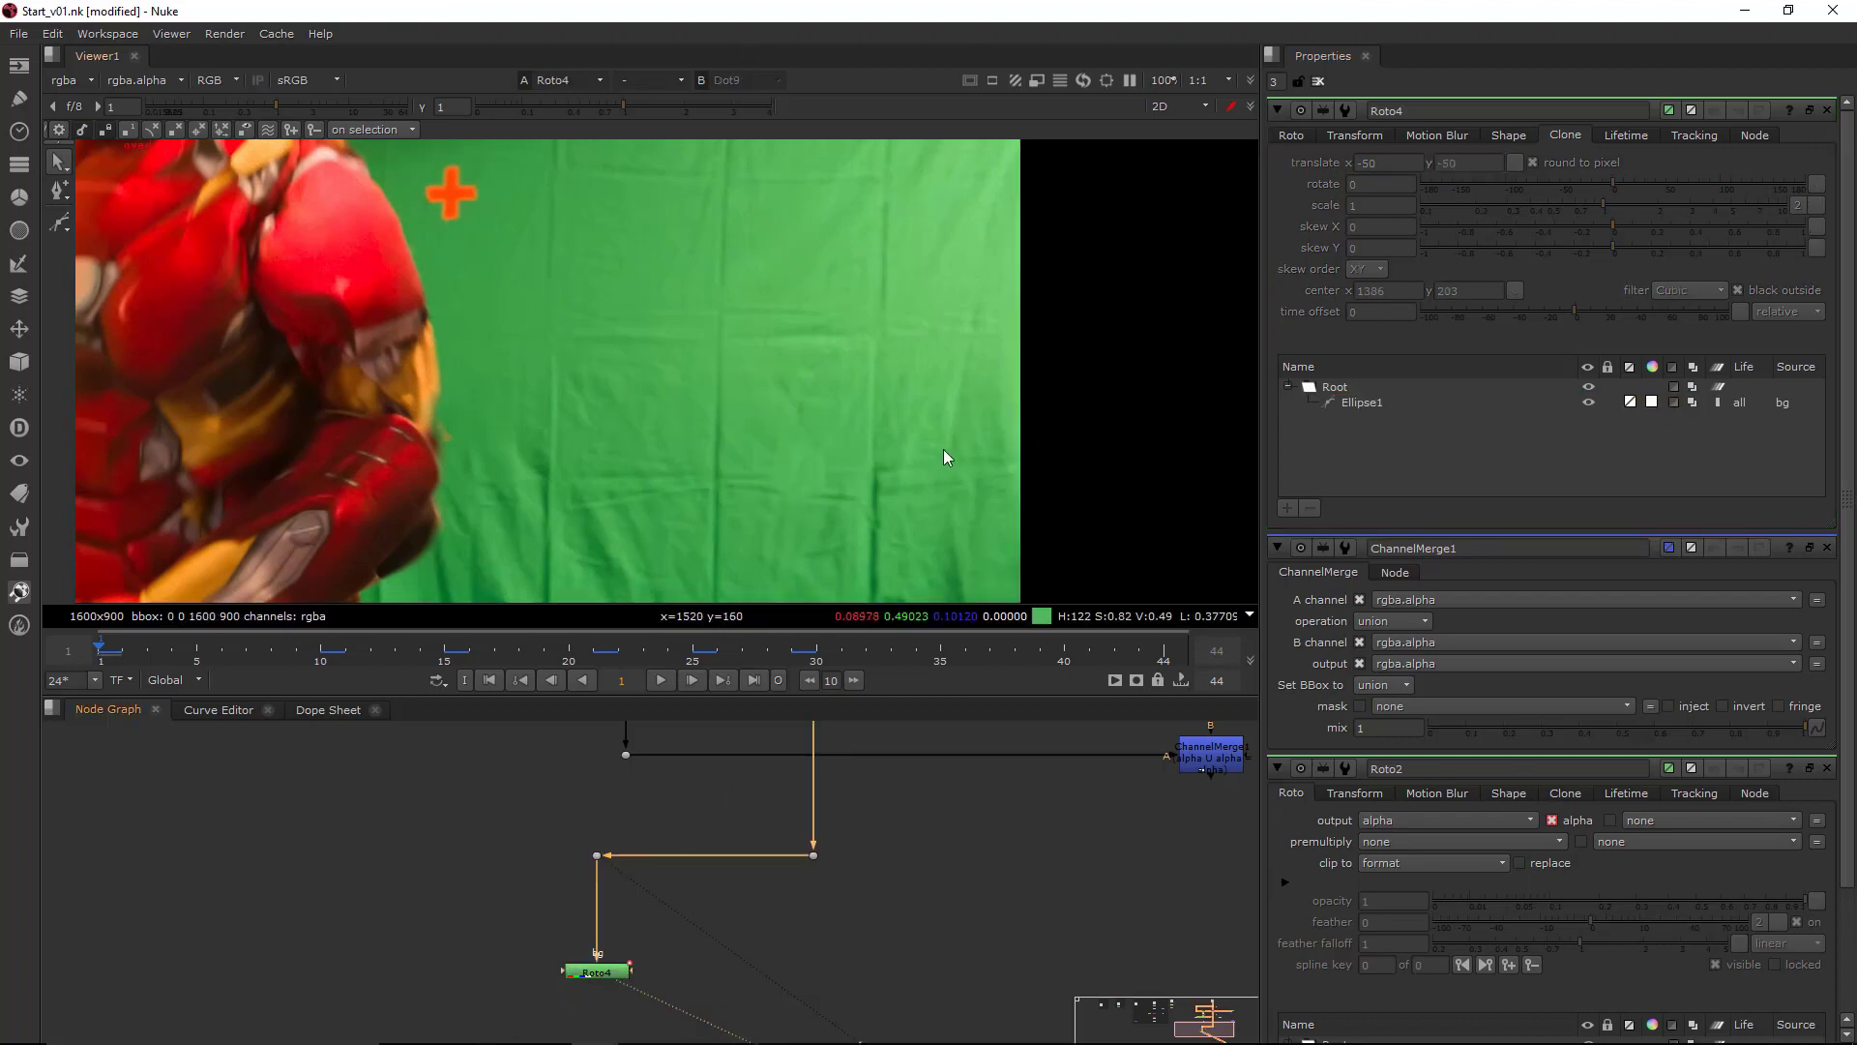
middle_click_drag(943, 449, 1106, 443)
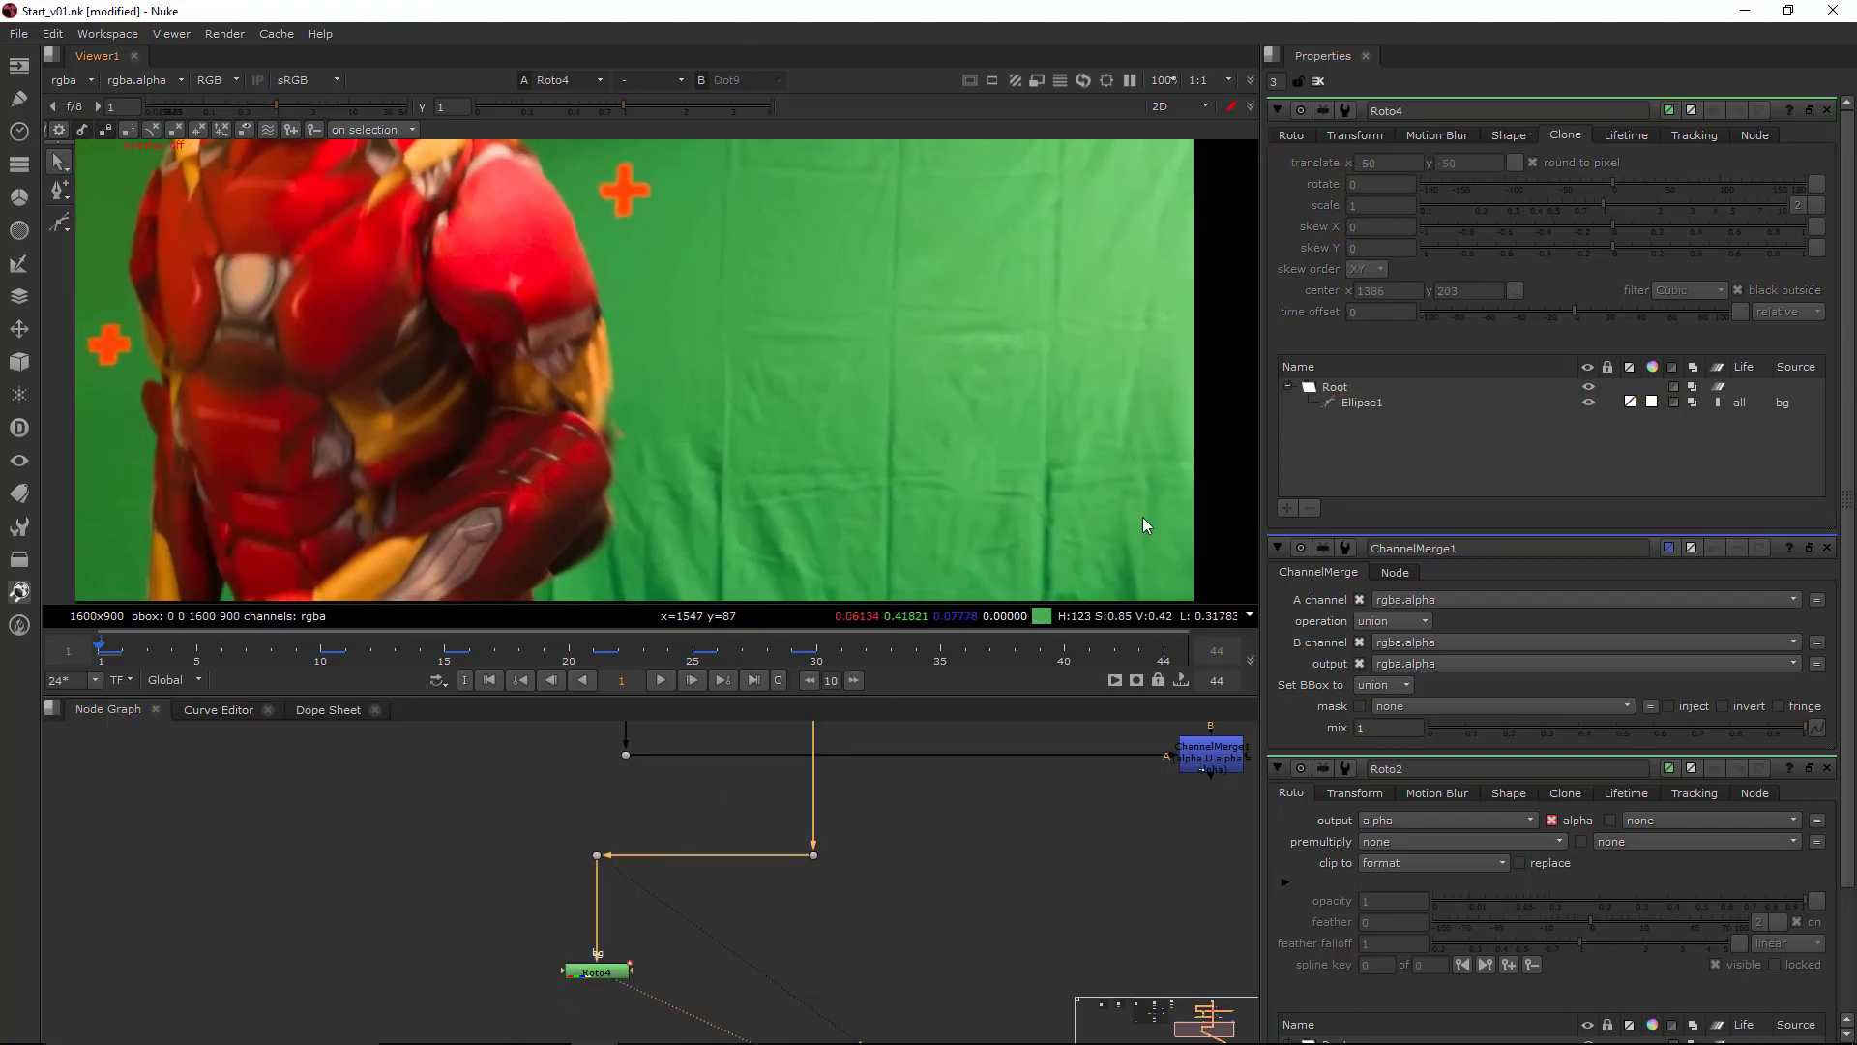
scroll(1129, 489, "down", 3)
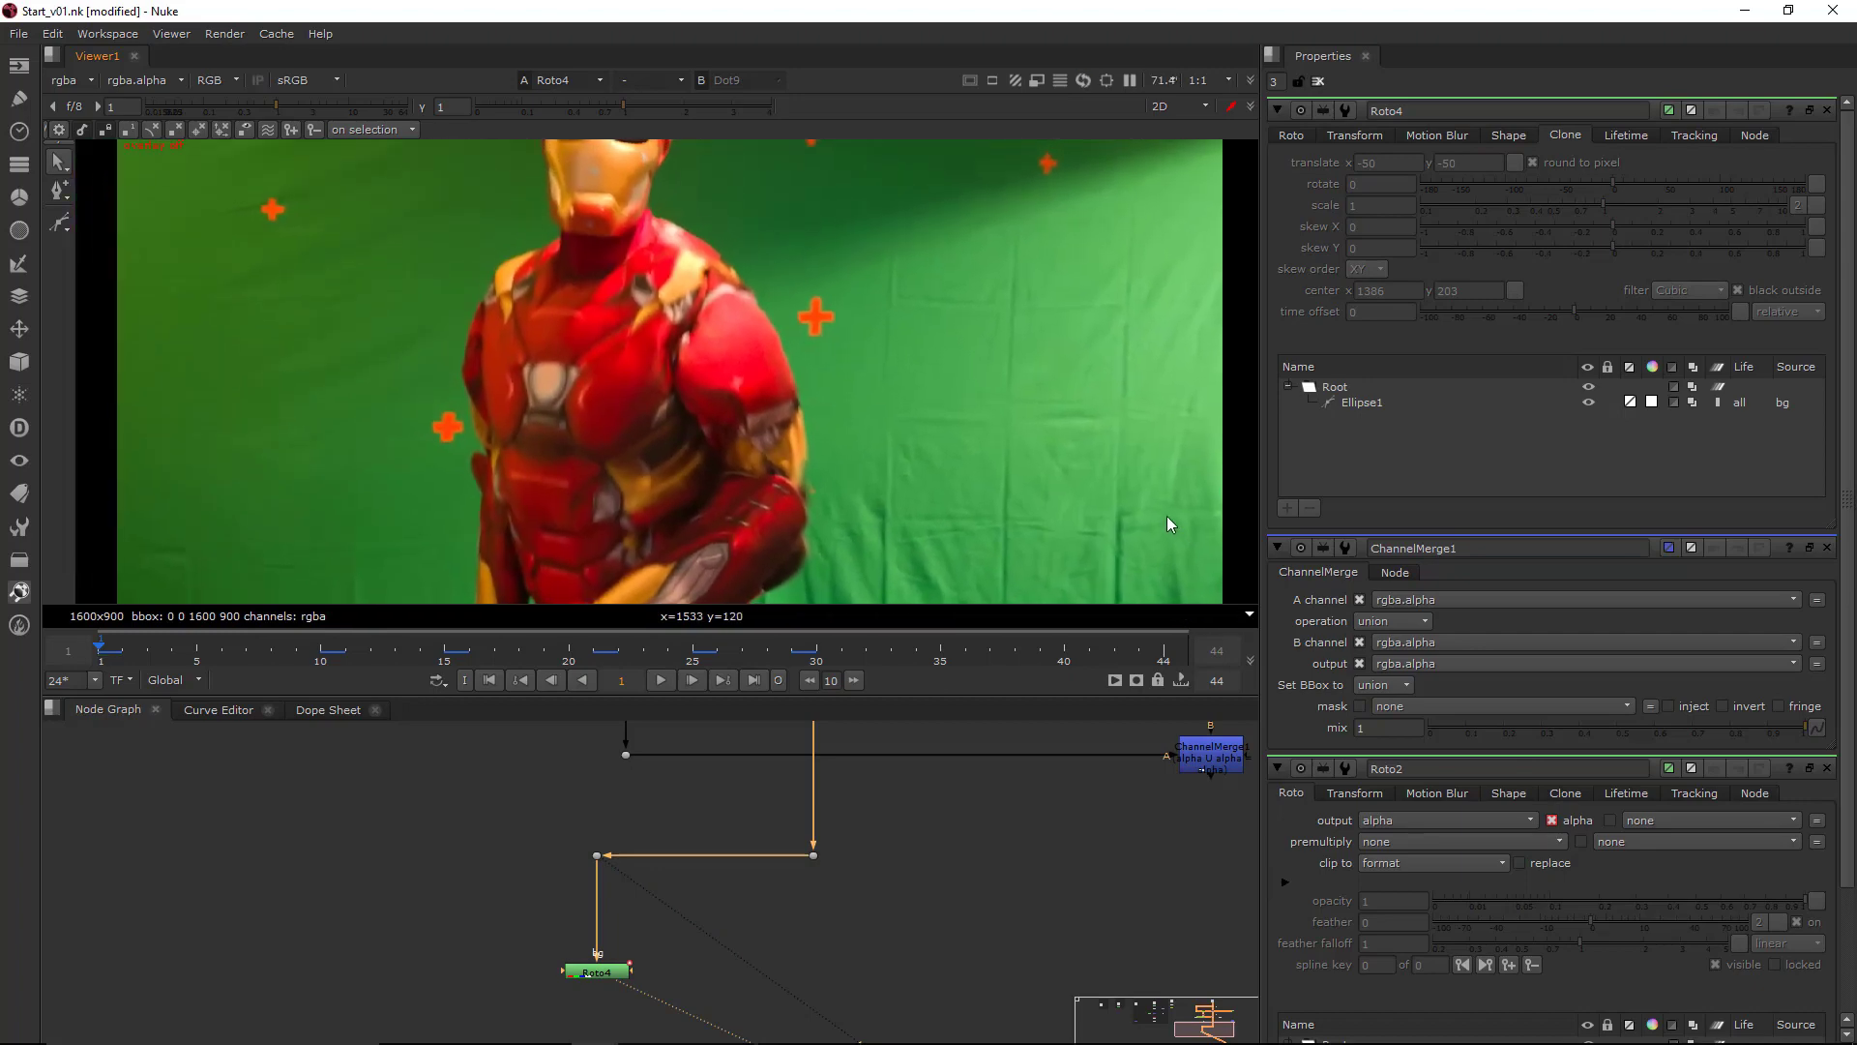
middle_click_drag(1168, 517, 1152, 501)
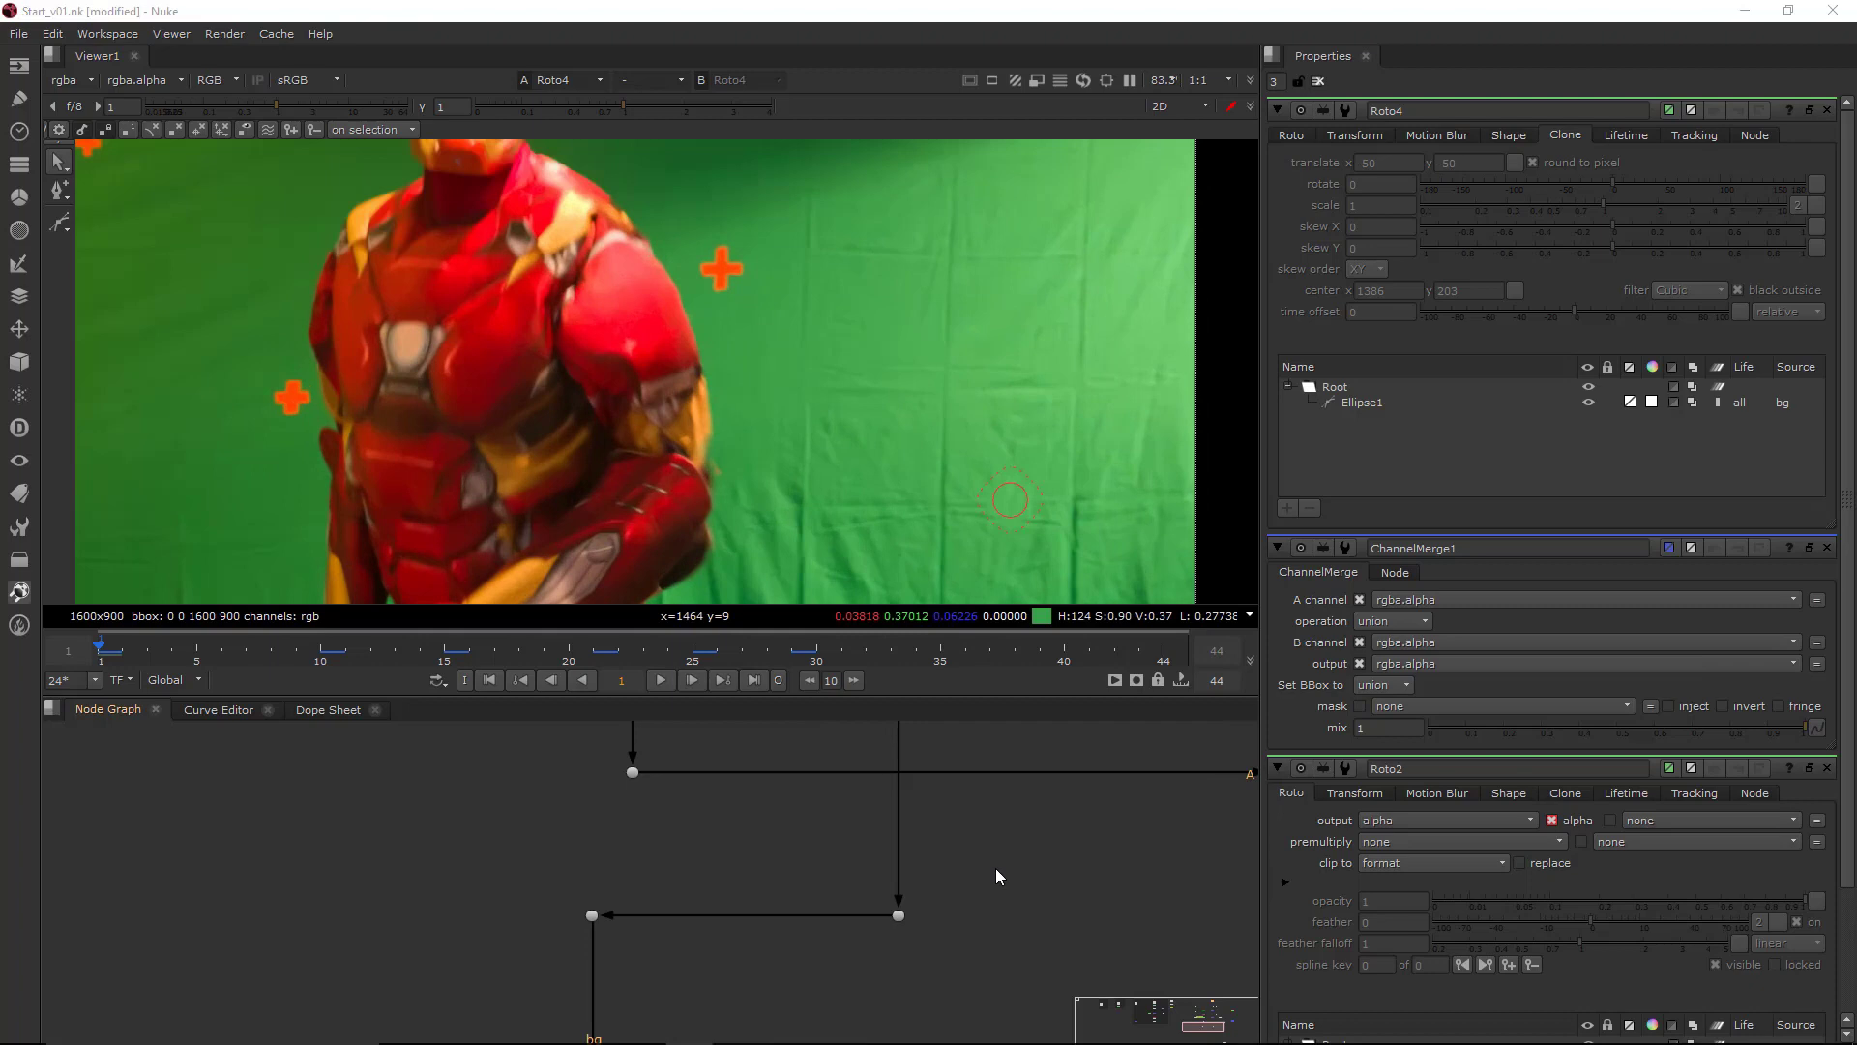
- Add a Tracker node to the output of the Read6 footage
scroll(995, 868, "down", 2)
middle_click_drag(995, 868, 938, 1015)
middle_click_drag(1039, 756, 999, 968)
middle_click_drag(1028, 827, 1015, 919)
scroll(977, 864, "up", 2)
left_click(971, 857)
key("Tab")
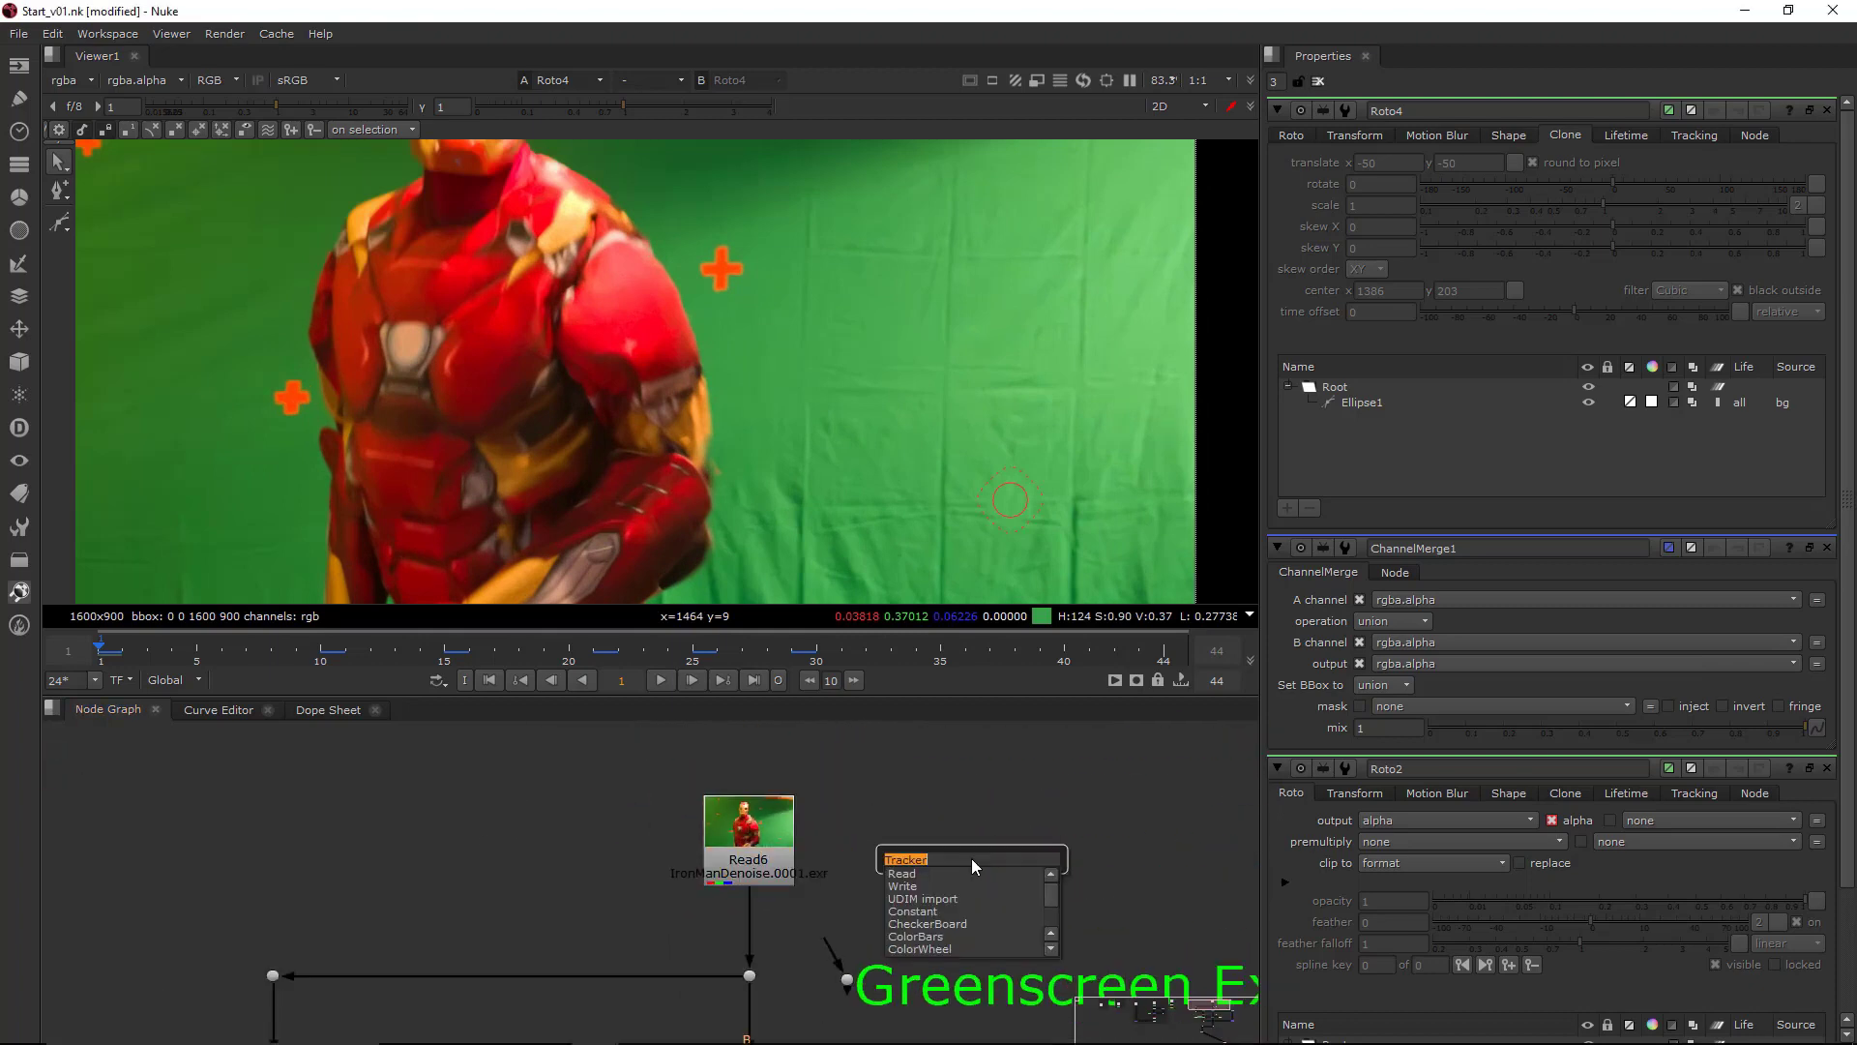
type("track")
key("Return")
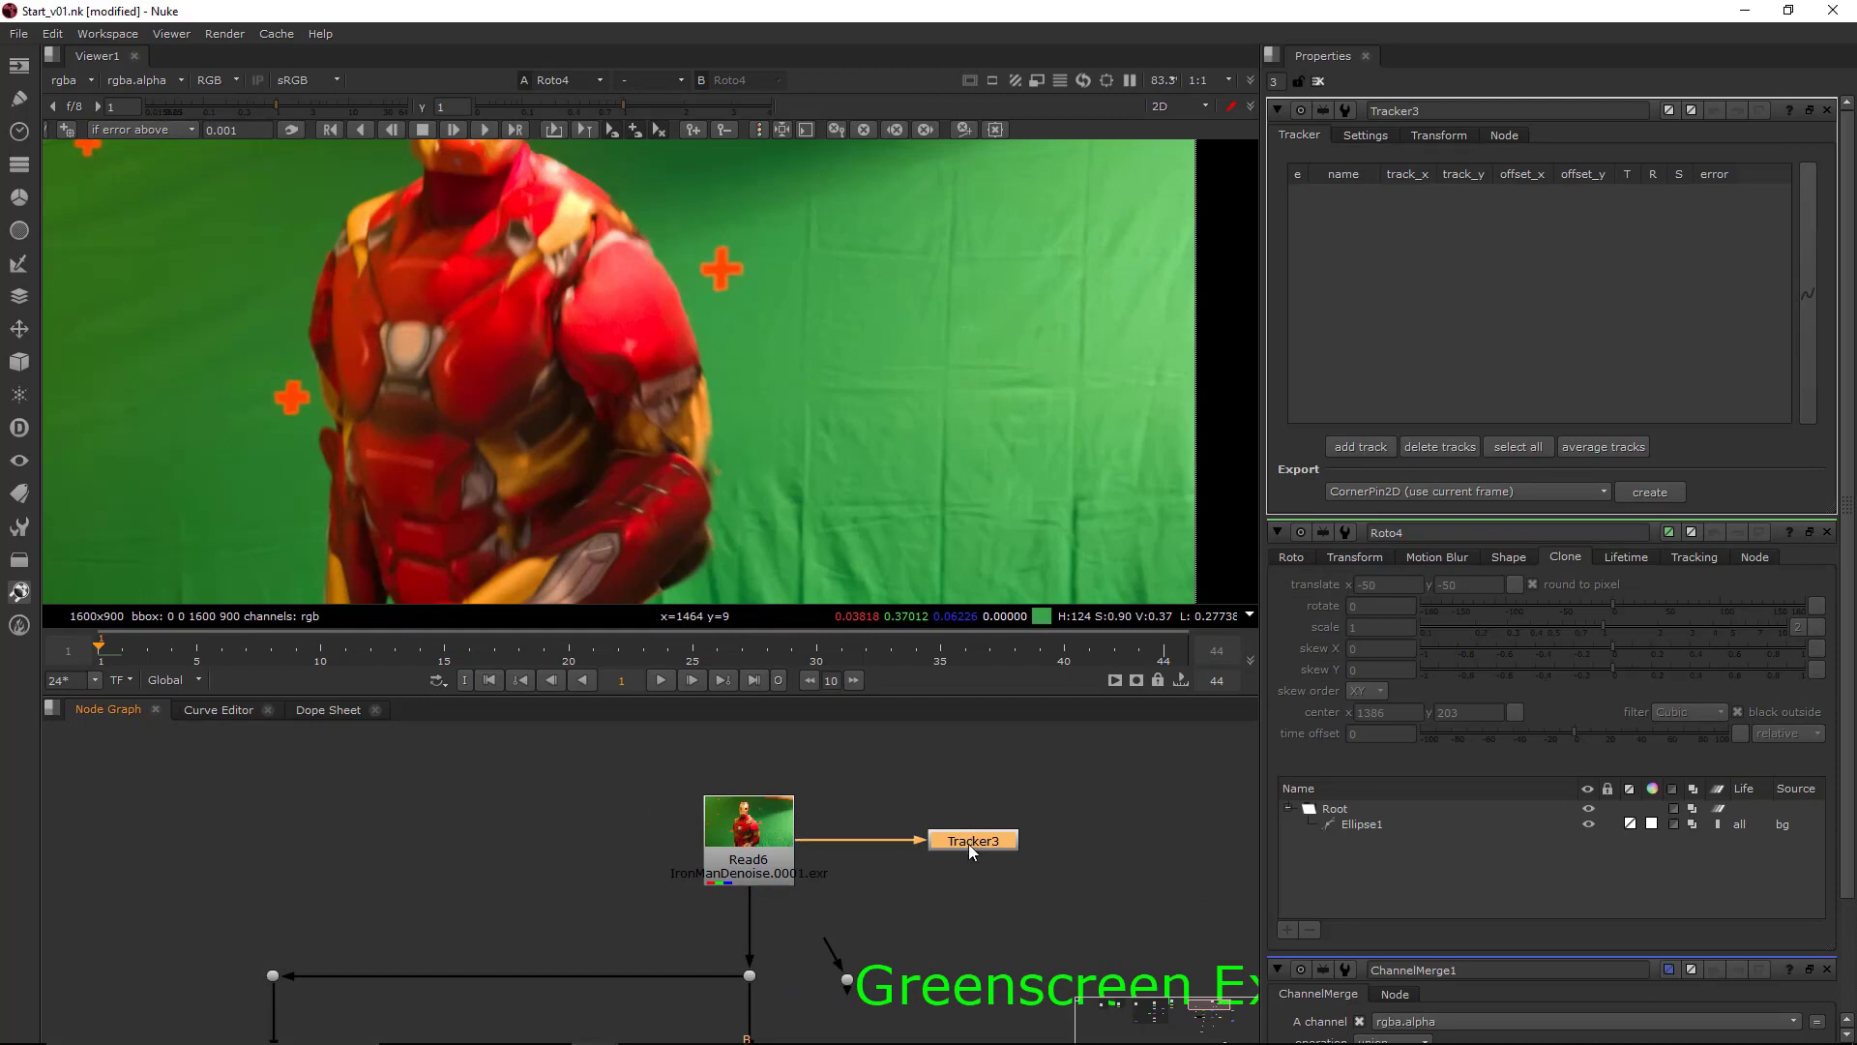
- View the tracker and place a track on the lower-right orange marker at frame 1, adjusting its pattern and search boxes around it
key("1")
left_click(65, 129)
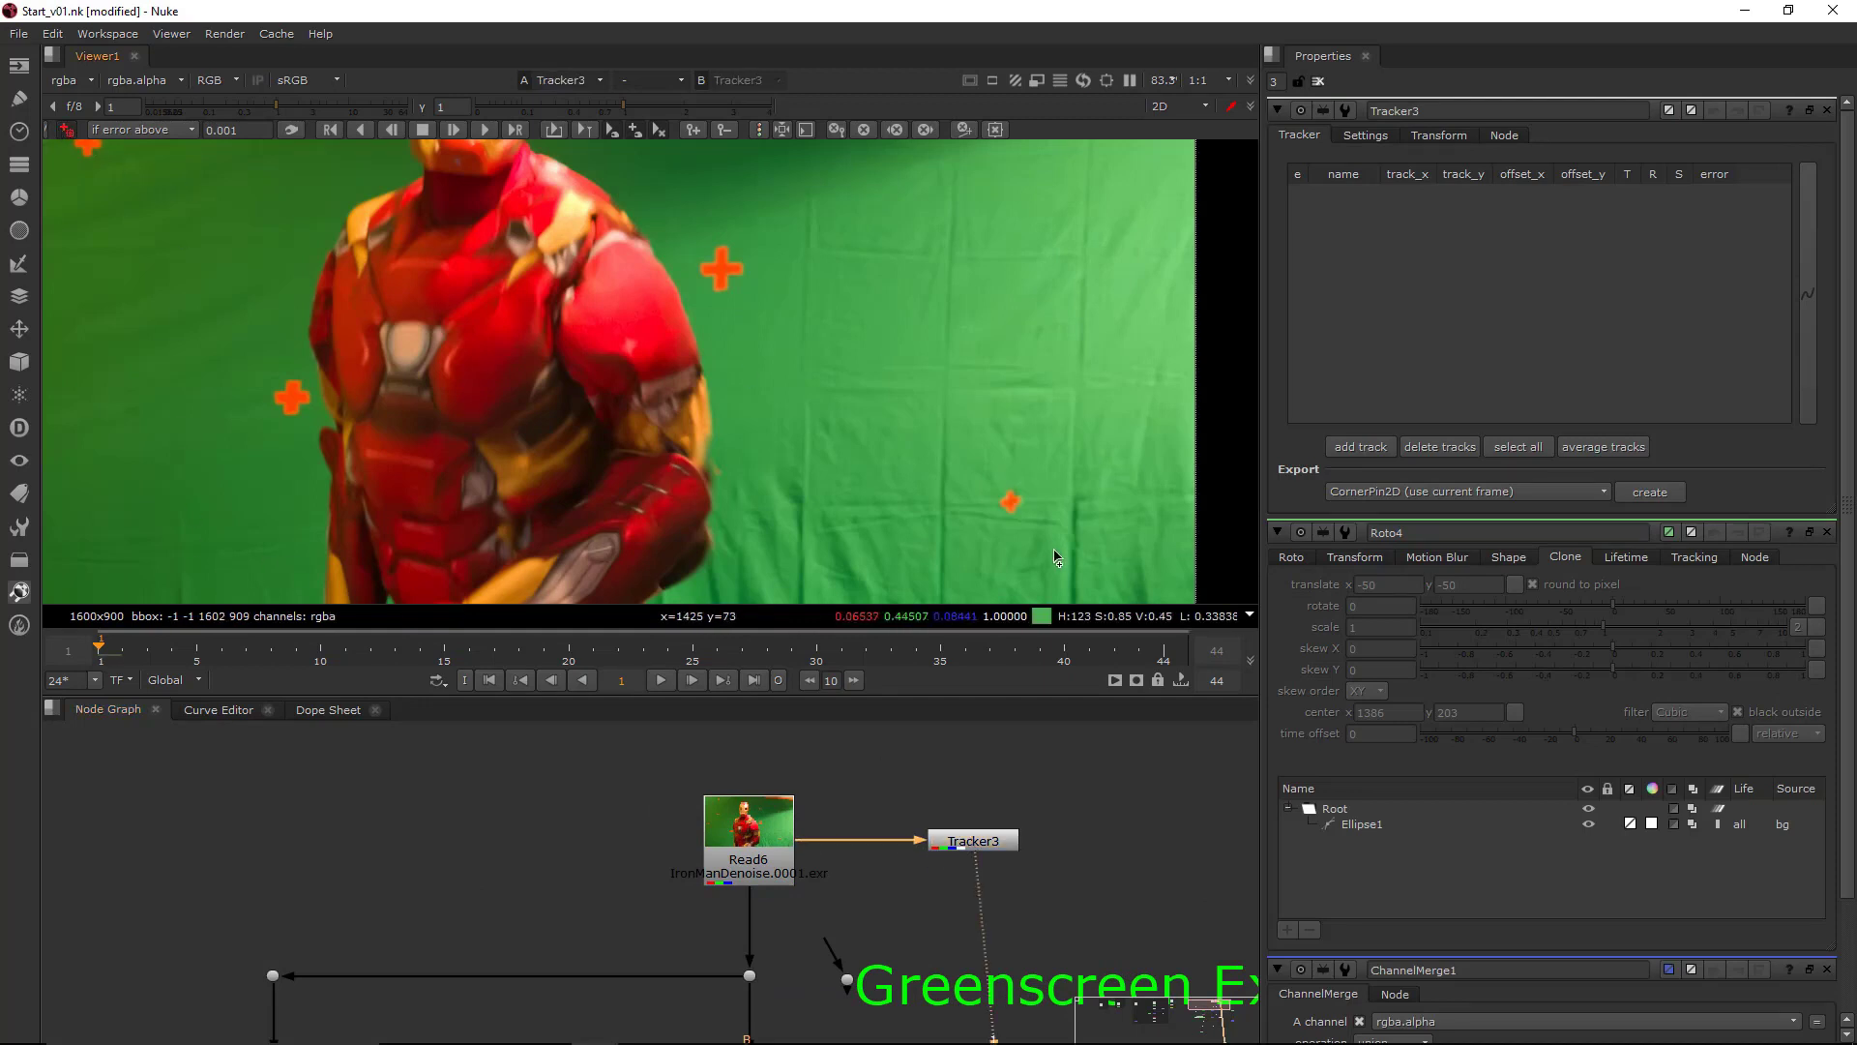
left_click(1008, 500)
scroll(1008, 500, "up", 3)
left_click_drag(1009, 500, 996, 504)
left_click_drag(1053, 560, 1074, 554)
scroll(1055, 552, "down", 3)
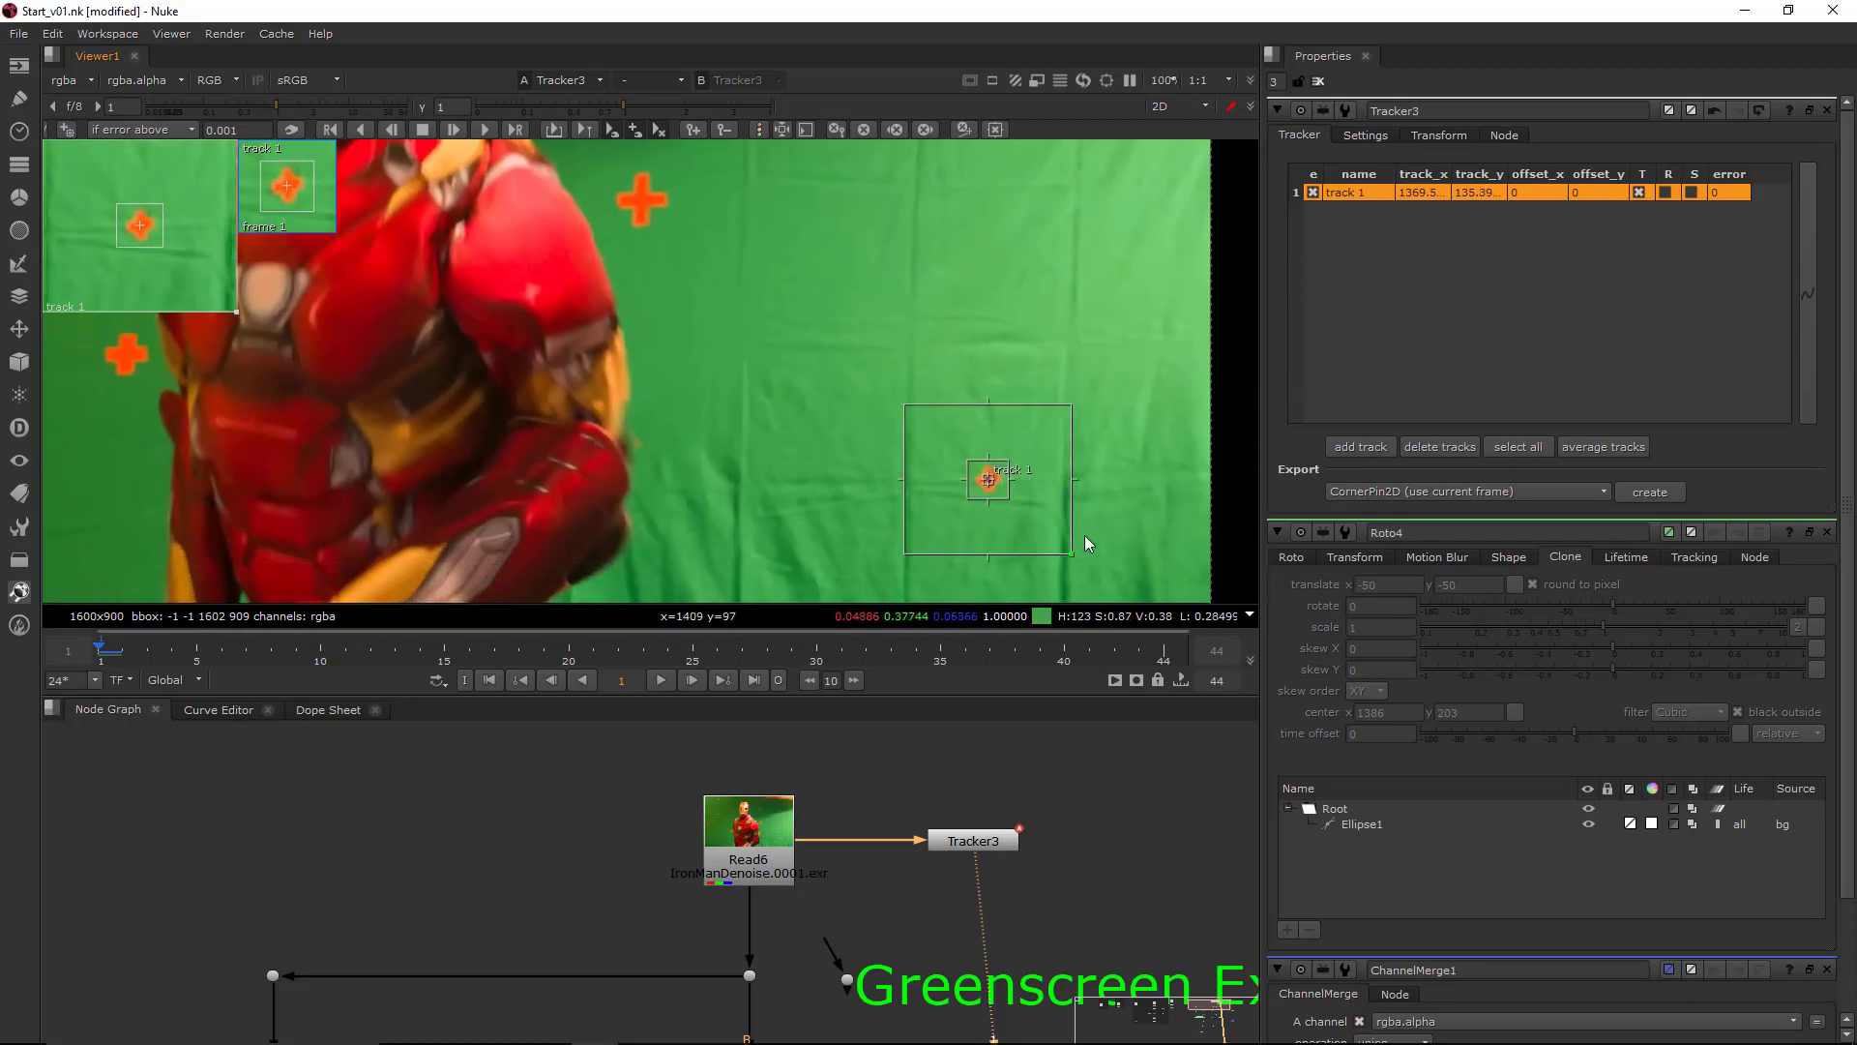
- Track the marker forward from frame 1 and stop around frame 26
left_click(481, 130)
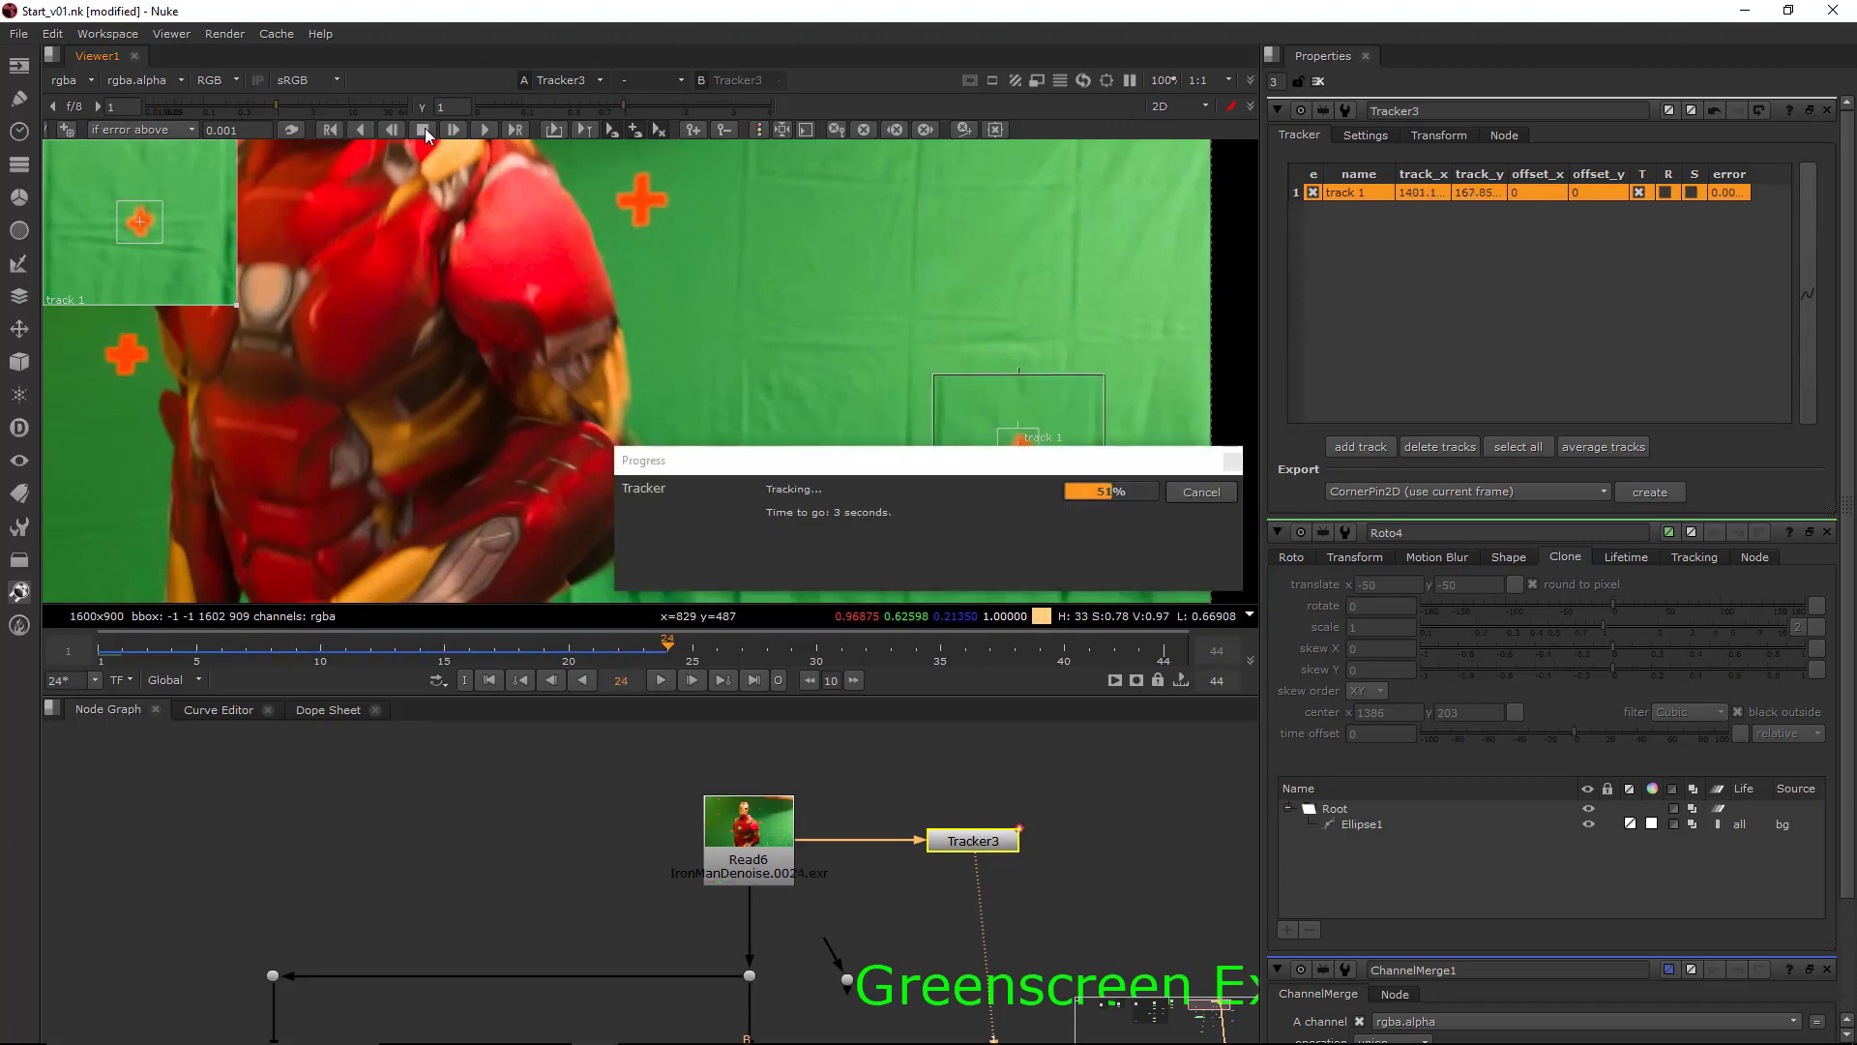
left_click(426, 130)
middle_click_drag(1061, 805, 1080, 840)
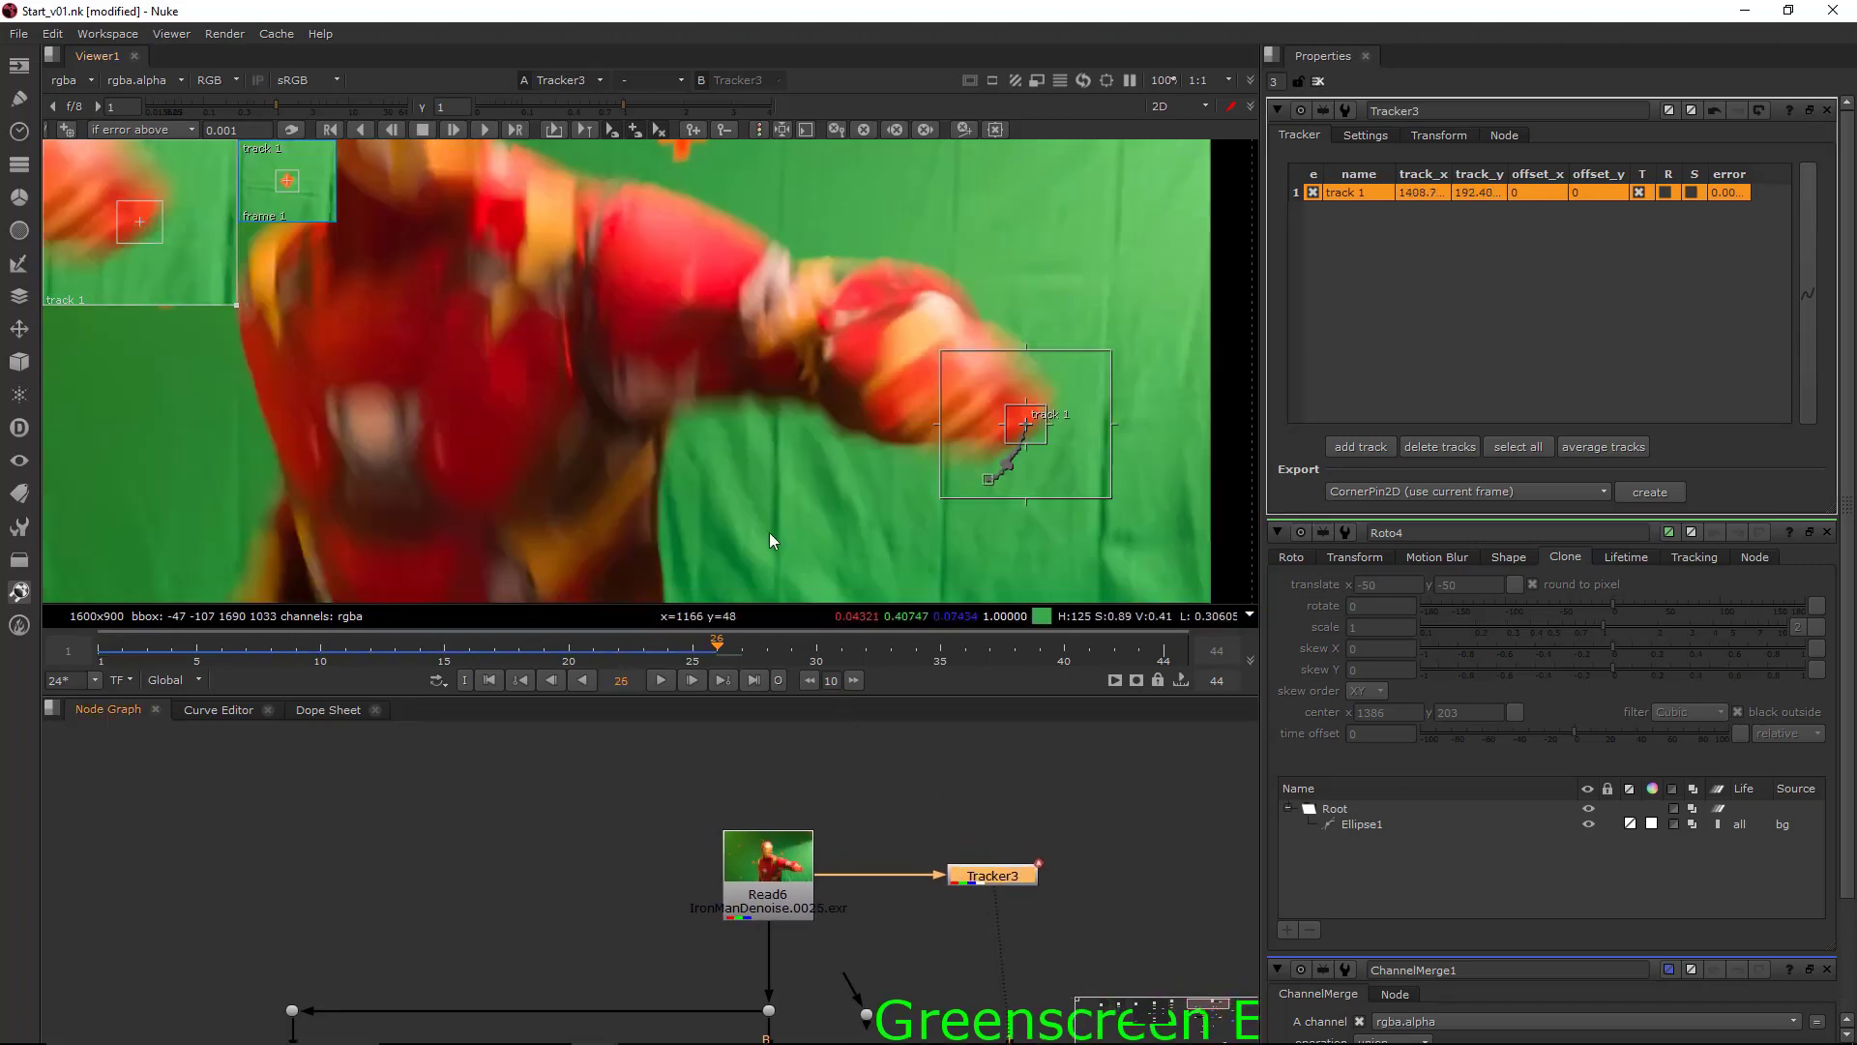
- Step back and forth between about frames 23 and 26 to check where the arm starts covering the tracked marker
left_click(770, 483)
middle_click_drag(797, 520, 794, 497)
key("Left")
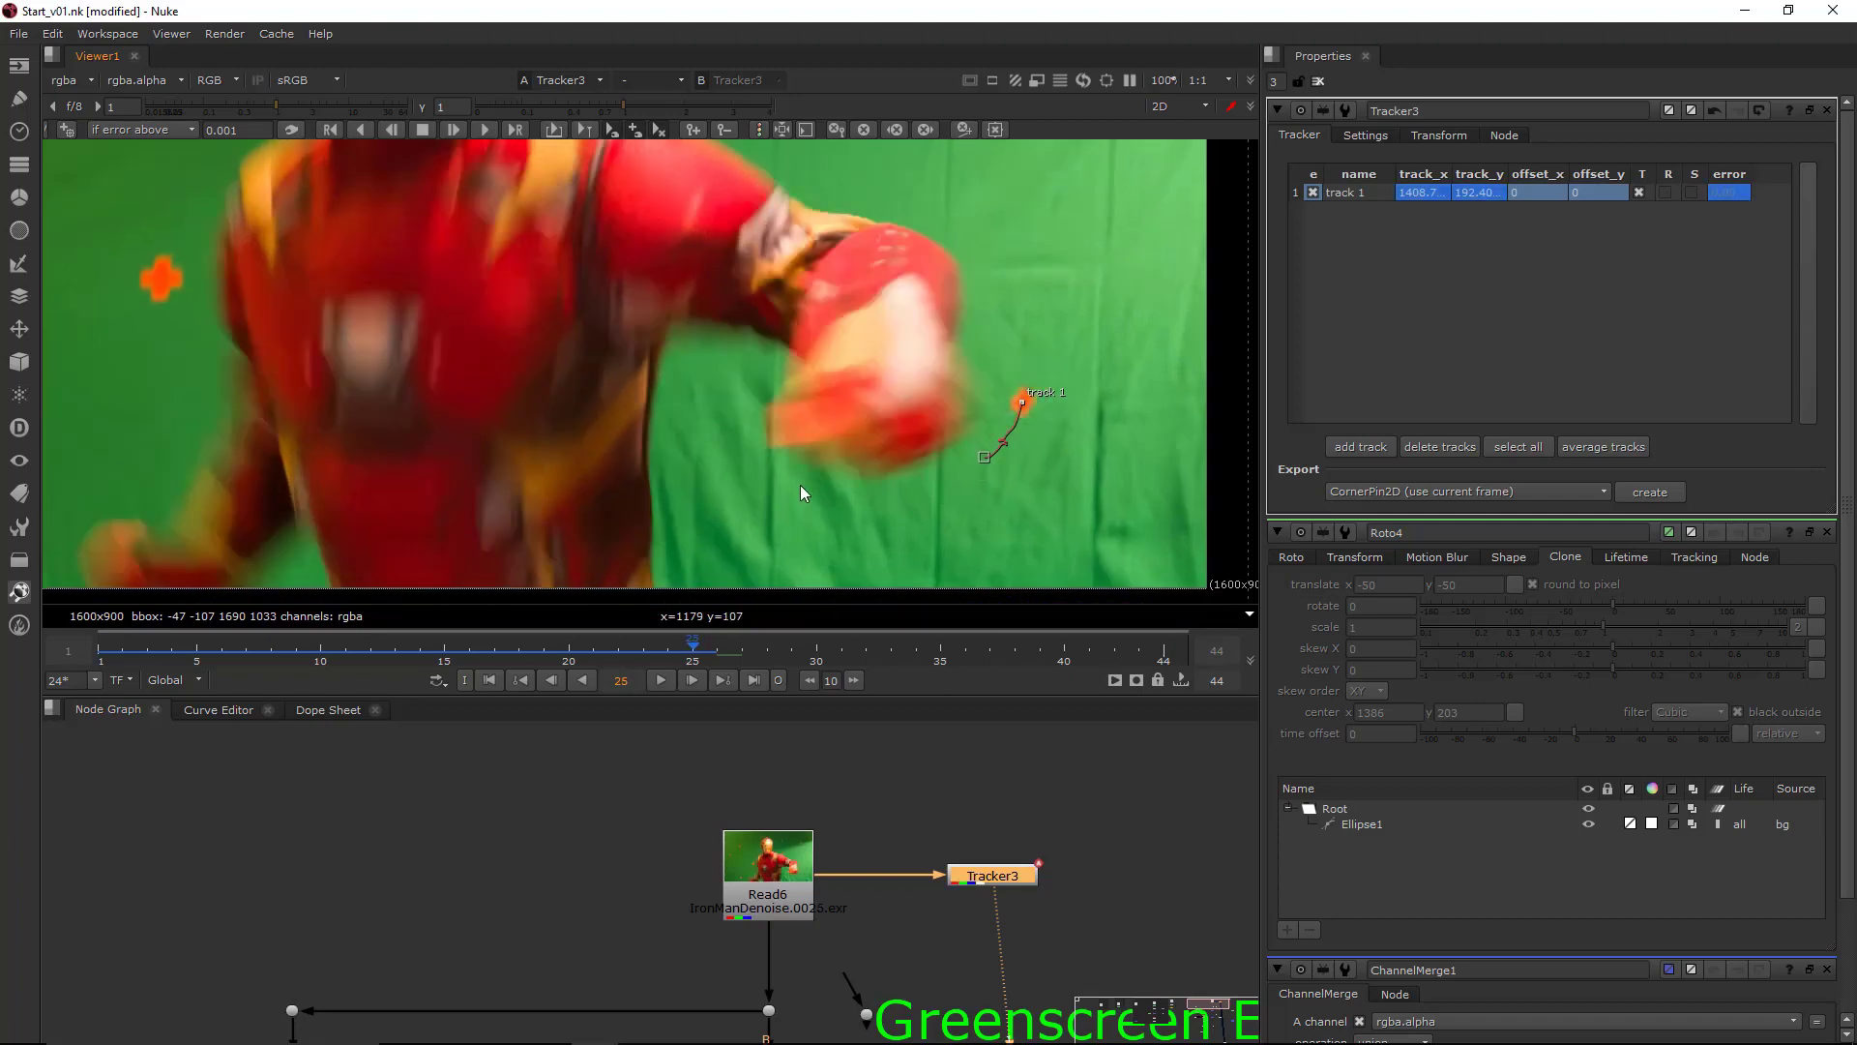
key("Right")
key("Right")
key("Left")
key("Left")
key("Left")
key("Left")
key("Left")
key("Left")
key("Left")
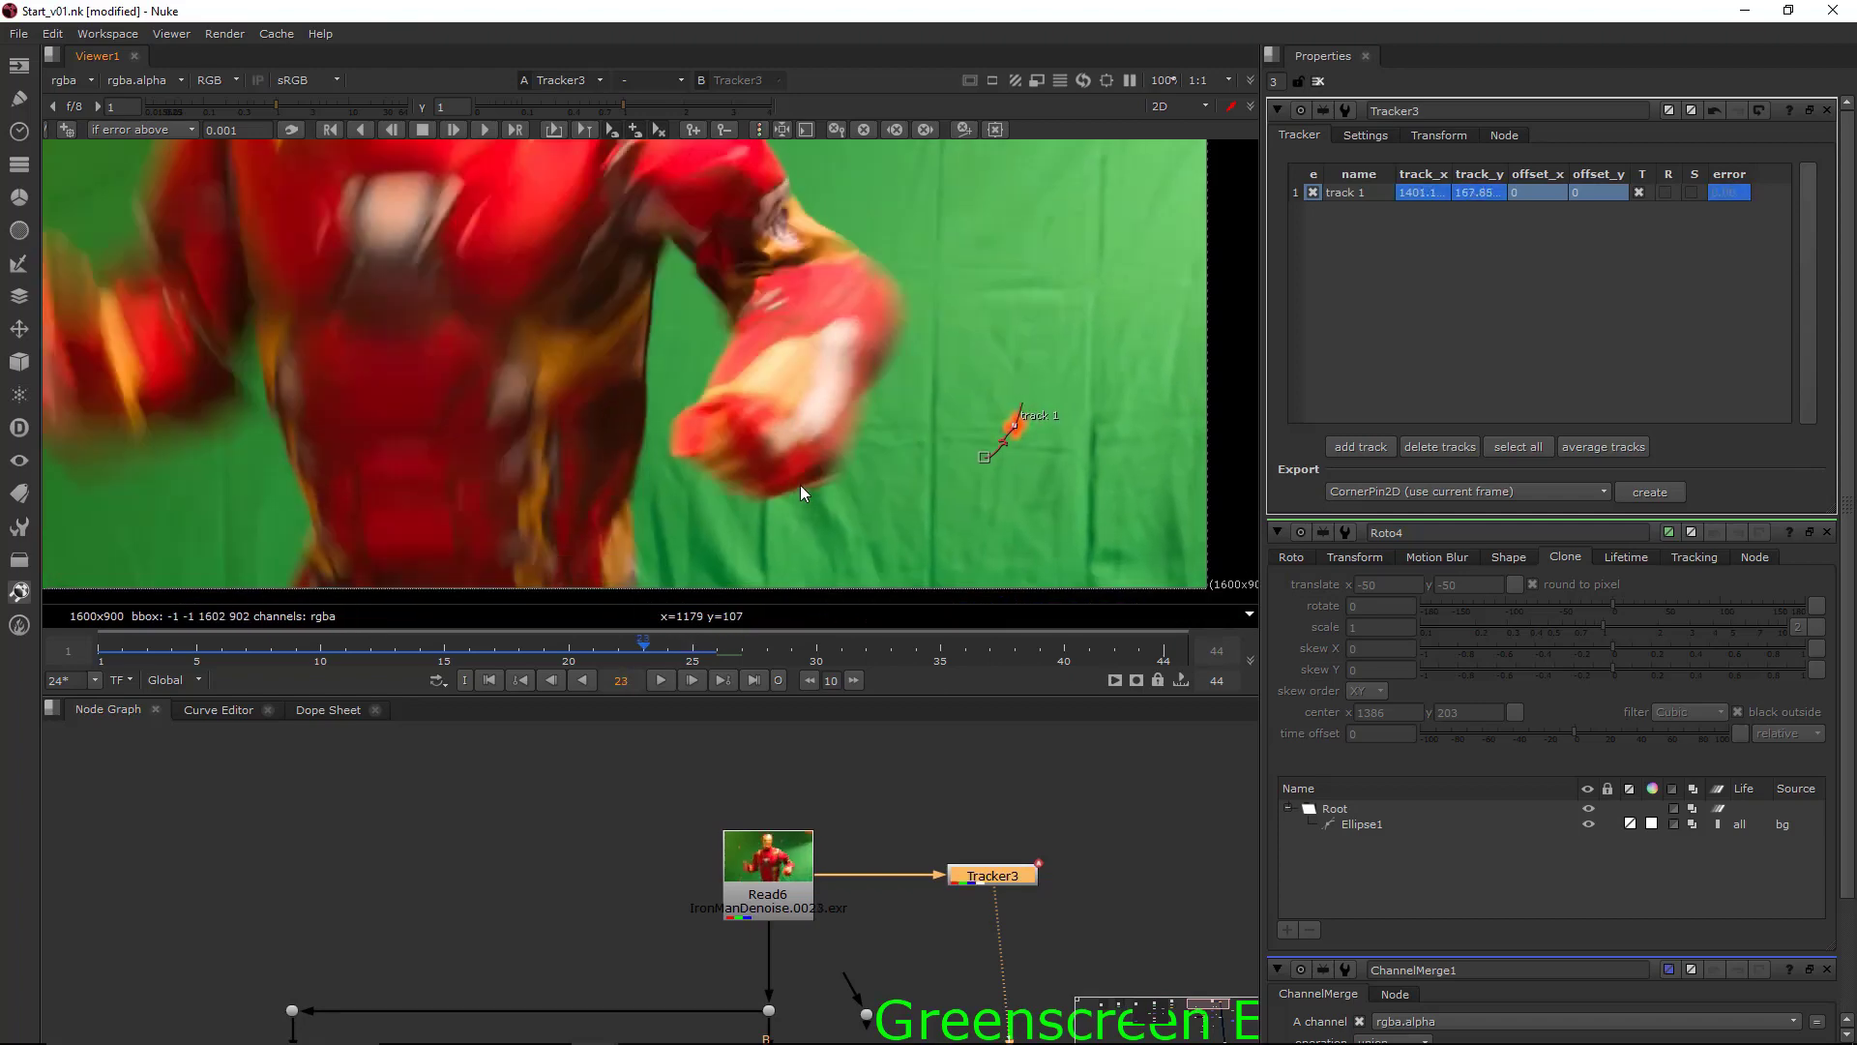
key("Right")
key("Right")
key("Right")
key("Right")
key("Right")
key("Right")
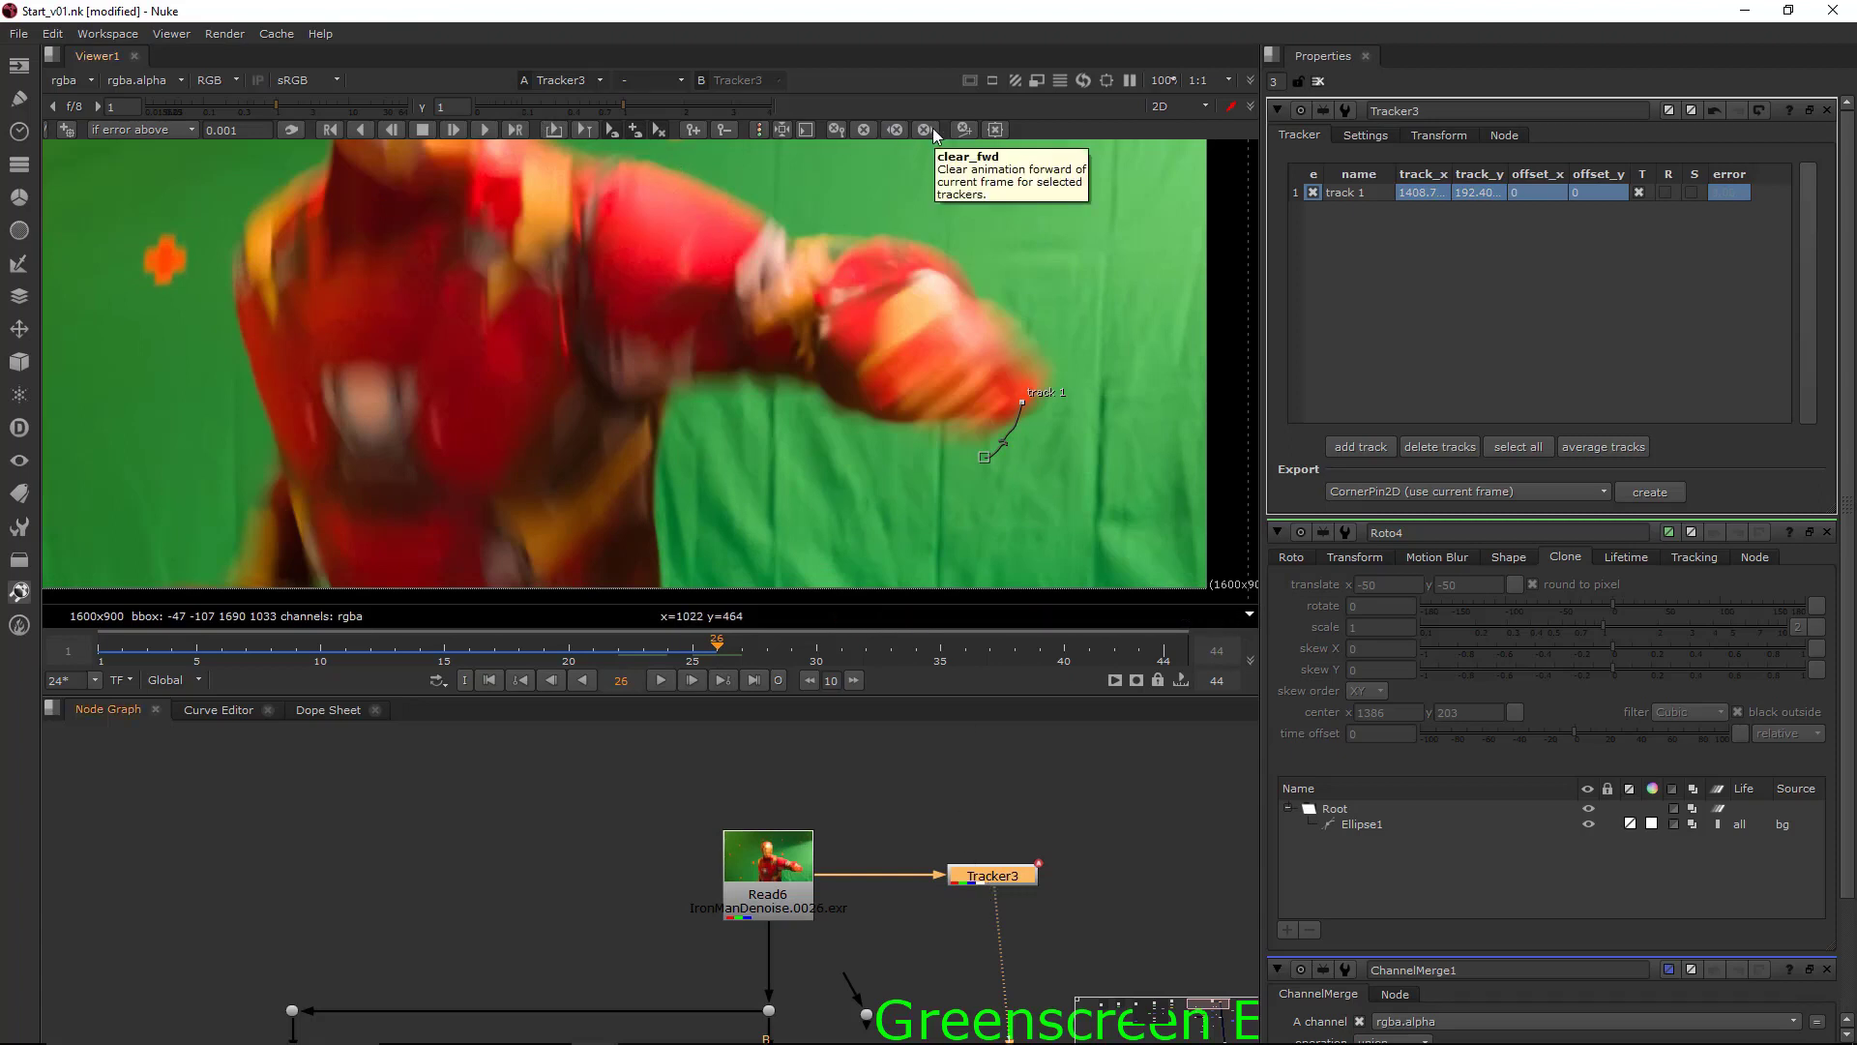
- Select track 1, advance to frame 29 and reposition the track on the reappeared marker at about x 1430, y 304
middle_click_drag(936, 353, 952, 356)
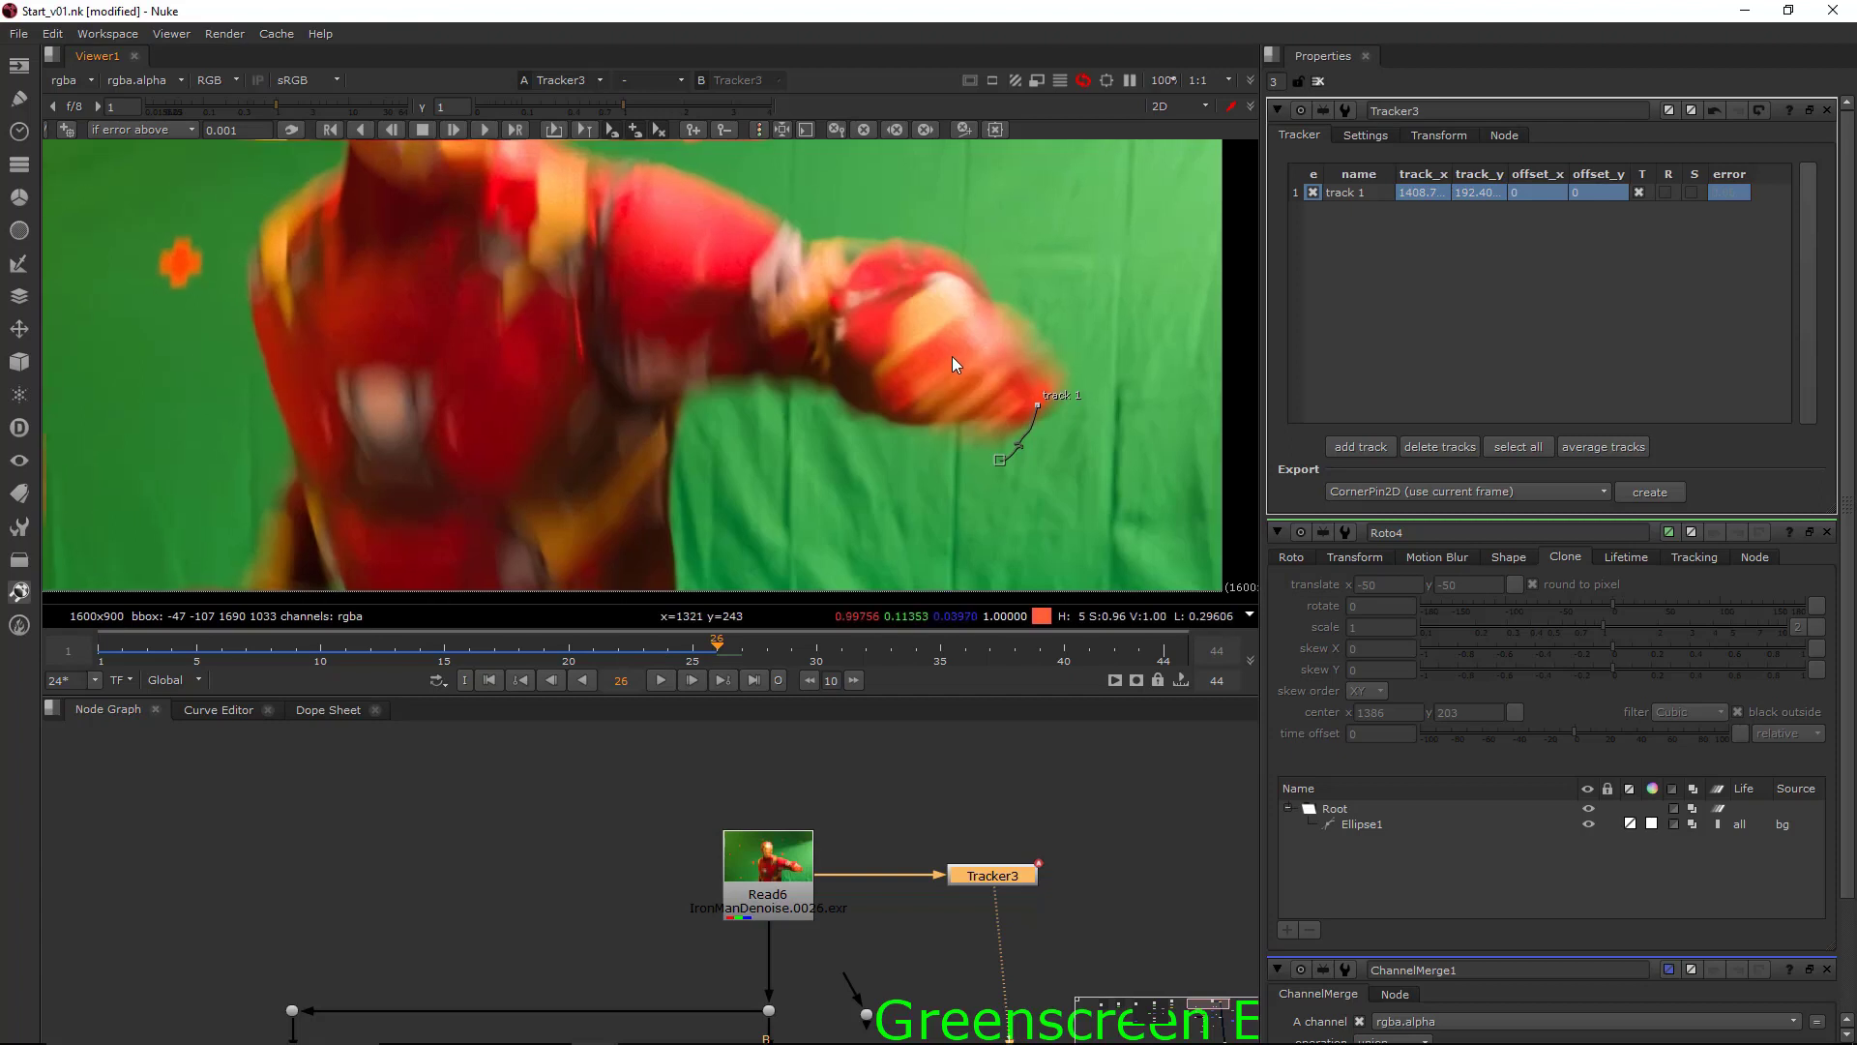
left_click(1361, 190)
scroll(1099, 358, "up", 2)
middle_click_drag(1107, 365, 1087, 354)
key("Right")
key("Right")
key("Right")
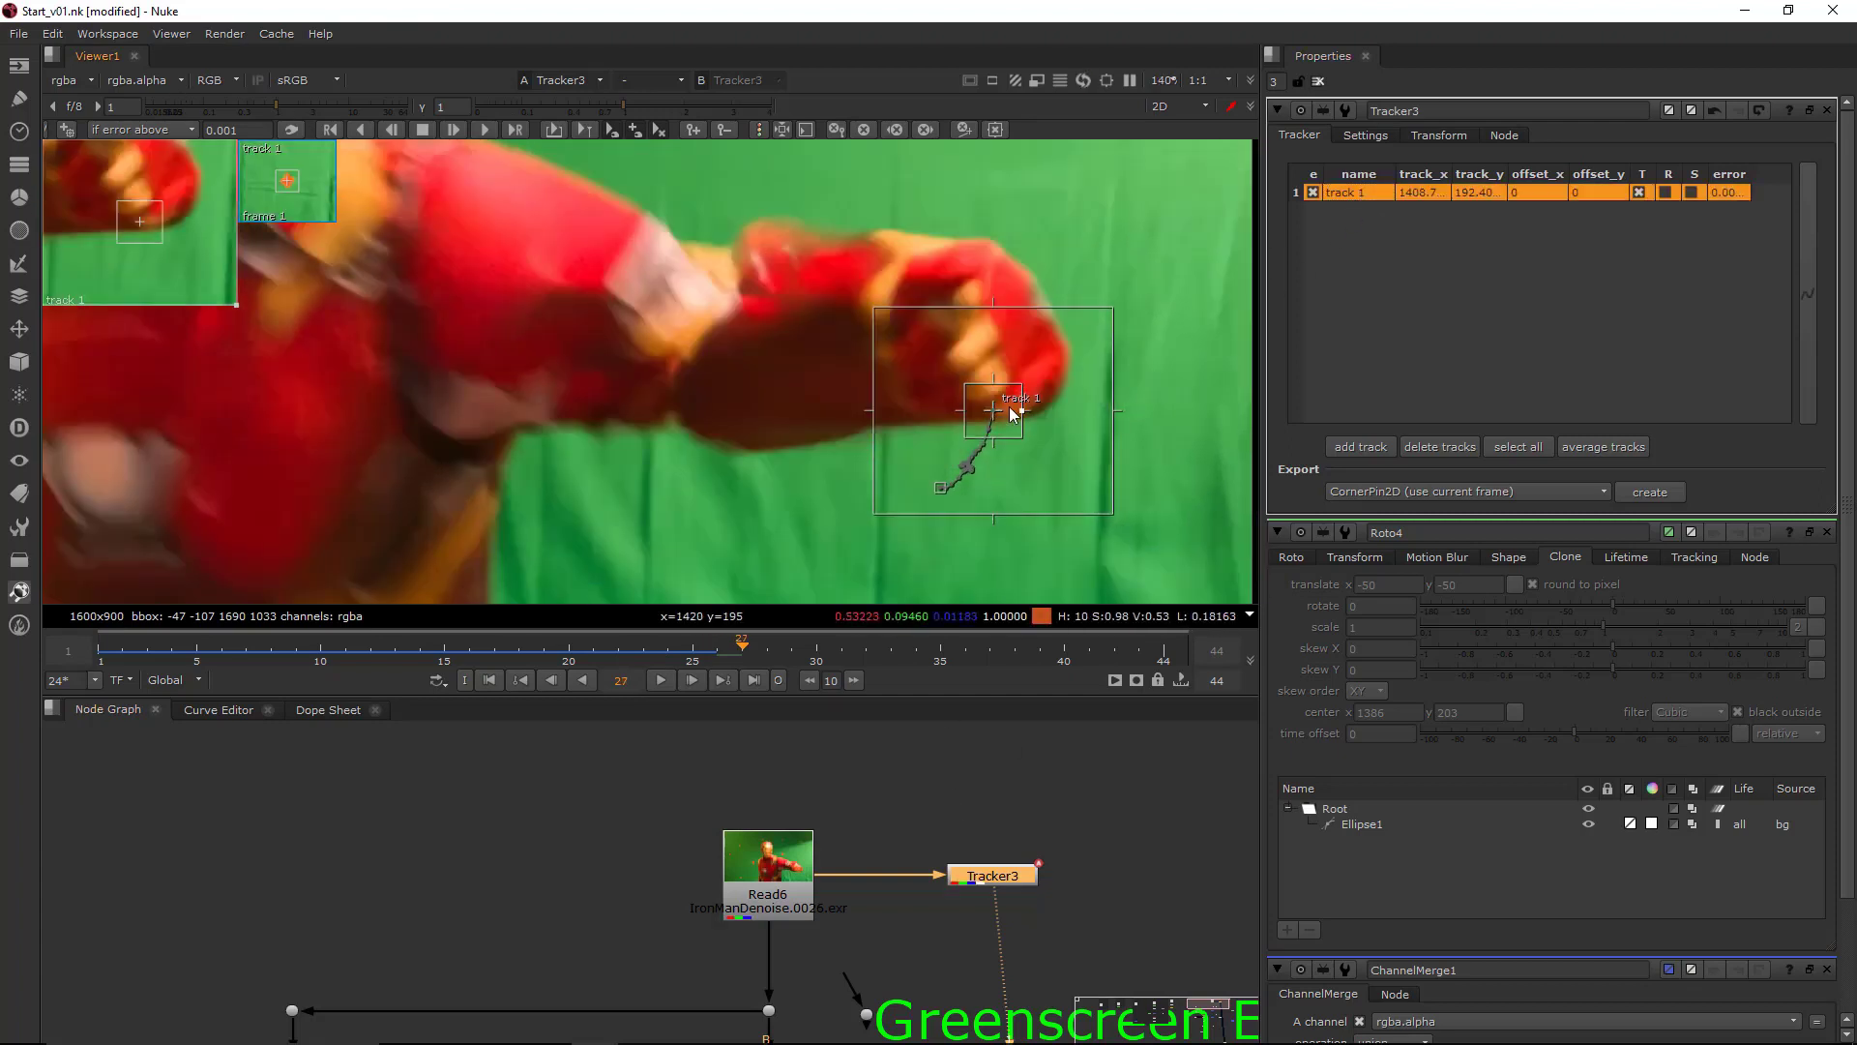
left_click_drag(993, 420, 1023, 263)
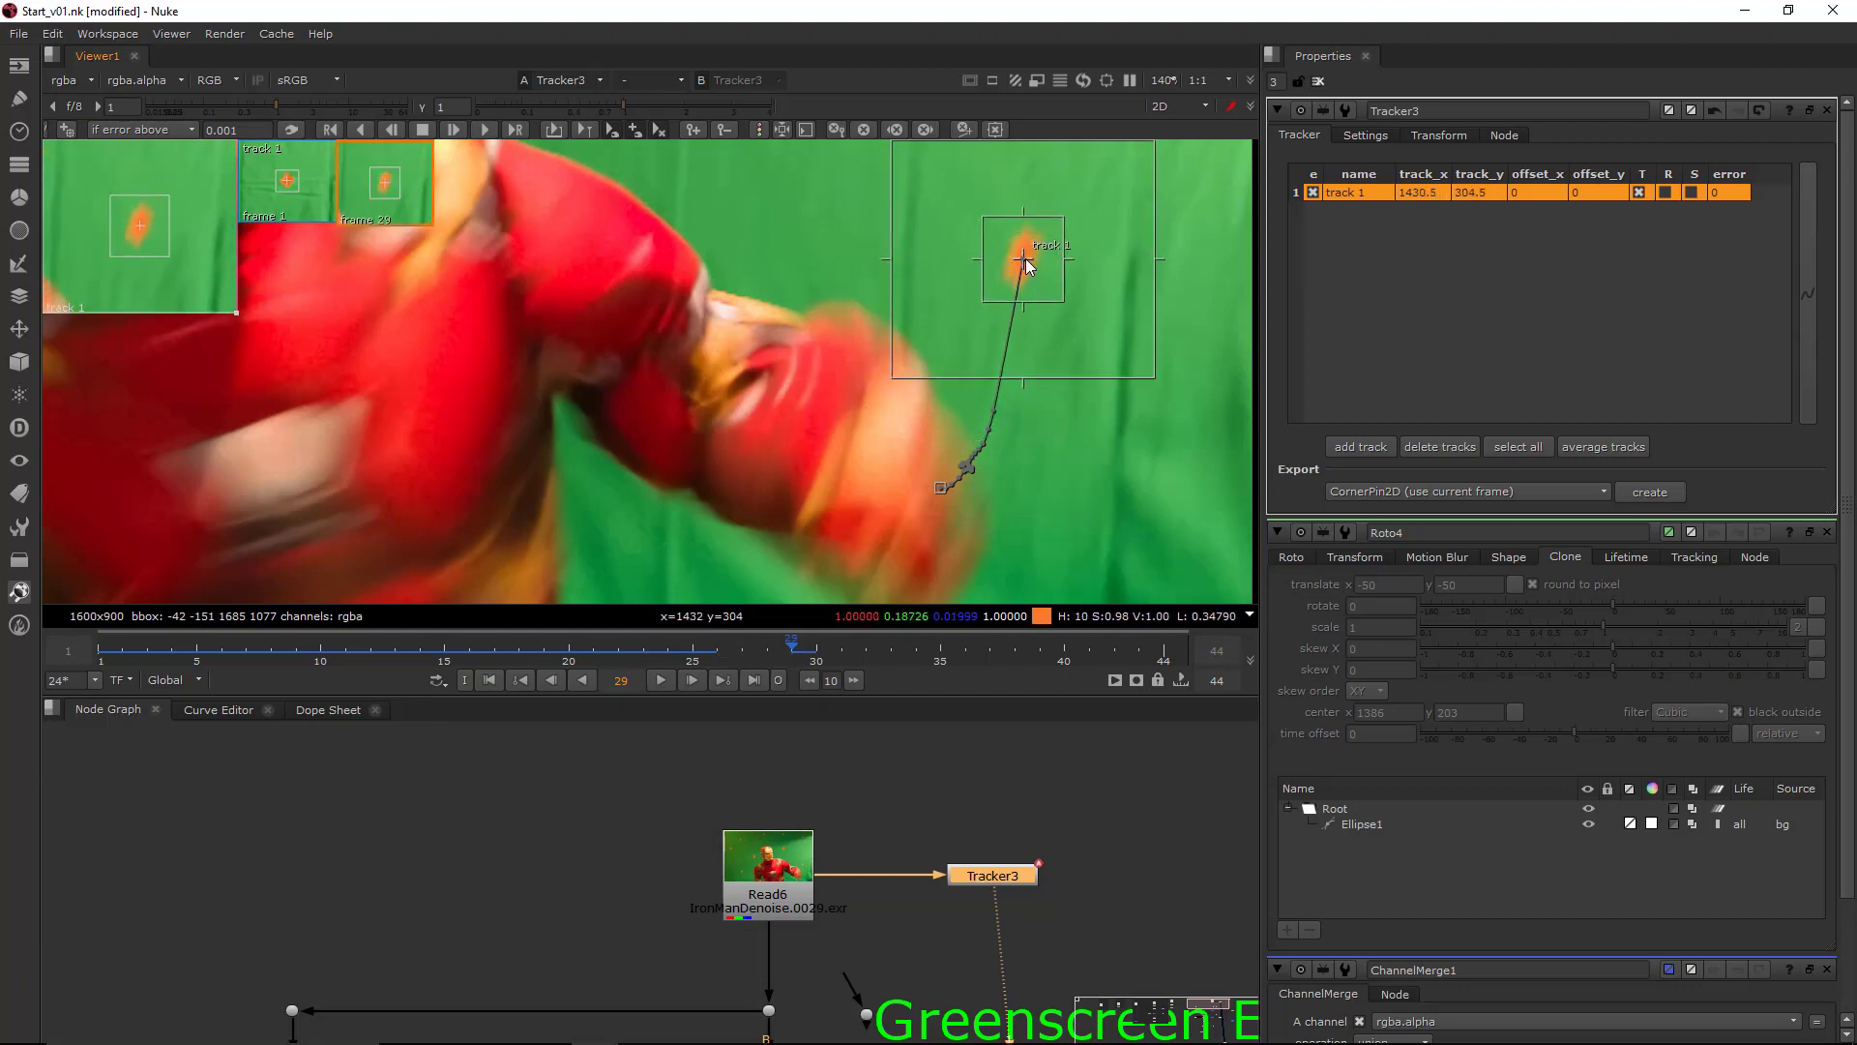
- Track the marker forward from frame 29 to the last frame and open the tracker's transform settings
scroll(1145, 422, "down", 2)
middle_click_drag(1134, 472, 1049, 533)
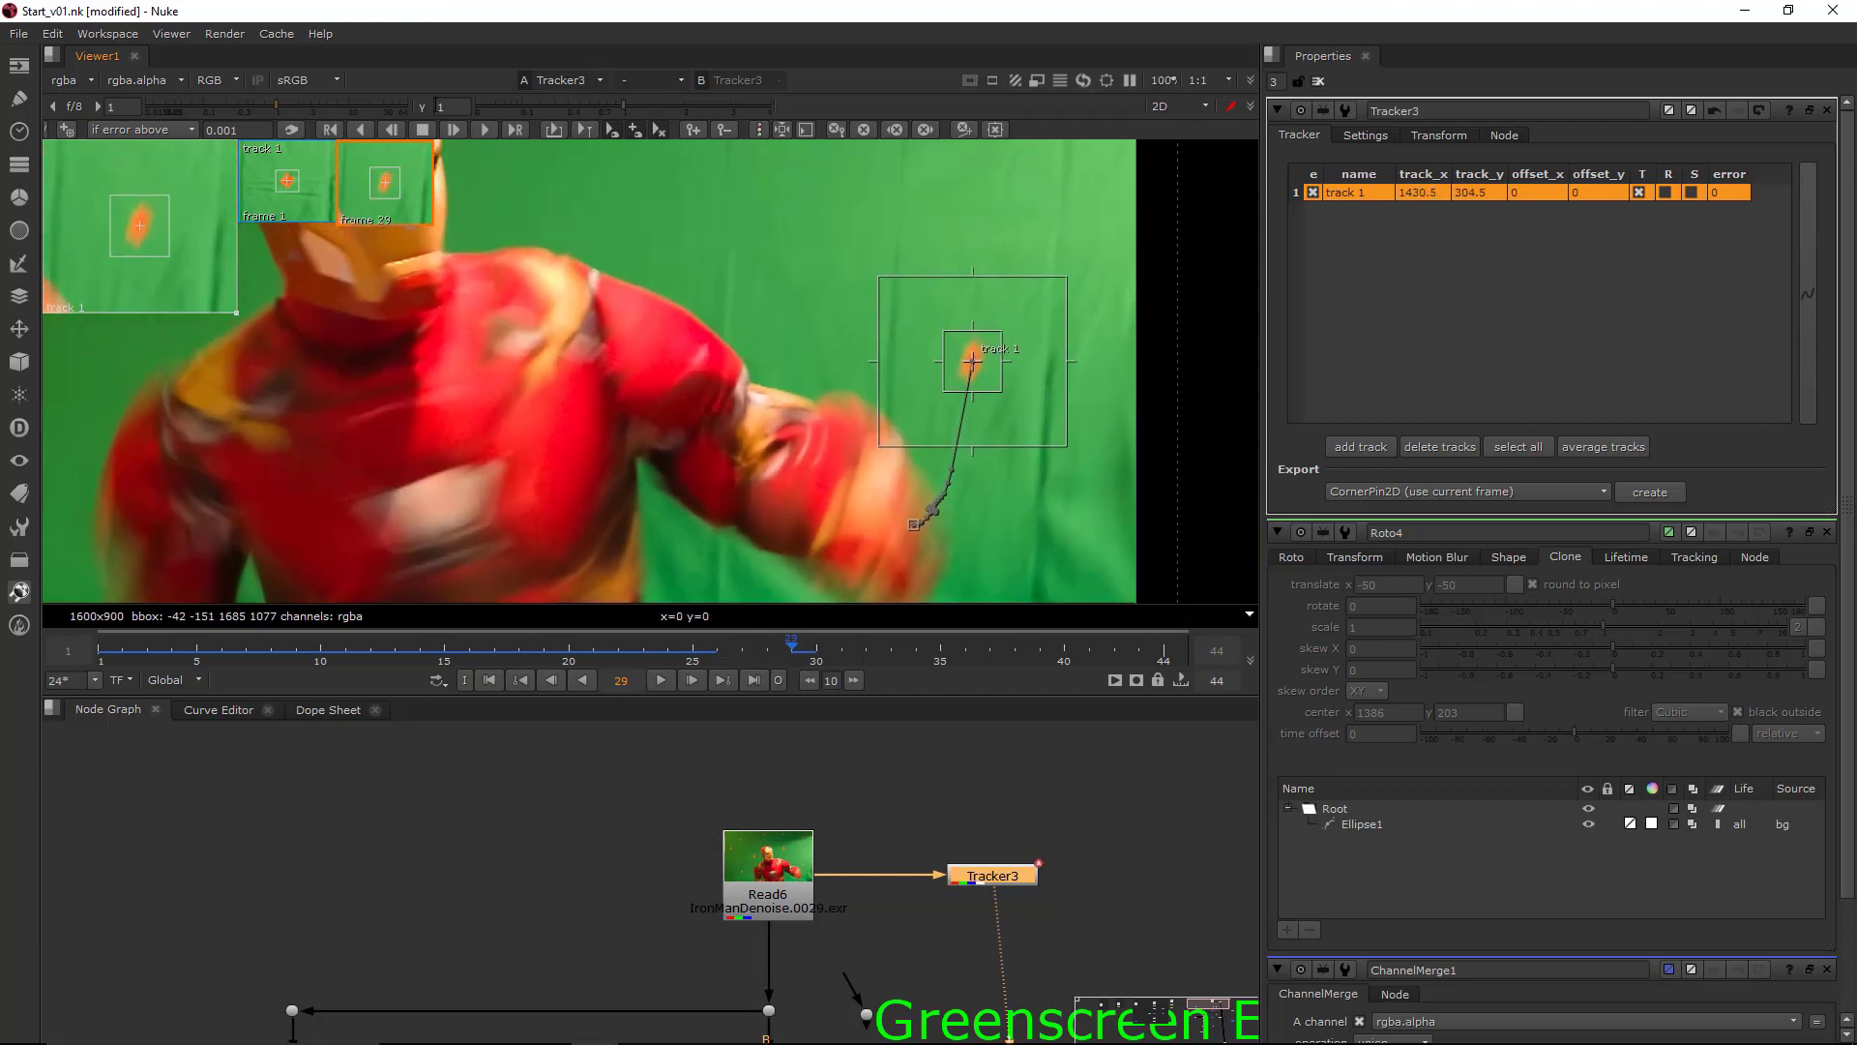
left_click(492, 129)
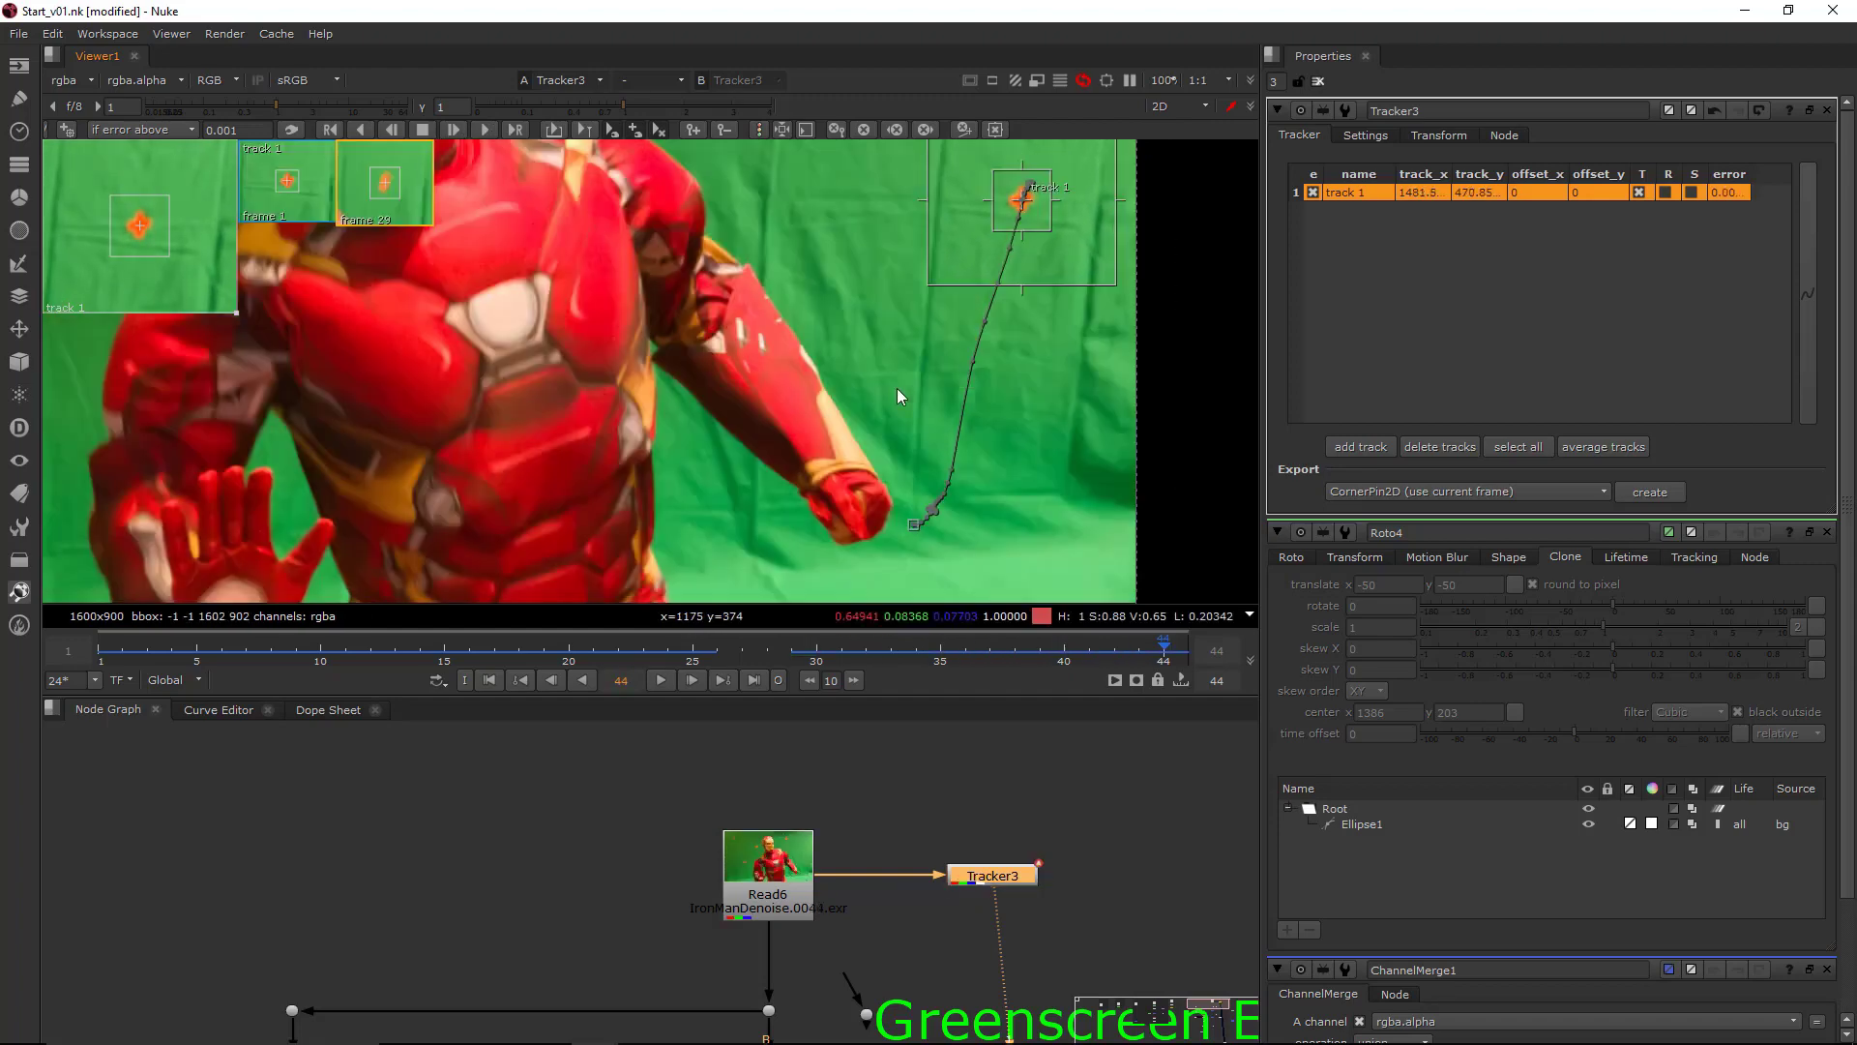
middle_click_drag(897, 389, 870, 514)
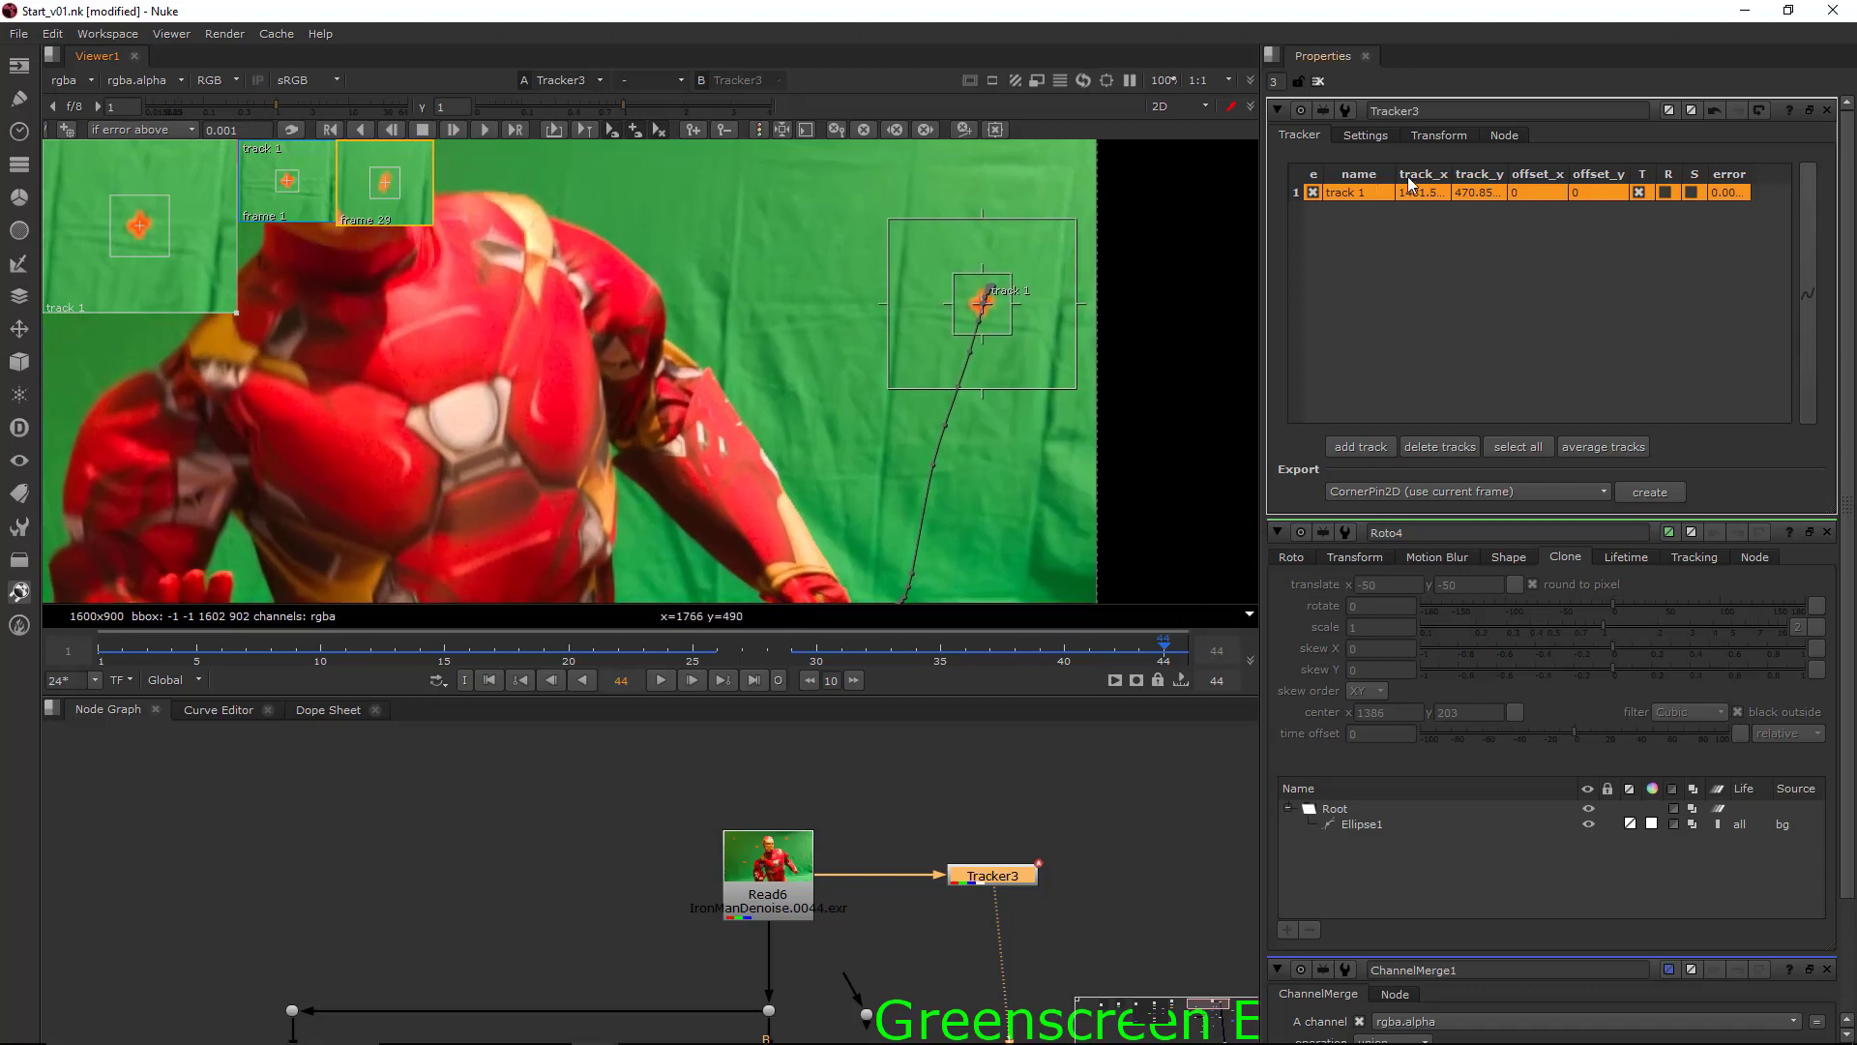
left_click(1440, 135)
scroll(1136, 426, "down", 3)
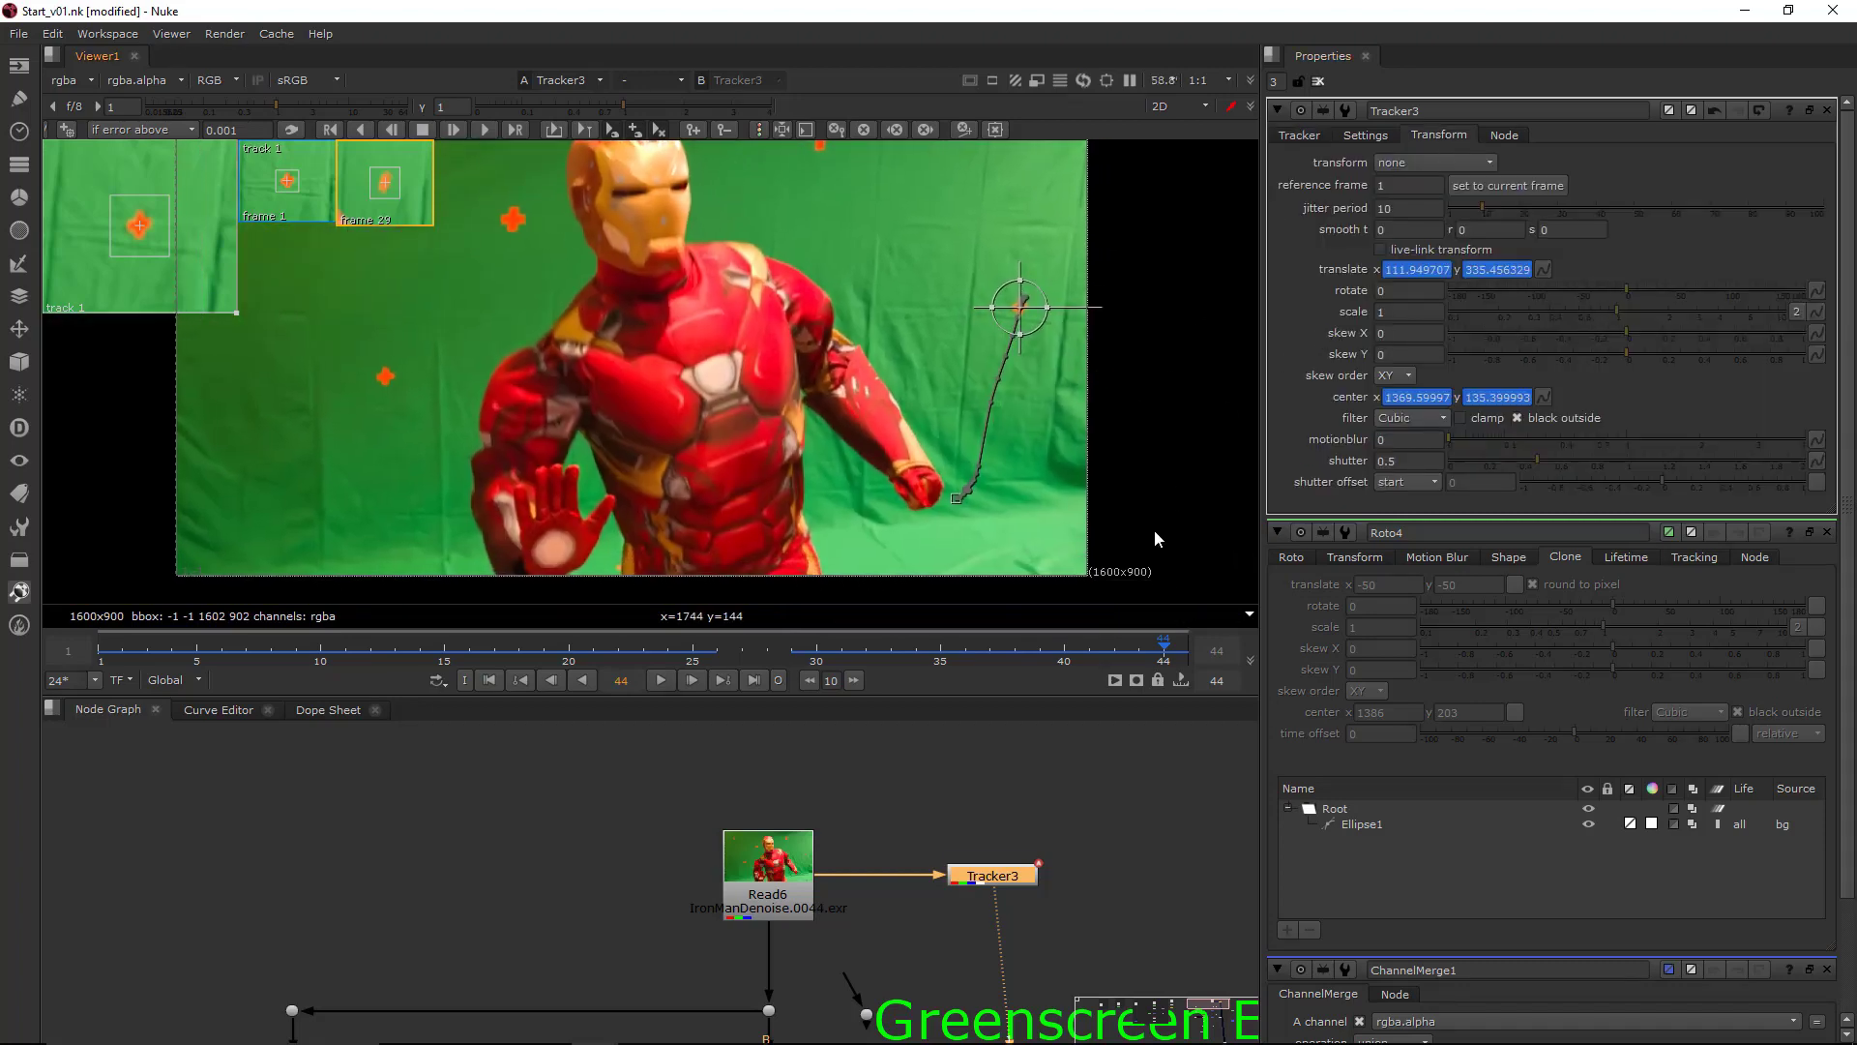
- Move Tracker3 next to Roto4 in the node graph and open its properties alongside the roto's
left_click(956, 766)
left_click(1043, 817)
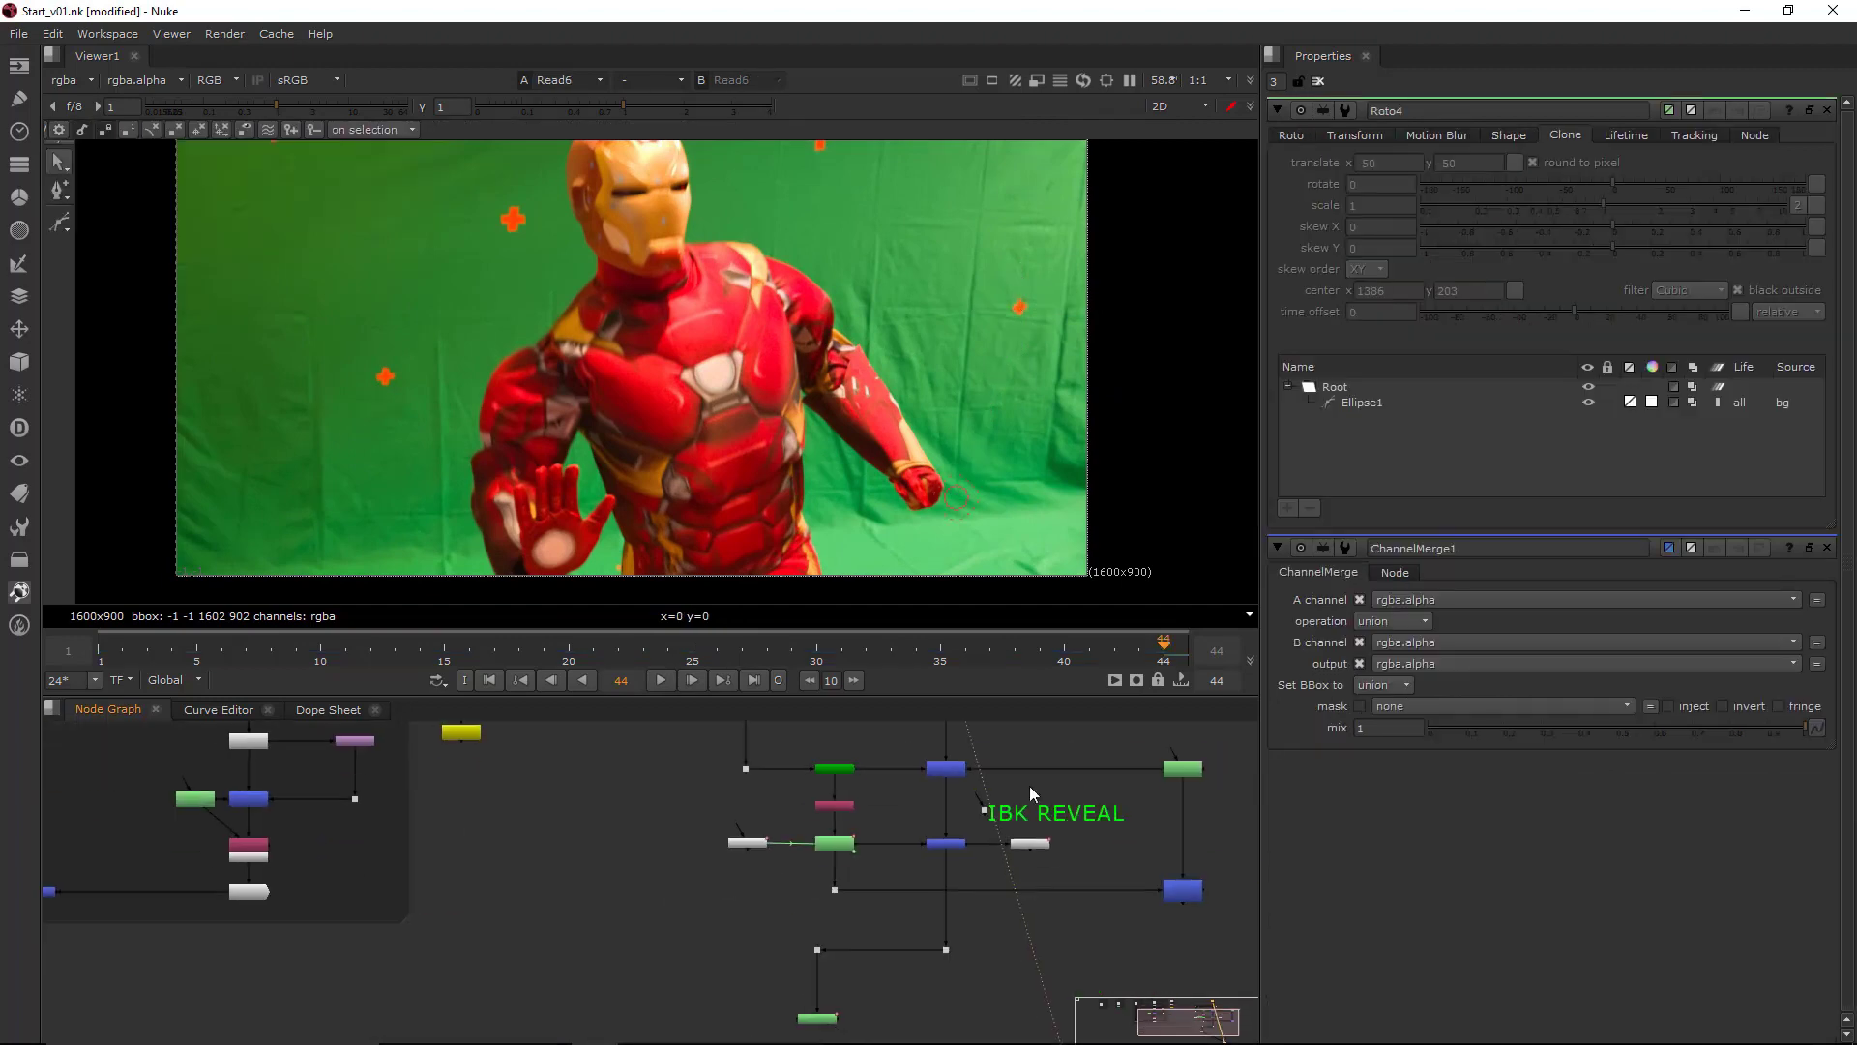
middle_click_drag(1003, 963, 1019, 793)
scroll(849, 805, "up", 4)
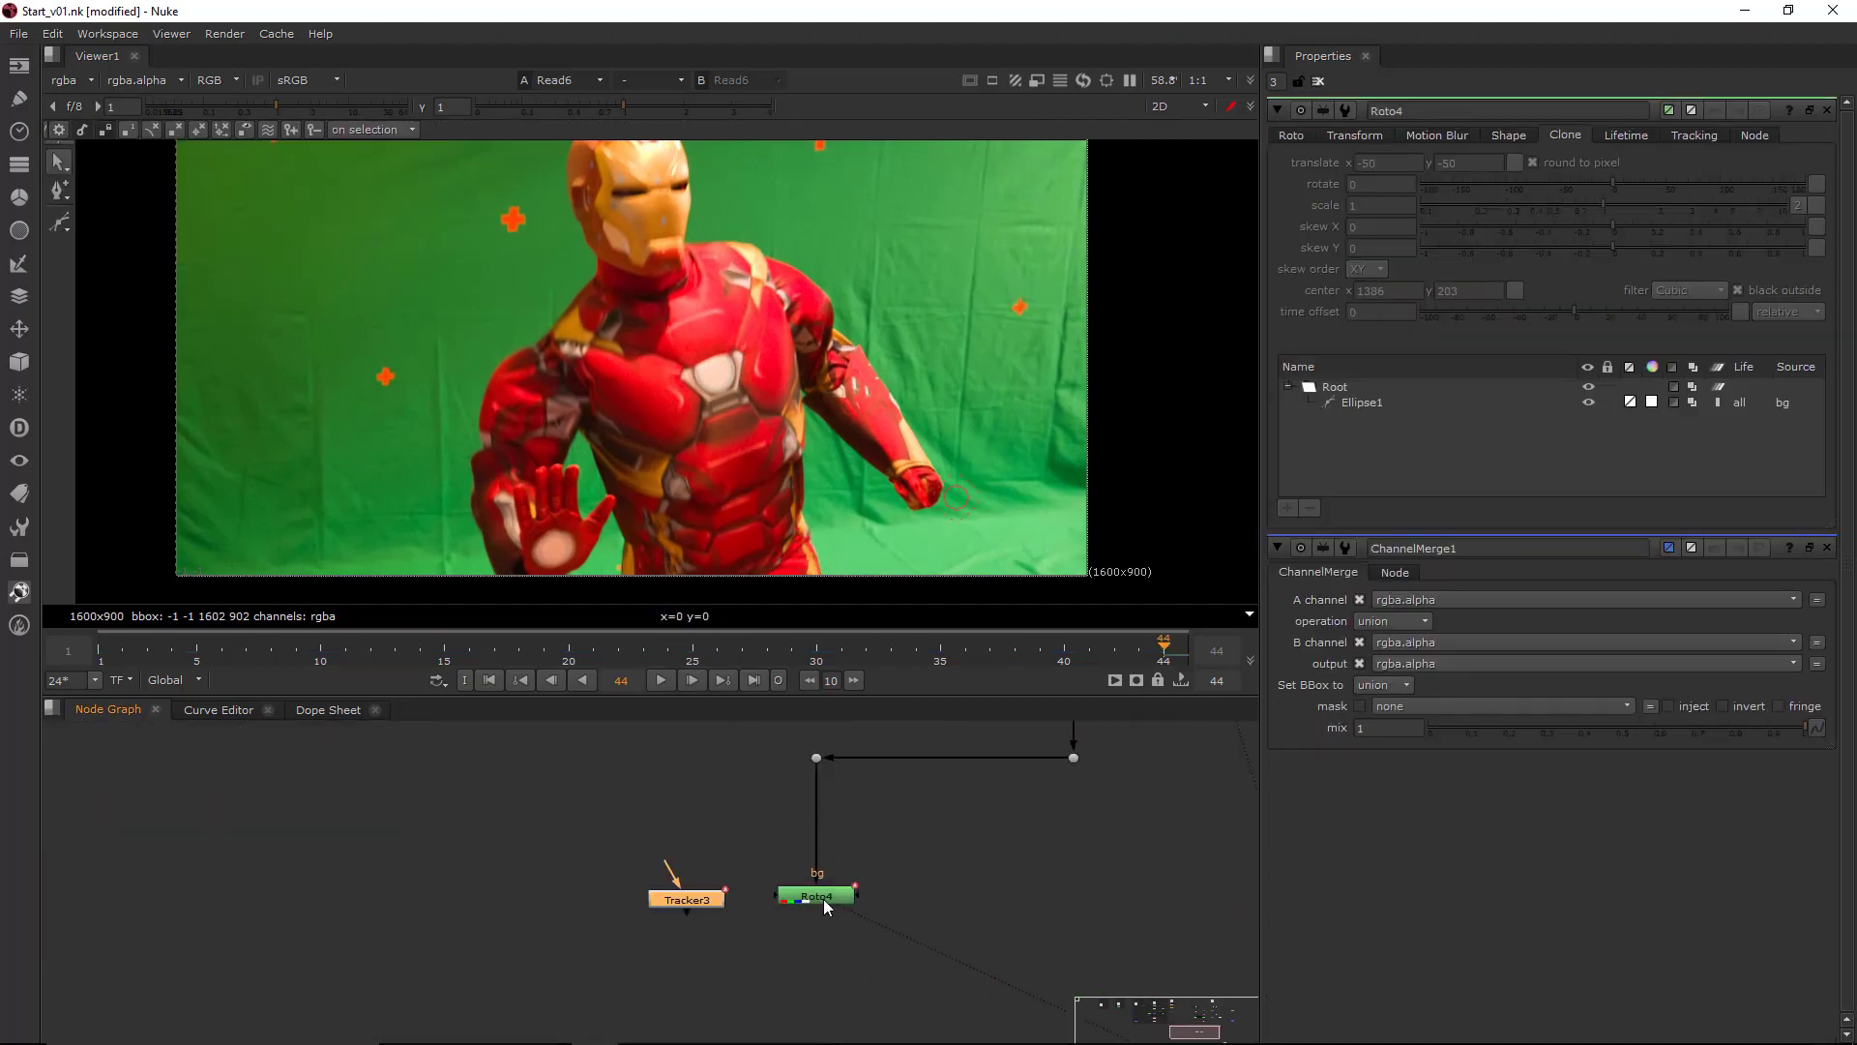
left_click(822, 897)
double_click(694, 902)
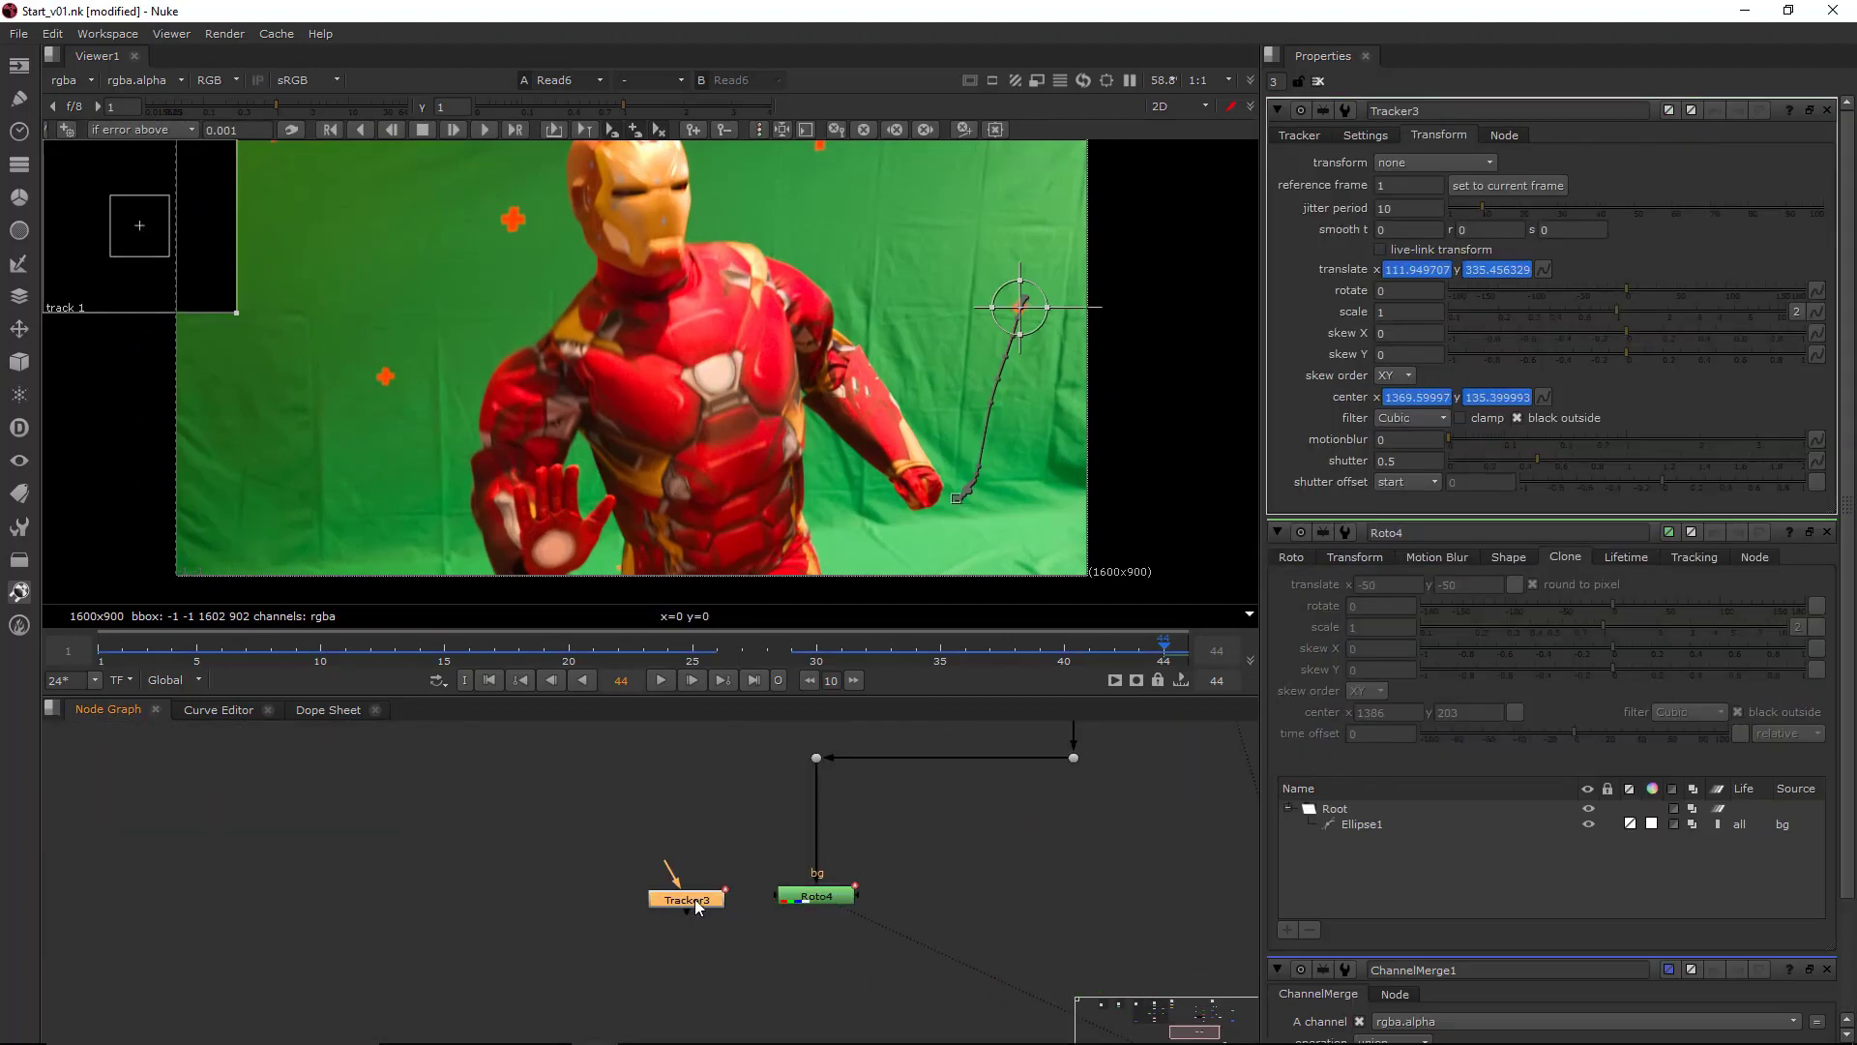
- Link the translate of Roto4's ellipse to Tracker3's translate at frame 1
left_click(1359, 827)
left_click(1359, 561)
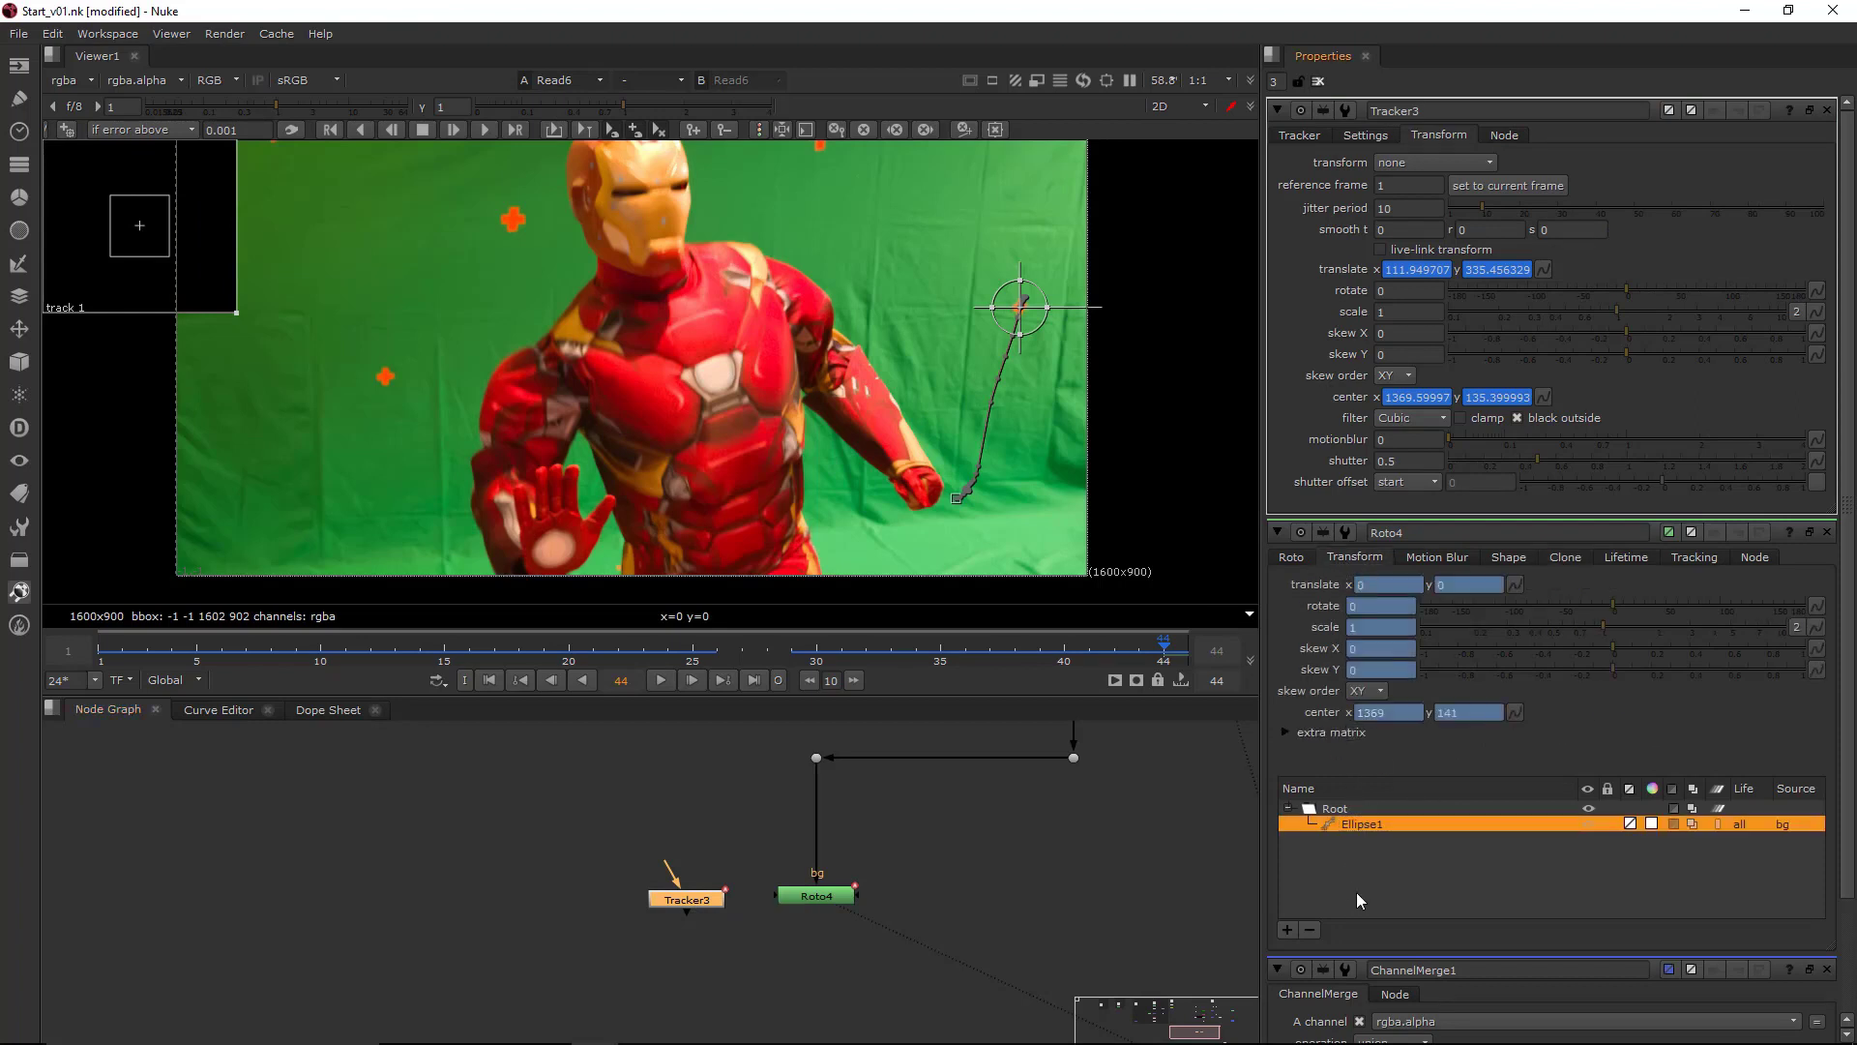
left_click(1357, 893)
left_click(1366, 822)
left_click(101, 652)
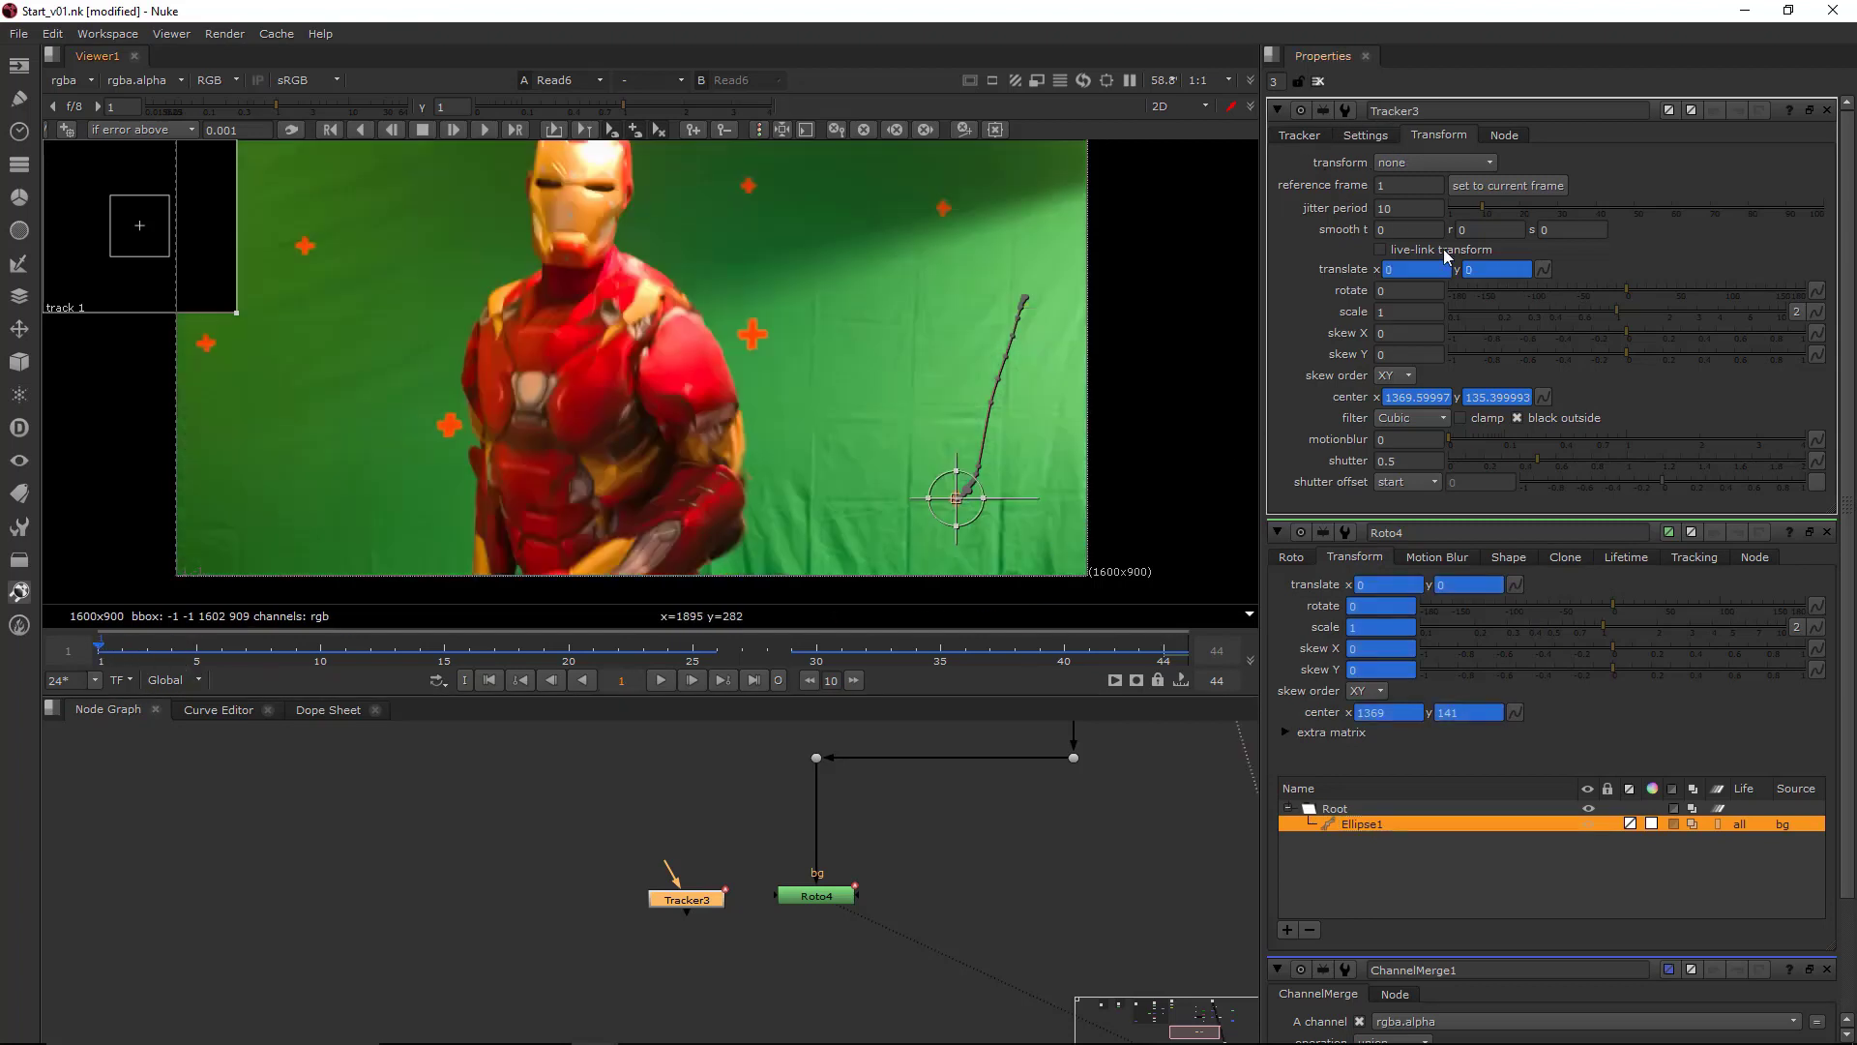
left_click(1546, 271)
left_click(1546, 271)
left_click_drag(1546, 271, 1569, 289, "ctrl")
left_click(1122, 886)
double_click(816, 895)
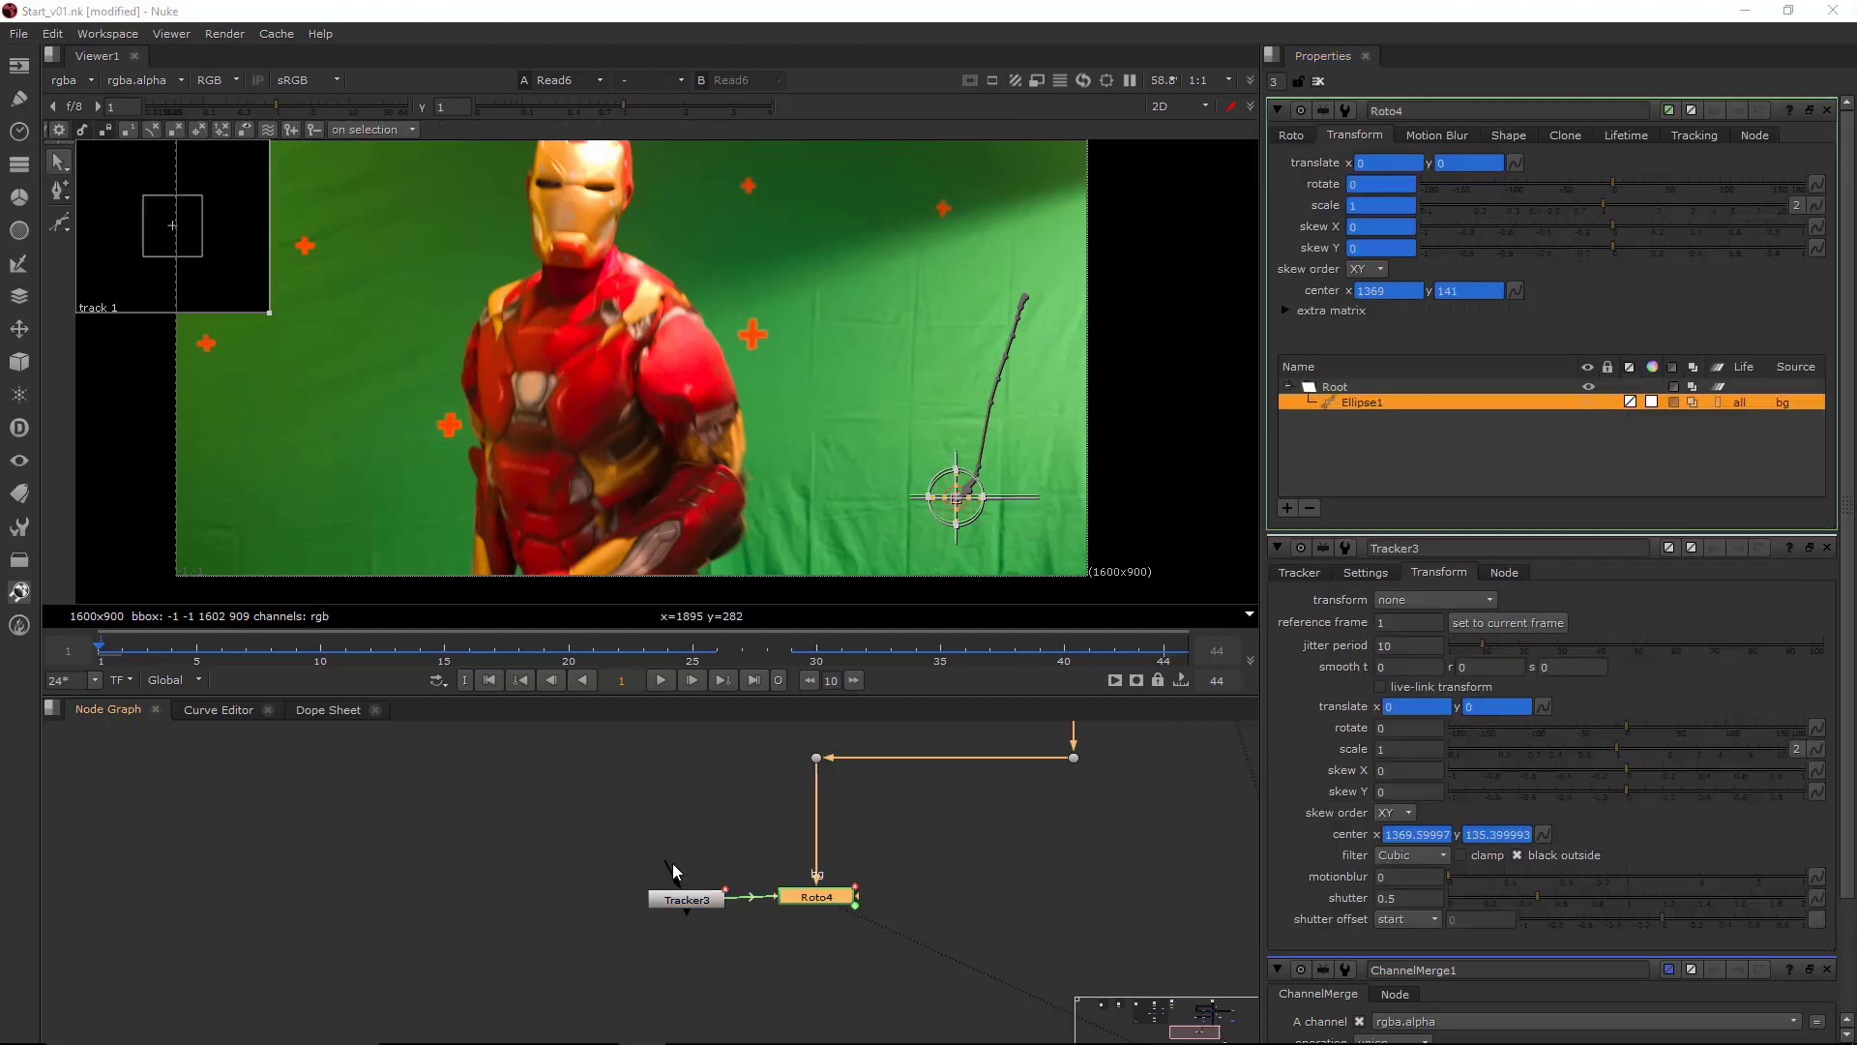
- Duplicate Tracker3, connect the copy below Roto4 and view its output
left_click_drag(606, 833, 760, 967)
middle_click_drag(799, 952, 883, 933)
left_click_drag(693, 804, 905, 878)
key("ctrl+c")
left_click(793, 984)
key("ctrl+v")
left_click_drag(806, 982, 780, 957)
double_click(781, 956)
key("1")
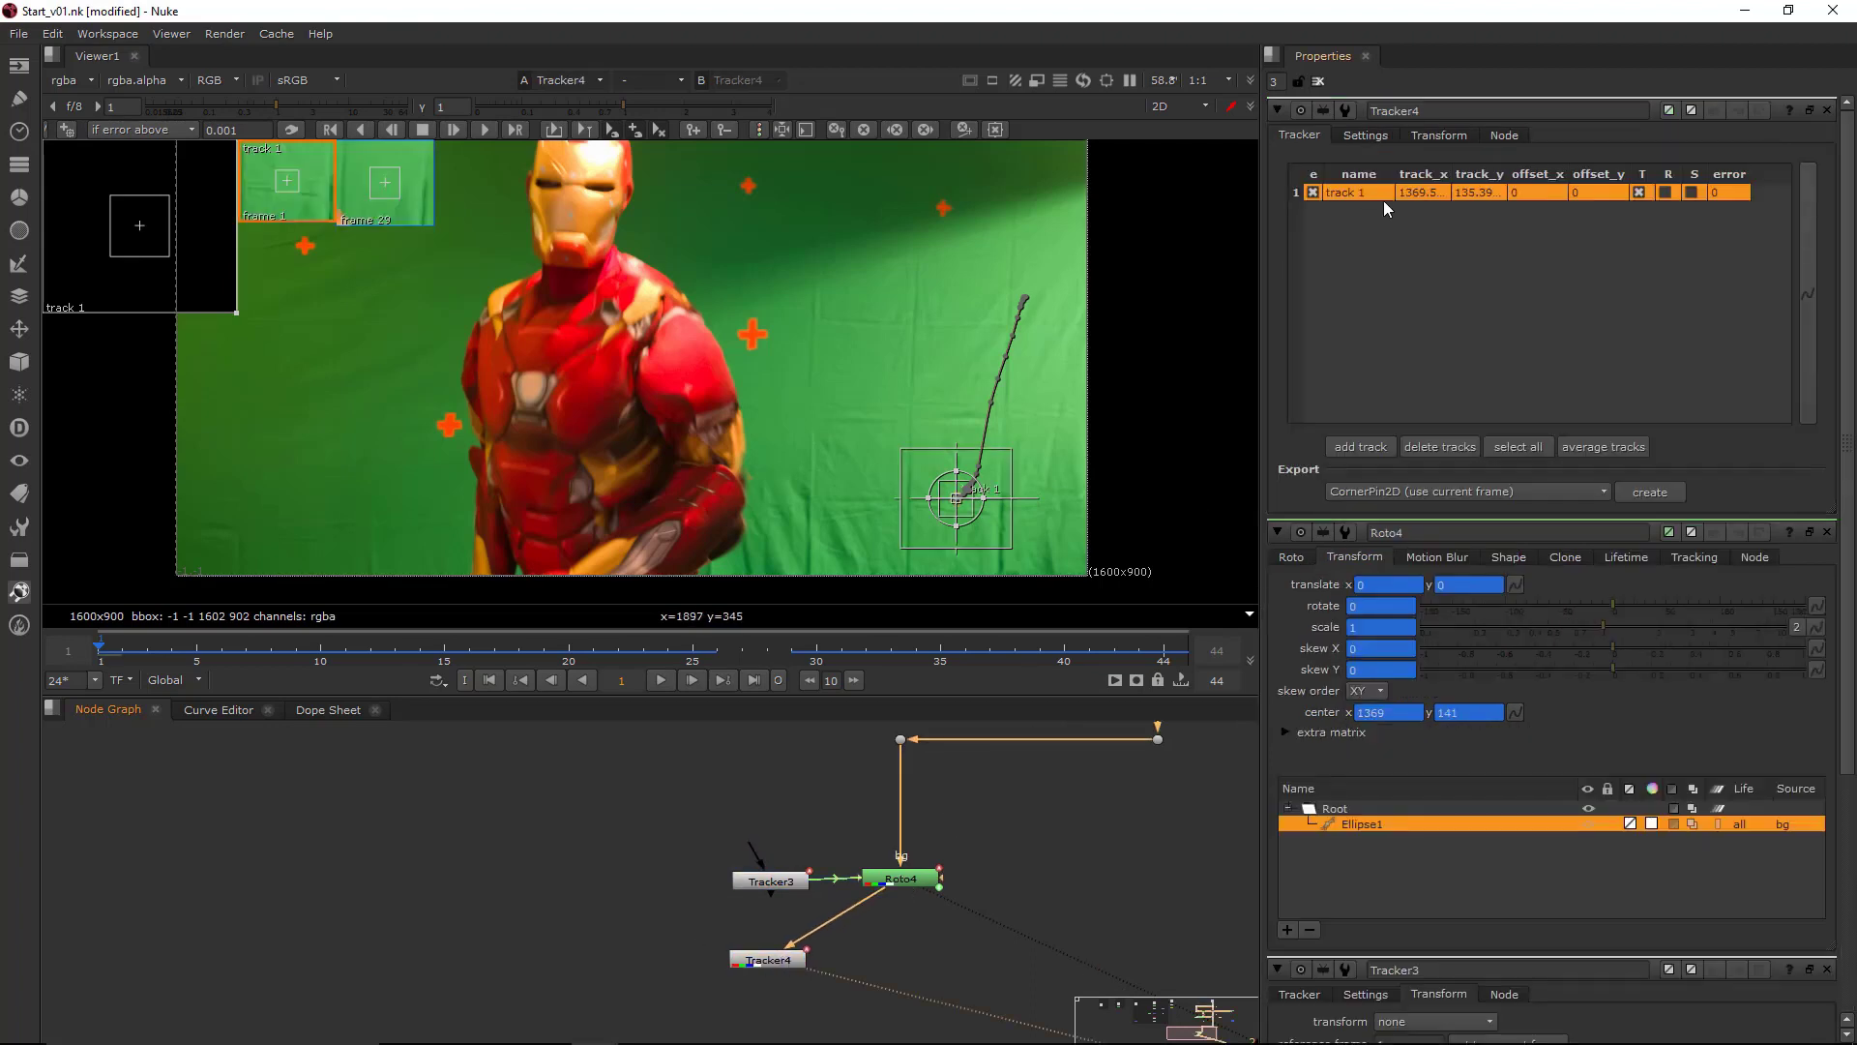
- Set the duplicated tracker's transform type to stabilize
left_click(1438, 134)
left_click(1431, 161)
left_click(1420, 184)
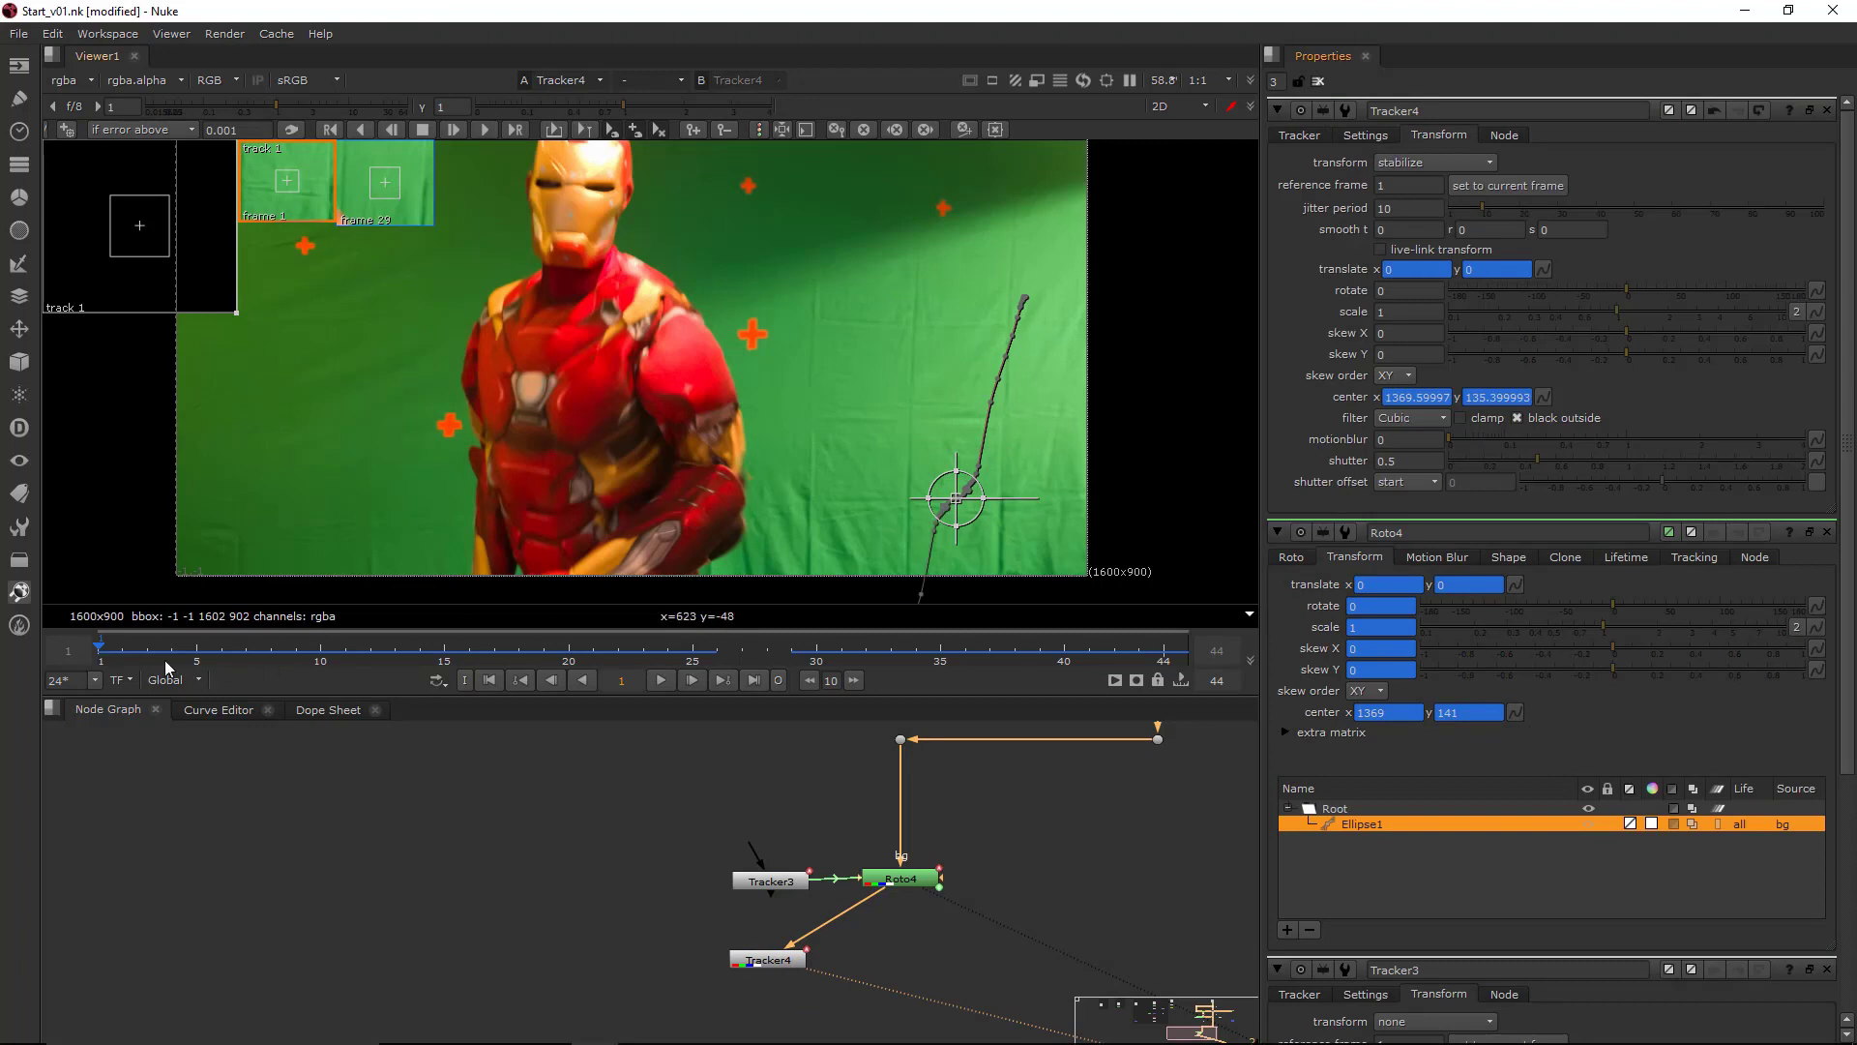
- Play the stabilized shot with overlays hidden to check the patched marker area up close
left_click(830, 426)
middle_click_drag(830, 426, 775, 345)
key("q")
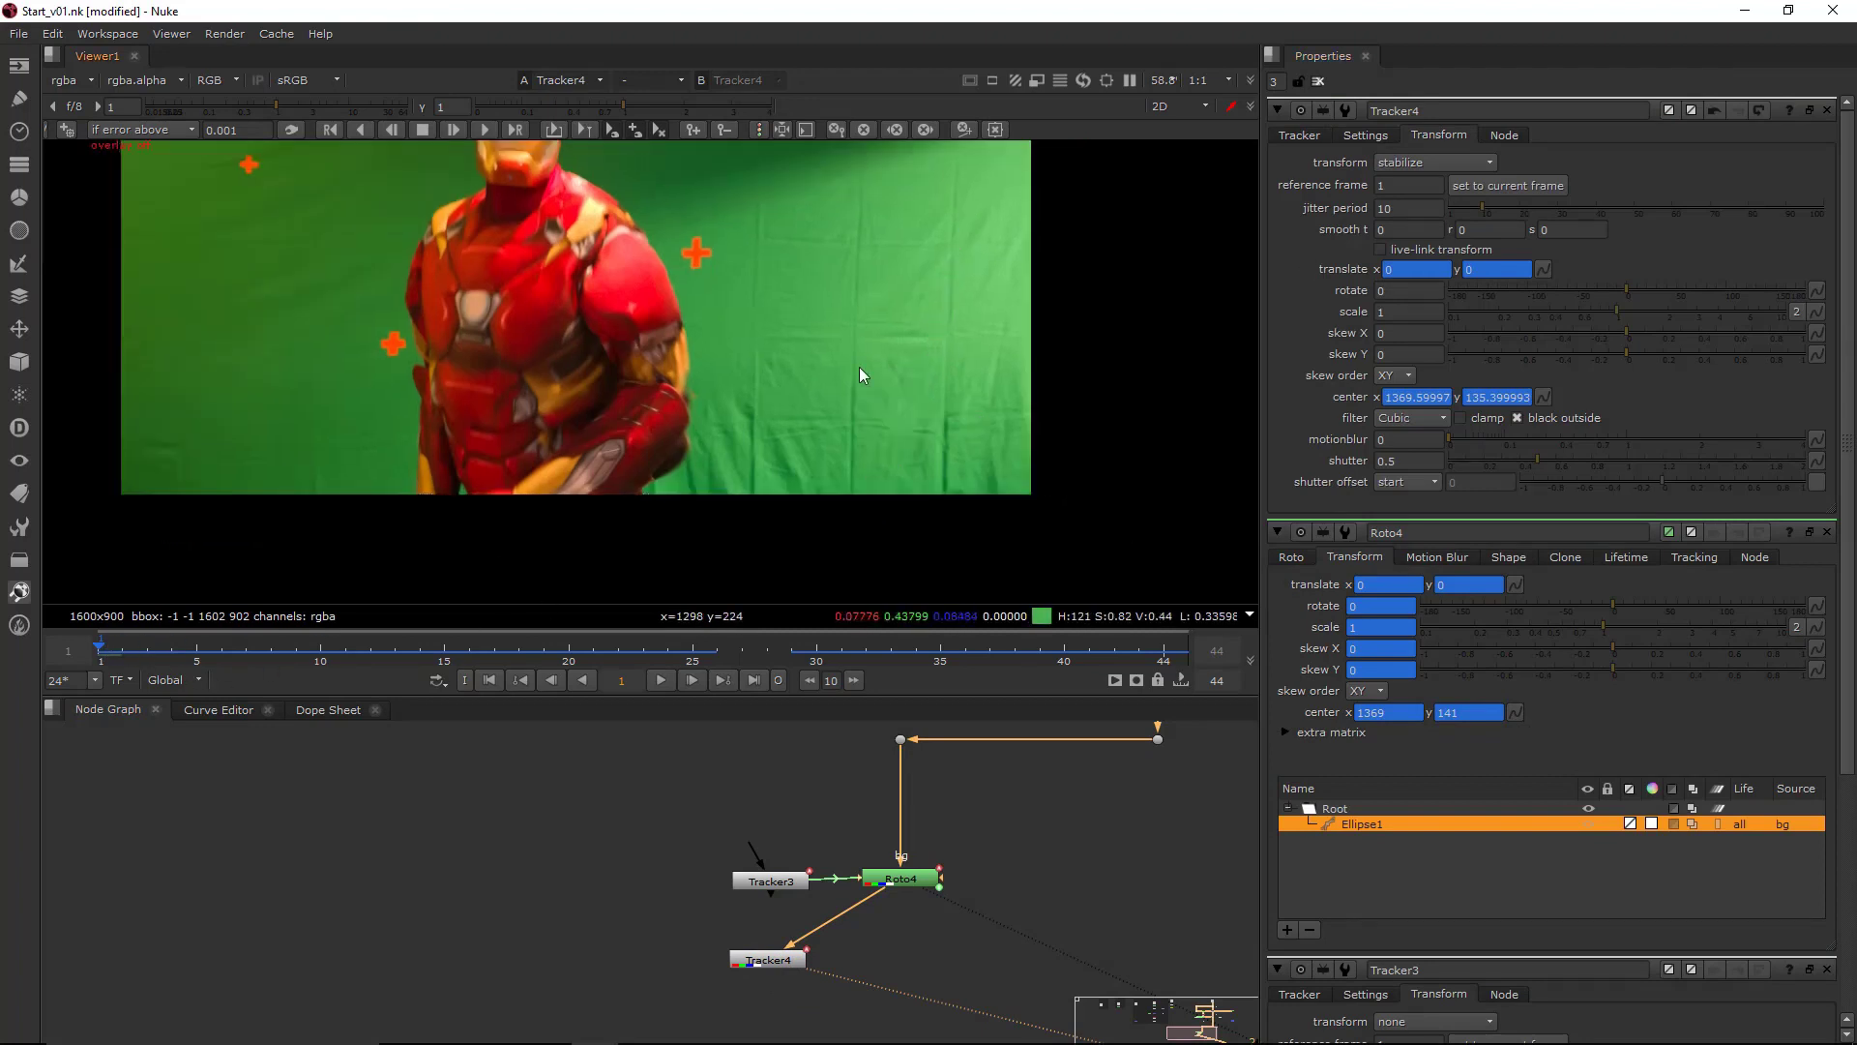
scroll(949, 448, "up", 3)
left_click(690, 680)
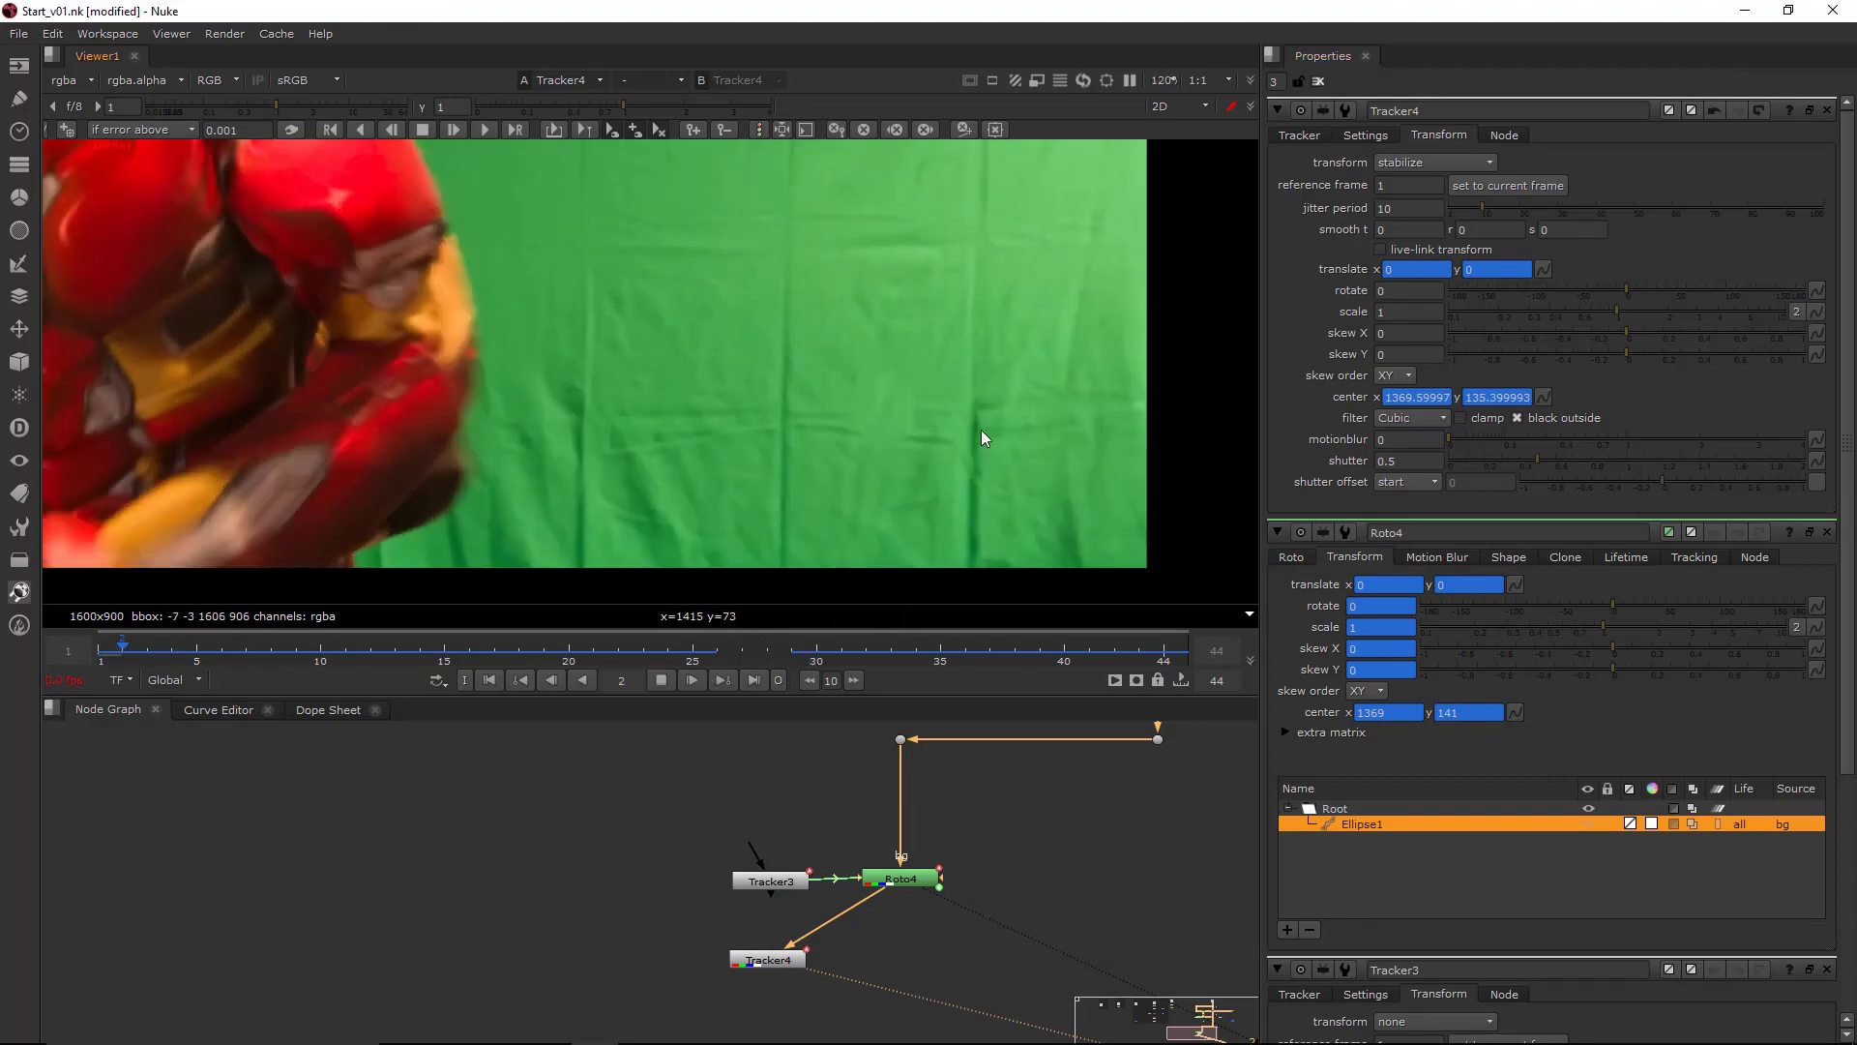
- Stop the stabilized playback at frame 28 and view Roto4's output around the patched marker area
scroll(982, 432, "up", 2)
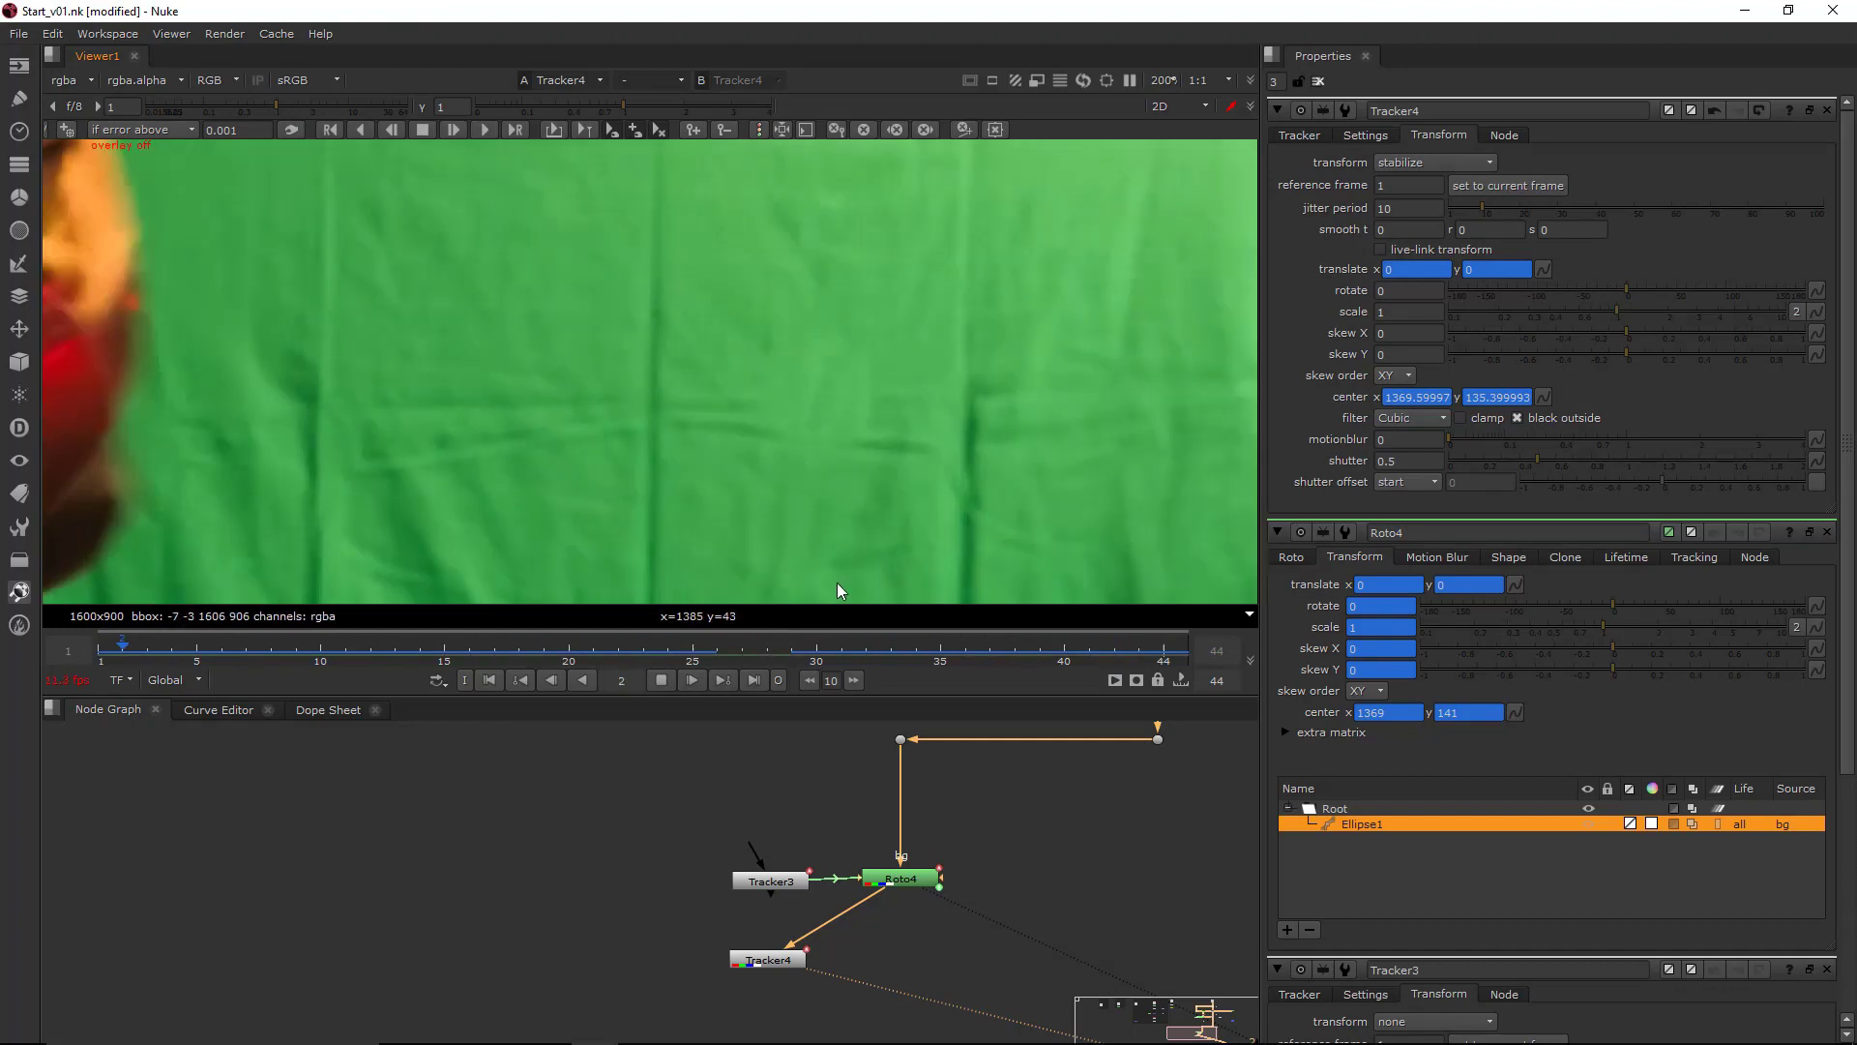
left_click(655, 682)
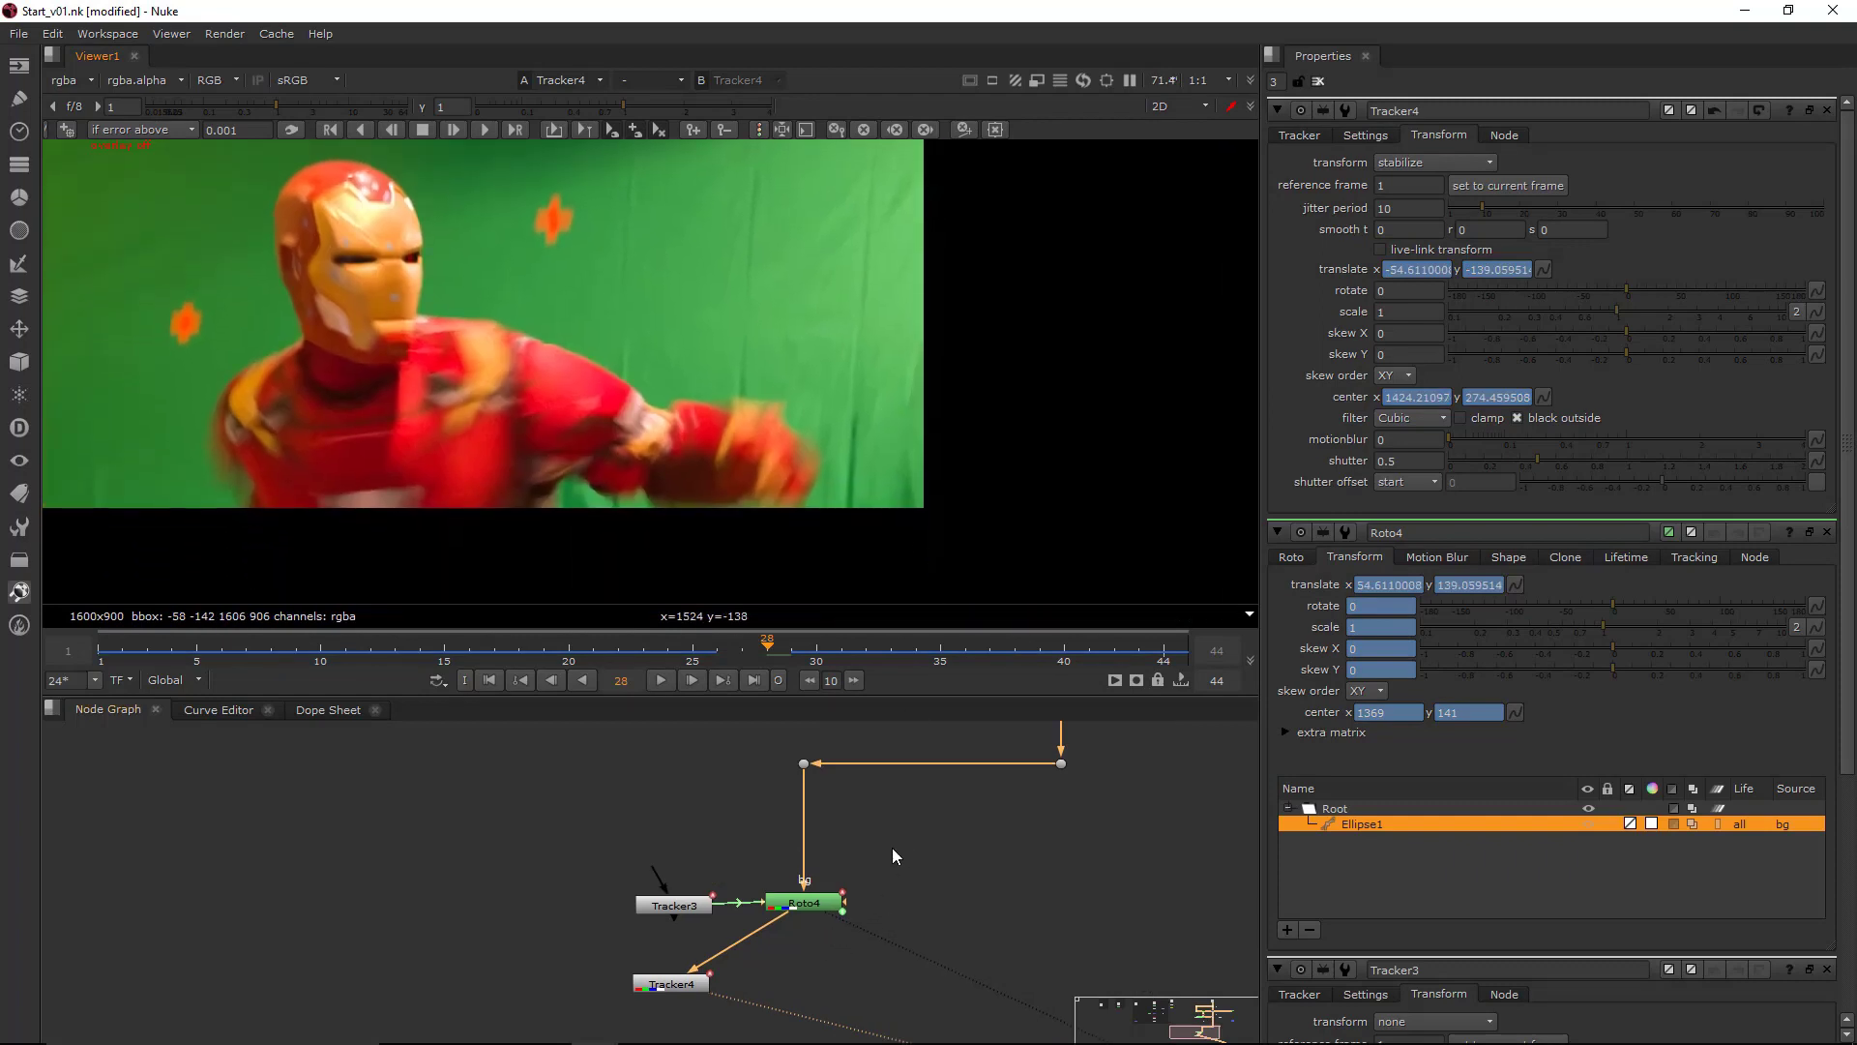
left_click_drag(894, 840, 748, 947)
key("1")
left_click(960, 869)
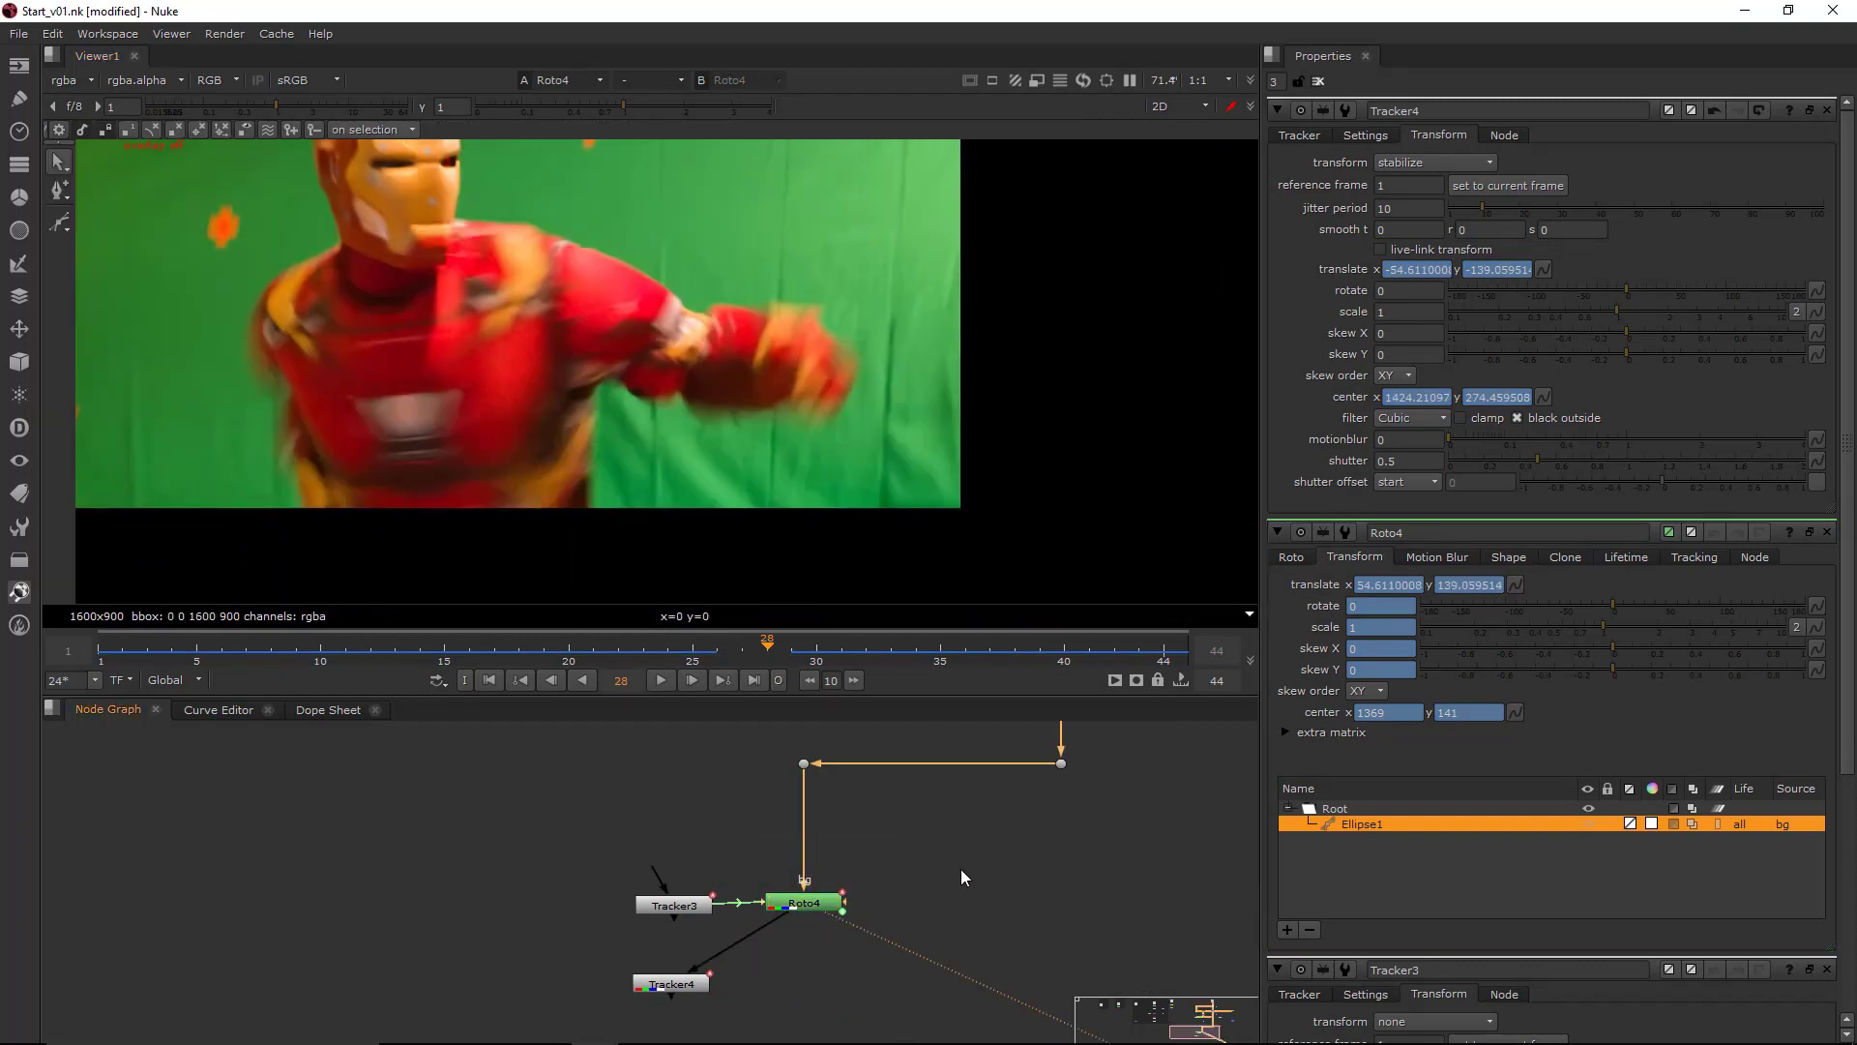
middle_click_drag(946, 286, 869, 410)
scroll(873, 395, "up", 3)
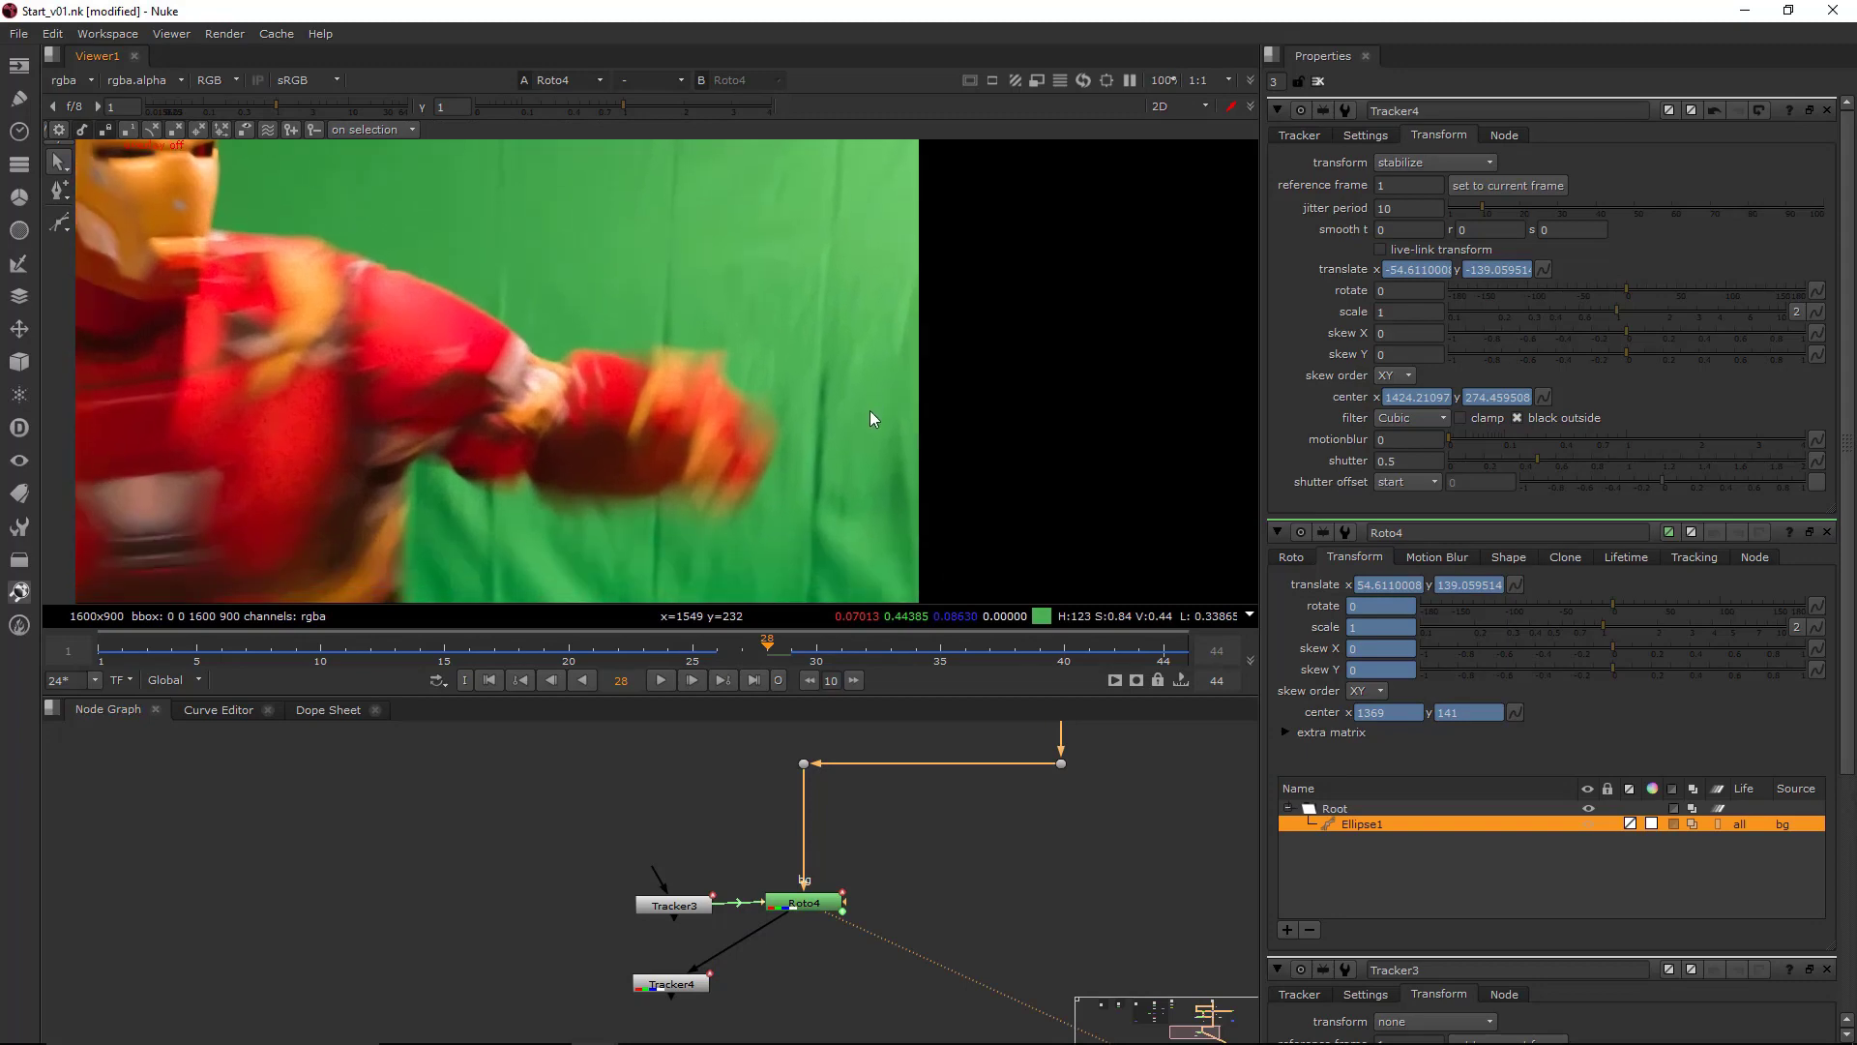
- Inspect the alpha channel of Roto4's output and of the dot feeding it
key("a")
key("a")
key("a")
key("a")
left_click_drag(850, 732, 881, 816)
key("1")
key("a")
key("a")
key("a")
key("a")
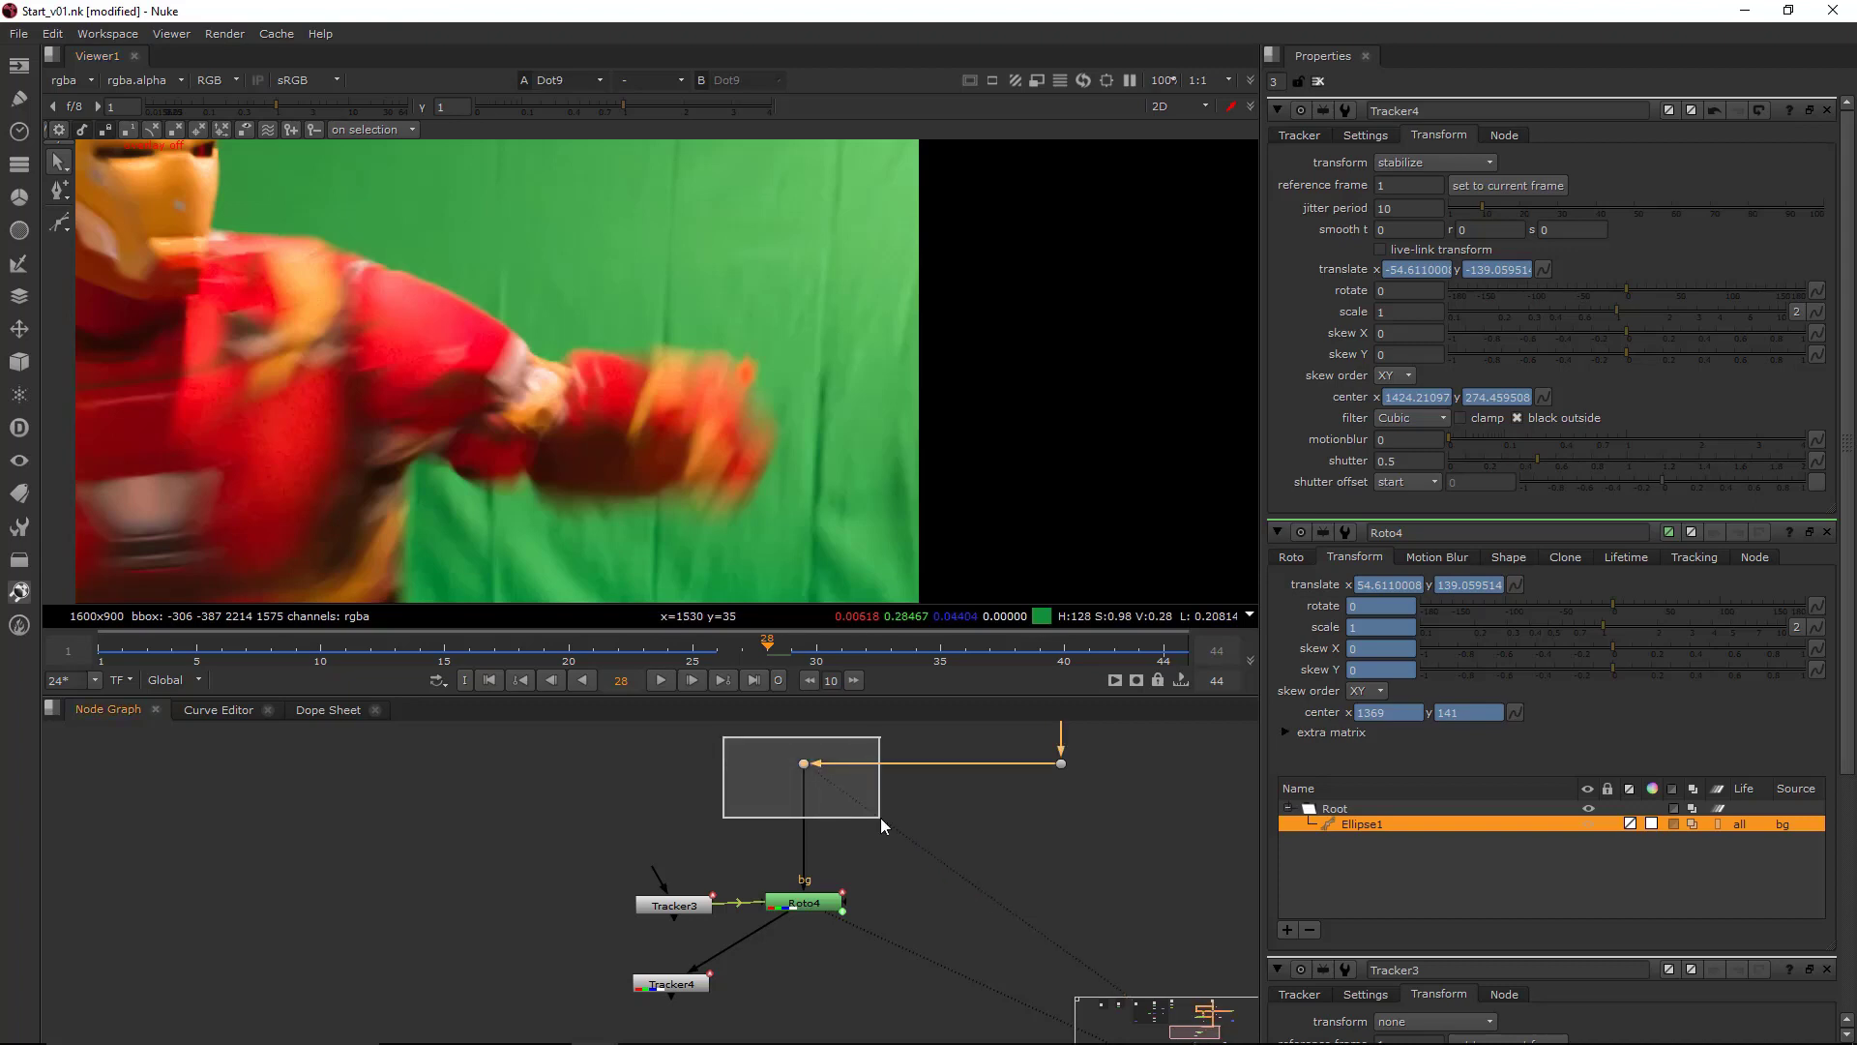
- Insert a Shuffle node between the dot and Roto4, with the alpha output set to 1
left_click_drag(861, 742, 713, 797)
key("Tab")
type("shuf")
key("Return")
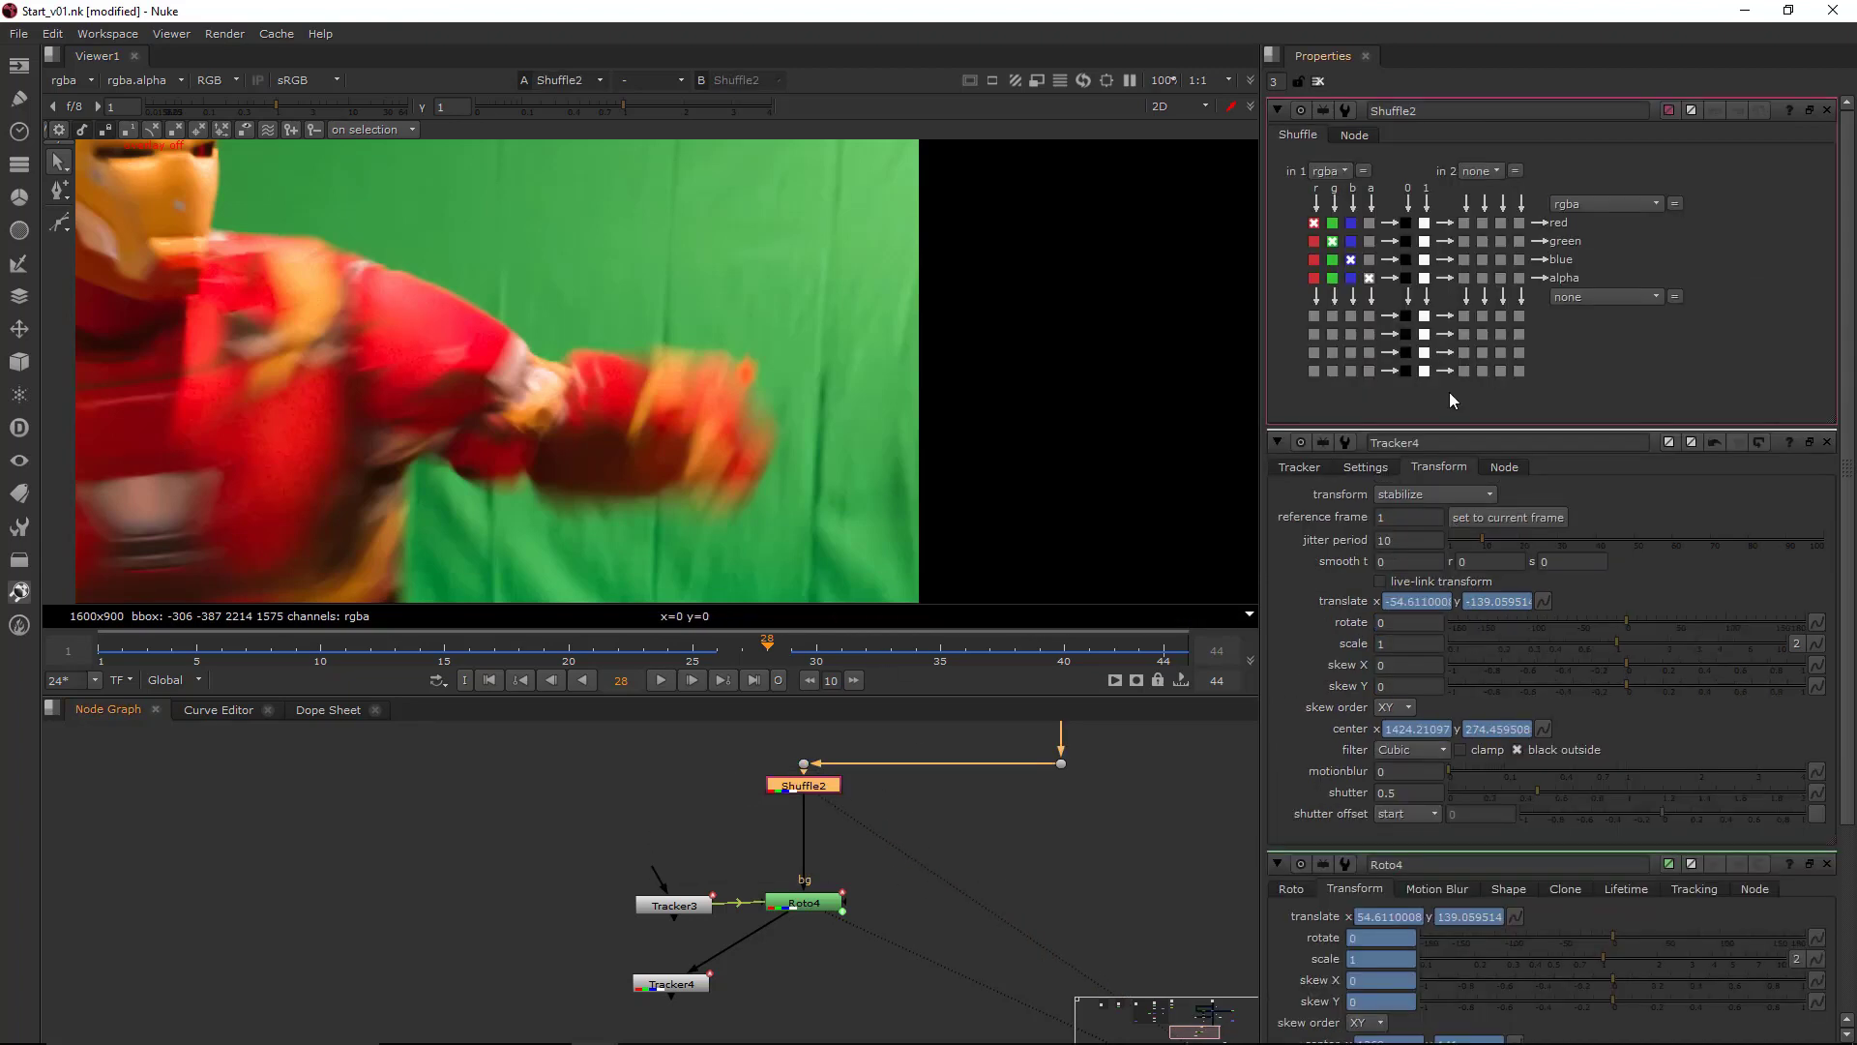
left_click(1424, 278)
- Set Roto4's premultiply to rgba and view its output so only the patch is kept
double_click(804, 904)
key("1")
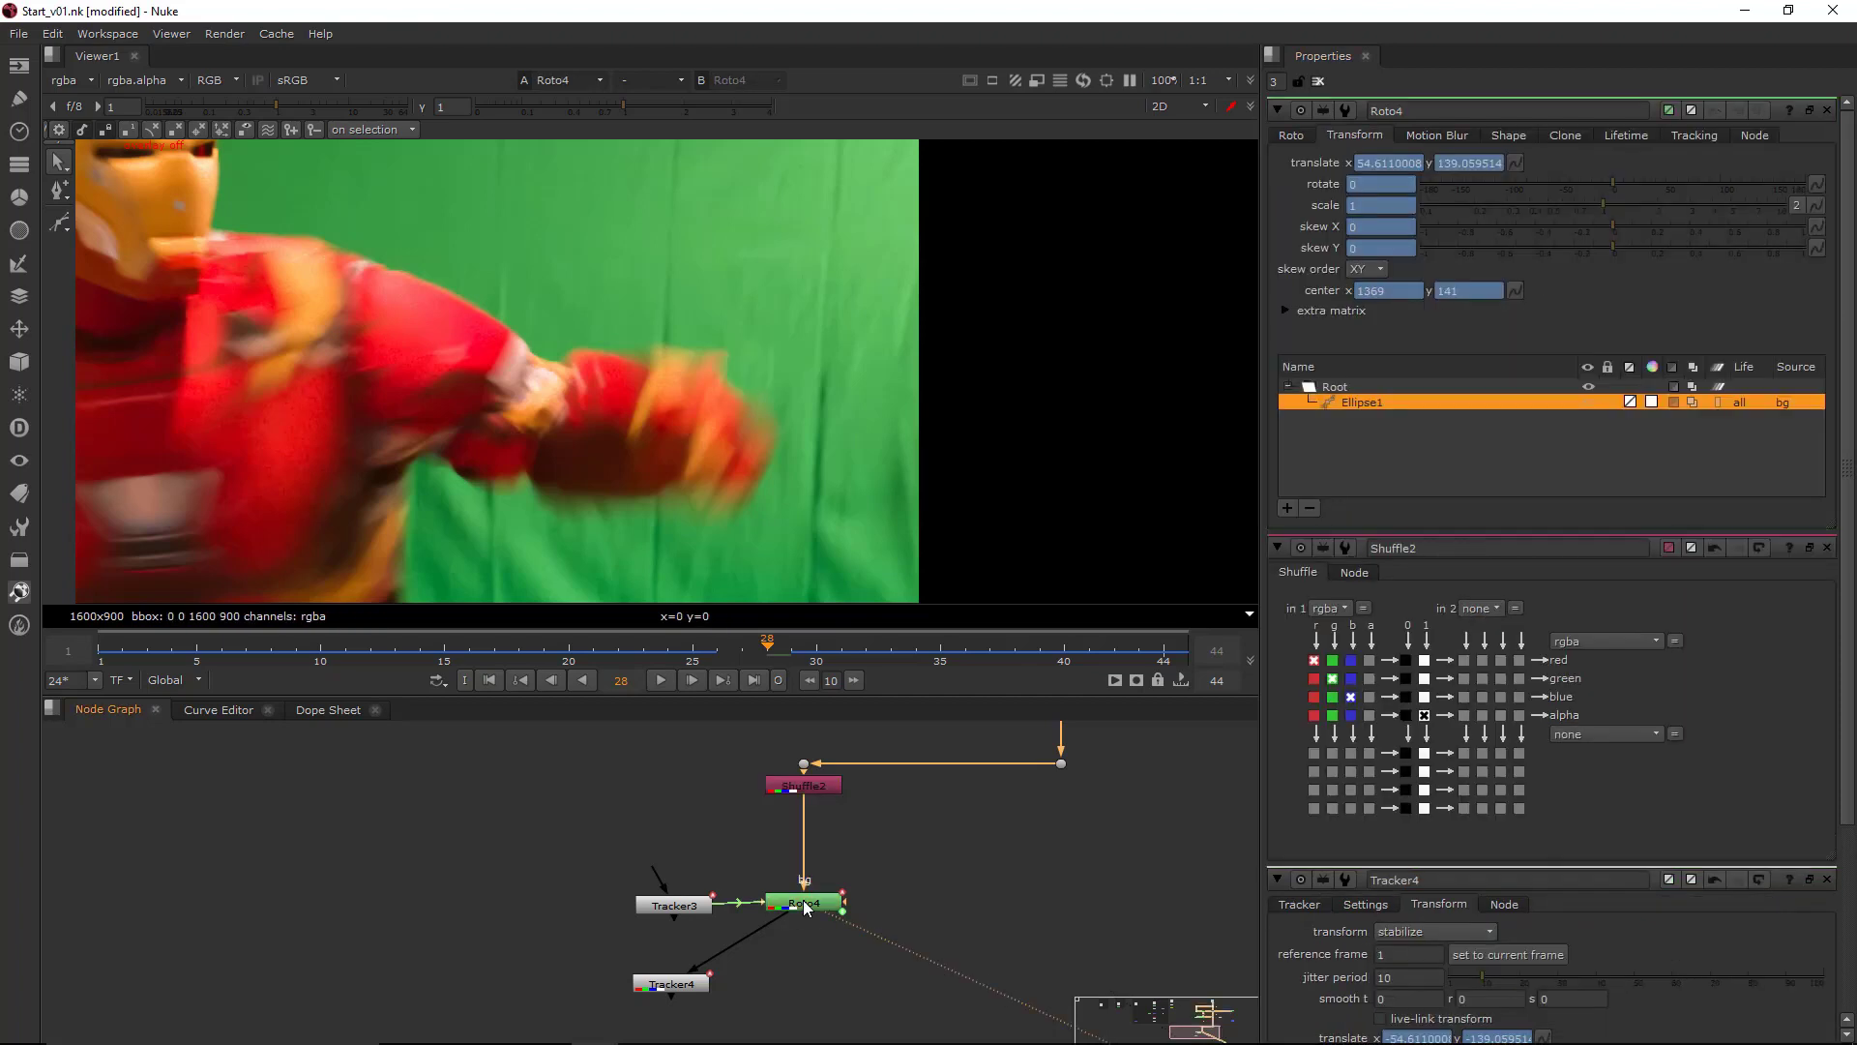
left_click(1302, 129)
left_click(1384, 183)
left_click(1397, 215)
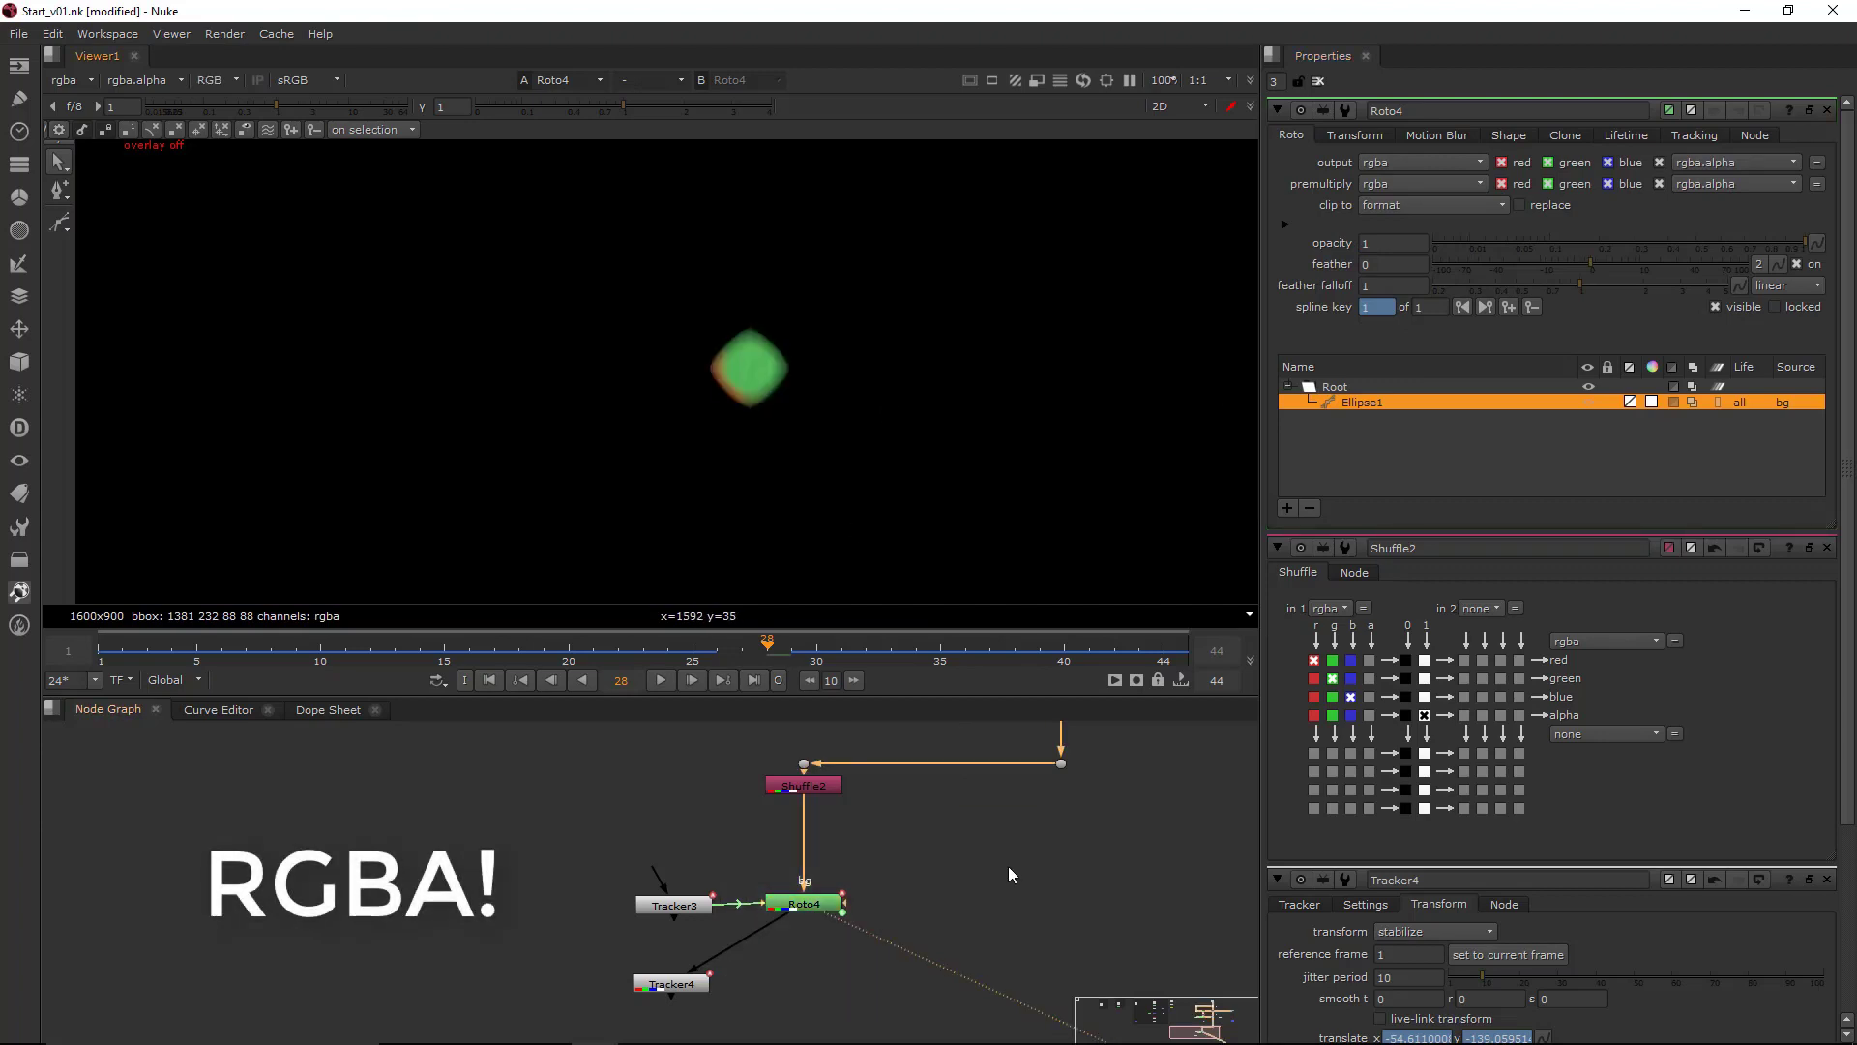
- Add a Merge (over) with Roto4 as A and the main plate dot as B, align it and view its output
scroll(1007, 867, "down", 1)
middle_click_drag(1038, 882, 957, 891)
left_click(958, 891)
key("m")
left_click_drag(969, 864, 972, 793)
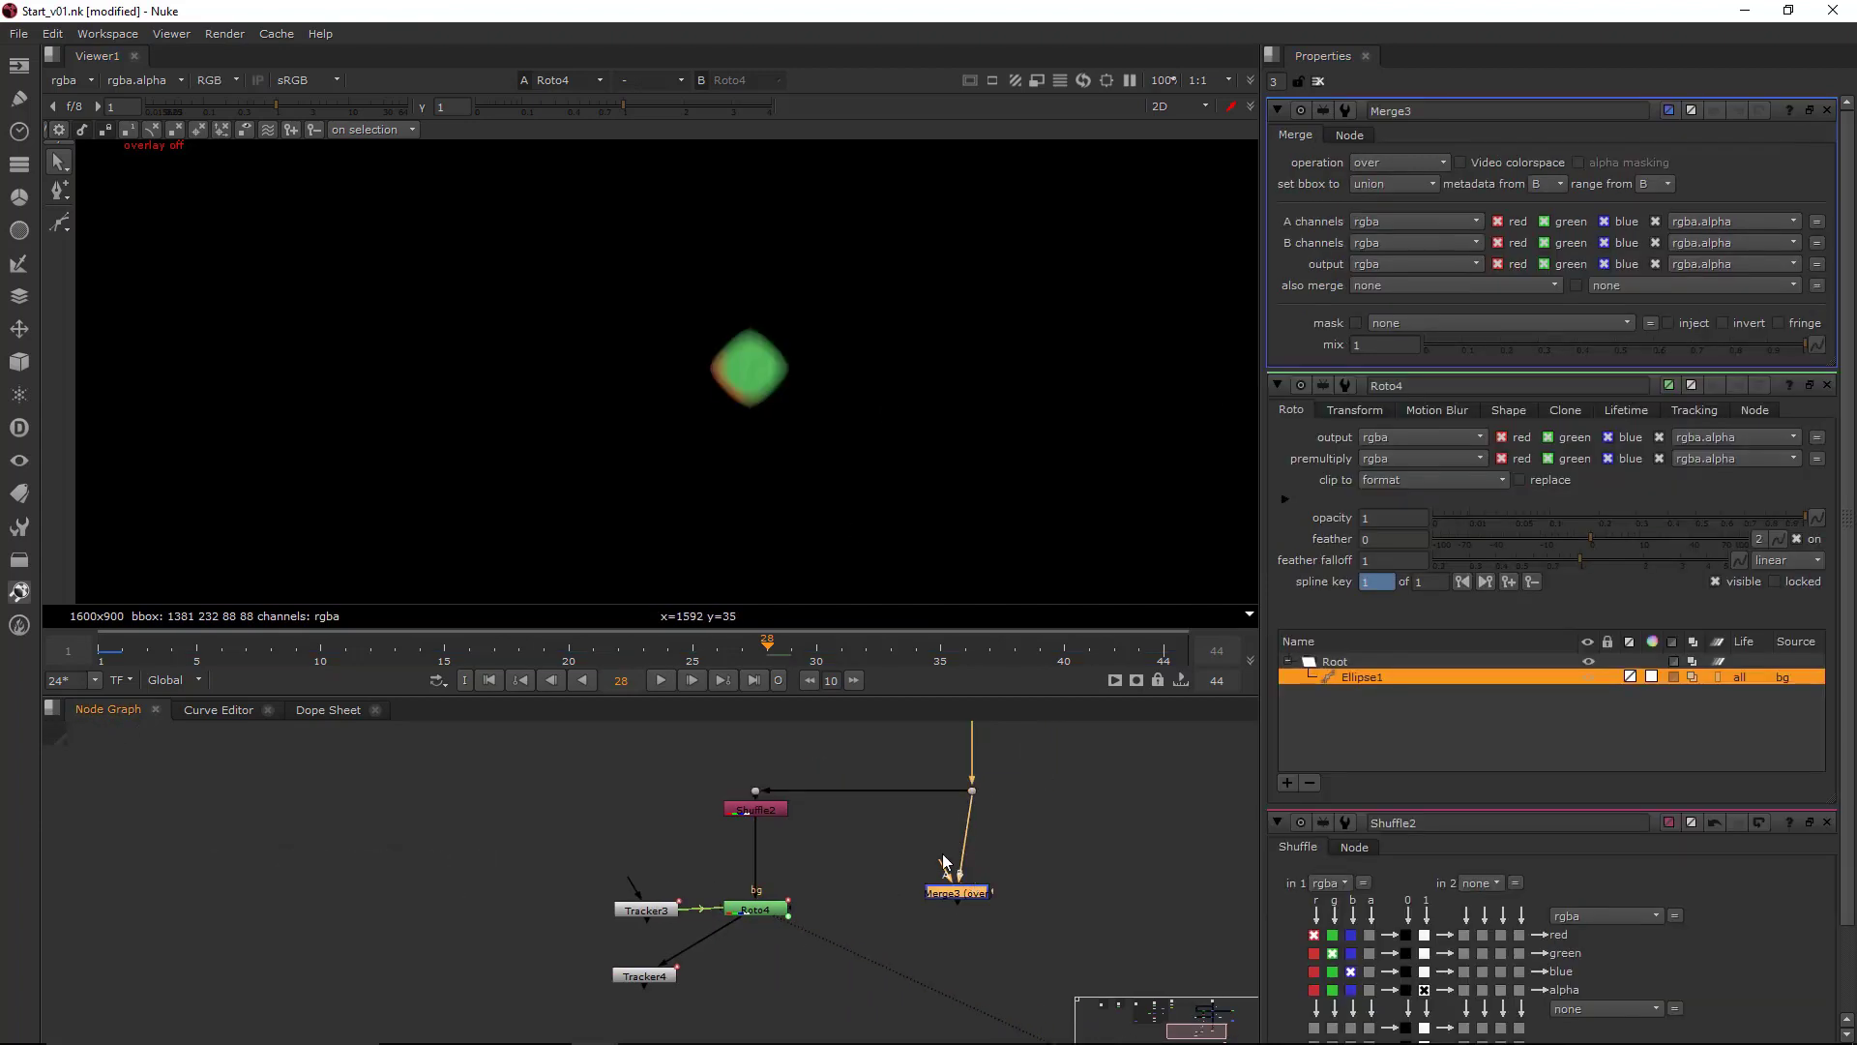
left_click_drag(942, 857, 759, 910)
left_click_drag(954, 892, 968, 909)
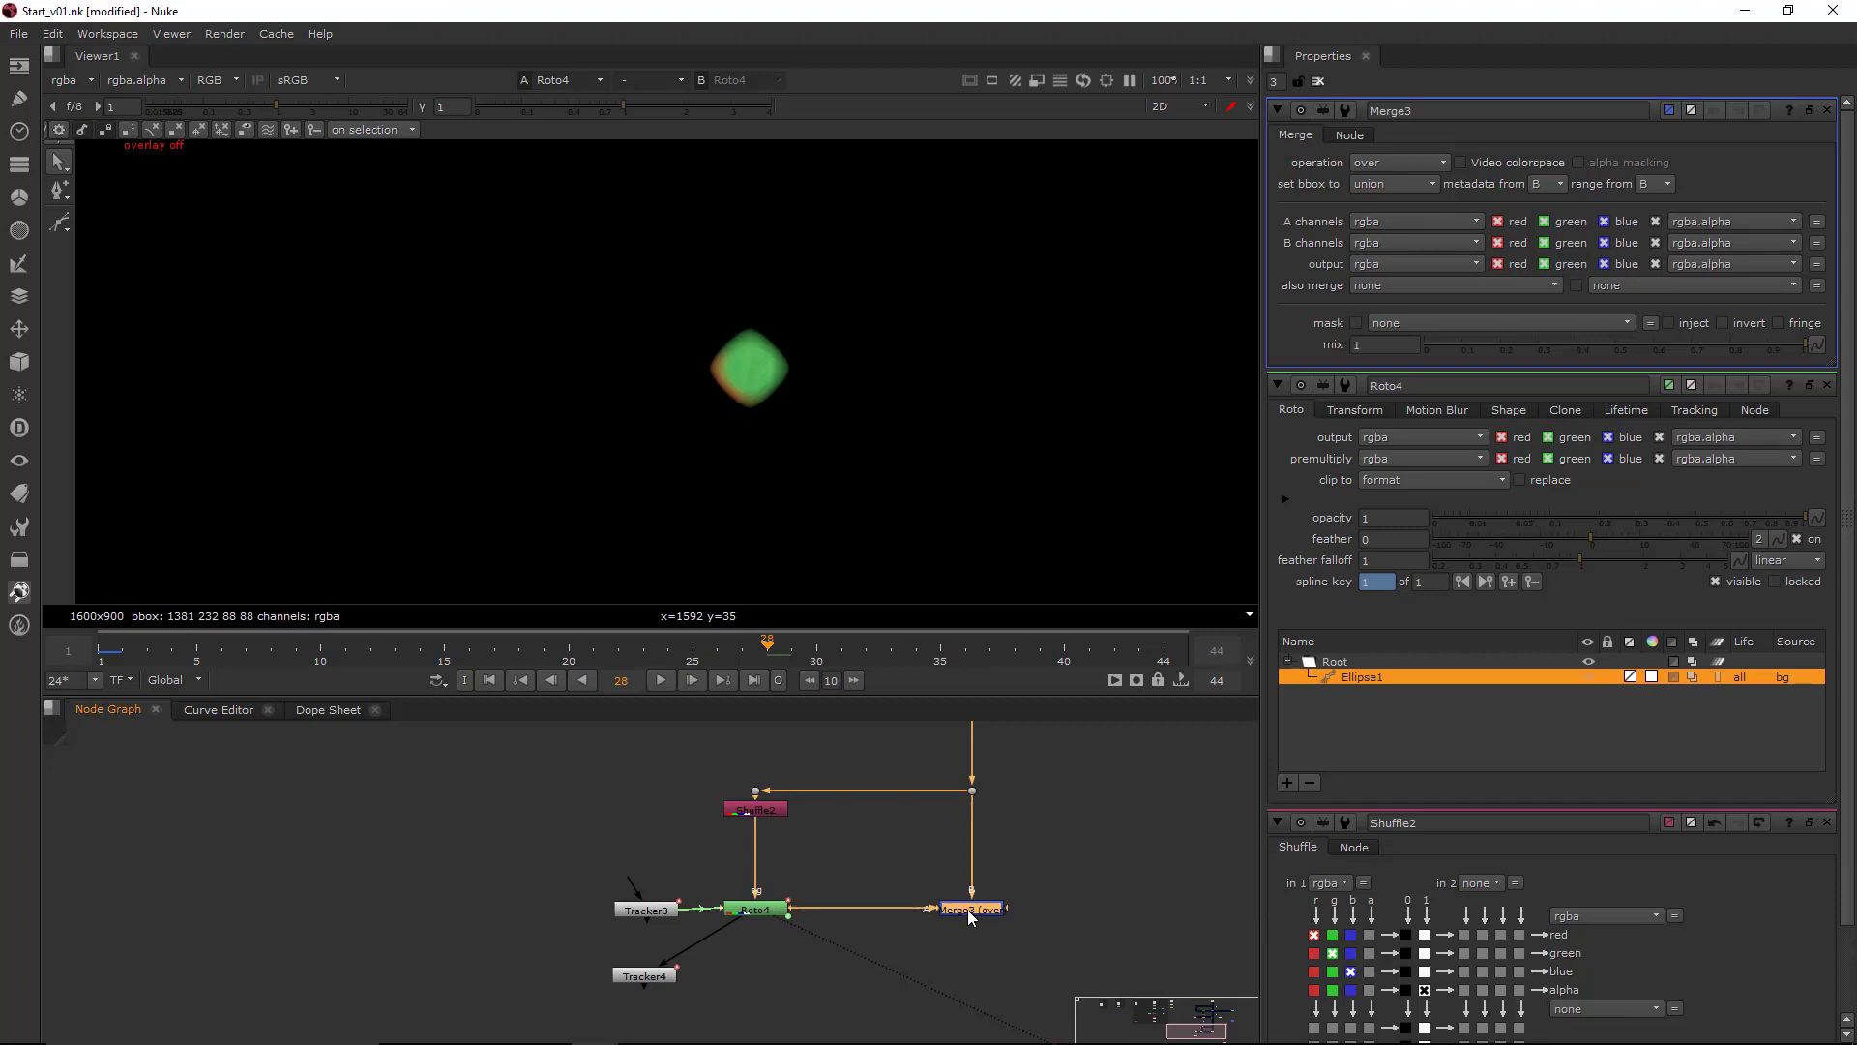
key("1")
- Duplicate the ChannelMerge node below the existing one and feed Roto4 into its A input through a dot that straightens the pipe
scroll(972, 936, "down", 3)
scroll(1001, 878, "up", 2)
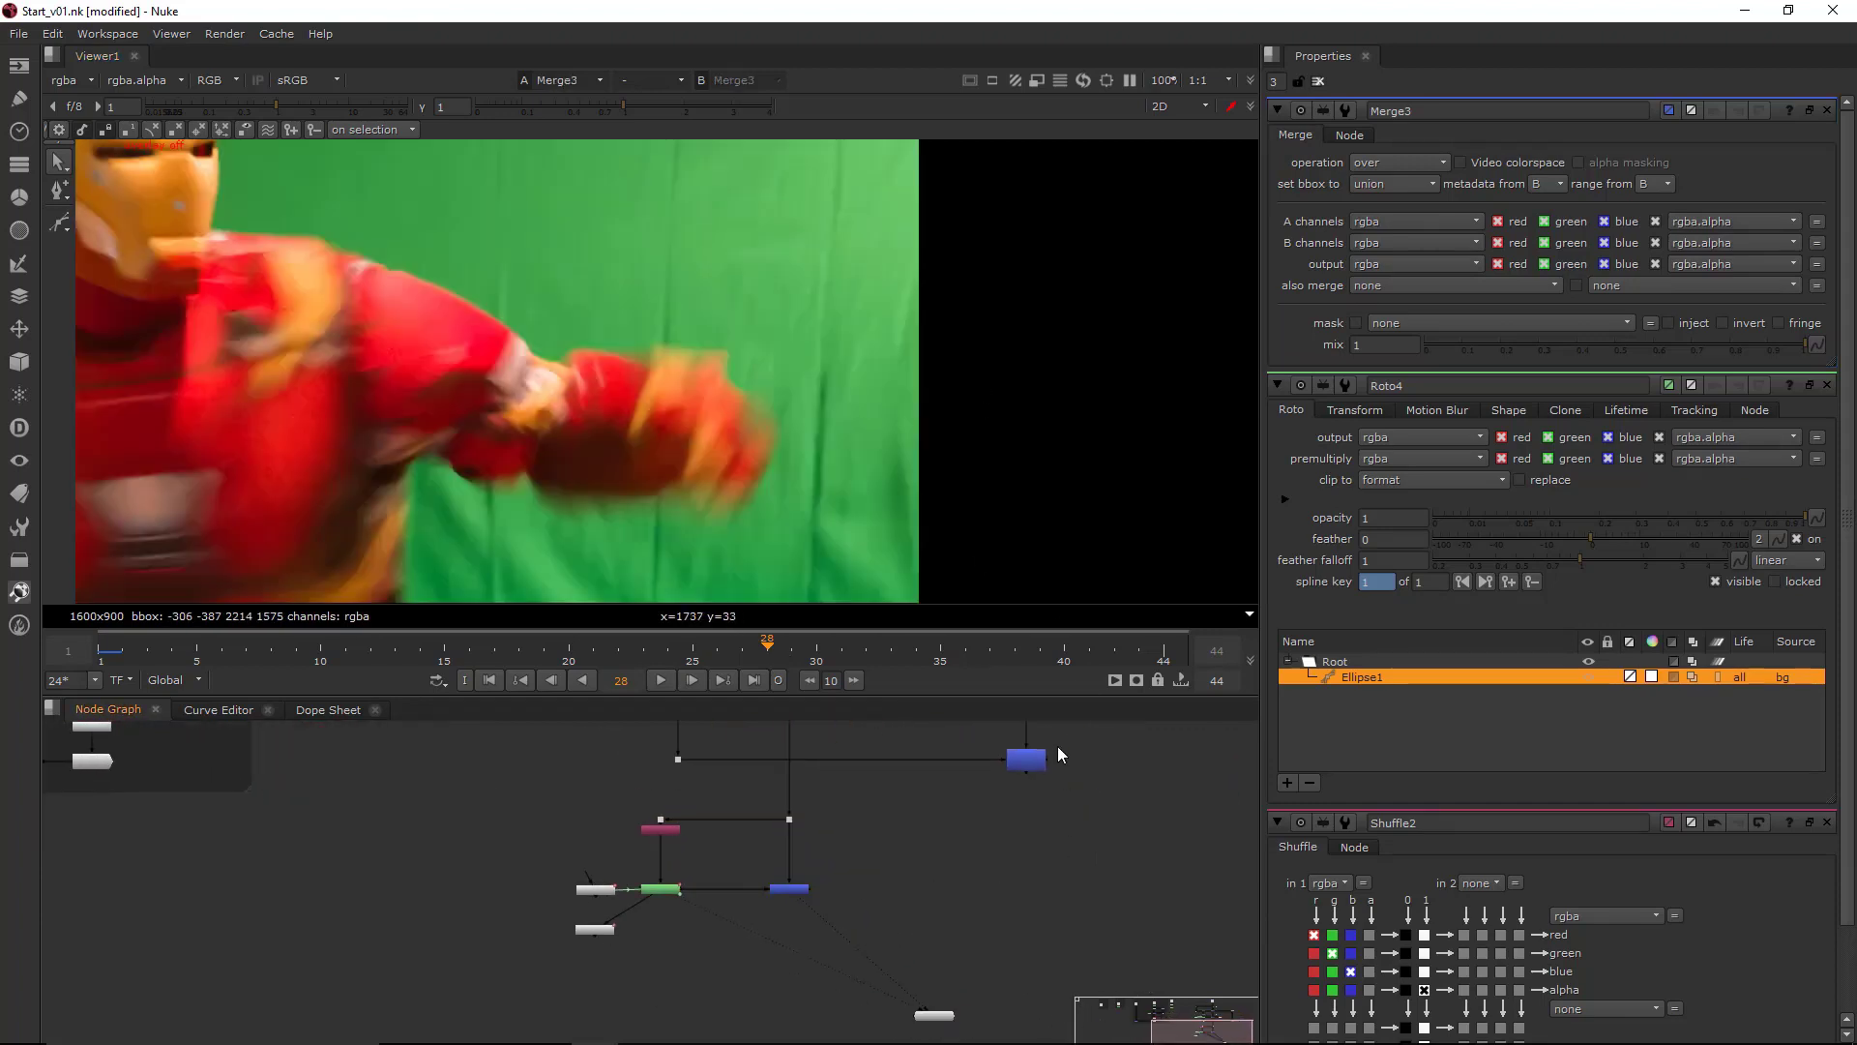
left_click(1029, 759)
key("ctrl+c")
left_click(1031, 938)
key("ctrl+v")
left_click_drag(1019, 927, 671, 892)
left_click_drag(1033, 955, 1041, 955)
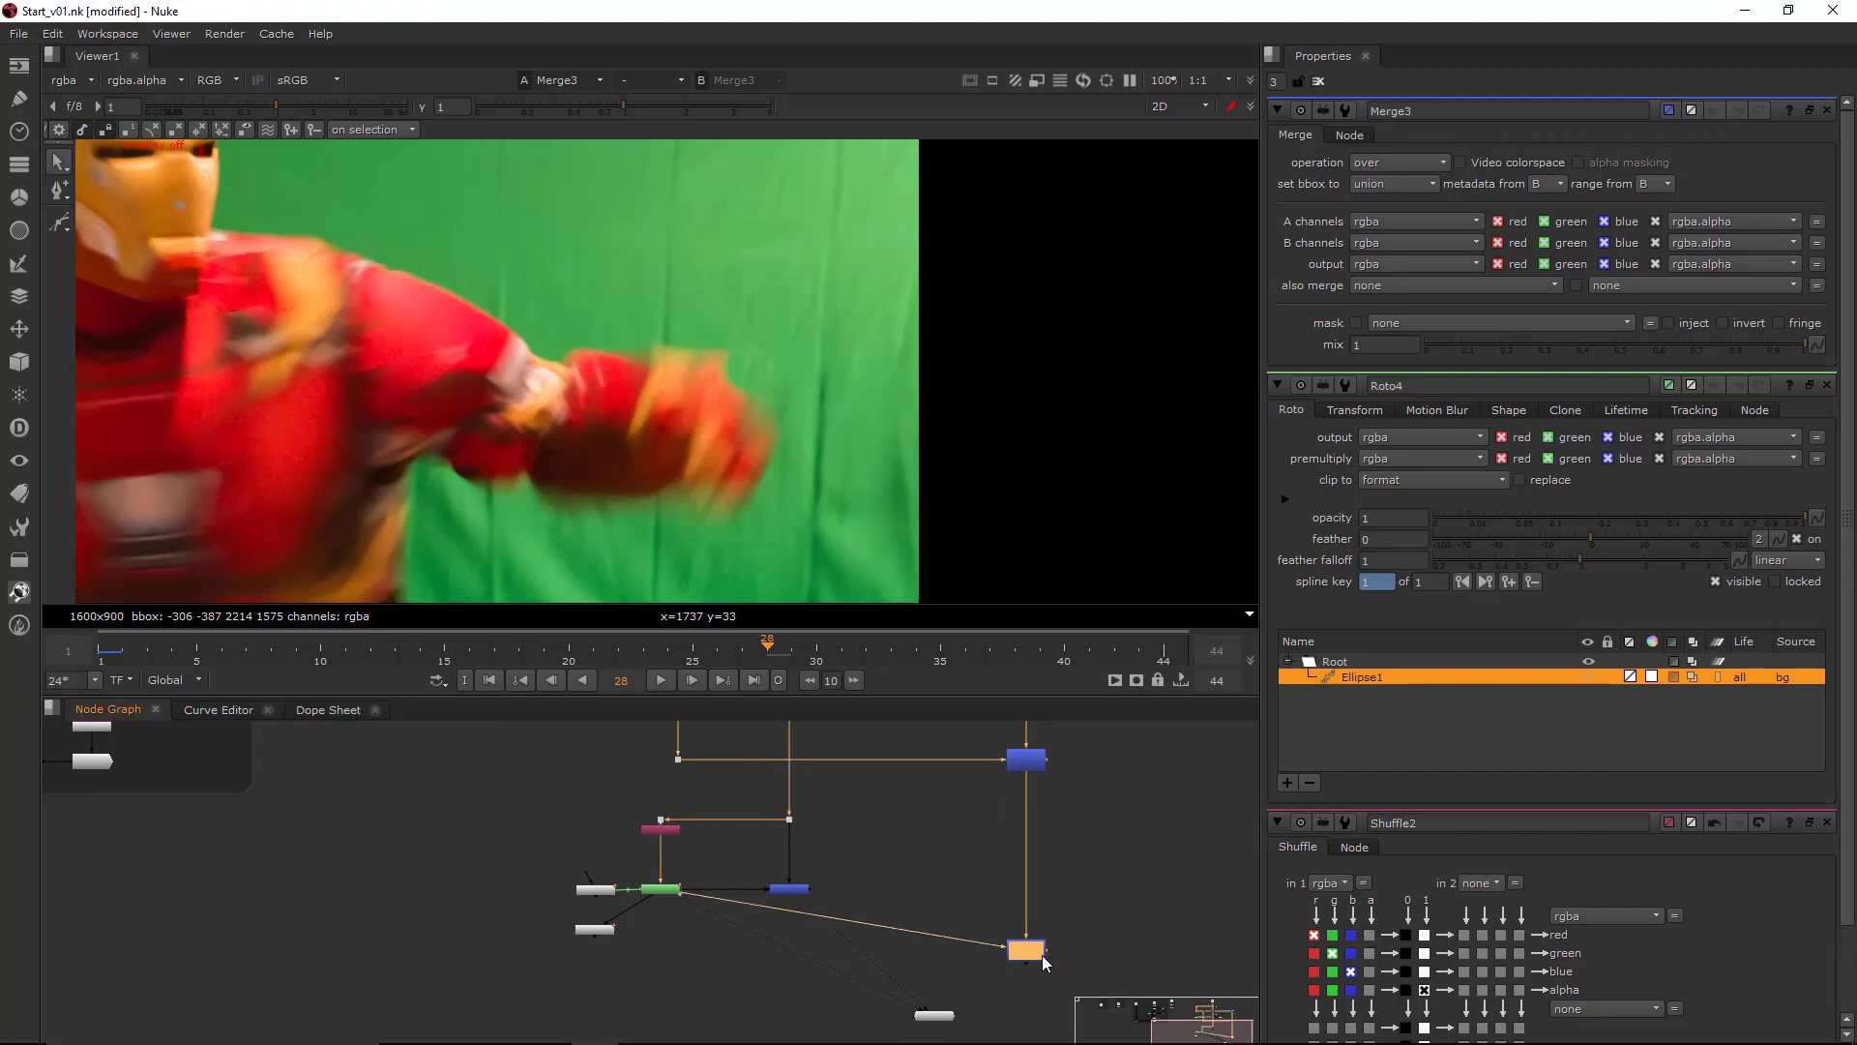
left_click_drag(853, 920, 690, 953, "ctrl")
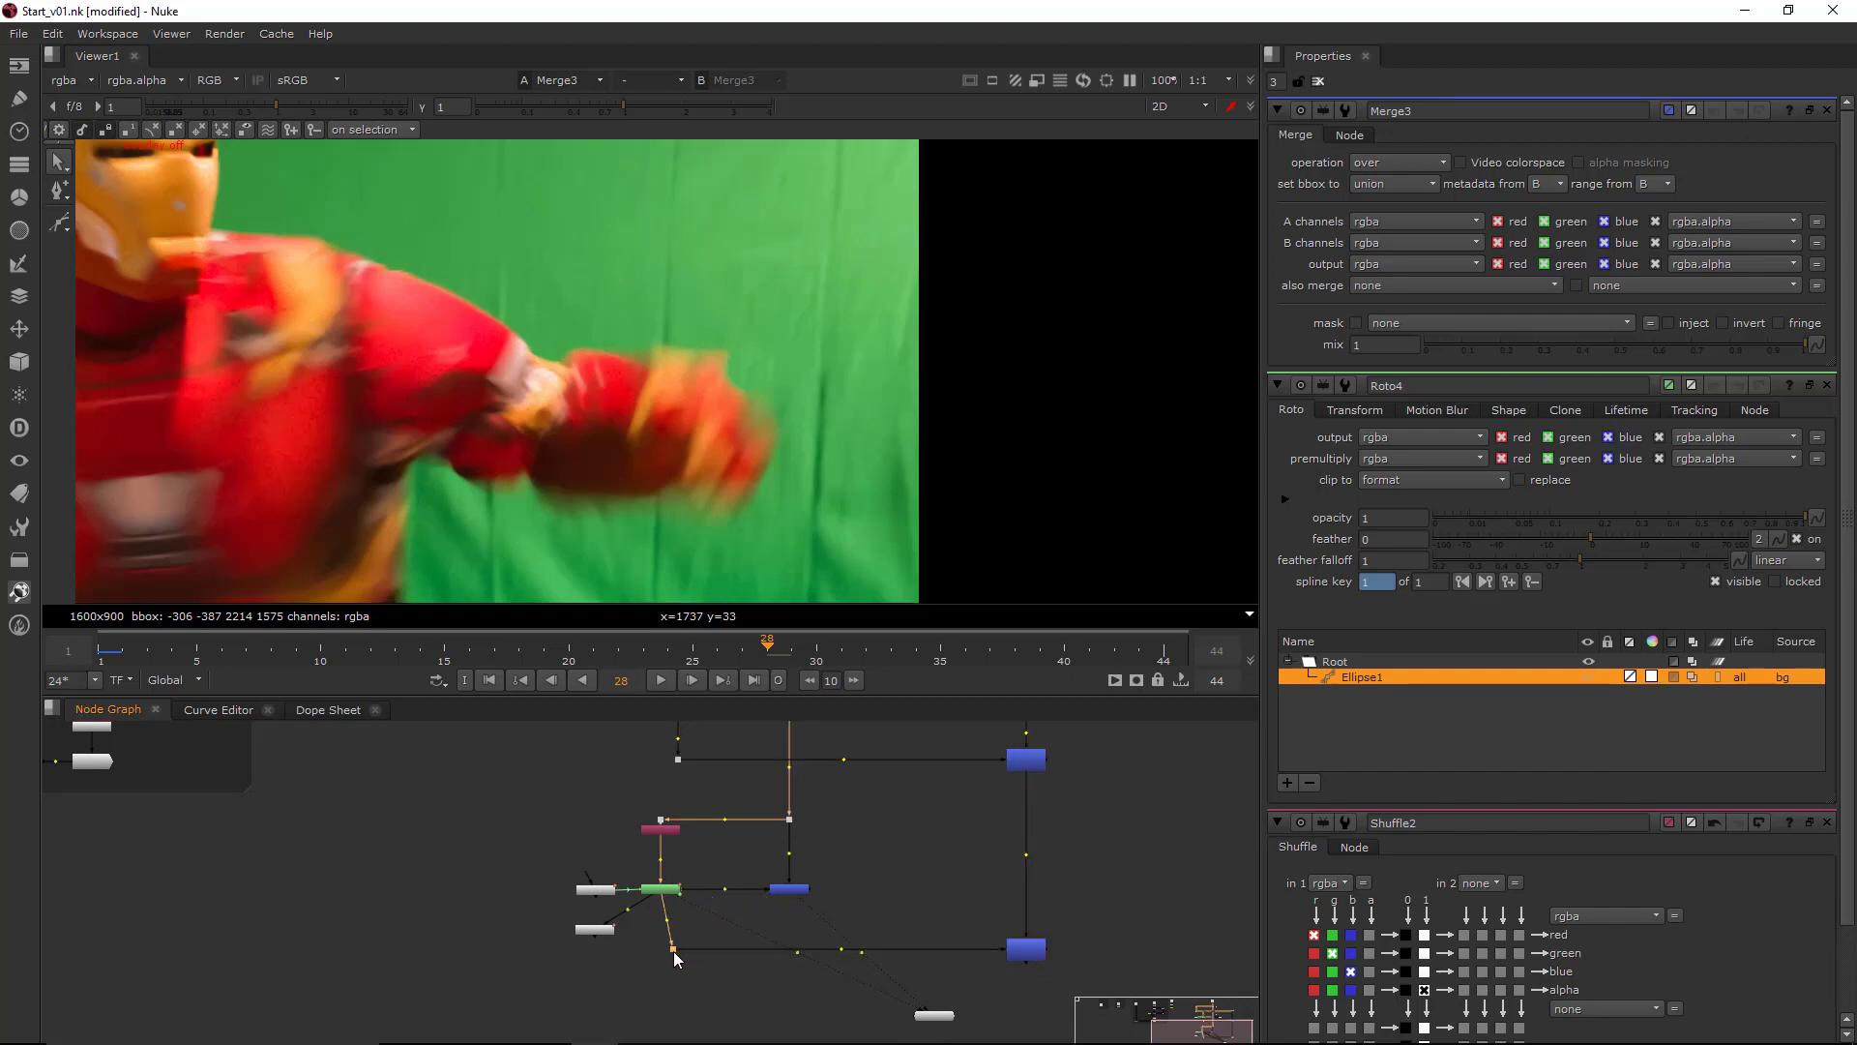
- View the new ChannelMerge's alpha matte, and check Merge3's full colour output
left_click_drag(912, 887, 1071, 971)
key("1")
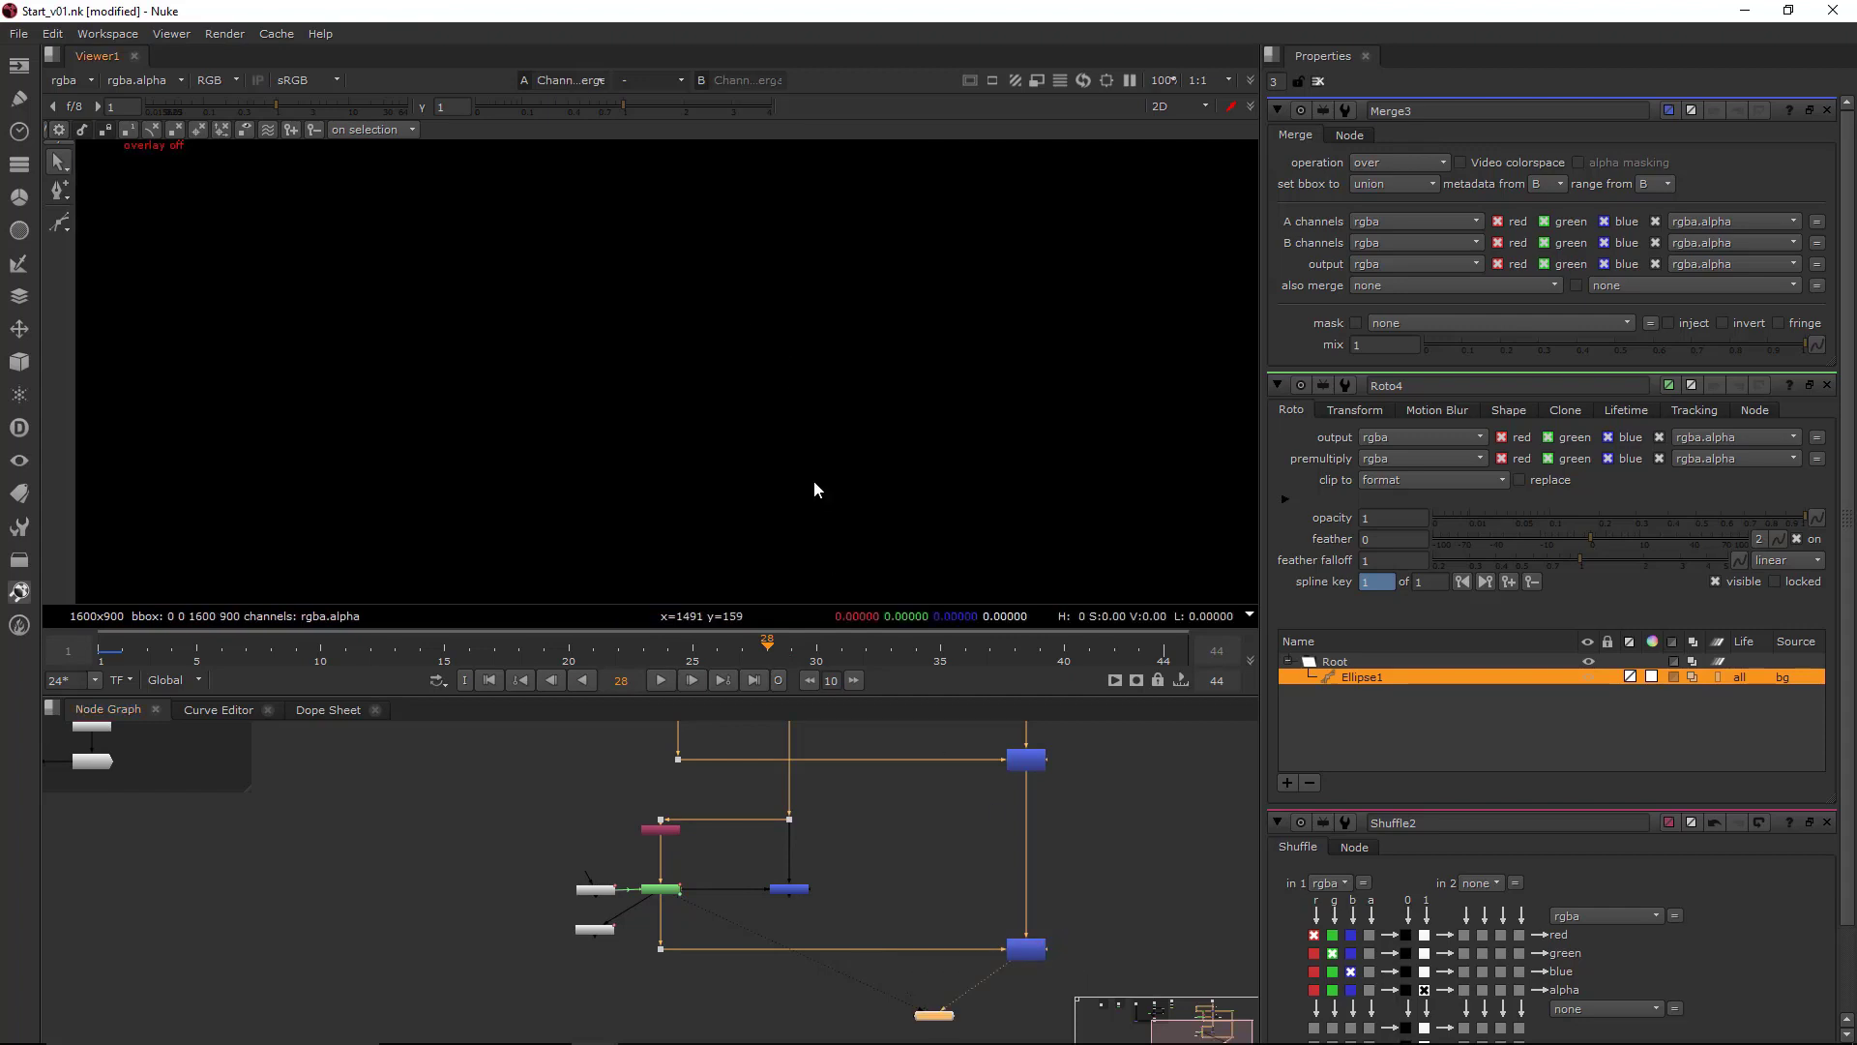
key("a")
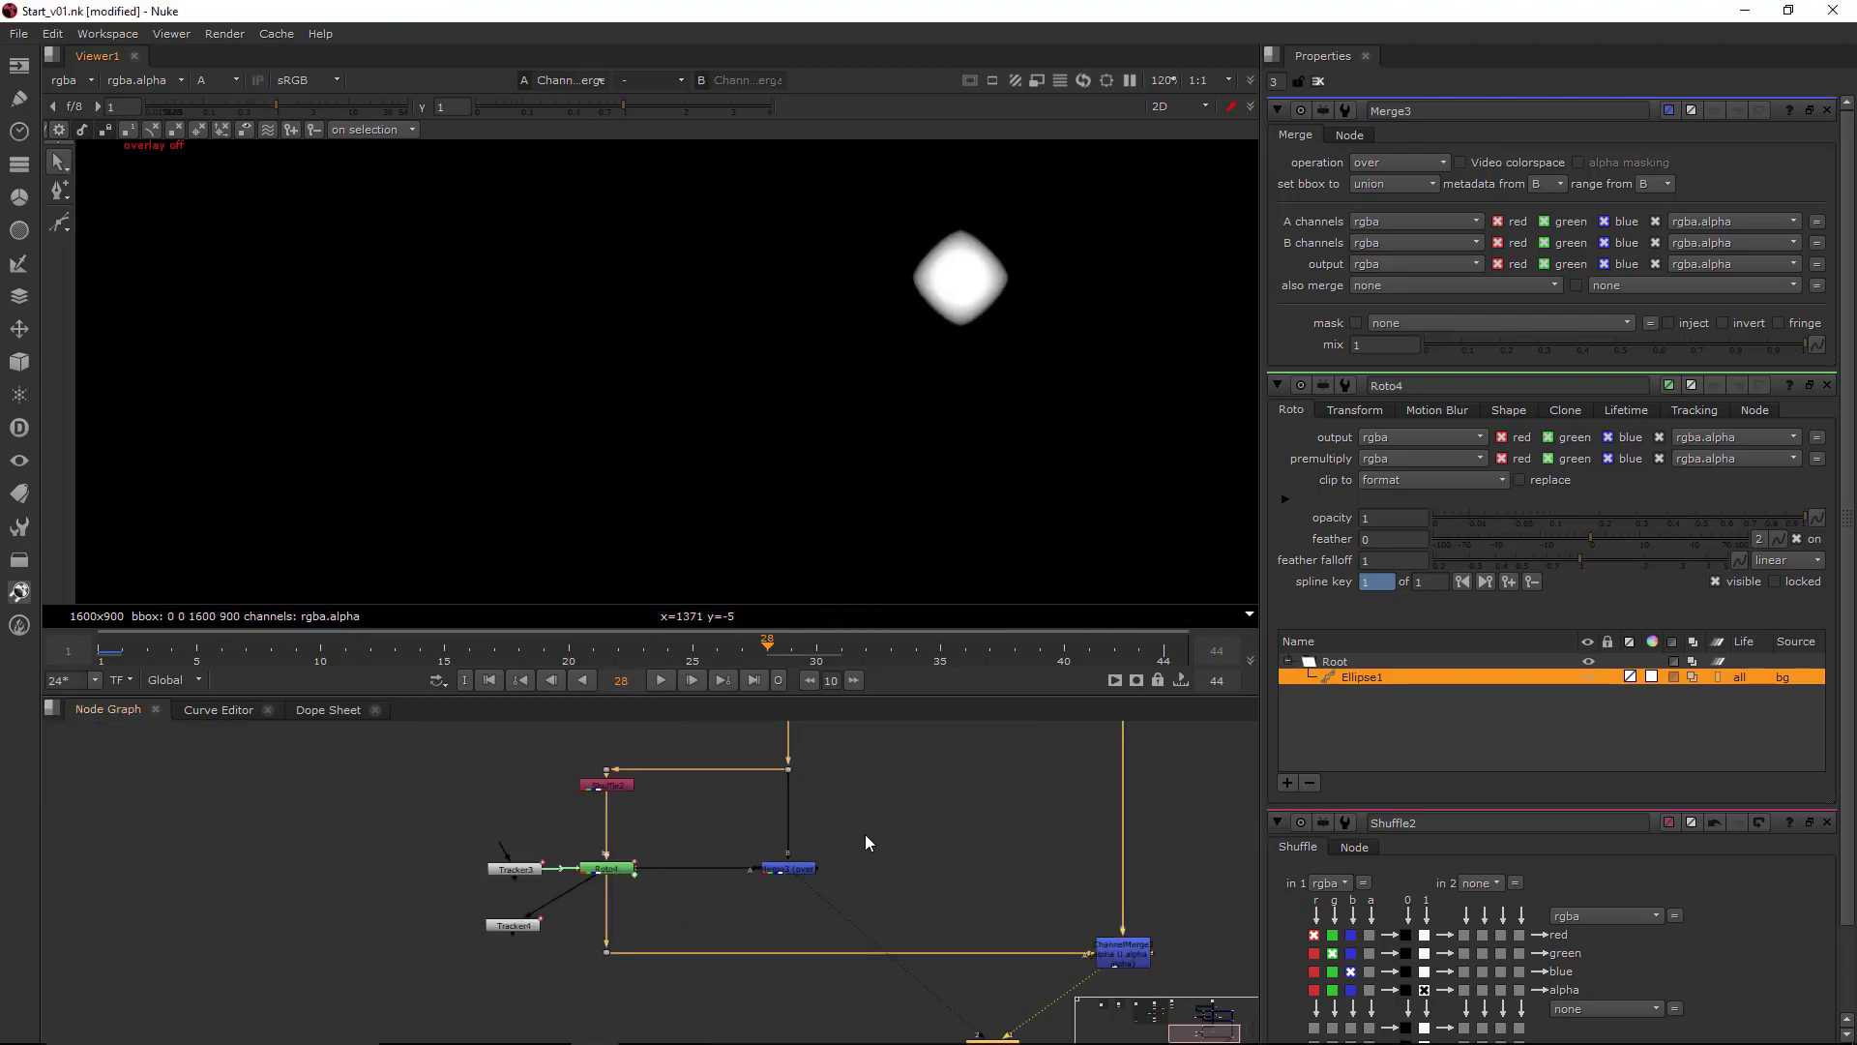
left_click_drag(838, 753, 714, 938)
key("1")
key("a")
scroll(969, 410, "down", 4)
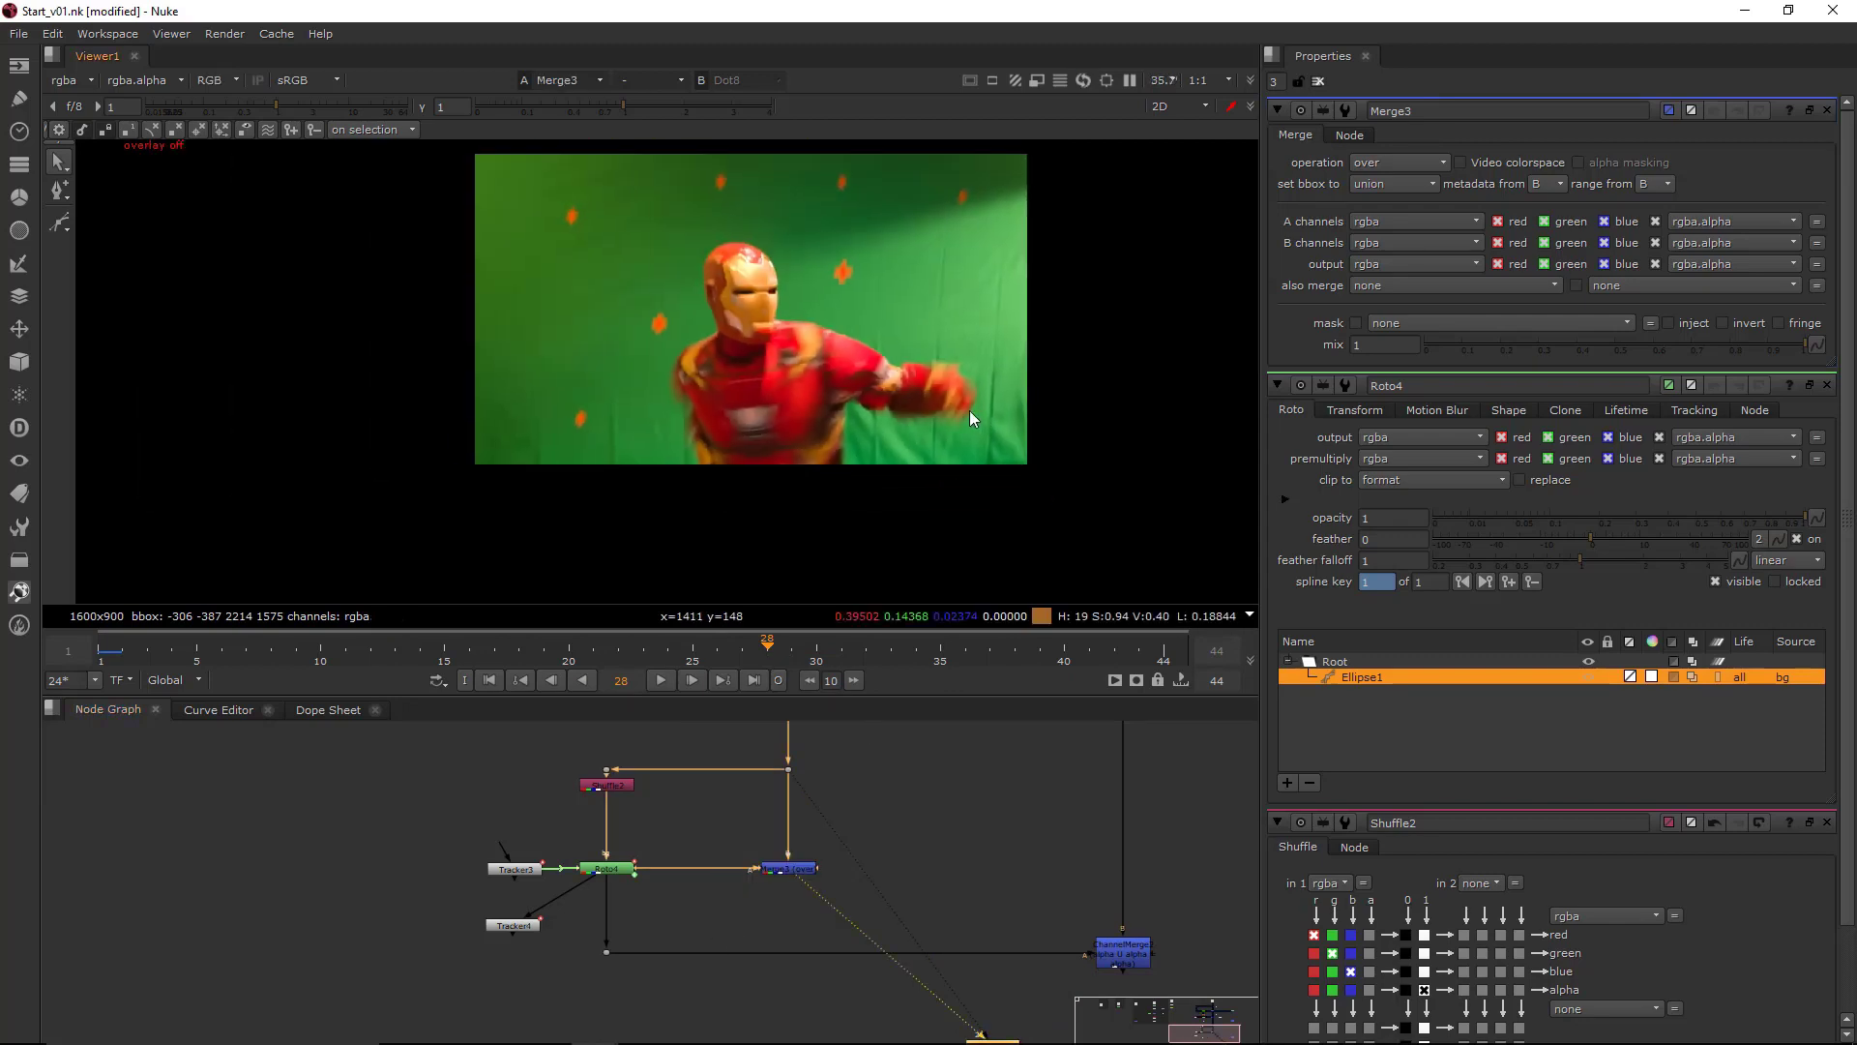
- Compare Merge3's patched output with the unpatched plate at frame 1, close up on the marker area
left_click(101, 648)
left_click(788, 769)
key("1")
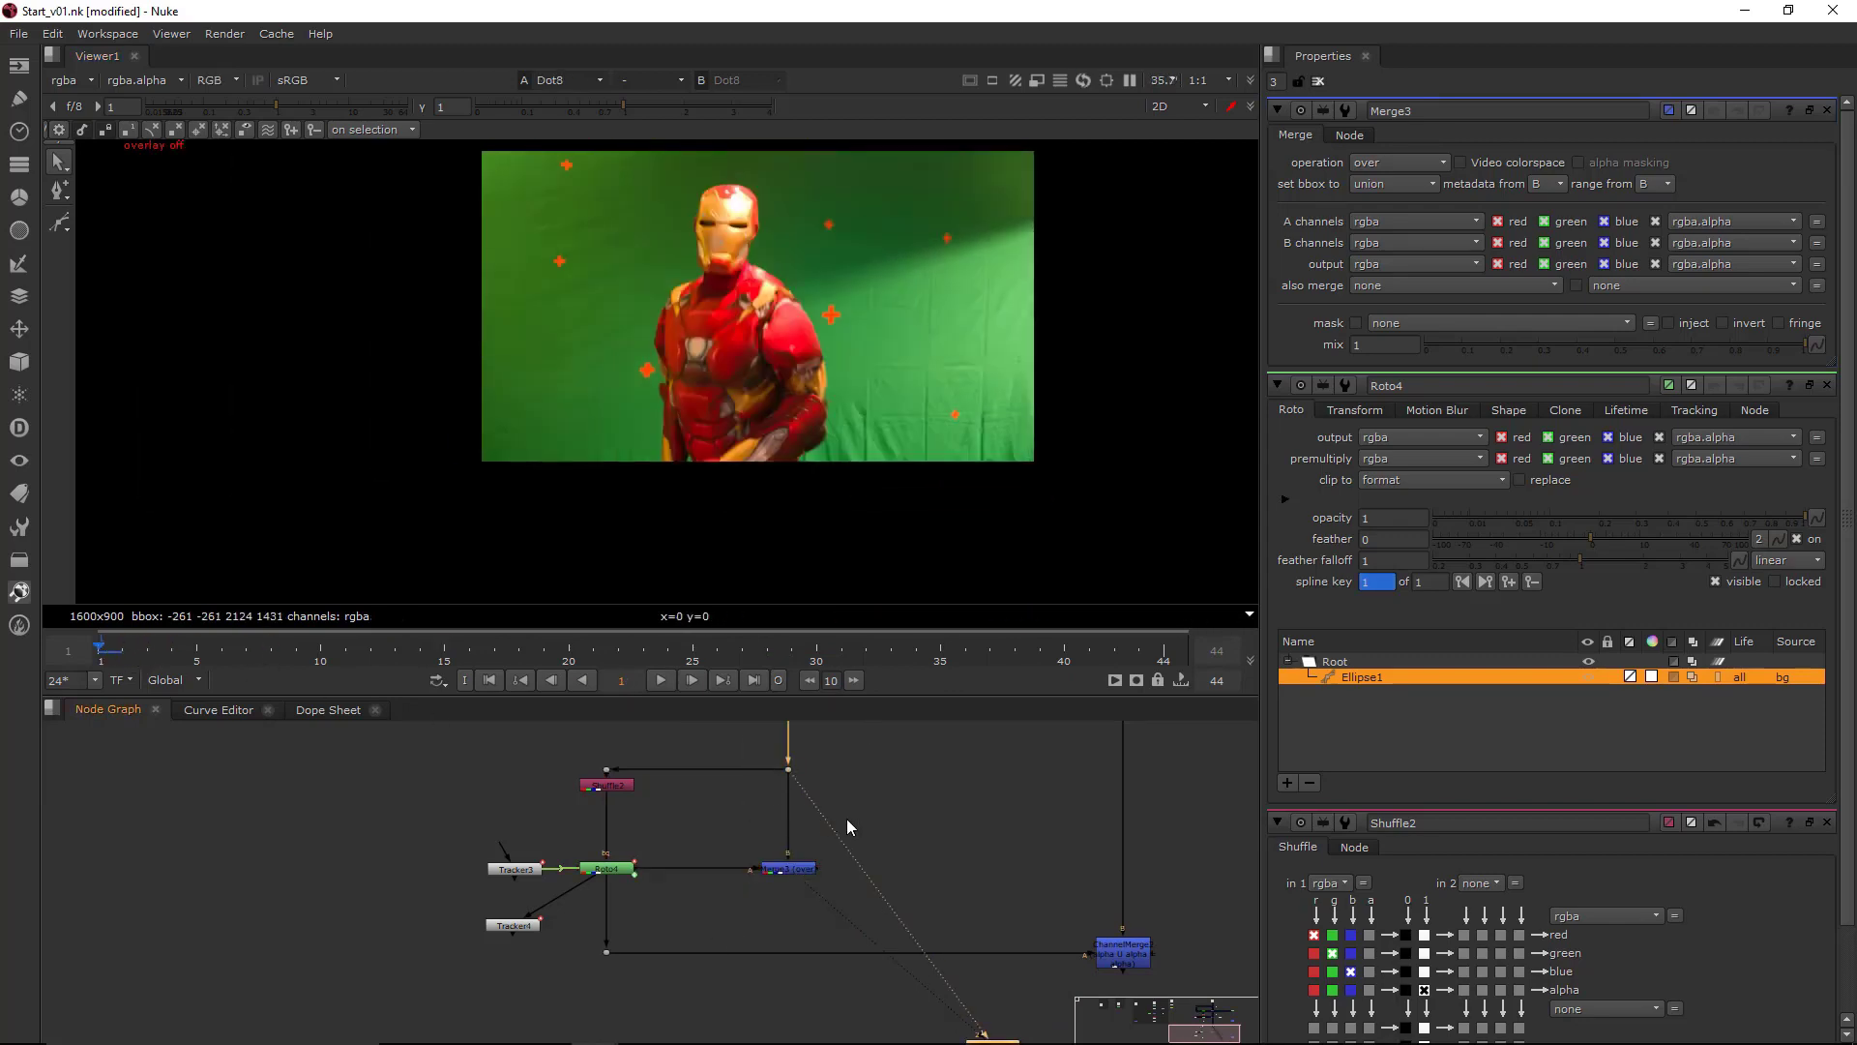
scroll(959, 445, "up", 10)
key("1")
mouse_move(863, 409)
middle_mouse_down()
mouse_move(960, 513)
mouse_move(995, 457)
mouse_move(967, 412)
middle_mouse_up()
key("2")
key("1")
key("2")
key("1")
key("2")
key("1")
scroll(956, 512, "down", 4)
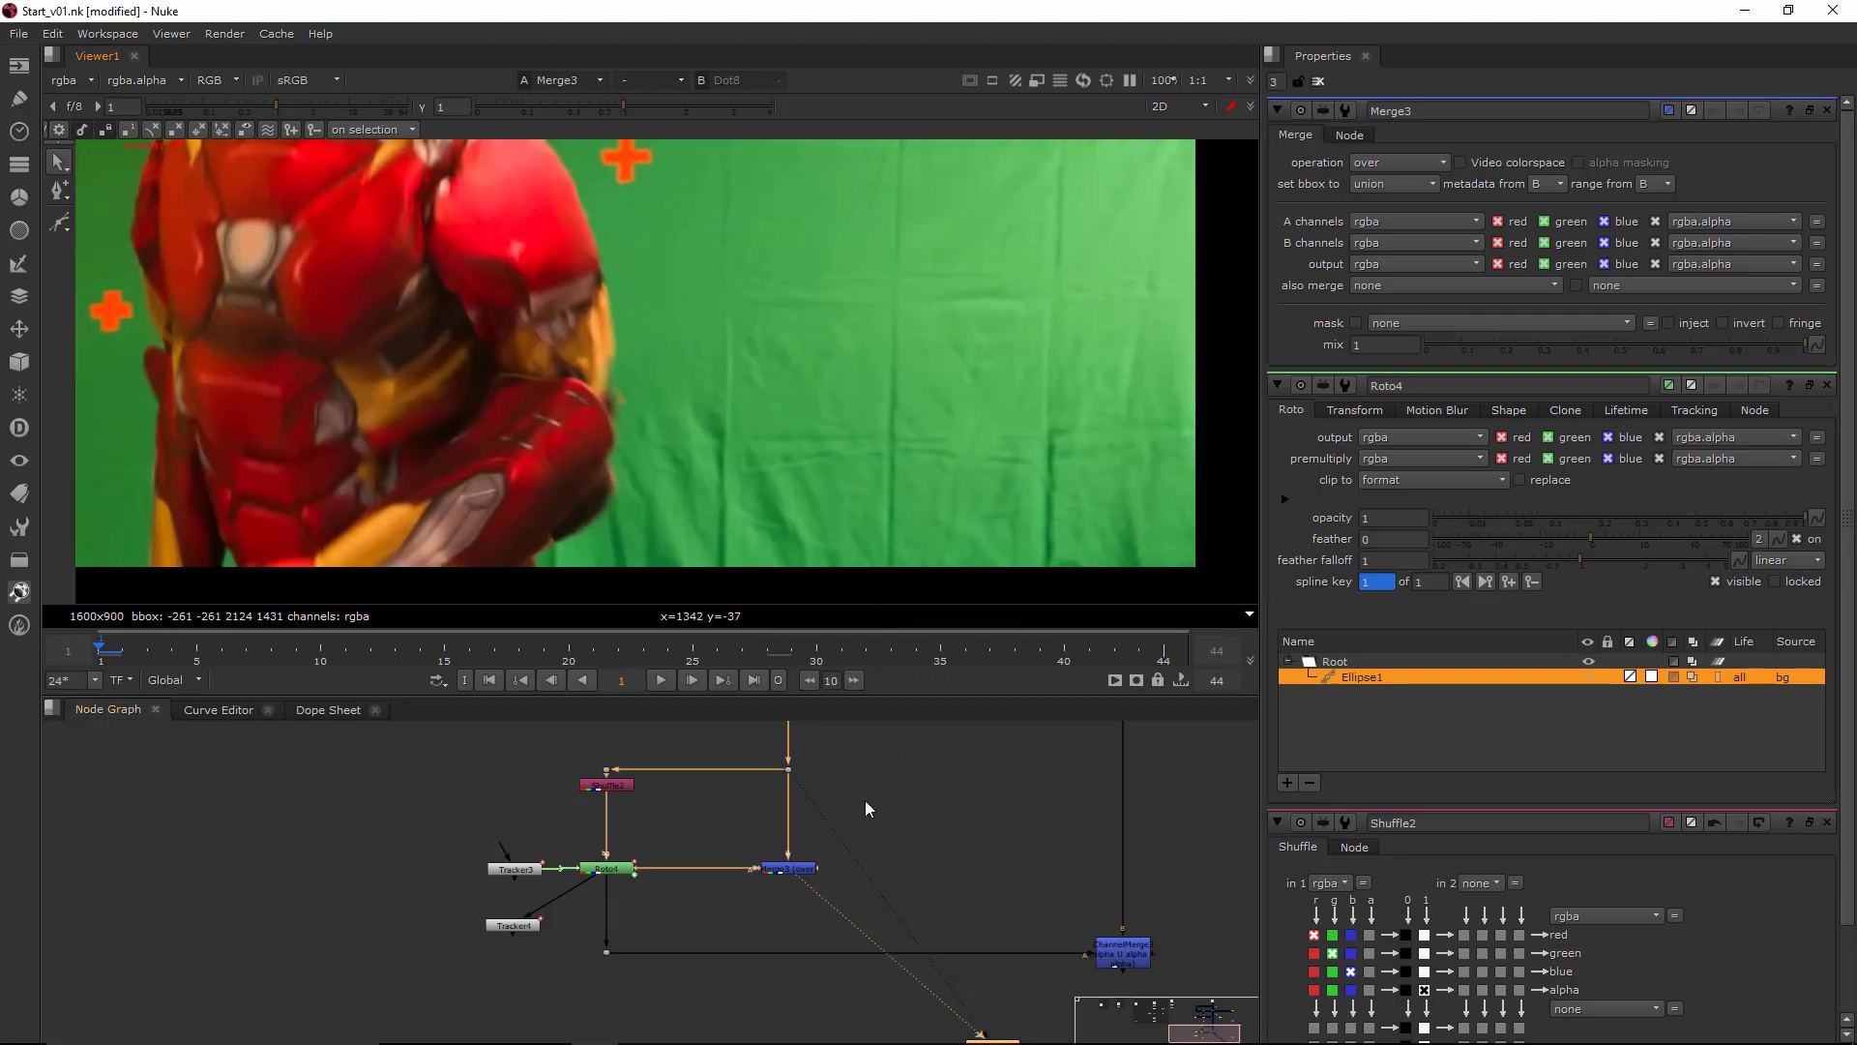
scroll(1024, 468, "up", 3)
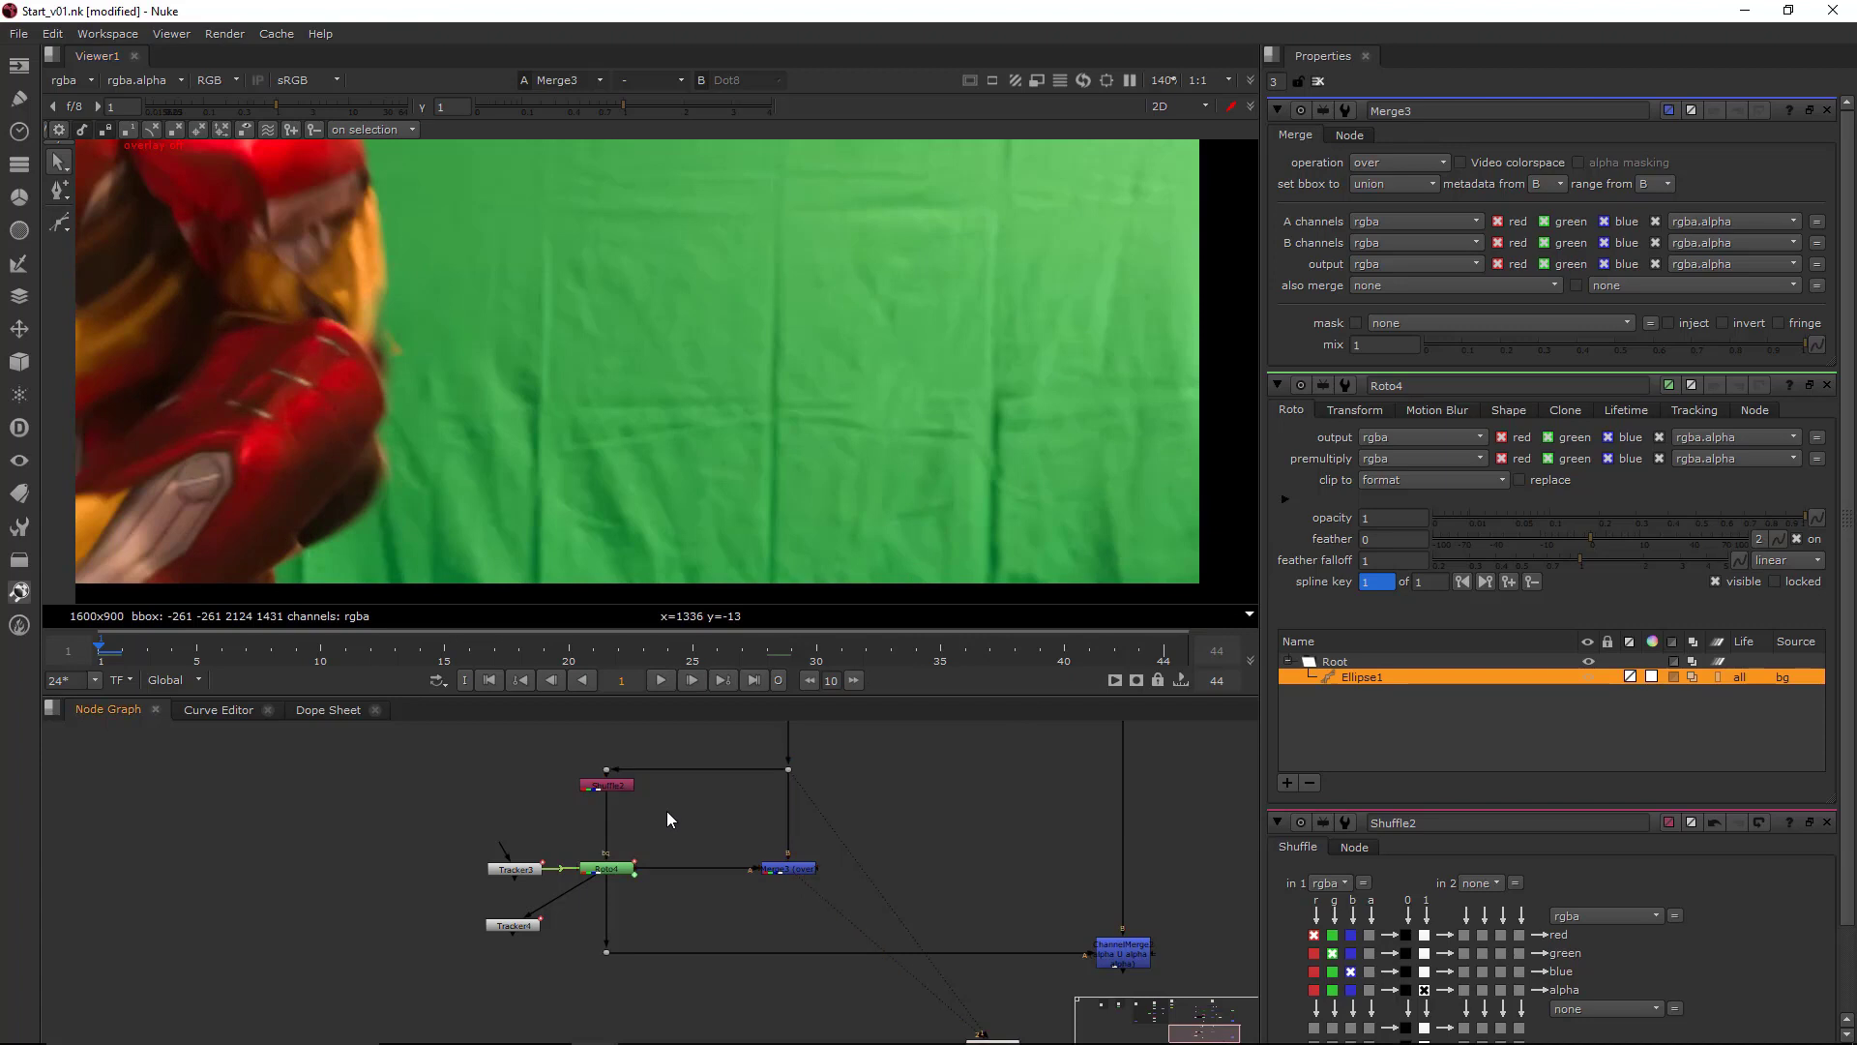
- Insert a Grade node between Shuffle2 and Roto4, and view Merge3's output
key("g")
scroll(665, 813, "up", 3)
left_click_drag(666, 813, 554, 828)
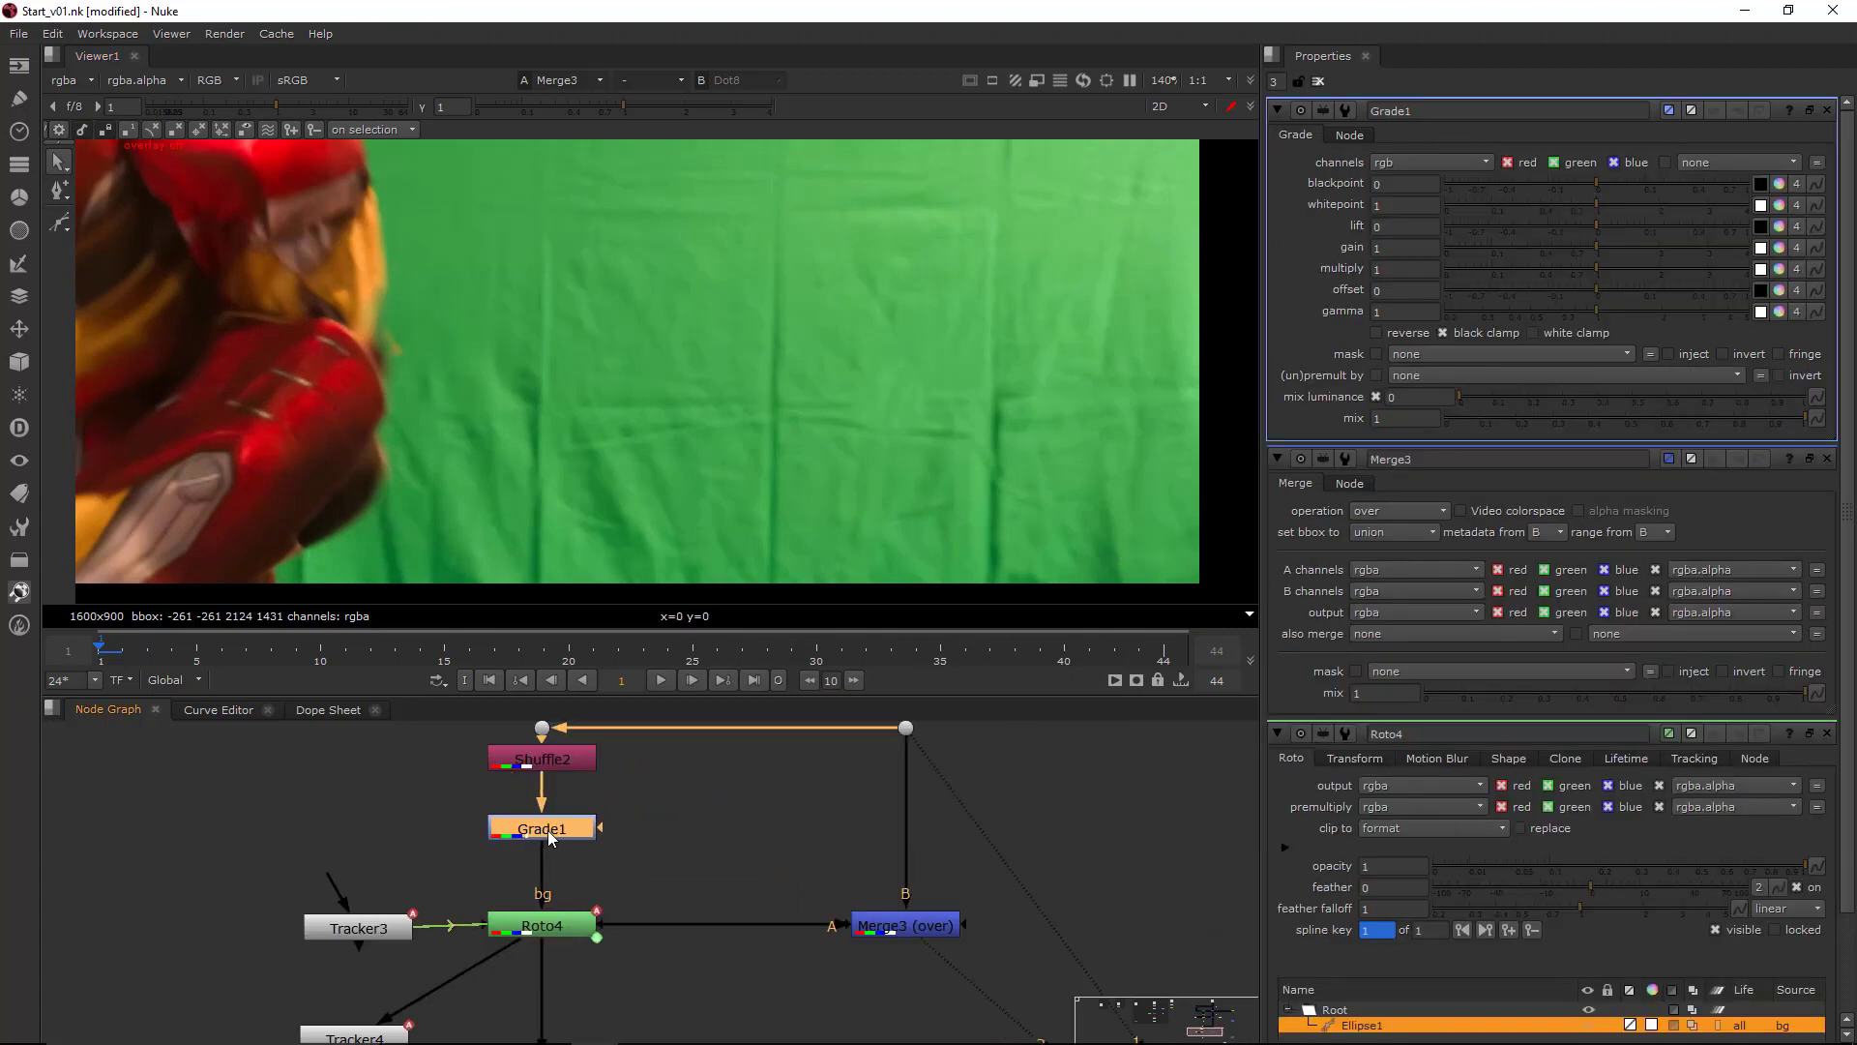
middle_click_drag(905, 868, 764, 860)
left_click_drag(859, 853, 762, 912)
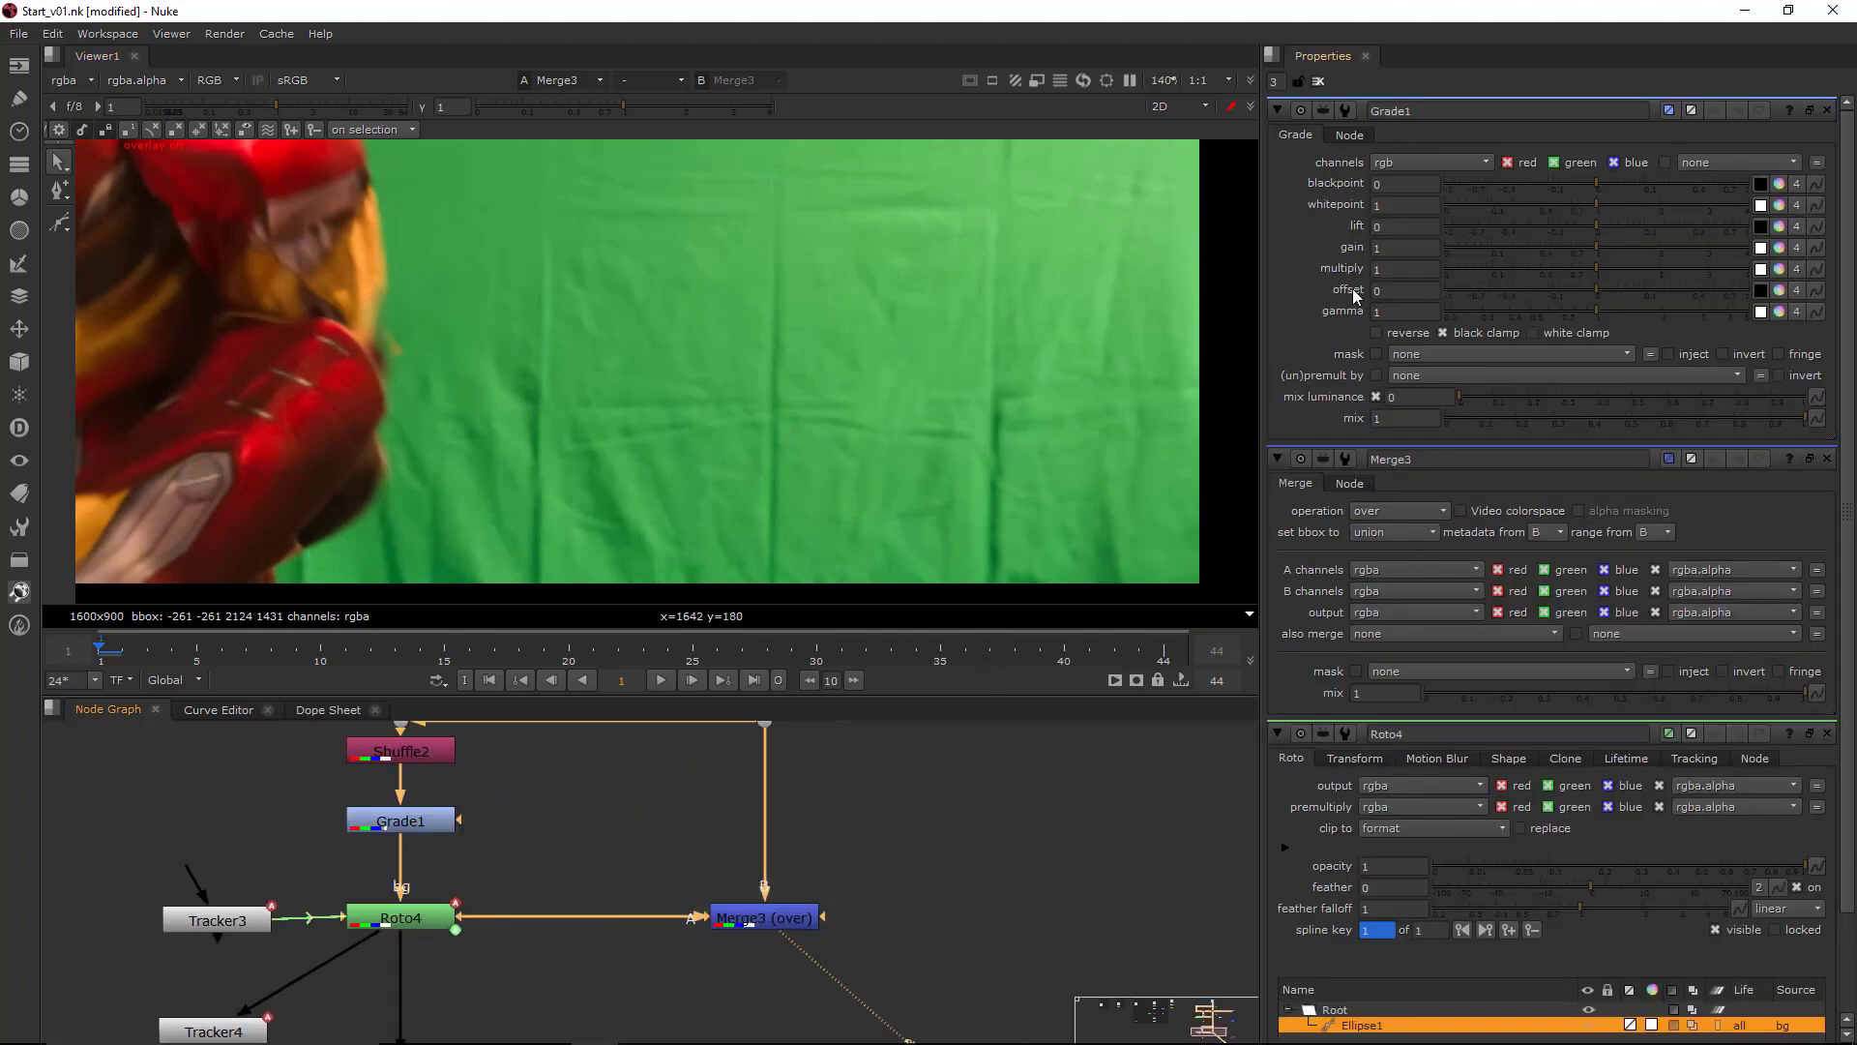
- Set Grade1's gain to 0.94 to match the patch to its surroundings, comparing it with the other viewer input
left_click(1408, 253)
key("Down")
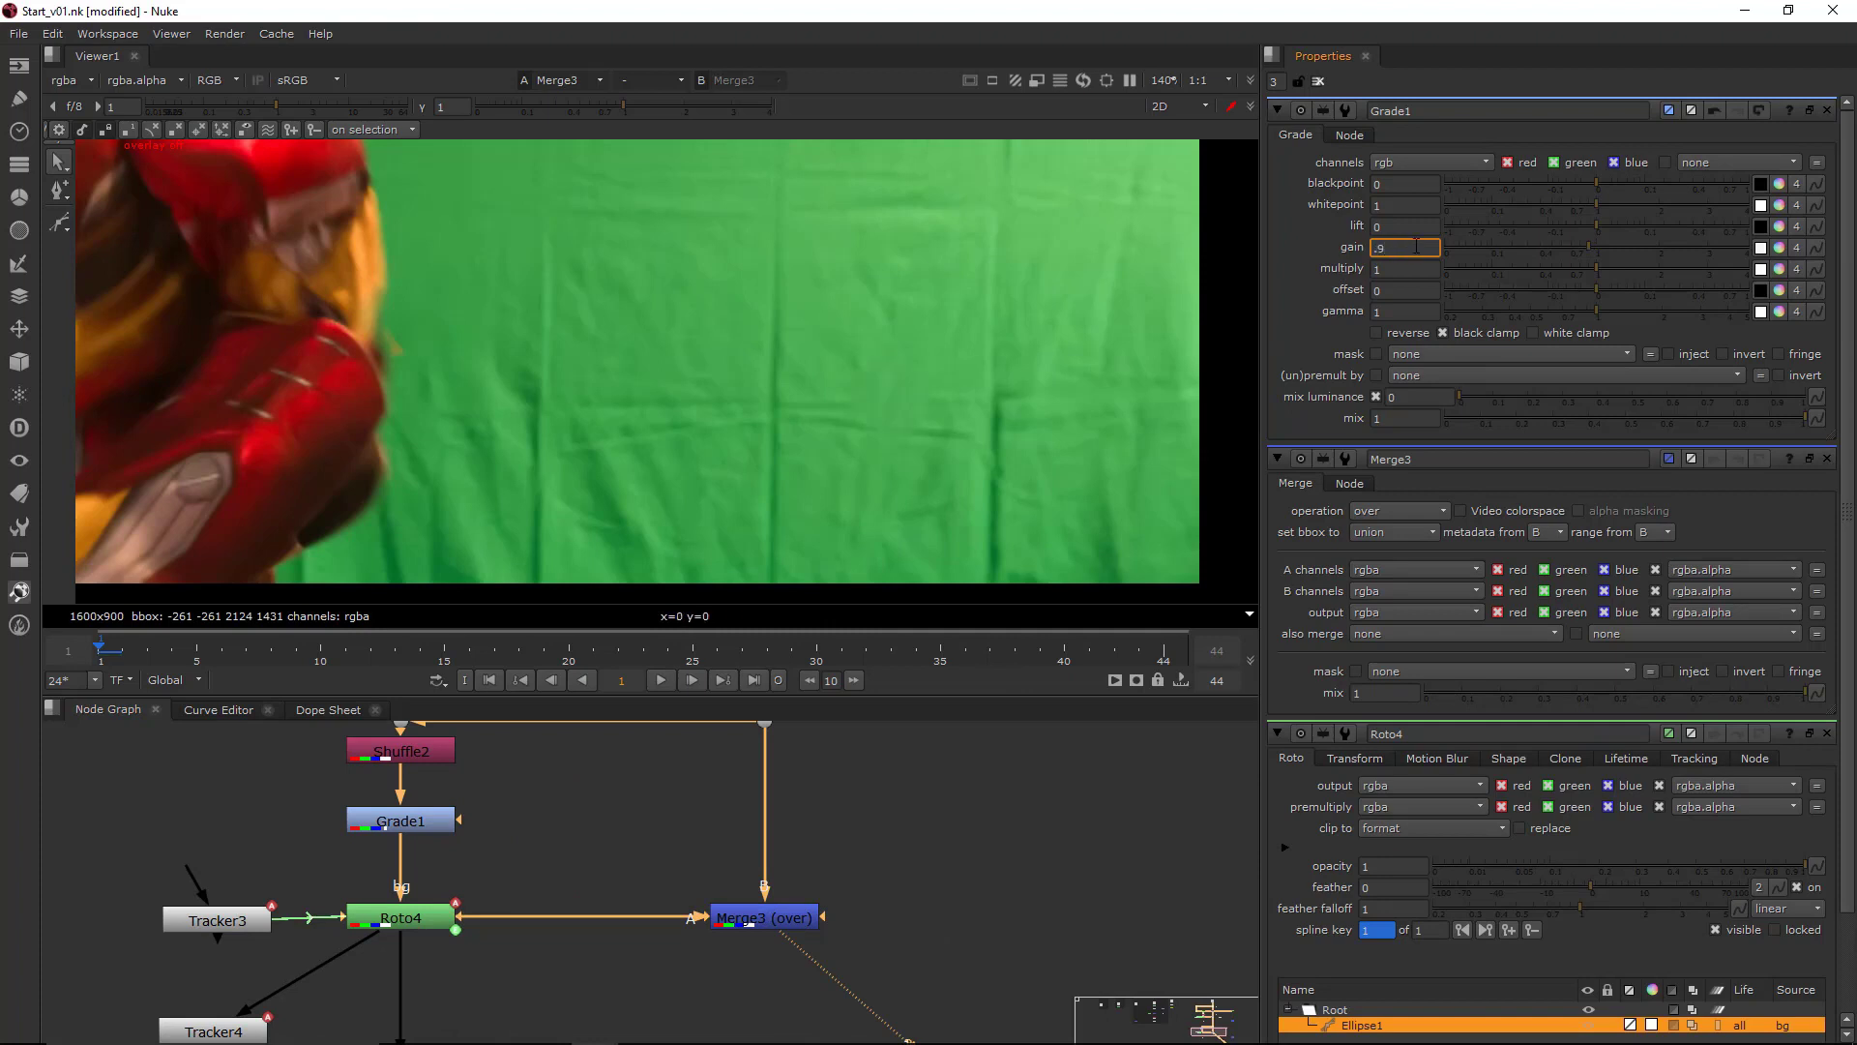
key("Up")
key("Up")
key("Up")
middle_click_drag(776, 793, 791, 869)
key("1")
key("2")
- Play Merge3's output to check the graded patch in motion, and stop the playback
scroll(822, 343, "down", 3)
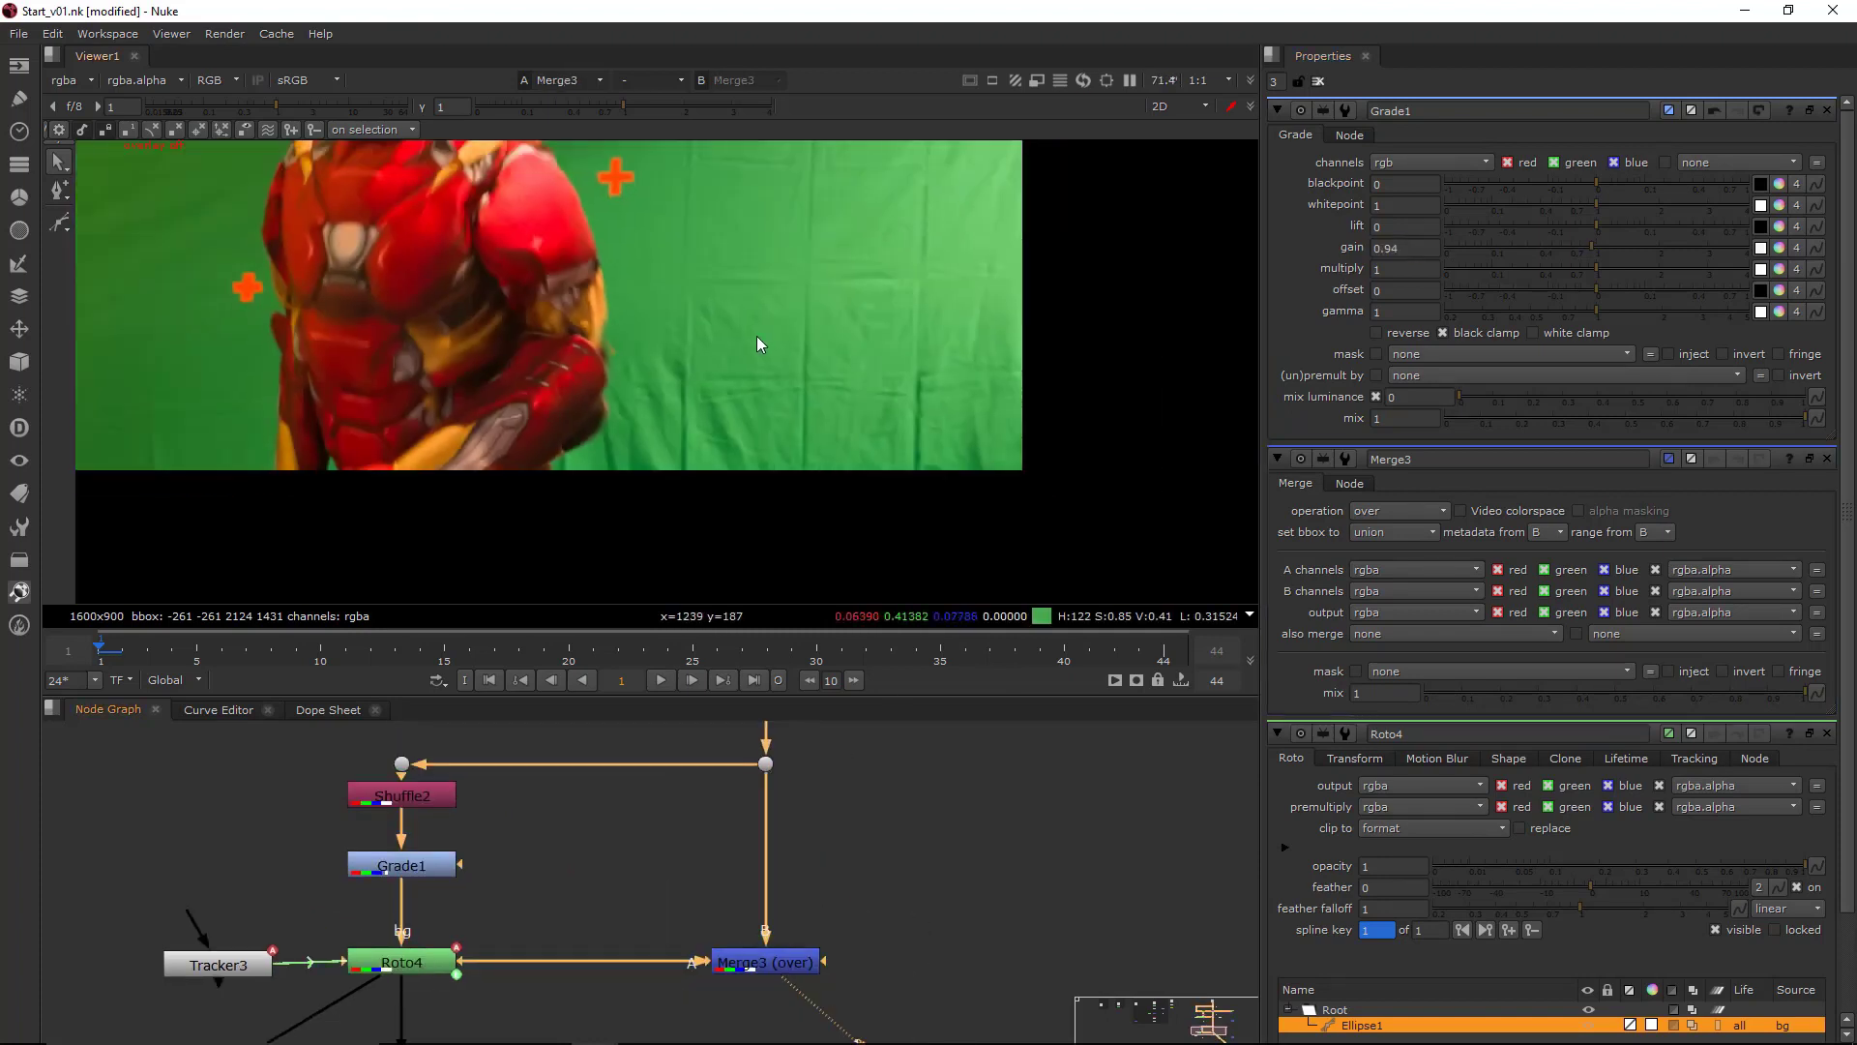
middle_click_drag(759, 337, 1009, 485)
scroll(996, 445, "down", 2)
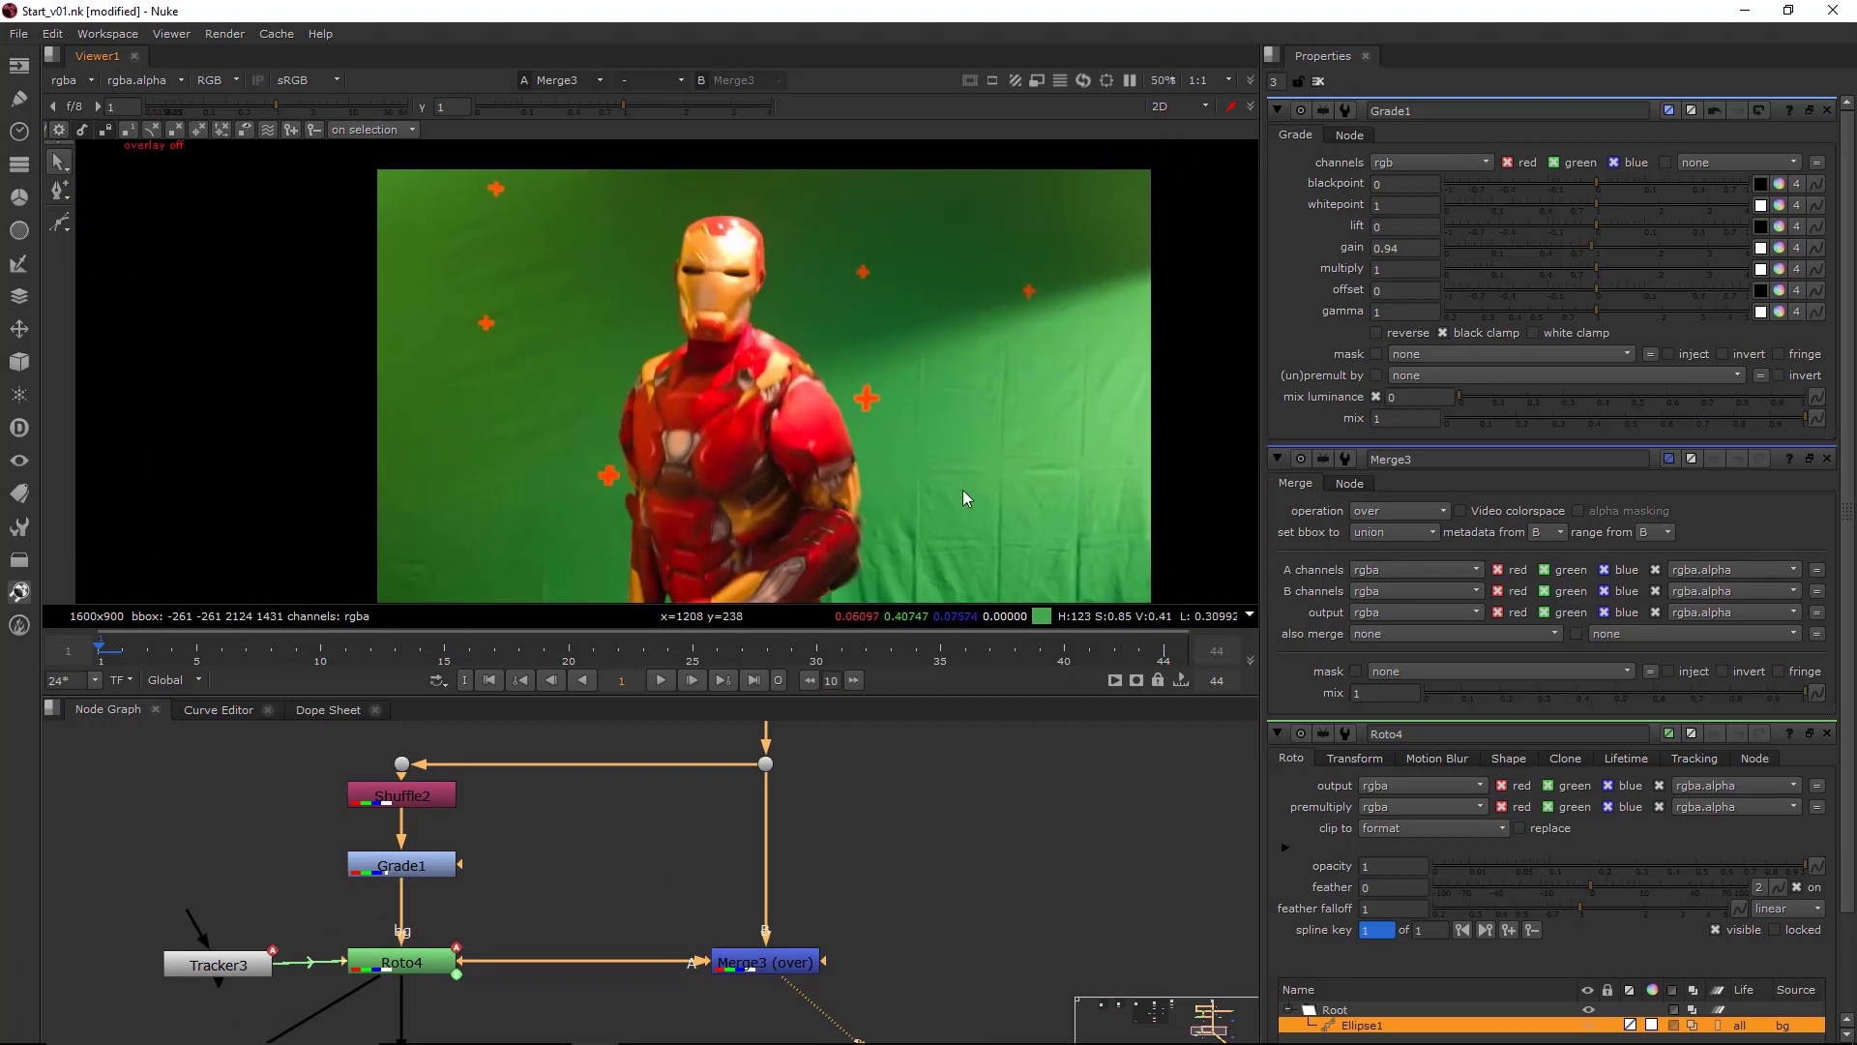
left_click(692, 680)
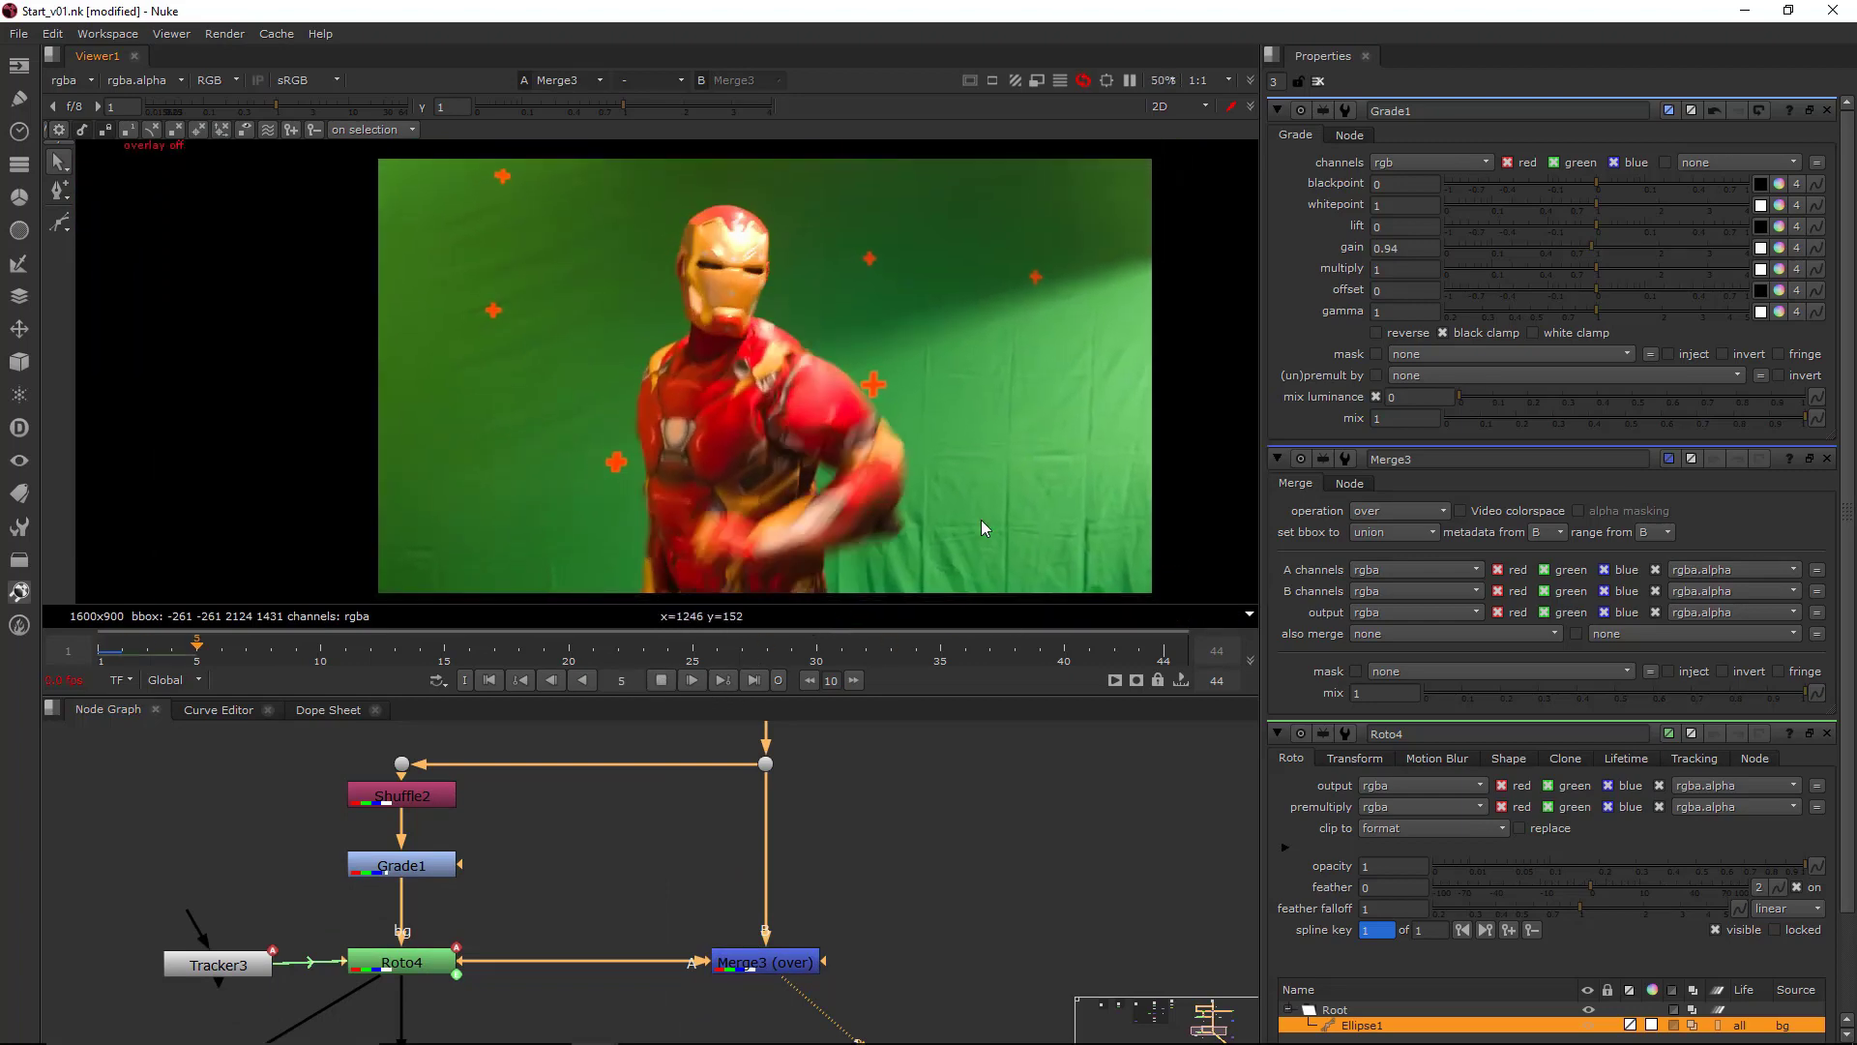
scroll(996, 518, "up", 4)
scroll(875, 503, "down", 1)
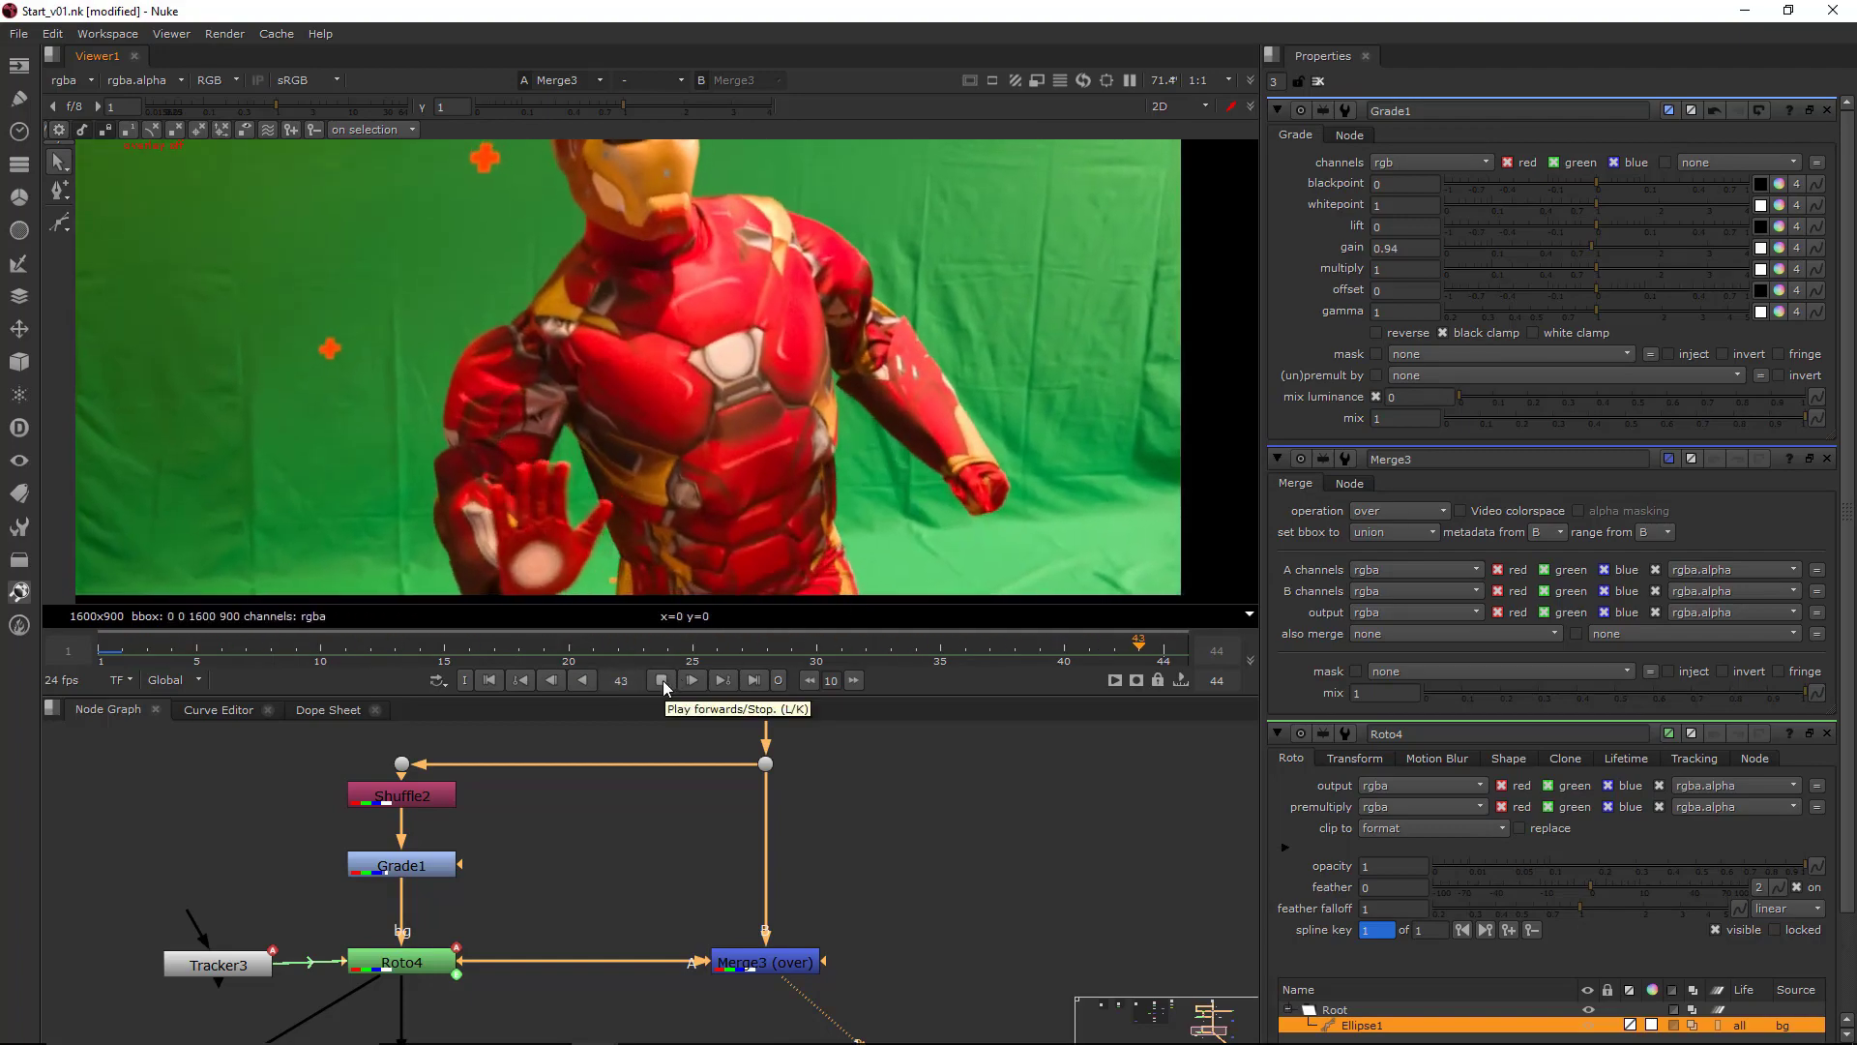
left_click(661, 680)
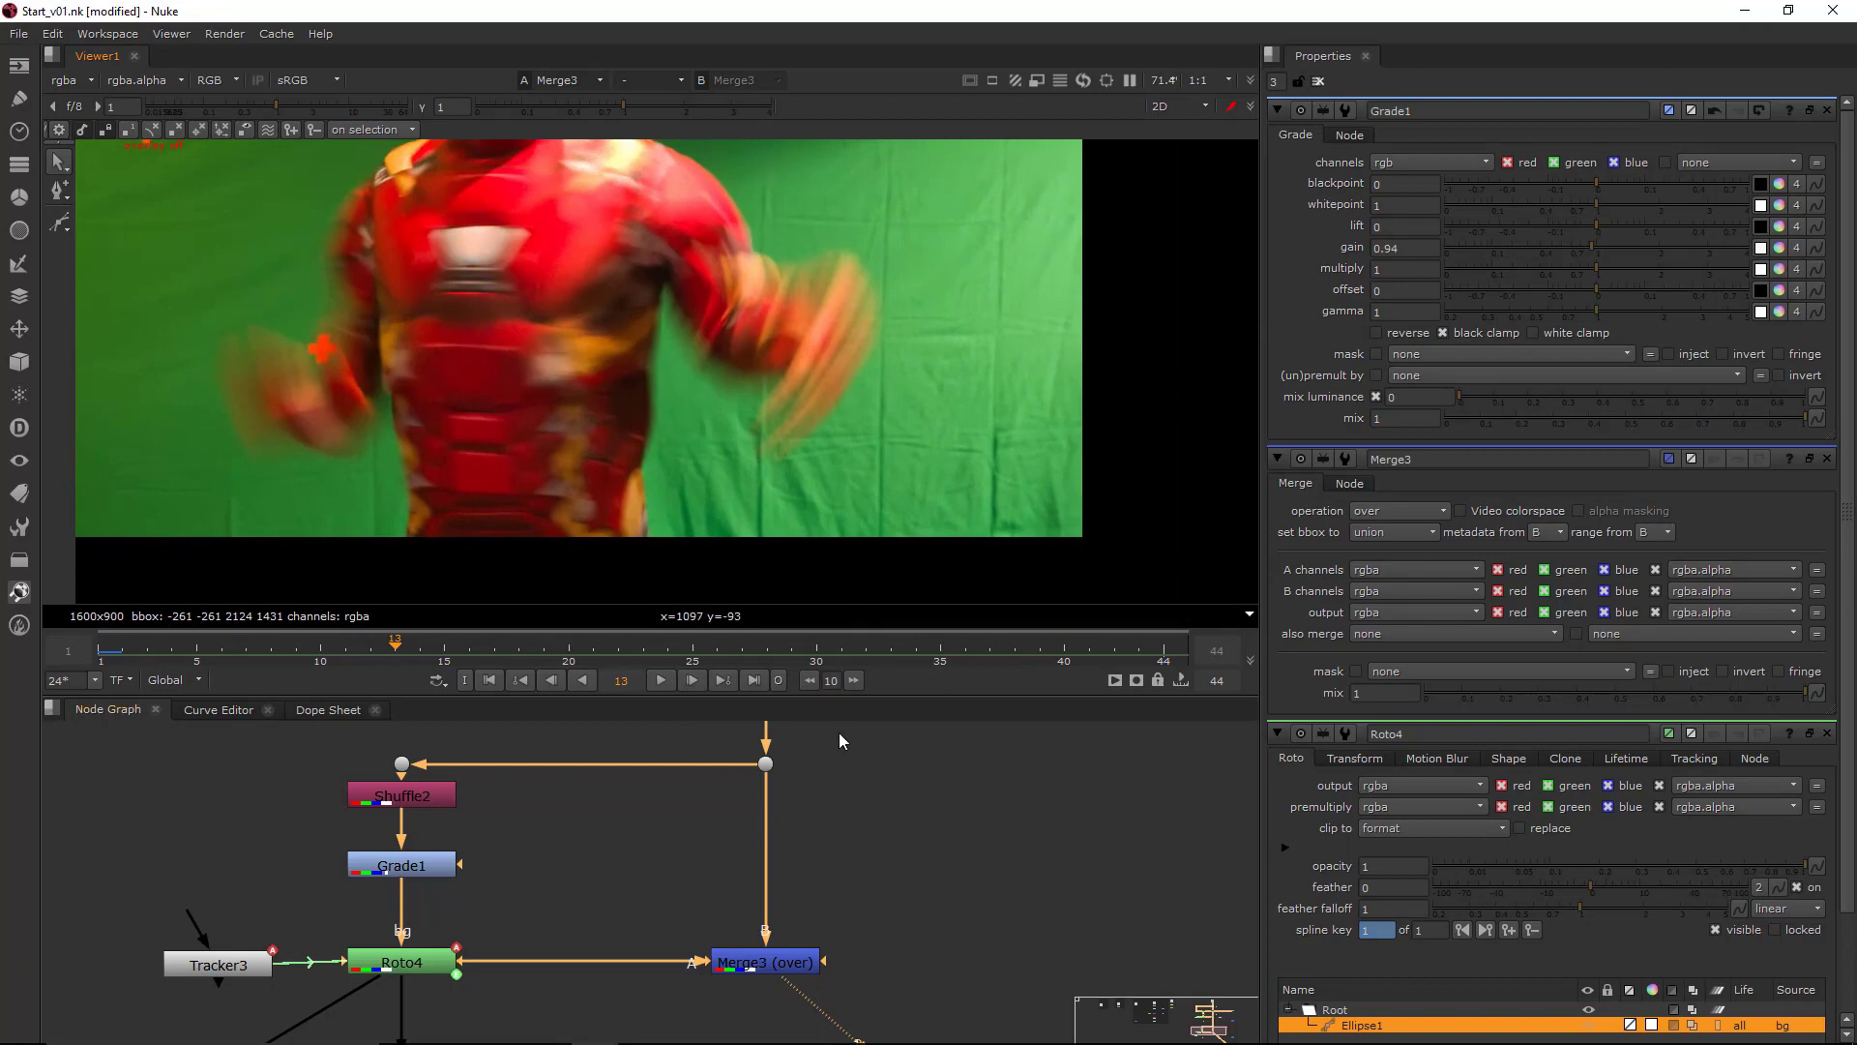
- Compare the patched and unpatched plates on several frames, and return to Merge3's full view at frame 1
left_click_drag(839, 733, 666, 851)
key("1")
left_click(836, 911)
key("2")
left_click_drag(762, 648, 561, 686)
key("2")
left_click(827, 919)
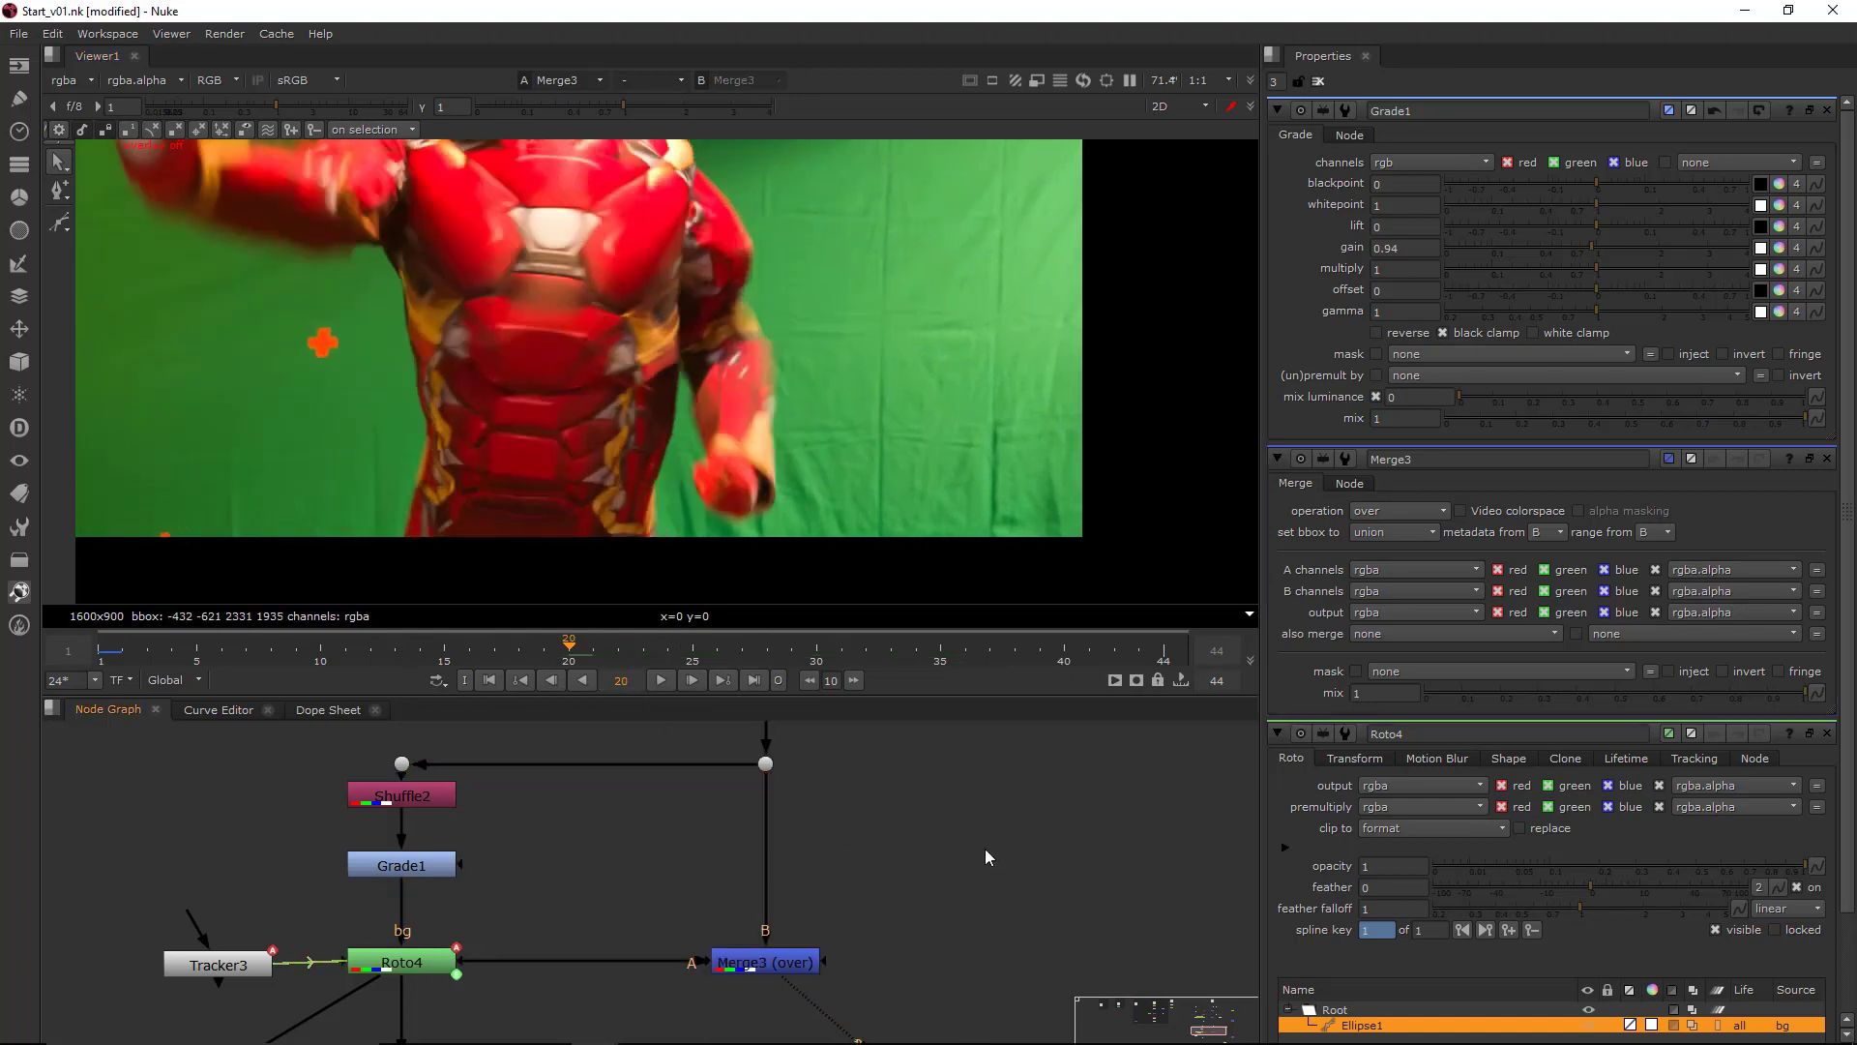
left_click_drag(290, 646, 100, 654)
scroll(924, 810, "down", 1)
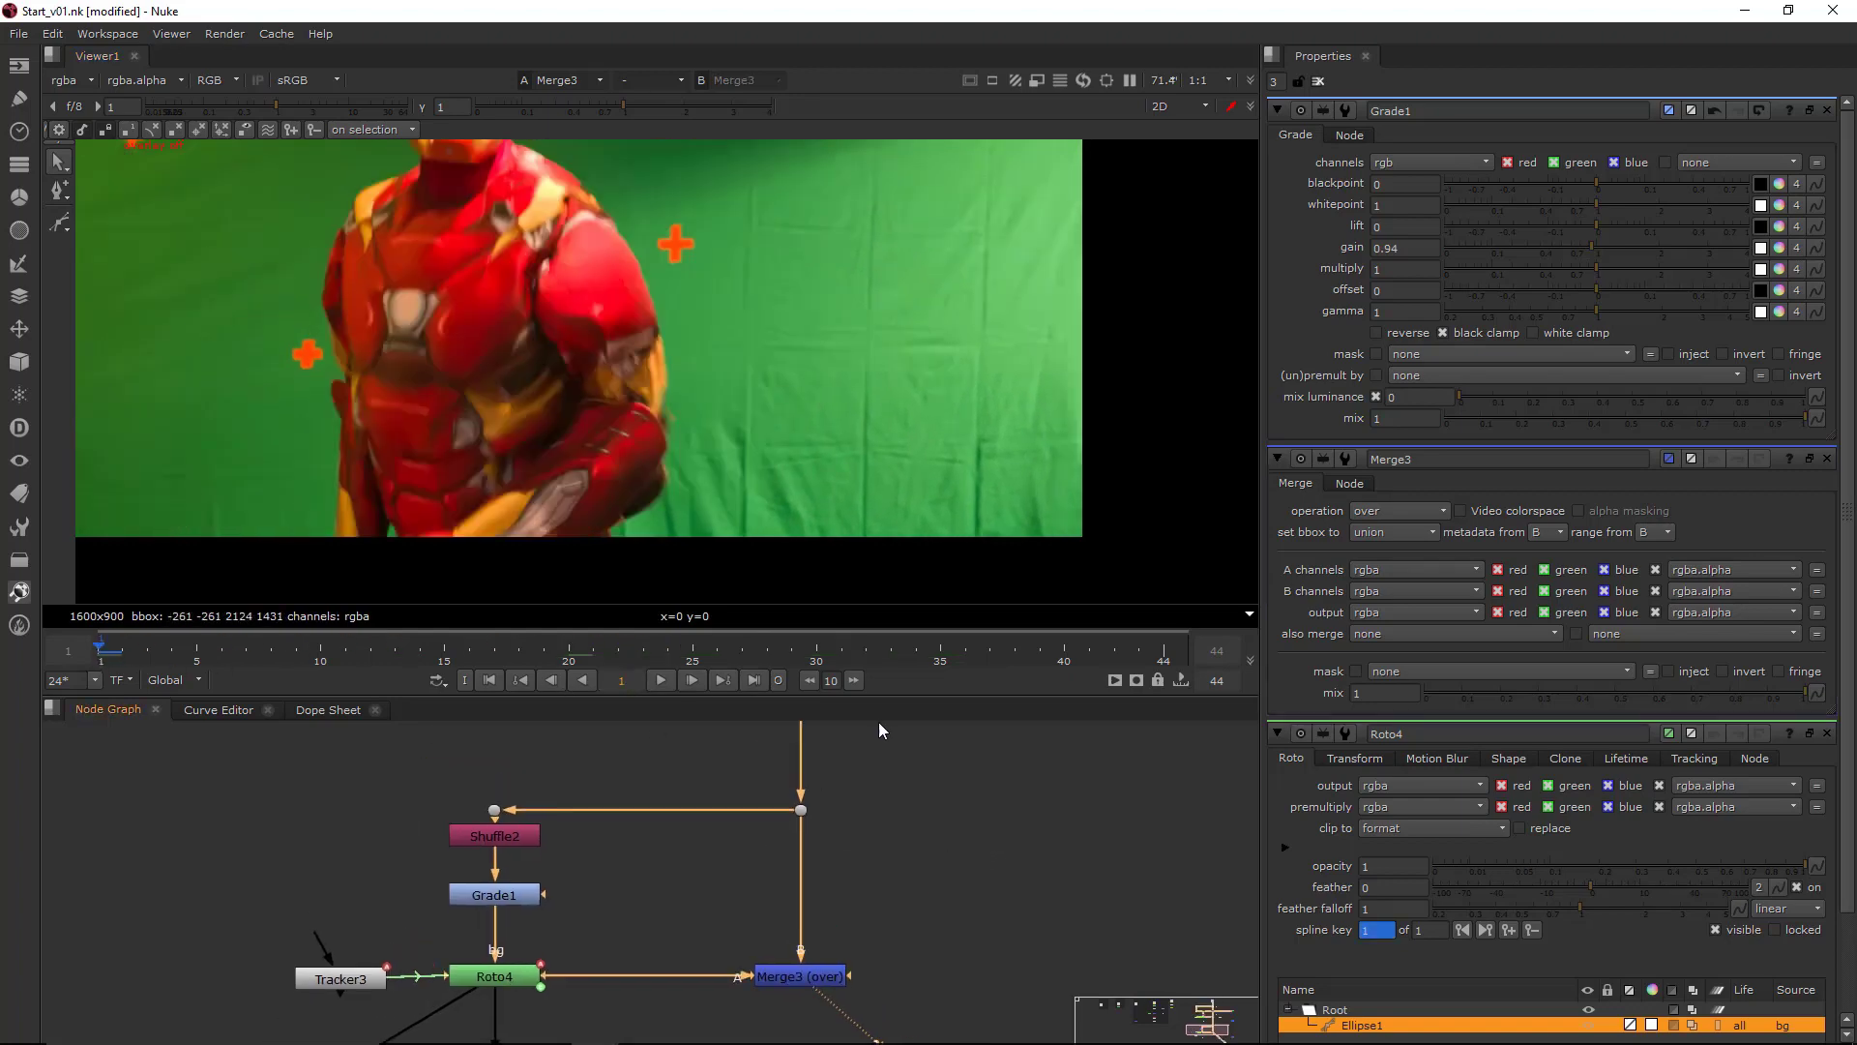
scroll(859, 518, "down", 1)
middle_click_drag(859, 518, 972, 573)
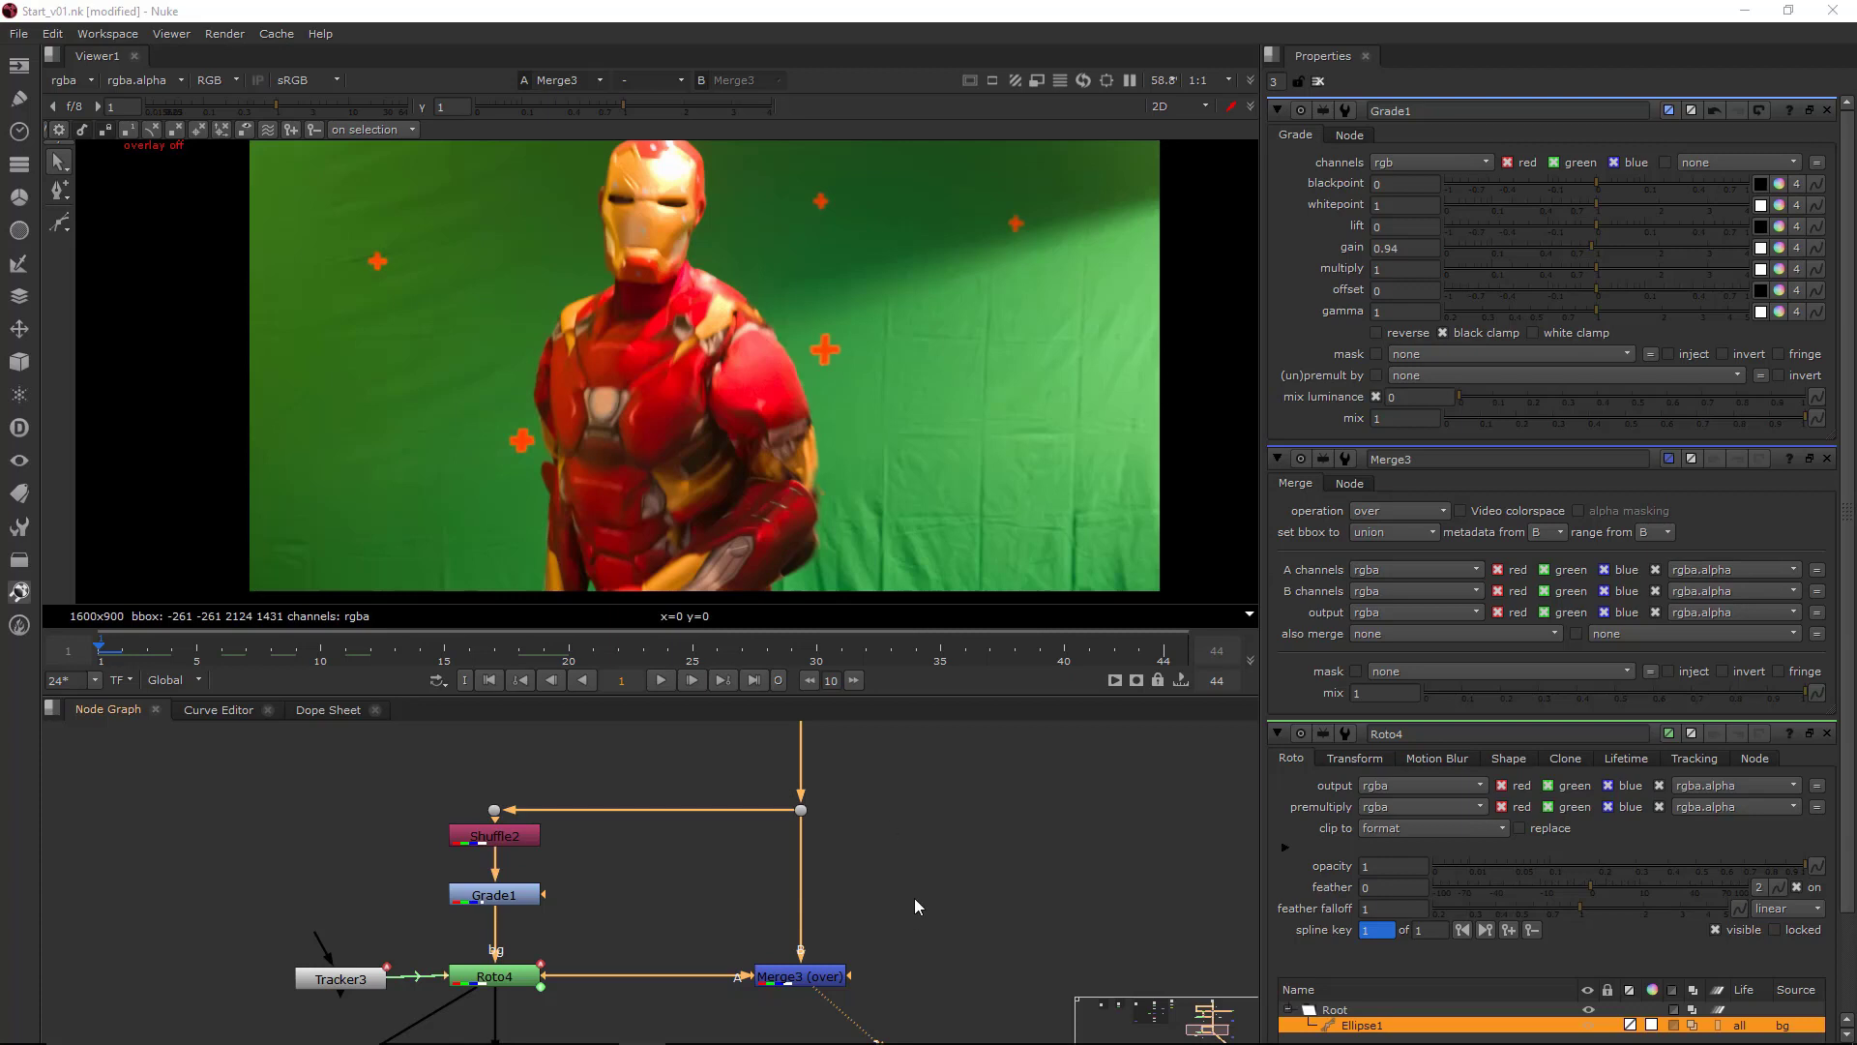
- Compare Merge3 with the unpatched plate at frame 28, close up where the marker overlaps the moving fist
left_click_drag(932, 891, 706, 1044)
left_click(848, 812)
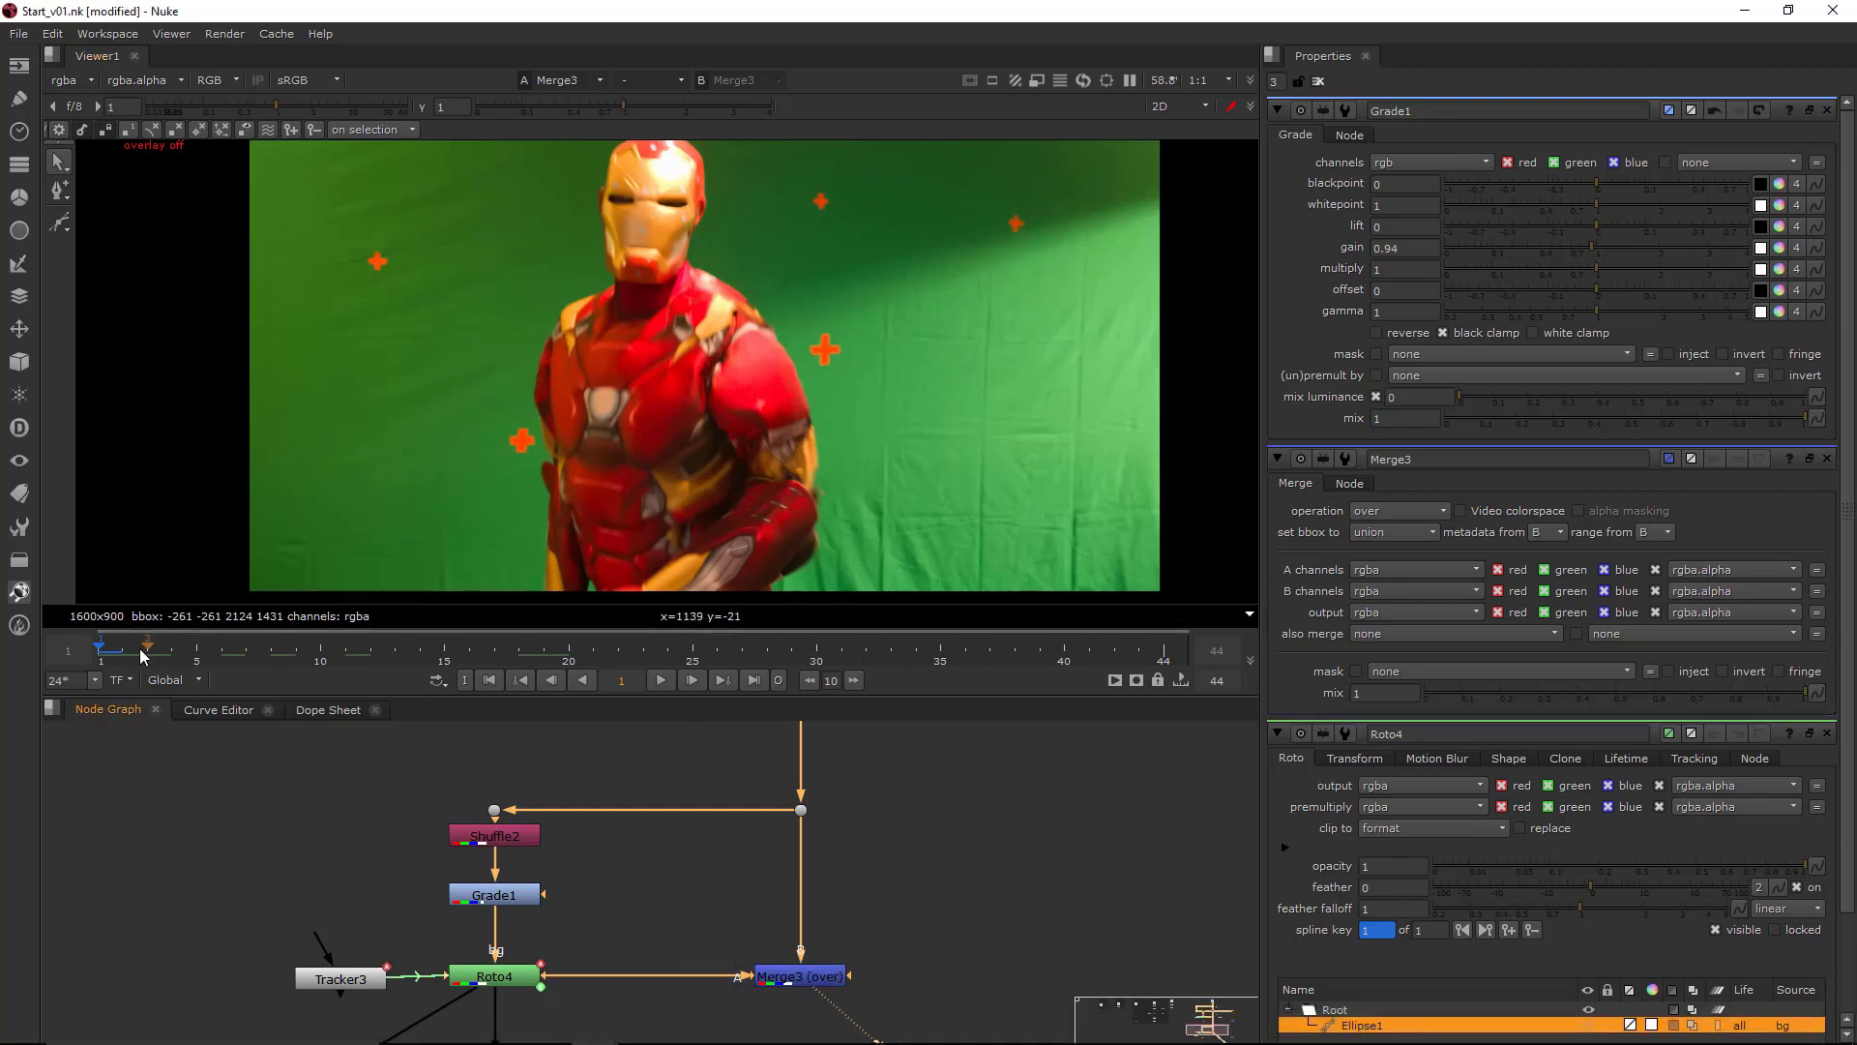
left_click_drag(147, 650, 668, 654)
left_click_drag(900, 791, 716, 886)
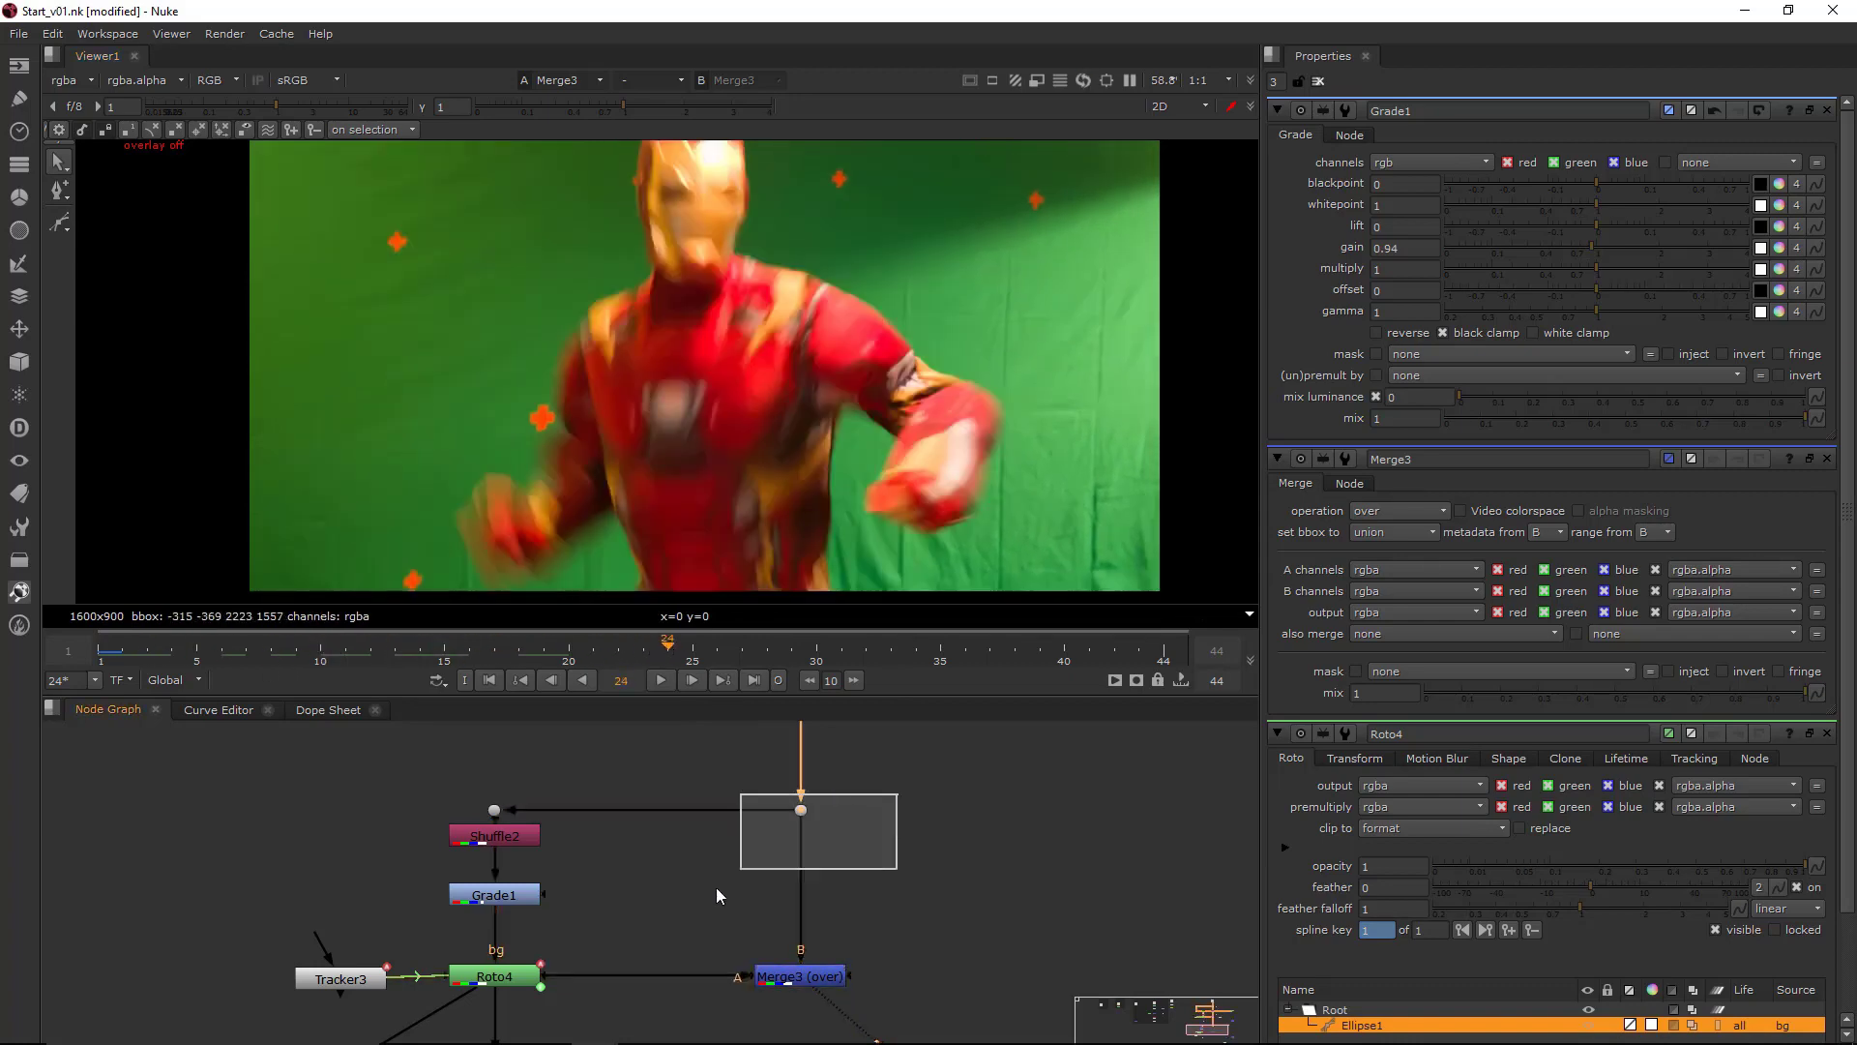
key("1")
left_click_drag(672, 648, 767, 654)
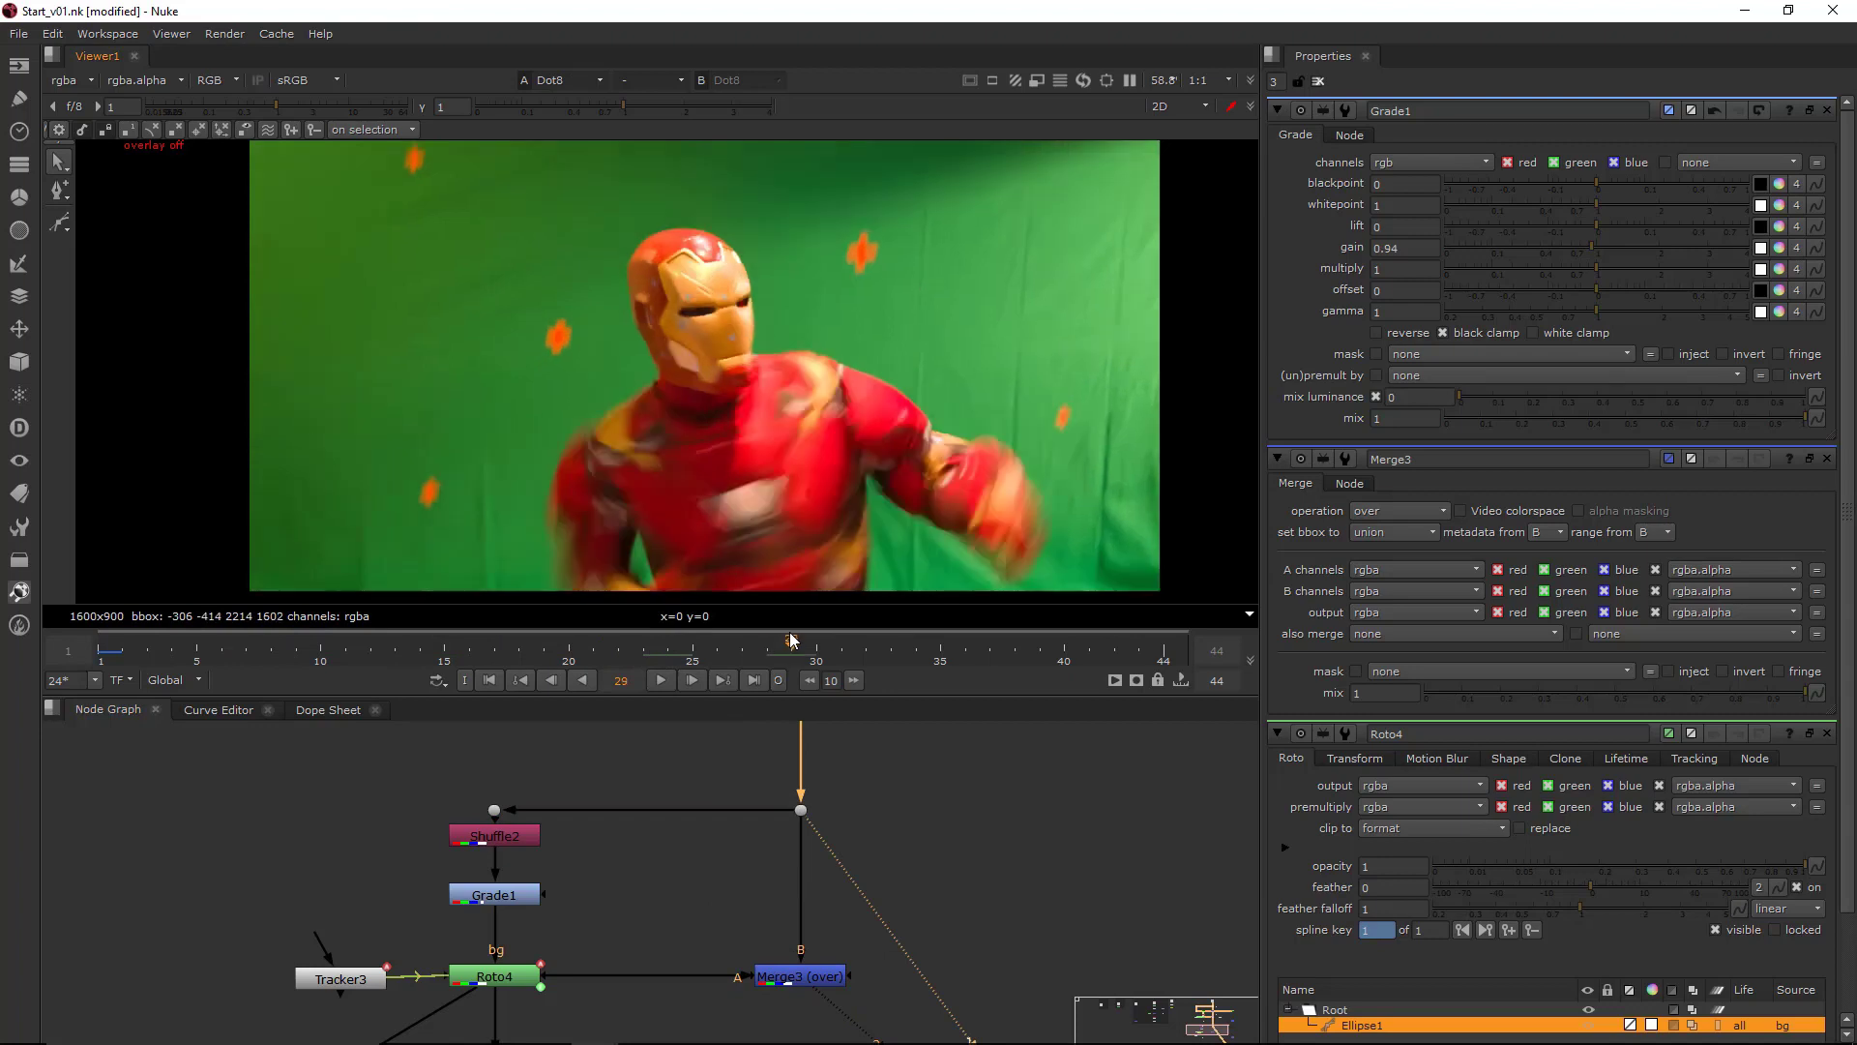
left_click_drag(891, 789, 715, 882)
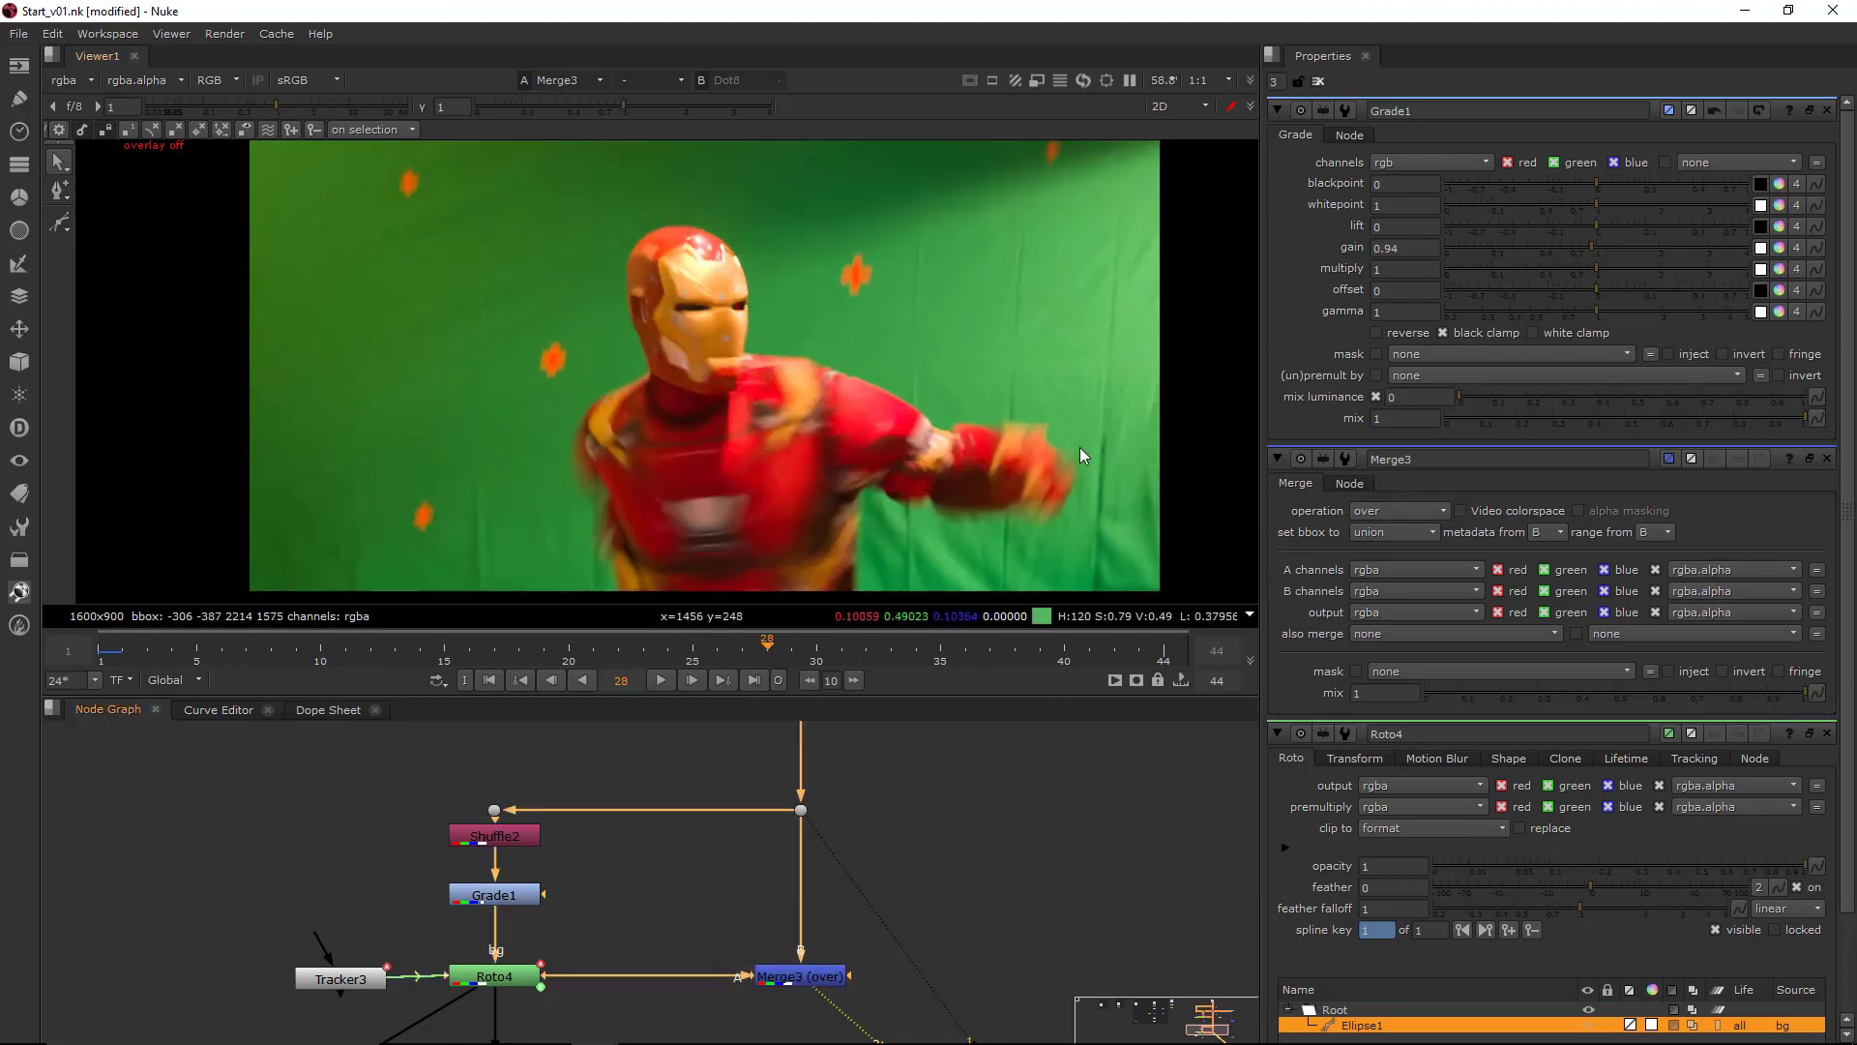
scroll(1080, 447, "up", 6)
scroll(1029, 401, "up", 1)
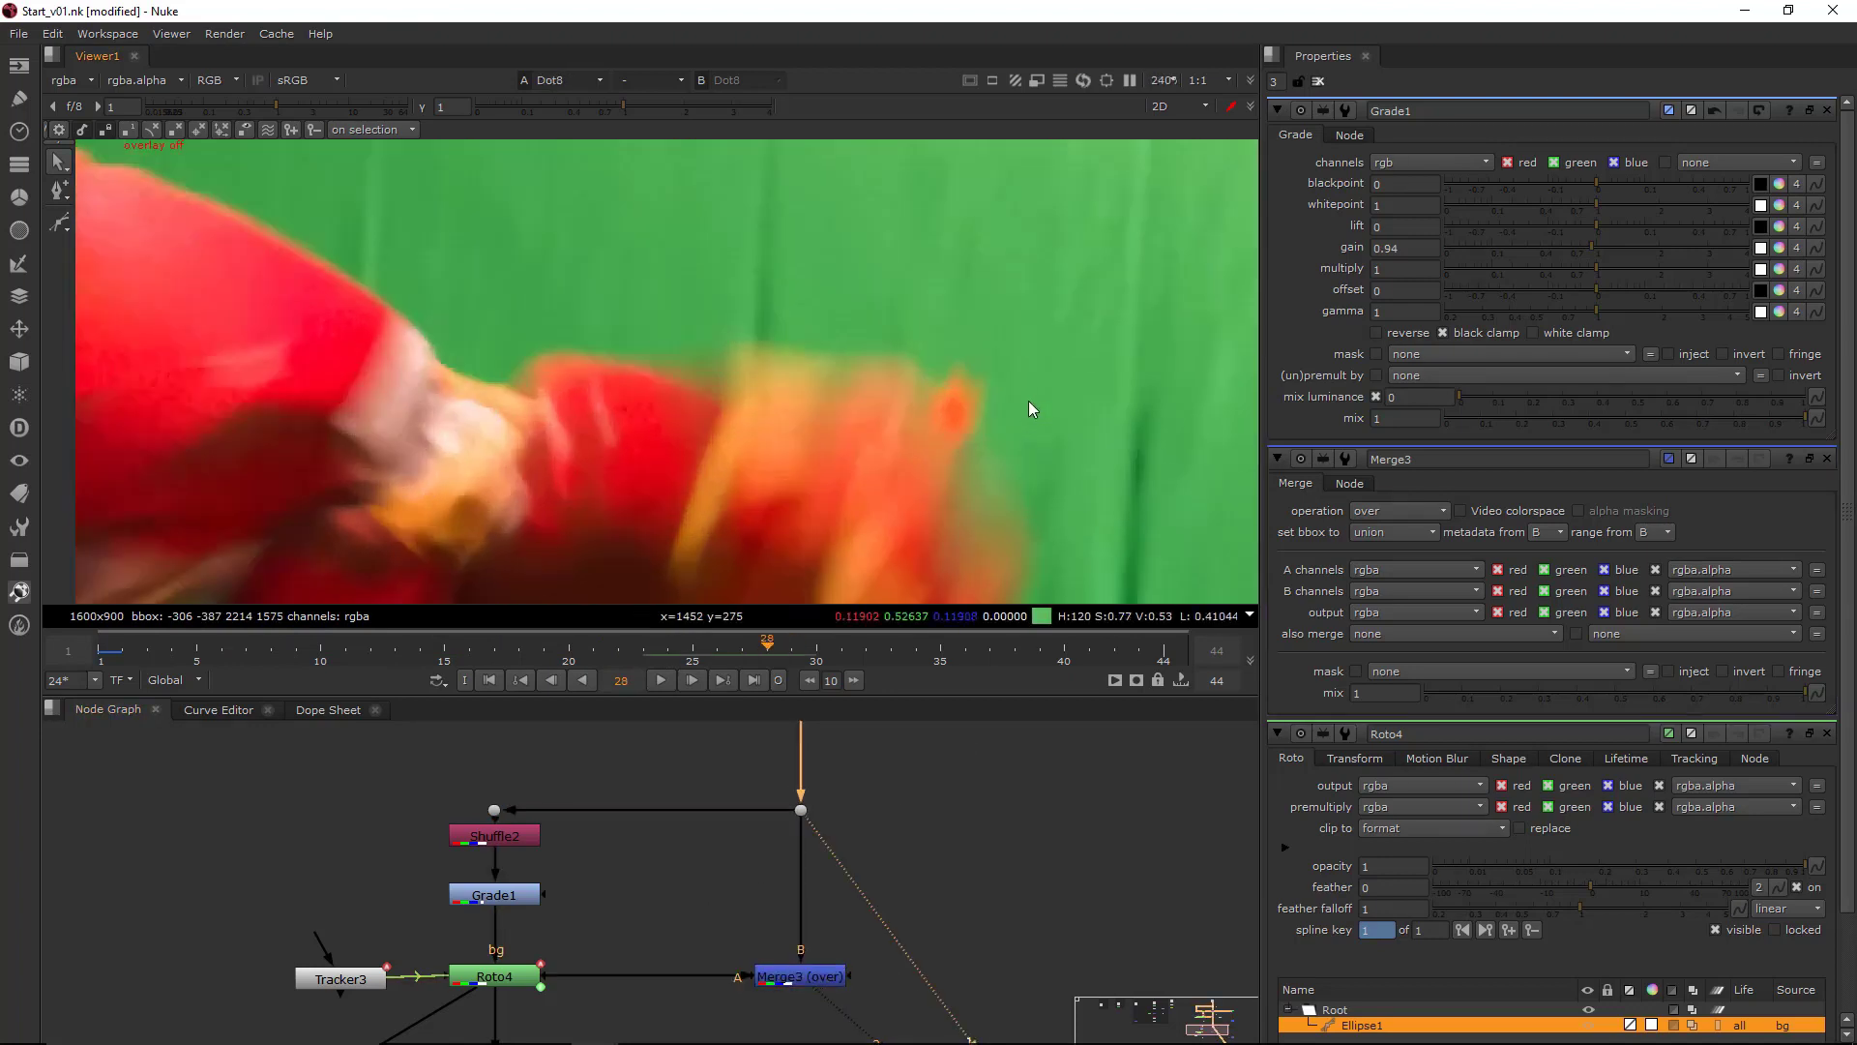
- Open Roto4's properties while viewing the marker by the fist at frame 28, and close the Grade1 and Merge3 properties
key("2")
scroll(1028, 418, "down", 2)
scroll(1025, 411, "down", 3)
key("1")
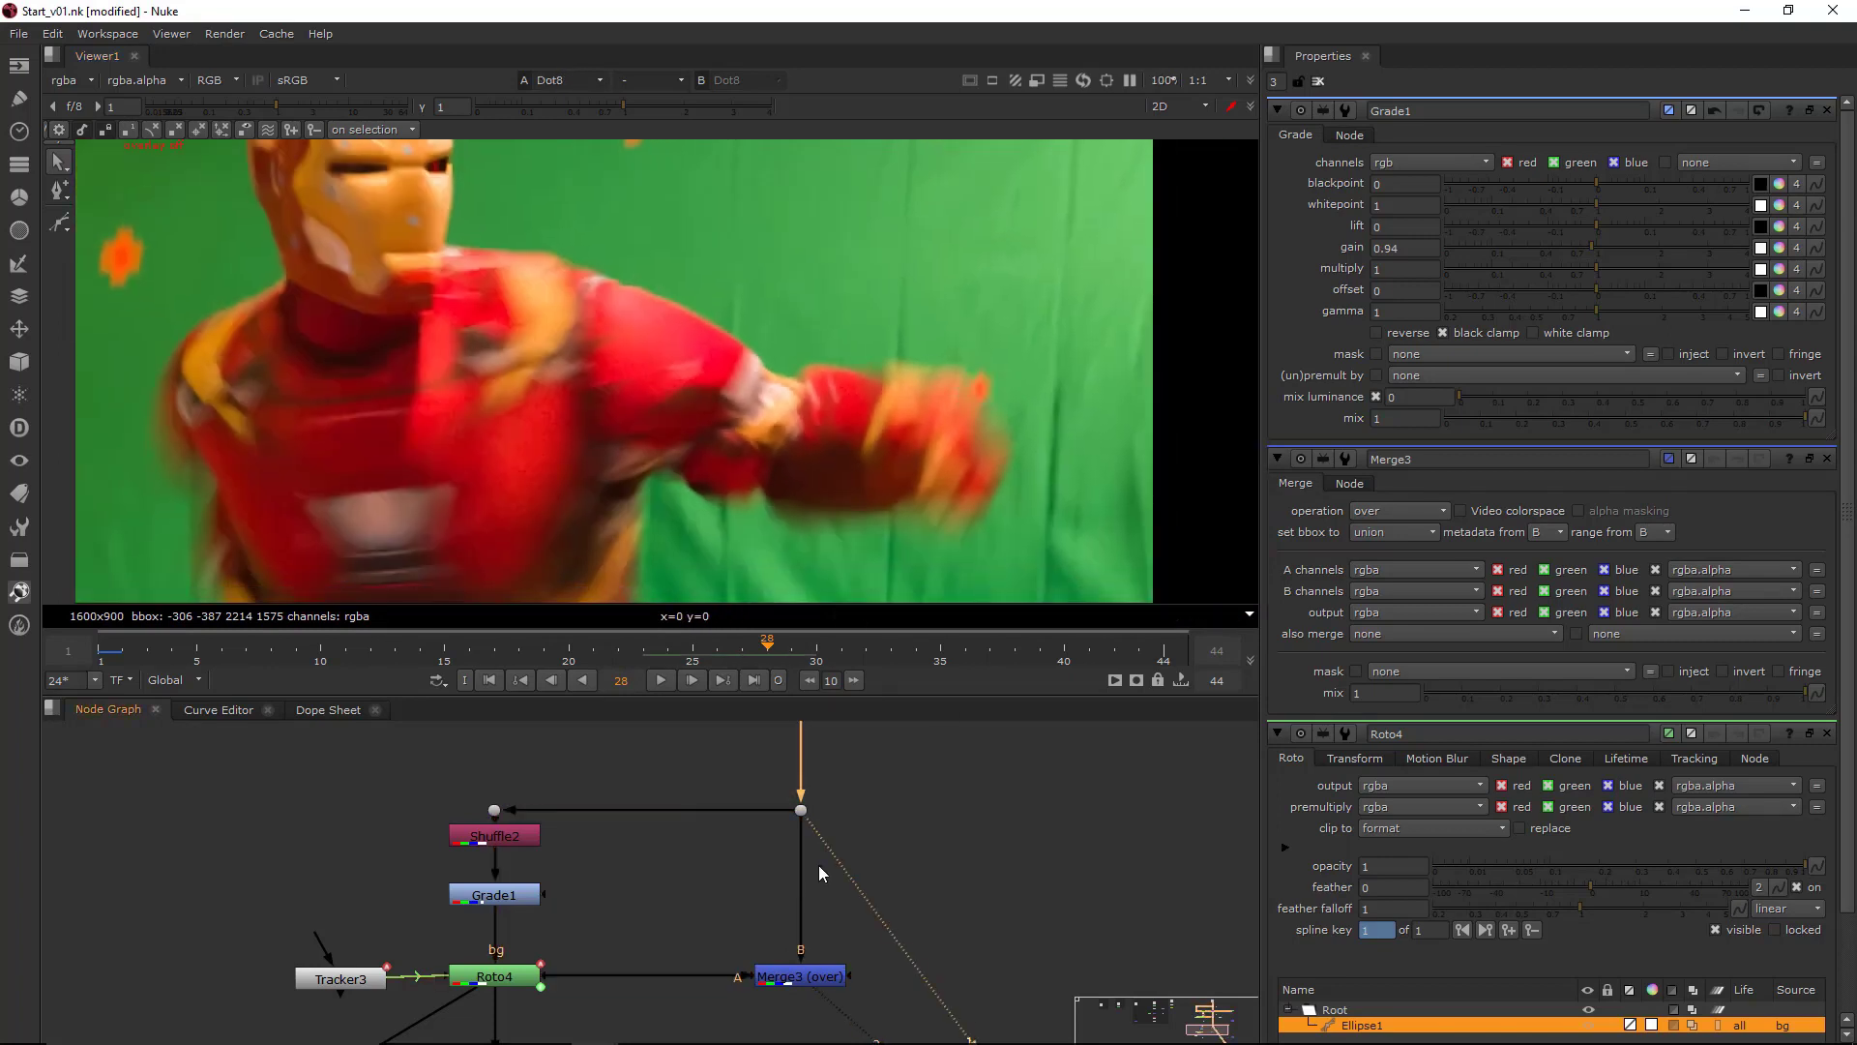
double_click(519, 977)
middle_click_drag(702, 466, 612, 458)
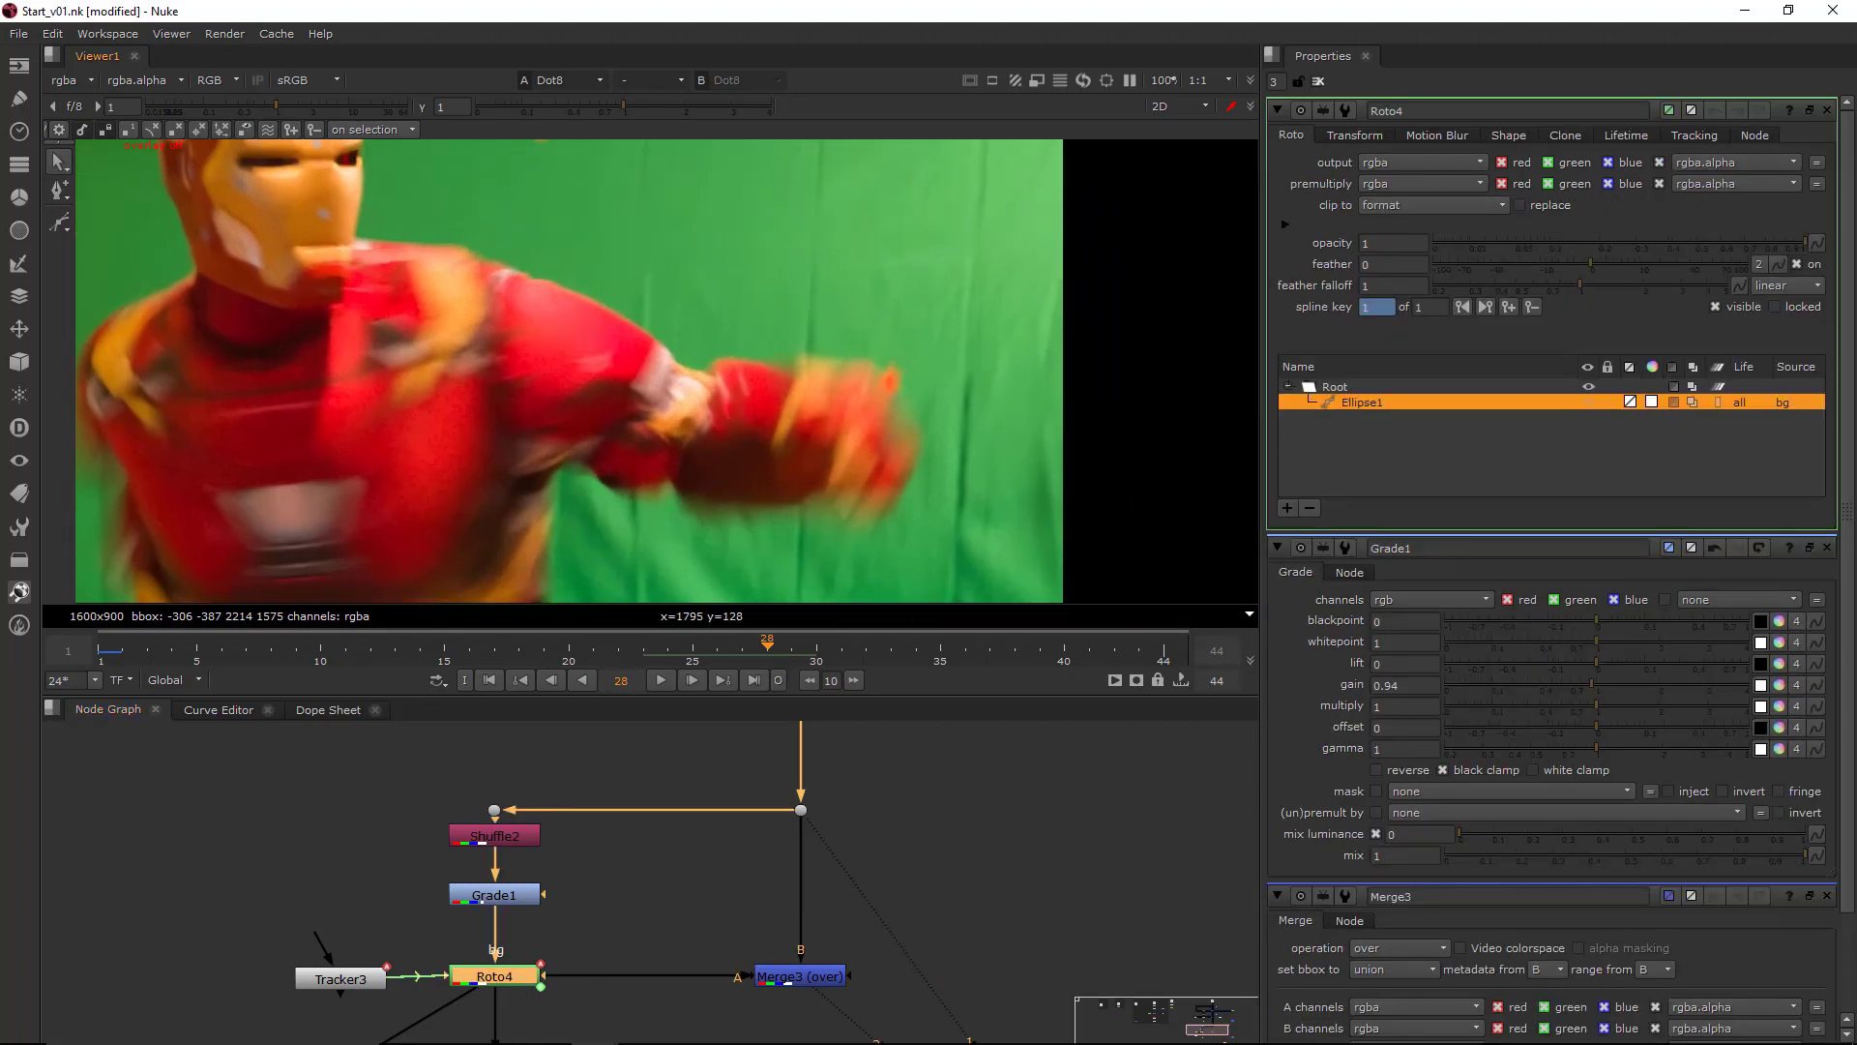
left_click(1828, 548)
left_click(1828, 547)
scroll(960, 453, "up", 4)
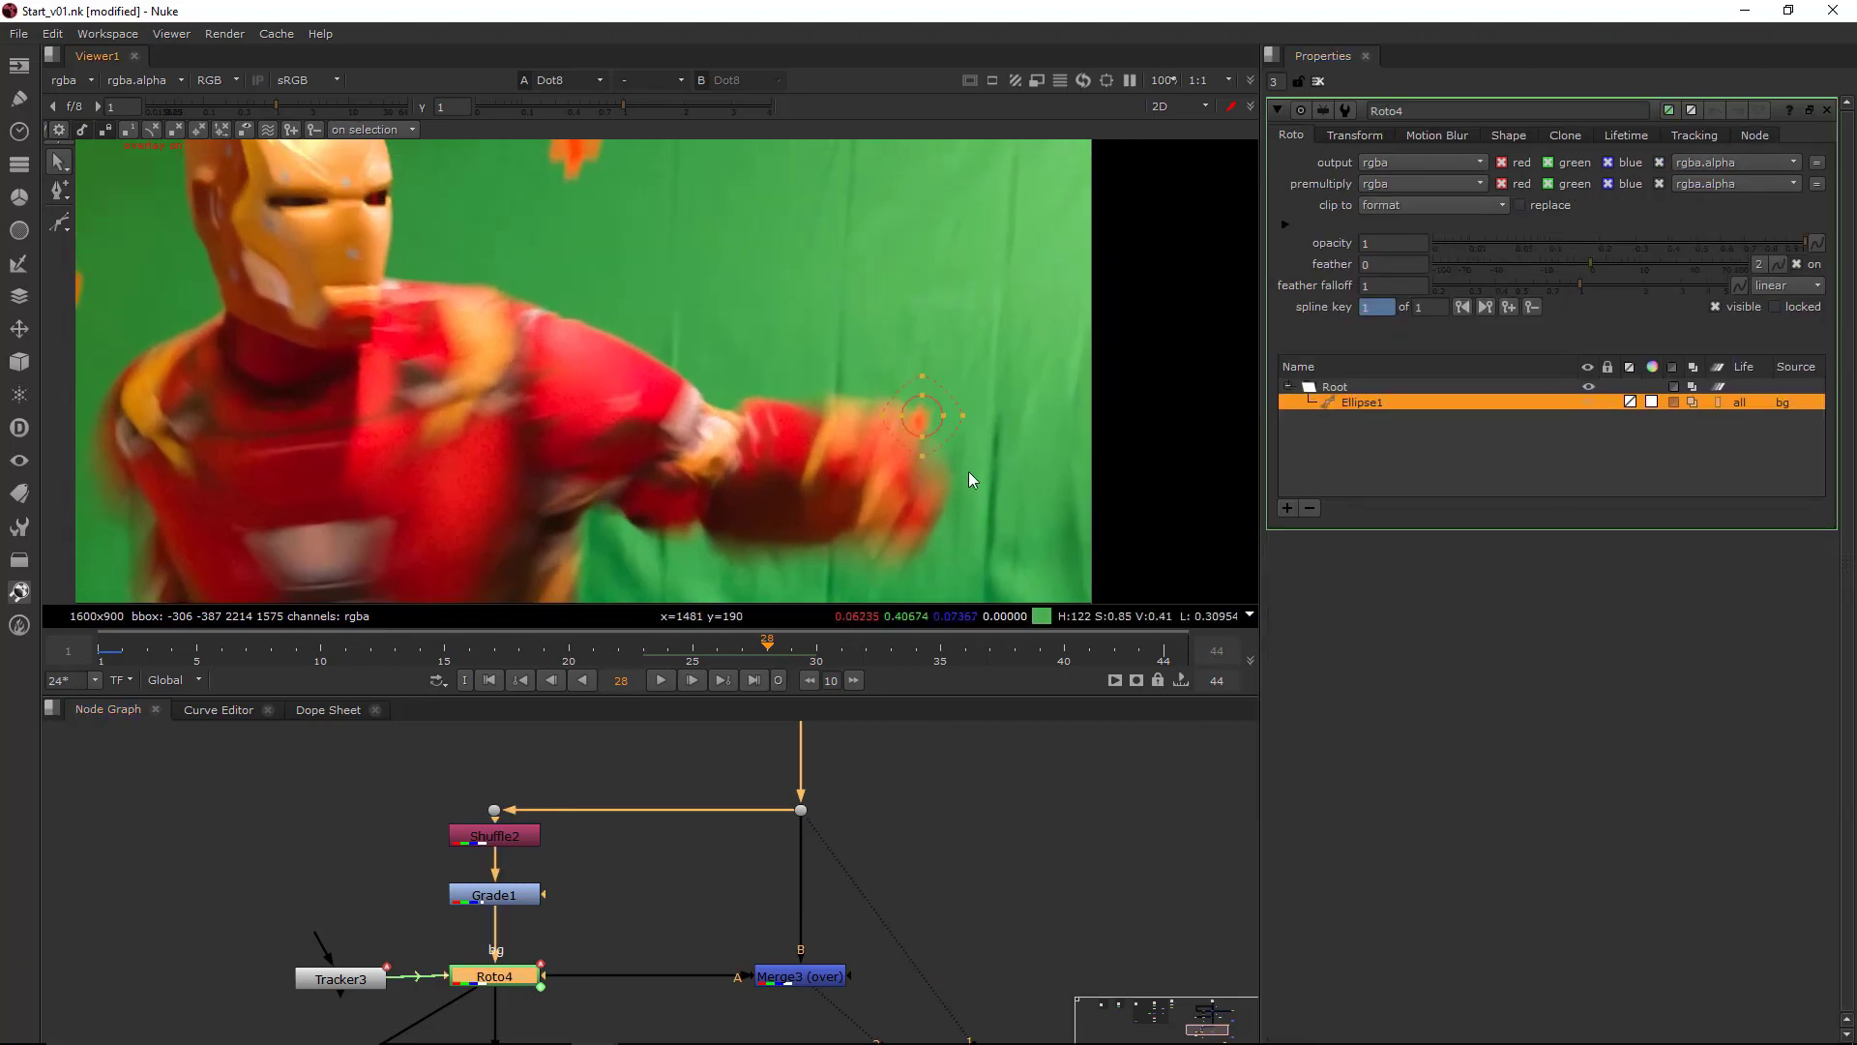
scroll(1026, 477, "down", 1)
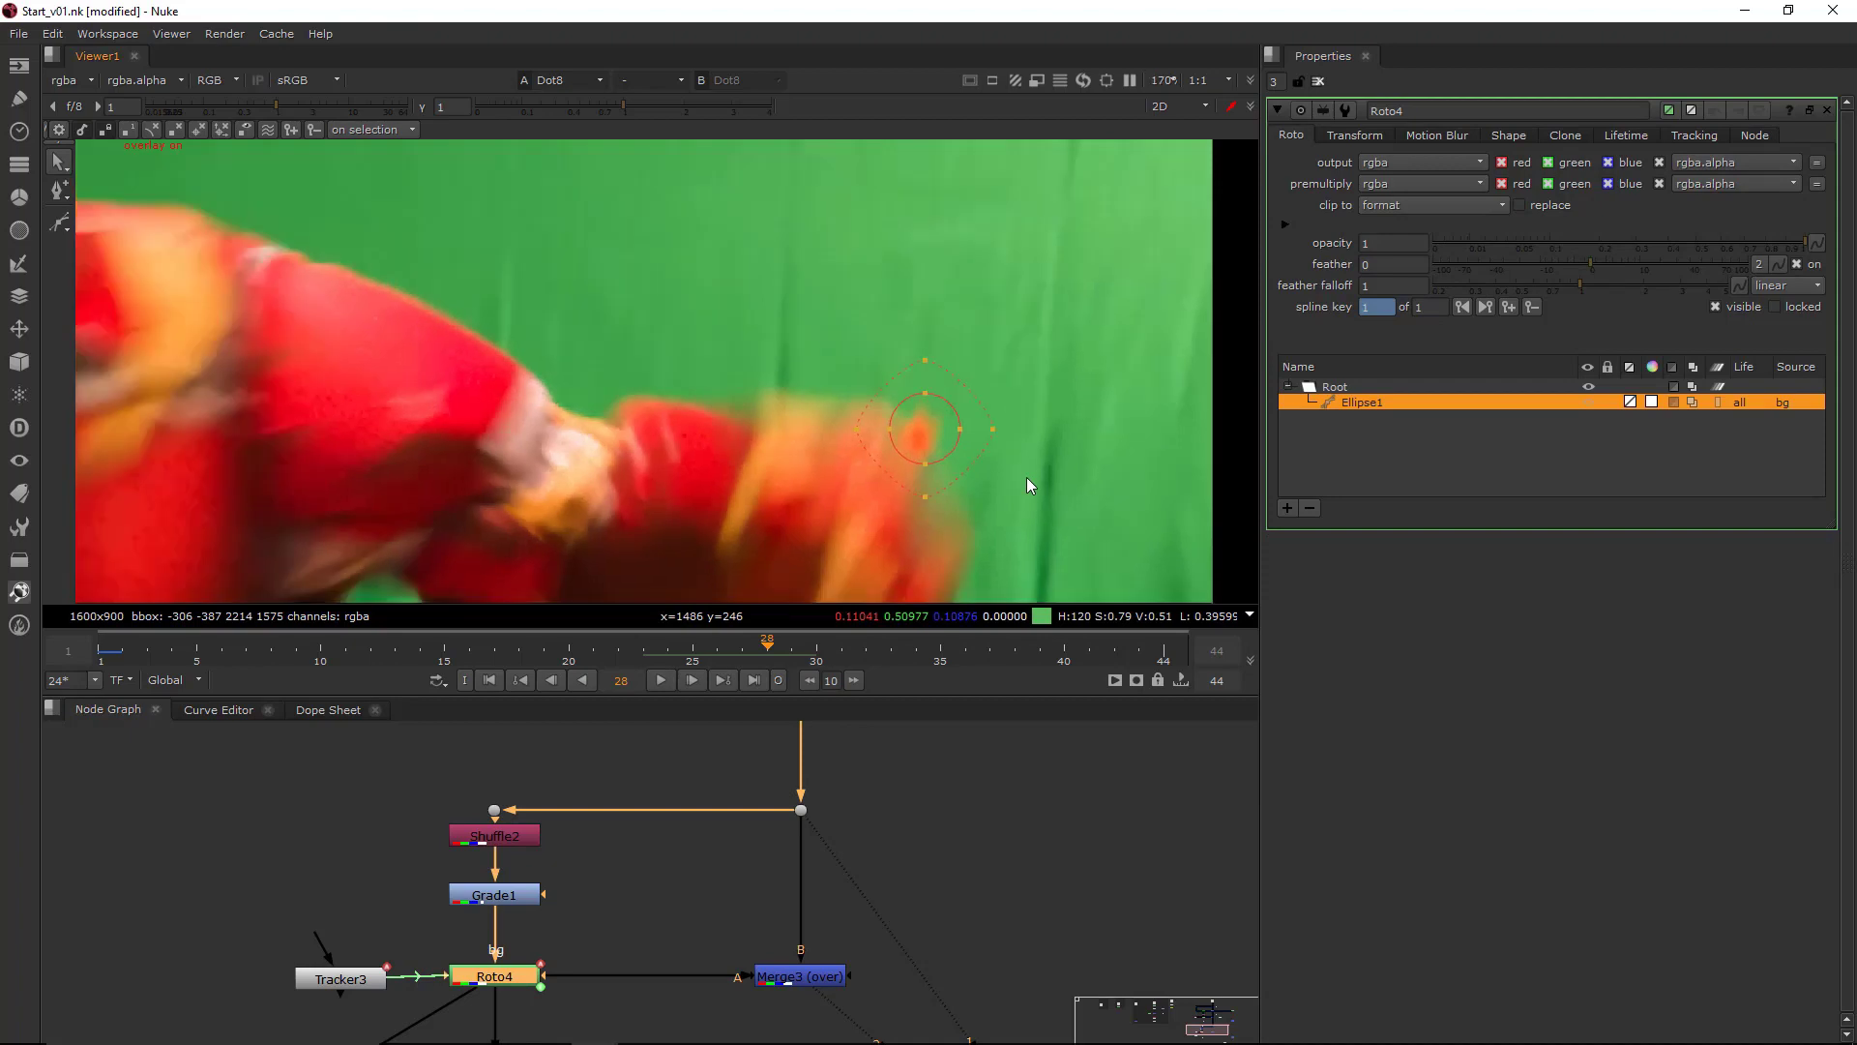
- Set an opacity key of 1 on Roto4's Ellipse1 at frame 25, before the fist reaches the marker
left_click_drag(767, 646, 695, 651)
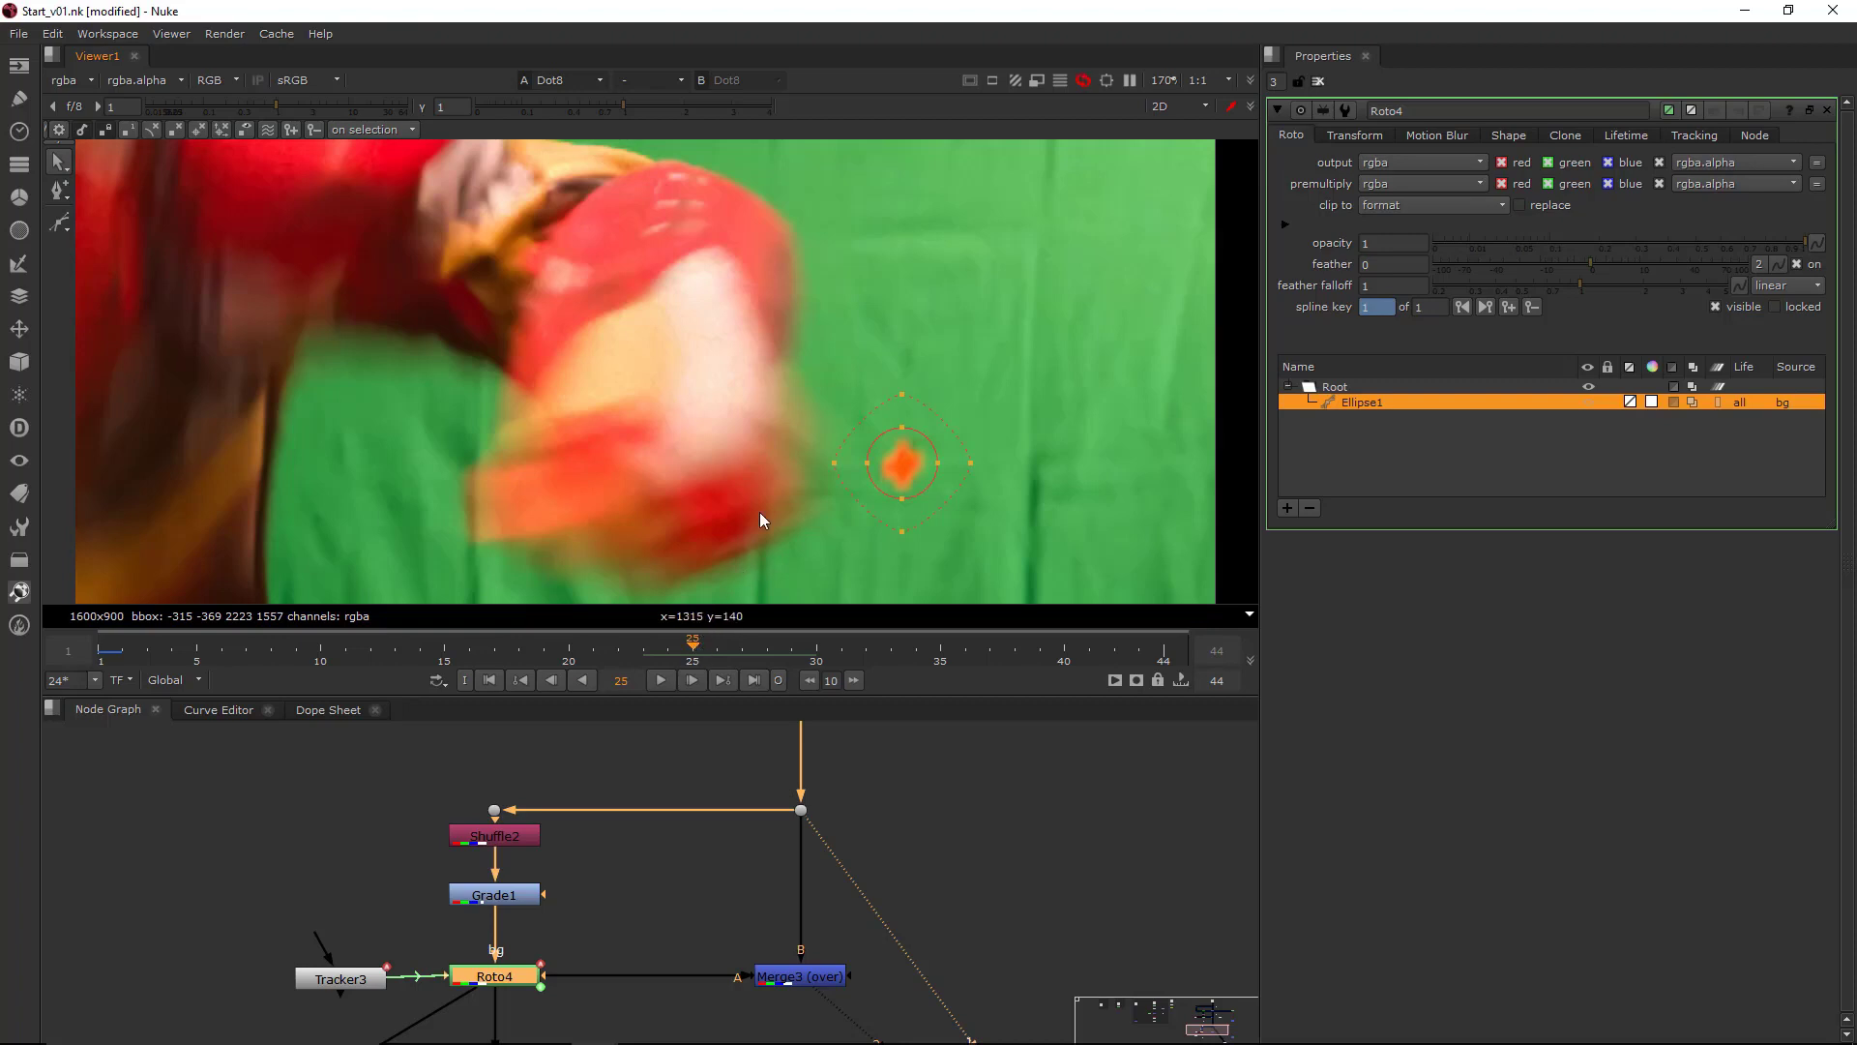
middle_click_drag(762, 519, 737, 496)
right_click(1397, 244)
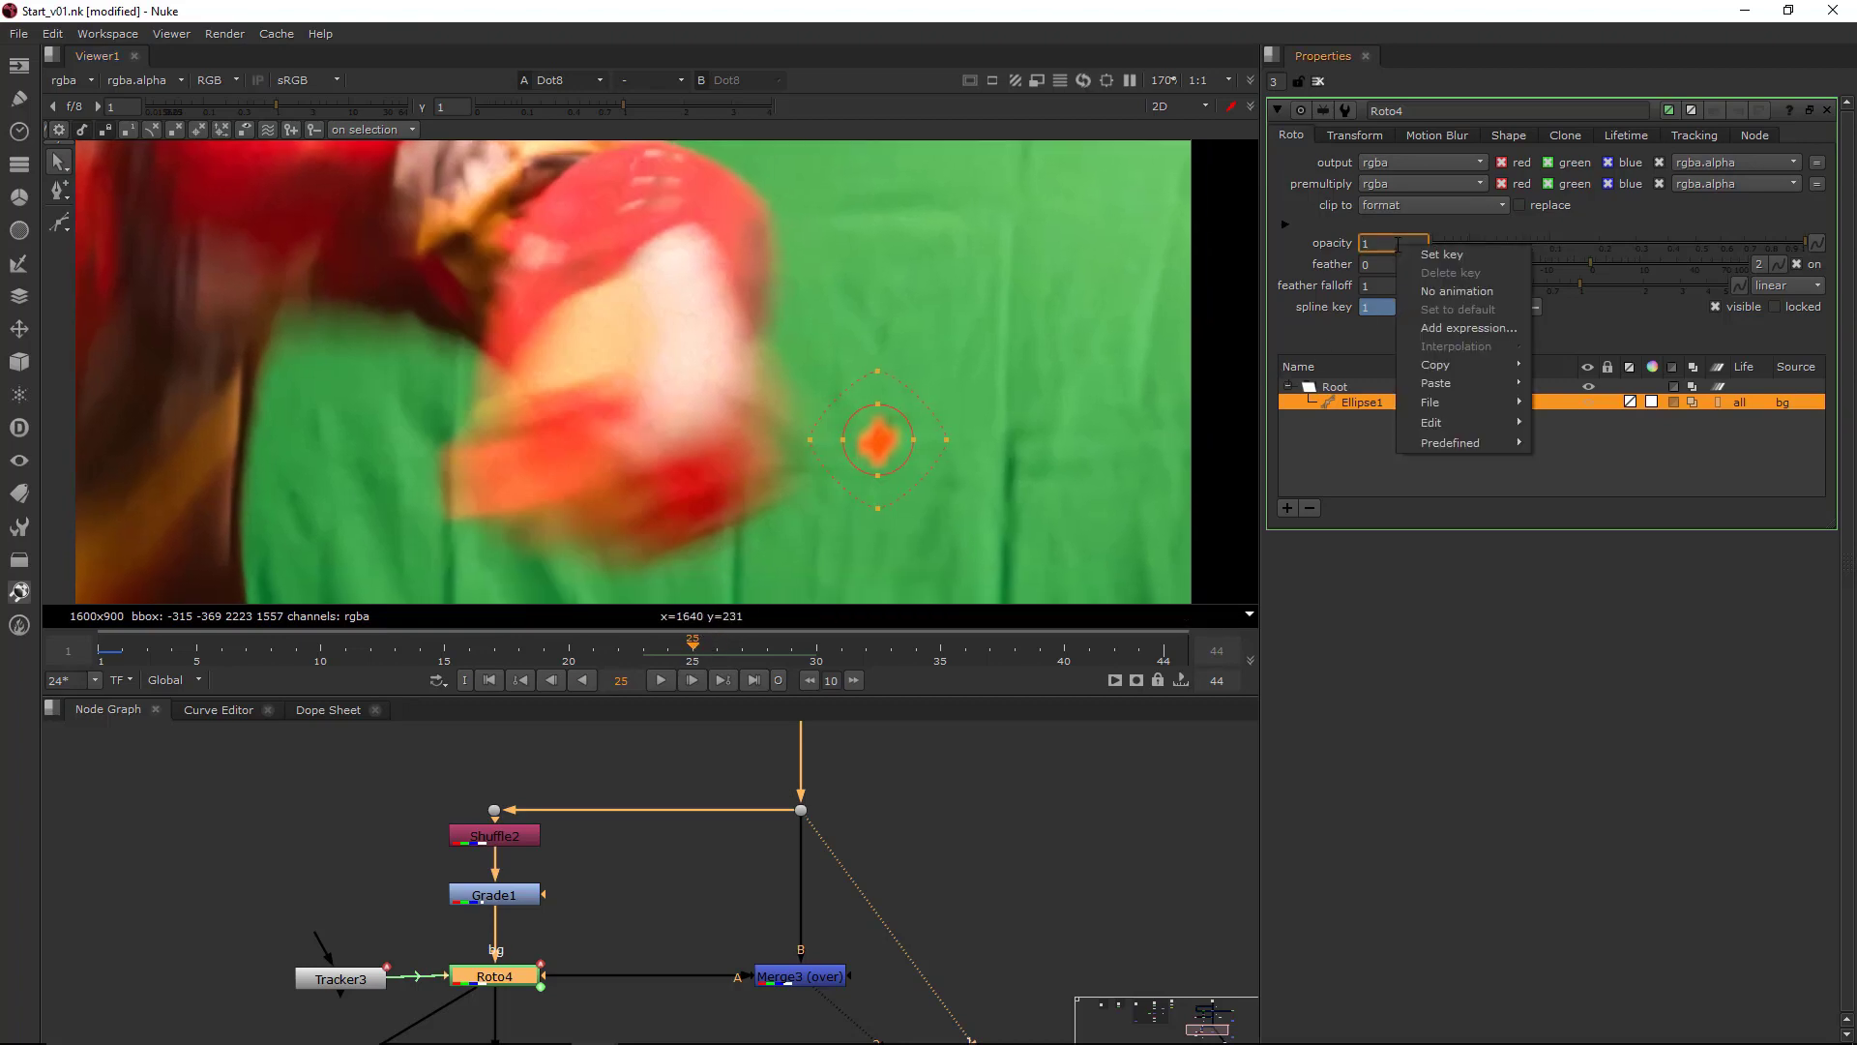
right_click(1400, 249)
left_click(1418, 259)
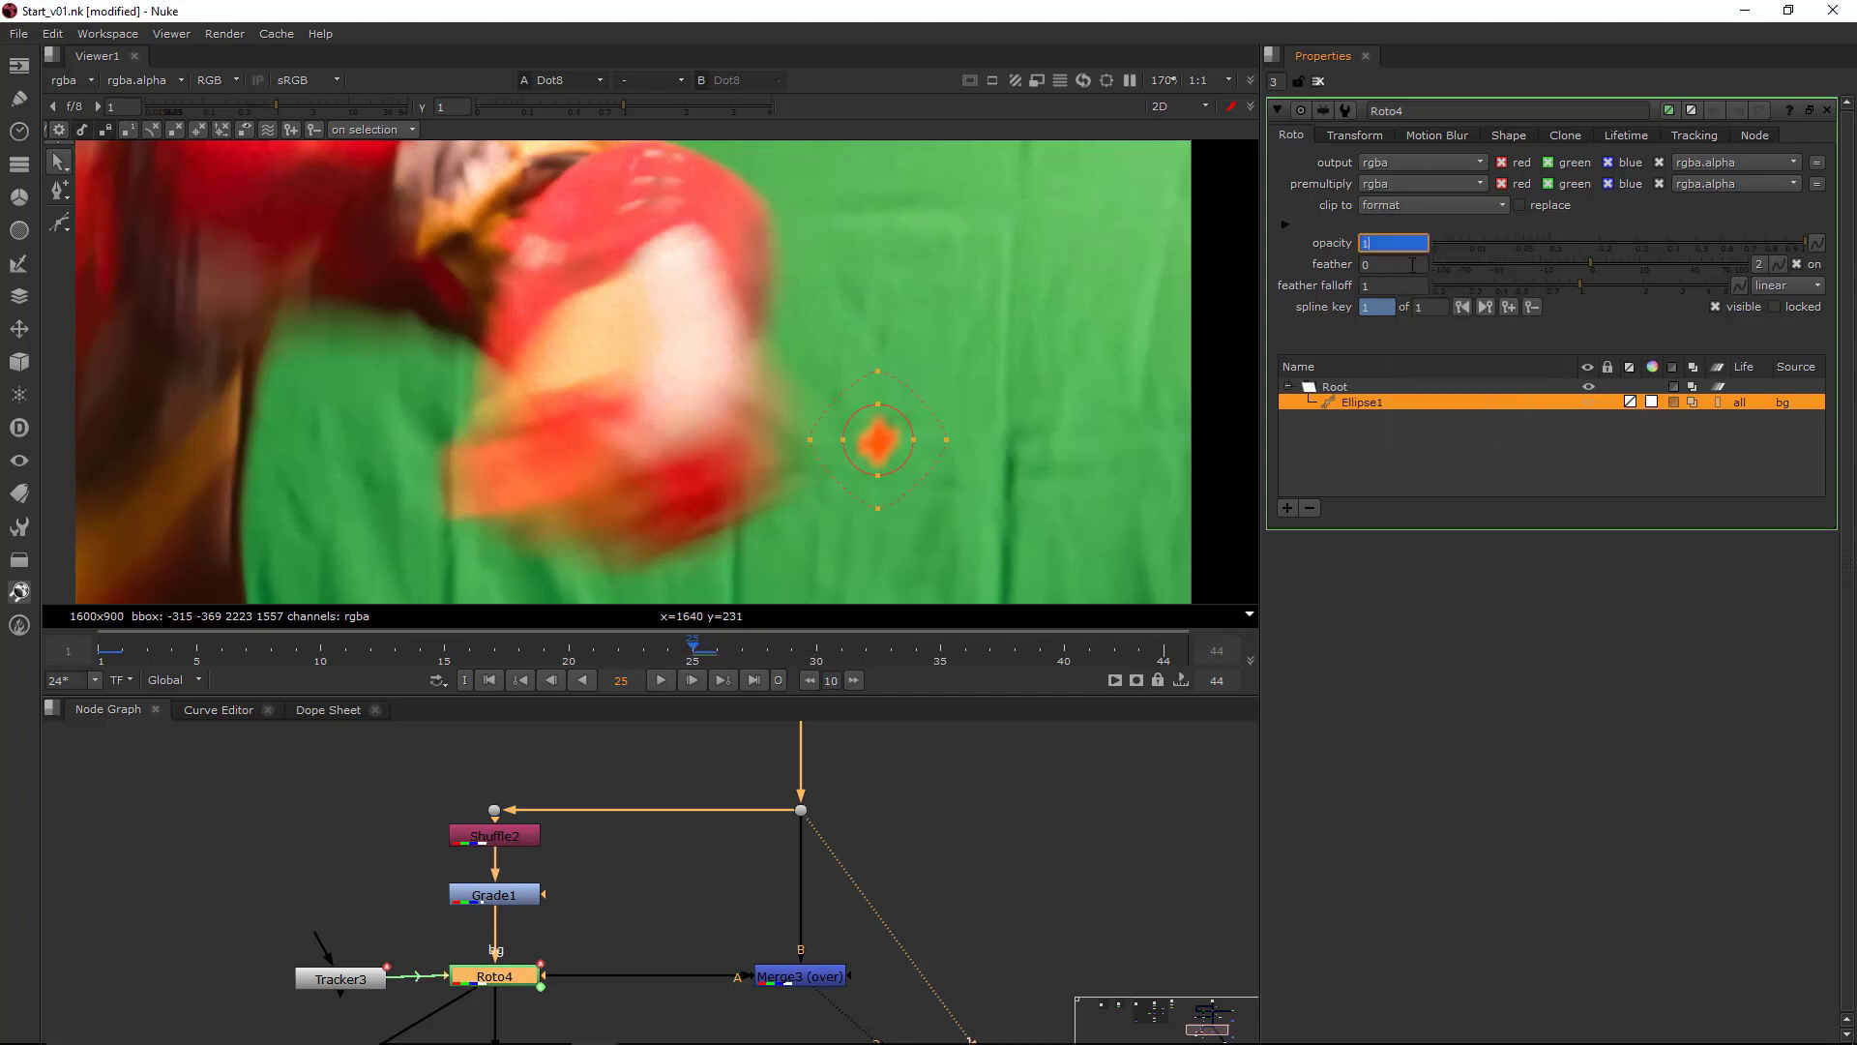
middle_click_drag(1159, 305, 1149, 324)
- Set Ellipse1's opacity to 0 at frame 26, and add another opacity key of 0 at frame 28
key("Right")
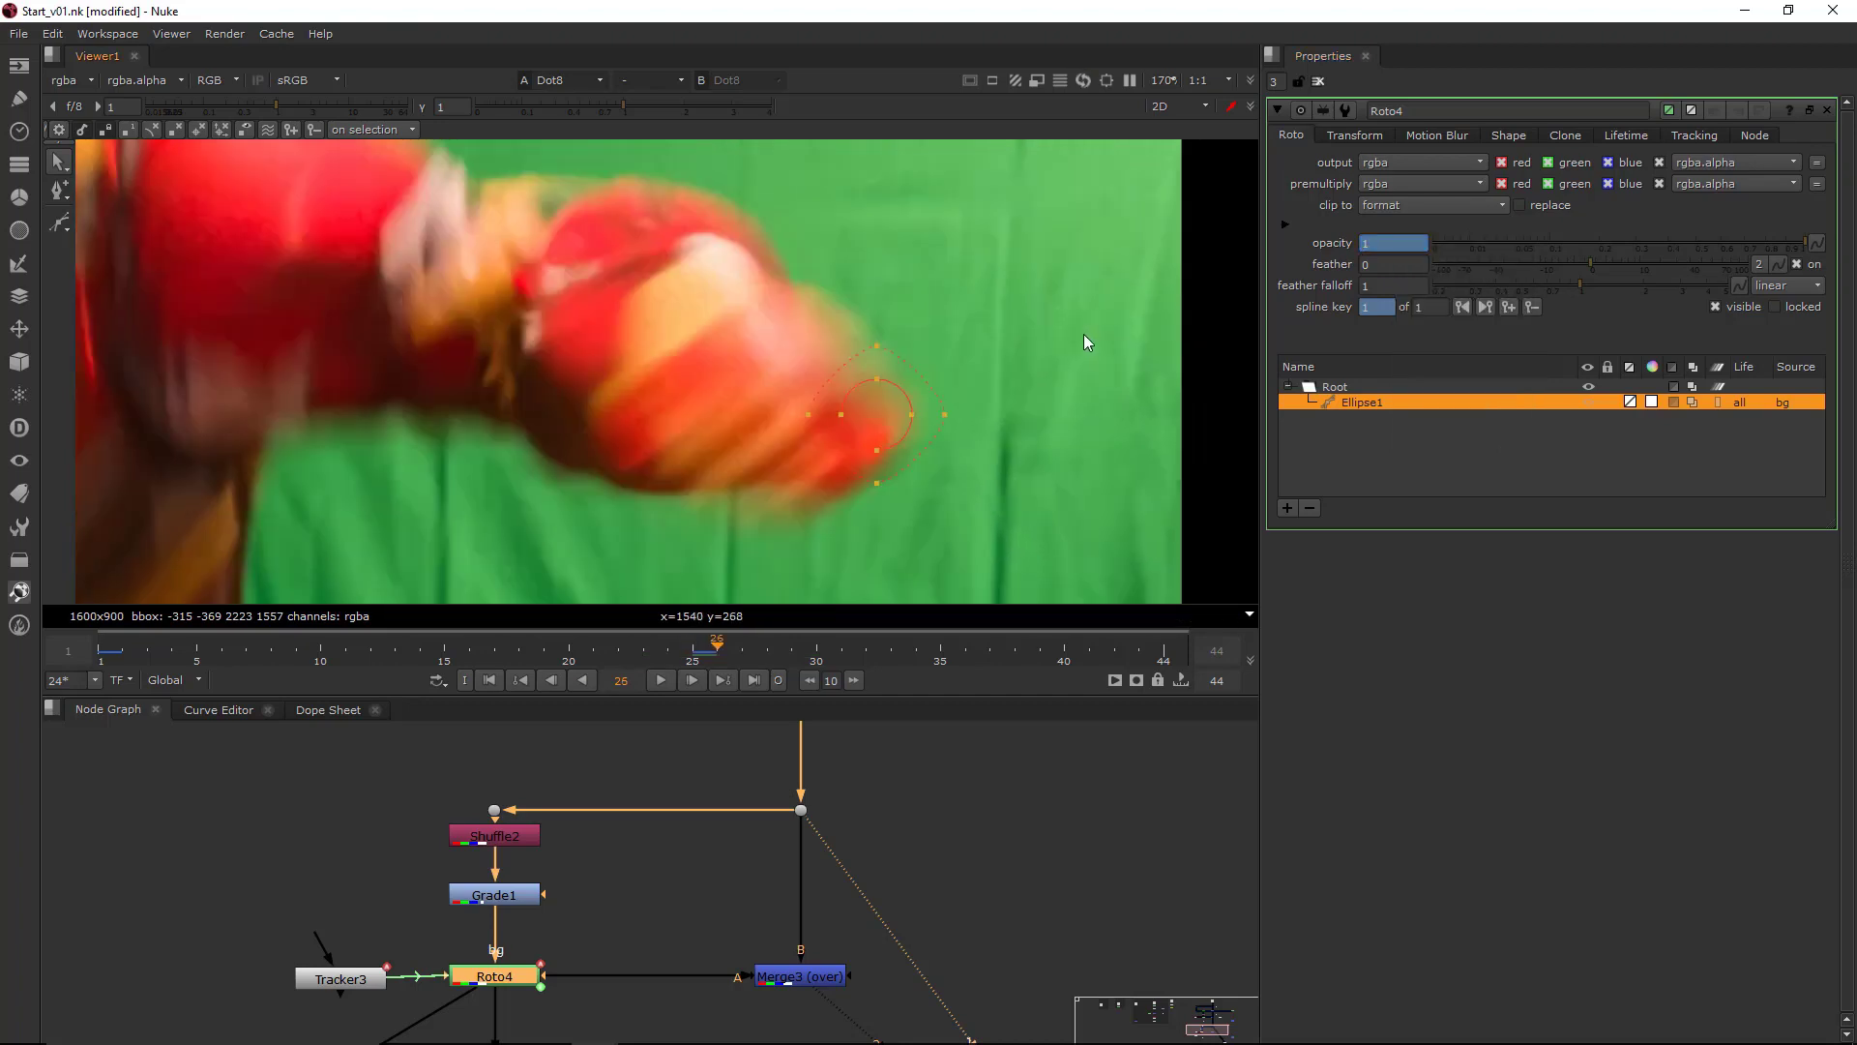
double_click(1377, 244)
type("0")
middle_click_drag(1064, 296, 984, 269)
key("Right")
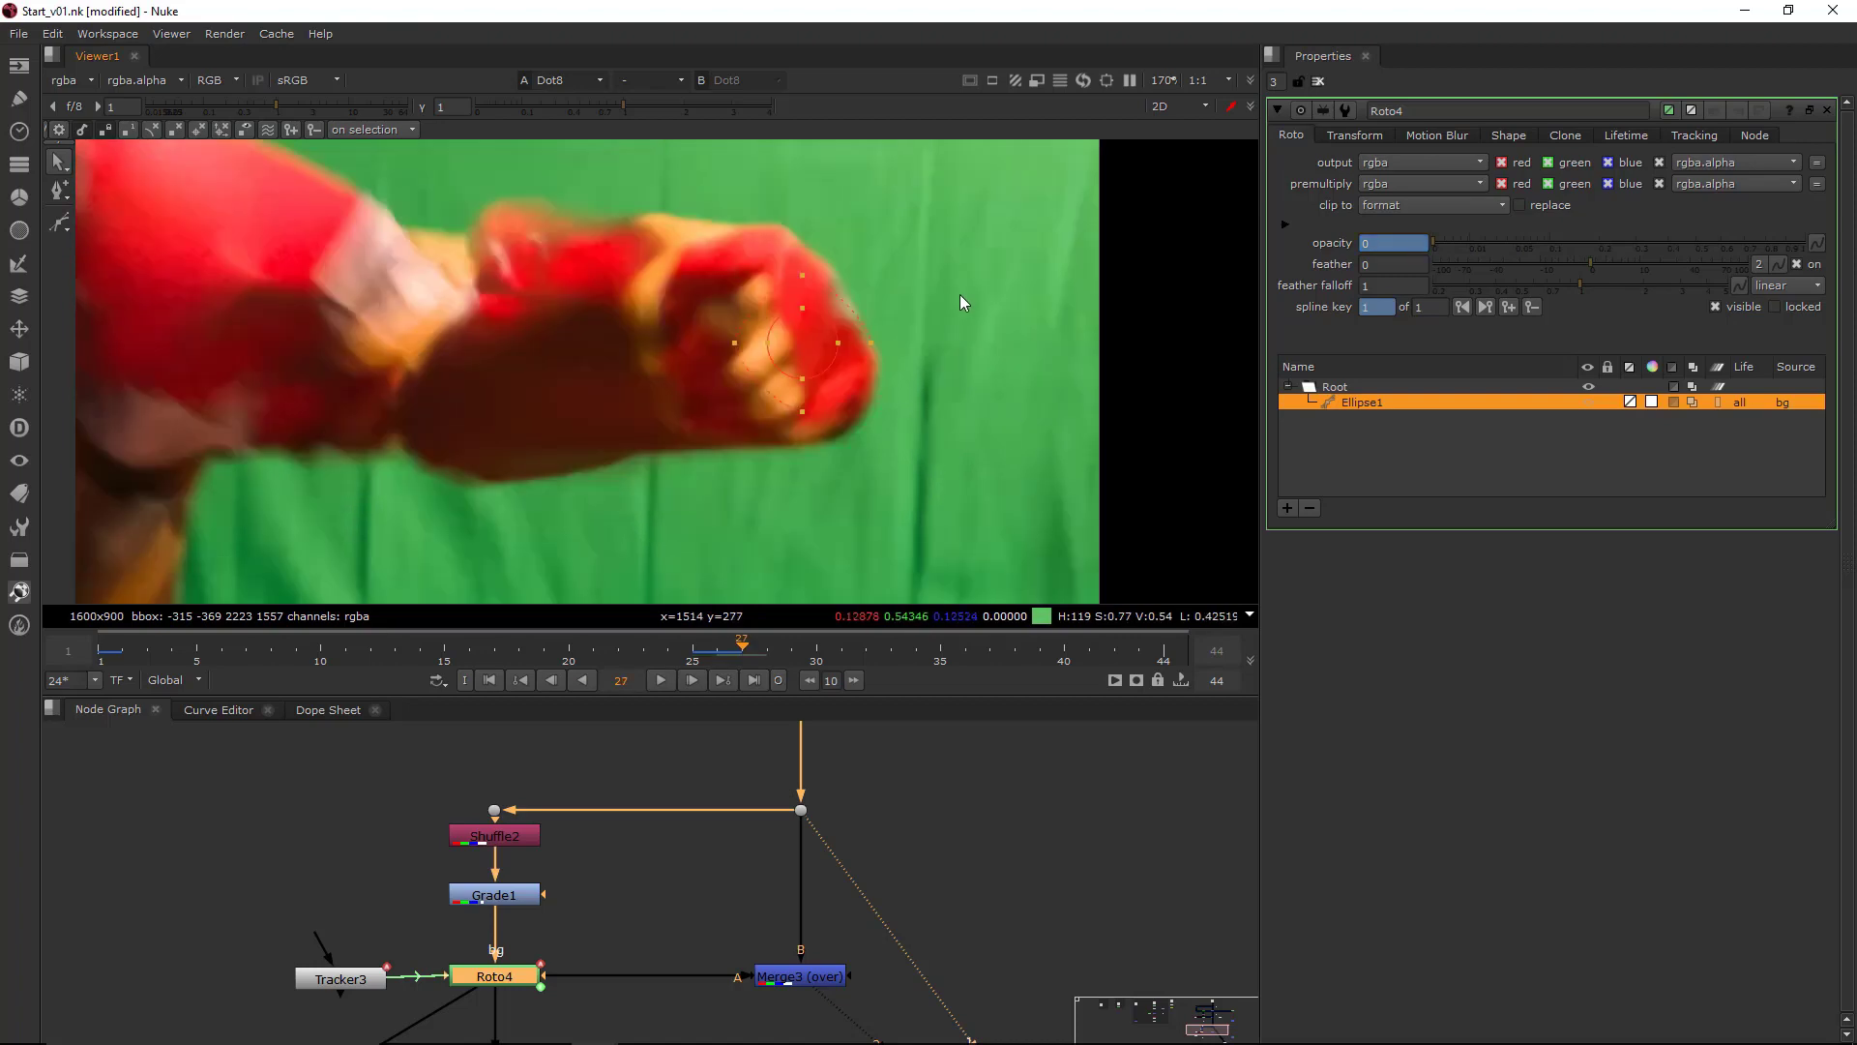
key("Right")
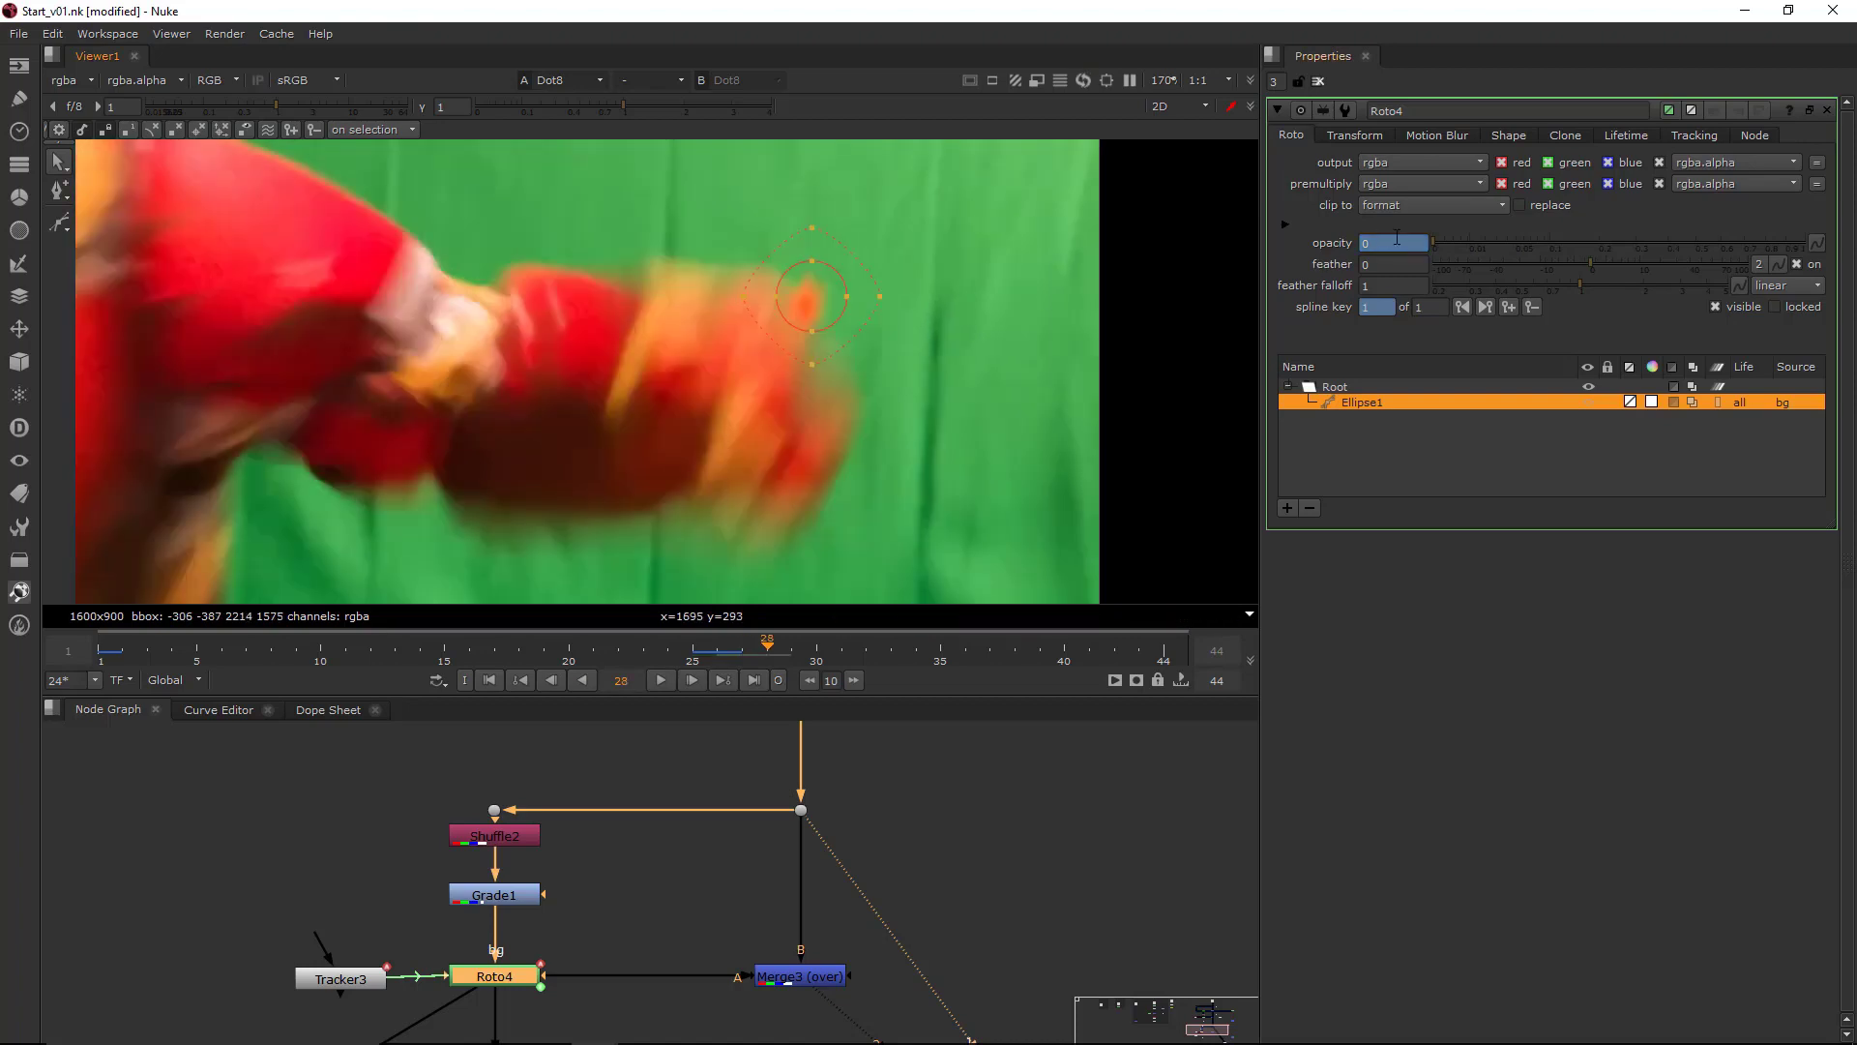
right_click(1390, 245)
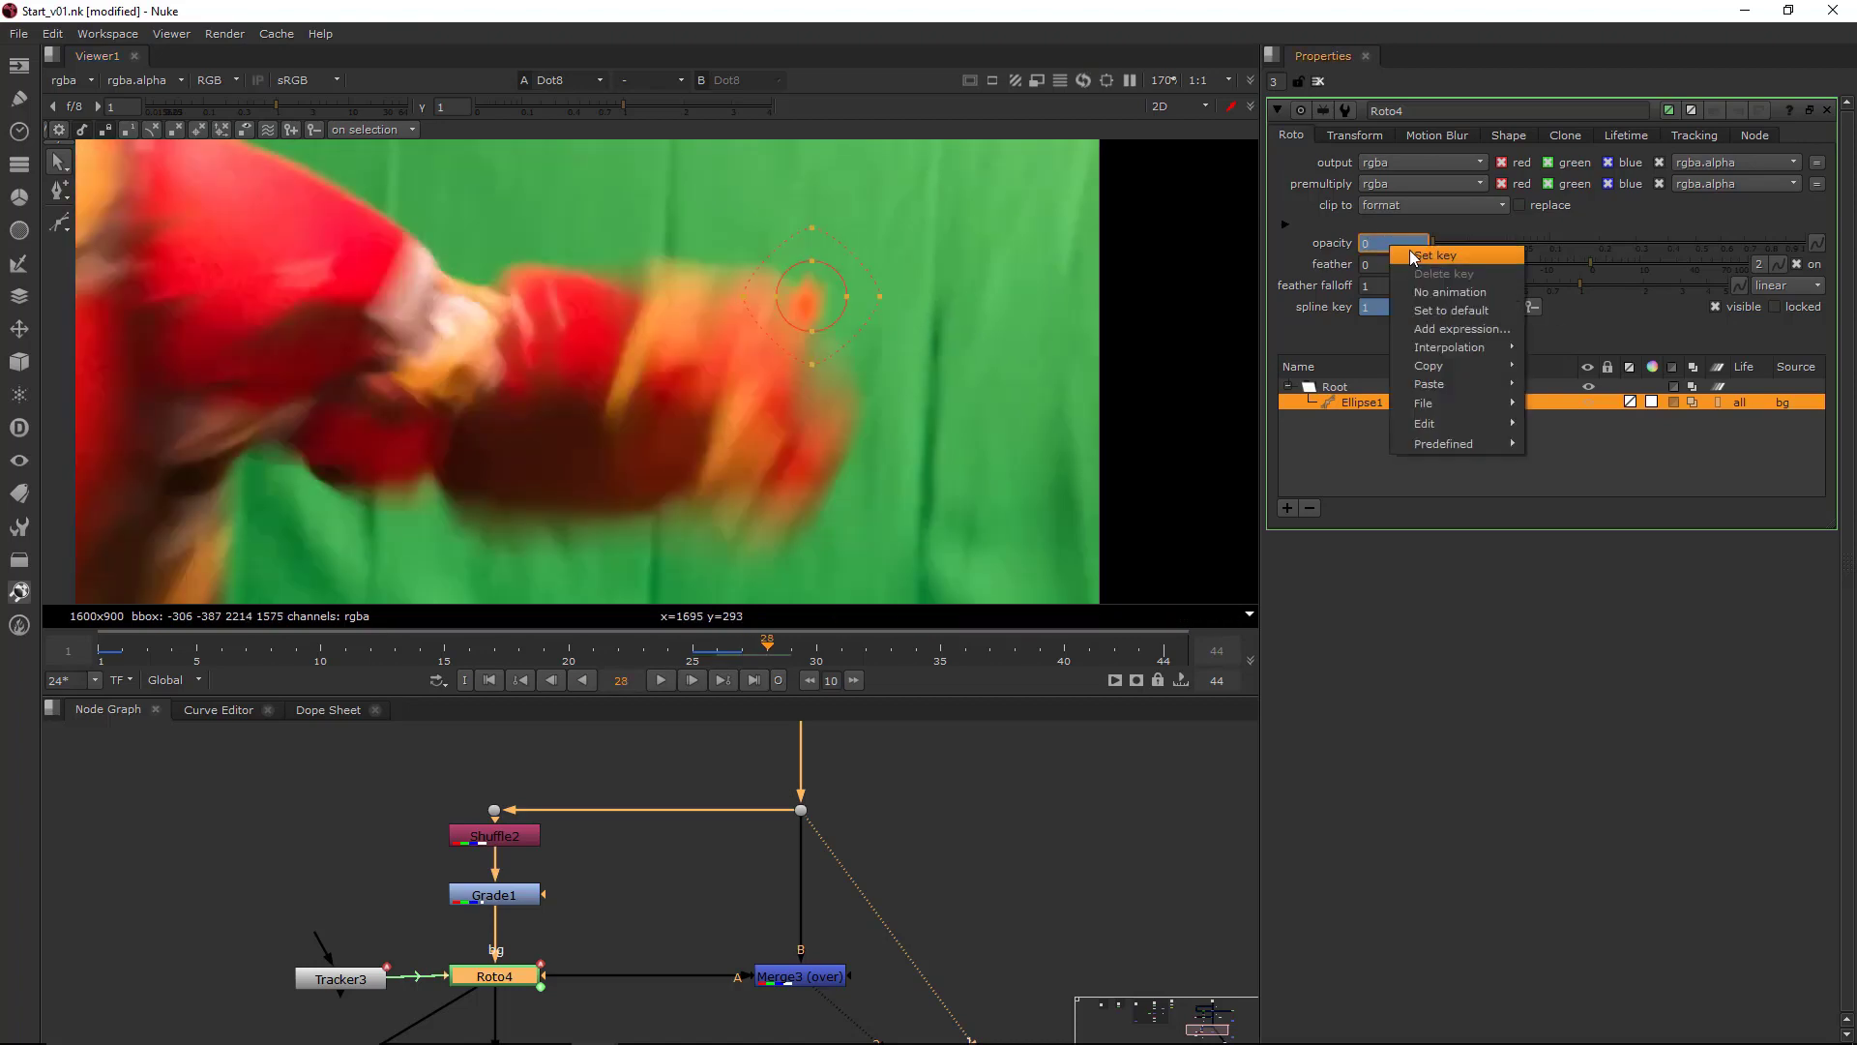
left_click(1414, 255)
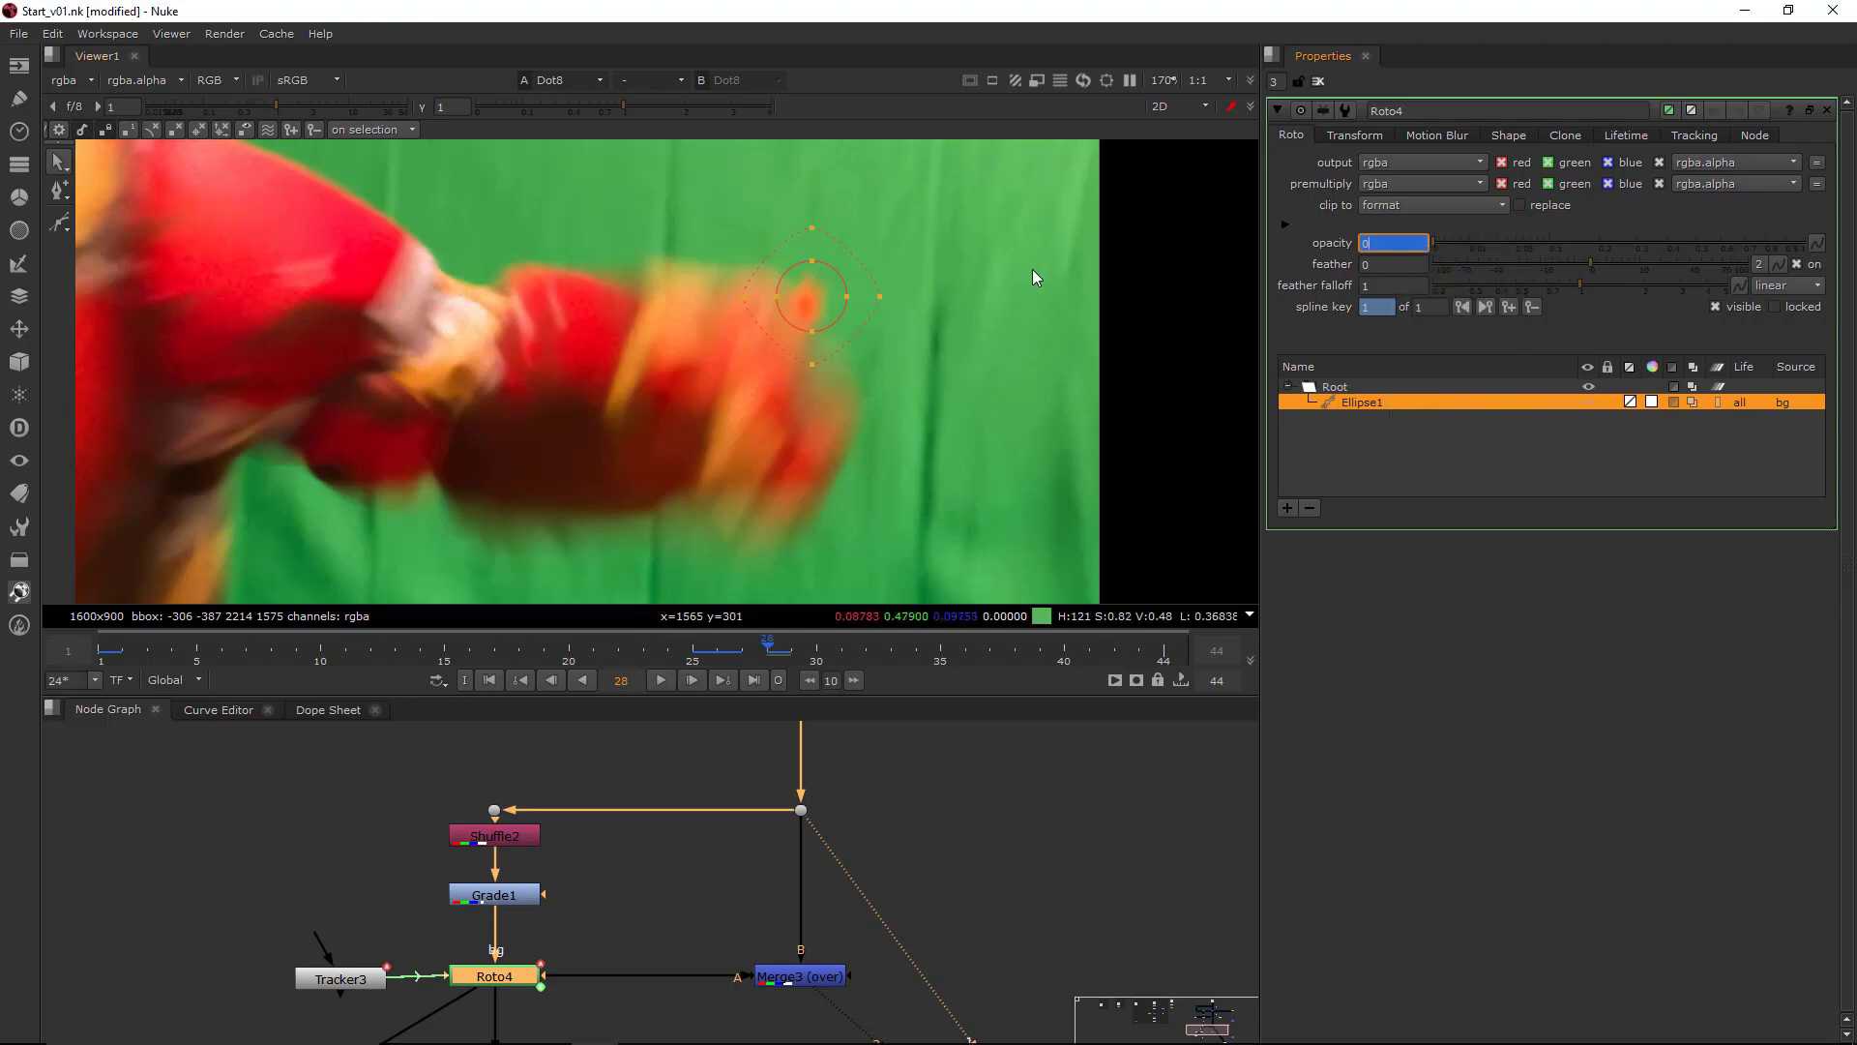
middle_click_drag(1032, 271, 1022, 312)
- Set Ellipse1's opacity to 1 at frame 29 and view Merge3's output
key("Right")
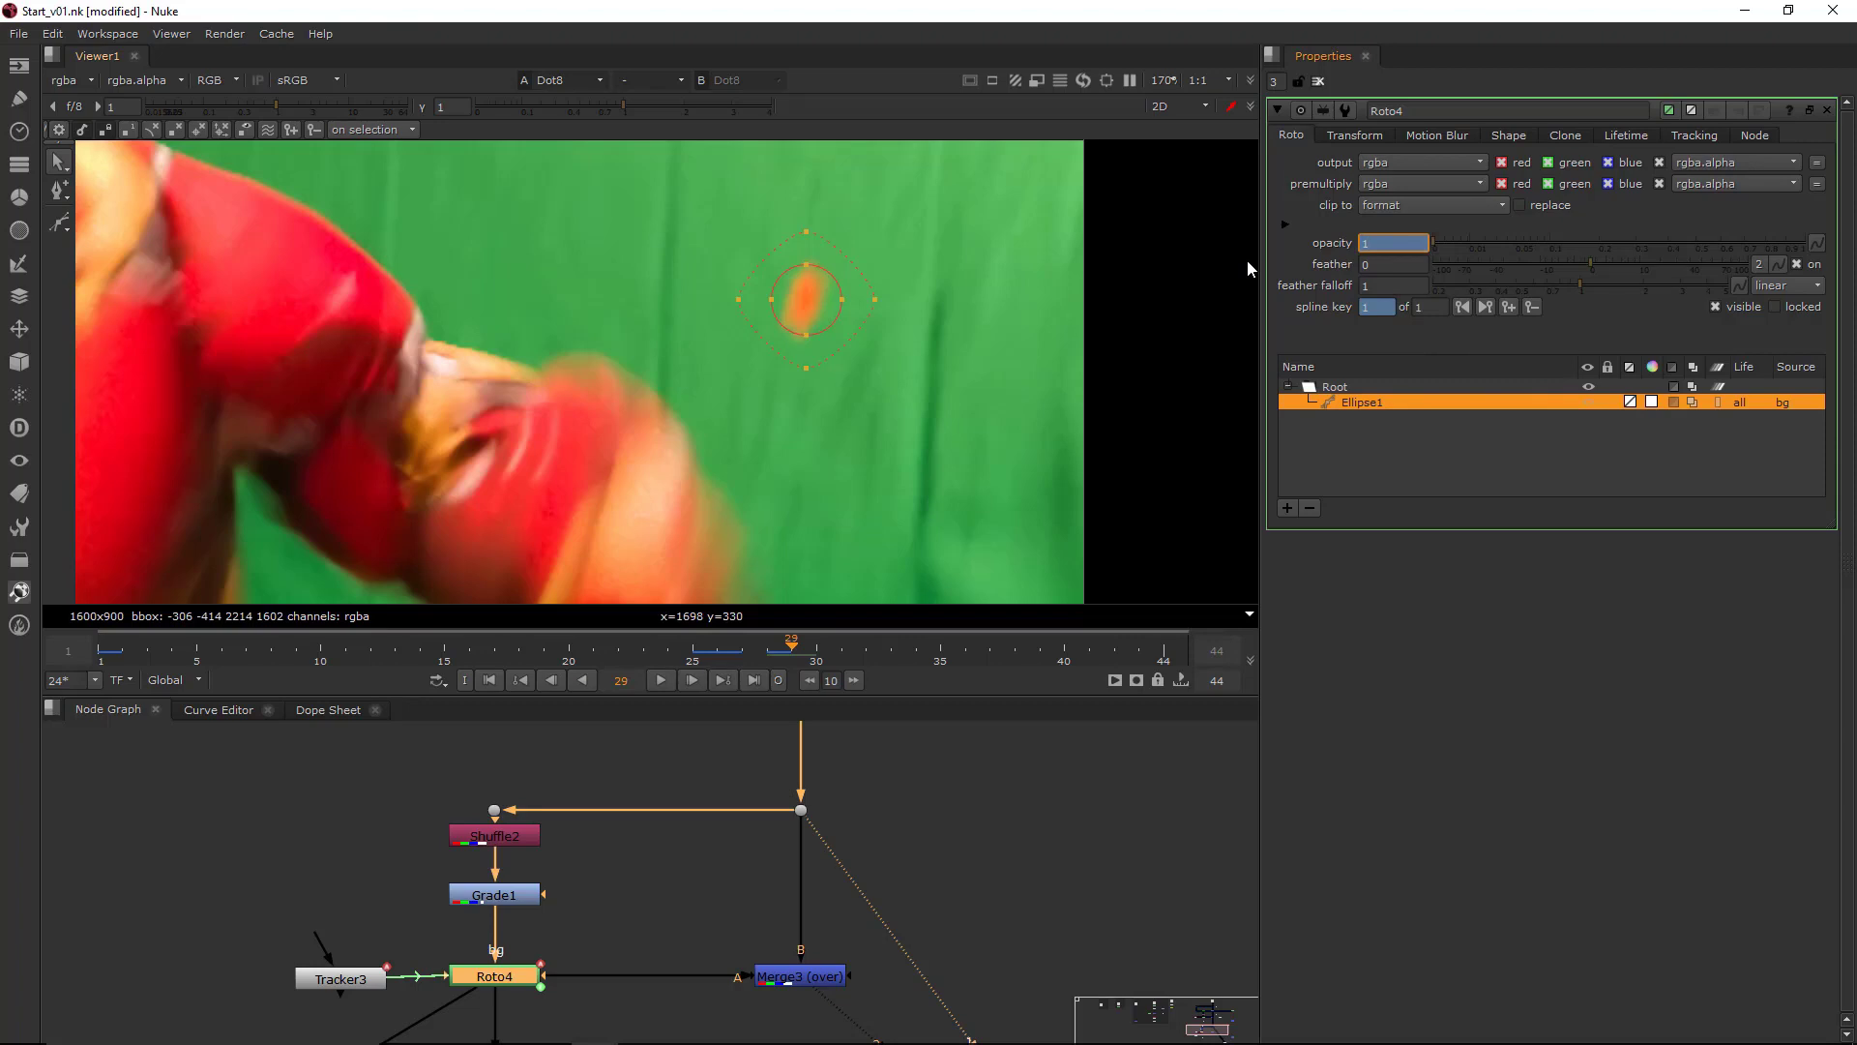
left_click_drag(934, 850, 803, 1001)
key("1")
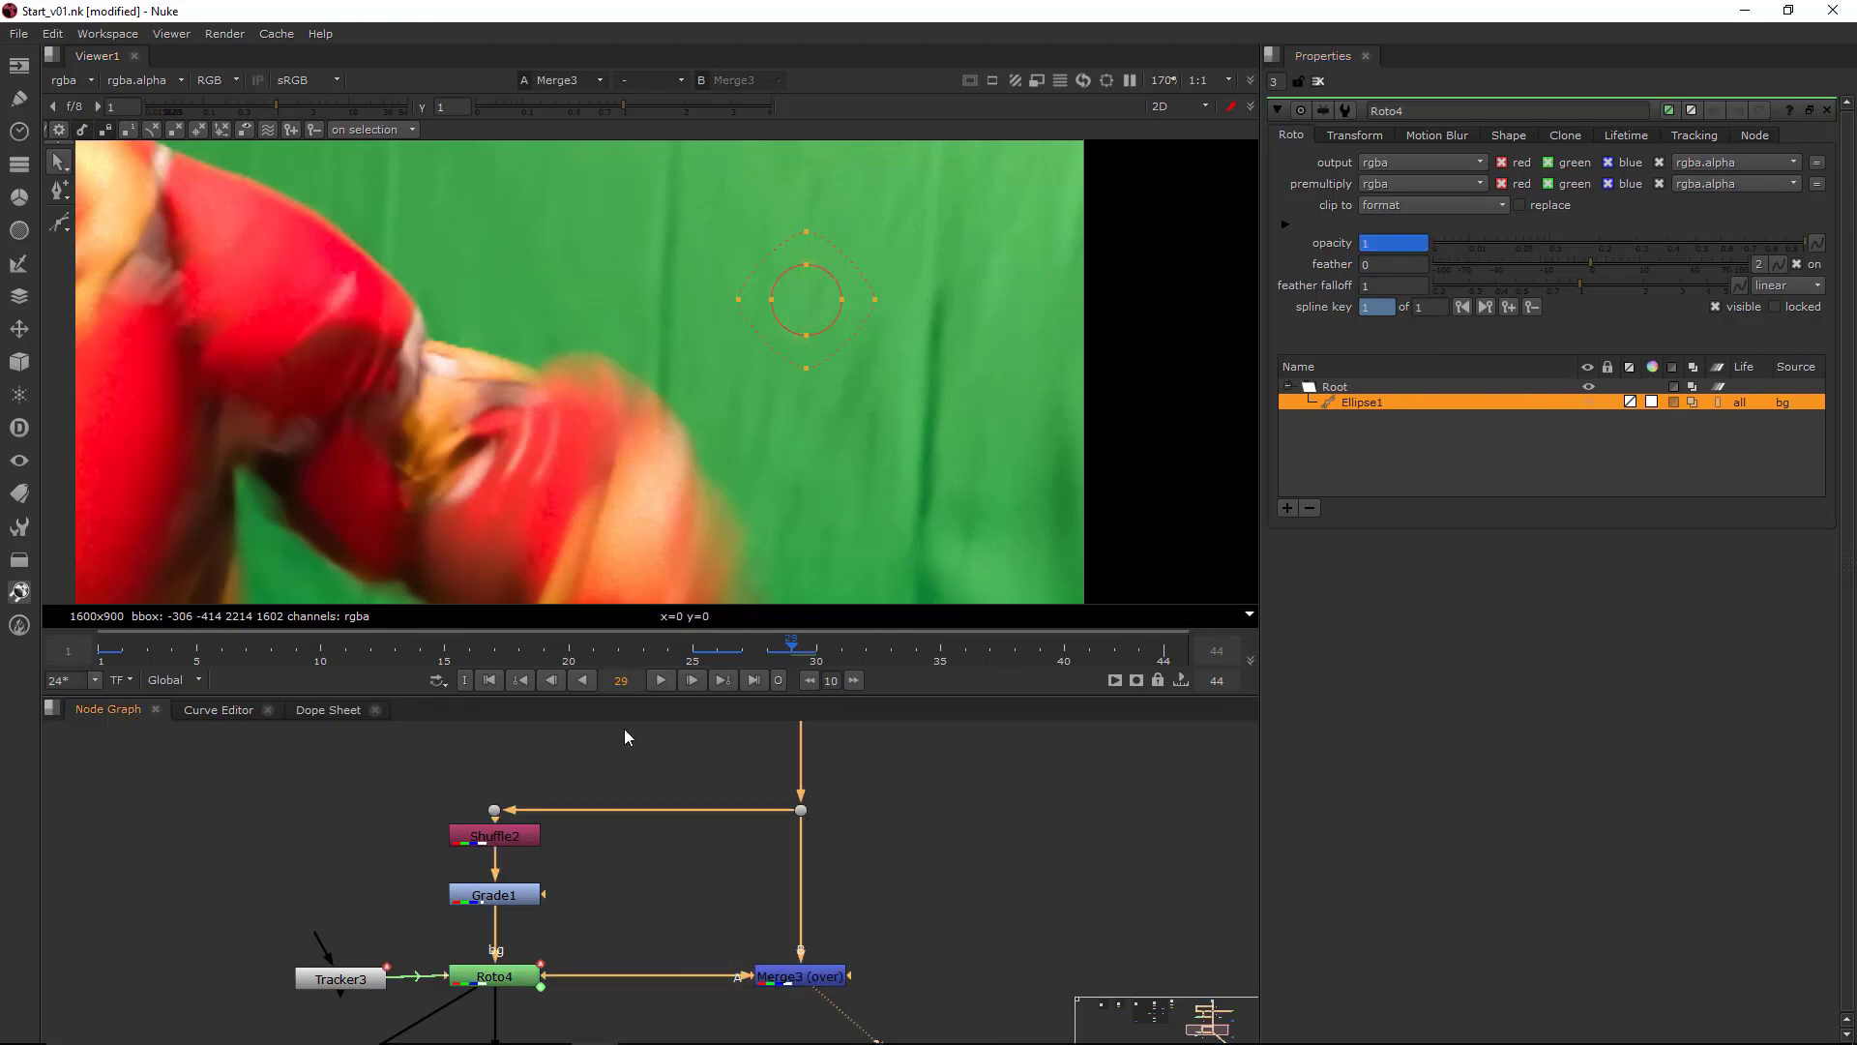
- Play Merge3's output from frame 1 to check the keyed patch, stop the playback, and return to frame 1
left_click(101, 646)
scroll(846, 476, "down", 5)
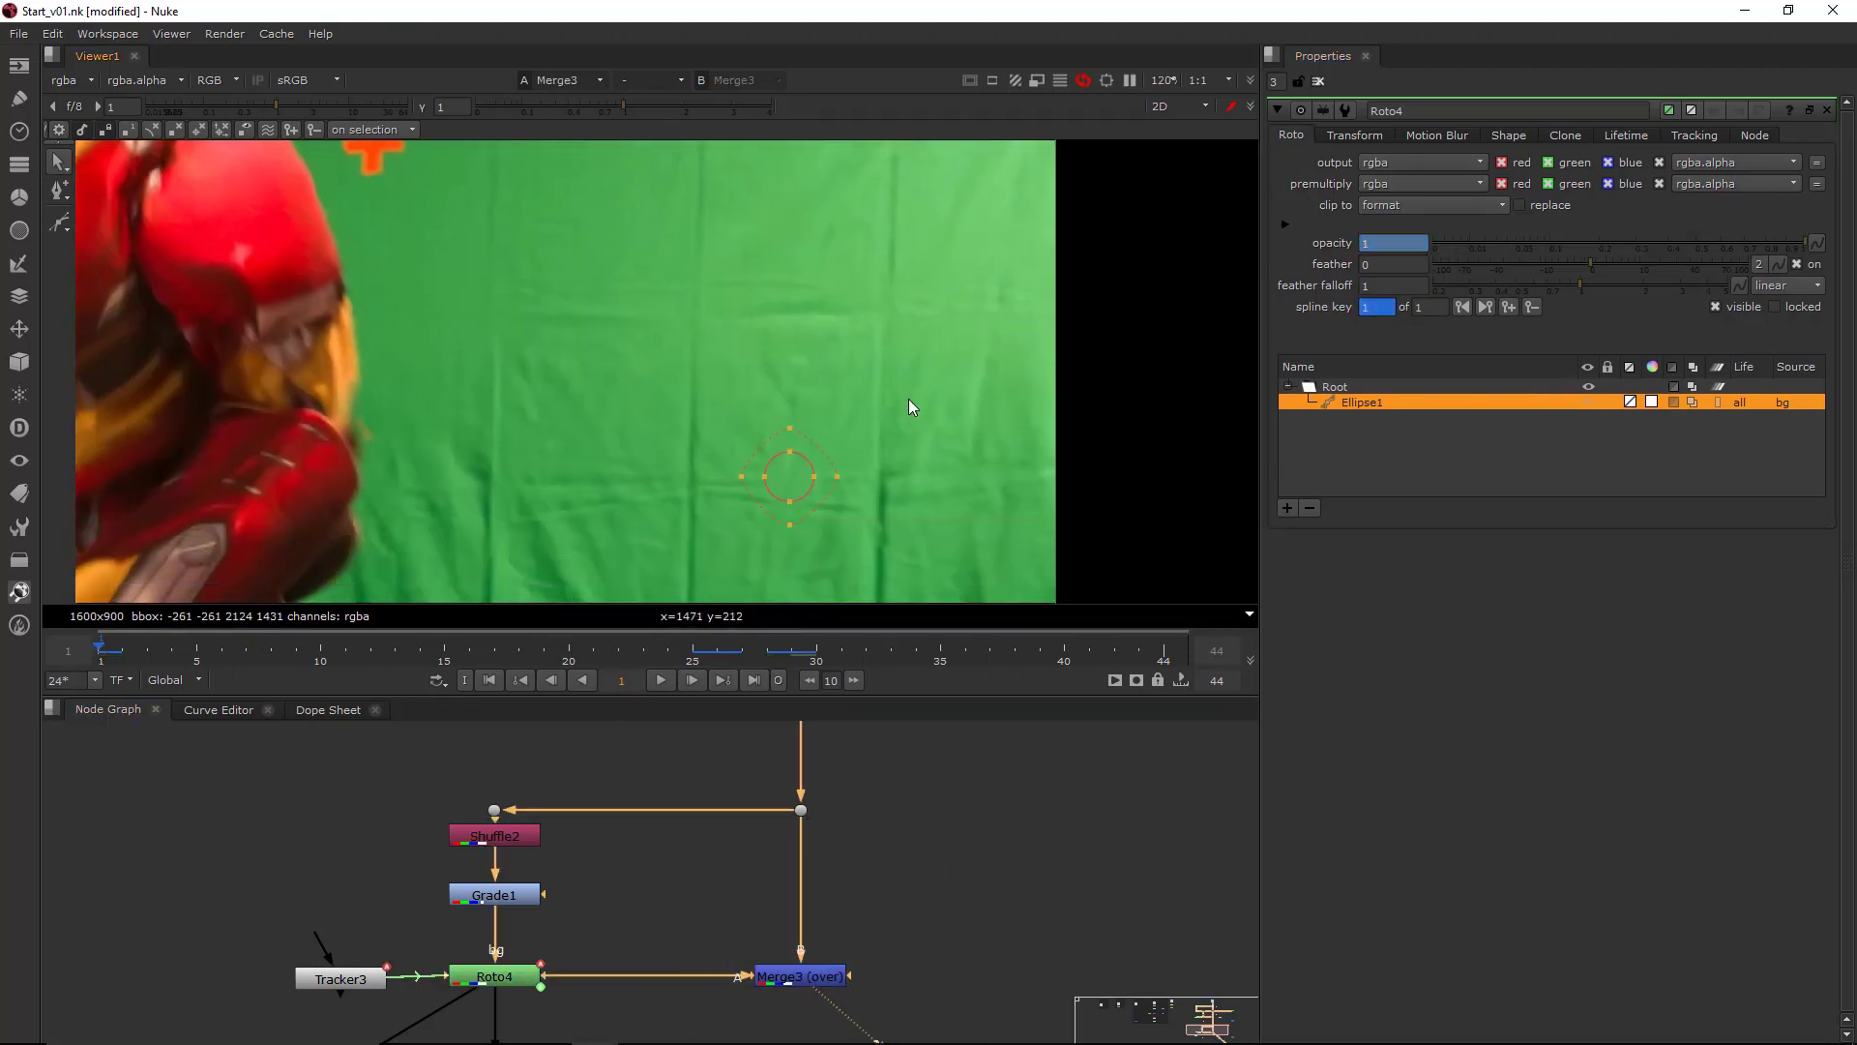
left_click(658, 680)
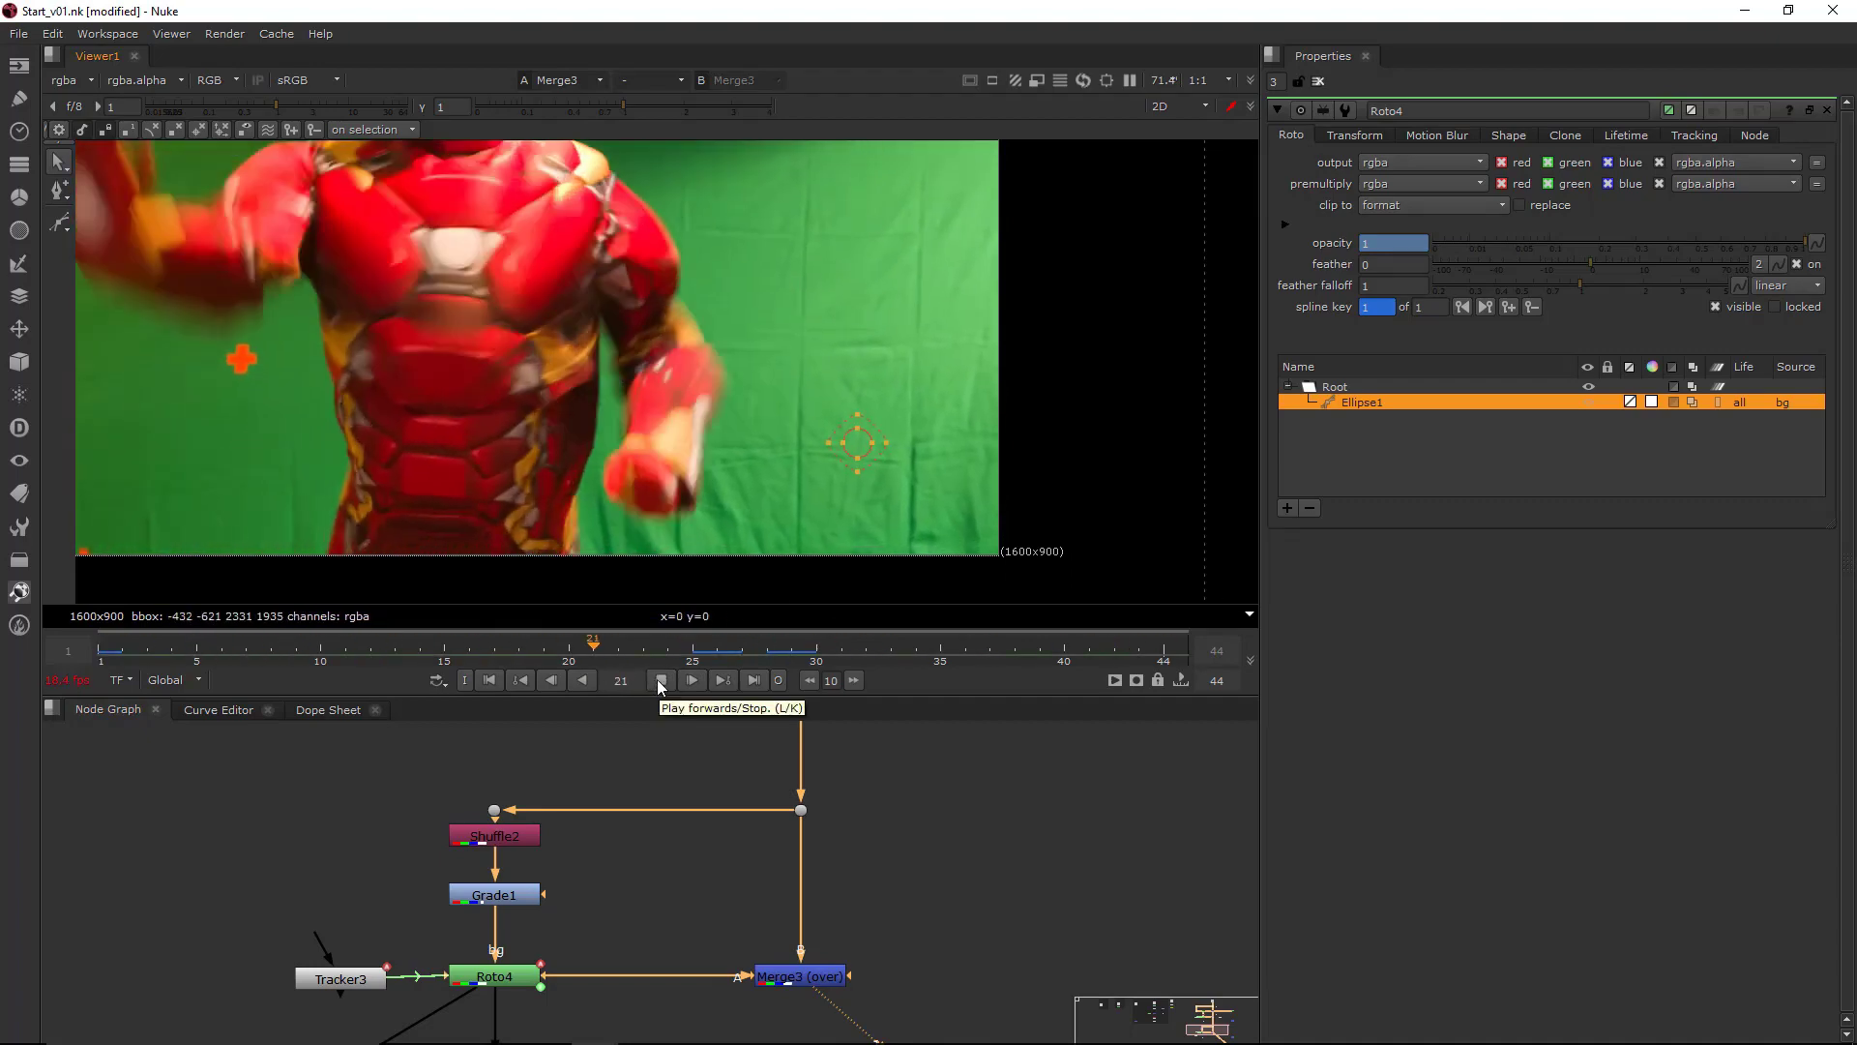
left_click(660, 680)
left_click_drag(798, 643, 104, 652)
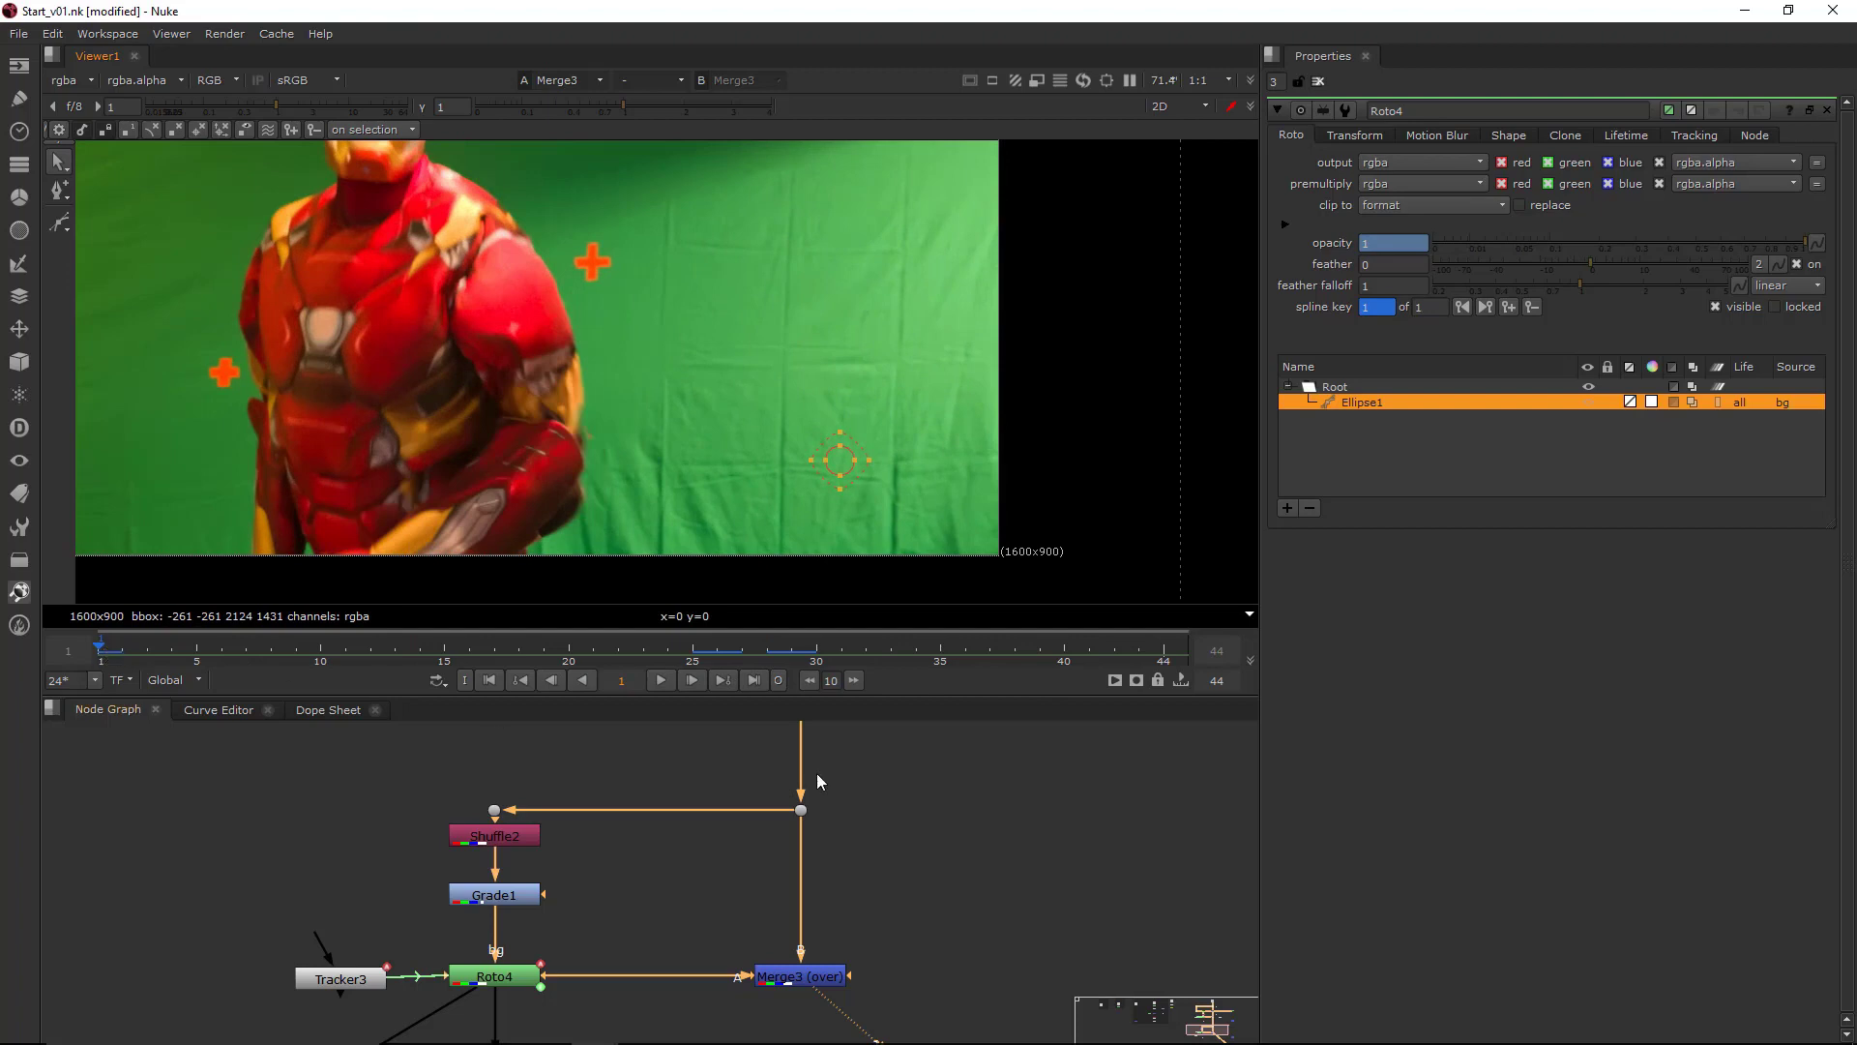
middle_click_drag(1007, 816, 1011, 798)
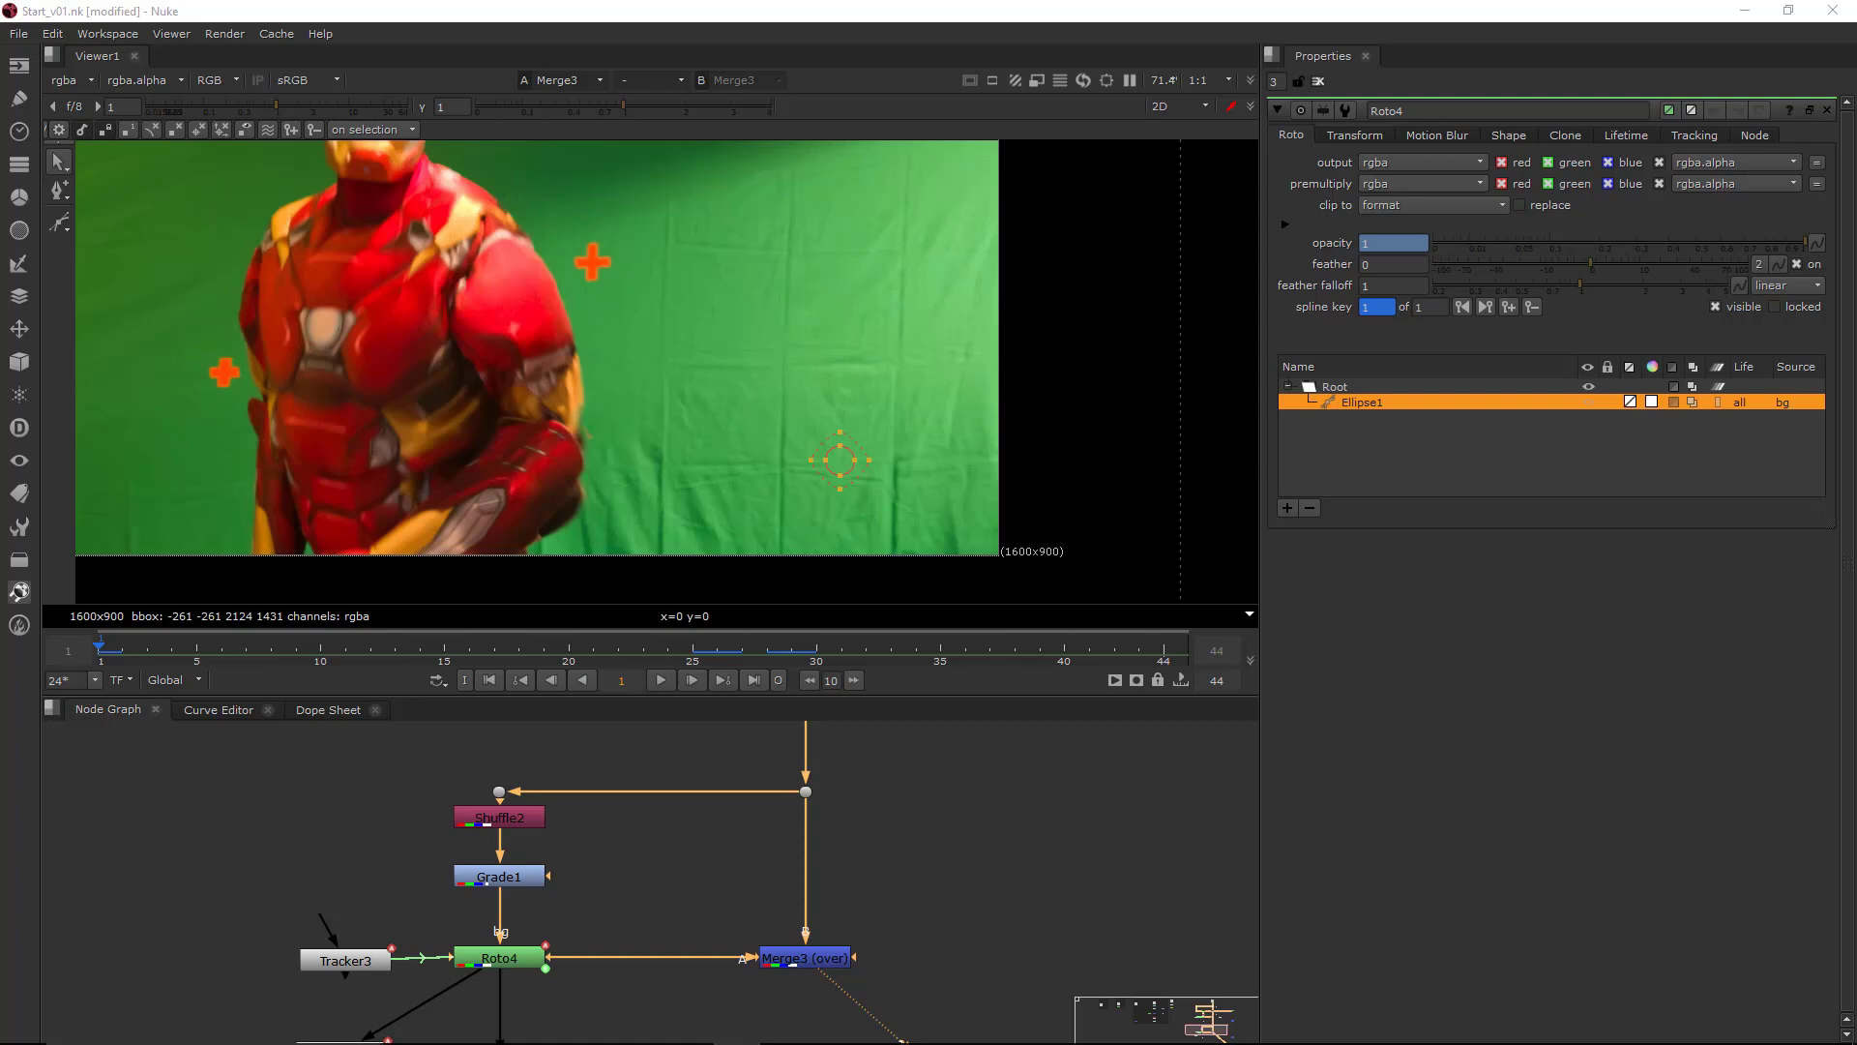
scroll(967, 831, "down", 2)
scroll(838, 433, "down", 1)
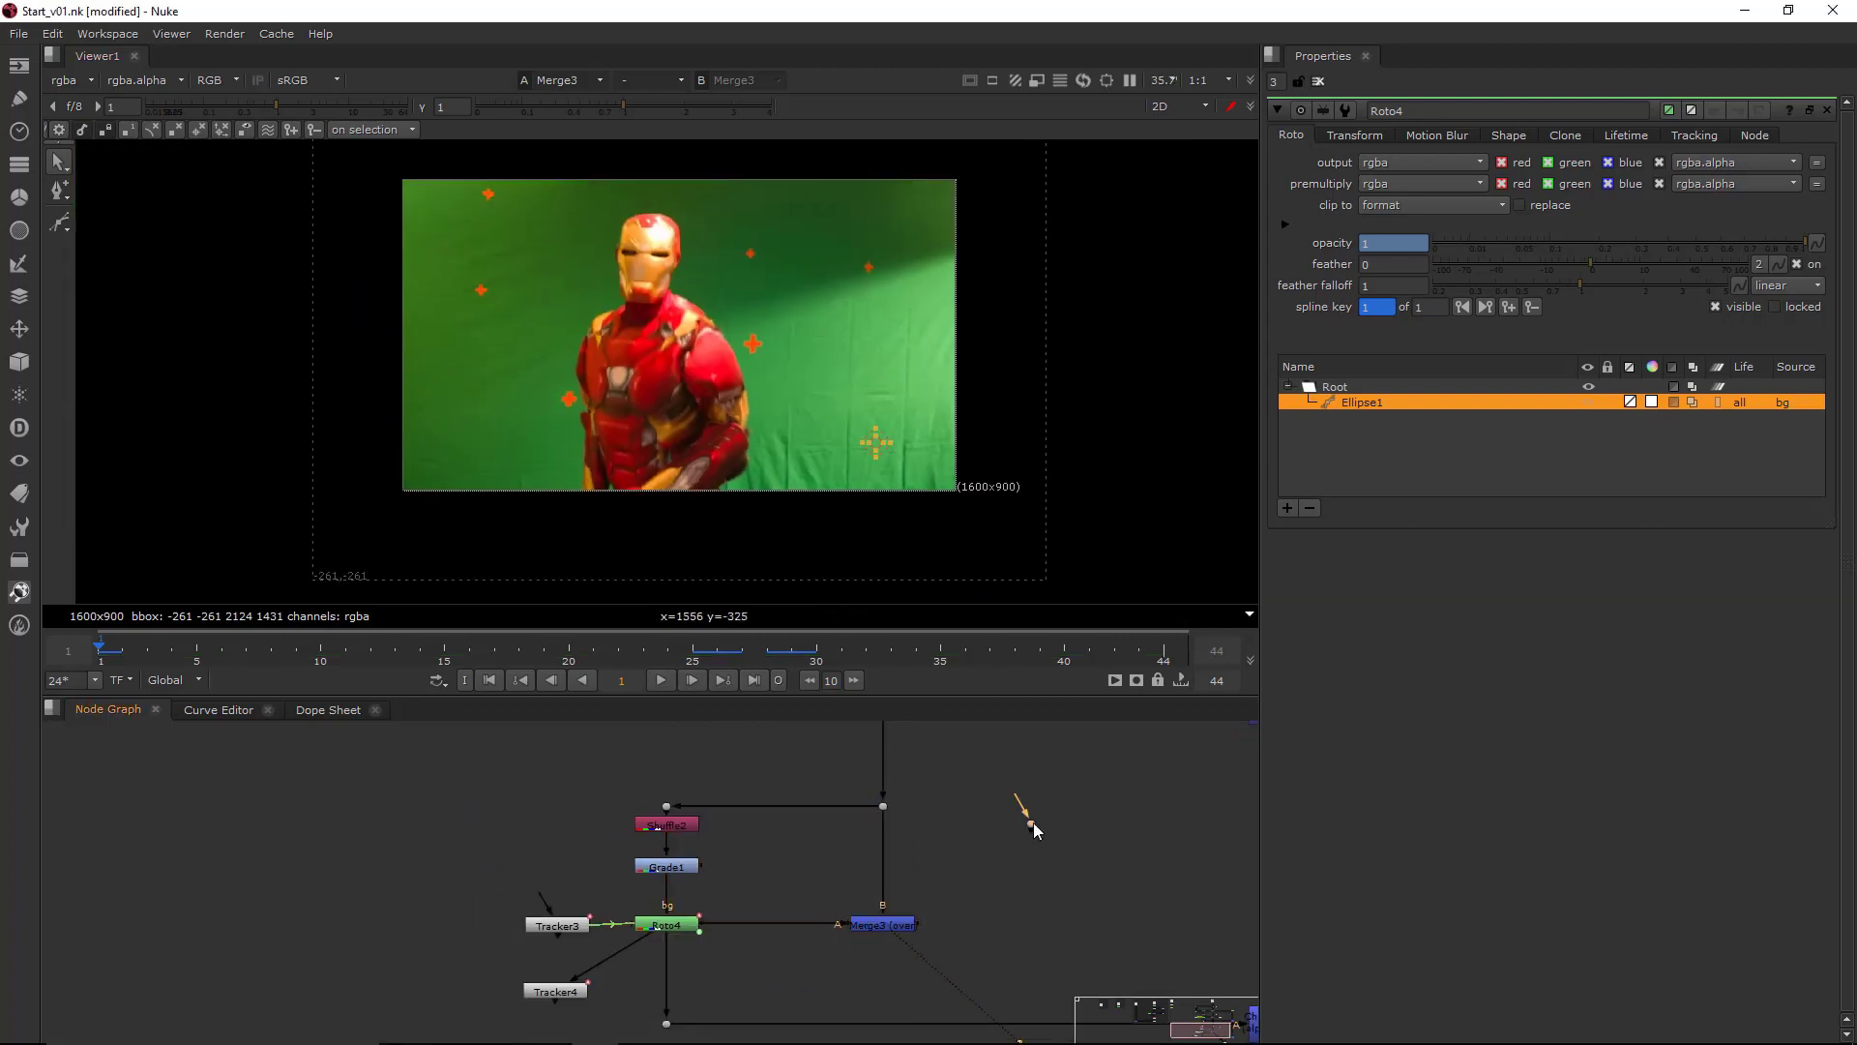
key("Delete")
- Paste a label Dot beside the Merge3 patch branch and set its label to ROTO OFFSET
scroll(1033, 822, "down", 1)
scroll(982, 861, "down", 4)
scroll(968, 786, "up", 4)
scroll(932, 810, "down", 2)
scroll(919, 763, "up", 2)
scroll(919, 762, "down", 3)
scroll(952, 884, "up", 3)
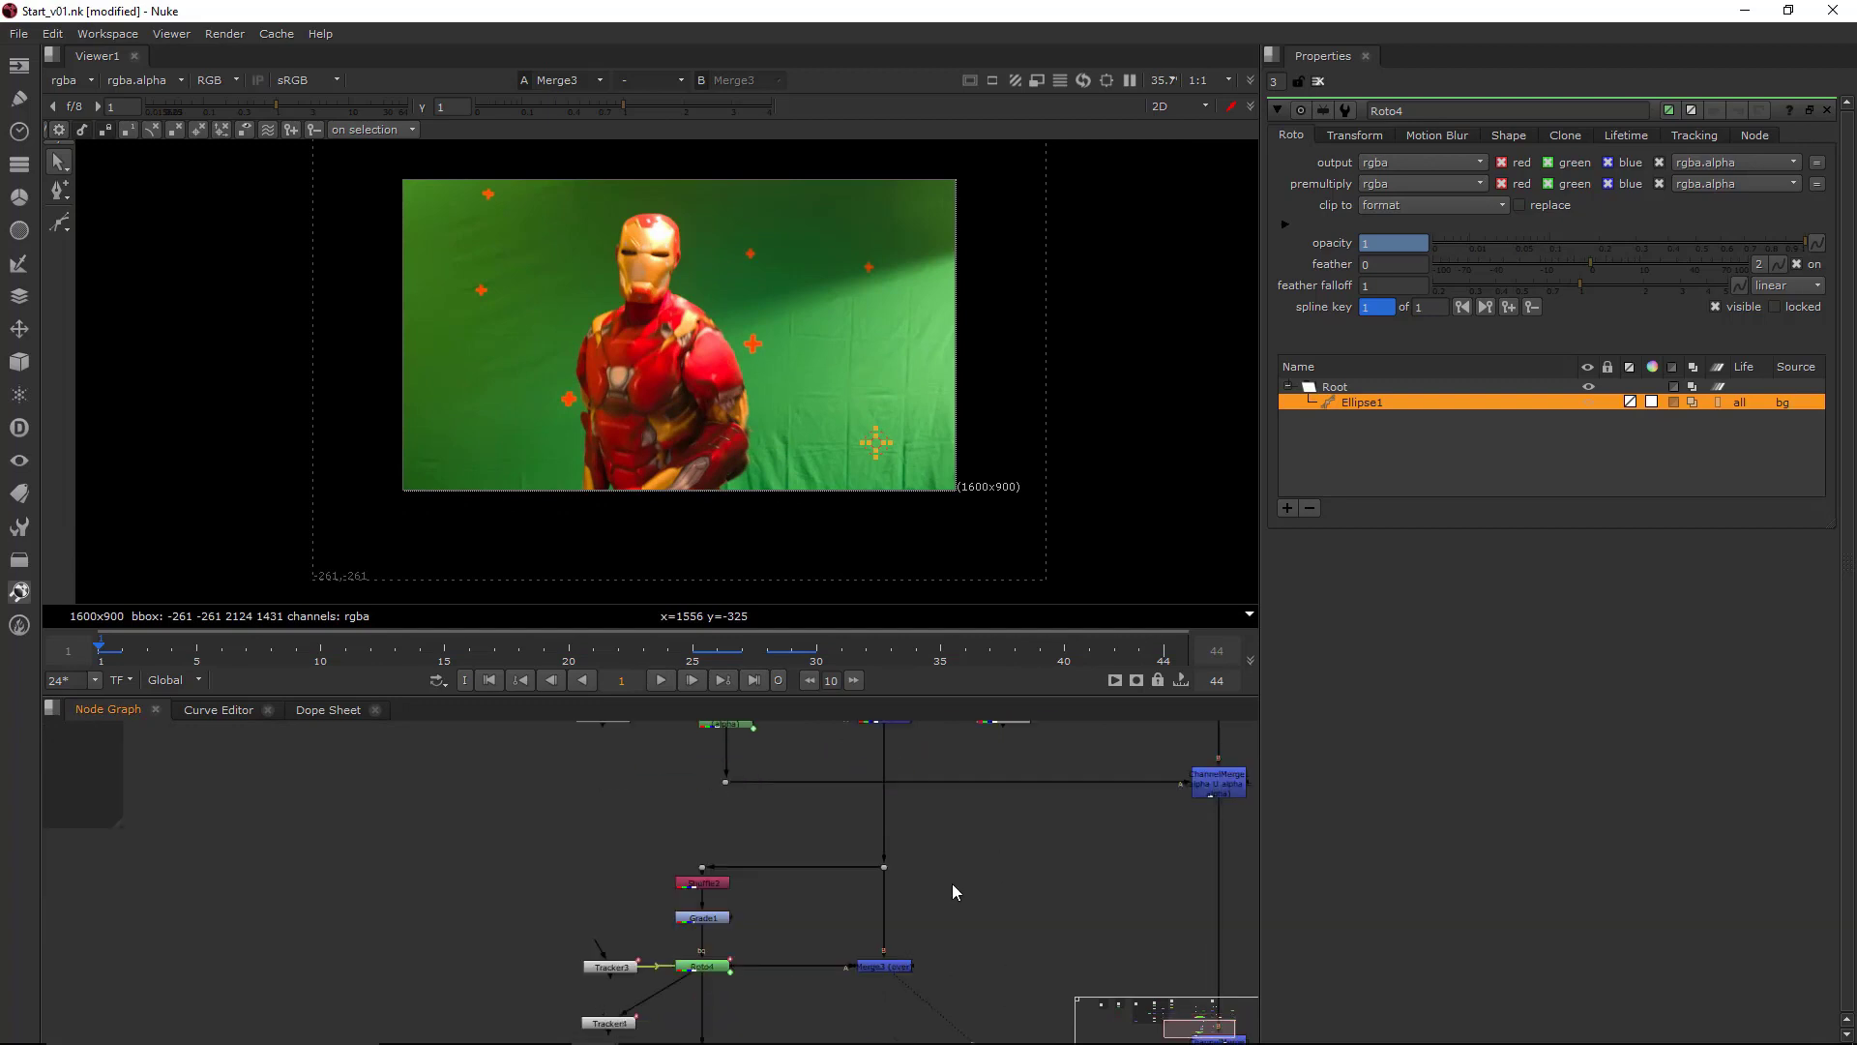
key("ctrl+v")
double_click(917, 906)
triple_click(1397, 181)
type("ROTO OFFSET")
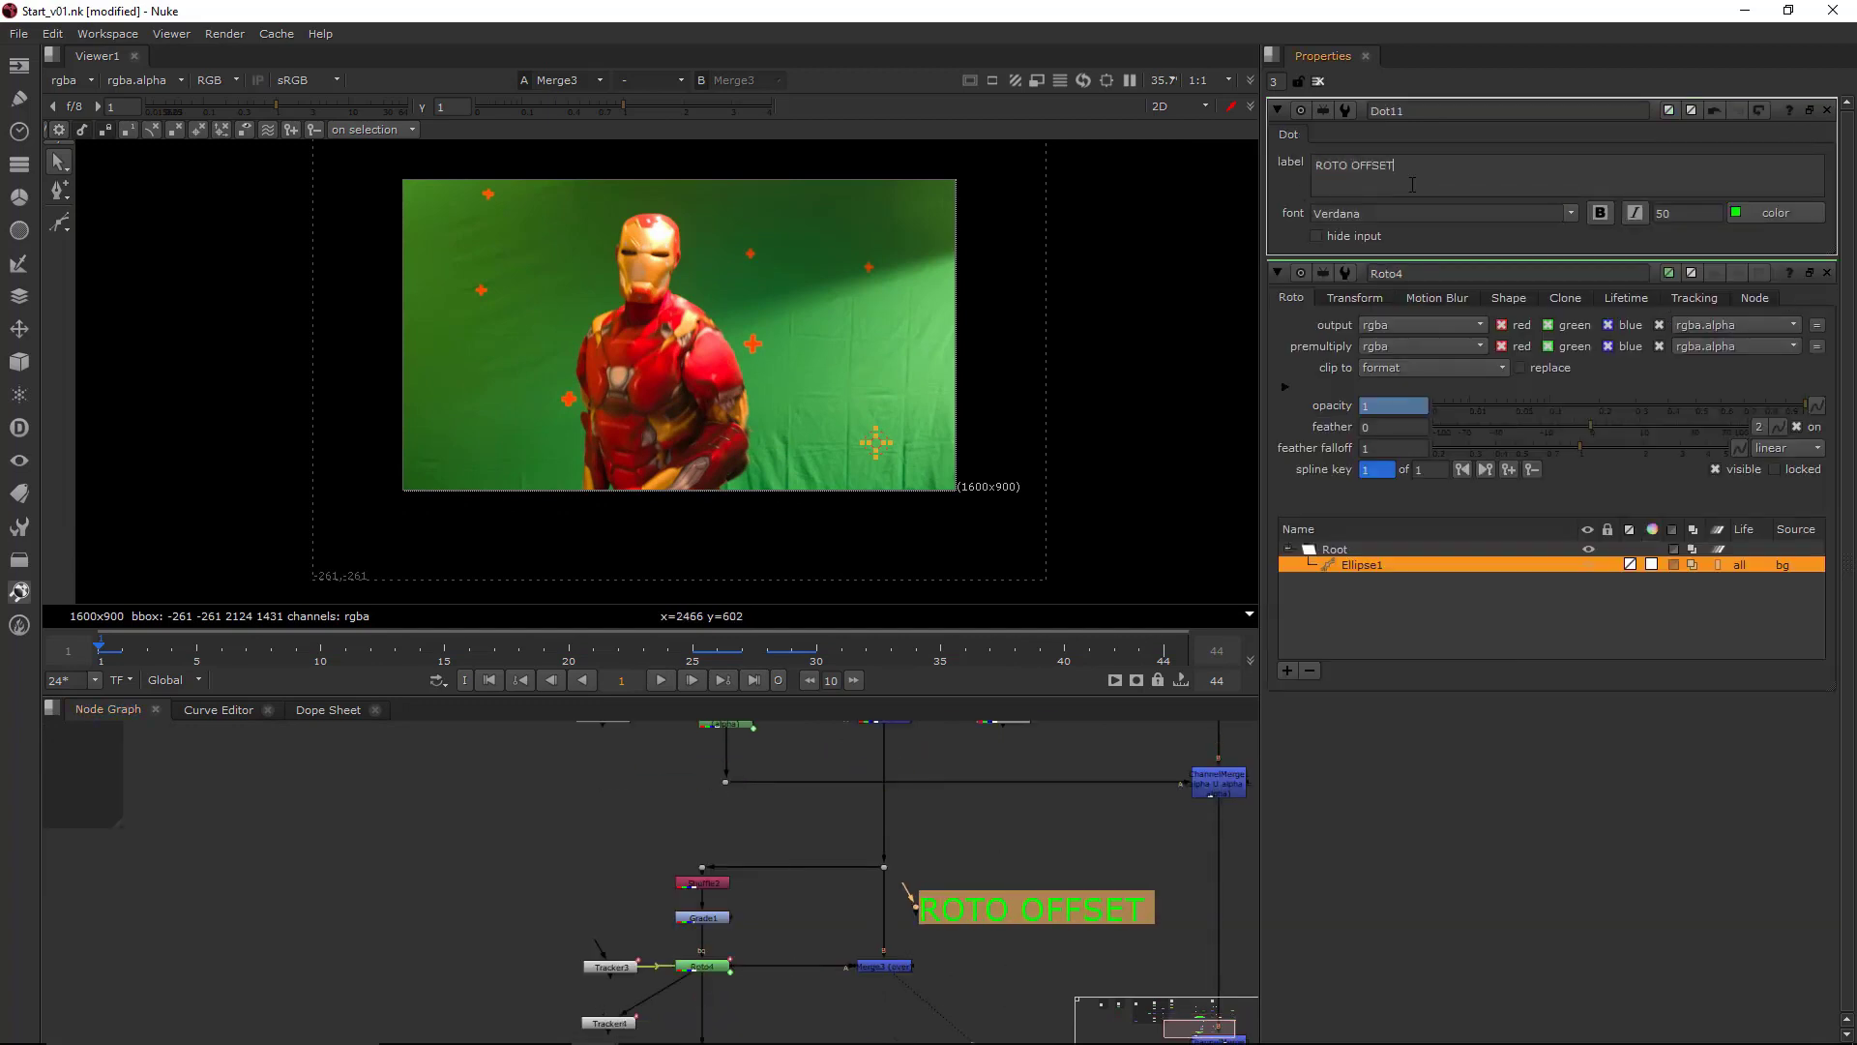
left_click(960, 784)
scroll(960, 782, "down", 1)
- Examine the marker in the plate's upper left corner close up, and play the shot to see how it moves
middle_click_drag(726, 479, 783, 539)
left_click(803, 449)
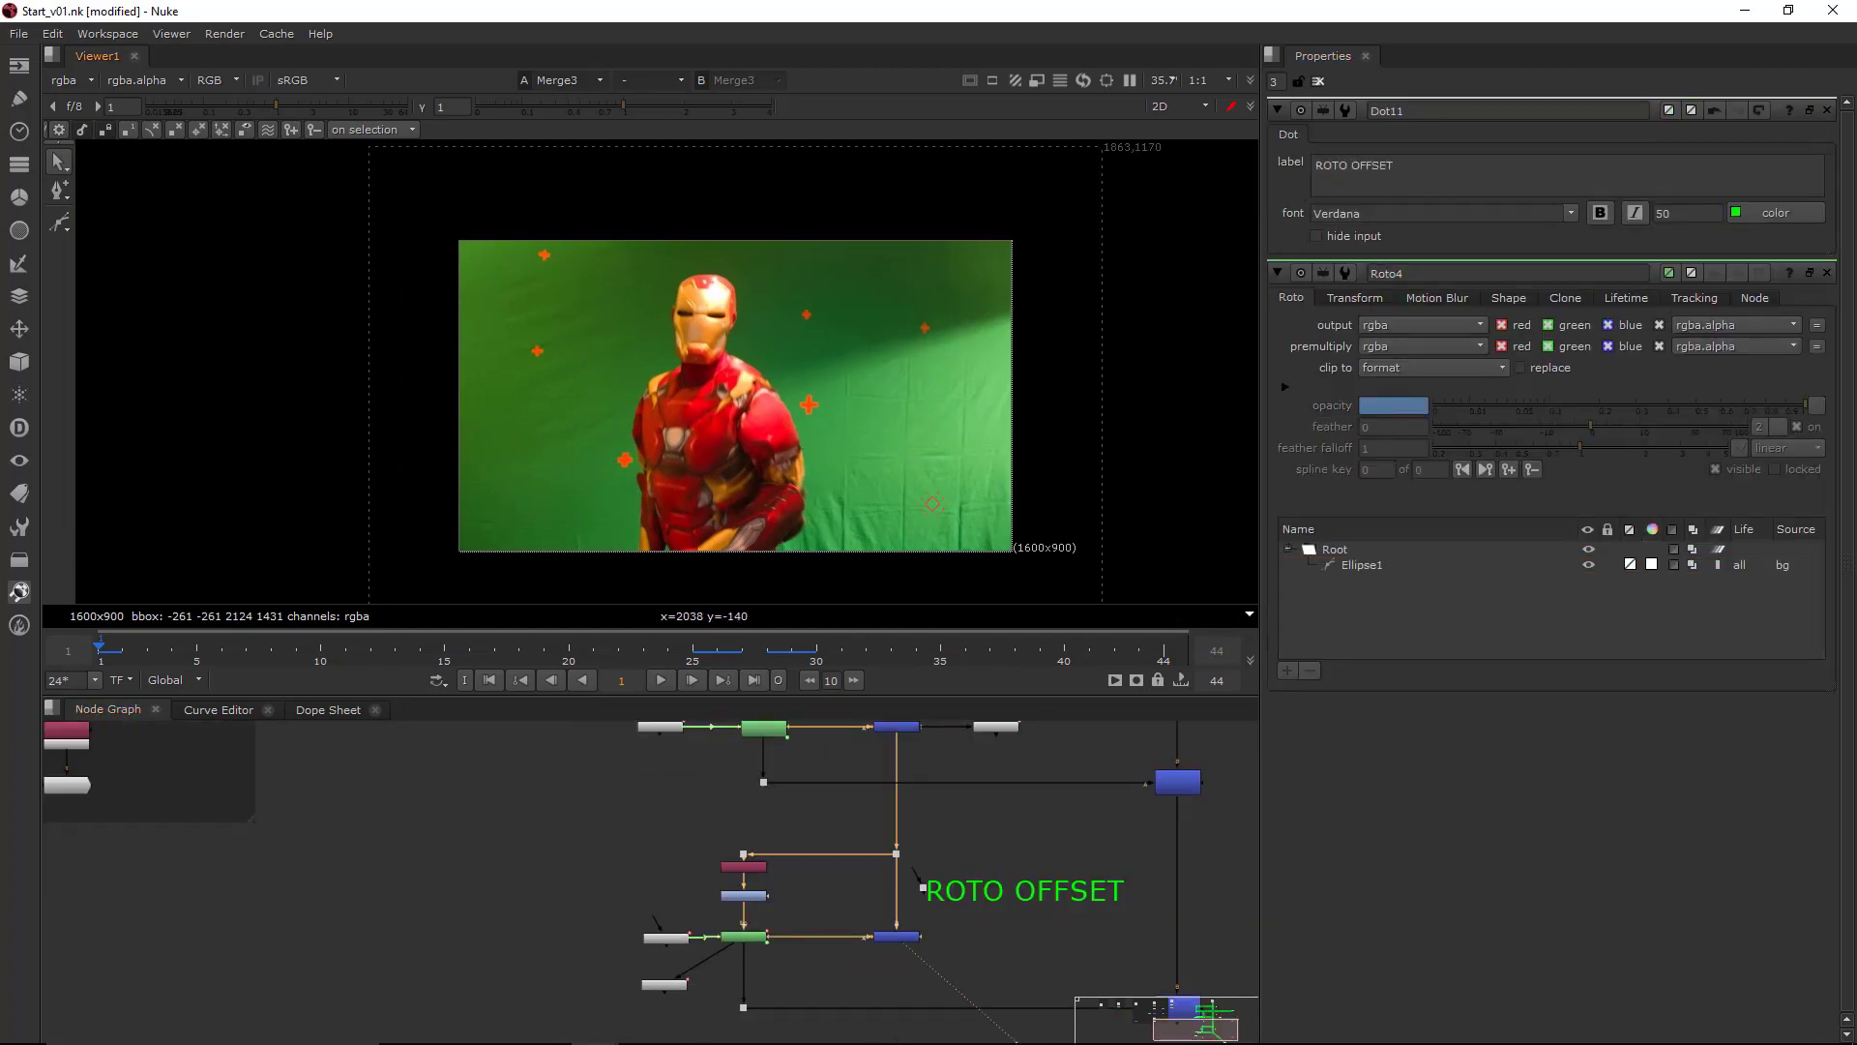
middle_click_drag(598, 260, 613, 269)
scroll(595, 311, "up", 5)
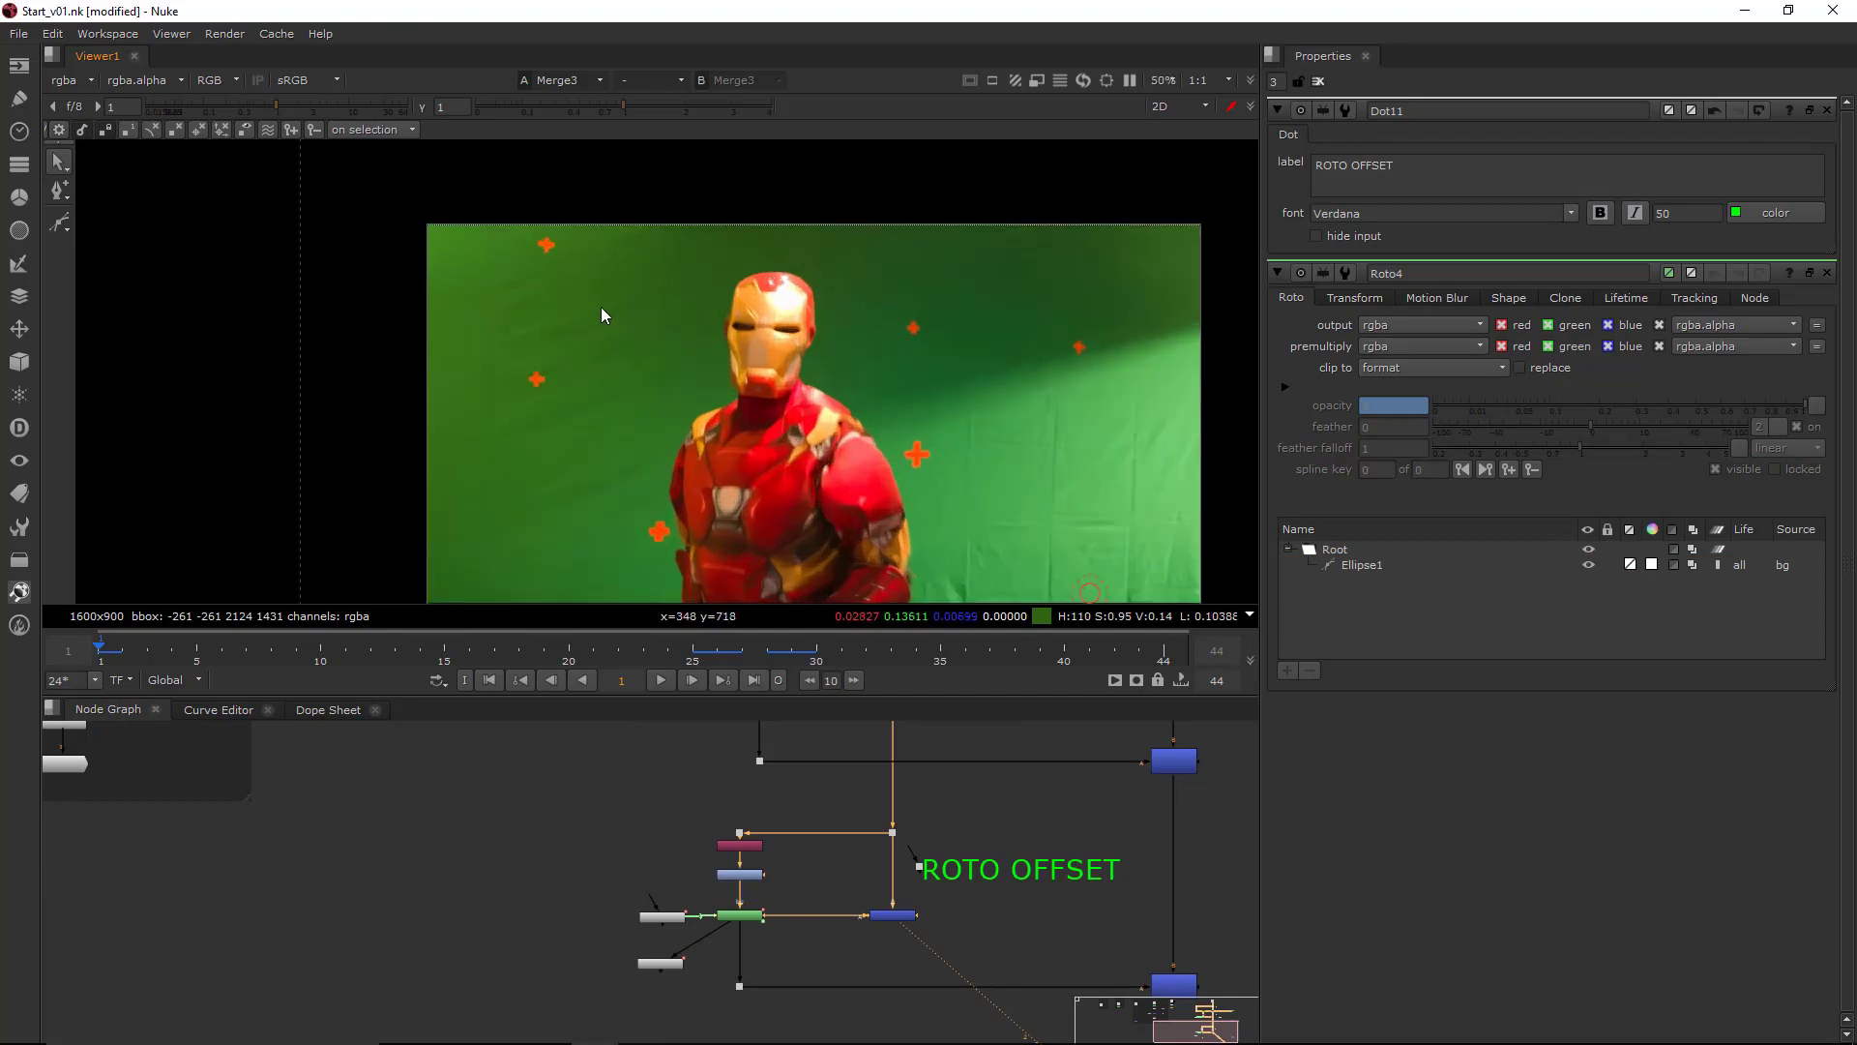
scroll(596, 310, "up", 2)
middle_click_drag(606, 315, 707, 267)
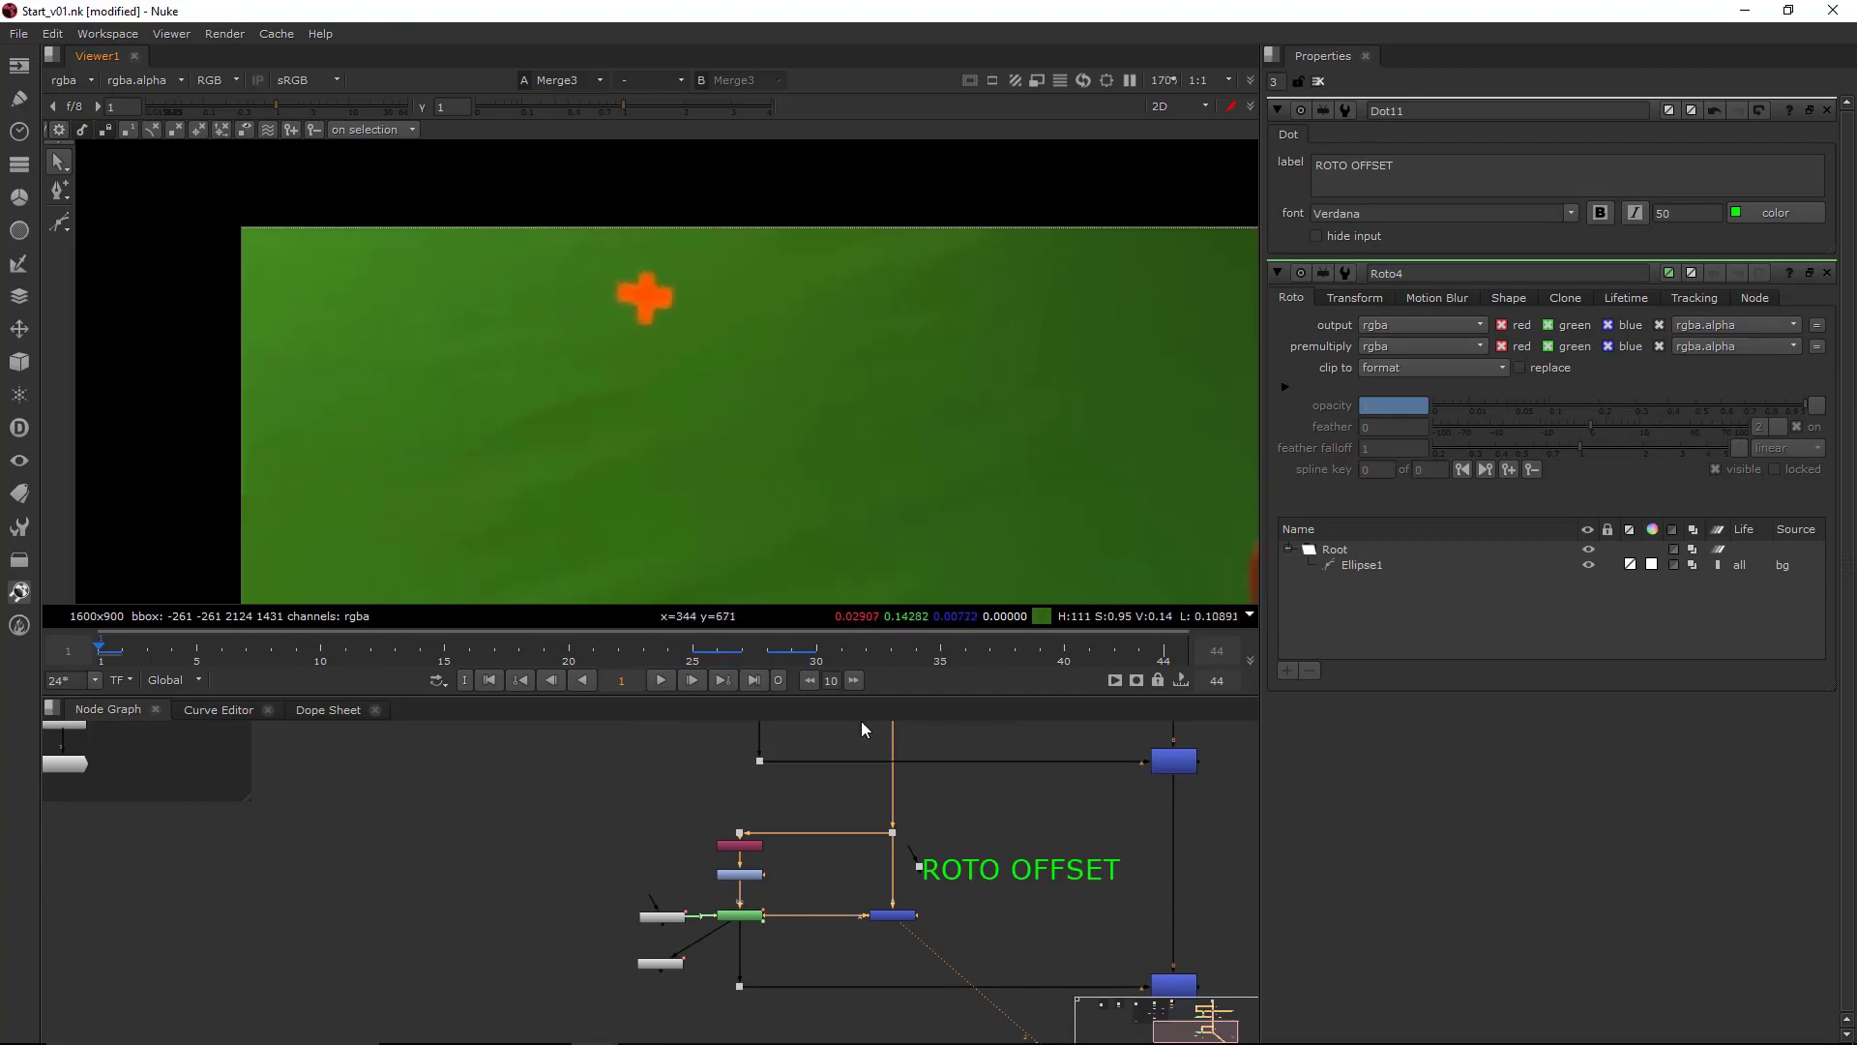
middle_click_drag(933, 873, 931, 808)
left_click_drag(847, 828, 845, 826)
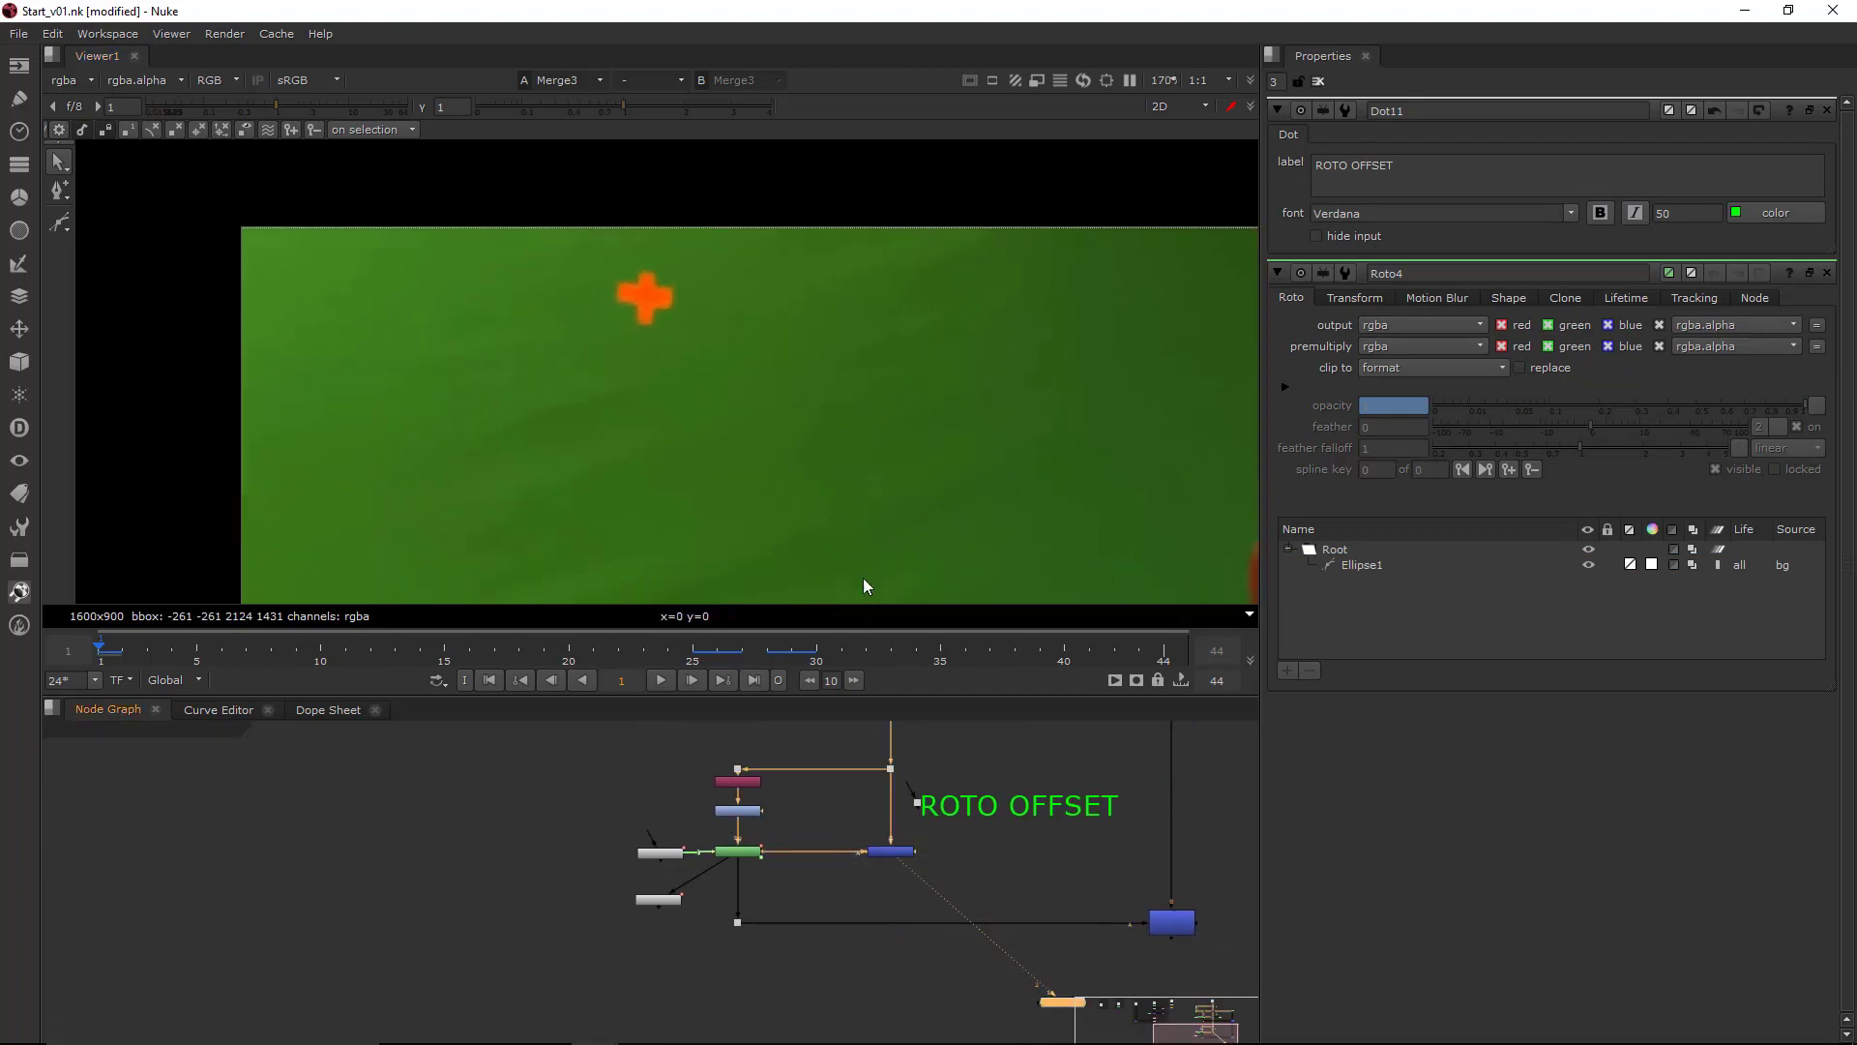
middle_click_drag(871, 484, 886, 507)
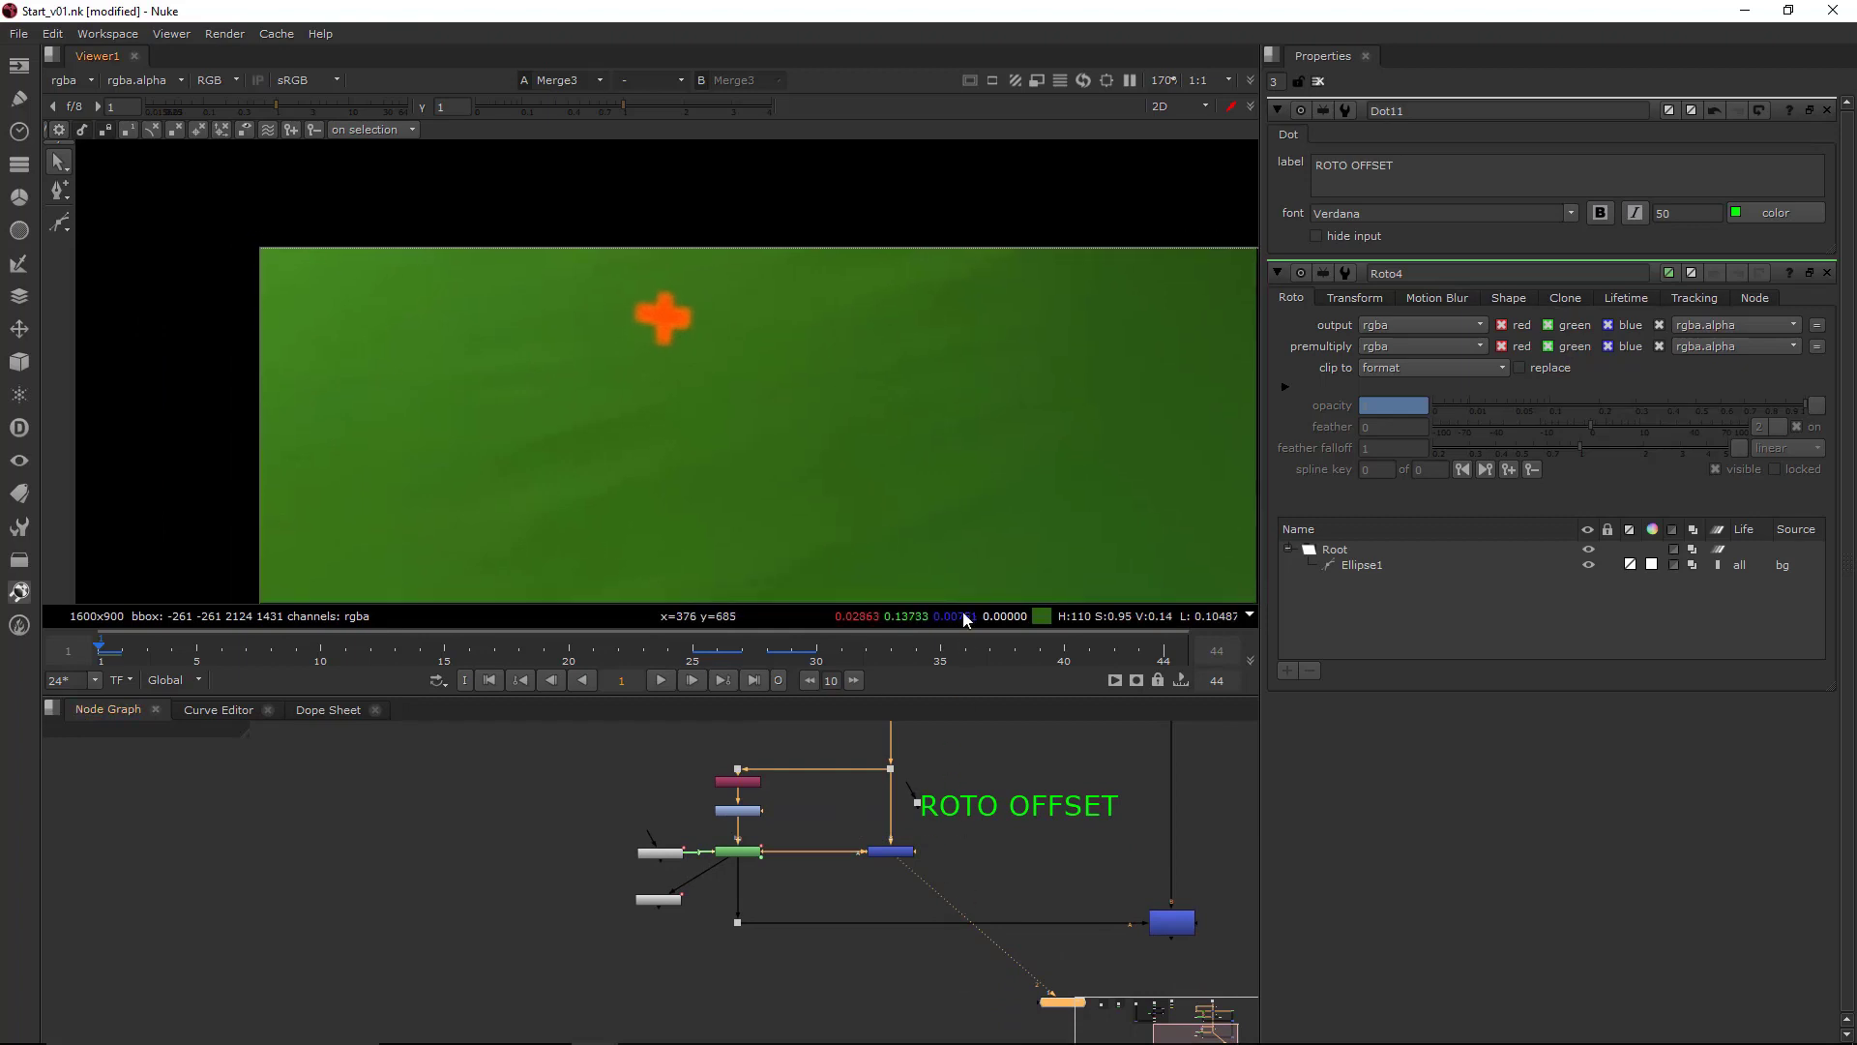
scroll(961, 461, "down", 2)
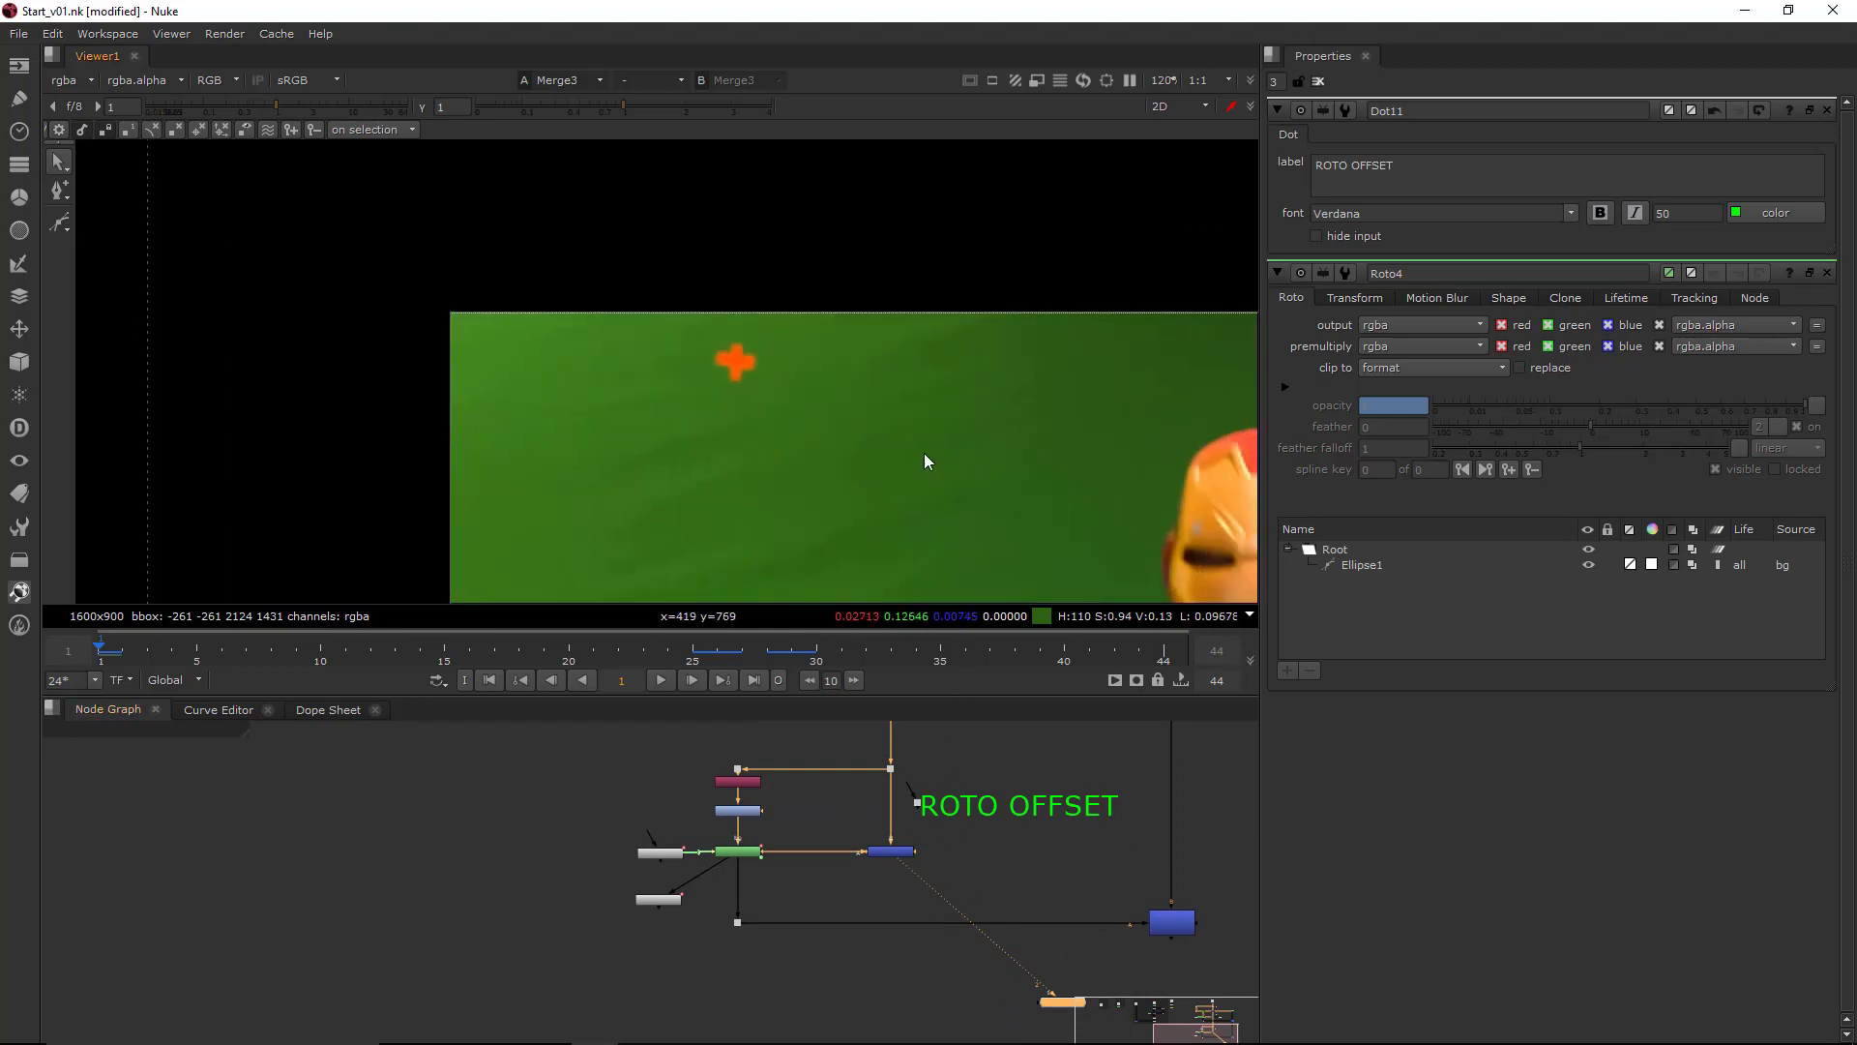
left_click(664, 677)
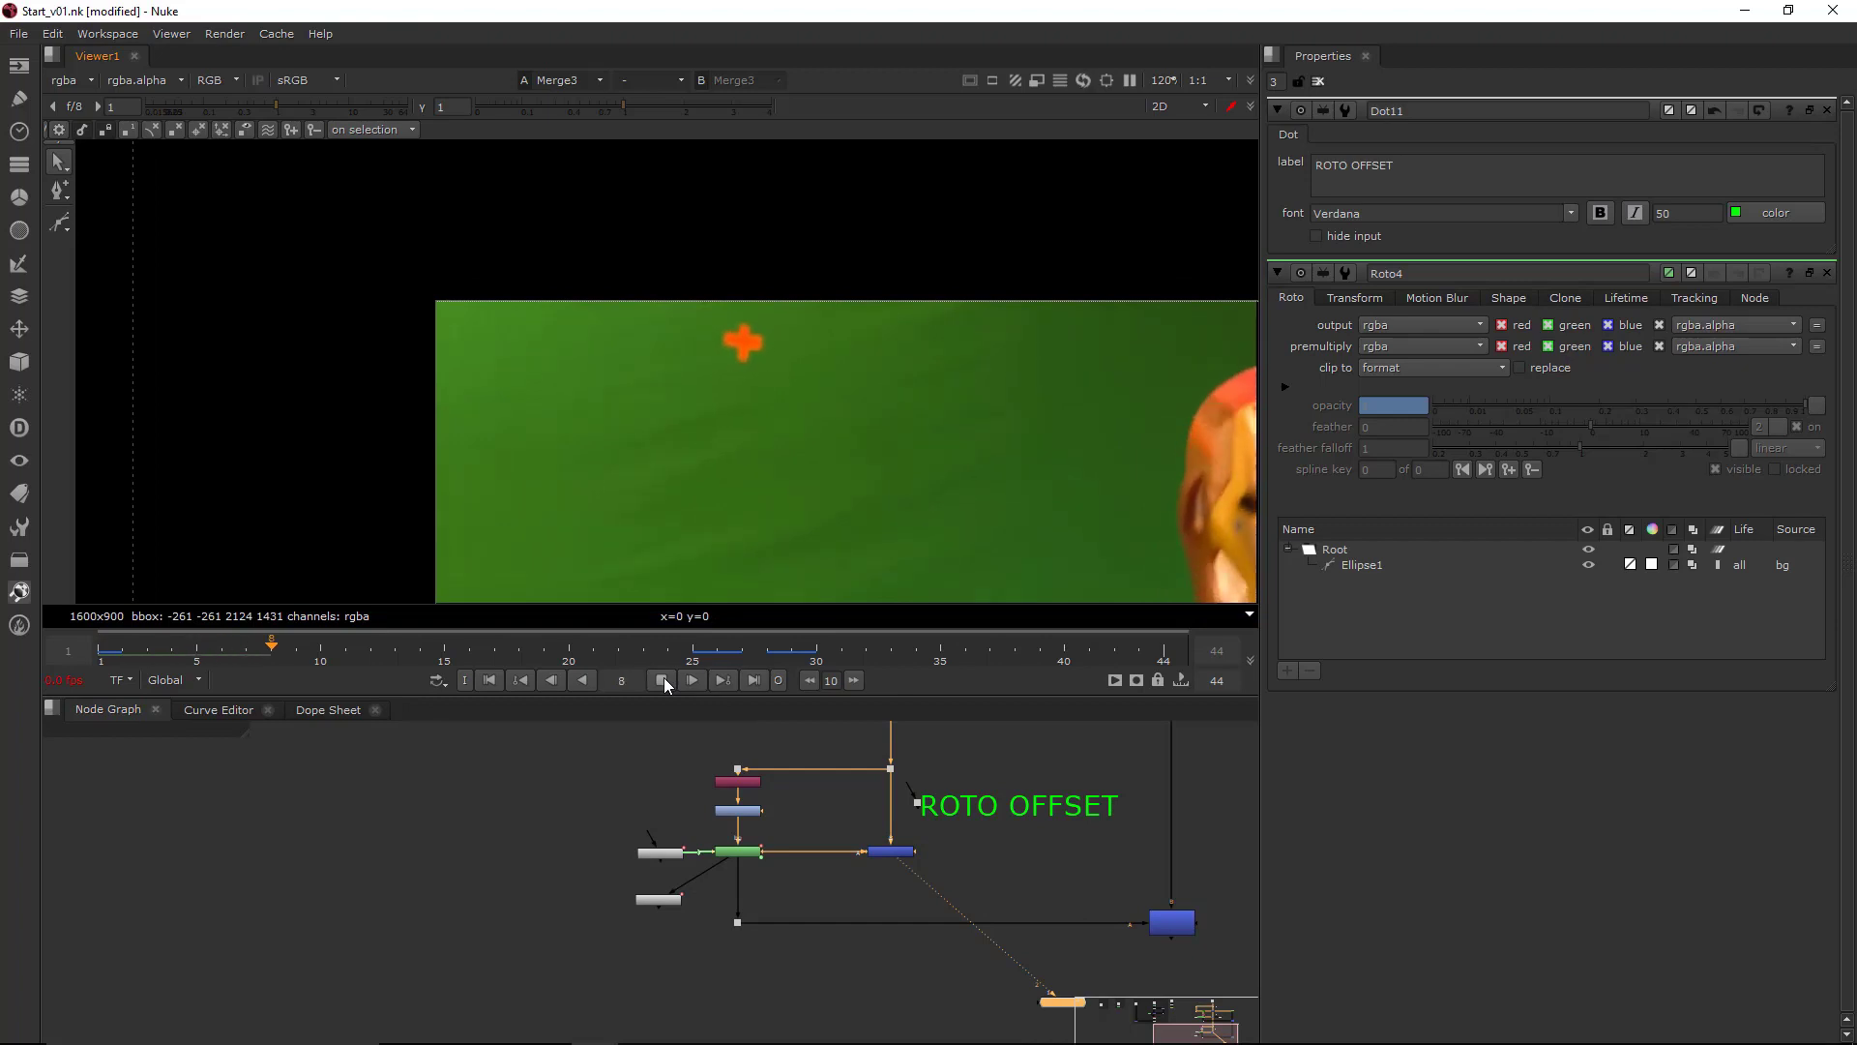
left_click(663, 677)
- Add a RotoPaint node below Merge3 and view its output
scroll(890, 873, "up", 2)
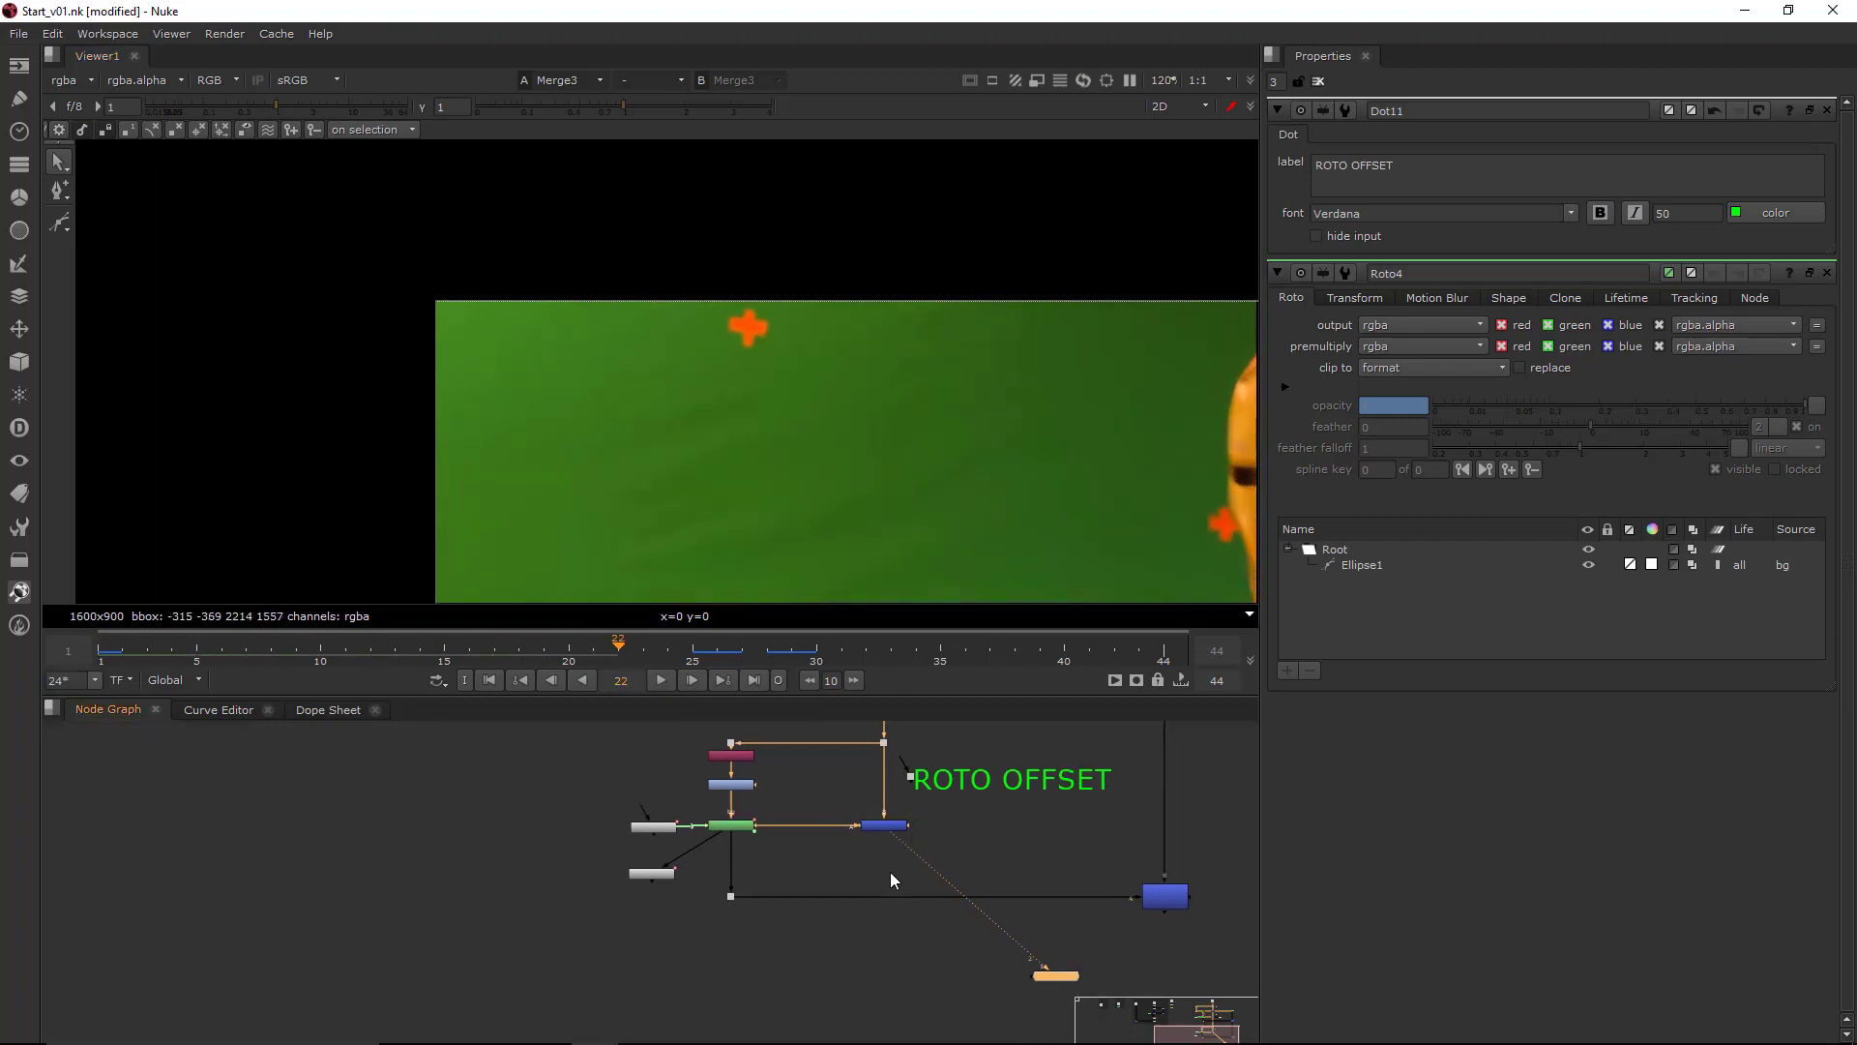
scroll(860, 917, "up", 1)
key("p")
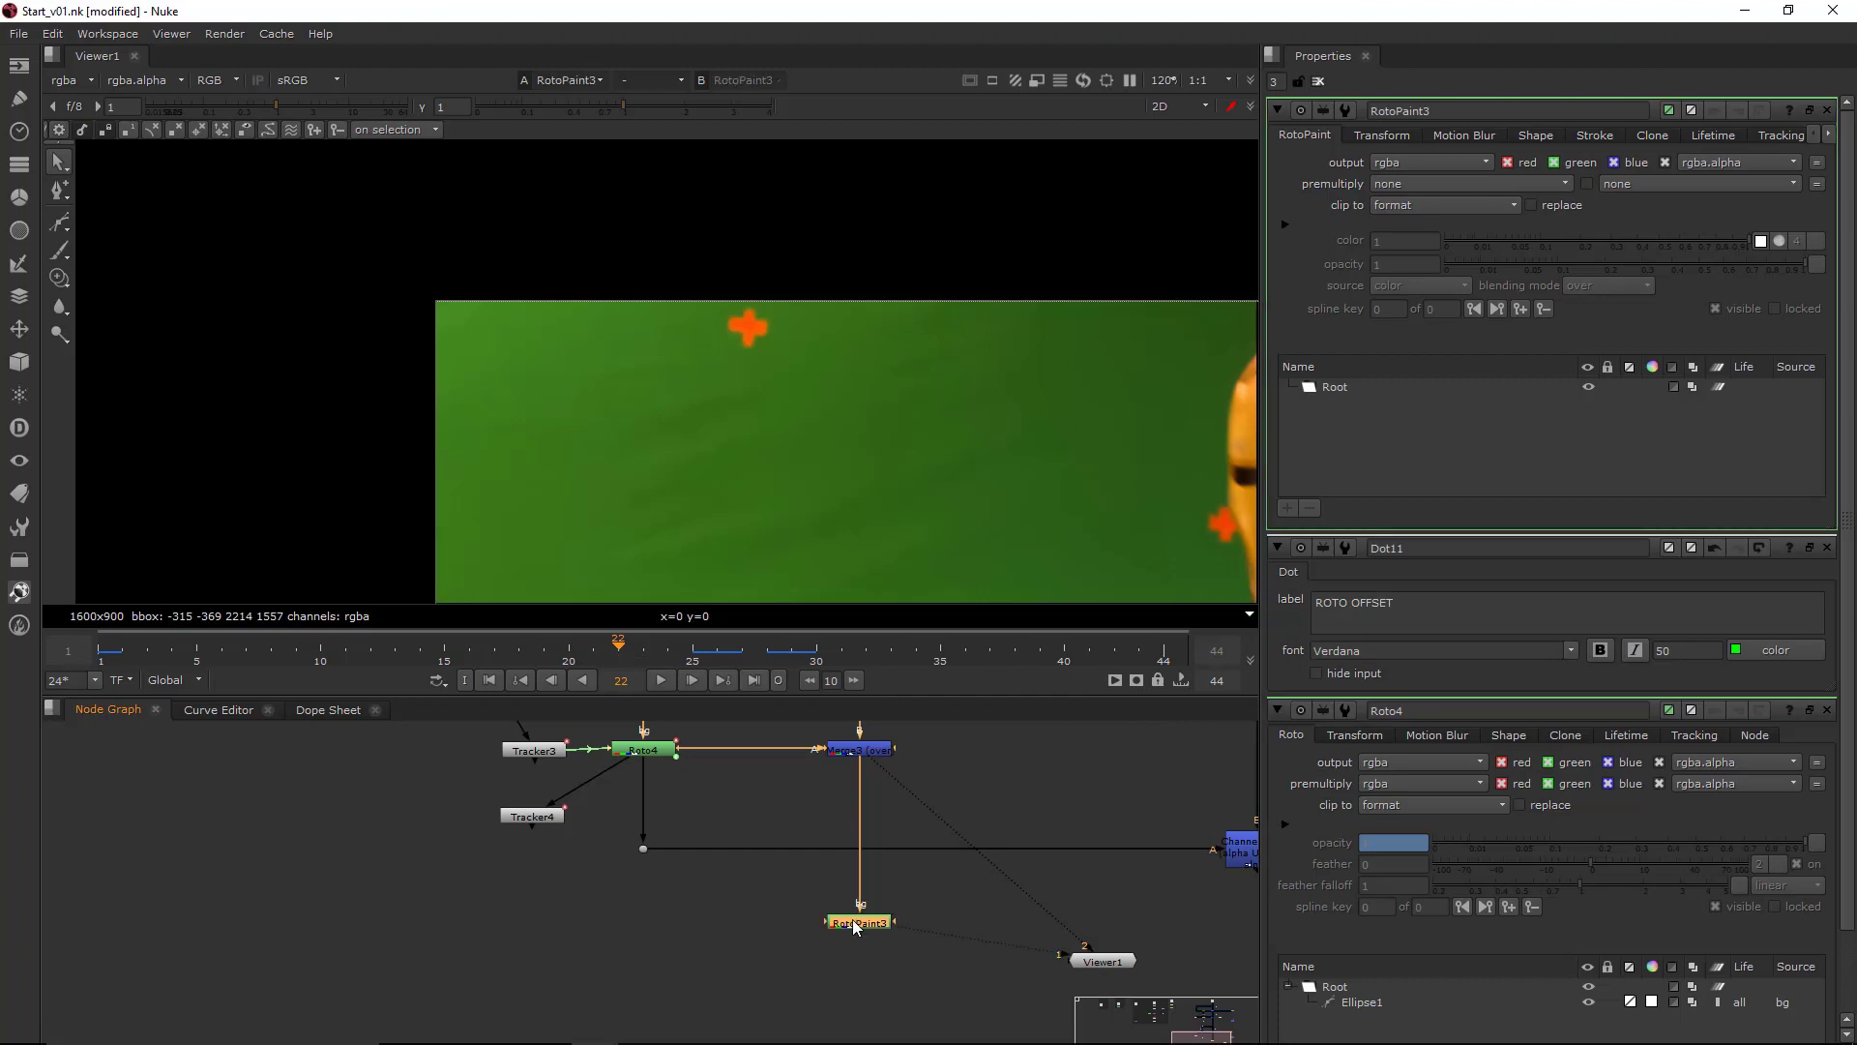
- Examine the upper left marker at frame 18, where the raised hand meets it, and around frame 30
mouse_move(507, 653)
left_mouse_down()
mouse_move(887, 651)
mouse_move(273, 652)
mouse_move(531, 655)
left_mouse_up()
middle_click_drag(847, 793, 795, 851)
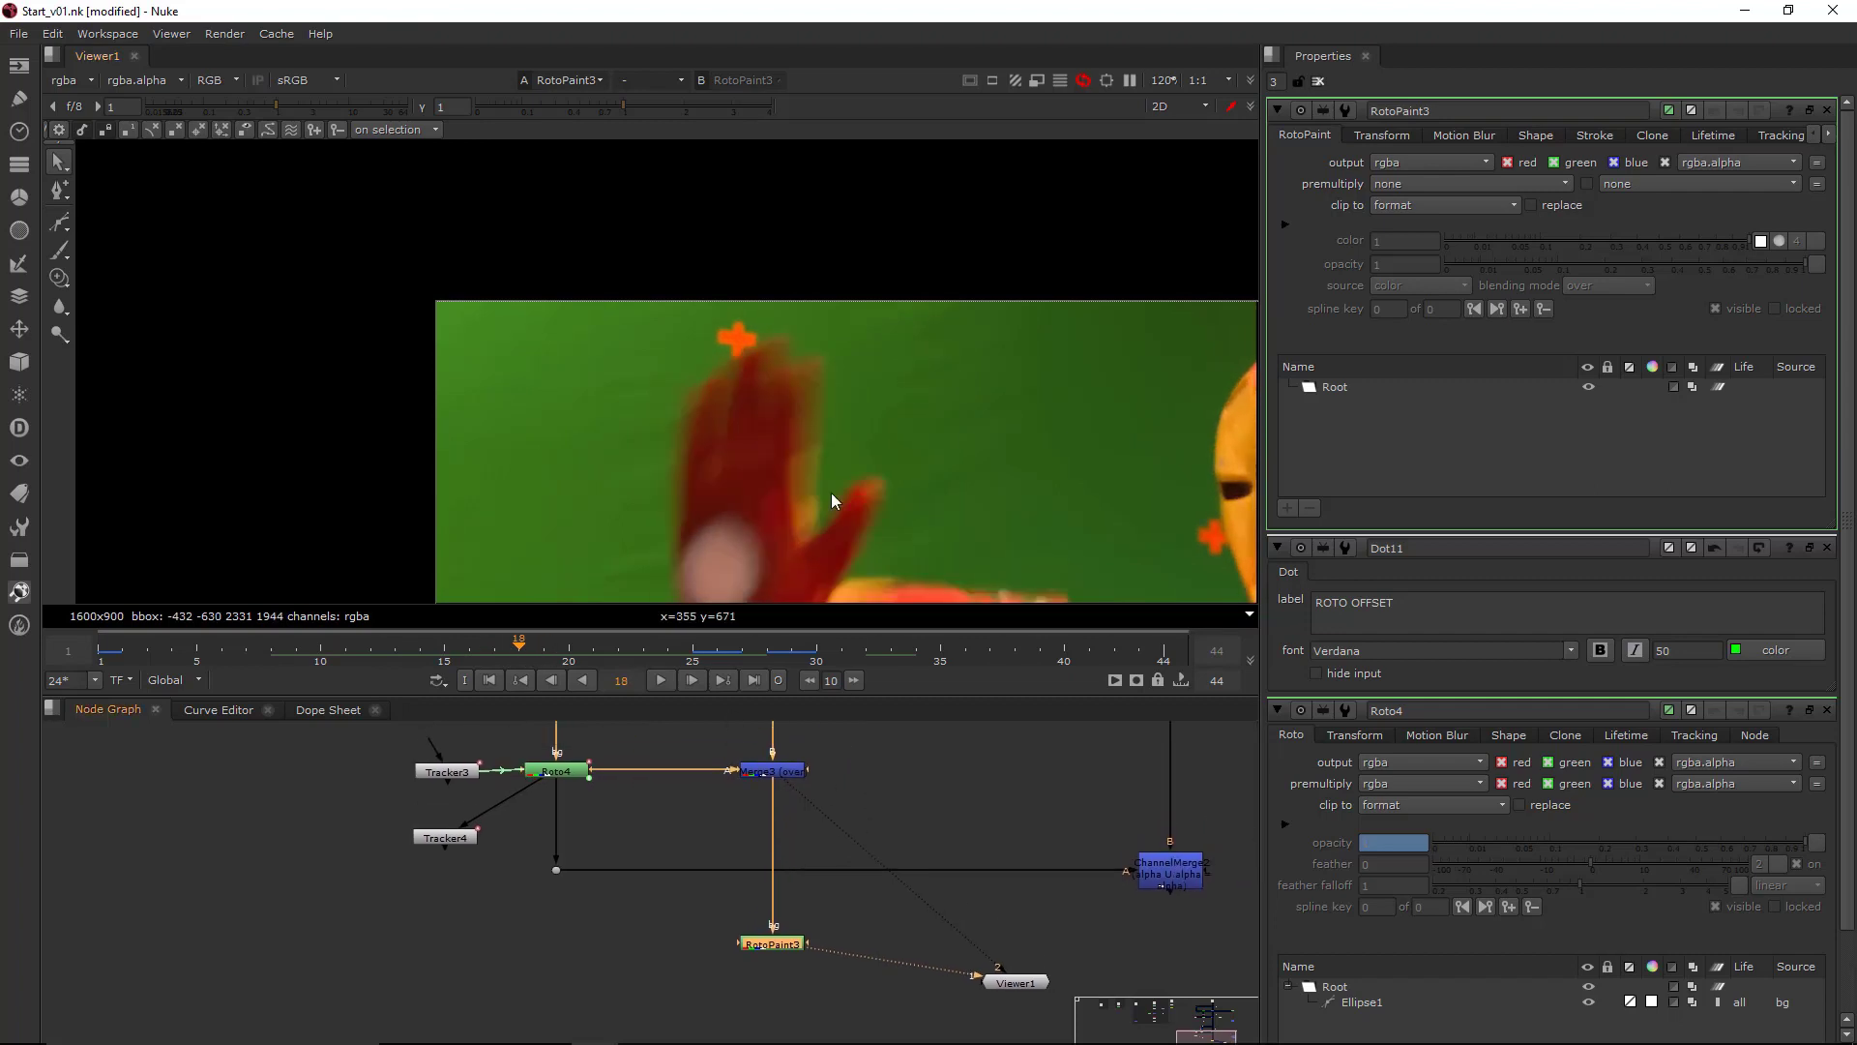
scroll(831, 492, "up", 4)
scroll(876, 406, "down", 4)
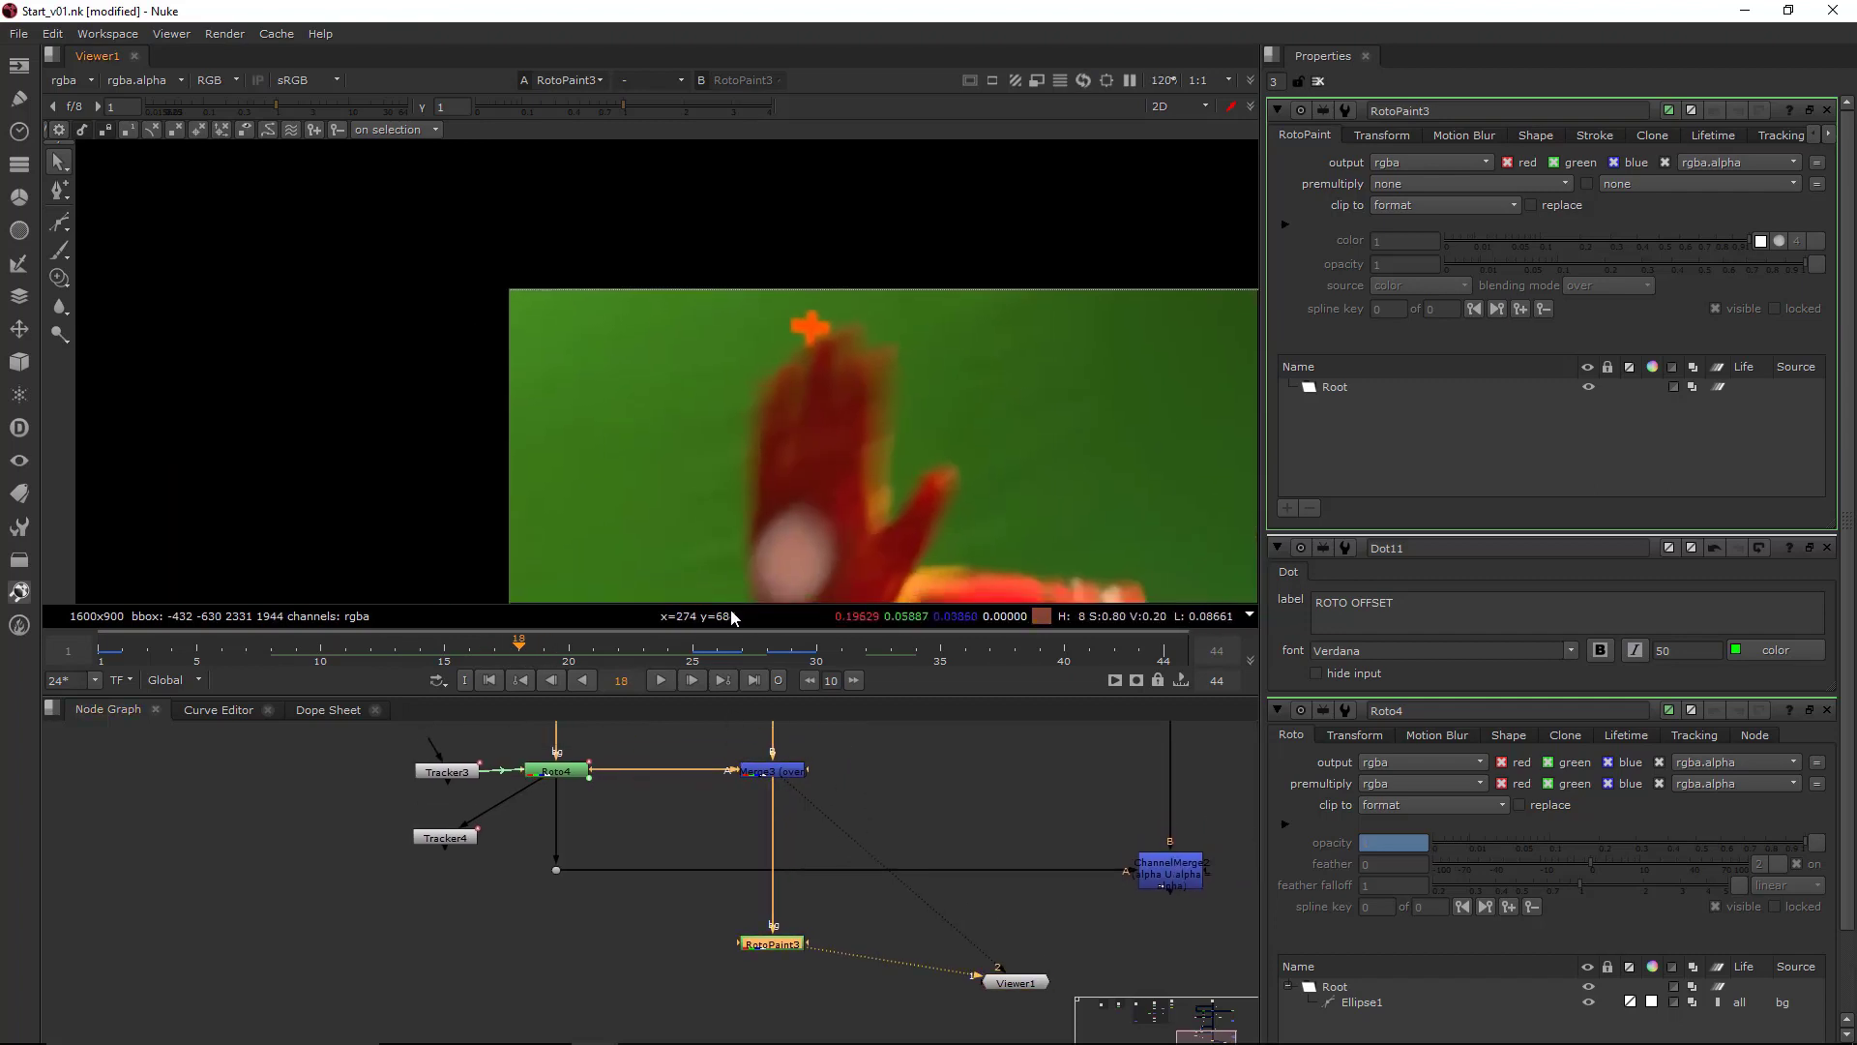
mouse_move(528, 651)
left_mouse_down()
mouse_move(489, 653)
mouse_move(520, 654)
left_mouse_up()
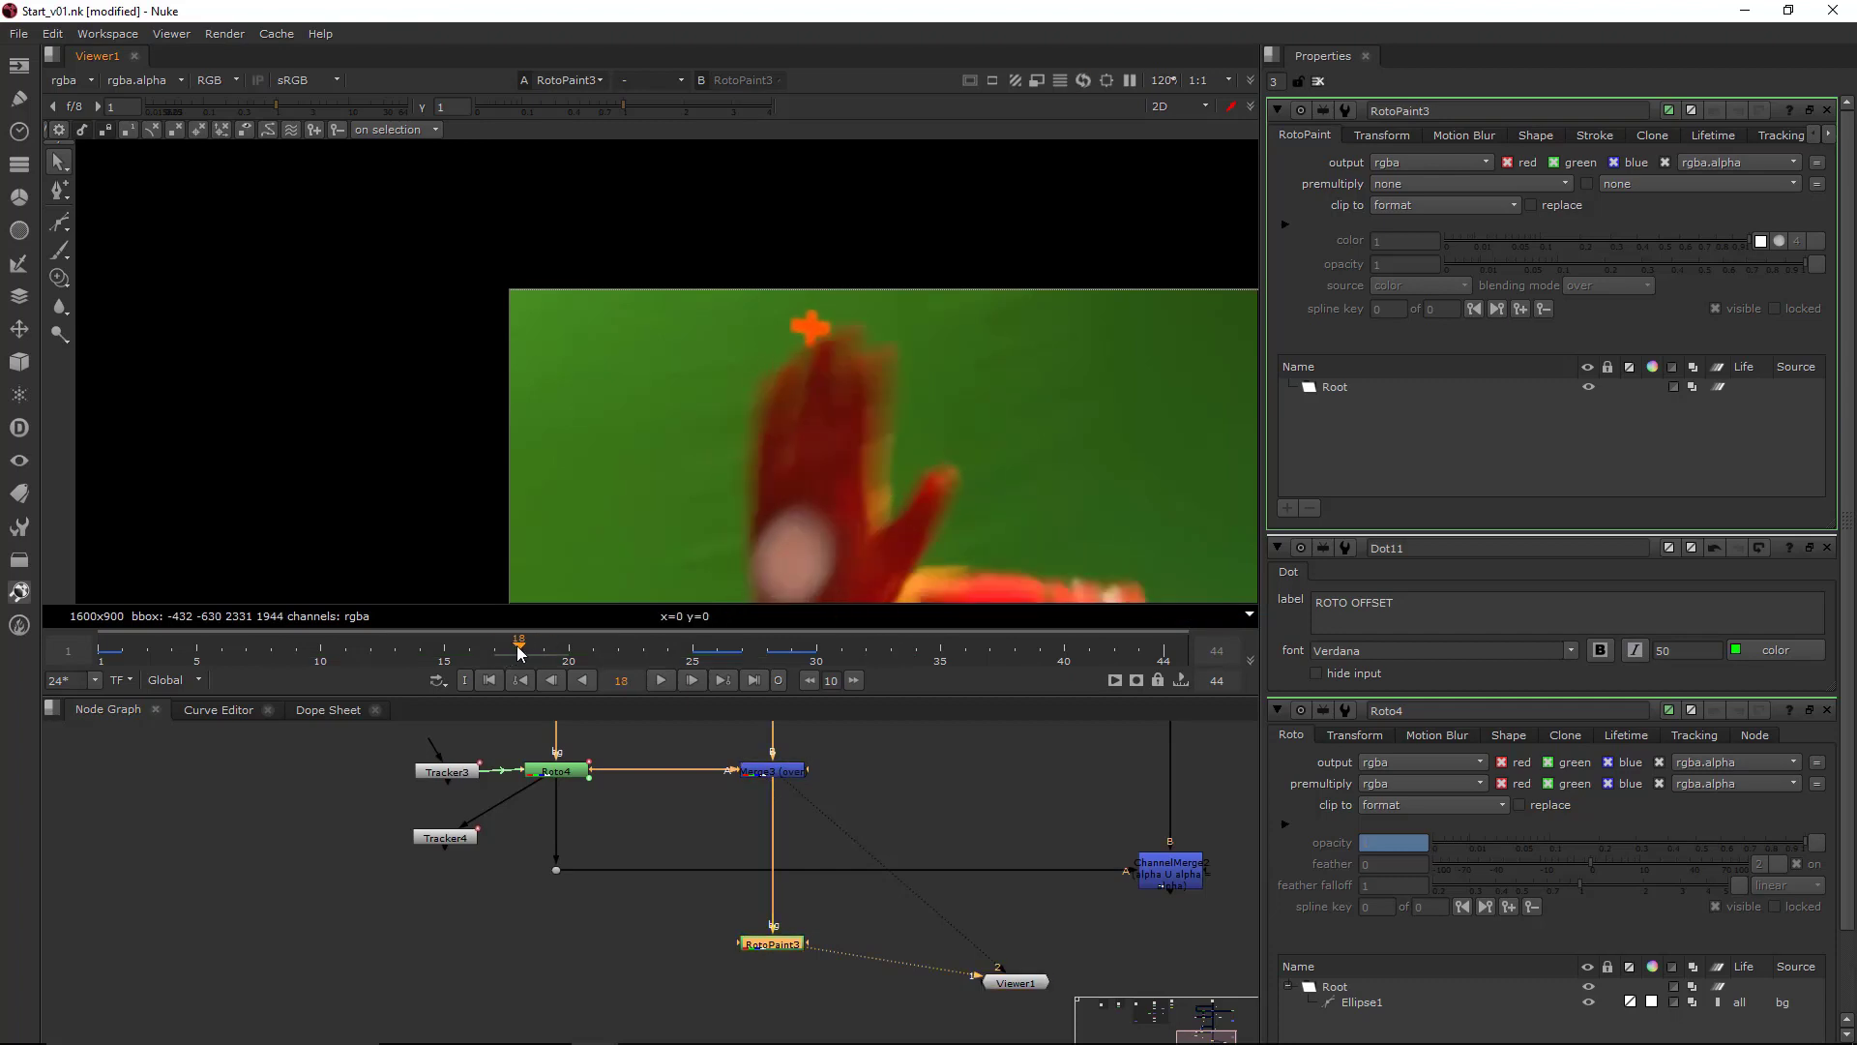
middle_click_drag(759, 887, 756, 865)
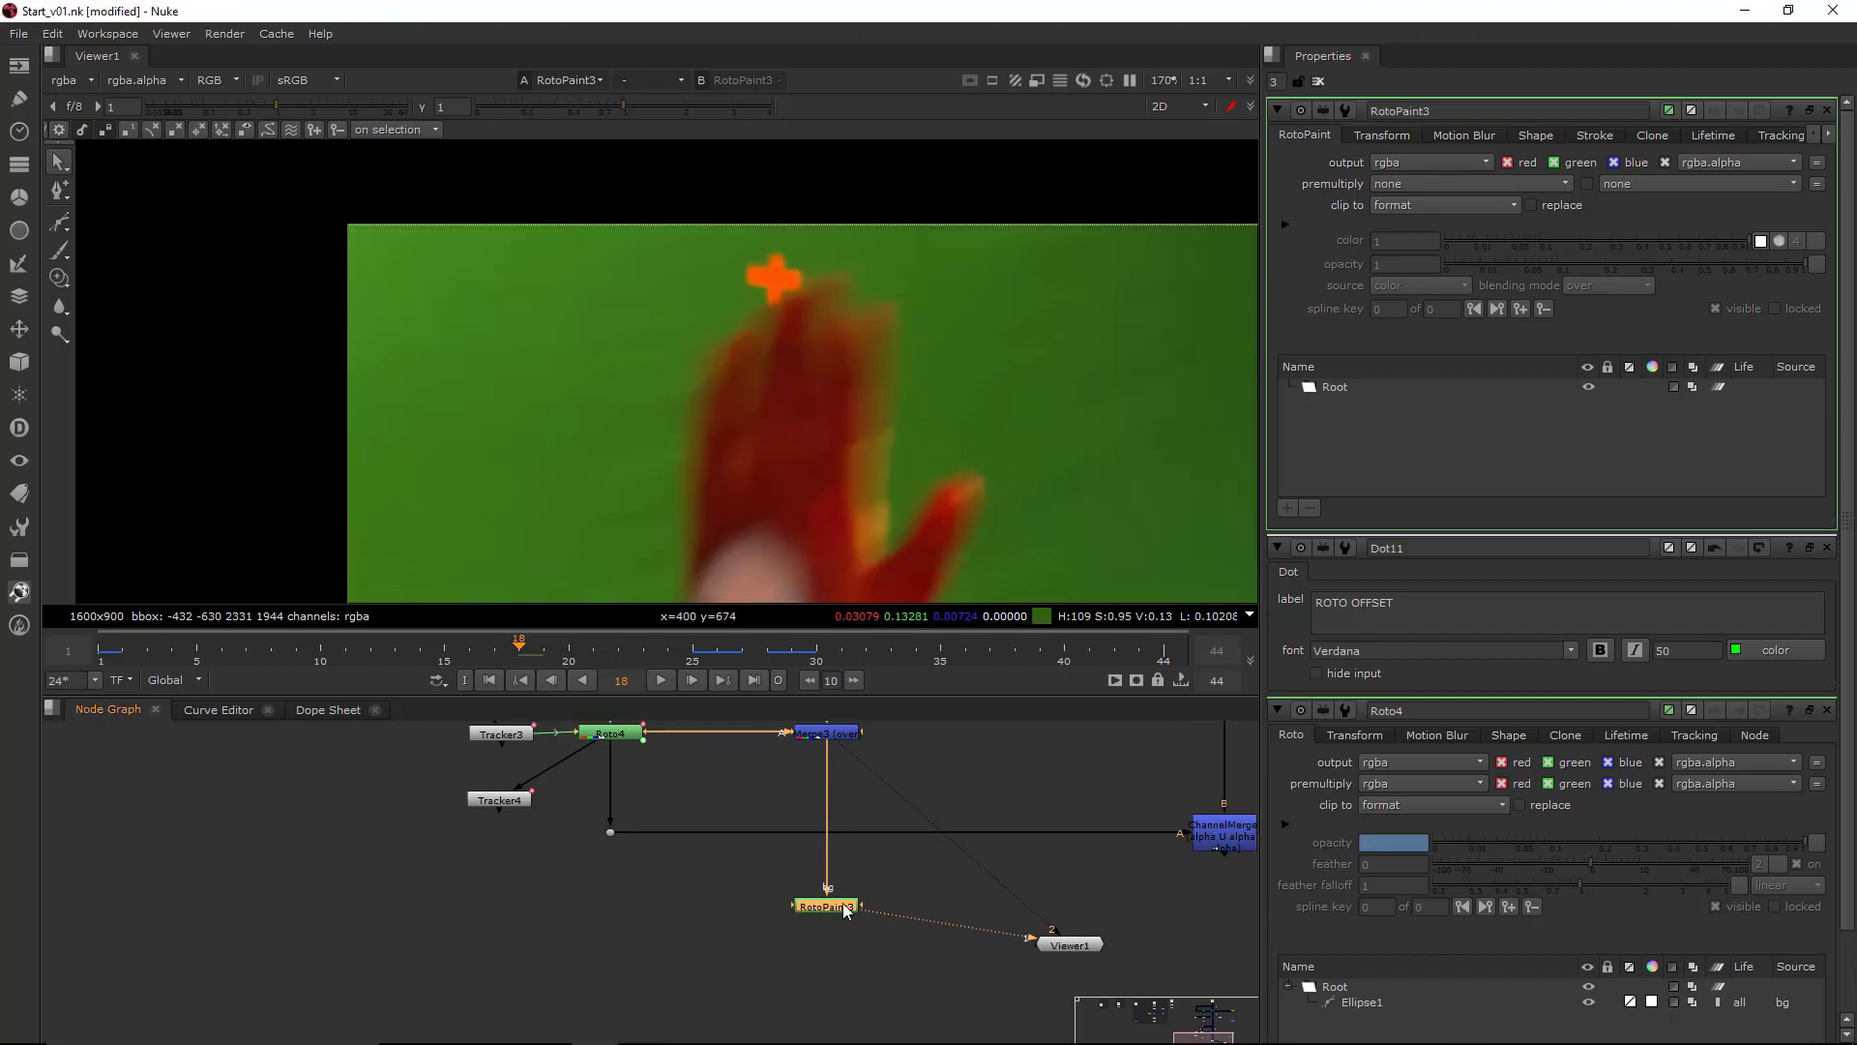
left_click(834, 665)
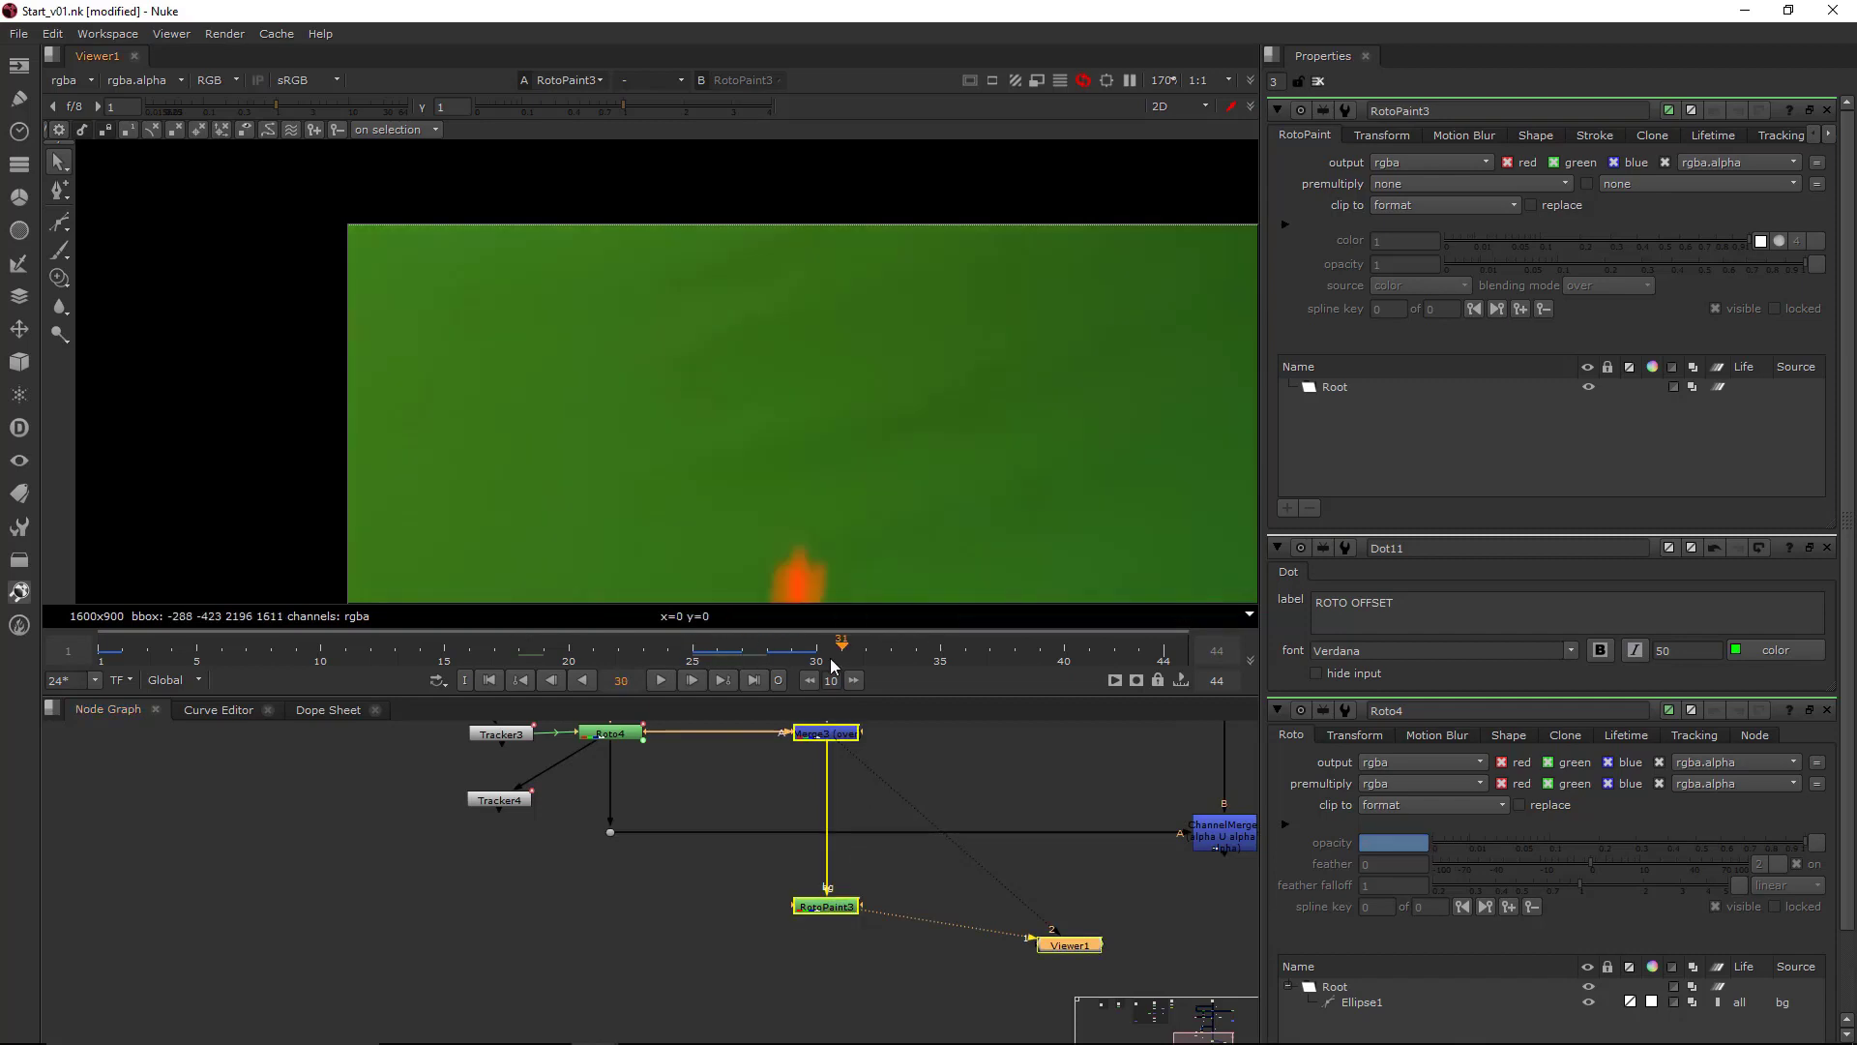
- At frame 18, activate the Clone tool in RotoPaint3 and set its stroke lifetime to all frames
left_click_drag(832, 665, 520, 667)
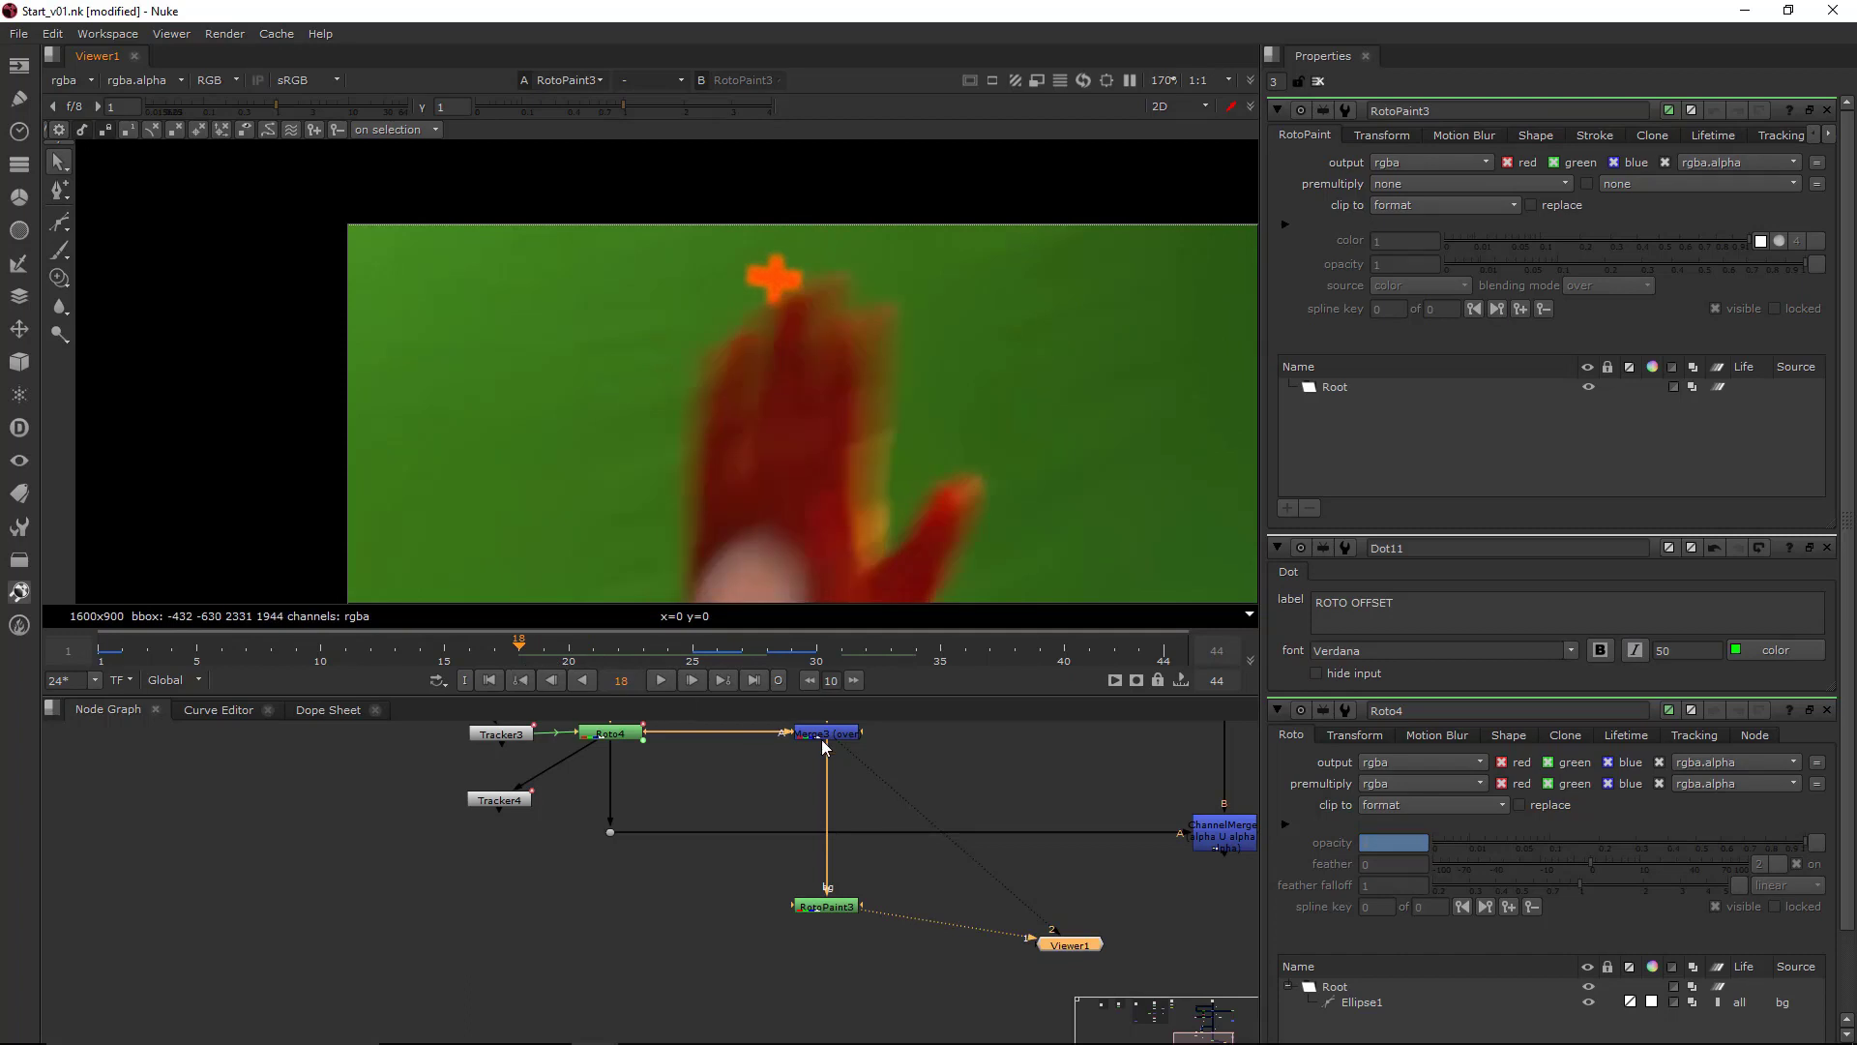
double_click(838, 909)
left_click(58, 280)
scroll(870, 374, "up", 2)
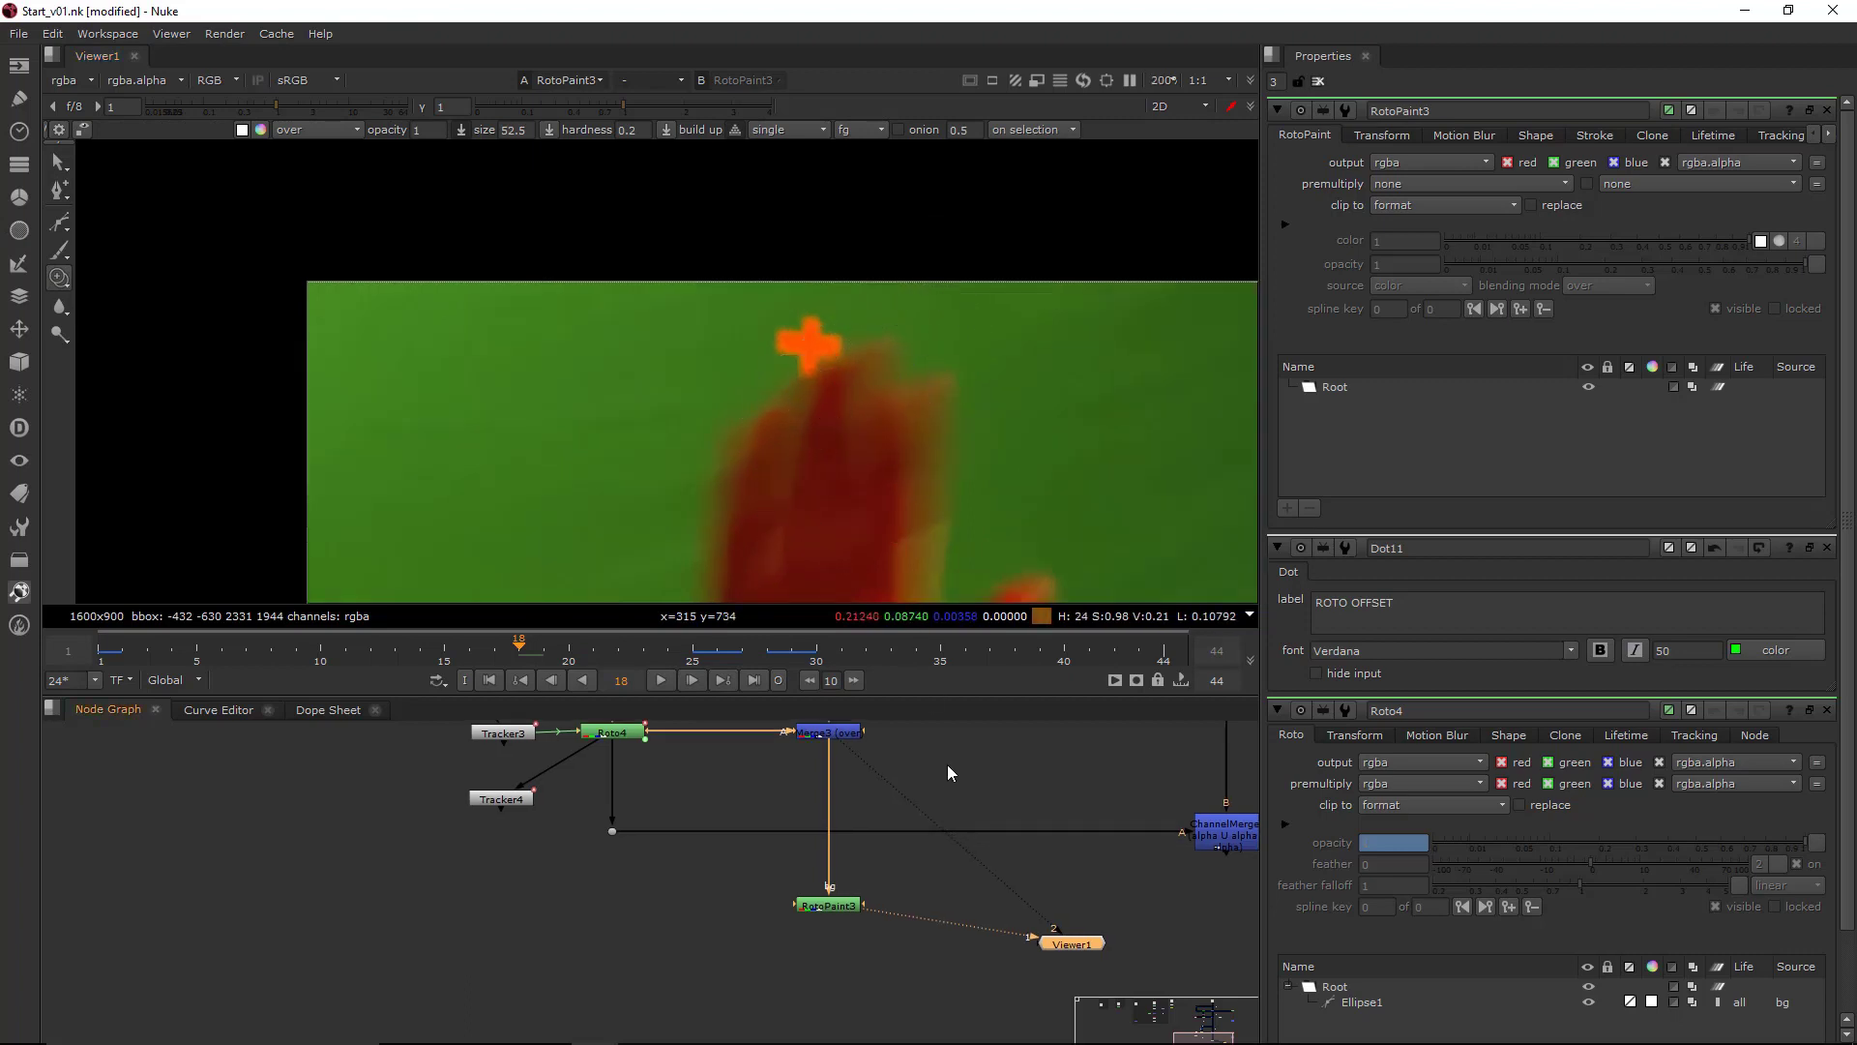
middle_click_drag(948, 764, 925, 684)
middle_click_drag(934, 572, 936, 460)
scroll(936, 459, "down", 2)
middle_click_drag(942, 747, 946, 852)
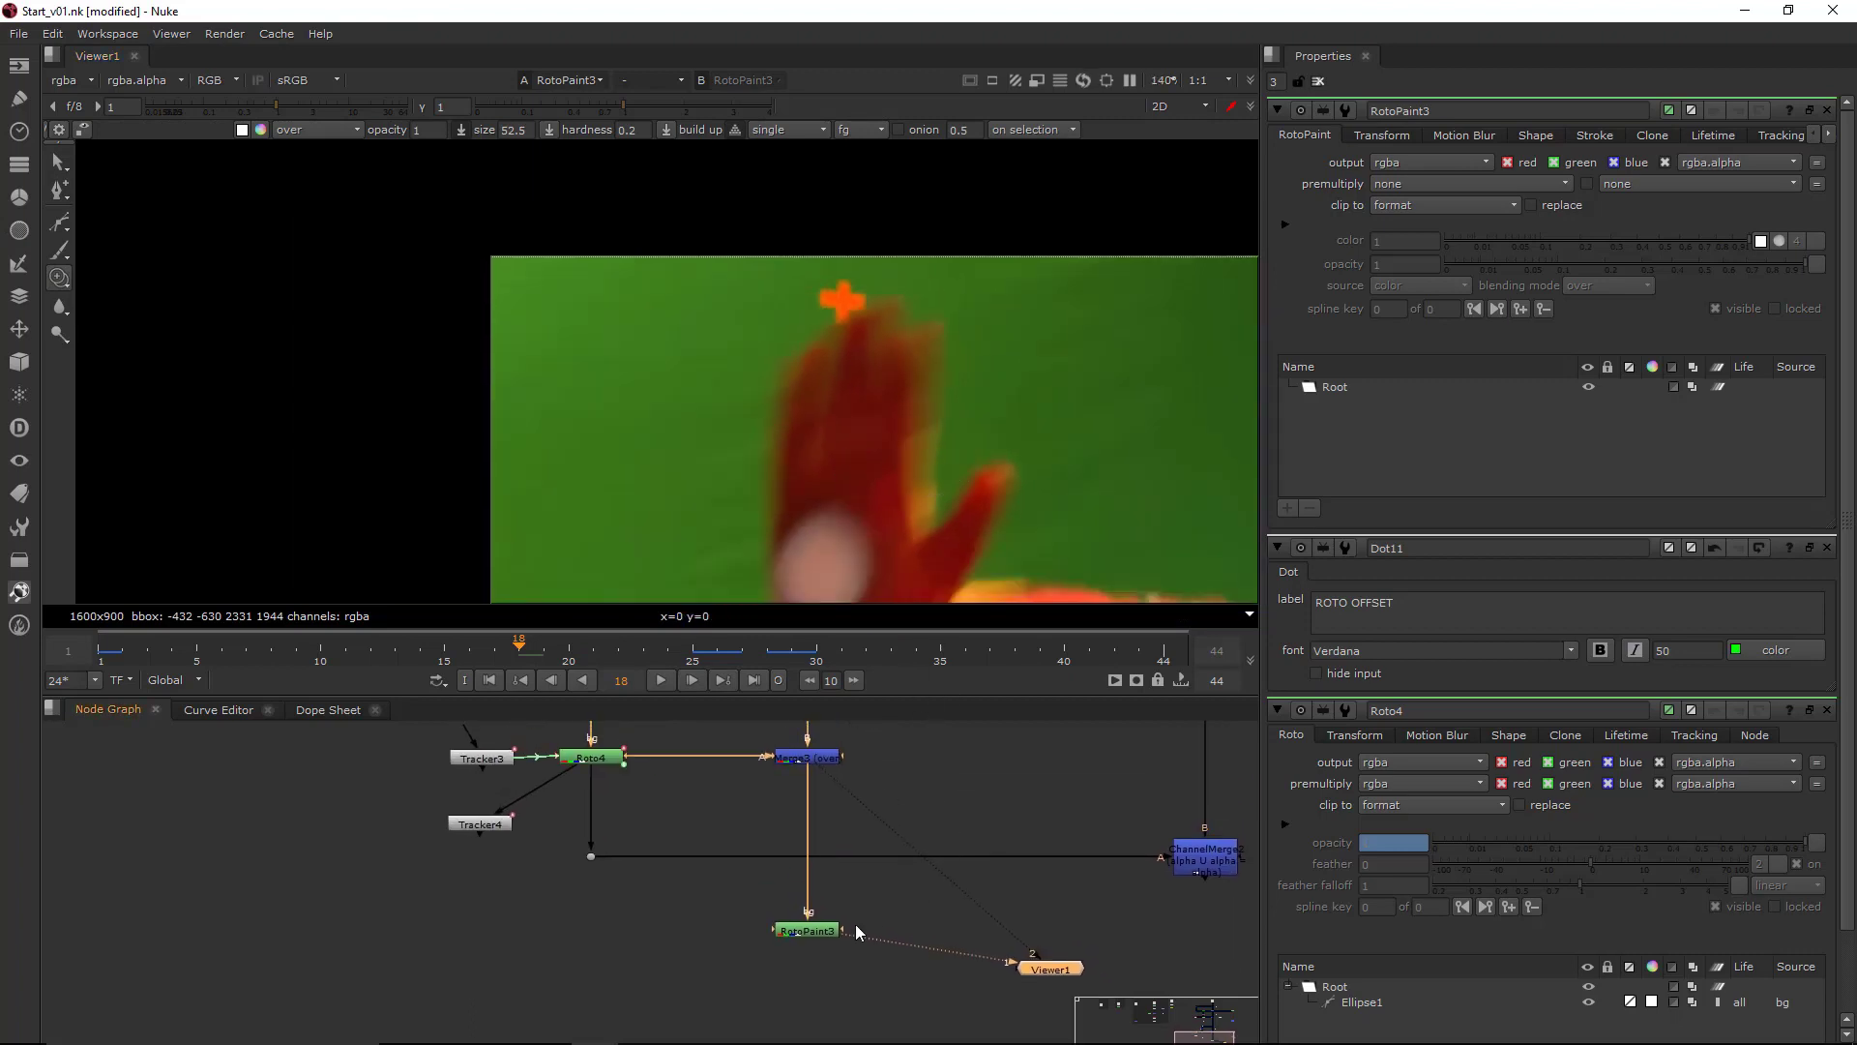
double_click(819, 933)
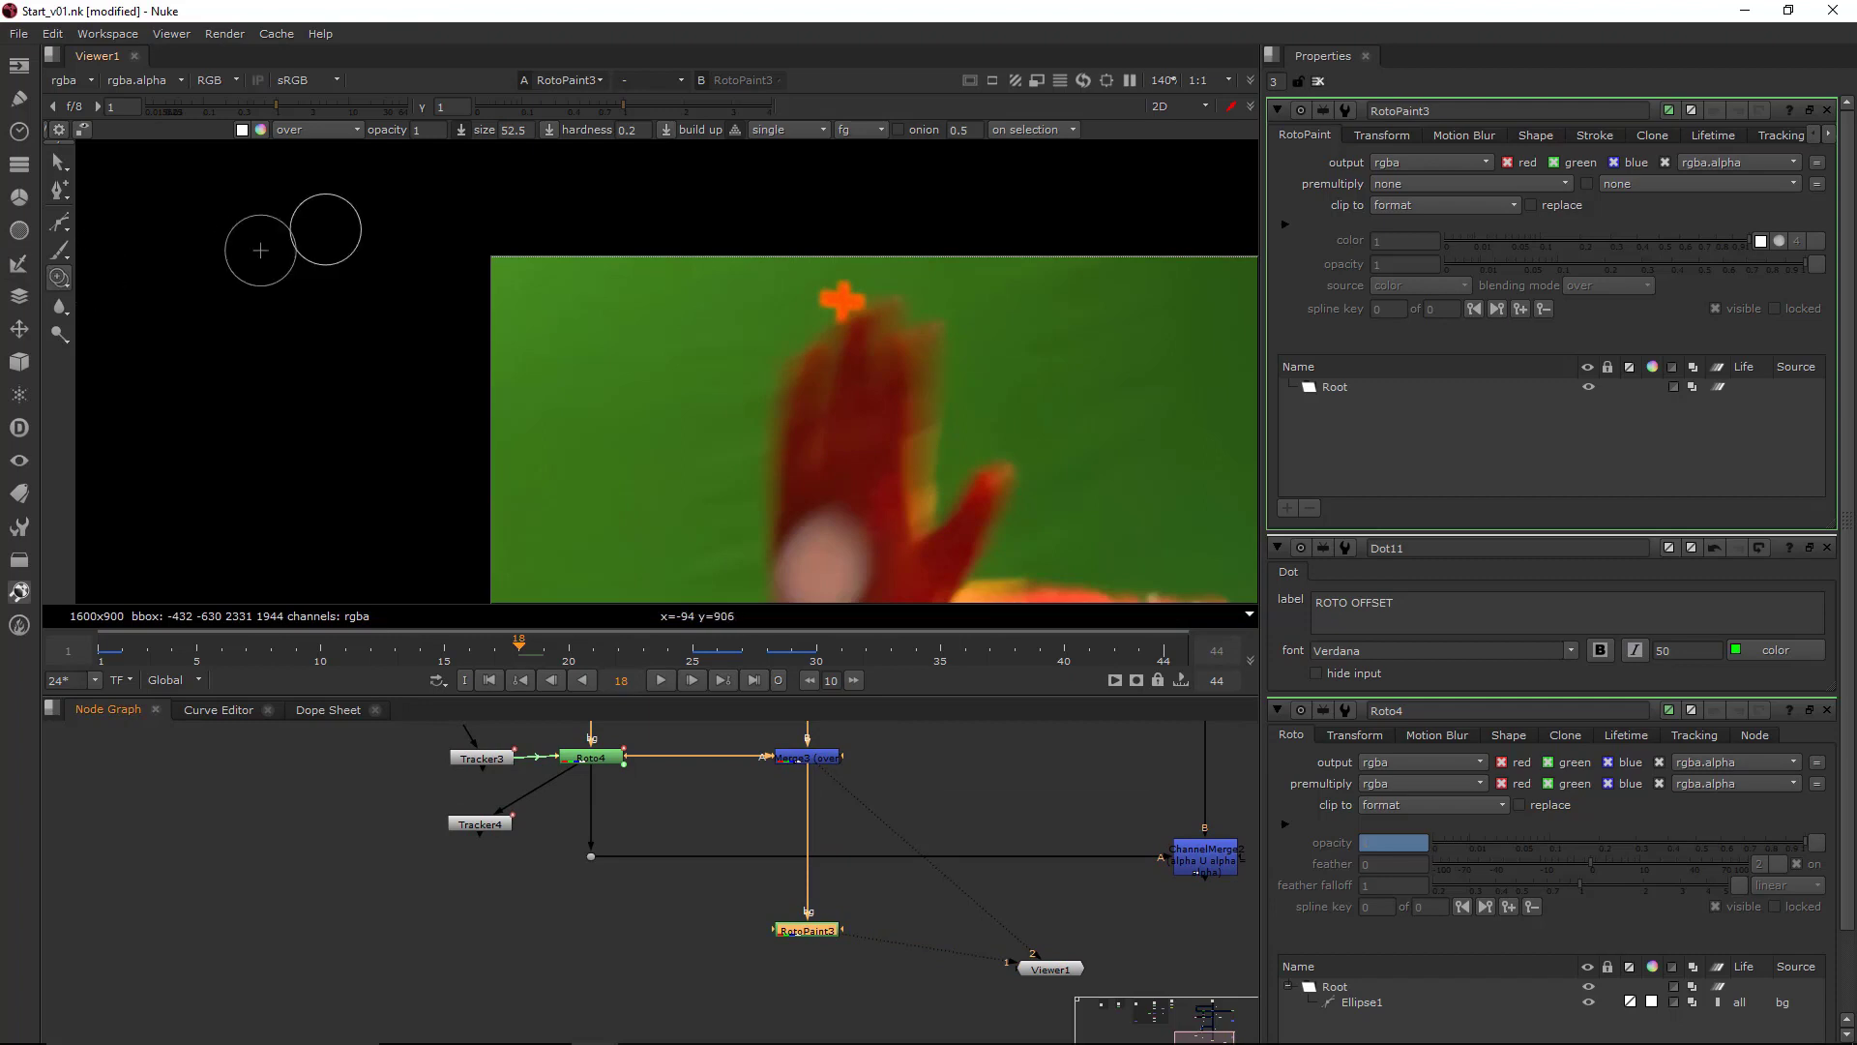
left_click(784, 133)
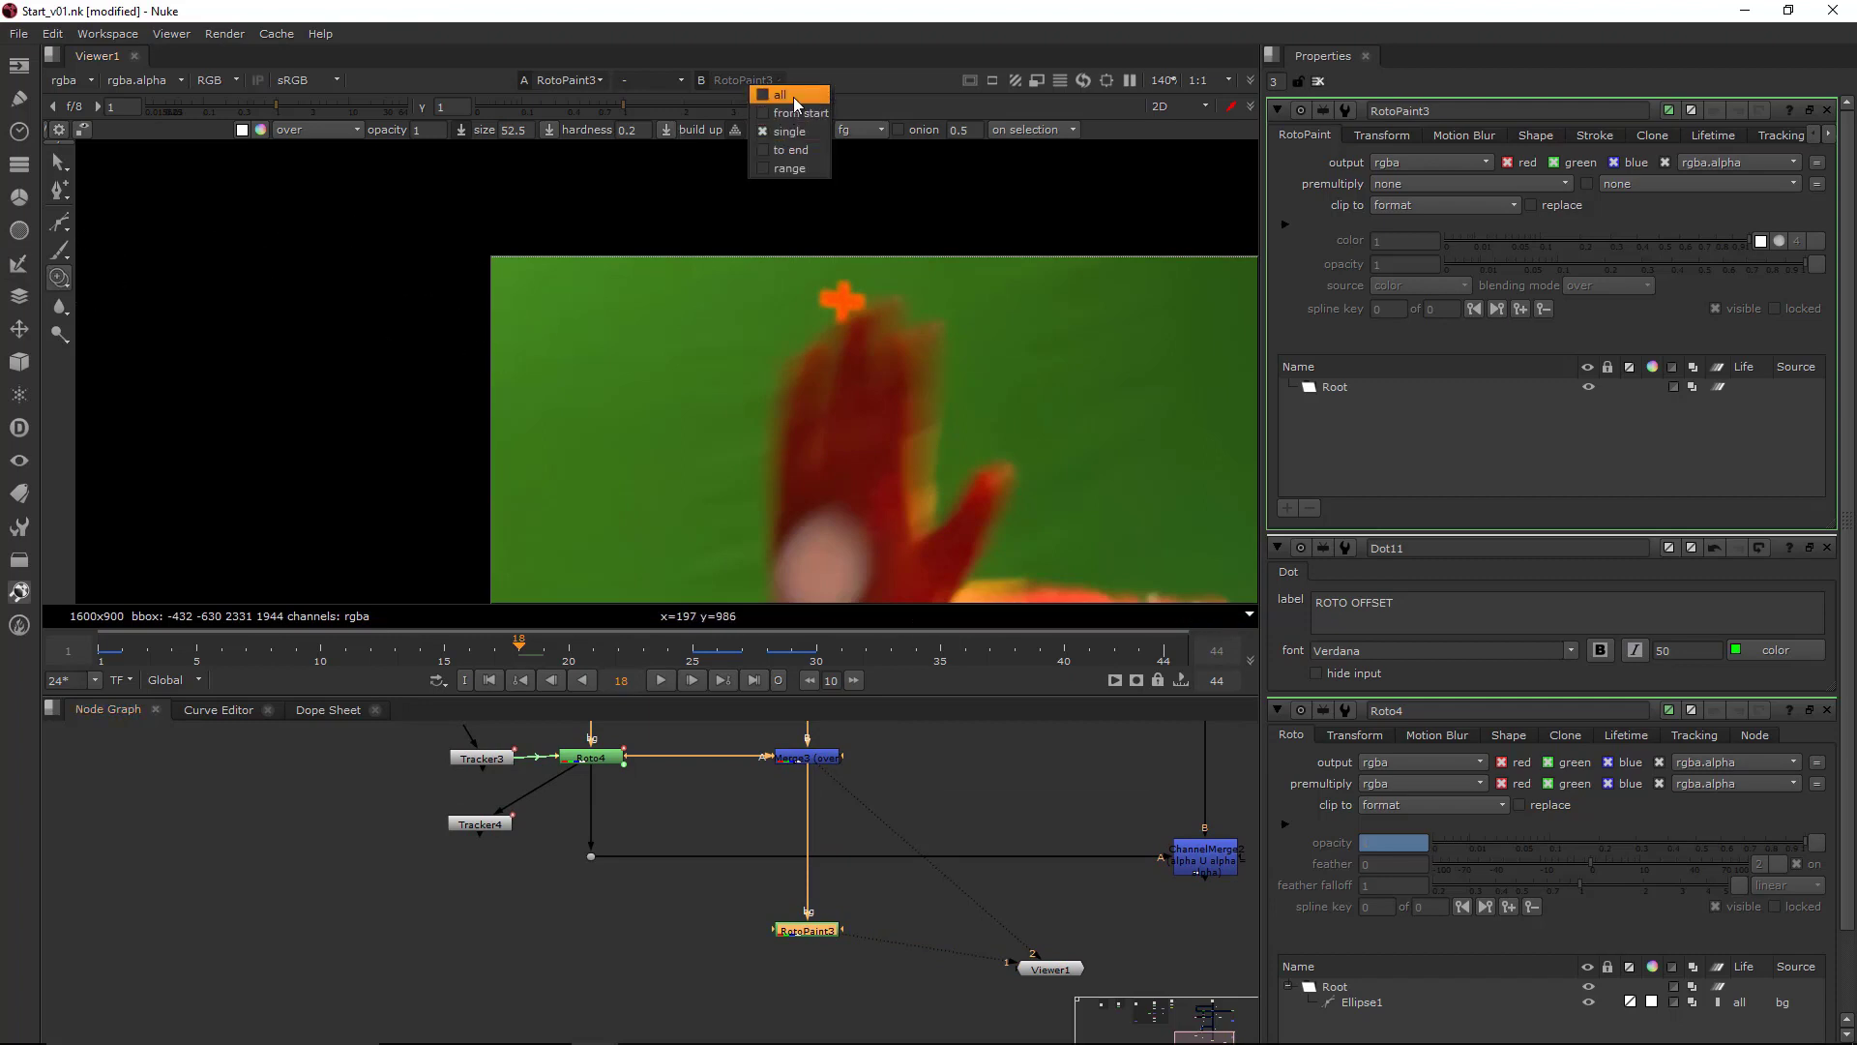
left_click(796, 97)
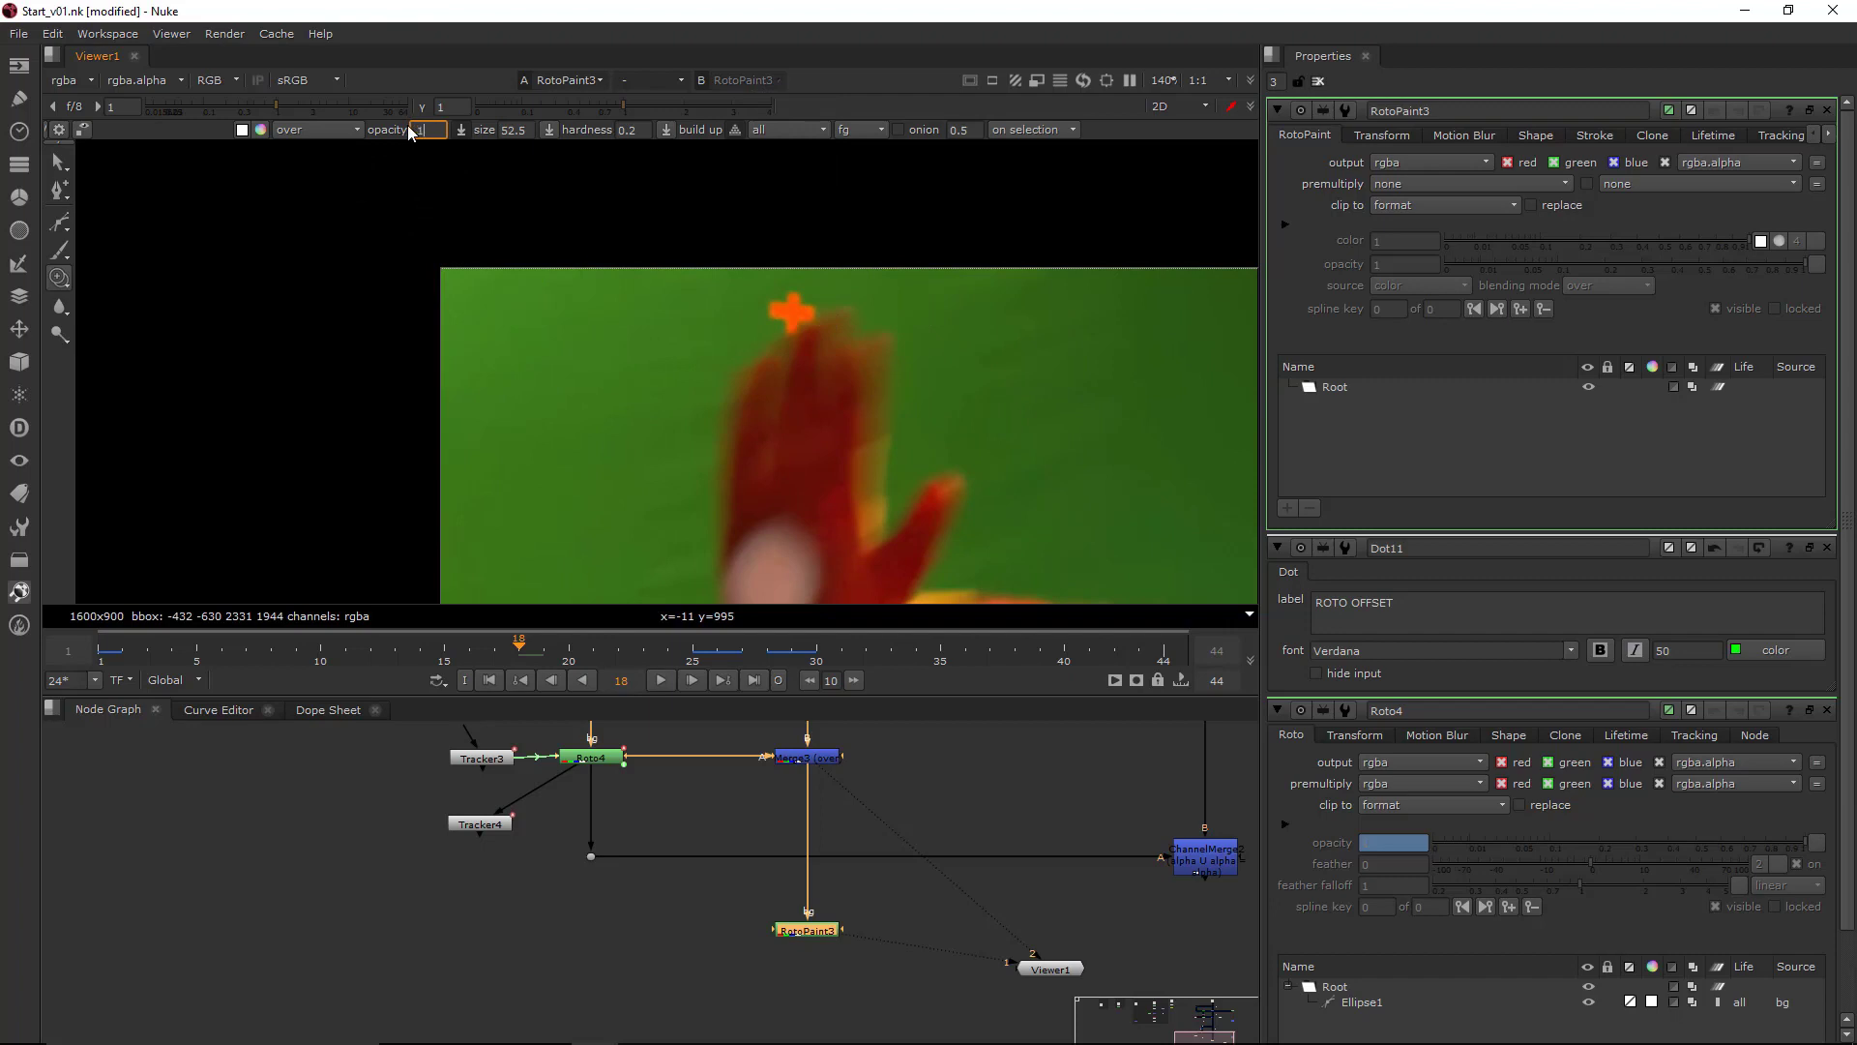
- Set the clone brush opacity to 0.1 and clone clean green over the upper left marker beside the fingertips at frame 18
key("Return")
scroll(738, 315, "up", 4)
middle_click_drag(813, 303, 807, 326)
scroll(807, 326, "up", 1)
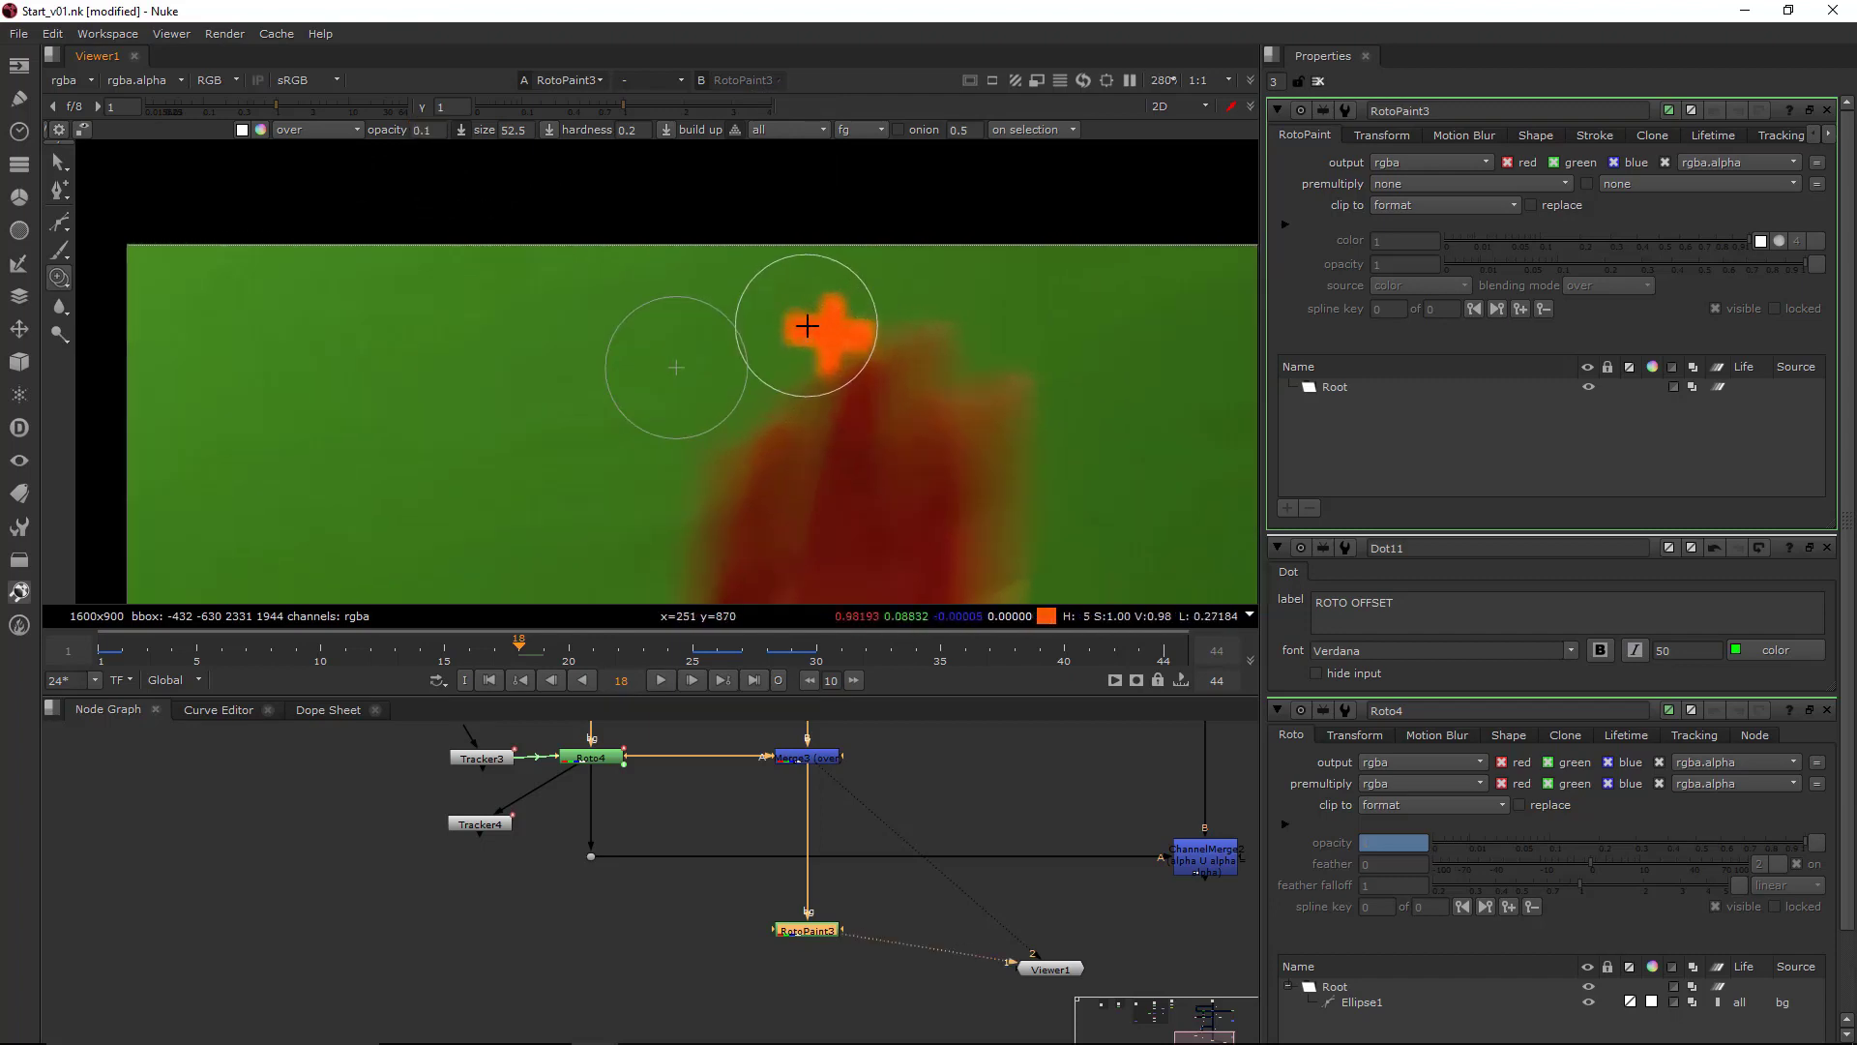
scroll(807, 326, "up", 1)
mouse_move(789, 354)
left_mouse_down("shift")
mouse_move(791, 294)
mouse_move(816, 291)
mouse_move(831, 319)
left_mouse_up("shift")
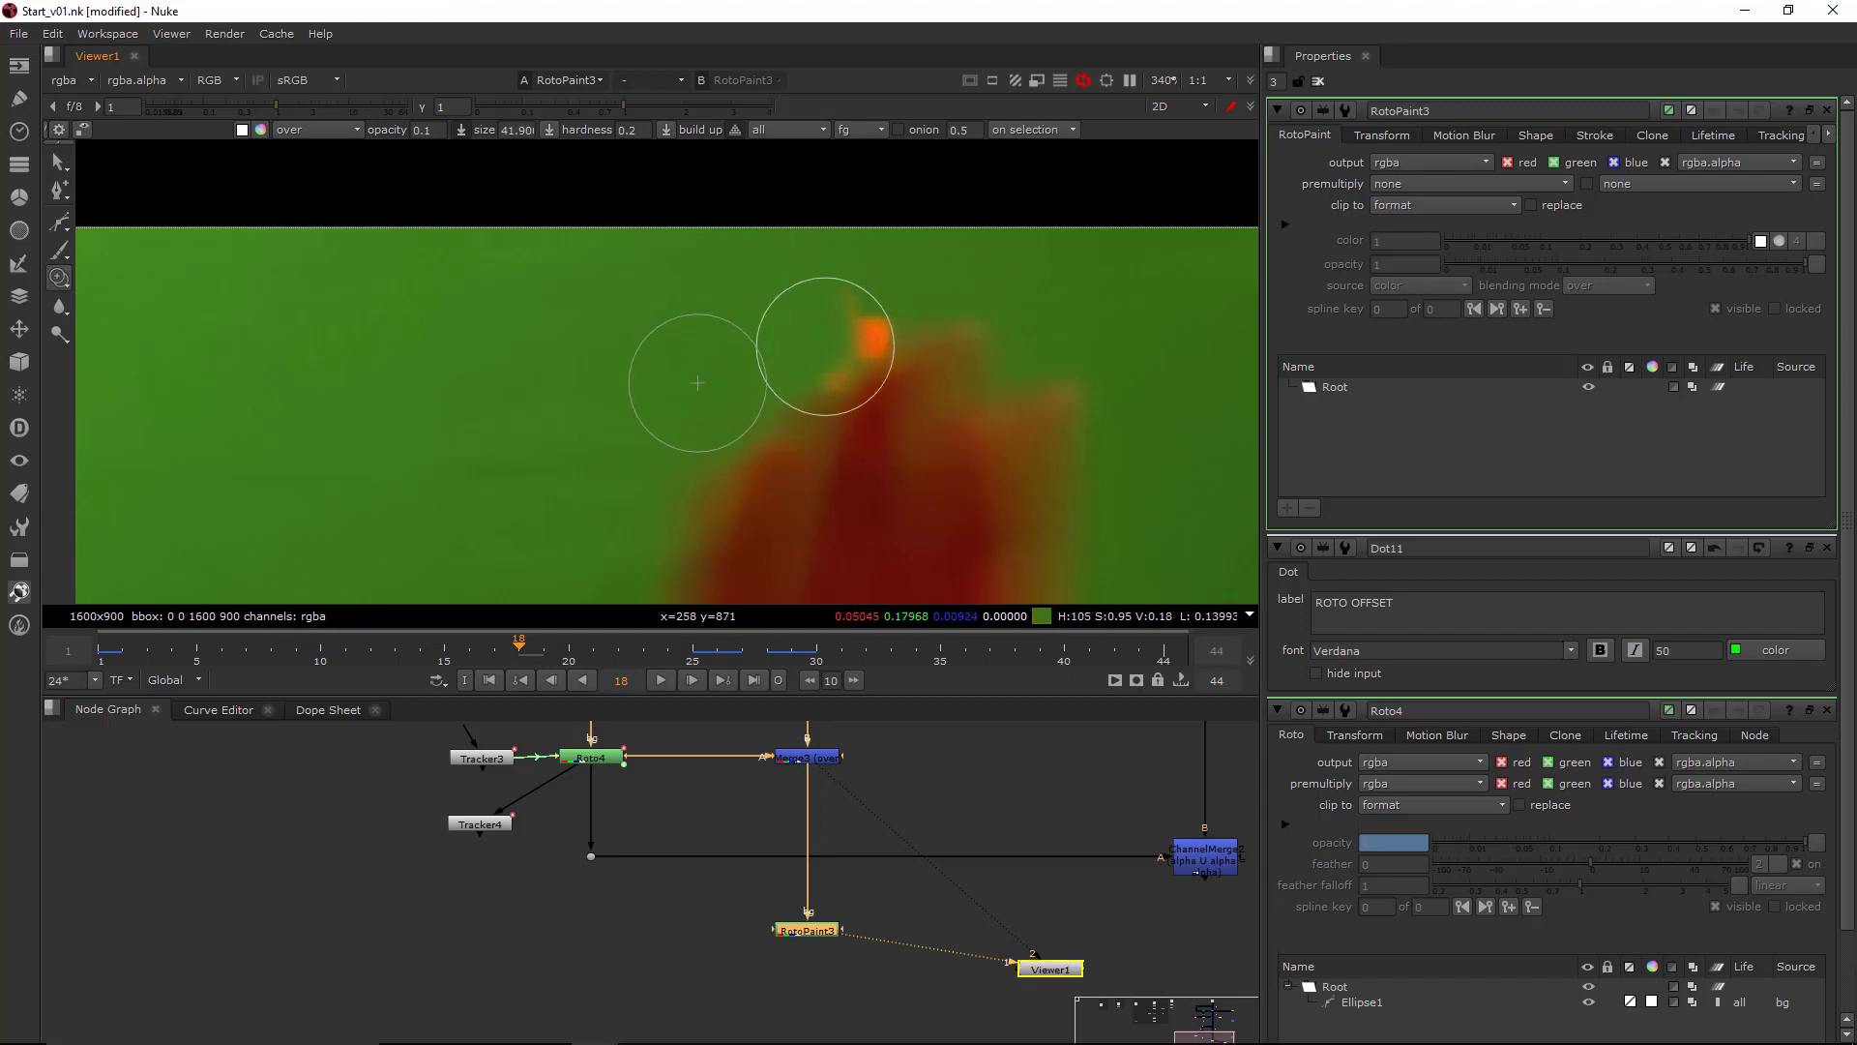
mouse_move(820, 357)
left_mouse_down()
mouse_move(866, 368)
mouse_move(878, 327)
mouse_move(846, 363)
mouse_move(872, 325)
left_mouse_up()
mouse_move(835, 364)
left_mouse_down("shift")
mouse_move(863, 361)
mouse_move(861, 340)
left_mouse_up("shift")
left_click_drag(861, 341, 891, 299)
scroll(934, 302, "down", 3)
scroll(908, 323, "up", 4)
scroll(1169, 426, "down", 5)
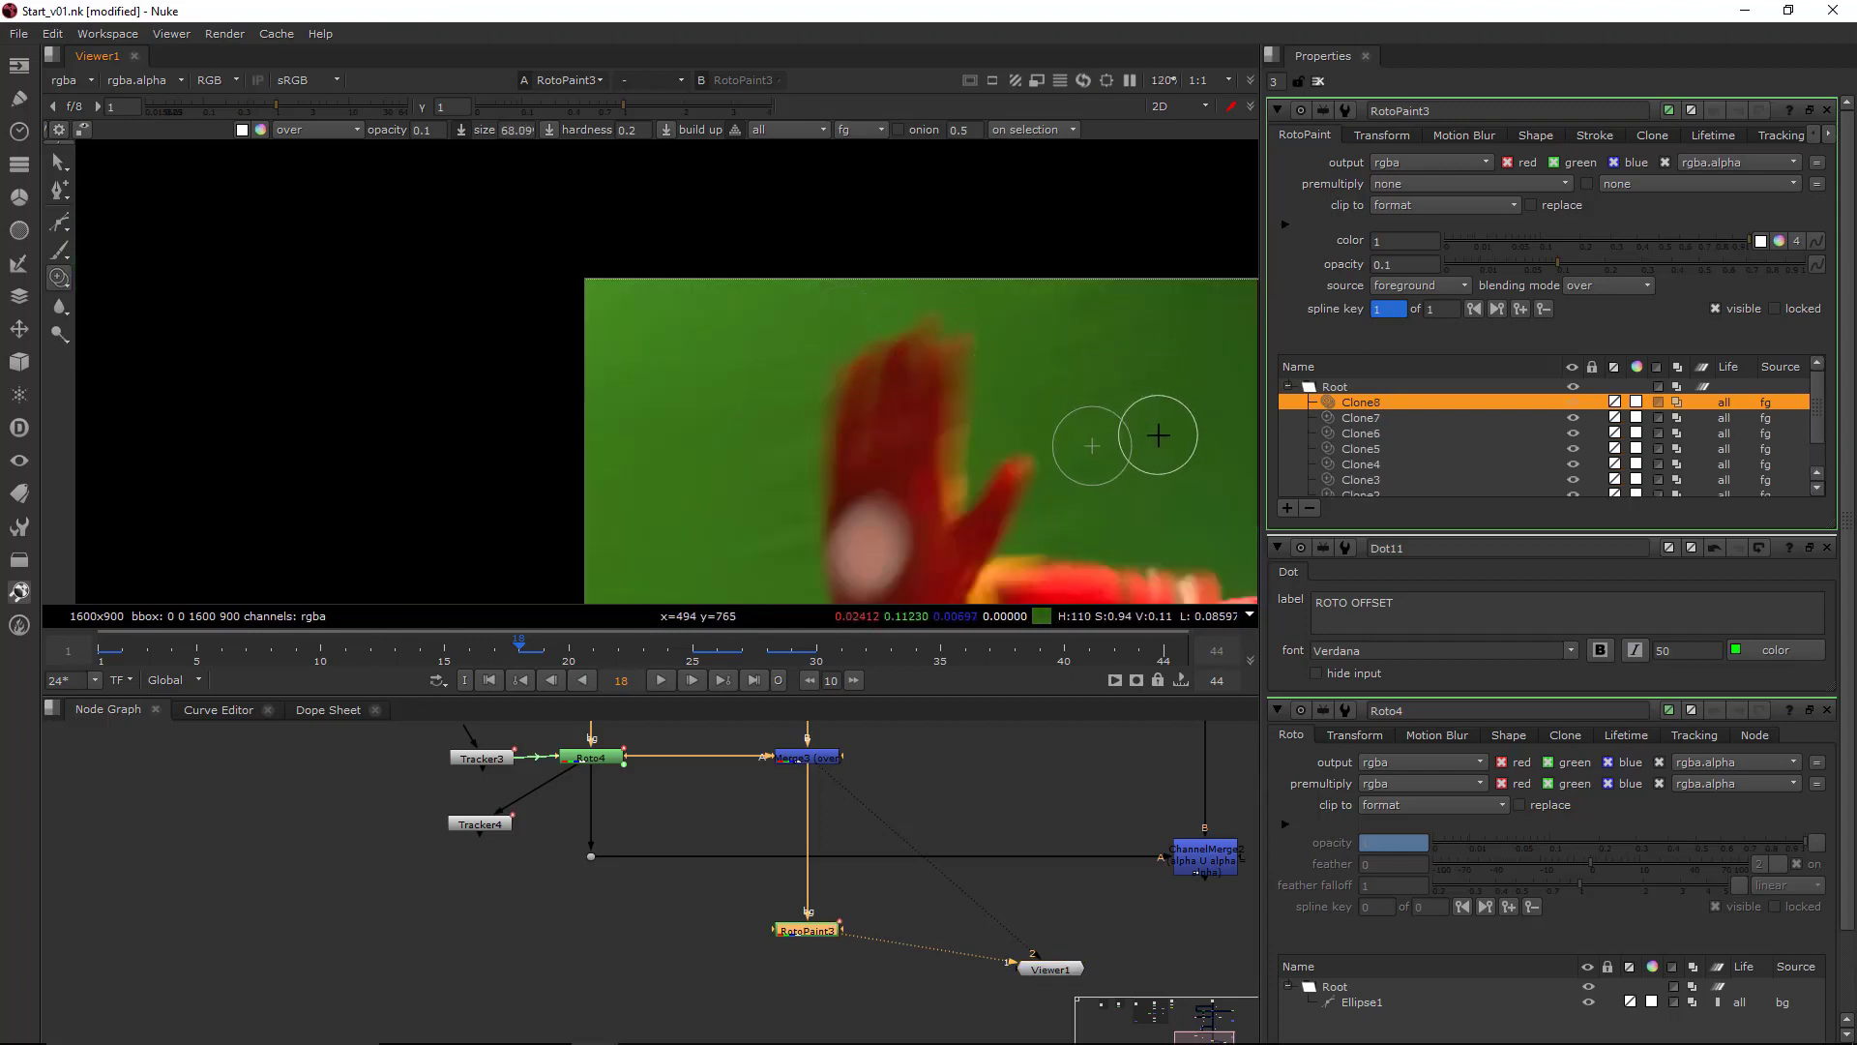
- Clone over the remaining marker traces around the fingertips while viewing the red channel, and return to the full colour view
scroll(948, 305, "up", 4)
key("r")
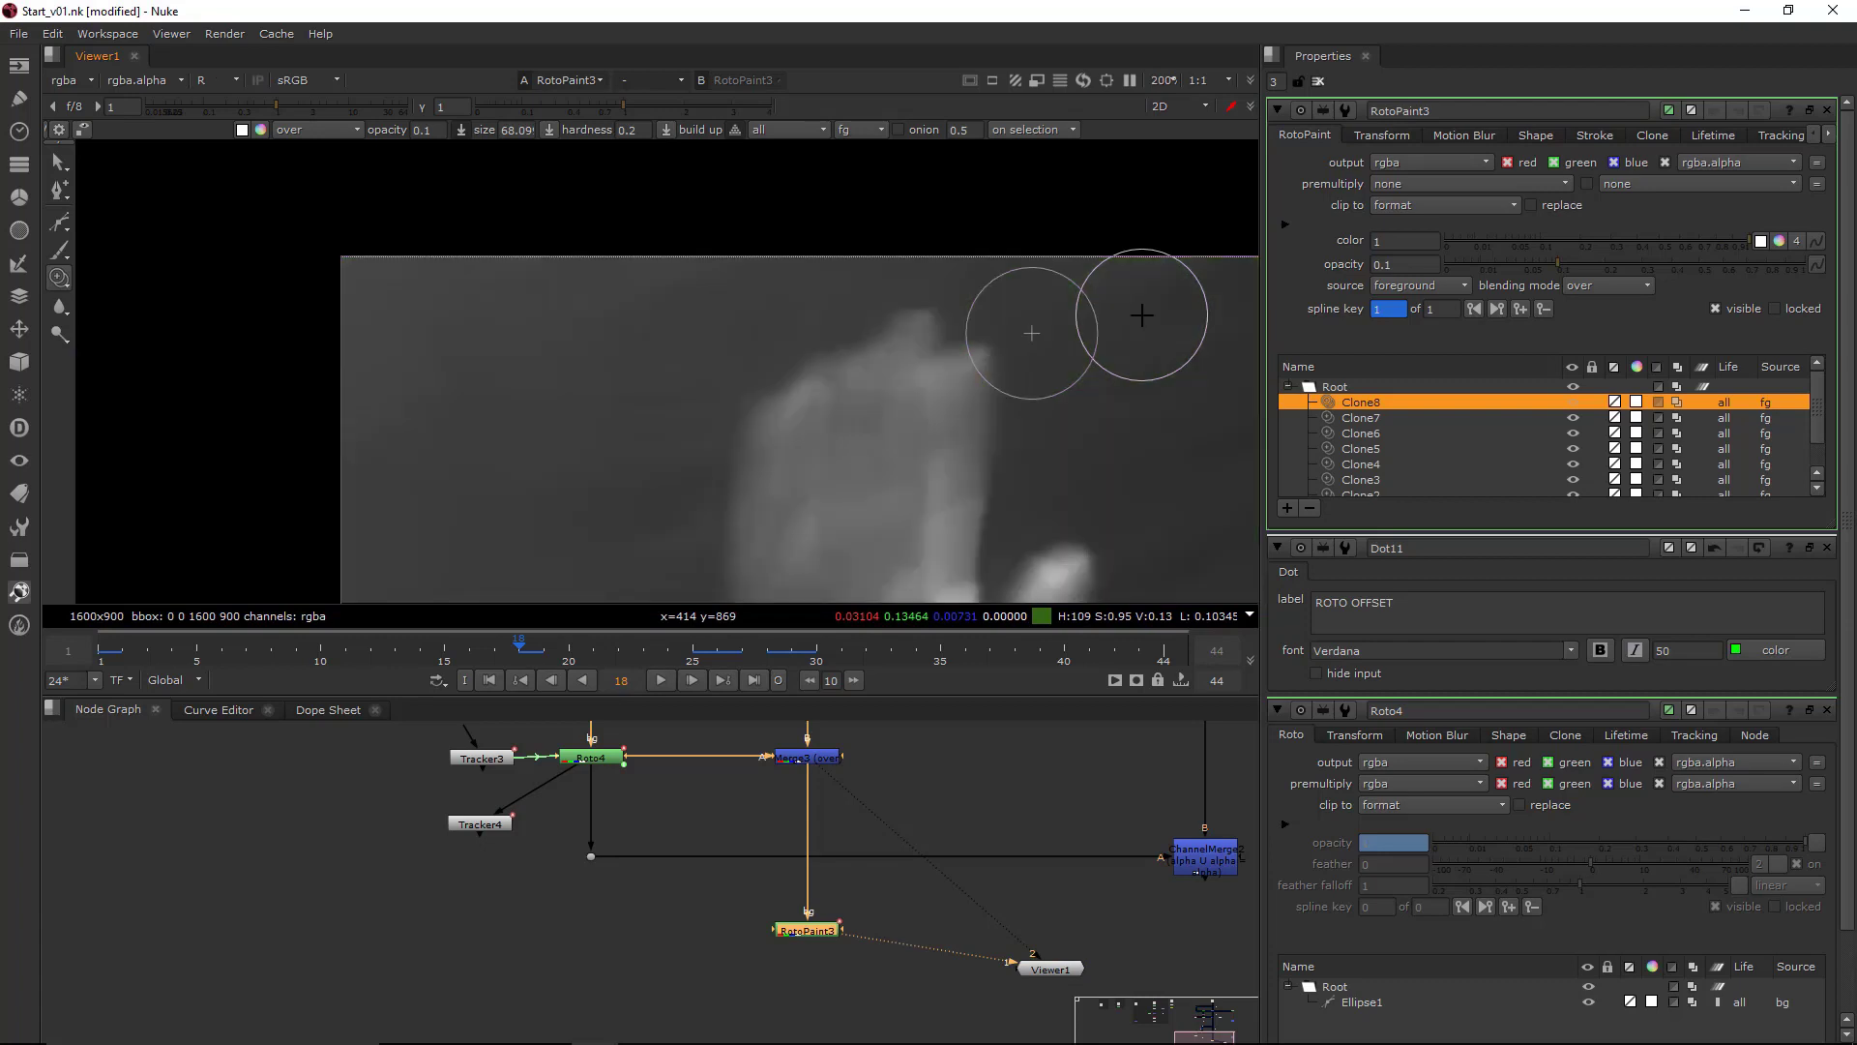
scroll(821, 299, "up", 4)
mouse_move(809, 324)
left_mouse_down()
mouse_move(830, 344)
mouse_move(943, 331)
left_mouse_up()
scroll(1074, 354, "down", 4)
key("r")
scroll(1059, 334, "down", 3)
scroll(1054, 334, "up", 3)
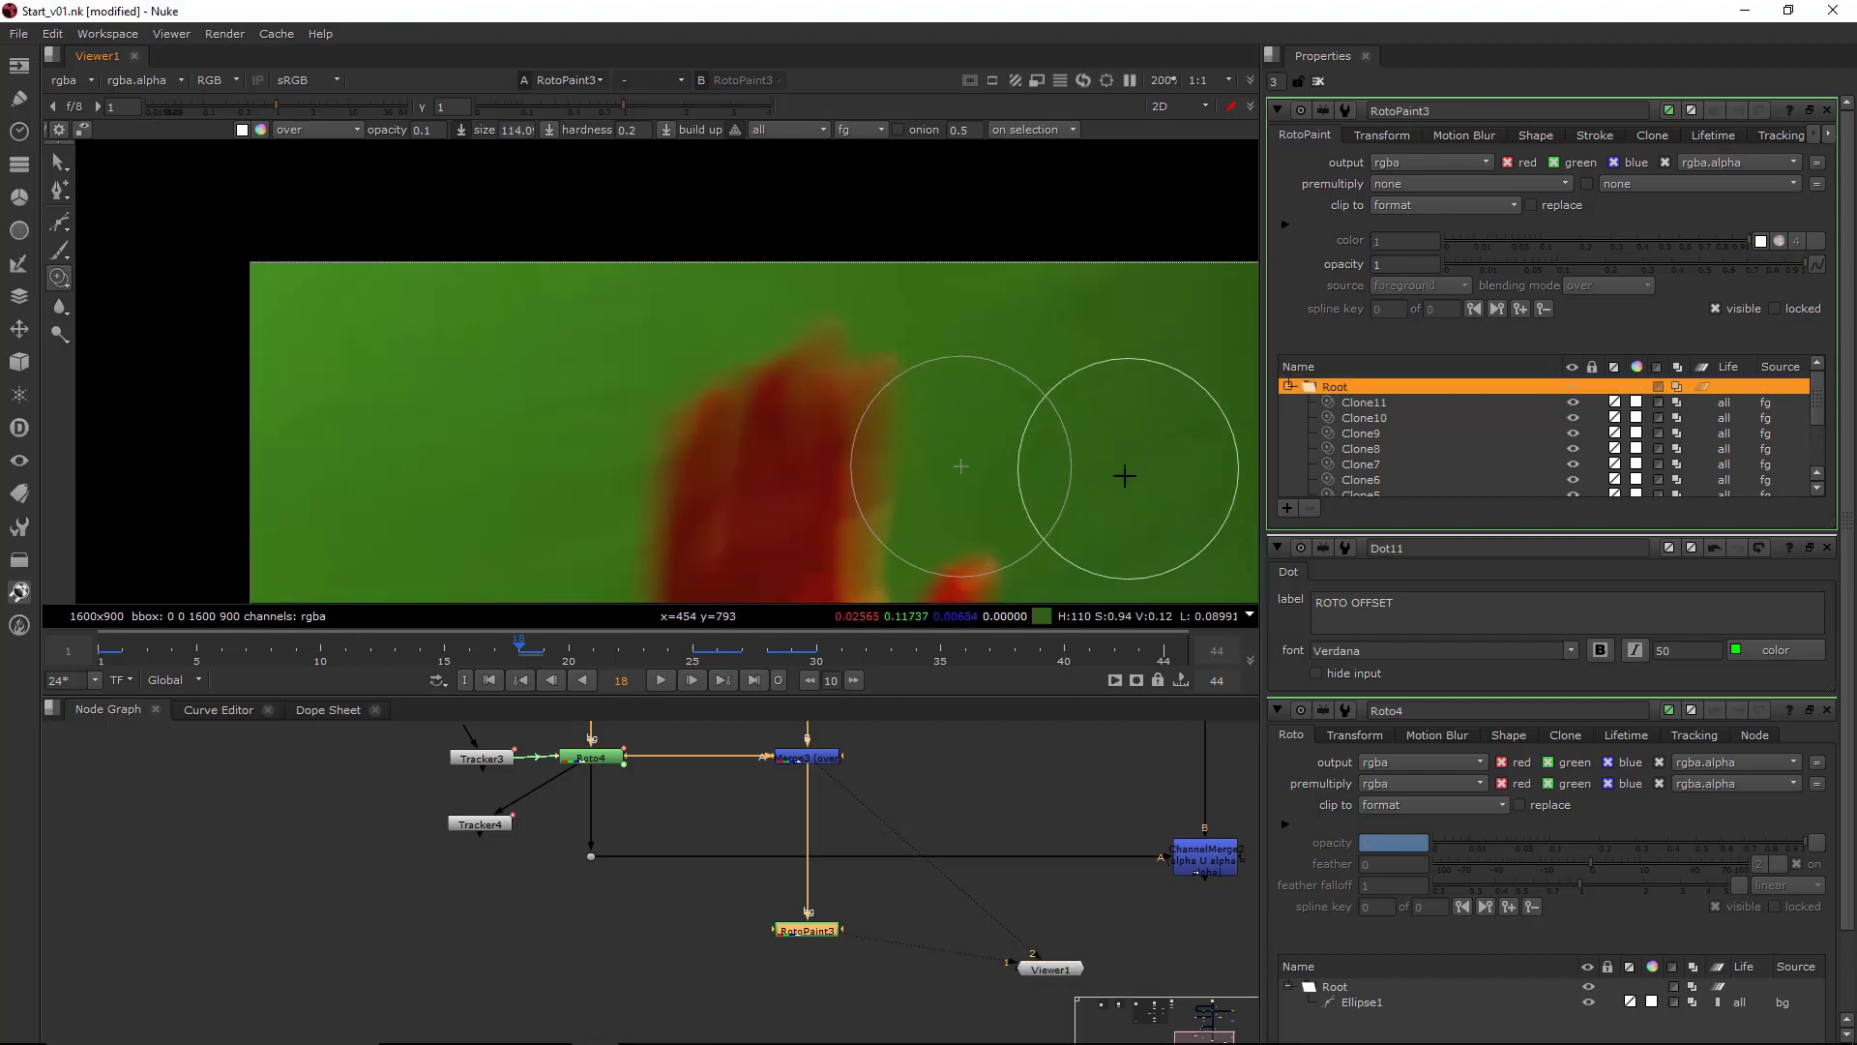
- Resample the clone source from clean green beside the hand and clone around the fingertips with a brush size of about 132
middle_click_drag(1115, 472, 1145, 448)
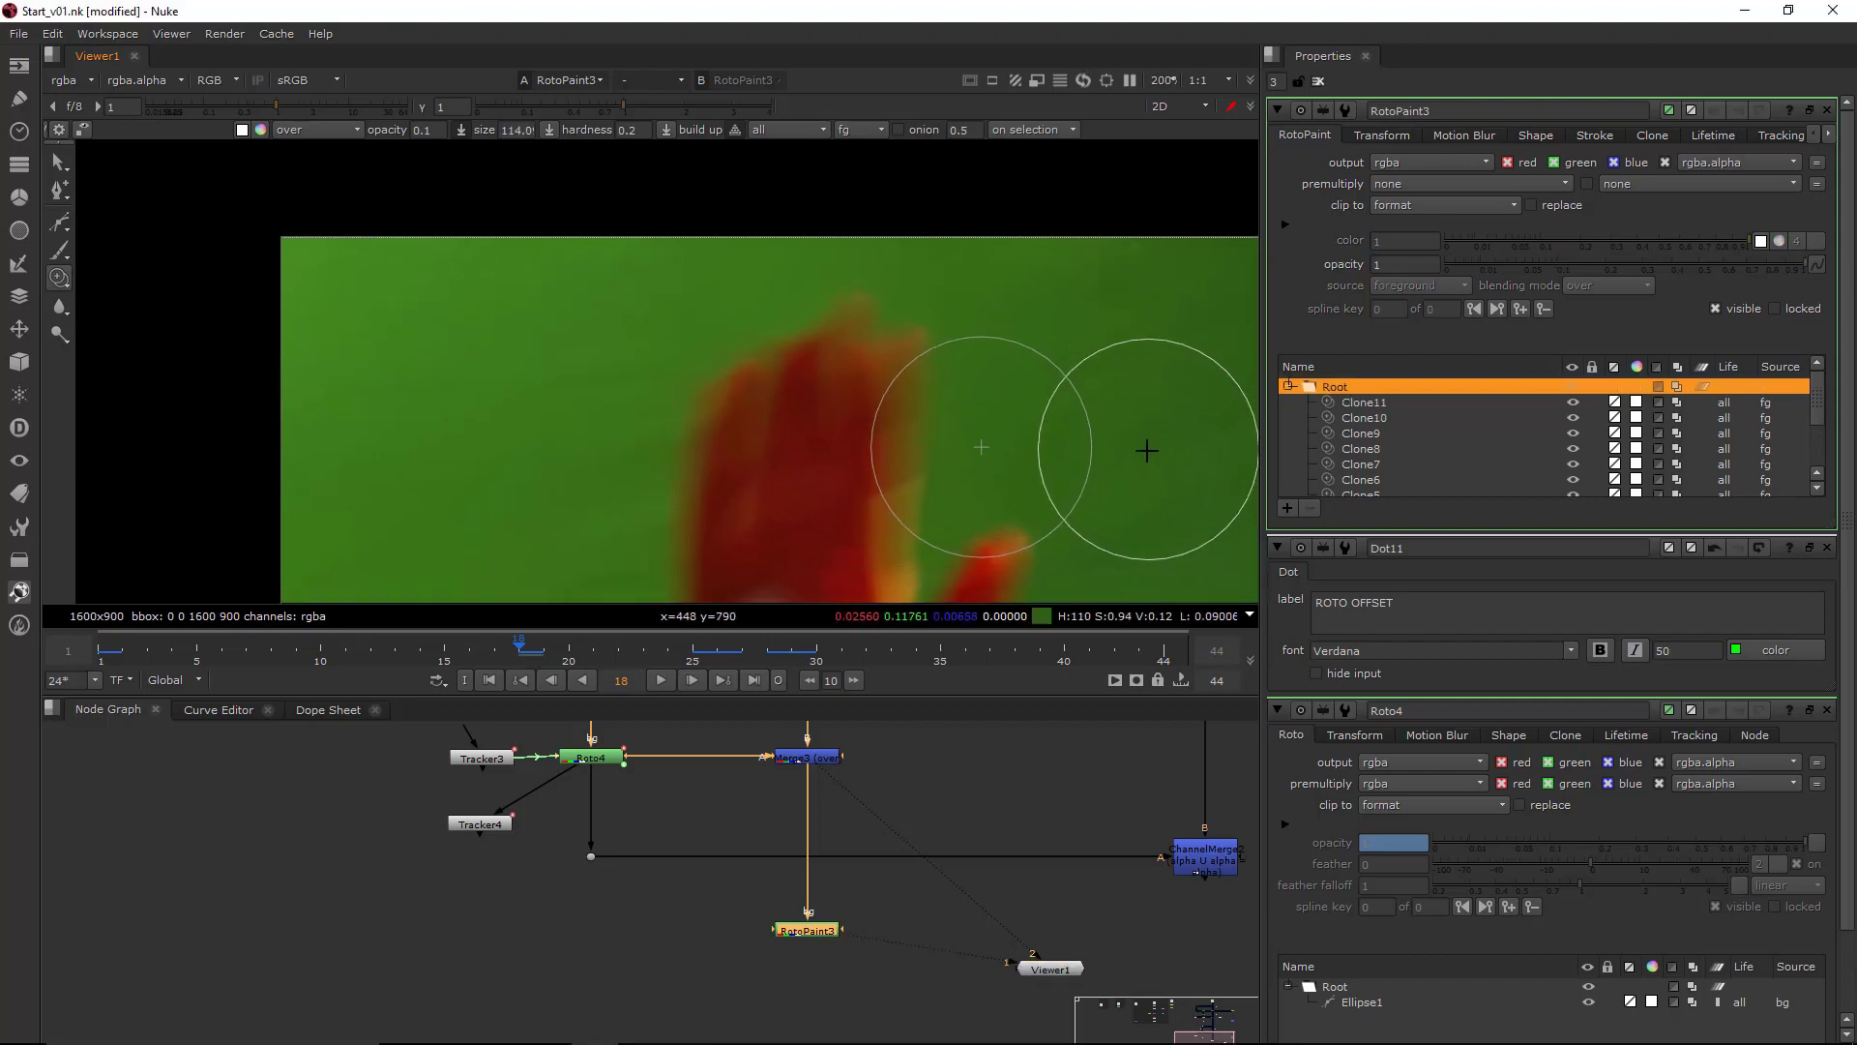
left_click_drag(1157, 443, 919, 421, "ctrl")
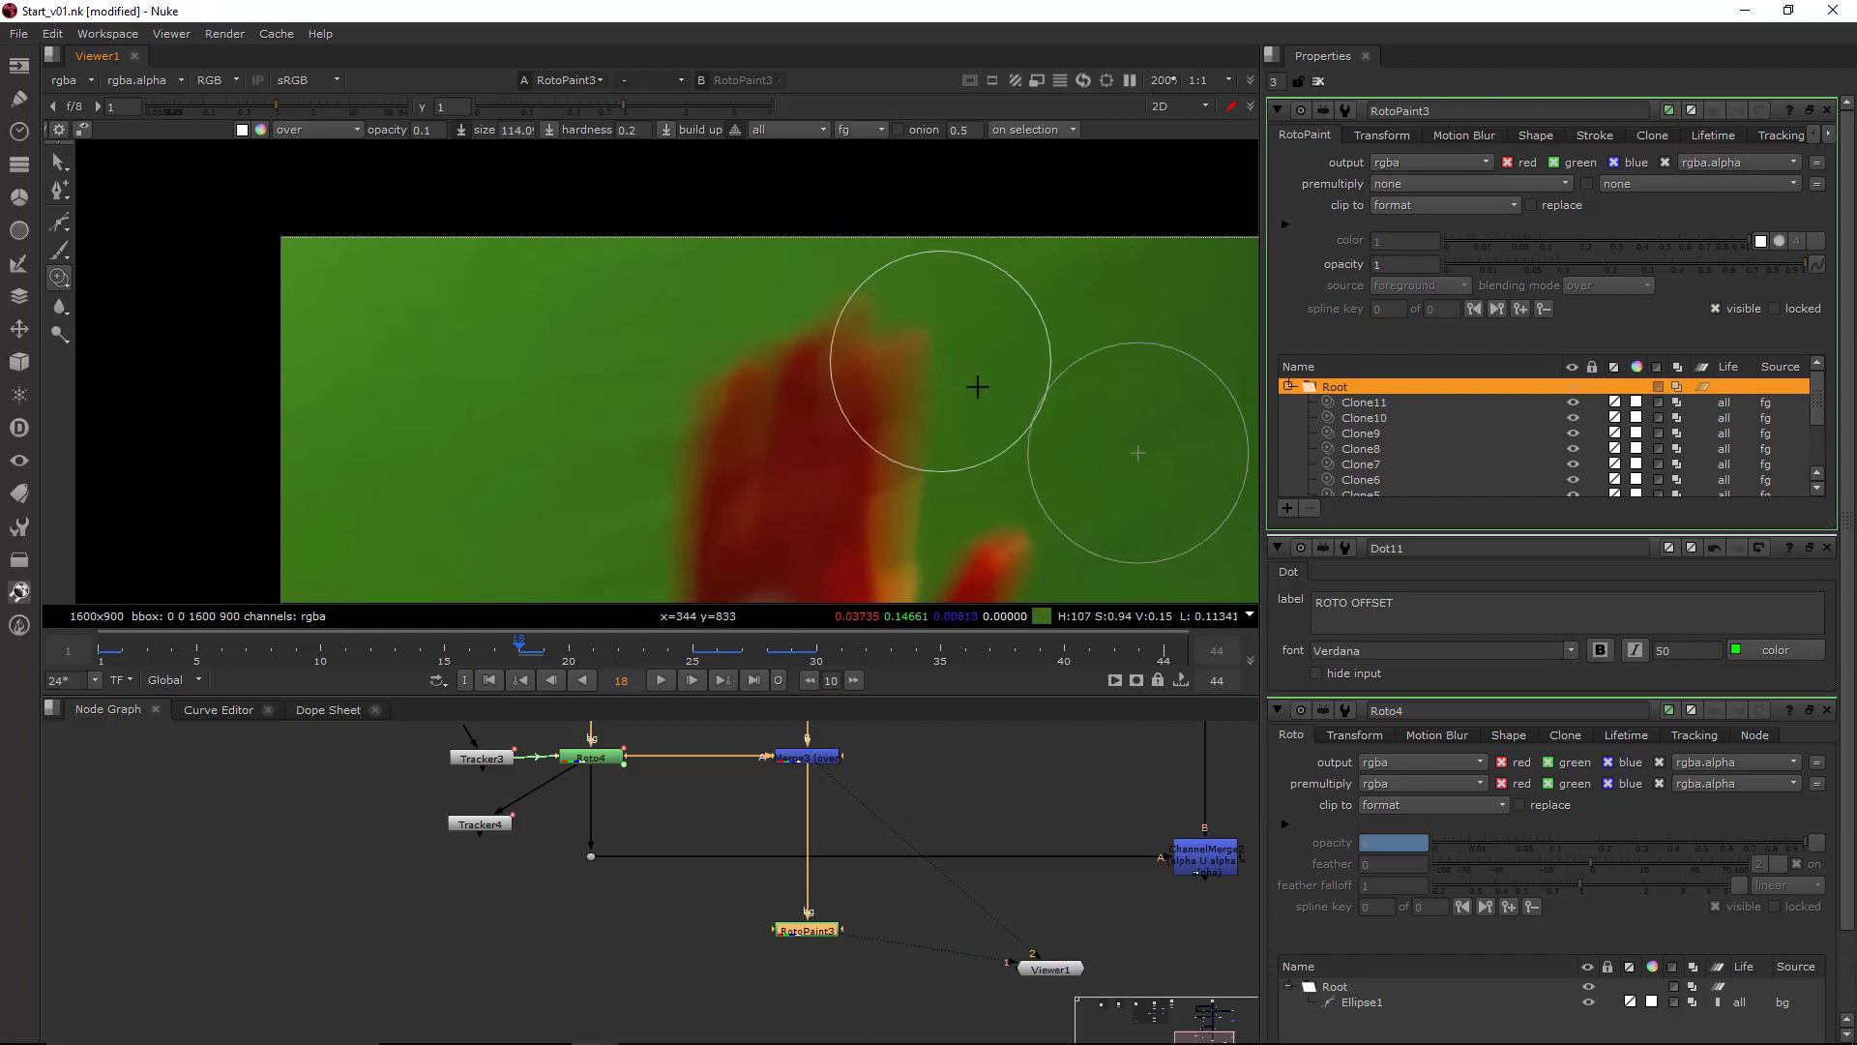
left_click_drag(849, 322, 820, 315, "shift")
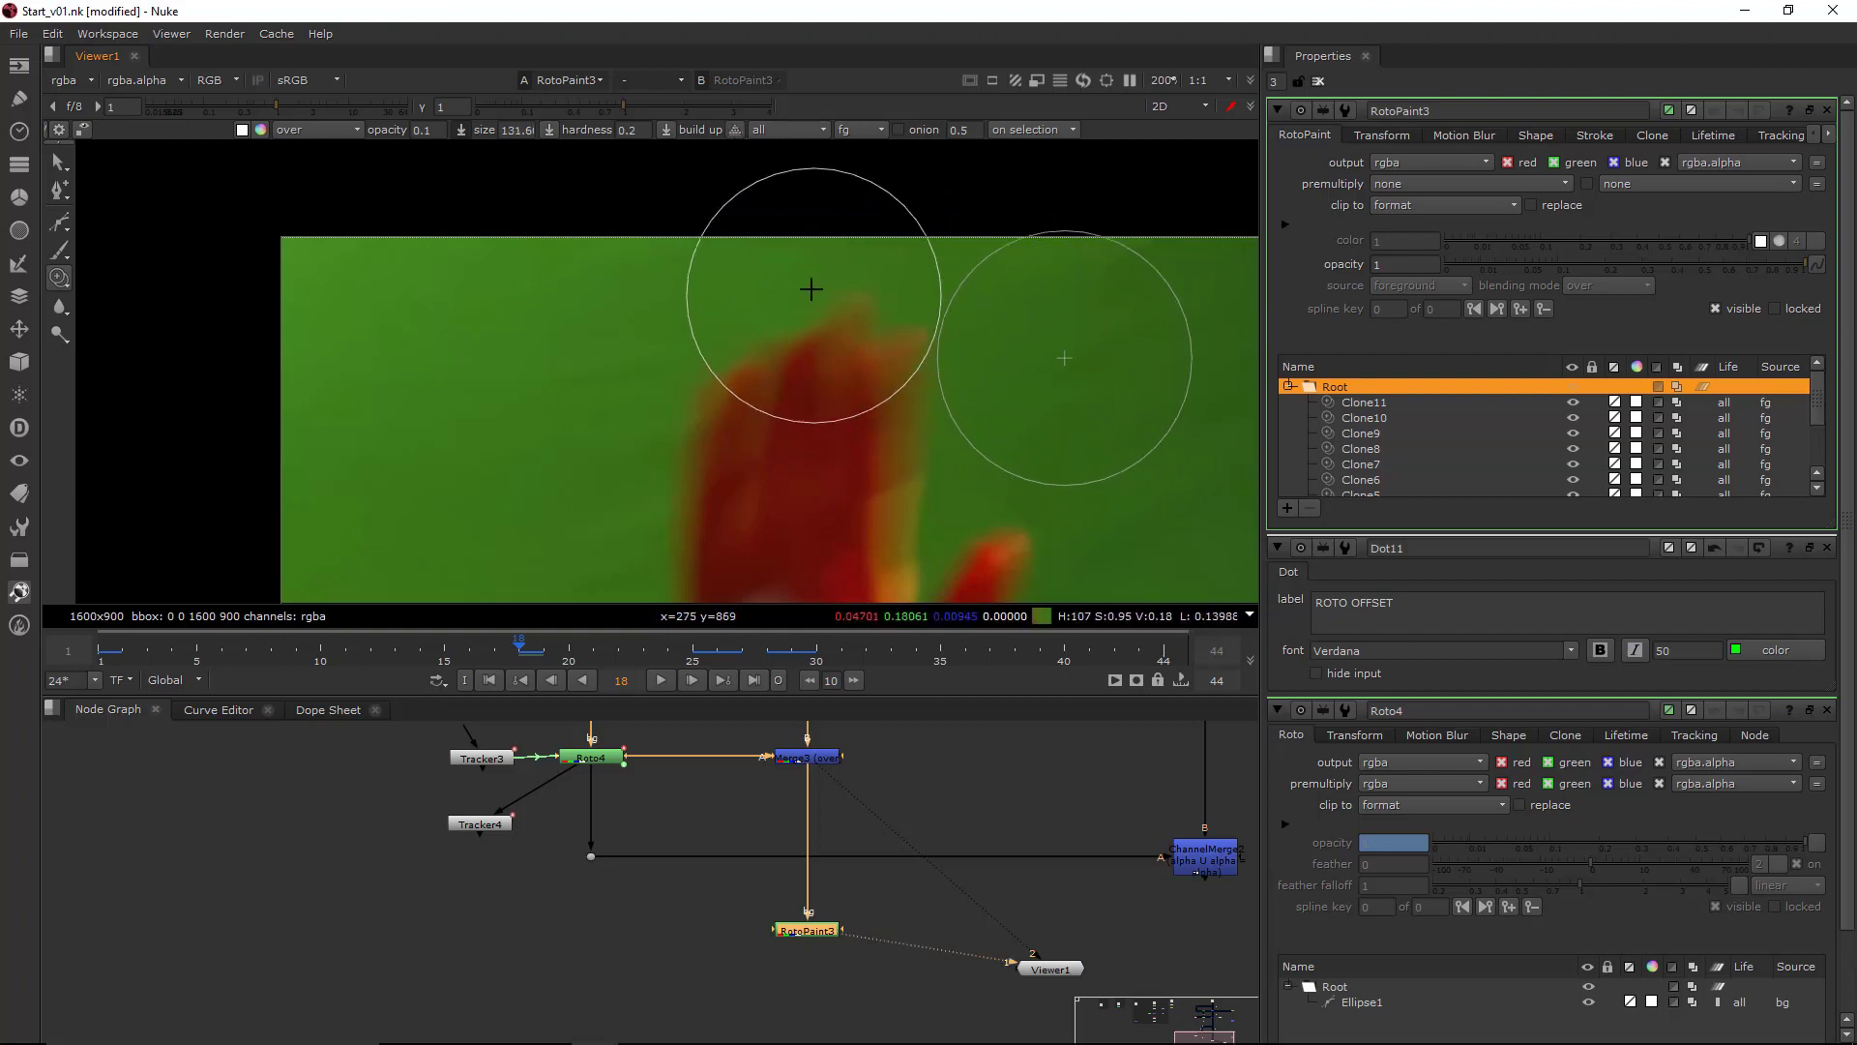
mouse_move(814, 265)
left_mouse_down()
mouse_move(833, 316)
mouse_move(800, 323)
left_mouse_up()
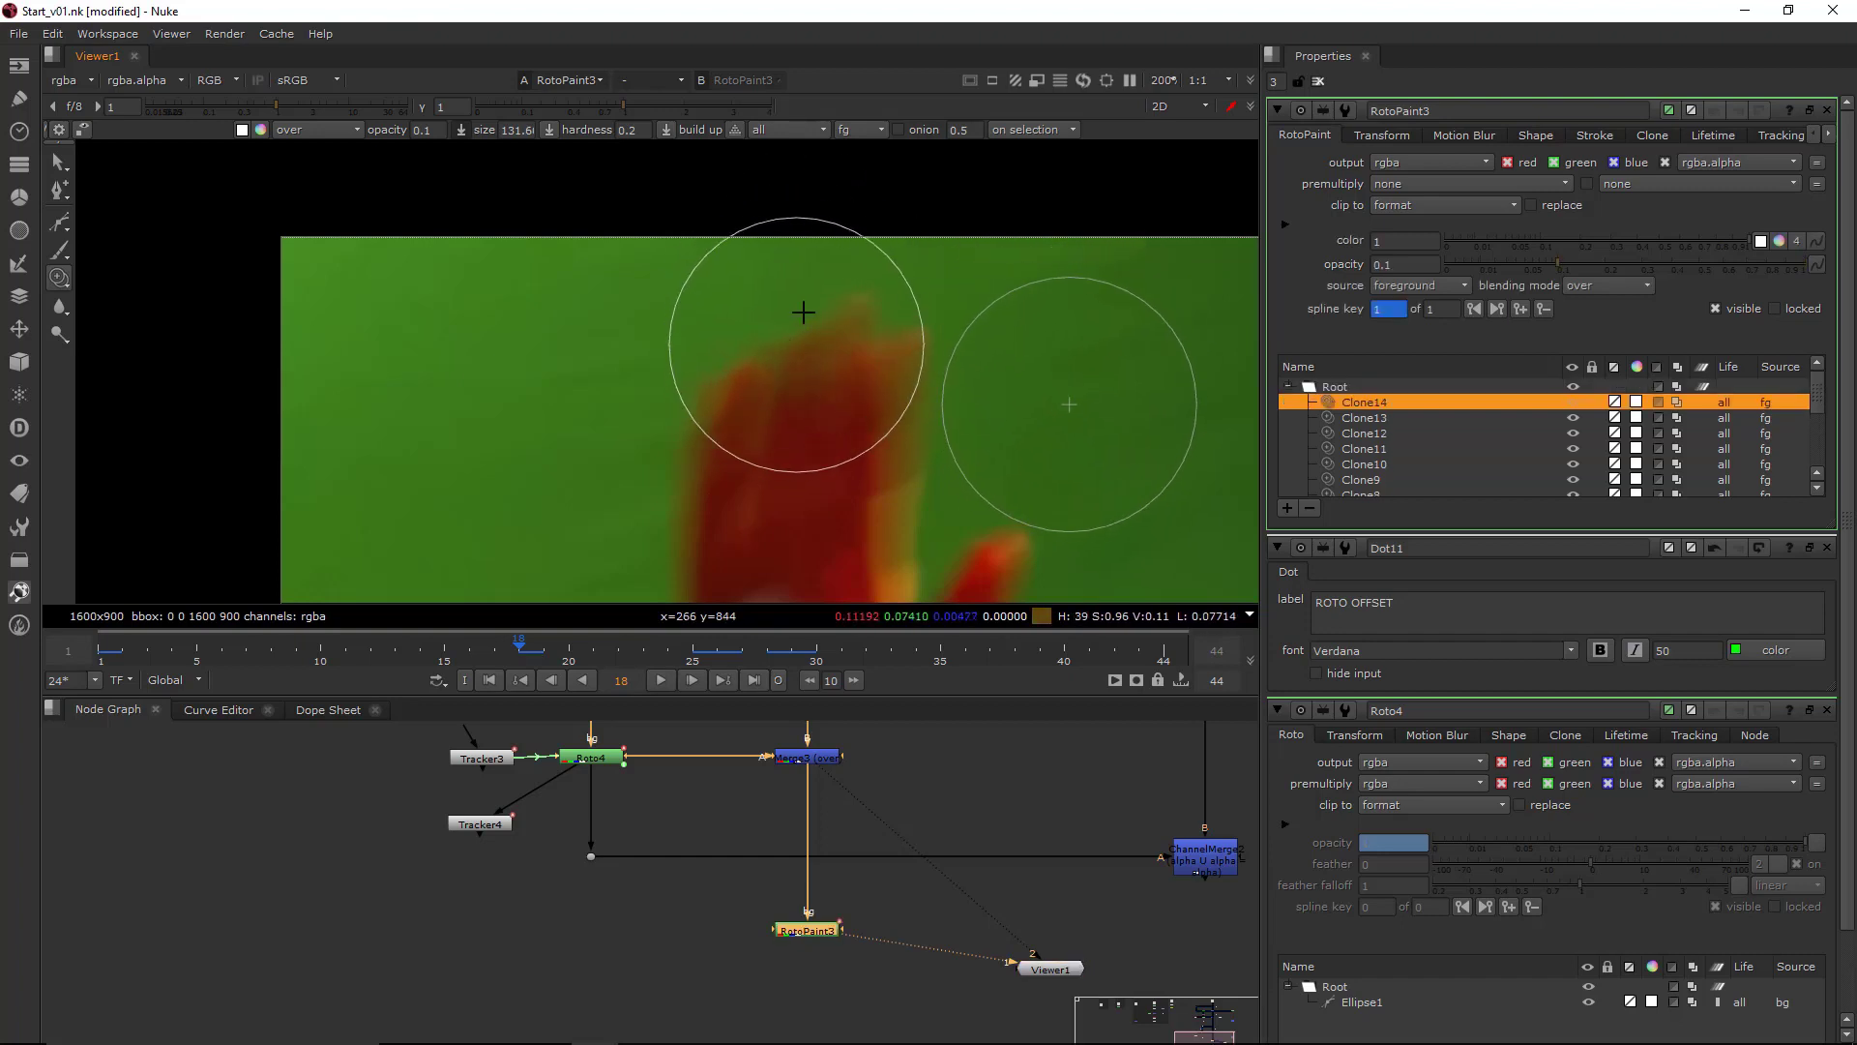
- Paint Blur strokes over the green above the fingertips and set the lifetime of the three blur strokes to all frames
left_click(55, 309)
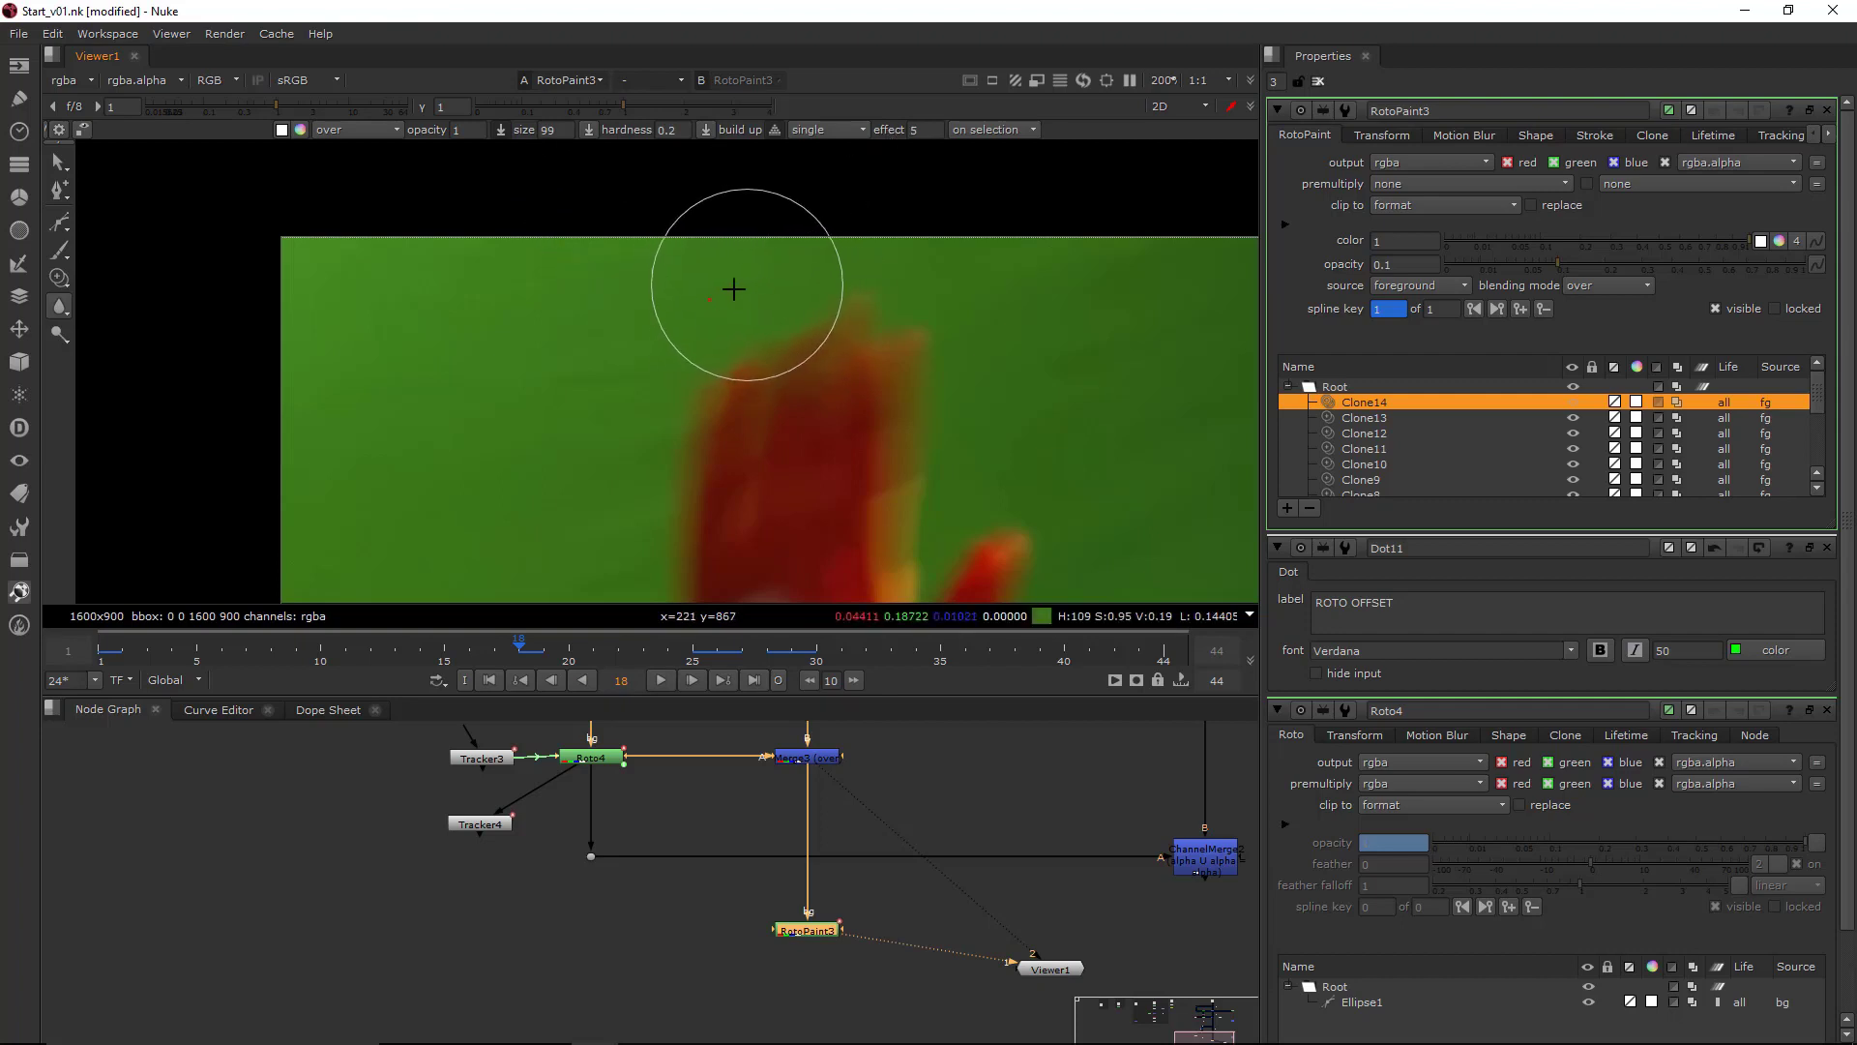
mouse_move(710, 300)
left_mouse_down("shift")
mouse_move(778, 266)
mouse_move(761, 283)
left_mouse_up("shift")
left_click_drag(761, 284, 836, 276)
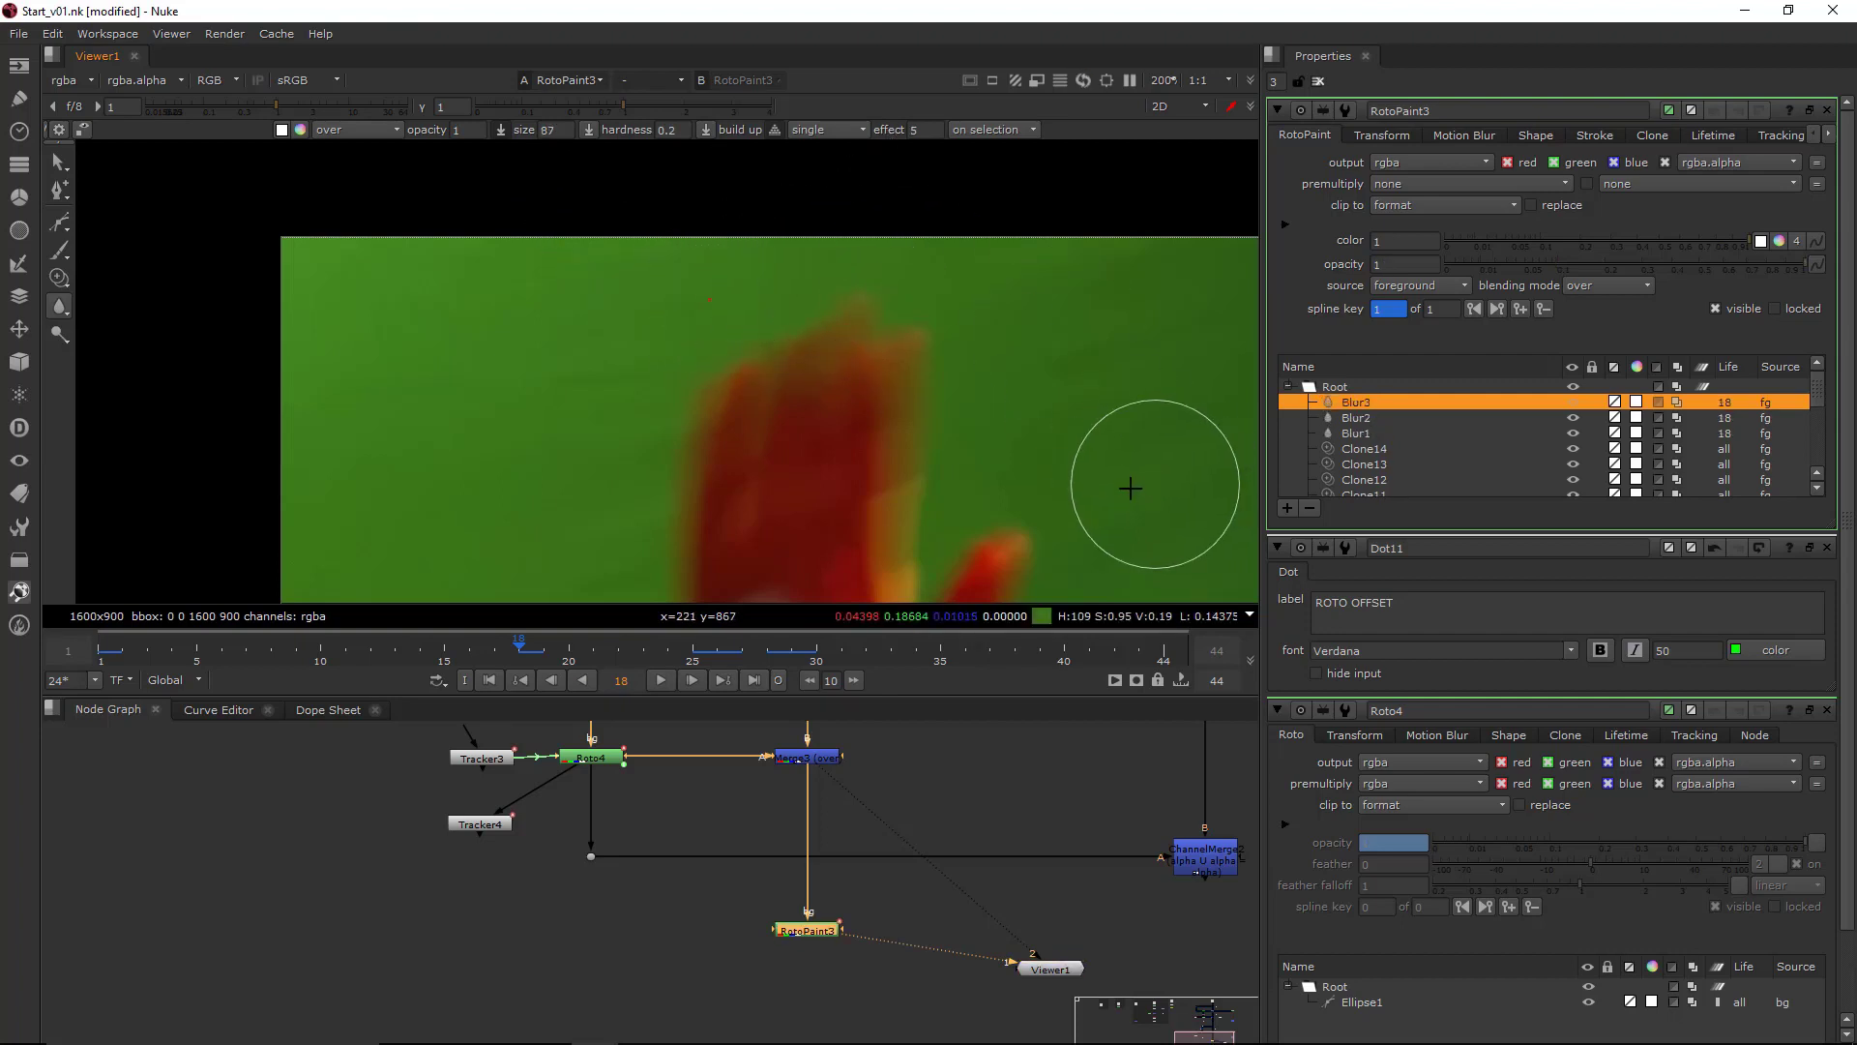
left_click(1731, 436, "shift")
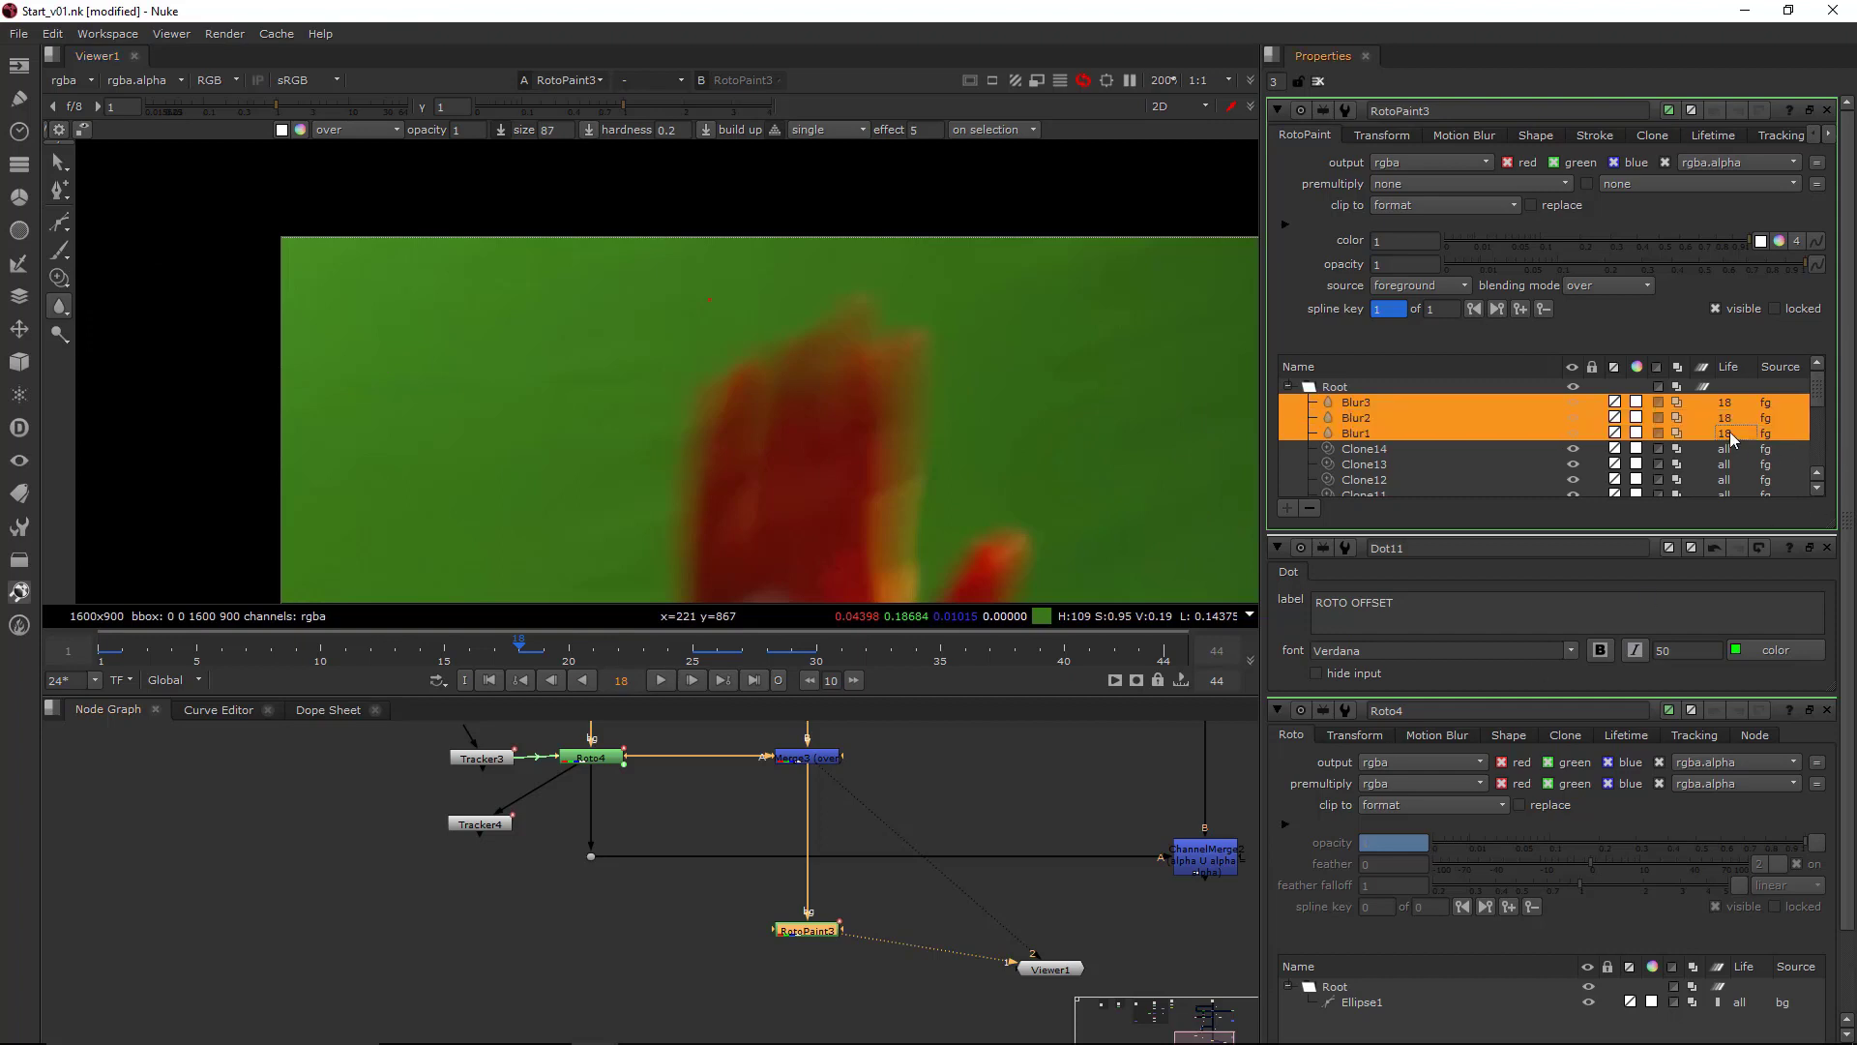
left_click(1731, 435)
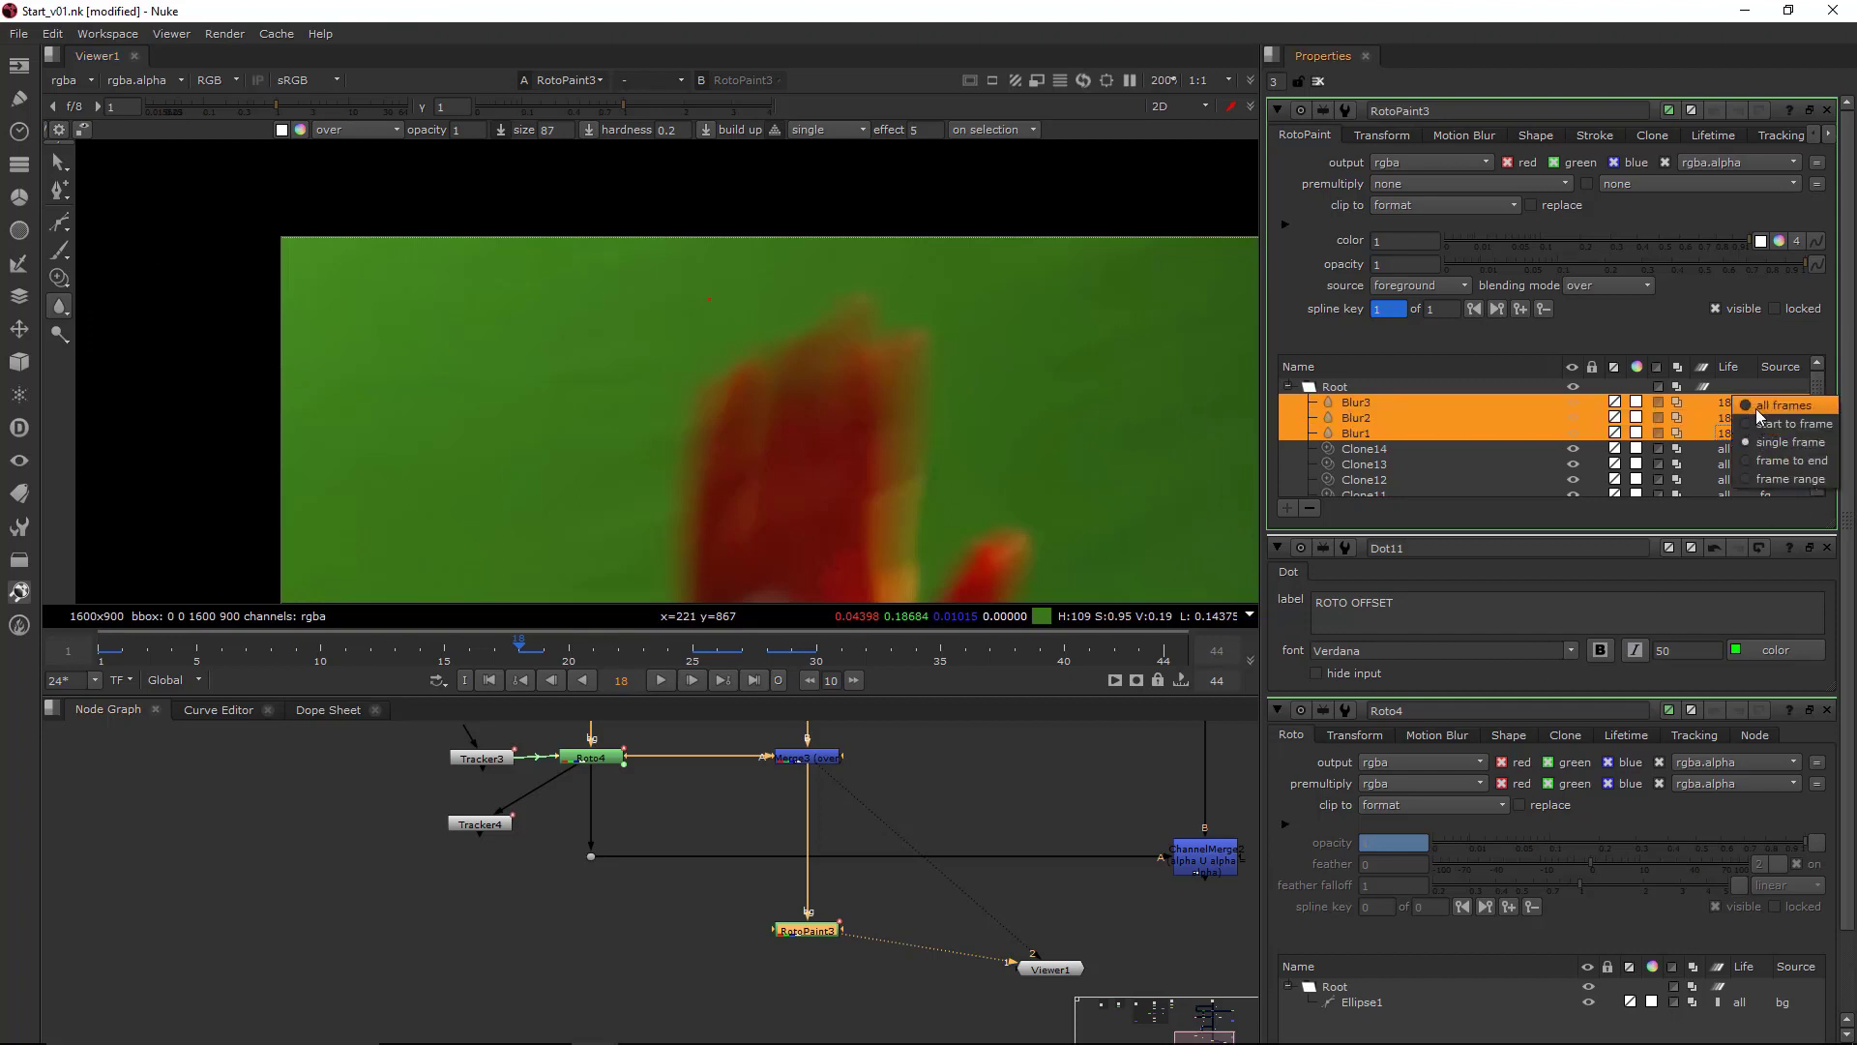
left_click(1761, 416)
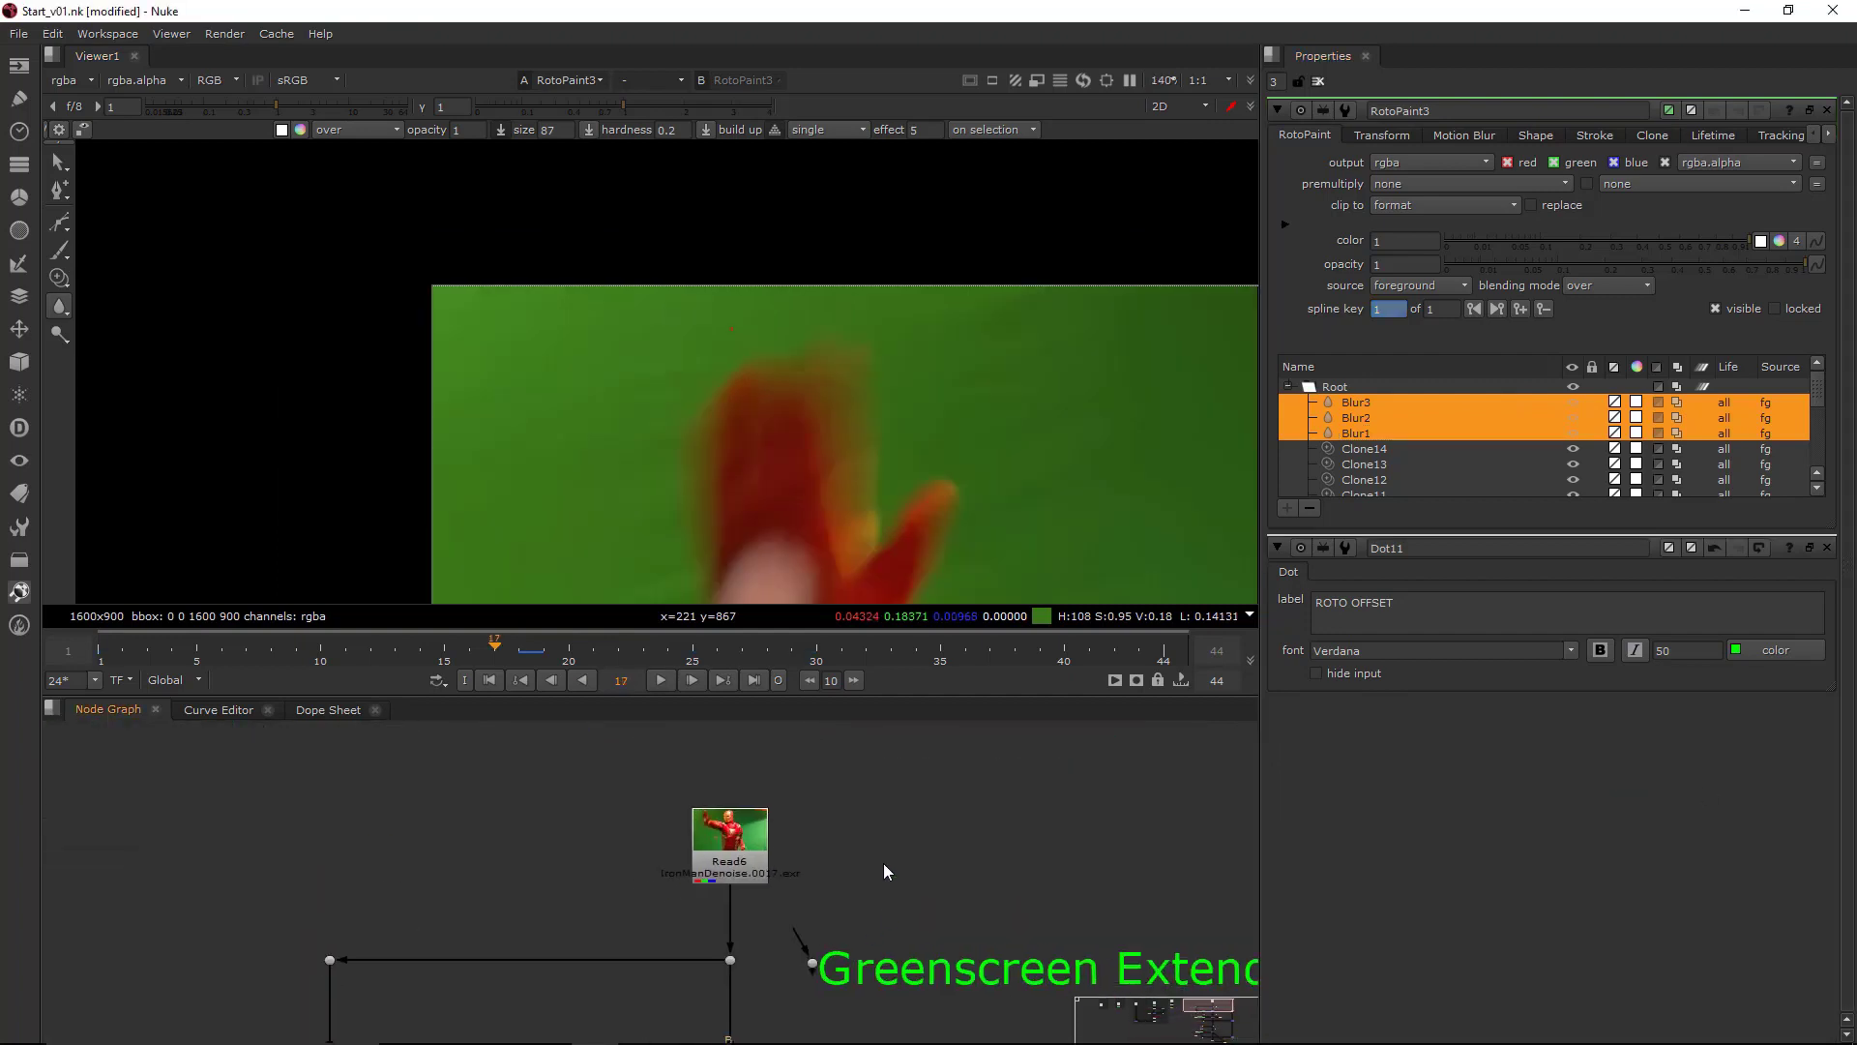
- Add a Tracker node beside Read6, connect it to the plate and view its output
key("Tab")
type("tracker")
key("Return")
left_click_drag(857, 825, 736, 847)
left_click_drag(871, 868, 884, 851)
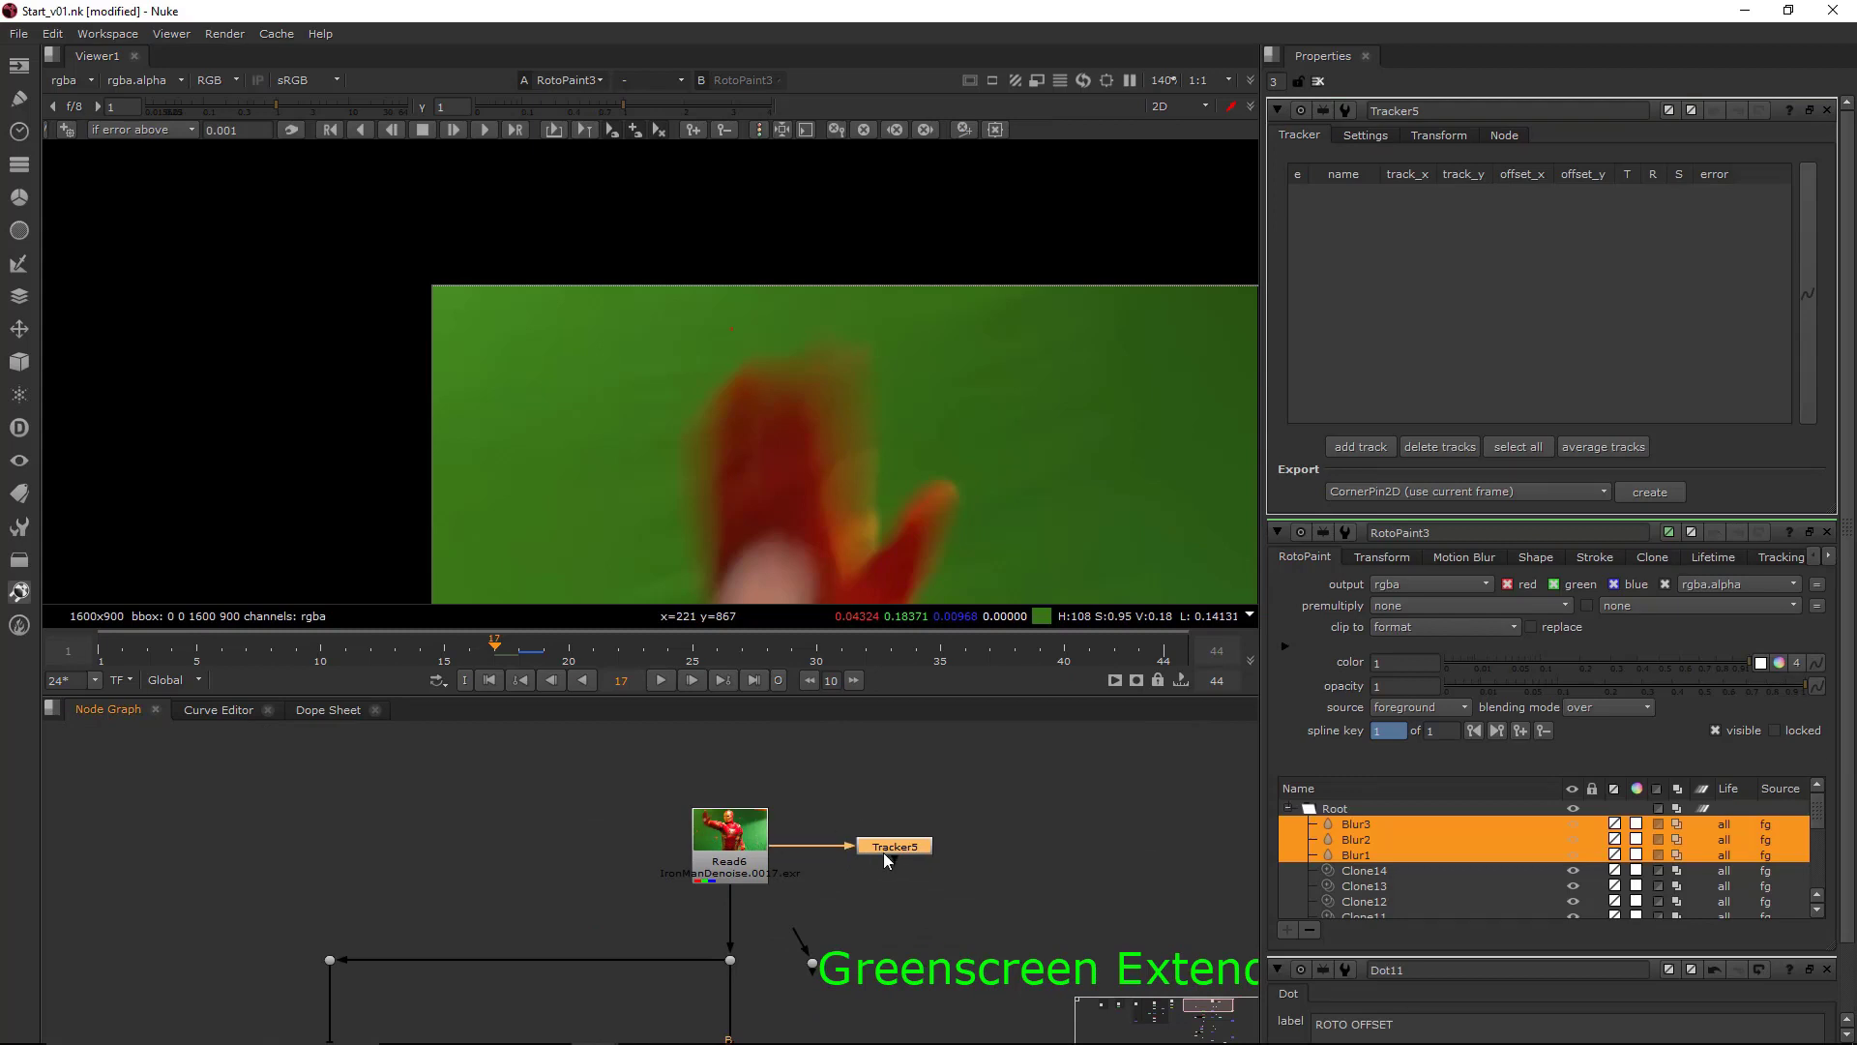
key("1")
left_click(832, 803)
- Add a track on the plate's upper left marker at frame 1
left_click(101, 648)
left_click(66, 129)
left_click(766, 340)
scroll(769, 345, "up", 2)
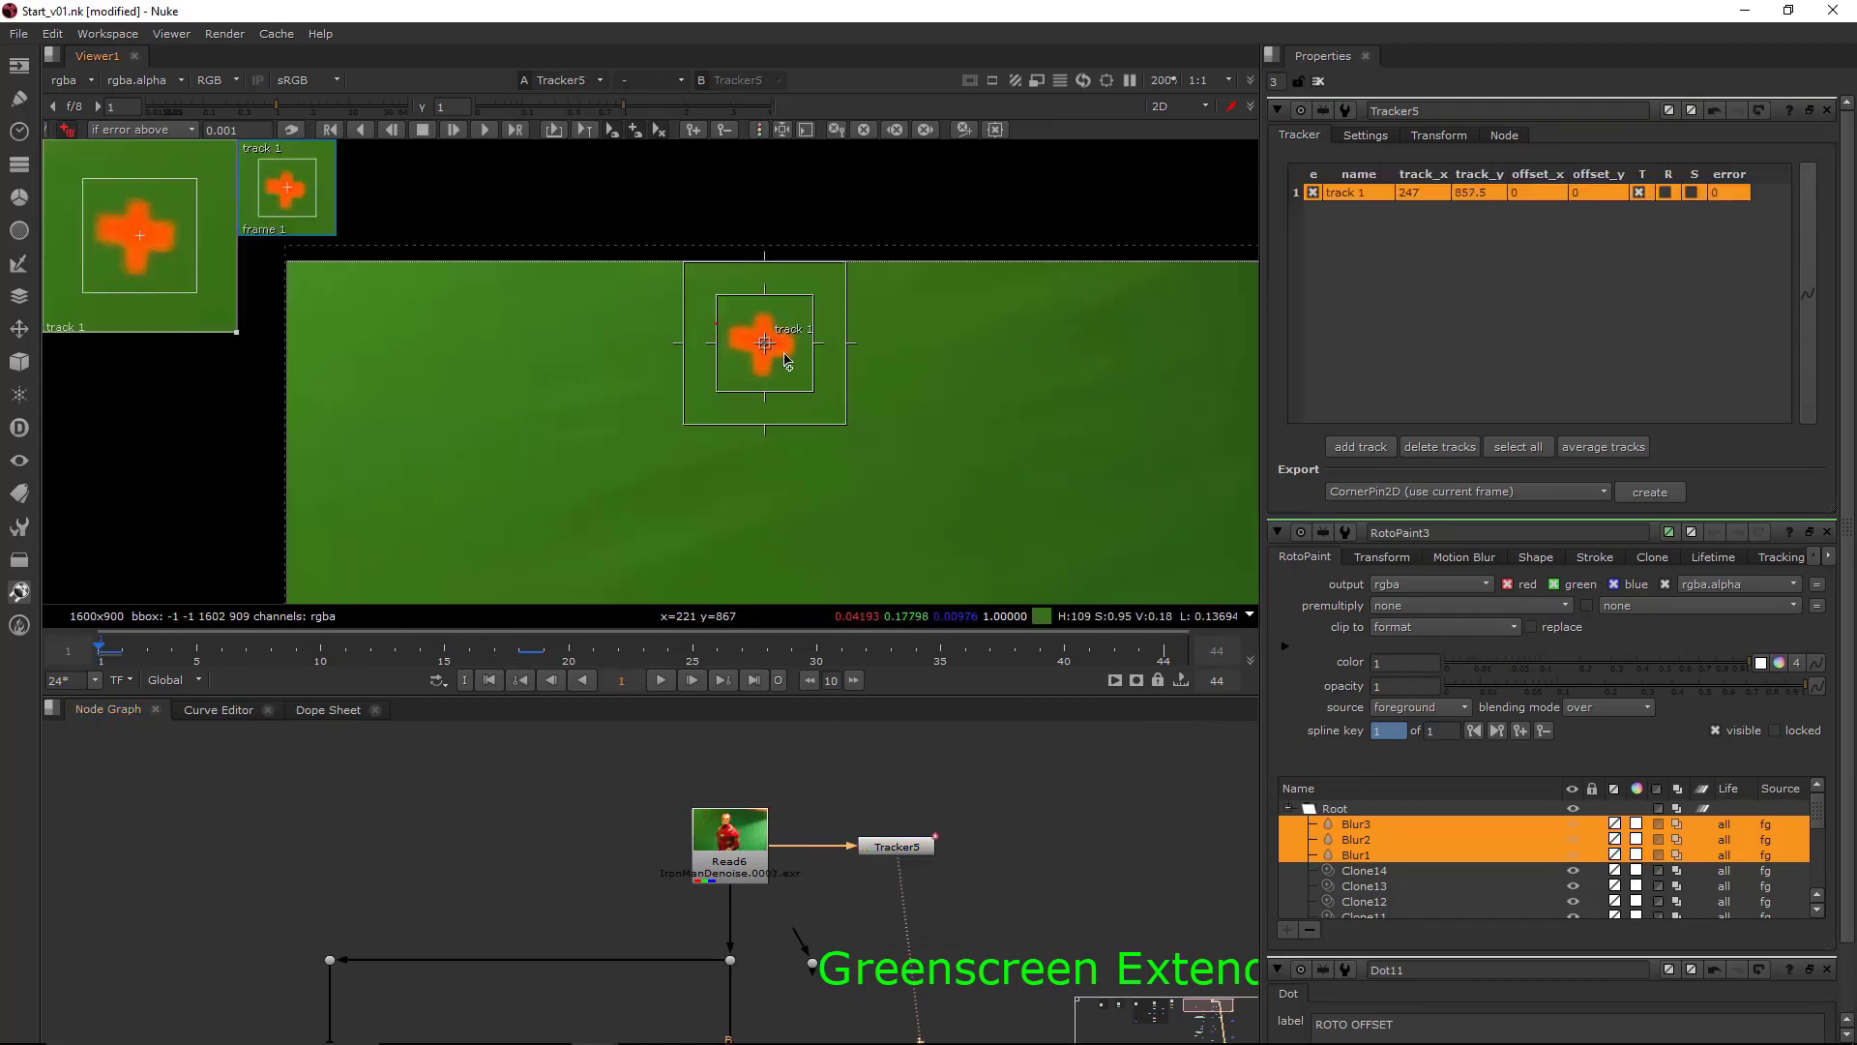
- Enlarge the track's search and pattern boxes, centre it on the marker and track it forward from frame 1
left_click_drag(845, 426, 885, 464)
left_click_drag(813, 393, 818, 394)
left_click_drag(764, 344, 760, 348)
scroll(868, 357, "down", 2)
left_click(484, 129)
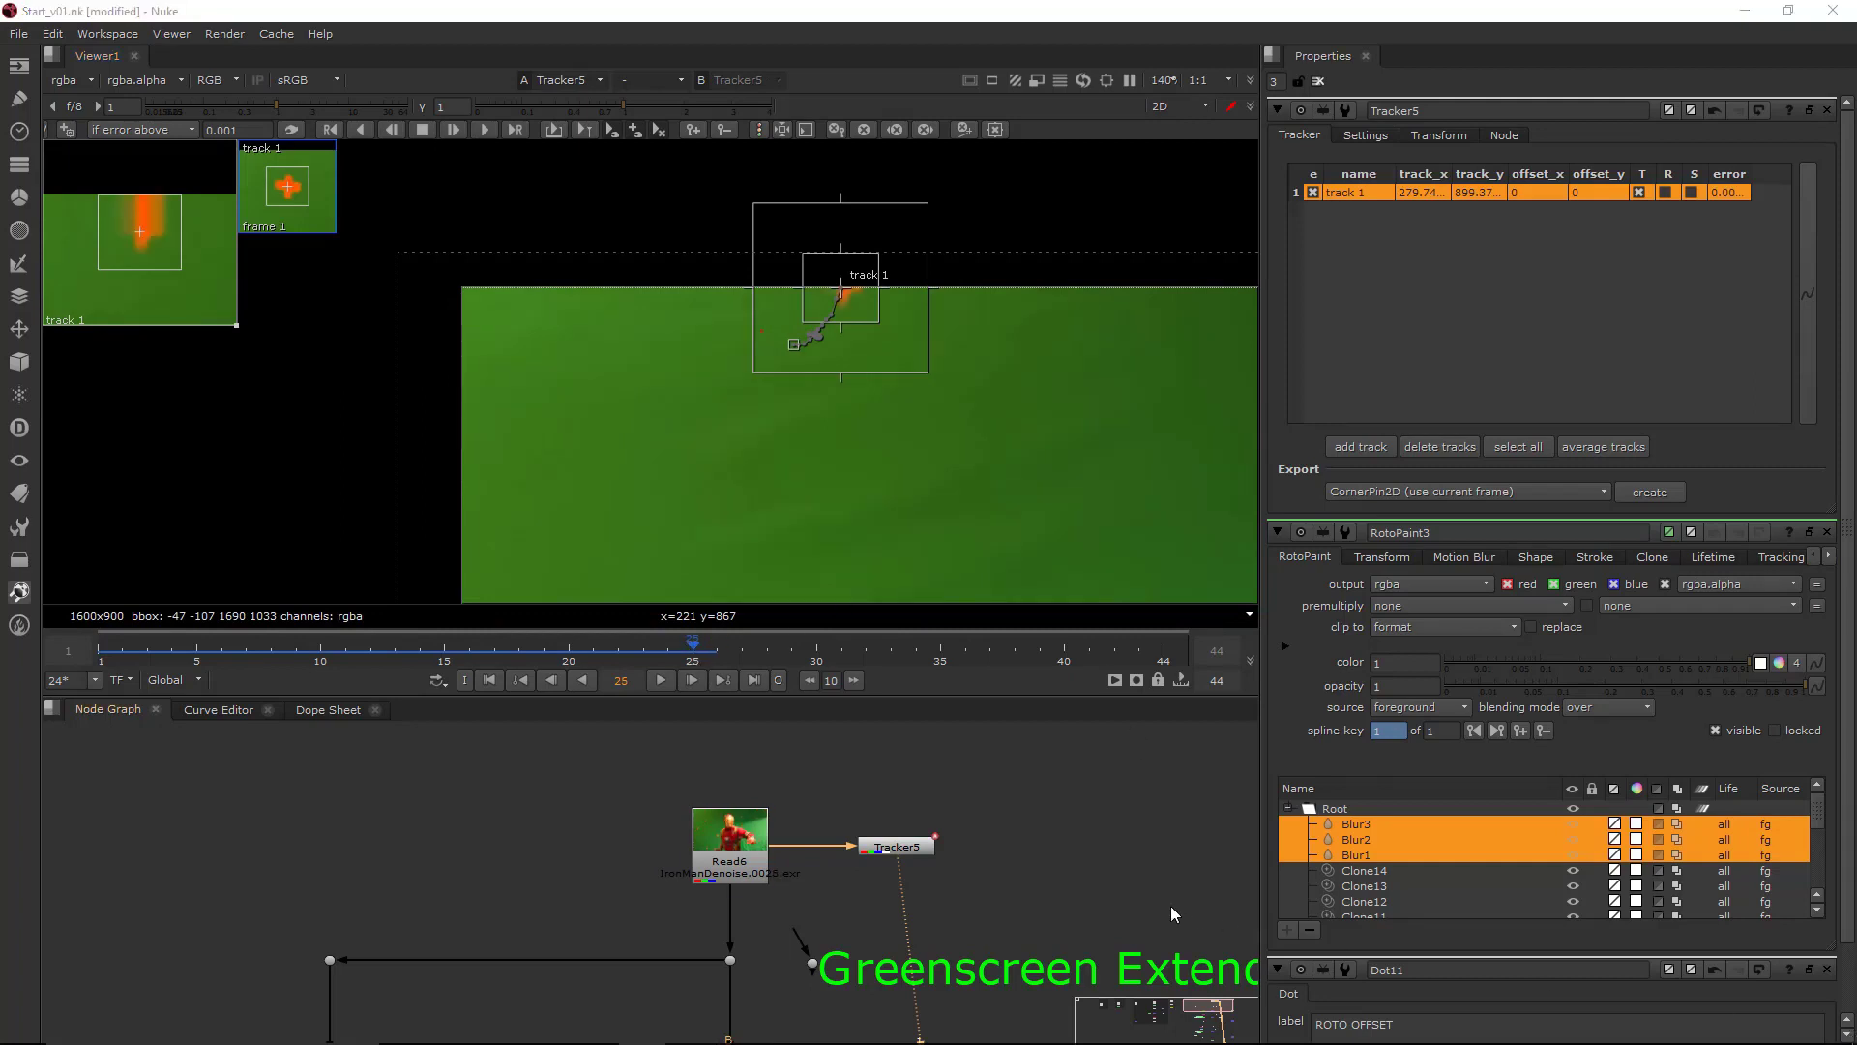
- Check the track in playback, then enlarge the tracker's zoom window and key the track on the marker at frame 17
left_click(98, 647)
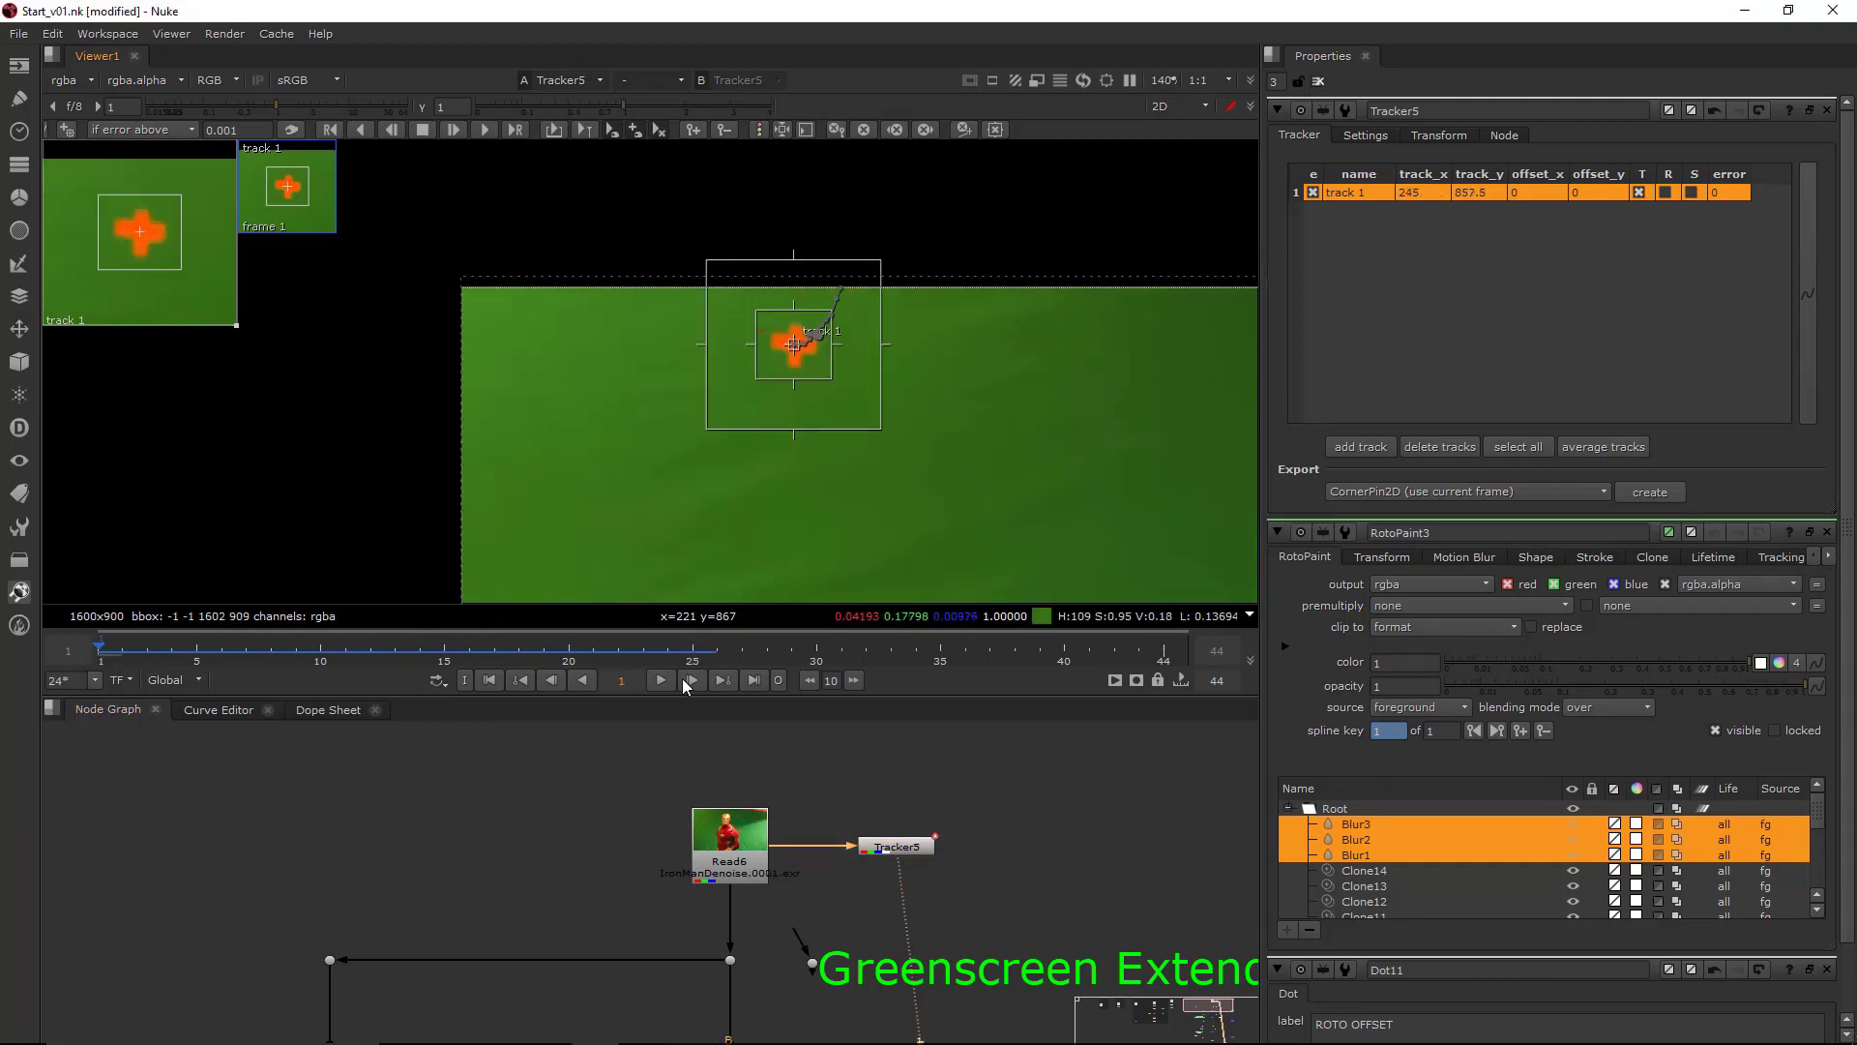
left_click(664, 680)
left_click(664, 680)
left_click_drag(425, 664, 476, 688)
scroll(1024, 414, "up", 1)
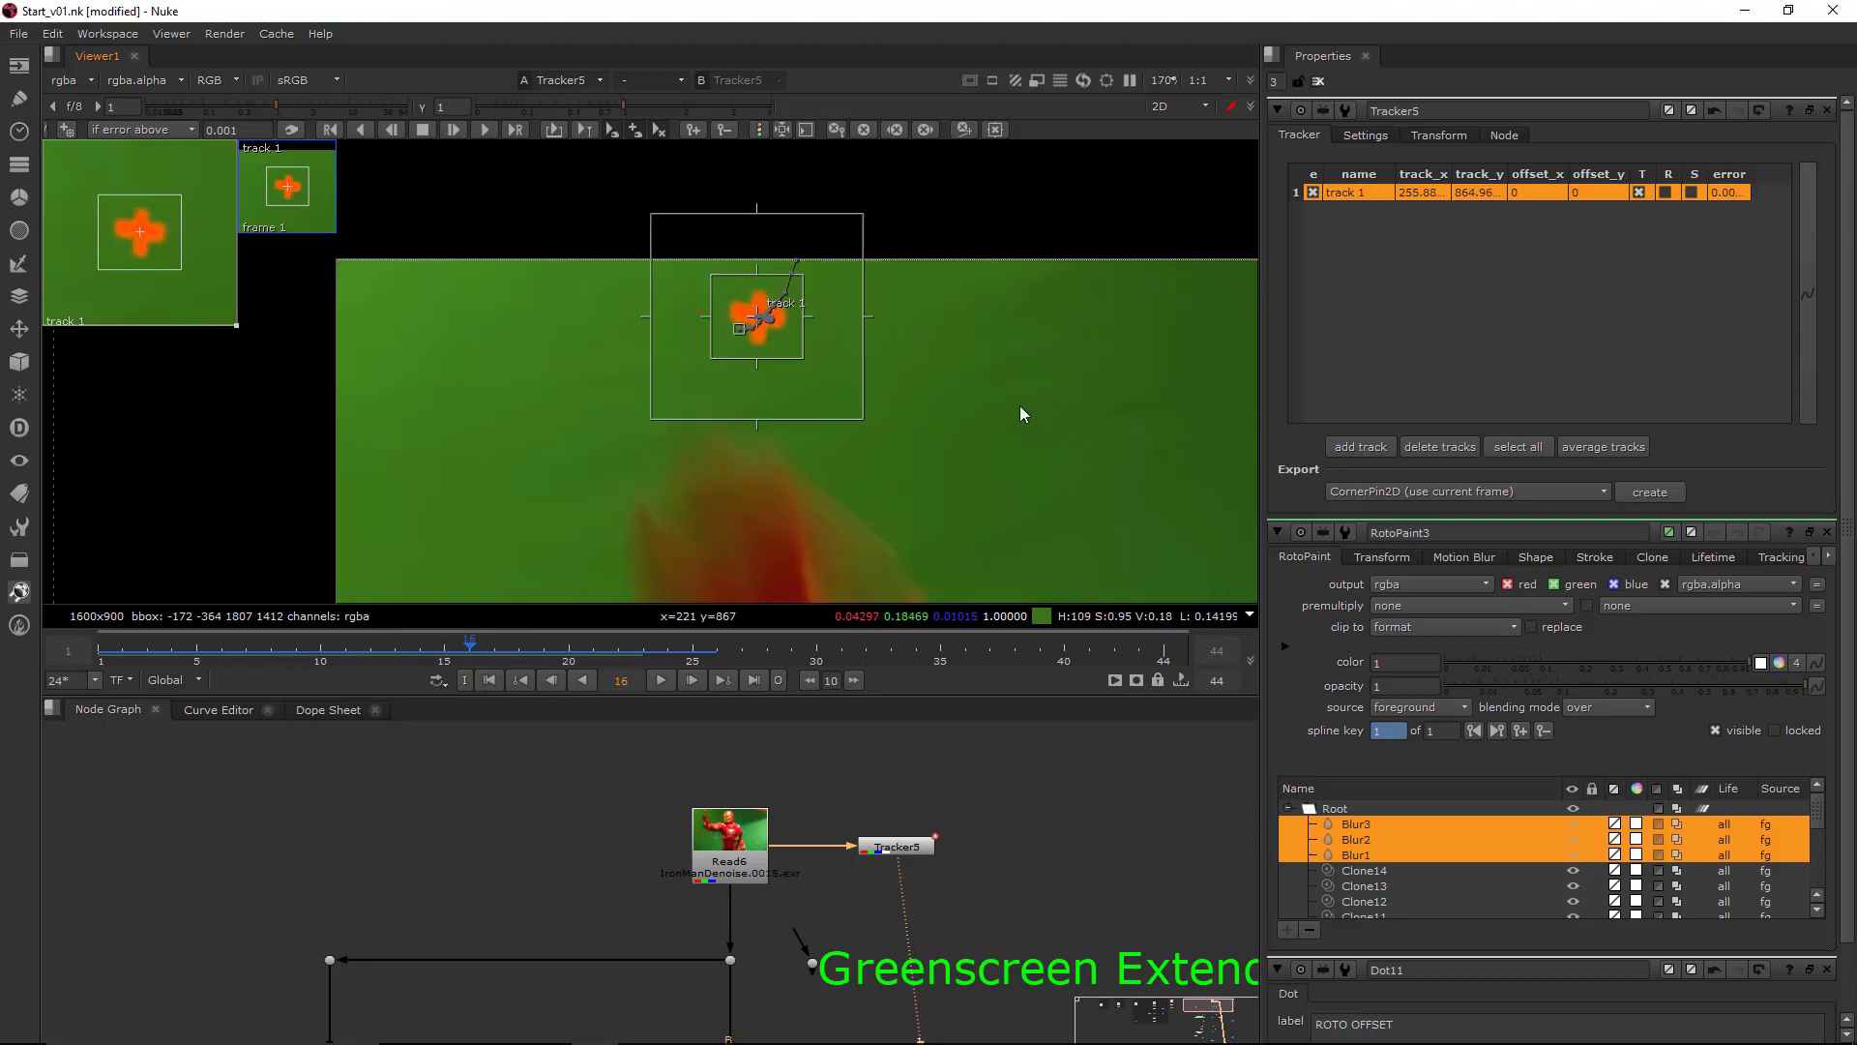
scroll(1025, 418, "up", 1)
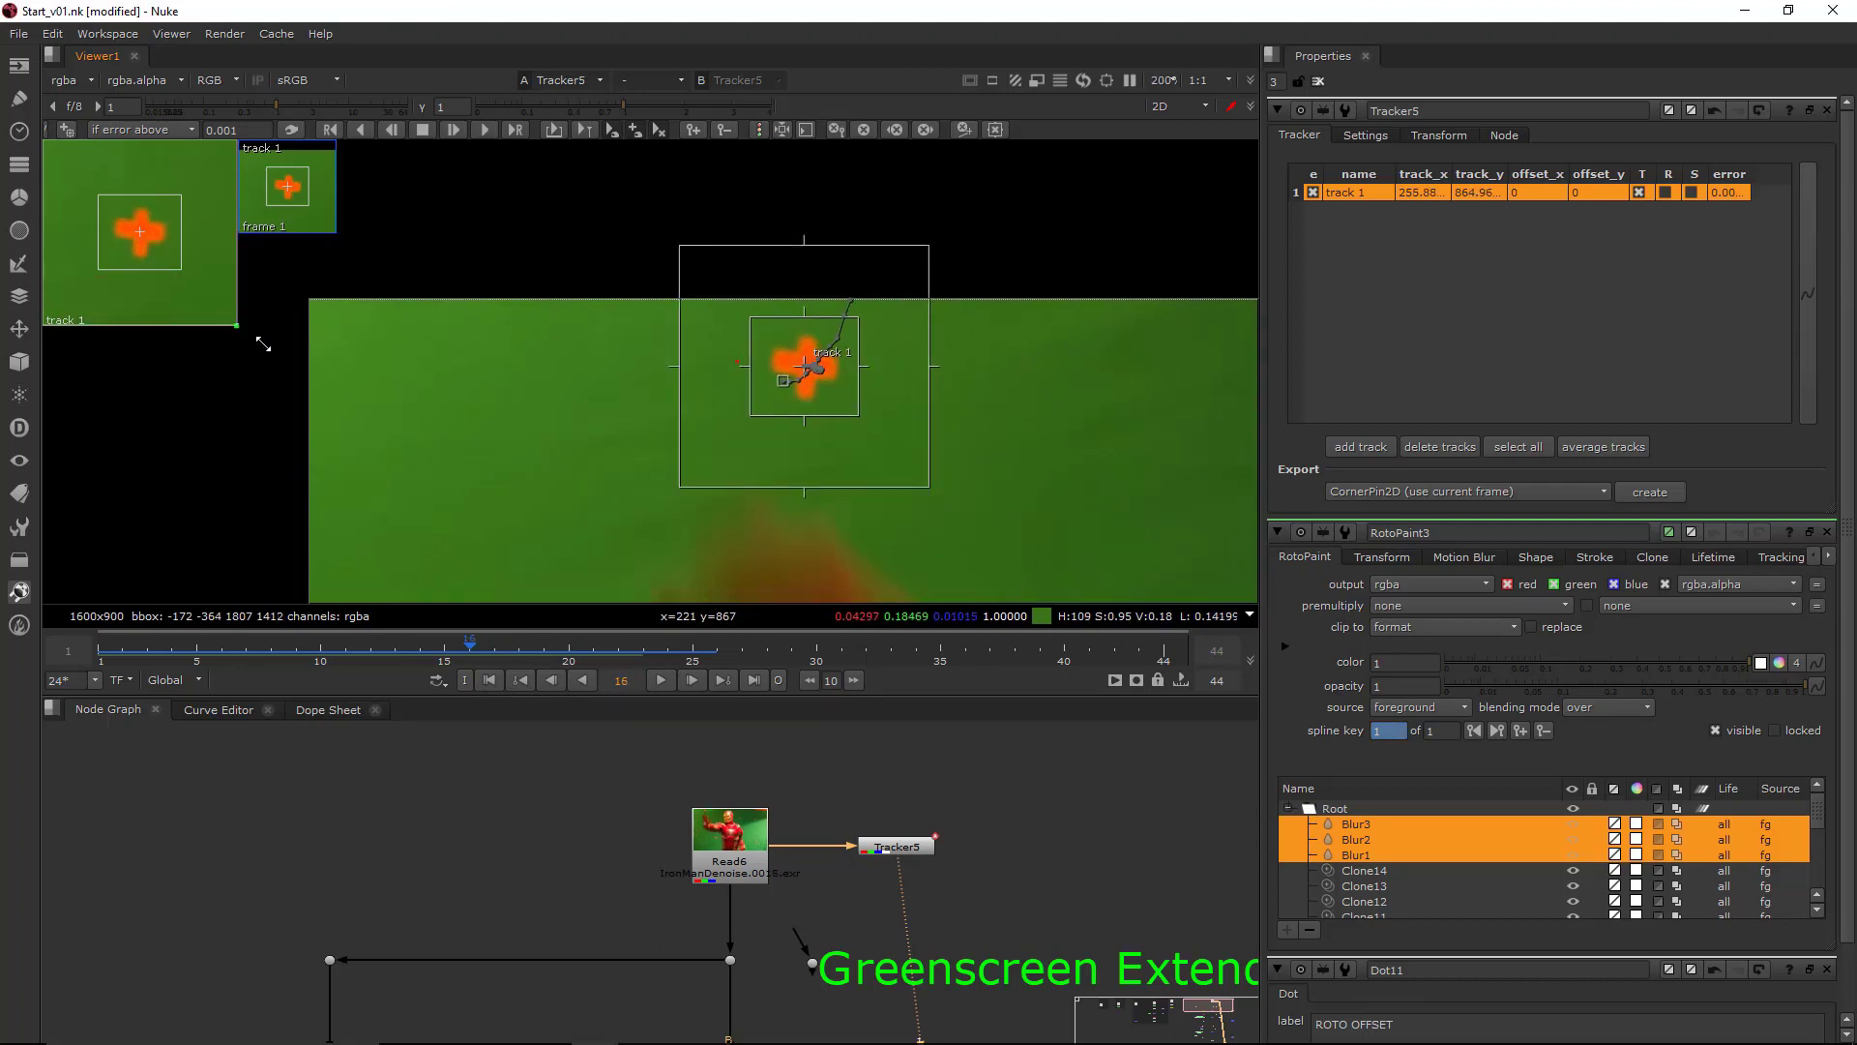
left_click_drag(263, 344, 524, 598)
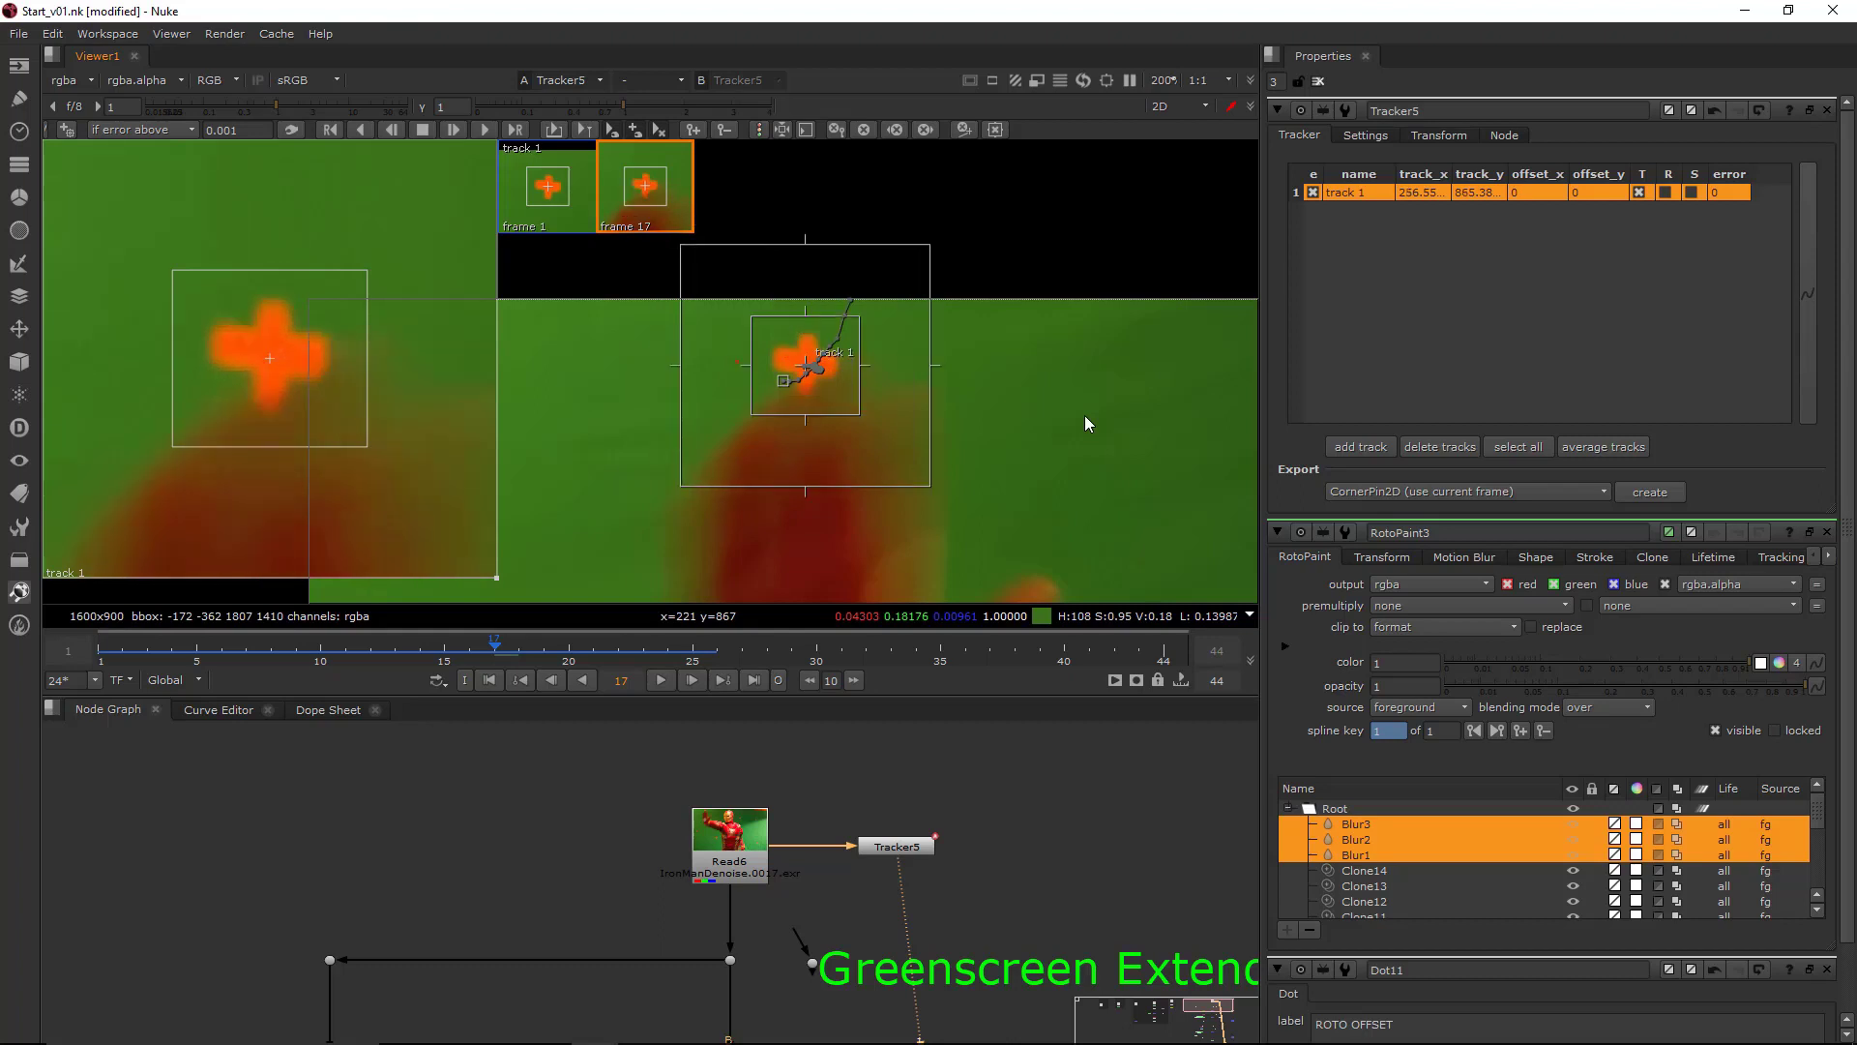
- Step back and forth through frames 15 to 21 and examine how well the track stays centred on the marker
key("Left")
key("Right")
key("Left")
key("Left")
key("Right")
key("Right")
key("Right")
key("Right")
key("Right")
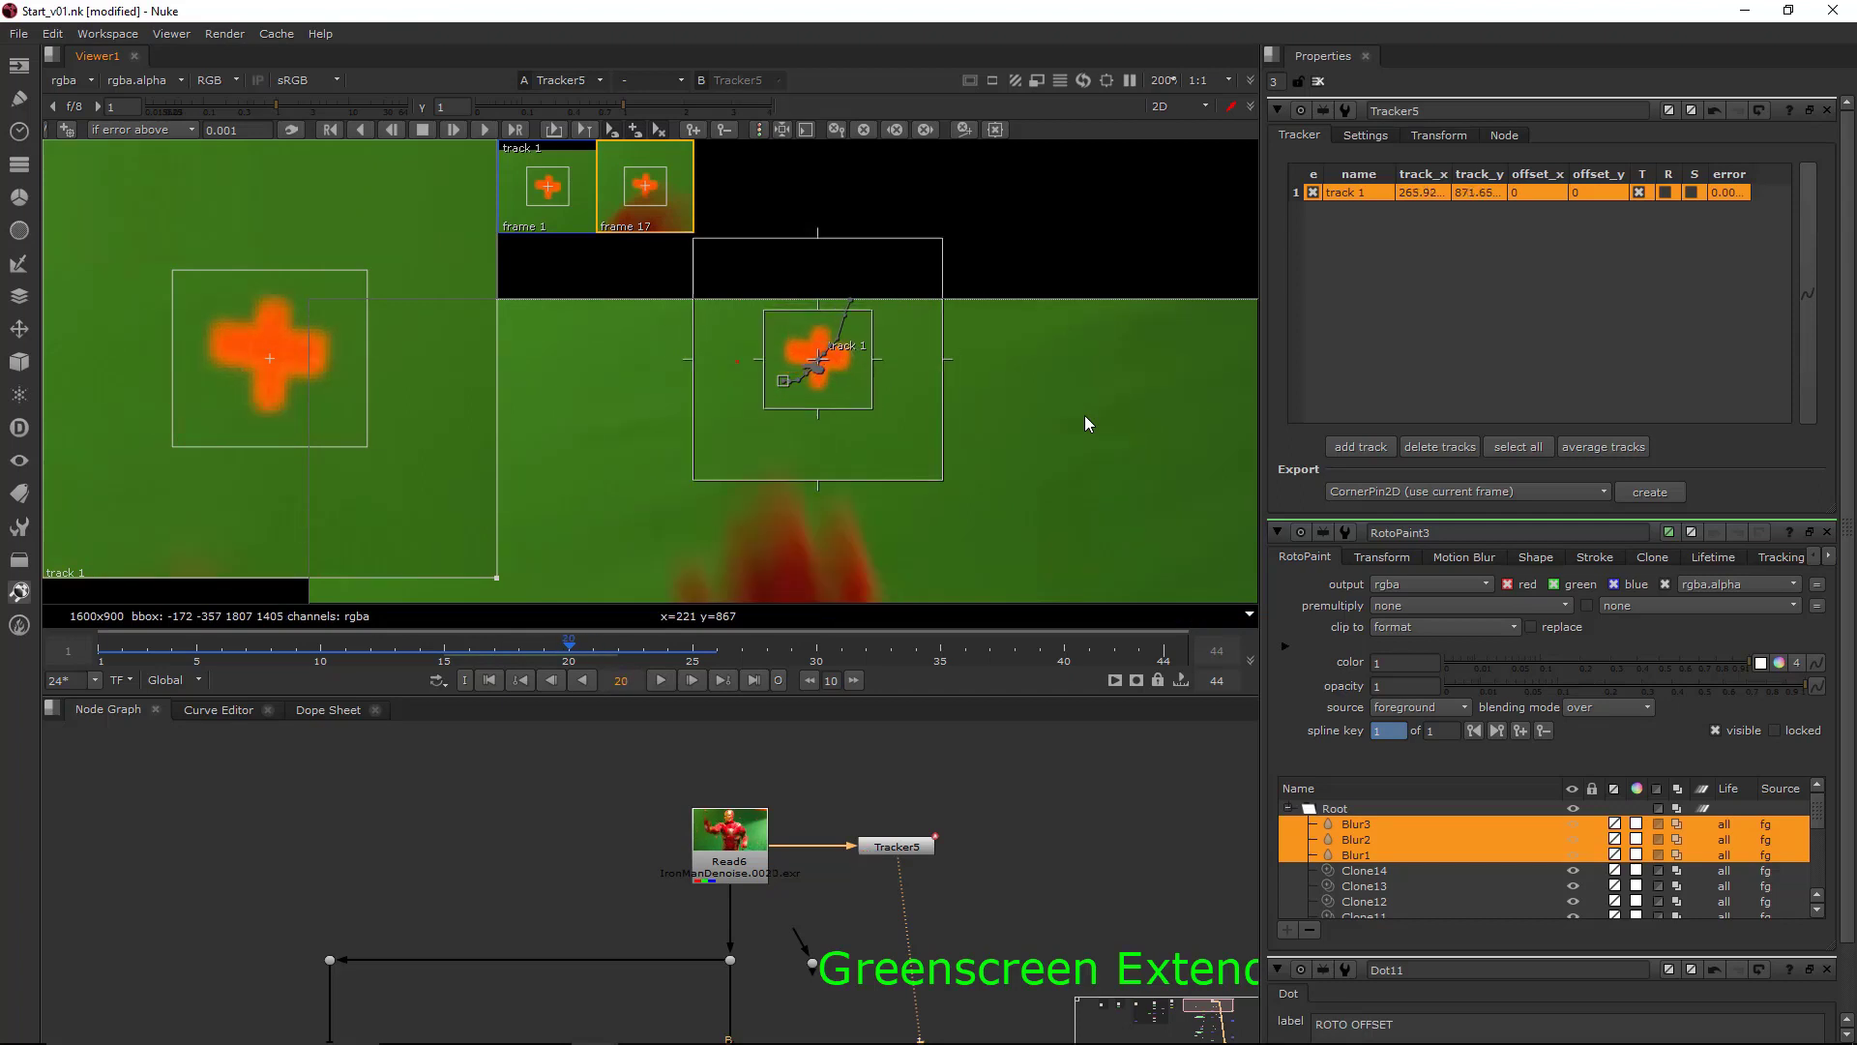
key("Left")
key("Left")
key("Left")
key("Left")
key("Left")
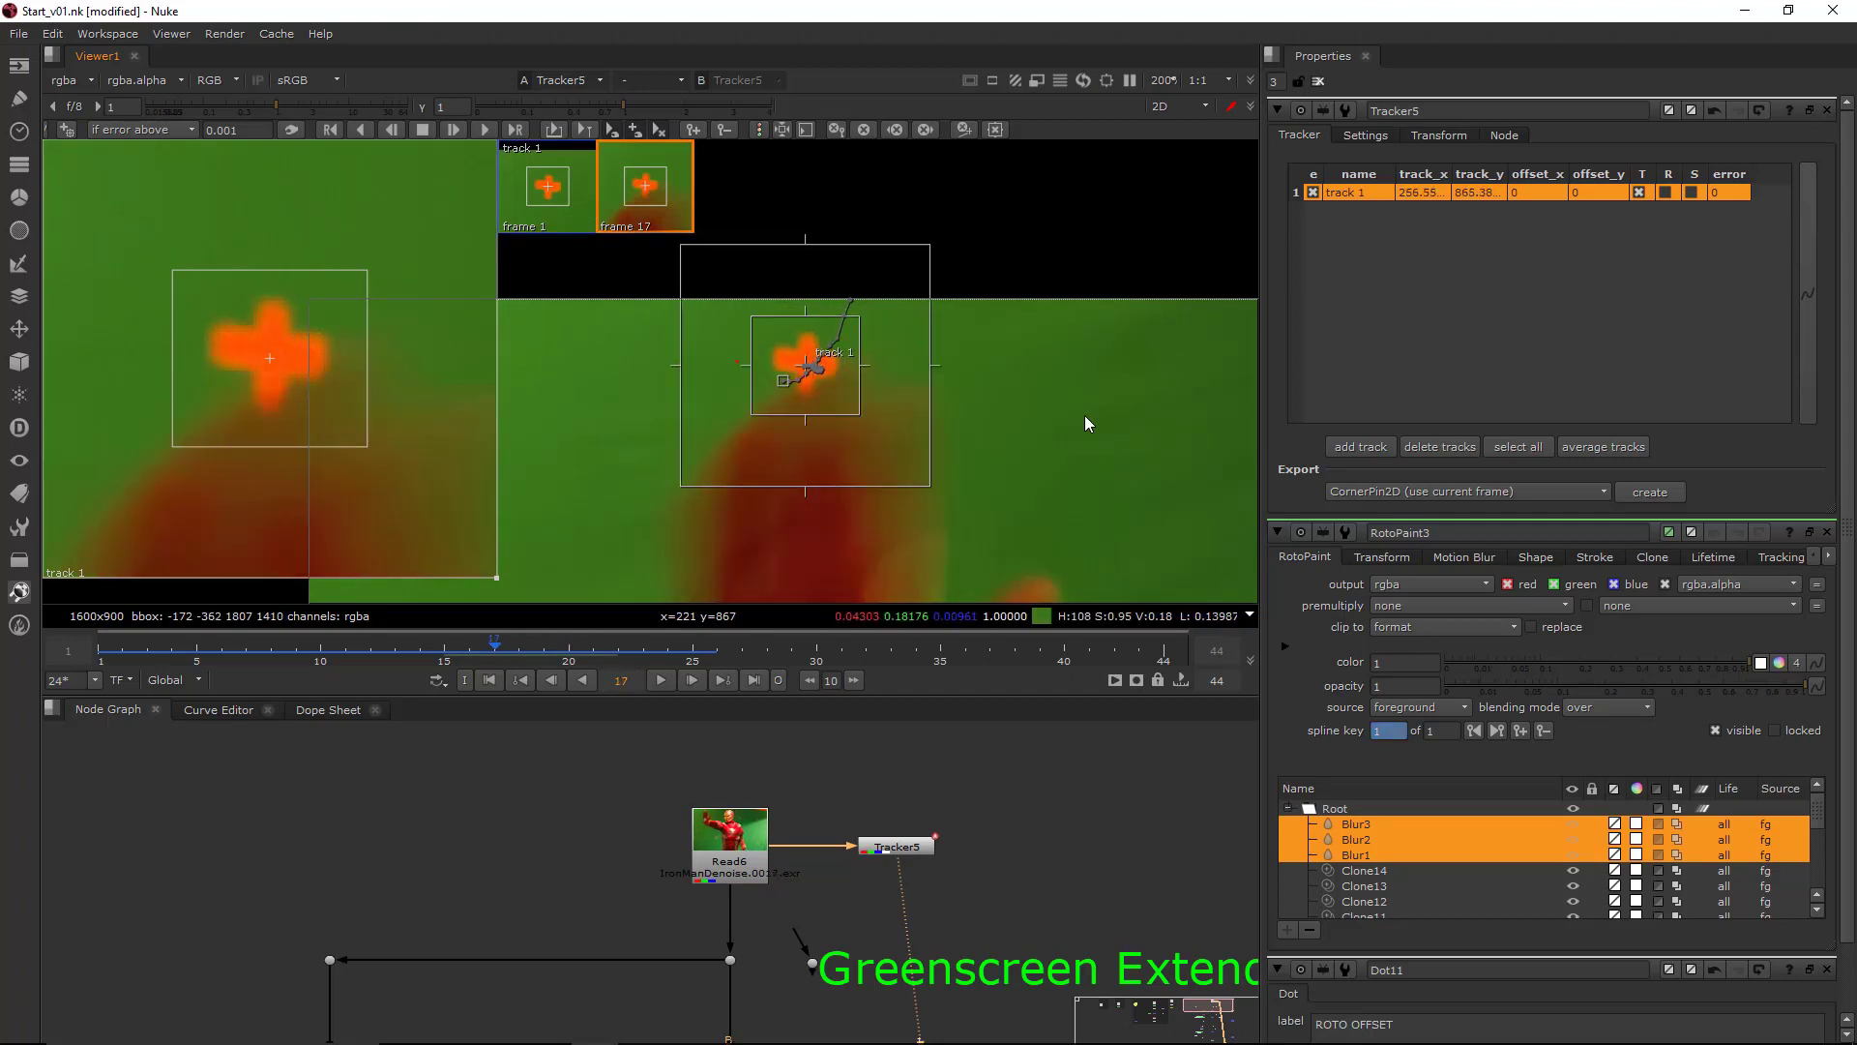
key("Right")
key("Right")
key("Right")
key("Right")
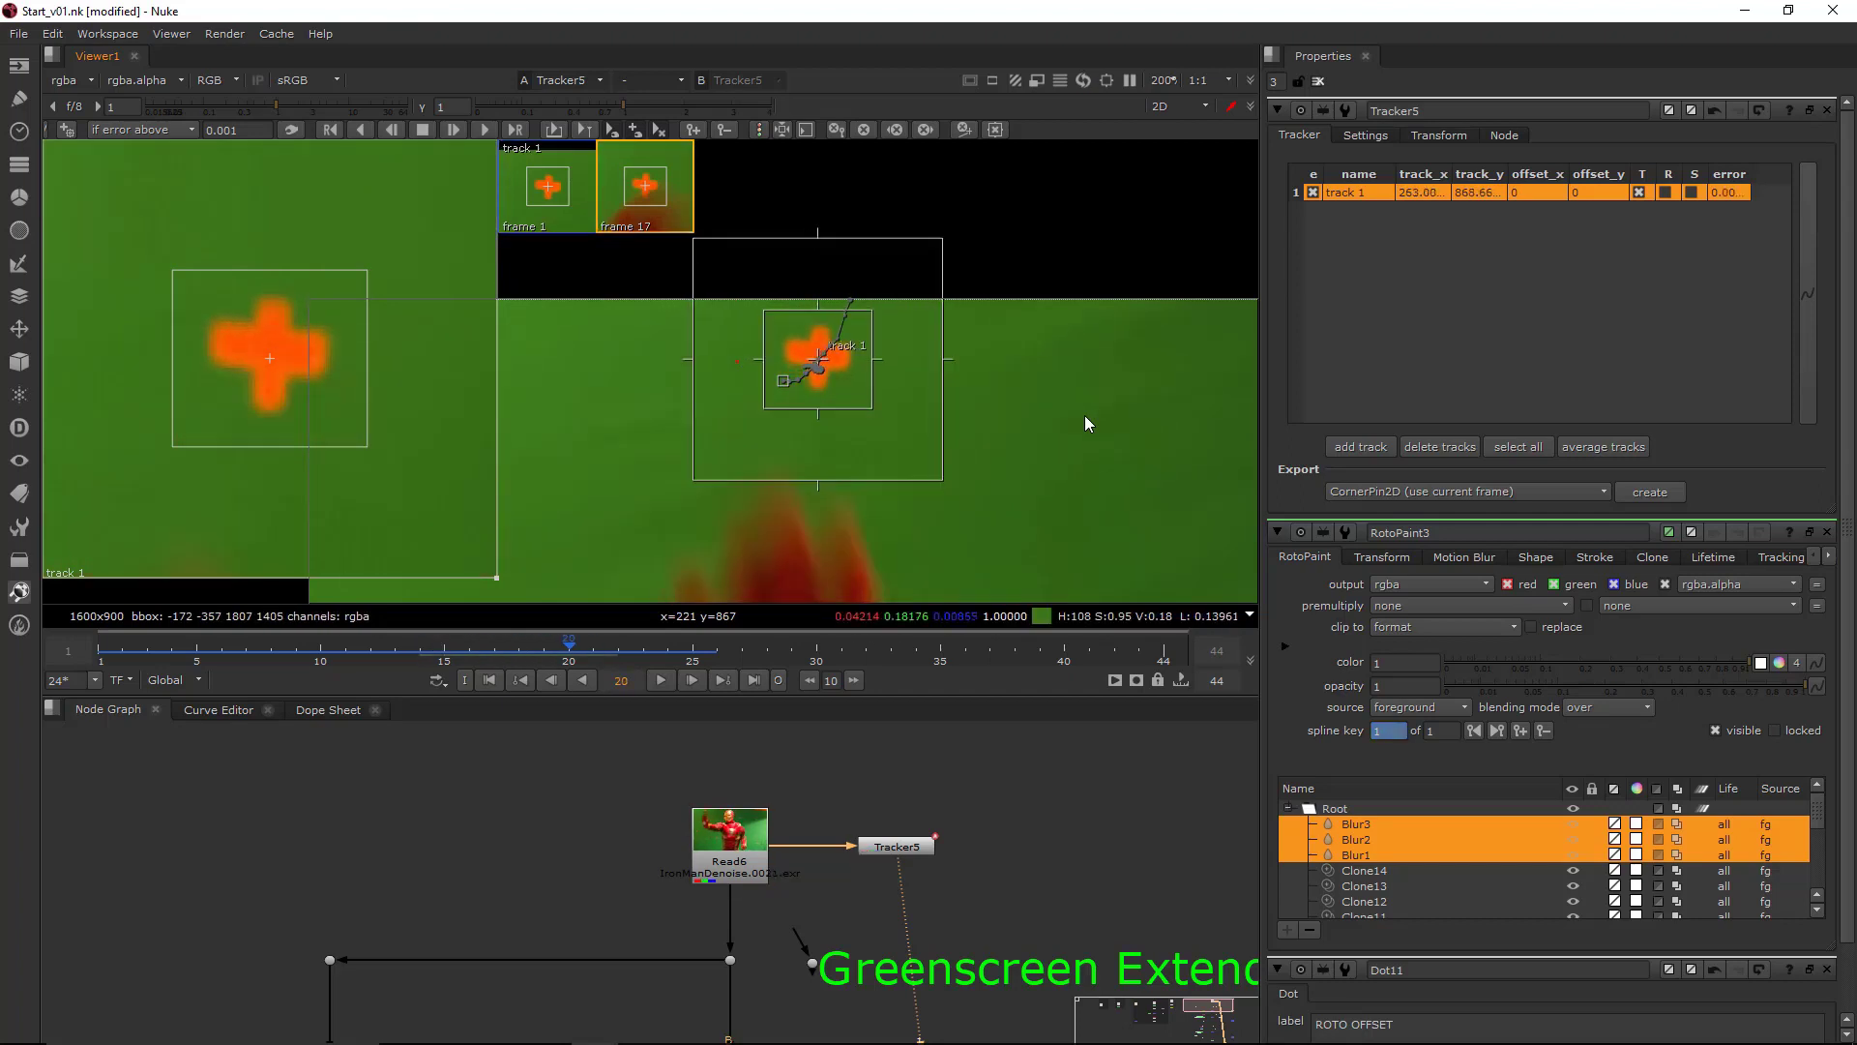
key("Right")
key("Right")
key("Left")
key("Left")
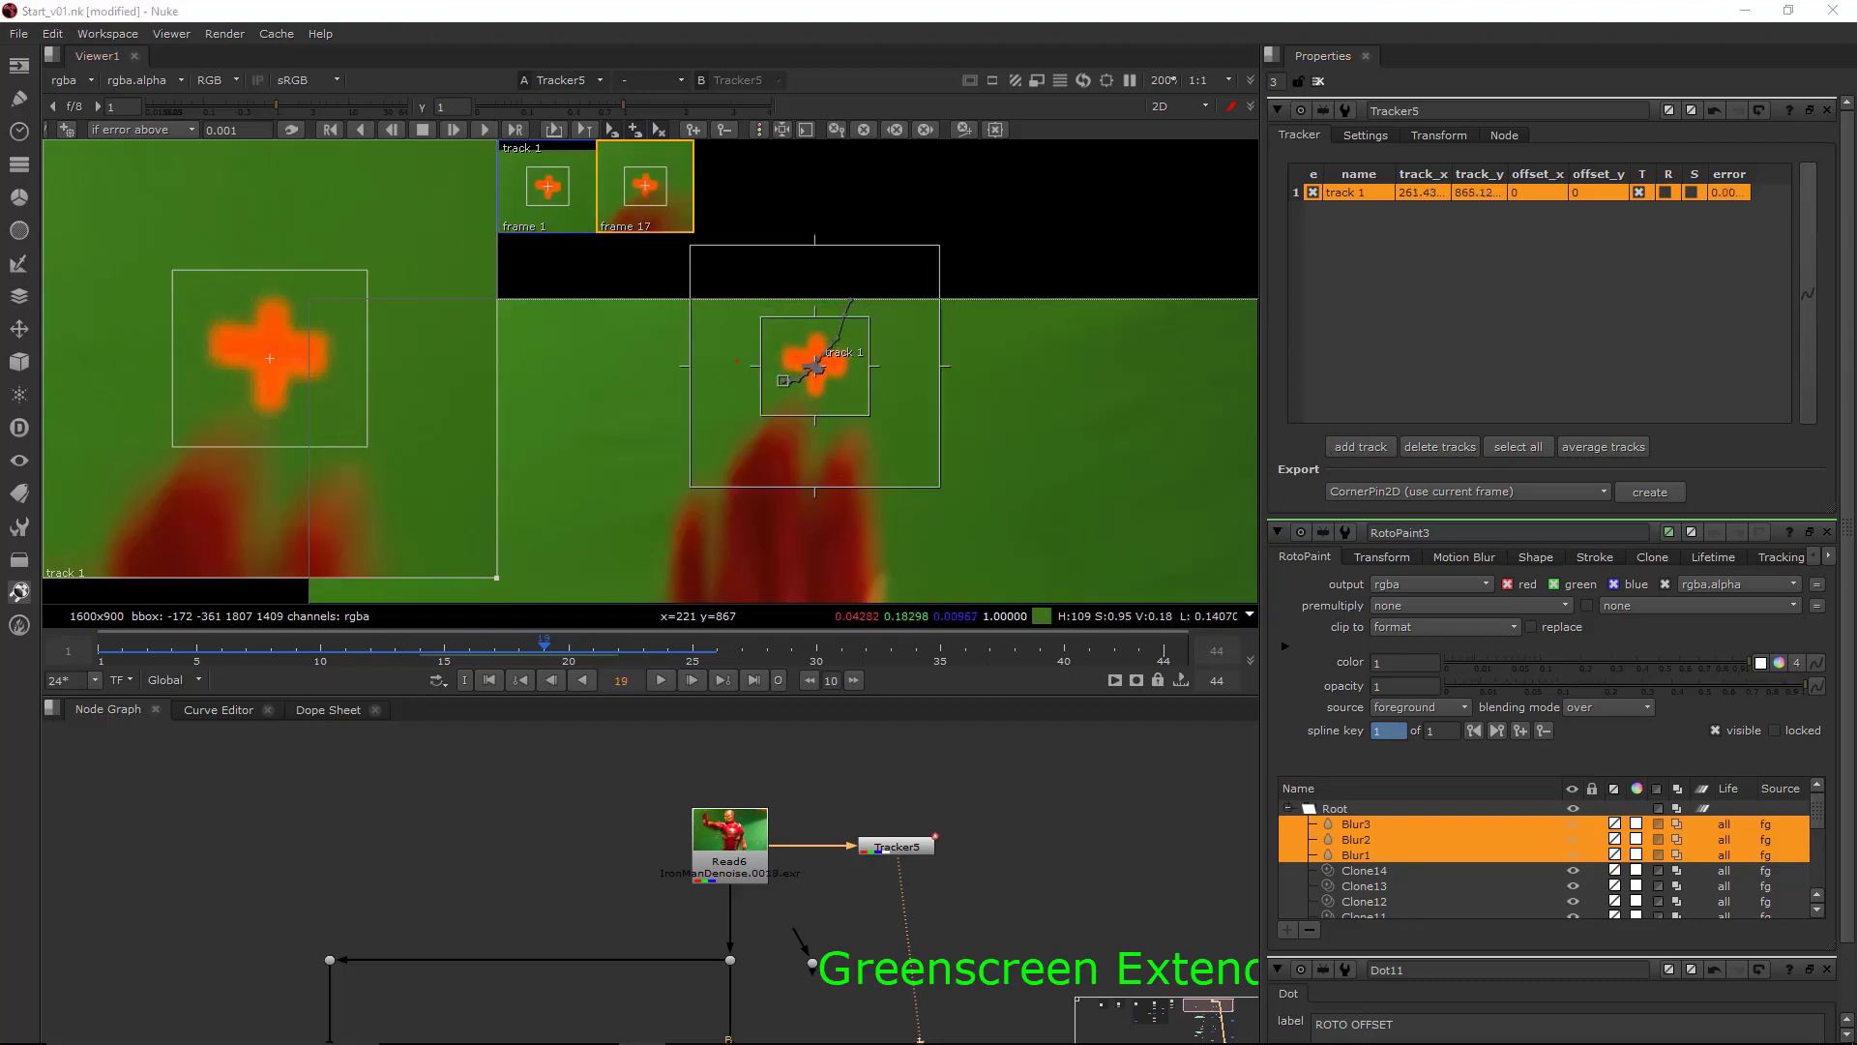
- Correct the track's position by hand so it sits on the marker's centre at frames 17, 18 and 19
key("Left")
key("Left")
key("Left")
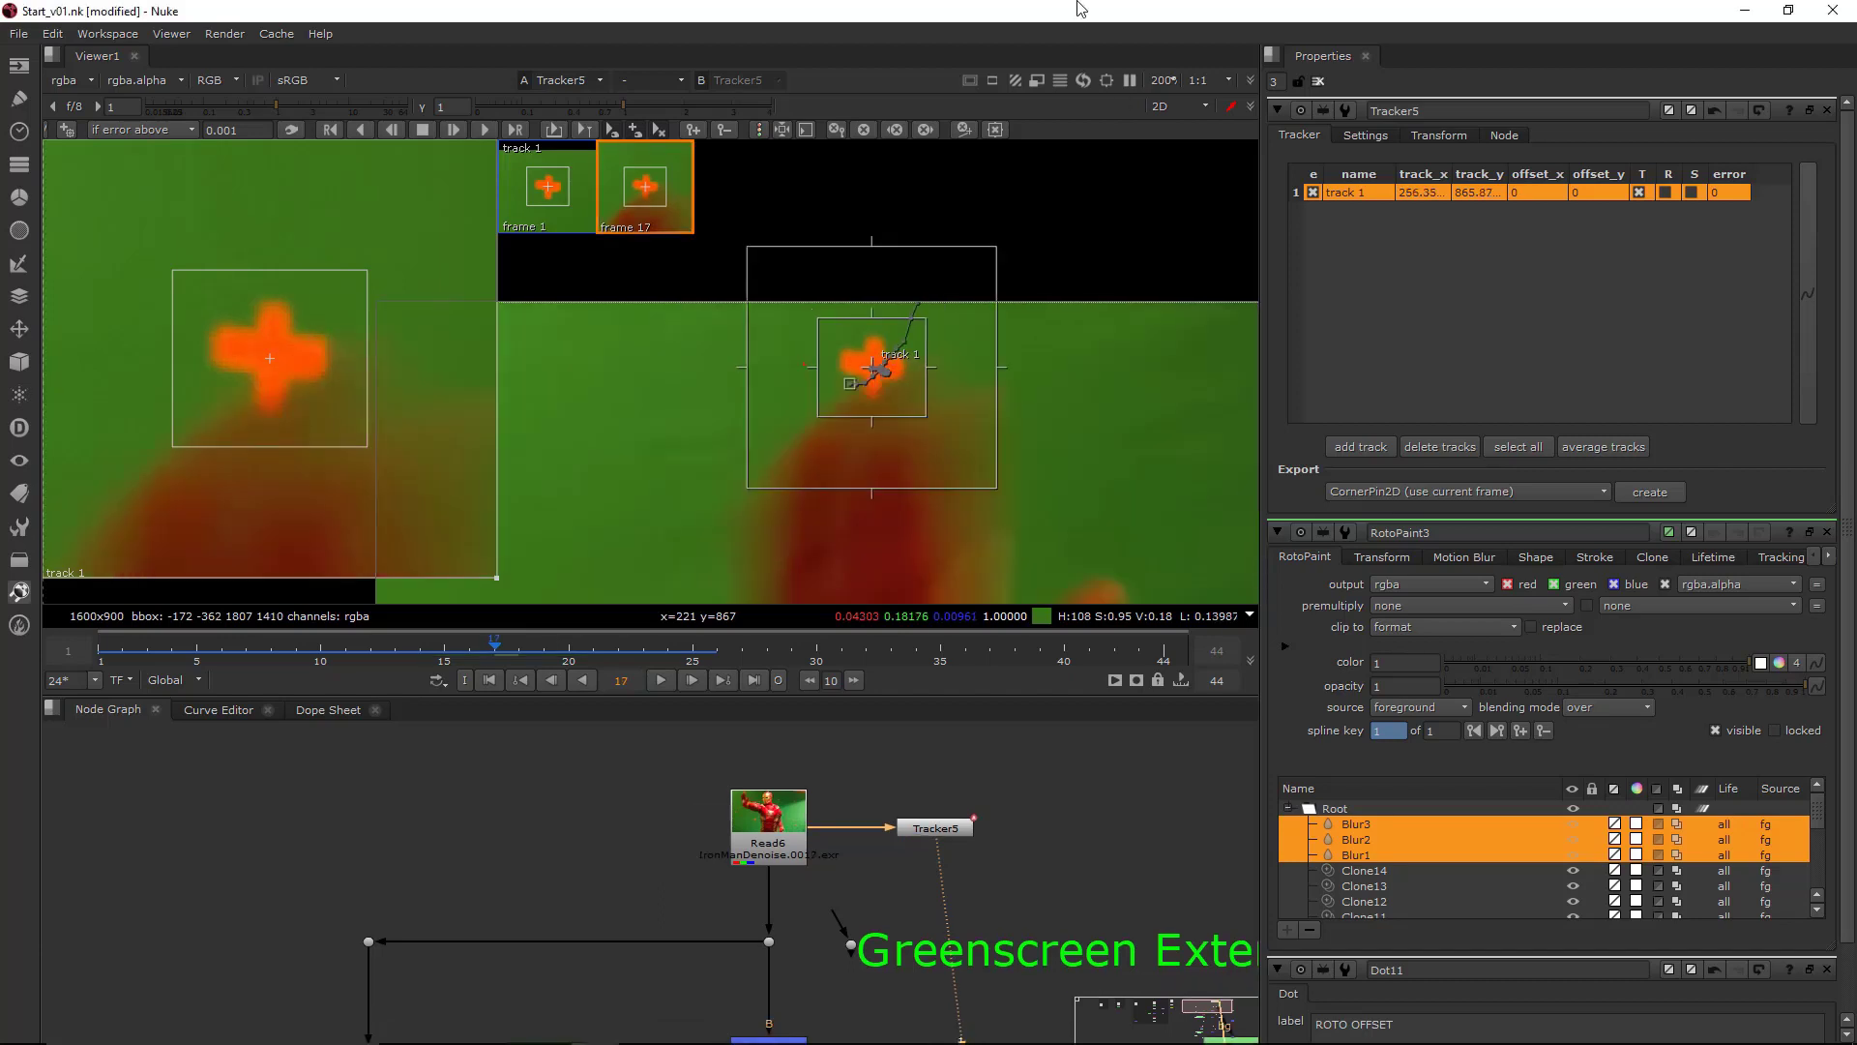
key("Right")
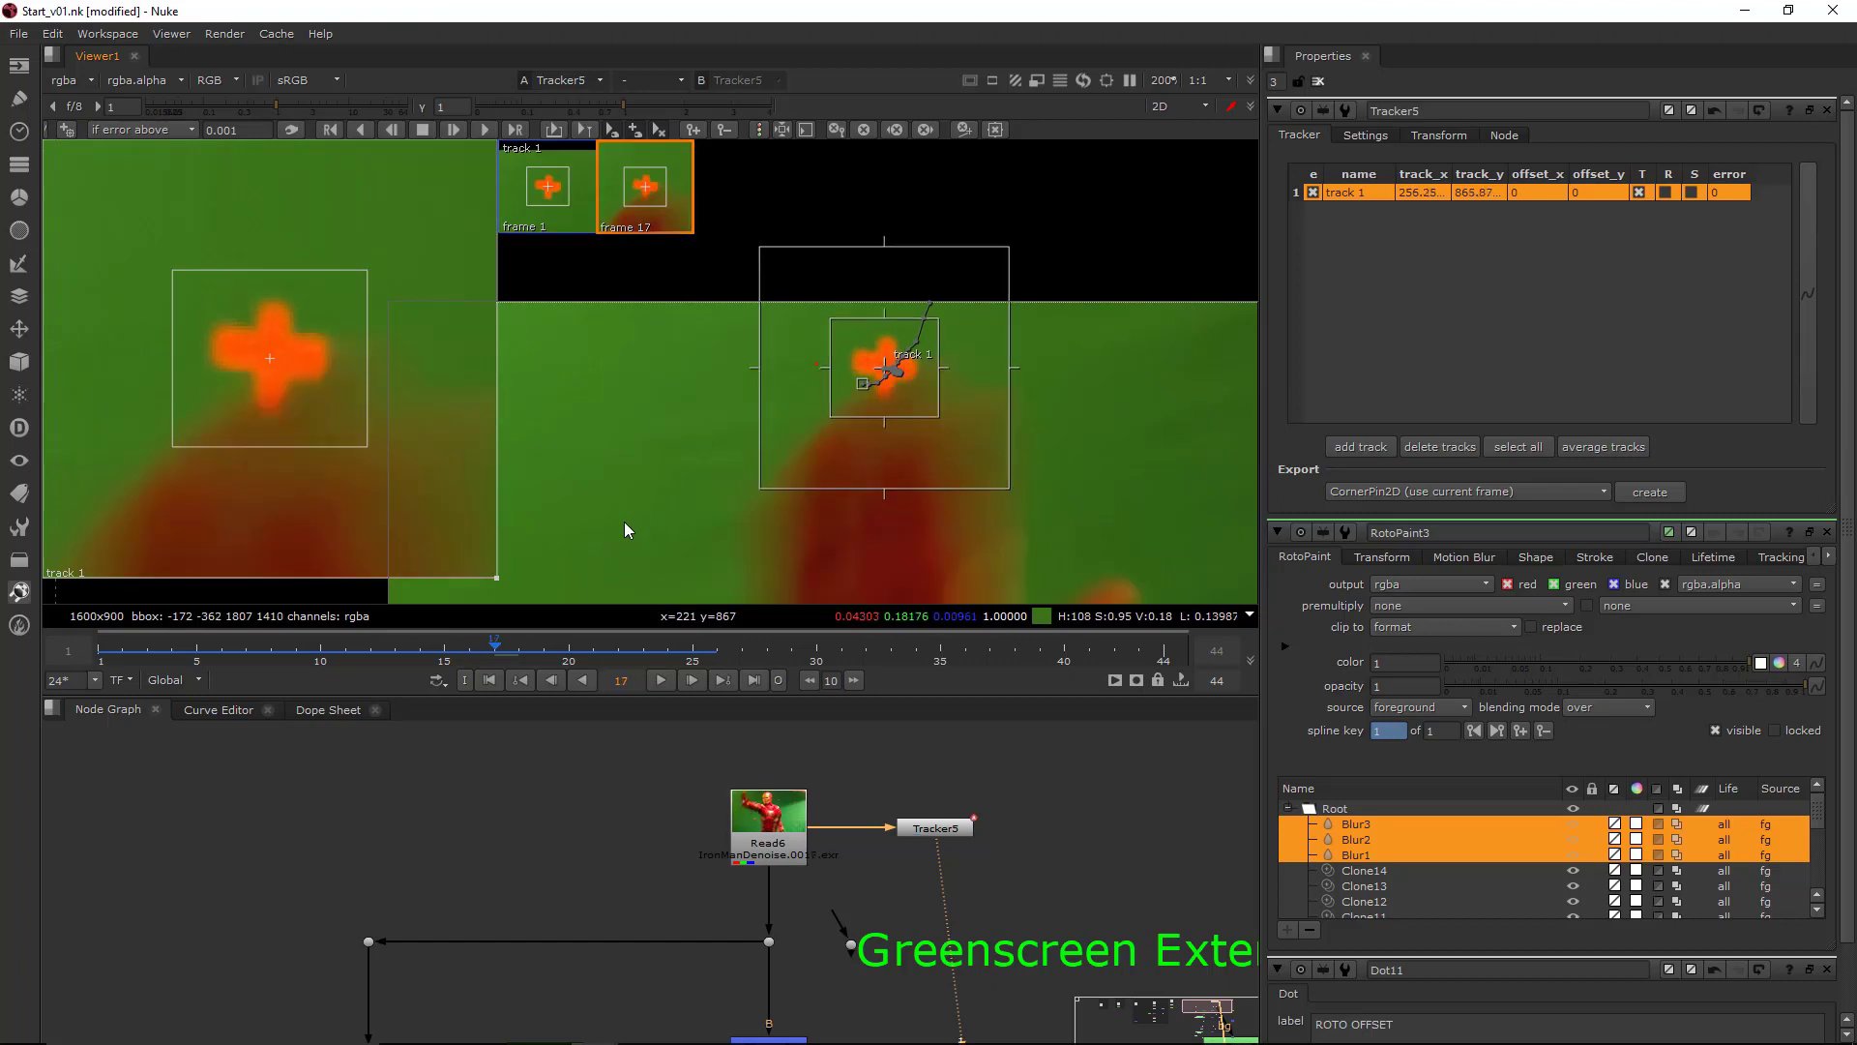
key("Right")
key("x")
key("Right")
key("Right")
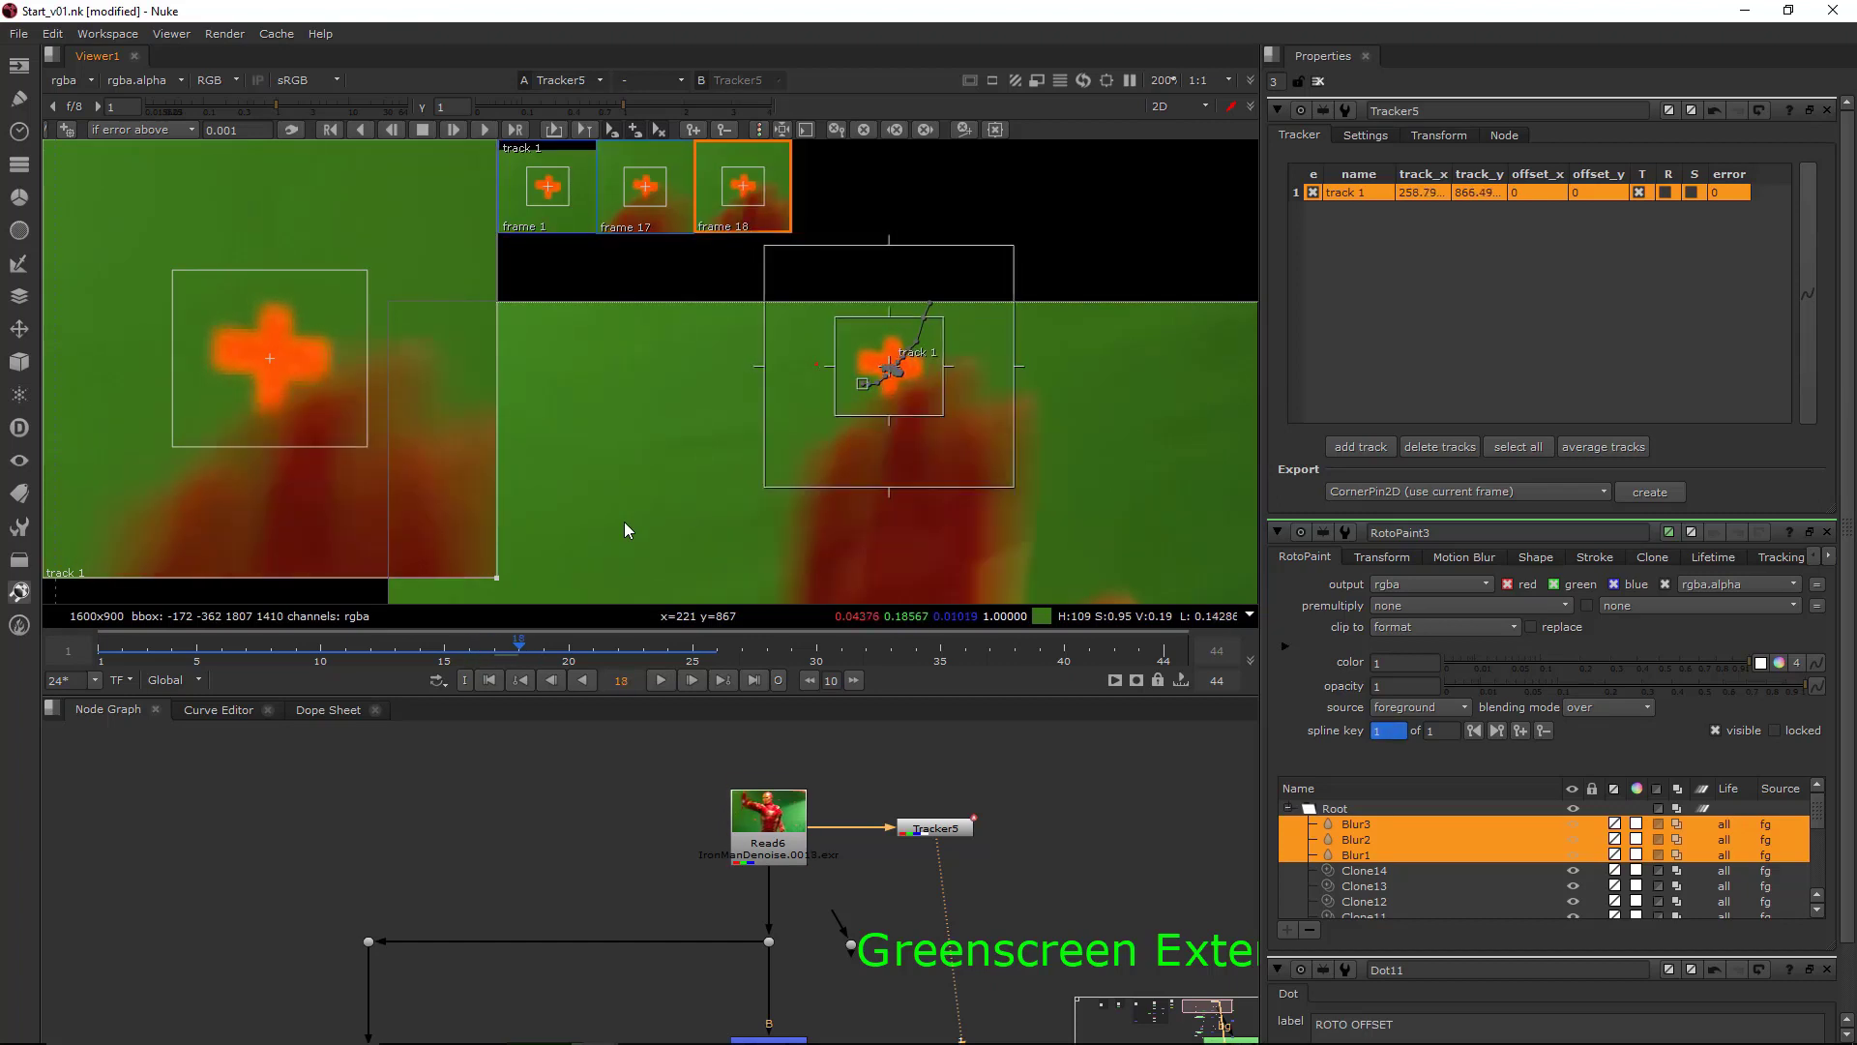
key("x")
key("Right")
key("Left")
key("Right")
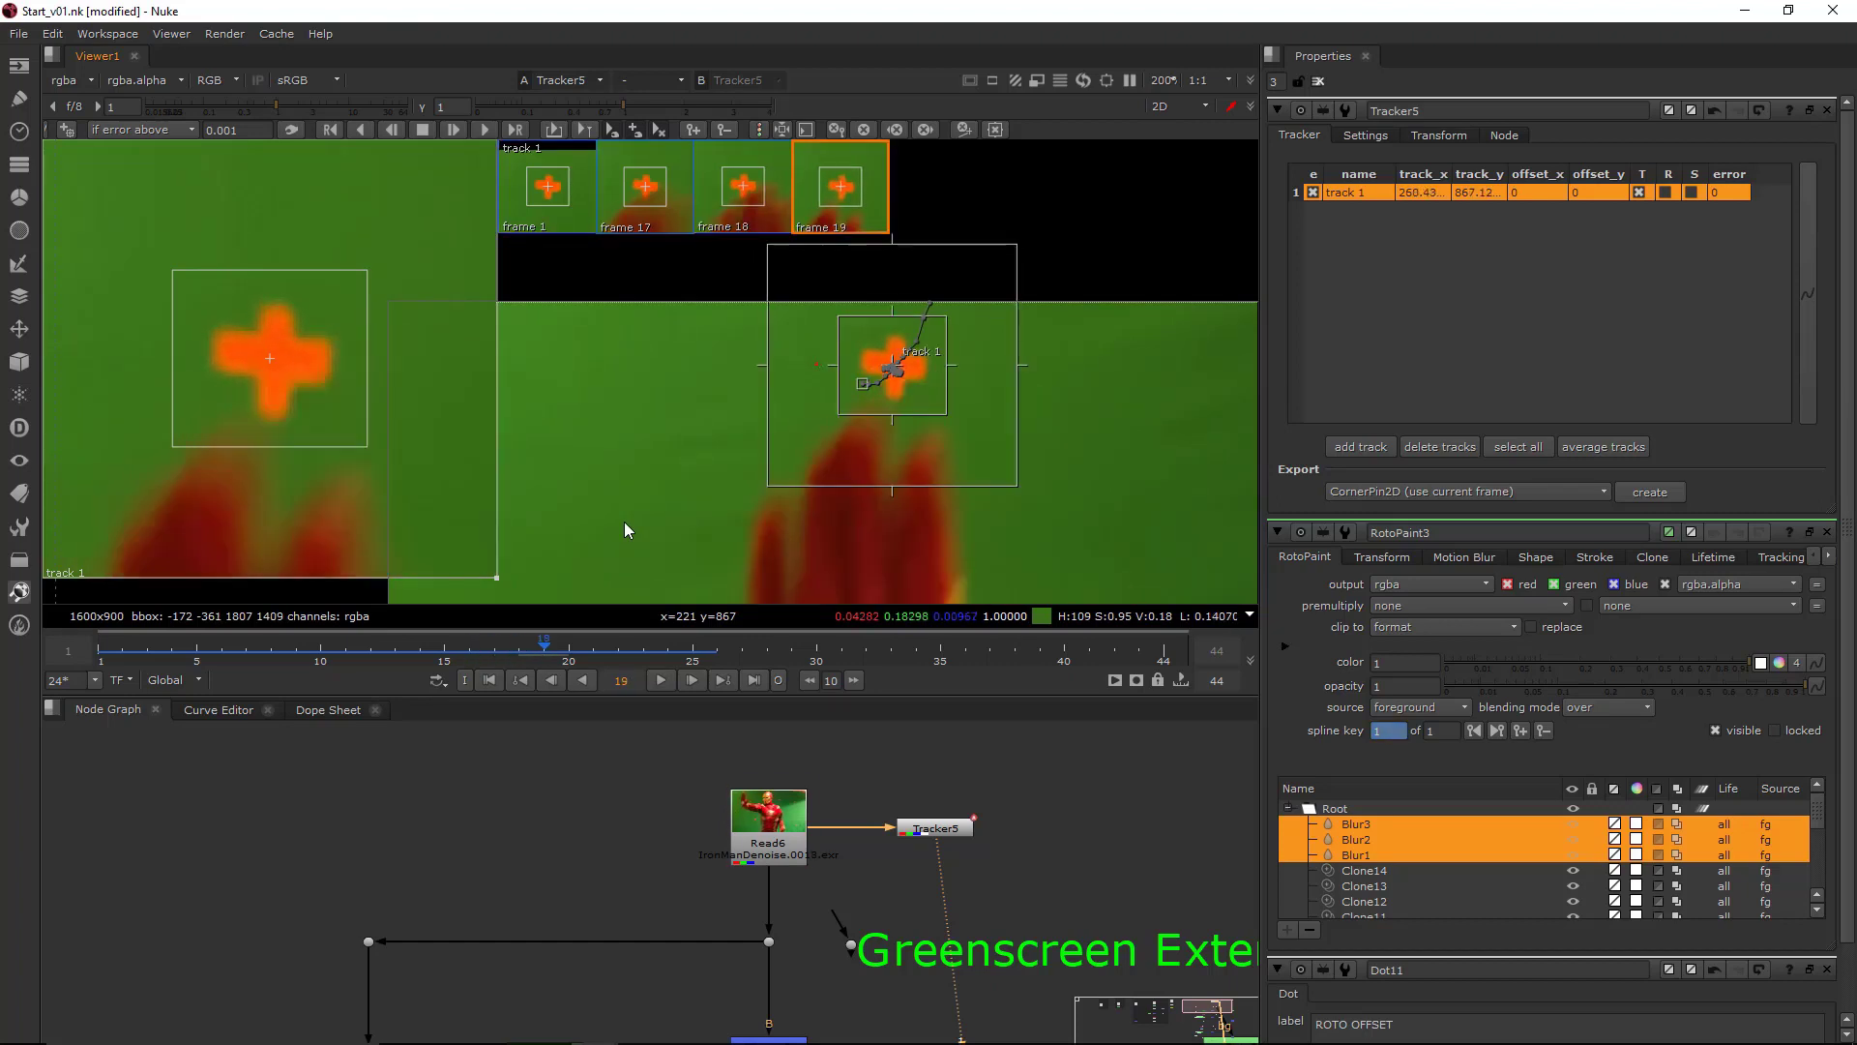
- Nudge the track onto the marker's centre at frame 19 and compare it with the neighbouring frames
key("KP_6")
key("Left")
key("Right")
key("Right")
key("Left")
key("Right")
key("Left")
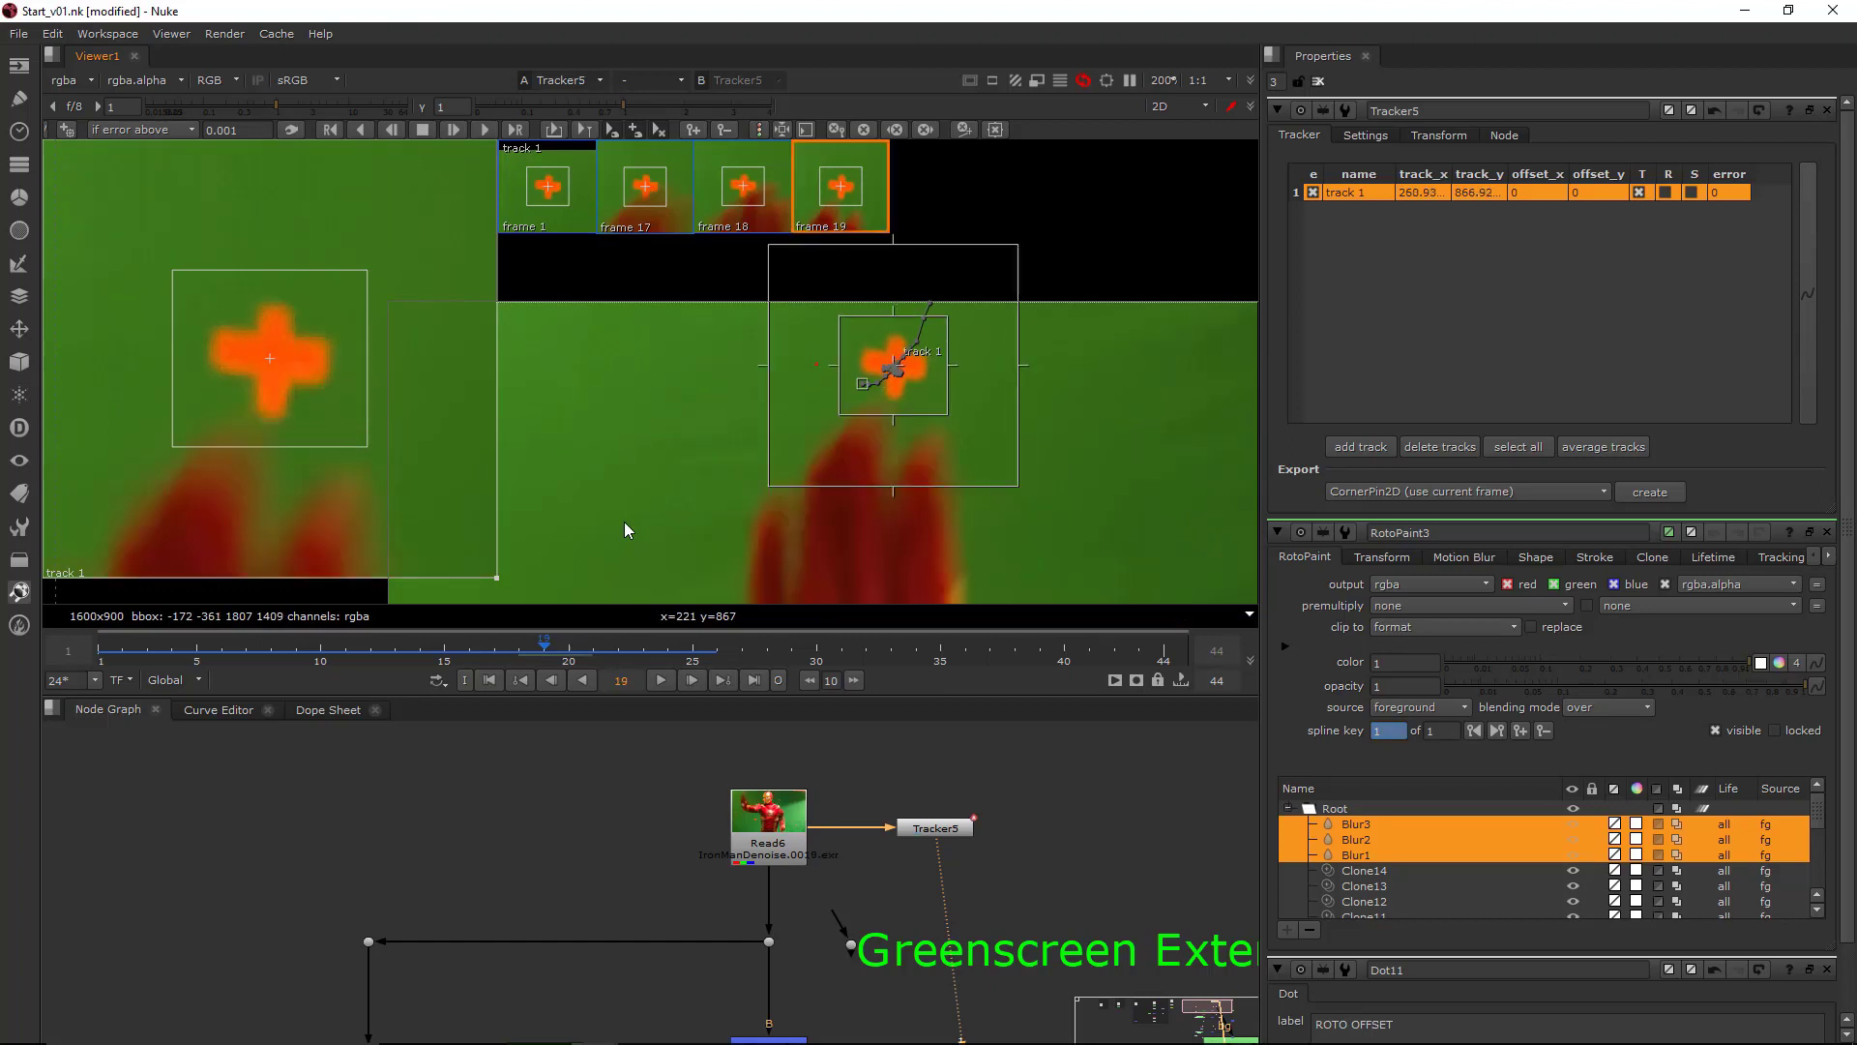
key("Right")
key("Left")
- Nudge the track onto the marker's centre at frame 20 and compare it with frame 19
key("Right")
key("KP_8")
key("KP_4")
key("KP_8")
key("KP_2")
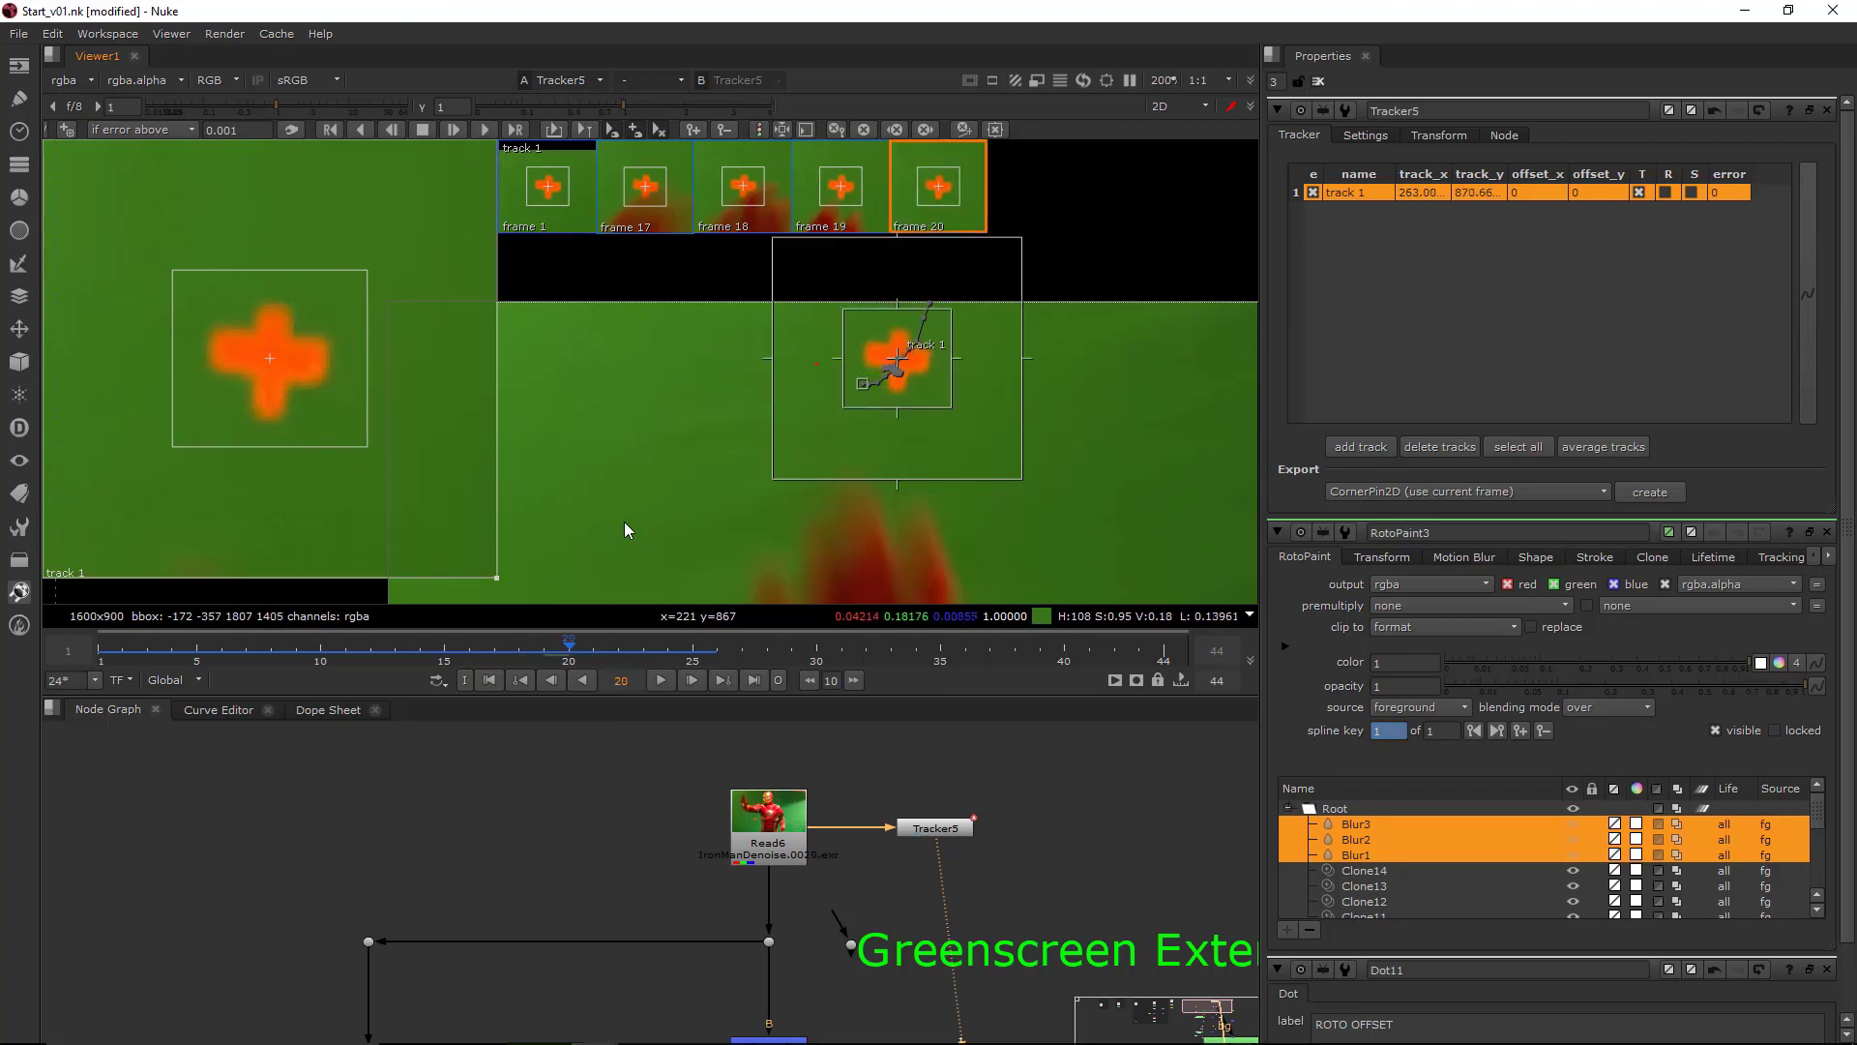
key("Left")
key("Right")
key("KP_6")
key("Left")
key("Right")
key("Left")
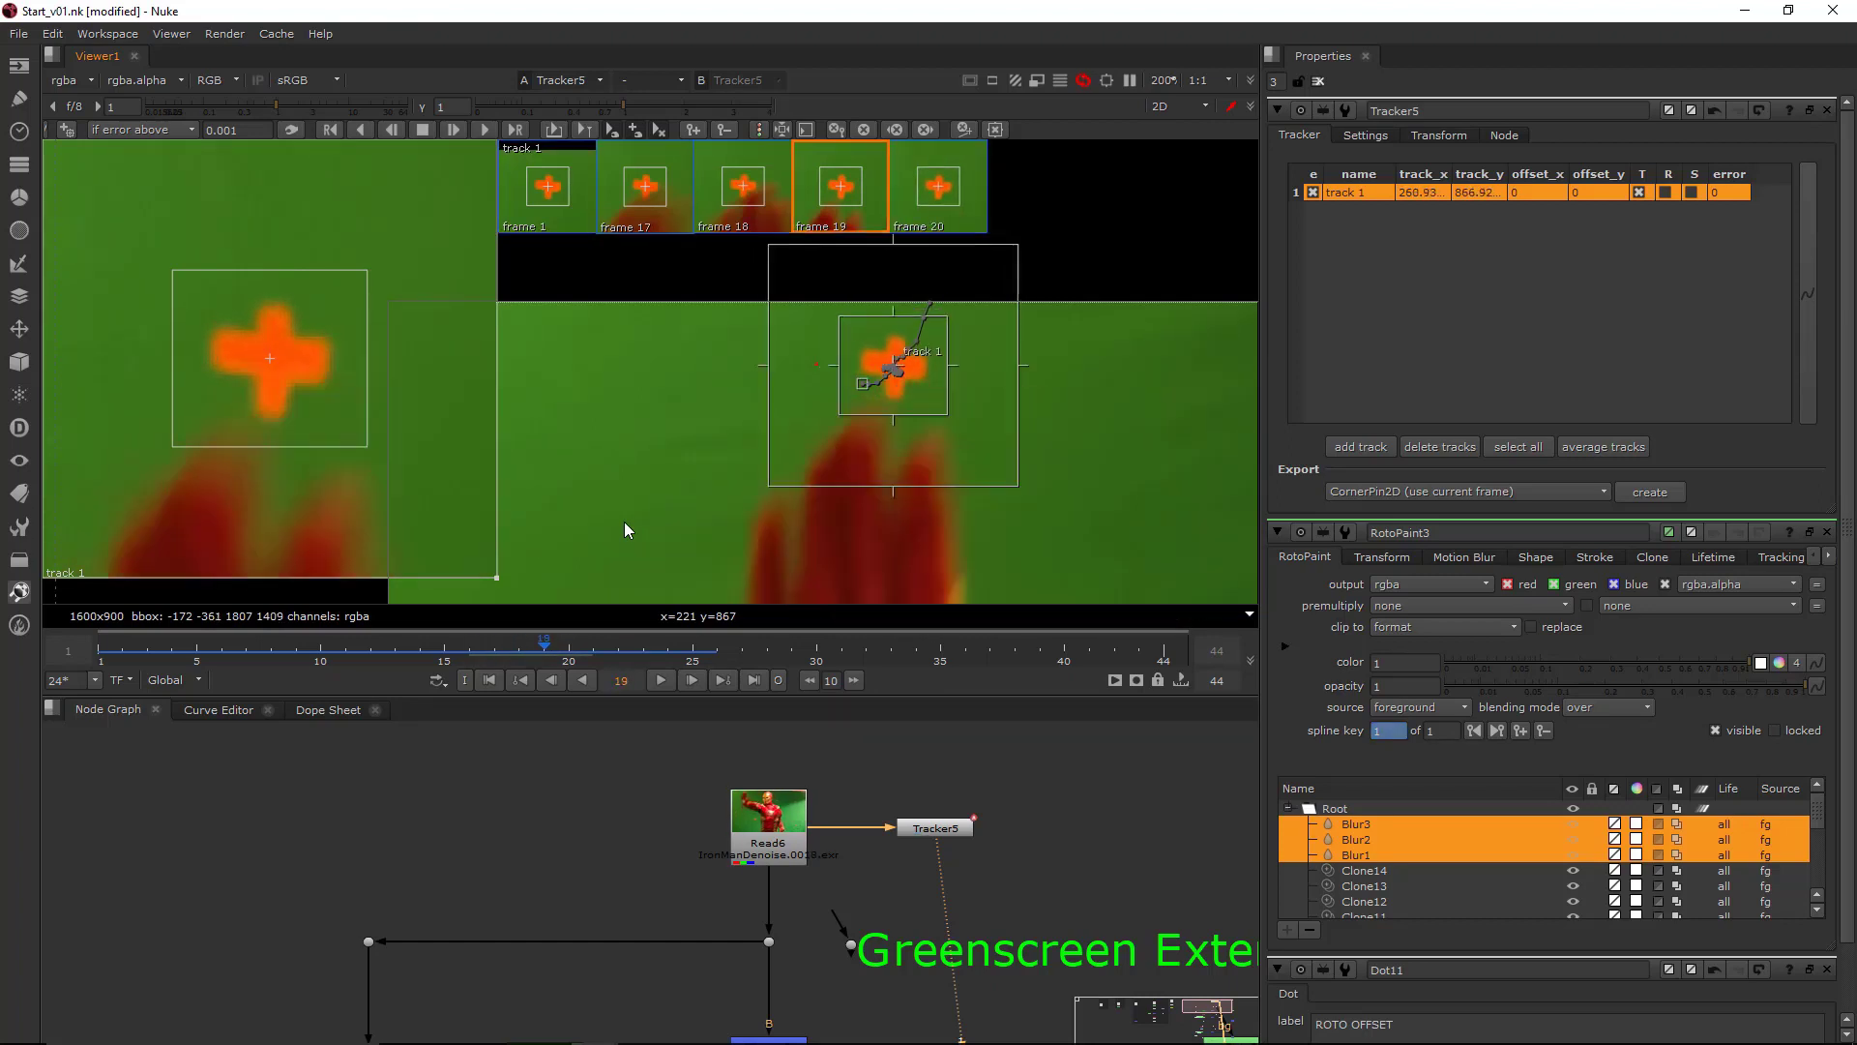
key("Right")
key("Left")
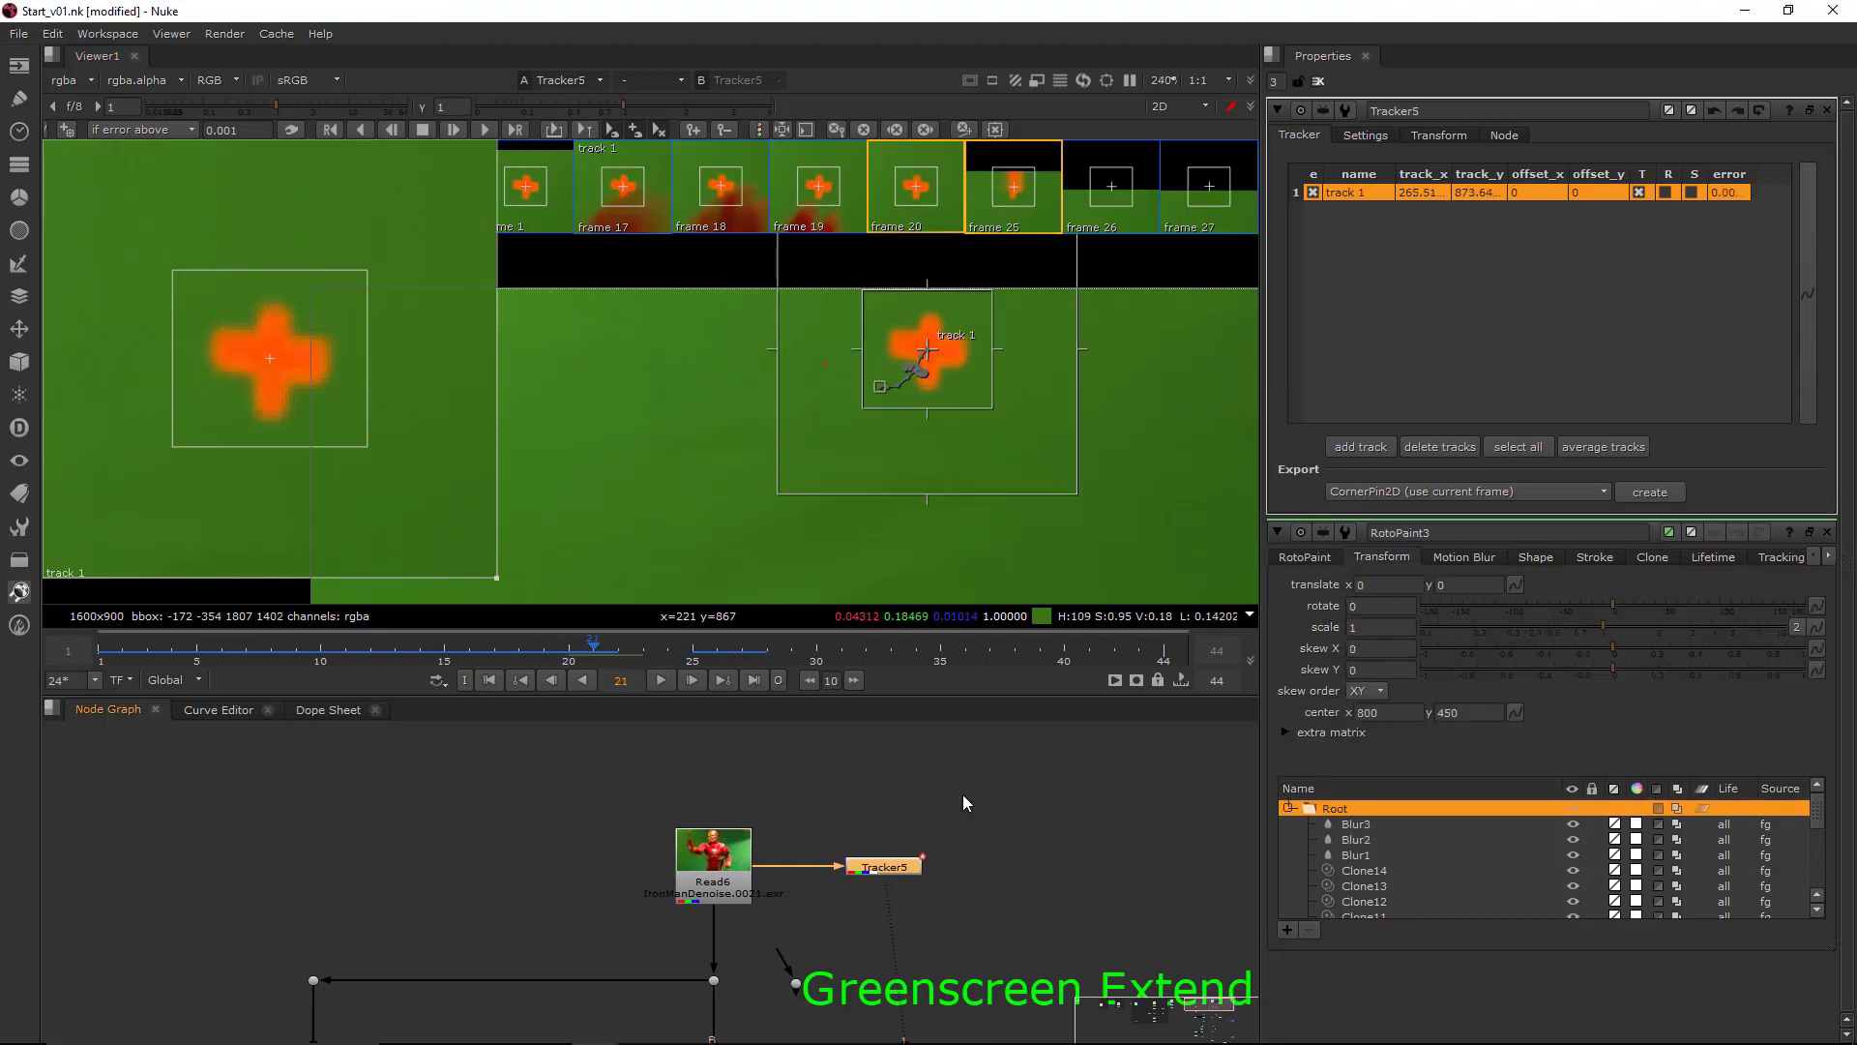
- Step through the frames around 21 to check the marker's centring, and retrack the marker forward from frame 21
key("Left")
key("Right")
key("Left")
key("Left")
key("Left")
key("Right")
key("Right")
key("Right")
left_click(484, 130)
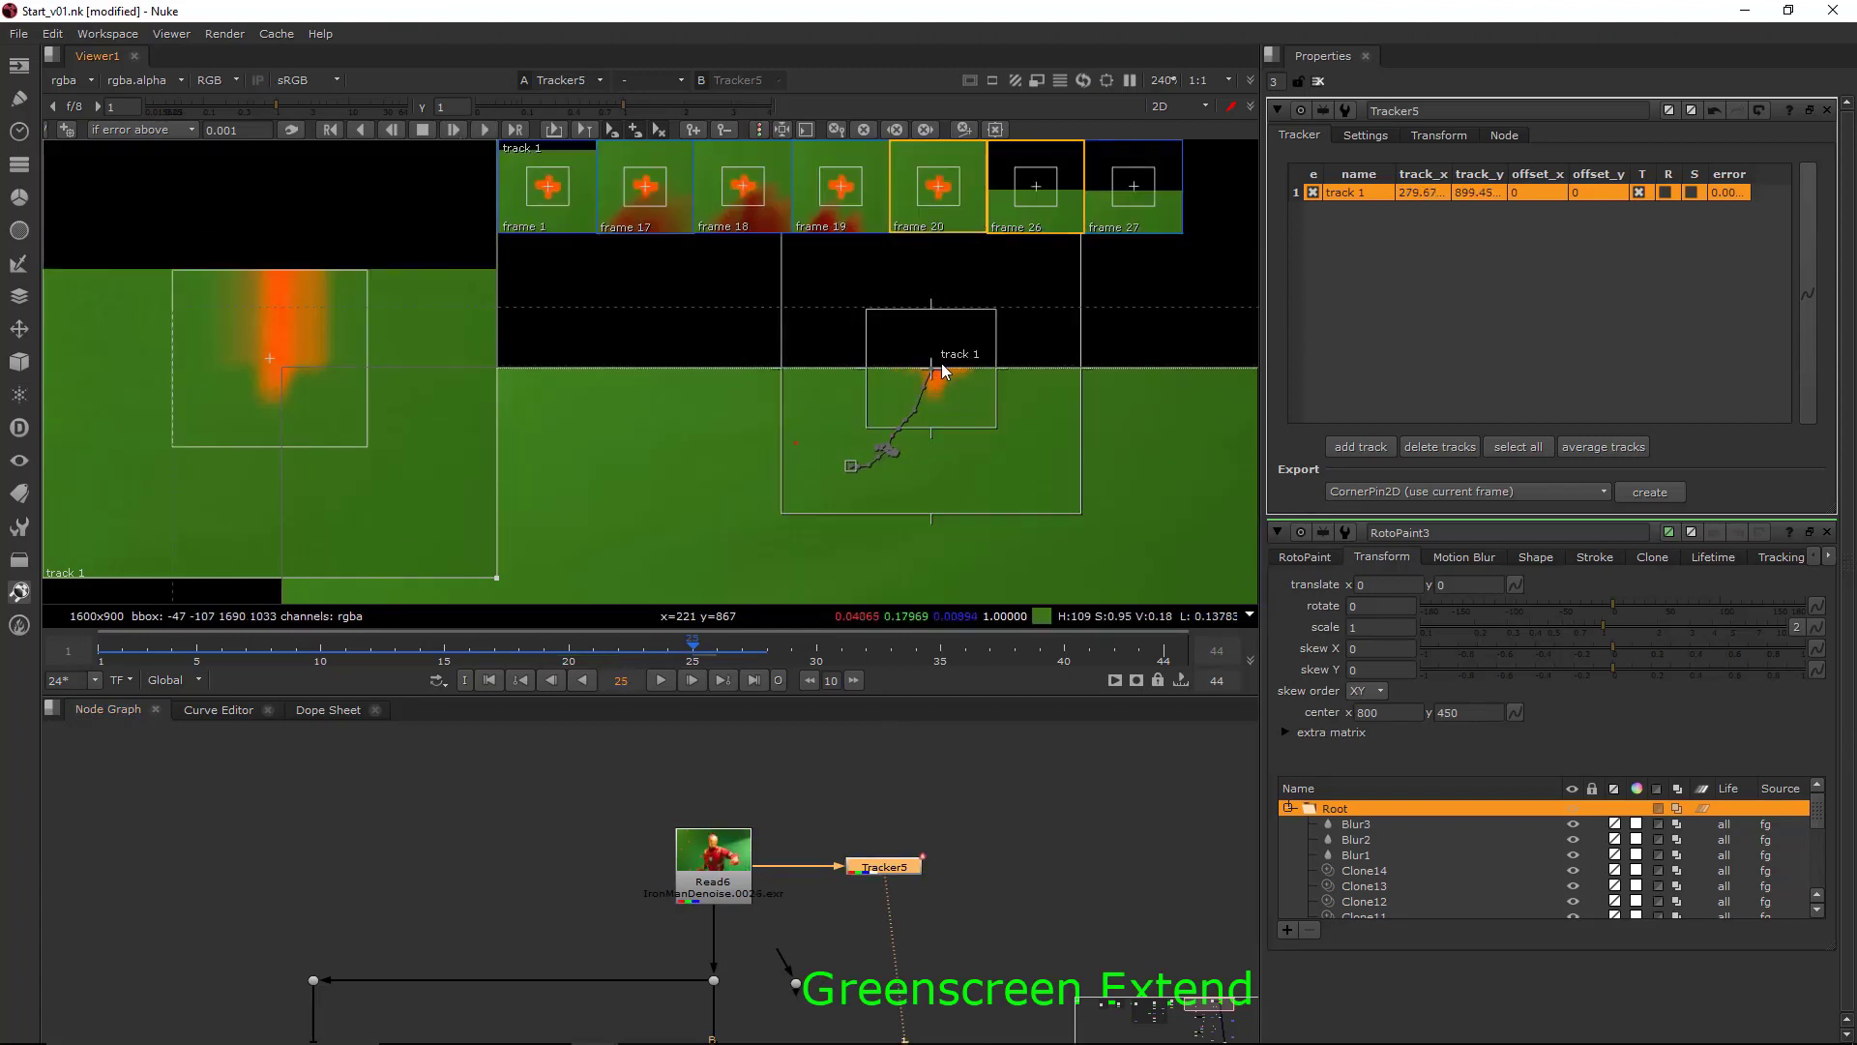
- Place the track by hand above the image edge where the marker exits, and refine its position at frame 25
left_click_drag(933, 364, 961, 293)
key("Left")
key("Left")
key("Left")
key("Right")
key("Right")
key("Left")
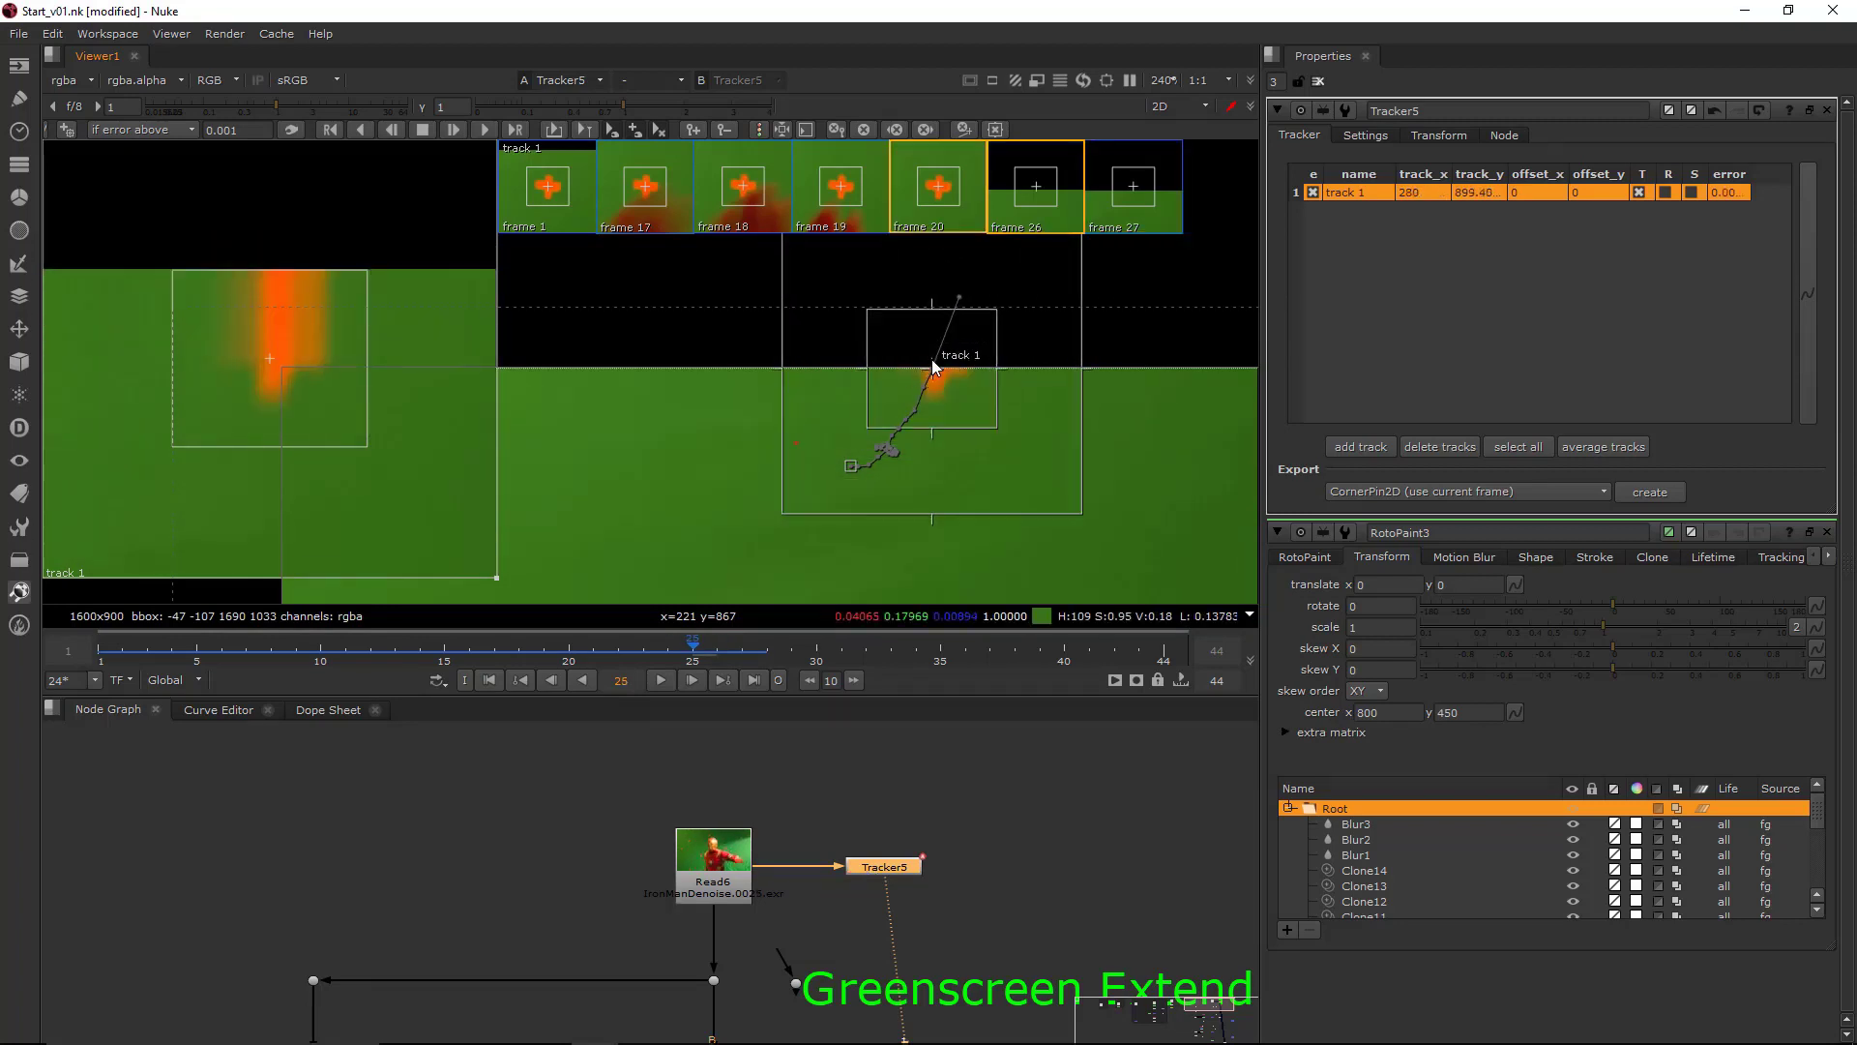
left_click_drag(933, 370, 936, 362)
key("Right")
key("Right")
key("Left")
key("Left")
key("Left")
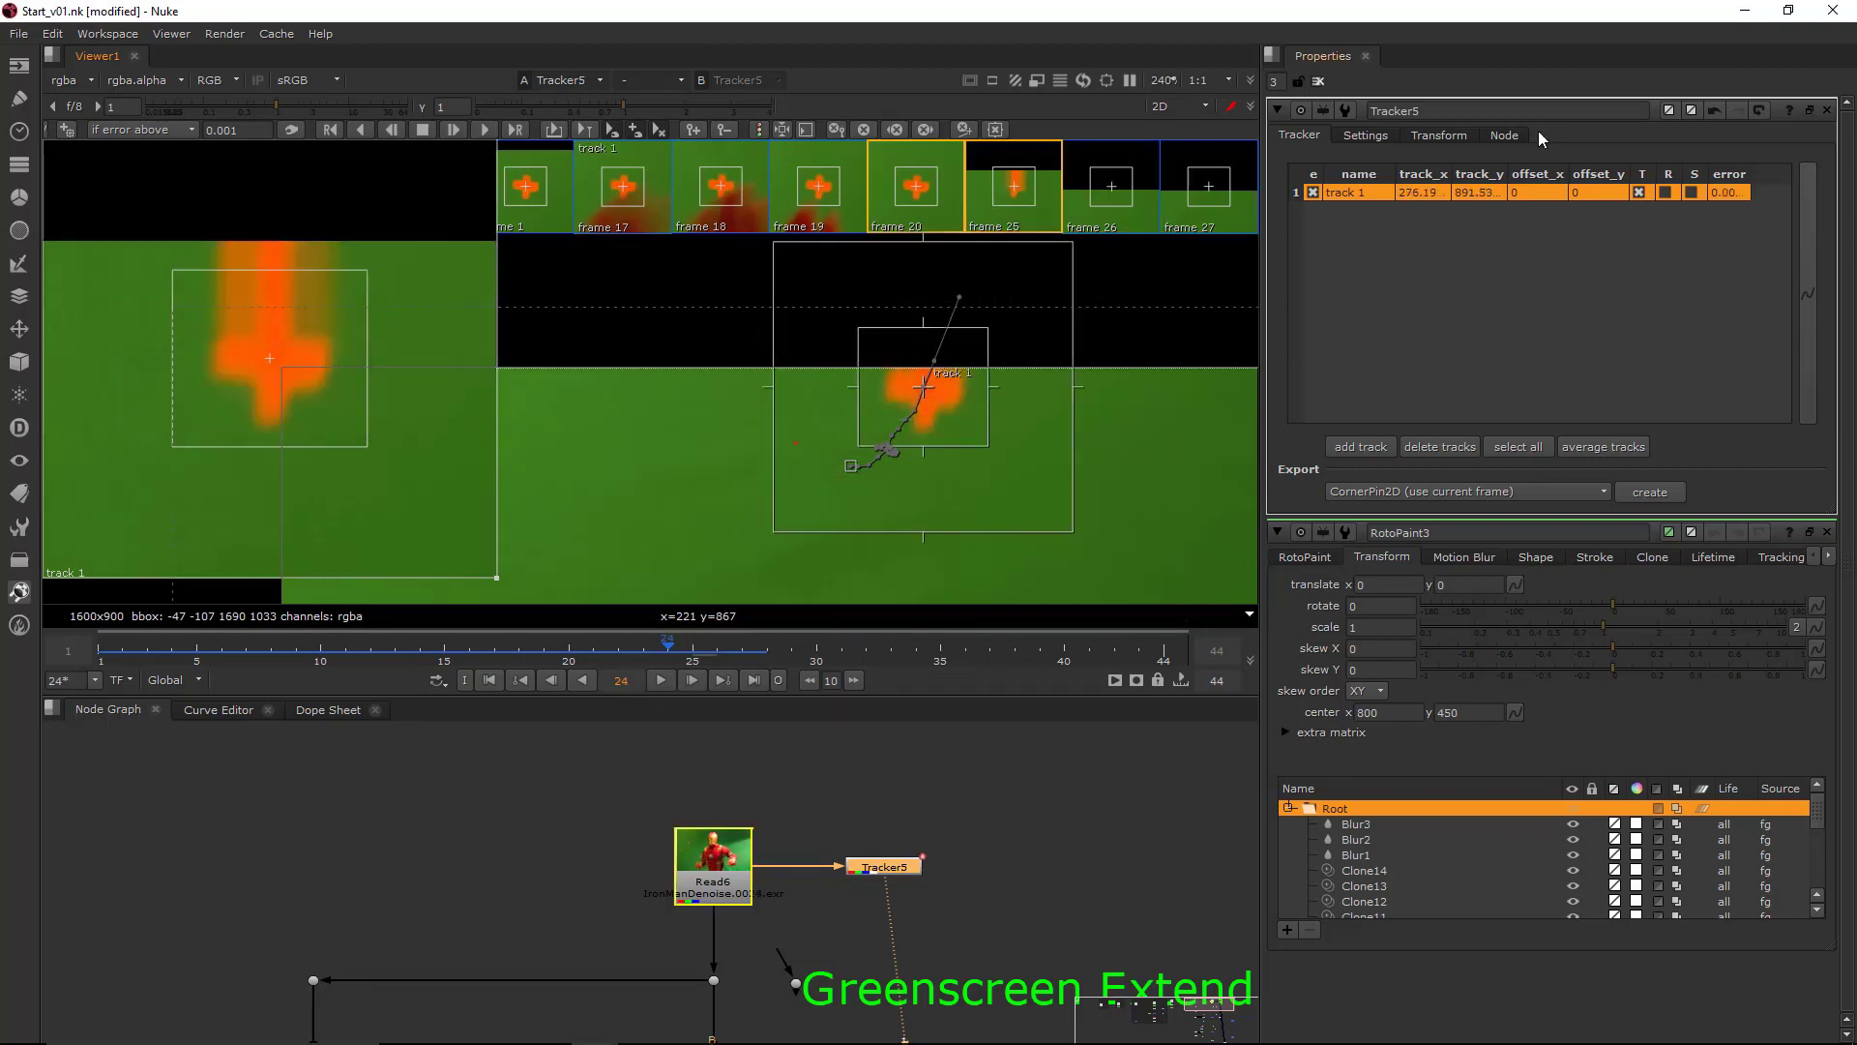
- Set the transform reference frame of Tracker5 to 18
left_click(1417, 140)
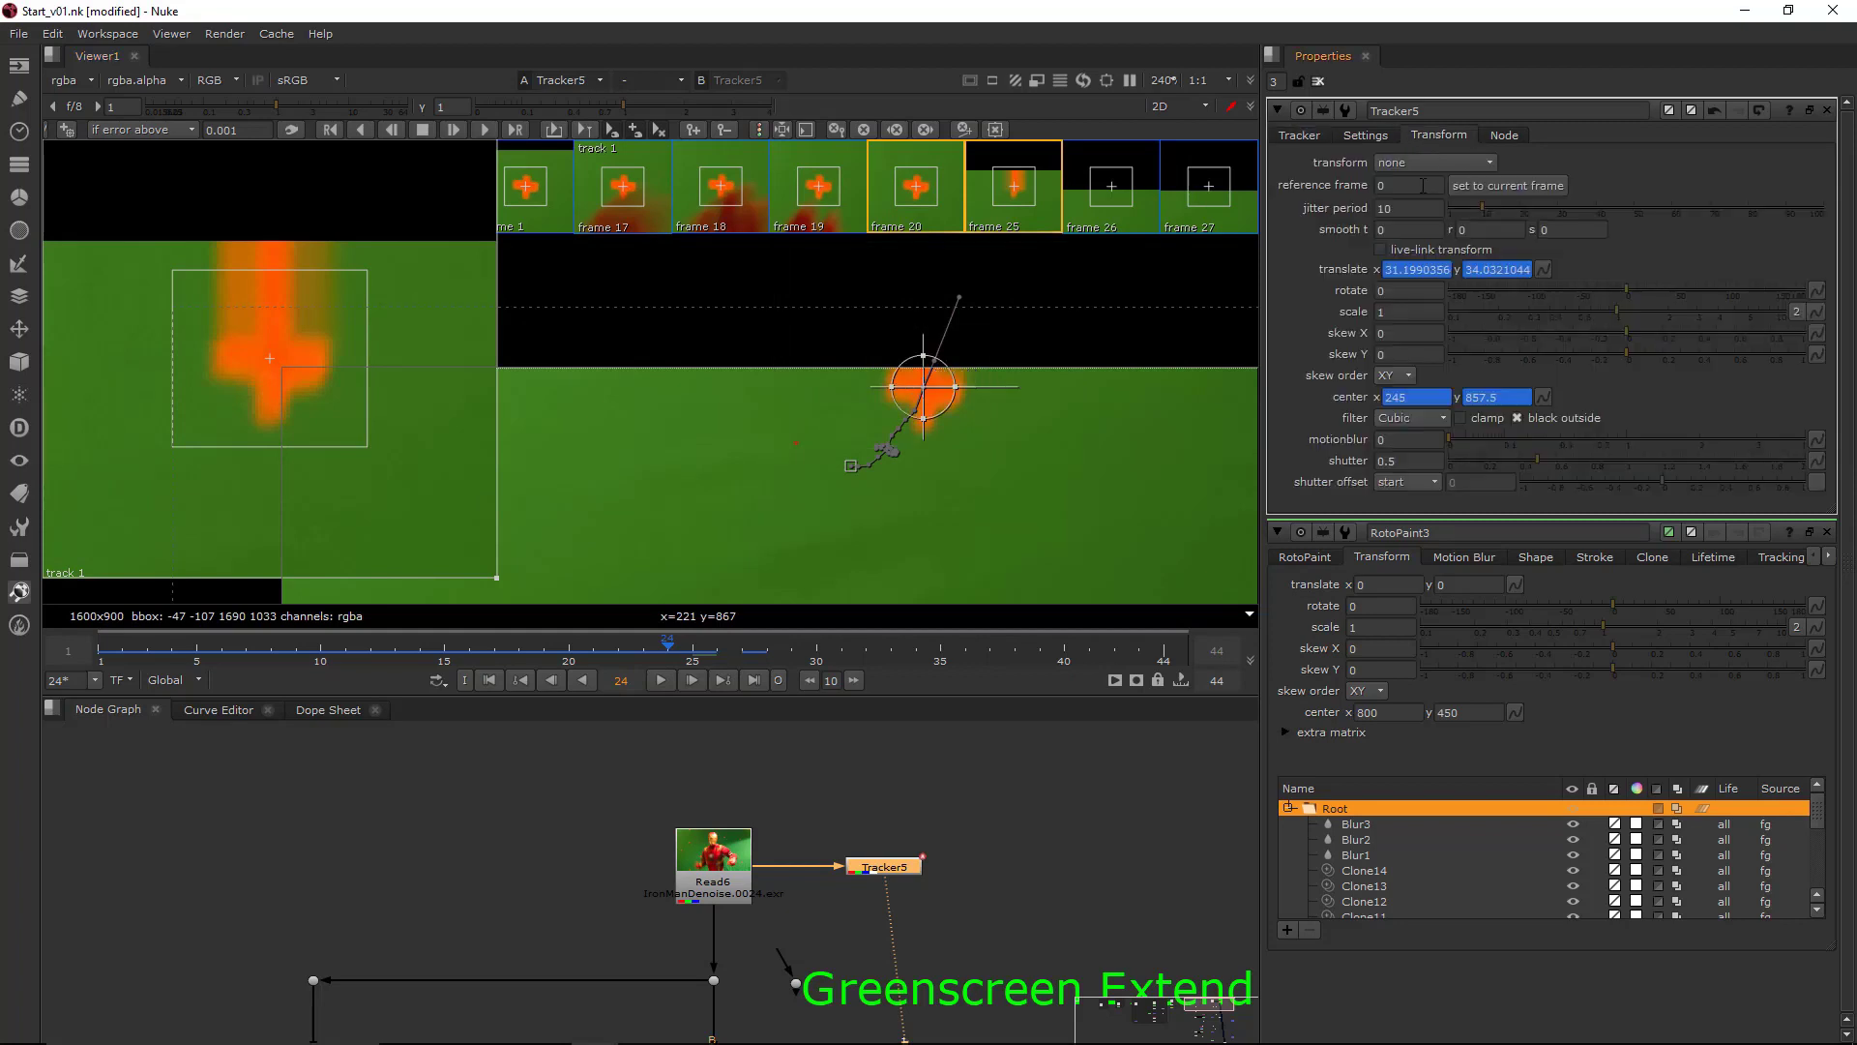
left_click(519, 653)
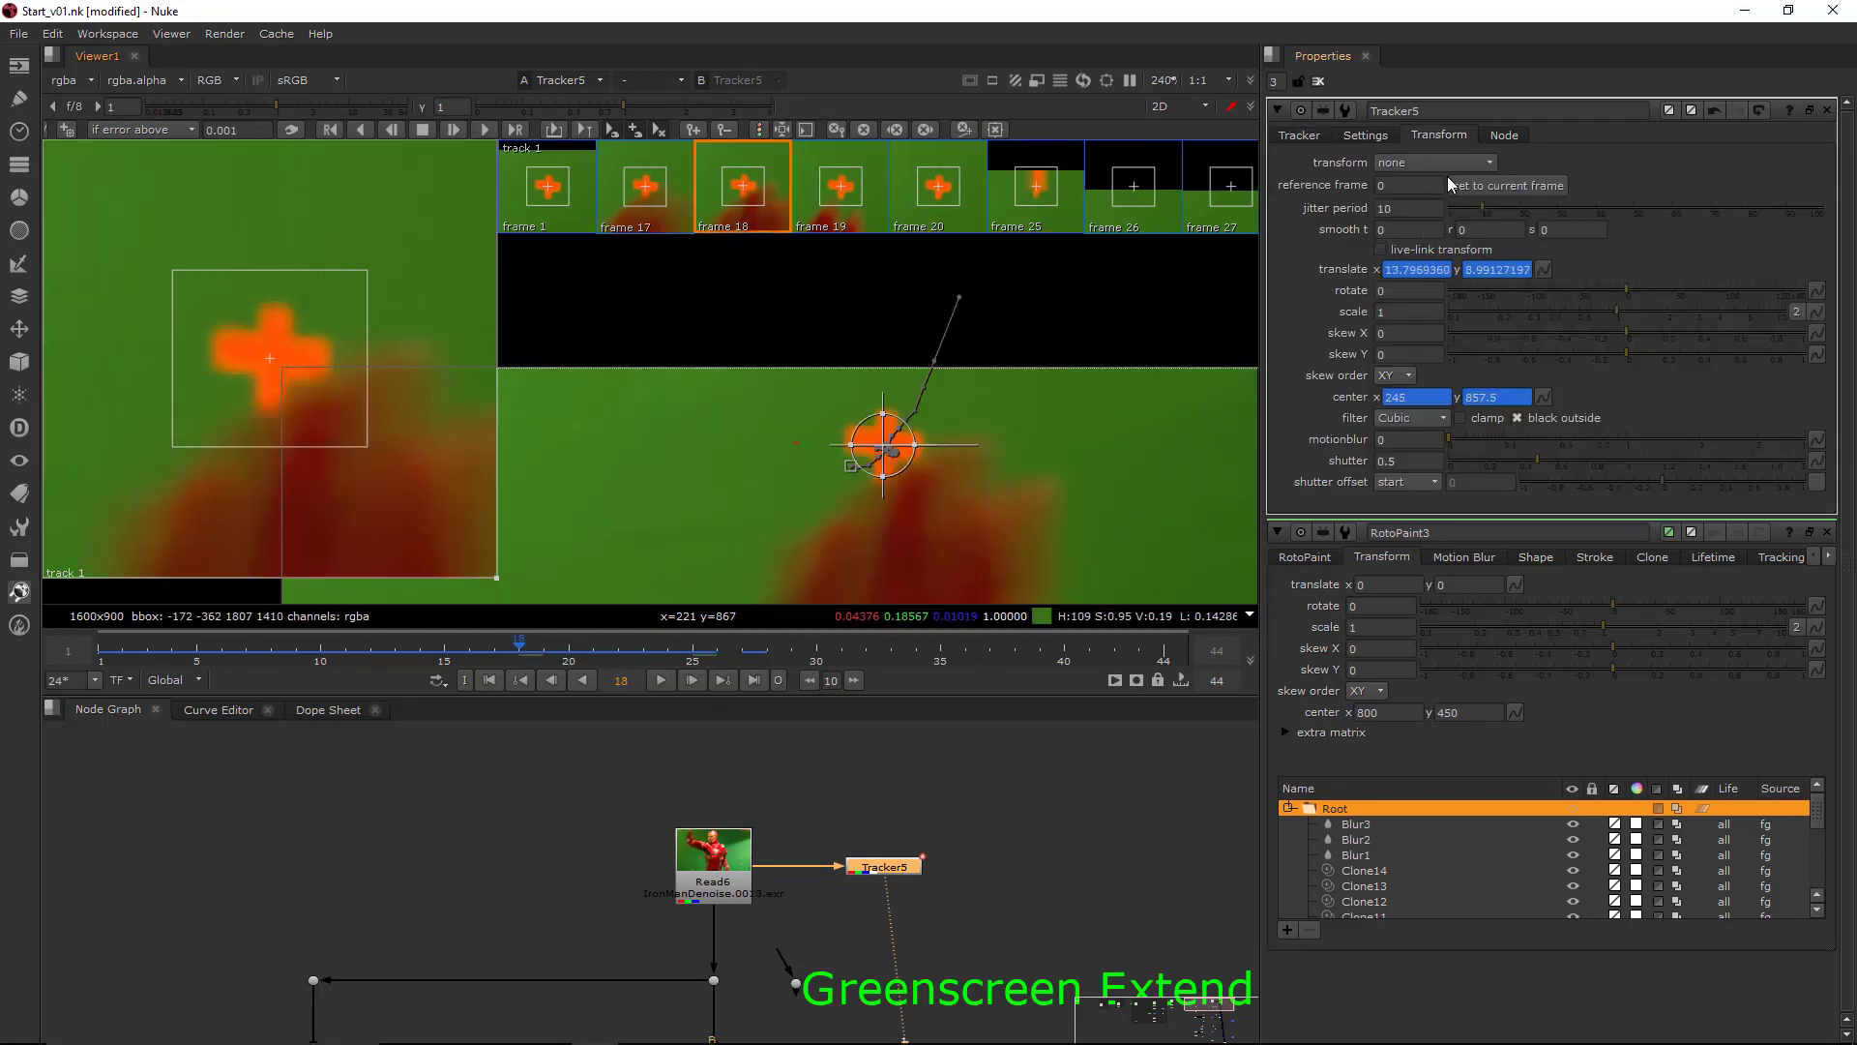
double_click(1388, 186)
type("18")
key("Return")
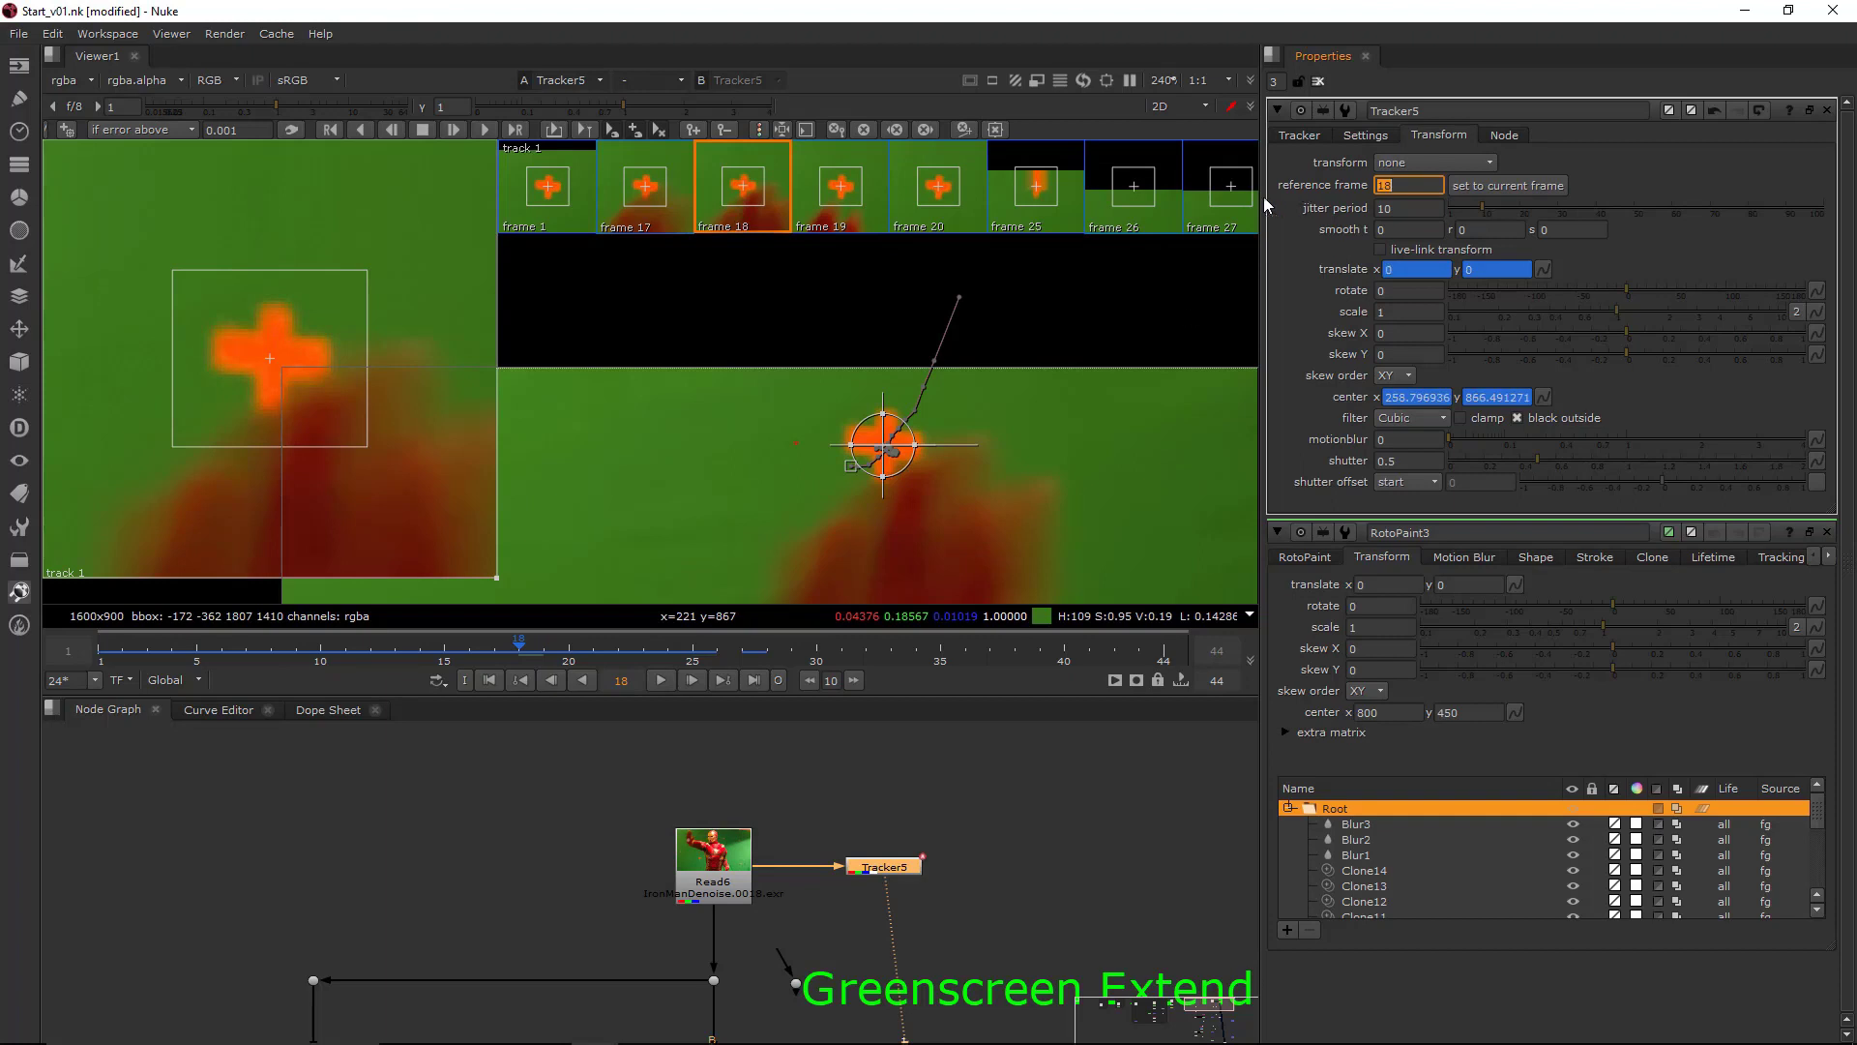
- Copy Tracker5 and paste the duplicate beside RotoPaint3 in the node graph
left_click(877, 871)
scroll(1025, 844, "down", 6)
middle_click_drag(1039, 961, 1006, 823)
scroll(953, 838, "up", 6)
left_click(1024, 905)
key("ctrl+v")
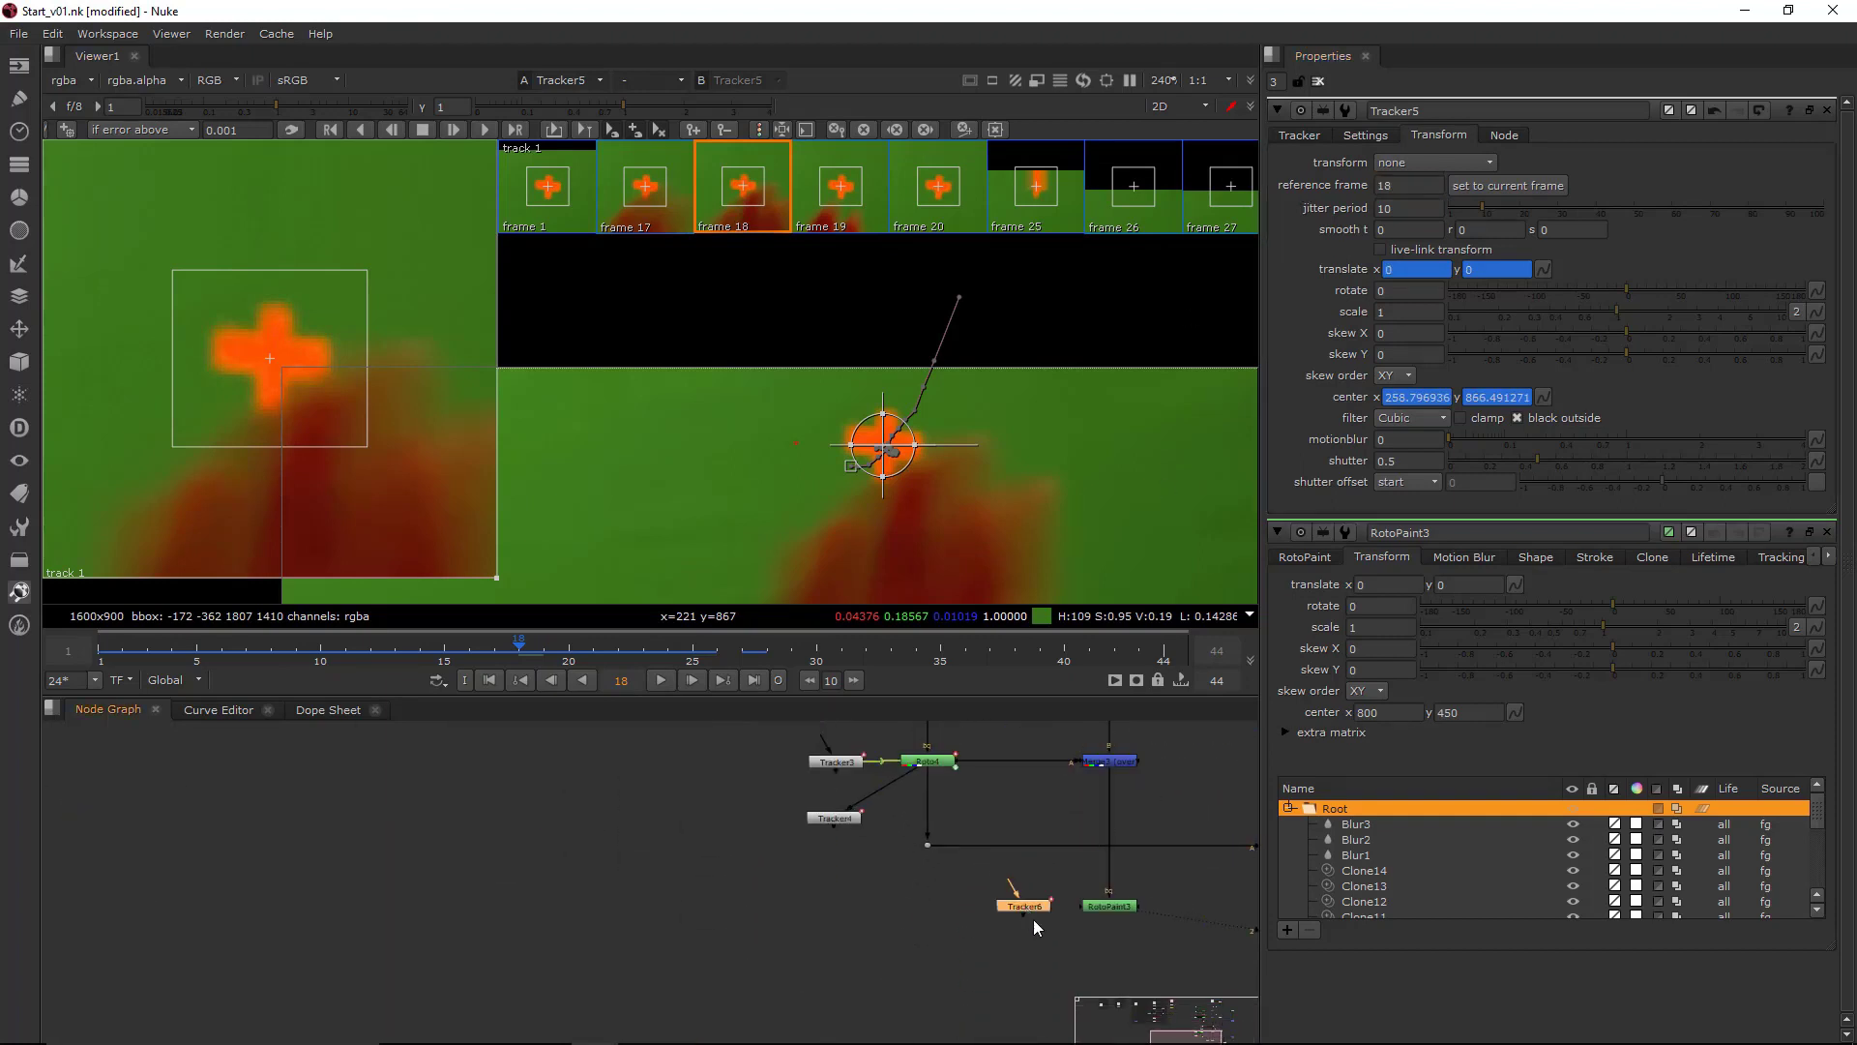
- Link the translate of RotoPaint3's Root layer to the translate of the copied tracker, Tracker6
middle_click_drag(1063, 945, 937, 937)
double_click(992, 900)
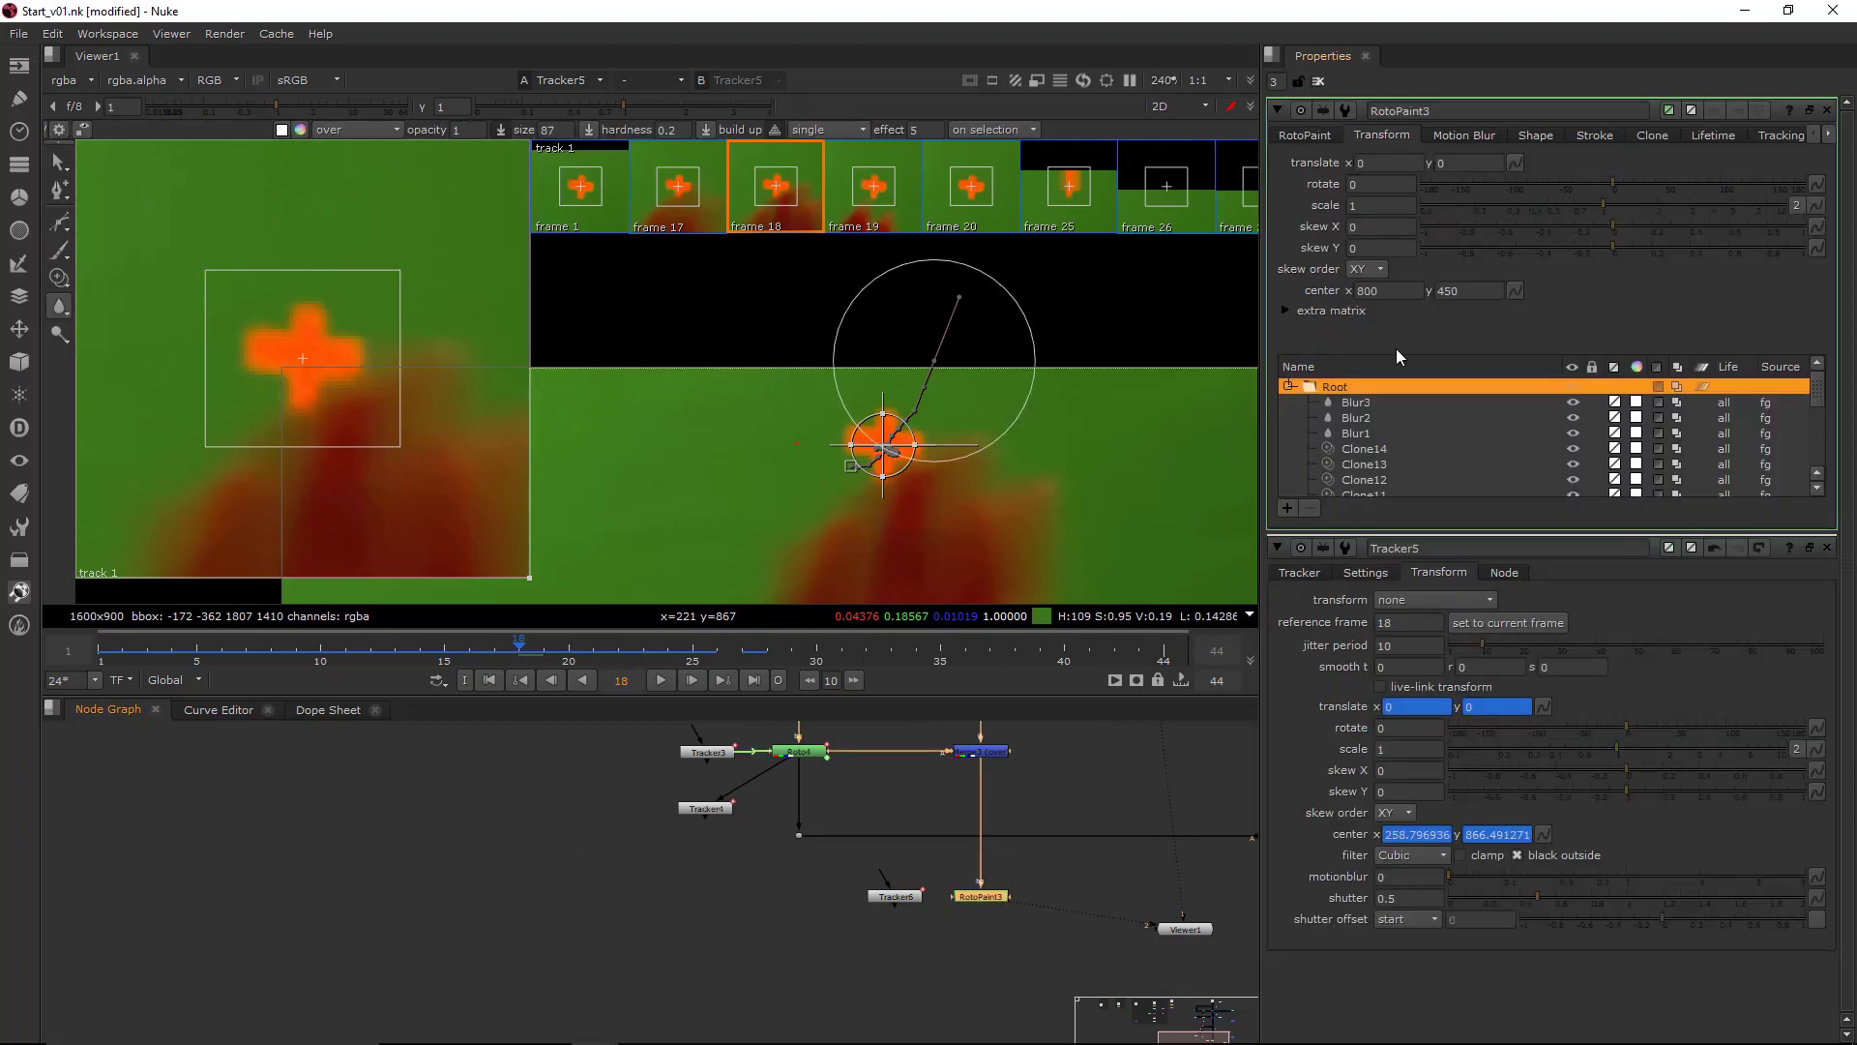
double_click(895, 896)
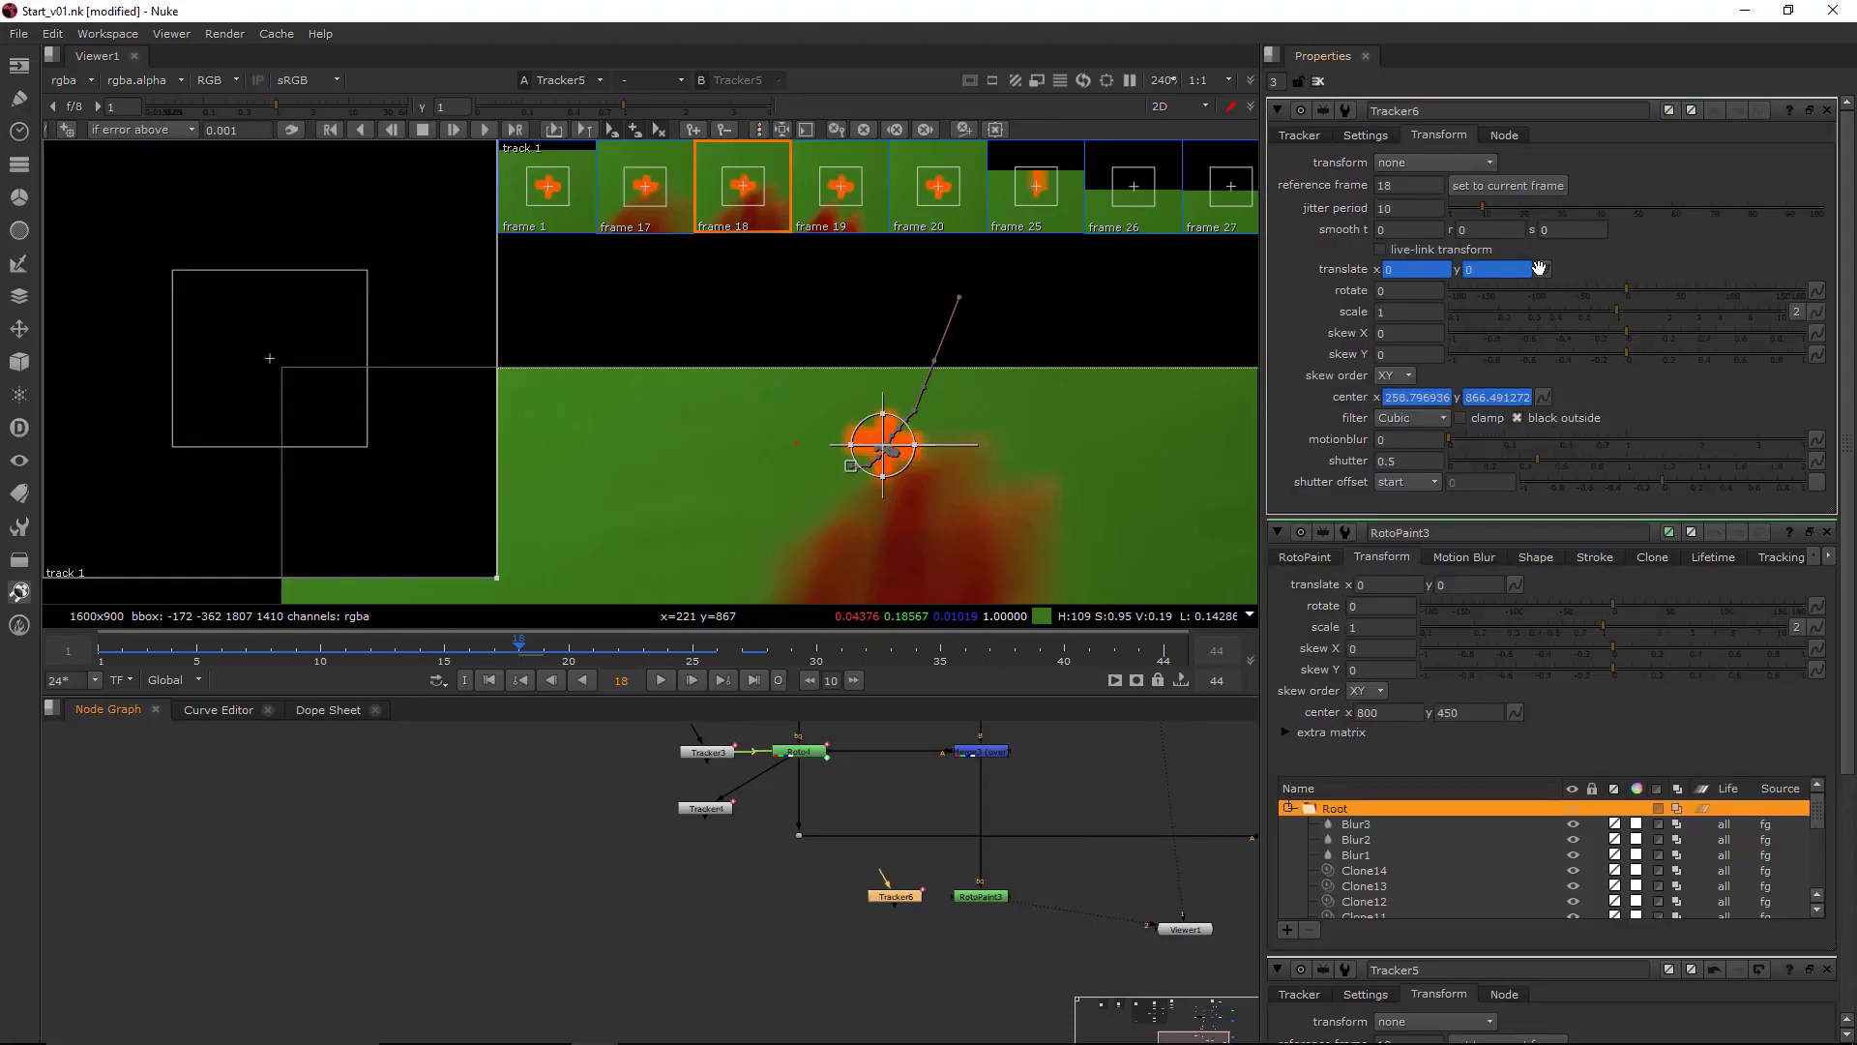
left_click_drag(1539, 268, 1515, 584, "ctrl")
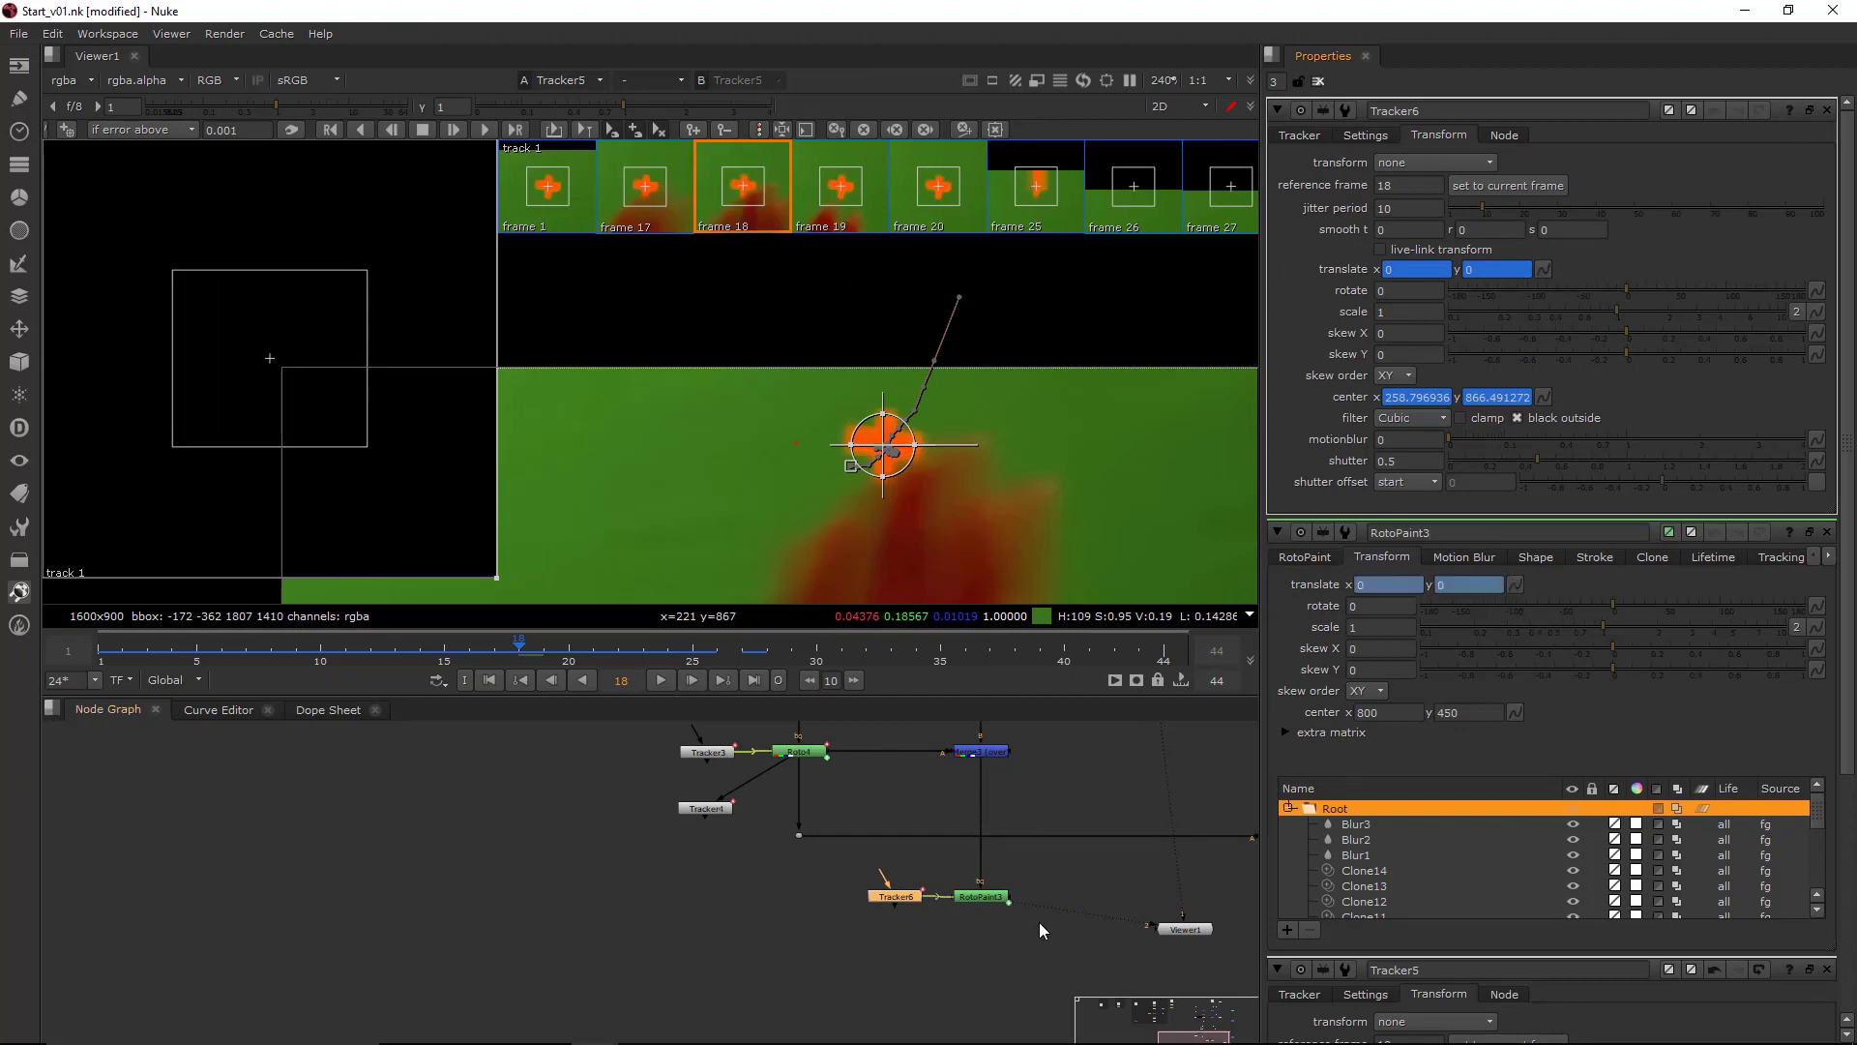
- Duplicate Tracker6 and place the copy below RotoPaint3, connected to its output
middle_click_drag(1039, 923, 989, 879)
left_click(796, 869)
left_click_drag(859, 876, 942, 854)
key("ctrl+c")
key("ctrl+v")
left_click_drag(980, 914, 993, 915)
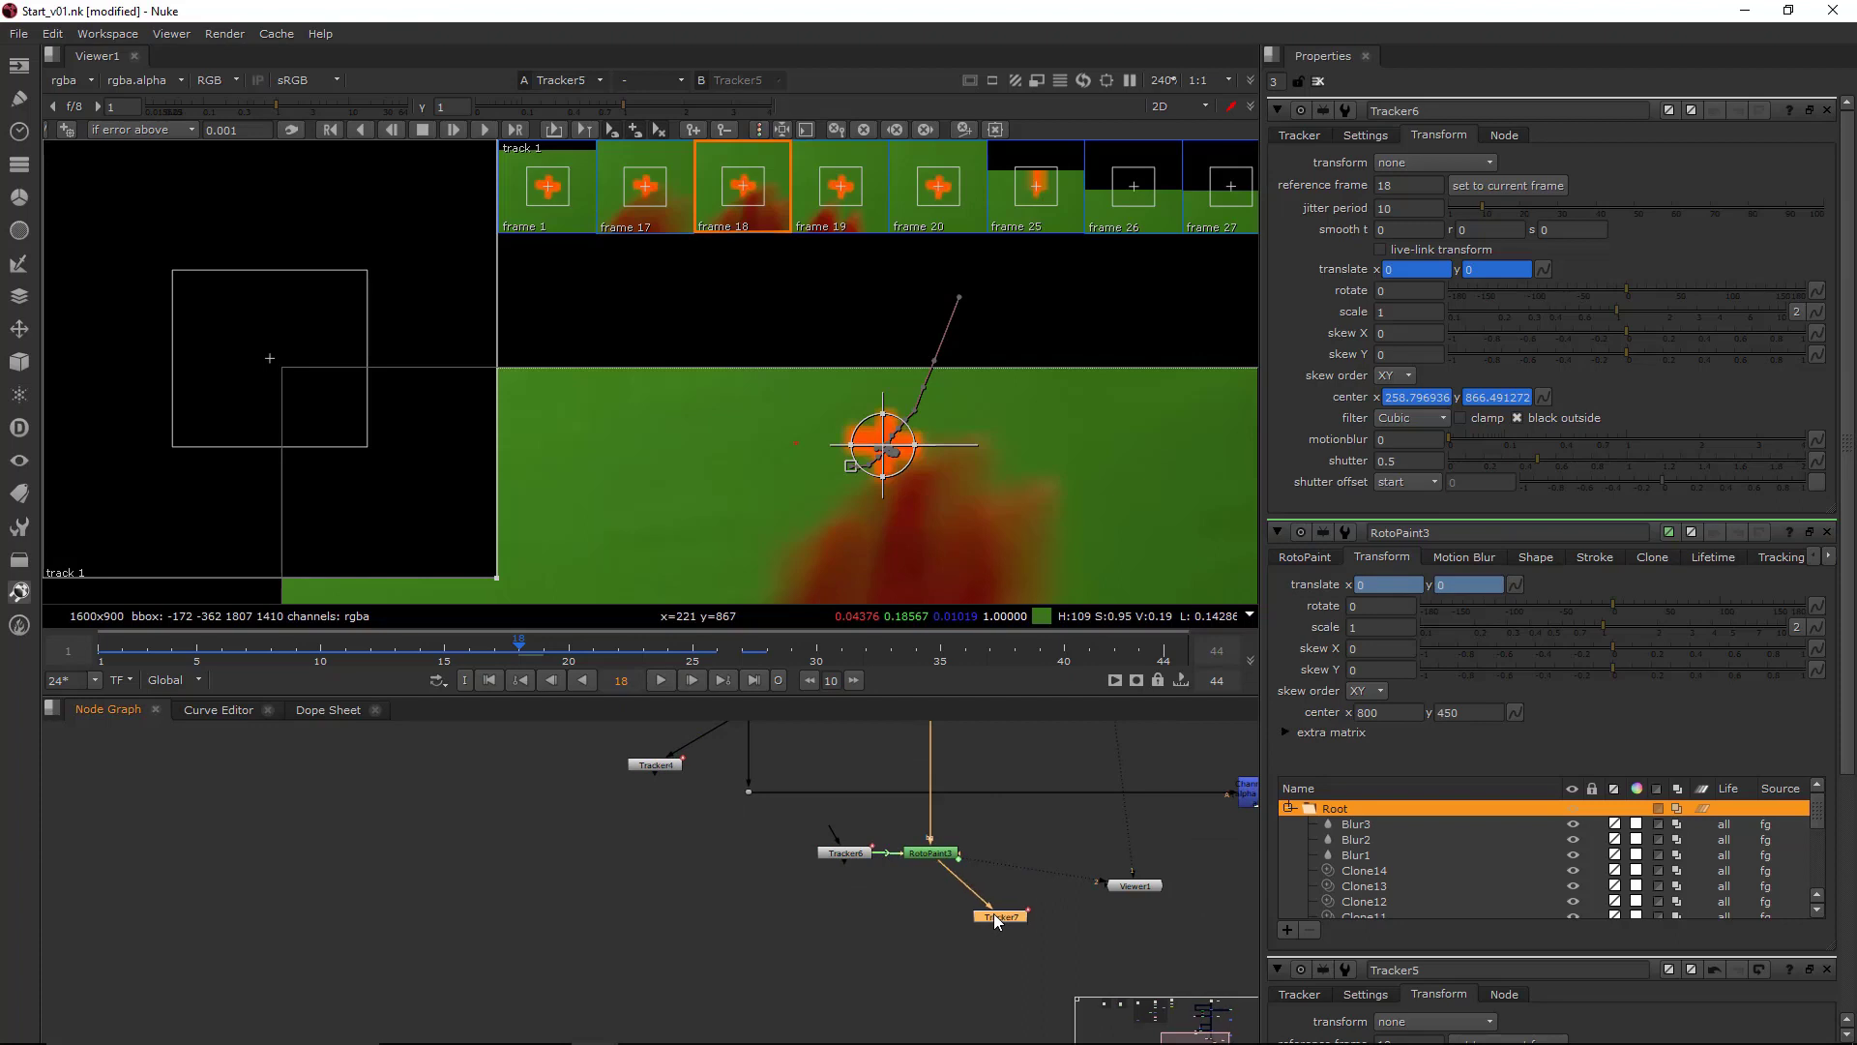
- Set the transform mode of Tracker7 to stabilize
double_click(994, 916)
left_click(1388, 136)
left_click(1440, 137)
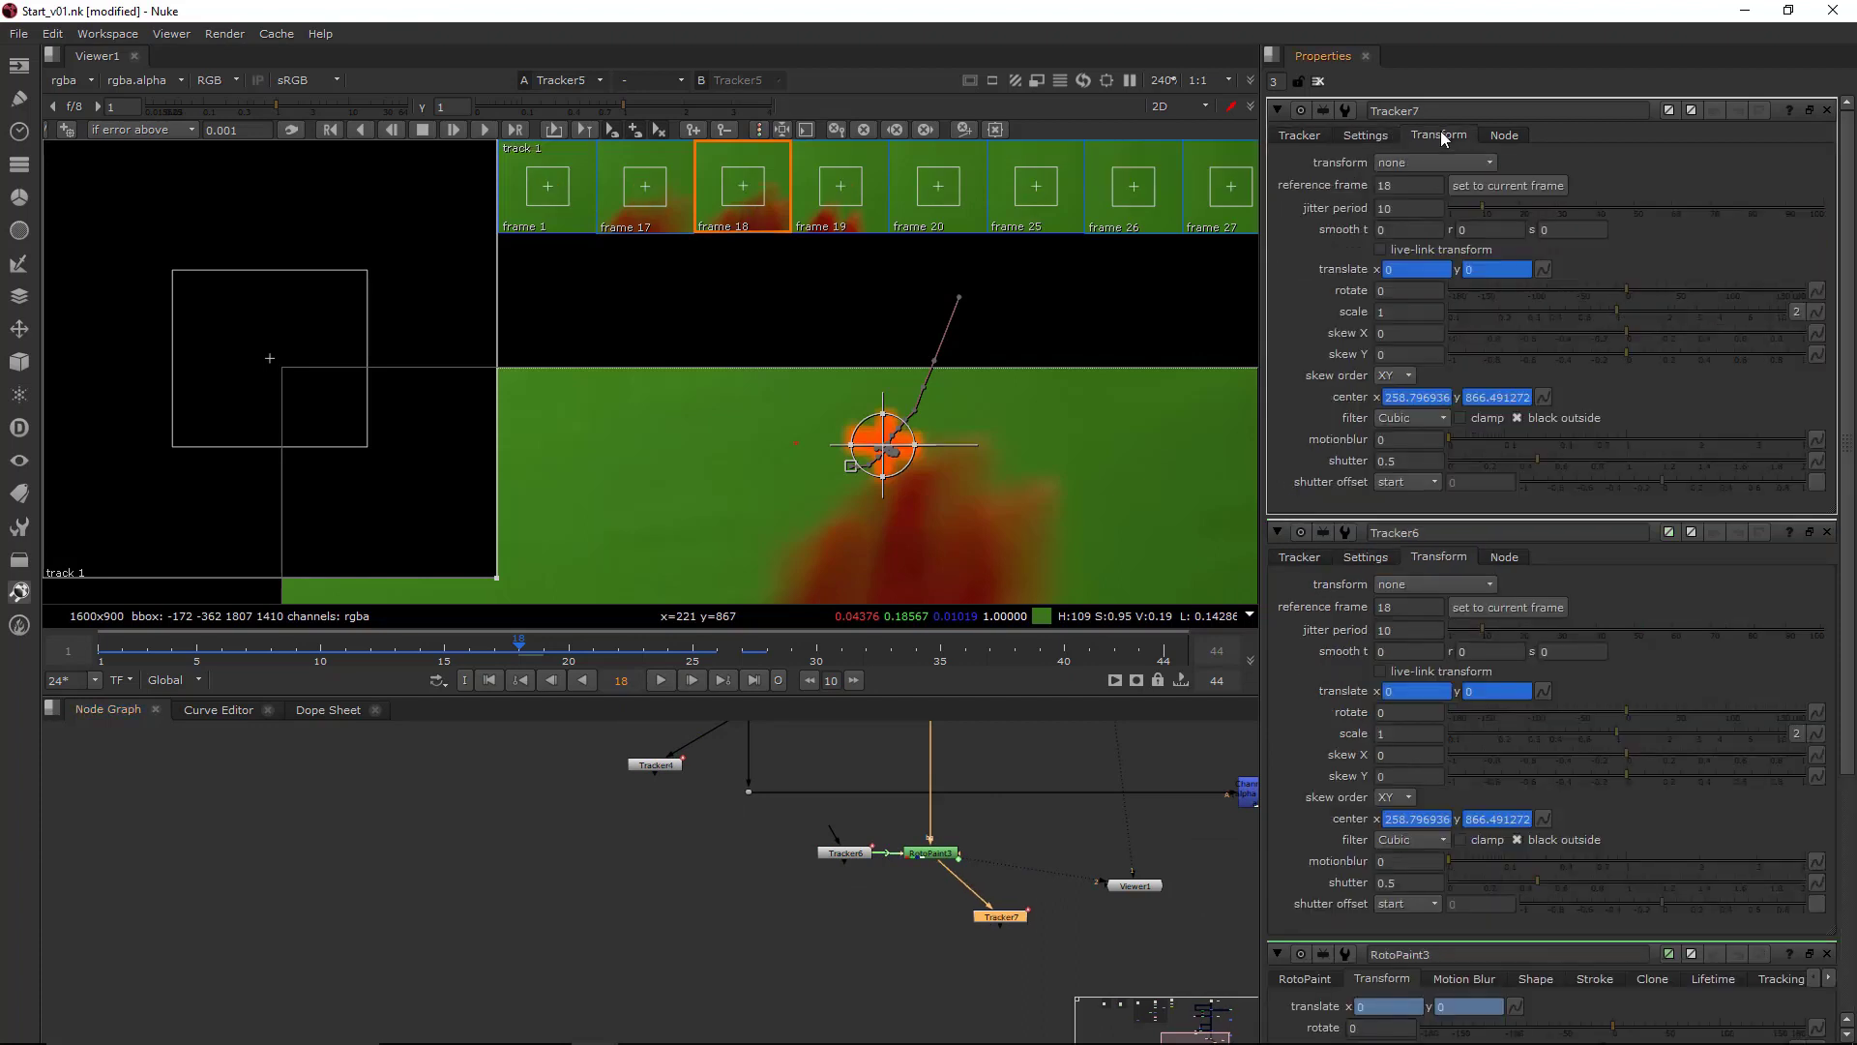
left_click(1435, 163)
left_click(1432, 194)
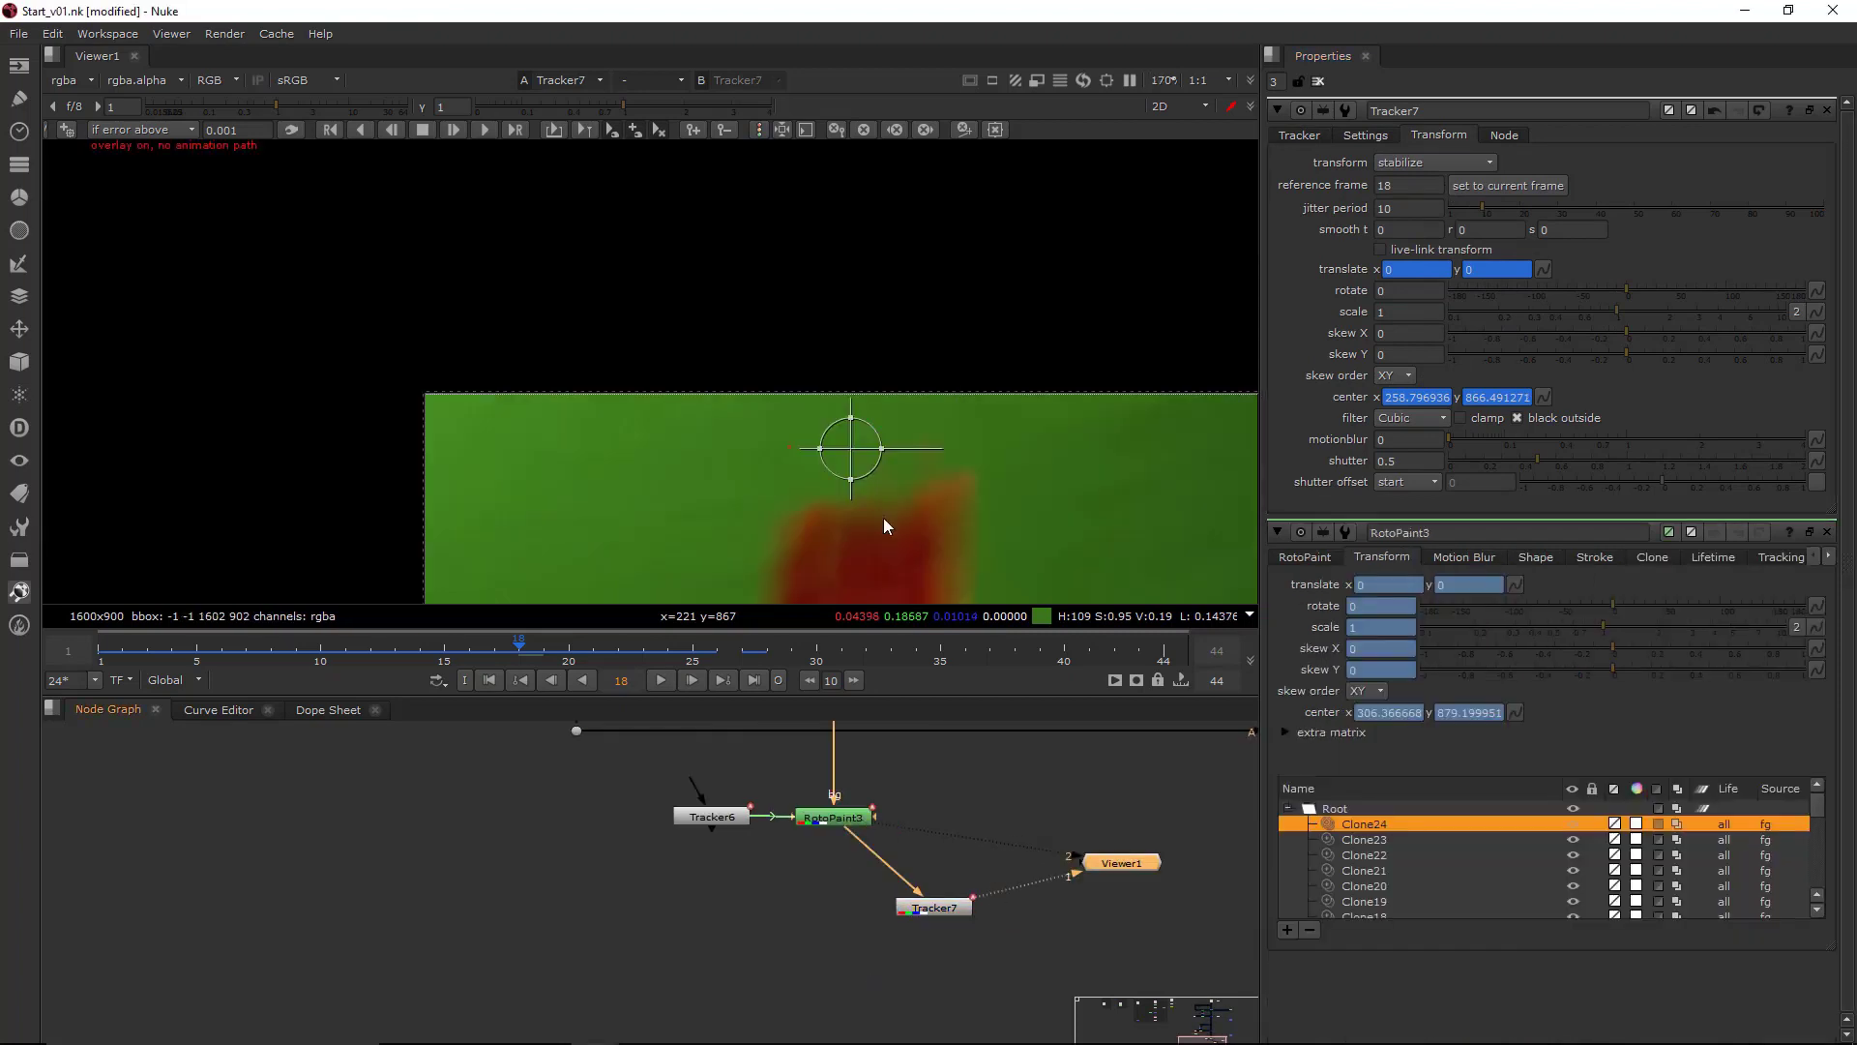
- Play the stabilized paint result from frame 1 with overlays hidden, and inspect the patch in the red channel
scroll(884, 518, "up", 3)
key("q")
scroll(991, 412, "up", 1)
middle_click_drag(966, 385, 976, 441)
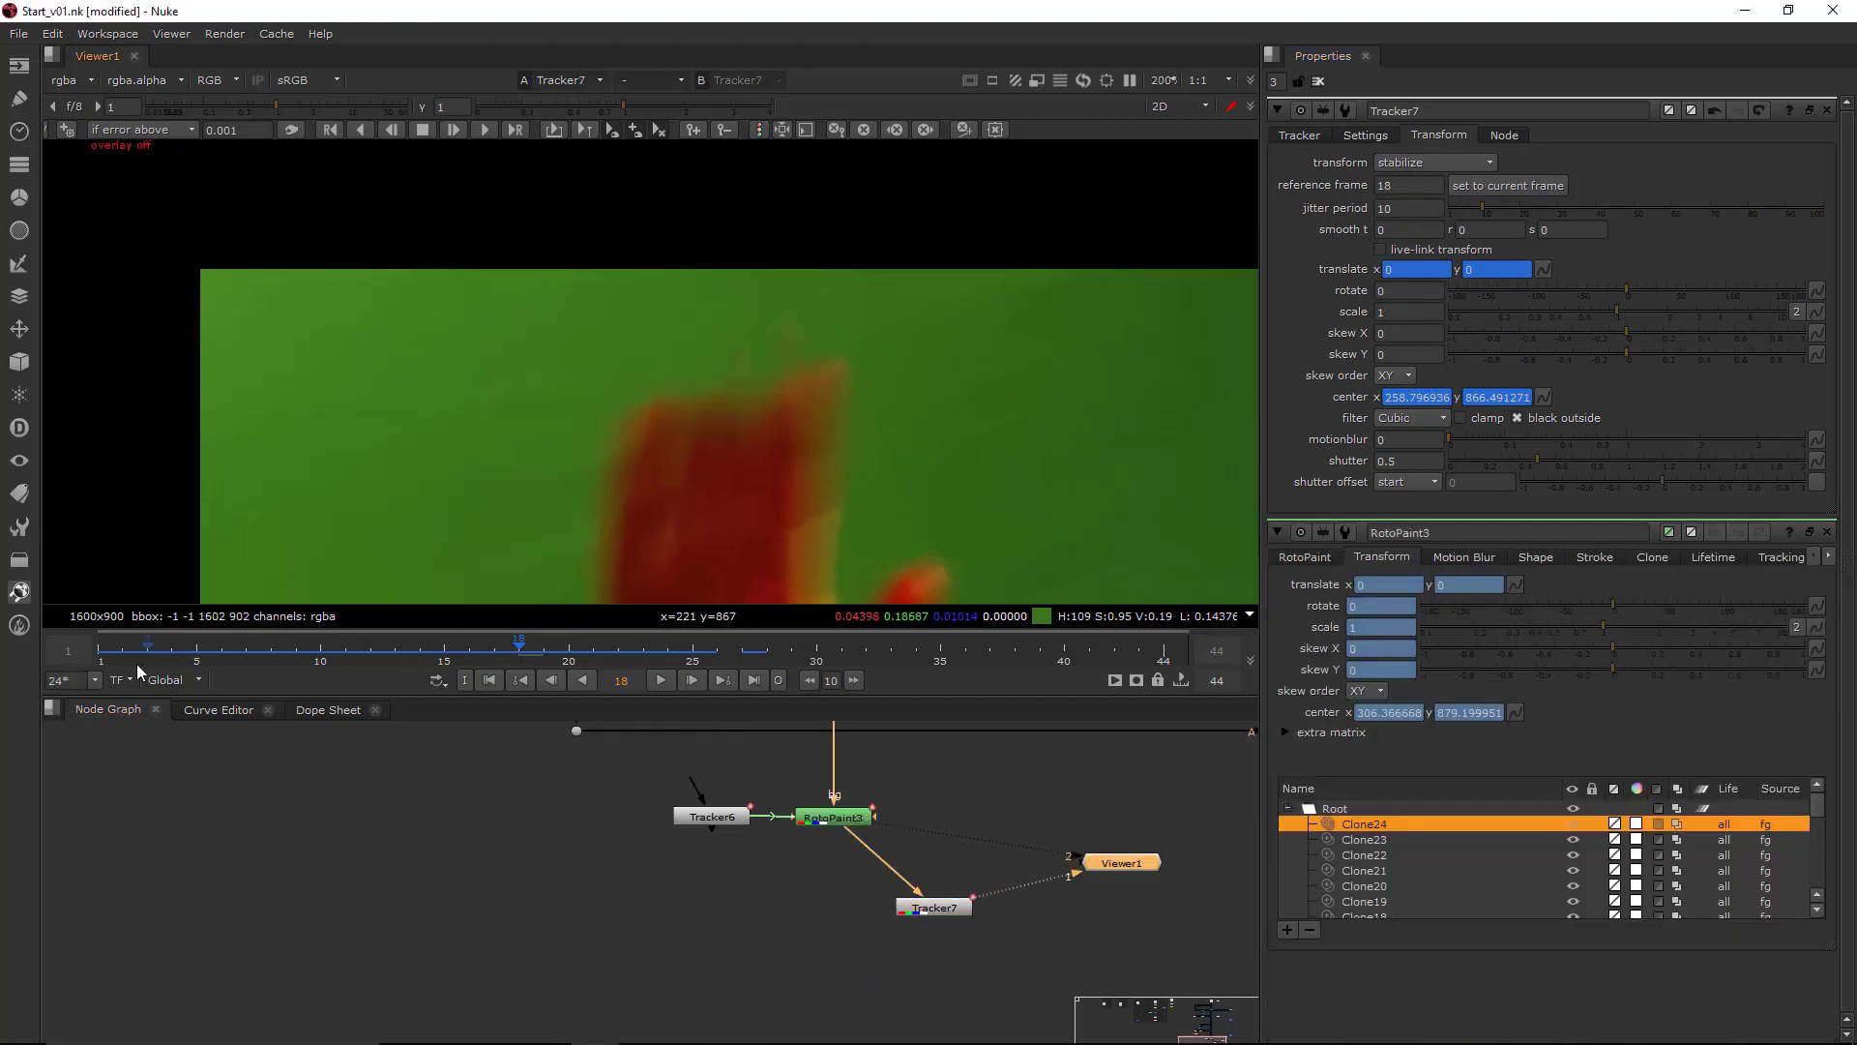
left_click(97, 647)
left_click(690, 680)
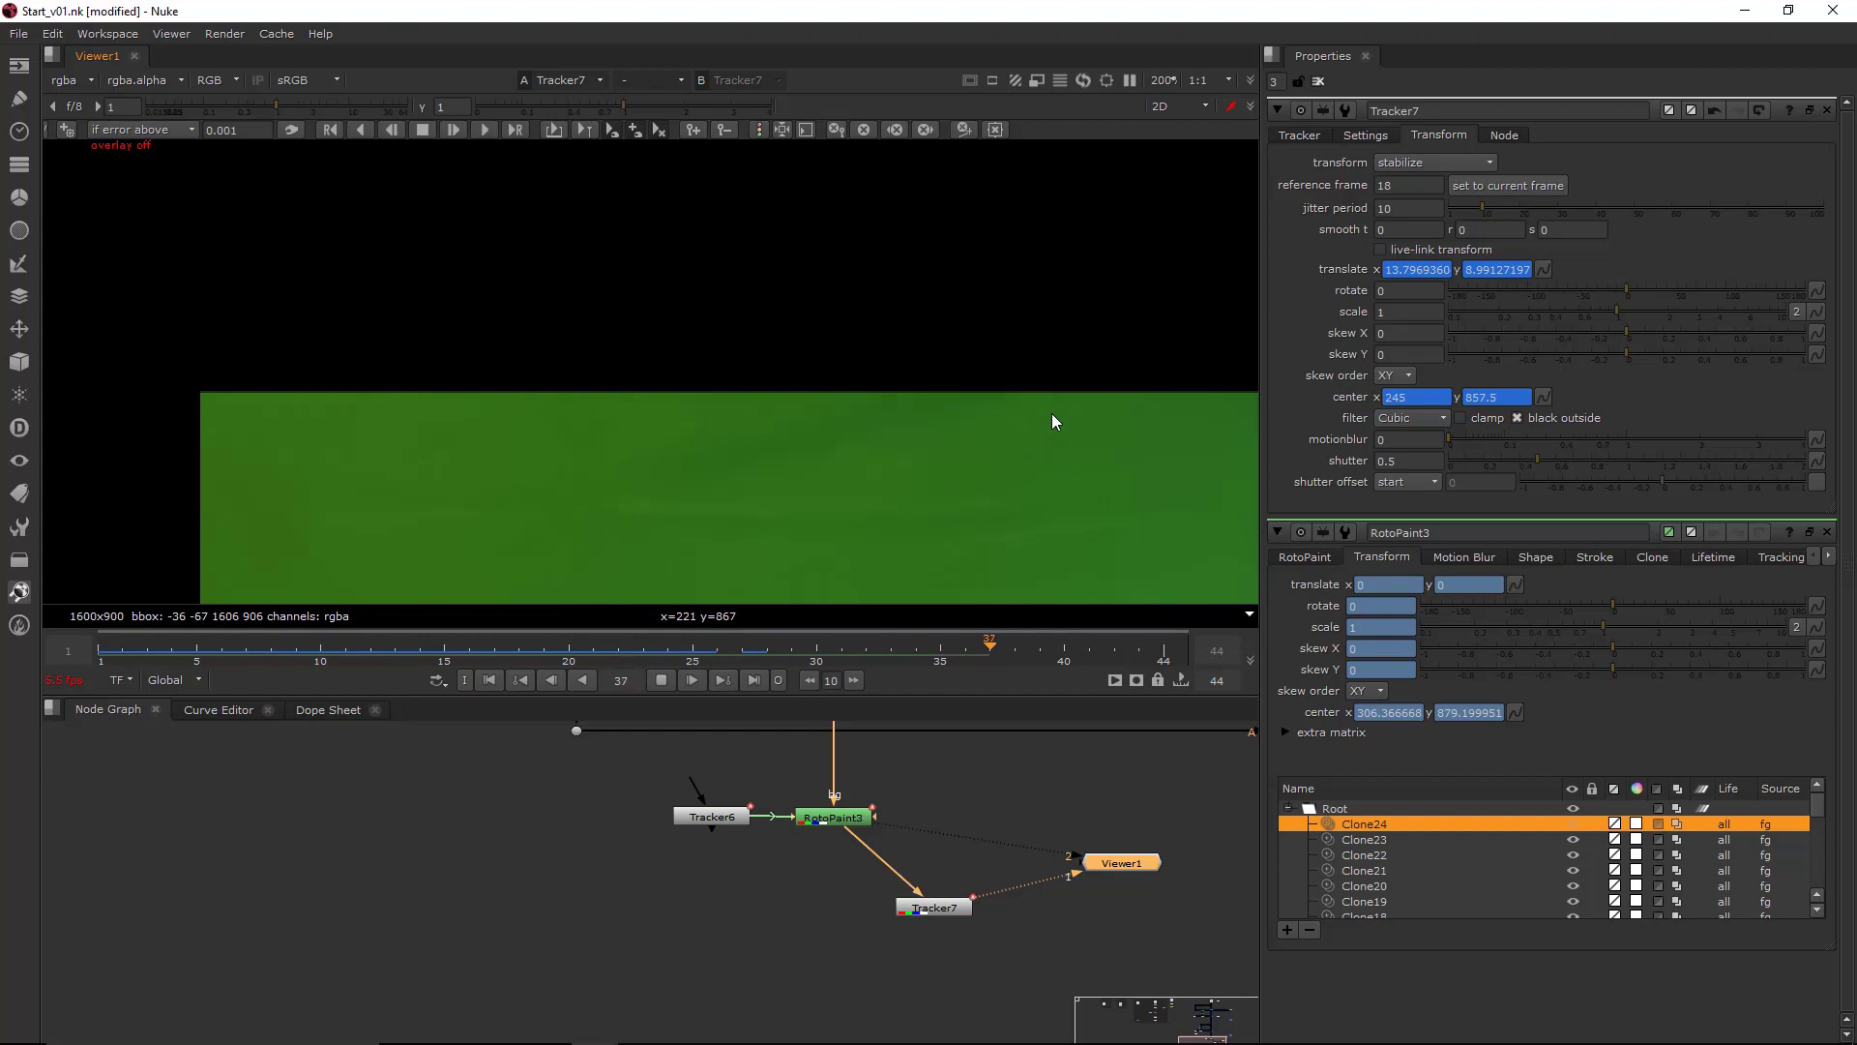
key("r")
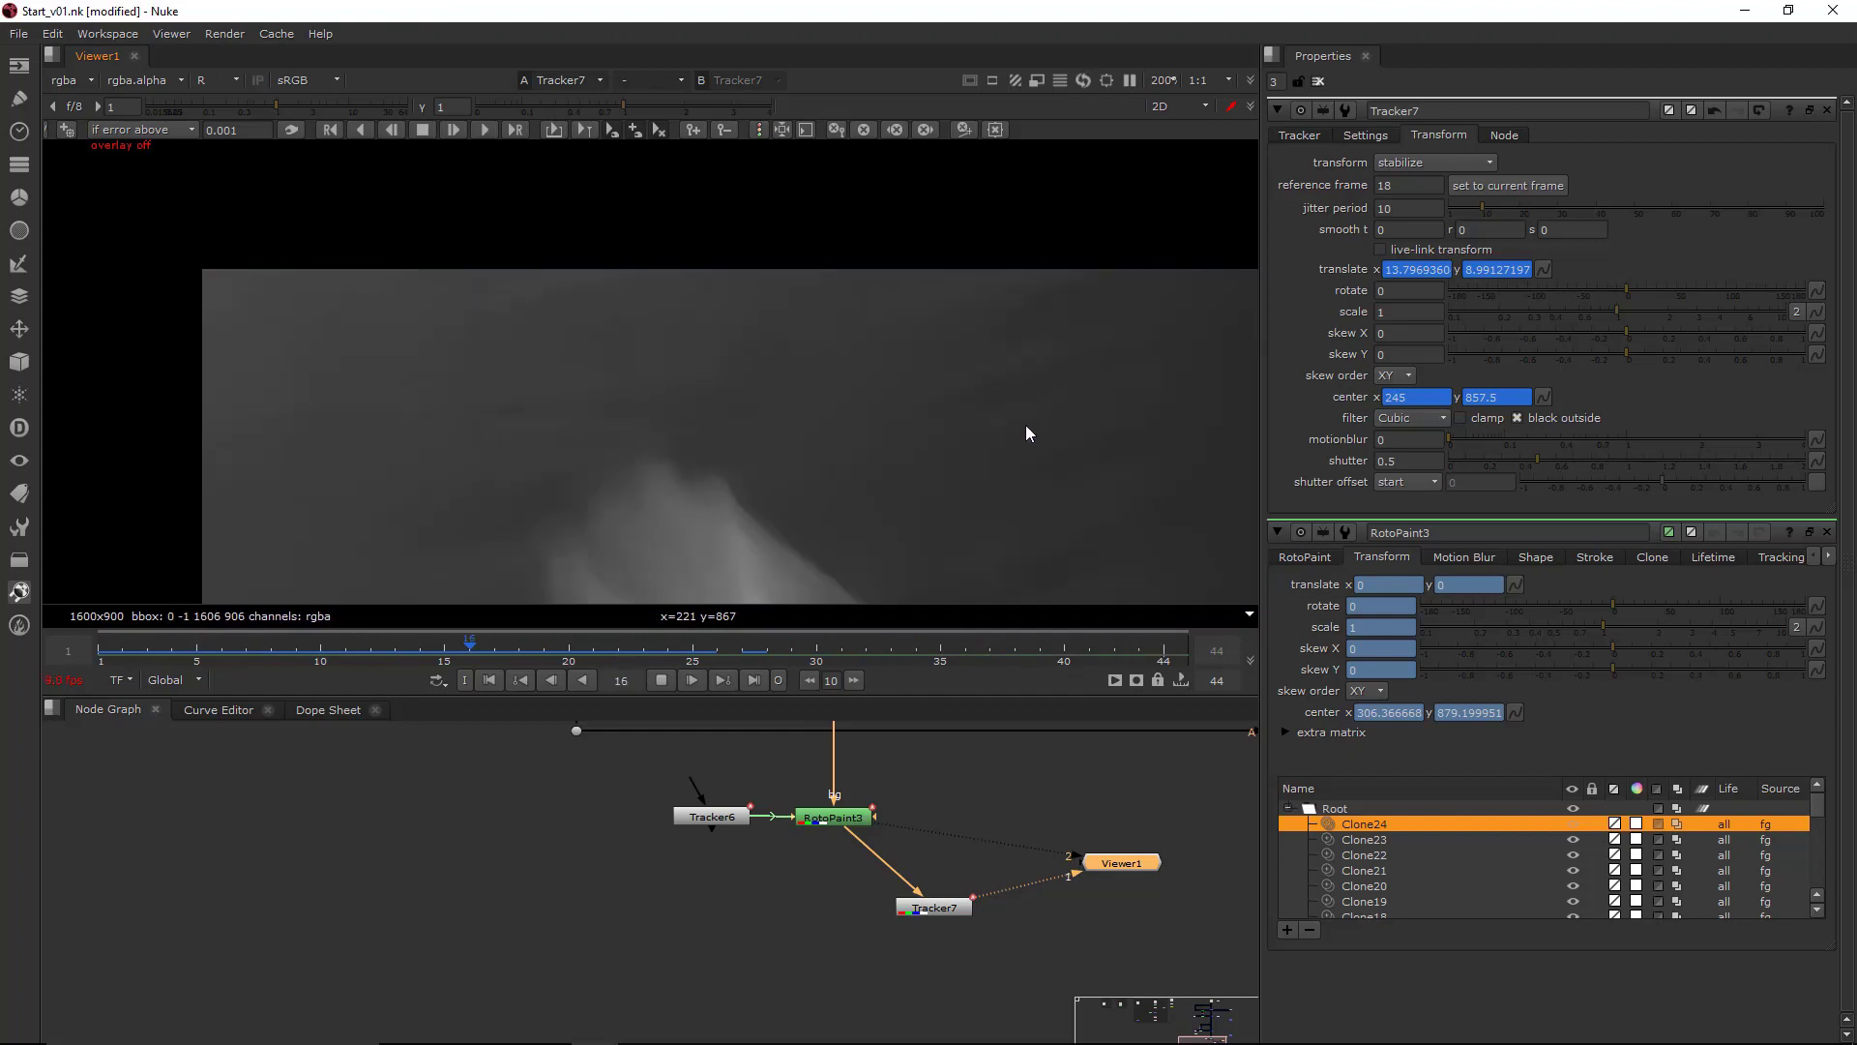
left_click(660, 681)
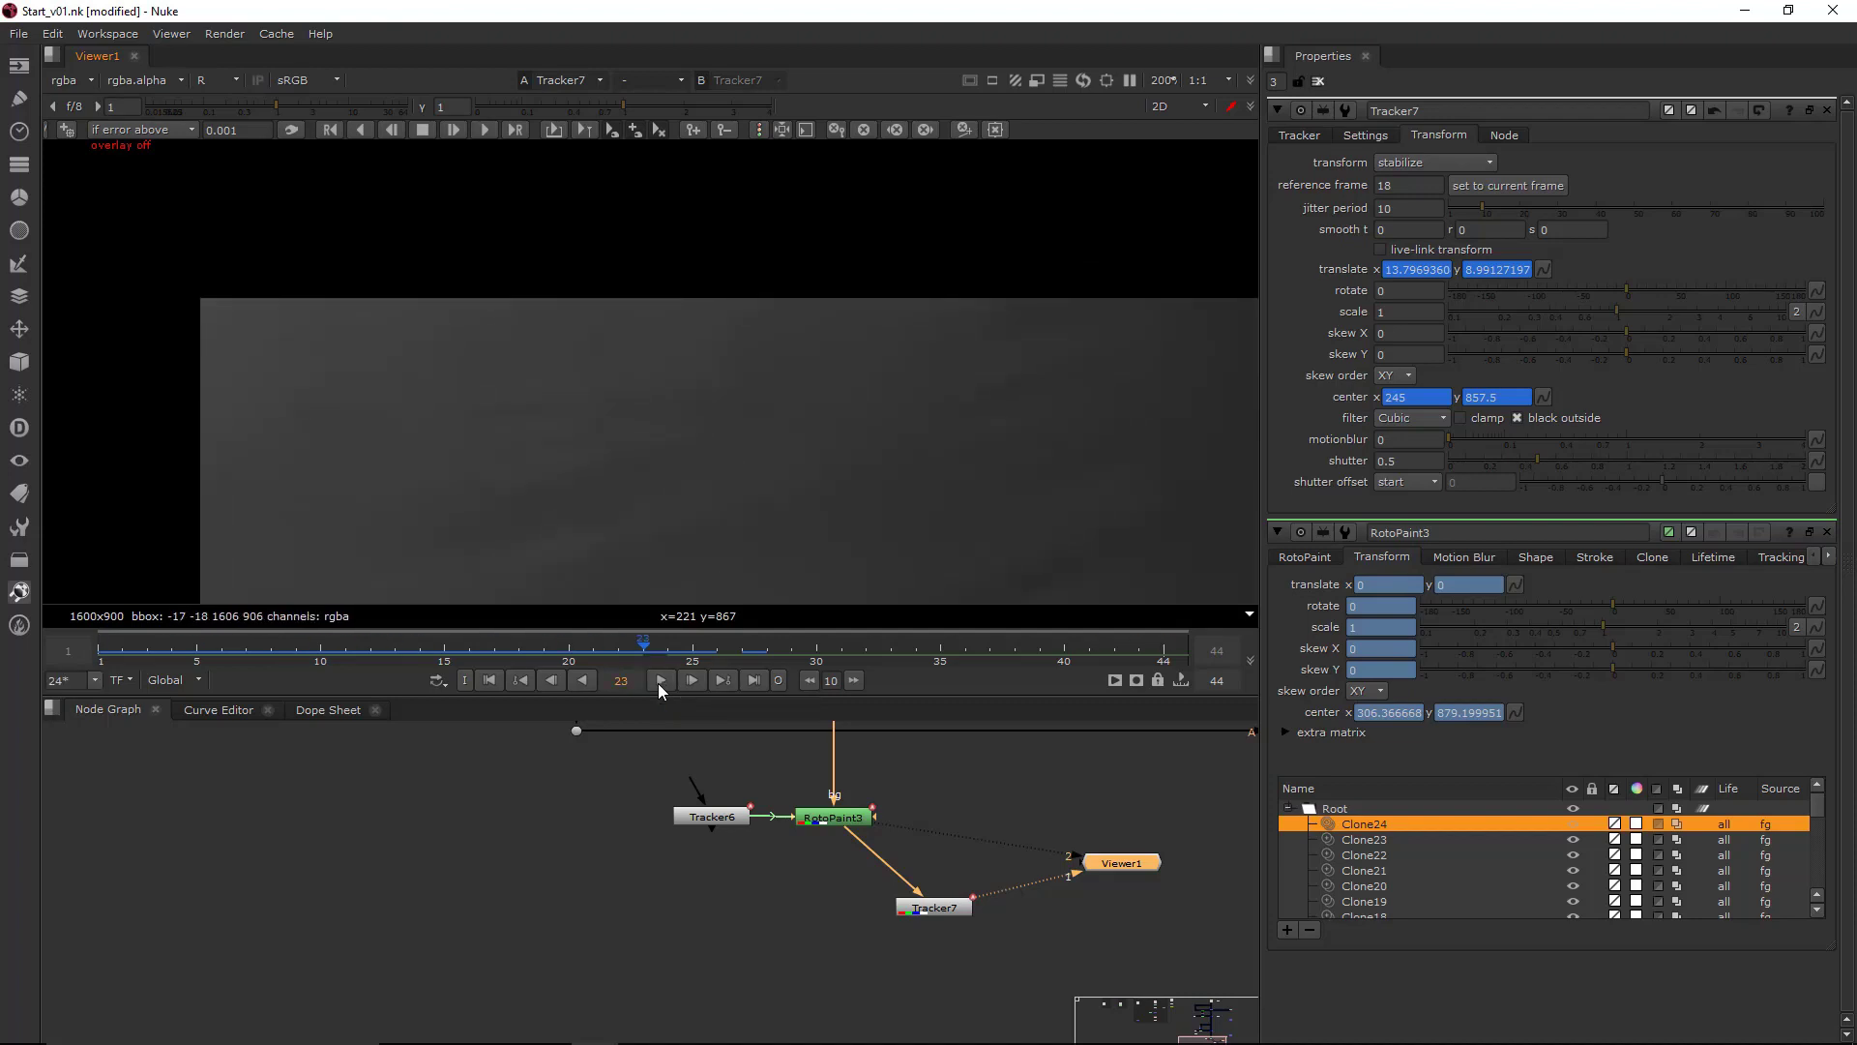
left_click(659, 681)
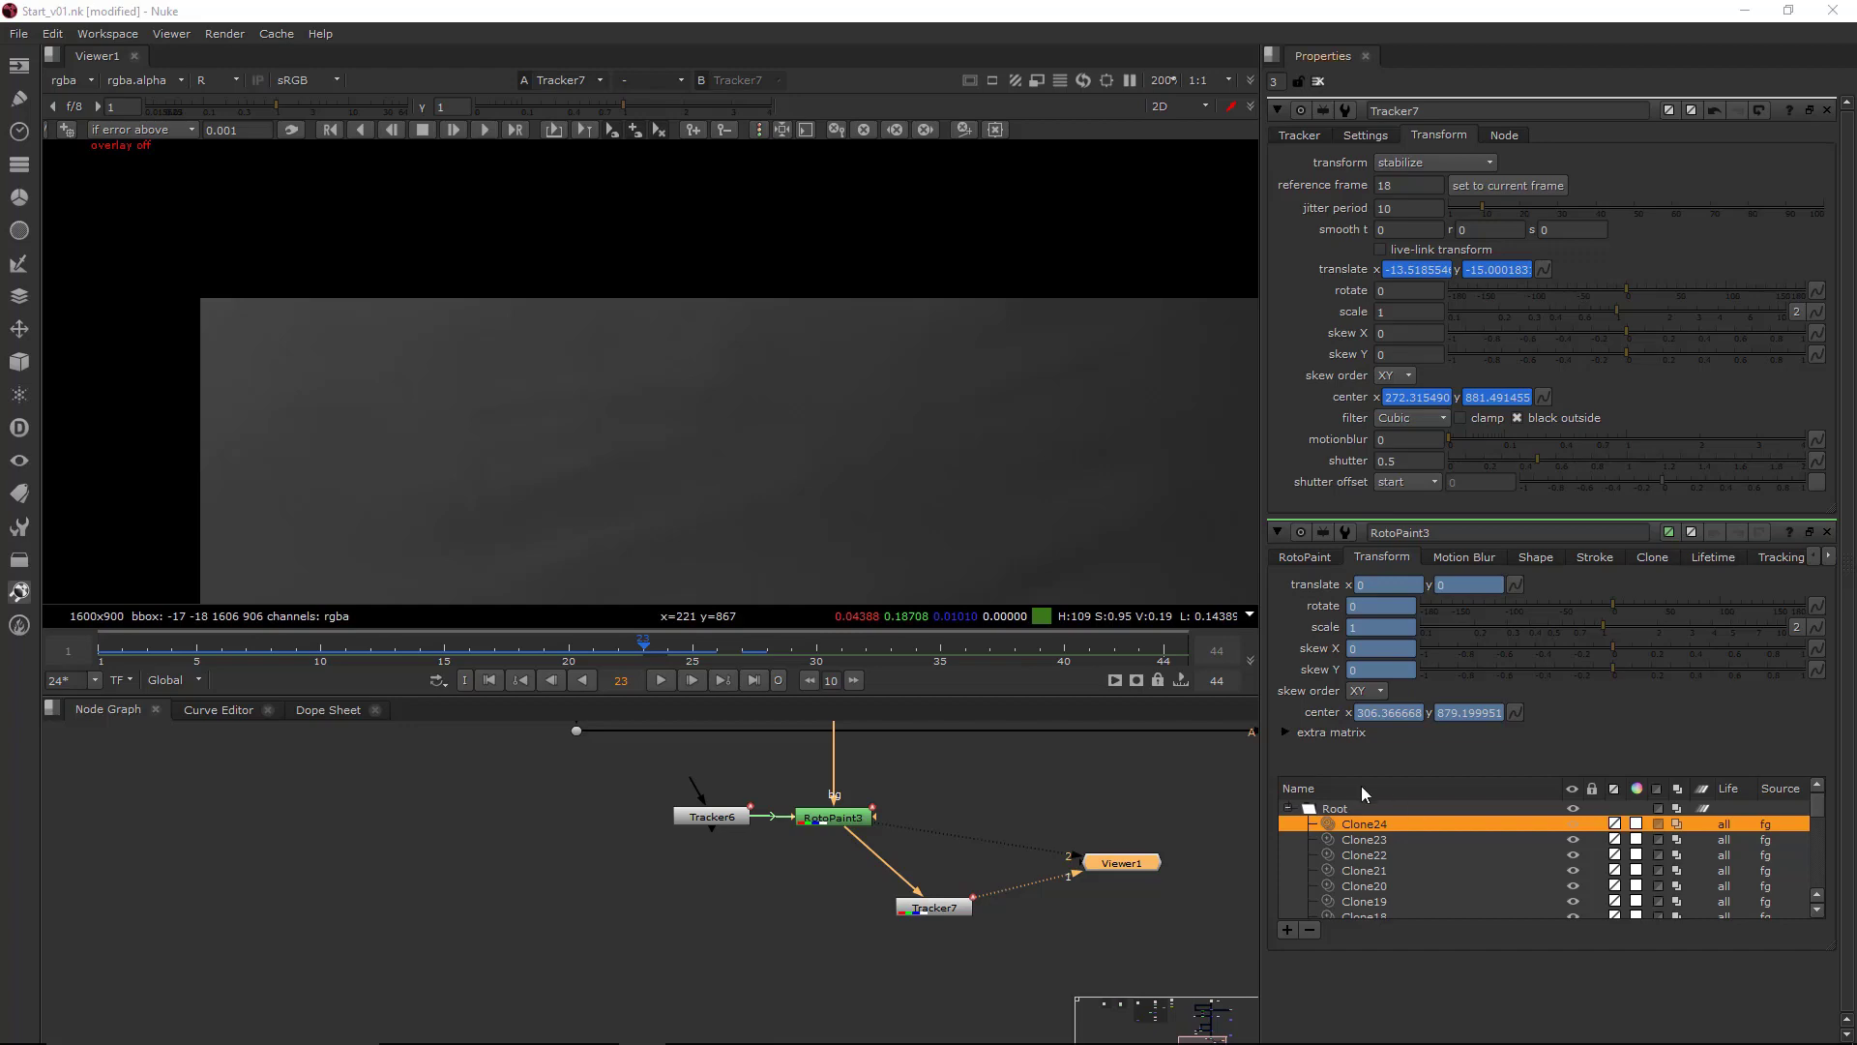
scroll(1038, 822, "down", 3)
middle_click_drag(1037, 764, 1035, 902)
scroll(1028, 861, "up", 1)
left_click_drag(968, 745, 1049, 866)
middle_click_drag(1044, 957, 1028, 835)
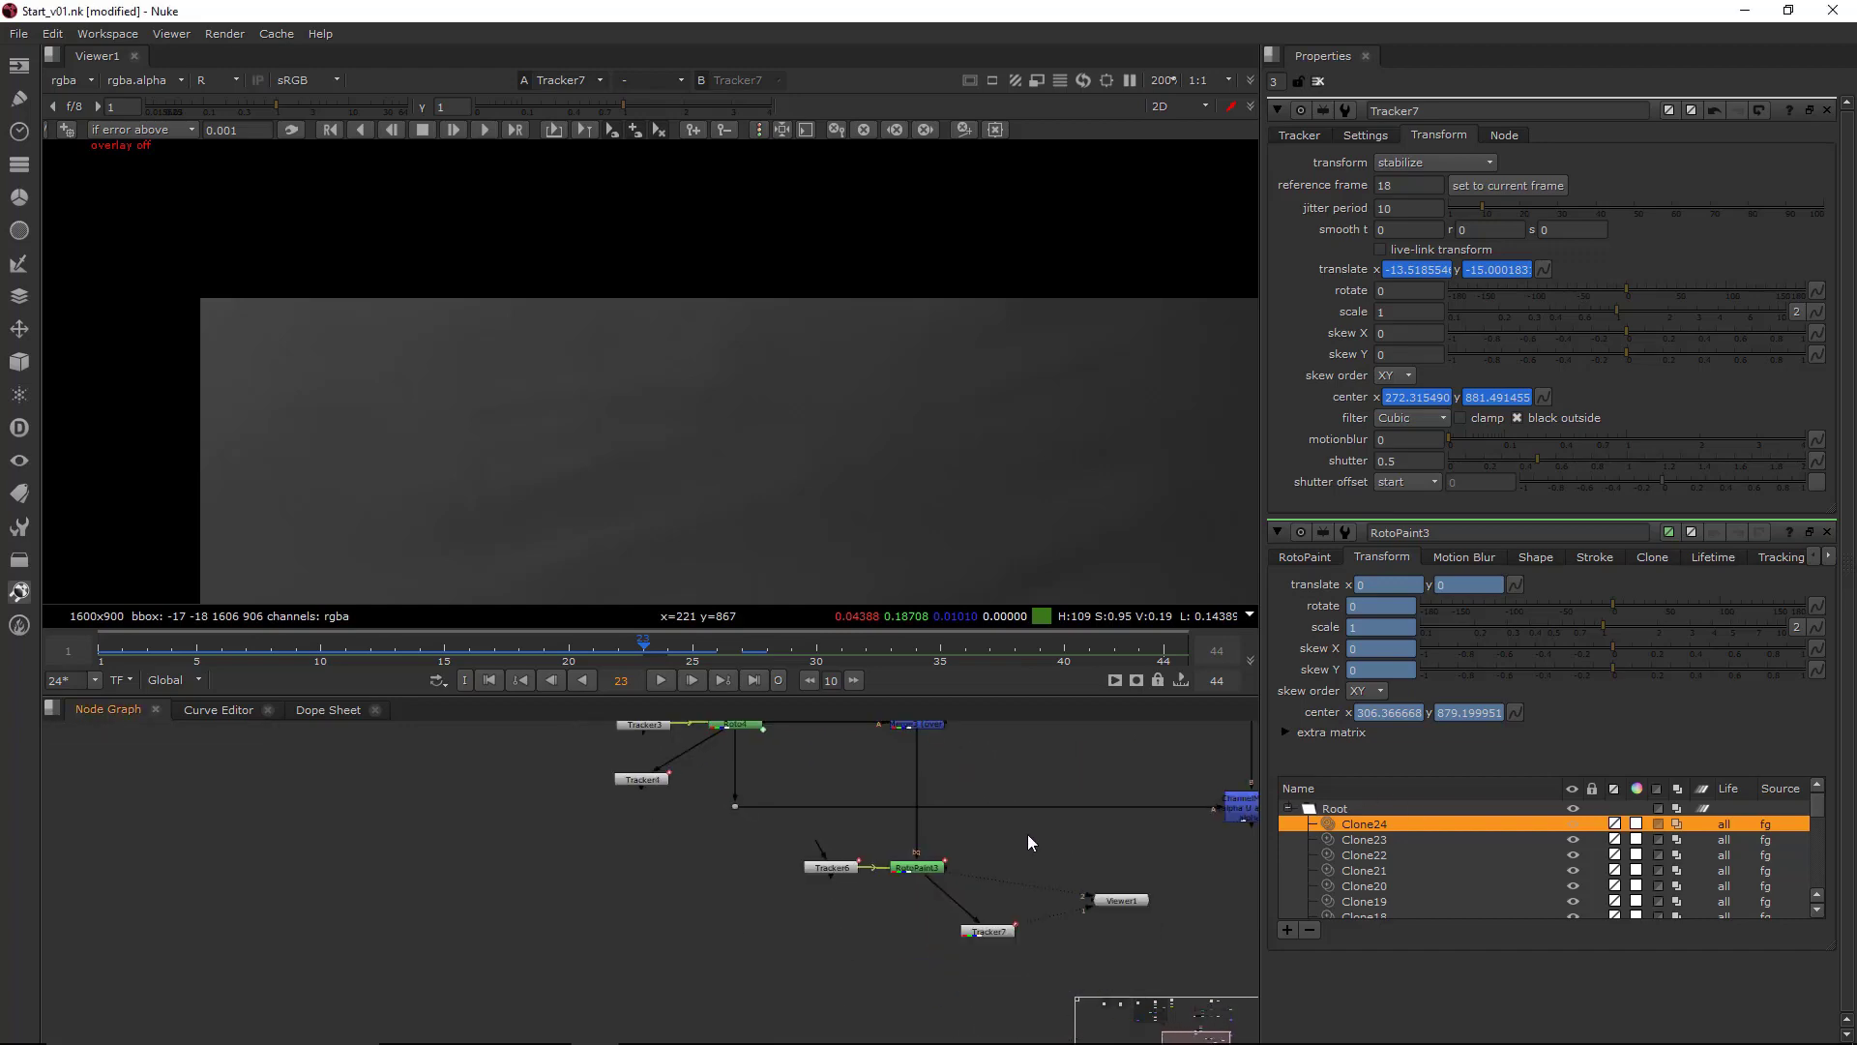